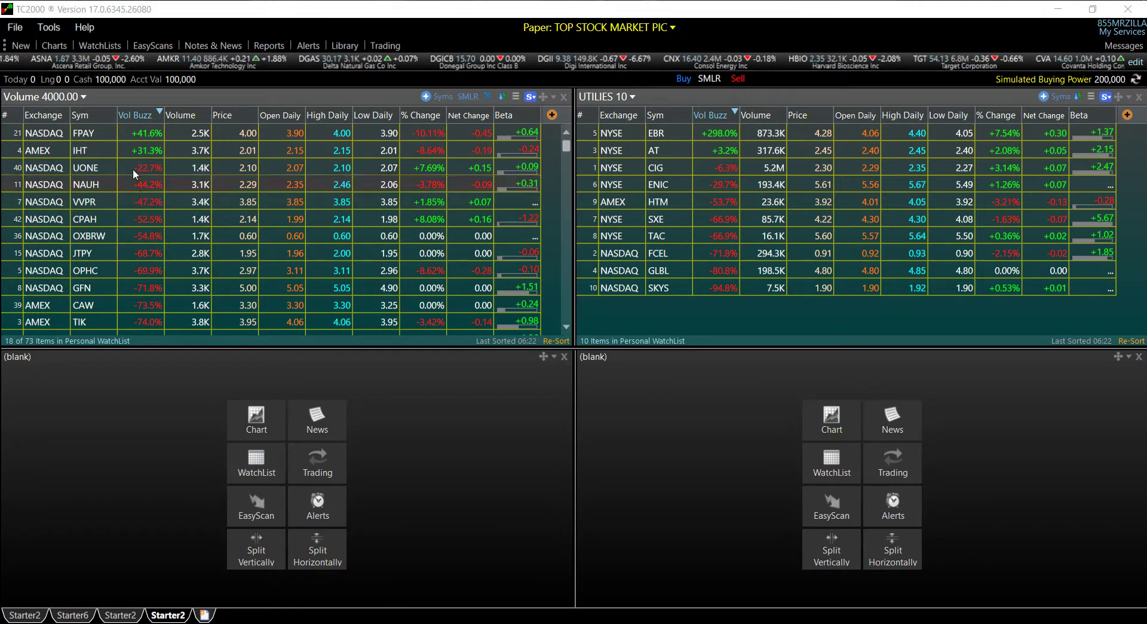
# Sort the Volume 4000.00 watchlist by volume and switch to the TC2000 Cloud heatmap in Chrome
pyautogui.click(190, 116)
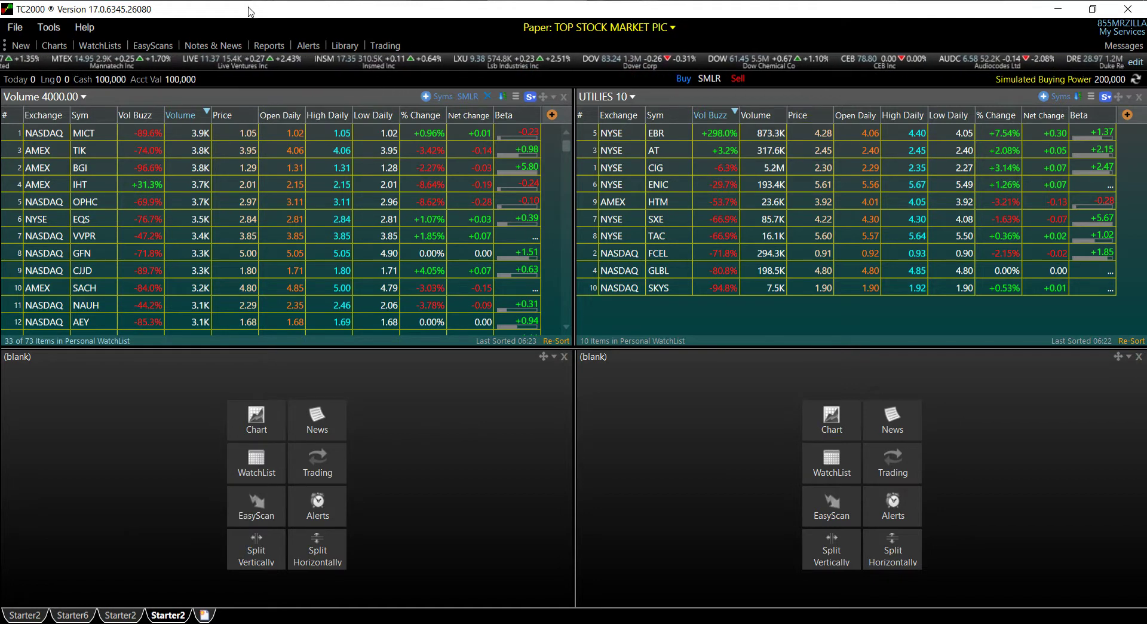
pyautogui.hotkey('alt', 'Tab')
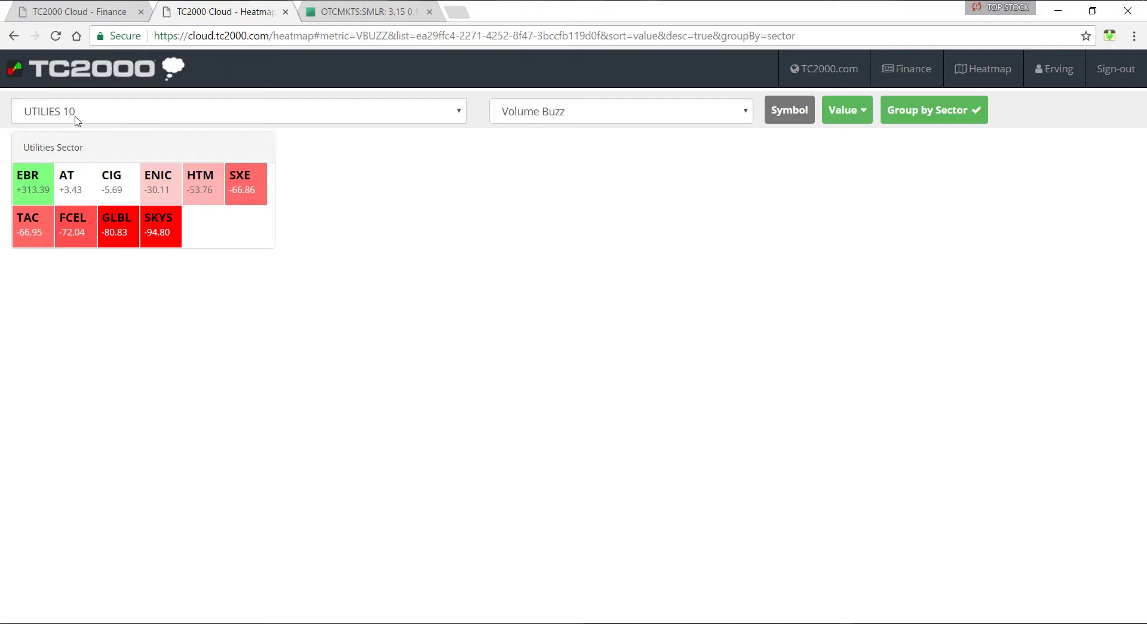
pyautogui.click(114, 13)
pyautogui.click(219, 17)
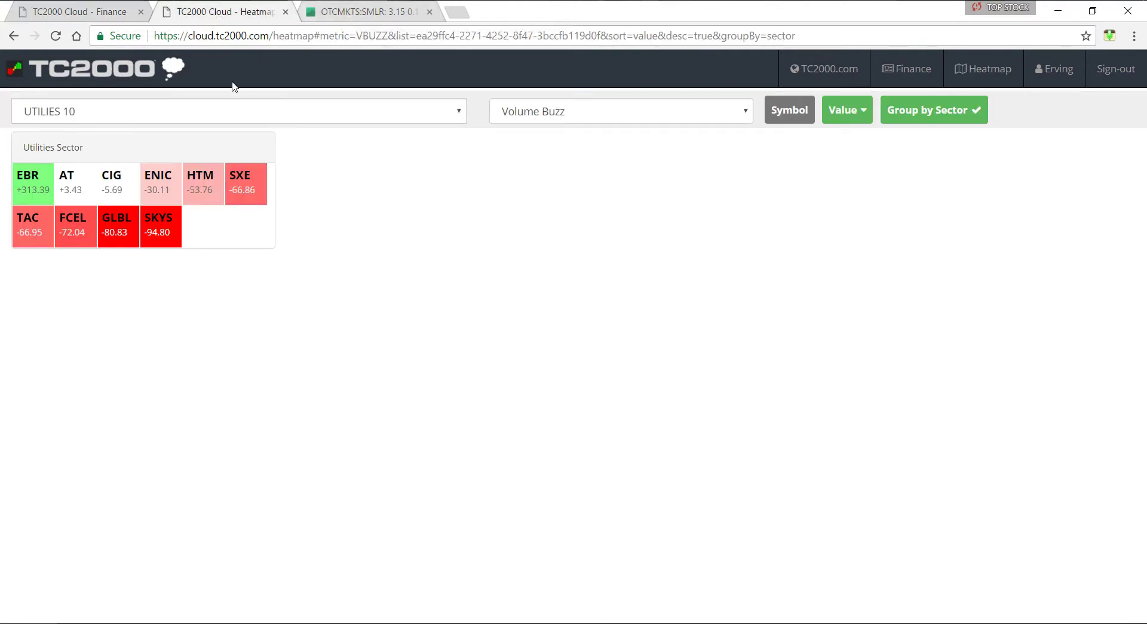
# Load the Sector Indexes list into the heatmap
pyautogui.click(457, 117)
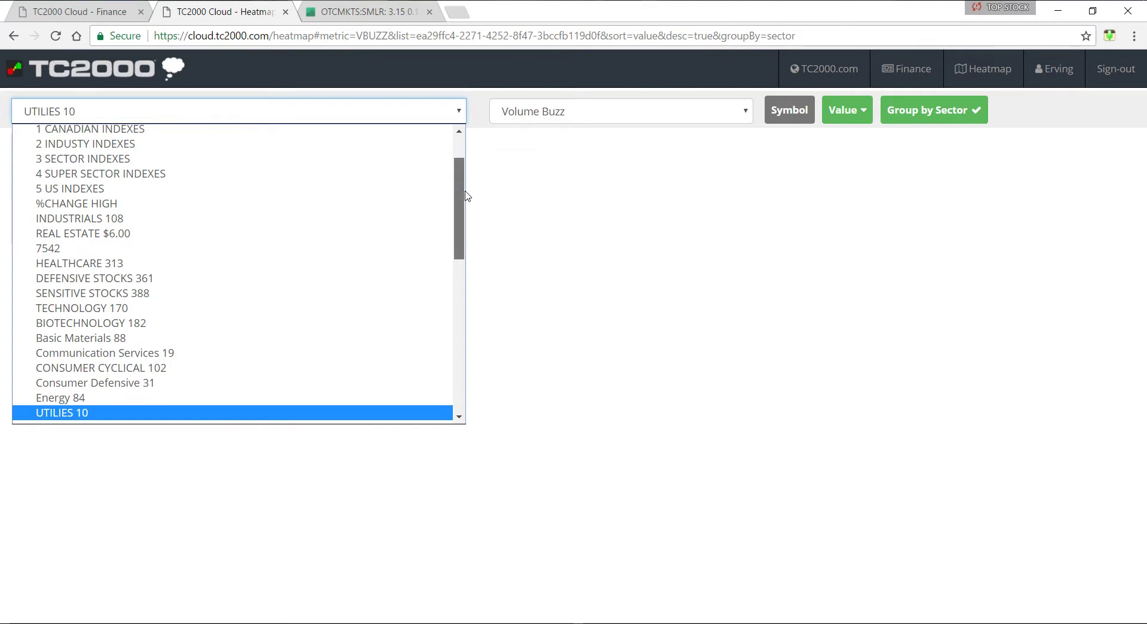
pyautogui.moveTo(459, 179); pyautogui.dragTo(487, 387)
pyautogui.click(252, 404)
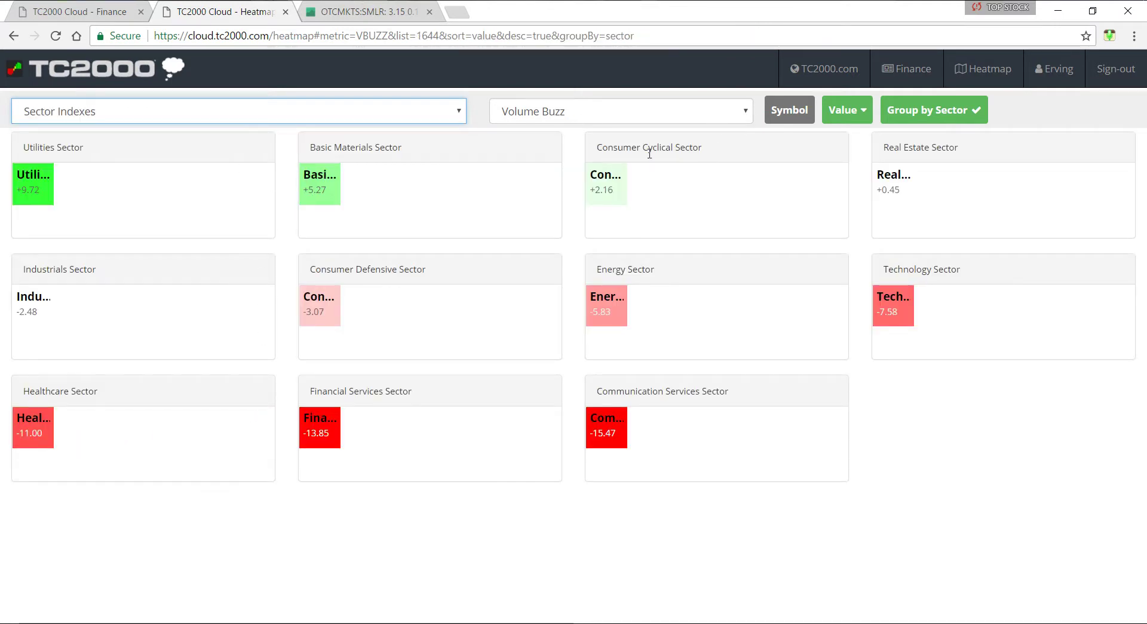
# Toggle the heatmap's sector grouping off and back on, and change its metric to % Change
pyautogui.click(957, 111)
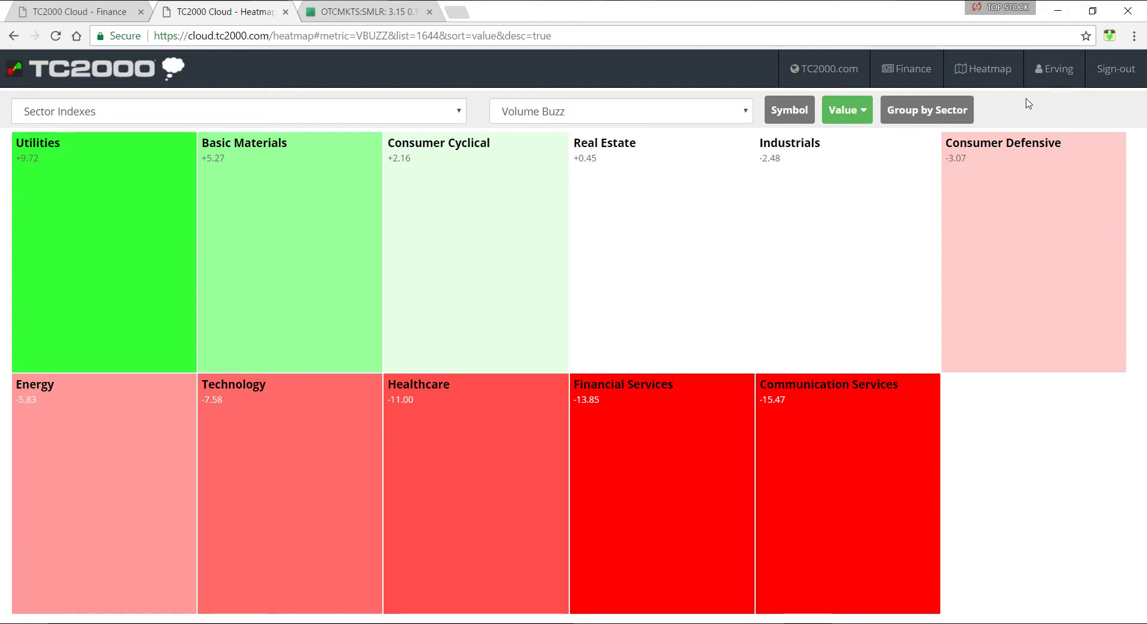
pyautogui.click(947, 115)
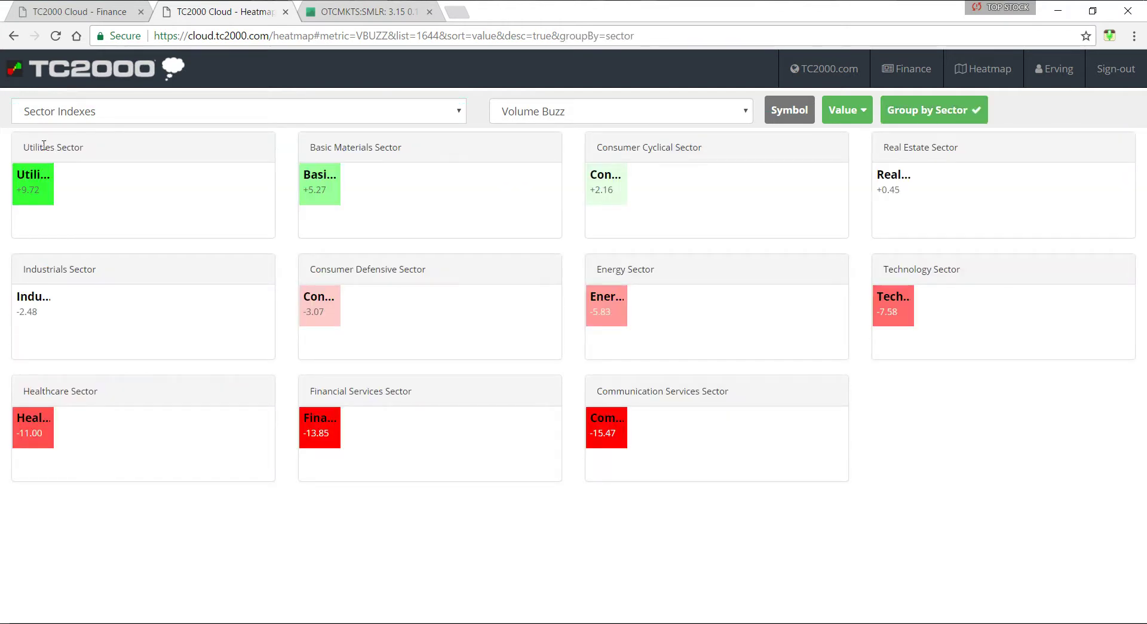
pyautogui.click(541, 117)
pyautogui.click(539, 128)
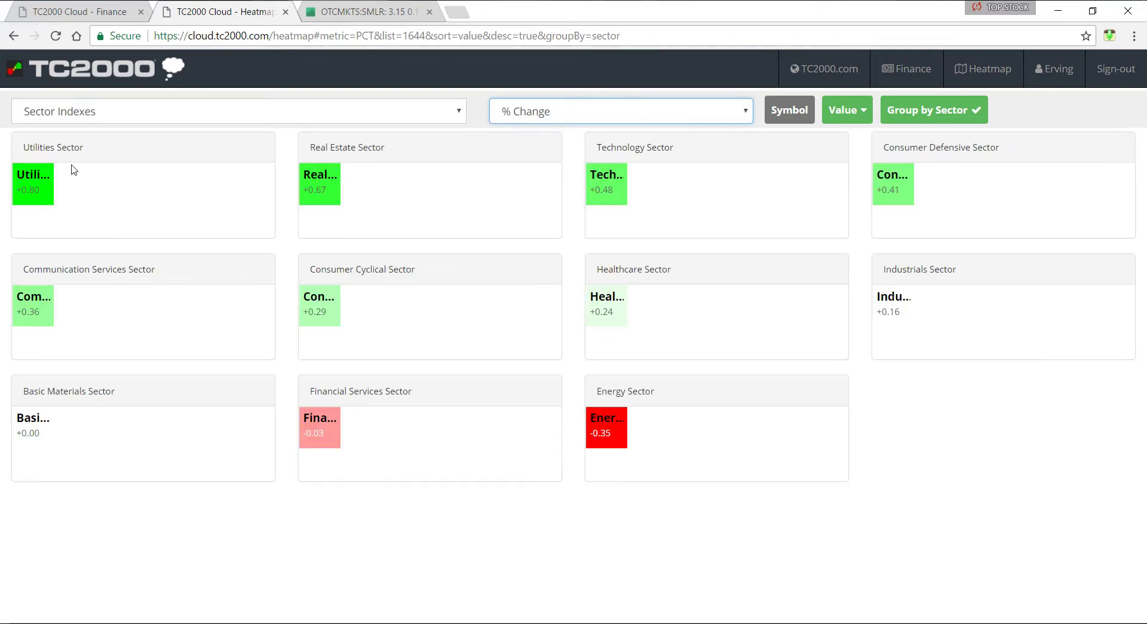
# Load the Utilities Sector list into the heatmap and turn off grouping by sector
pyautogui.click(457, 115)
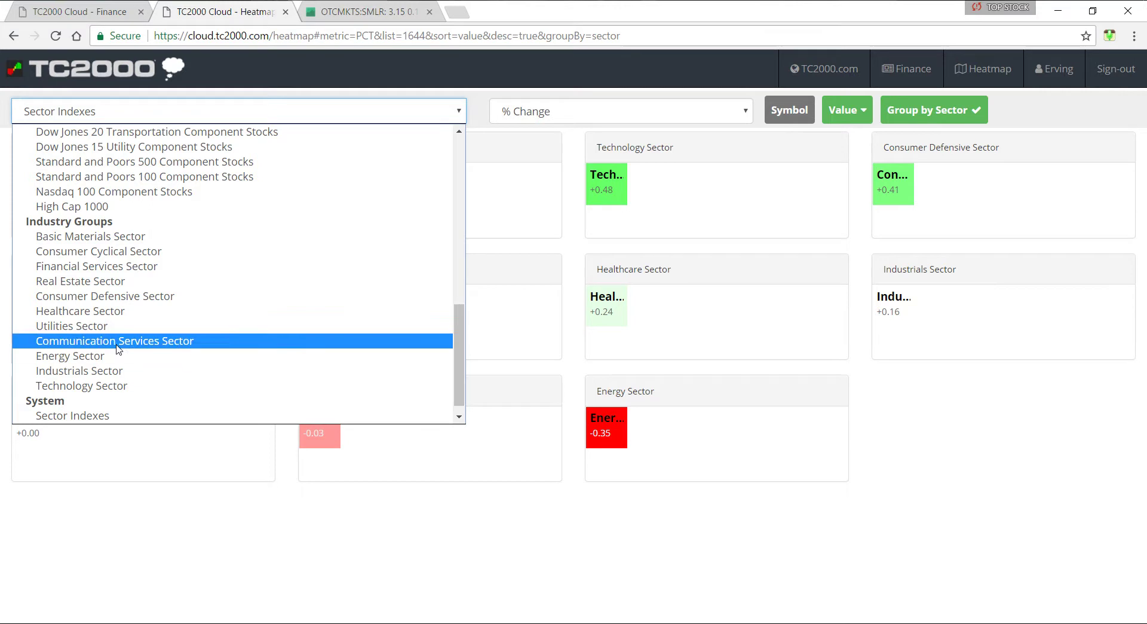
pyautogui.click(98, 327)
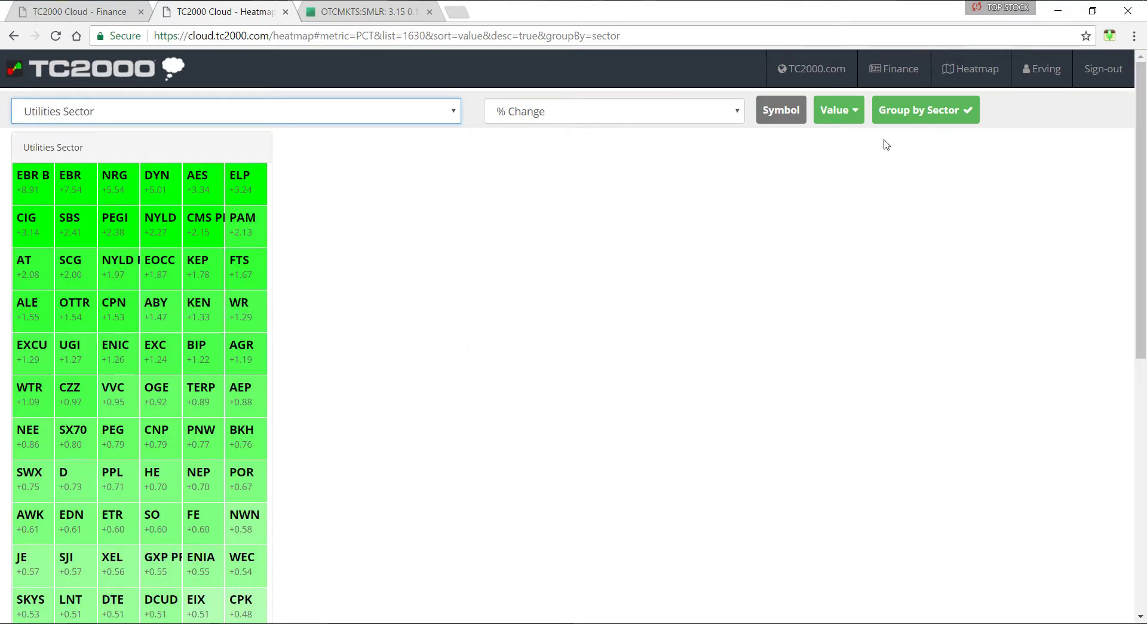
pyautogui.click(912, 112)
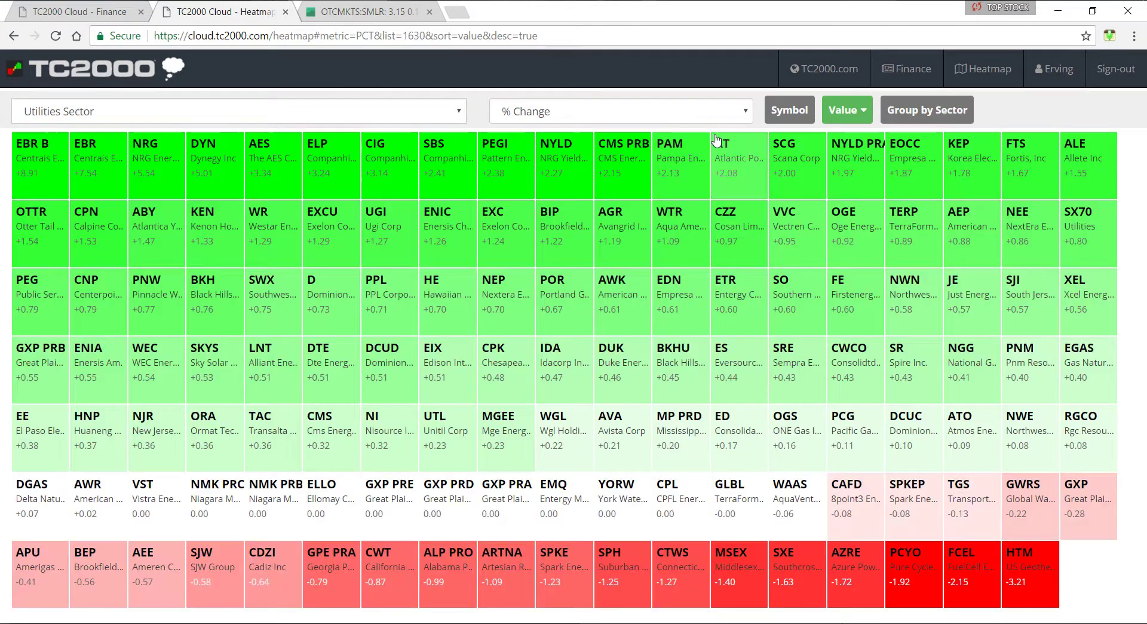
# Open the EBR B stock from the heatmap and view its Google Finance quote page
pyautogui.click(34, 161)
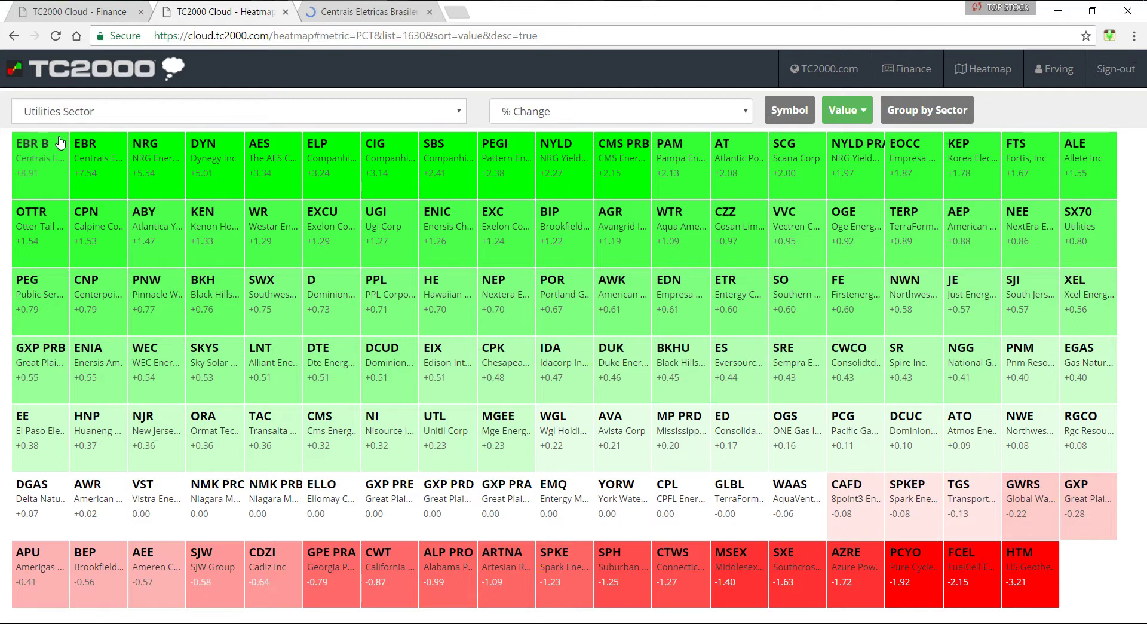
pyautogui.click(346, 15)
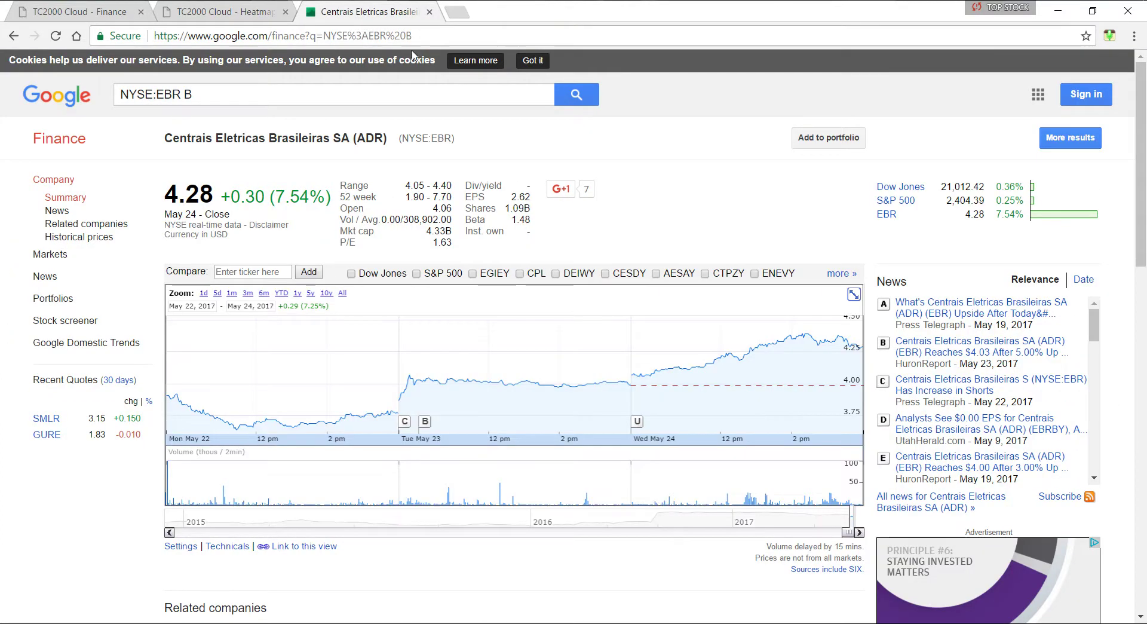
# Look through the TC2000 Cloud Finance bookmarks in the Stock Market Tools folder from a new browser tab
pyautogui.click(458, 15)
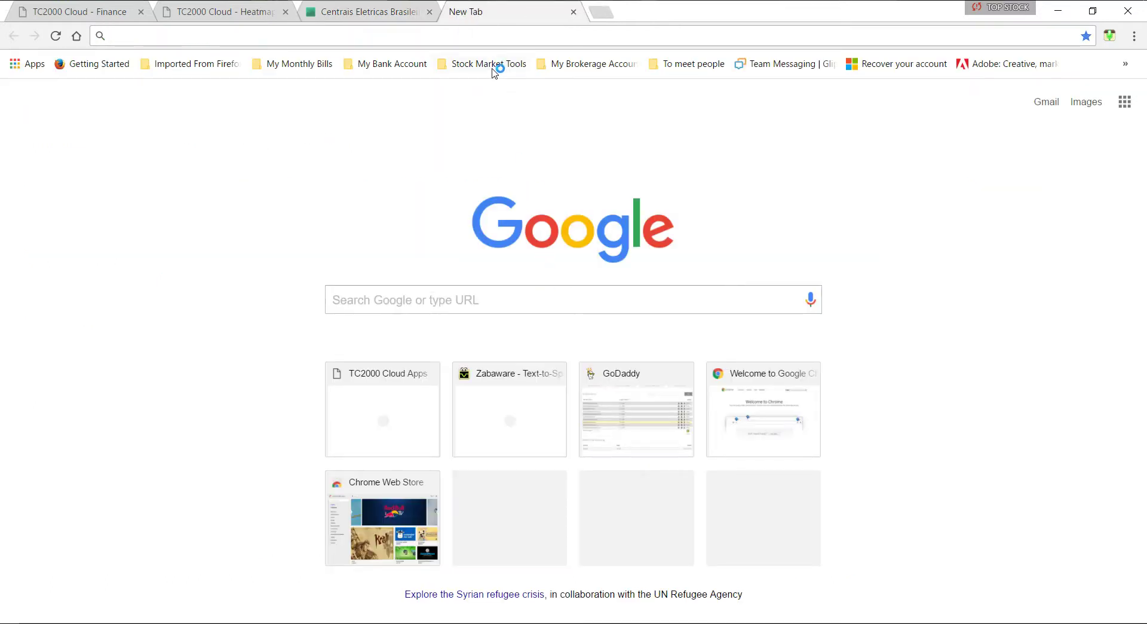
pyautogui.click(494, 66)
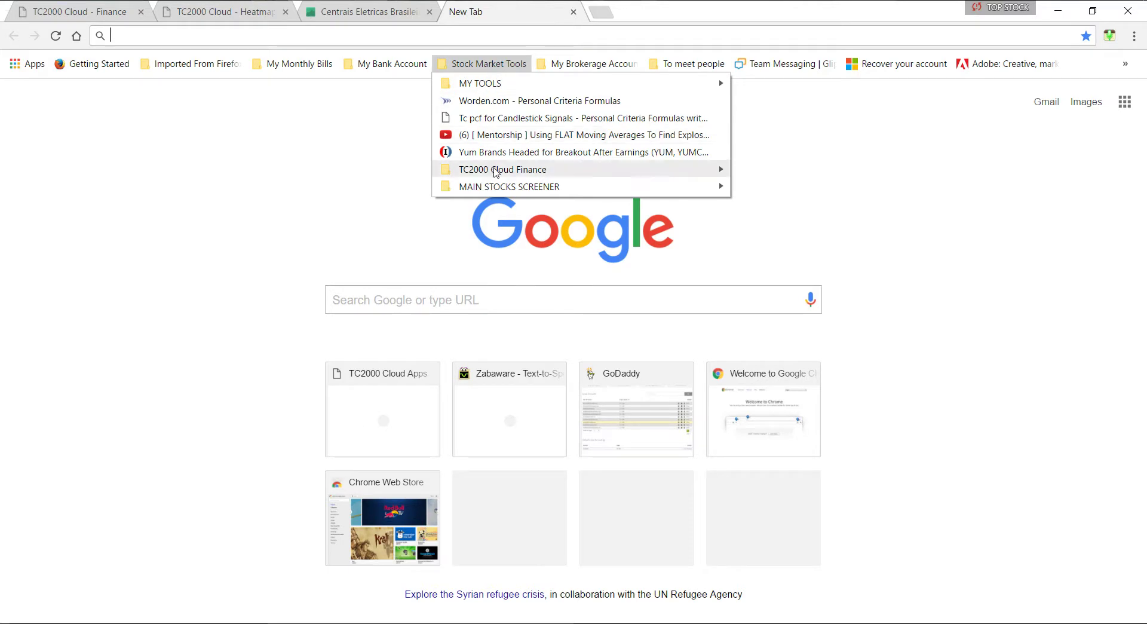
pyautogui.moveTo(495, 172)
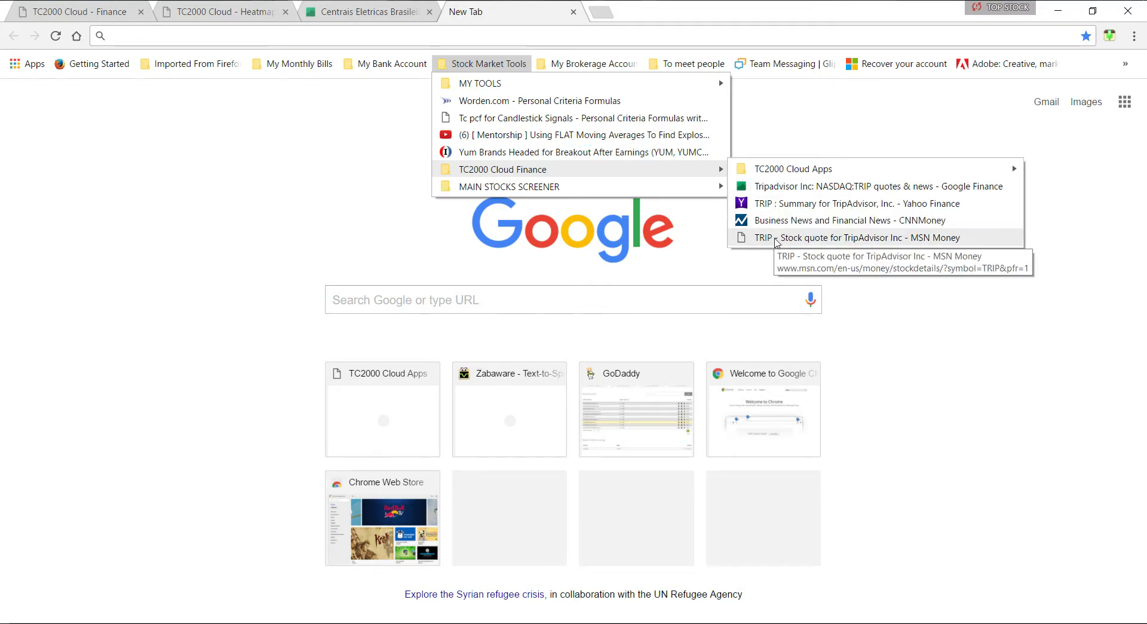
pyautogui.moveTo(580, 190)
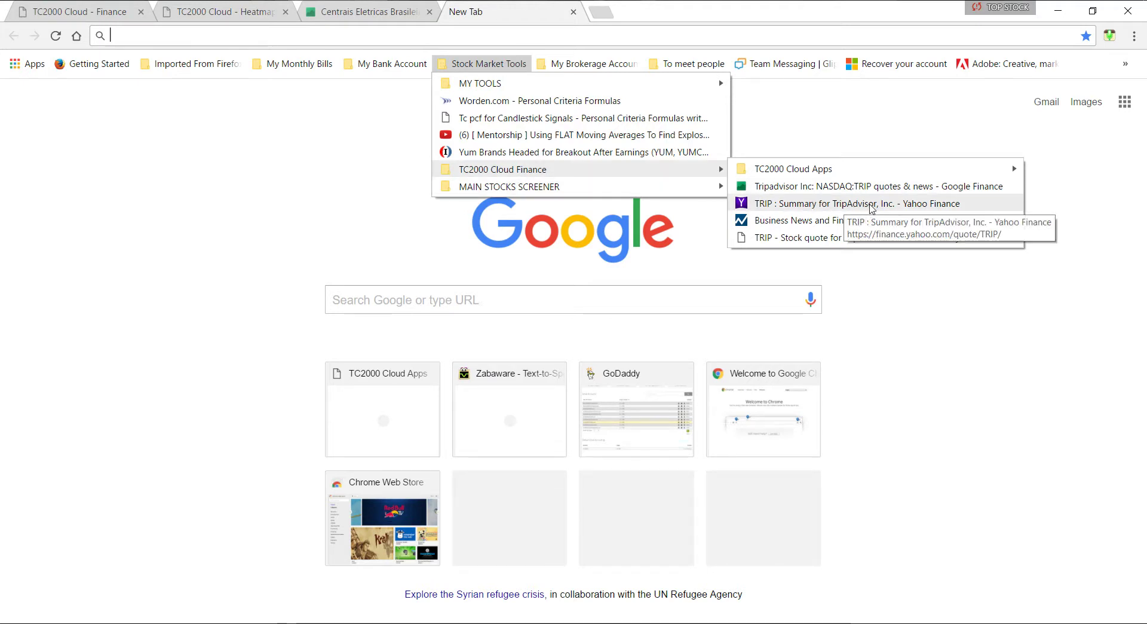
pyautogui.moveTo(859, 172)
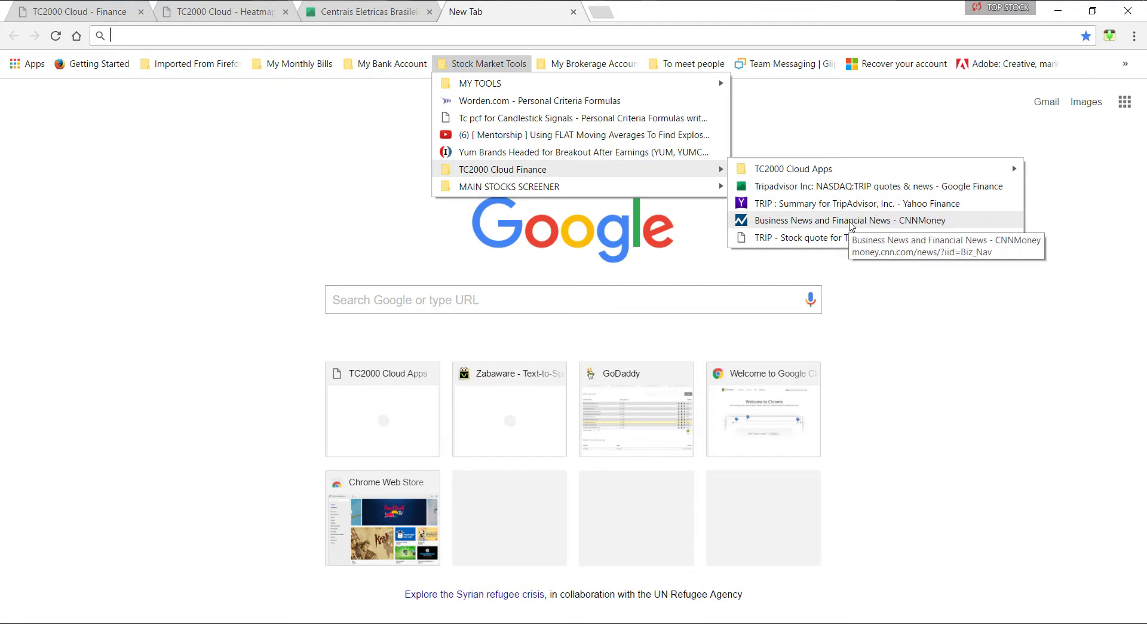
pyautogui.click(147, 156)
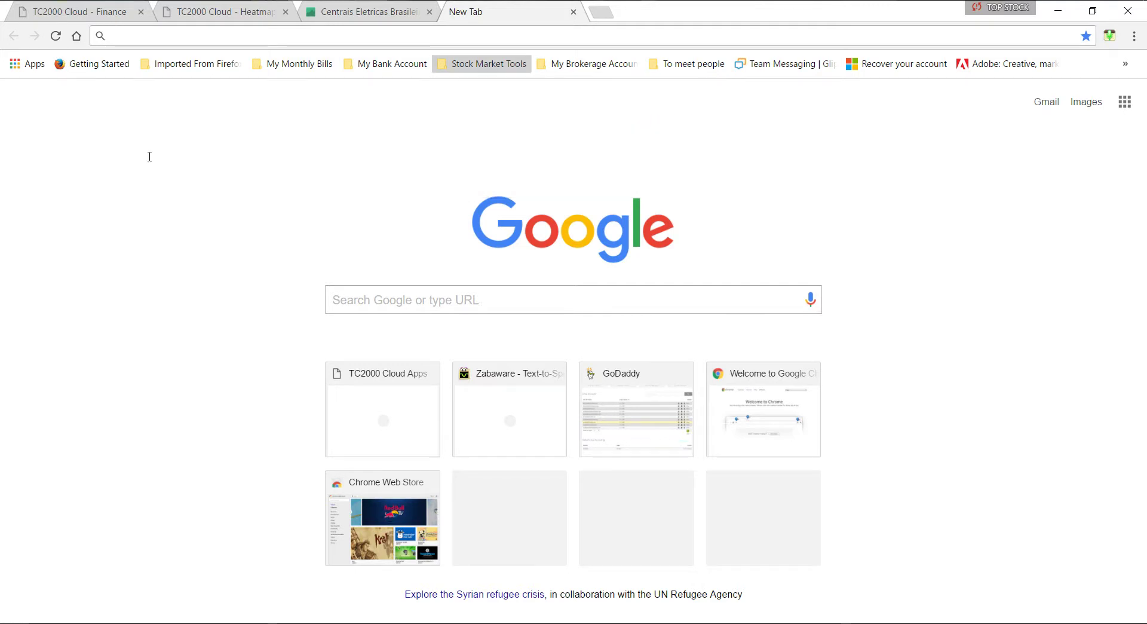
# Open MarketWatch for the active symbol from the TC2000 Cloud Finance page and sign in with the saved account credentials
pyautogui.click(96, 21)
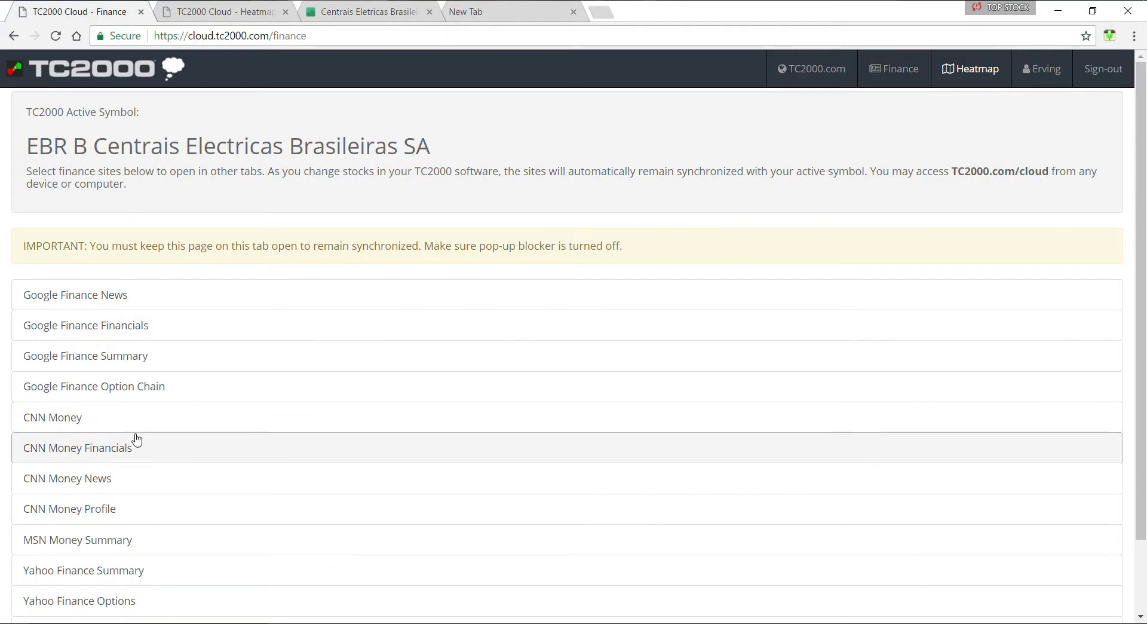
pyautogui.scroll(-2, 132, 460)
pyautogui.click(84, 579)
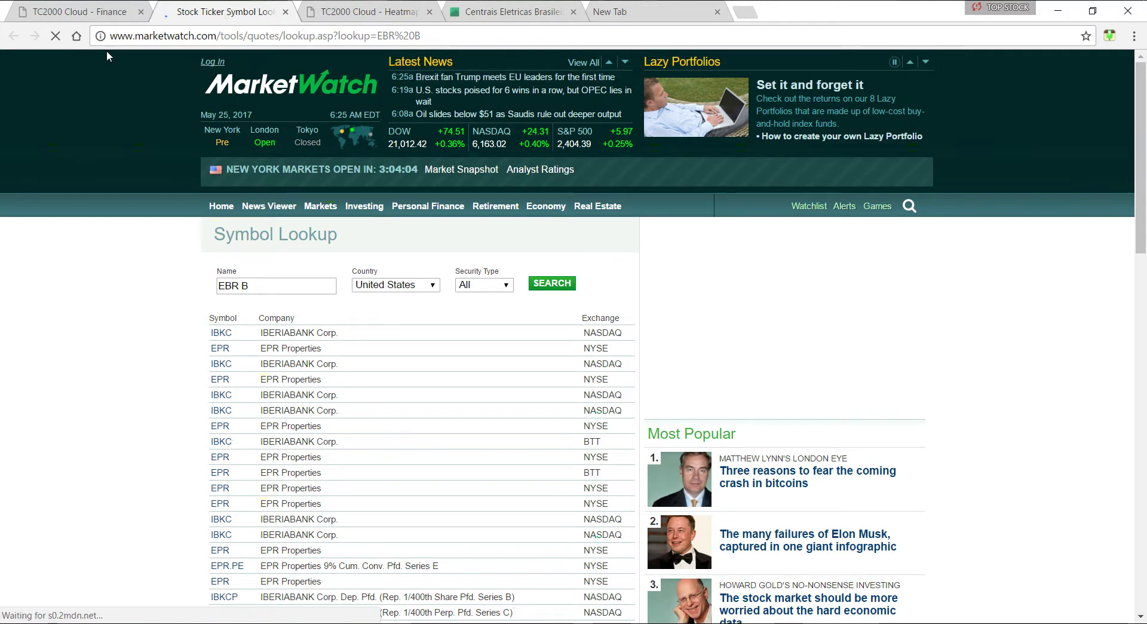
pyautogui.click(214, 62)
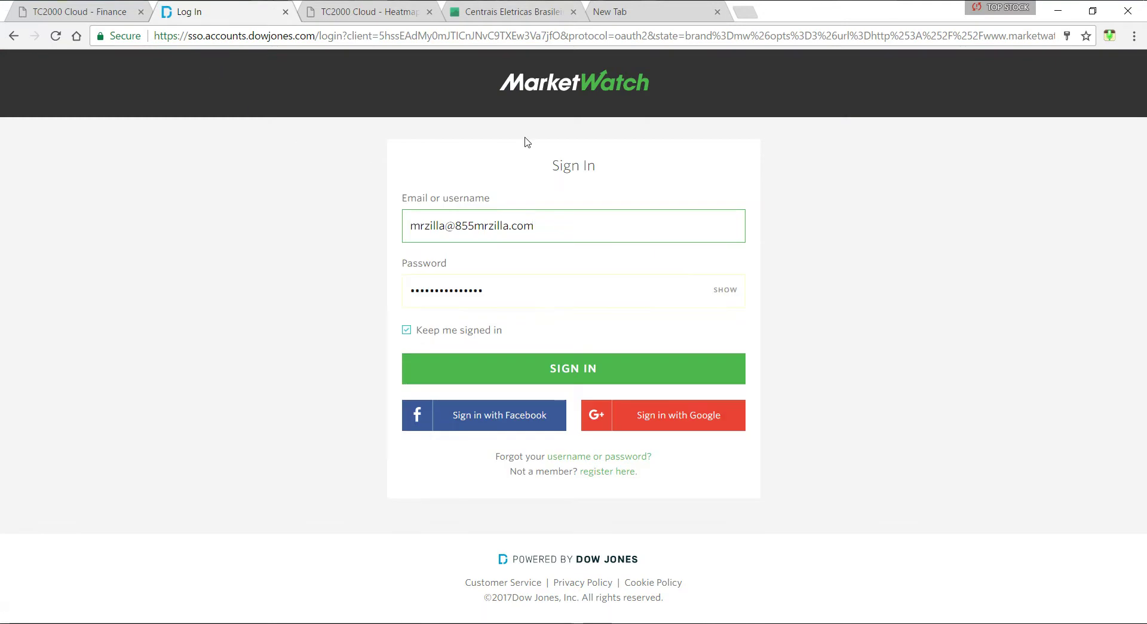
pyautogui.click(518, 372)
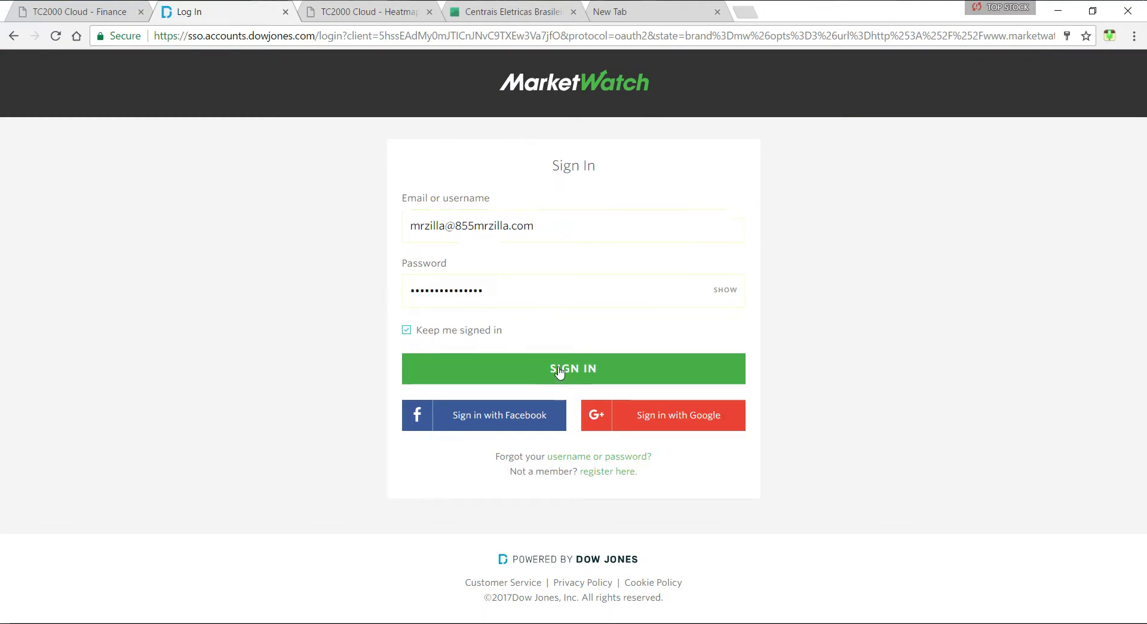
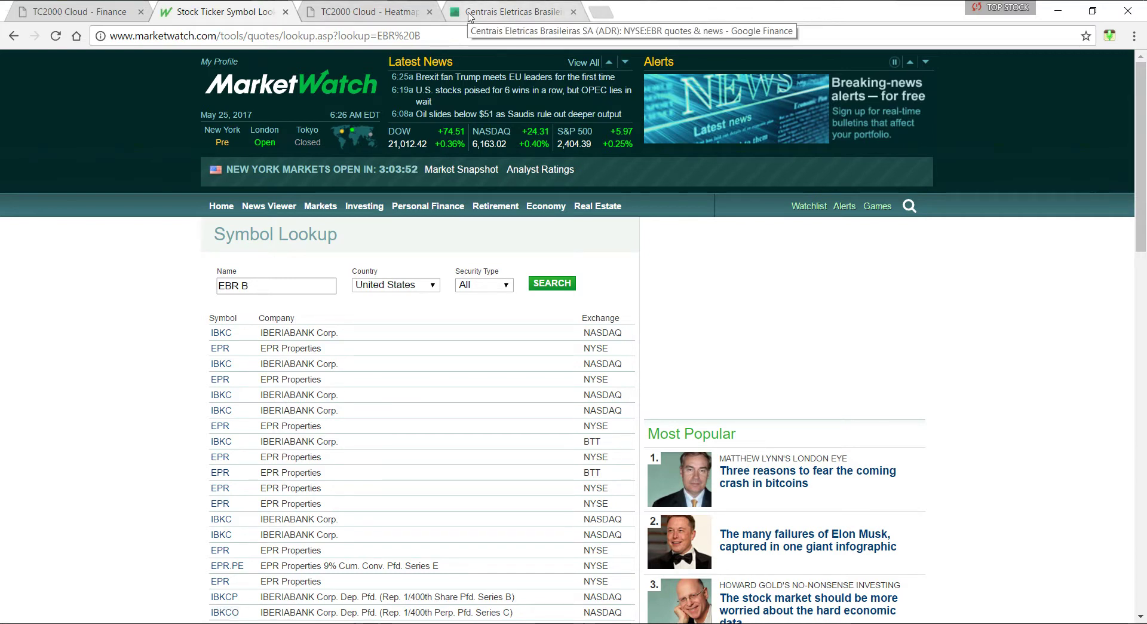
# Reorder the browser tabs as TC2000 Cloud Finance, Heatmap, MarketWatch and Google Finance
pyautogui.moveTo(562, 24); pyautogui.dragTo(191, 18)
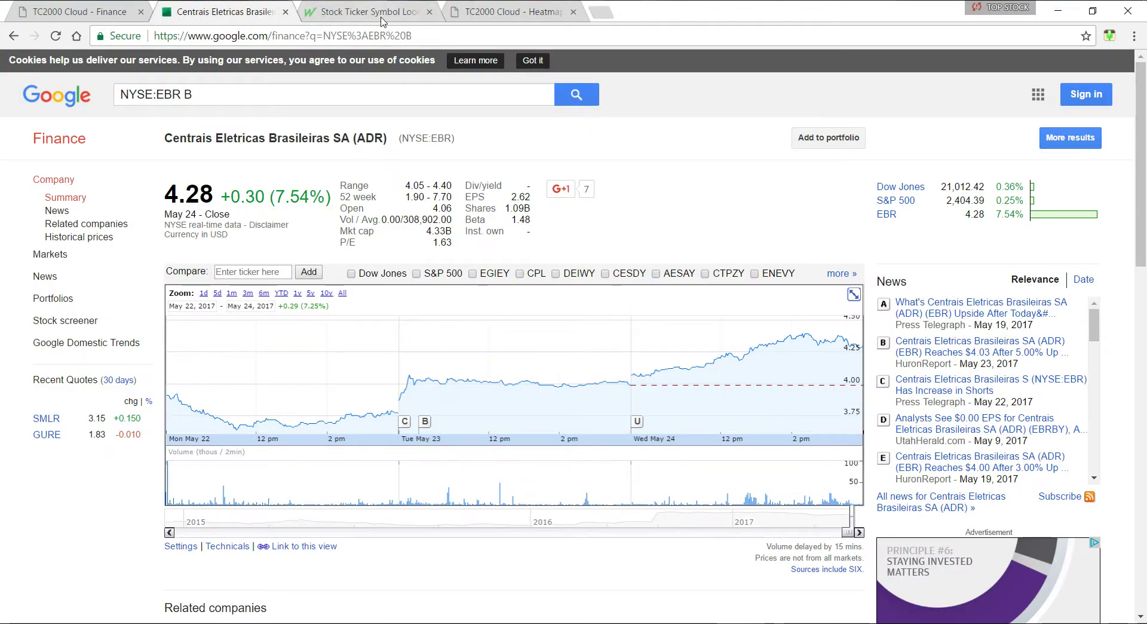
pyautogui.moveTo(509, 15); pyautogui.dragTo(267, 14)
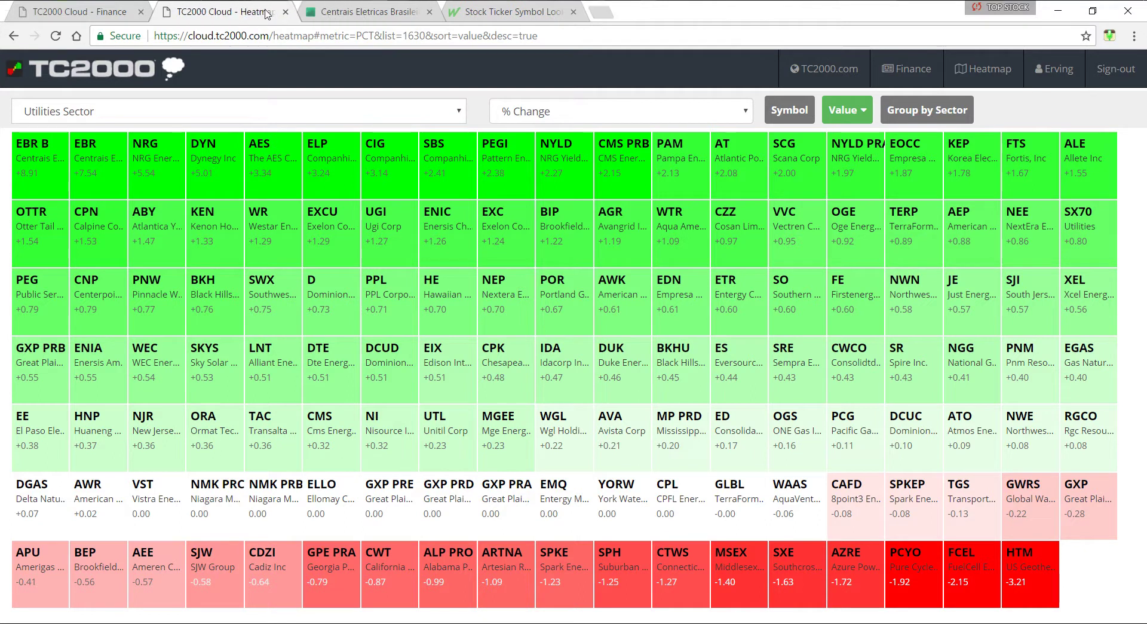
pyautogui.click(356, 16)
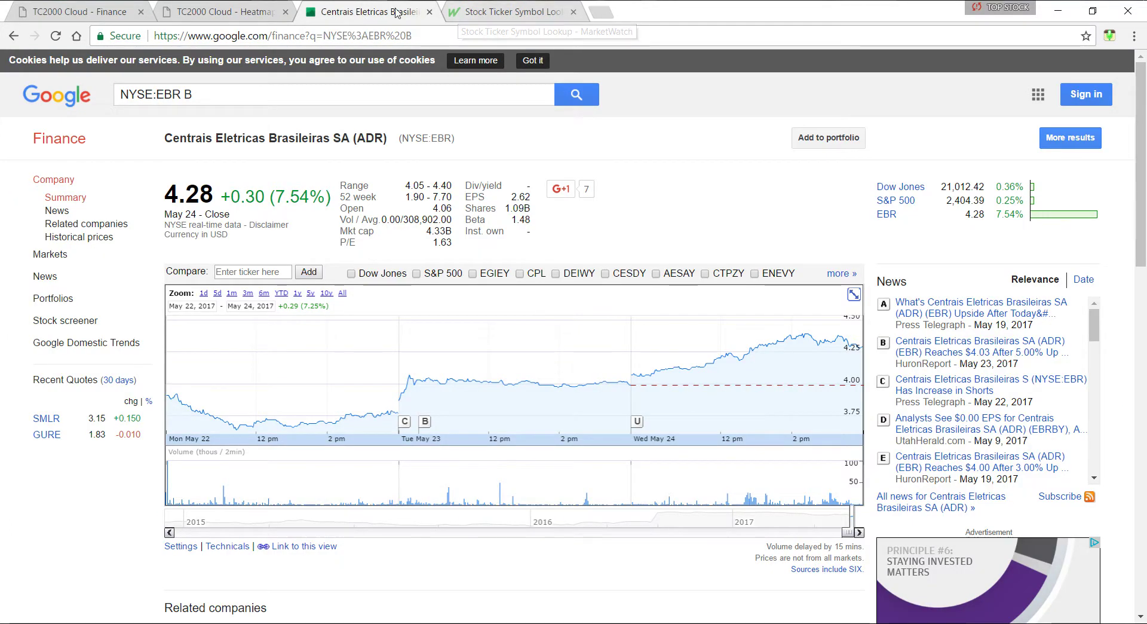
pyautogui.moveTo(494, 16); pyautogui.dragTo(410, 13)
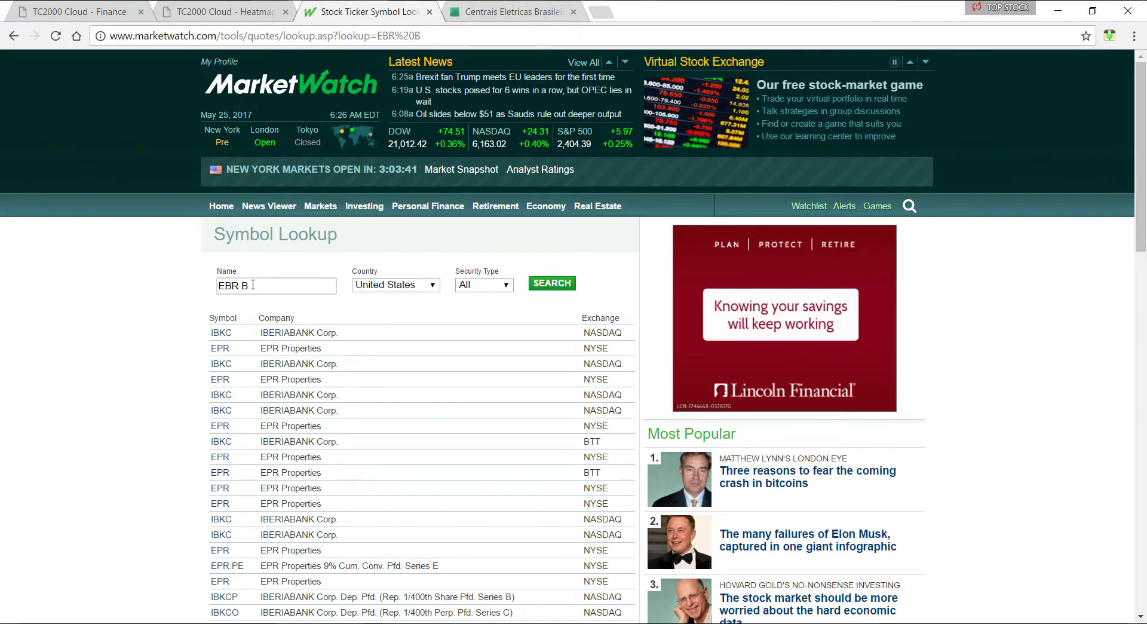
# Switch to TC2000, make EBR in the UTILIES 10 watchlist the active symbol, and return to Chrome
pyautogui.scroll(-1, 265, 282)
pyautogui.scroll(-1, 274, 287)
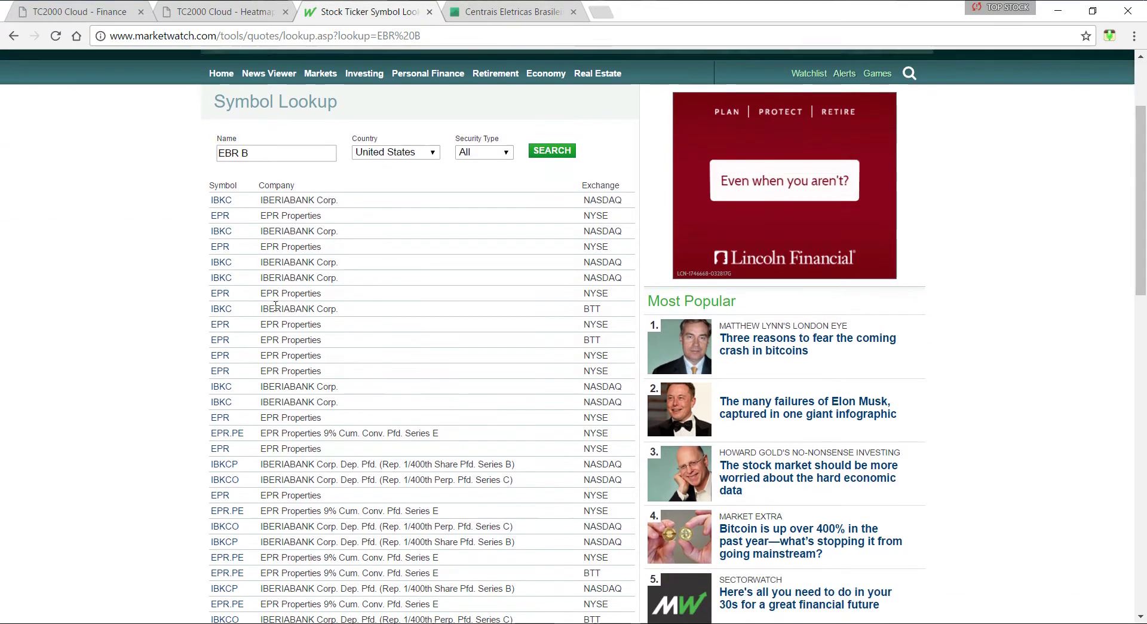
pyautogui.scroll(2, 264, 299)
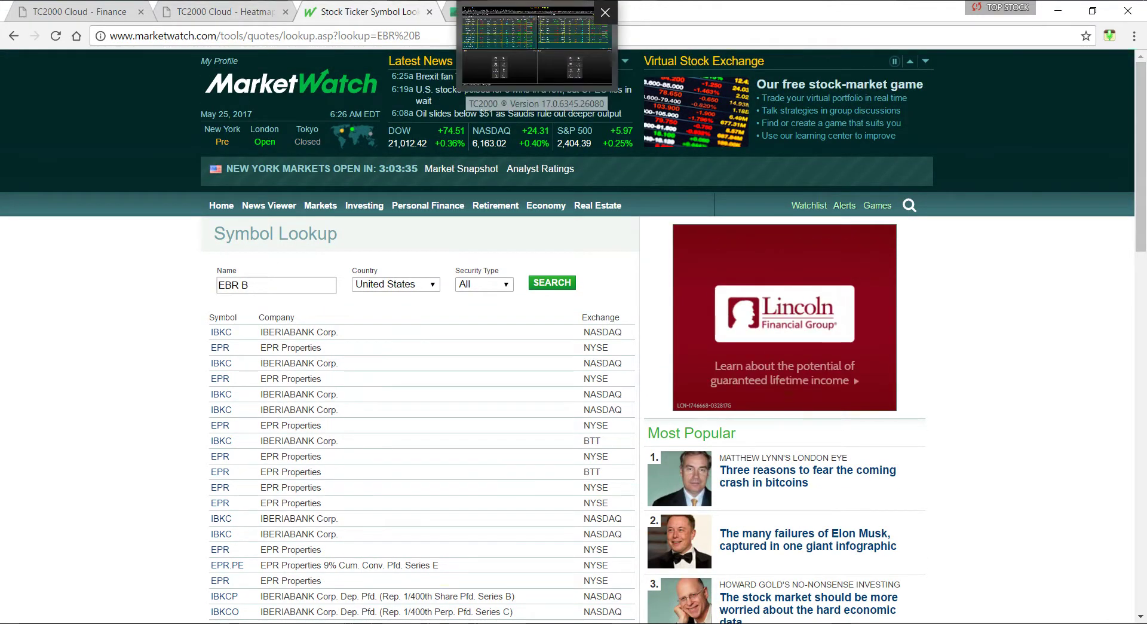
pyautogui.click(574, 42)
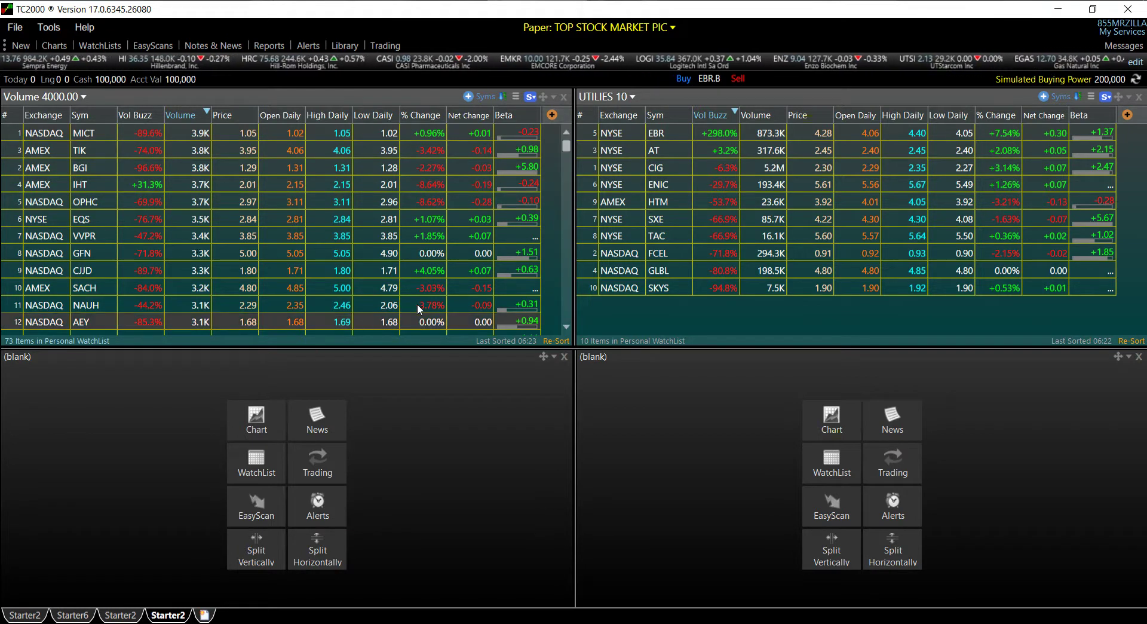
pyautogui.click(680, 131)
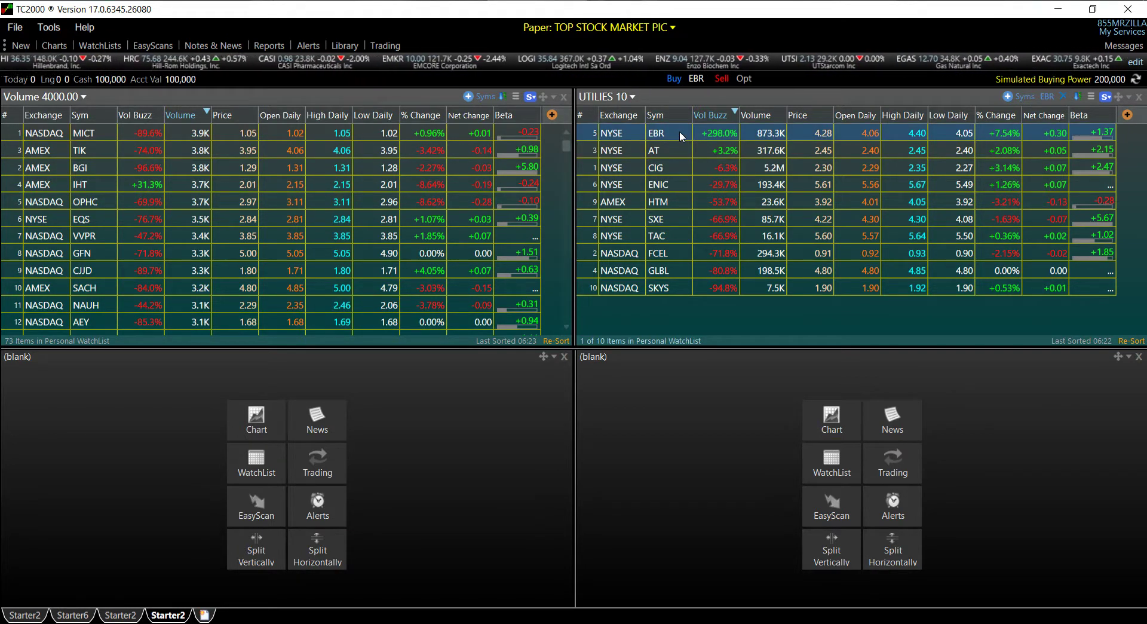
pyautogui.hotkey('alt', 'Tab')
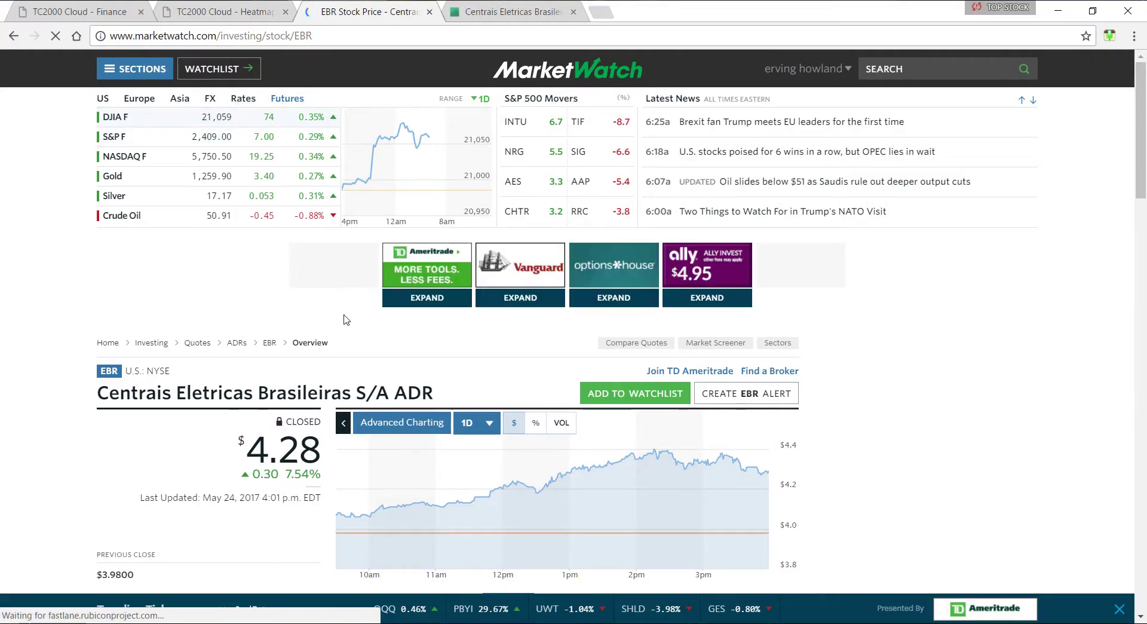
# Review the synchronized EBR quote pages on MarketWatch and Google Finance
pyautogui.scroll(-1, 344, 317)
pyautogui.scroll(-1, 280, 280)
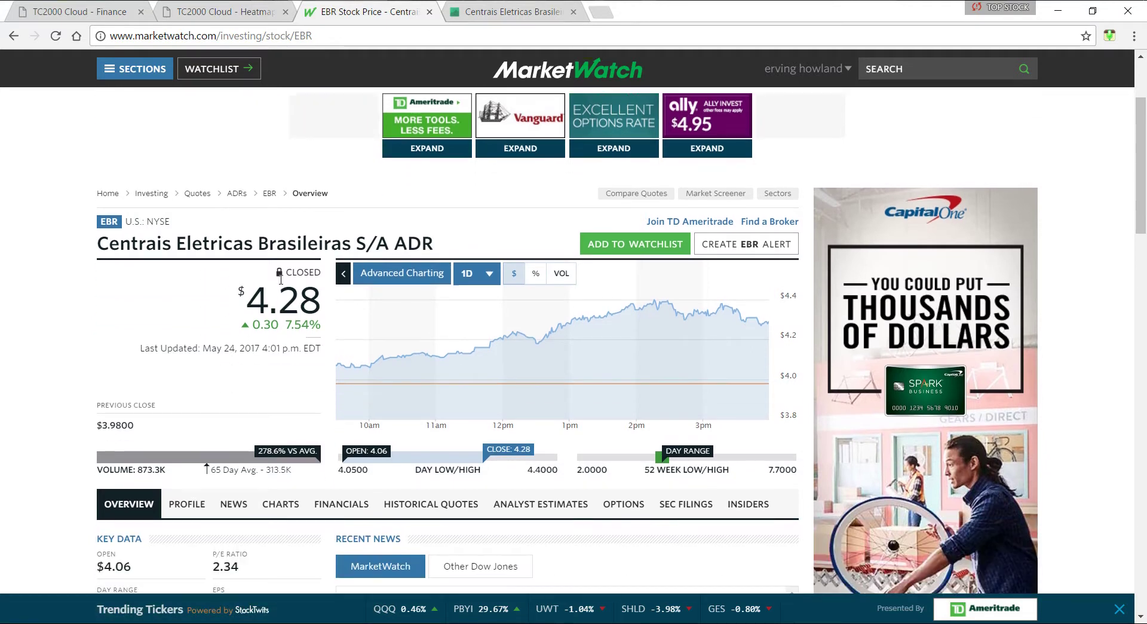
pyautogui.click(476, 8)
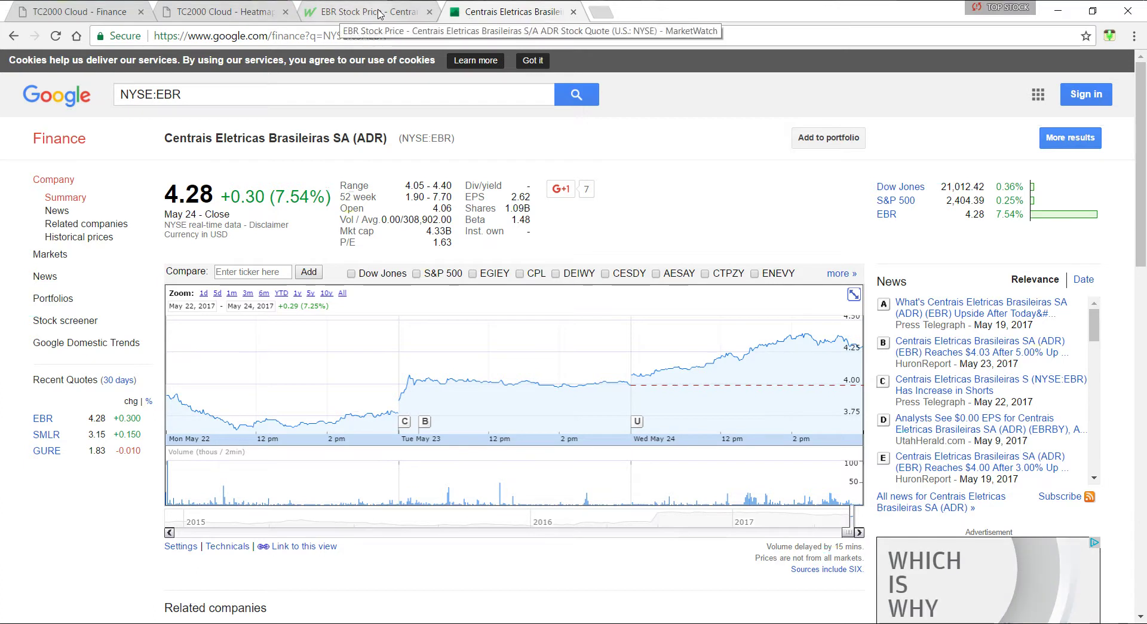
# Open StockTwits for the active symbol from the TC2000 Cloud Finance page and sign in with the saved account credentials
pyautogui.click(103, 15)
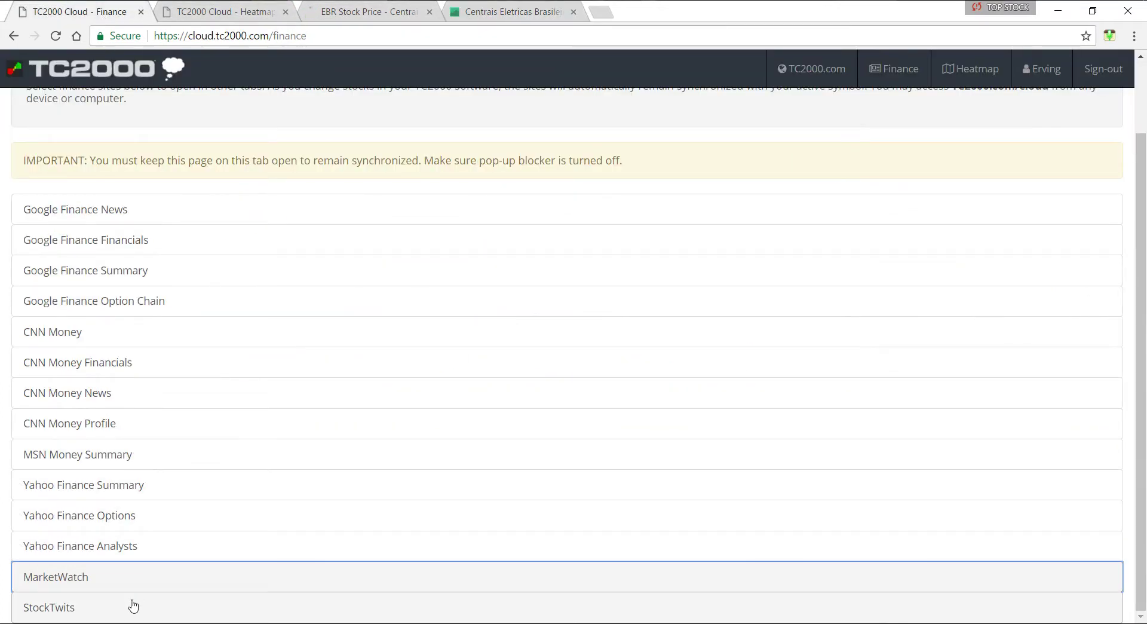
pyautogui.click(133, 606)
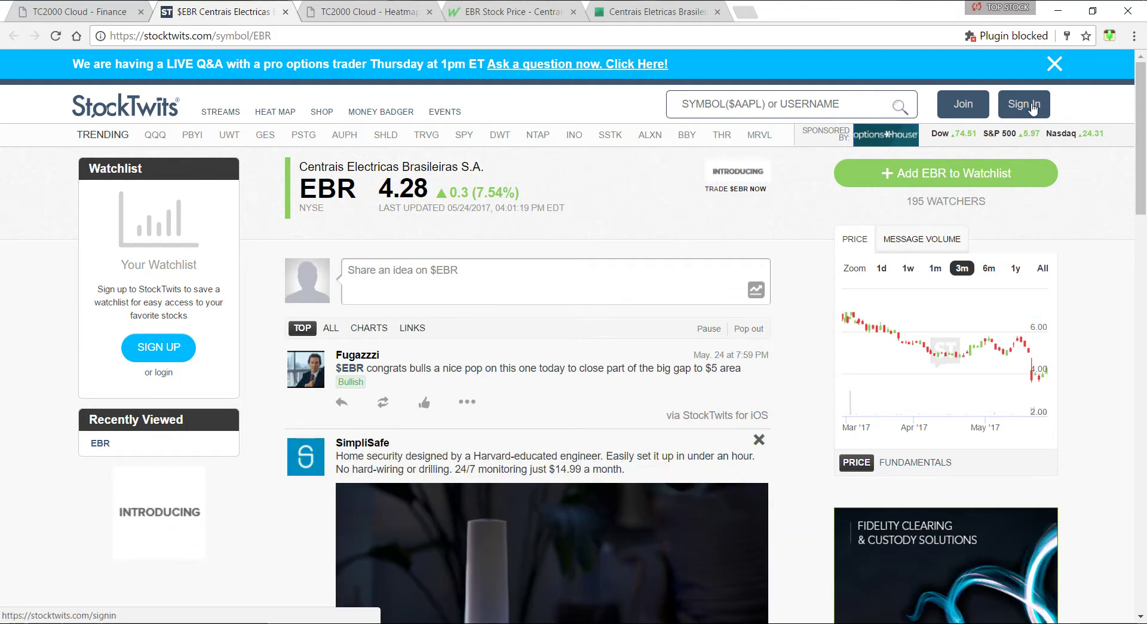
pyautogui.click(1033, 108)
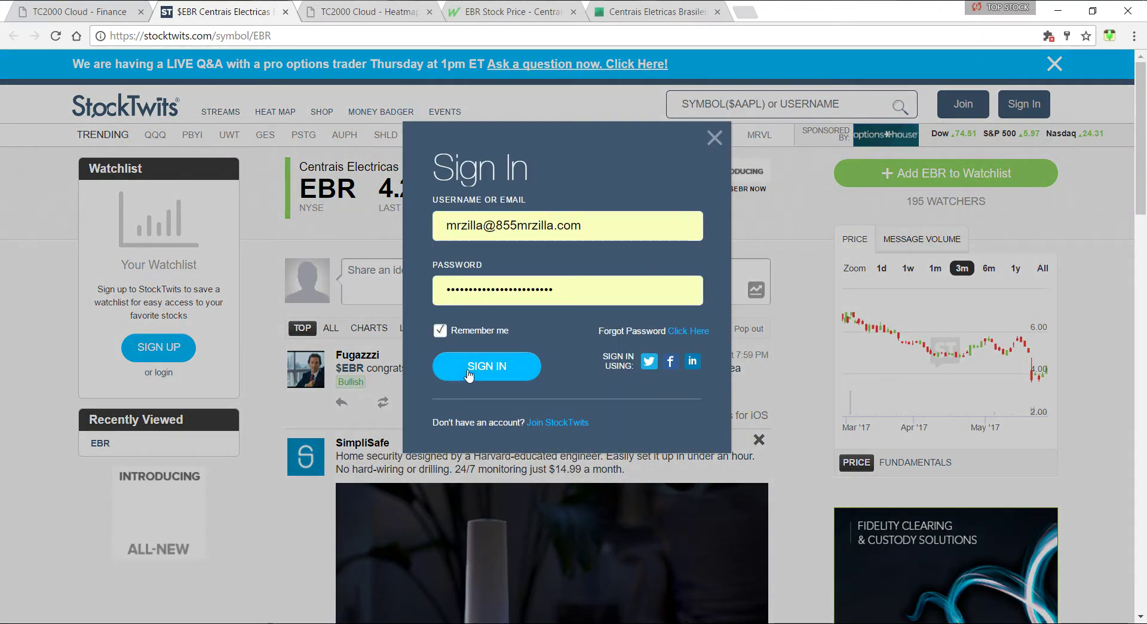
pyautogui.click(469, 370)
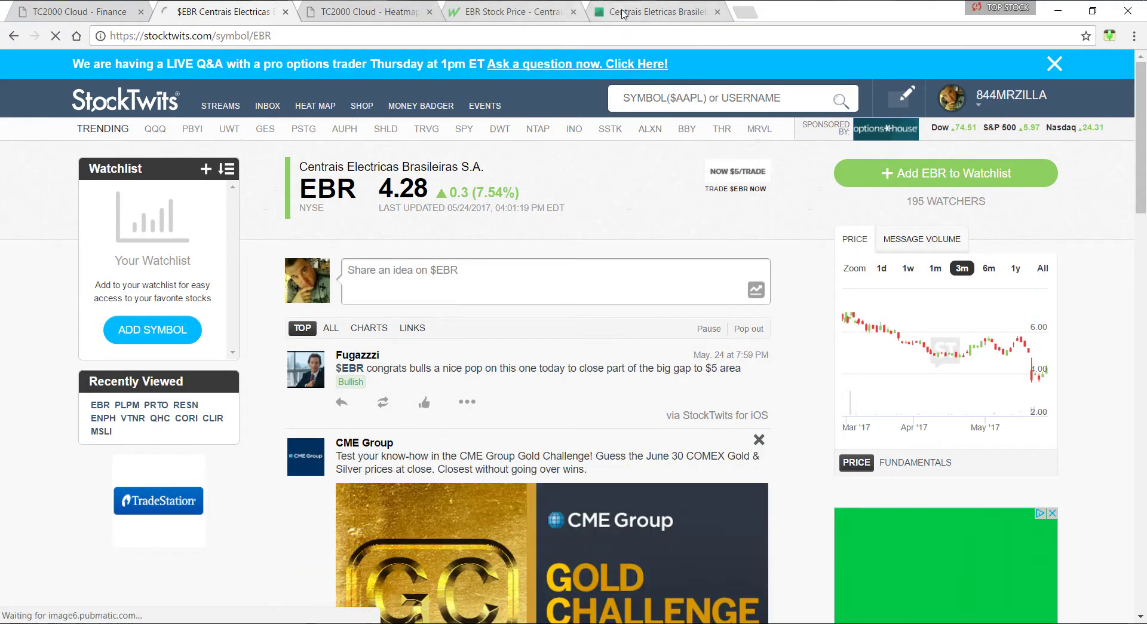
# Move the Heatmap browser tab ahead of StockTwits and review the EBR pages on StockTwits, MarketWatch and Google Finance
pyautogui.moveTo(333, 13); pyautogui.dragTo(193, 18)
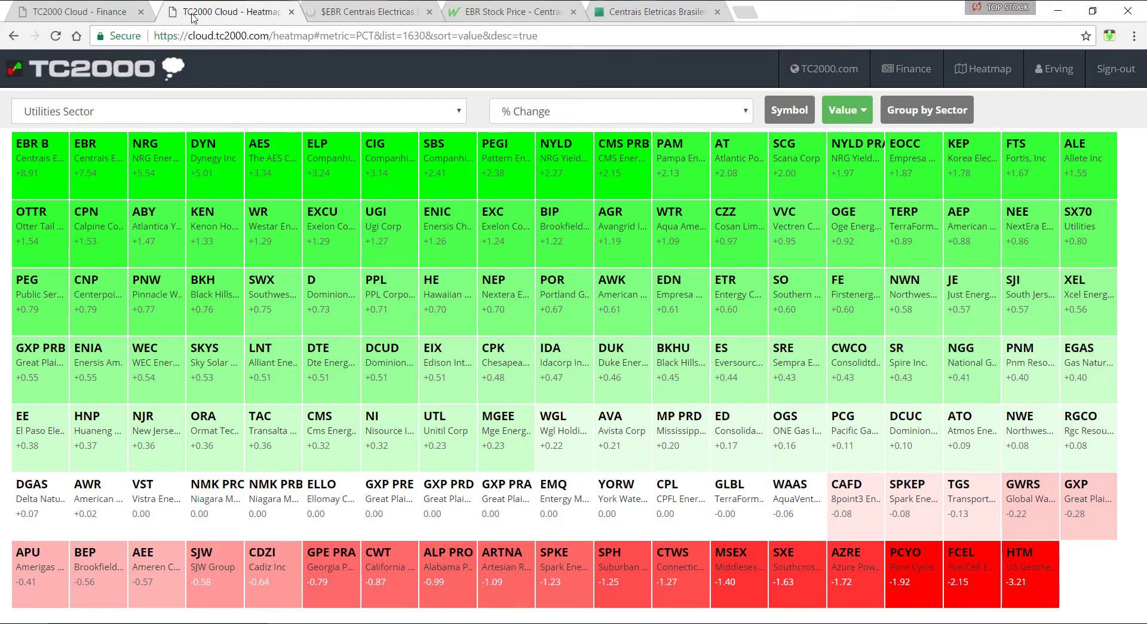
pyautogui.click(364, 14)
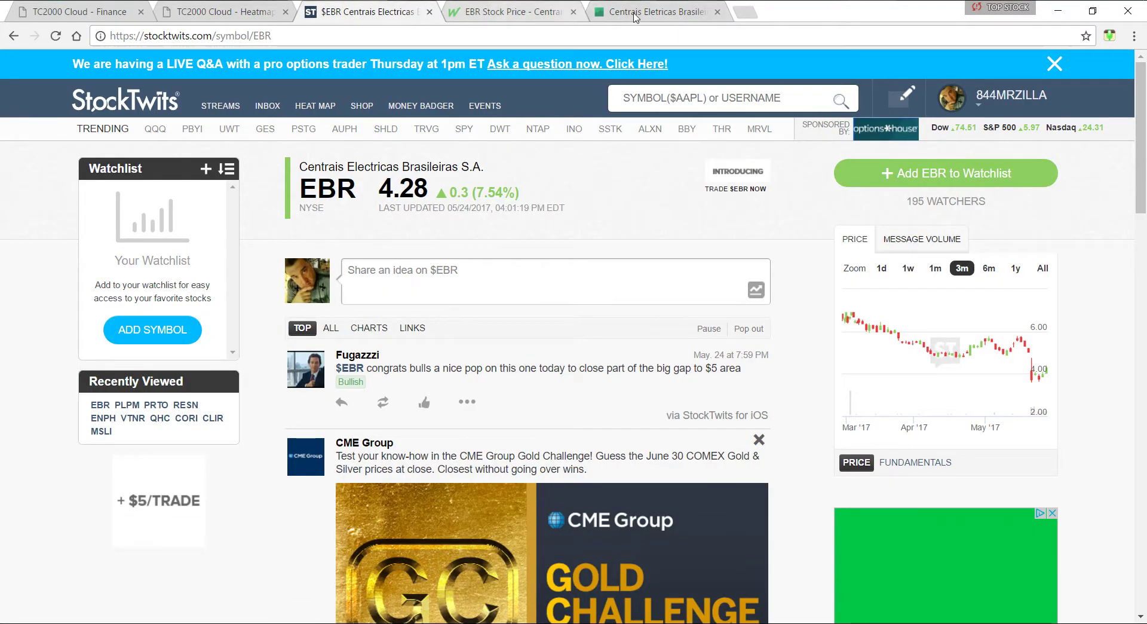
pyautogui.click(498, 7)
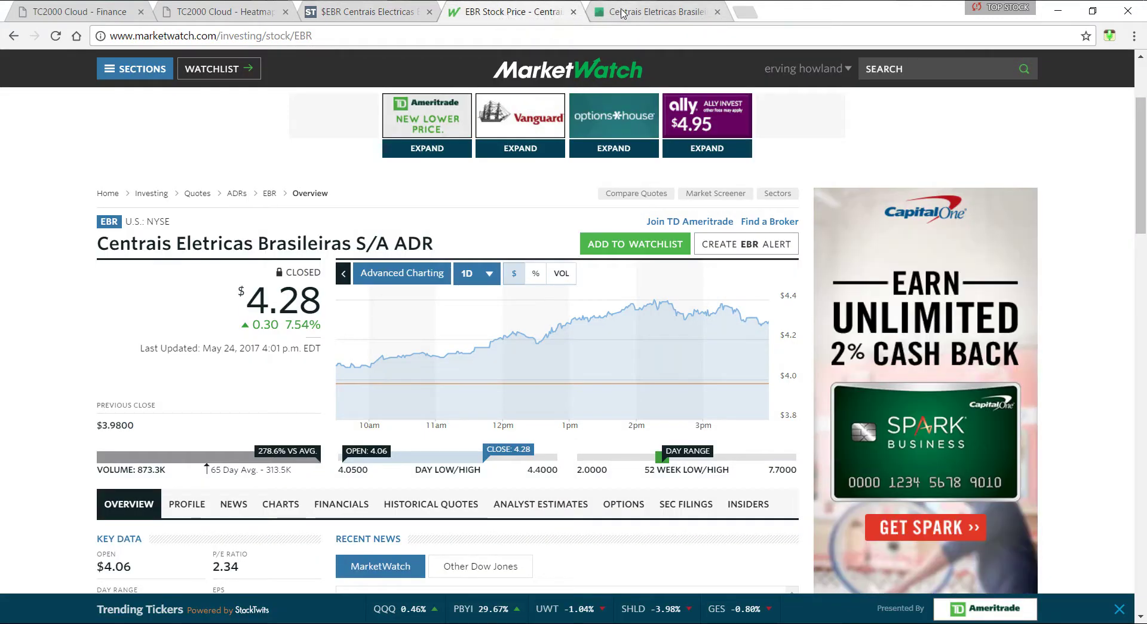
pyautogui.click(622, 13)
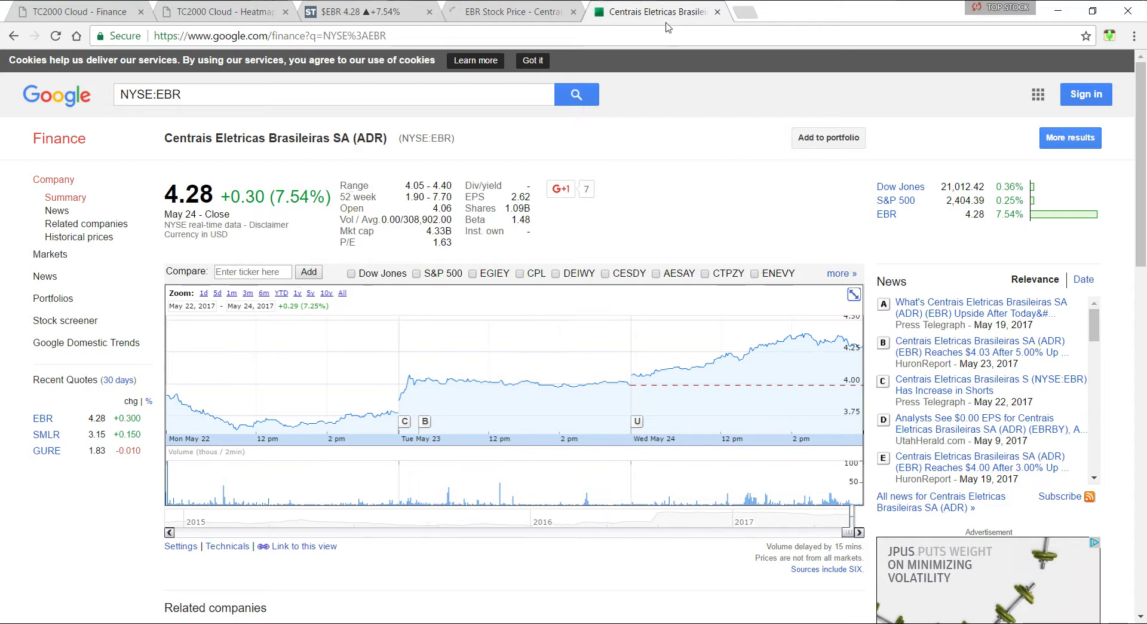
# Switch to TC2000 and load the Utilities Sector watchlist from the Morningstar industries into the blank pane below Volume 4000.00
pyautogui.hotkey('alt', 'Tab')
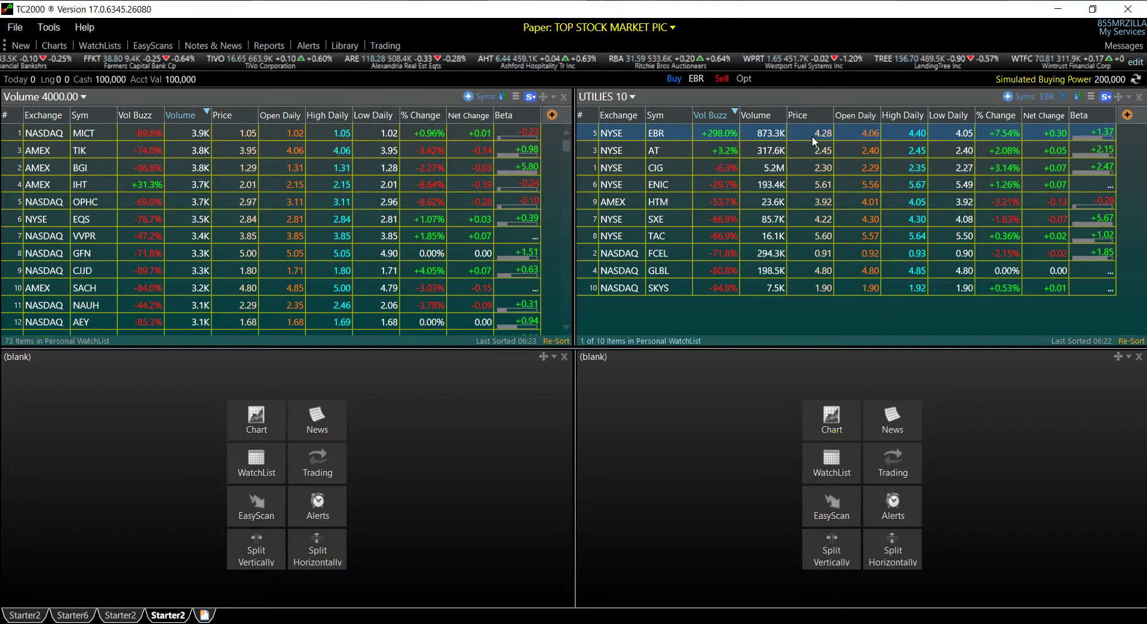
pyautogui.click(257, 464)
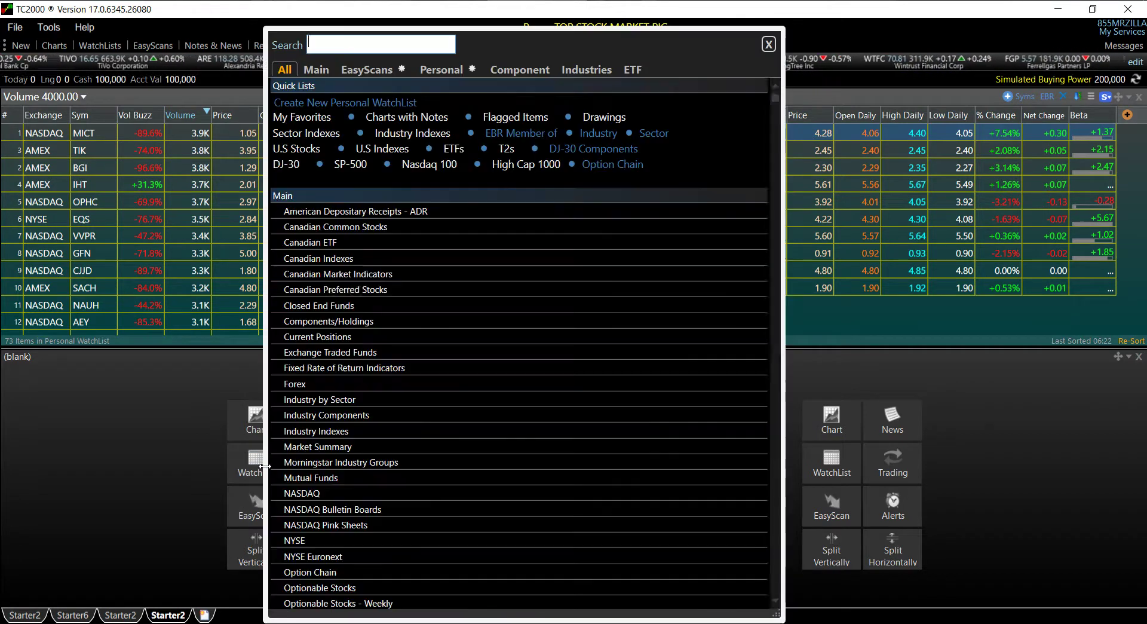
pyautogui.click(442, 73)
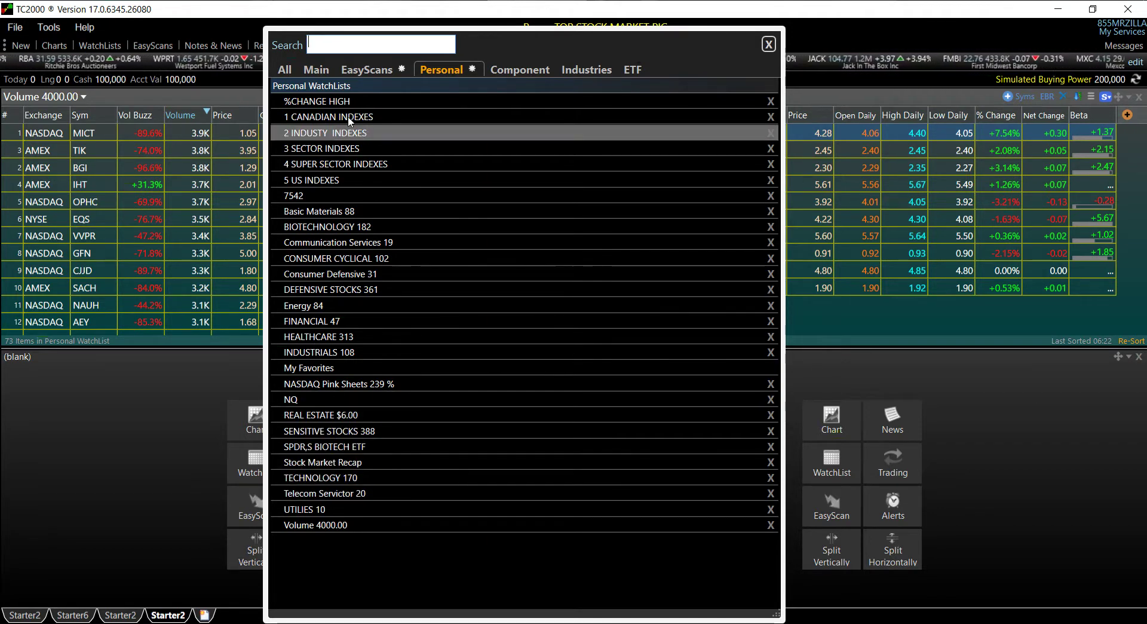
pyautogui.click(292, 71)
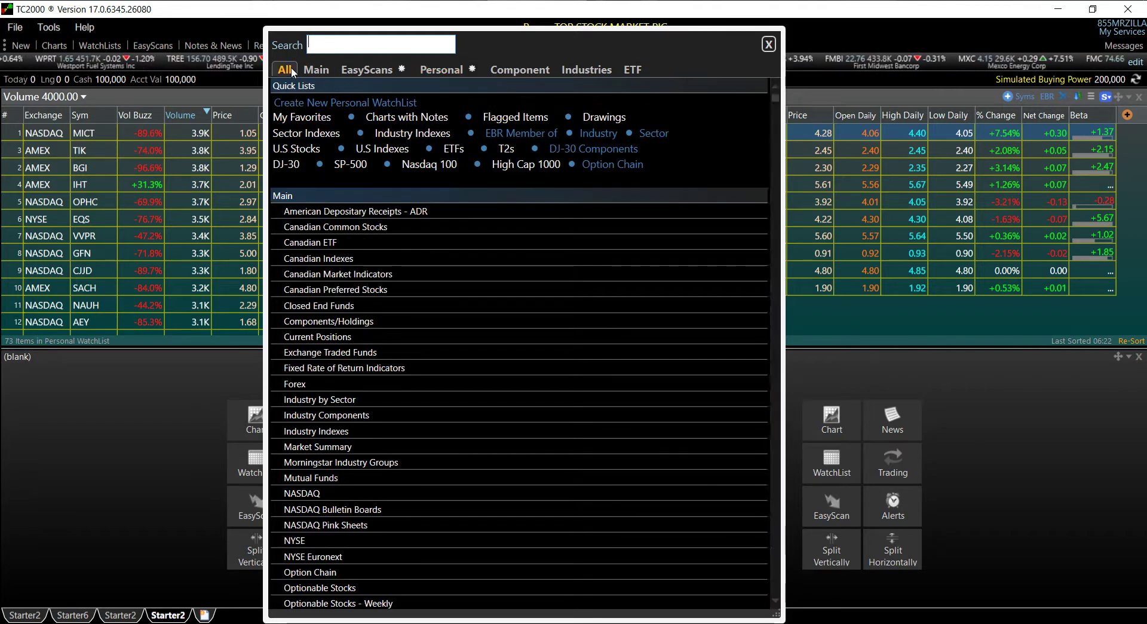
pyautogui.click(594, 70)
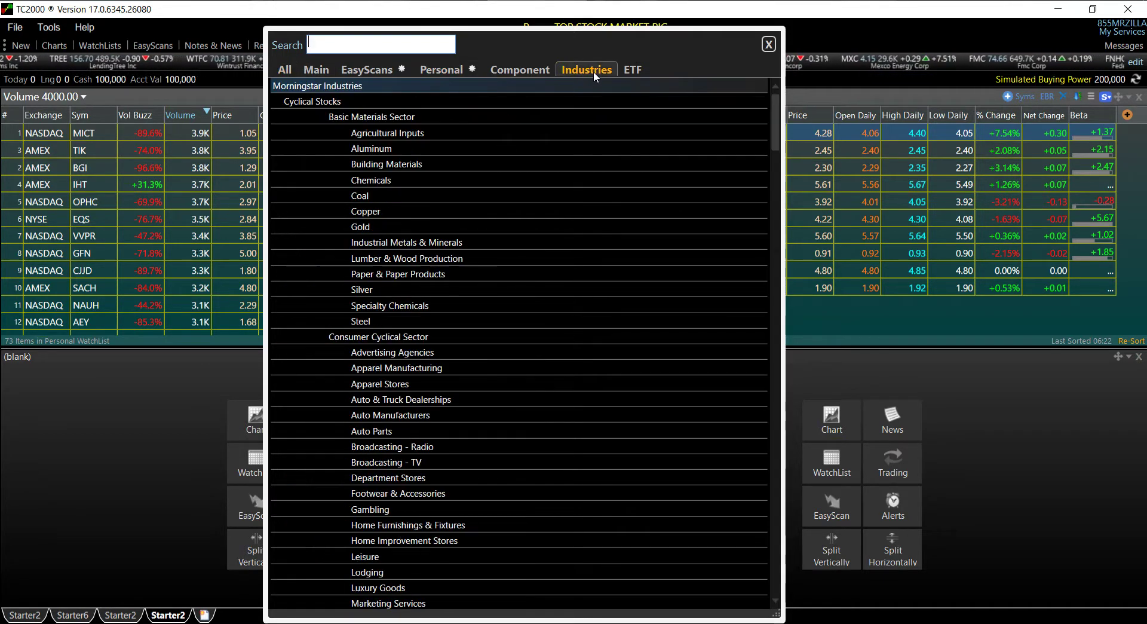
pyautogui.scroll(-10, 507, 288)
pyautogui.scroll(5, 508, 288)
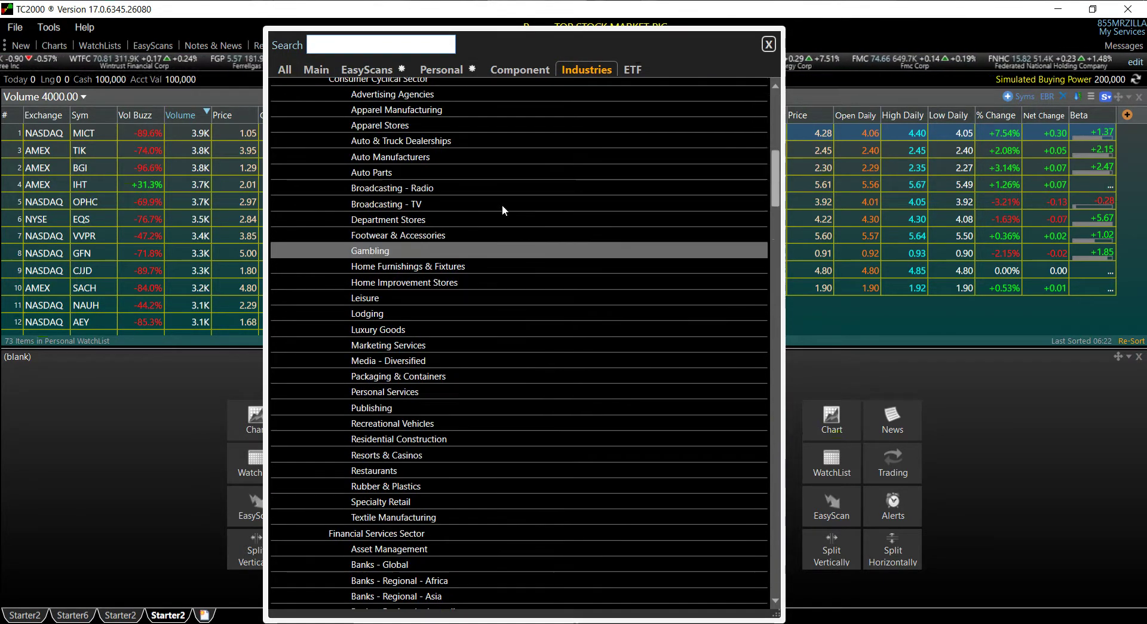
pyautogui.moveTo(655, 31); pyautogui.dragTo(420, 67)
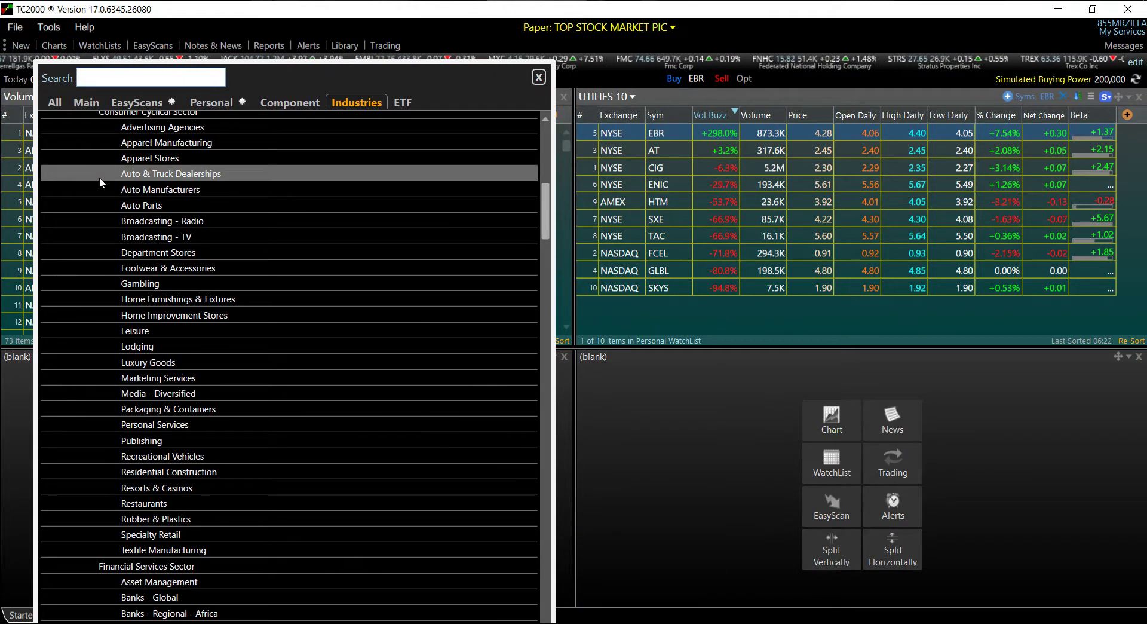
pyautogui.write('u')
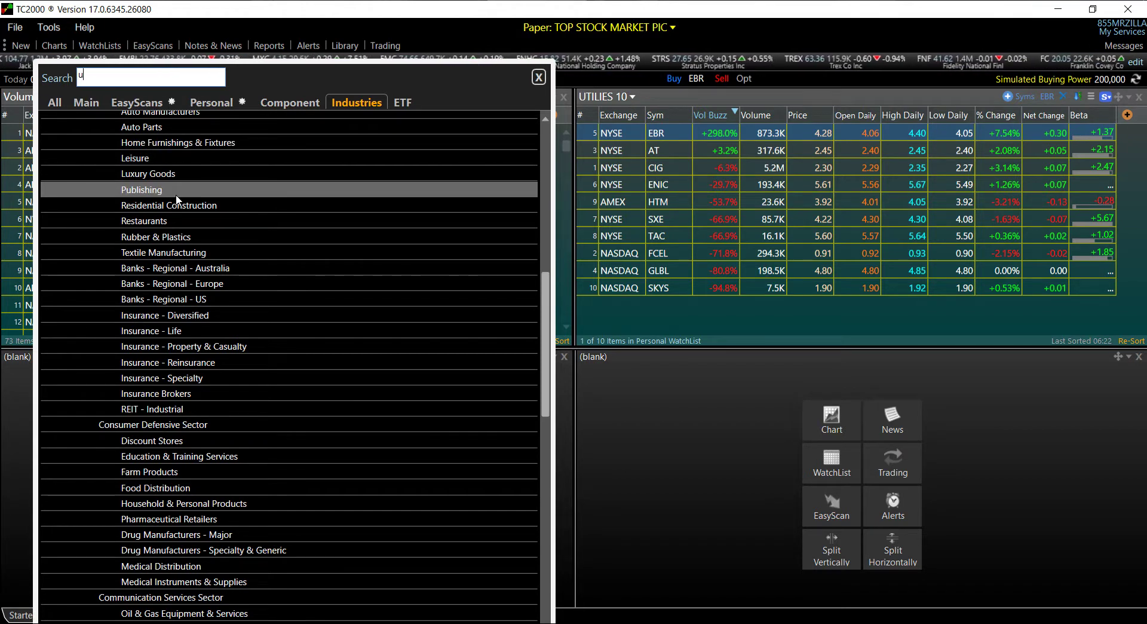
pyautogui.scroll(5, 177, 197)
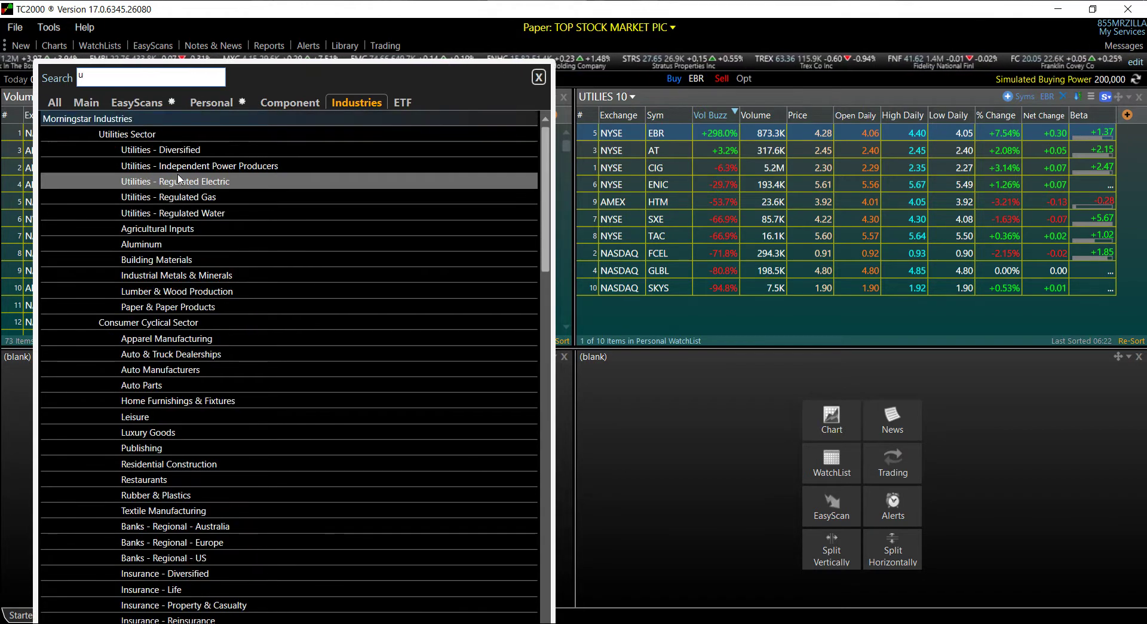
pyautogui.click(151, 135)
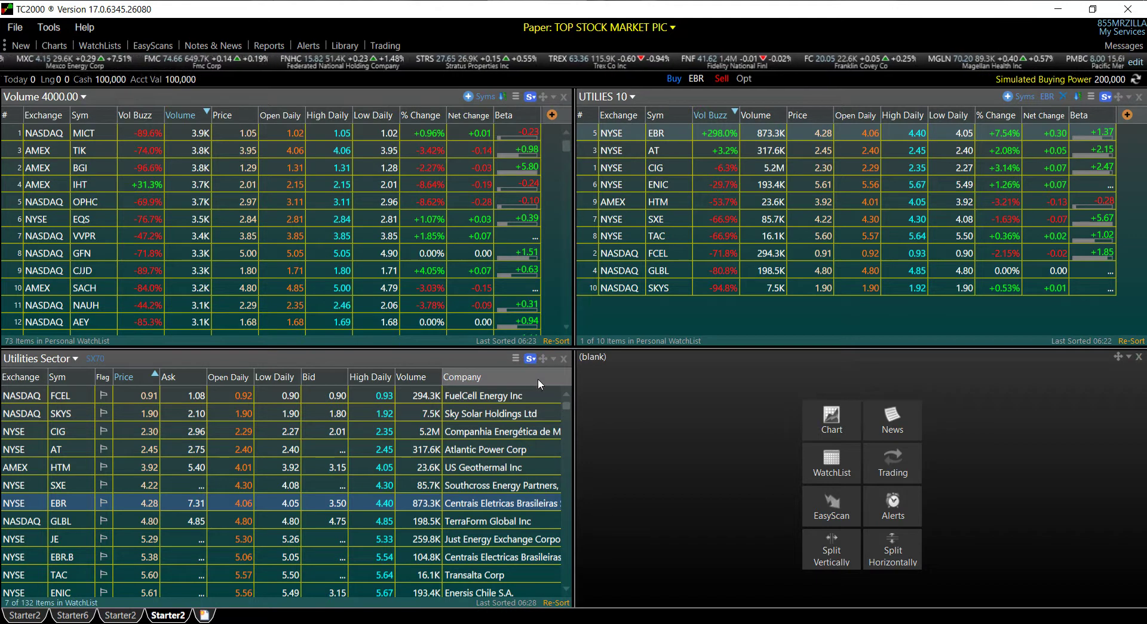
# Load the Basic Materials Sector watchlist from the Morningstar industries into the blank pane below UTILIES 10
pyautogui.click(830, 474)
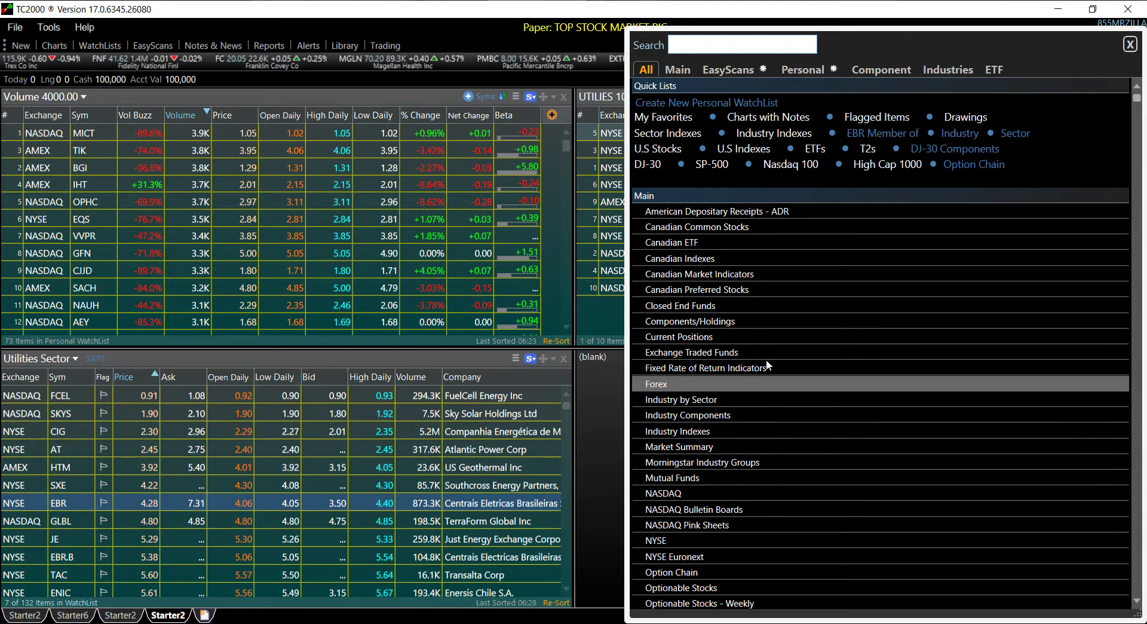
pyautogui.click(938, 69)
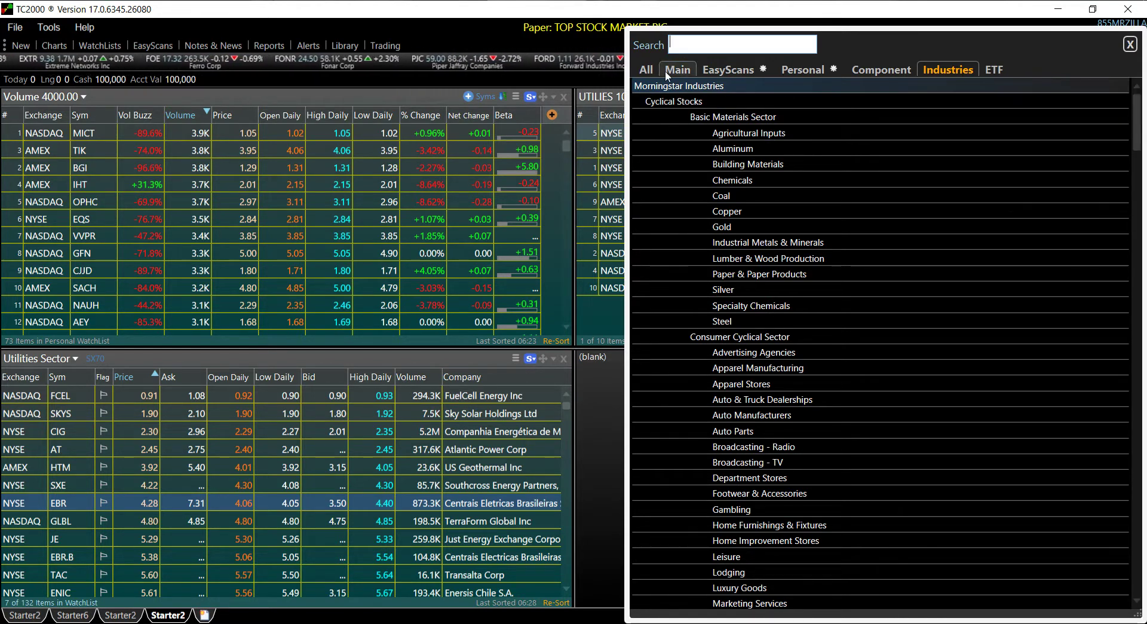
pyautogui.click(747, 118)
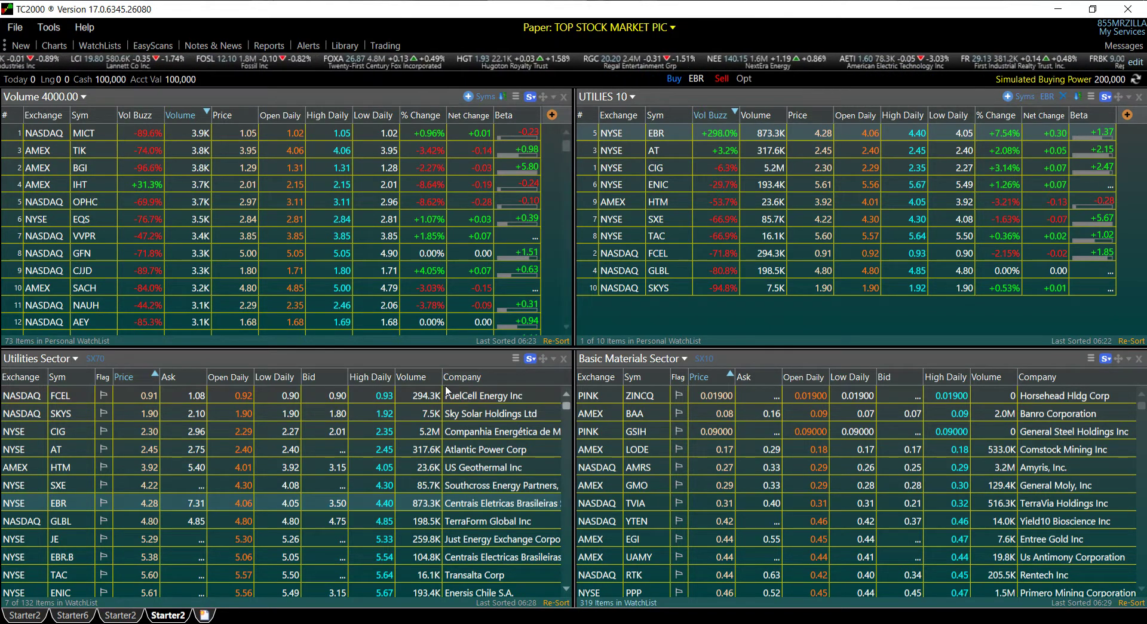
# Replace both sector watchlists' column sets with the one used by UTILIES 10, and sort Basic Materials Sector by price, highest first
pyautogui.click(529, 358)
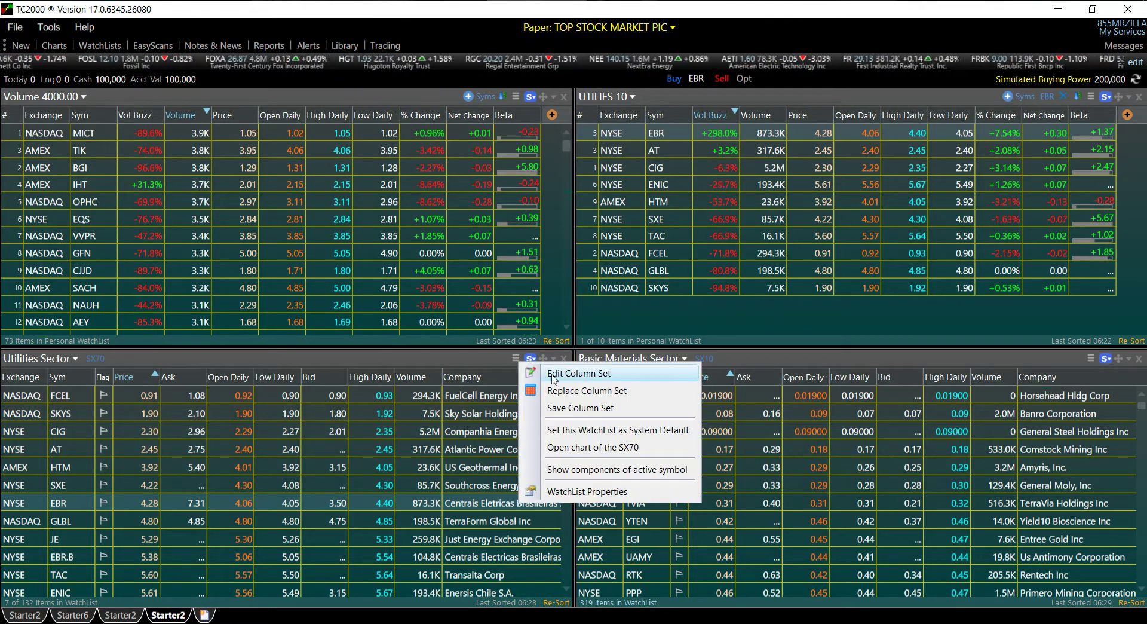
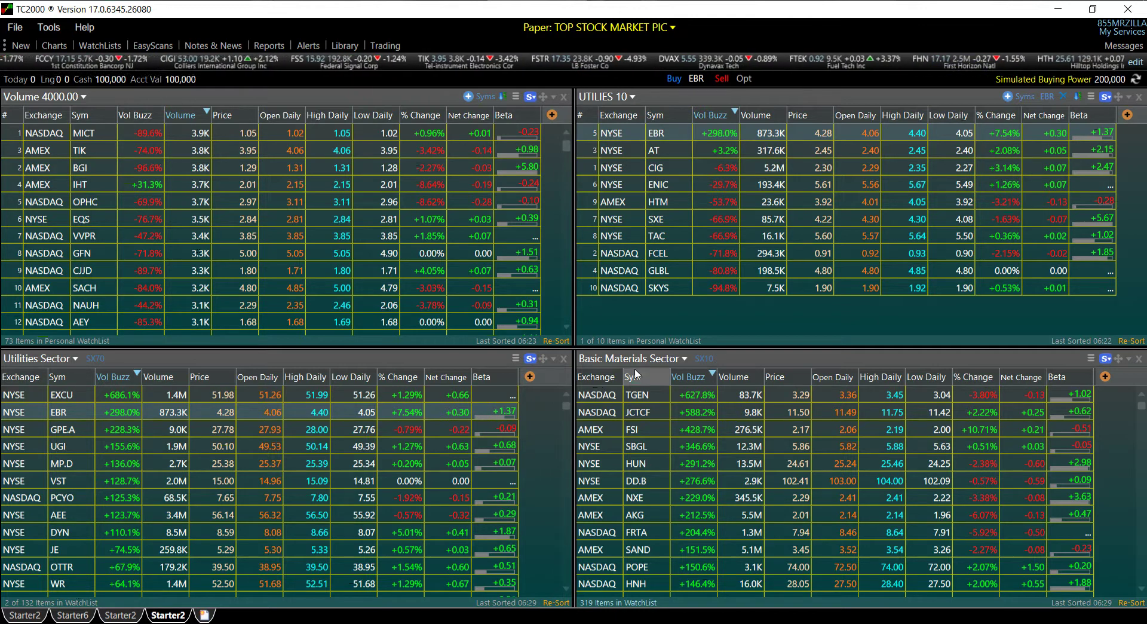
pyautogui.click(773, 377)
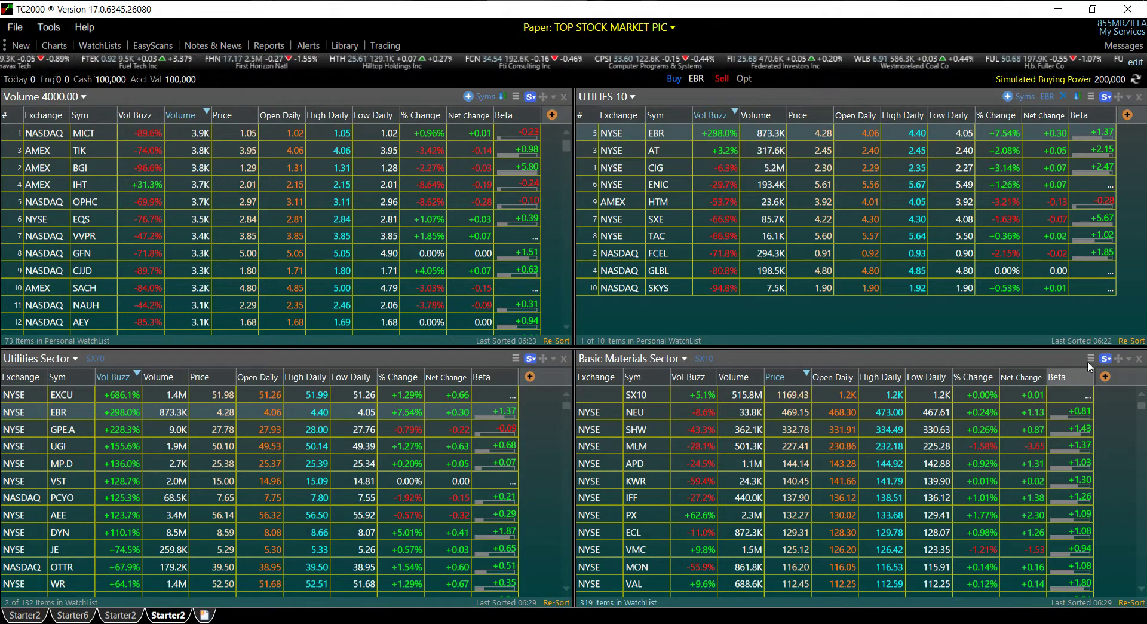
# Set the back color of the UTILIES 10 watchlist to gray in its properties
pyautogui.click(1091, 97)
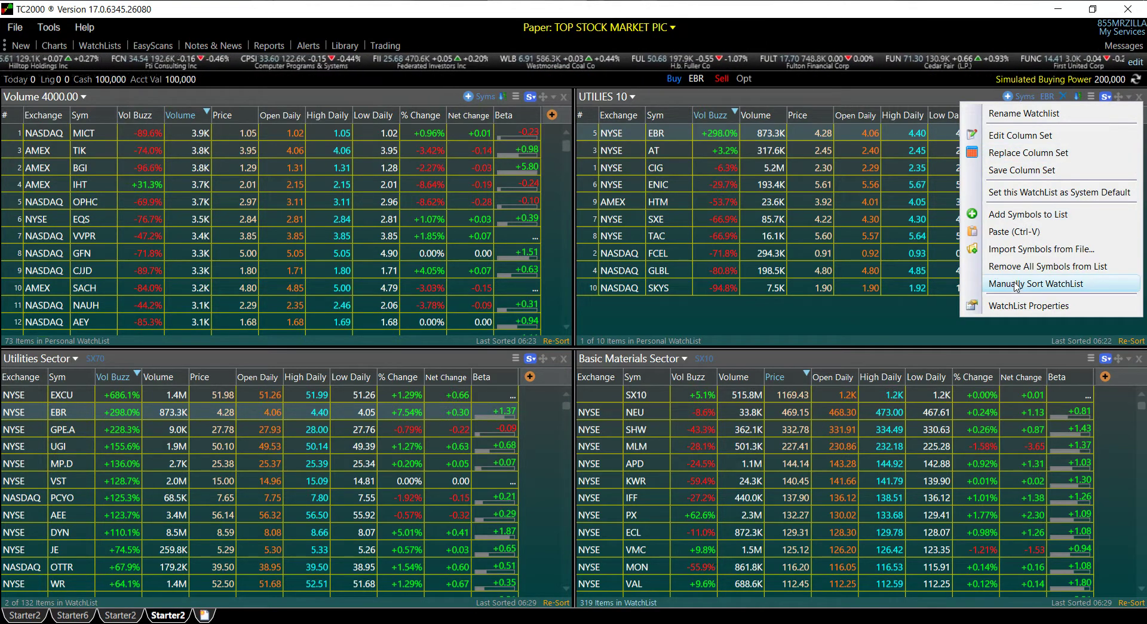
pyautogui.click(1024, 305)
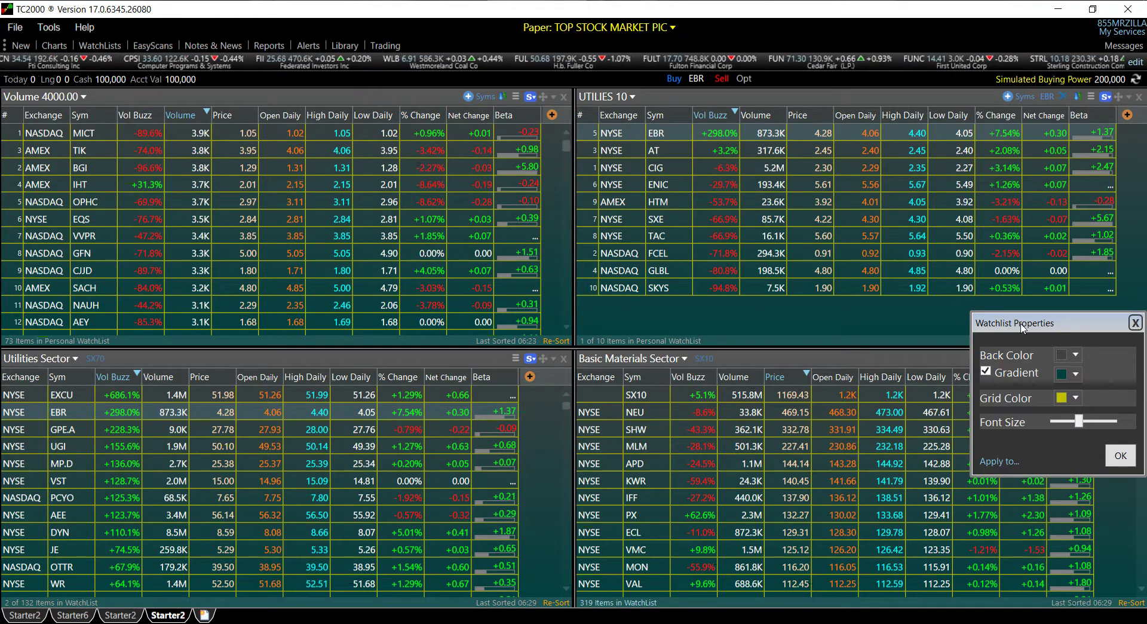
pyautogui.moveTo(1022, 318); pyautogui.dragTo(348, 147)
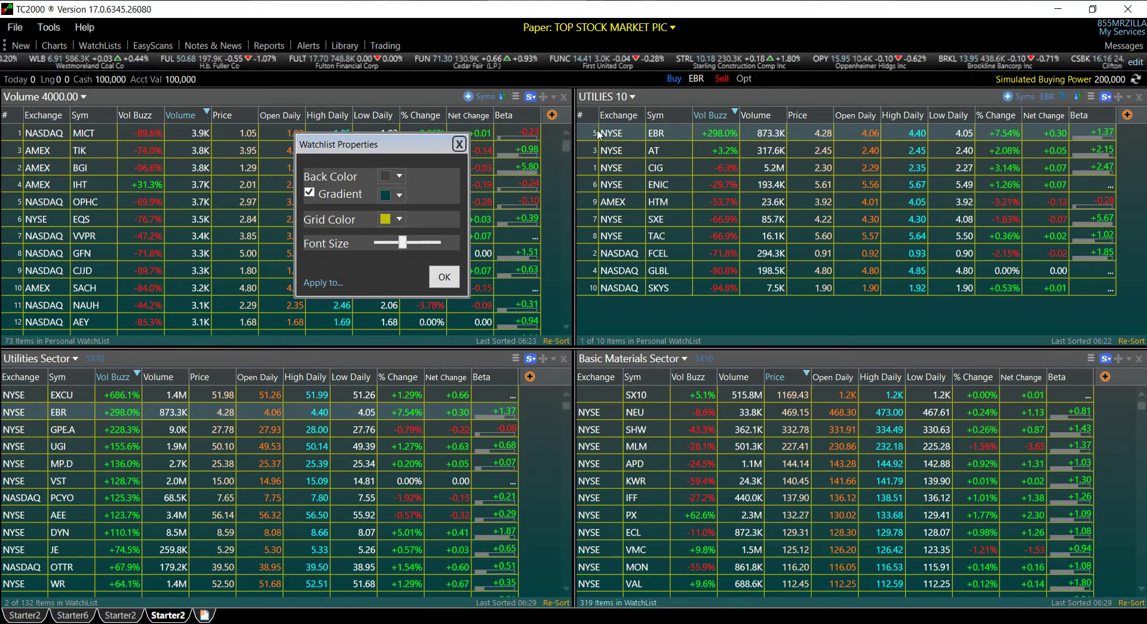
pyautogui.click(398, 195)
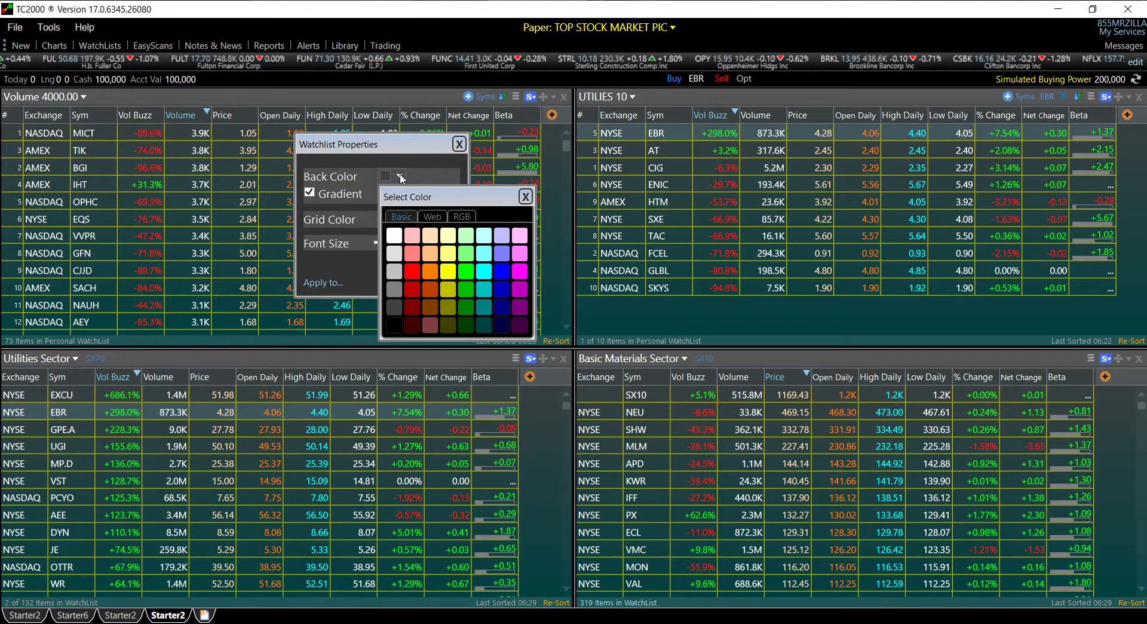
pyautogui.click(394, 274)
pyautogui.click(445, 277)
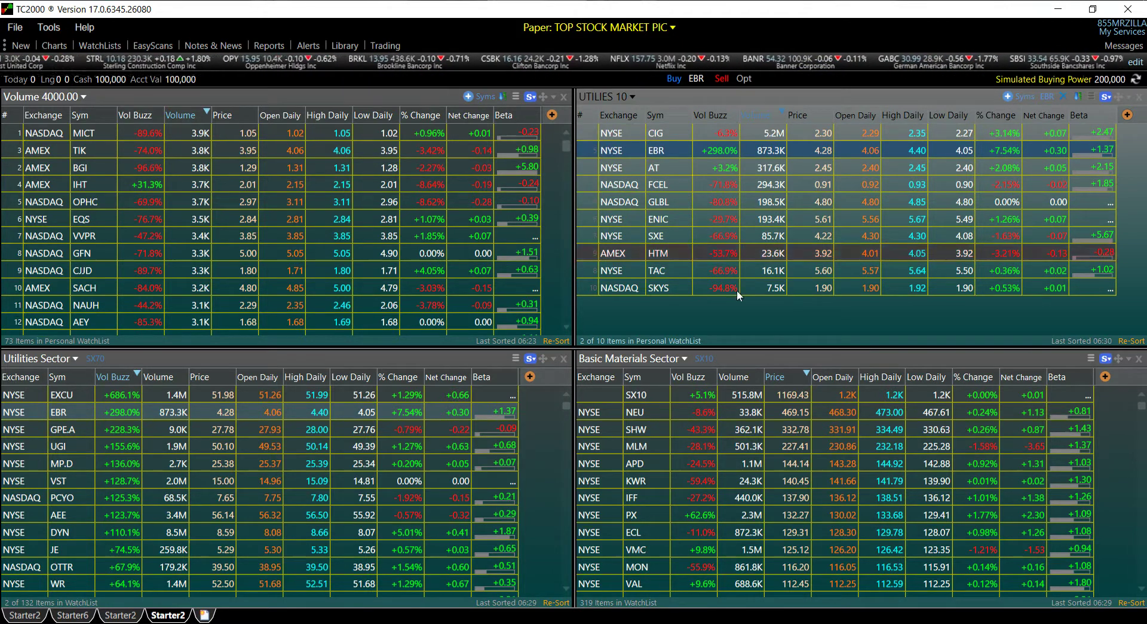
# Sort the UTILIES 10 and Basic Materials Sector watchlists by volume, highest first
pyautogui.click(747, 378)
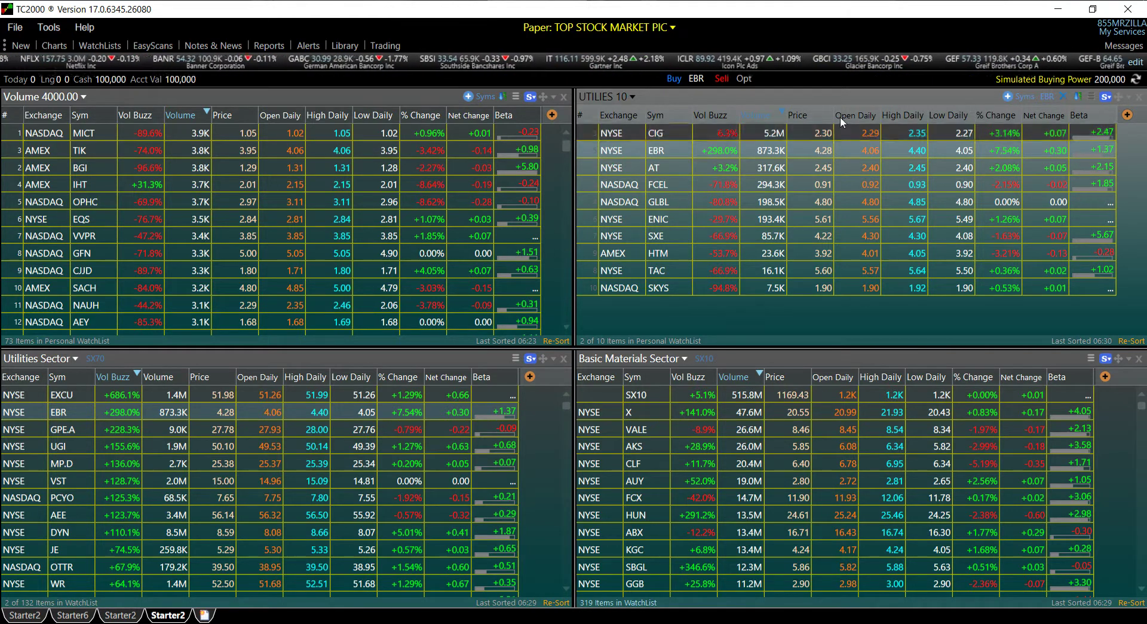
# Try a gray back color with a black, then dark gray, gradient in the UTILIES 10 watchlist's properties
pyautogui.click(1092, 97)
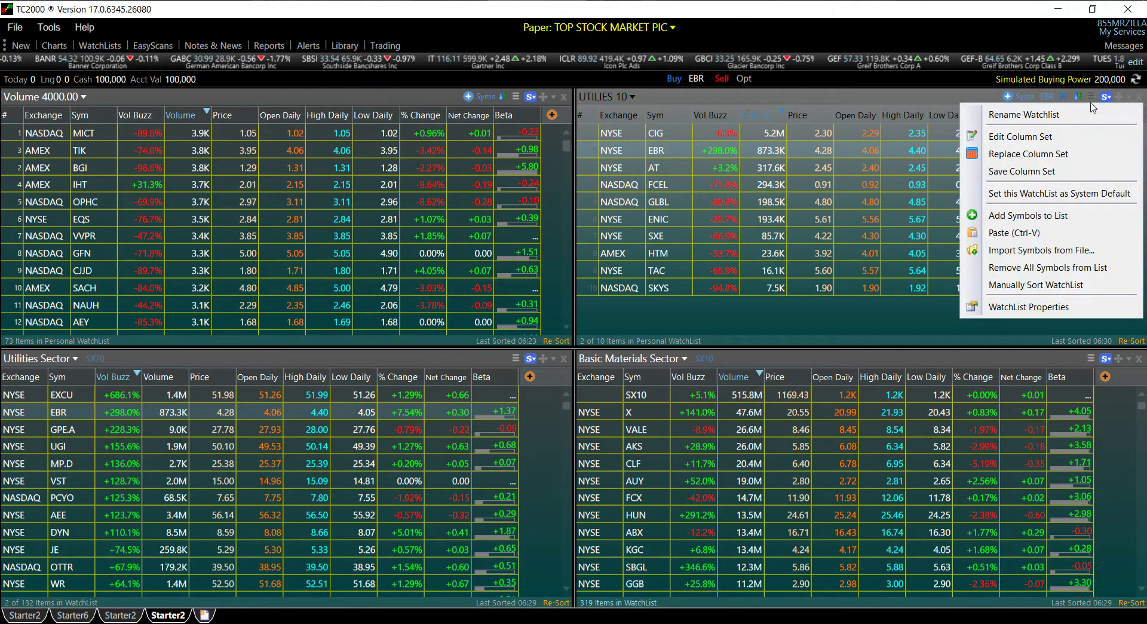
pyautogui.click(1024, 306)
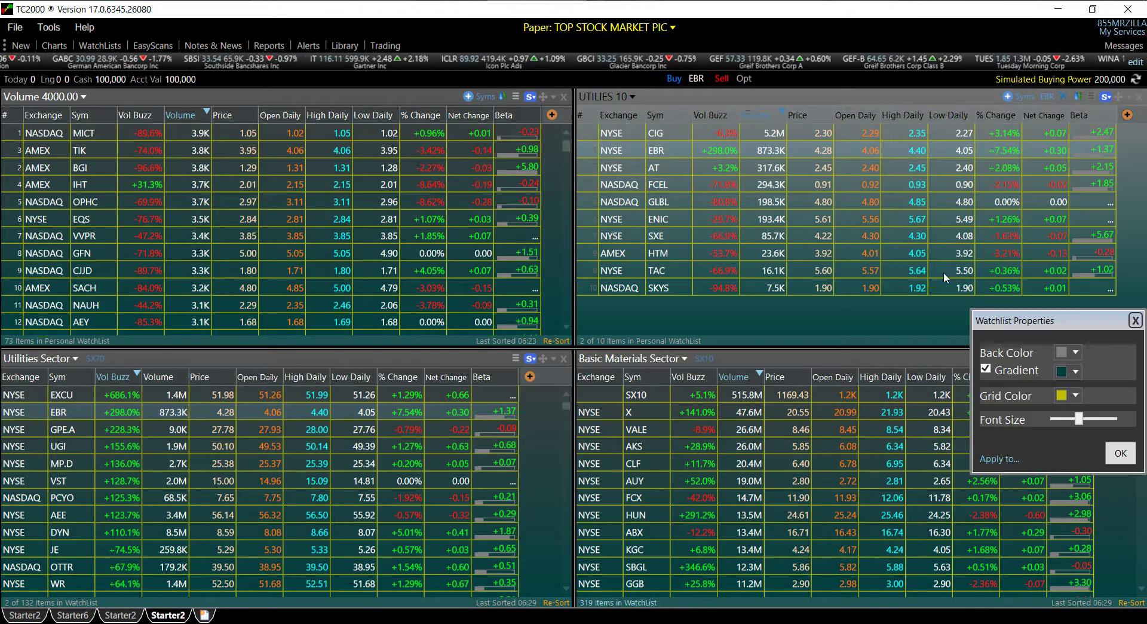
pyautogui.moveTo(992, 293); pyautogui.dragTo(349, 123)
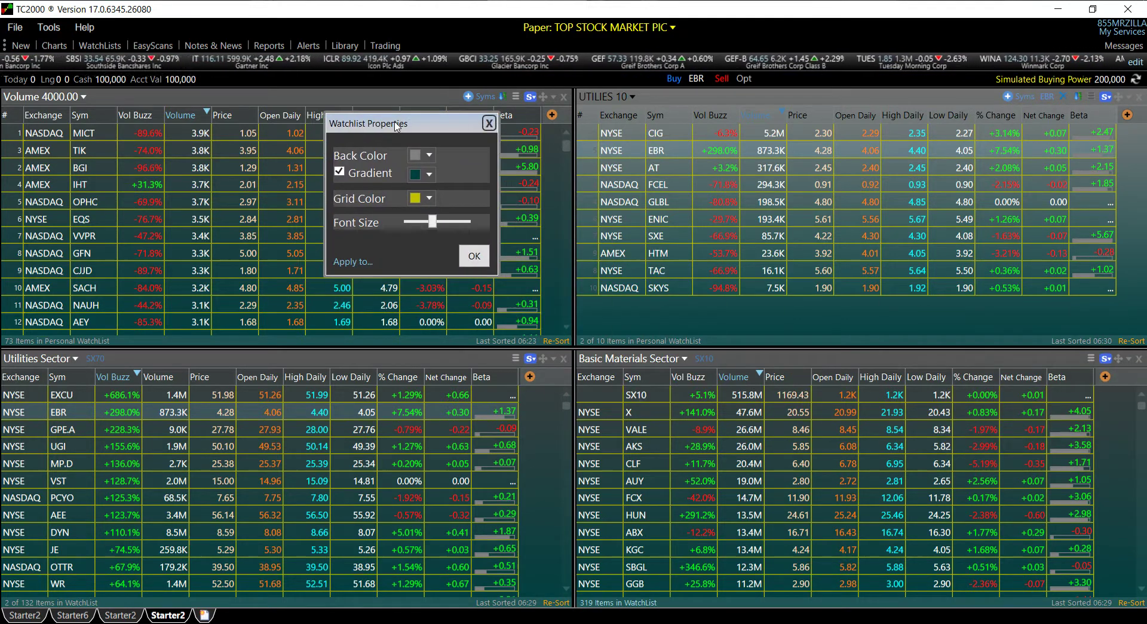
pyautogui.click(413, 155)
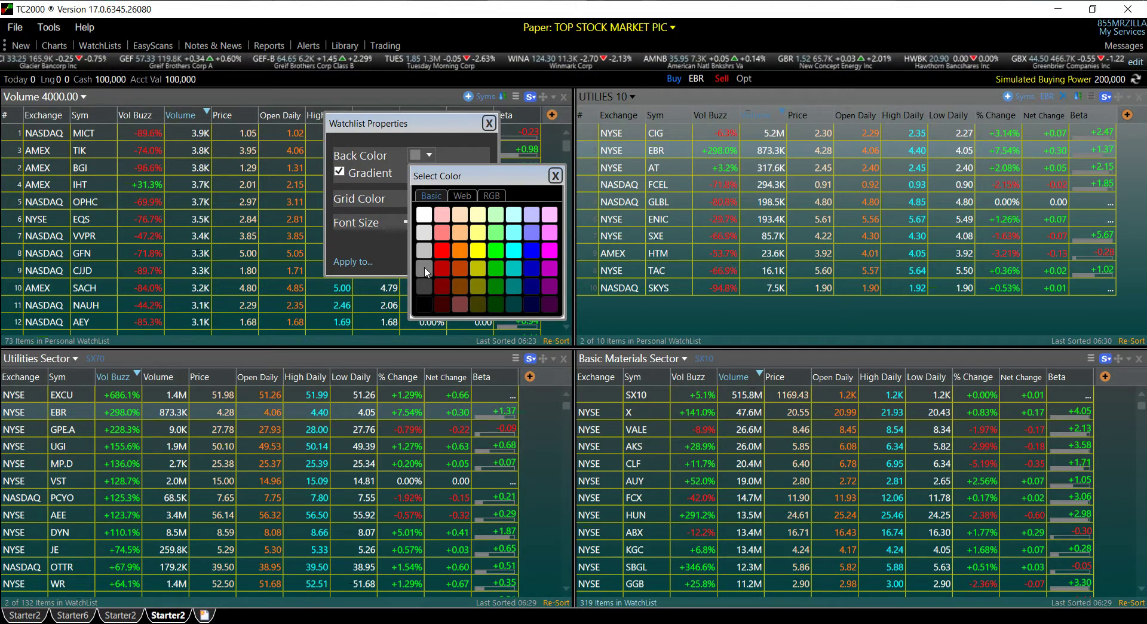
pyautogui.click(424, 268)
pyautogui.click(421, 177)
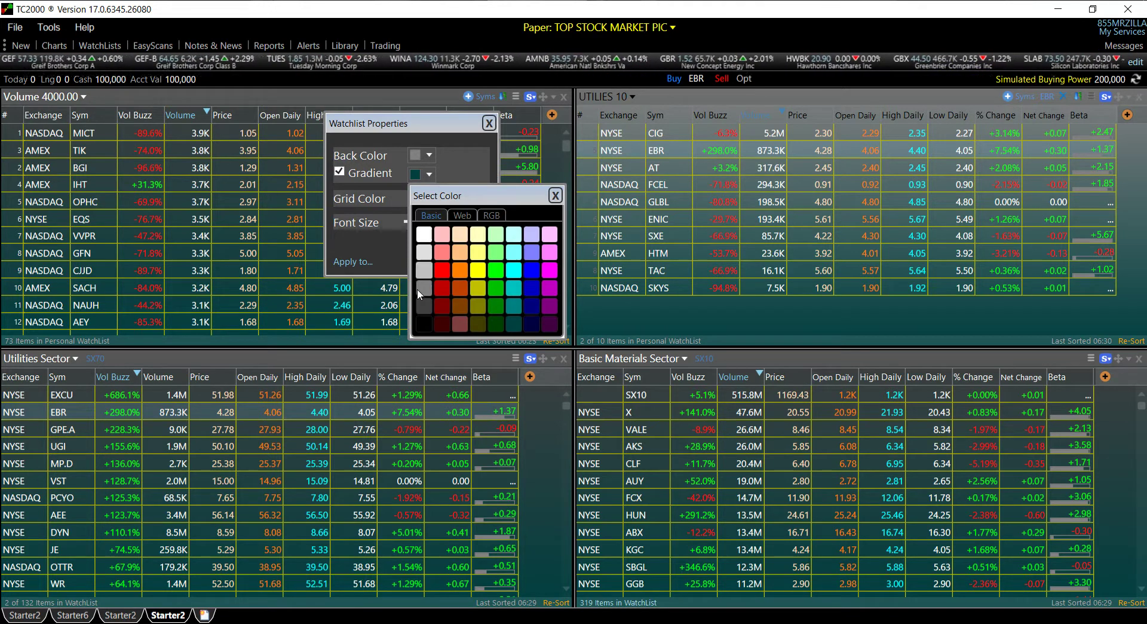
pyautogui.click(429, 320)
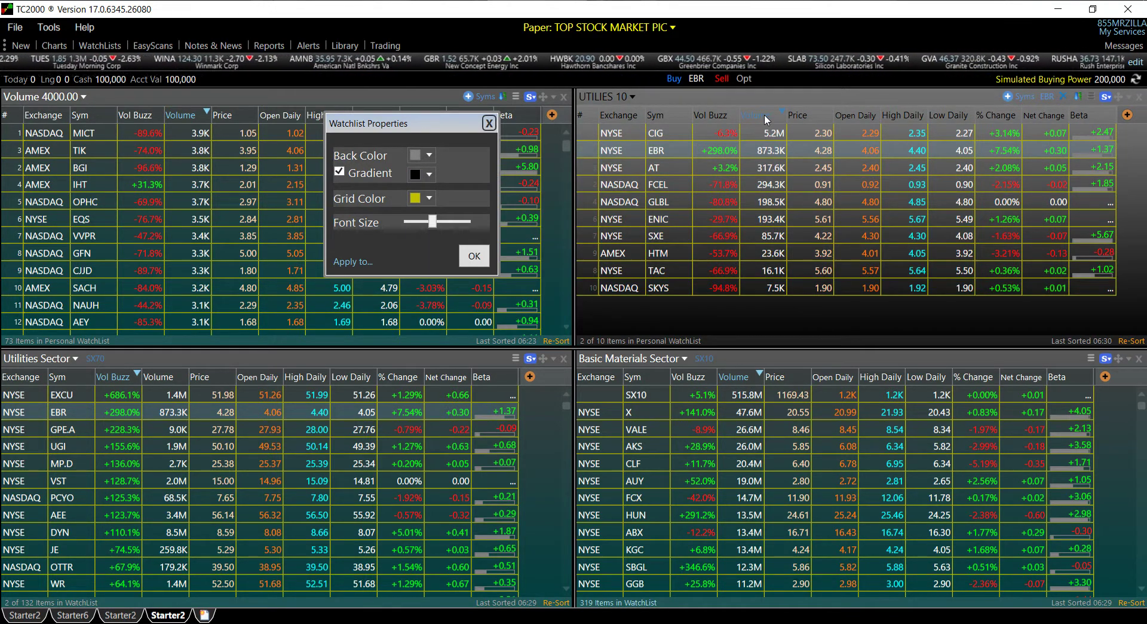
pyautogui.click(424, 174)
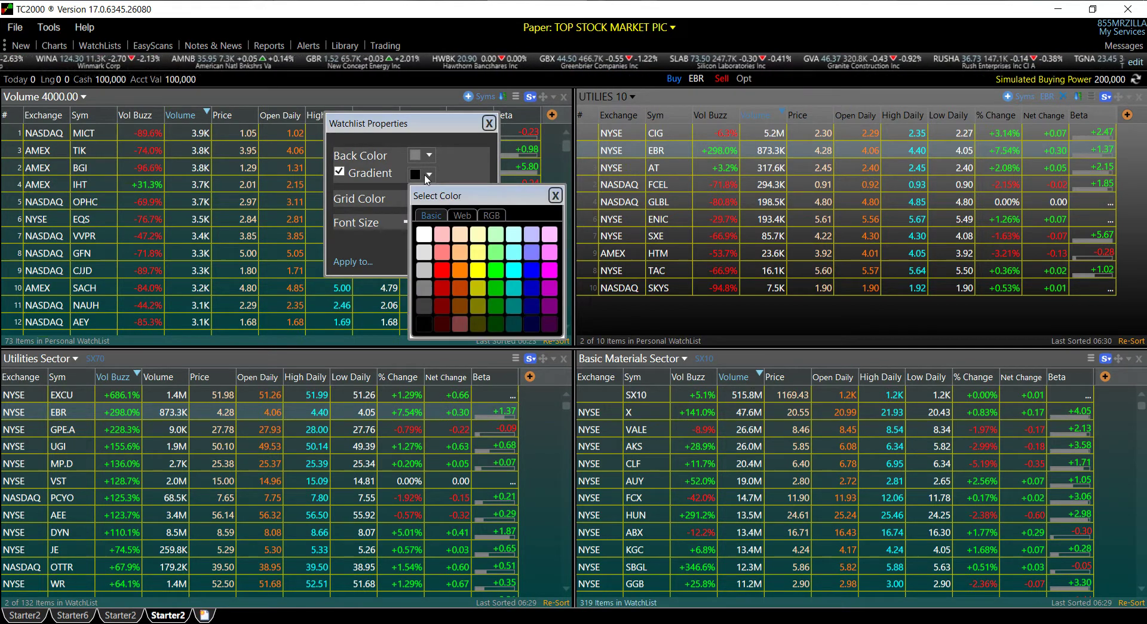
pyautogui.click(423, 305)
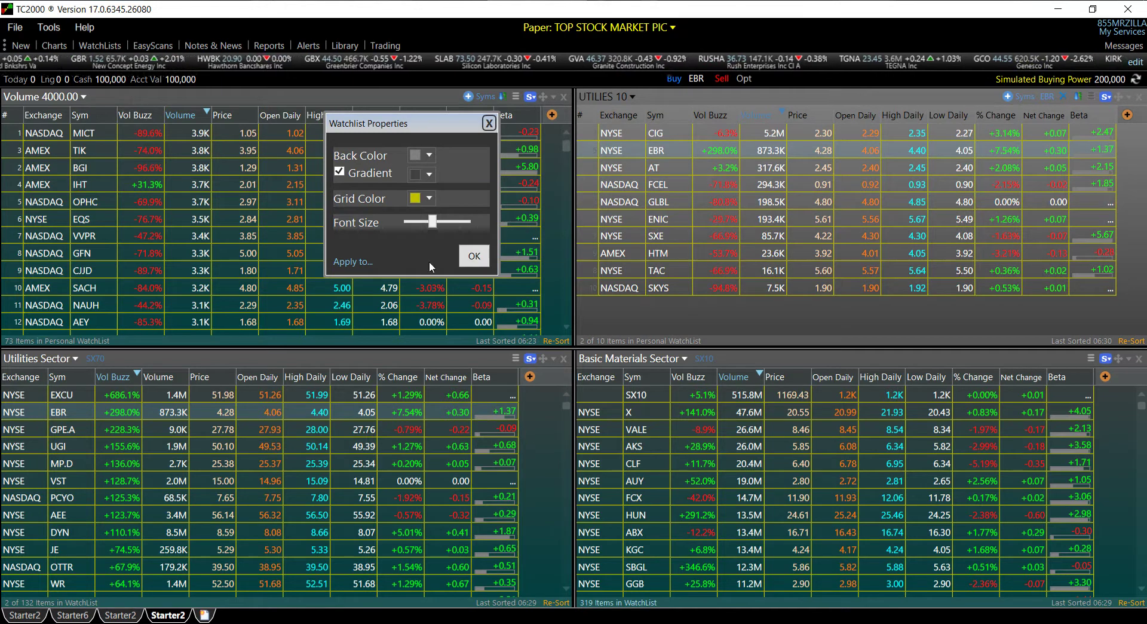
# Set the UTILIES 10 watchlist's back color to dark gray and its gradient color to black
pyautogui.click(430, 155)
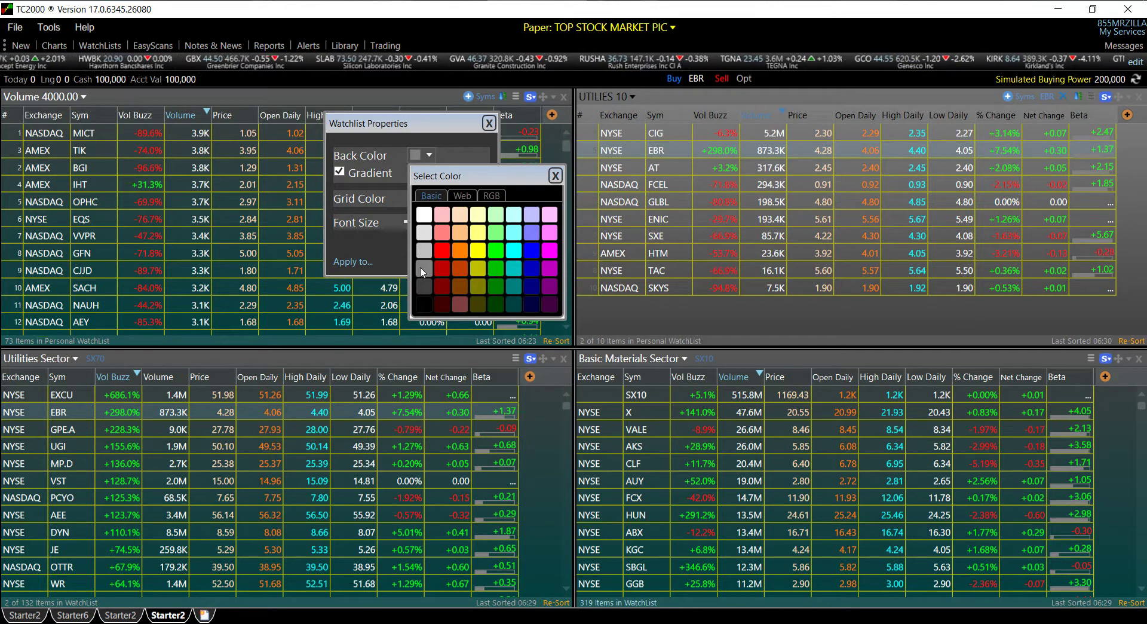
pyautogui.click(425, 285)
pyautogui.click(429, 174)
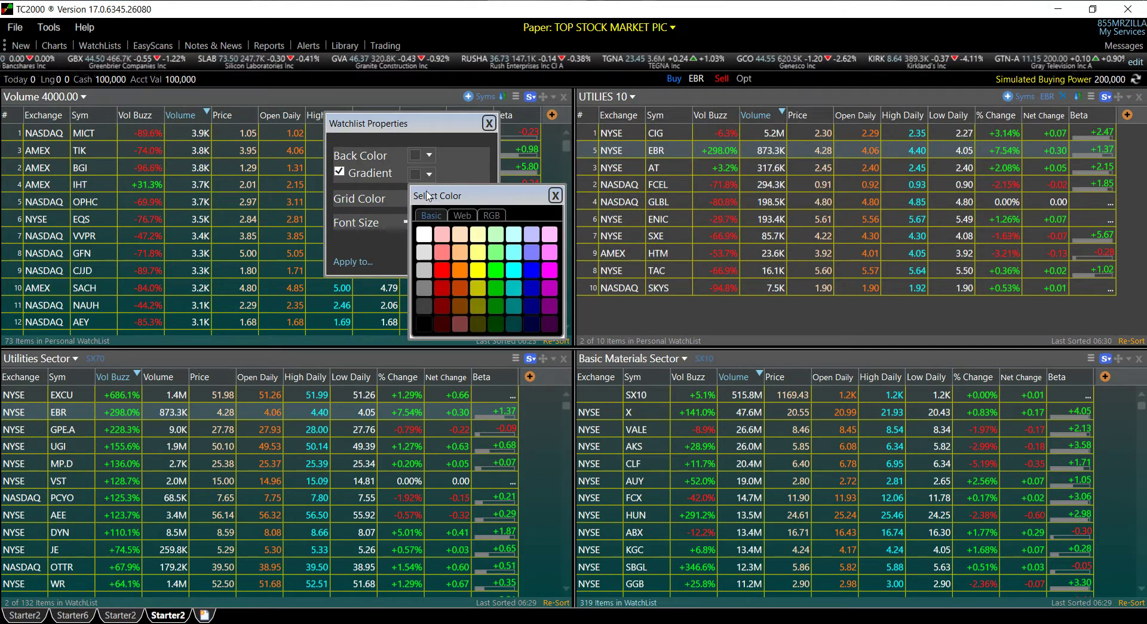
pyautogui.click(425, 320)
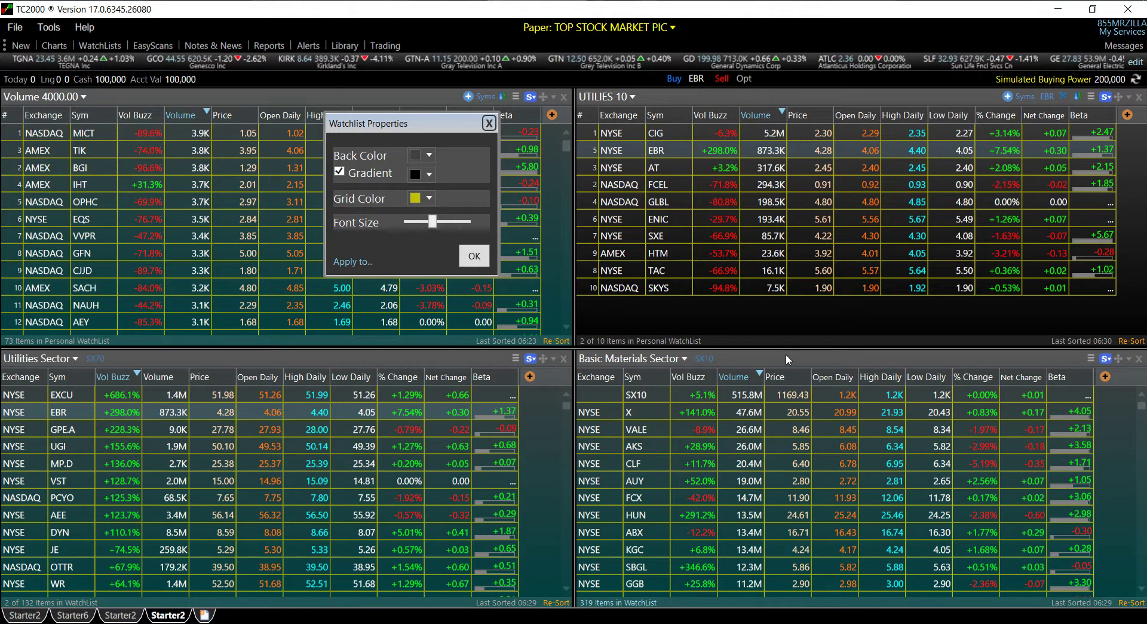
pyautogui.click(474, 256)
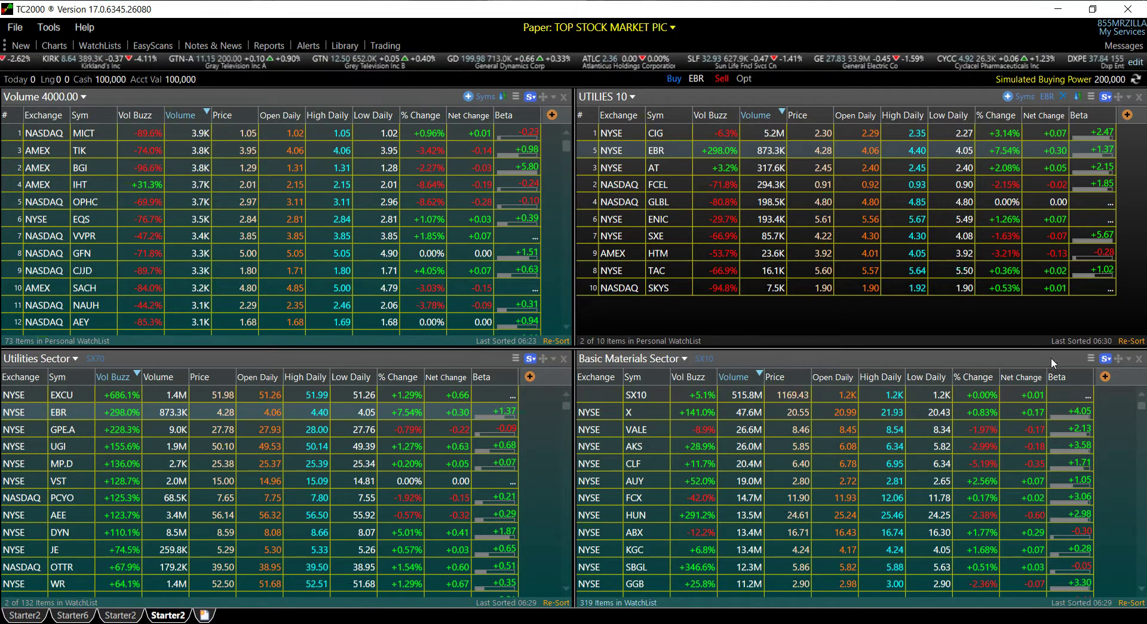
# In the Basic Materials Sector watchlist's properties, choose dark gray as back color and dark teal as gradient color
pyautogui.click(1089, 358)
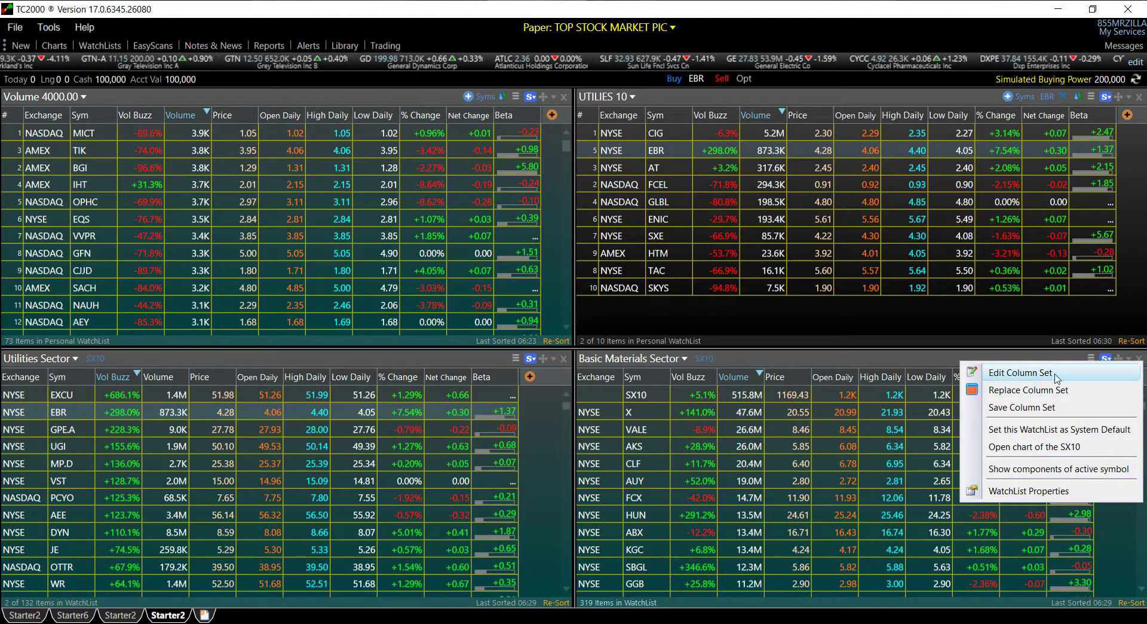
pyautogui.click(1010, 492)
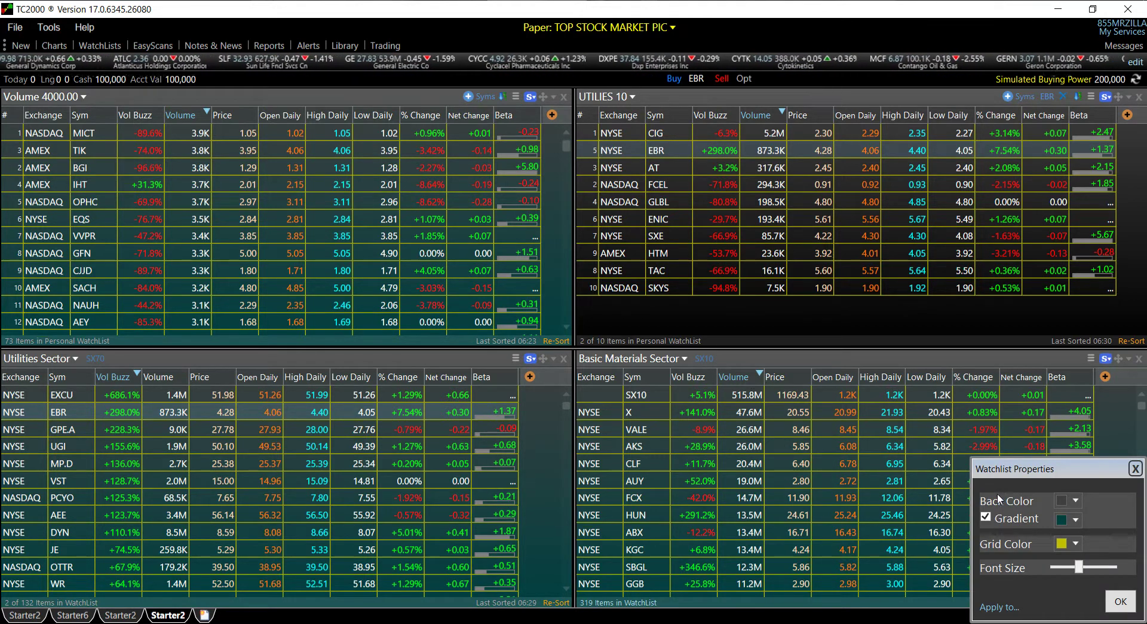
pyautogui.moveTo(1061, 476); pyautogui.dragTo(373, 187)
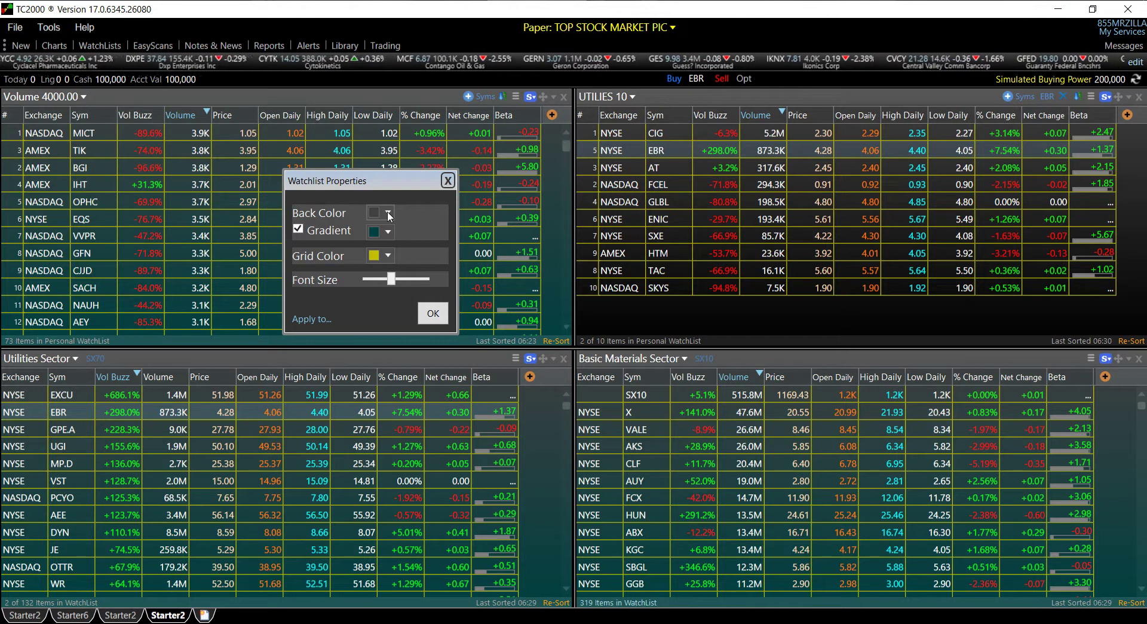
pyautogui.click(388, 214)
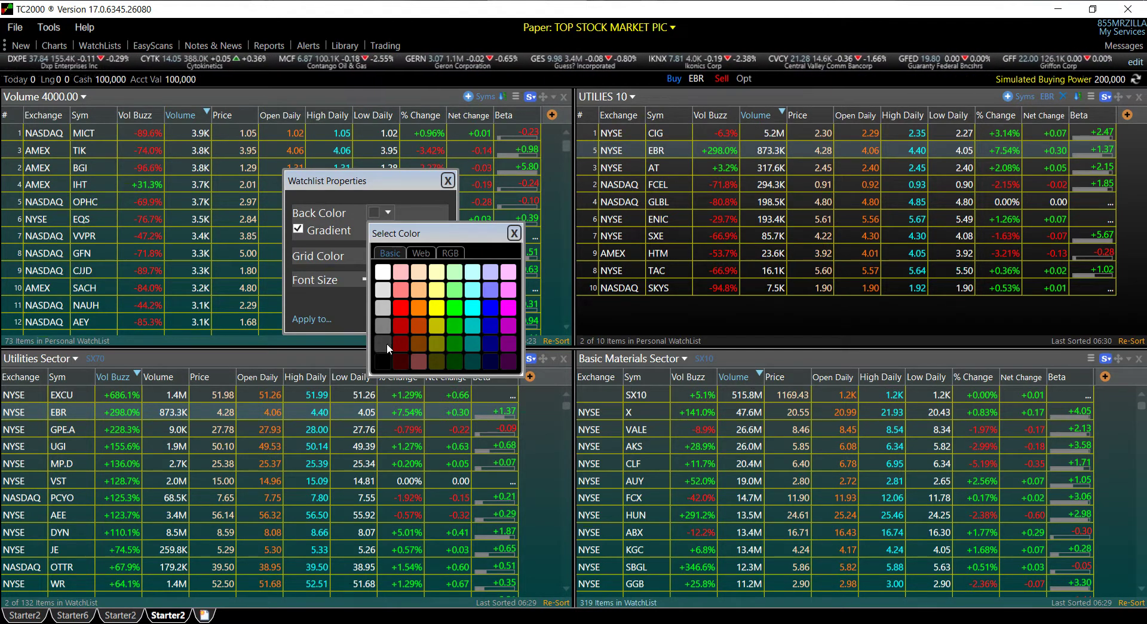
pyautogui.click(386, 343)
pyautogui.click(388, 232)
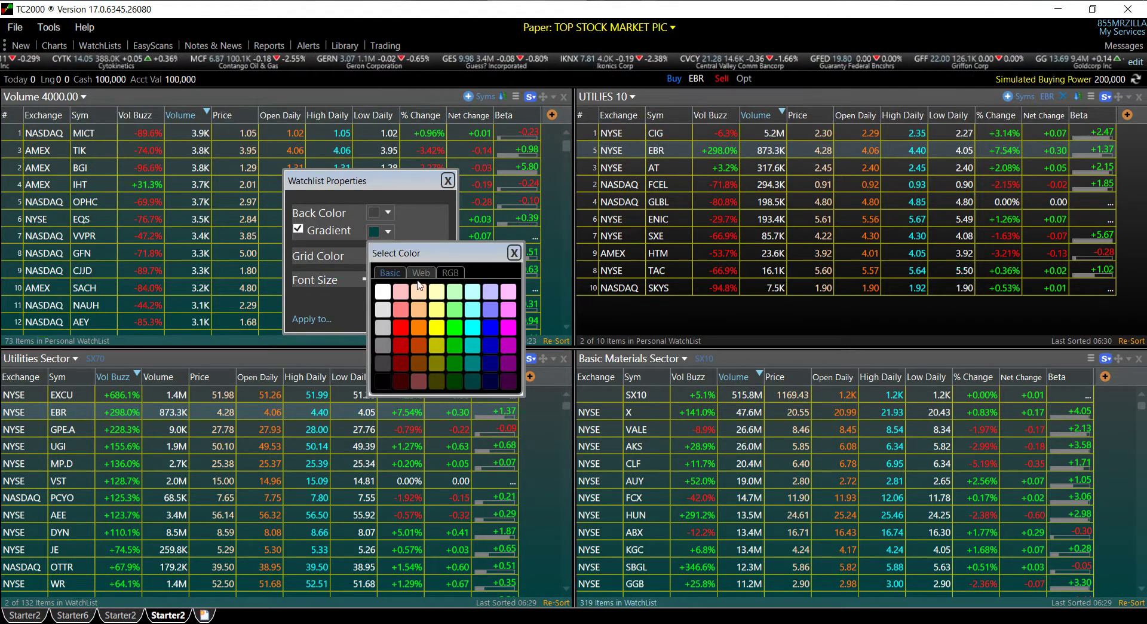
pyautogui.click(468, 380)
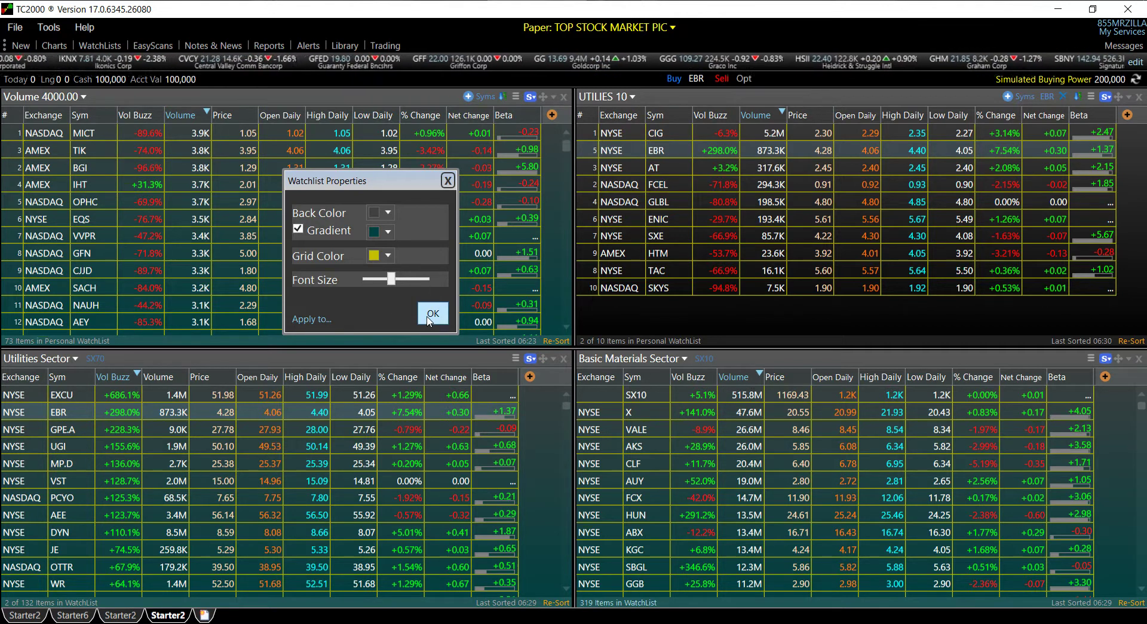
# Apply the Basic Materials Sector colors to all watchlists in this layout
pyautogui.click(323, 321)
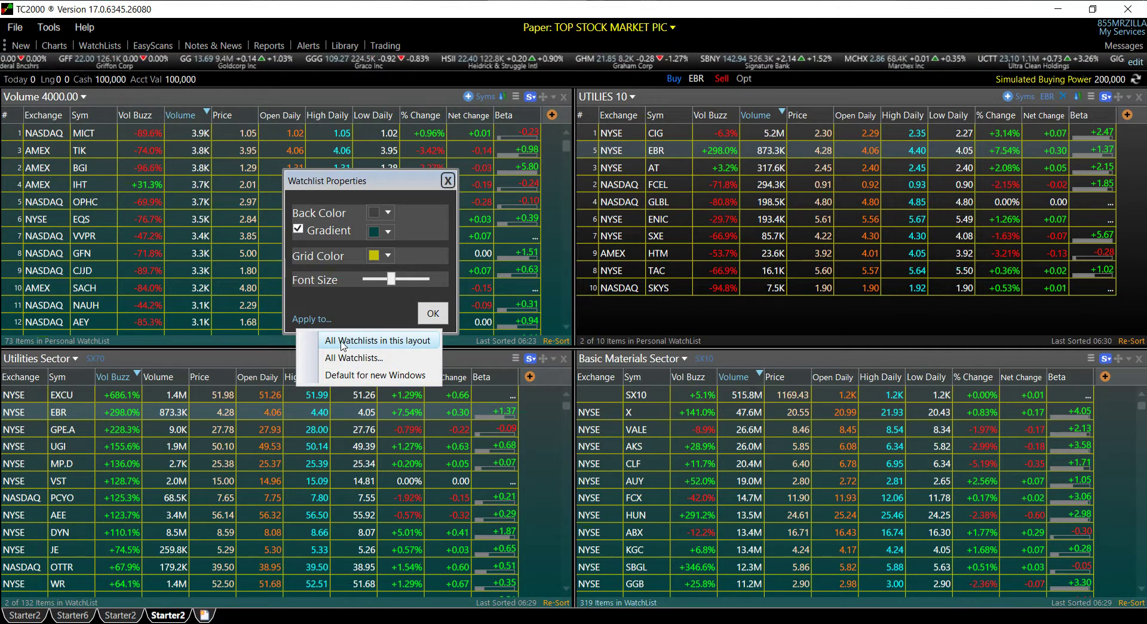
pyautogui.click(405, 341)
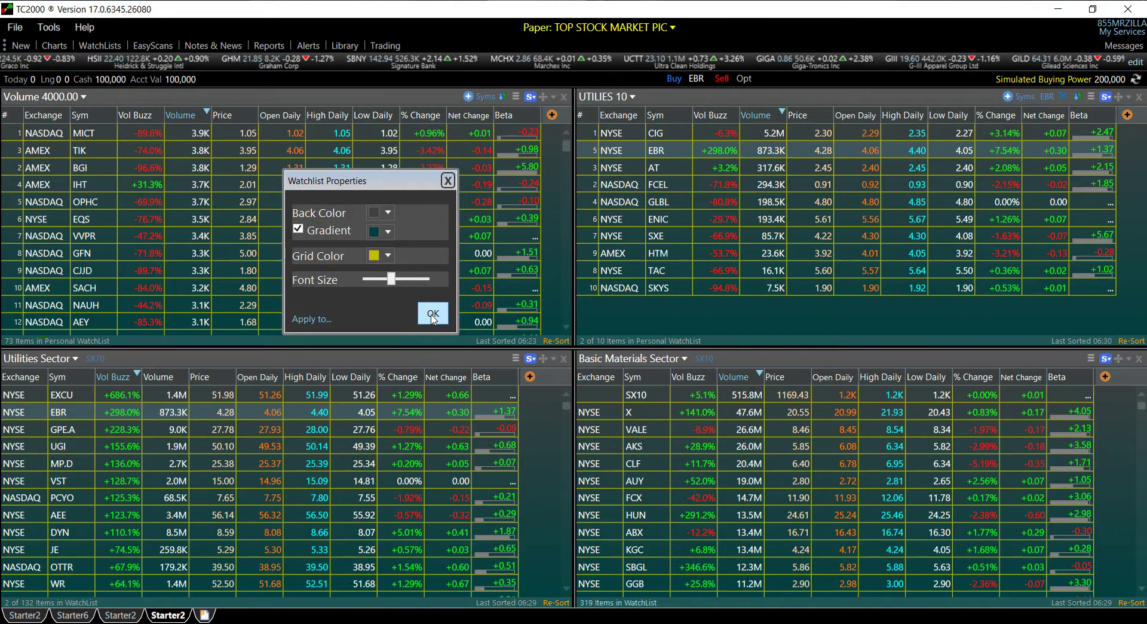
pyautogui.click(433, 316)
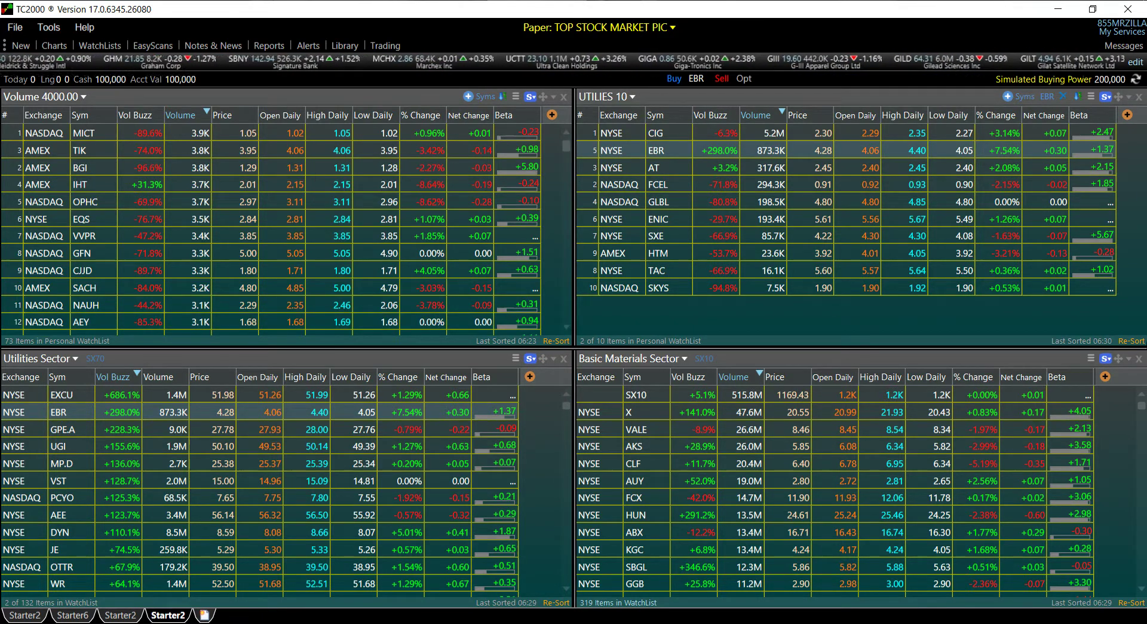
# Reopen the Basic Materials Sector properties and pick the dark gray back color and dark teal gradient again
pyautogui.click(1093, 358)
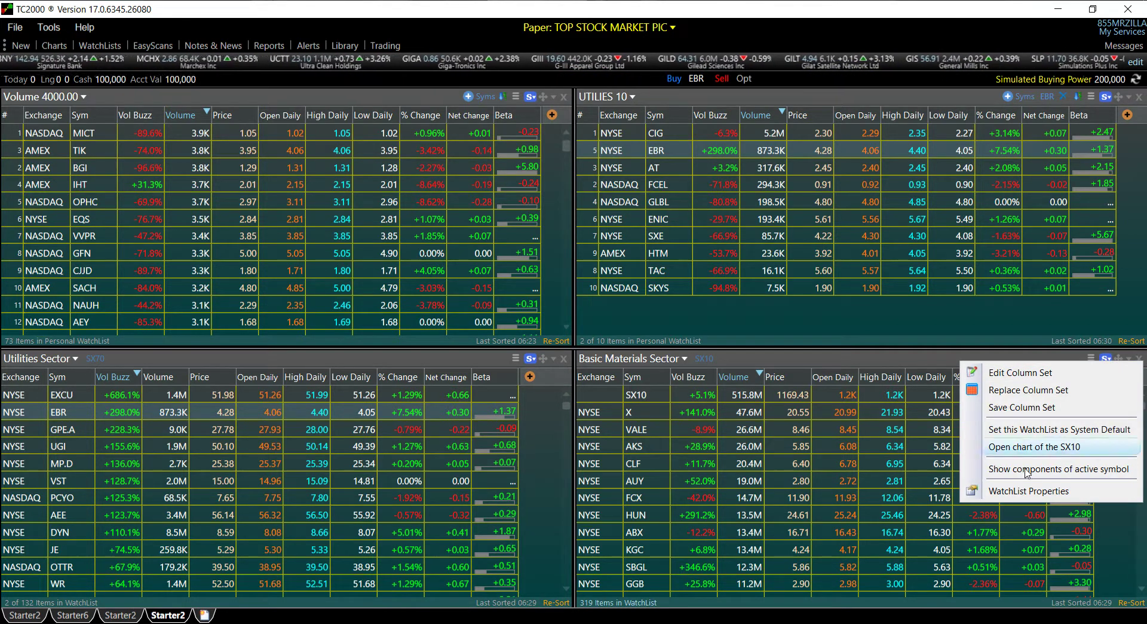
pyautogui.click(1025, 491)
pyautogui.moveTo(1055, 476); pyautogui.dragTo(390, 270)
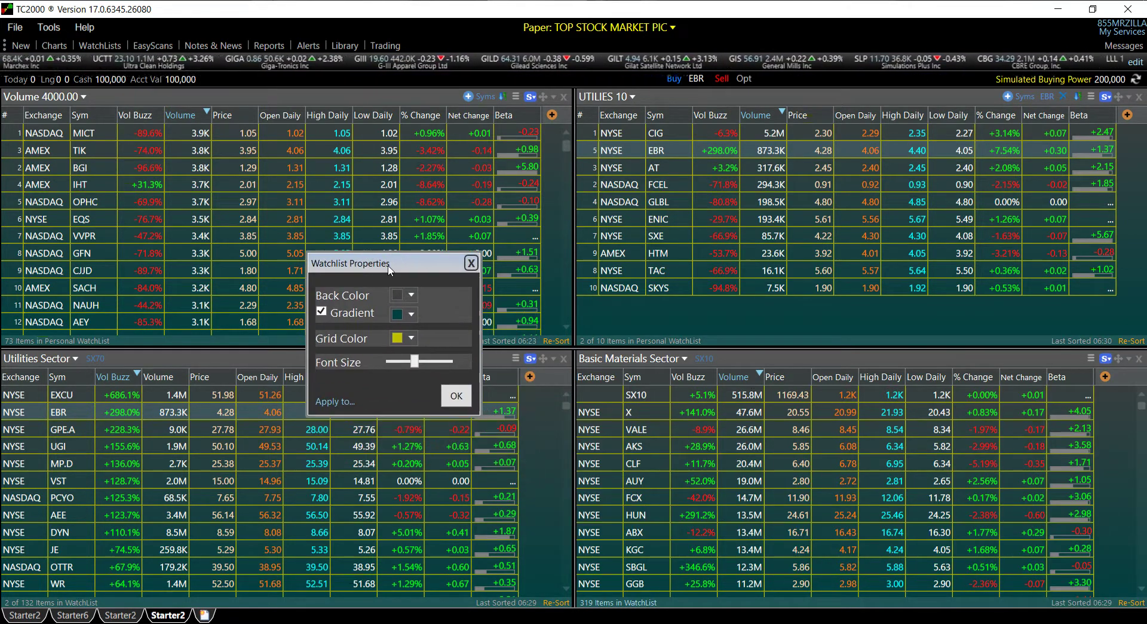
pyautogui.click(411, 296)
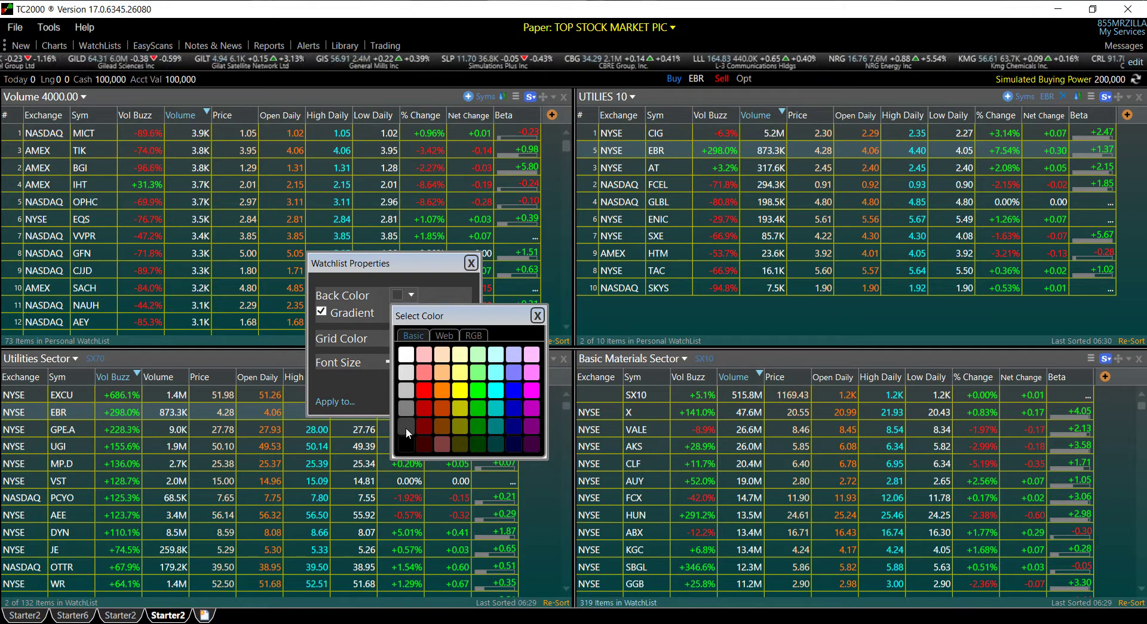
pyautogui.click(406, 427)
pyautogui.click(411, 314)
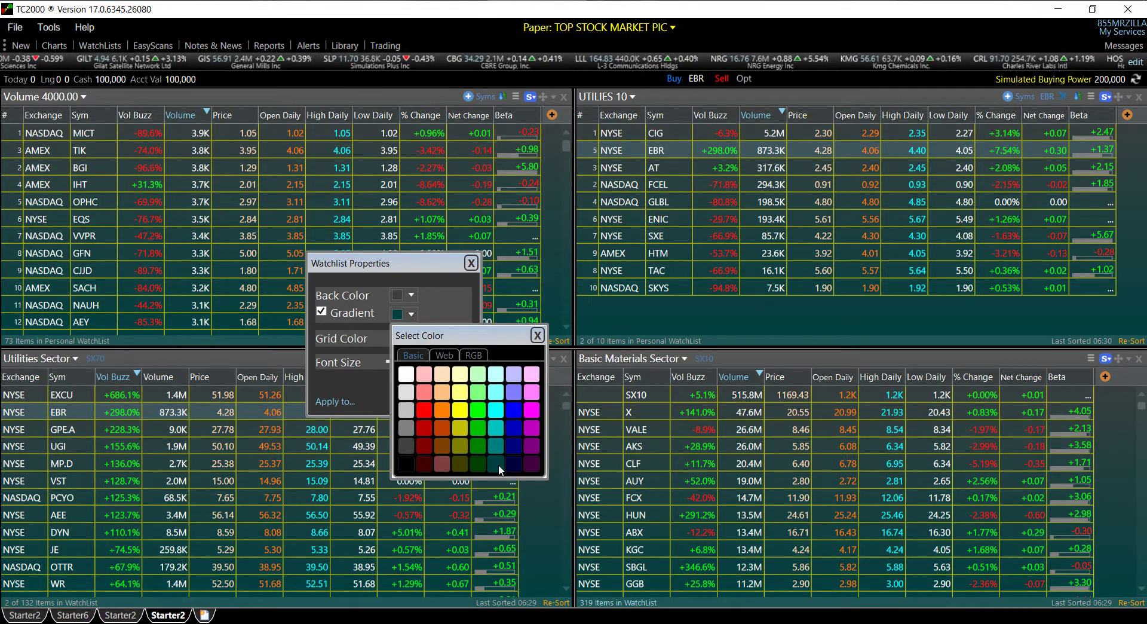
pyautogui.click(460, 428)
# Reapply these watchlist properties to all watchlists in this layout
pyautogui.click(347, 403)
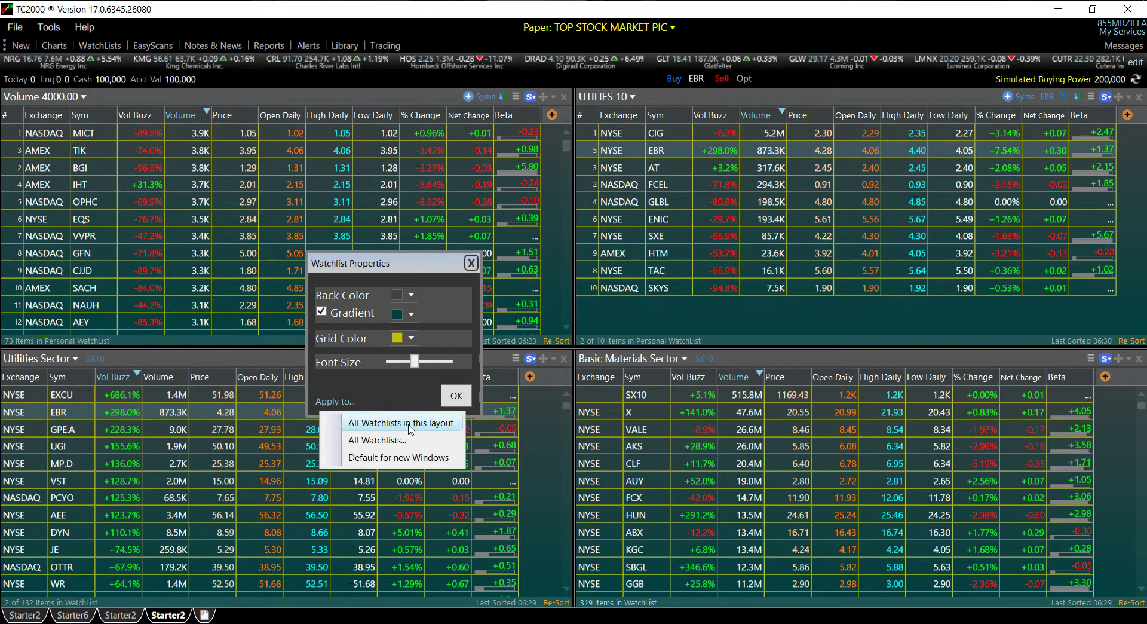
pyautogui.click(458, 400)
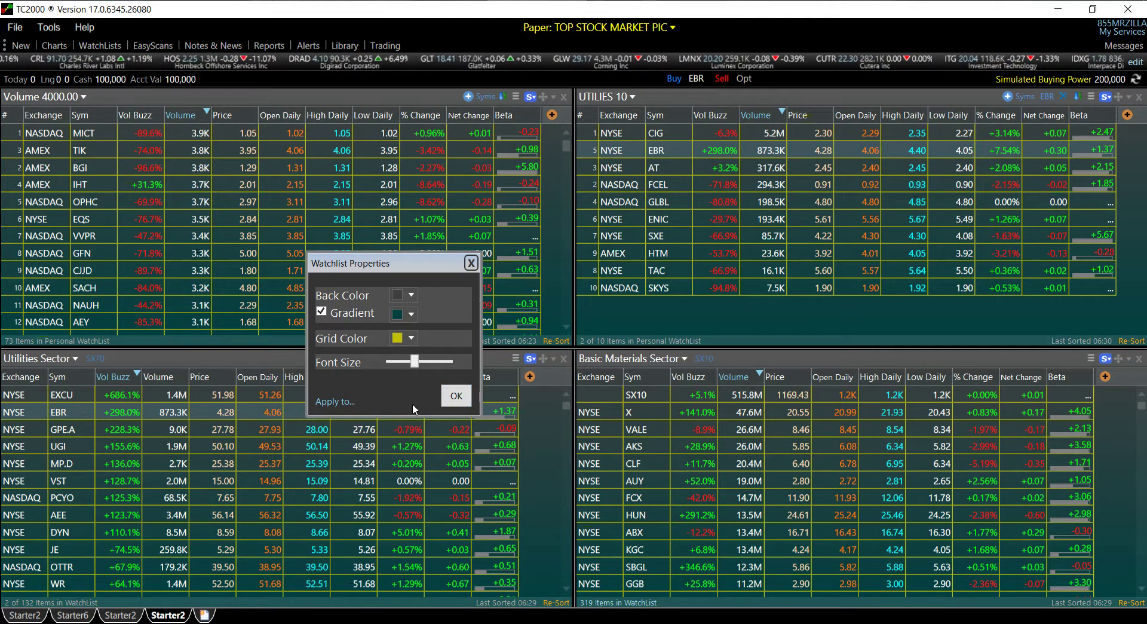
pyautogui.click(452, 399)
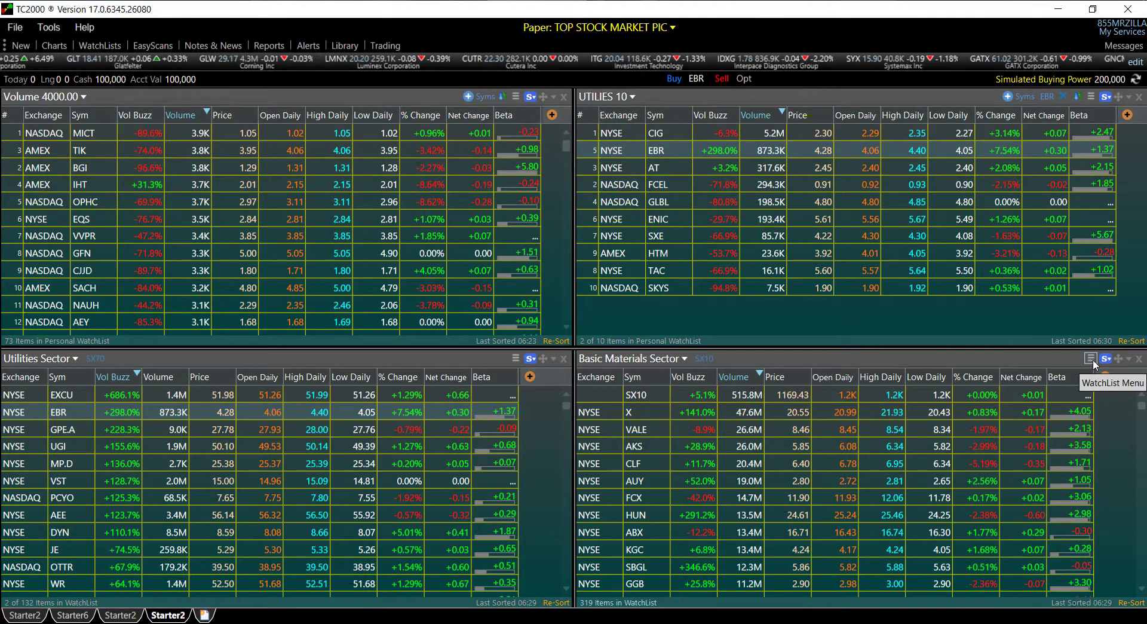
# In the Utilities Sector watchlist's properties, choose dark gray as back color and a brighter teal as gradient color
pyautogui.click(514, 361)
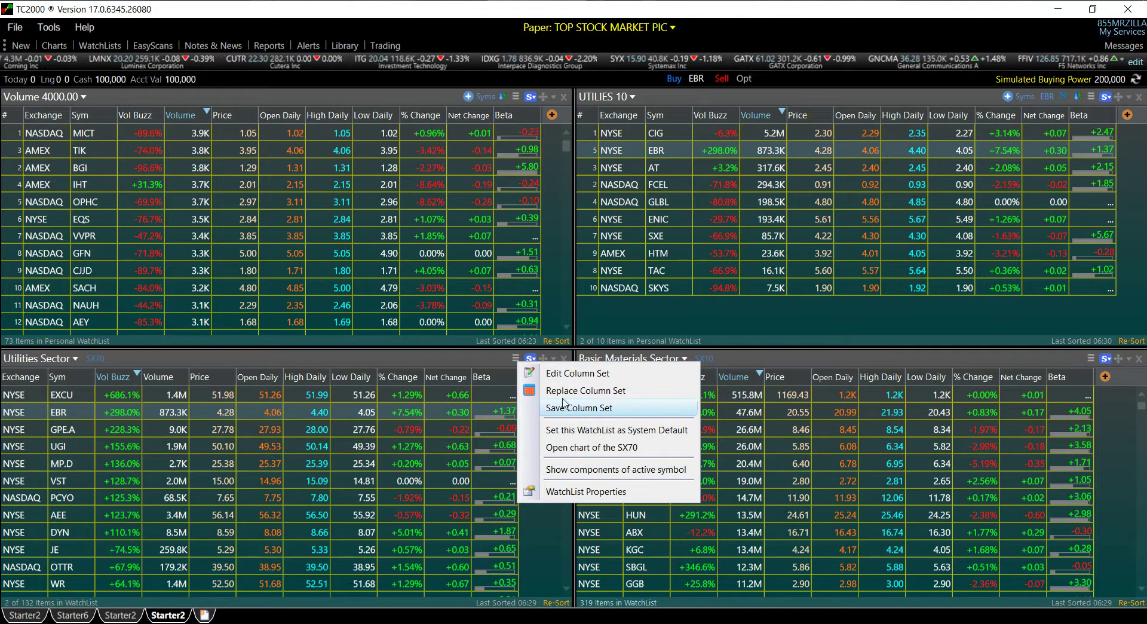
pyautogui.click(567, 492)
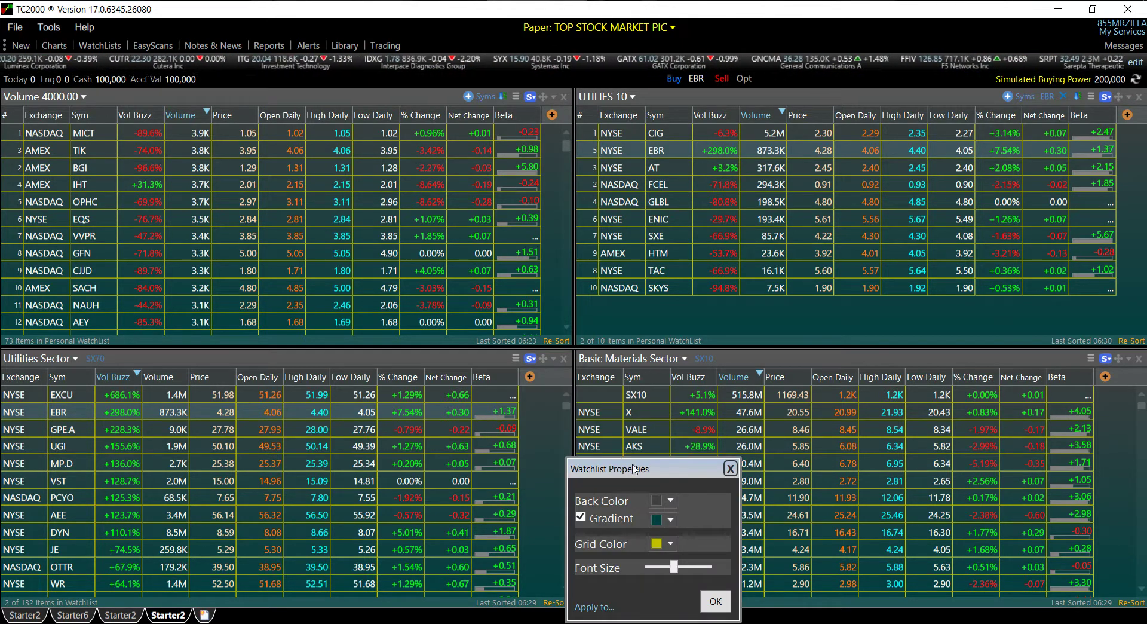
pyautogui.moveTo(628, 468); pyautogui.dragTo(228, 142)
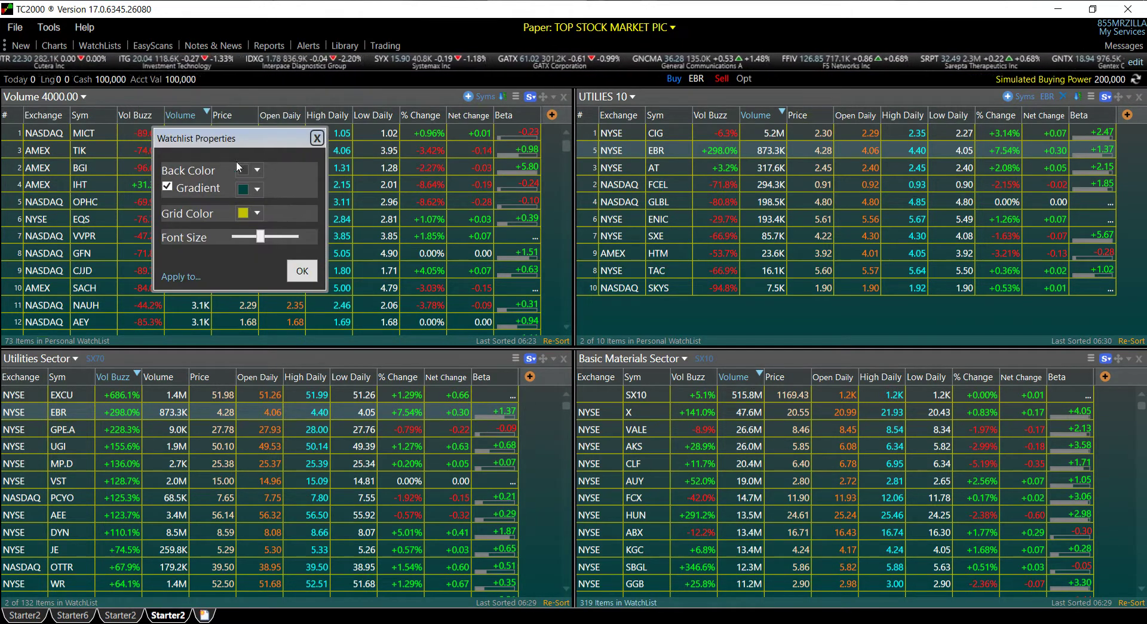
pyautogui.click(252, 171)
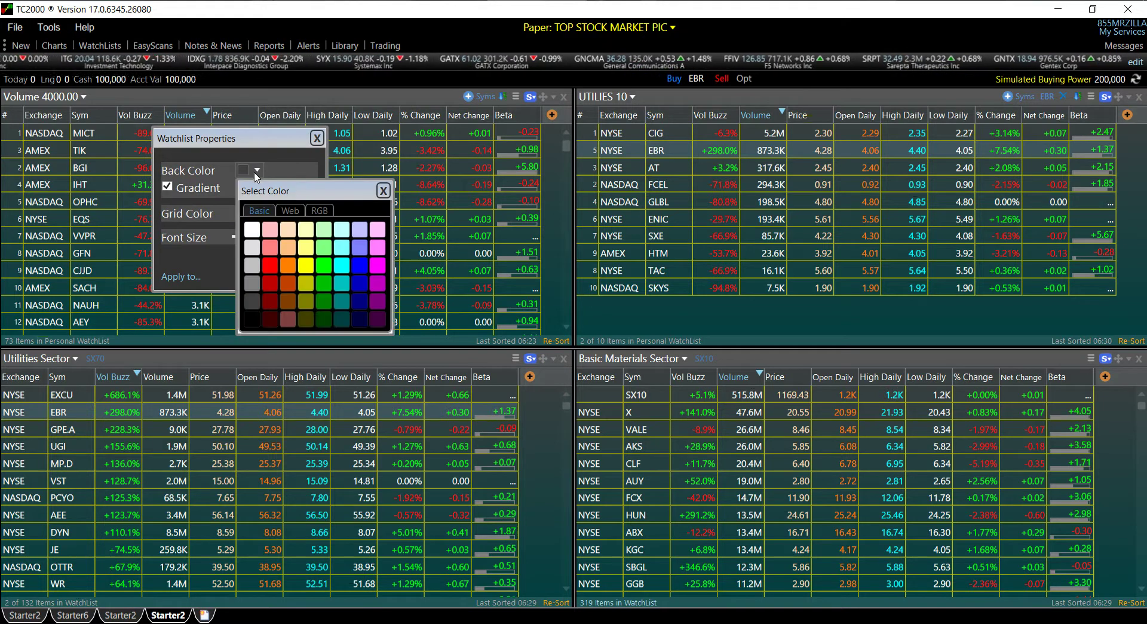
pyautogui.click(251, 304)
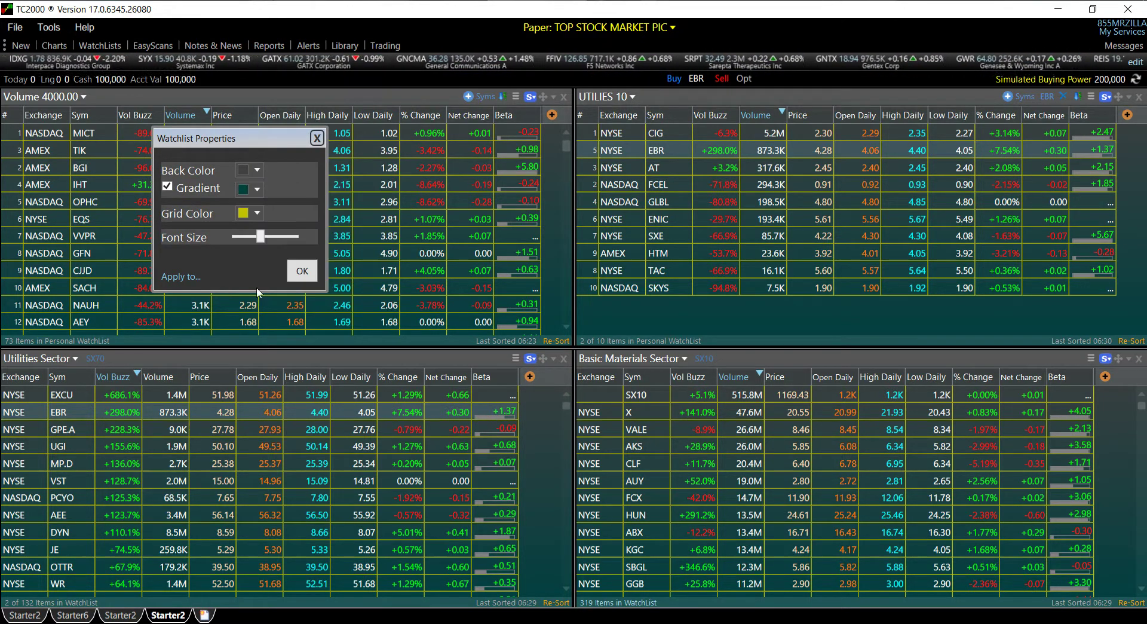
pyautogui.click(253, 189)
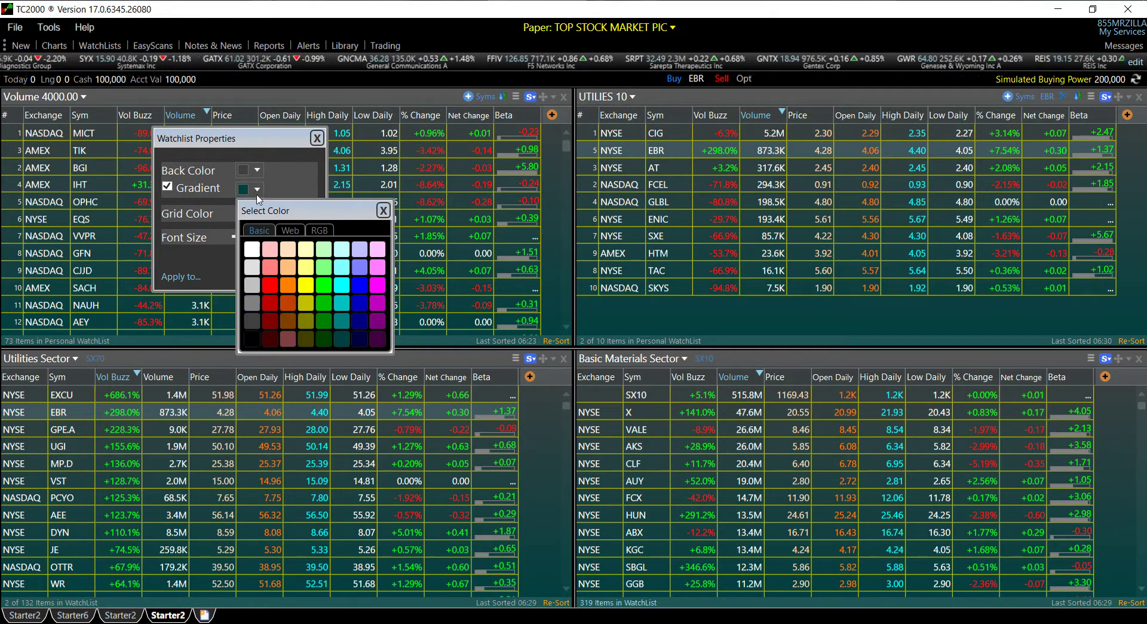
pyautogui.click(340, 321)
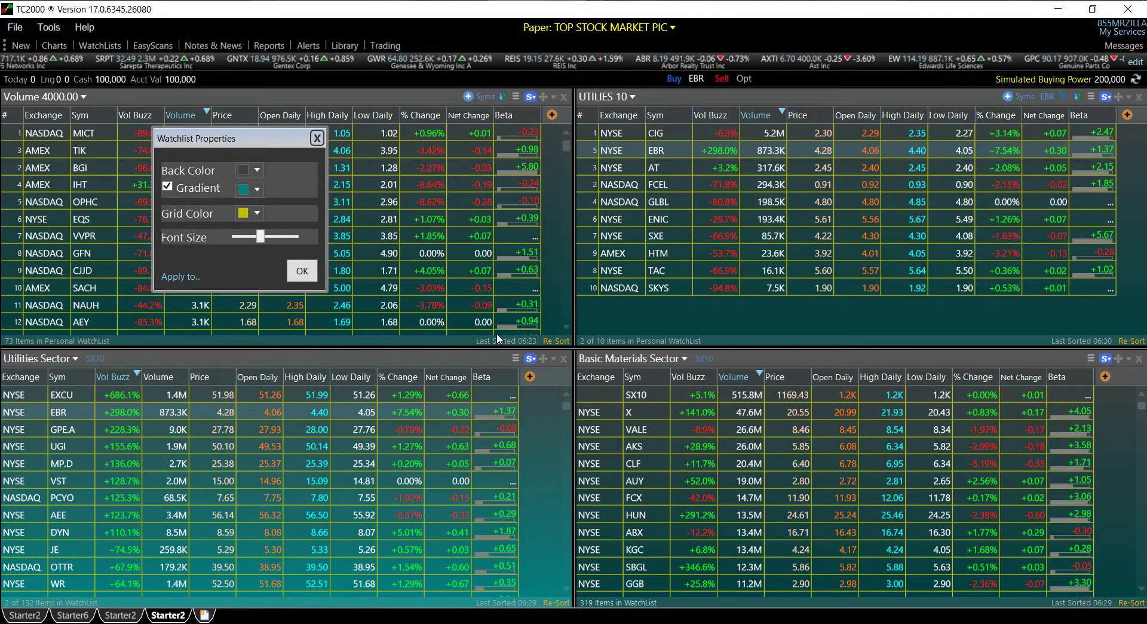
# Pick the dark gray back color and brighter teal gradient again and apply them to all watchlists in this layout
pyautogui.click(260, 174)
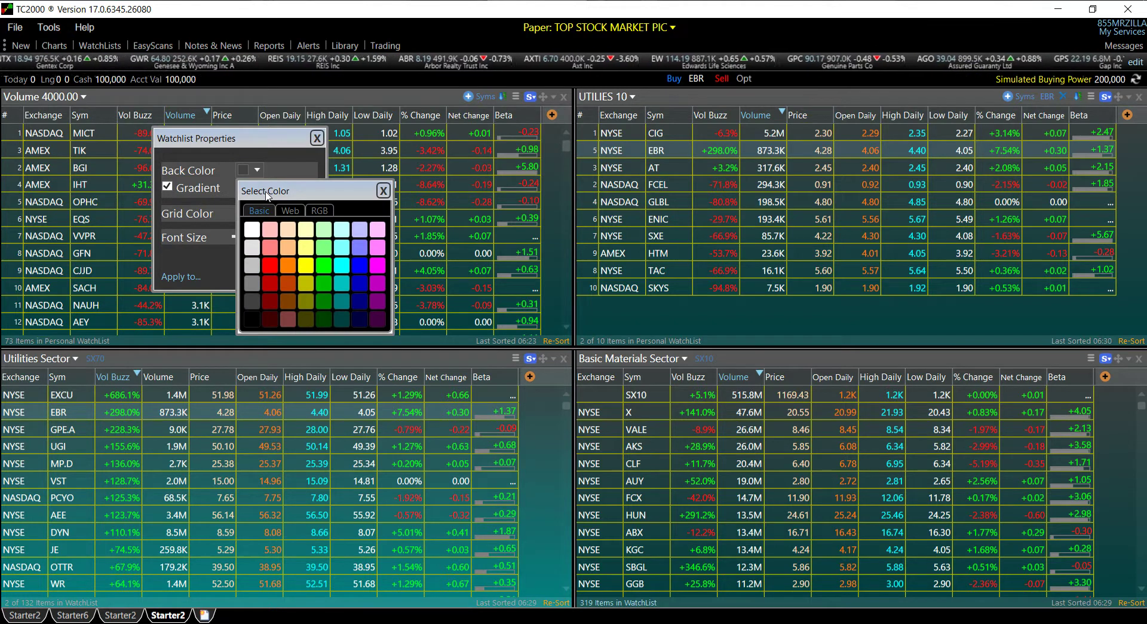
pyautogui.click(251, 302)
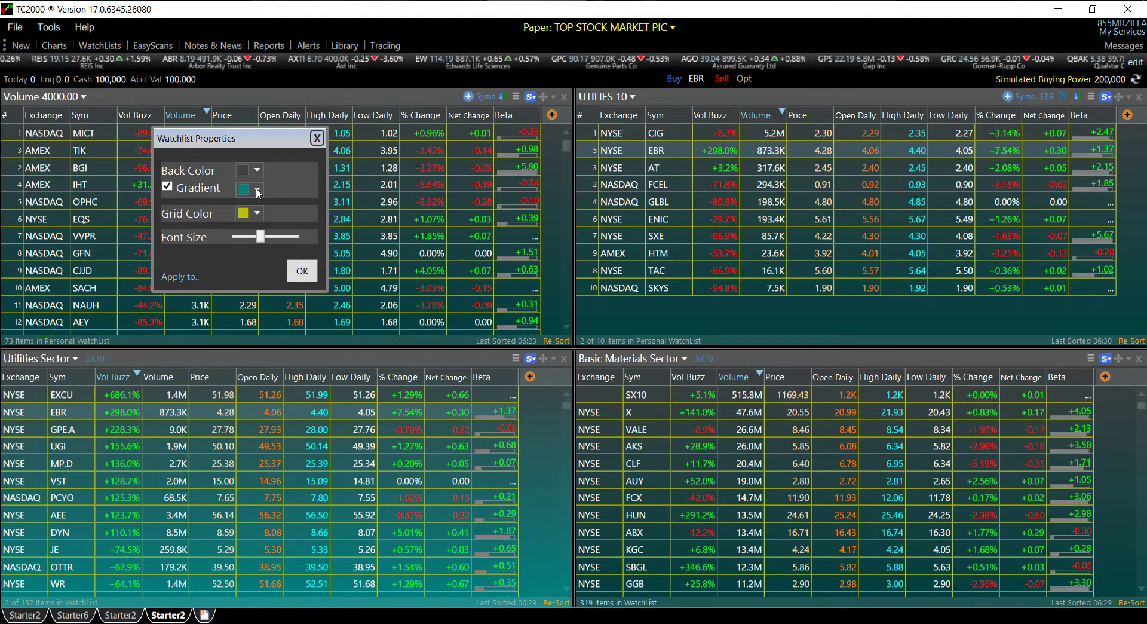
pyautogui.click(258, 190)
pyautogui.click(345, 323)
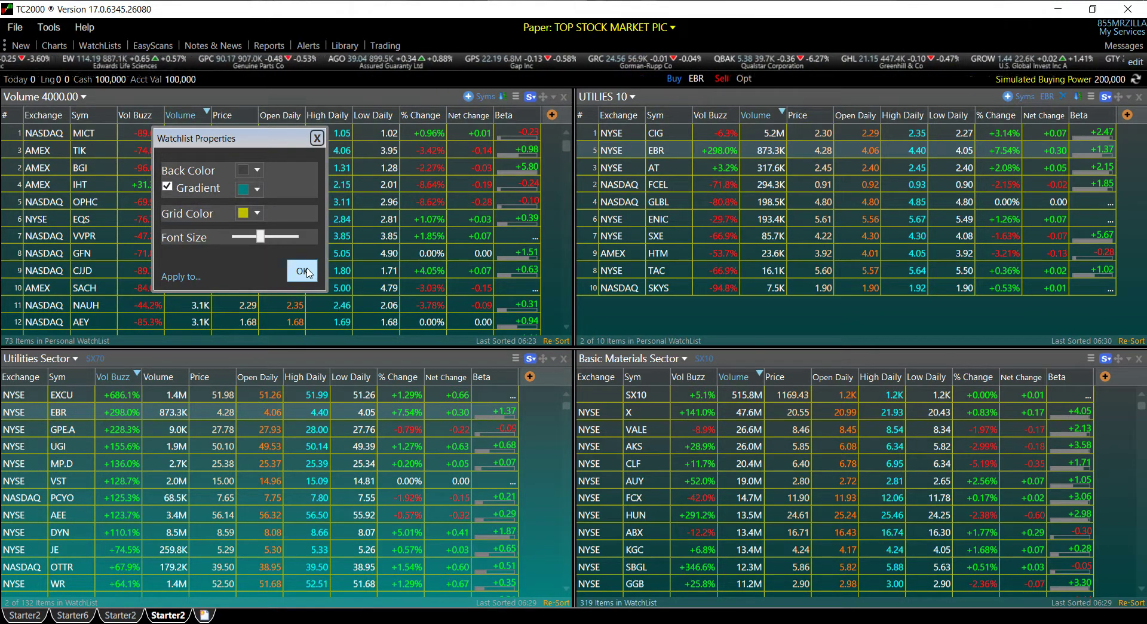
pyautogui.click(181, 276)
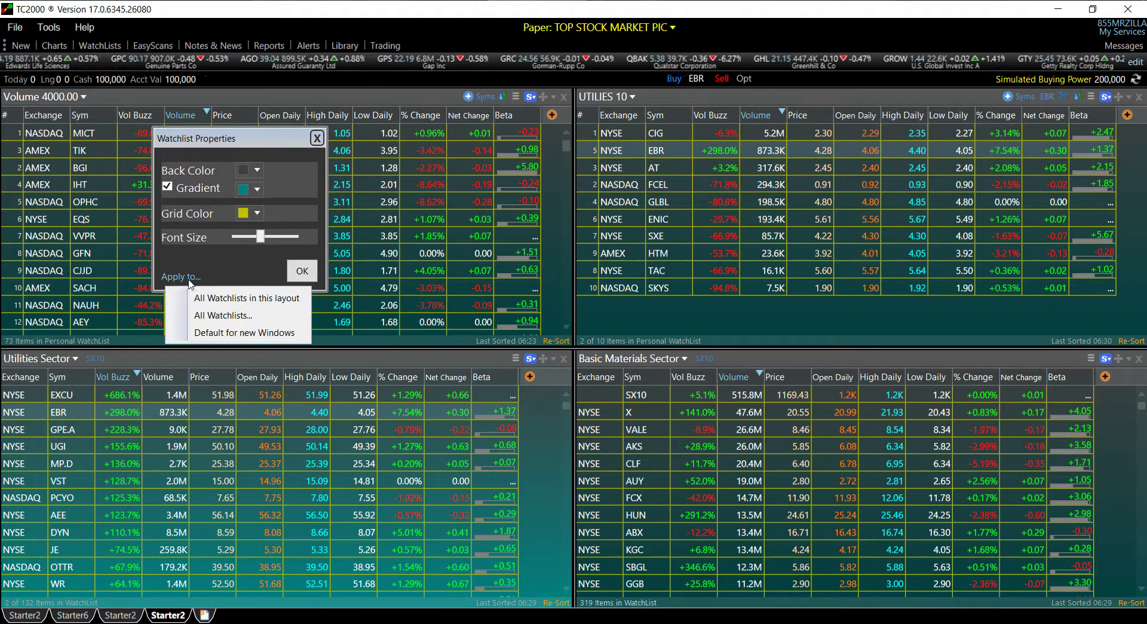
pyautogui.click(251, 297)
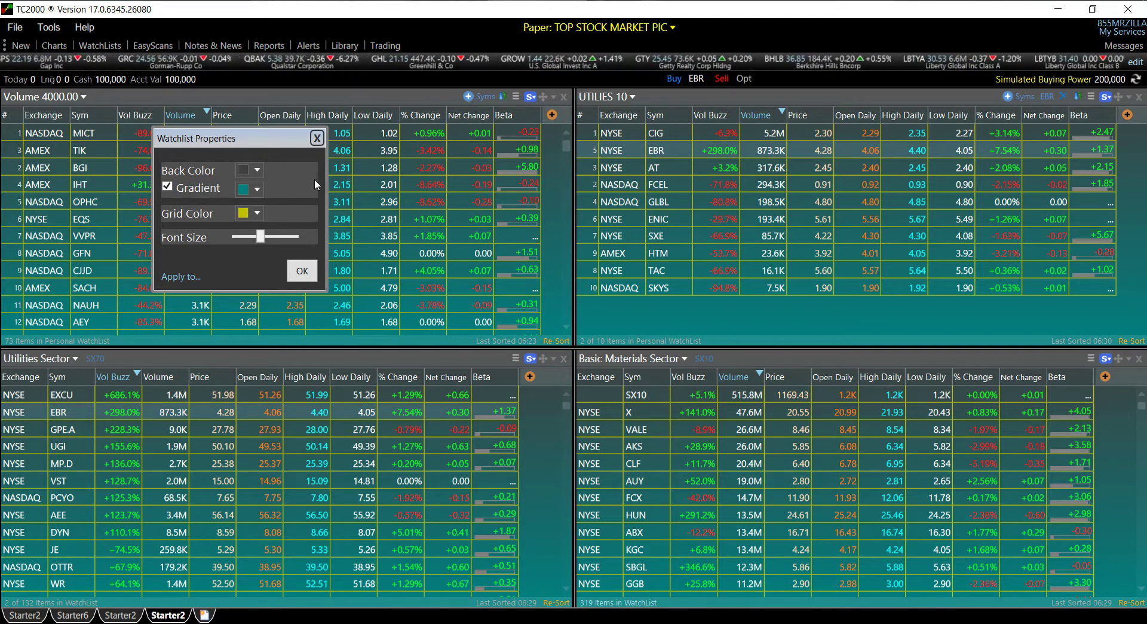
# Set the back color to dark gray and the gradient to dark teal, and apply them to all watchlists in this layout
pyautogui.click(256, 169)
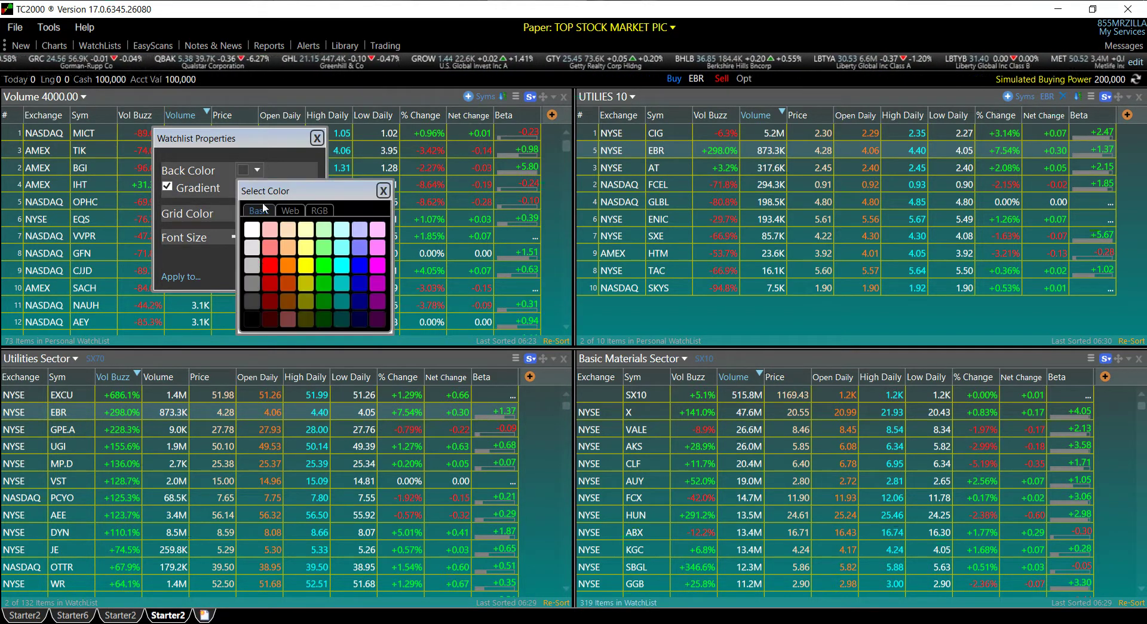
pyautogui.click(249, 299)
pyautogui.click(254, 189)
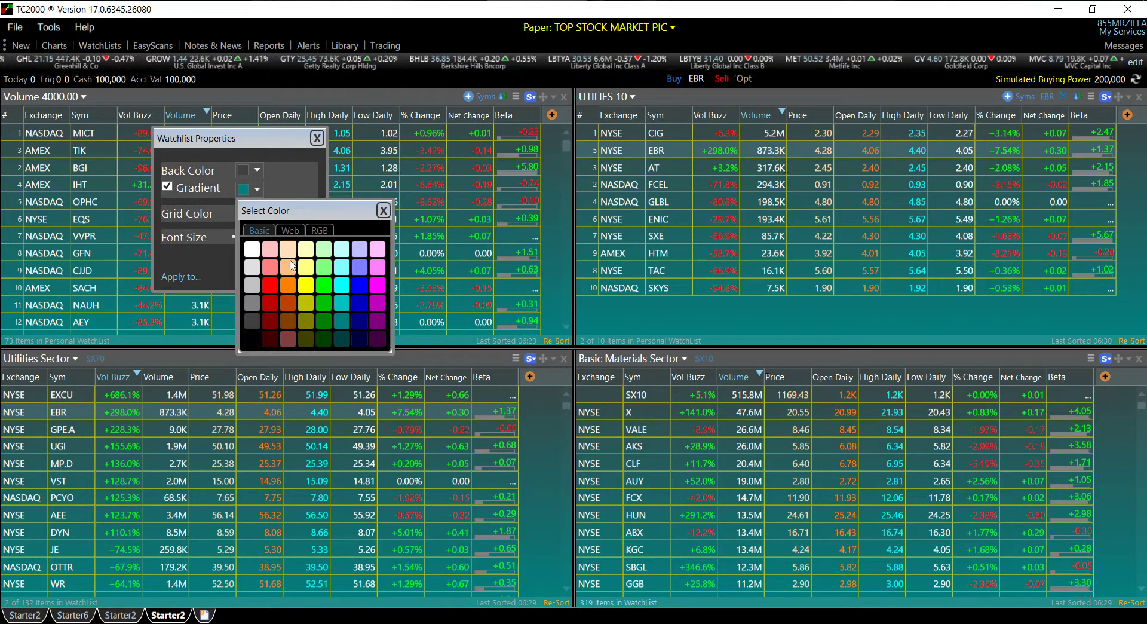
pyautogui.click(347, 339)
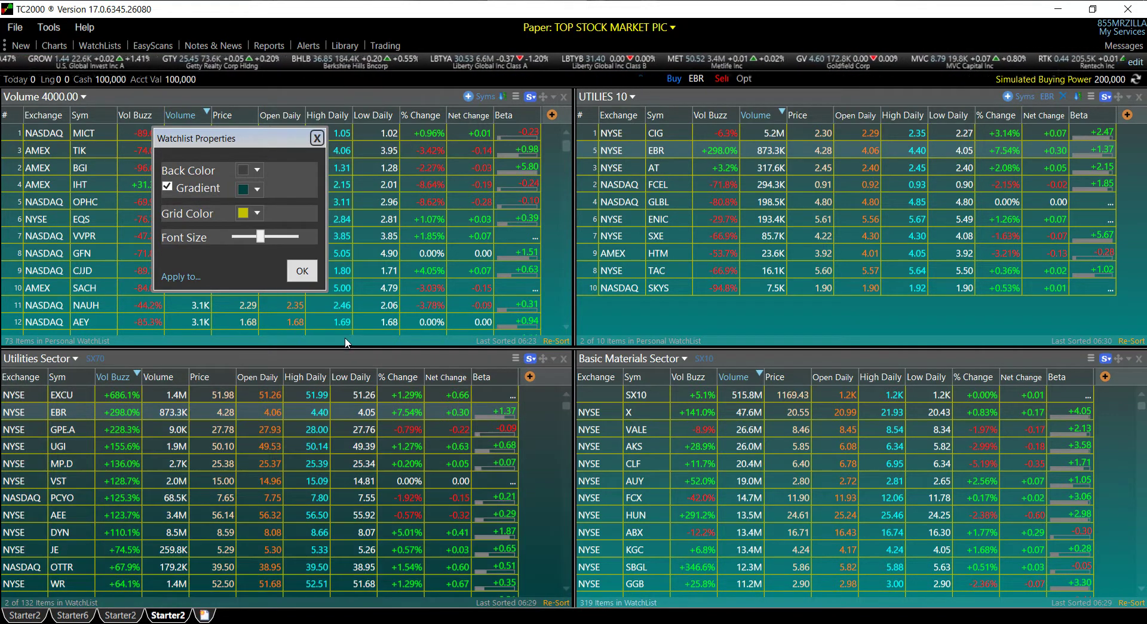
pyautogui.click(191, 277)
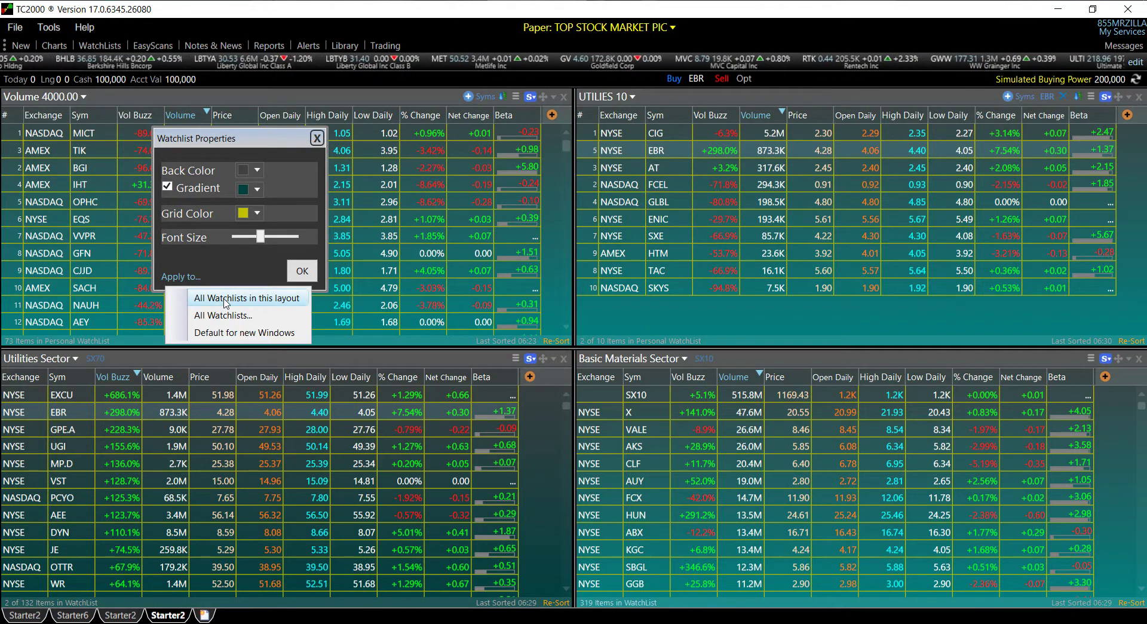
pyautogui.click(226, 299)
pyautogui.click(302, 270)
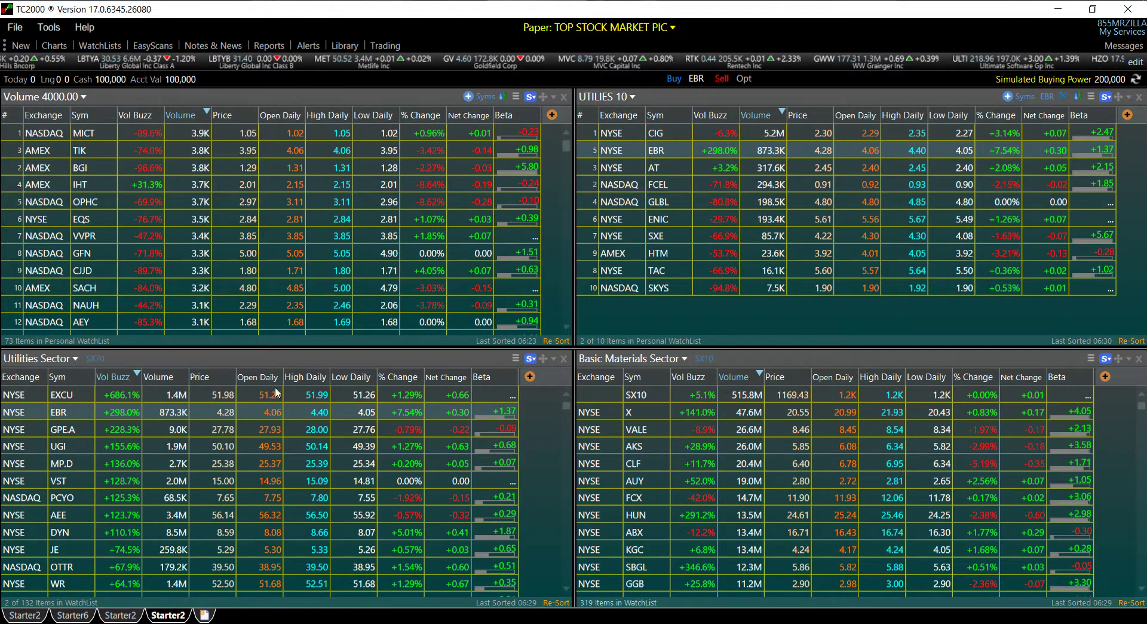
# Create a new layout from the starter layout with four equal panes
pyautogui.click(204, 615)
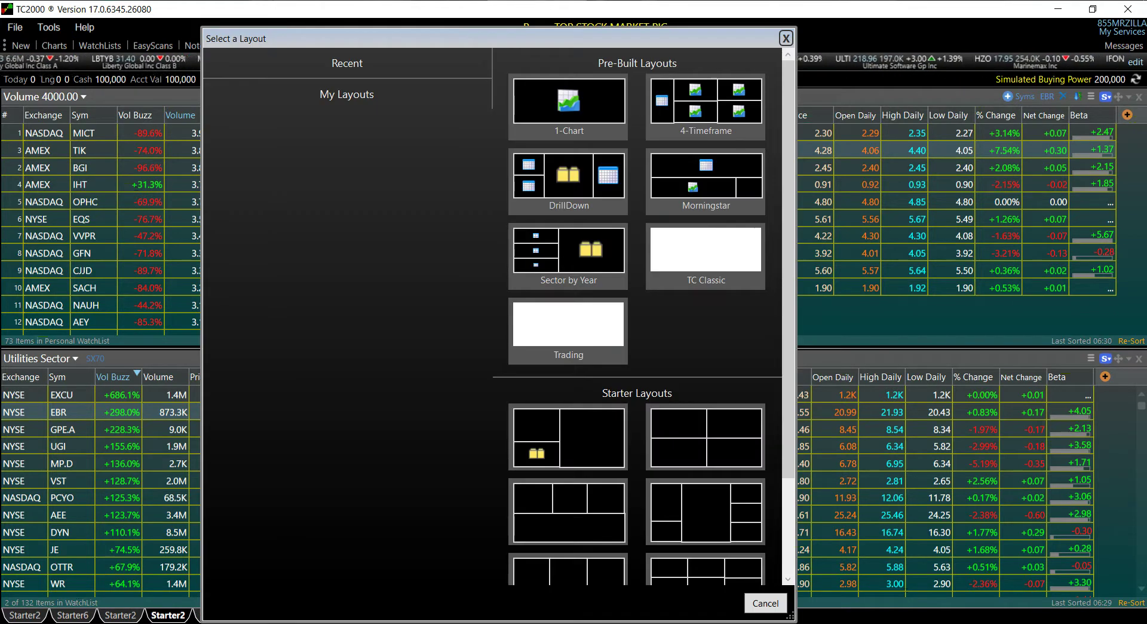
pyautogui.click(694, 437)
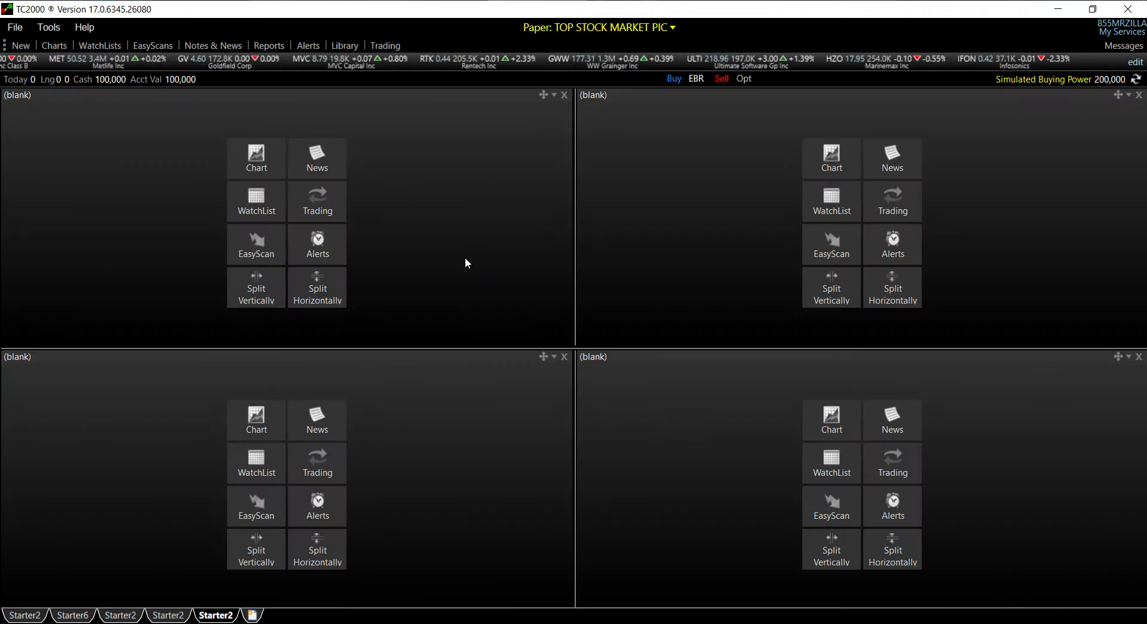
# Load the personal watchlist NASDAQ Pink Sheets 239 % into the first pane and sort it by Vol Buzz in descending order
pyautogui.click(260, 207)
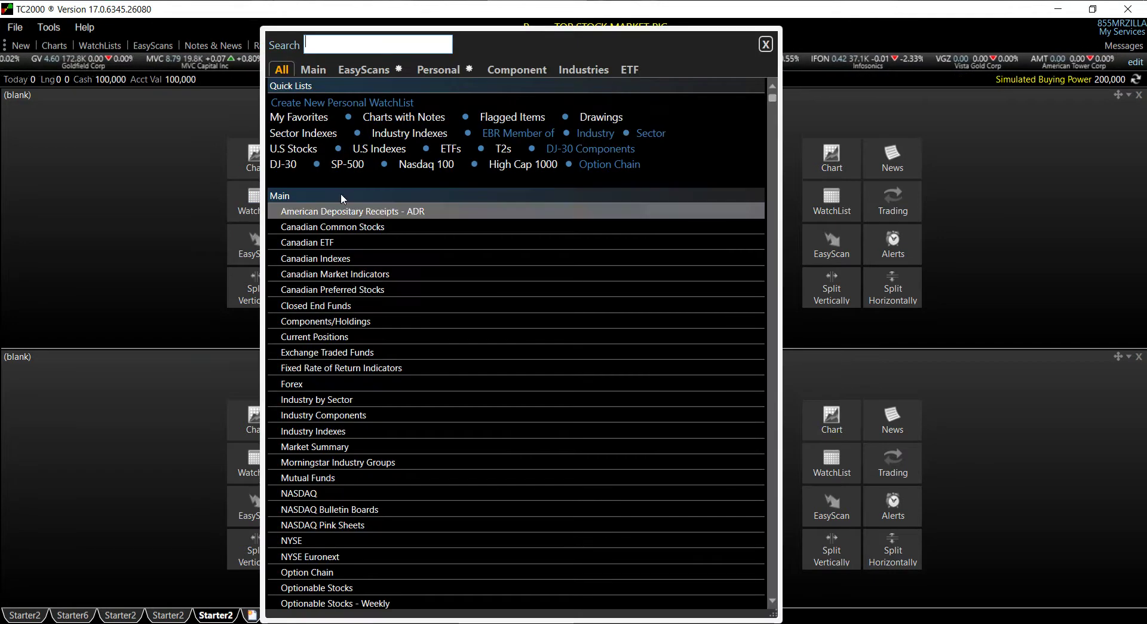
pyautogui.click(422, 69)
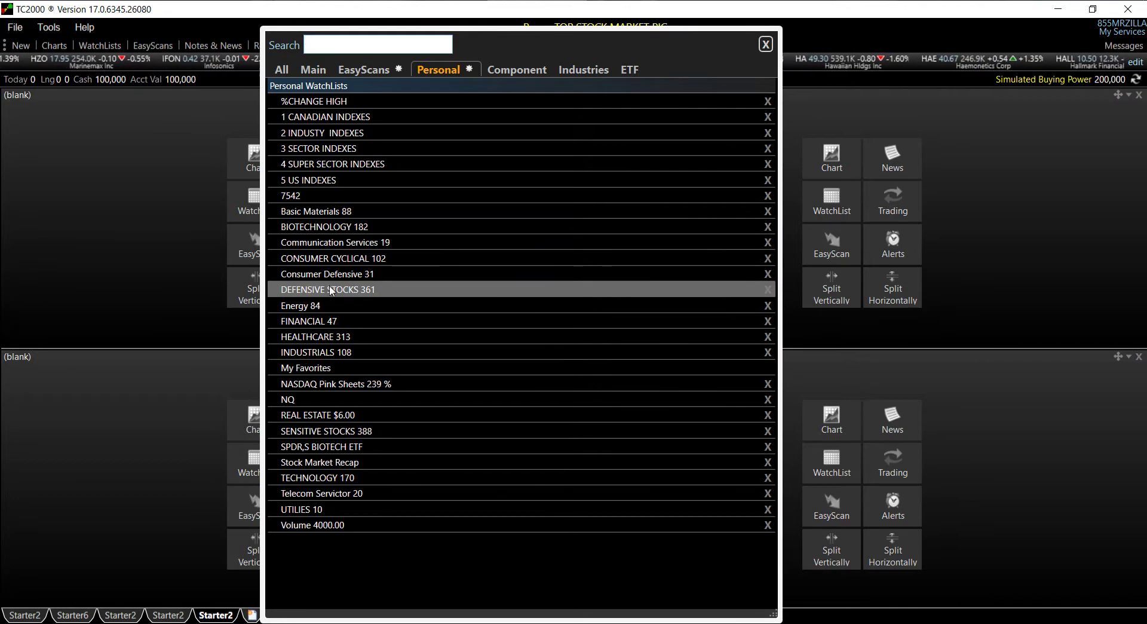
pyautogui.click(356, 386)
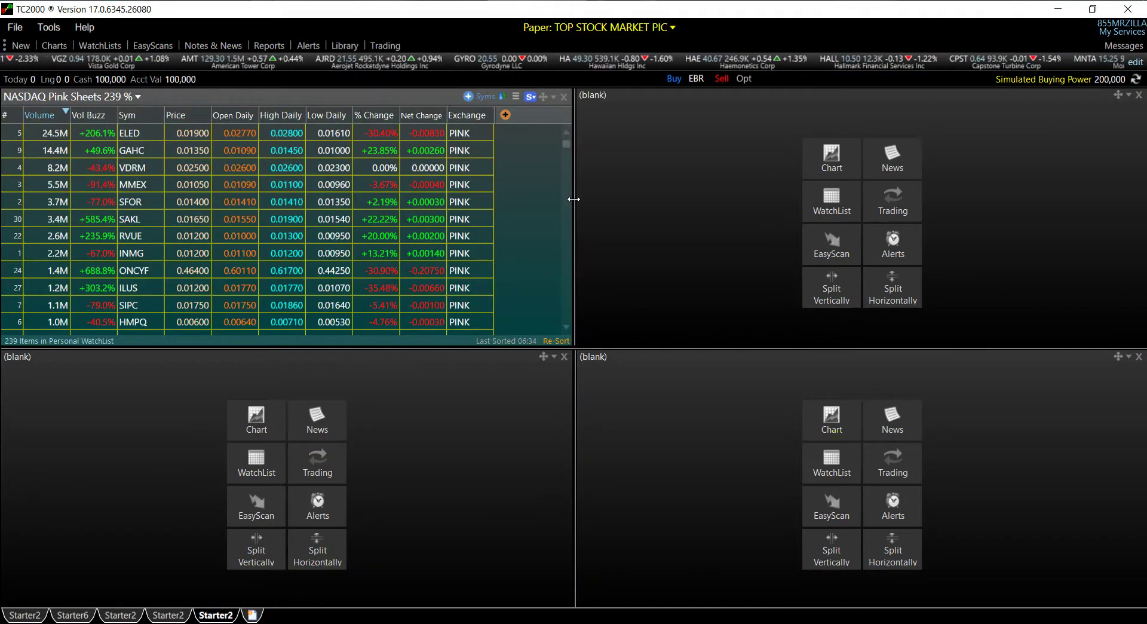
pyautogui.moveTo(574, 199); pyautogui.dragTo(572, 199)
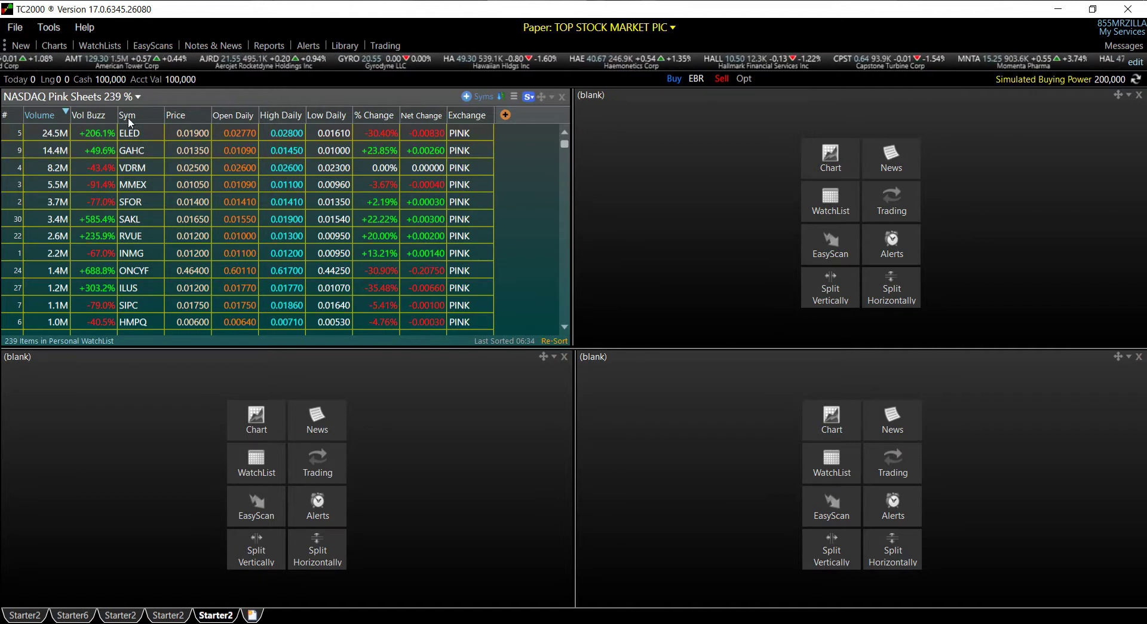
pyautogui.click(99, 113)
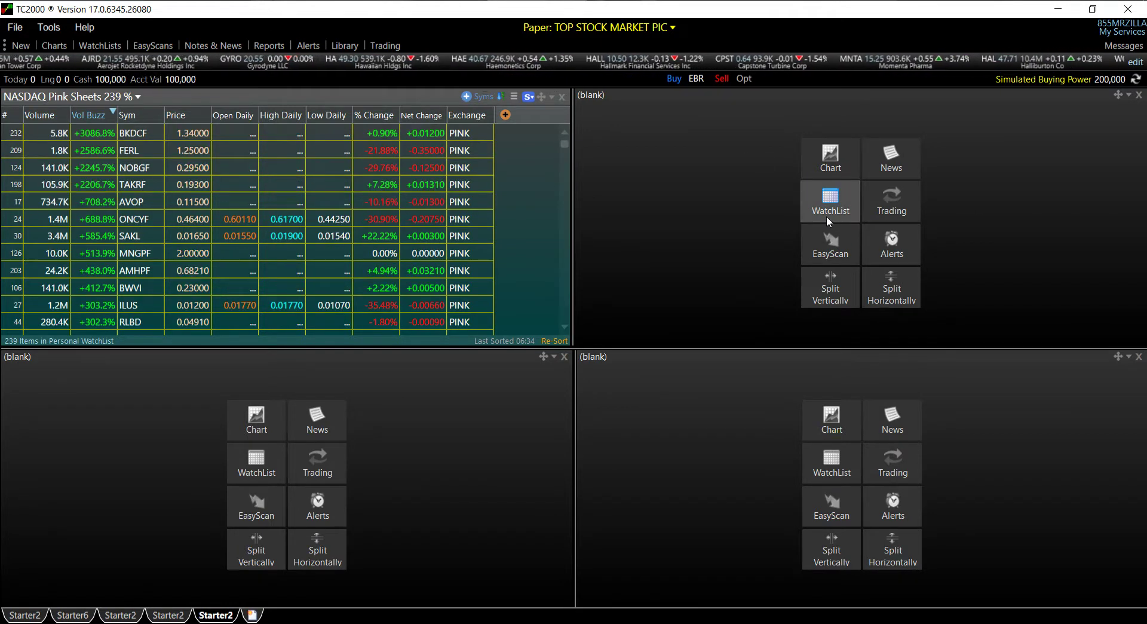
# Load the Consumer Cyclical Sector industry watchlist into the blank pane beside NASDAQ Pink Sheets 239 %
pyautogui.click(830, 203)
pyautogui.click(954, 76)
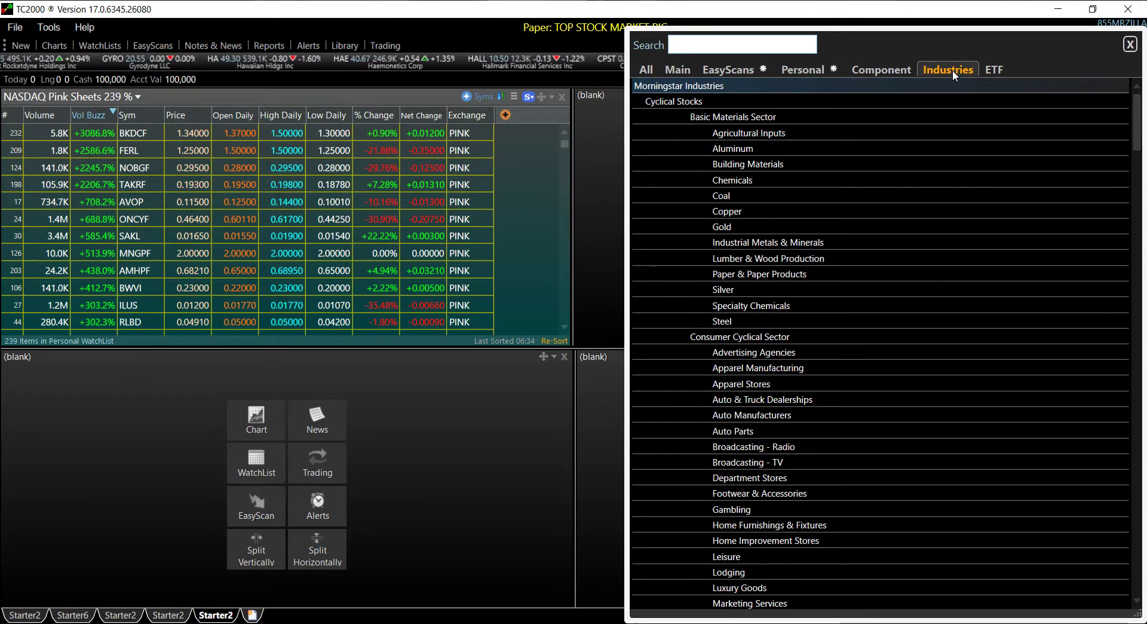
pyautogui.click(748, 337)
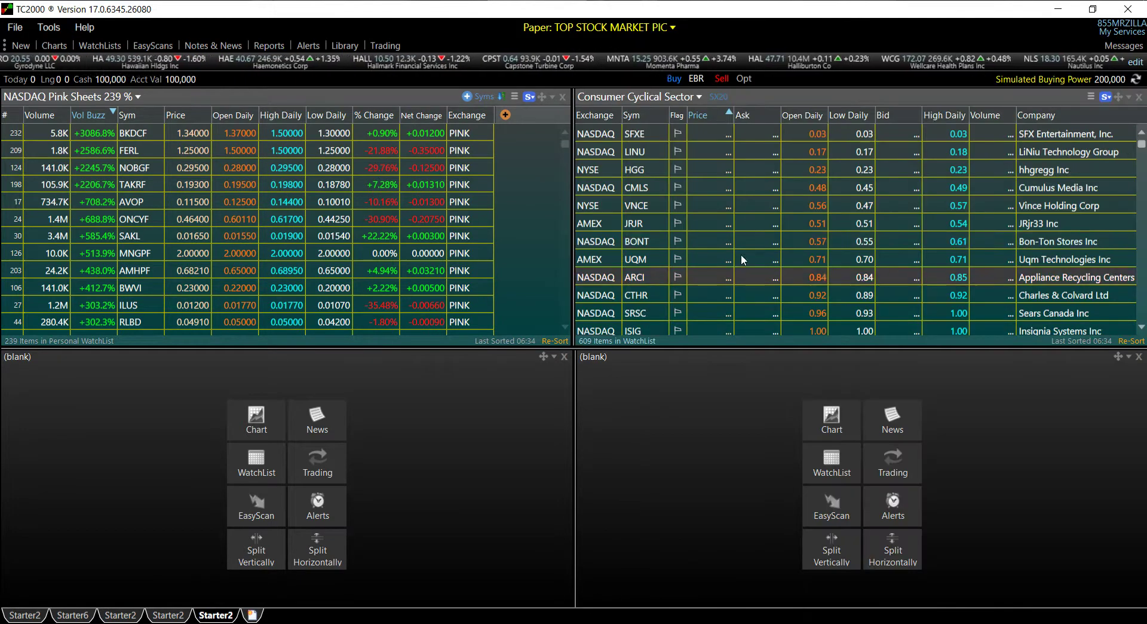
# In the Consumer Cyclical Sector watchlist's properties, set the back color to black and the gradient to dark teal
pyautogui.click(1096, 97)
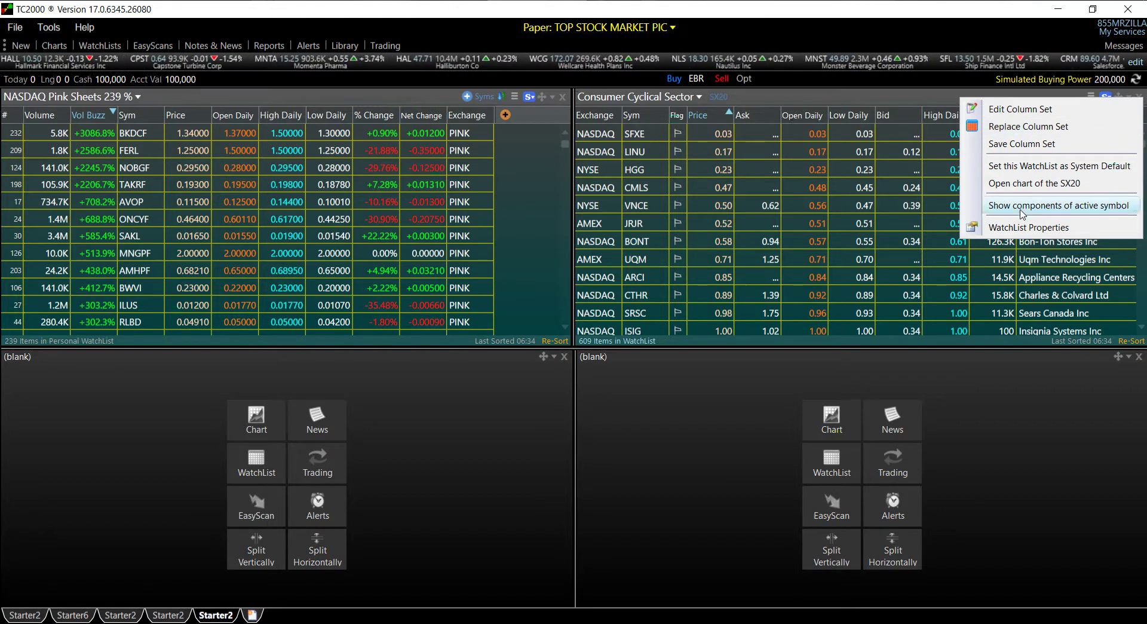
pyautogui.click(1028, 228)
pyautogui.moveTo(1080, 242); pyautogui.dragTo(303, 217)
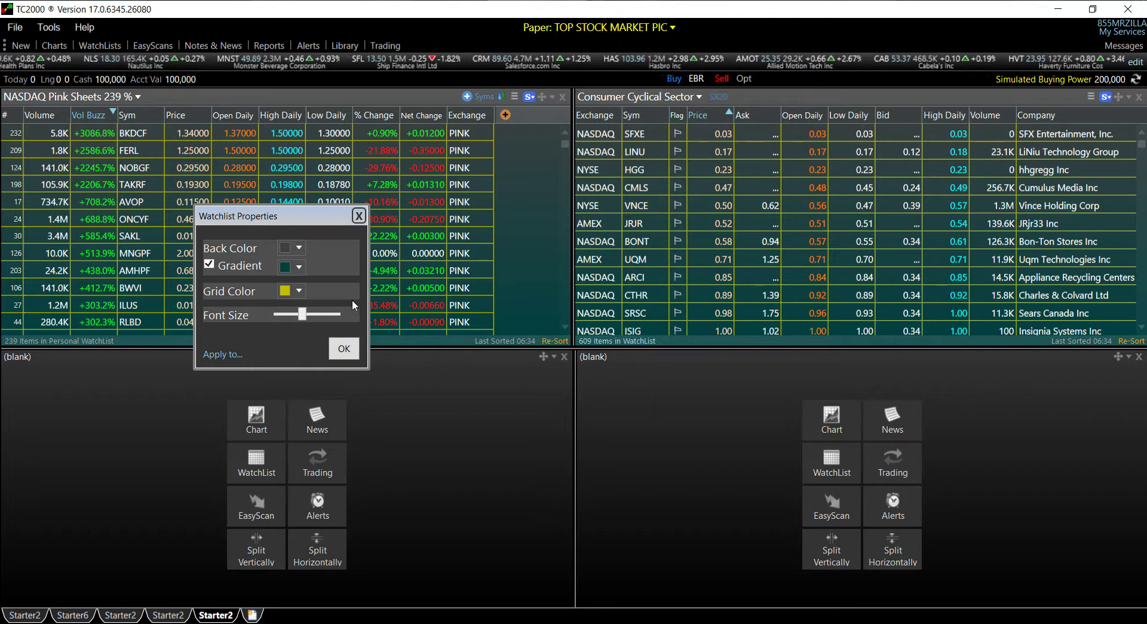
pyautogui.click(293, 247)
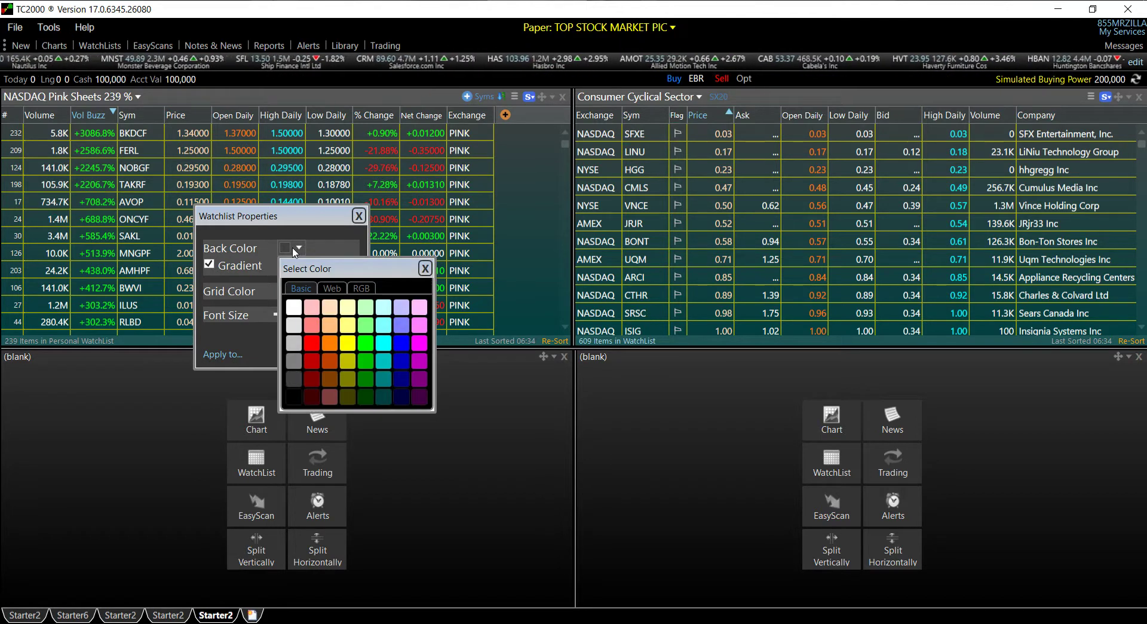
pyautogui.click(294, 395)
pyautogui.click(295, 291)
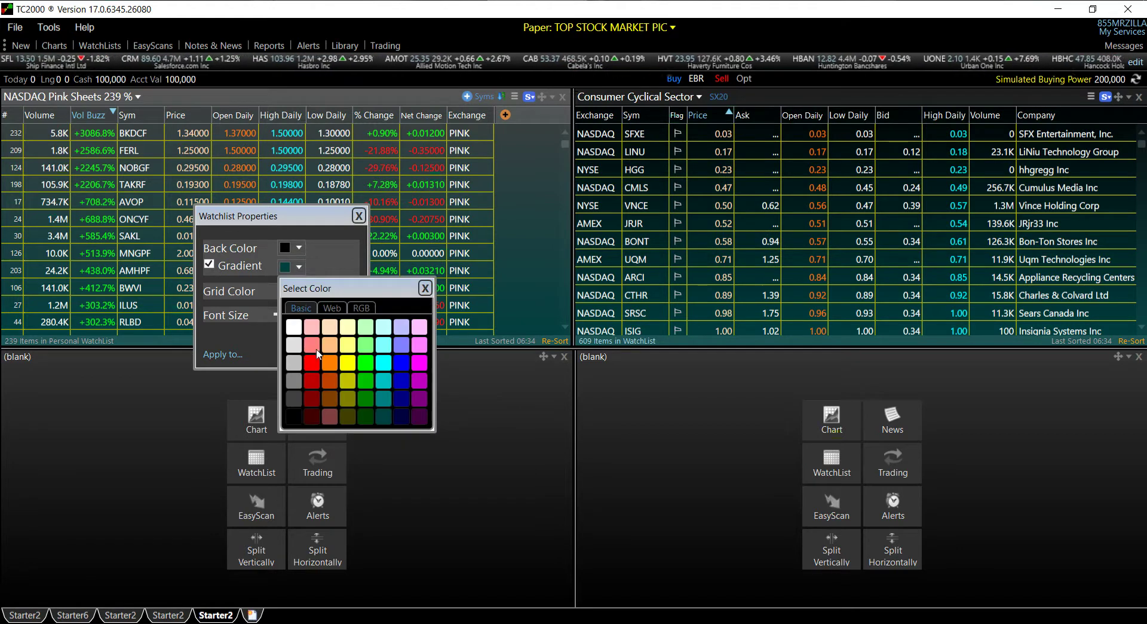
pyautogui.click(348, 380)
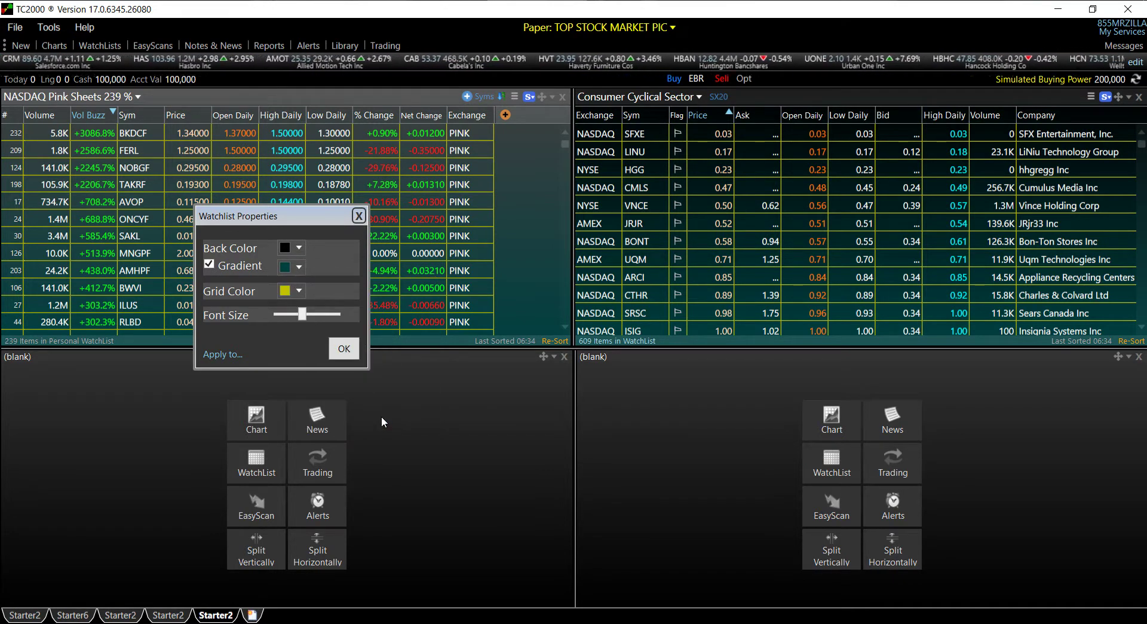
pyautogui.click(345, 352)
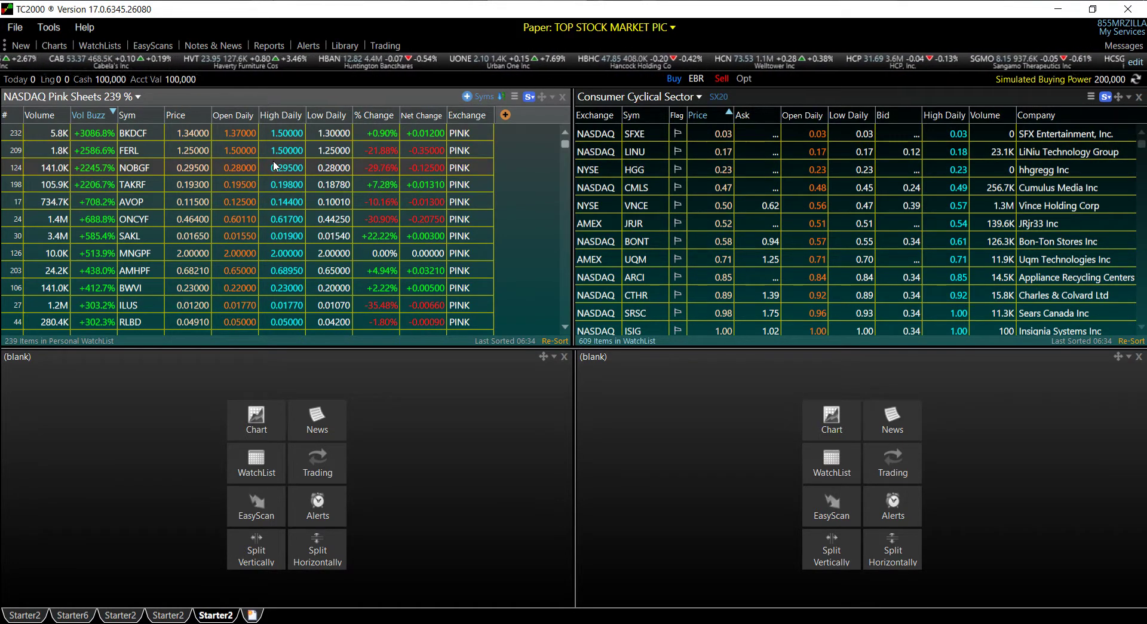
# Sort the NASDAQ Pink Sheets 239 % watchlist by symbol, and re-sort it by price in descending order
pyautogui.click(149, 114)
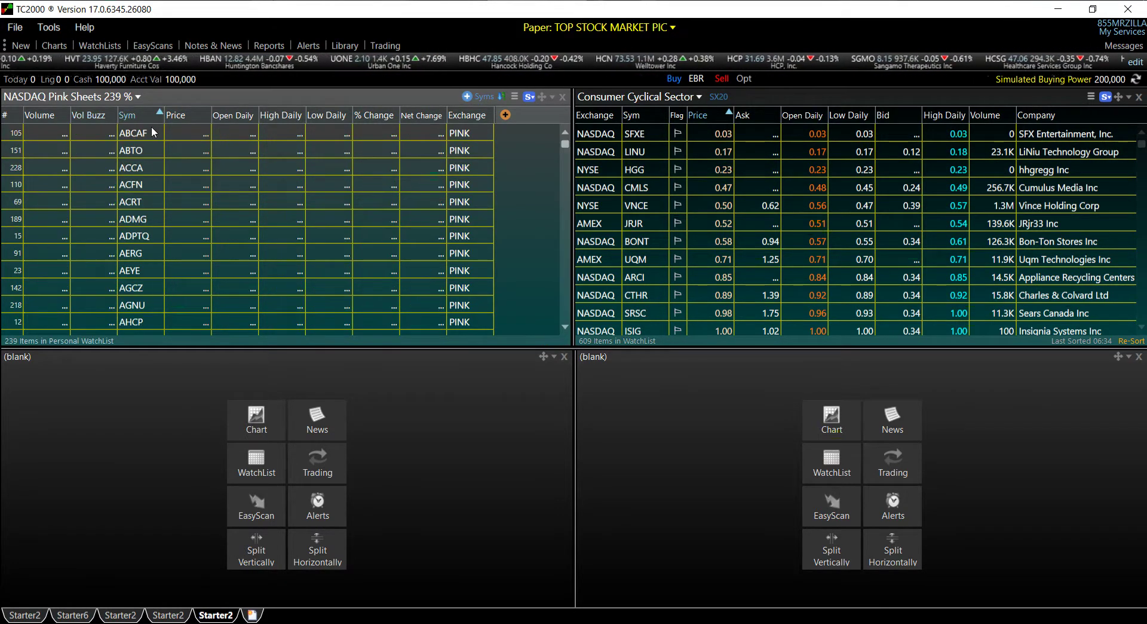
pyautogui.click(184, 116)
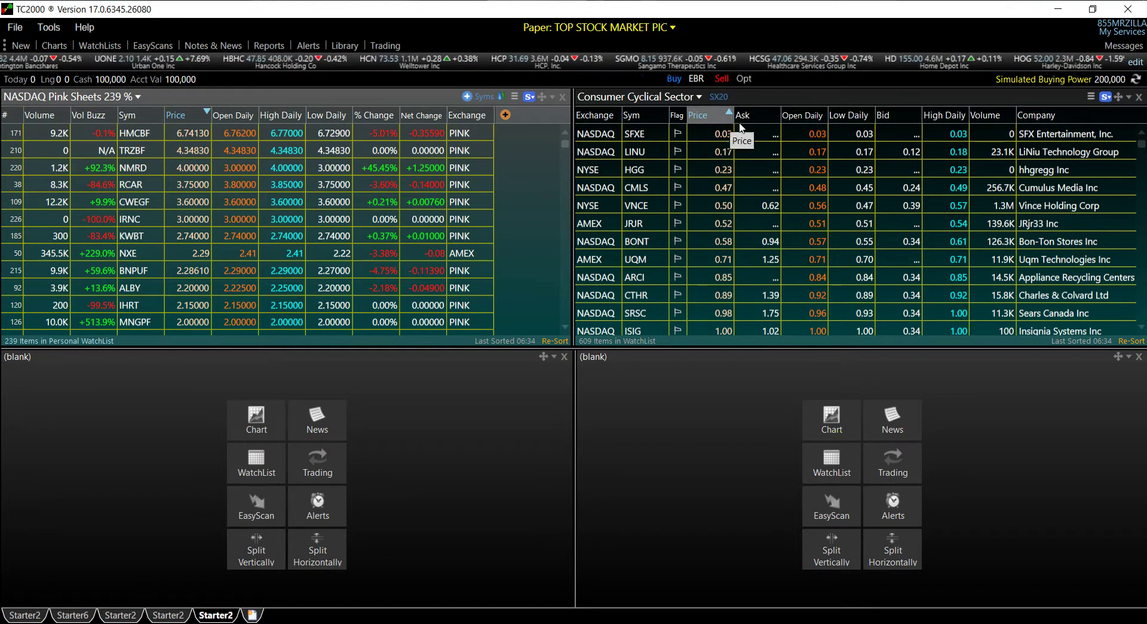
# Replace the Consumer Cyclical Sector watchlist's column set with My Overall
pyautogui.click(1091, 96)
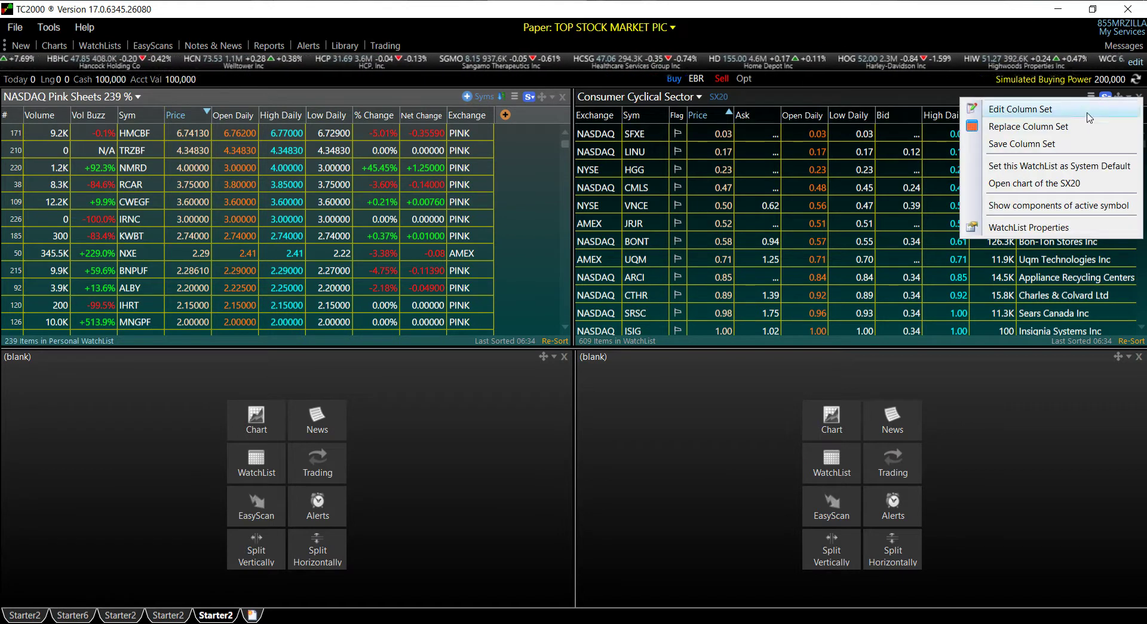
pyautogui.click(1043, 126)
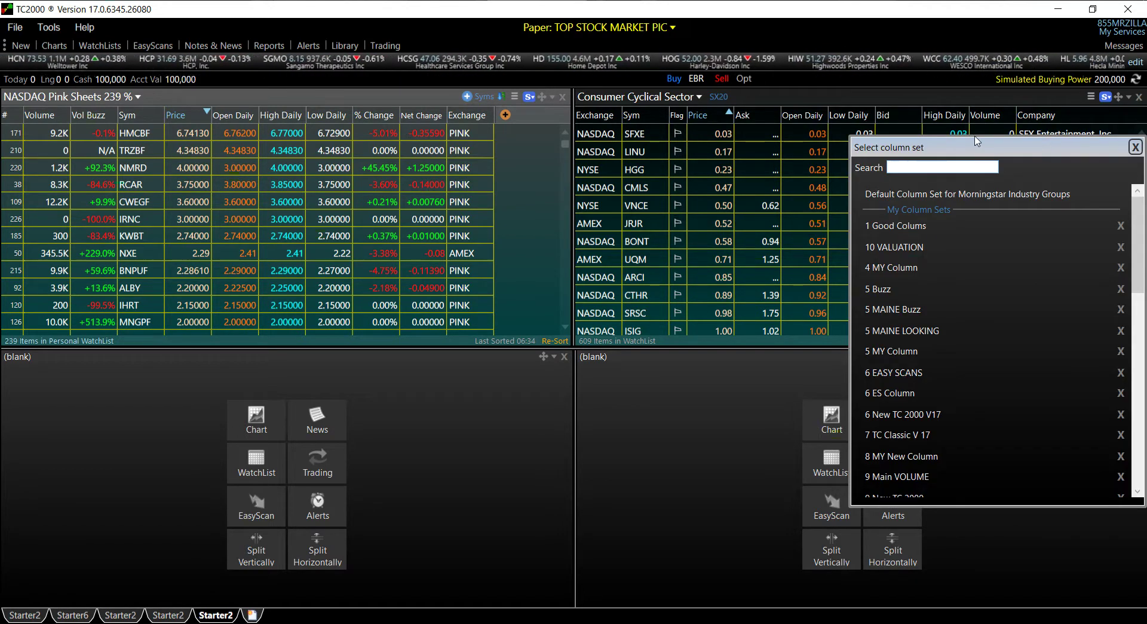
pyautogui.write('my')
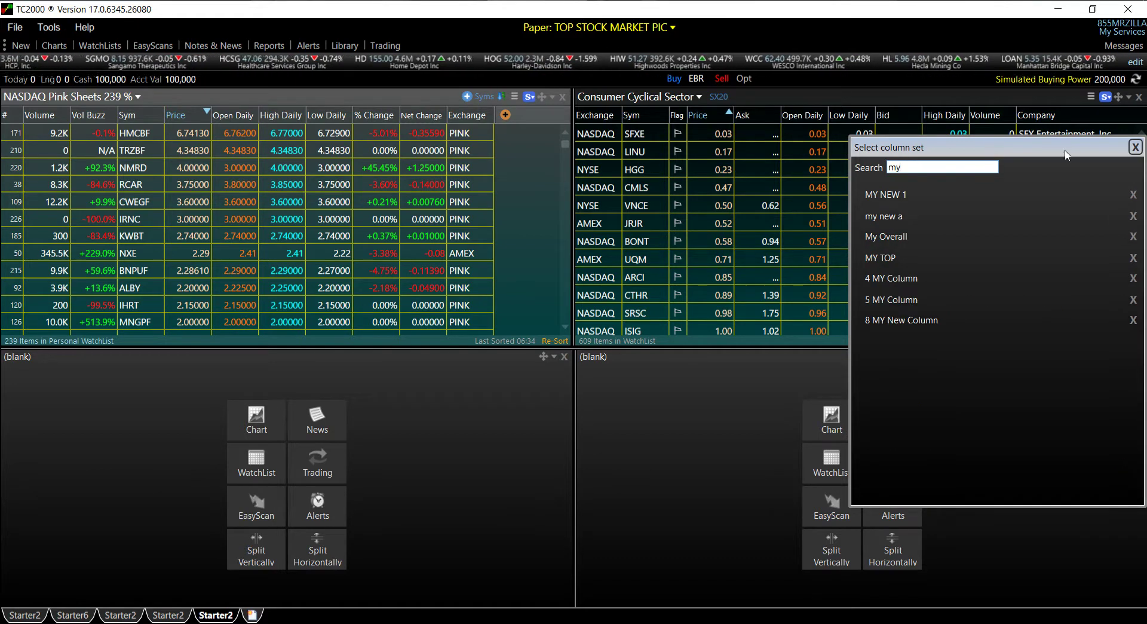
pyautogui.click(895, 238)
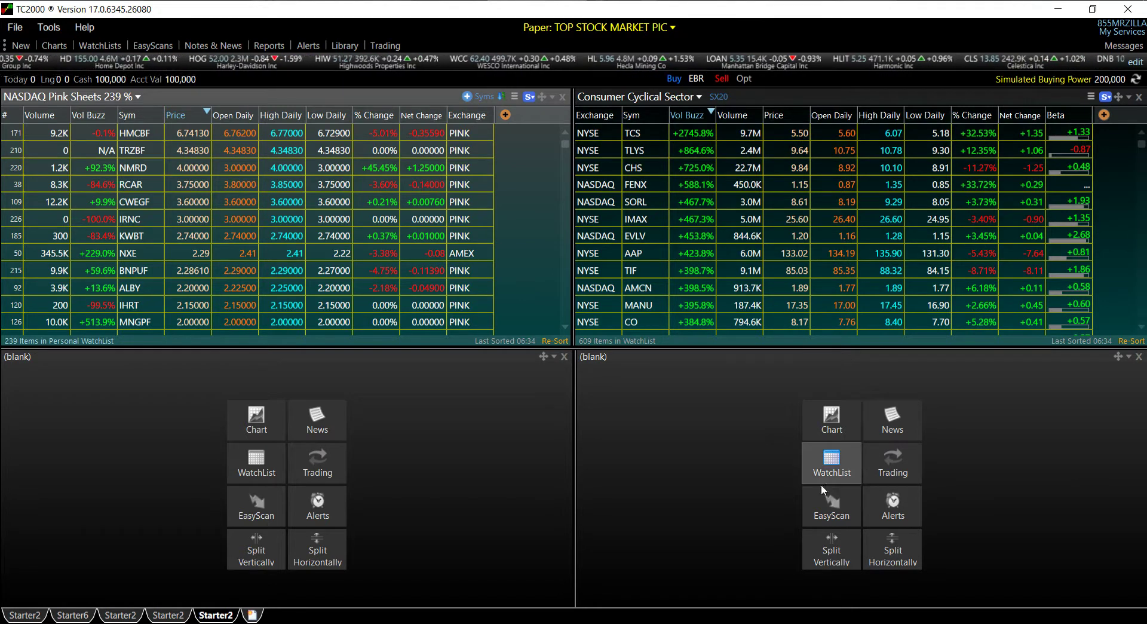
# Load the pre-built EasyScan Super Active Today into the blank pane below the Consumer Cyclical Sector watchlist
pyautogui.click(836, 468)
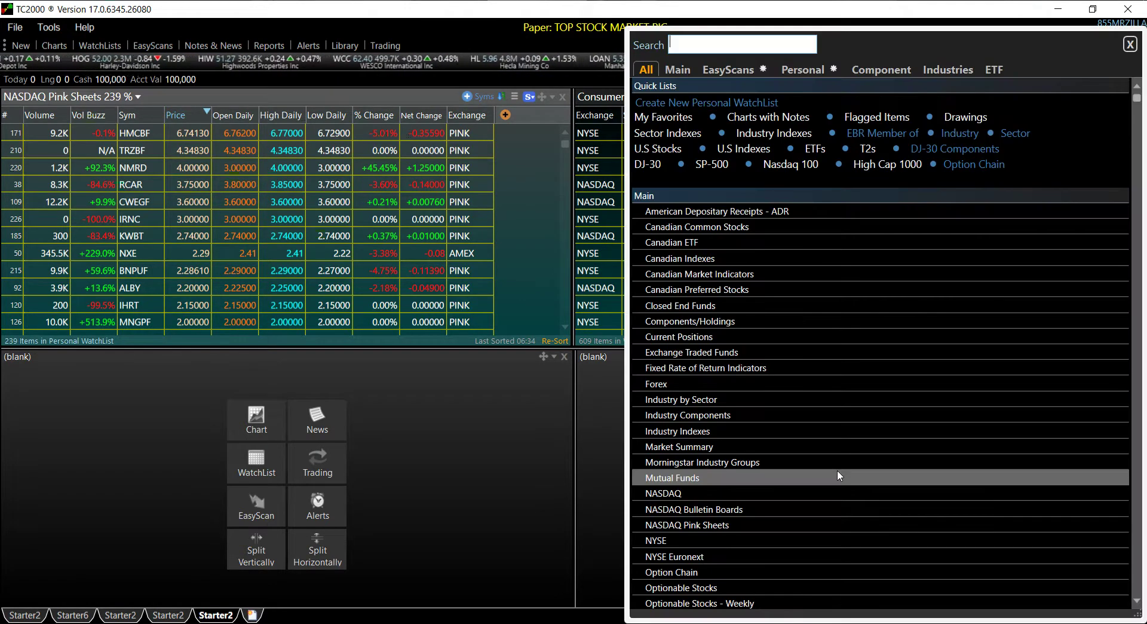
pyautogui.click(1131, 45)
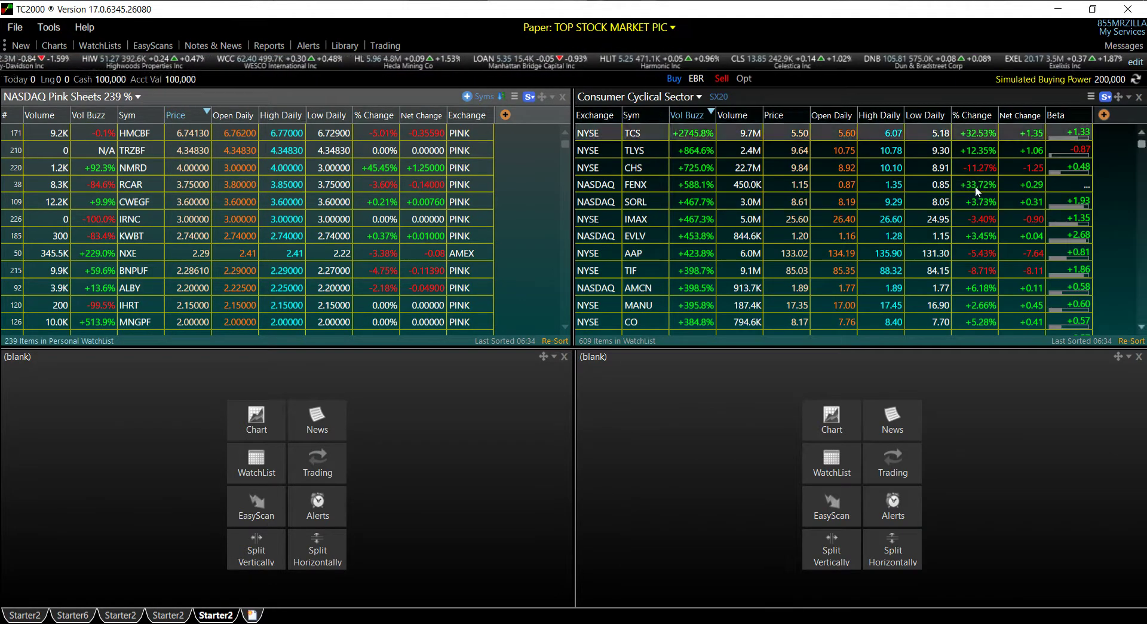
pyautogui.click(833, 508)
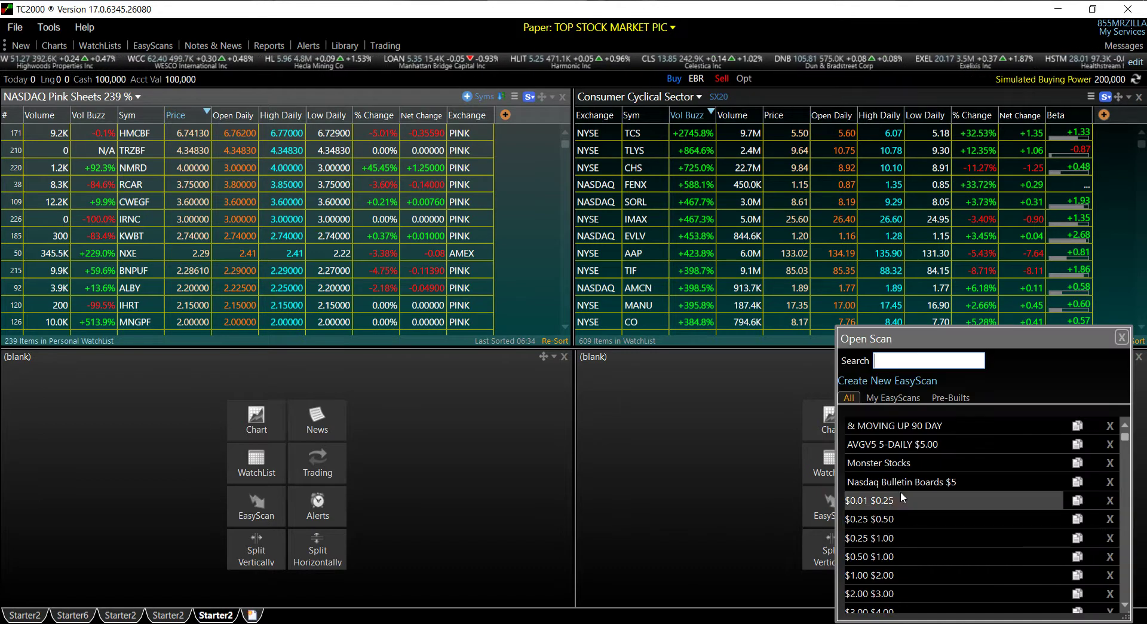
pyautogui.click(955, 395)
pyautogui.click(915, 581)
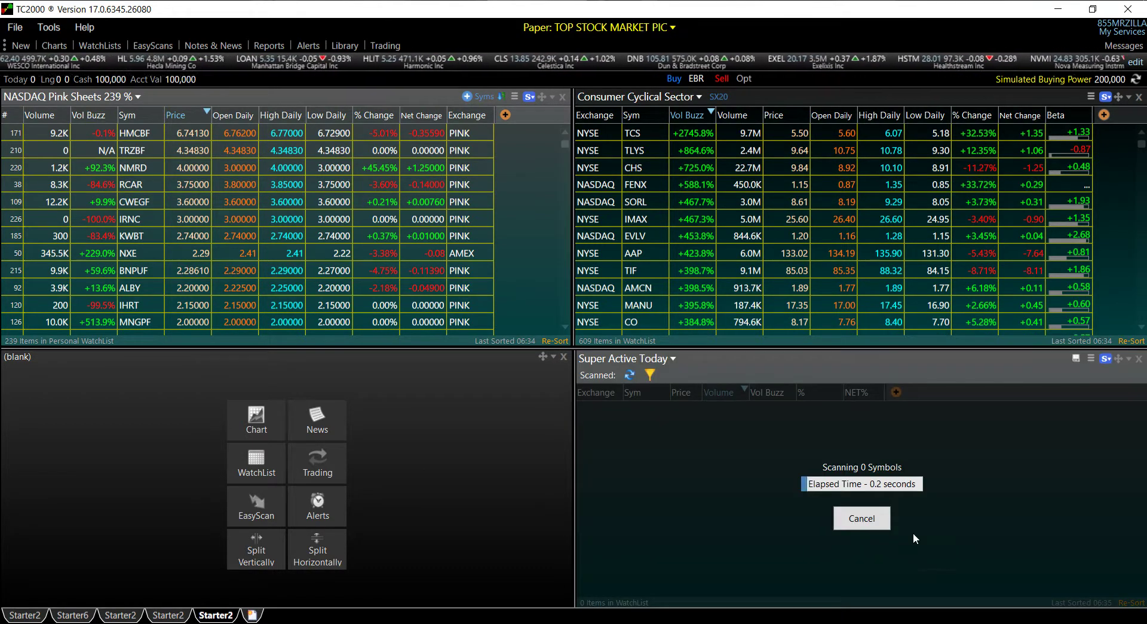
# Replace the Super Active Today scan's column set with My Overall
pyautogui.click(1090, 359)
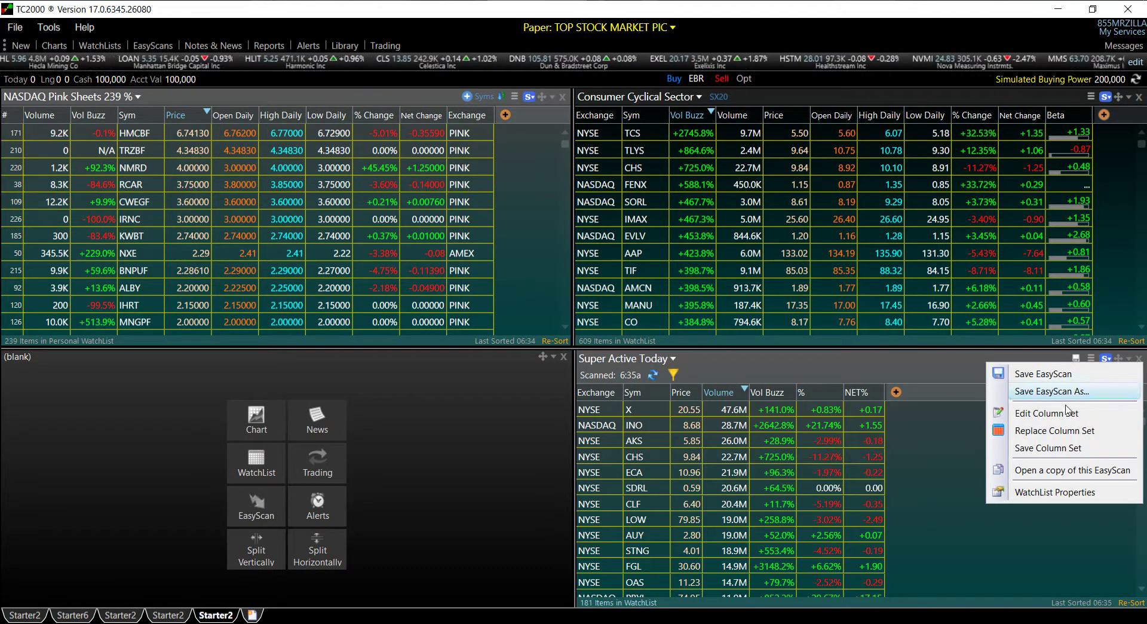
pyautogui.click(1016, 430)
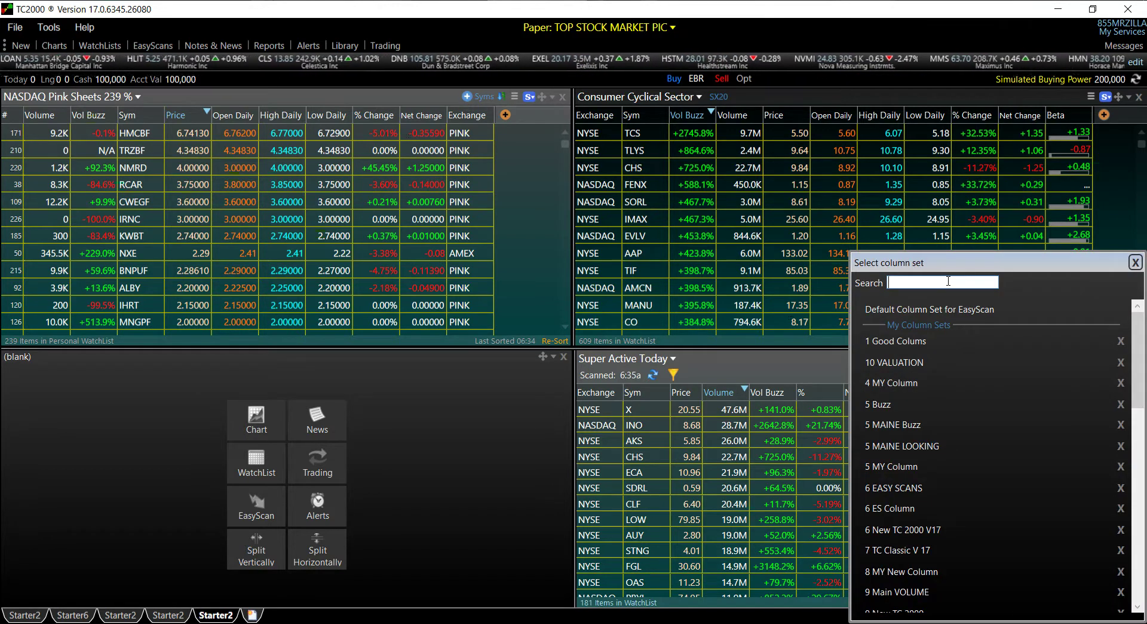
pyautogui.write('my')
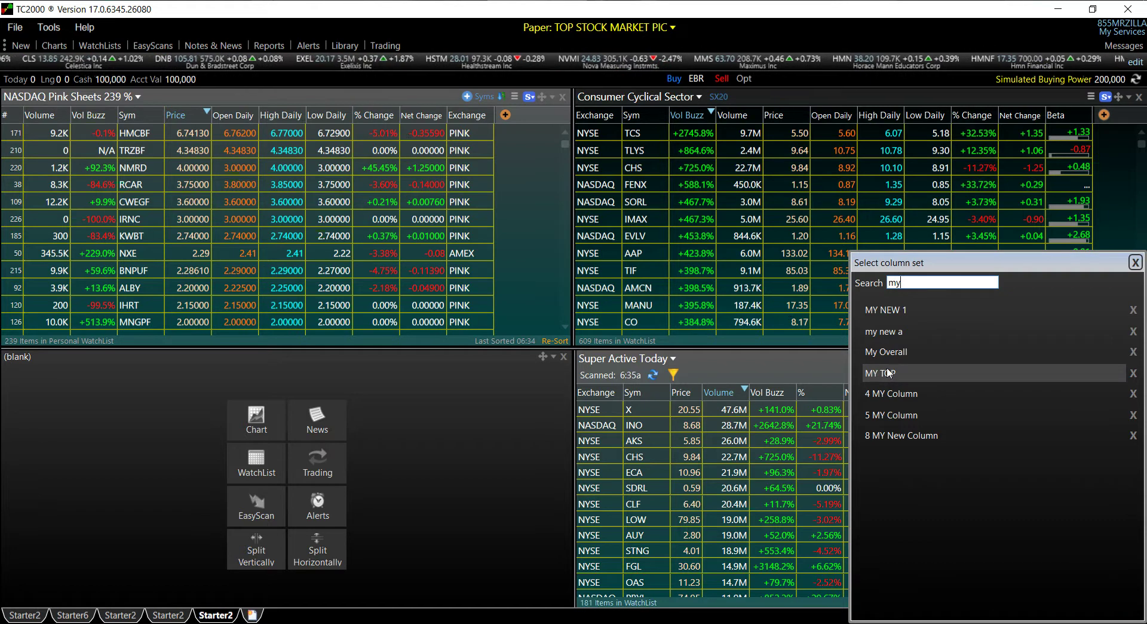
pyautogui.click(885, 350)
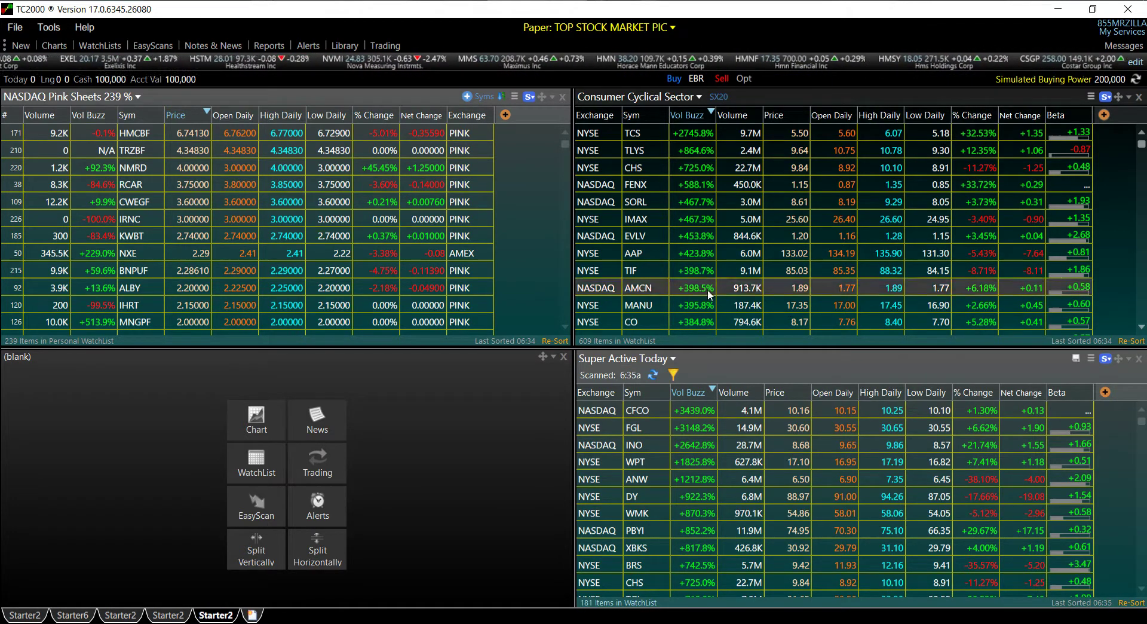
# In the Super Active Today scan's watchlist properties, set the back color to black and the gradient to dark teal
pyautogui.click(1096, 357)
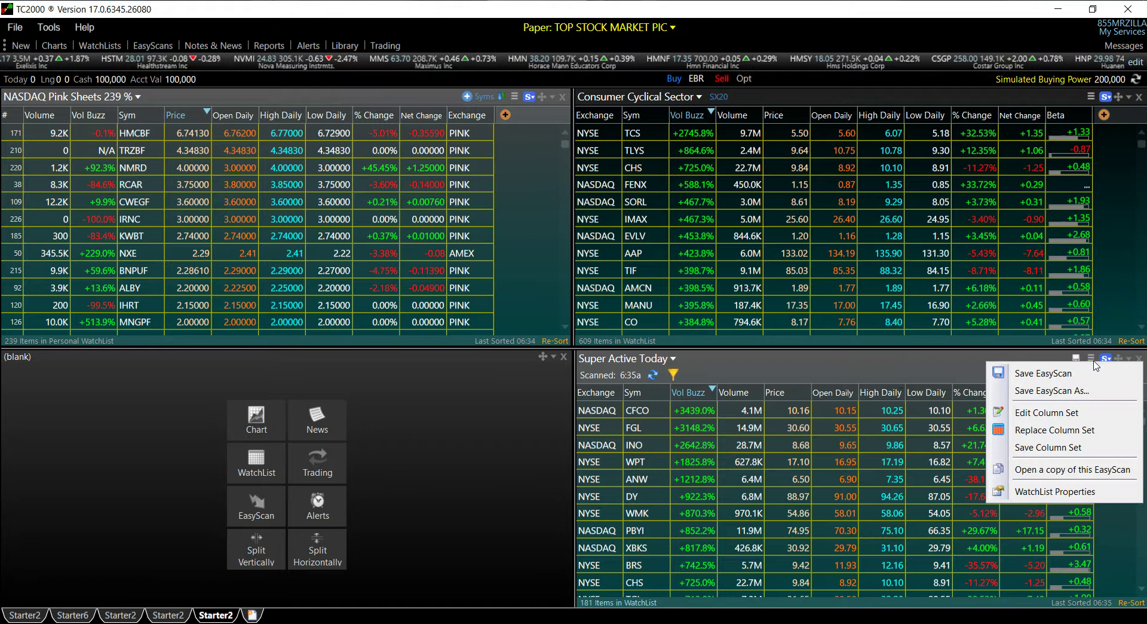
pyautogui.click(1053, 493)
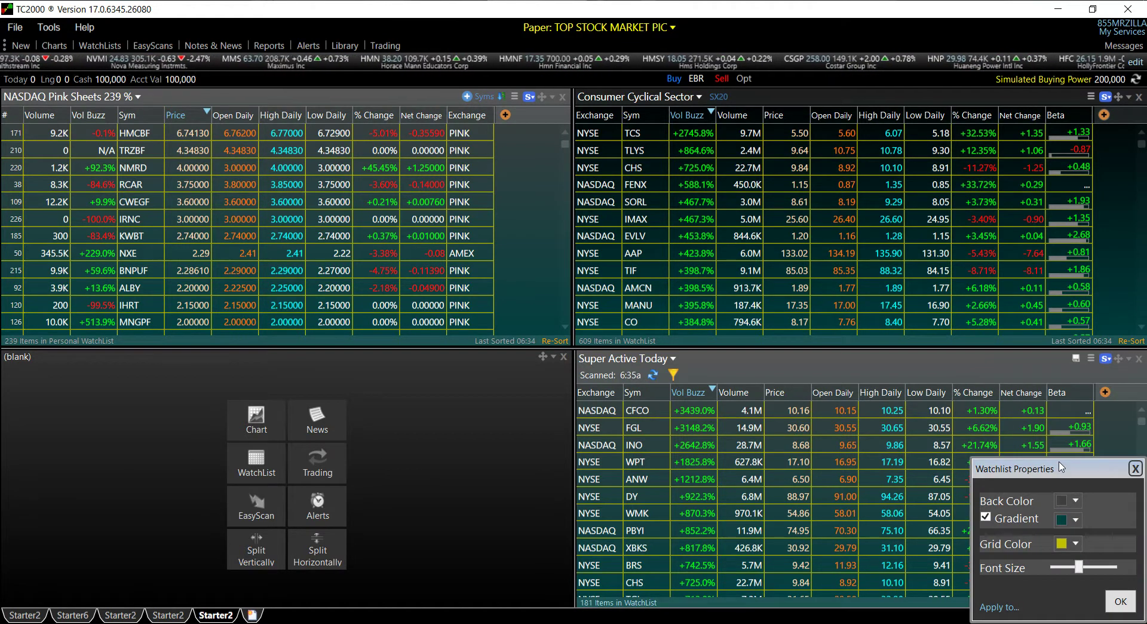
pyautogui.moveTo(1061, 467); pyautogui.dragTo(392, 279)
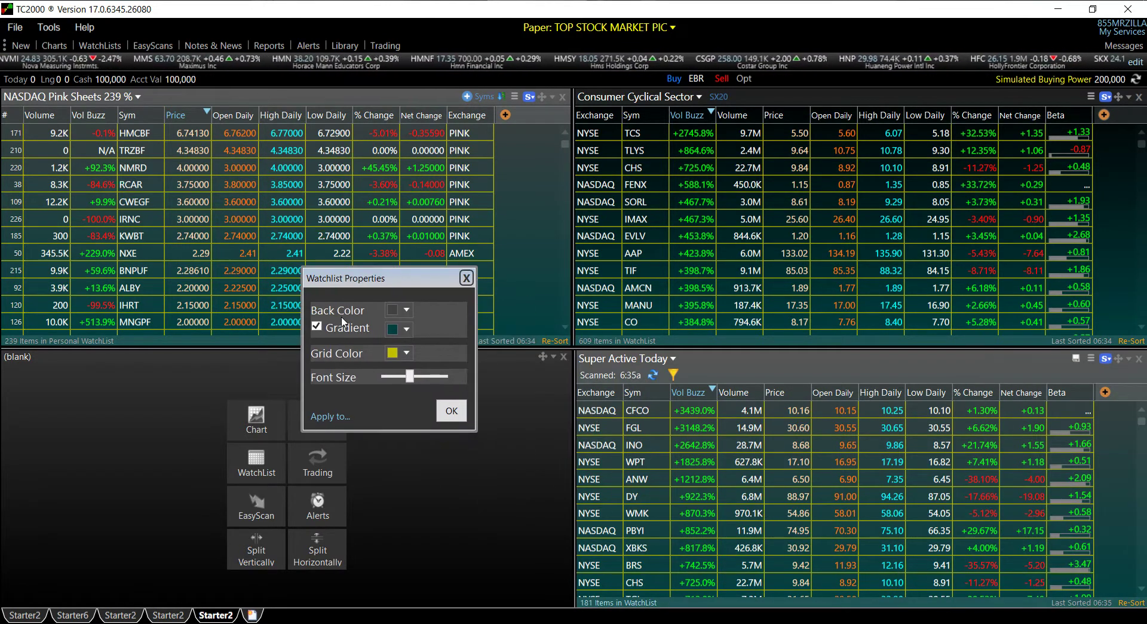
pyautogui.click(406, 310)
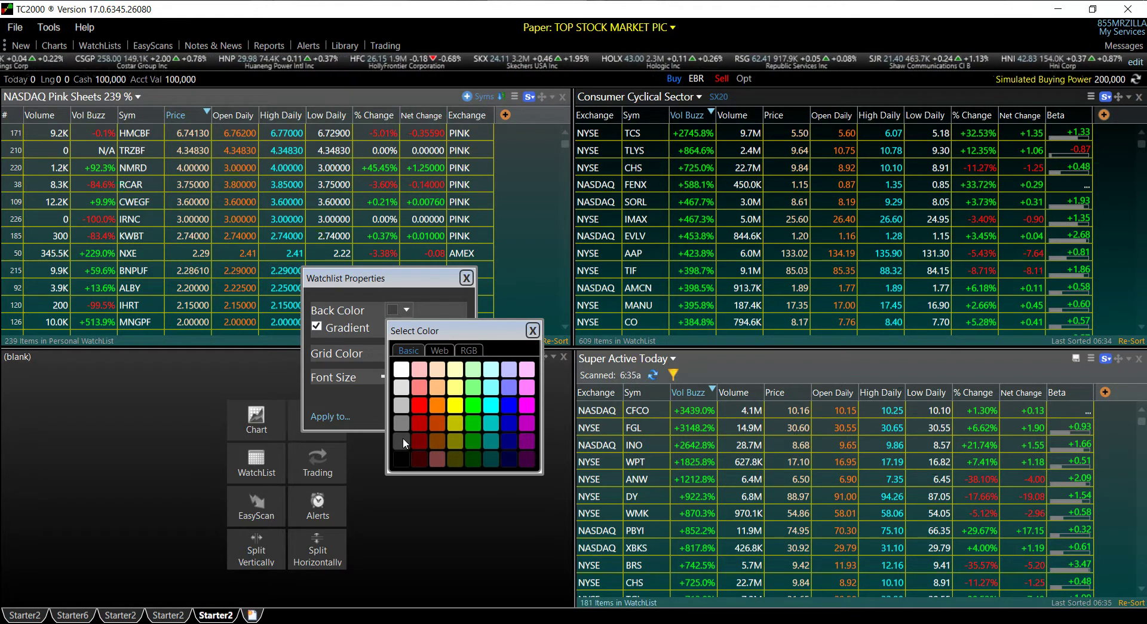
pyautogui.click(399, 457)
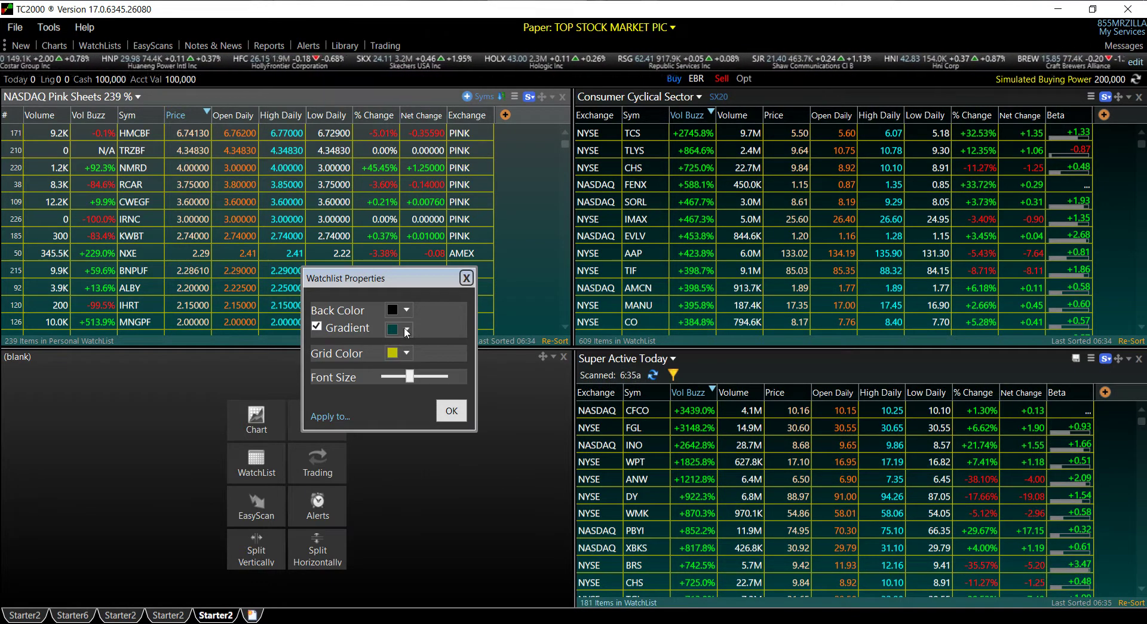
pyautogui.click(406, 329)
pyautogui.click(491, 481)
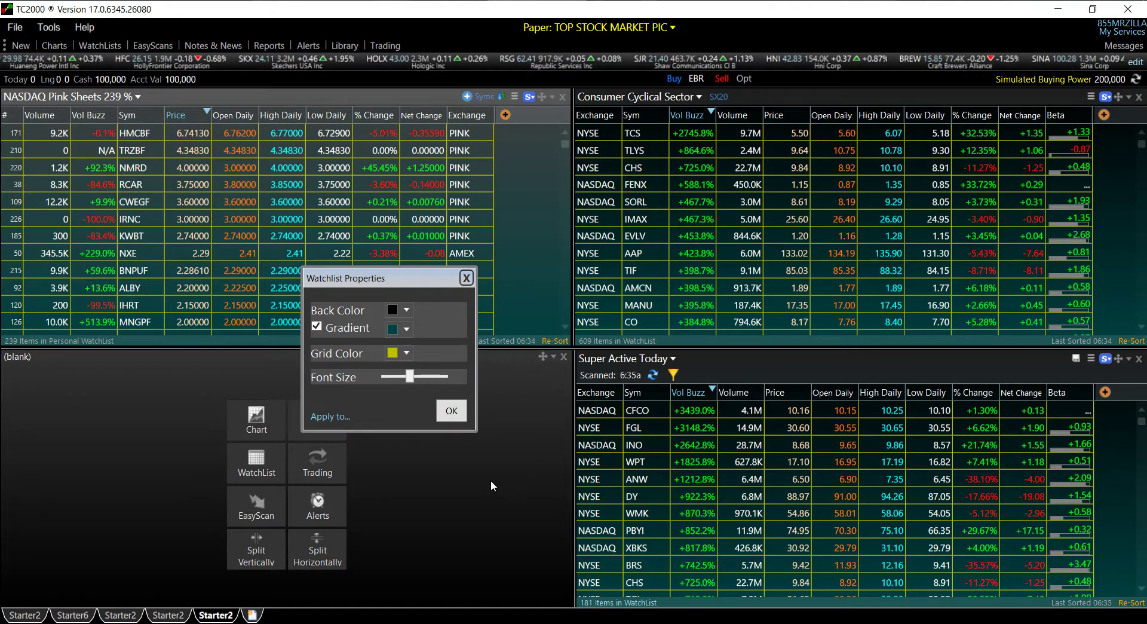
pyautogui.click(451, 411)
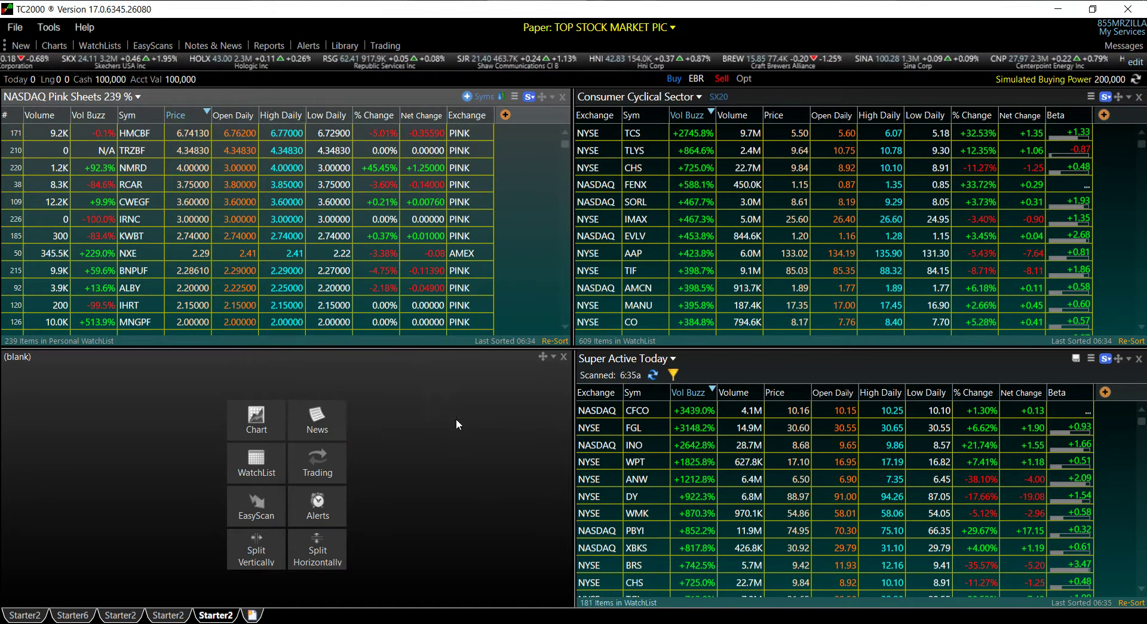
# Reopen the Super Active Today scan's watchlist properties and set the back color to dark gray and the gradient to bright blue
pyautogui.click(1095, 356)
pyautogui.click(1069, 494)
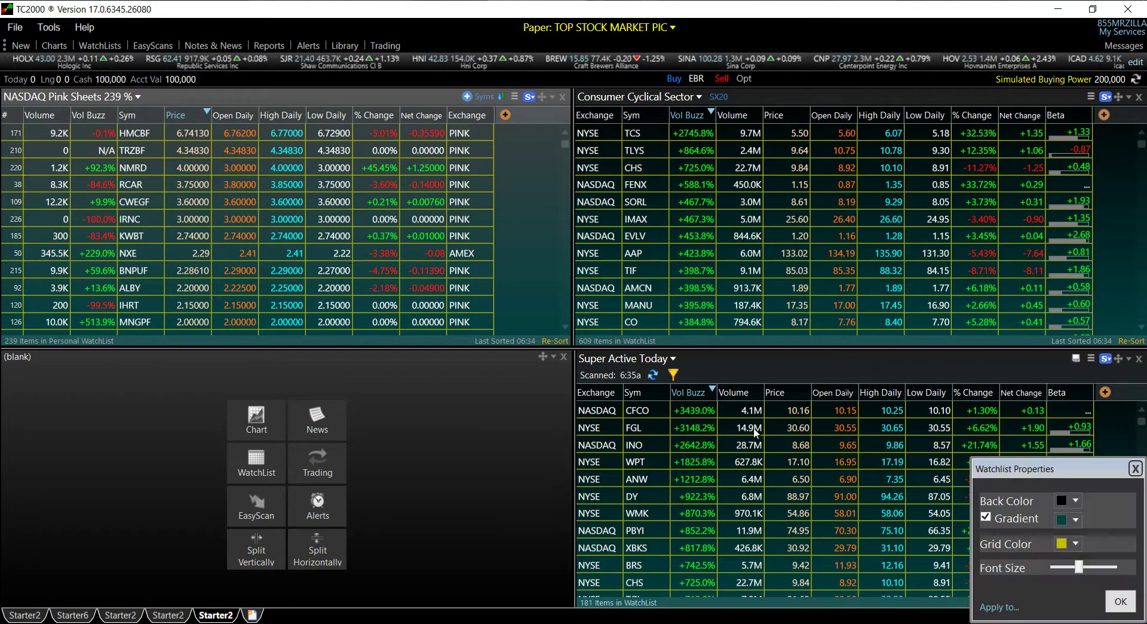
pyautogui.moveTo(1053, 470); pyautogui.dragTo(330, 232)
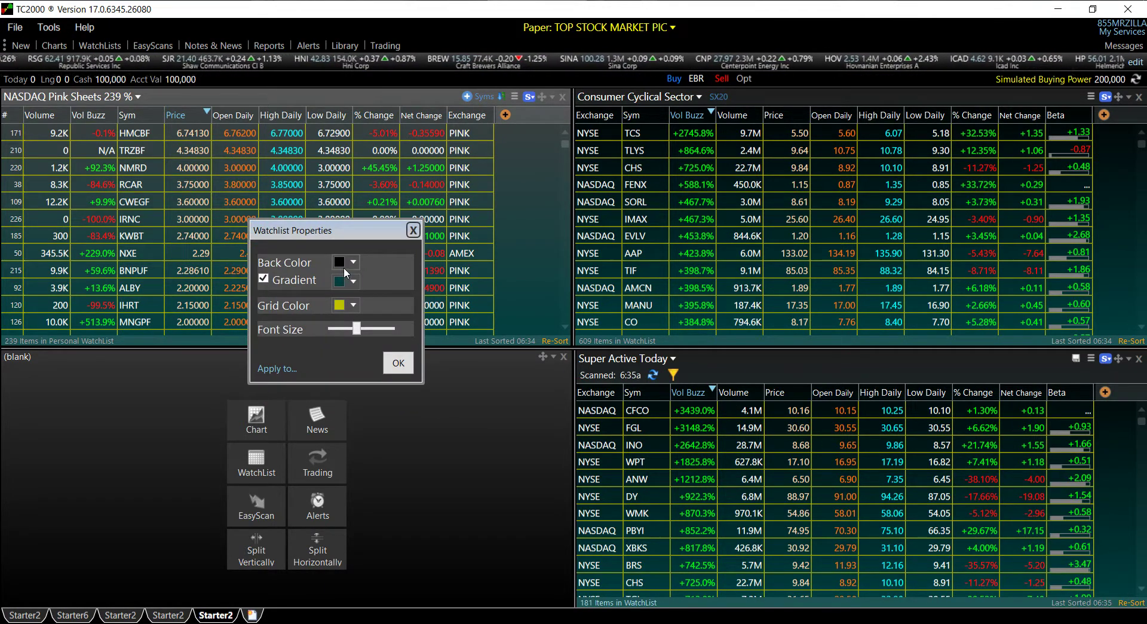
pyautogui.click(353, 263)
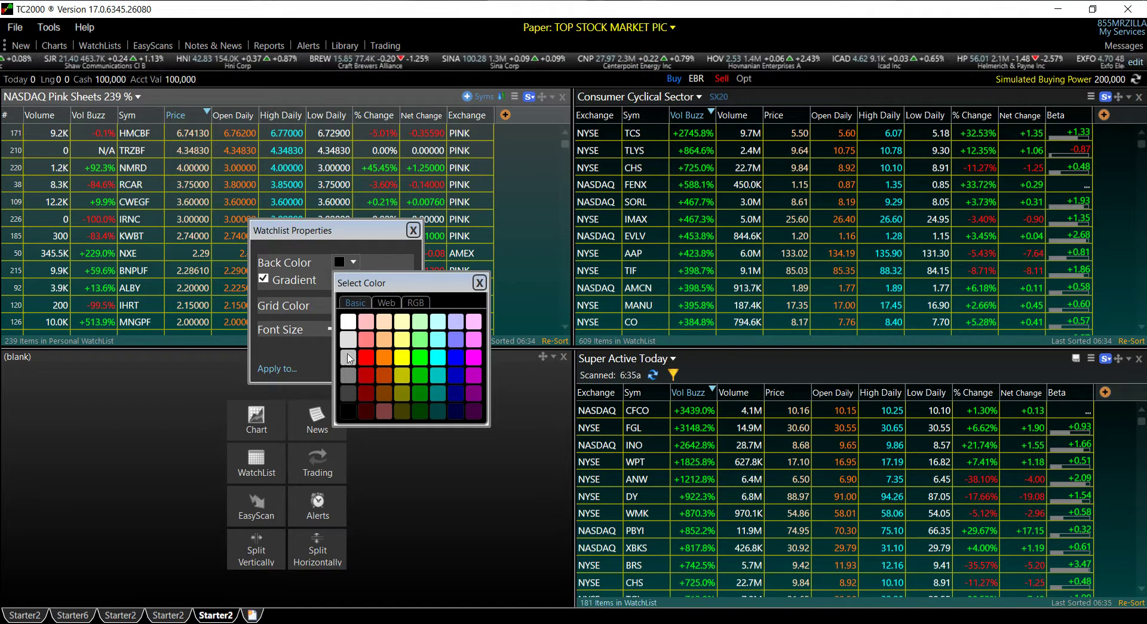
pyautogui.click(346, 389)
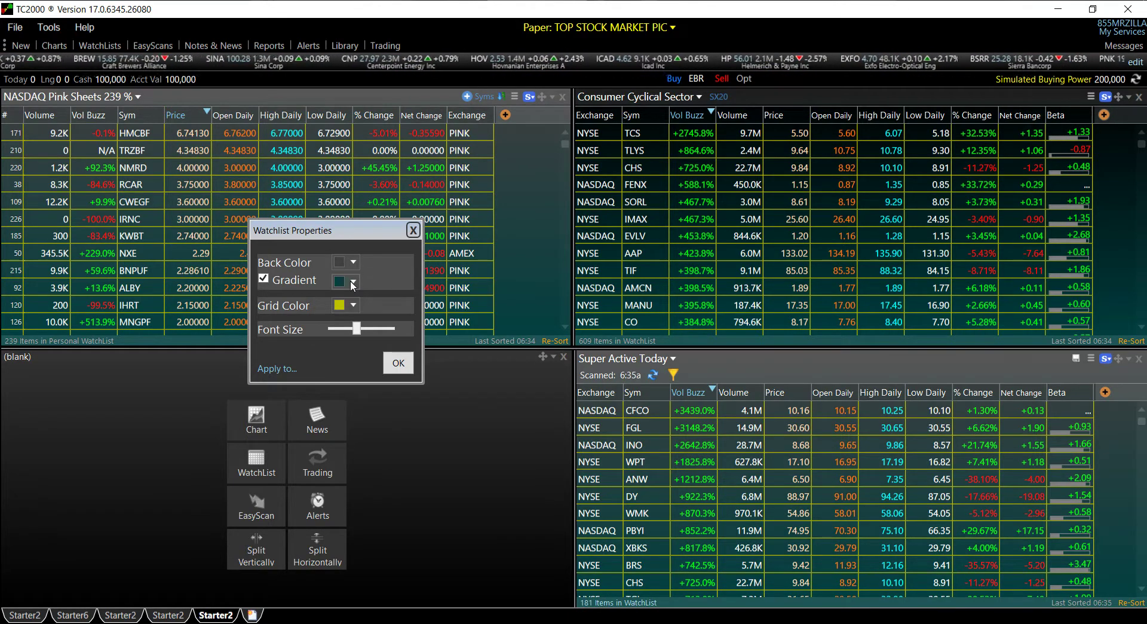
pyautogui.click(352, 281)
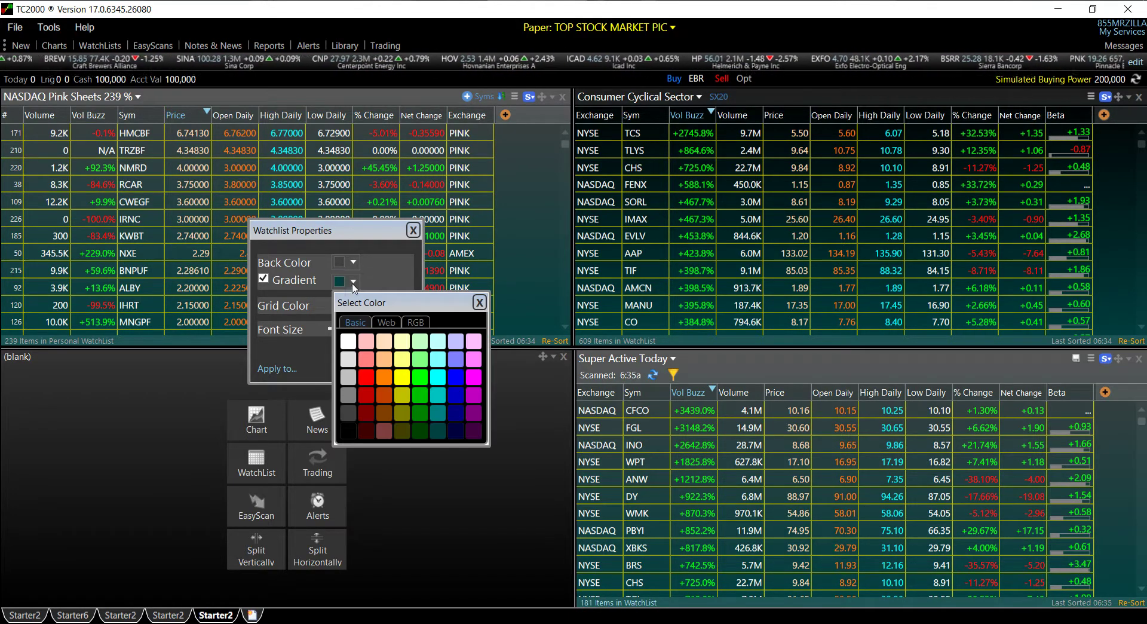
pyautogui.click(457, 376)
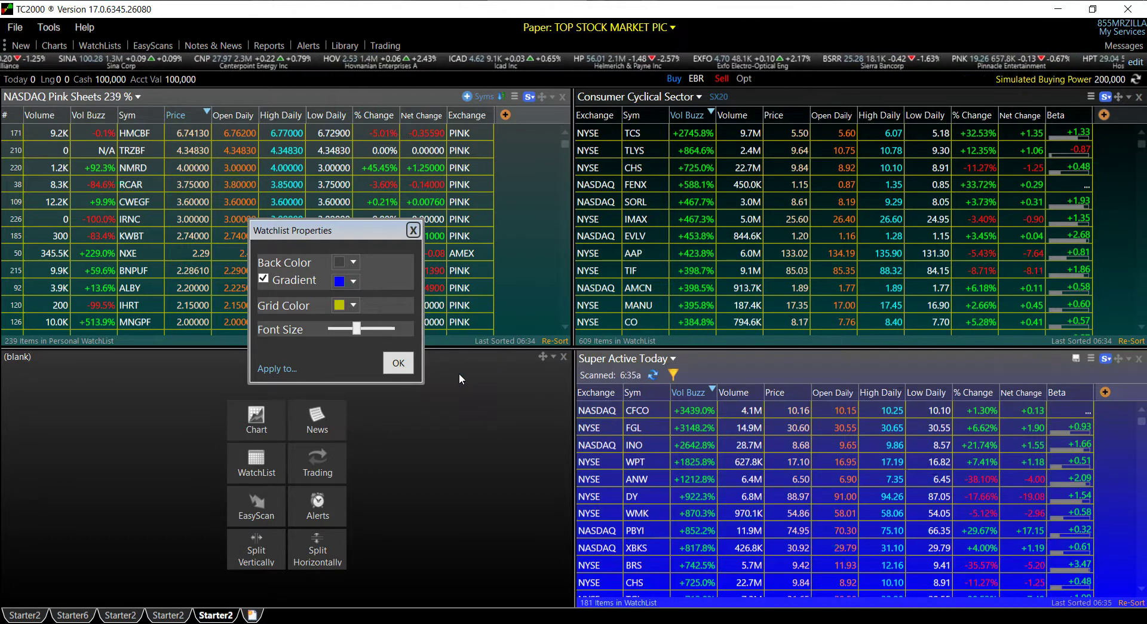
# Try turquoise, magenta and light gray in turn as the Super Active Today scan's gradient color
pyautogui.click(353, 281)
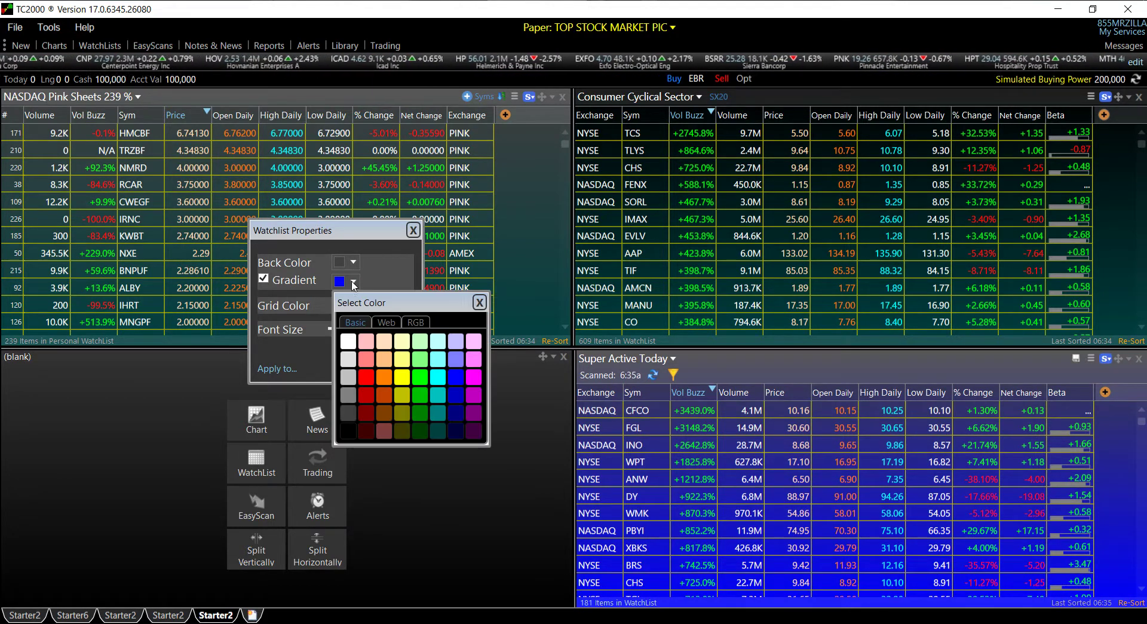
pyautogui.click(438, 395)
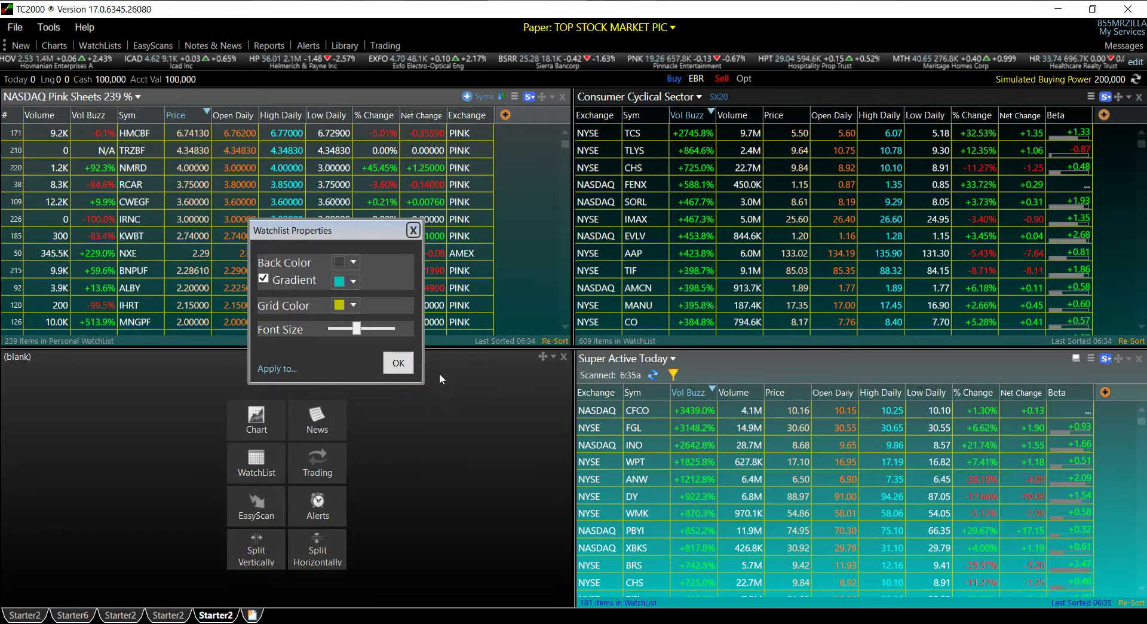
pyautogui.click(353, 281)
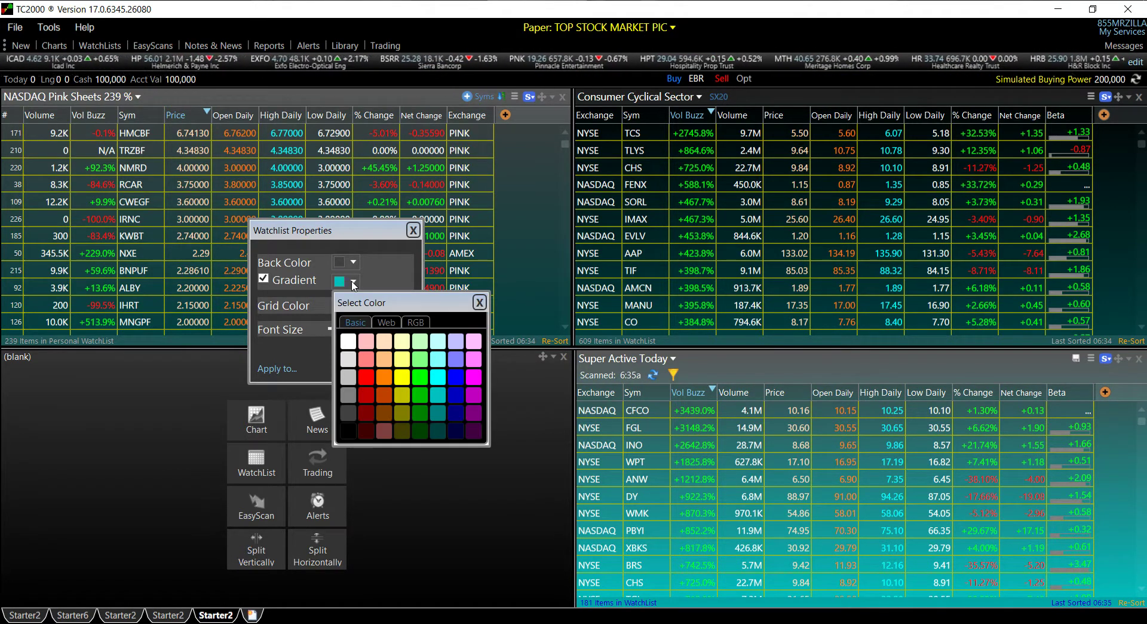
pyautogui.click(473, 395)
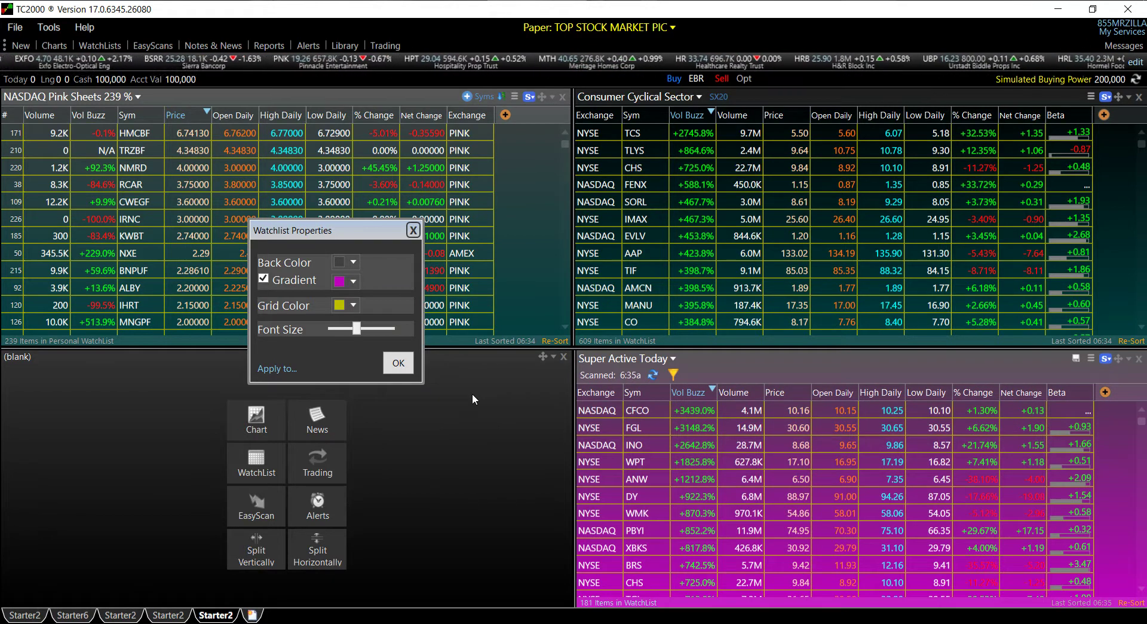
pyautogui.click(353, 281)
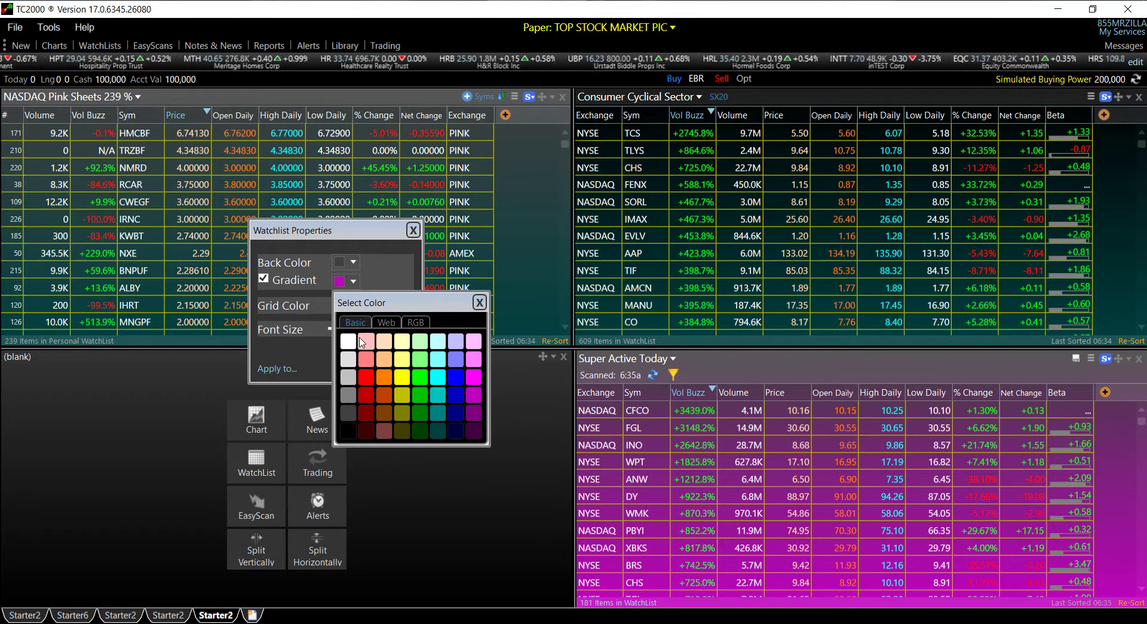
pyautogui.click(349, 379)
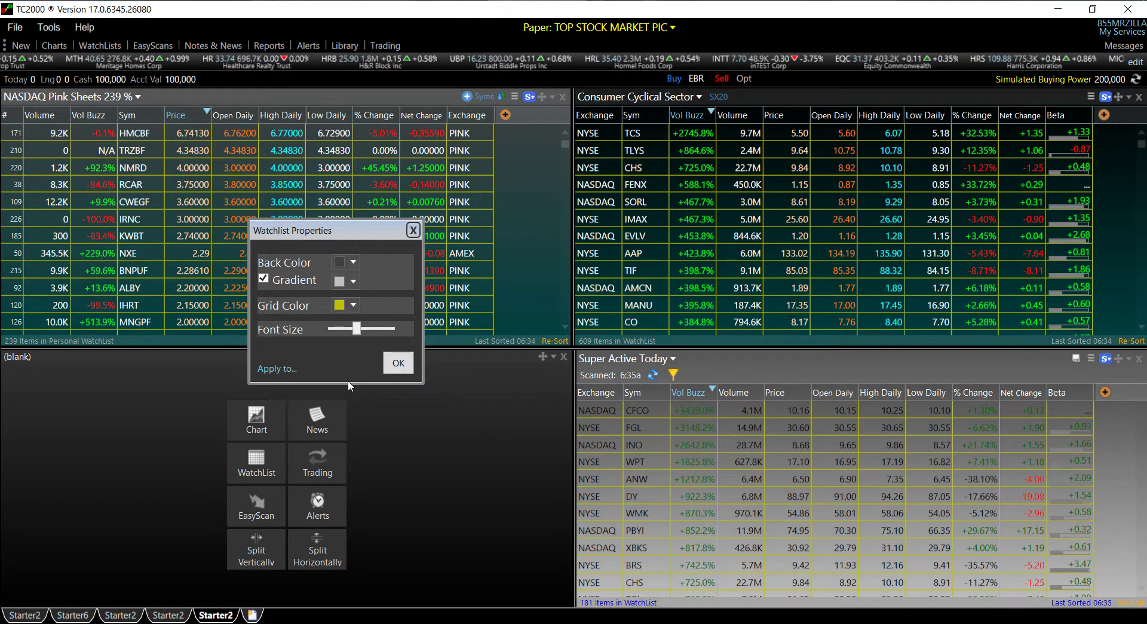
# Try a dark green gradient with a medium gray back color on the Super Active Today scan
pyautogui.click(353, 281)
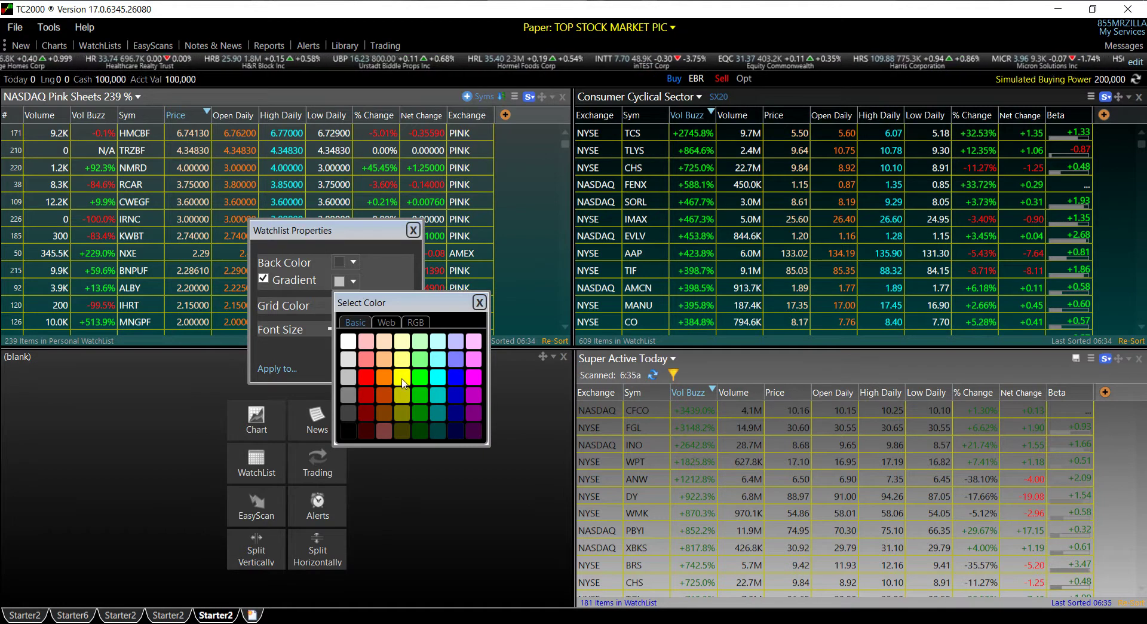
pyautogui.click(421, 427)
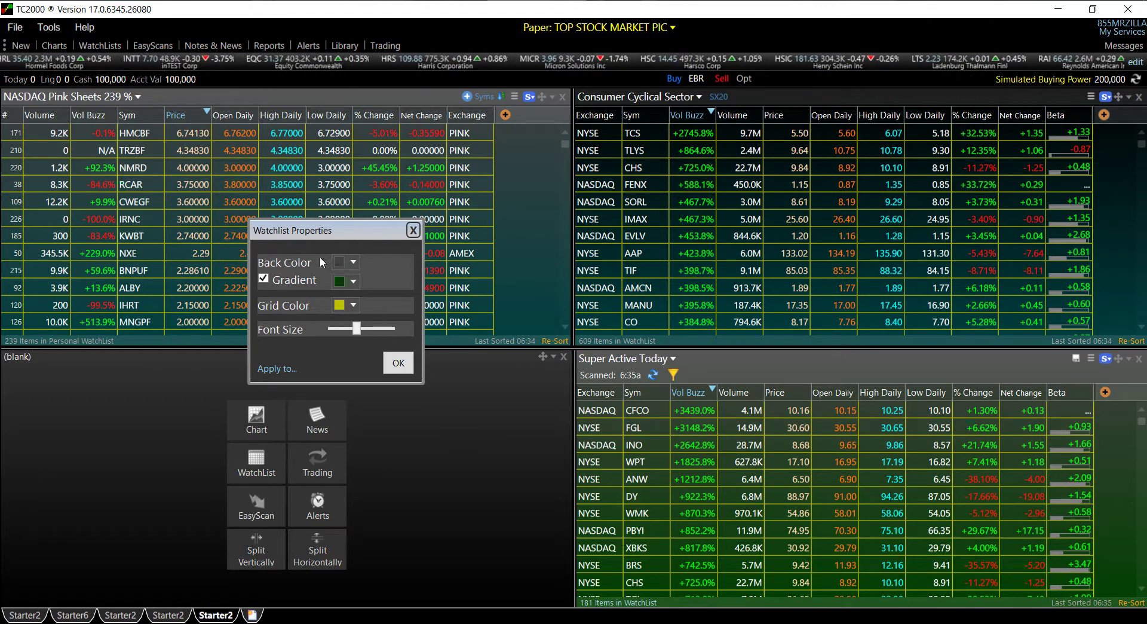
pyautogui.click(350, 264)
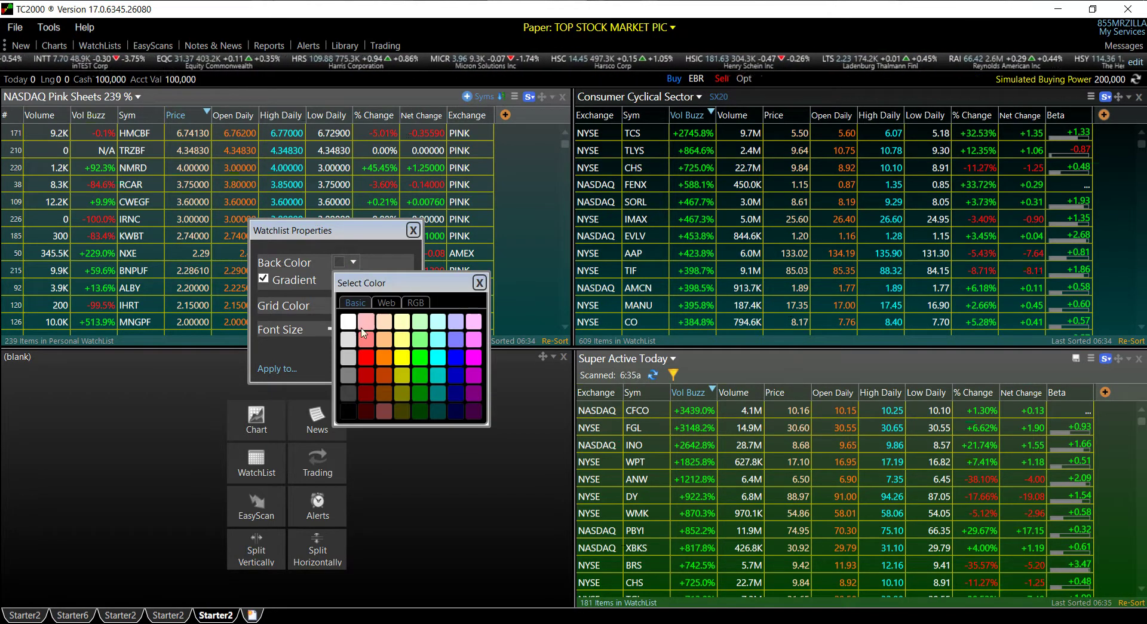
pyautogui.click(346, 376)
# Set the Super Active Today scan's gradient to dark teal and its back color to dark gray, and accept the properties
pyautogui.click(354, 281)
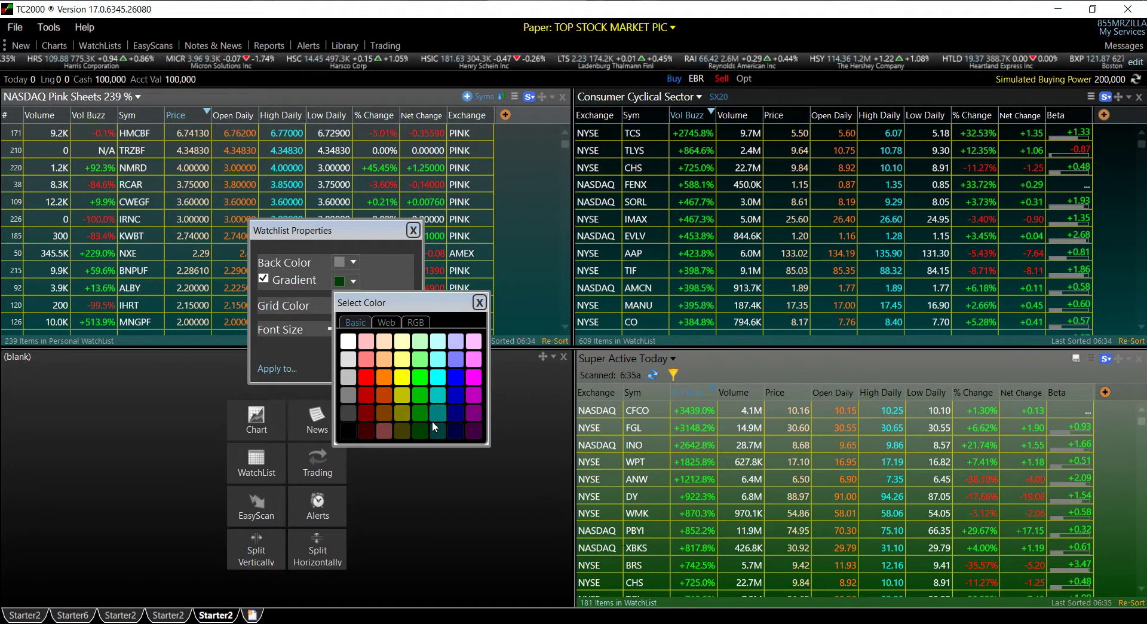
pyautogui.click(437, 430)
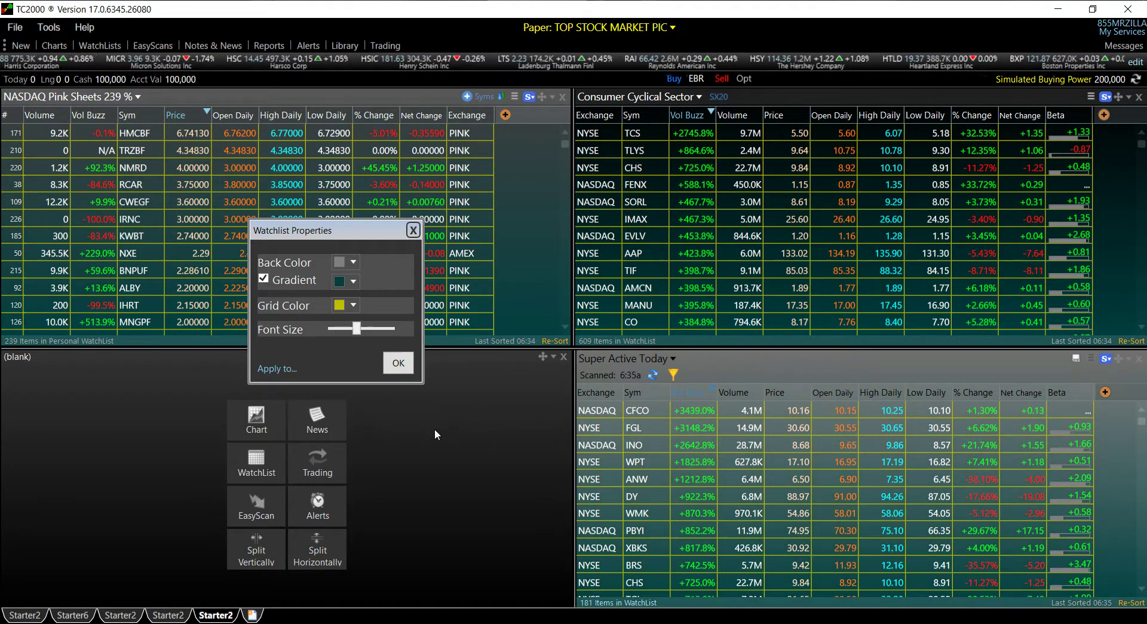
pyautogui.click(353, 264)
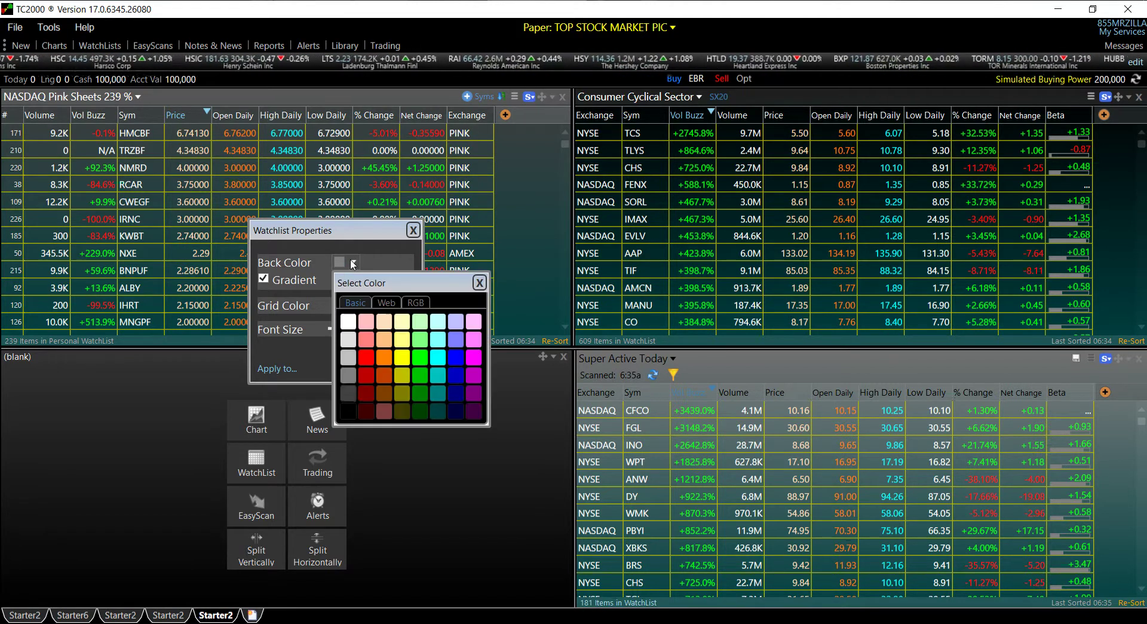
pyautogui.click(347, 392)
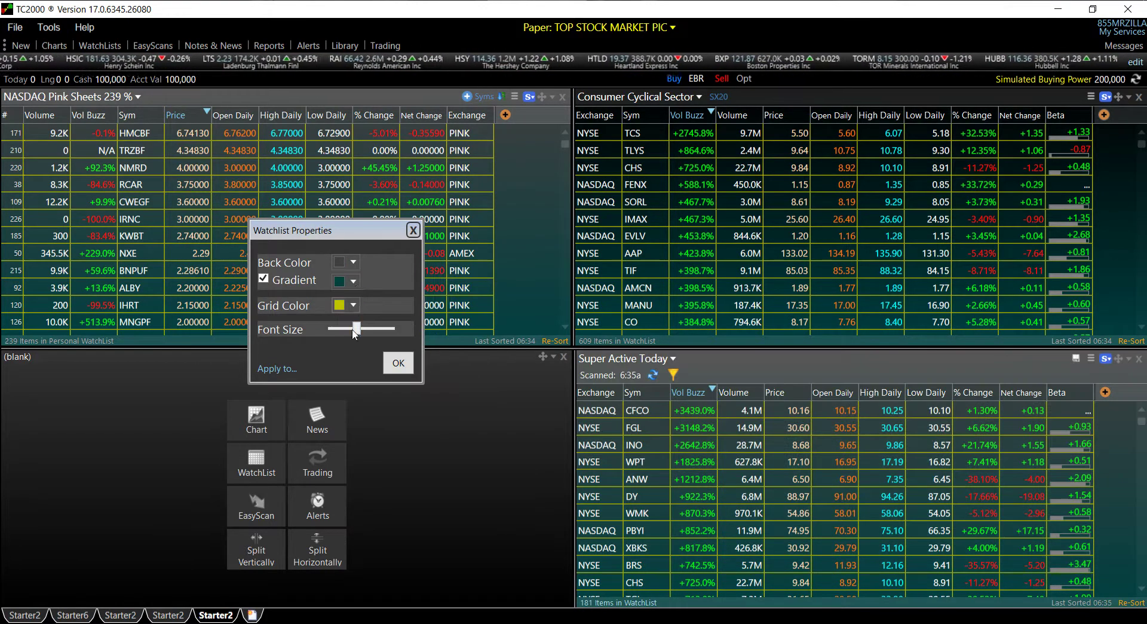
pyautogui.click(353, 280)
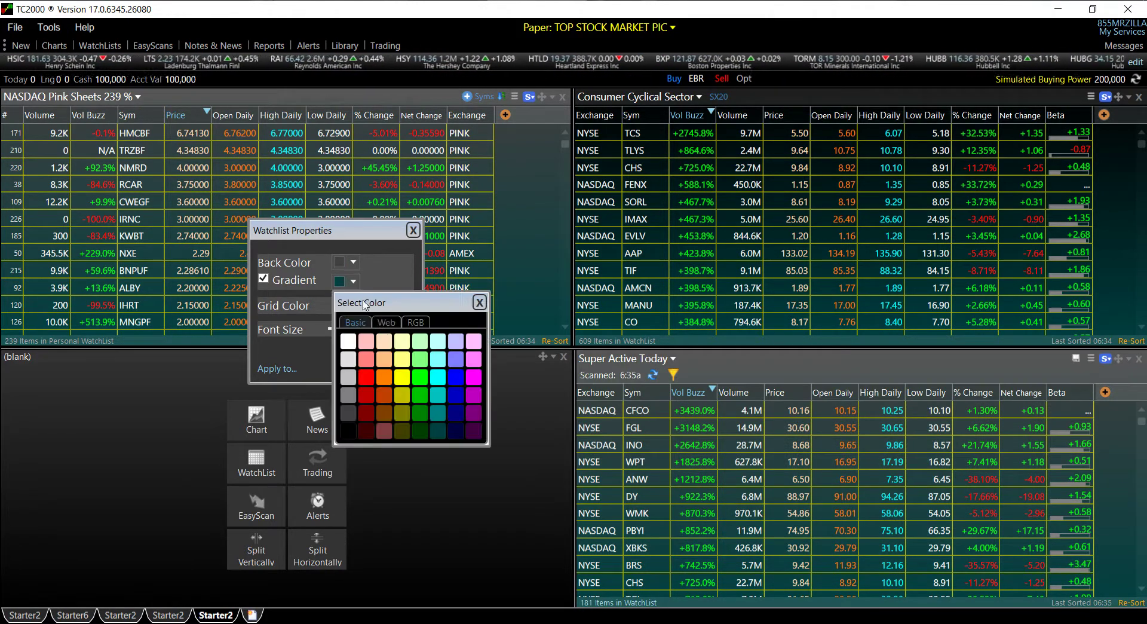
pyautogui.click(440, 432)
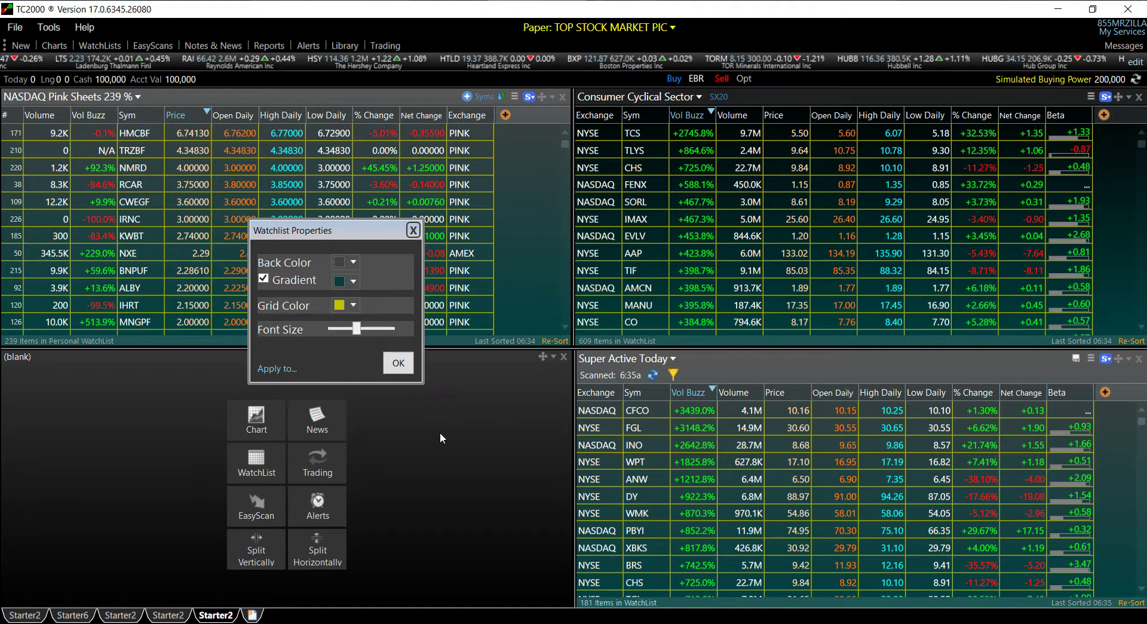
pyautogui.click(398, 365)
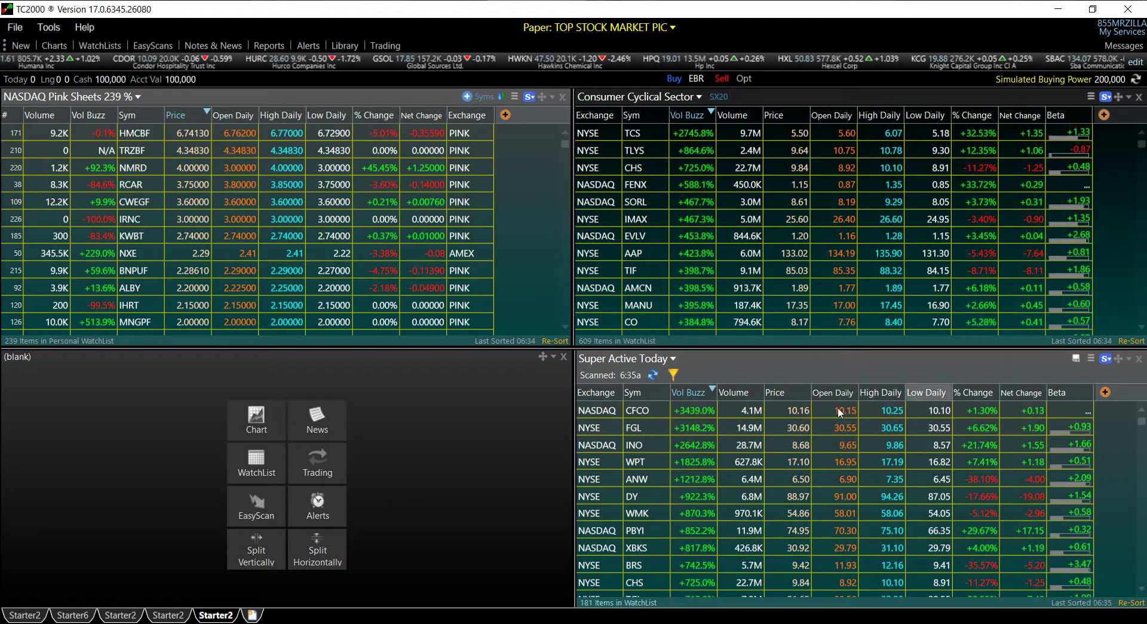
# Apply the Super Active Today scan's watchlist properties to all watchlists in the system and confirm the overwrite
pyautogui.click(1092, 357)
pyautogui.click(1056, 491)
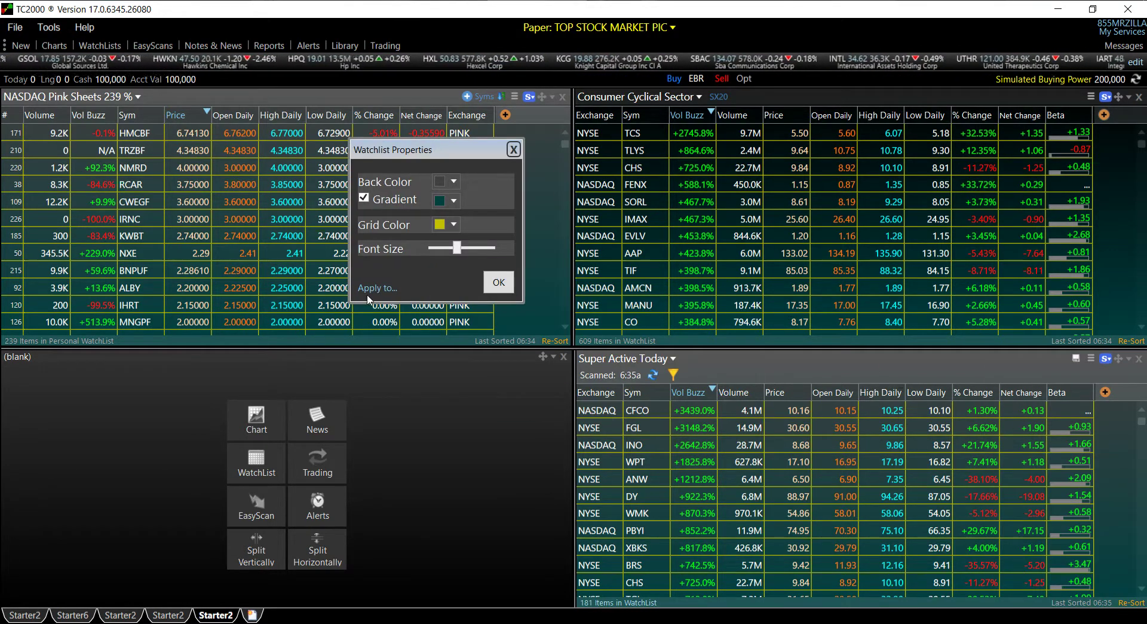
pyautogui.click(371, 291)
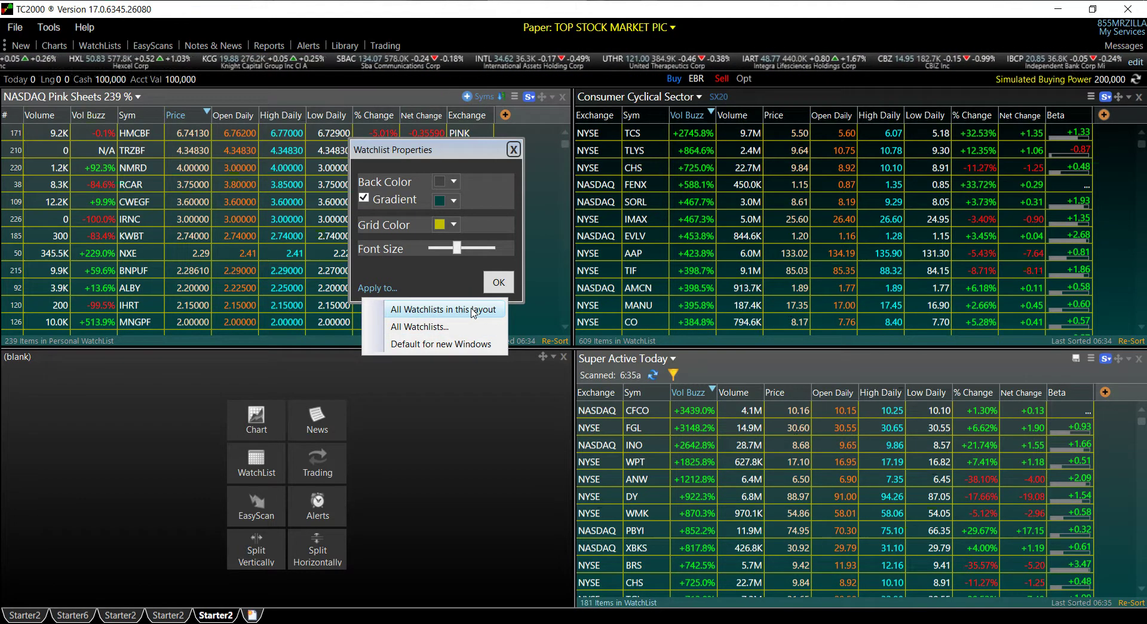
pyautogui.click(434, 328)
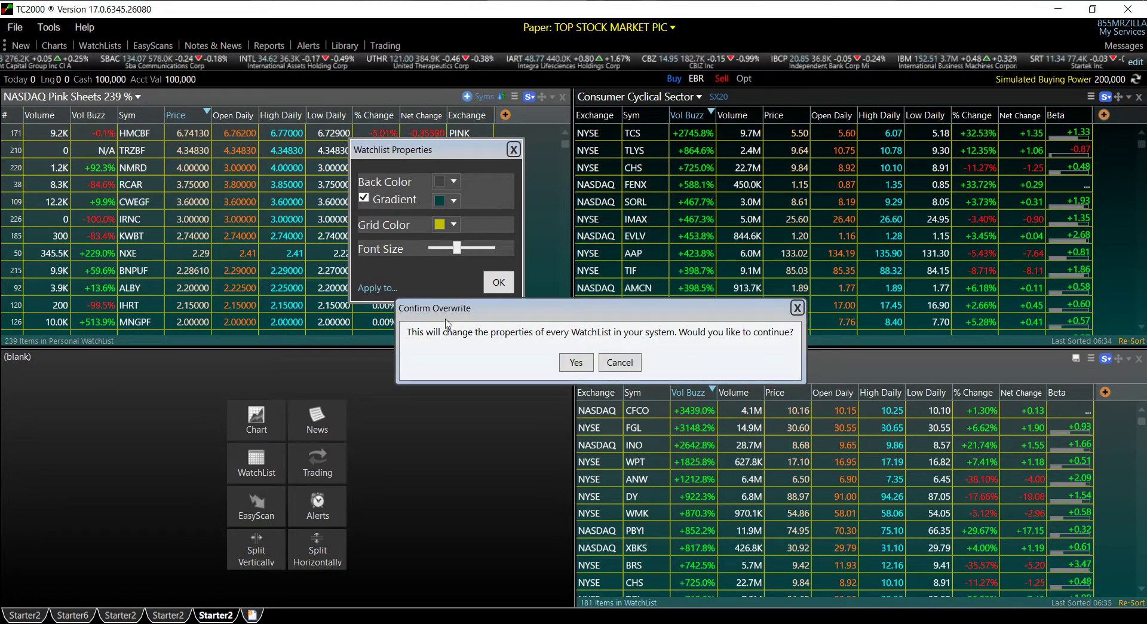
pyautogui.click(575, 363)
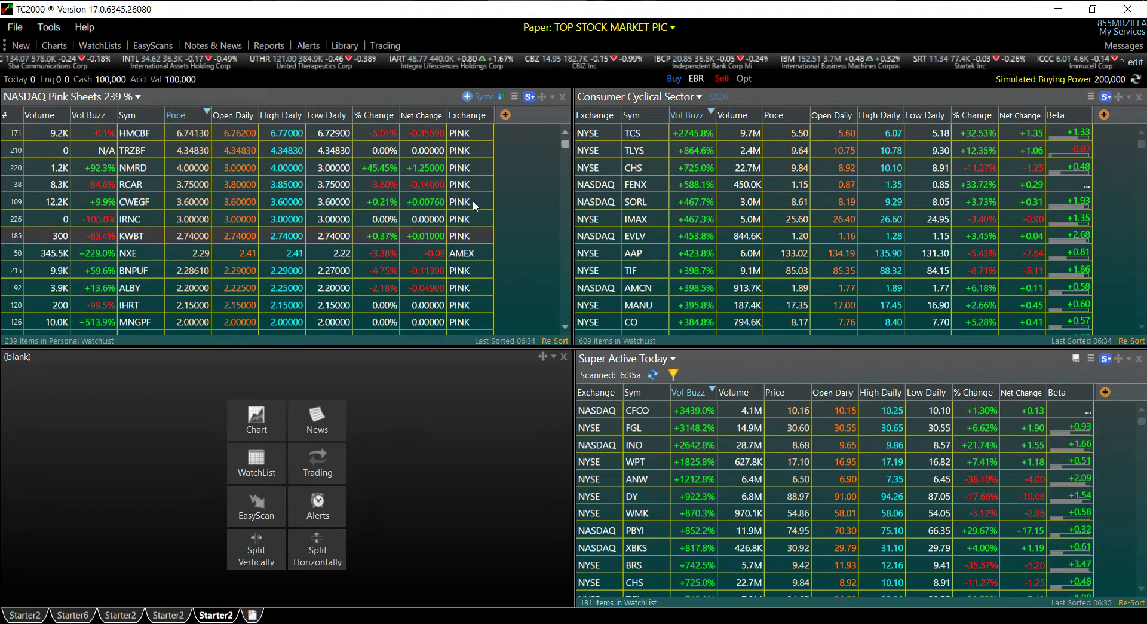
# Check the applied colors in the layout with the Volume 4000.00 watchlist, and close one of the Starter2 layouts
pyautogui.click(175, 617)
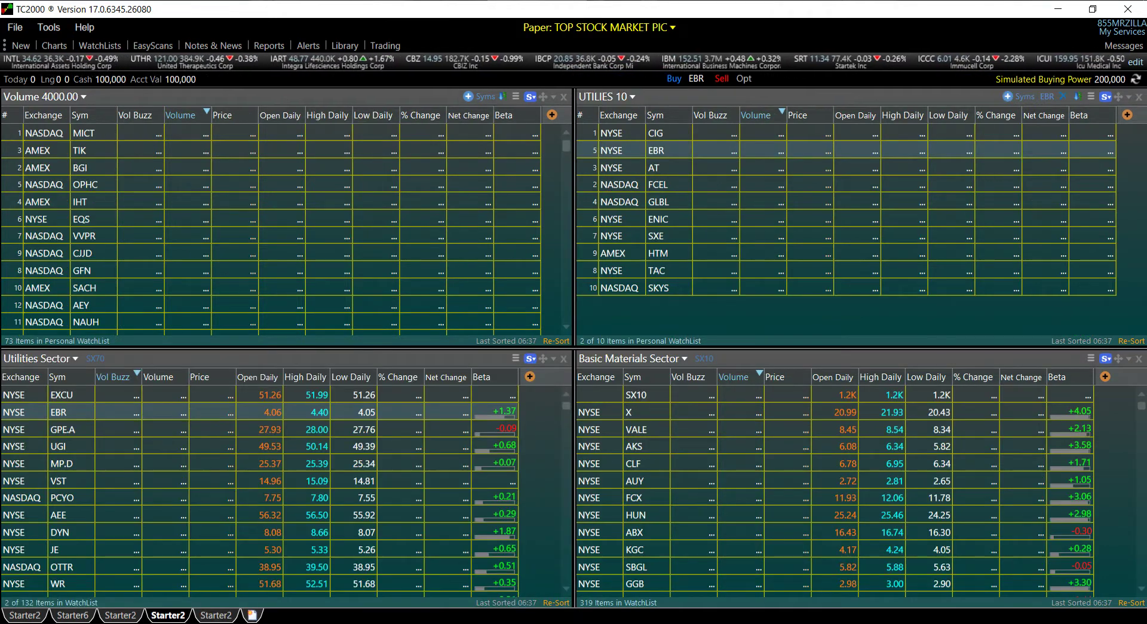
pyautogui.click(27, 616)
pyautogui.click(184, 617)
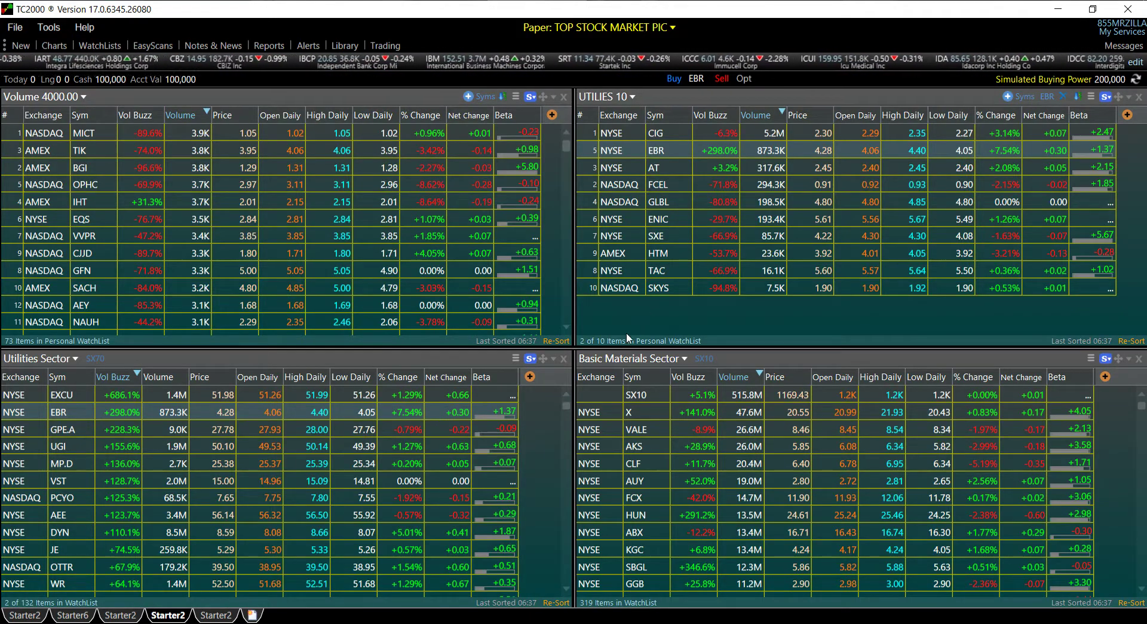
pyautogui.rightClick(162, 616)
pyautogui.click(203, 609)
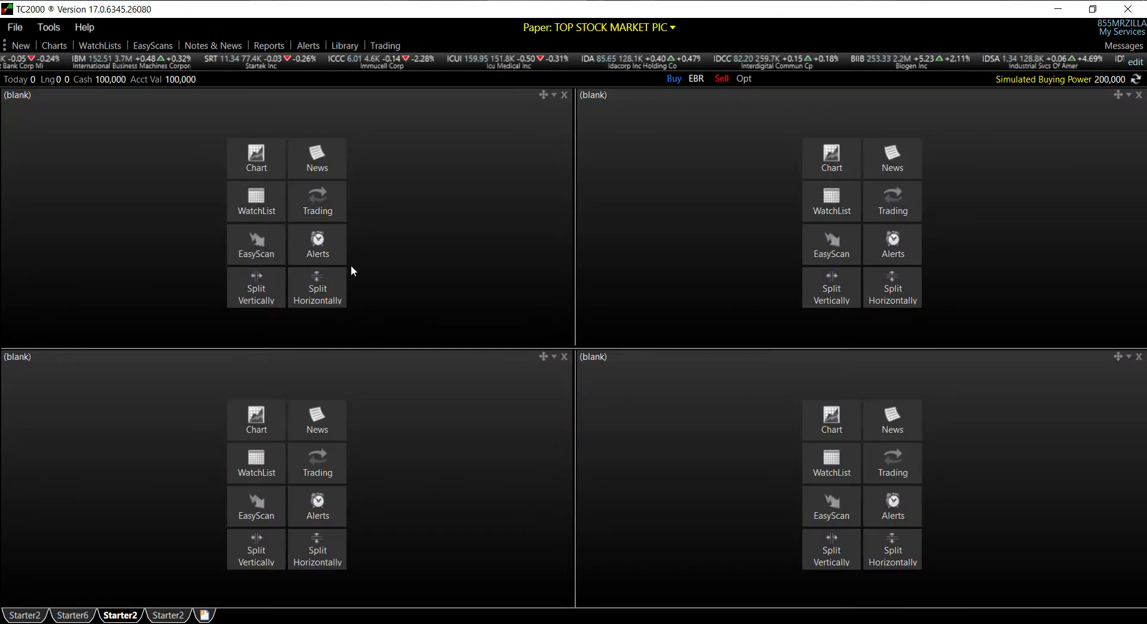
# Load the personal watchlist FINANCIAL 47 into the upper-left blank pane and sort it by Price in descending order
pyautogui.click(253, 203)
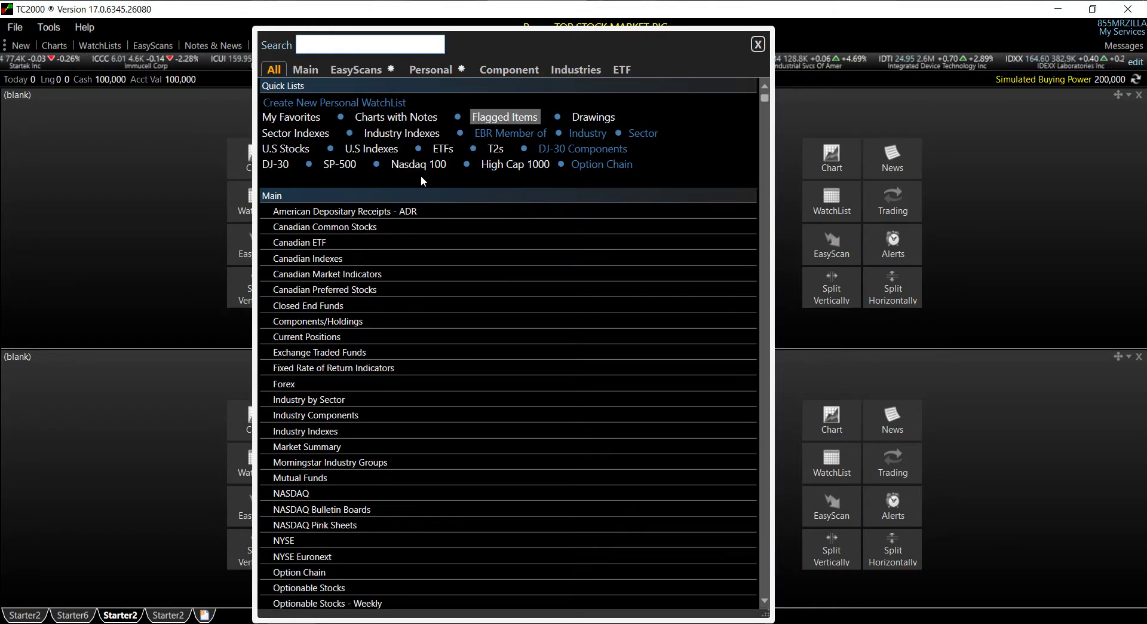
pyautogui.click(448, 71)
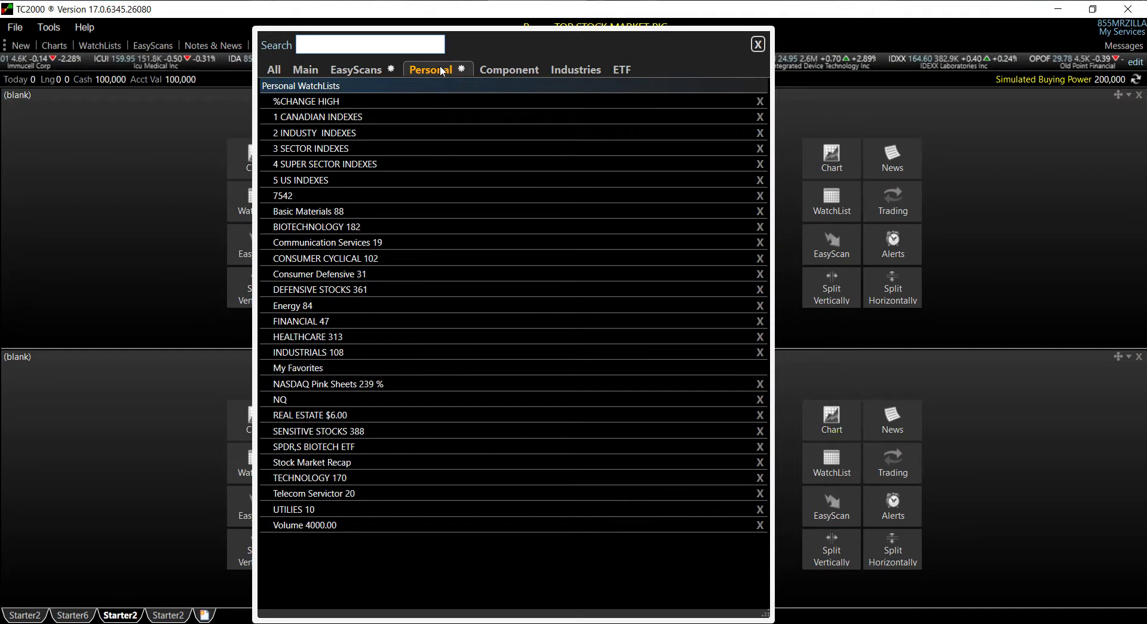
pyautogui.click(341, 327)
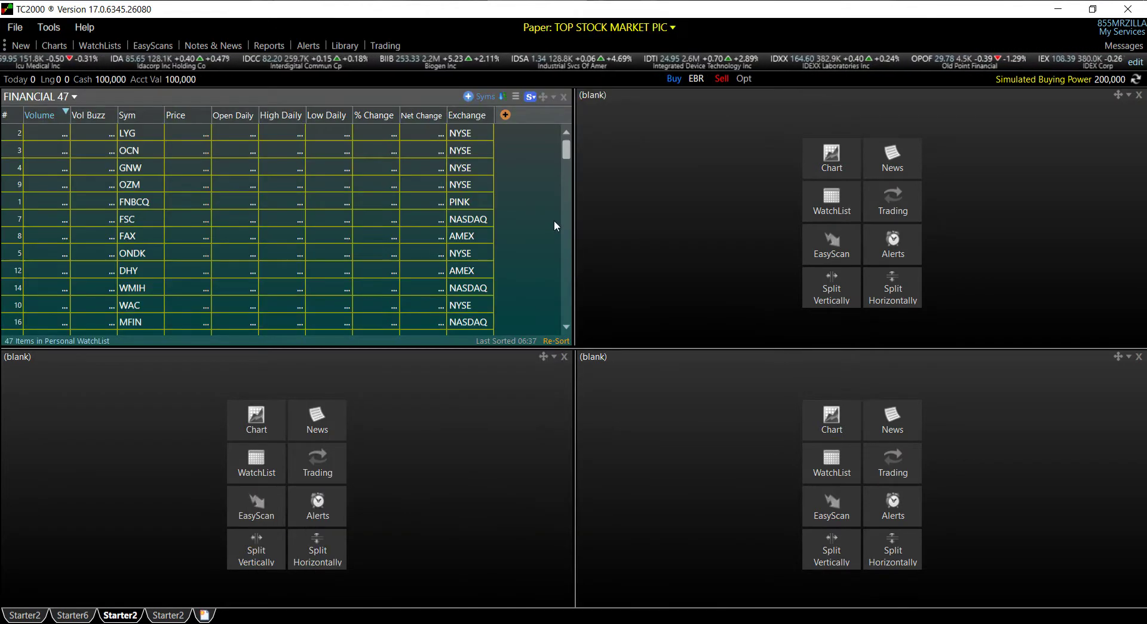
pyautogui.click(95, 115)
pyautogui.click(141, 116)
pyautogui.click(192, 115)
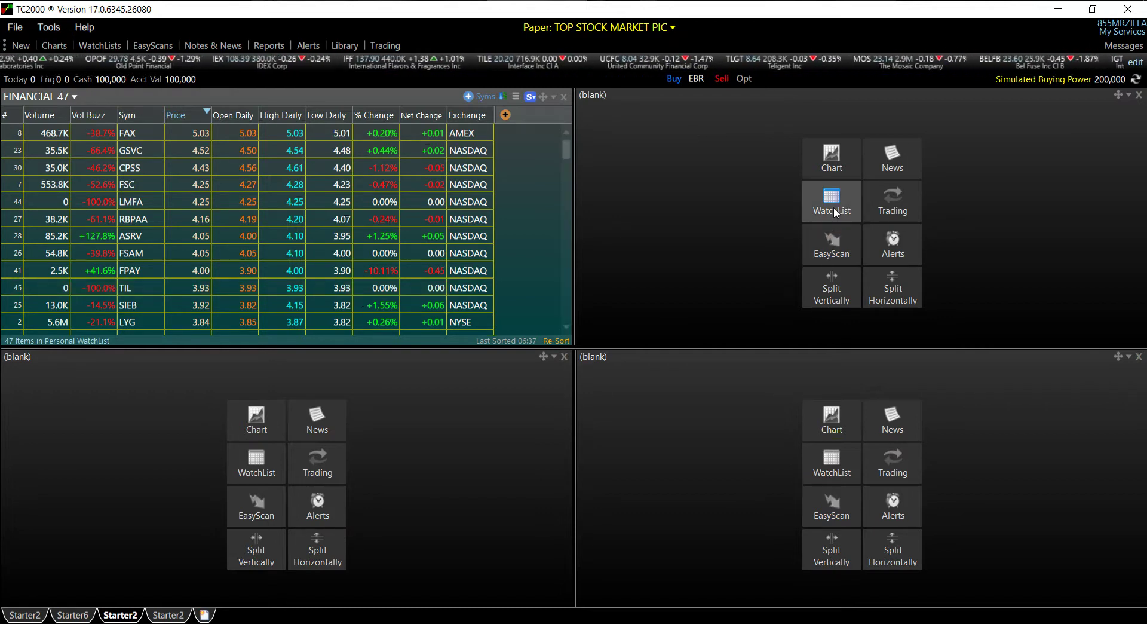
# Open the pre-built Super Active Today EasyScan in the upper-right blank pane
pyautogui.click(831, 242)
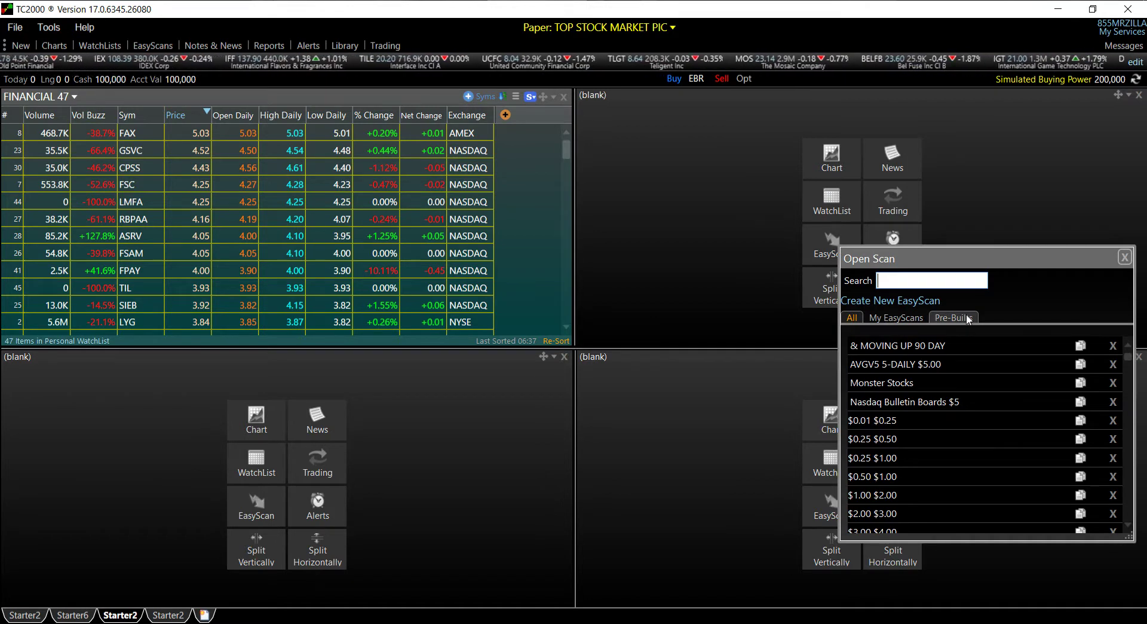
pyautogui.click(944, 315)
pyautogui.click(924, 497)
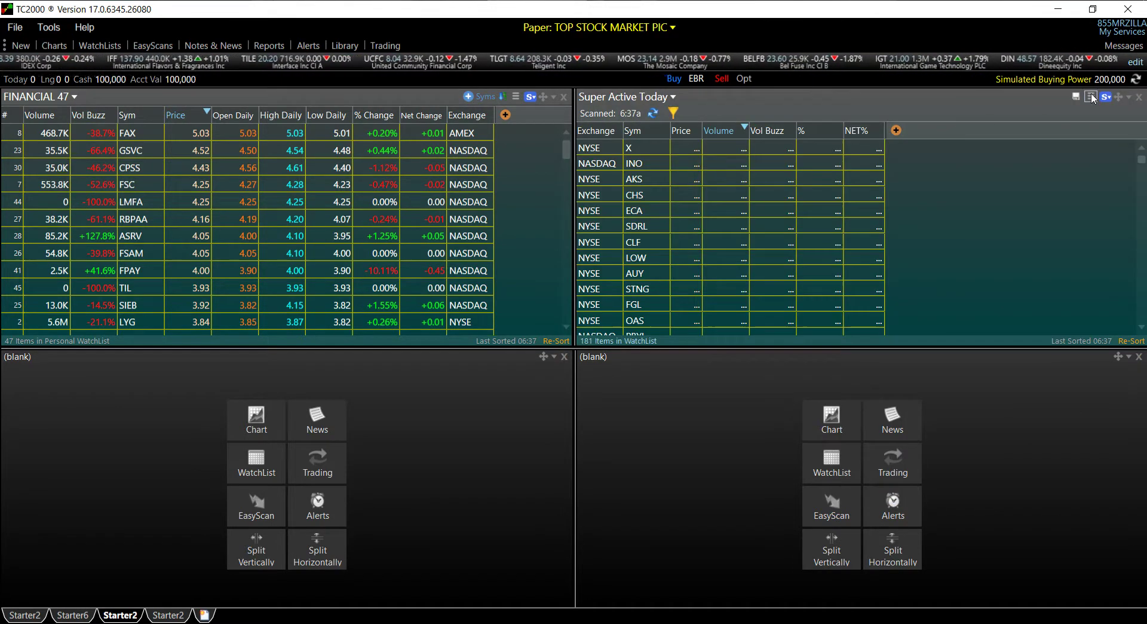
# Try the Main top column set on the Super Active Today scan
pyautogui.click(1079, 97)
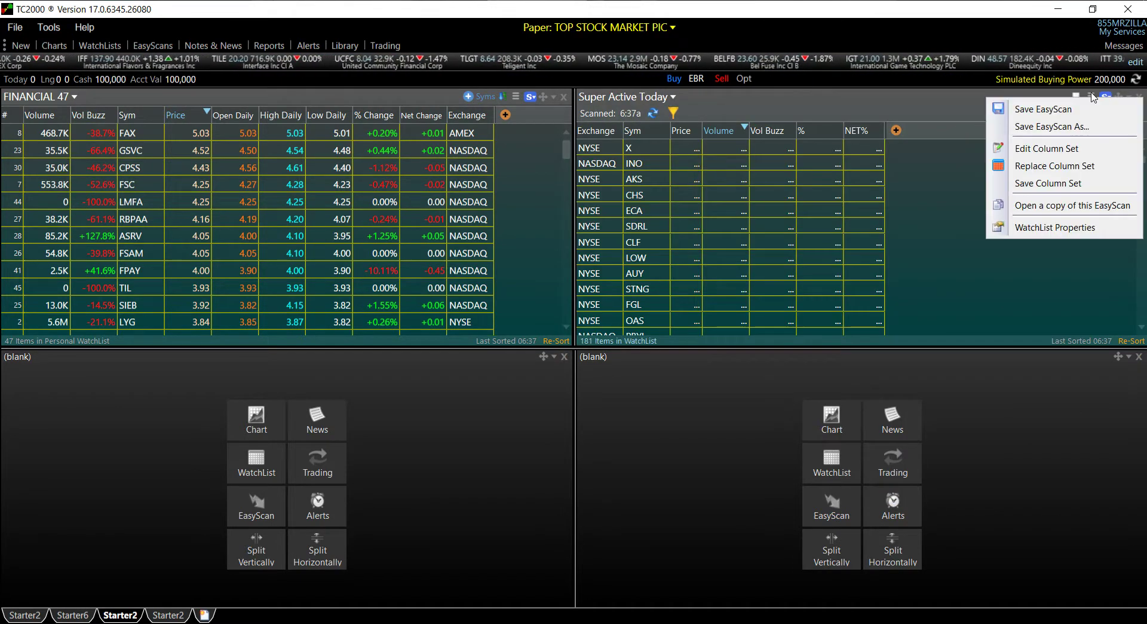
pyautogui.click(1055, 167)
pyautogui.scroll(-4, 999, 321)
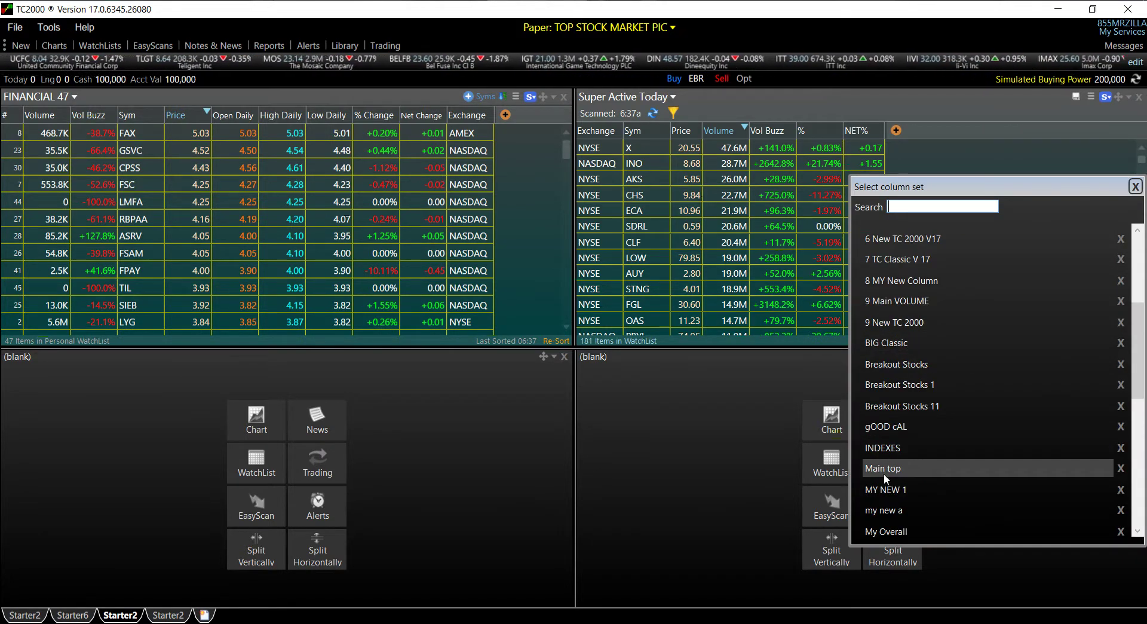
pyautogui.click(893, 470)
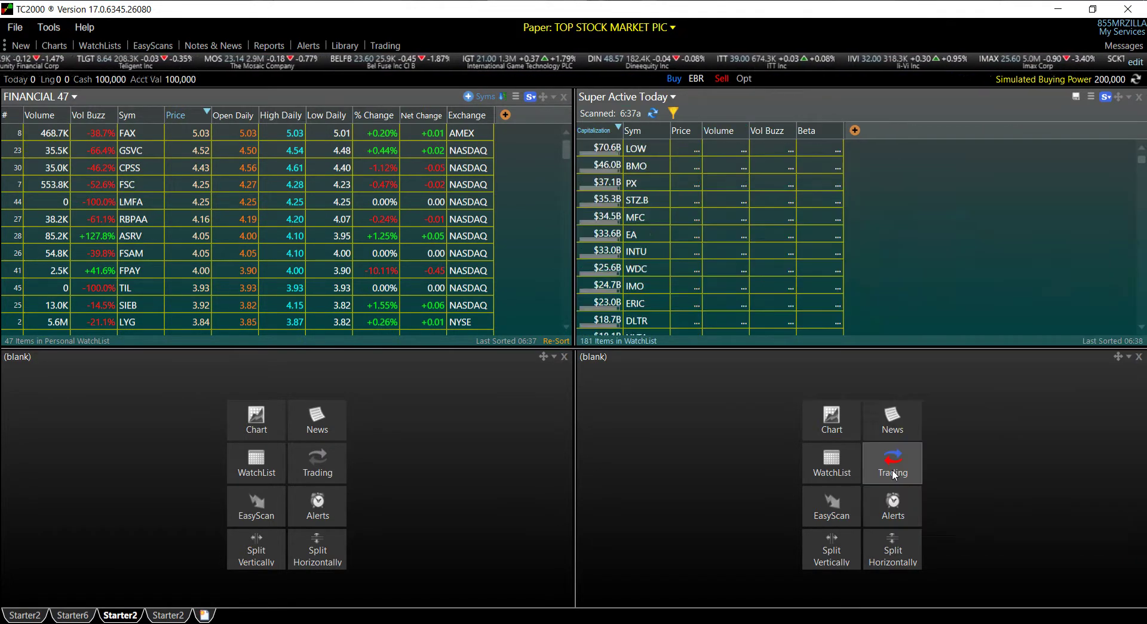
# Replace the Super Active Today scan's column set with one containing Sym, Price, Volume, Vol Buzz, %, NET%, Beta and Next Earnings
pyautogui.click(1092, 98)
pyautogui.click(1054, 170)
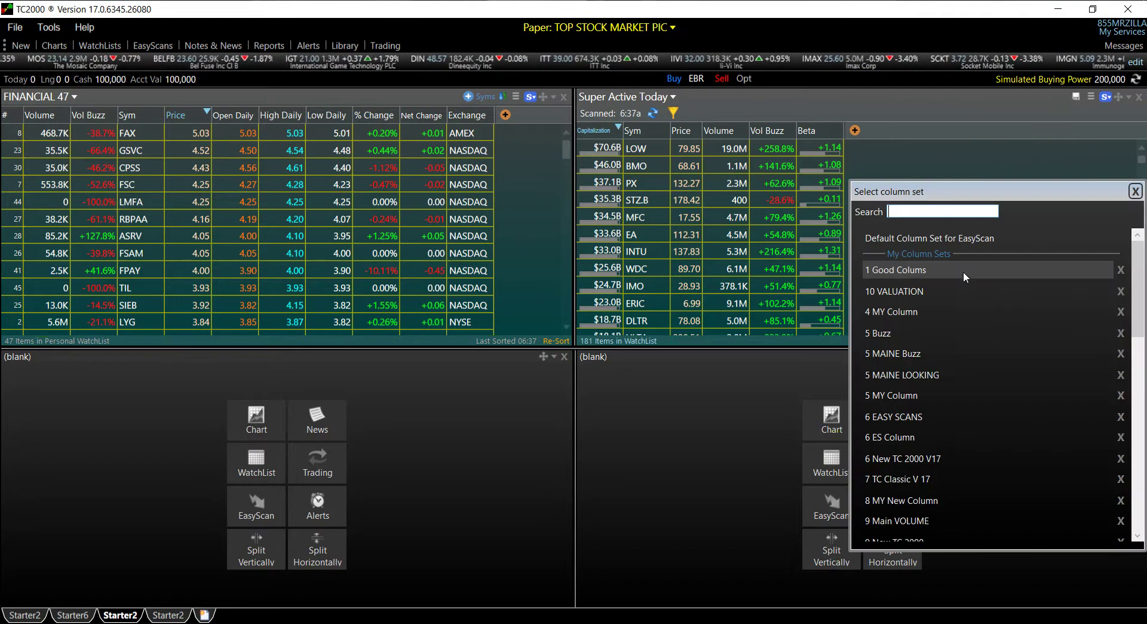
pyautogui.scroll(-2, 959, 323)
pyautogui.click(926, 366)
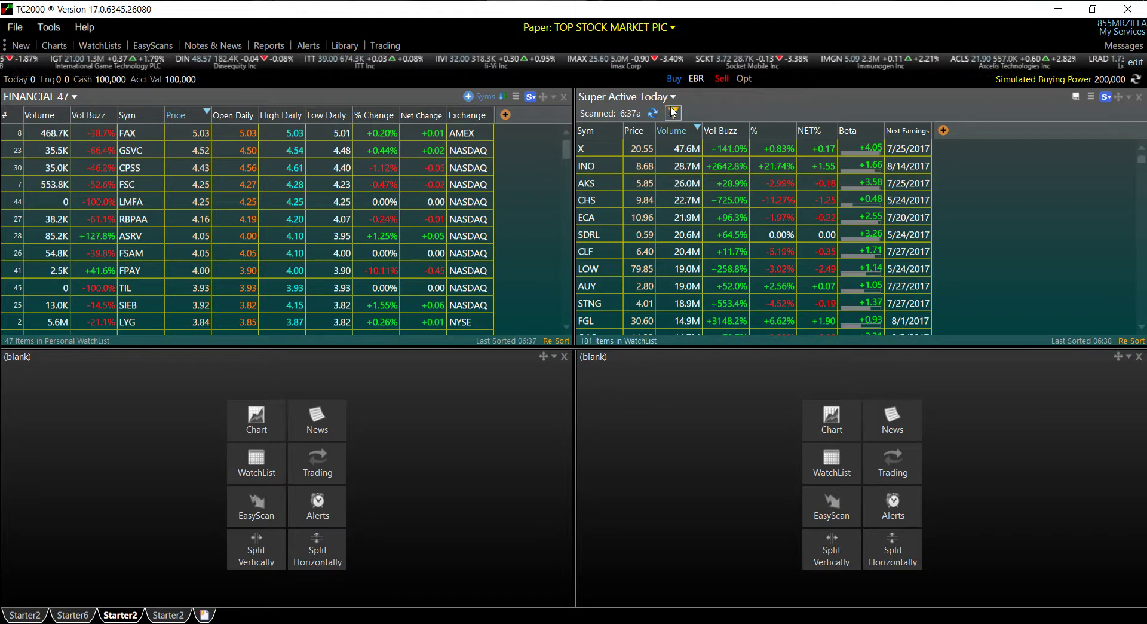
# In the Super Active Today scan's watchlist properties, set the back color to light gray and the gradient to black
pyautogui.click(1094, 100)
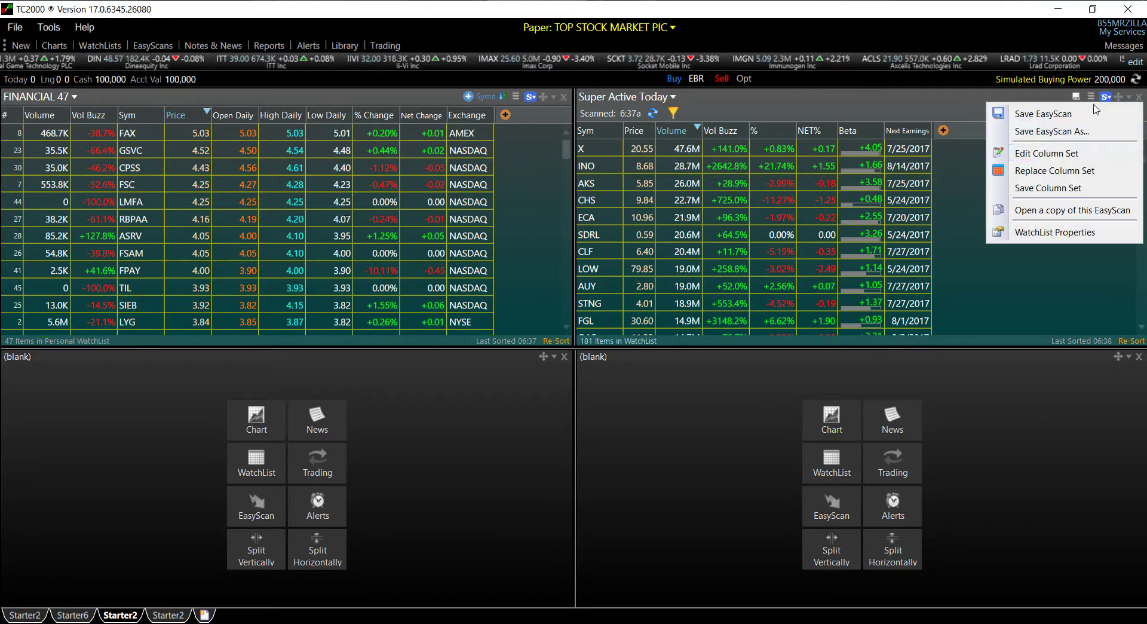
pyautogui.click(1061, 233)
pyautogui.moveTo(965, 237); pyautogui.dragTo(556, 123)
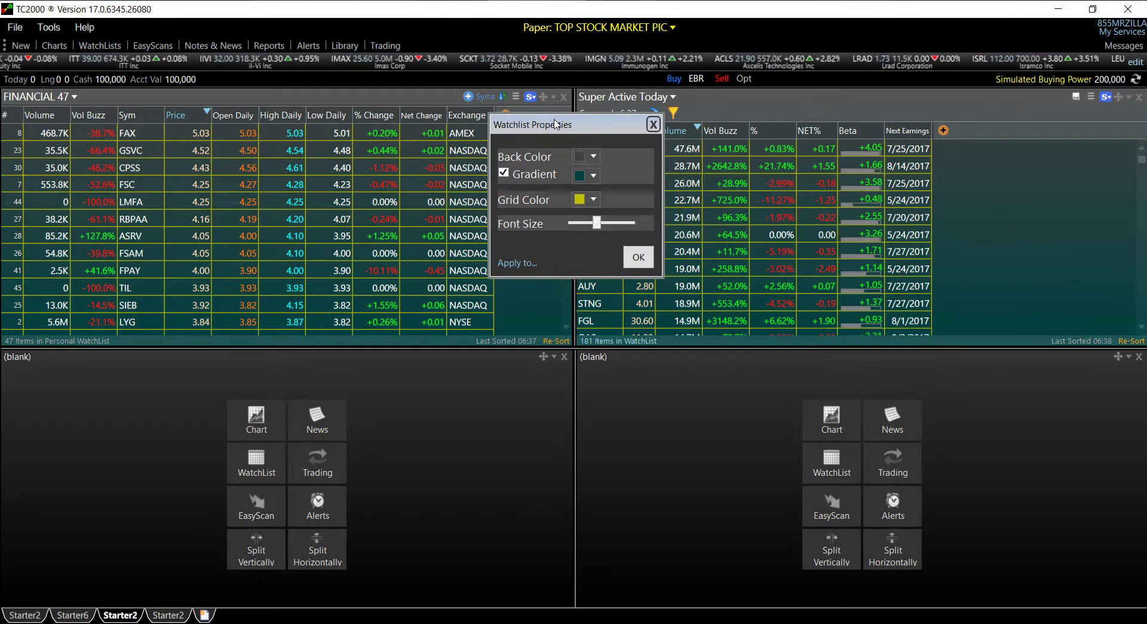
pyautogui.click(594, 156)
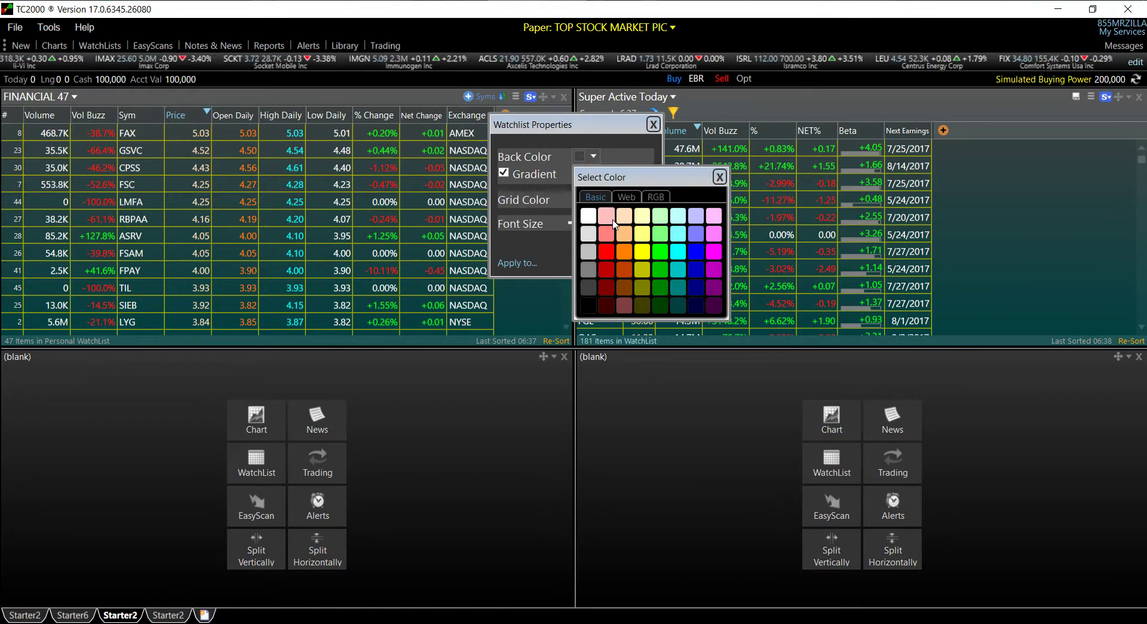
pyautogui.click(588, 251)
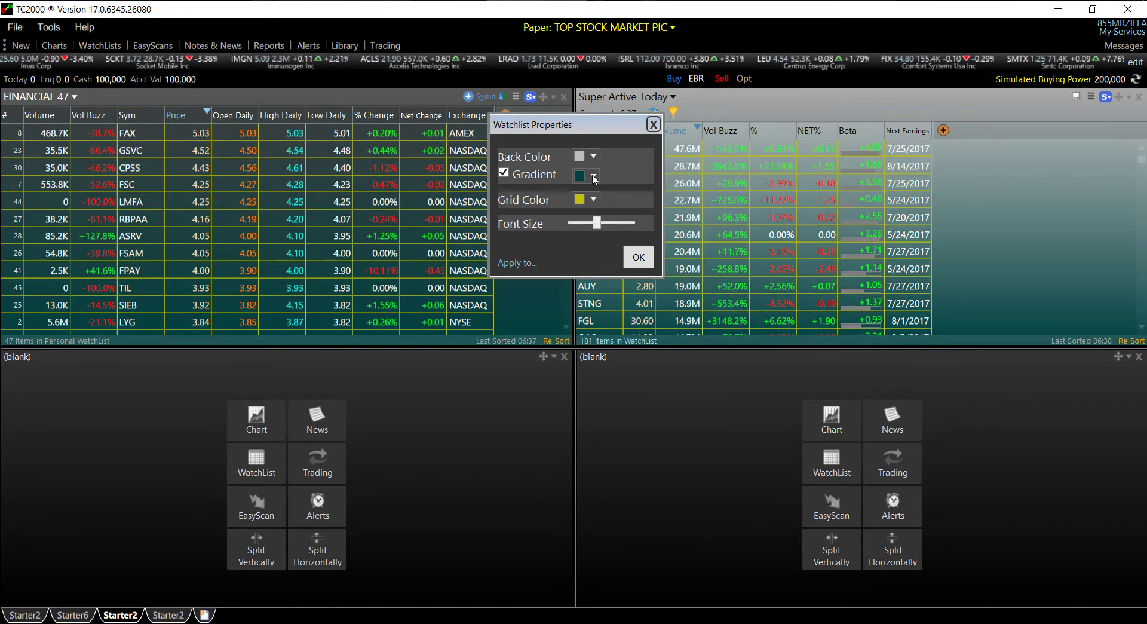
pyautogui.click(595, 175)
pyautogui.click(587, 324)
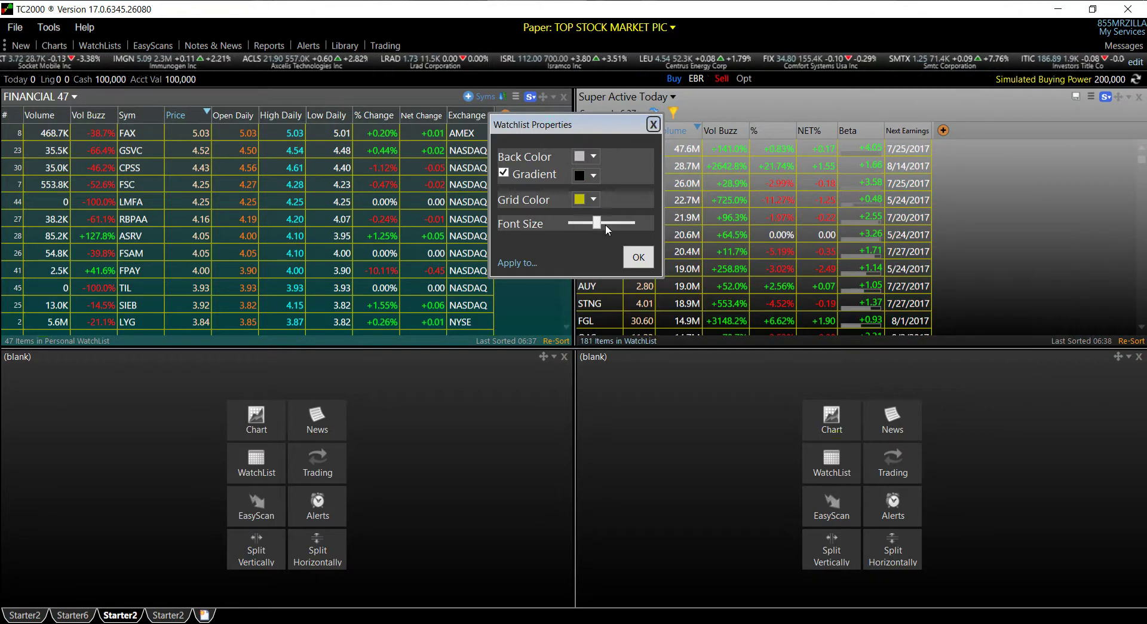
# Try a dark red back color with a dark green gradient on the Super Active Today scan
pyautogui.click(594, 176)
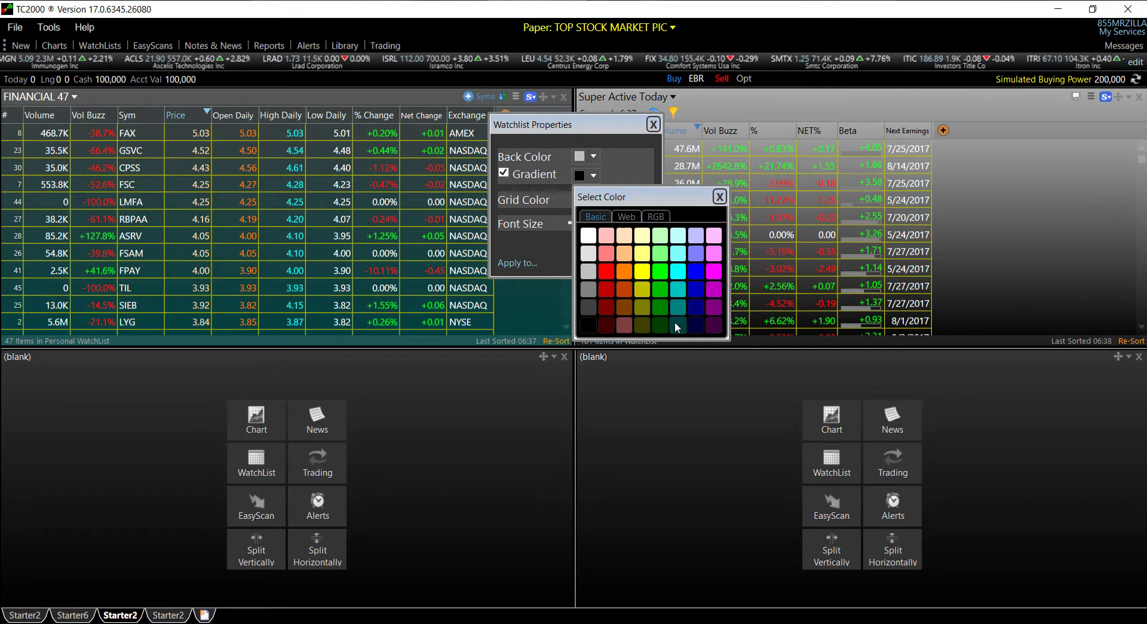
pyautogui.click(655, 325)
pyautogui.click(588, 157)
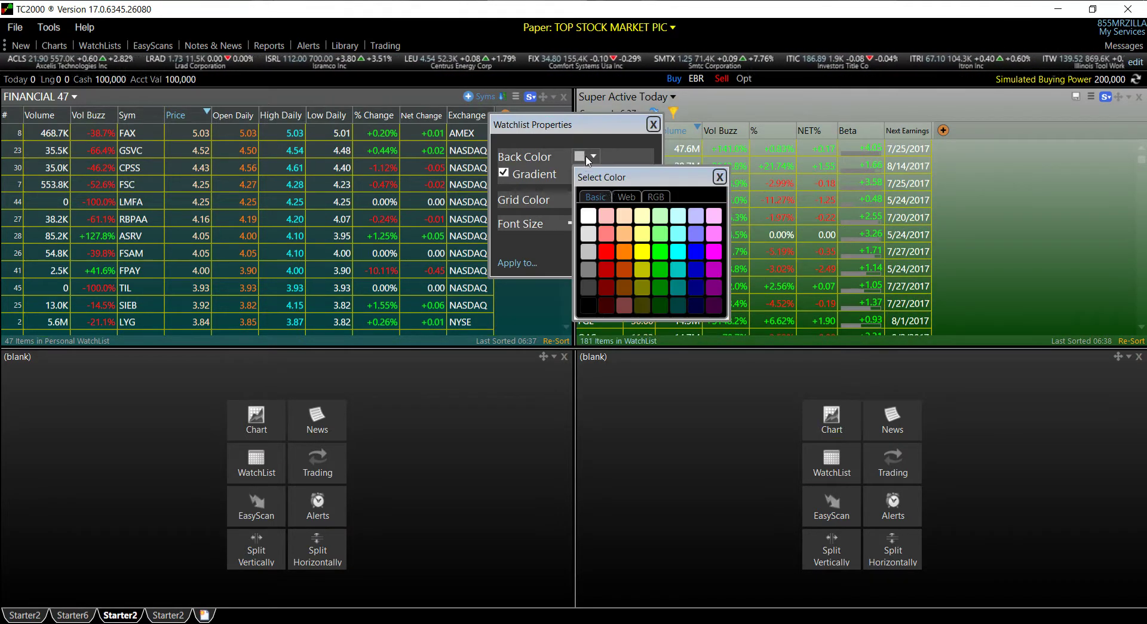
pyautogui.click(607, 288)
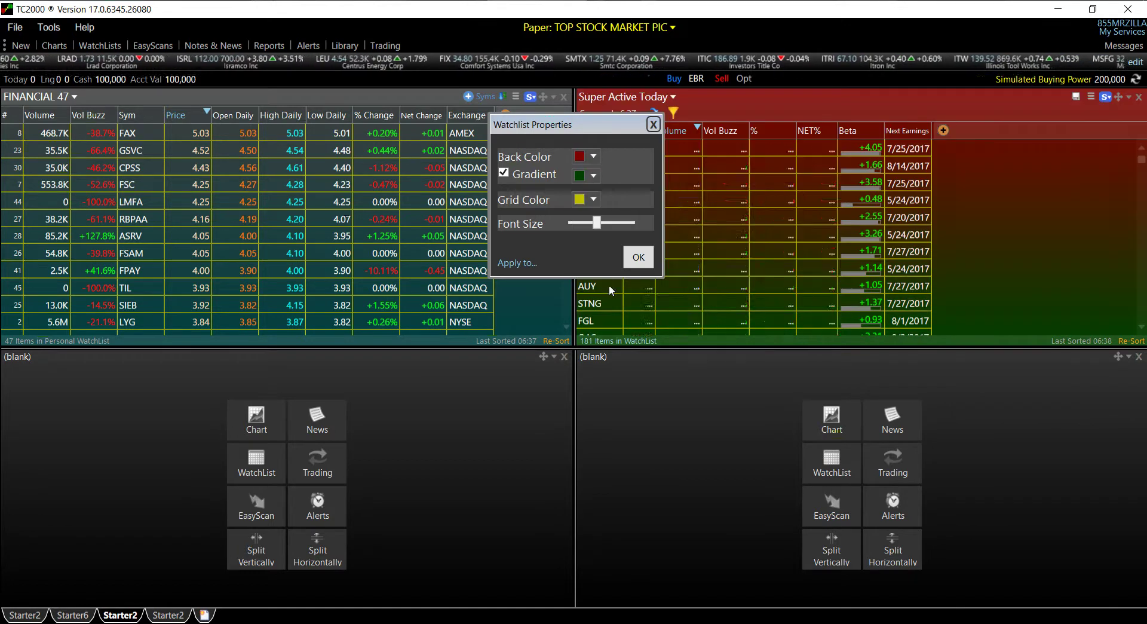
# Set the Super Active Today scan's back color to teal and its gradient to black, and accept the watchlist properties
pyautogui.click(592, 156)
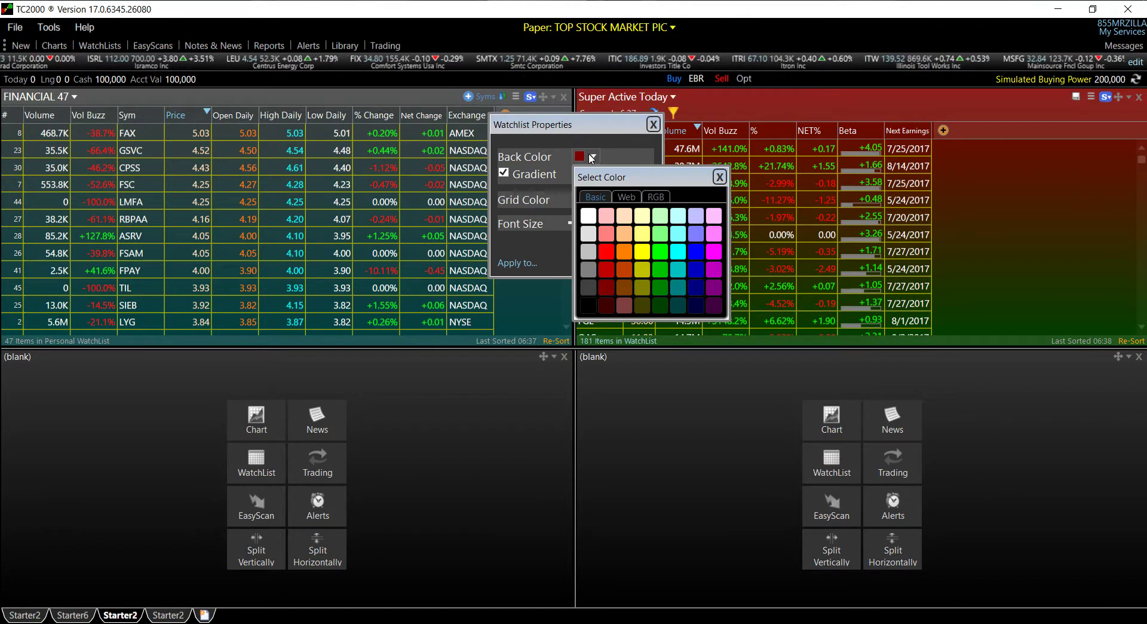
pyautogui.click(683, 284)
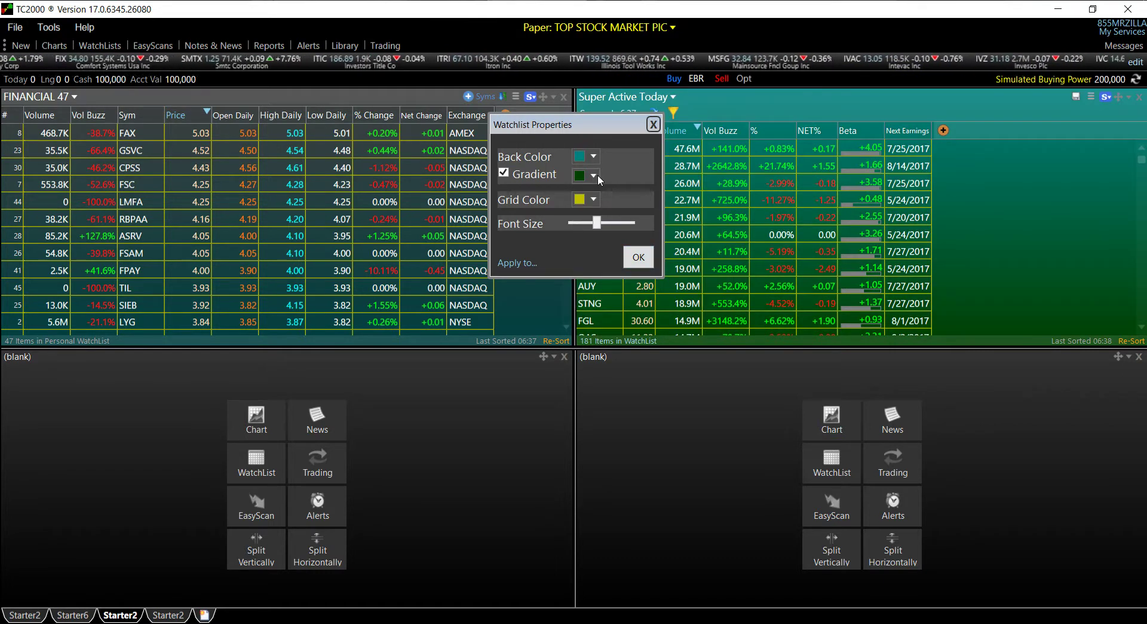
pyautogui.click(597, 175)
pyautogui.click(592, 325)
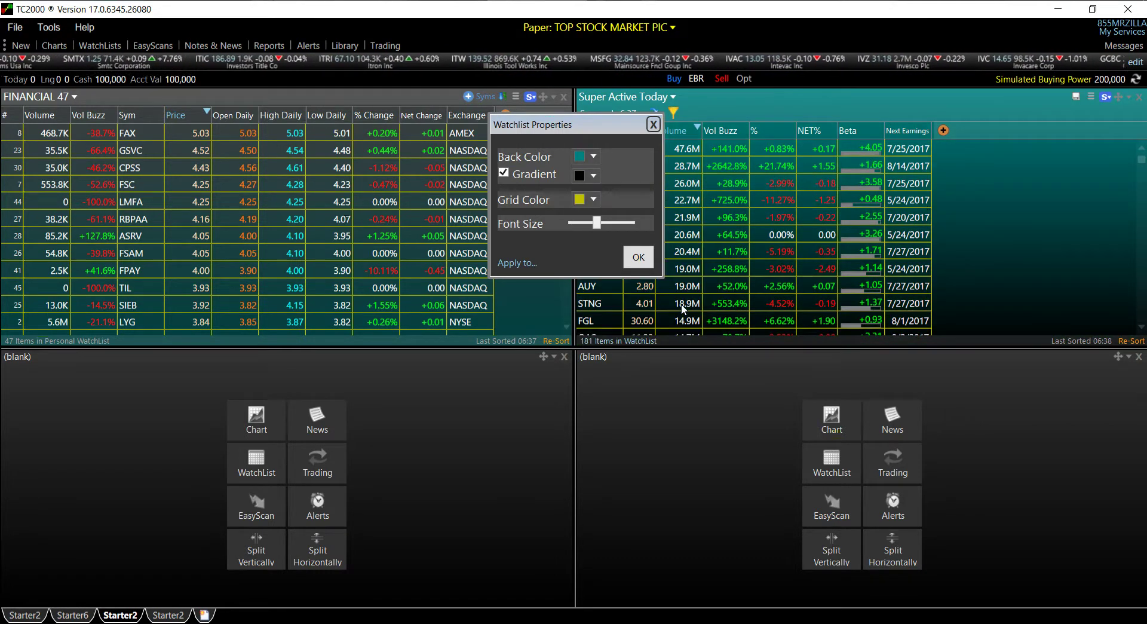
pyautogui.moveTo(601, 128); pyautogui.dragTo(454, 131)
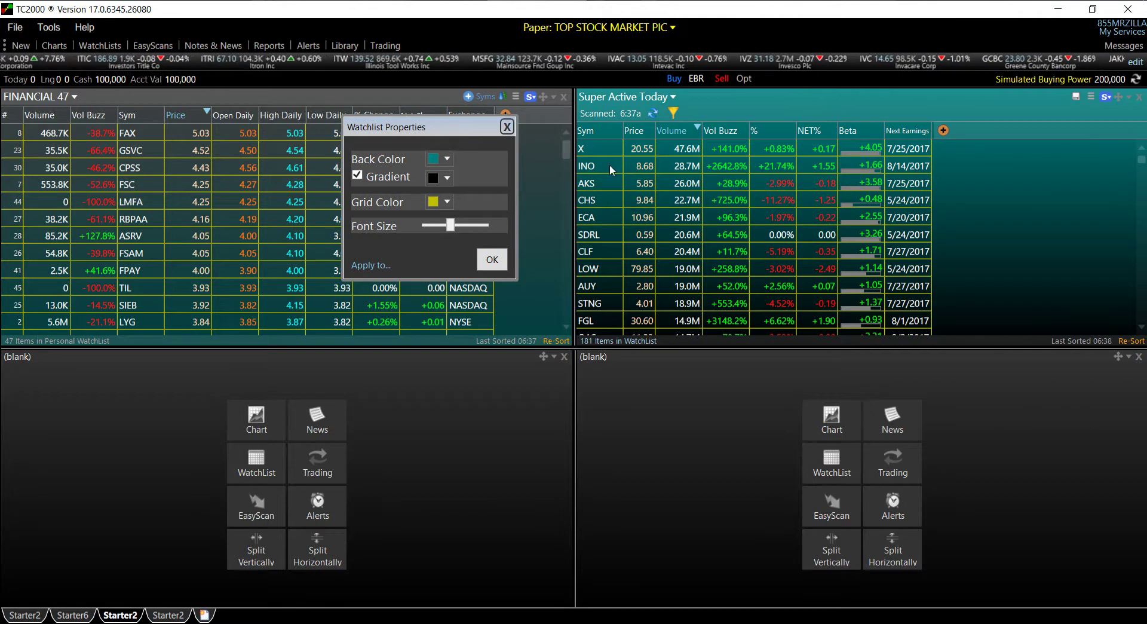
pyautogui.click(491, 261)
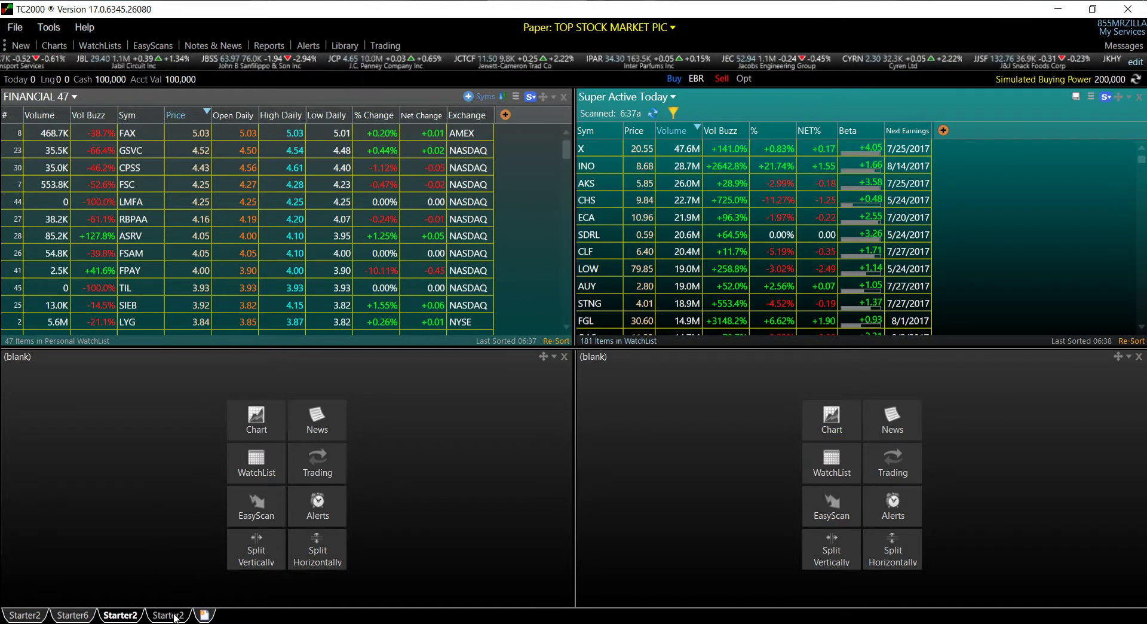
# Close the Starter2 layout holding the FINANCIAL 47 watchlist without saving it
pyautogui.rightClick(121, 618)
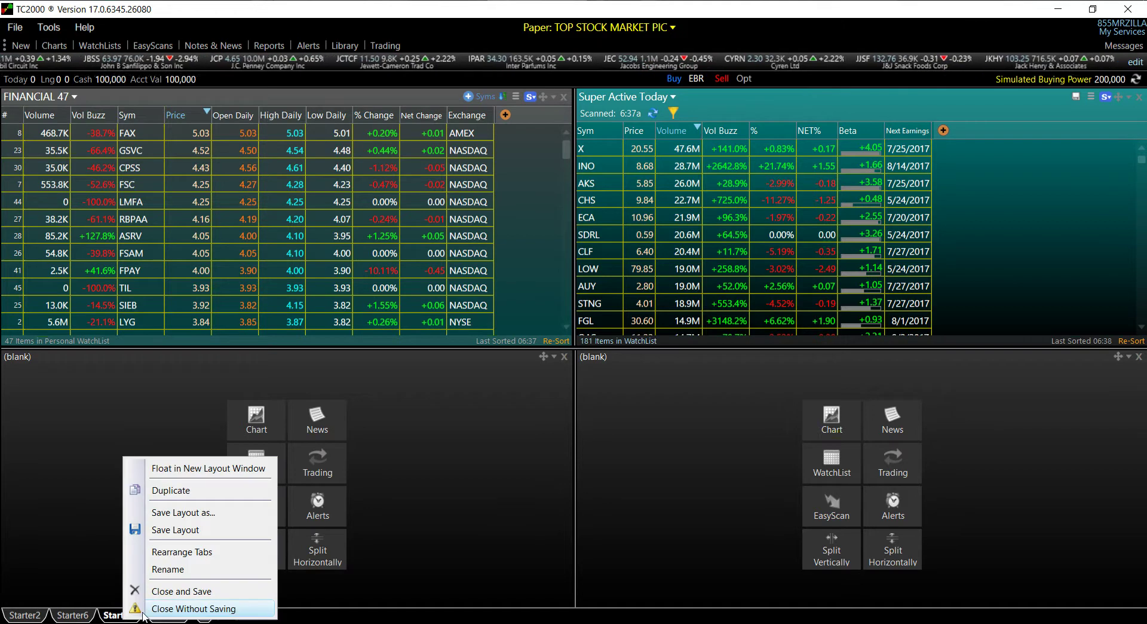
pyautogui.click(170, 604)
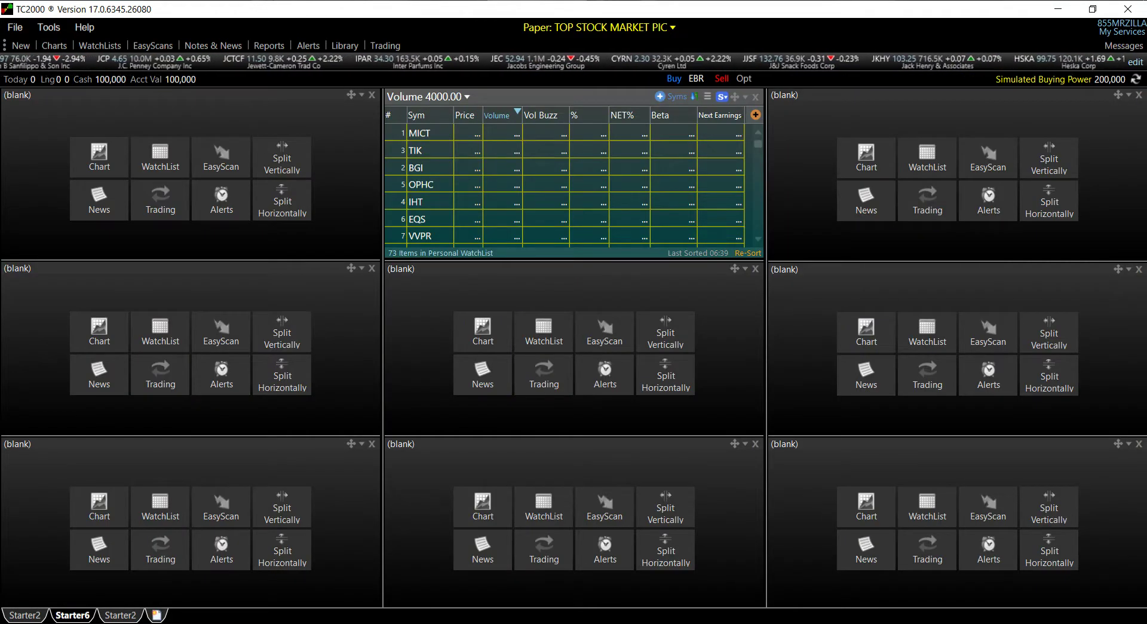
pyautogui.rightClick(69, 618)
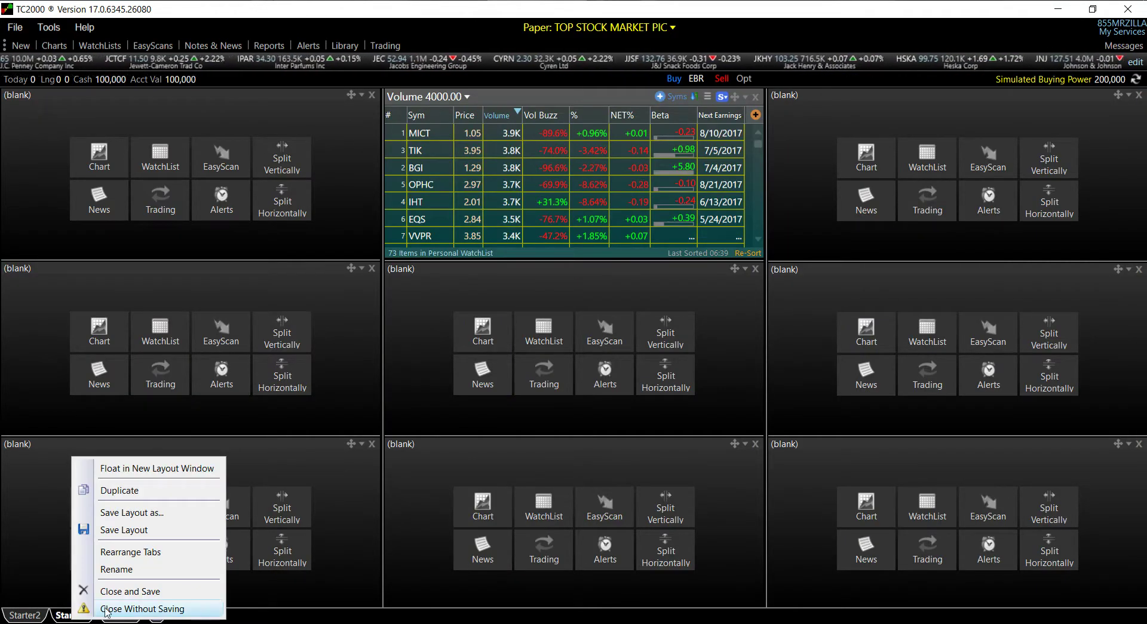
pyautogui.click(757, 98)
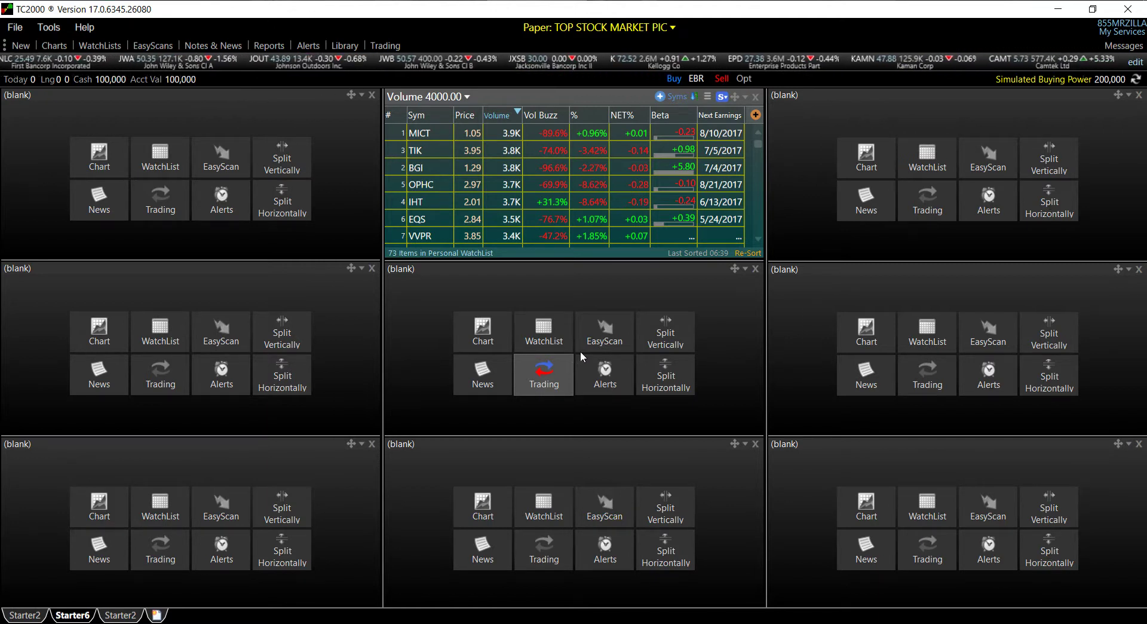
# Check the remaining layouts and close the Starter2 layout holding NASDAQ Pink Sheets and Consumer Cyclical Sector without saving it
pyautogui.click(24, 615)
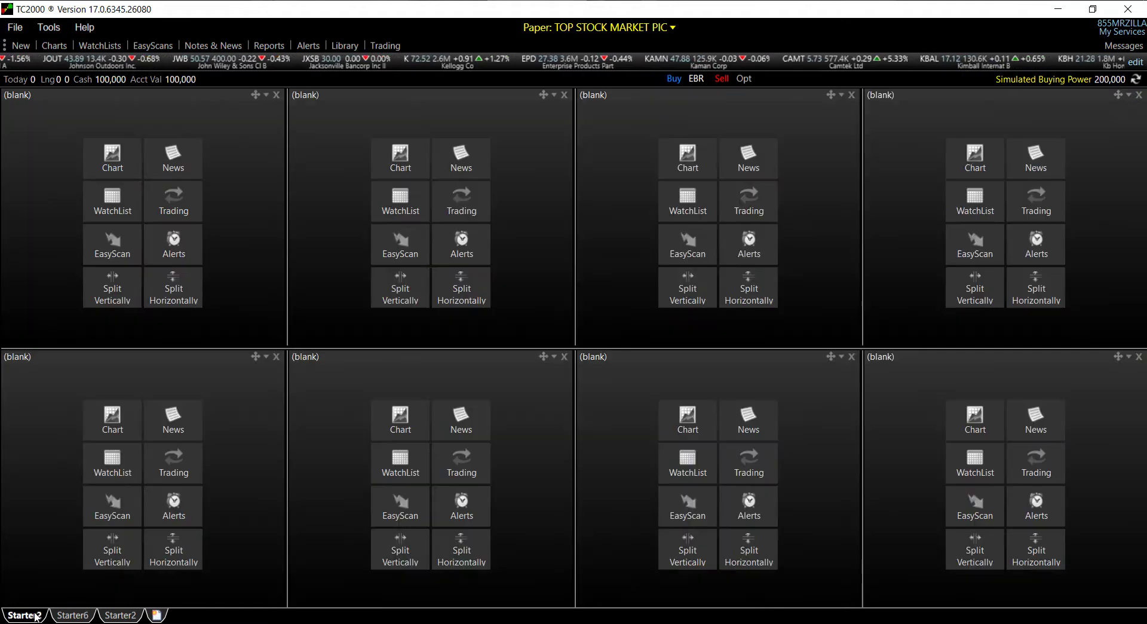
pyautogui.click(67, 615)
pyautogui.click(115, 616)
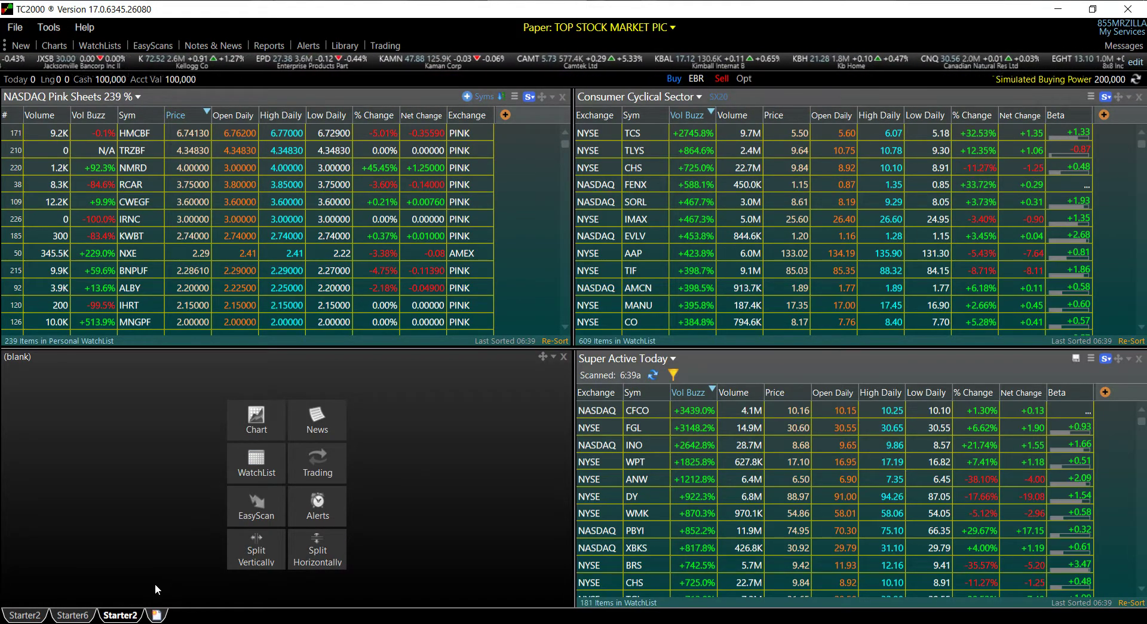
pyautogui.rightClick(130, 616)
pyautogui.click(170, 610)
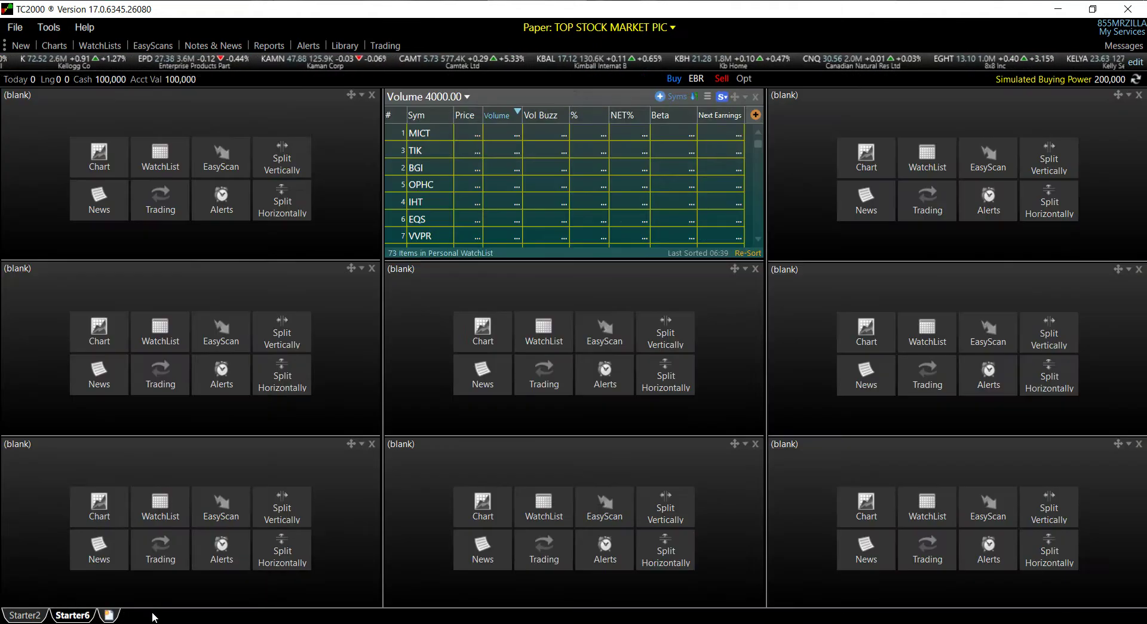
# Open the saved layout MY Easy Scans in a new layout tab
pyautogui.click(109, 614)
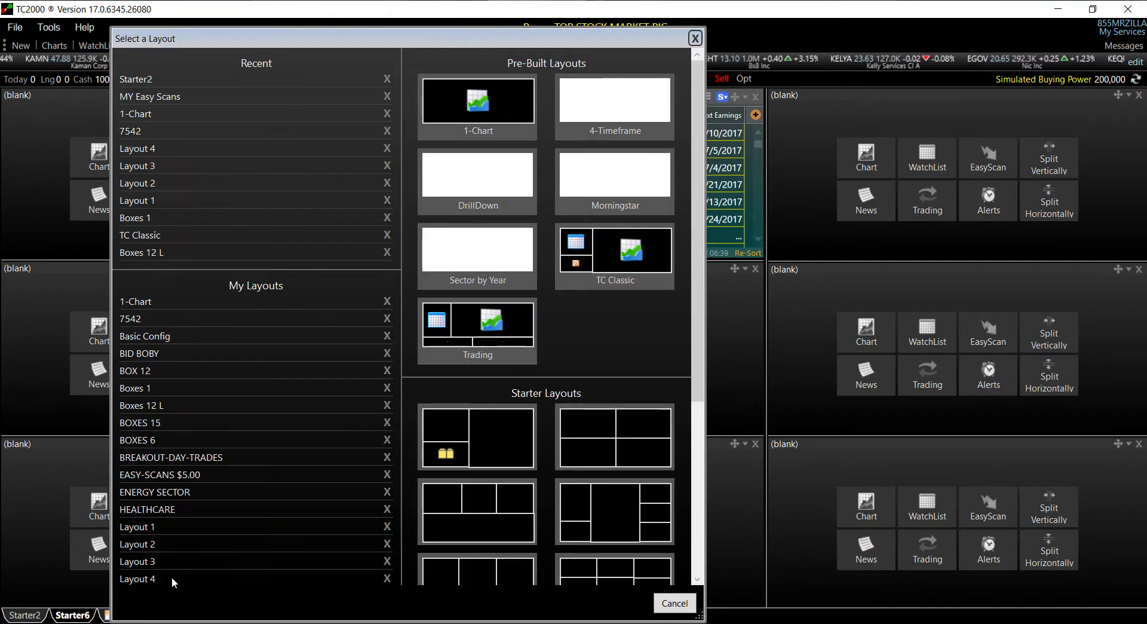
pyautogui.scroll(-1, 255, 400)
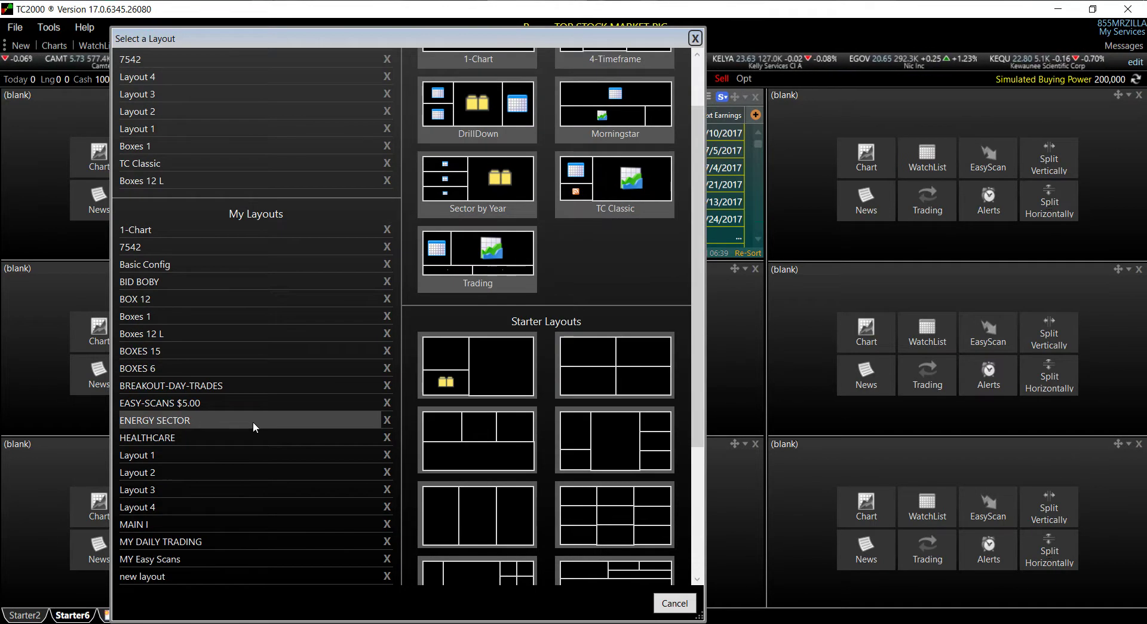
pyautogui.click(245, 557)
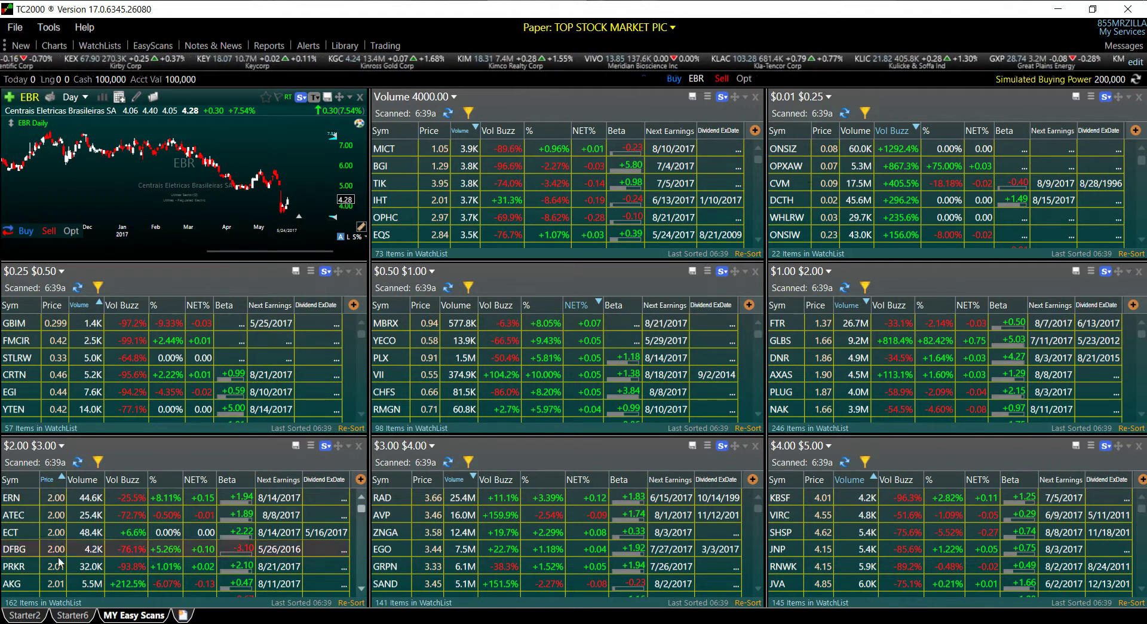
# Rename the Starter6 layout as "My Watich Lists"
pyautogui.click(61, 617)
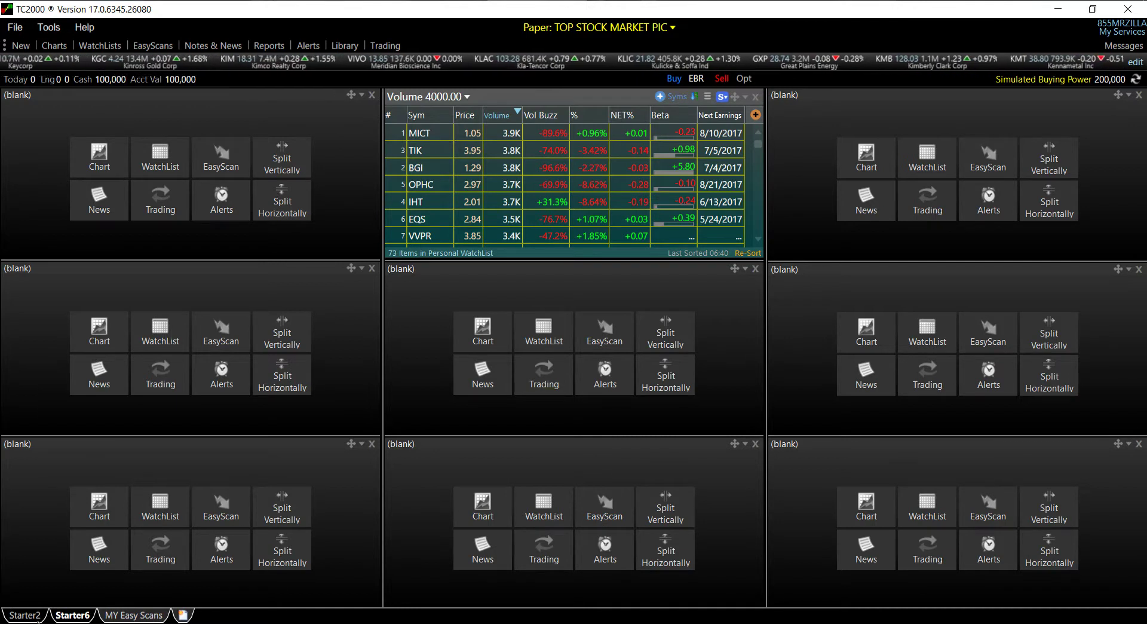
pyautogui.rightClick(65, 616)
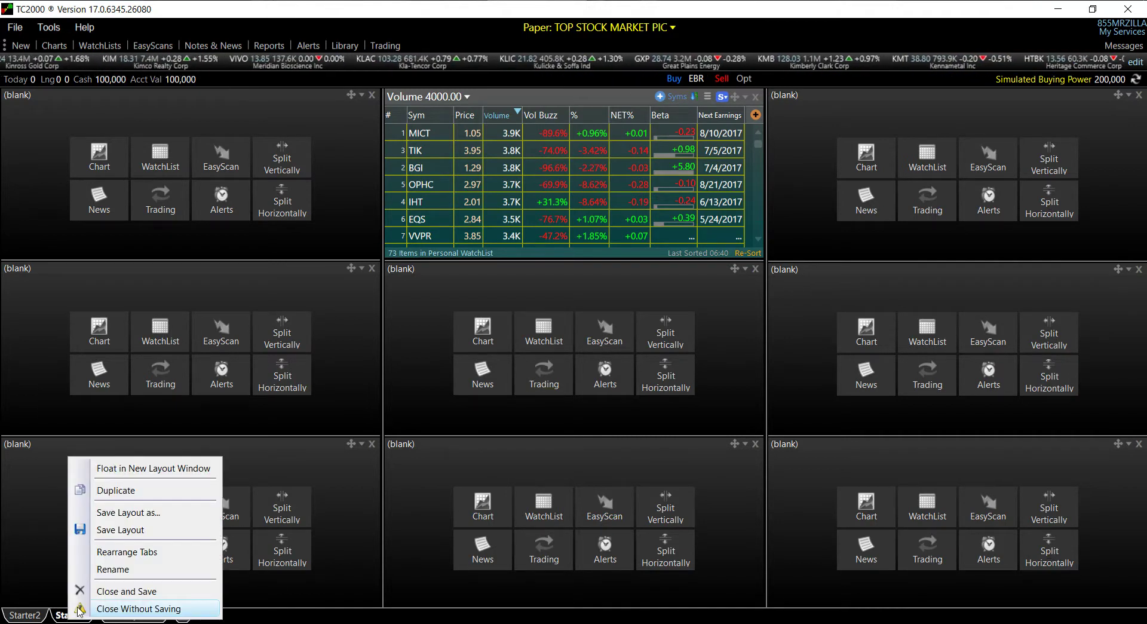
pyautogui.click(112, 571)
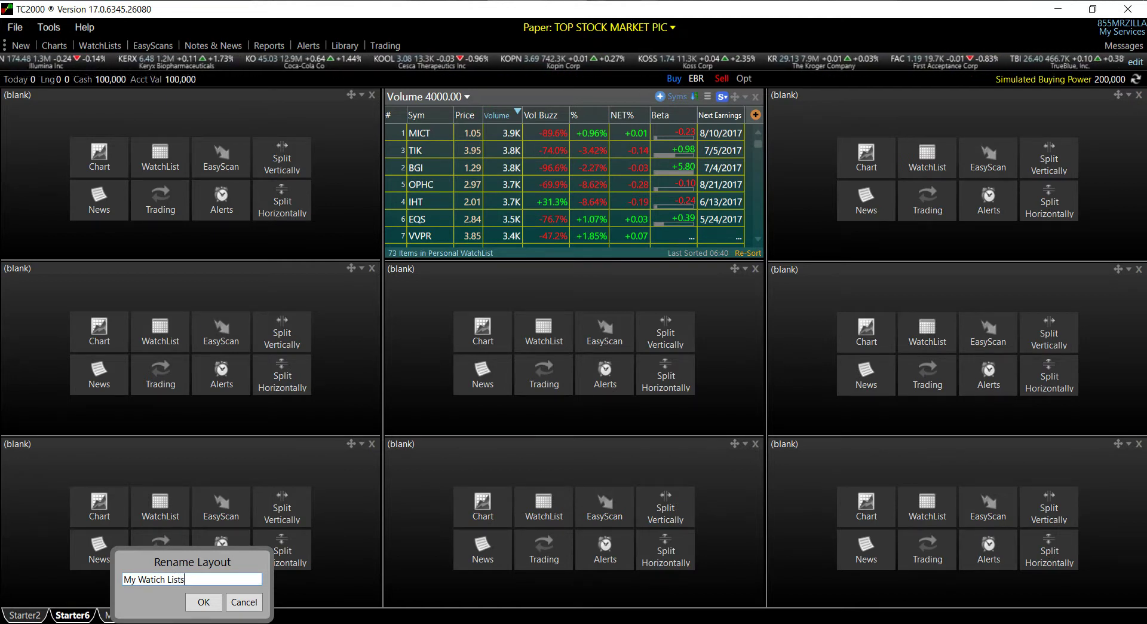
pyautogui.click(204, 602)
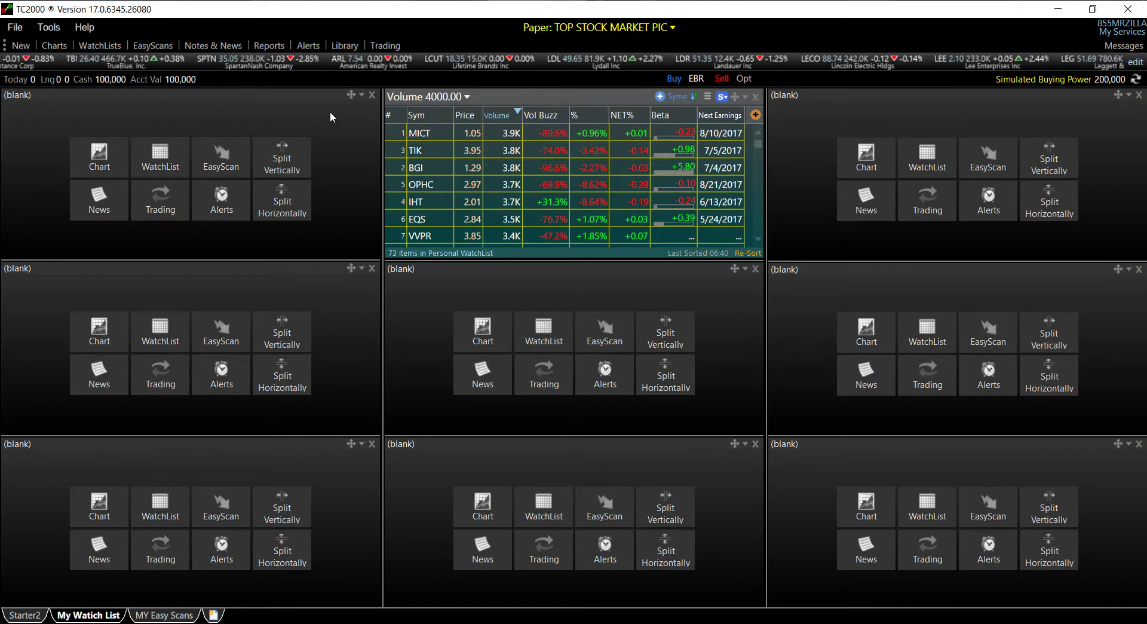
# In the MY Easy Scans layout, rerun every EasyScan, from Volume 4000.00 and $0.01 $0.25 through $4.00 $5.00
pyautogui.click(165, 615)
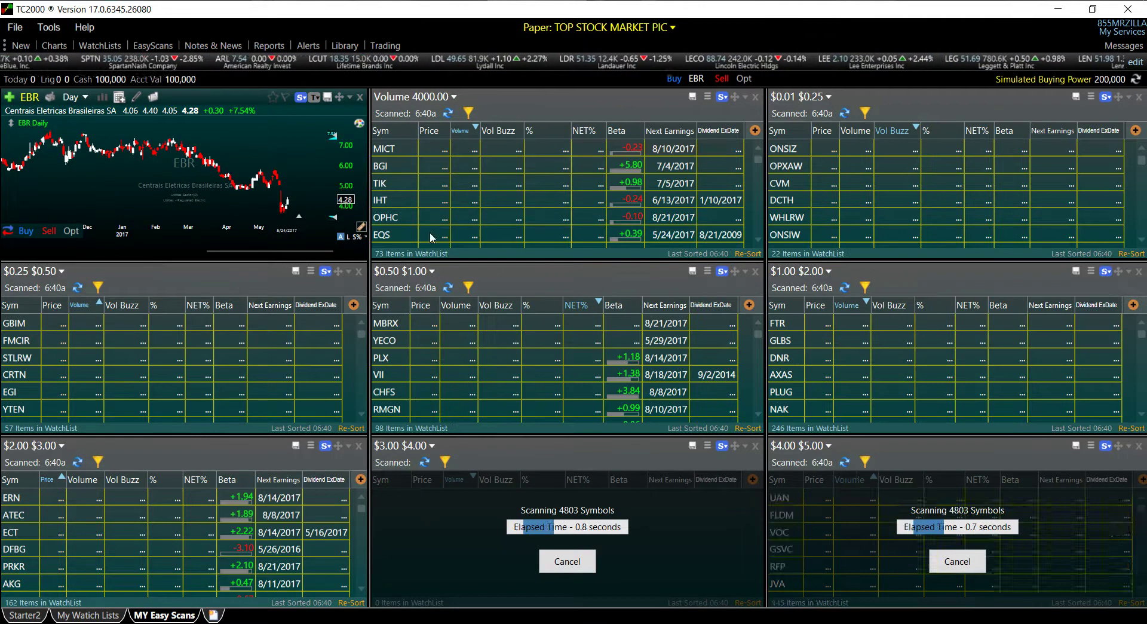
pyautogui.click(447, 113)
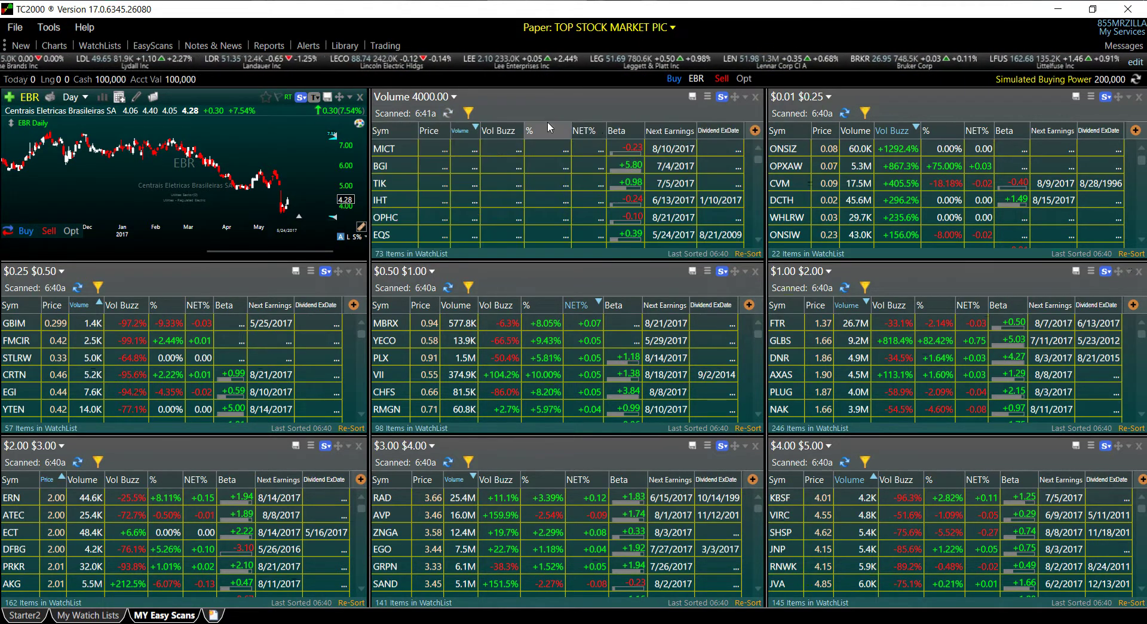
pyautogui.click(846, 113)
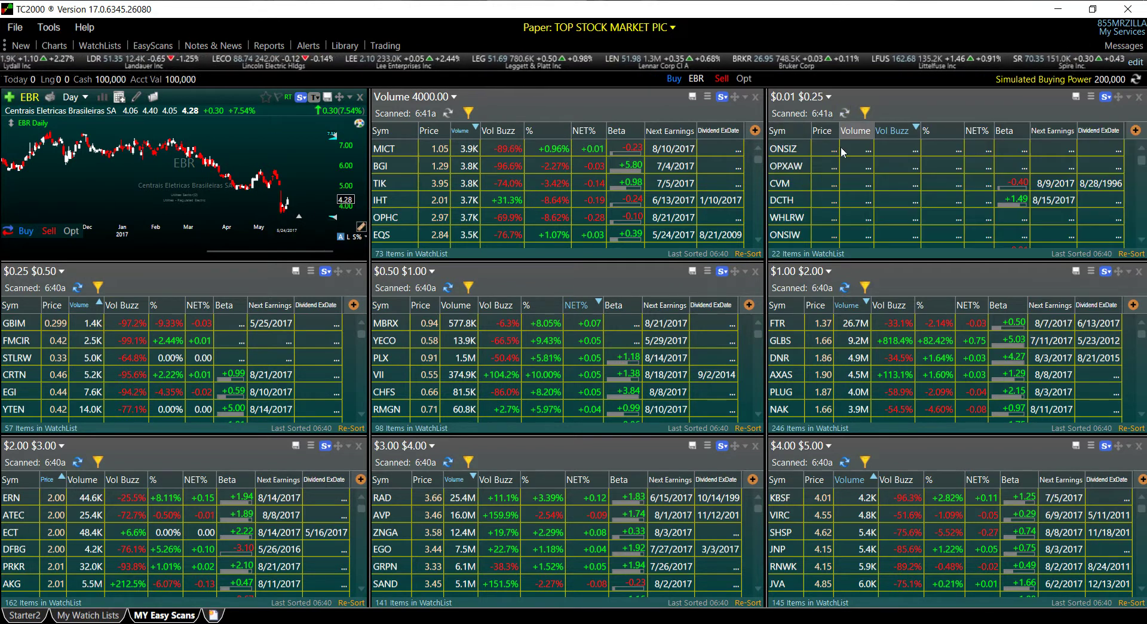
pyautogui.click(77, 287)
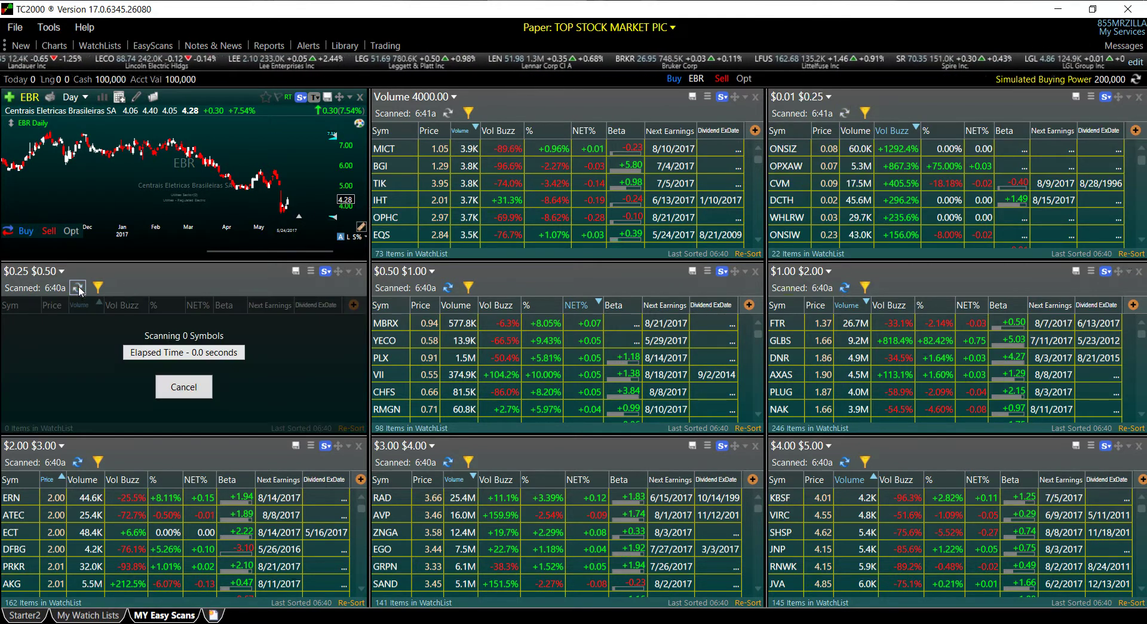
pyautogui.click(448, 287)
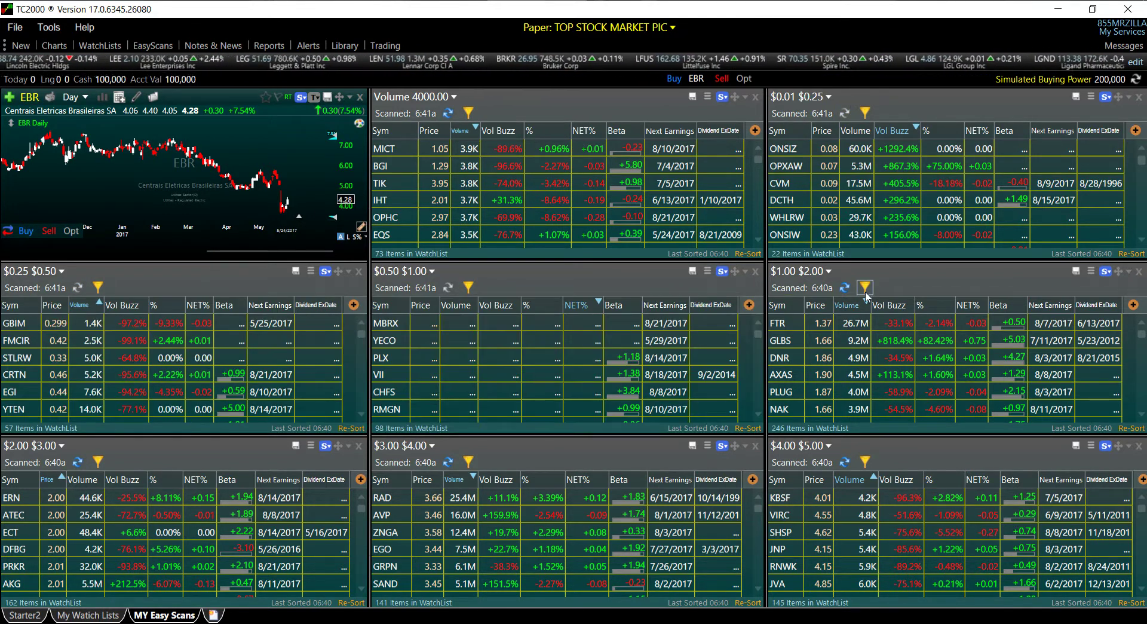
pyautogui.click(845, 288)
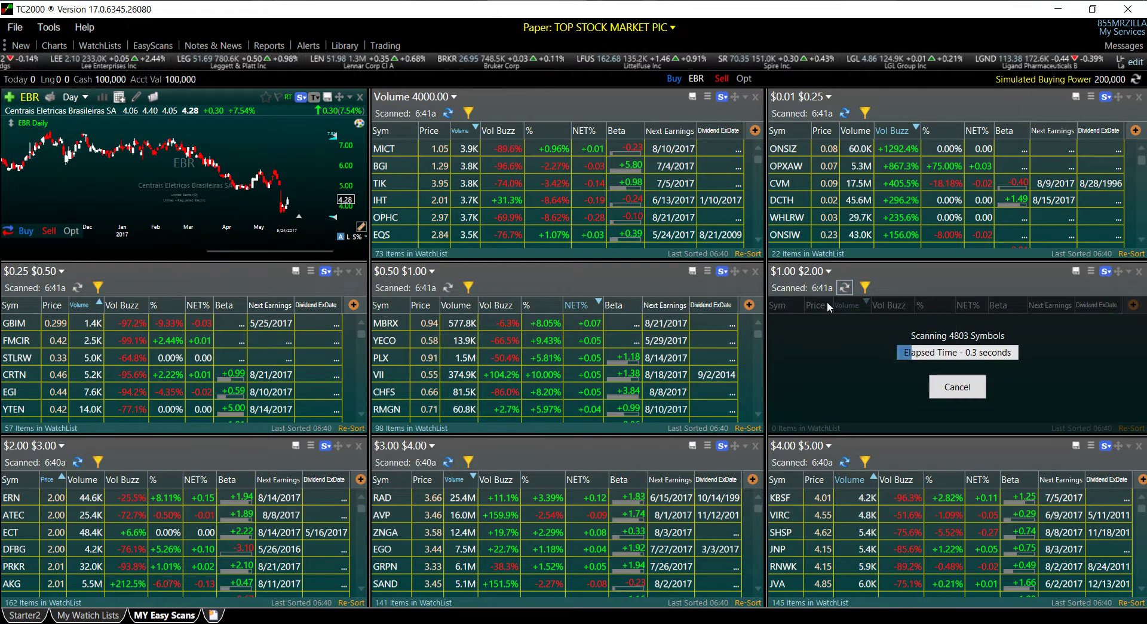
pyautogui.click(77, 462)
pyautogui.click(448, 462)
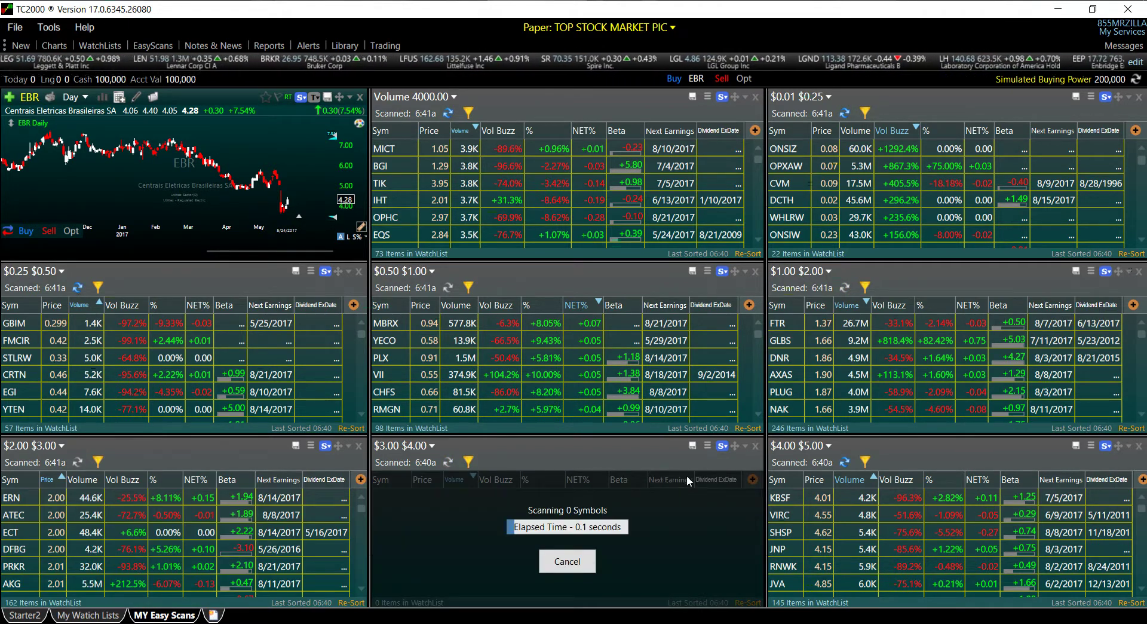
pyautogui.click(844, 462)
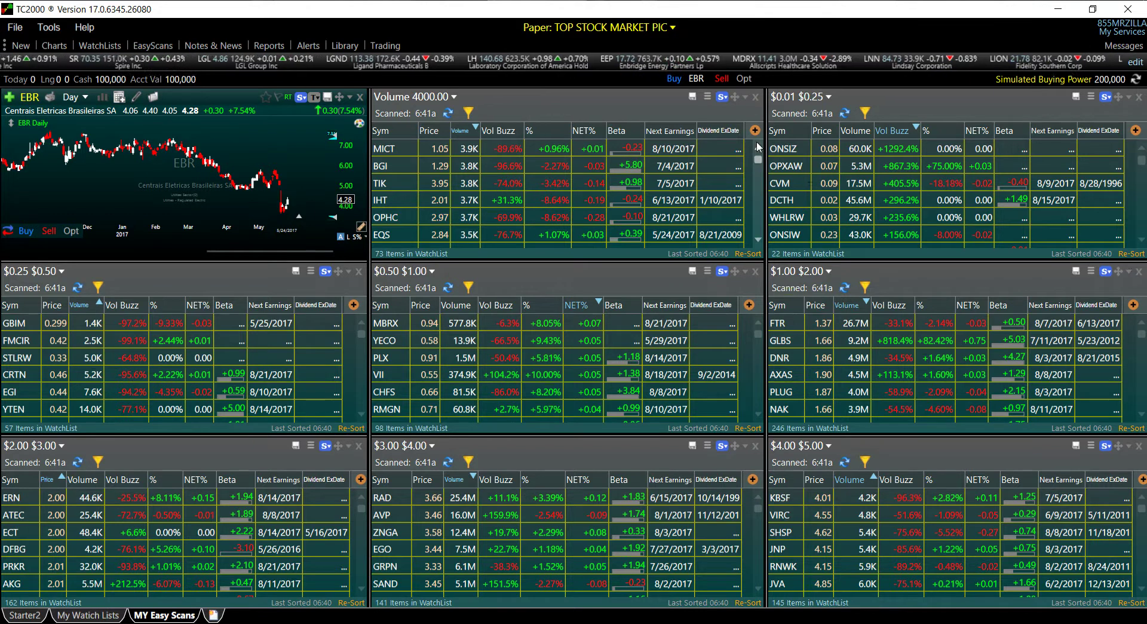
# Save a copy of the $0.01 $0.25 EasyScan under the same name, overwriting the existing one
pyautogui.click(804, 102)
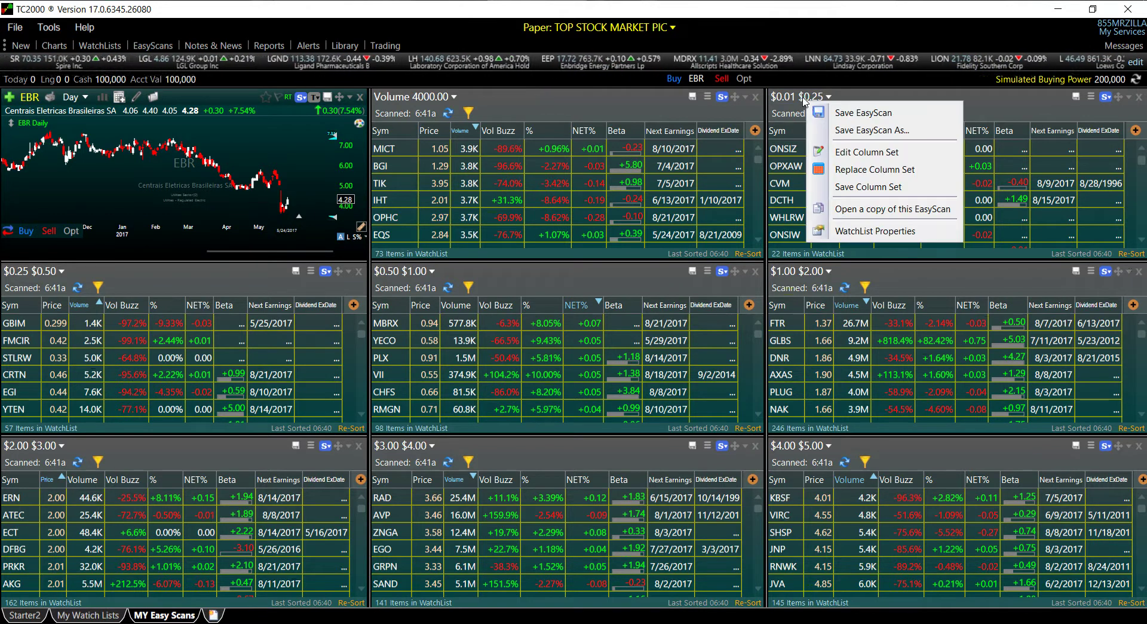
pyautogui.click(856, 130)
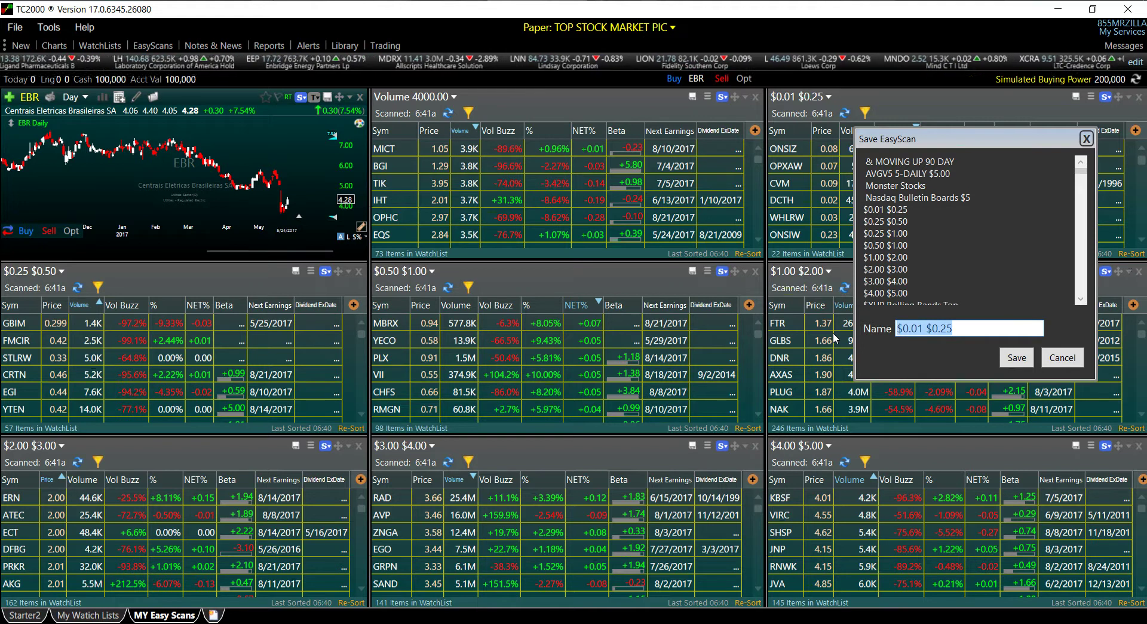
pyautogui.click(1009, 365)
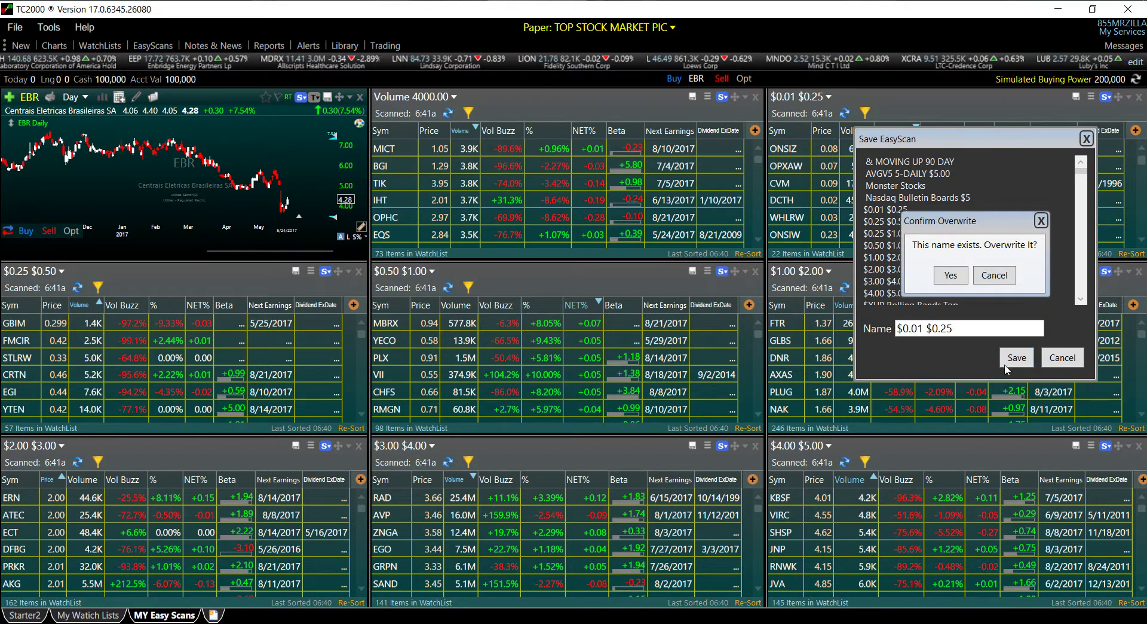
pyautogui.click(953, 279)
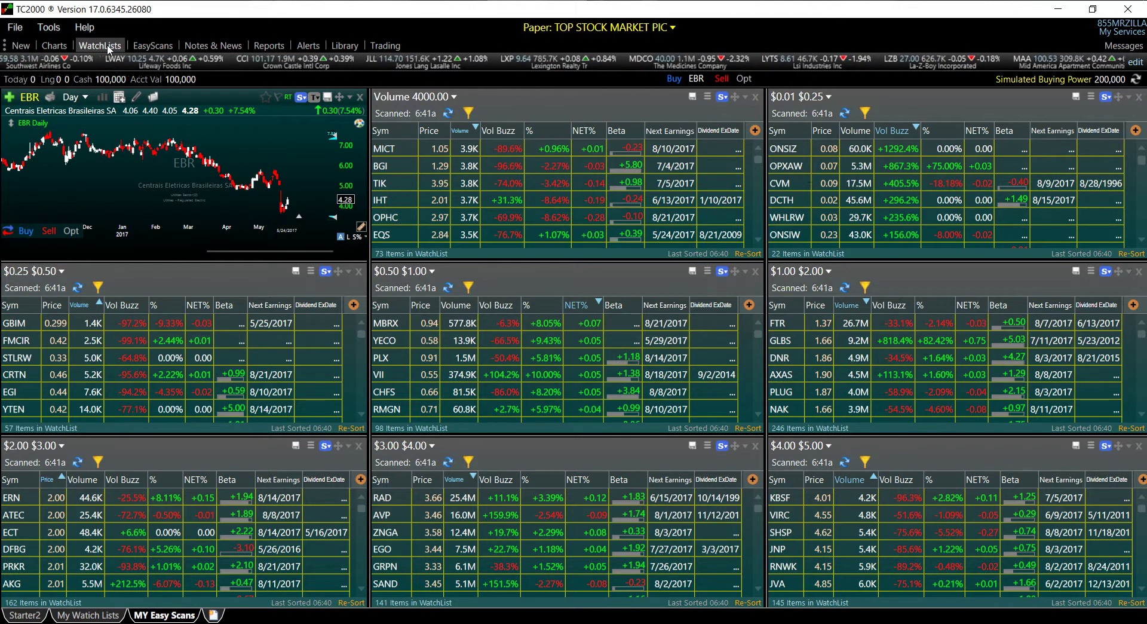
# In the My Watich List layout, create a personal watchlist named "$0.01 $0.25" in the blank pane beside Volume 4000.00
pyautogui.click(96, 618)
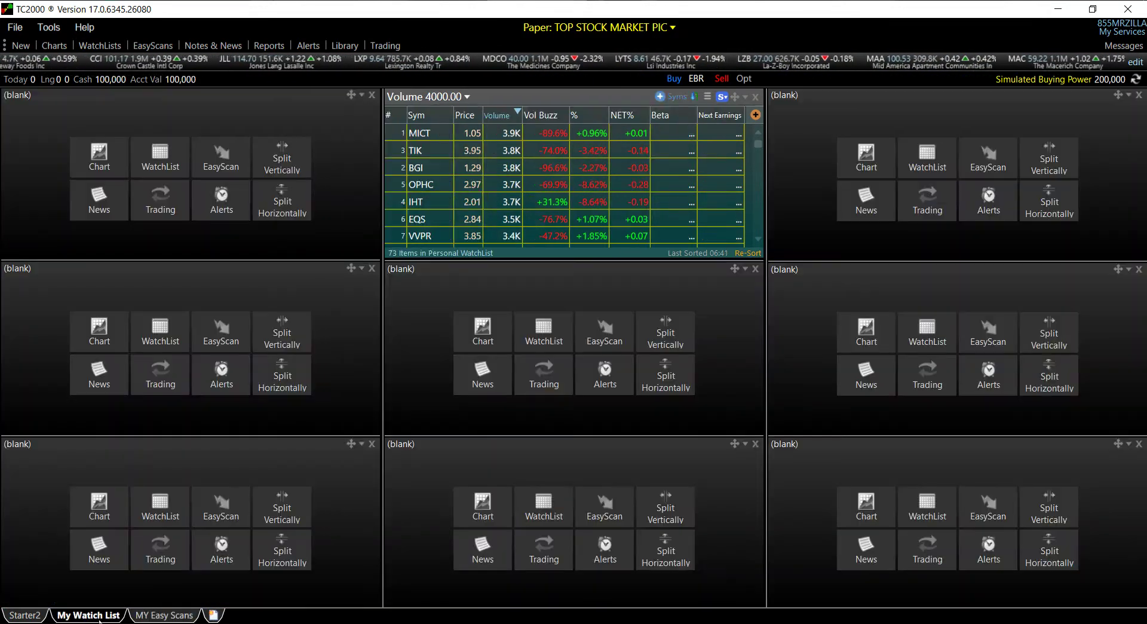
pyautogui.click(932, 168)
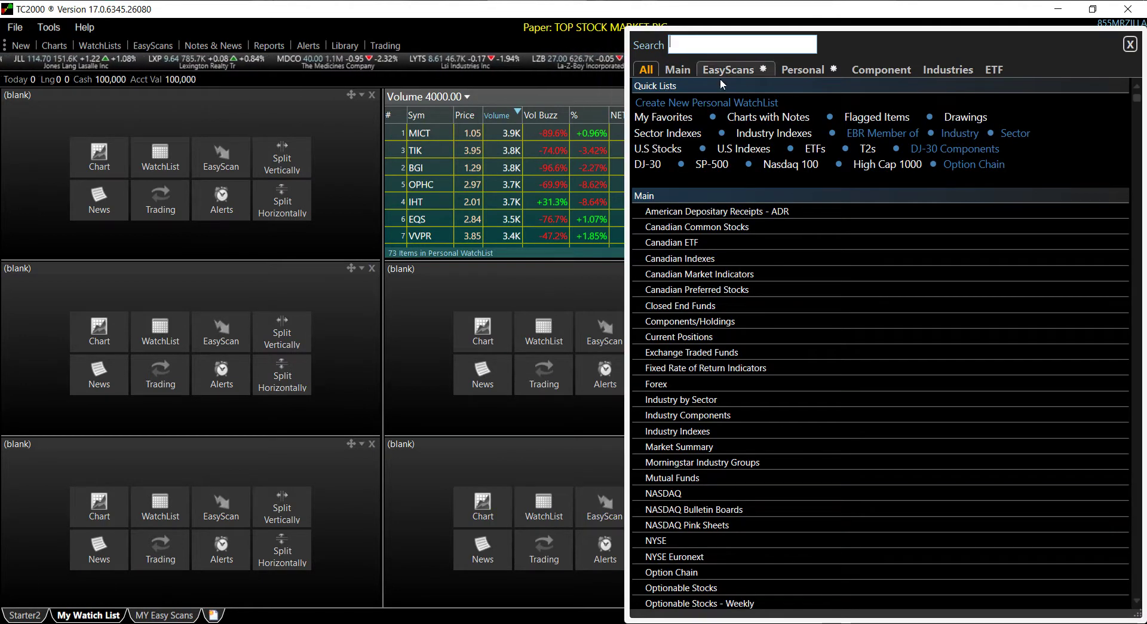
pyautogui.click(739, 104)
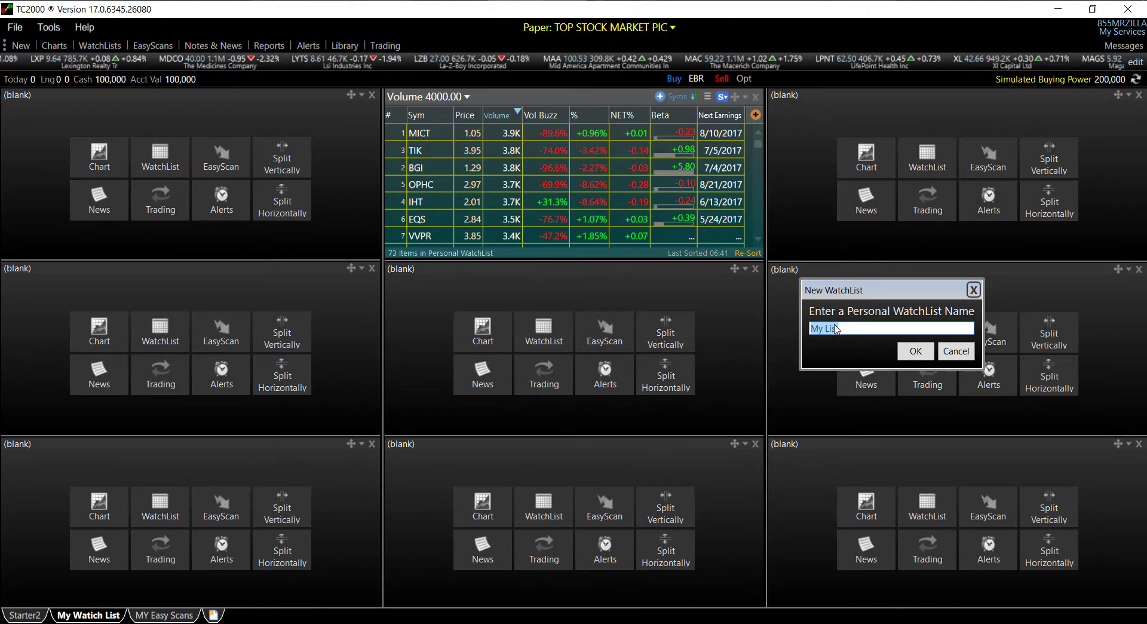
pyautogui.write('$0.01 $0.25')
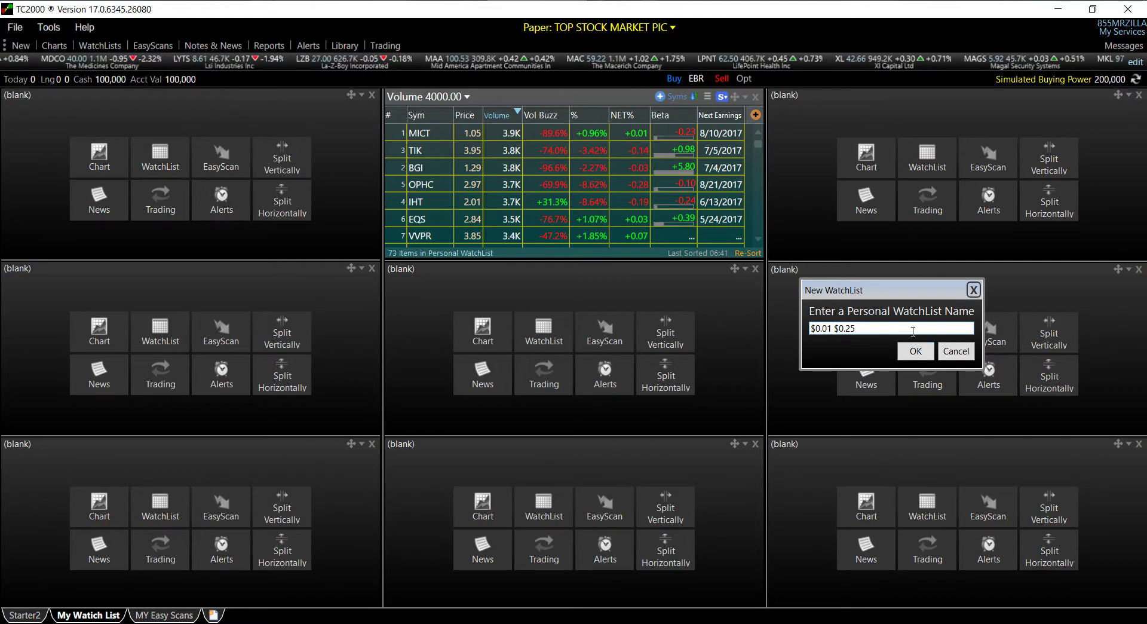
pyautogui.click(914, 350)
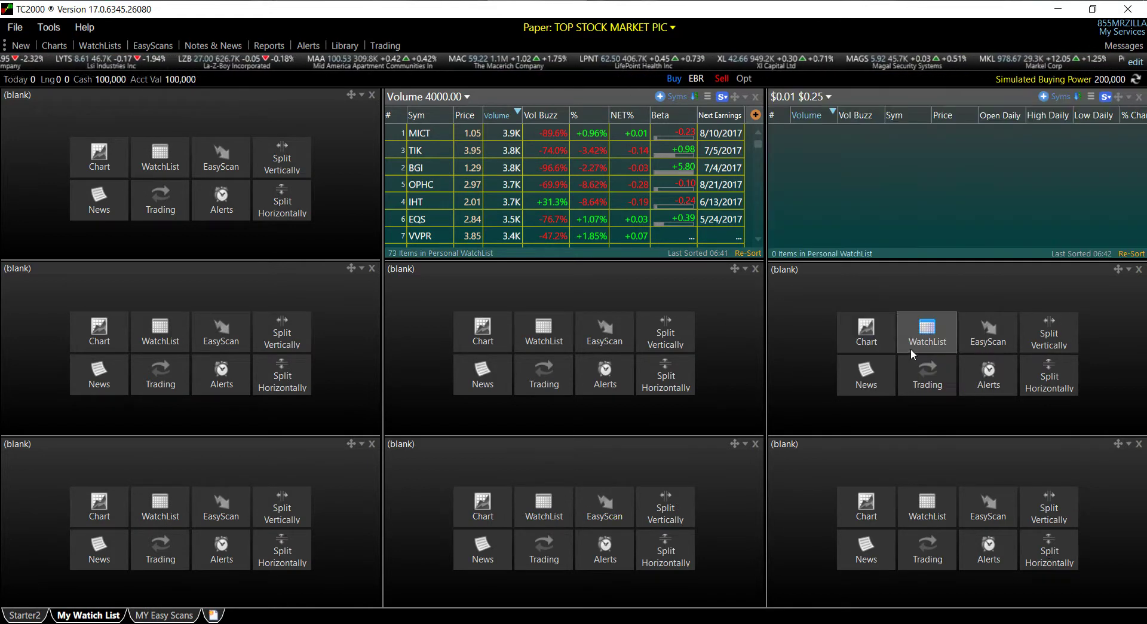
# Copy all symbols from the $0.01 $0.25 EasyScan to the $0.01 $0.25 personal watchlist and return to the My Watich List layout
pyautogui.click(165, 615)
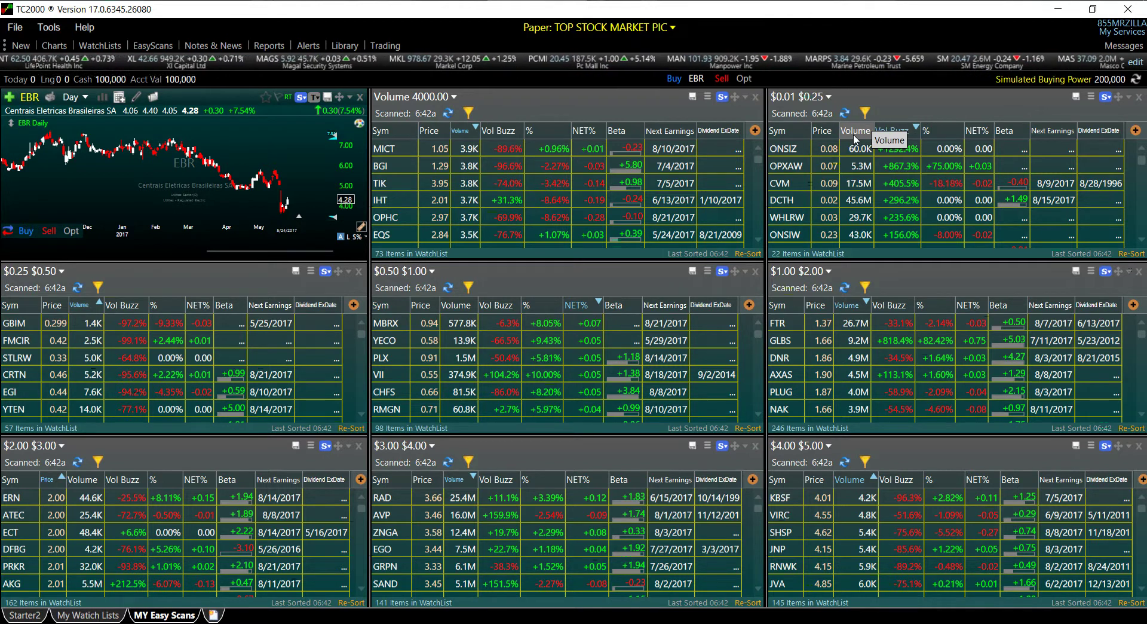
pyautogui.rightClick(833, 151)
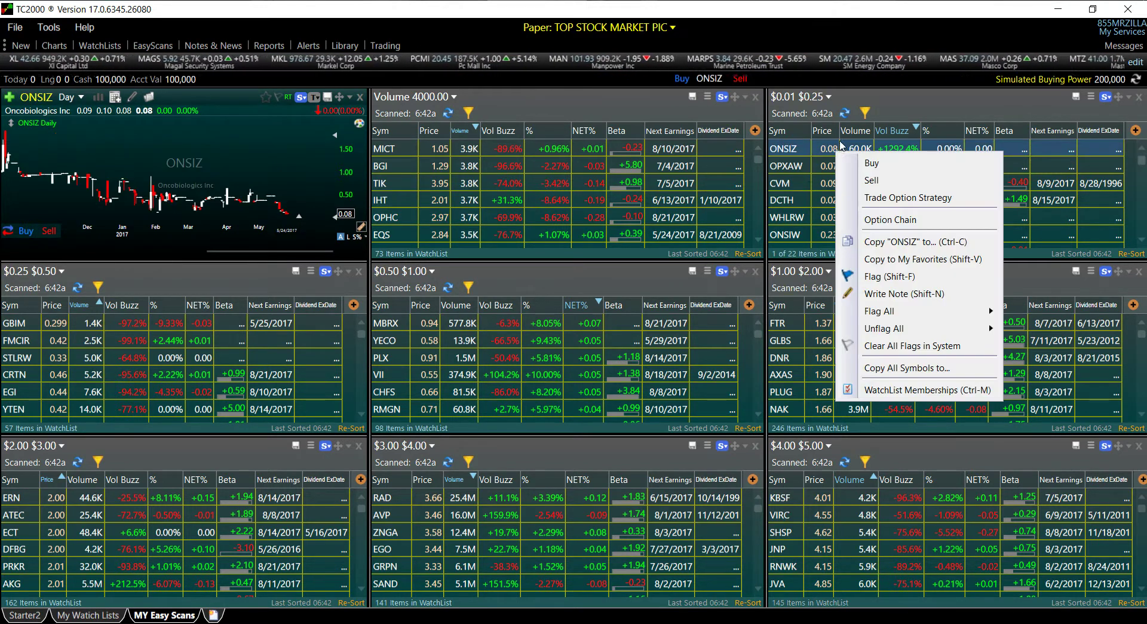
pyautogui.click(905, 369)
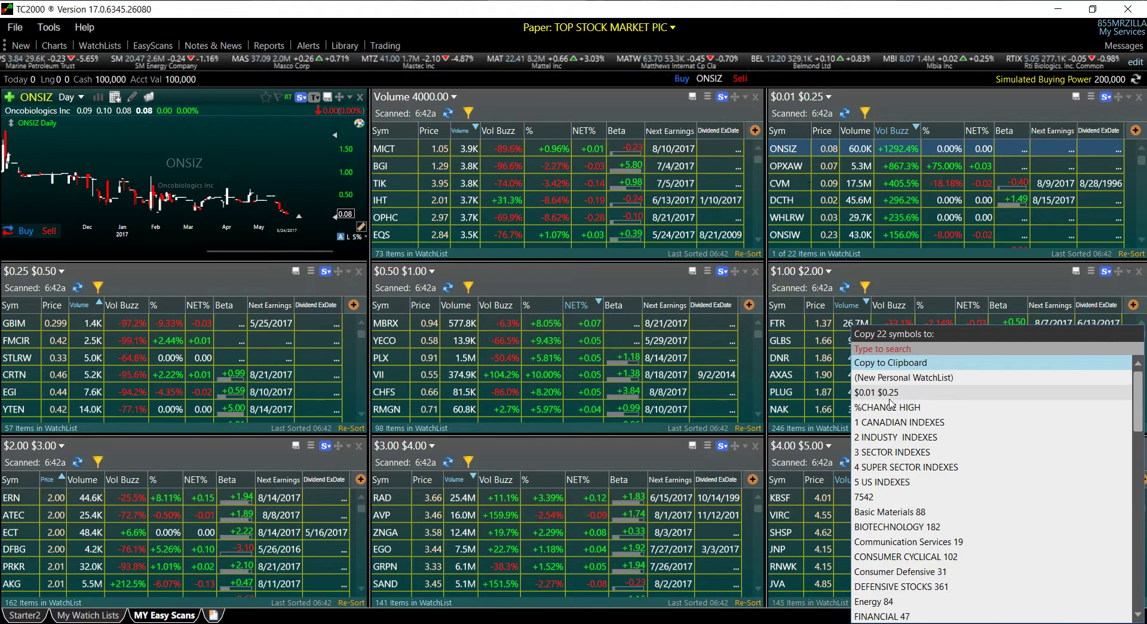
pyautogui.click(983, 363)
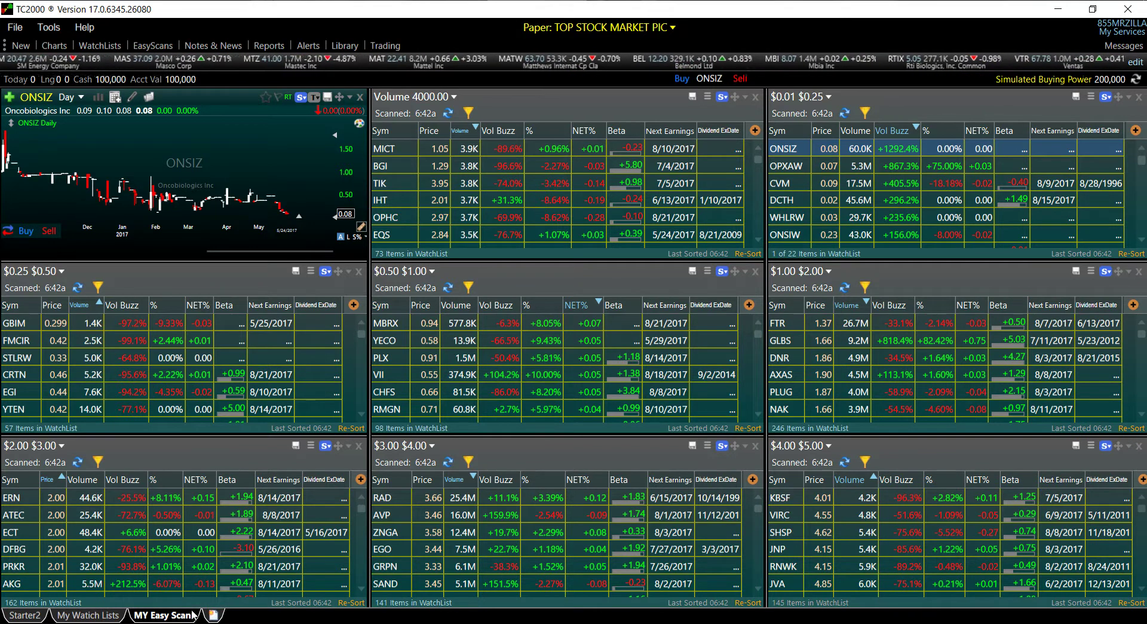
pyautogui.click(88, 615)
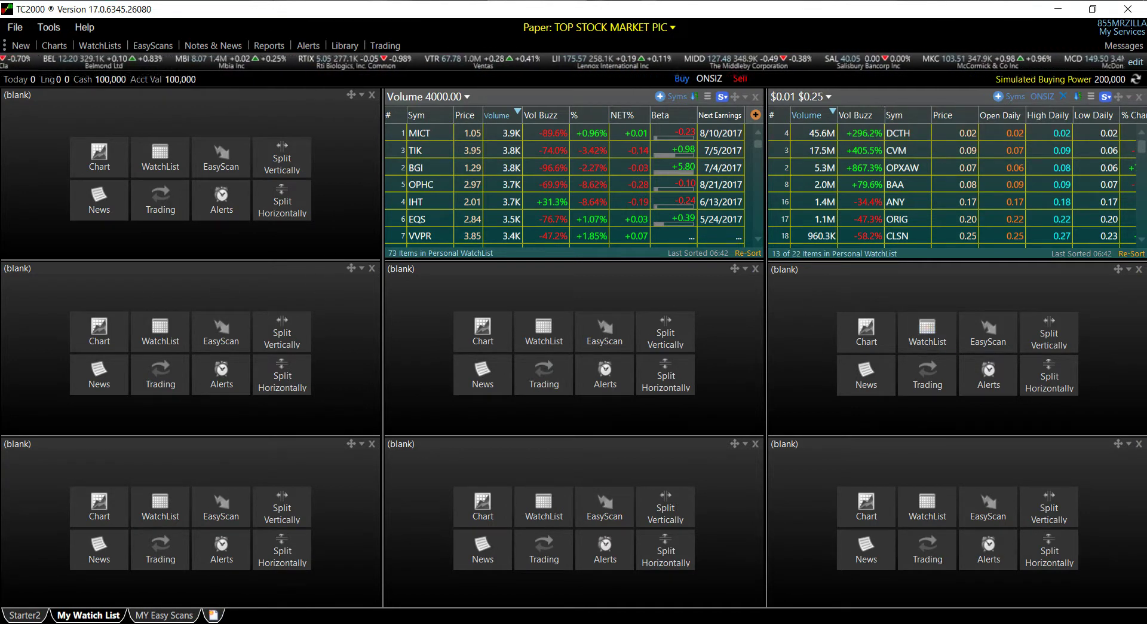
# Switch to Chrome, sign out of TC2000 Cloud and close the two leftover TC2000 website tabs
pyautogui.moveTo(337, 0)
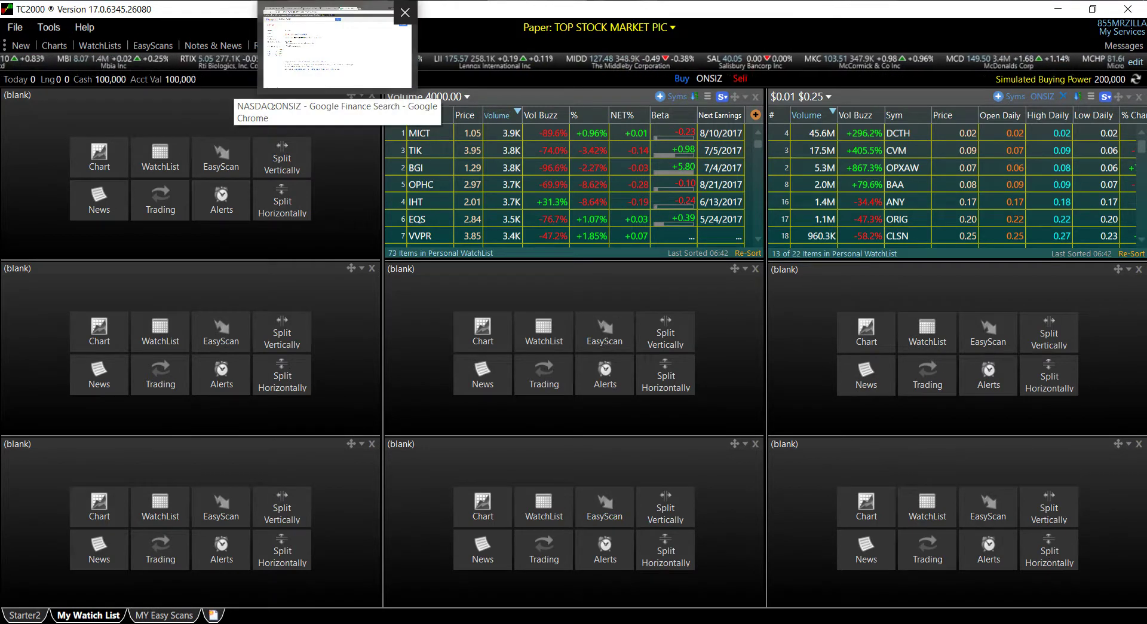
pyautogui.click(278, 65)
pyautogui.click(242, 7)
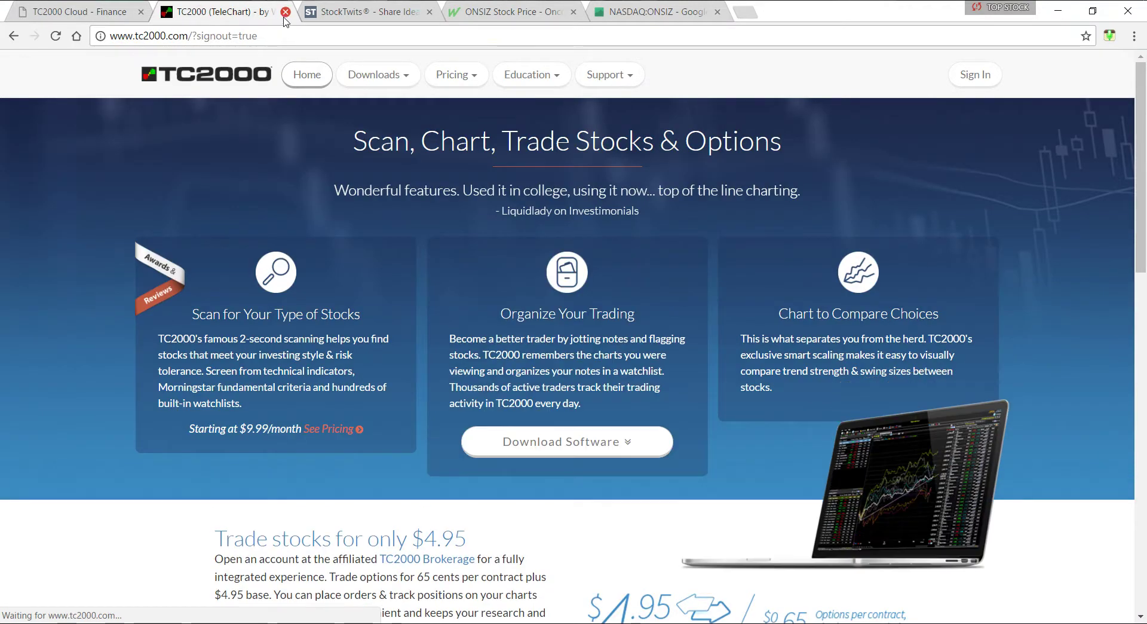
pyautogui.click(285, 11)
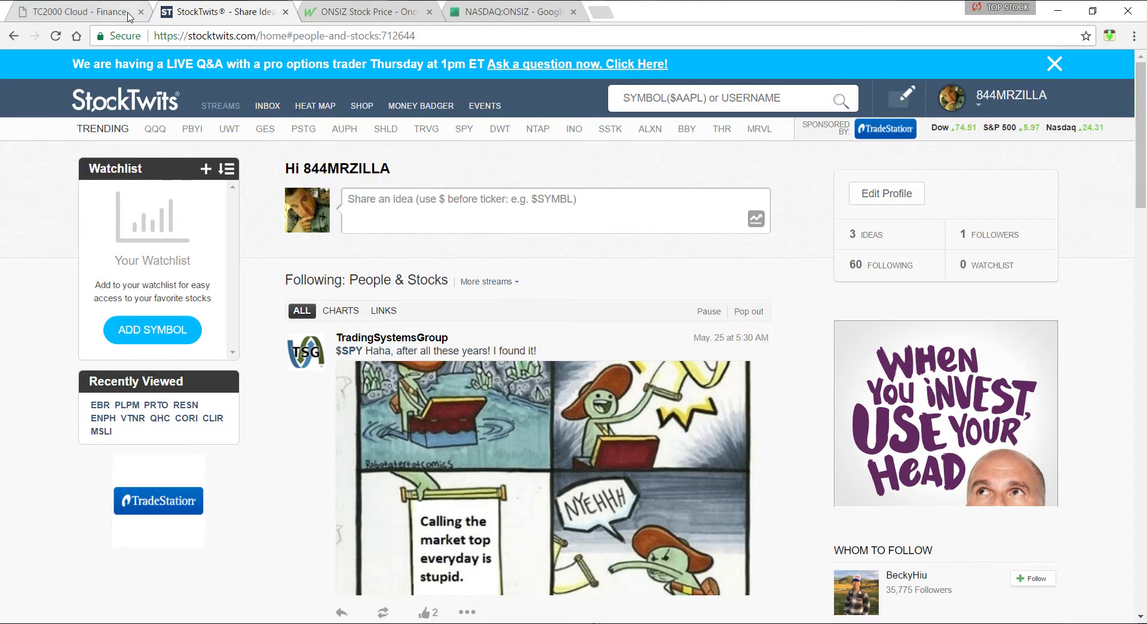
pyautogui.click(128, 15)
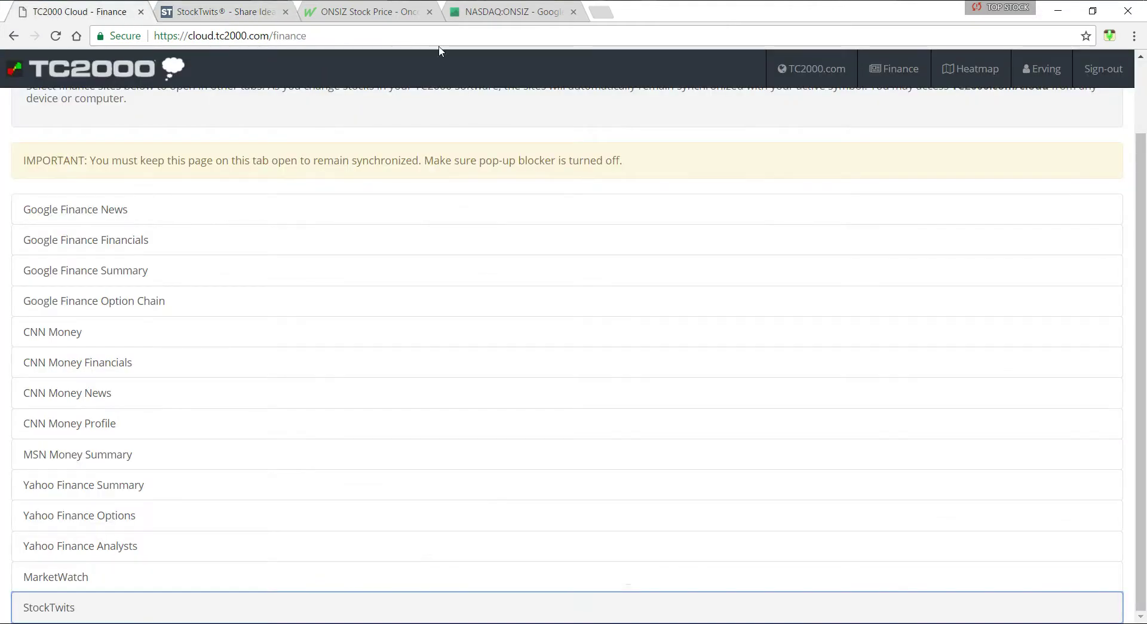
pyautogui.click(1114, 69)
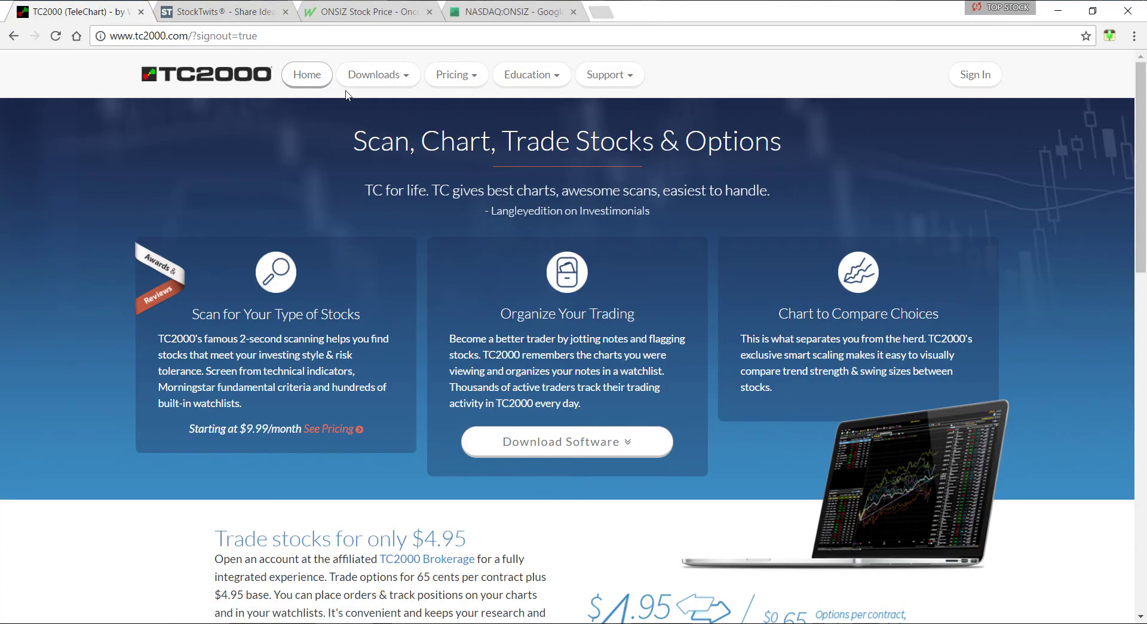
pyautogui.click(141, 11)
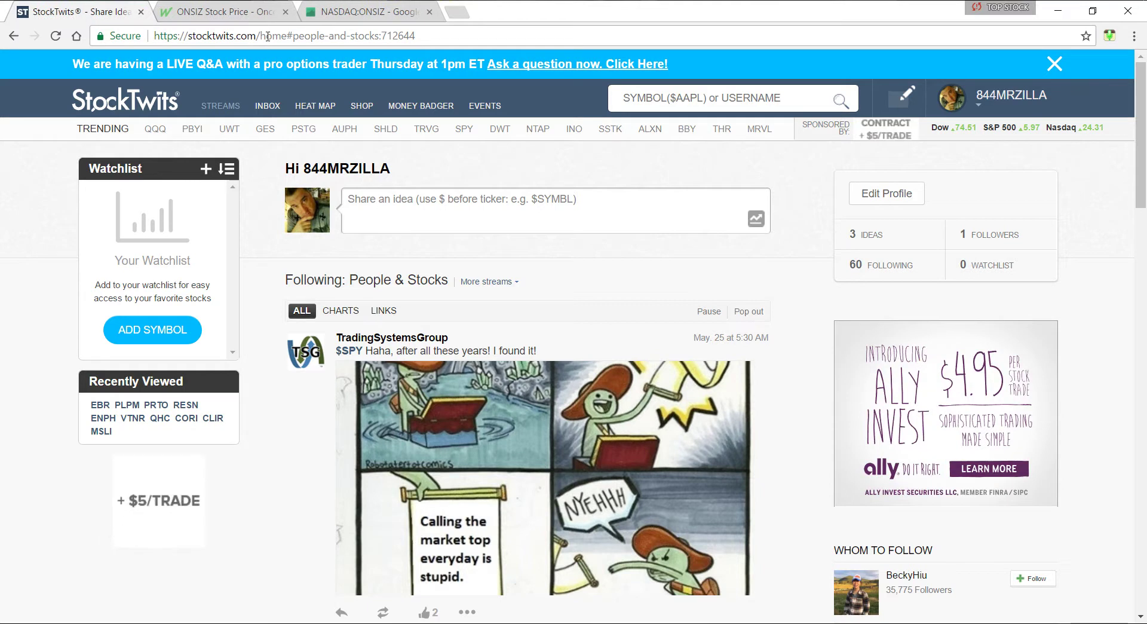
# Load the TC2000 Cloud Apps home page in a new first tab and sign in with the saved credentials, keeping the session signed in
pyautogui.click(464, 17)
pyautogui.moveTo(520, 18); pyautogui.dragTo(83, 24)
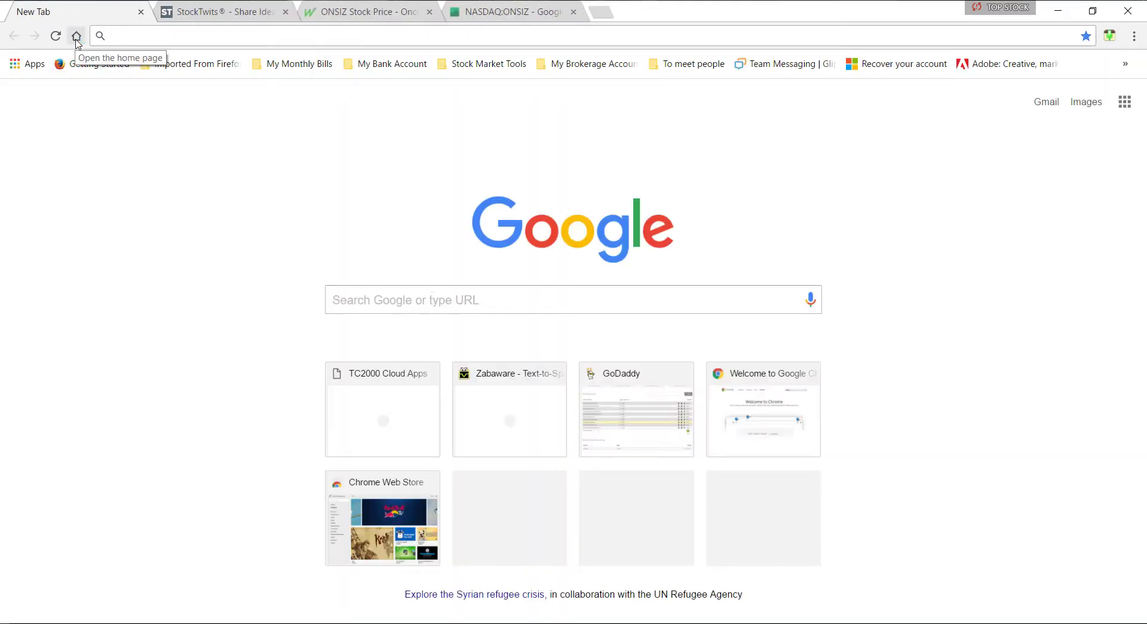
pyautogui.click(76, 38)
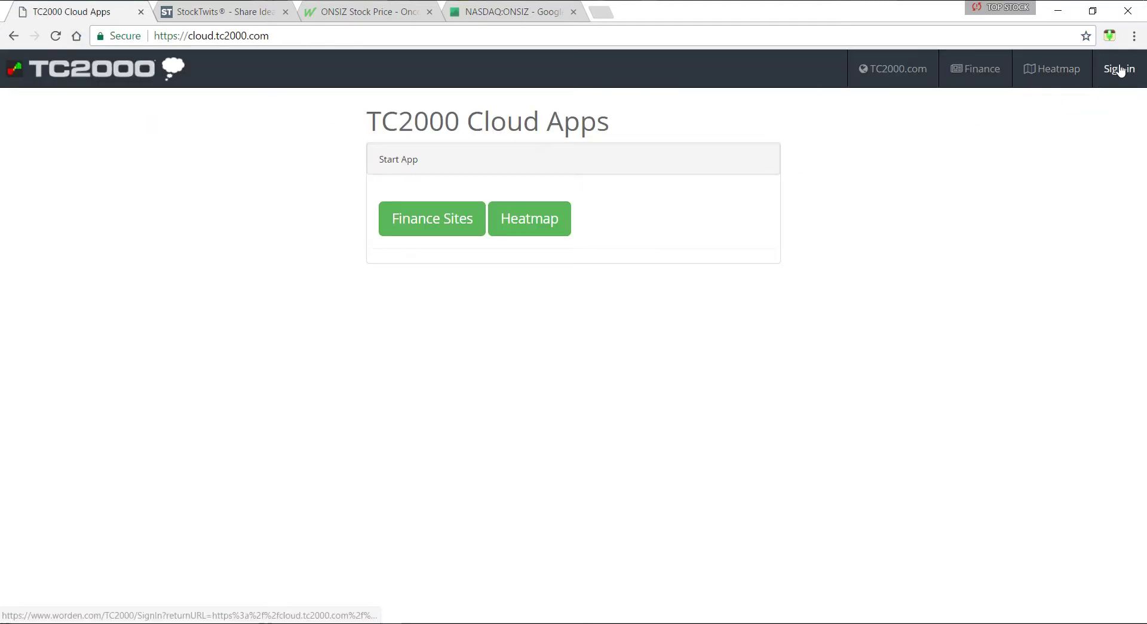
pyautogui.click(1121, 69)
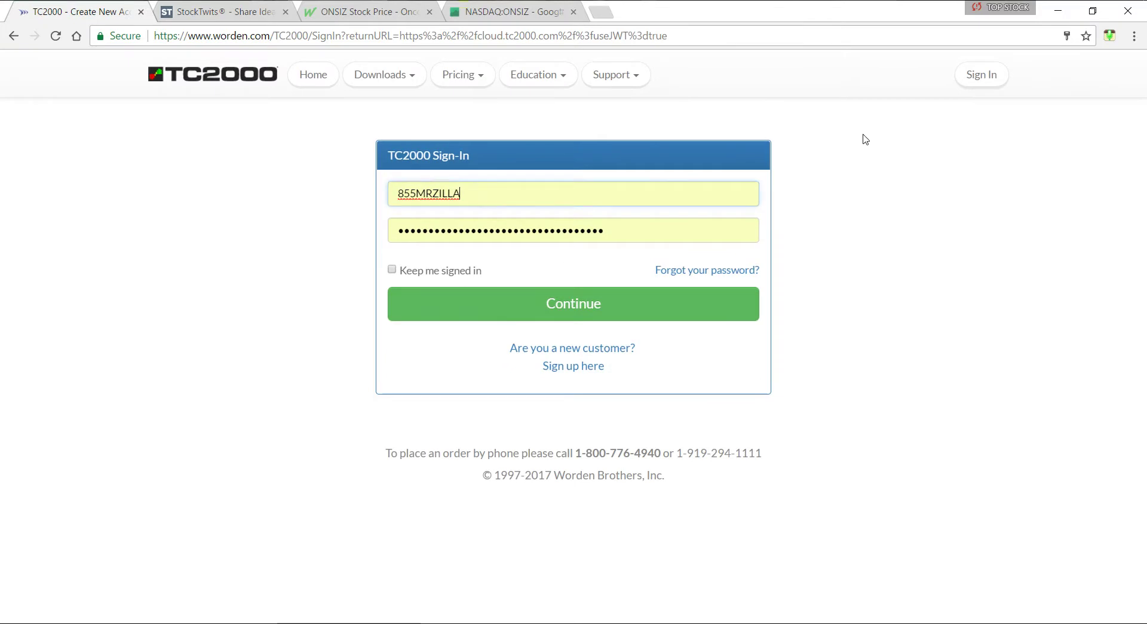
pyautogui.click(392, 270)
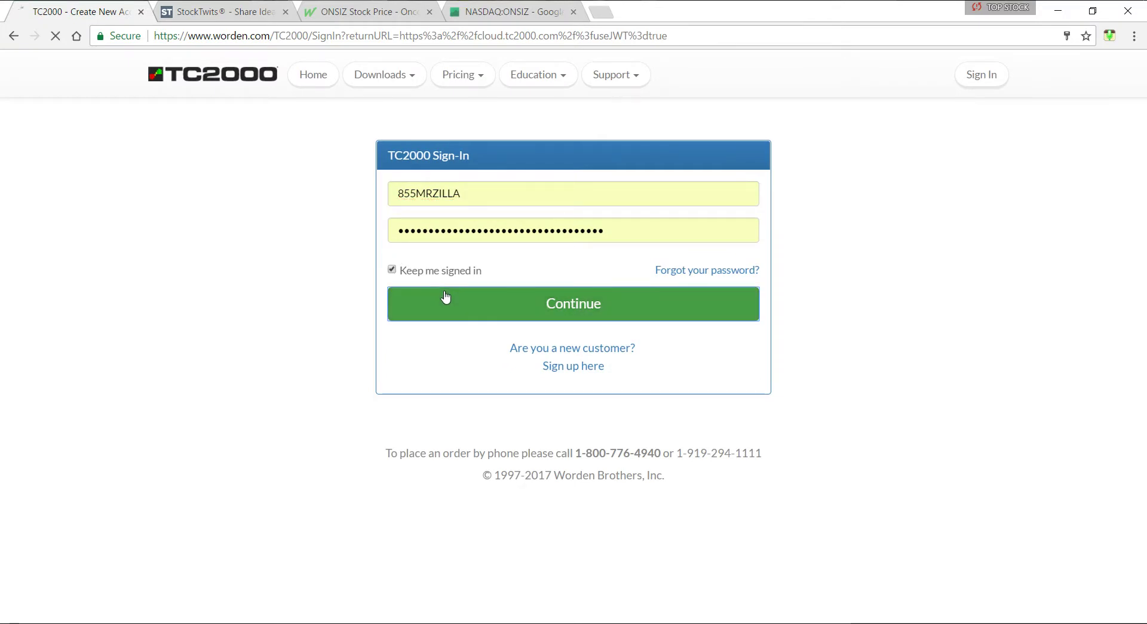
pyautogui.click(445, 297)
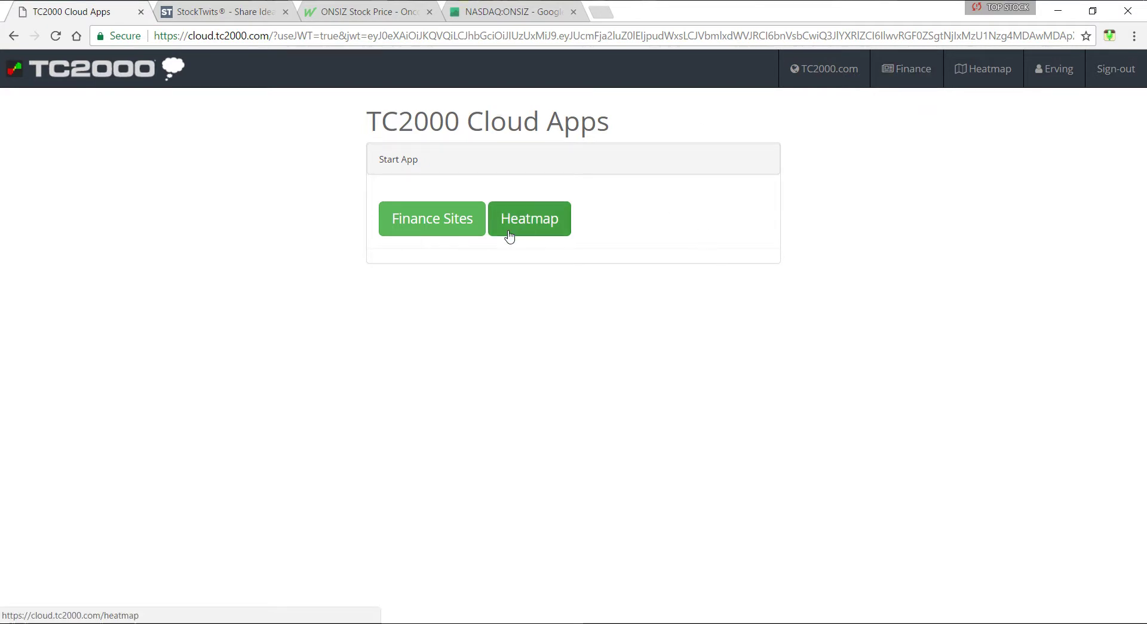
# Open Google Finance Summary from the finance sites and synchronize it by selecting MICT in TC2000's Volume 4000.00 watchlist, returning to Chrome
pyautogui.click(459, 225)
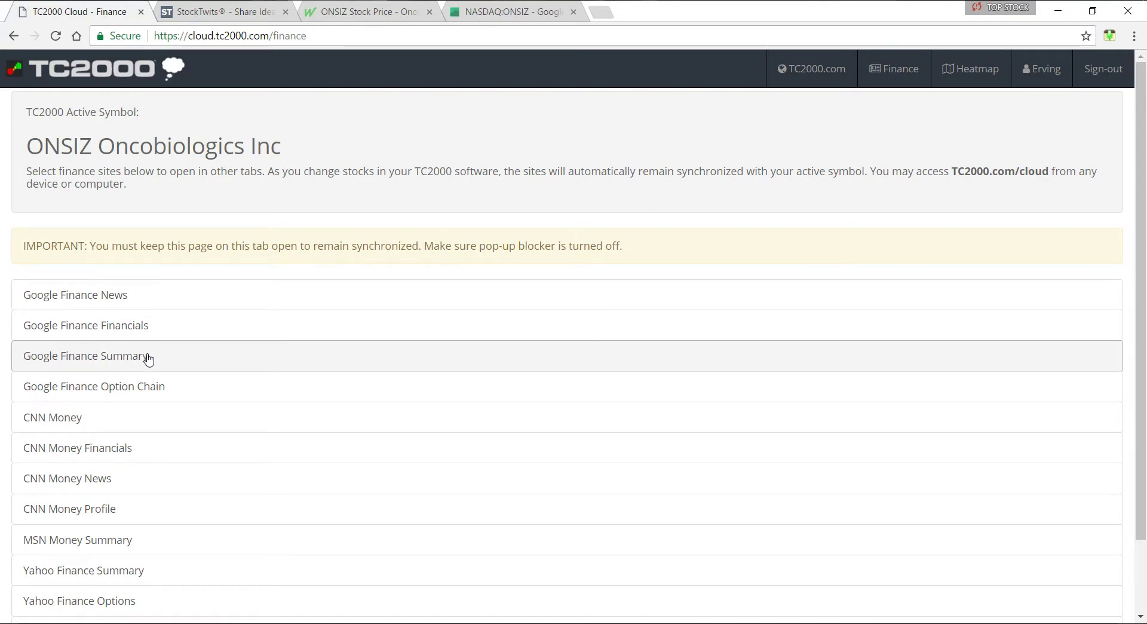
pyautogui.click(146, 356)
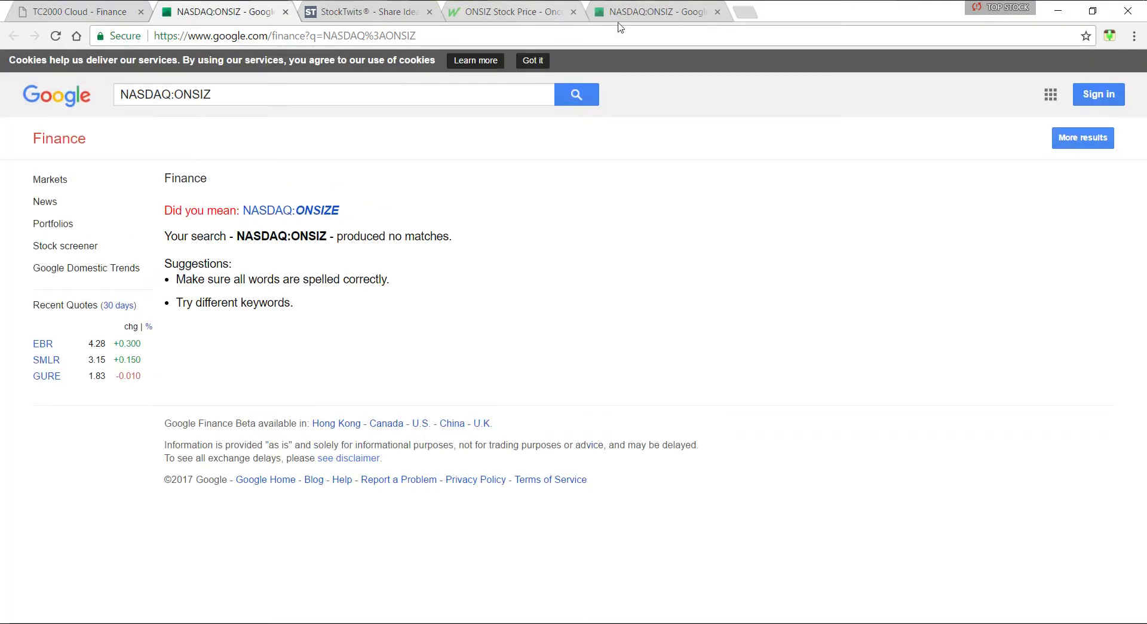
pyautogui.hotkey('alt', 'Tab')
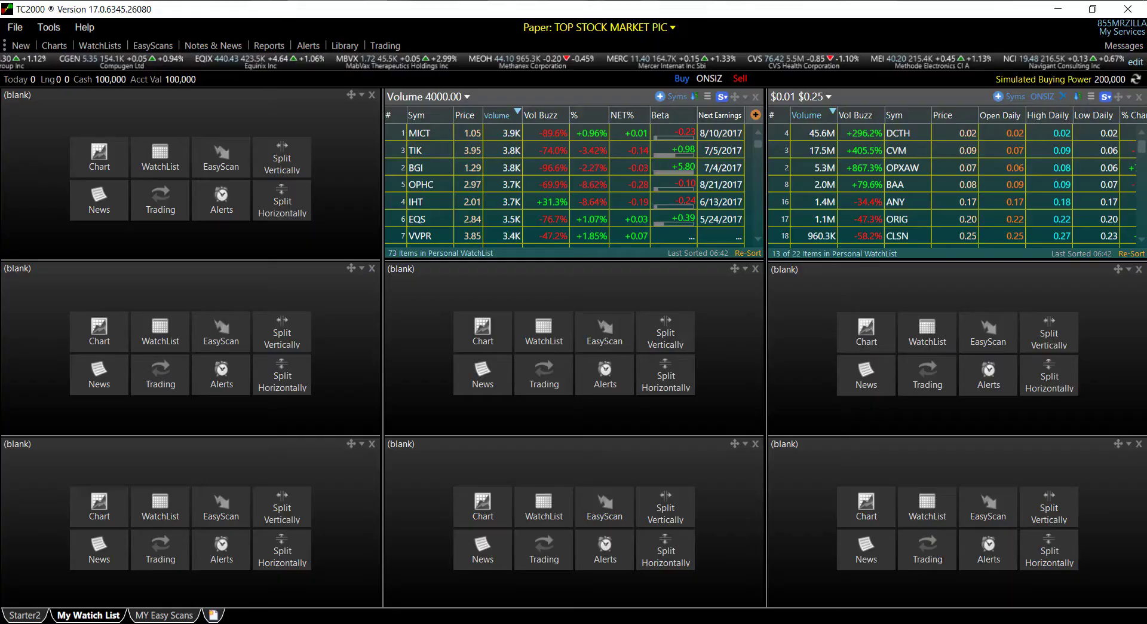
pyautogui.click(488, 132)
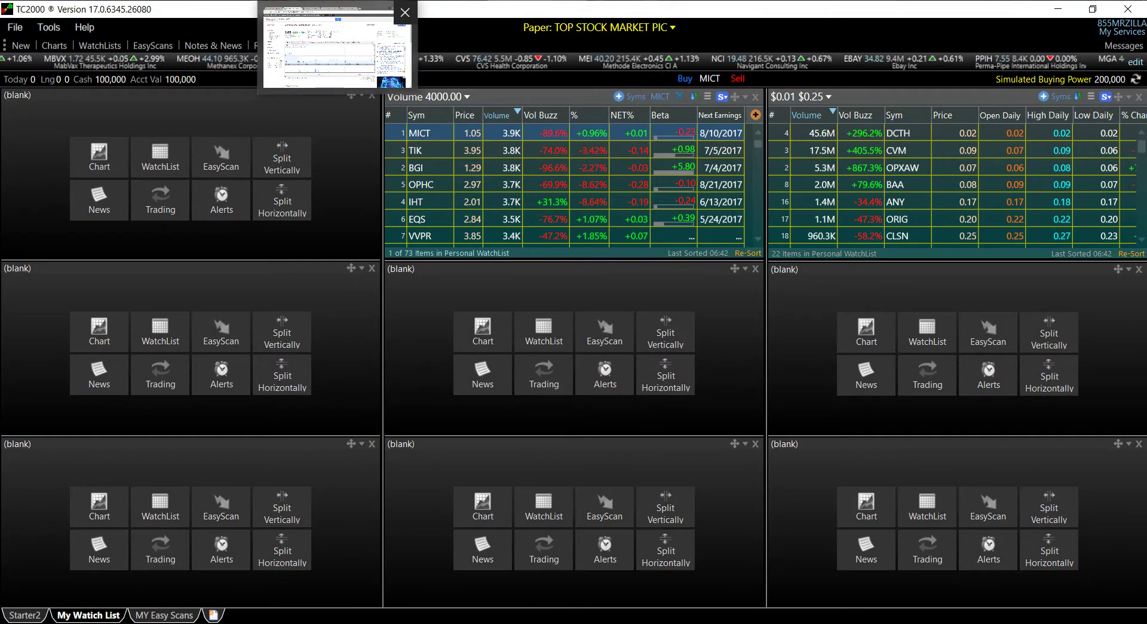
pyautogui.hotkey('alt', 'Tab')
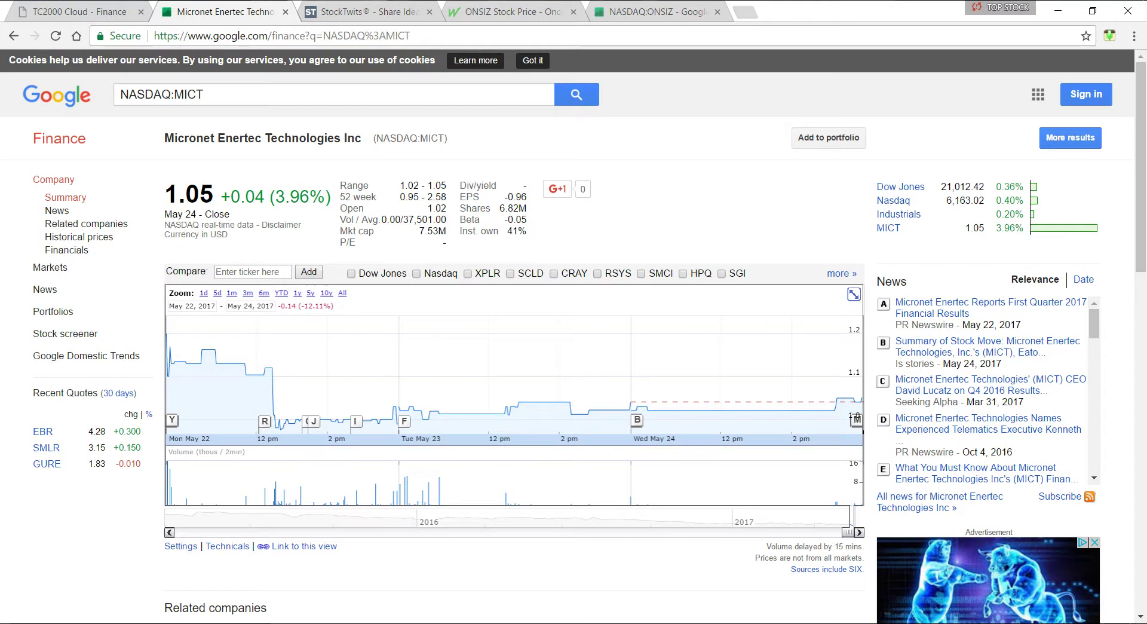
# Check whether the StockTwits, MarketWatch, older Google Finance and TC2000 Cloud pages follow the active symbol MICT
pyautogui.click(332, 13)
pyautogui.click(514, 12)
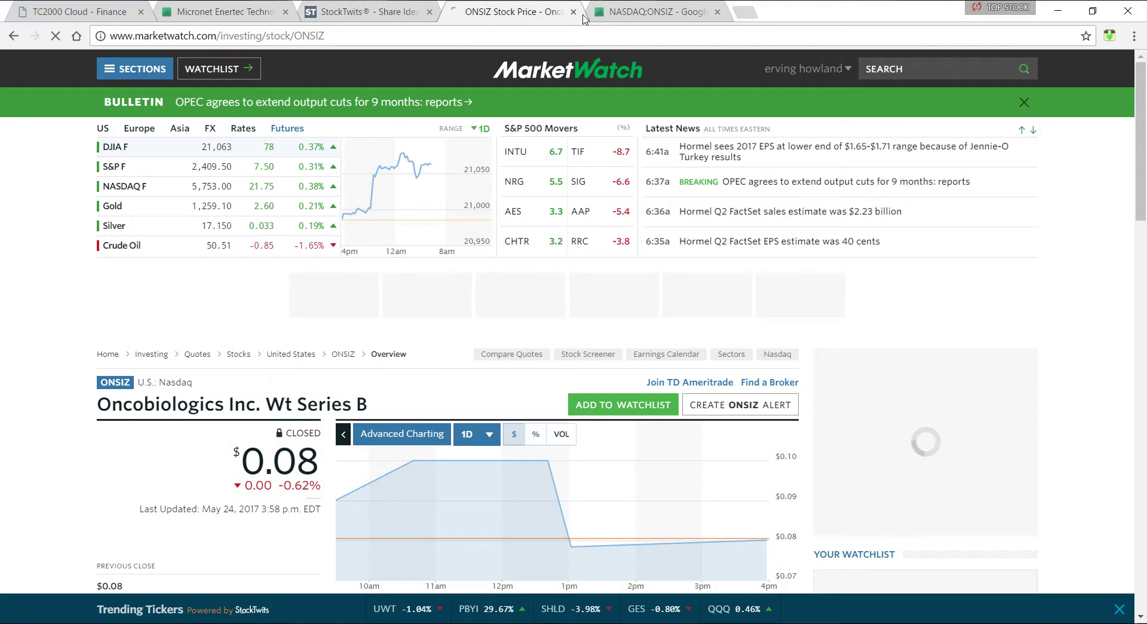
pyautogui.click(635, 13)
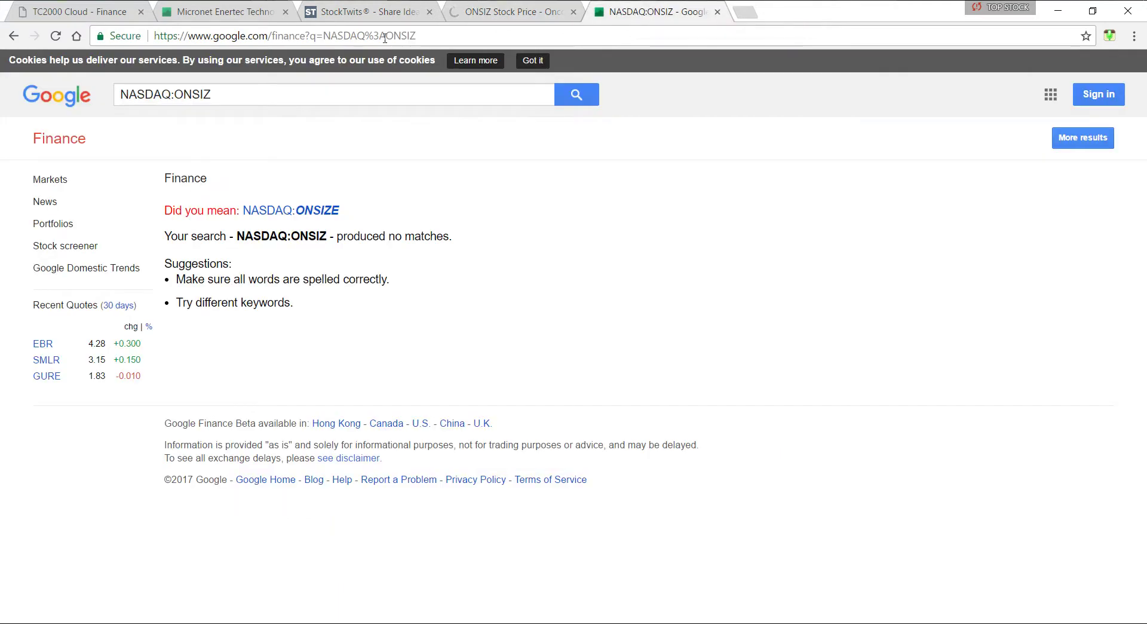
pyautogui.click(114, 13)
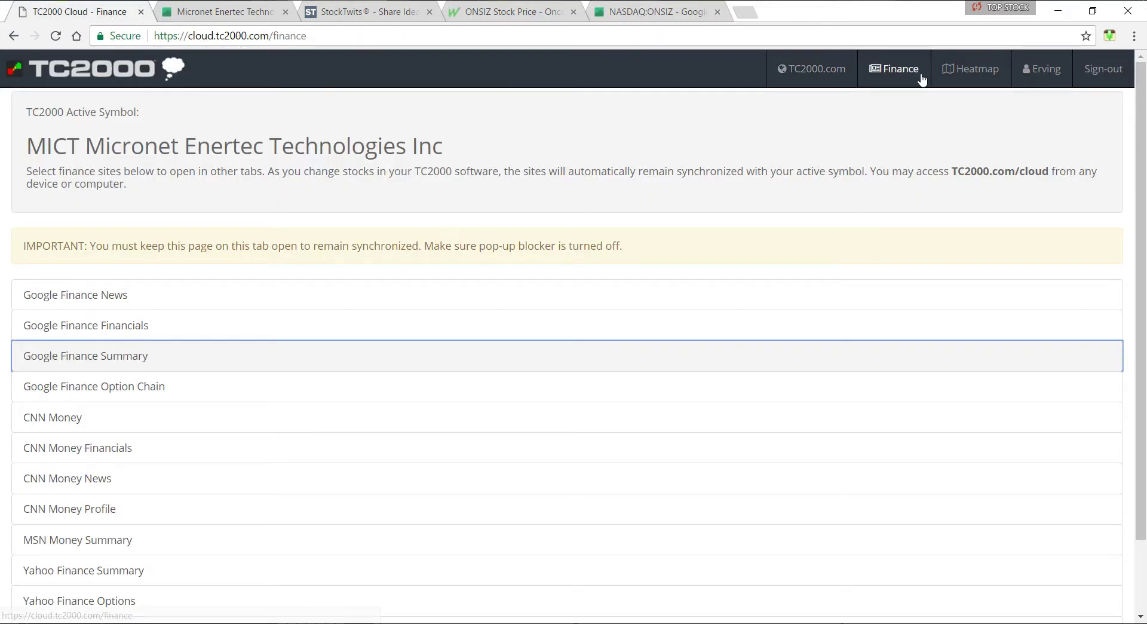
# Try to open the TC2000 Cloud heatmap and close the tab that it launches
pyautogui.click(972, 72)
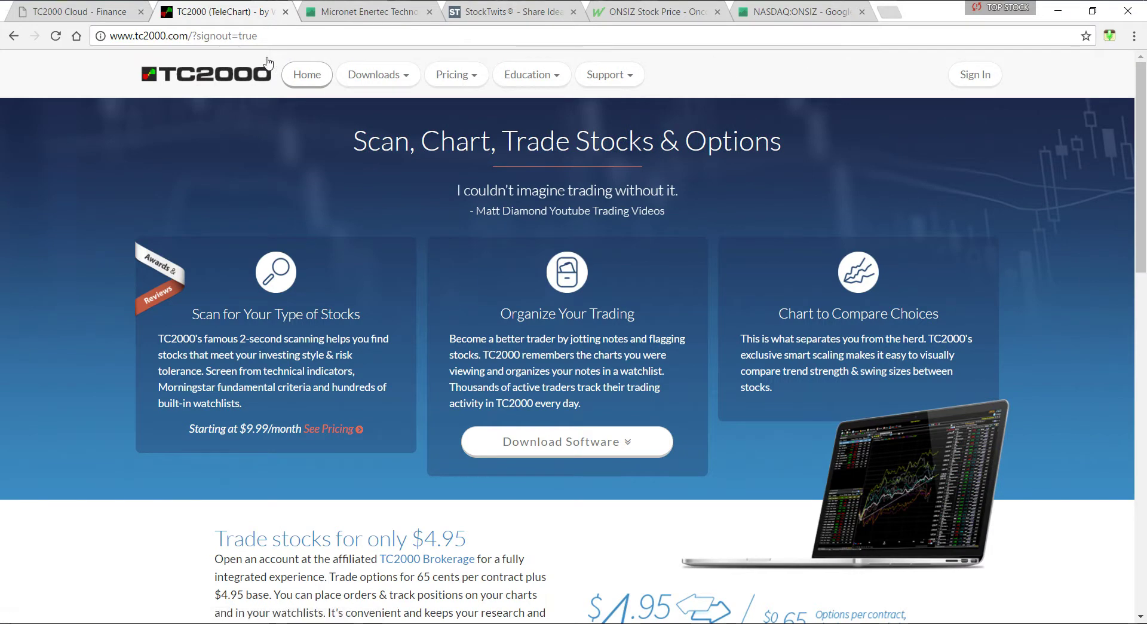
pyautogui.click(285, 12)
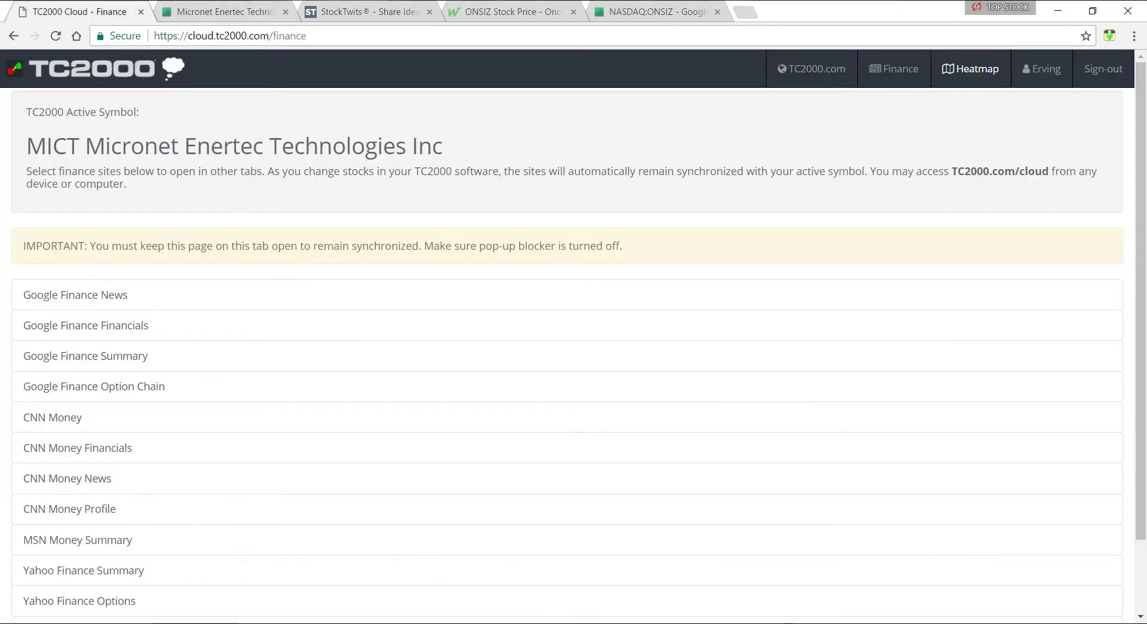
# Open the TC2000 Cloud Apps bookmark from Stock Market Tools in a new tab and place it second, beside TC2000 Cloud - Finance
pyautogui.click(751, 13)
pyautogui.click(489, 63)
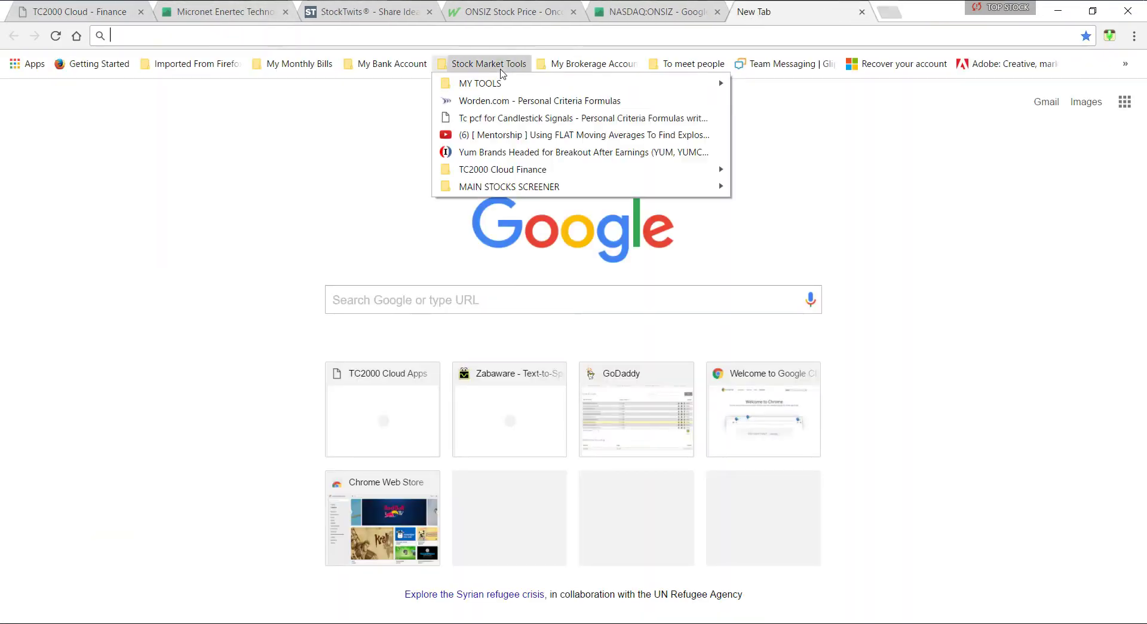
pyautogui.moveTo(509, 171)
pyautogui.moveTo(798, 173)
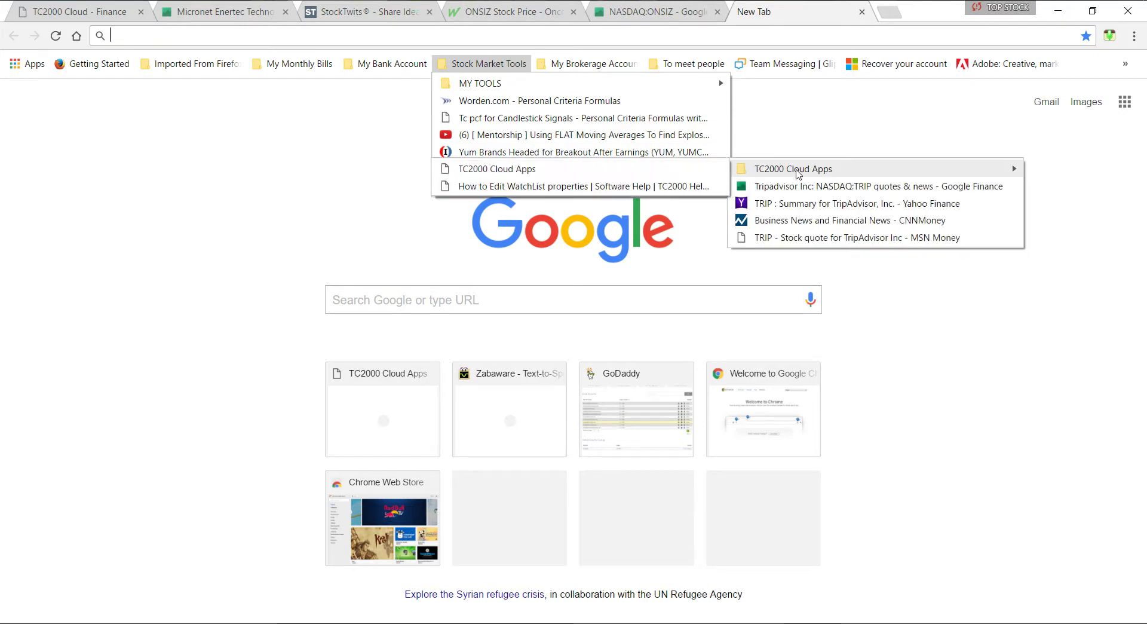
pyautogui.click(572, 171)
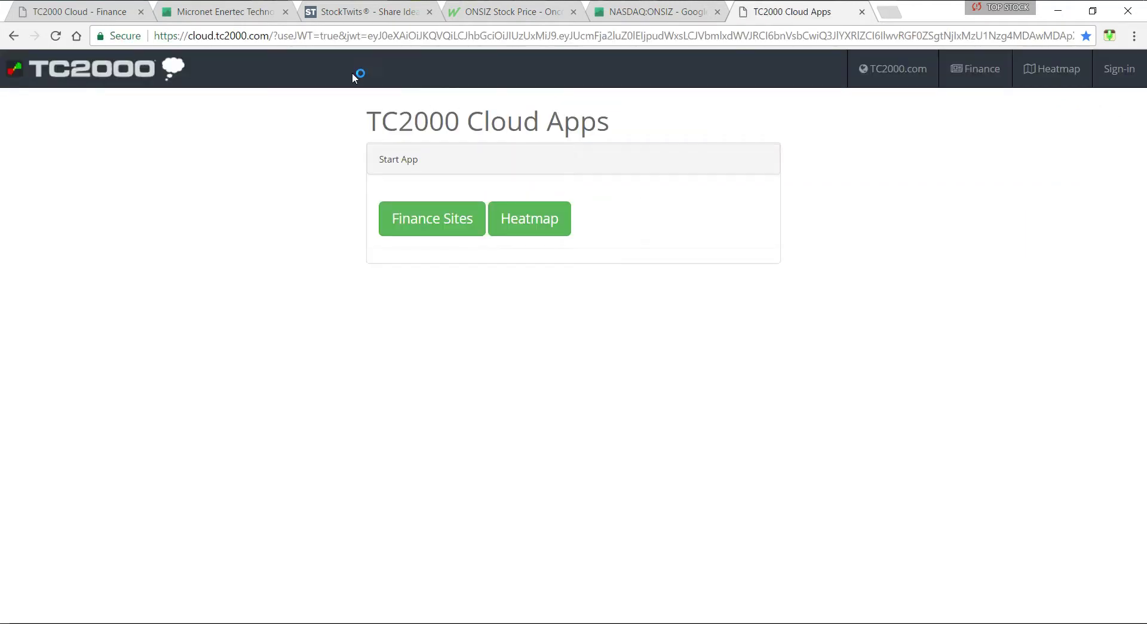
pyautogui.moveTo(796, 15); pyautogui.dragTo(222, 15)
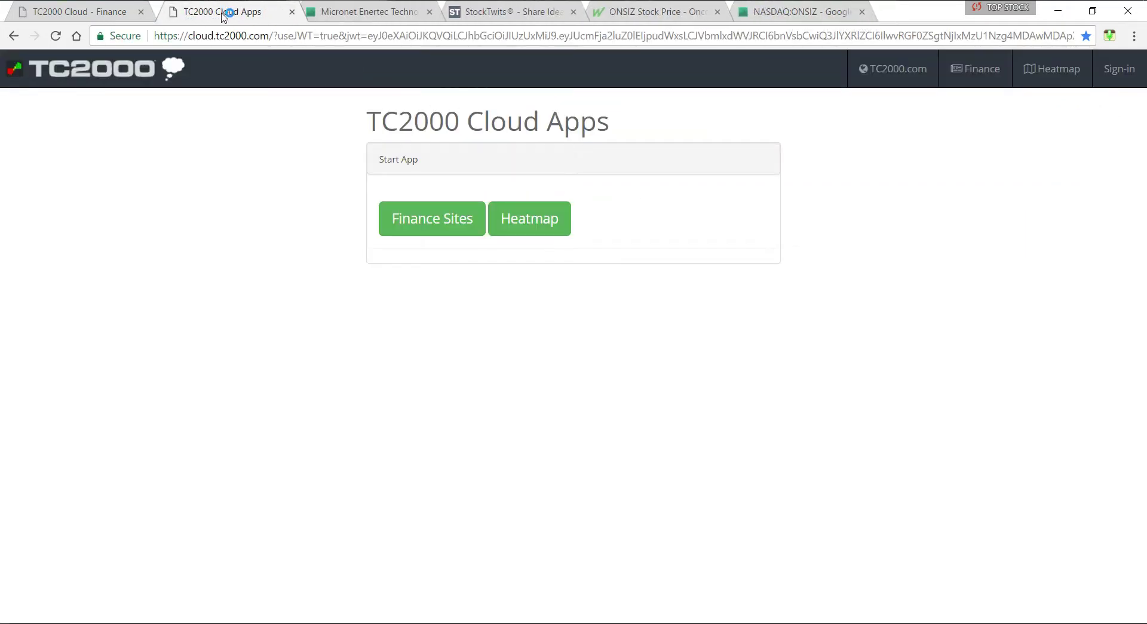
# Sign in to TC2000 Cloud with the saved credentials, choosing to stay signed in, and launch the Heatmap app
pyautogui.click(1117, 76)
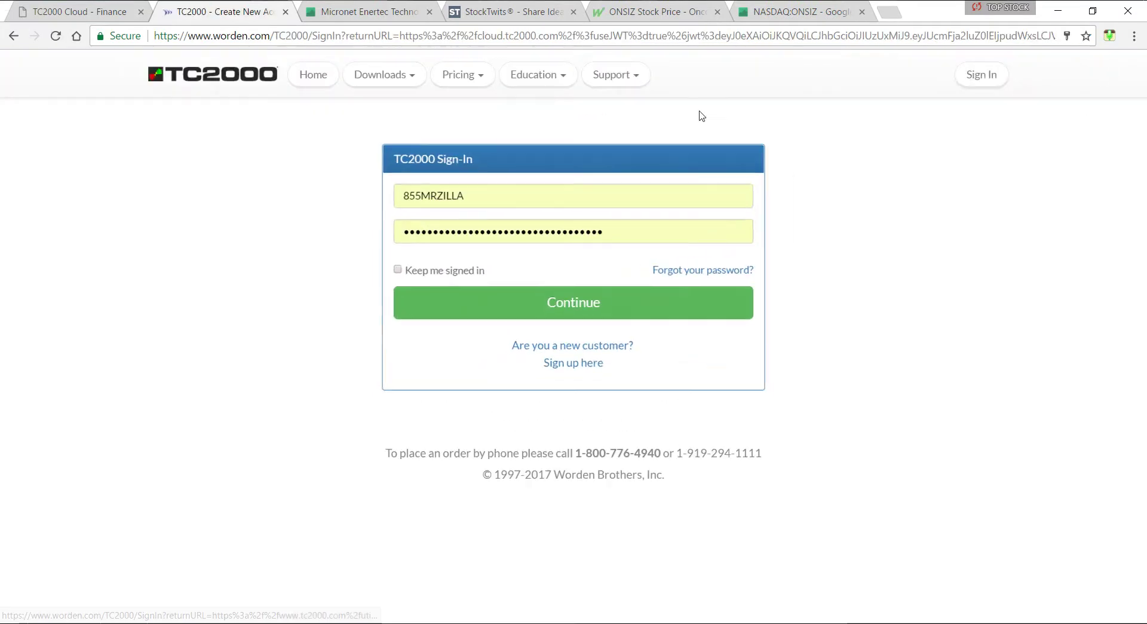
pyautogui.click(392, 269)
pyautogui.click(436, 310)
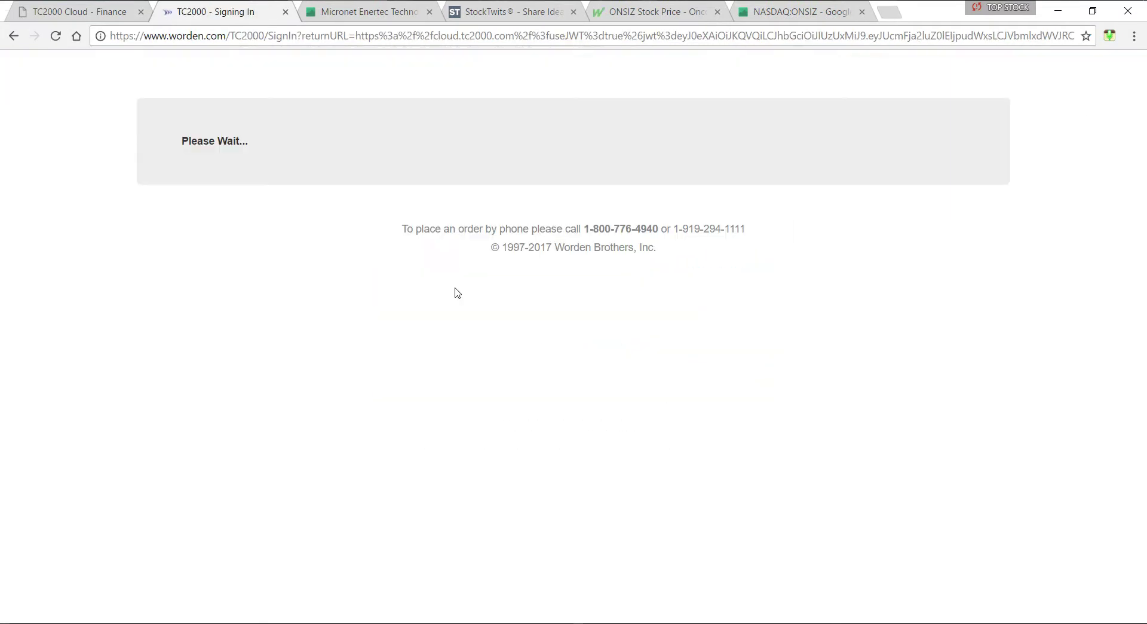
pyautogui.click(538, 228)
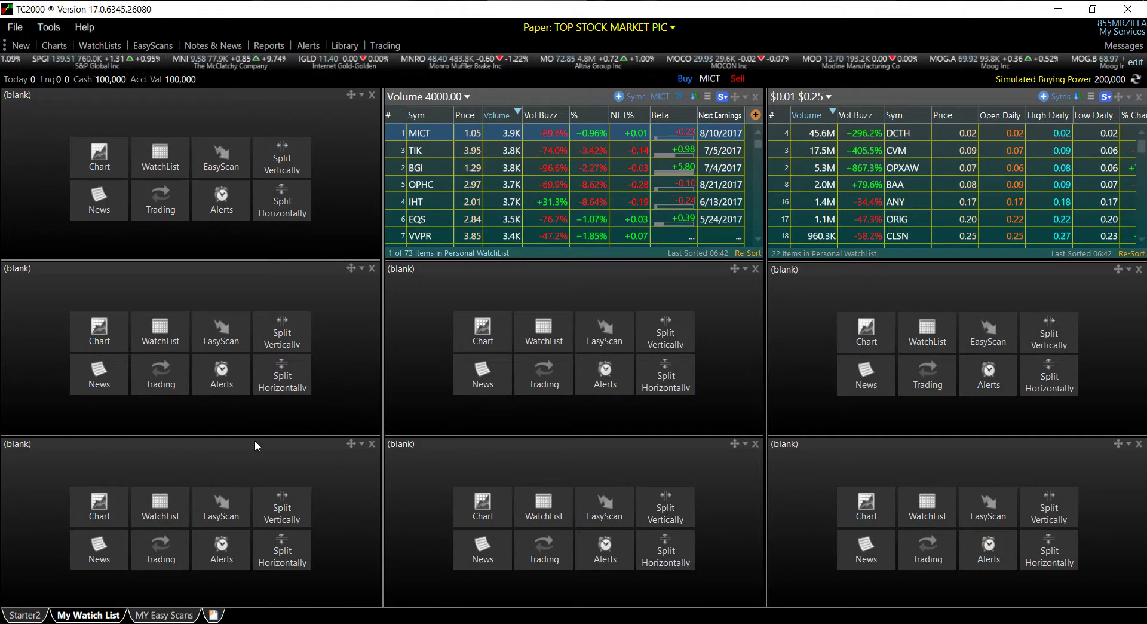
# In TC2000's MY Easy Scans layout, save the $0.25 $0.50 EasyScan under its own name, overwriting the existing scan
pyautogui.click(162, 615)
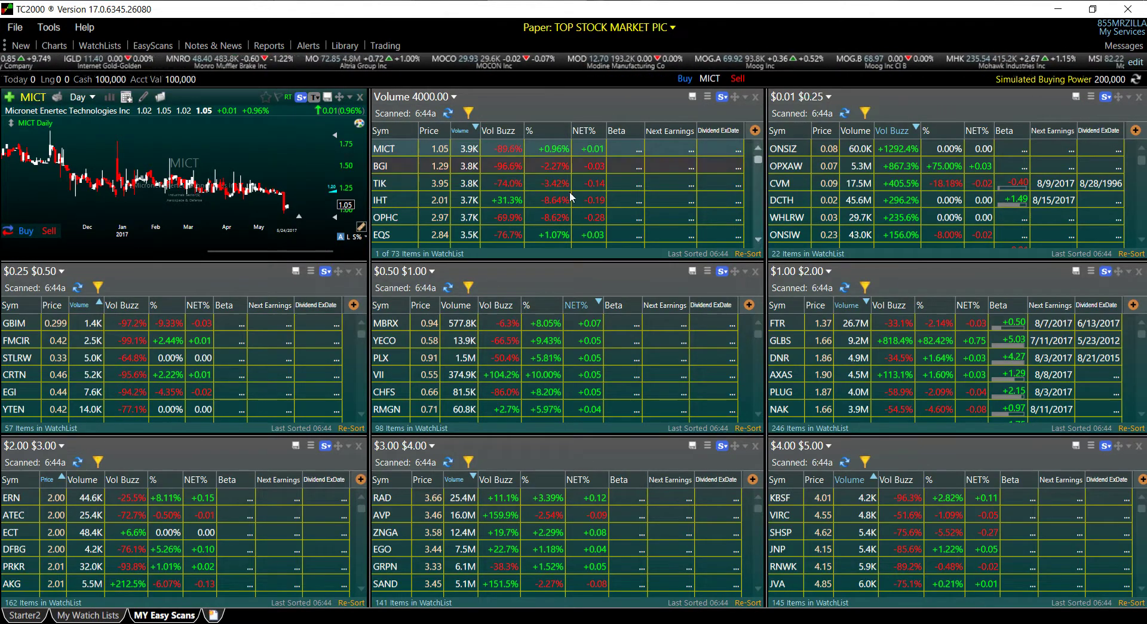
pyautogui.rightClick(51, 280)
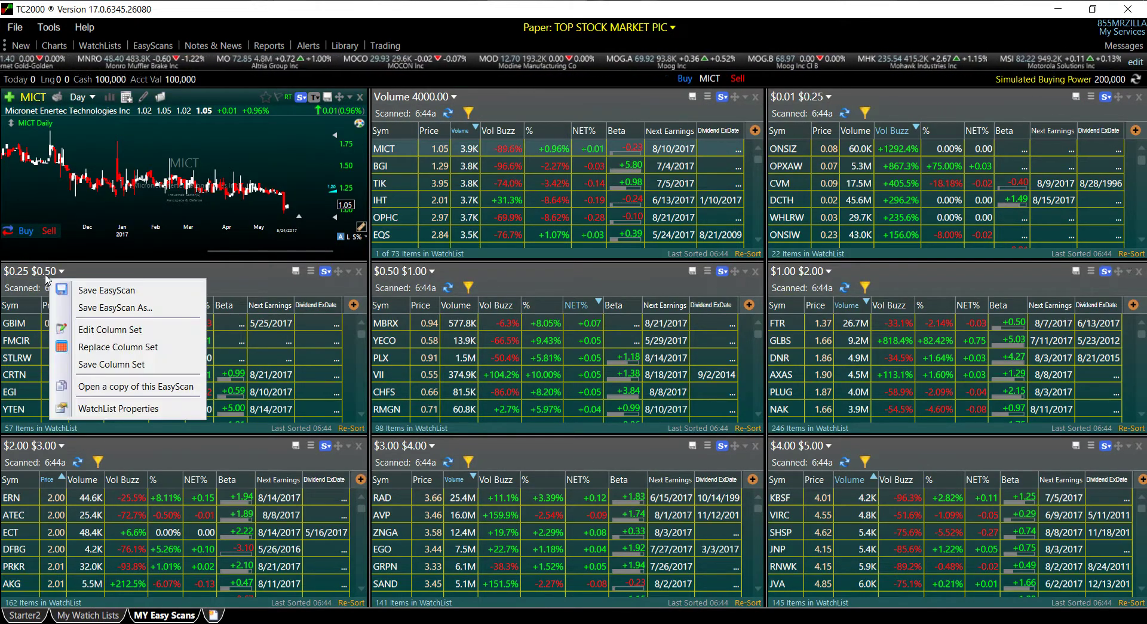
pyautogui.click(83, 308)
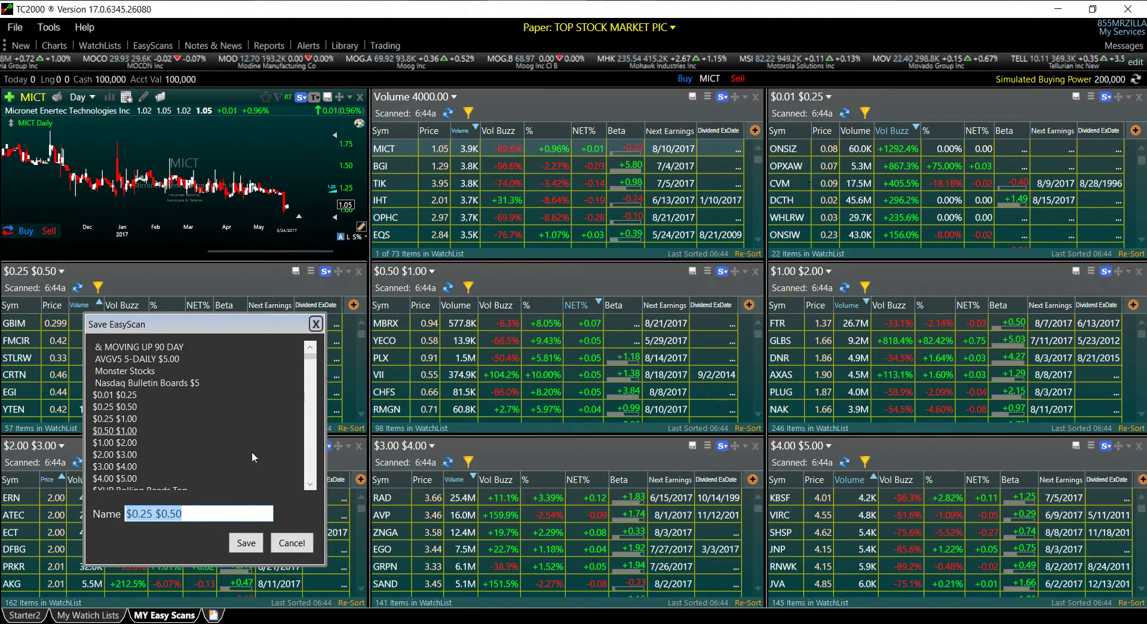
pyautogui.click(246, 542)
pyautogui.click(250, 533)
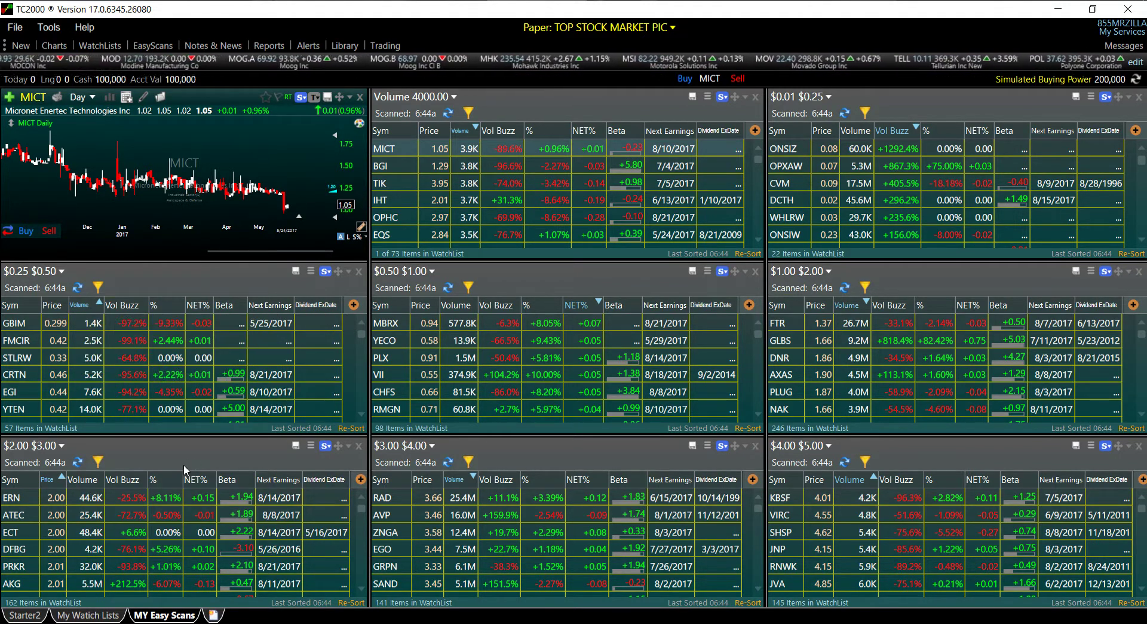
# Create a personal watchlist named $0.25 $0.50 in the watchlist layout's blank first pane of the middle row
pyautogui.click(88, 618)
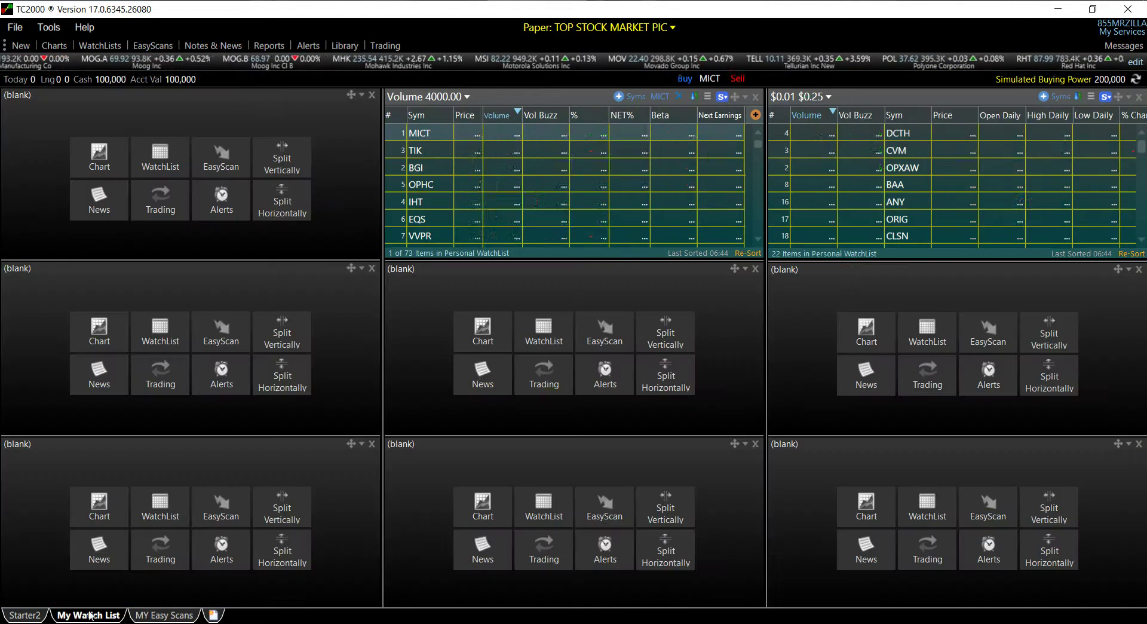
pyautogui.click(145, 343)
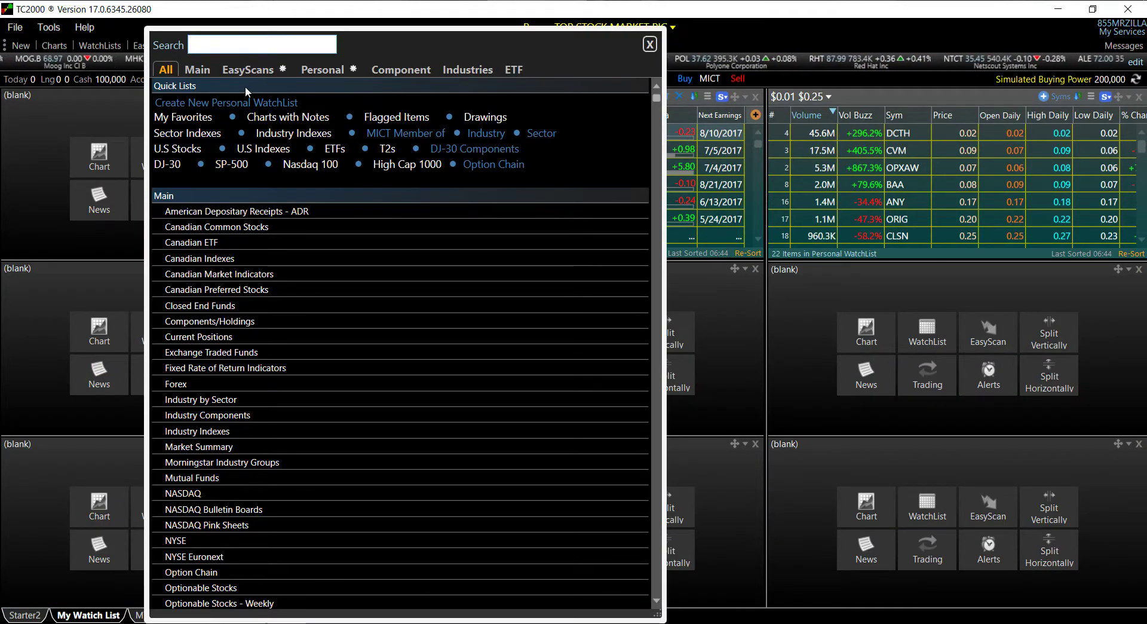
pyautogui.click(258, 104)
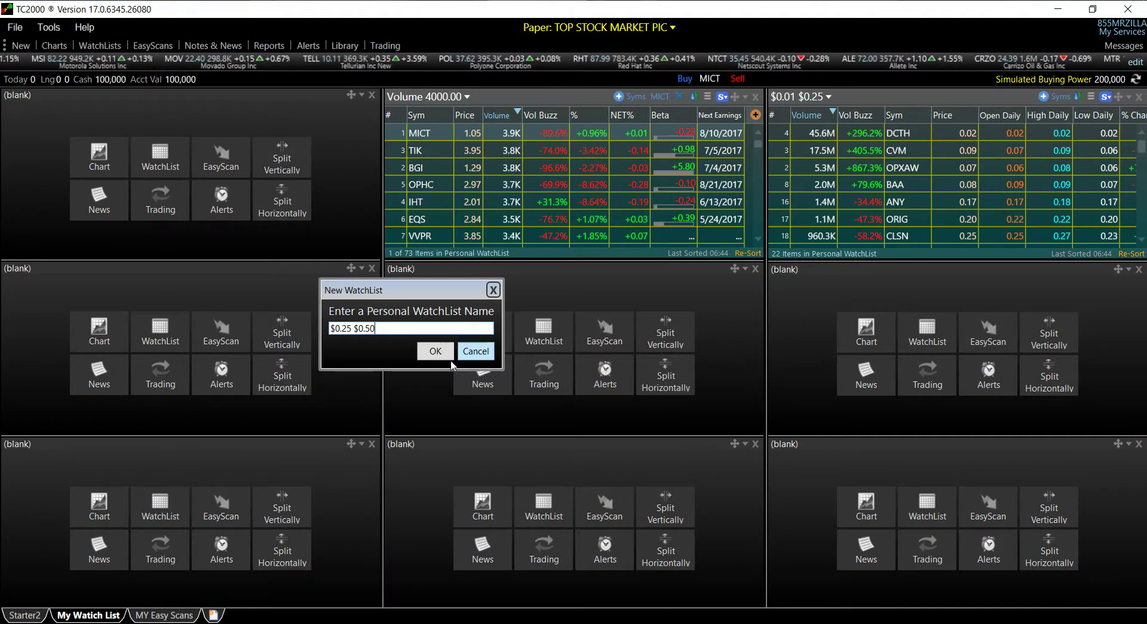
pyautogui.click(432, 353)
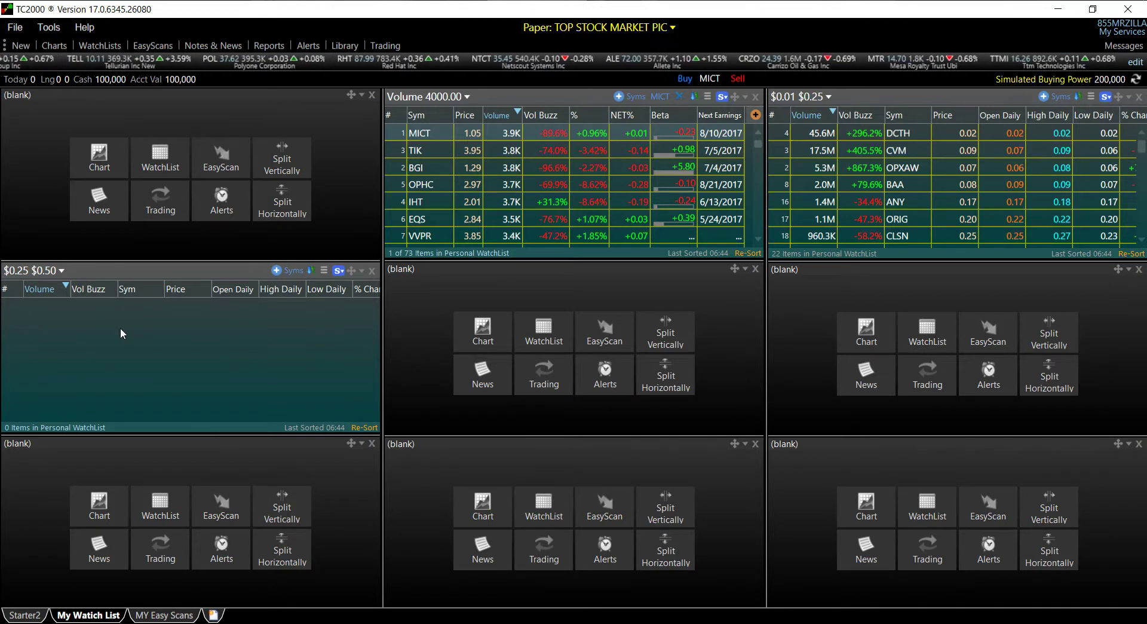
# Copy all symbols from the $0.25 $0.50 EasyScan to the $0.25 $0.50 personal watchlist
pyautogui.click(156, 614)
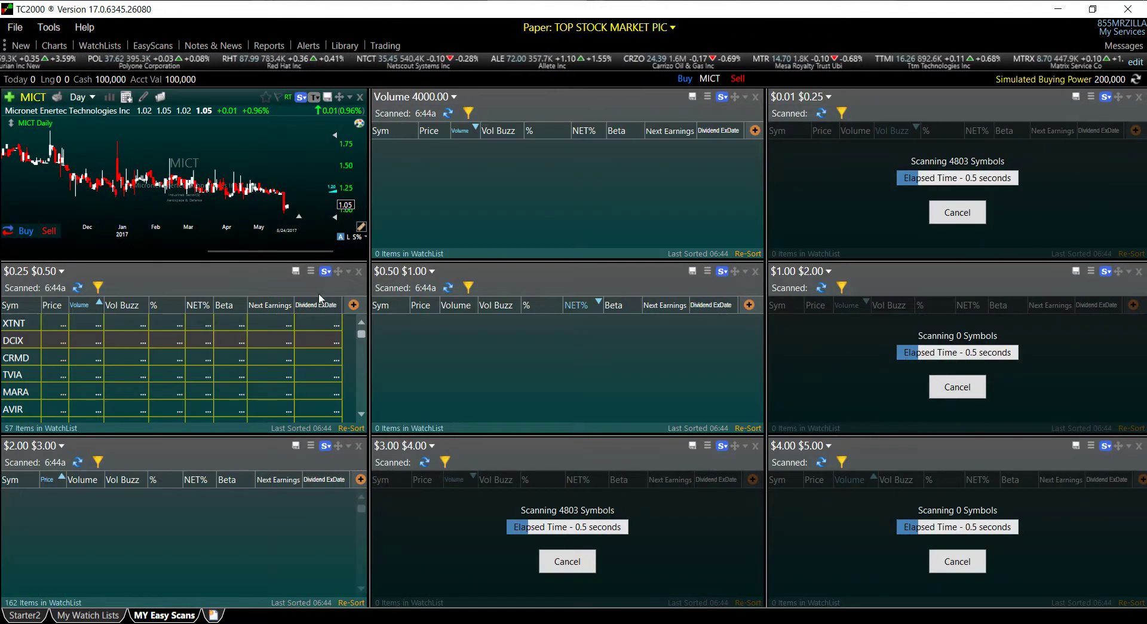
pyautogui.rightClick(115, 320)
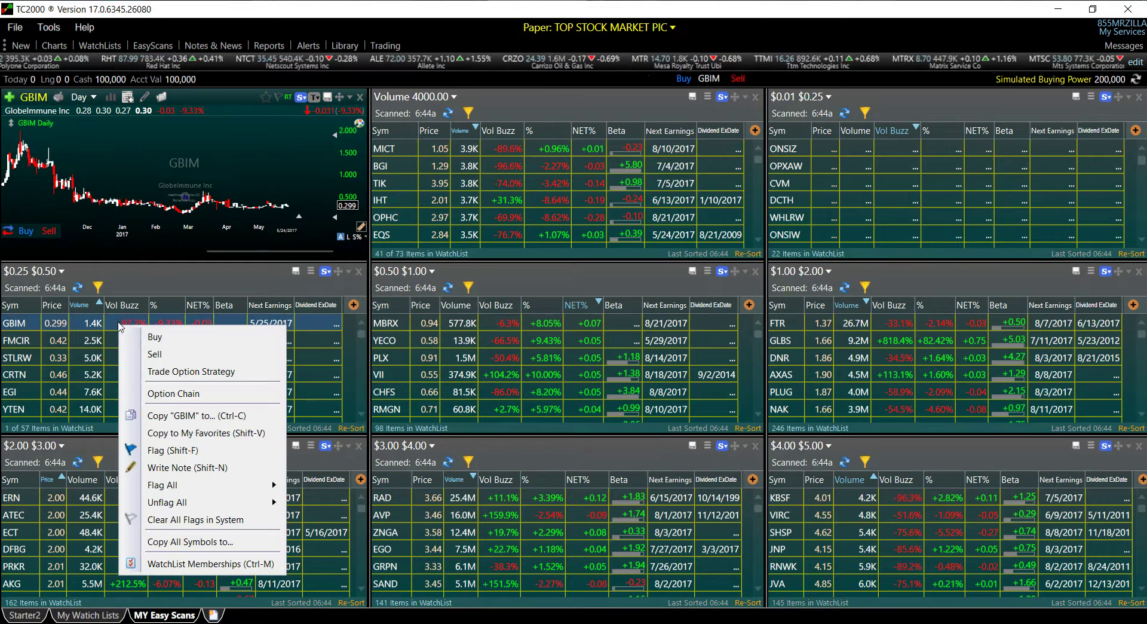
pyautogui.click(173, 542)
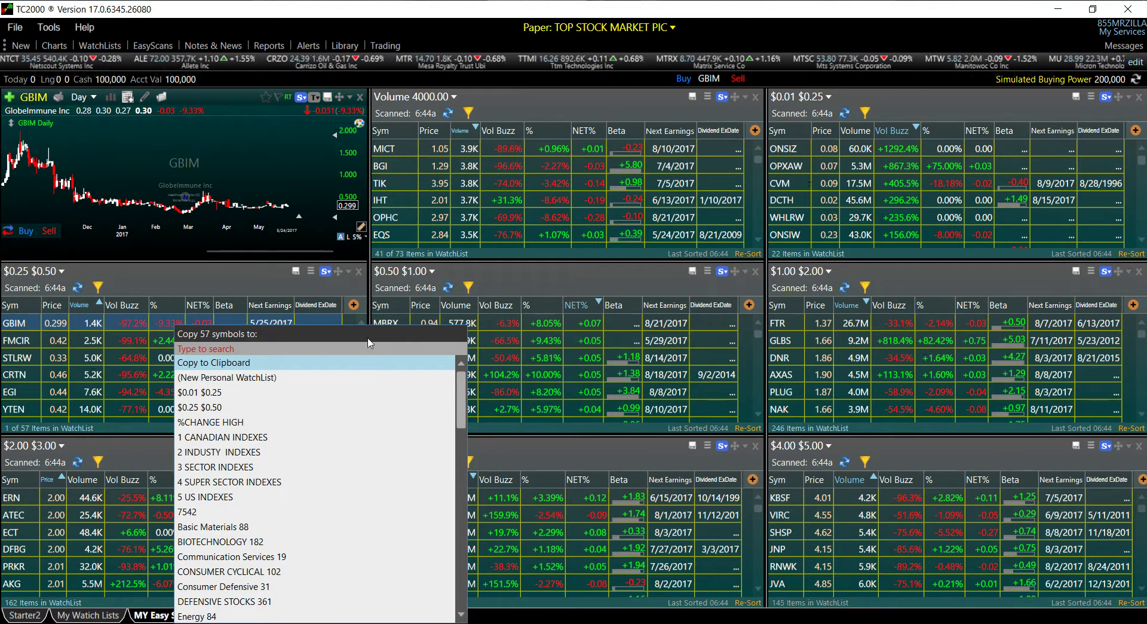
pyautogui.scroll(-2, 461, 384)
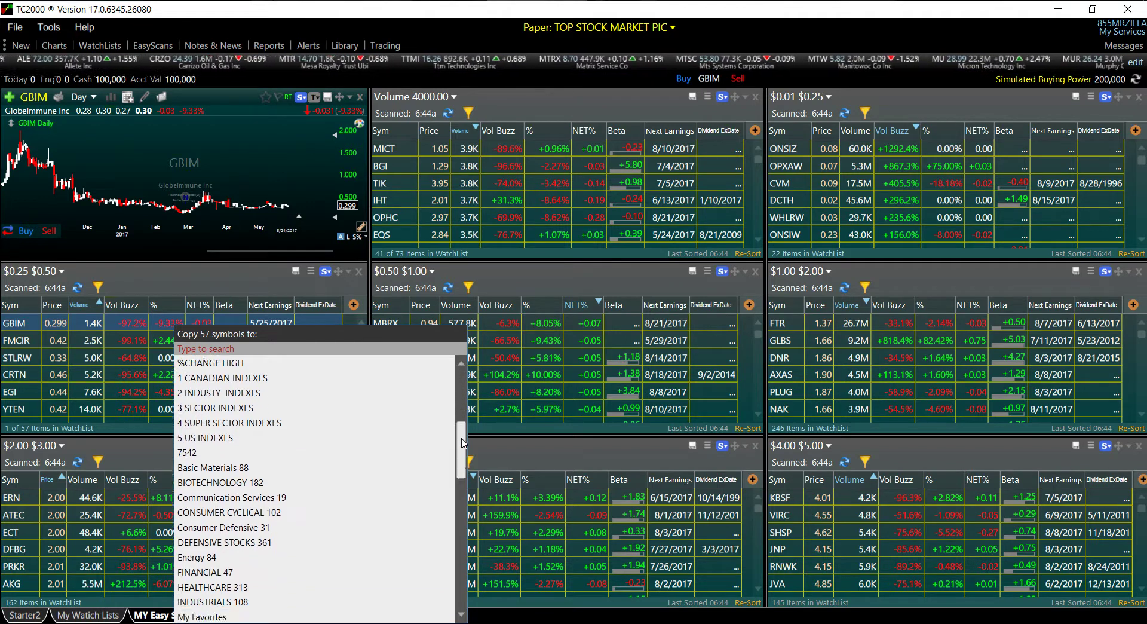
pyautogui.scroll(2, 461, 384)
pyautogui.click(228, 406)
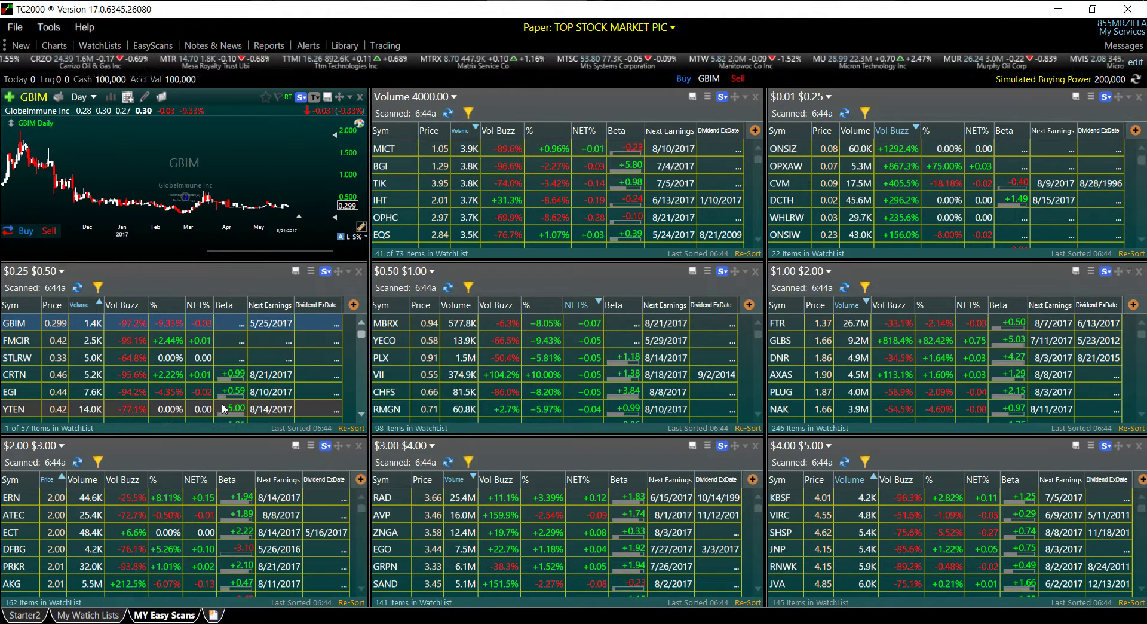
# Save the $0.50 $1.00 EasyScan under its own name, overwriting the existing scan
pyautogui.click(430, 273)
pyautogui.click(482, 304)
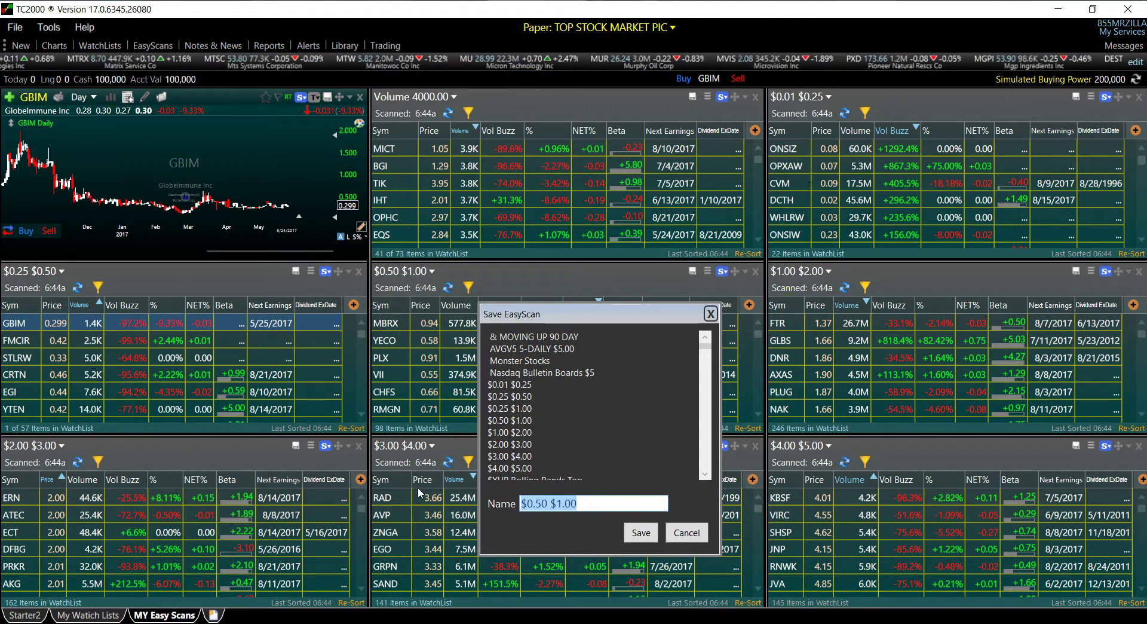
pyautogui.click(637, 537)
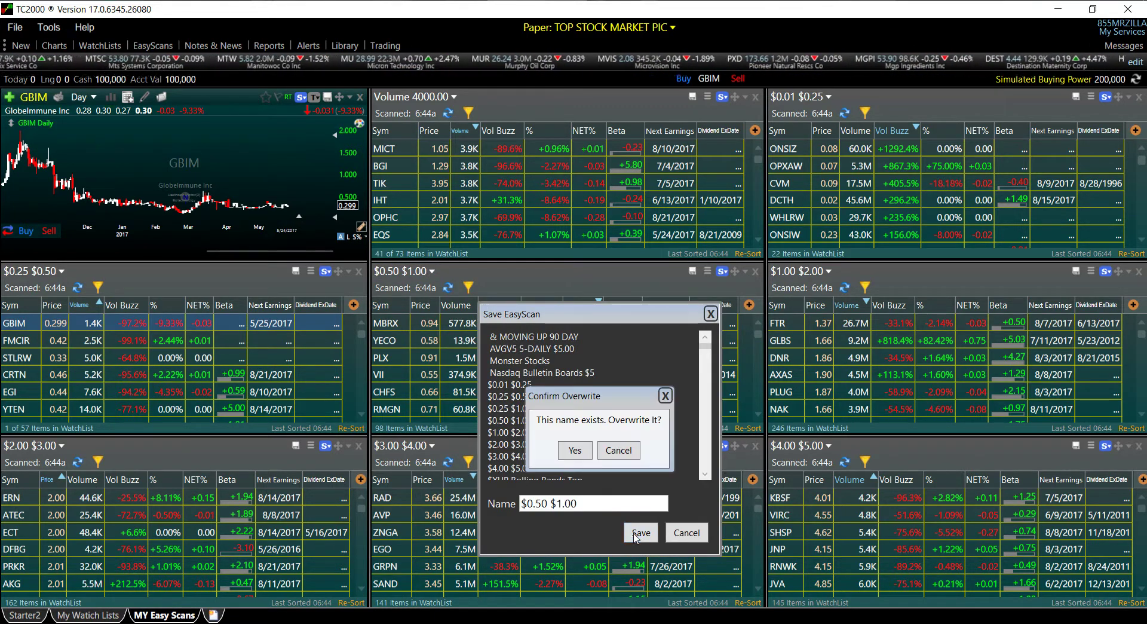
pyautogui.click(575, 450)
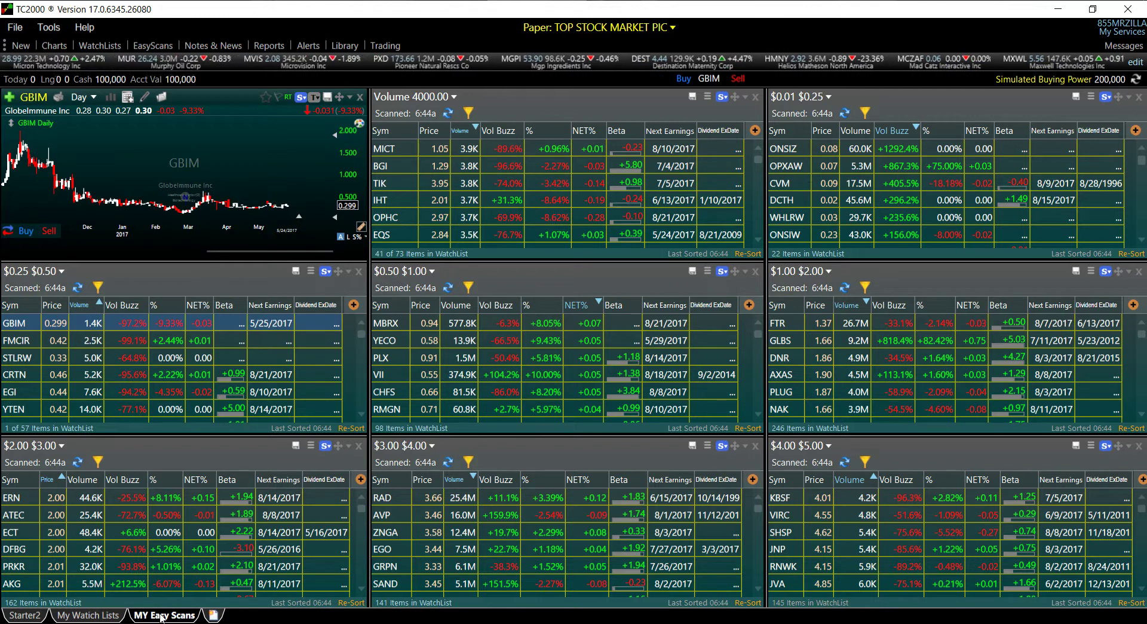
# Create a personal watchlist named $0.50 $1.00 in the blank pane beside the $0.25 $0.50 watchlist
pyautogui.click(108, 616)
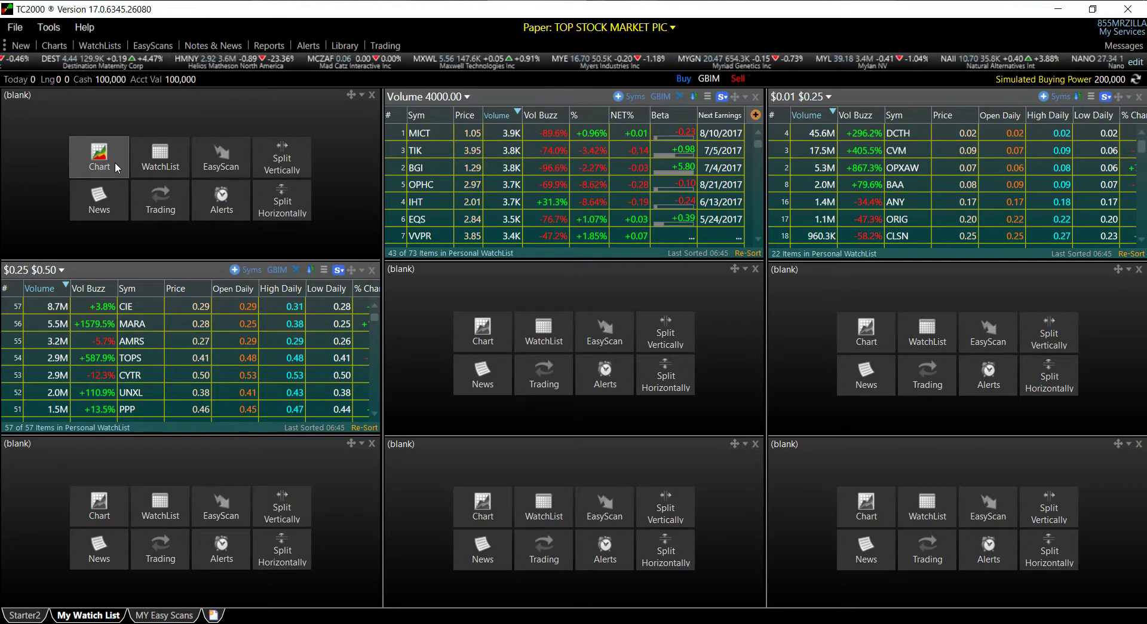
pyautogui.click(546, 335)
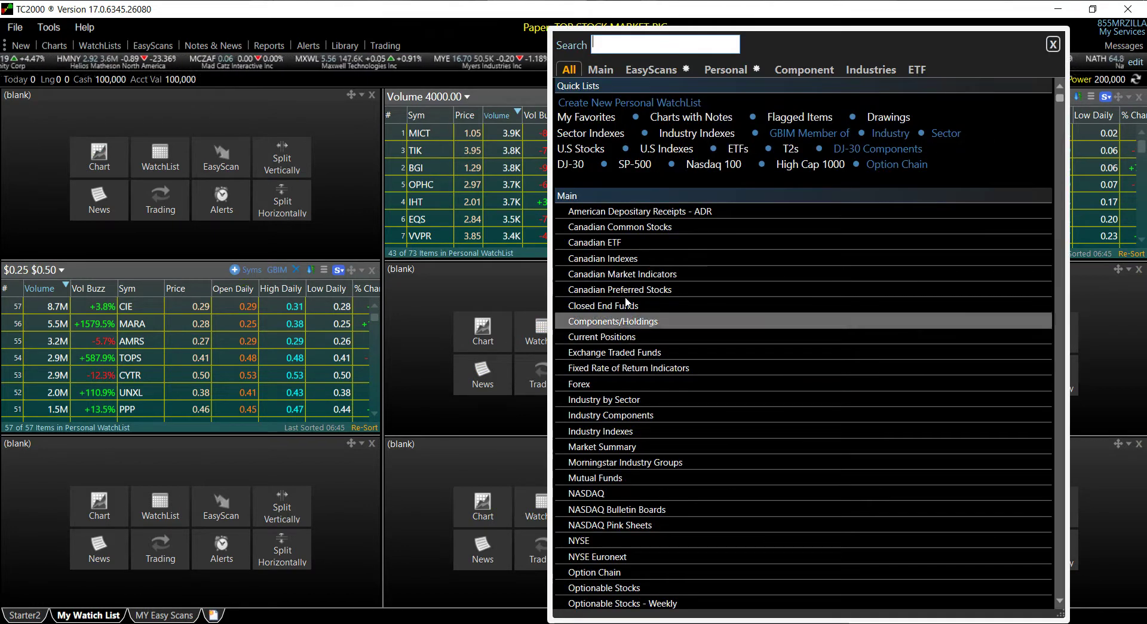
pyautogui.click(644, 102)
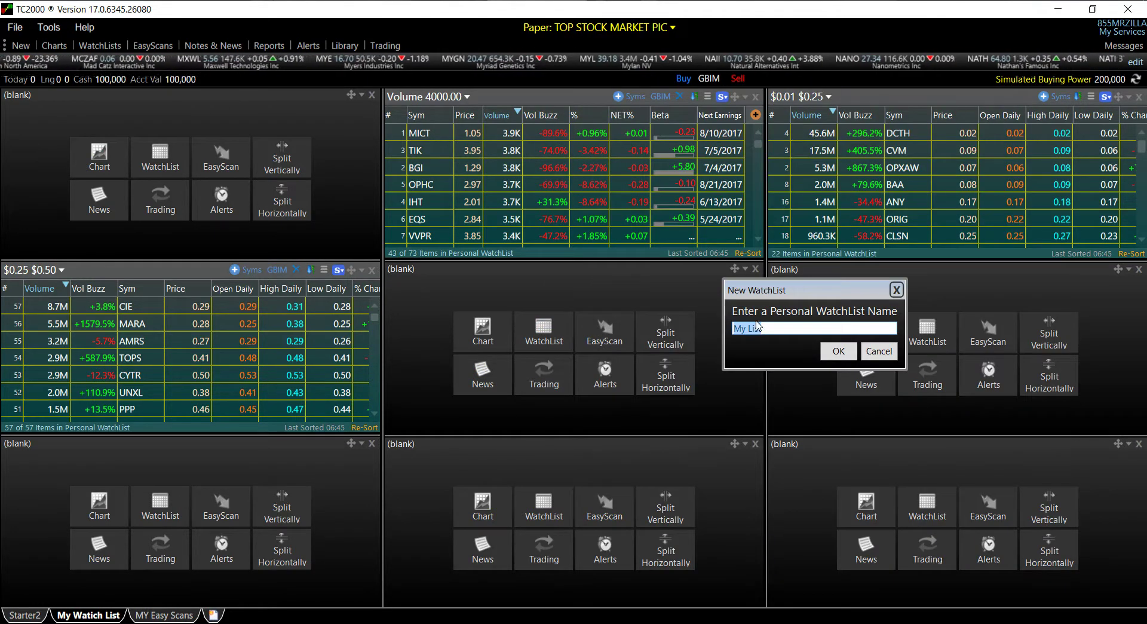
pyautogui.write('$0.50 $1.00')
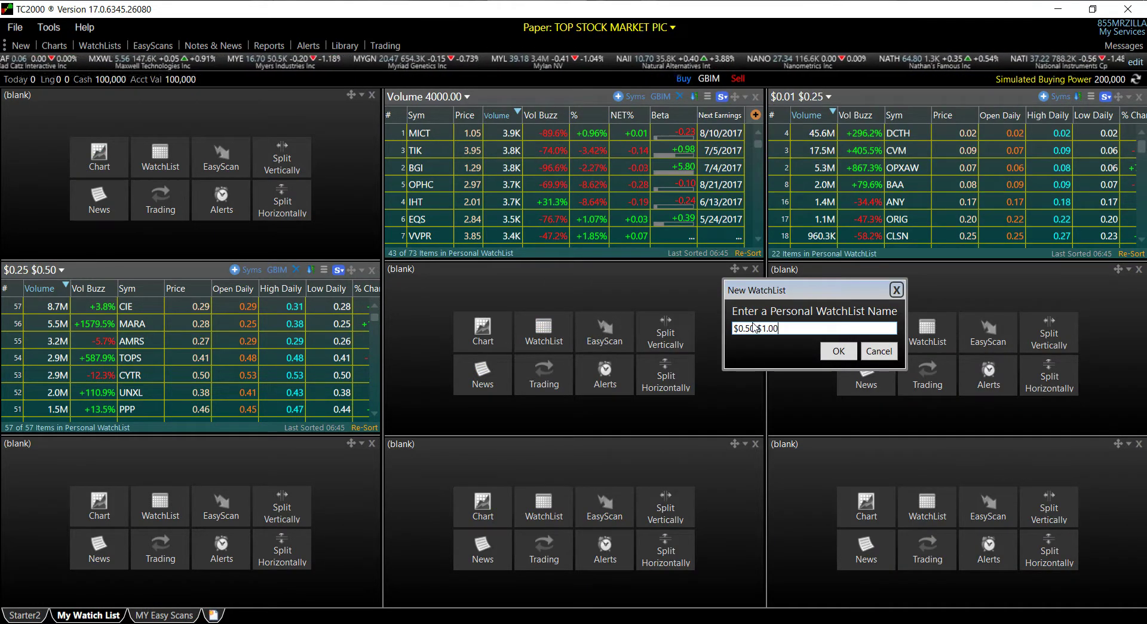
pyautogui.click(837, 351)
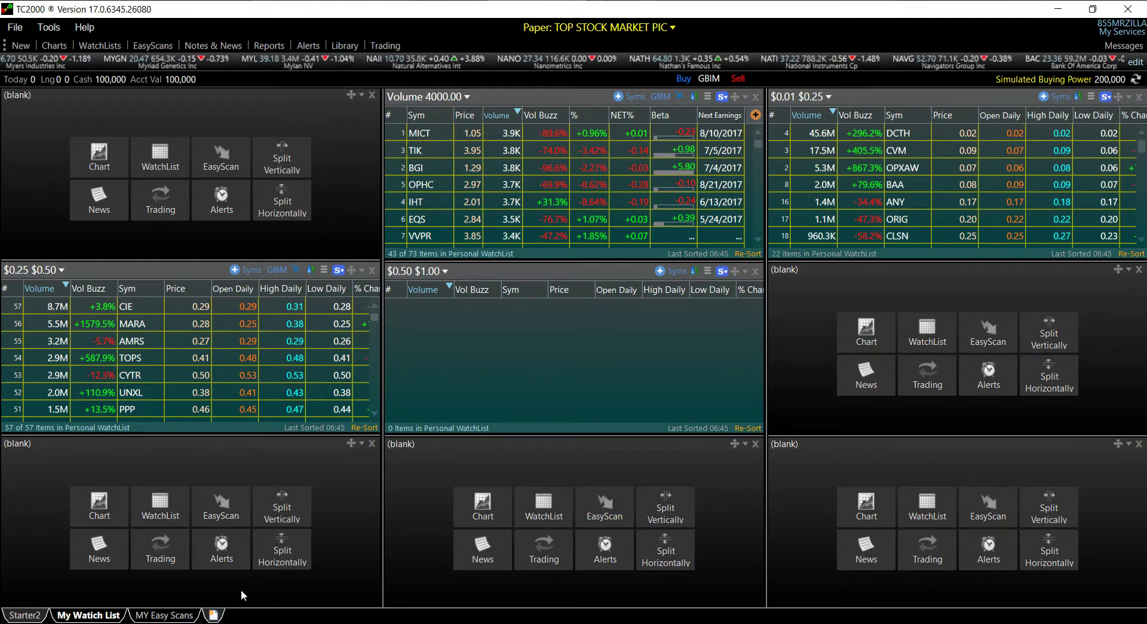
# Save the $1.00 $2.00 EasyScan under its own name, overwriting the existing scan
pyautogui.click(164, 615)
pyautogui.click(827, 271)
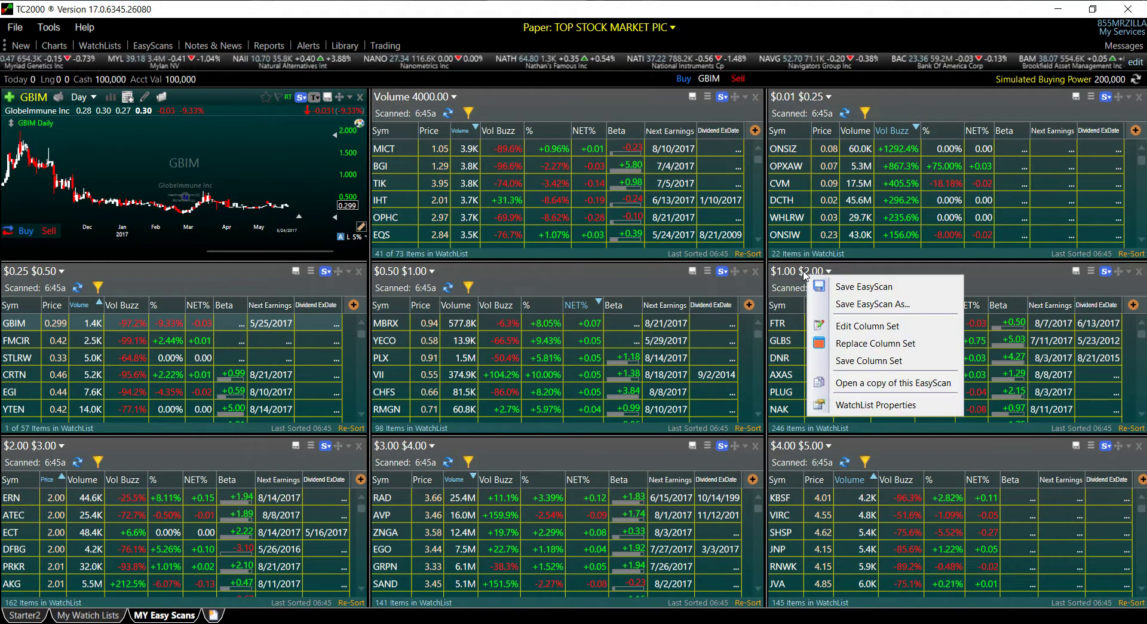
pyautogui.click(856, 306)
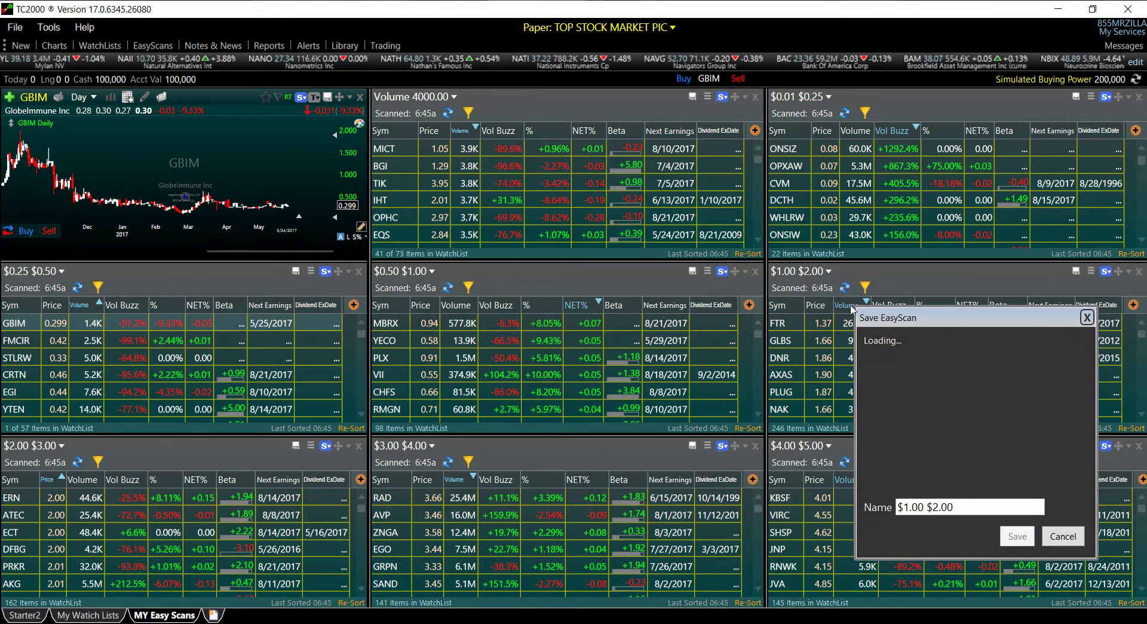
pyautogui.moveTo(980, 507); pyautogui.dragTo(885, 509)
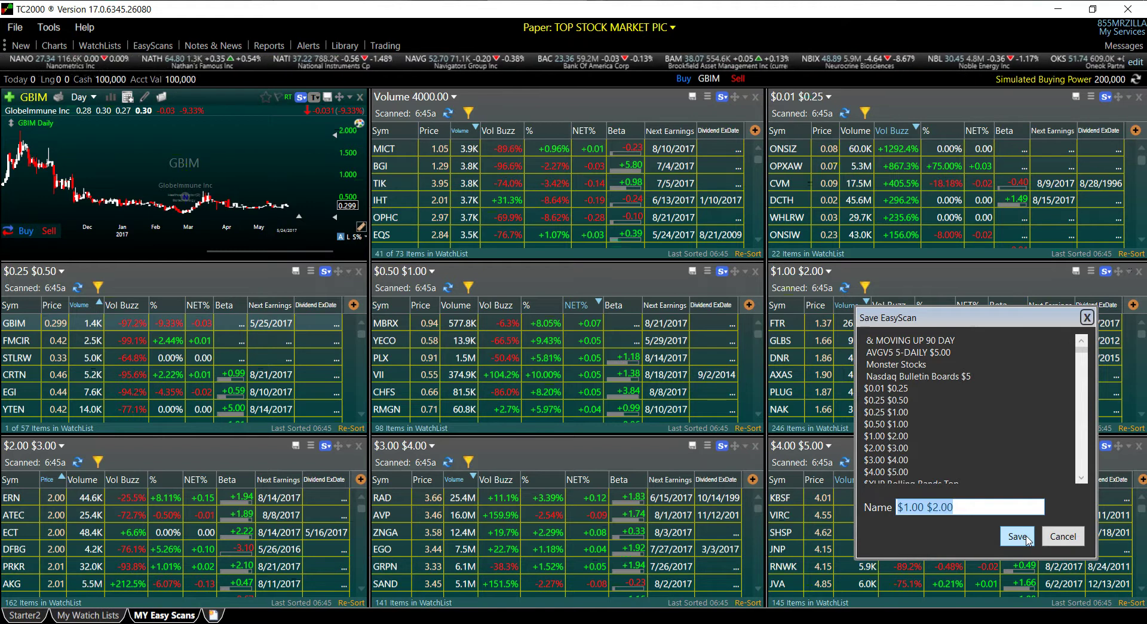
pyautogui.press('Return')
pyautogui.click(952, 454)
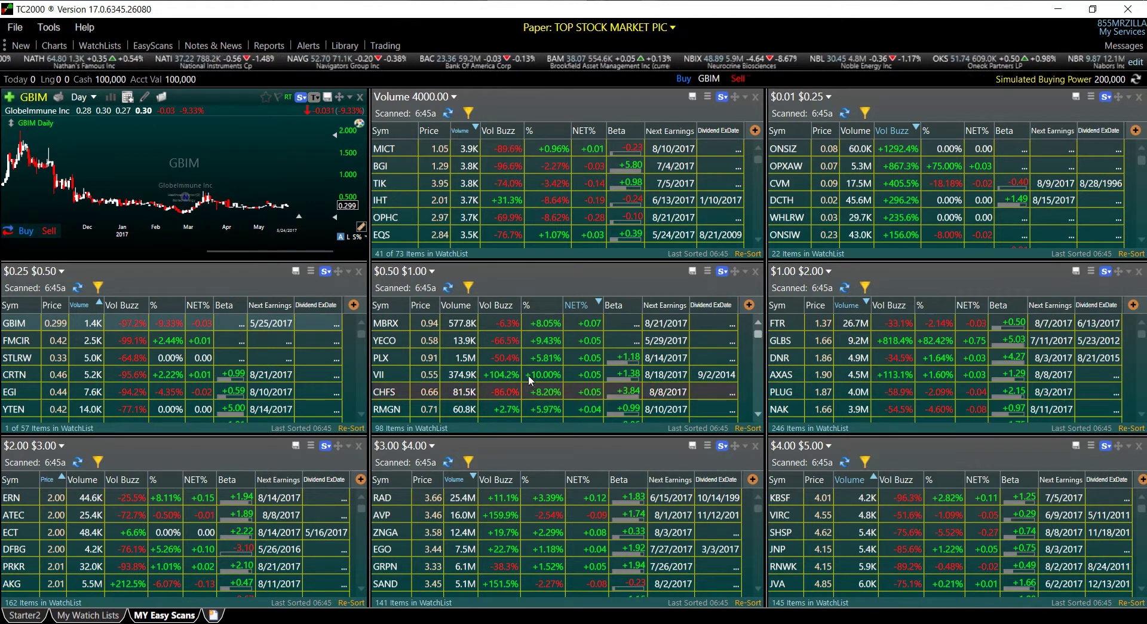
# Rerun the $0.50 $1.00 EasyScan and copy all its symbols to the $0.50 $1.00 personal watchlist
pyautogui.rightClick(499, 325)
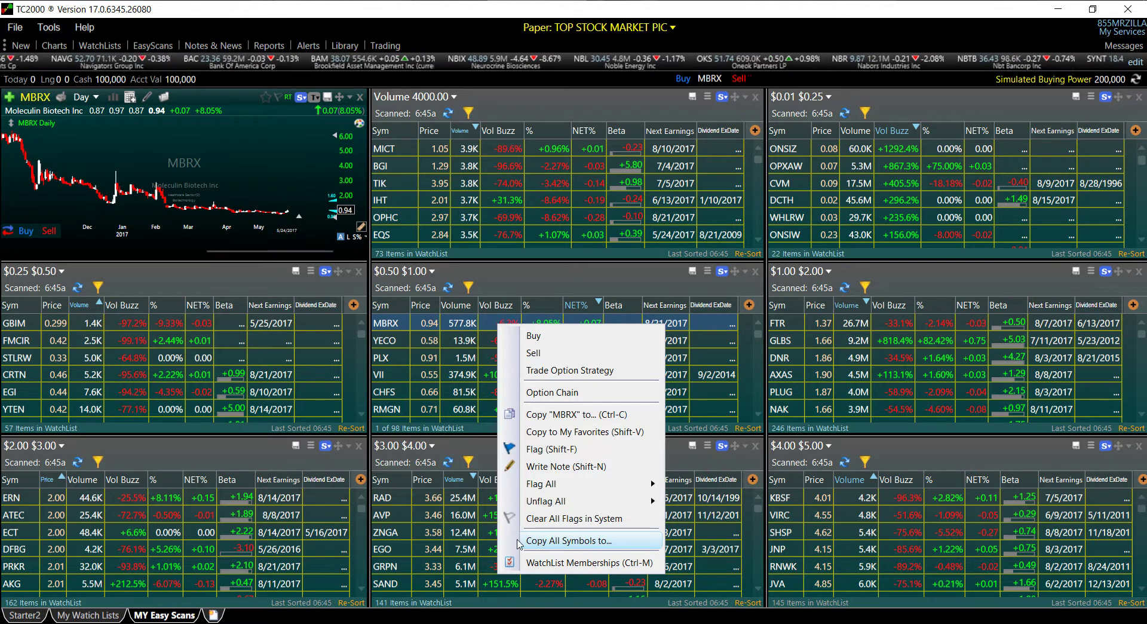
pyautogui.click(450, 290)
pyautogui.click(450, 290)
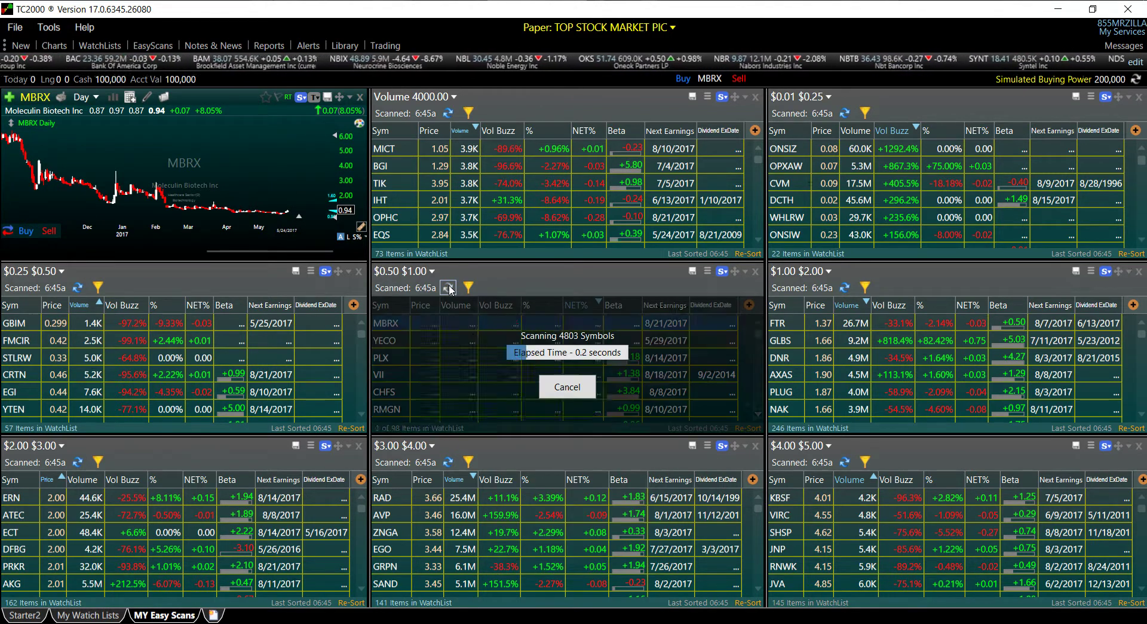
pyautogui.rightClick(490, 326)
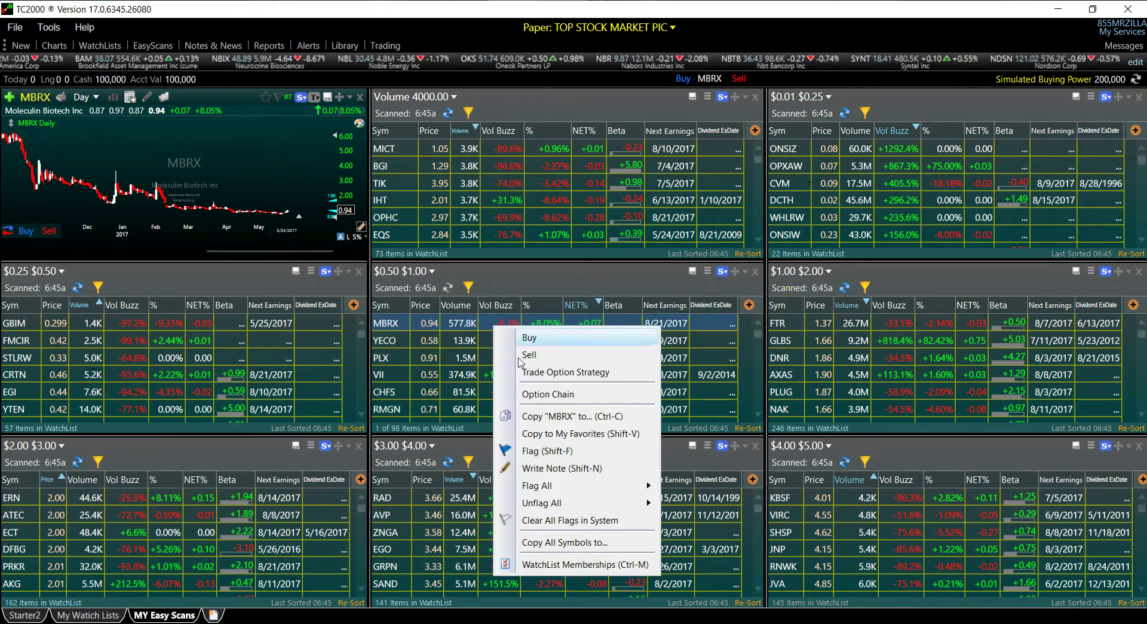
pyautogui.click(532, 543)
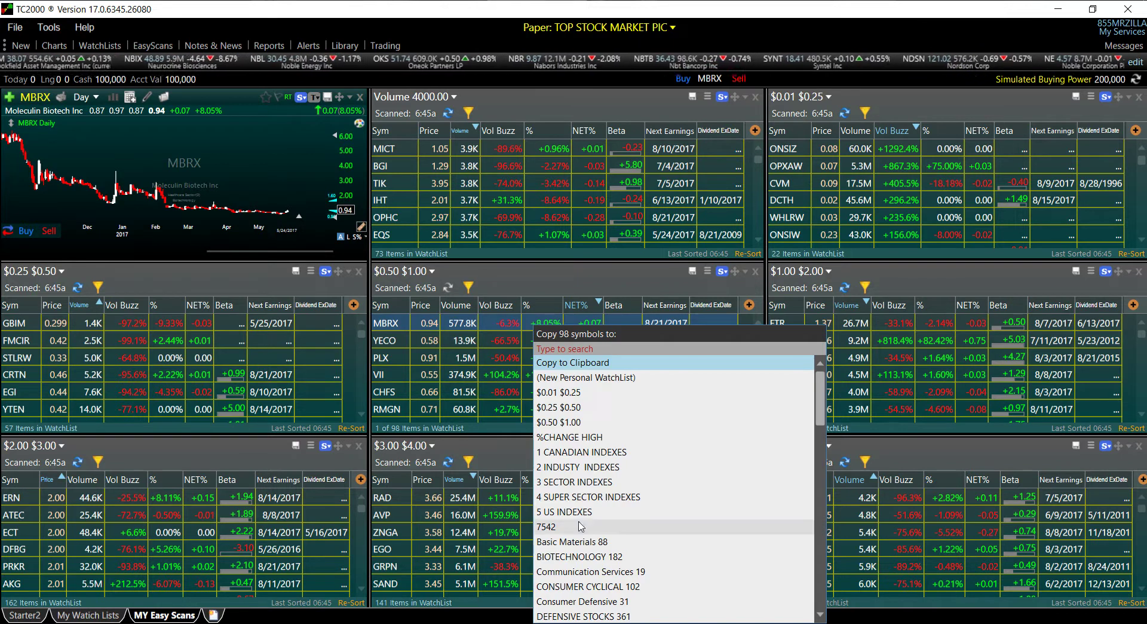
pyautogui.click(573, 422)
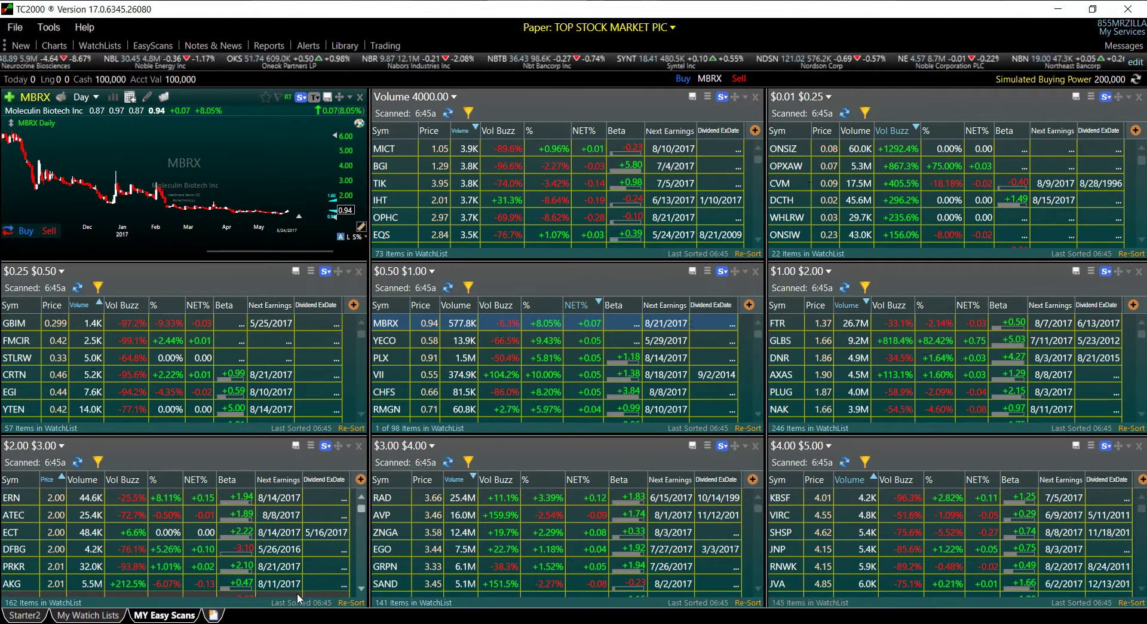
# Create a personal watchlist named $1.00 $2.00 in the blank pane beside the $0.50 $1.00 watchlist
pyautogui.click(90, 616)
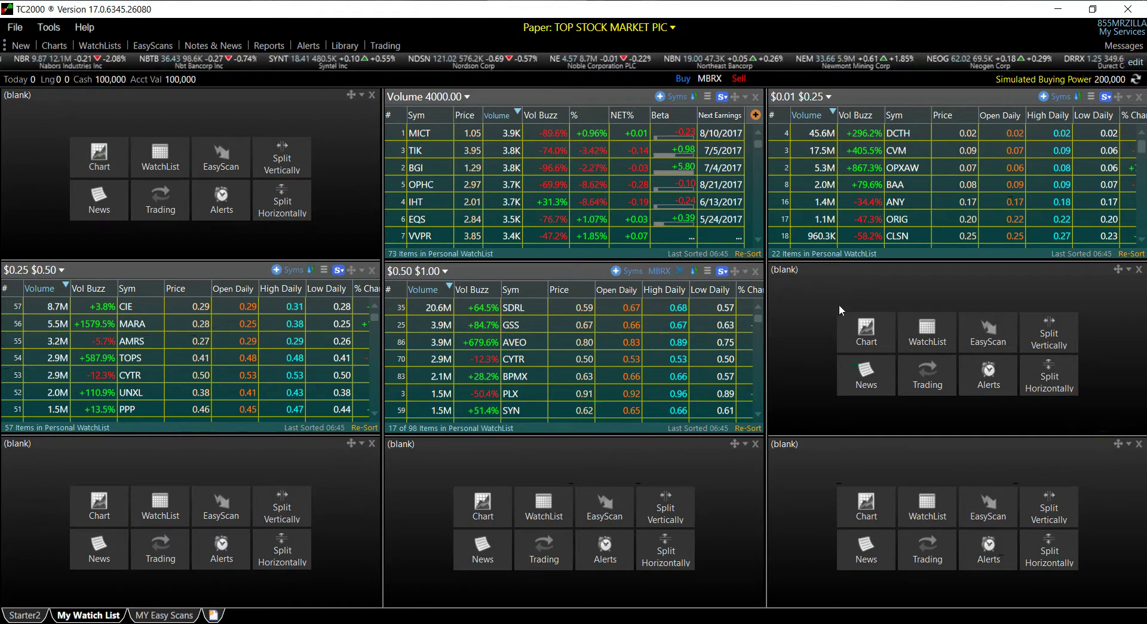
pyautogui.click(927, 332)
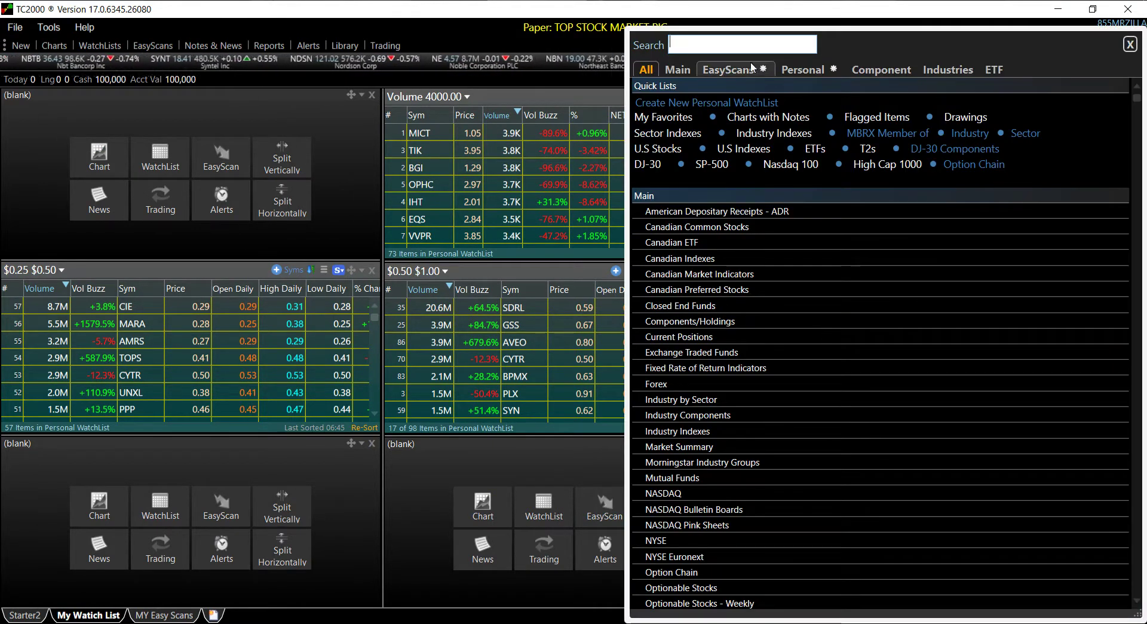
pyautogui.click(711, 103)
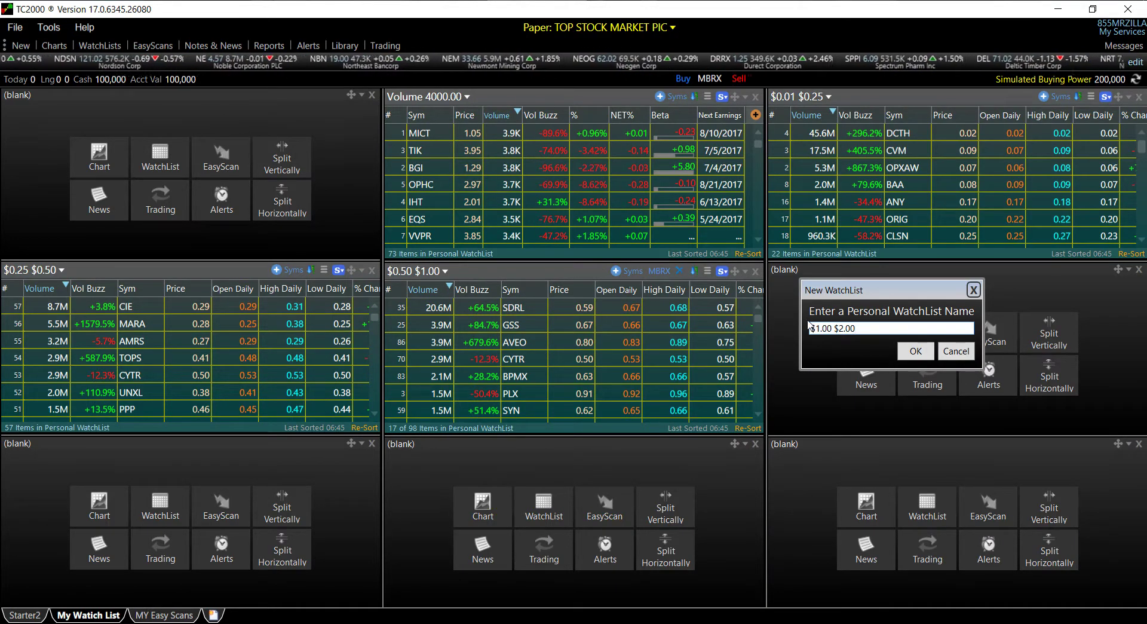
pyautogui.click(918, 353)
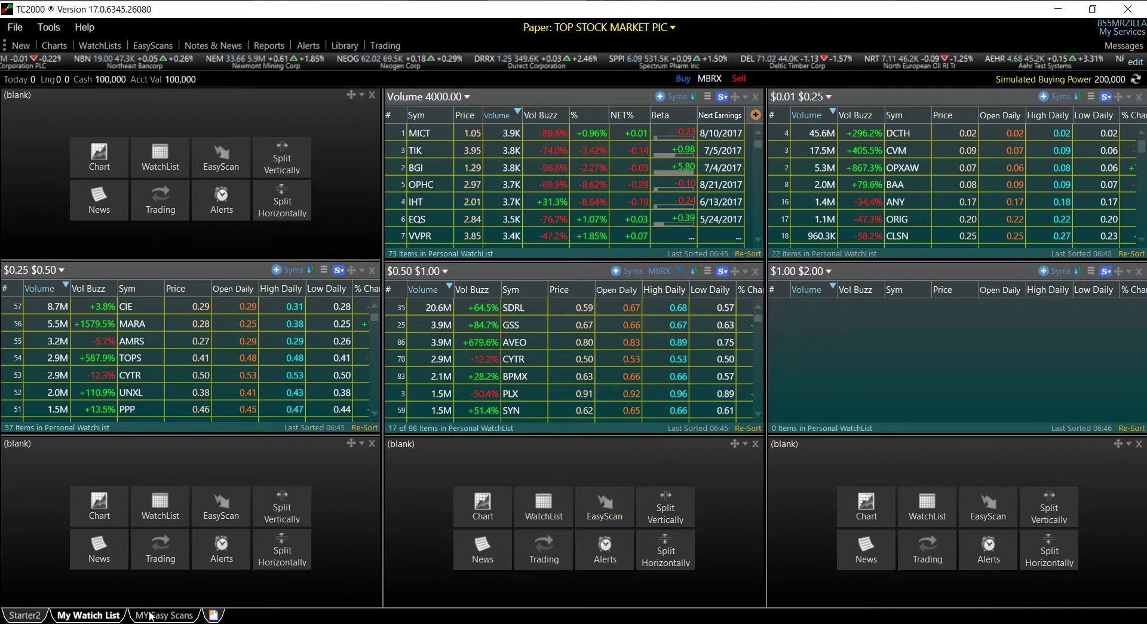
# Rerun the $1.00 $2.00 EasyScan and copy all its symbols to the $1.00 $2.00 personal watchlist
pyautogui.click(185, 612)
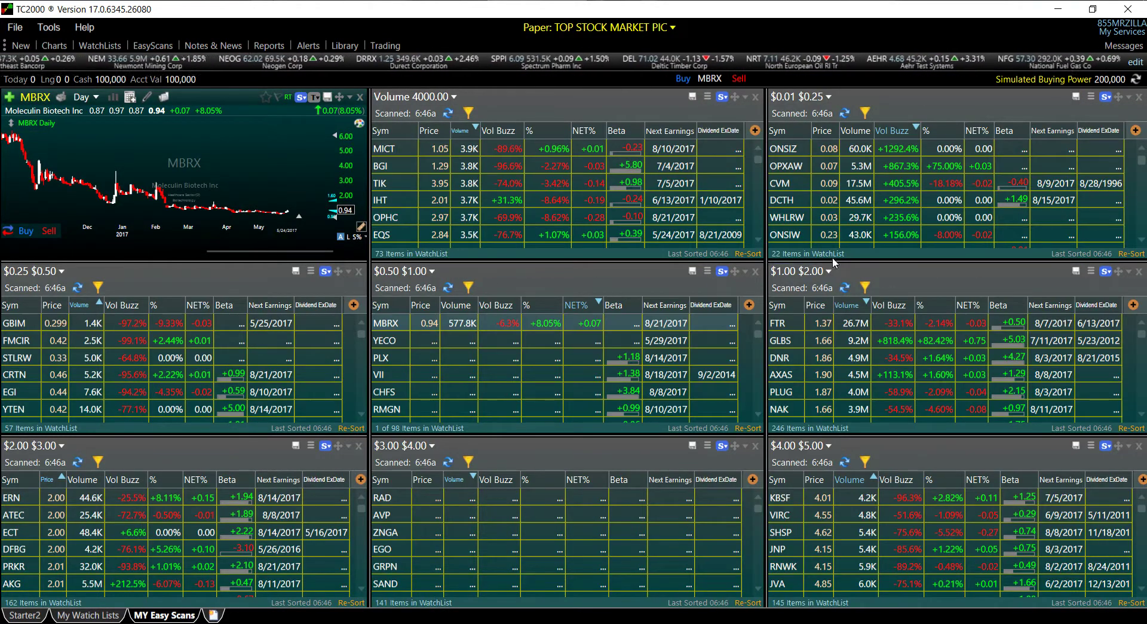
pyautogui.click(853, 288)
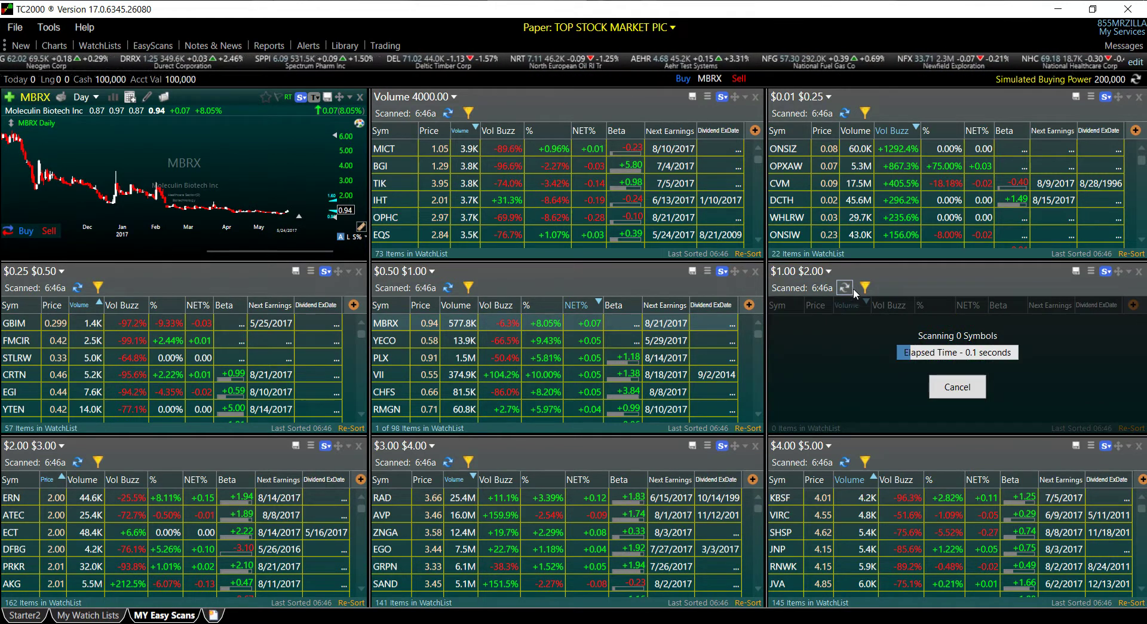
pyautogui.rightClick(891, 324)
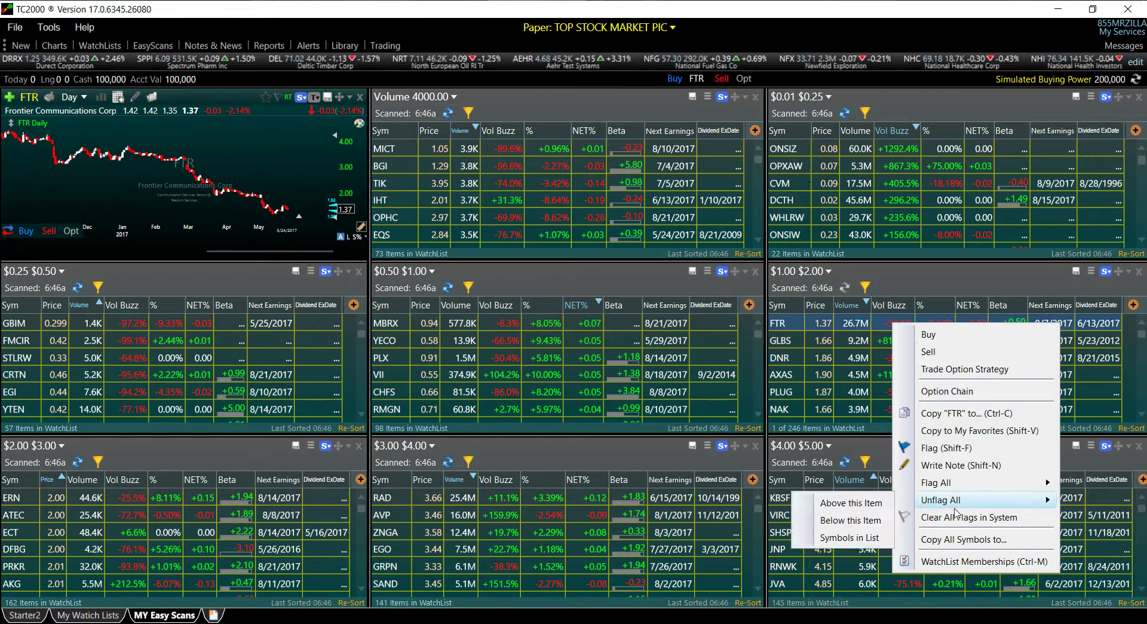
pyautogui.click(959, 541)
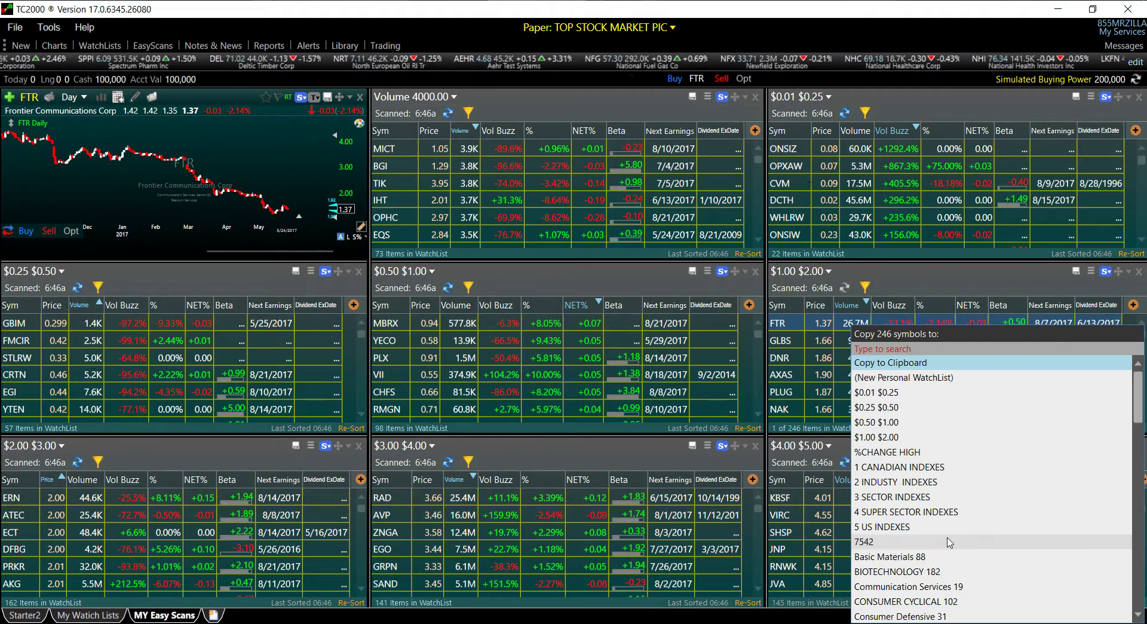
pyautogui.click(906, 438)
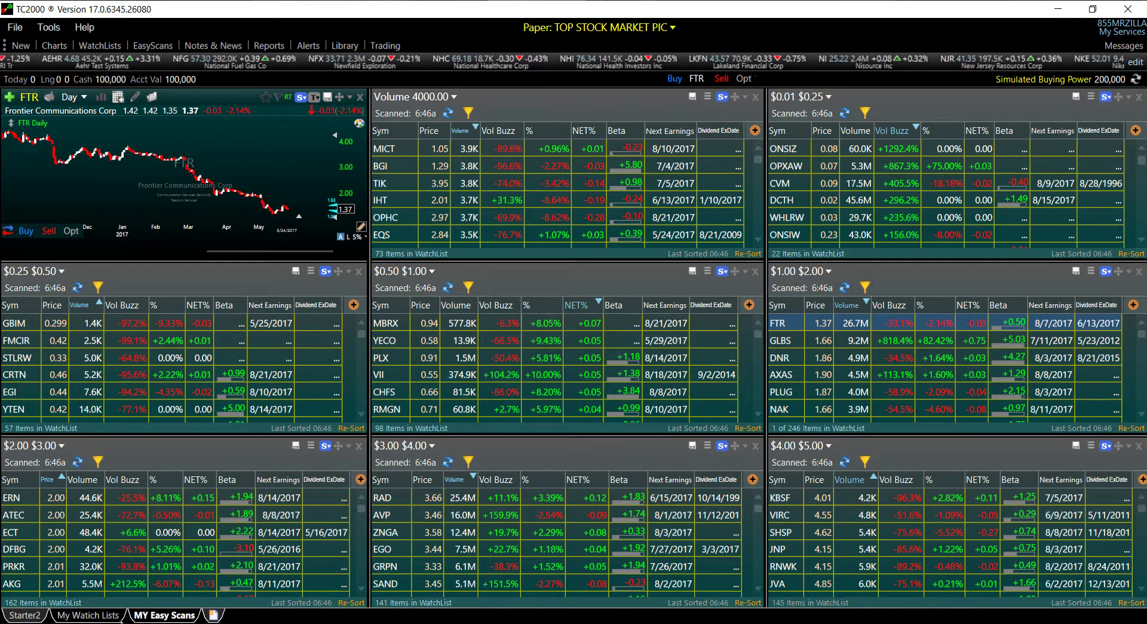
# Sort the $1.00 $2.00 personal watchlist by Price in ascending order
pyautogui.click(103, 615)
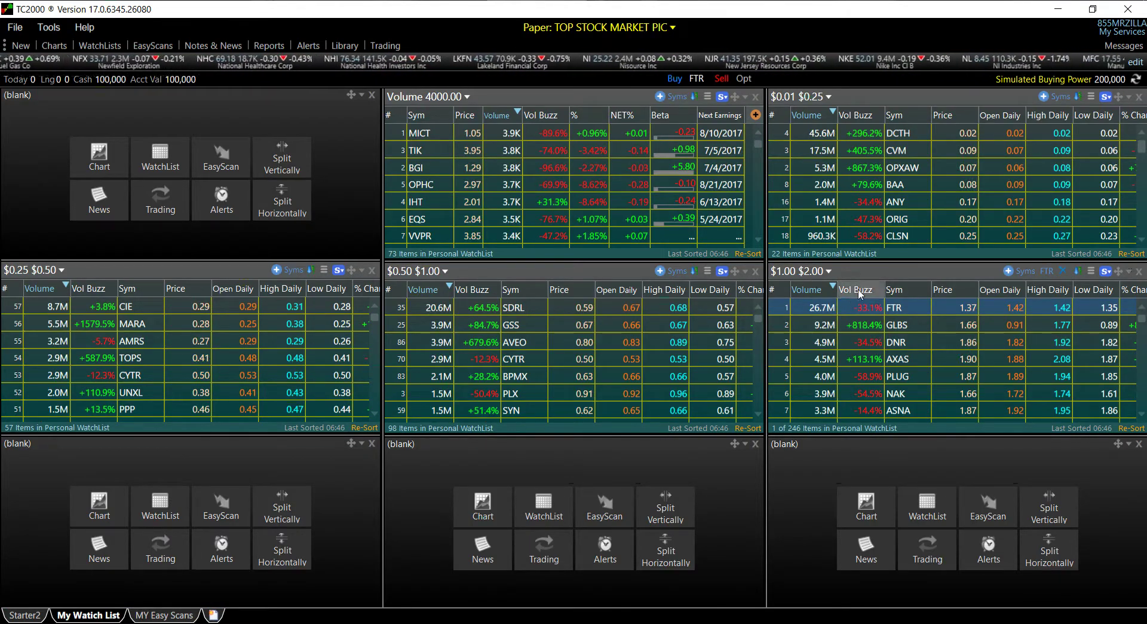
pyautogui.click(973, 291)
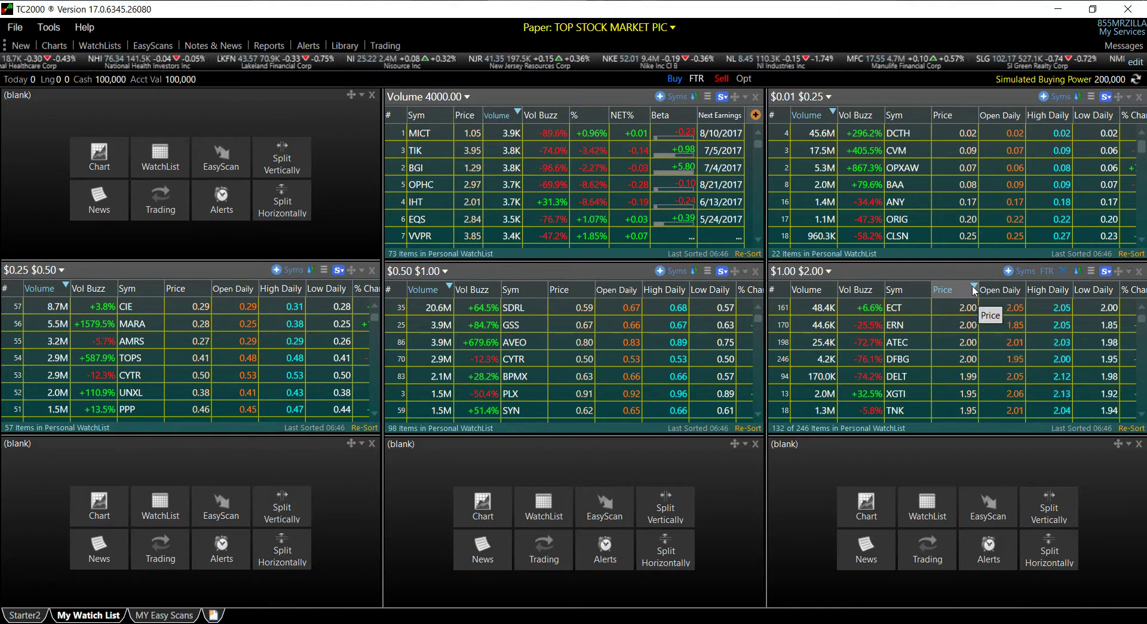
pyautogui.click(974, 290)
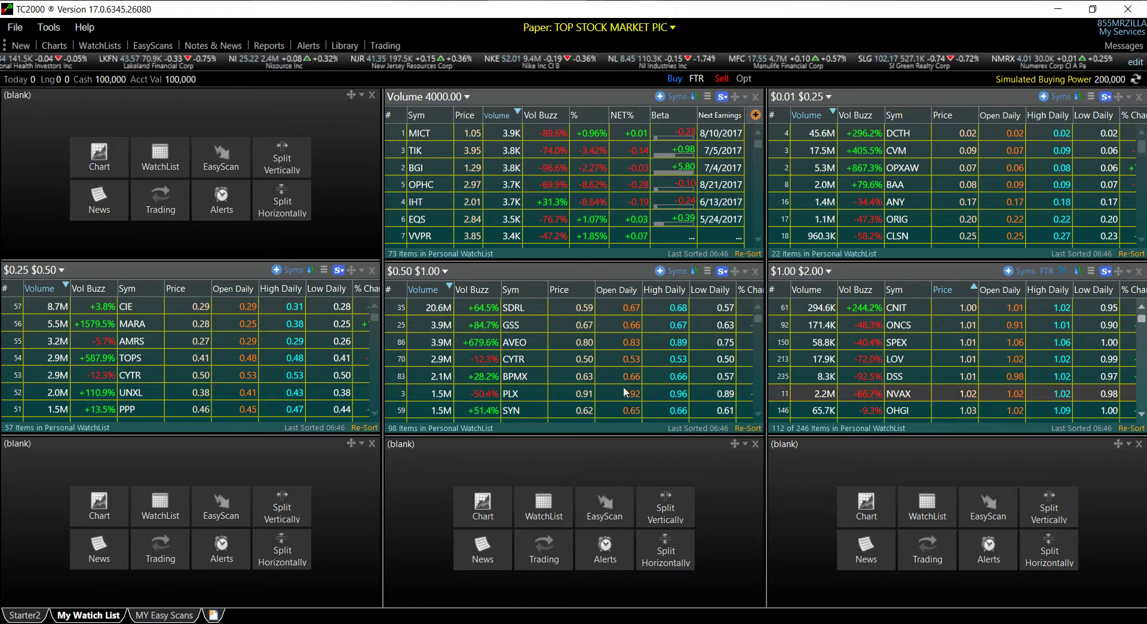
# Save the $2.00 $3.00 EasyScan under its own name, overwriting the existing scan
pyautogui.click(157, 616)
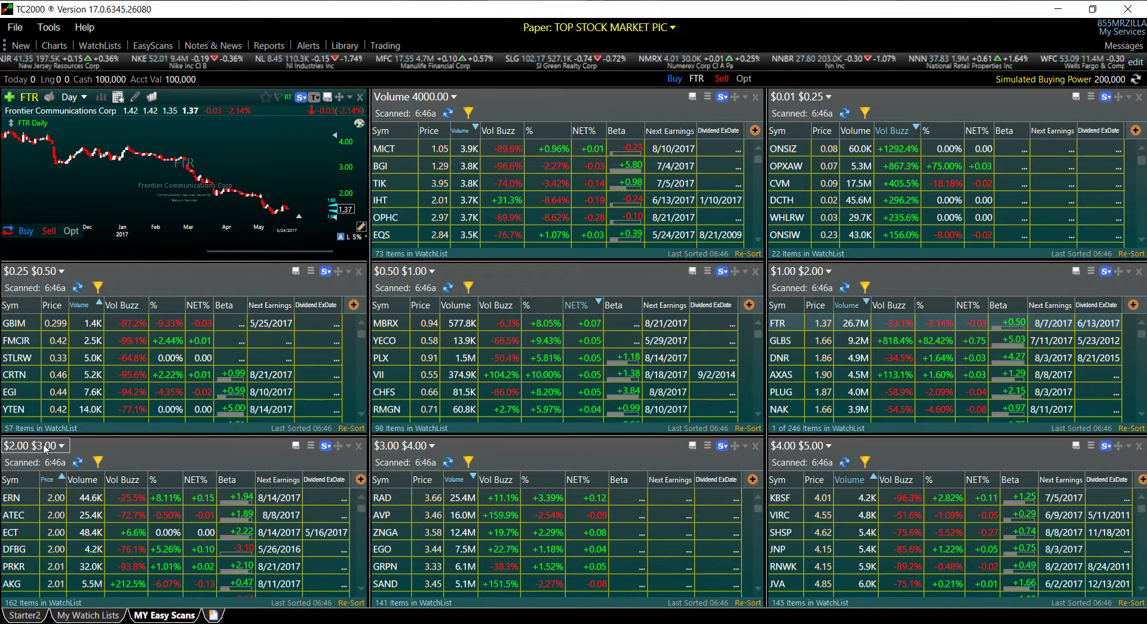
pyautogui.click(45, 450)
pyautogui.click(98, 479)
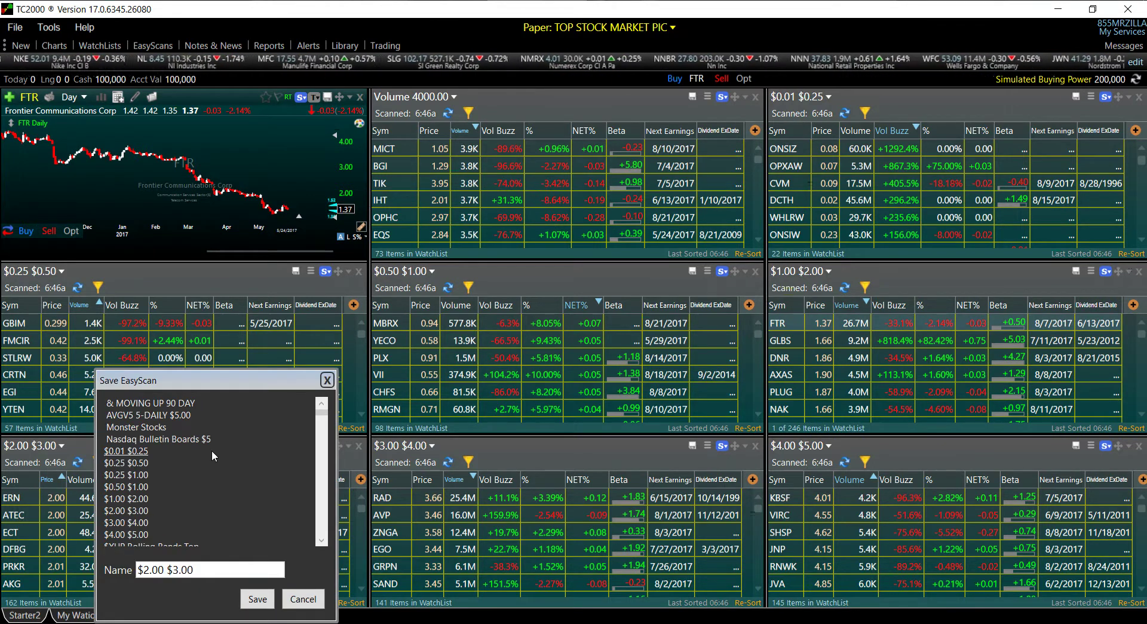
pyautogui.doubleClick(207, 570)
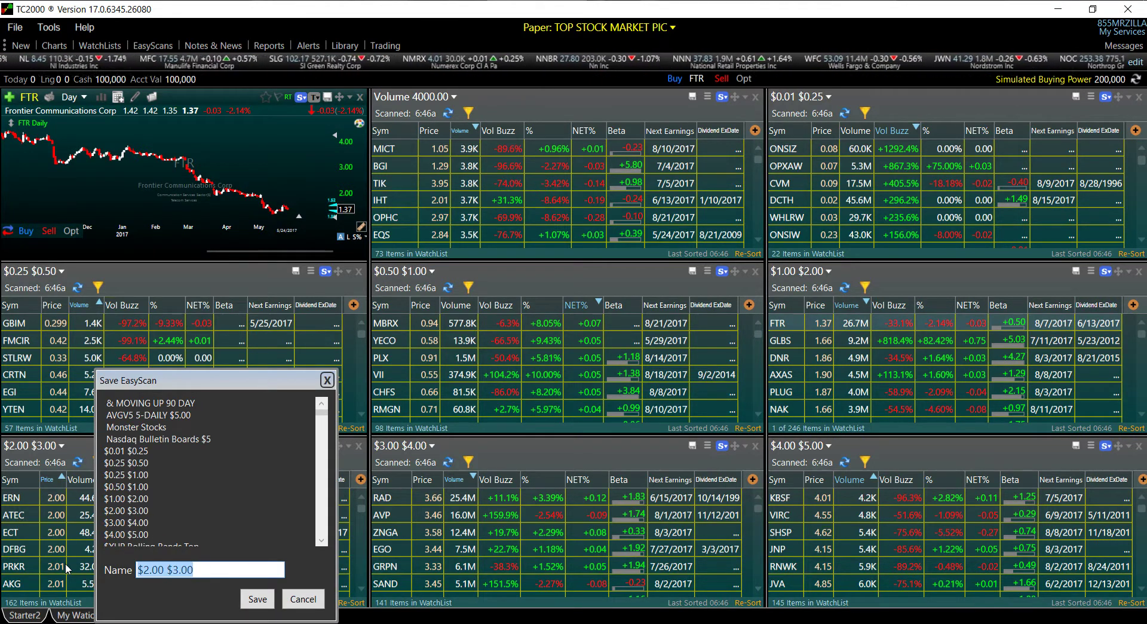
pyautogui.click(268, 601)
pyautogui.click(192, 517)
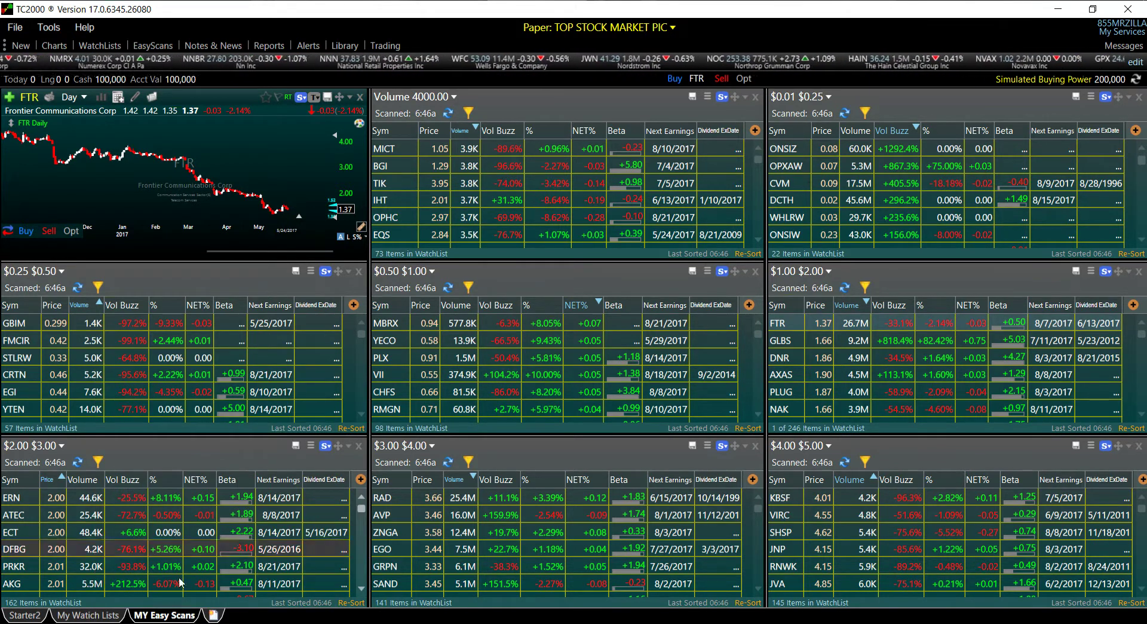
# Create a personal watchlist named $2.00 $3.00 in the blank pane below the $0.25 $0.50 watchlist
pyautogui.click(90, 615)
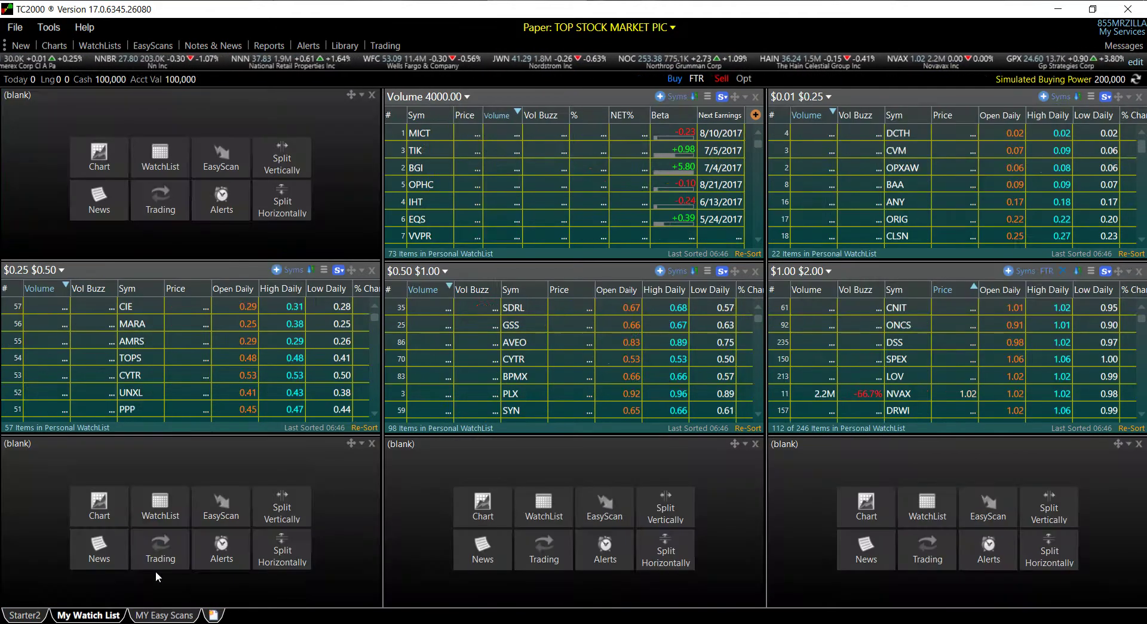
pyautogui.click(154, 509)
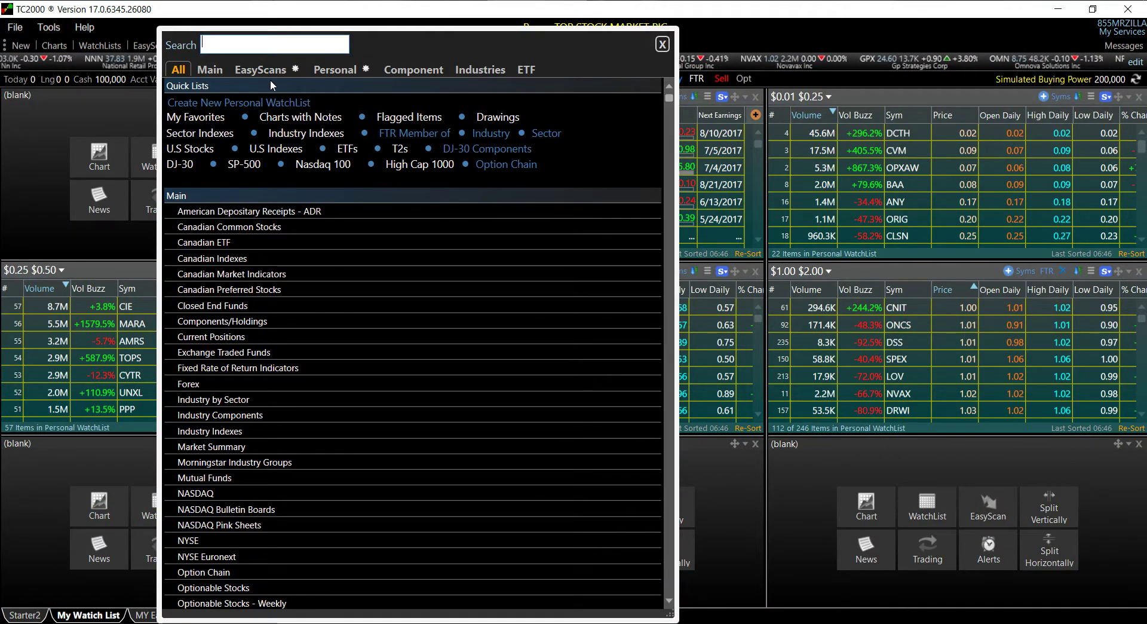
pyautogui.click(270, 82)
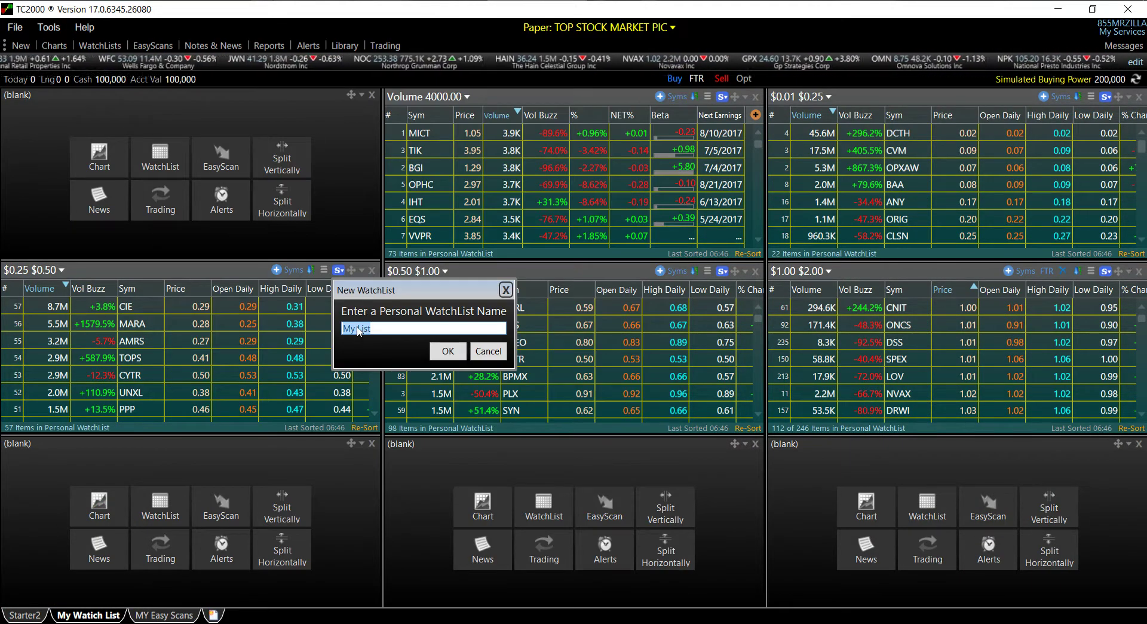
pyautogui.hotkey('ctrl', 'v')
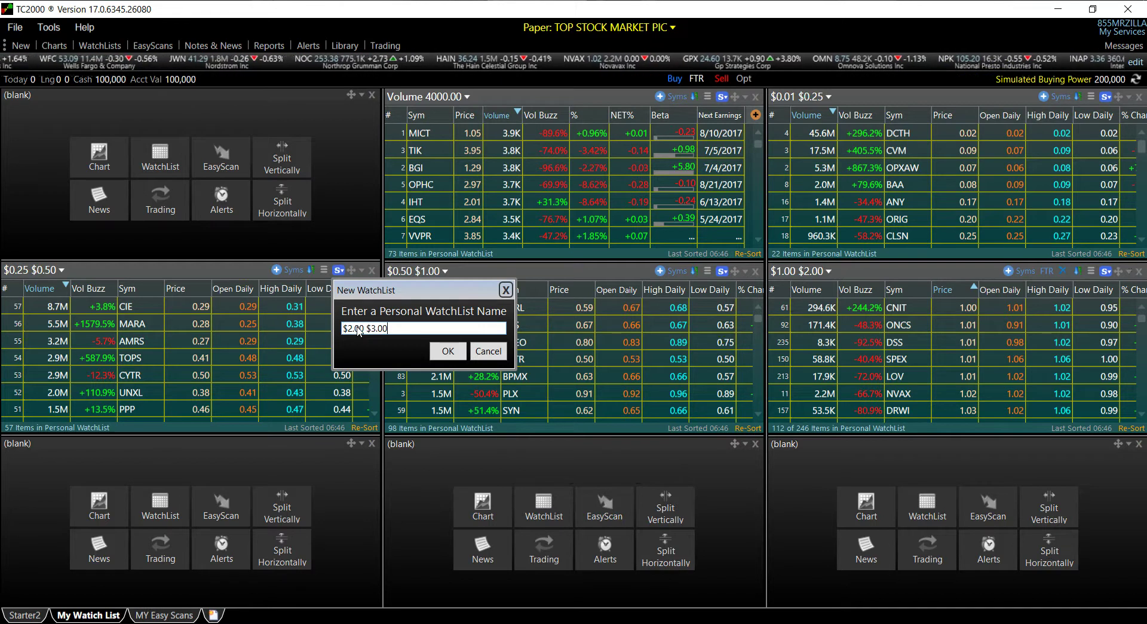
pyautogui.click(449, 352)
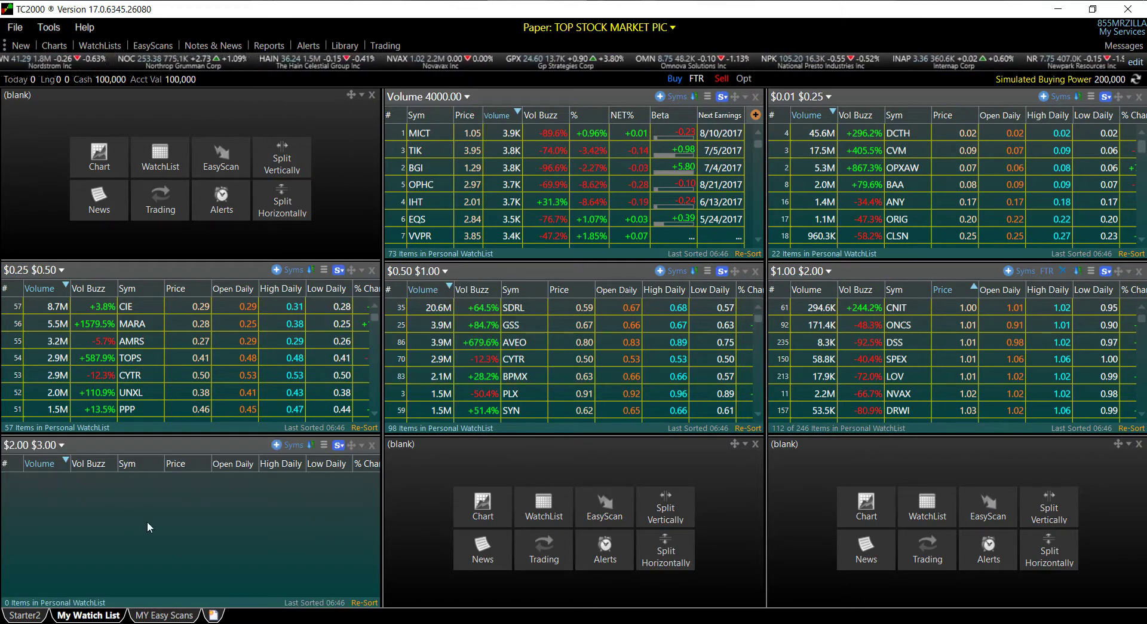
# Save the $3.00 $4.00 EasyScan under its own name, overwriting the existing scan
pyautogui.click(167, 617)
pyautogui.click(420, 446)
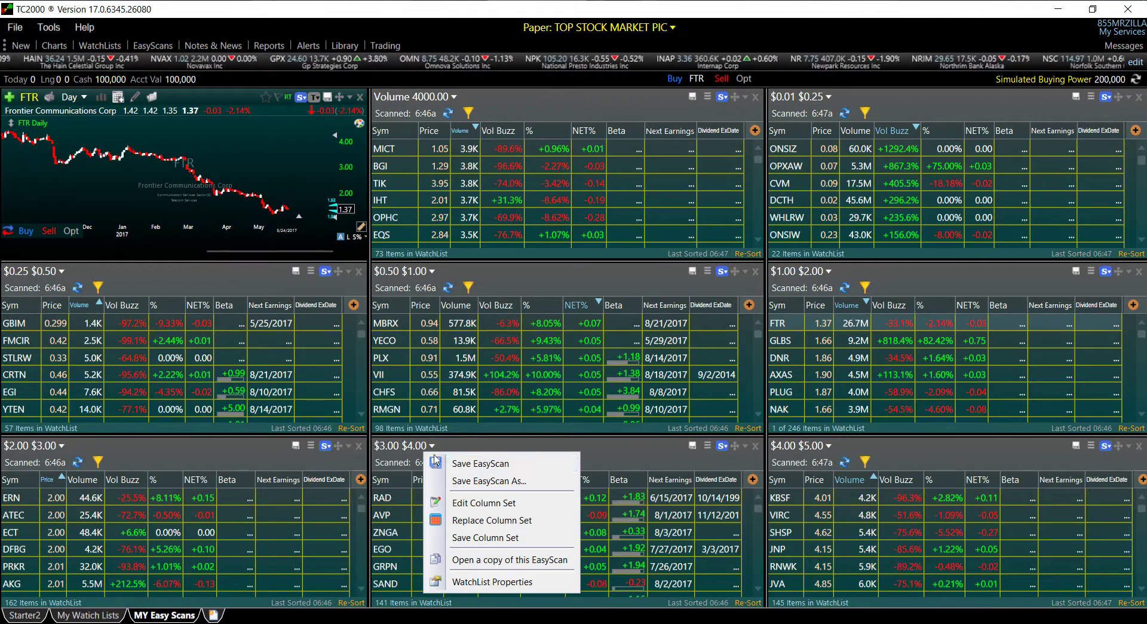
pyautogui.click(465, 483)
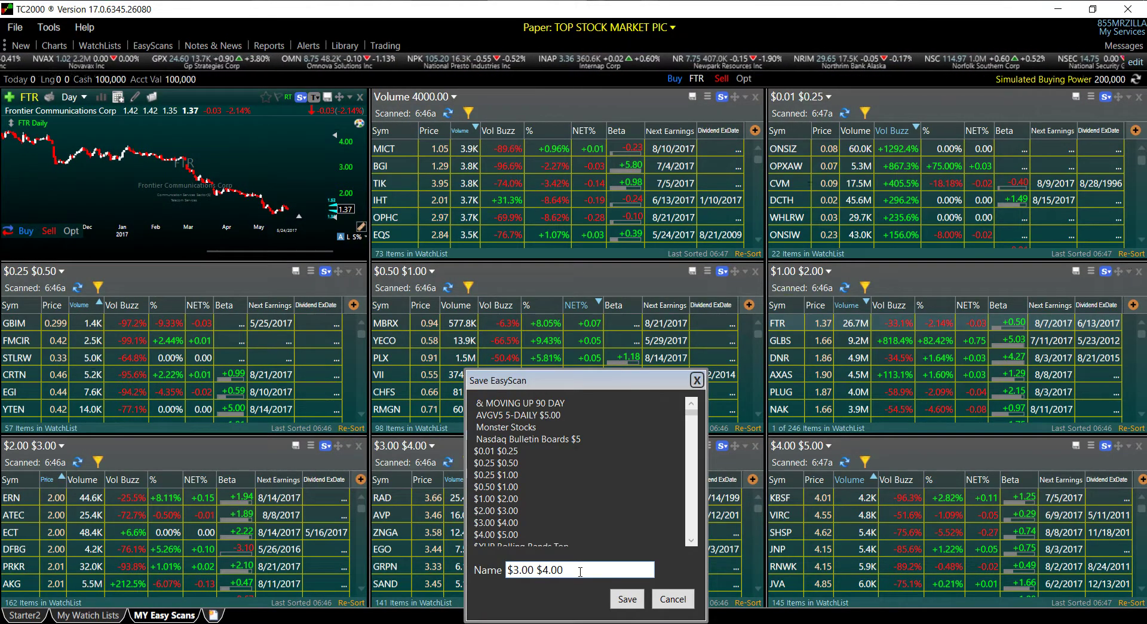
pyautogui.moveTo(579, 571); pyautogui.dragTo(471, 577)
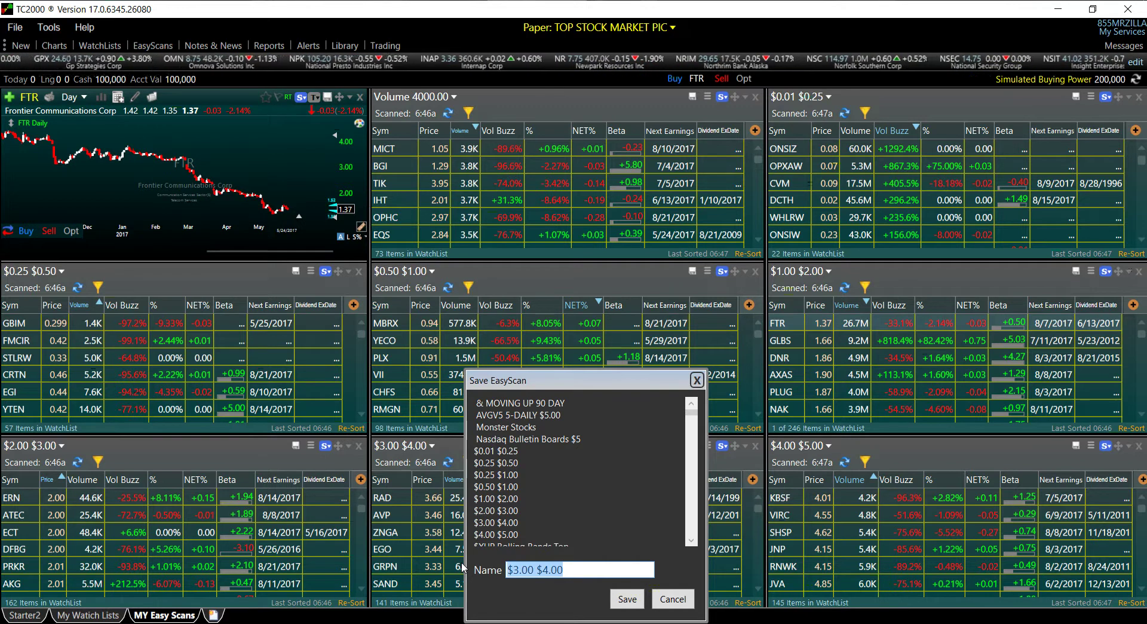
pyautogui.click(623, 600)
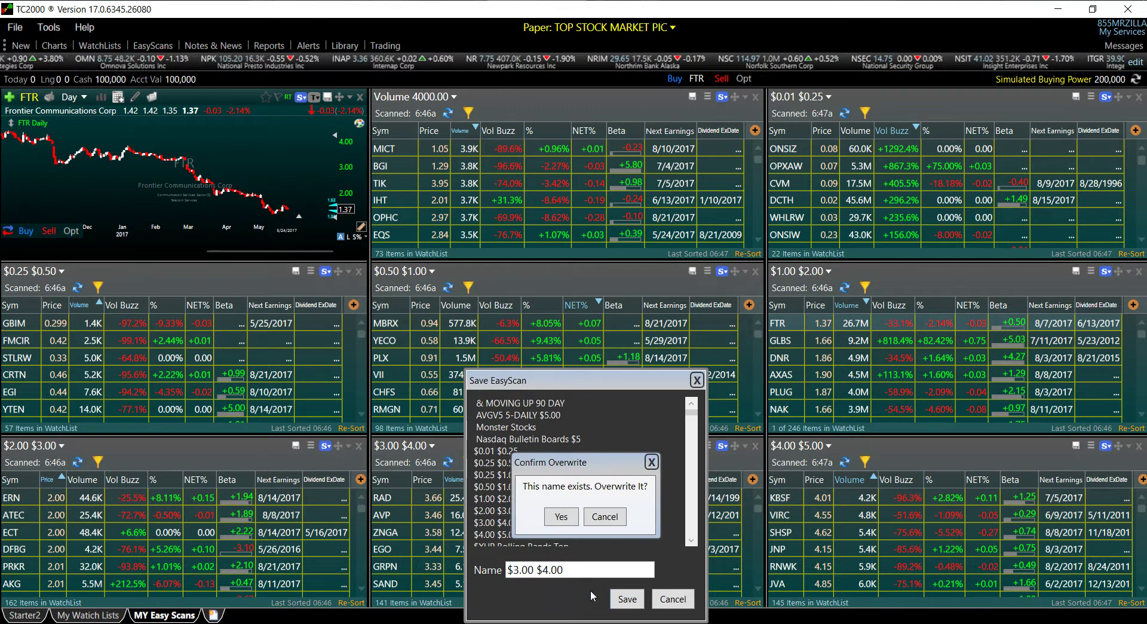
pyautogui.click(561, 517)
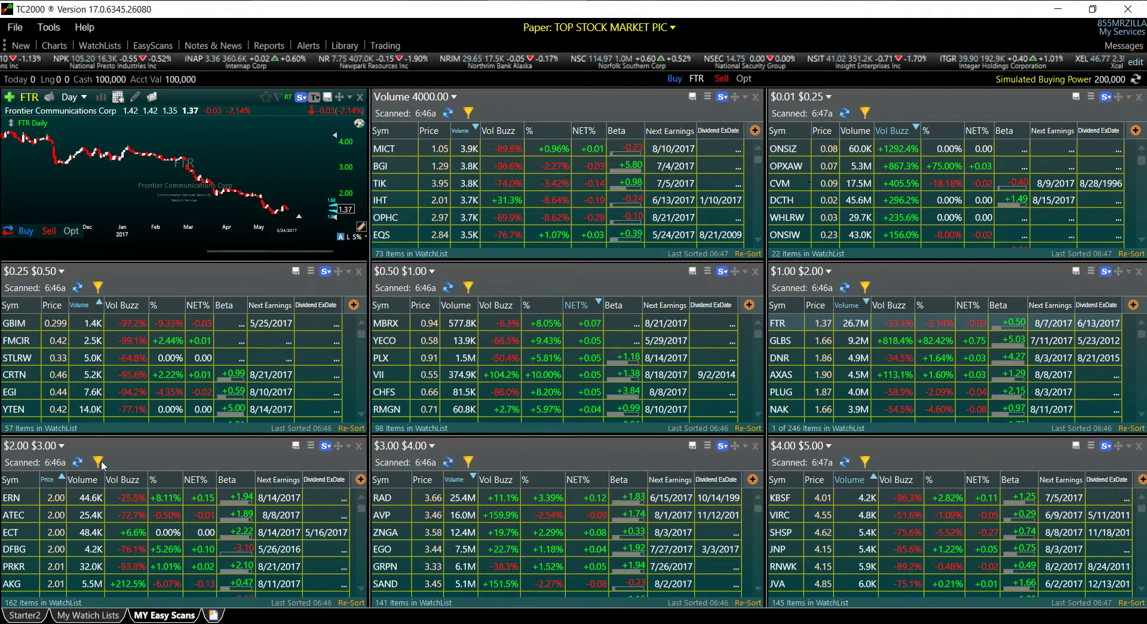
# Rerun the $2.00 $3.00 EasyScan and copy all its symbols to the $2.00 $3.00 personal watchlist
pyautogui.click(79, 463)
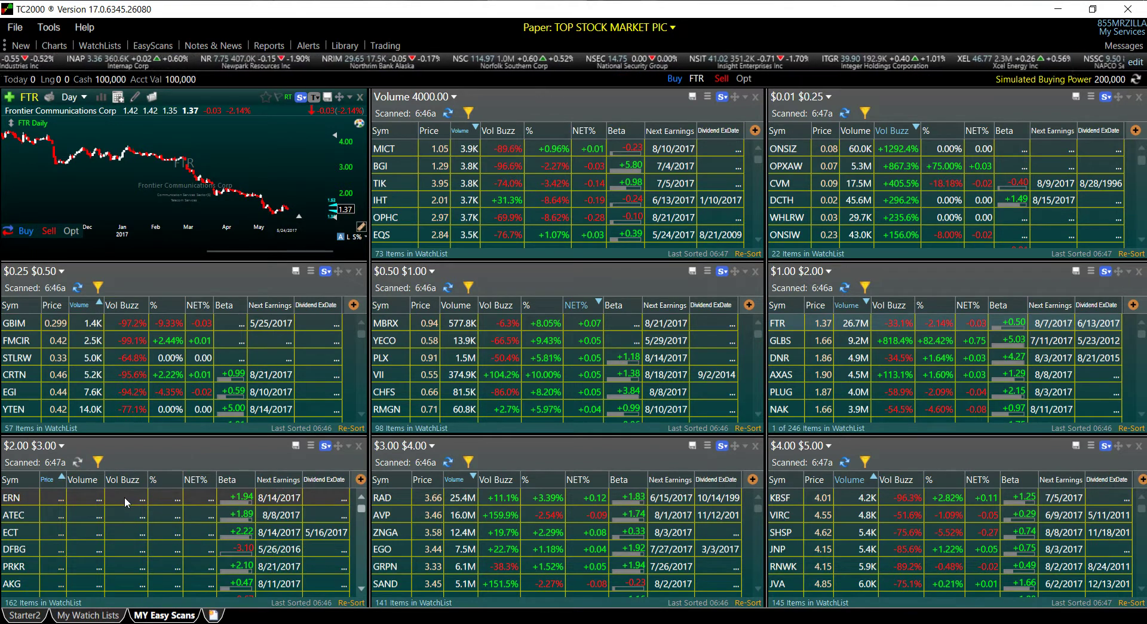
pyautogui.rightClick(126, 501)
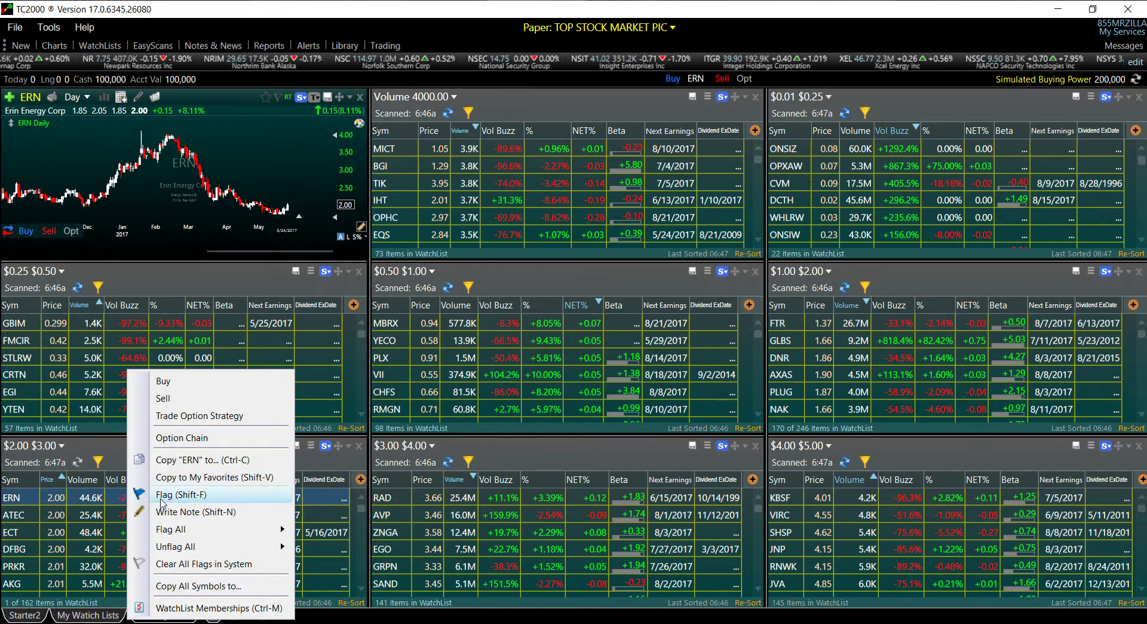
pyautogui.click(183, 565)
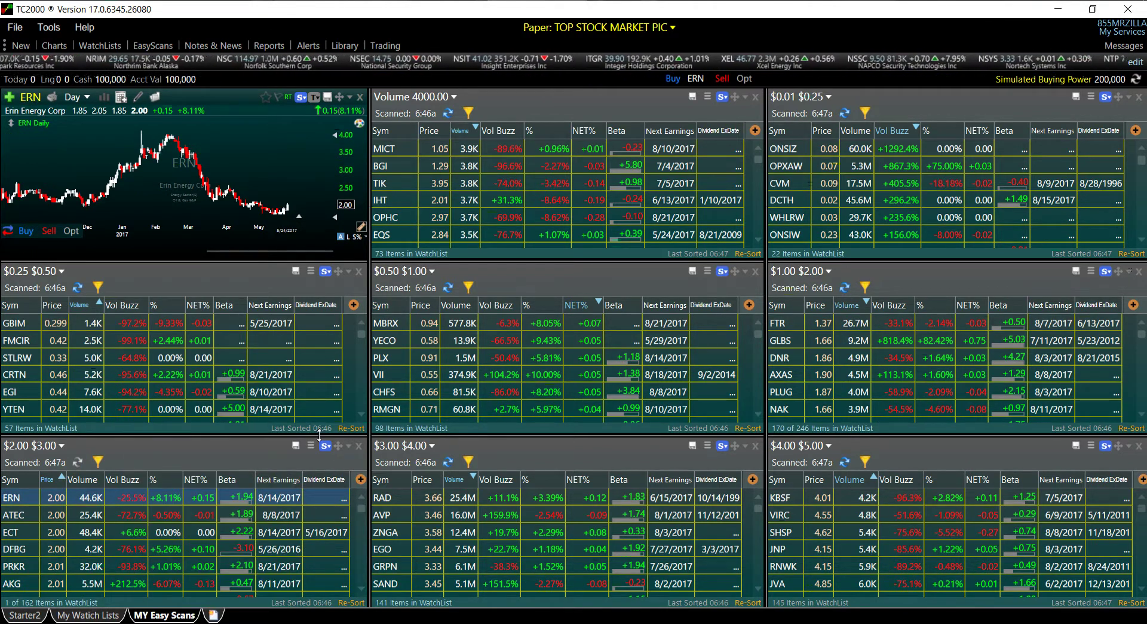
pyautogui.rightClick(194, 500)
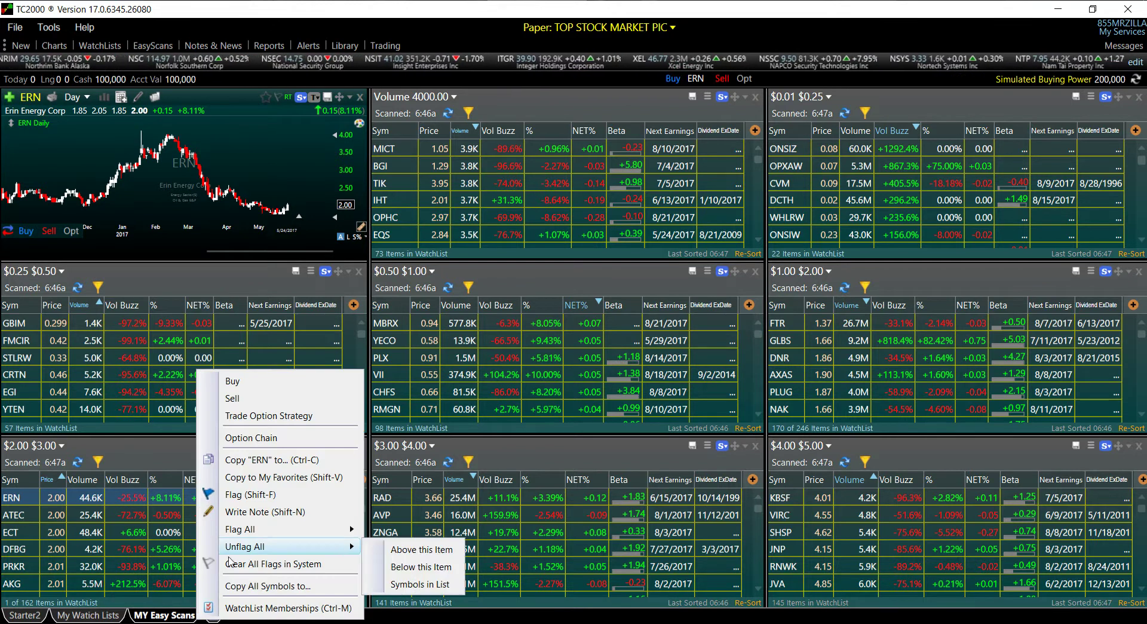
pyautogui.click(242, 588)
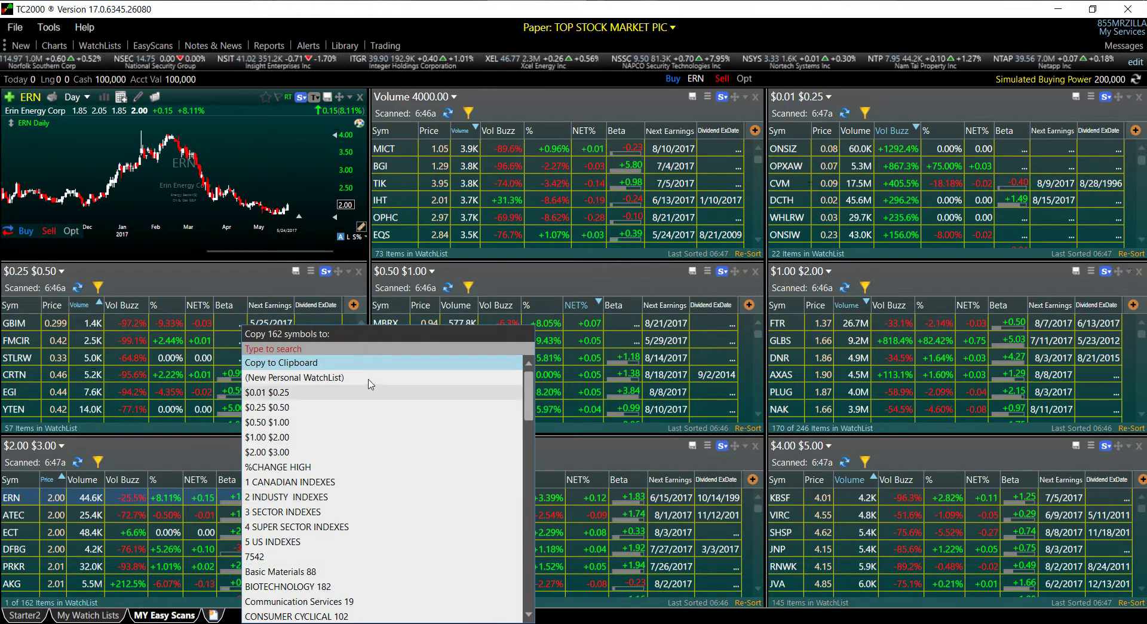
pyautogui.click(266, 456)
# Sort the $2.00 $3.00 personal watchlist by Vol Buzz in descending order
pyautogui.click(88, 615)
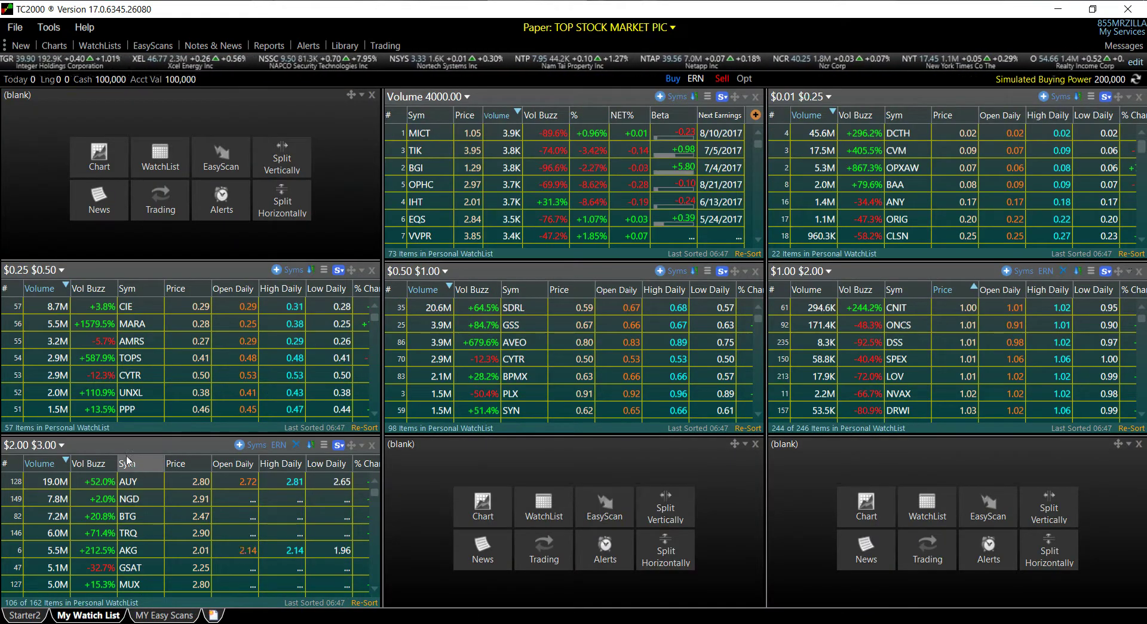
pyautogui.click(112, 464)
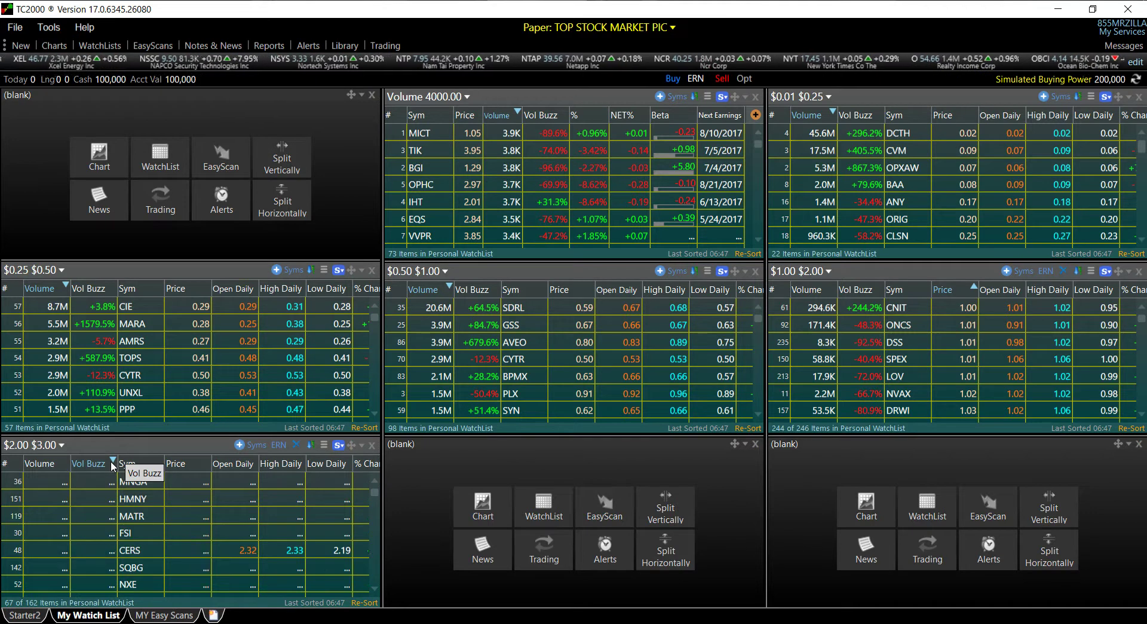
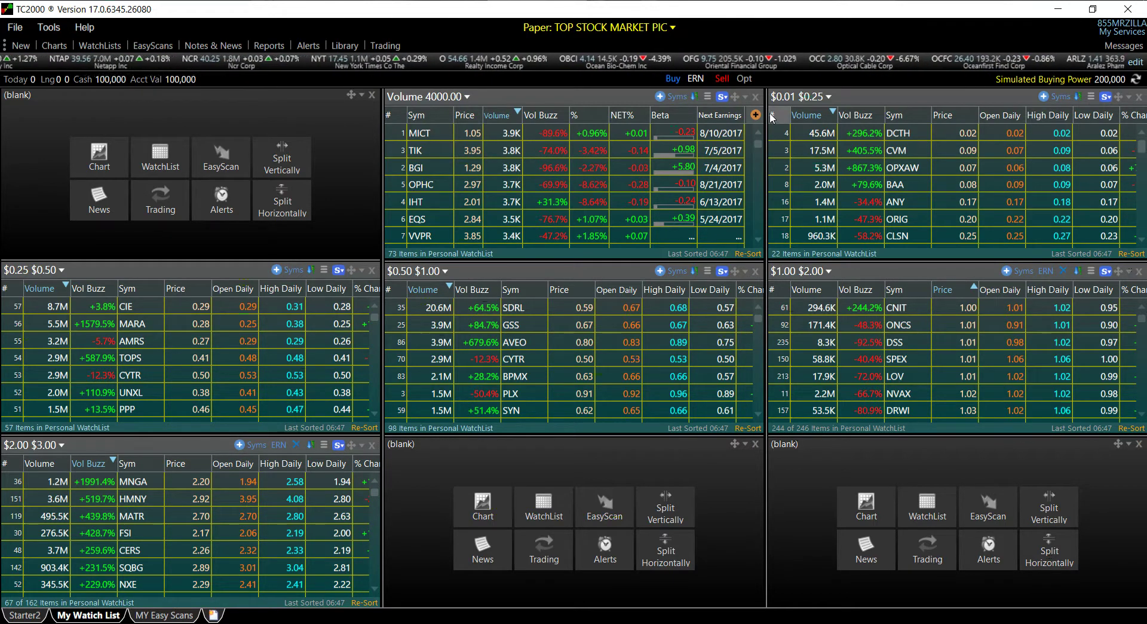
pyautogui.click(707, 97)
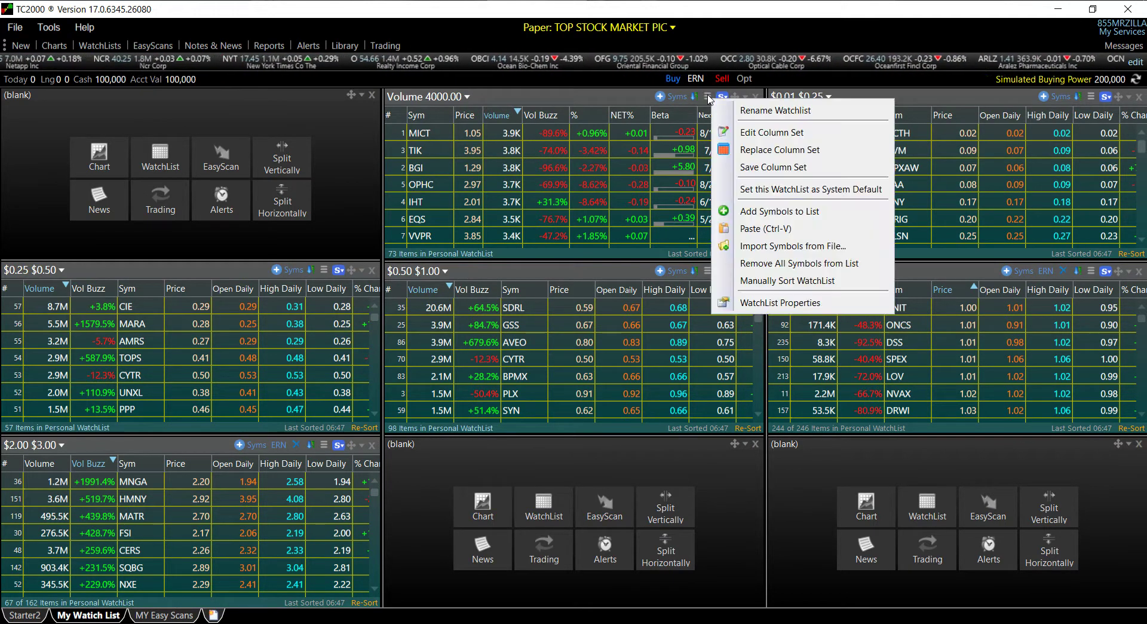
pyautogui.click(756, 157)
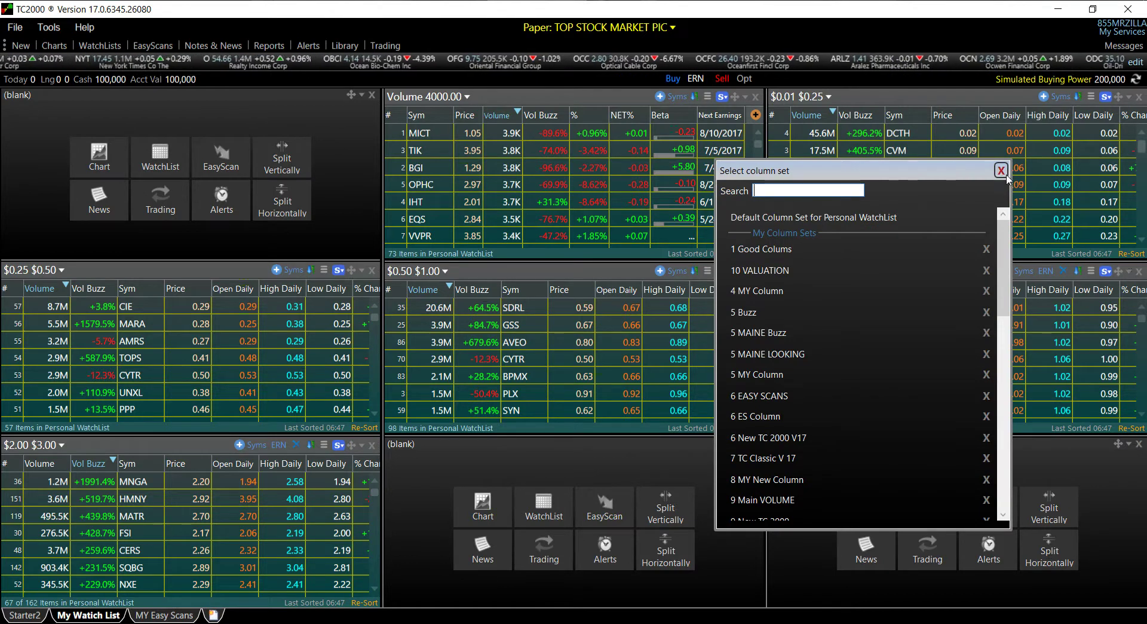
pyautogui.click(986, 168)
# Save the Volume 4000.00 watchlist's column set as Breakout Stocks, overwriting the existing column set of that name
pyautogui.click(708, 98)
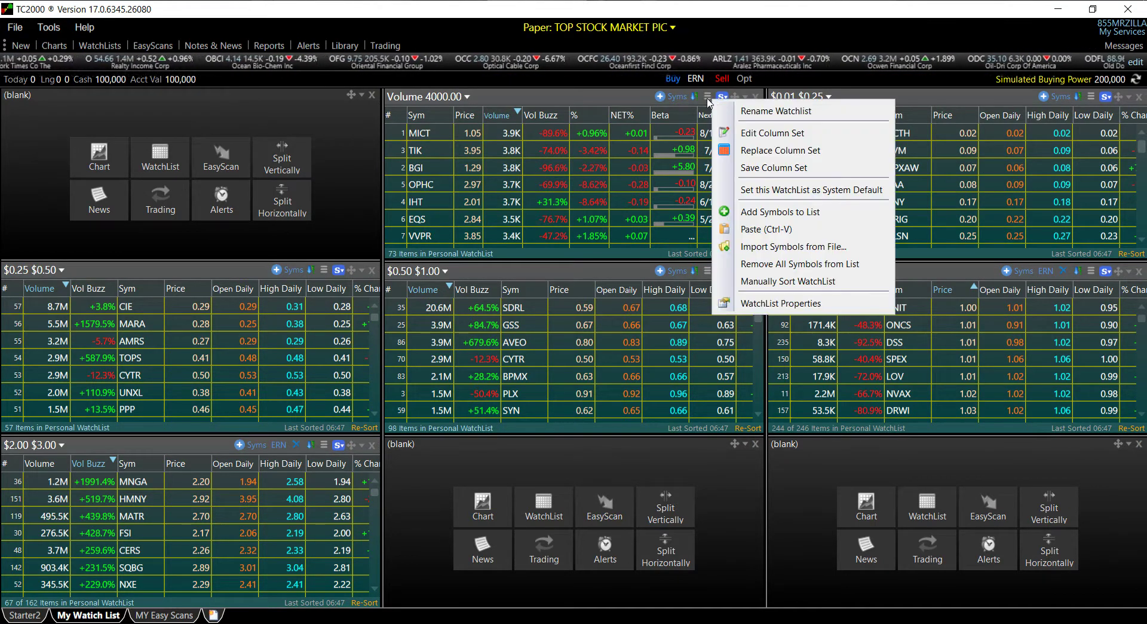
pyautogui.click(765, 134)
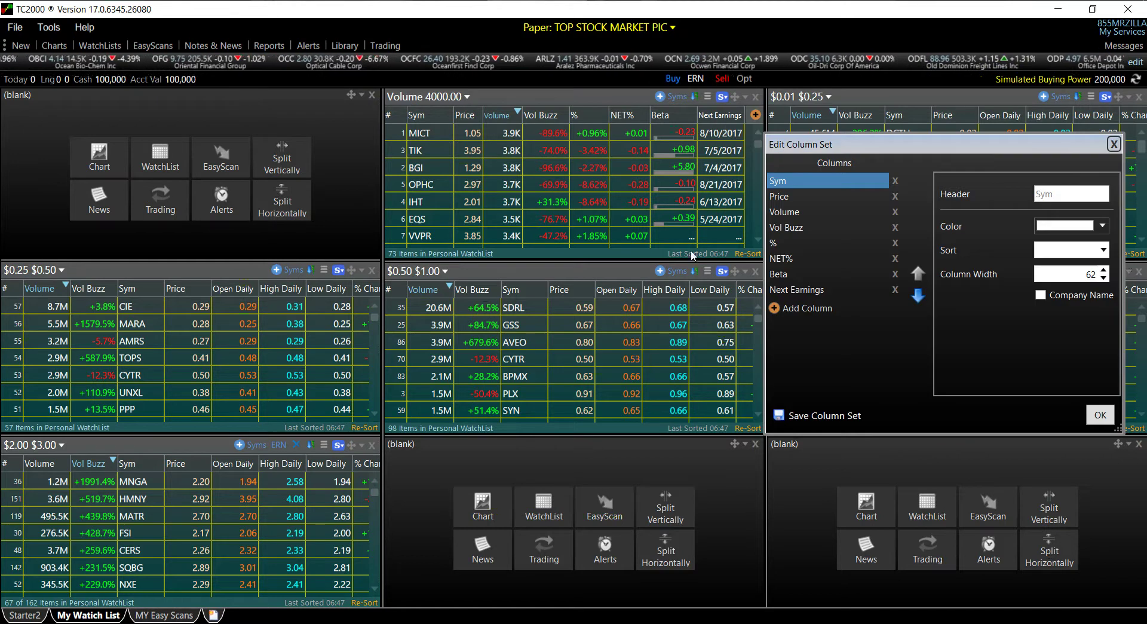
pyautogui.click(811, 416)
pyautogui.click(953, 448)
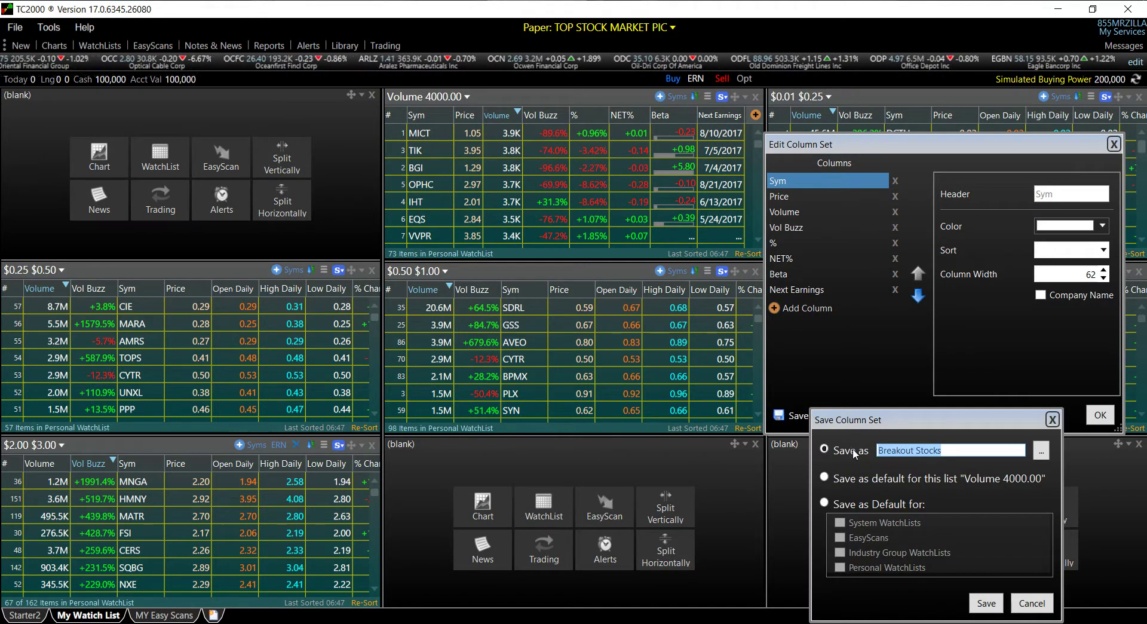
pyautogui.click(995, 609)
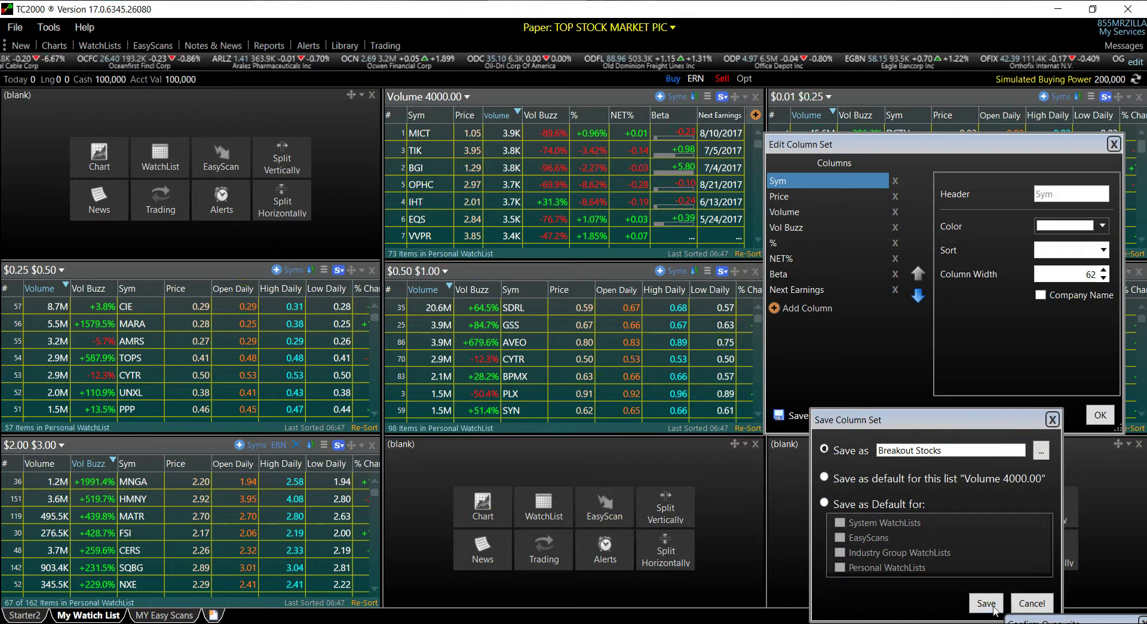
pyautogui.click(1033, 603)
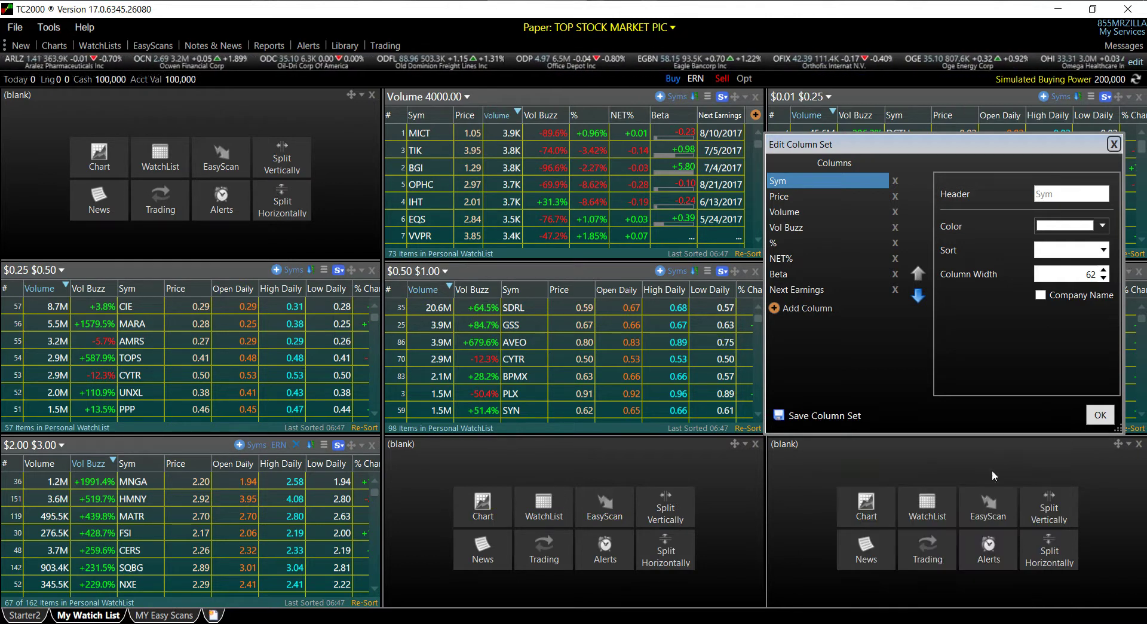
pyautogui.click(1100, 415)
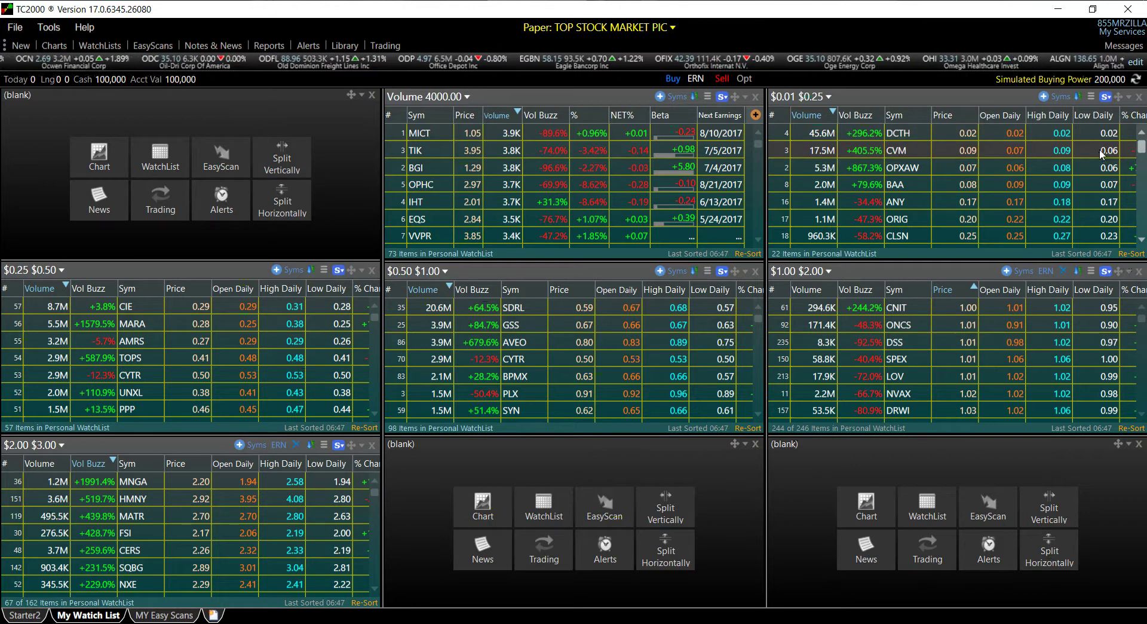
# Replace the $0.01 $0.25 watchlist's column set with the saved Breakout Stocks set
pyautogui.click(1091, 96)
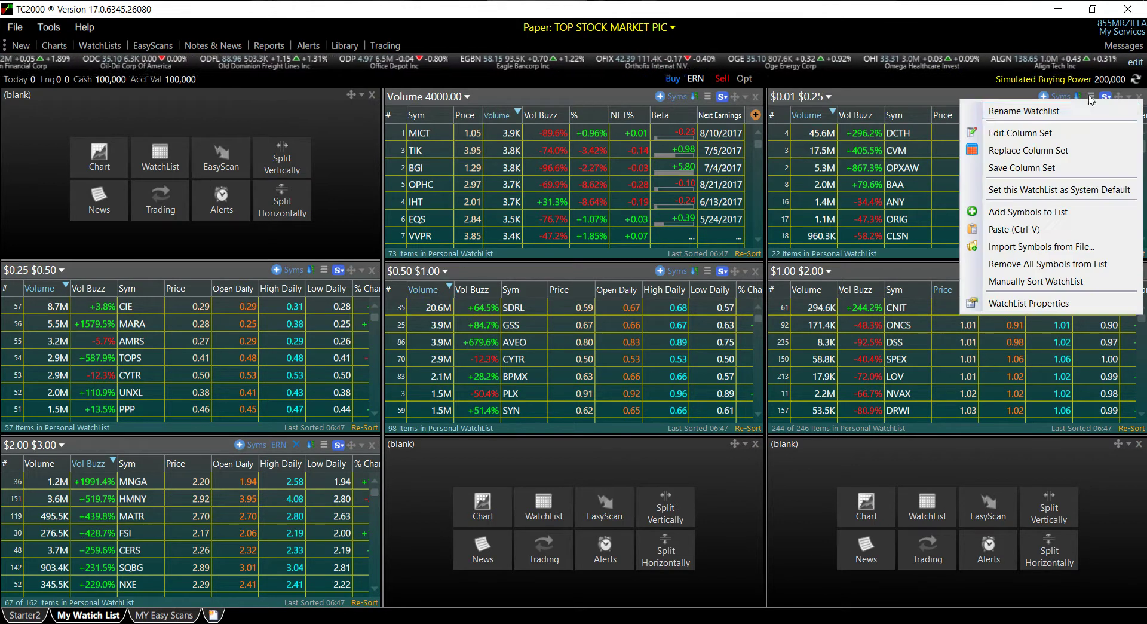
pyautogui.click(1010, 152)
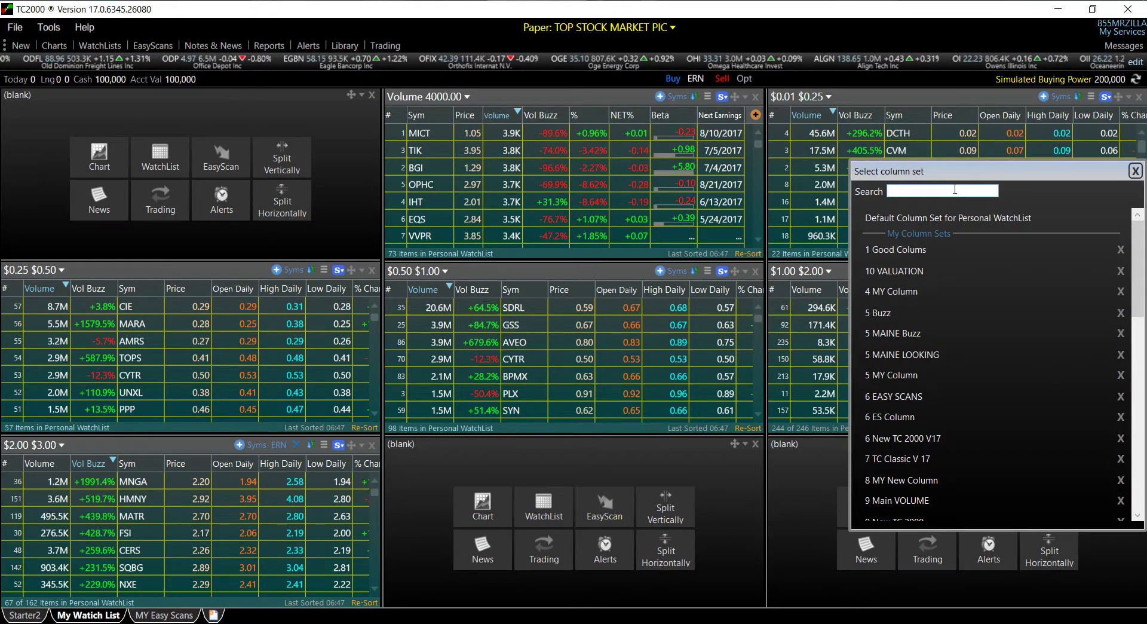
pyautogui.write('b')
pyautogui.click(896, 240)
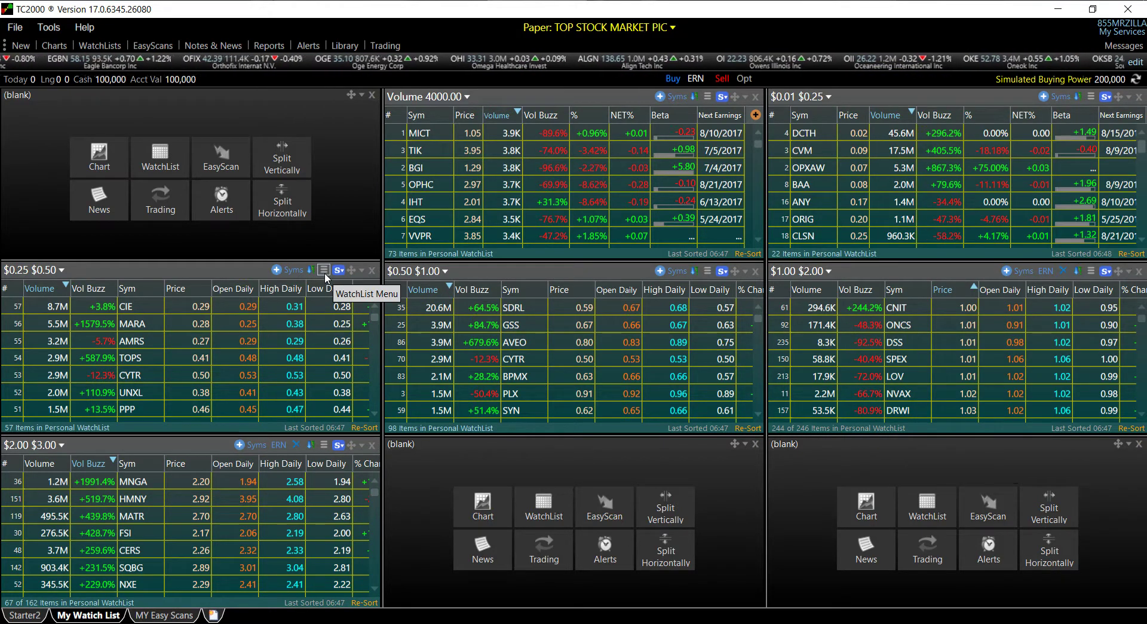
# Create a personal watchlist named $3.00 $4.00 in the blank pane below the $0.50 $1.00 watchlist
pyautogui.click(550, 514)
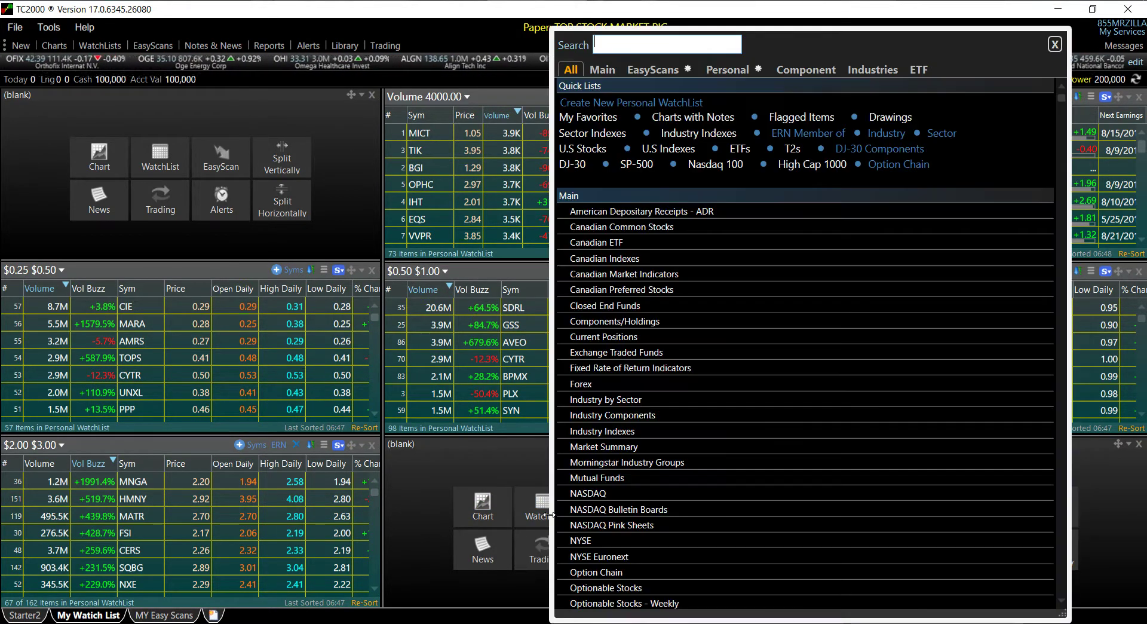
pyautogui.click(657, 103)
pyautogui.write('$3.00 $4.00')
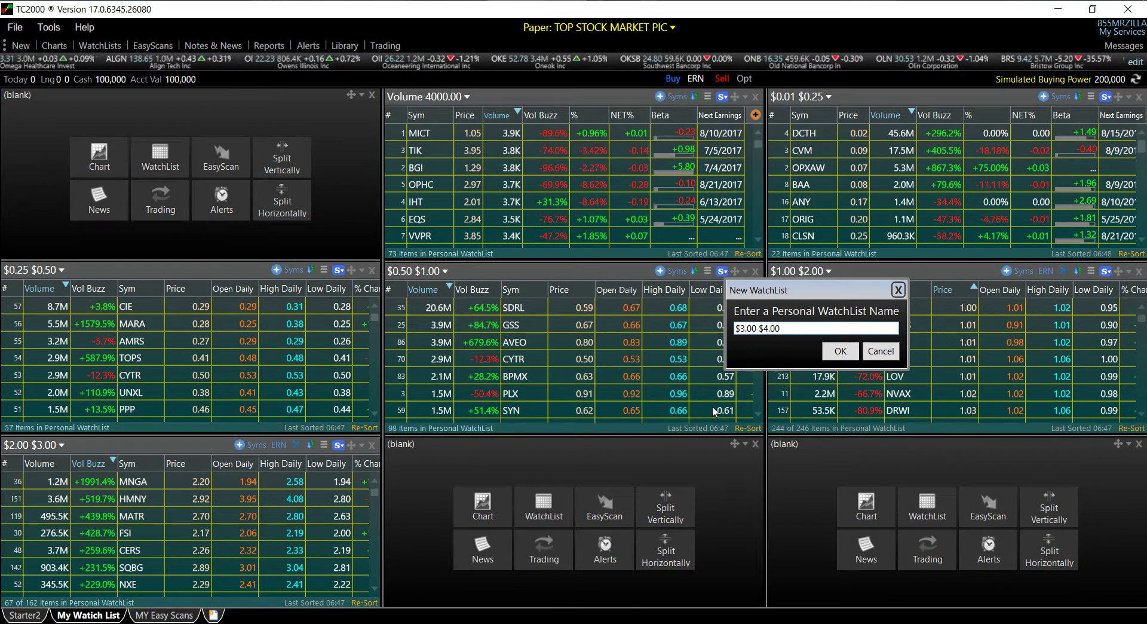
pyautogui.click(841, 351)
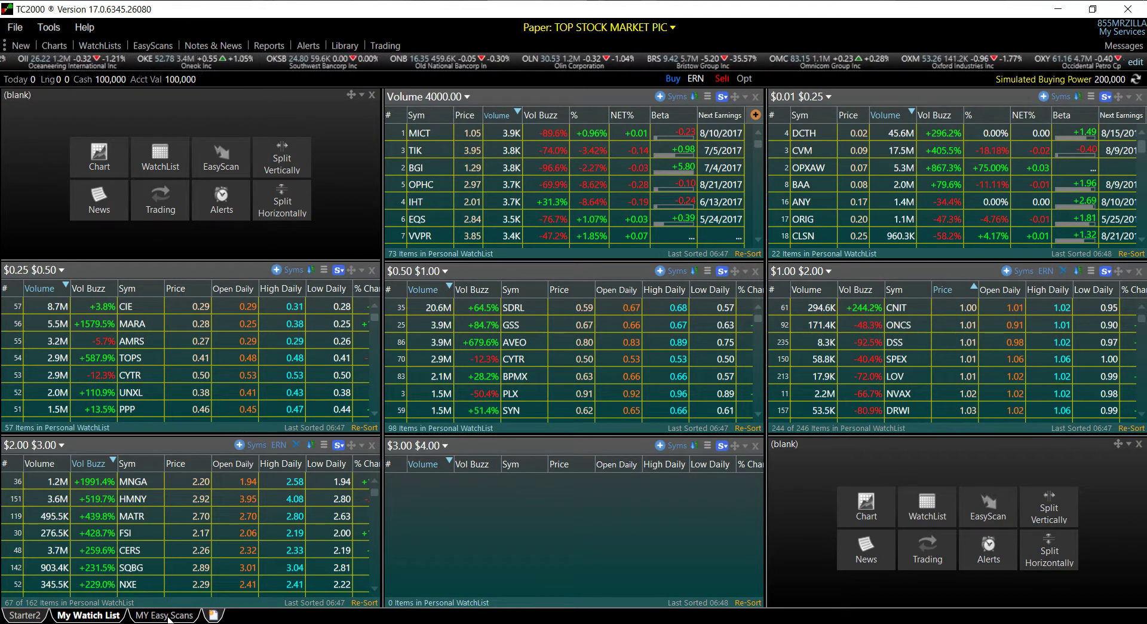
# Create a personal watchlist named $4.00 $5.00 in the blank pane below the $1.00 $2.00 watchlist
pyautogui.click(933, 505)
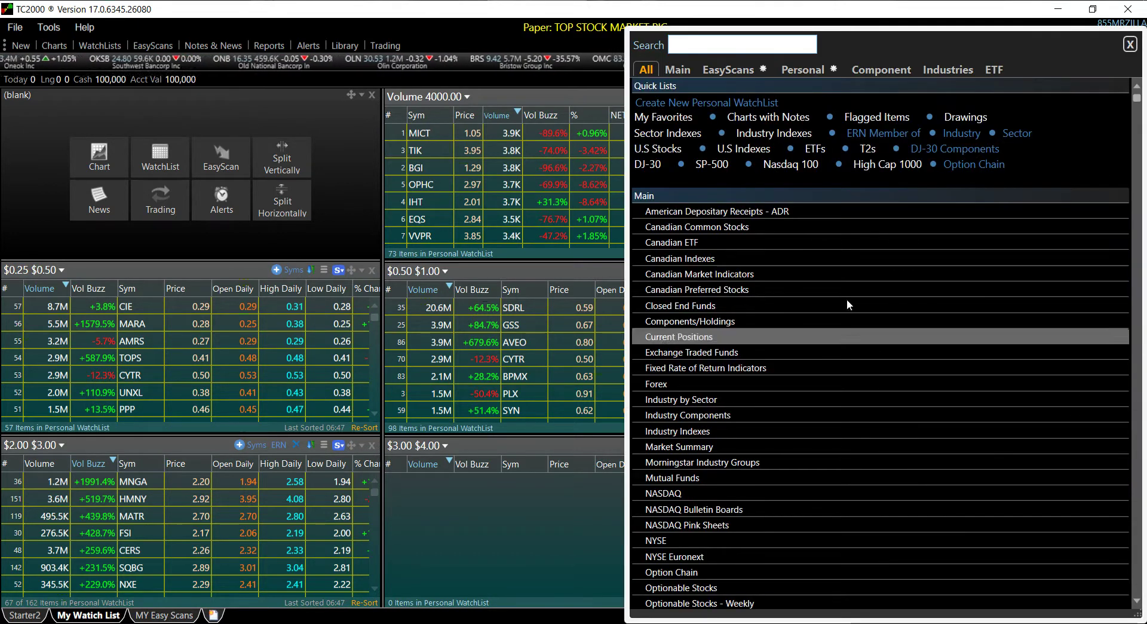
pyautogui.click(741, 103)
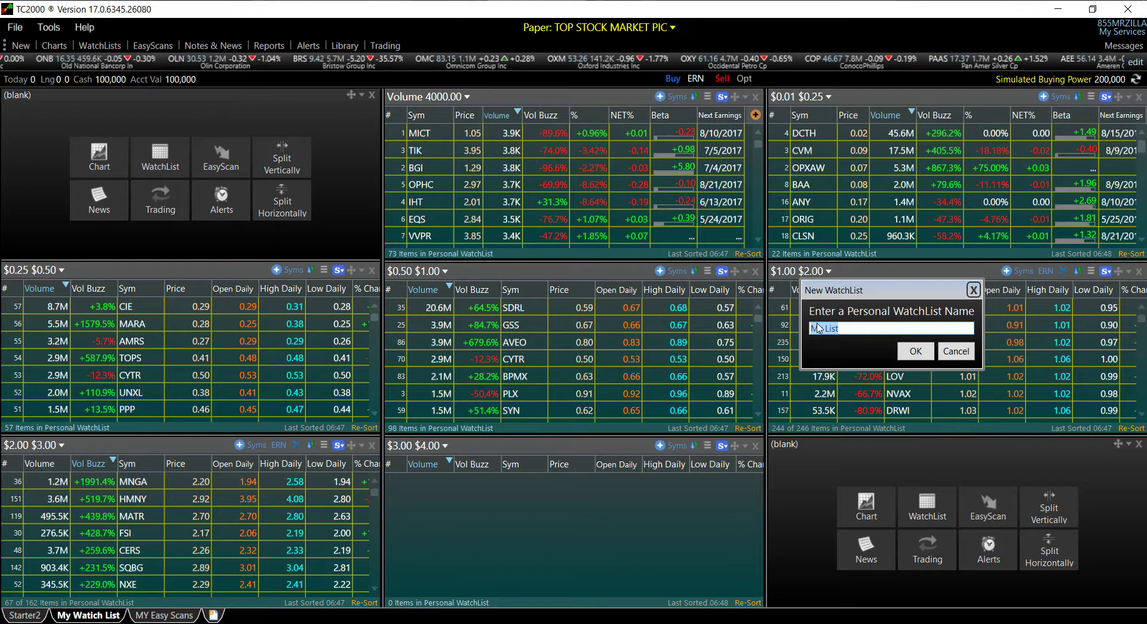
pyautogui.write('$3.00 $4.00')
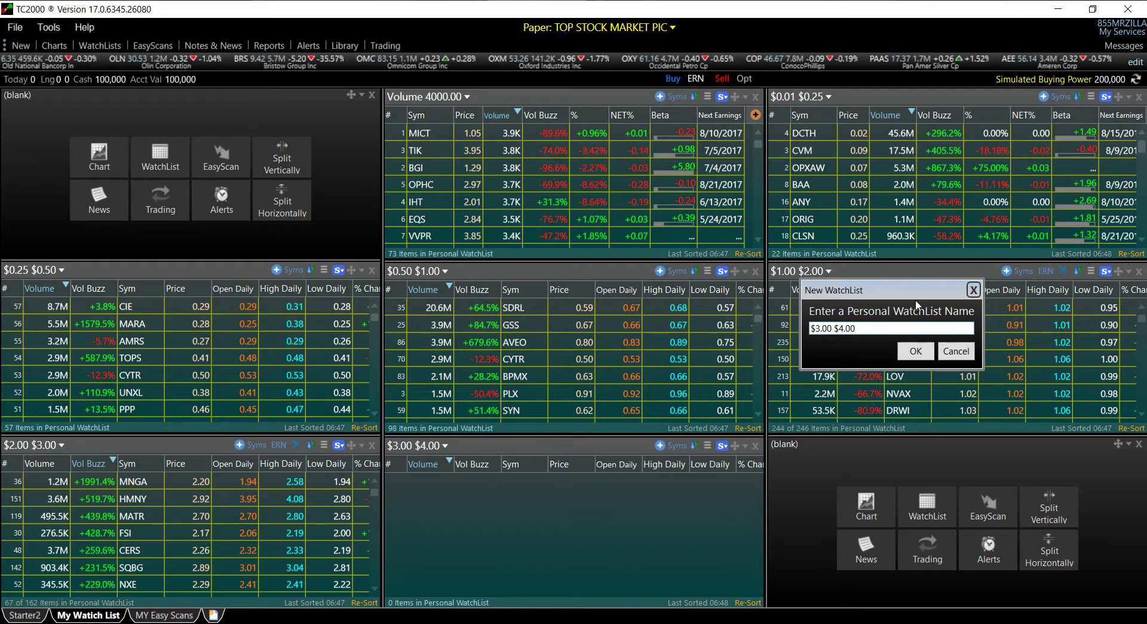
pyautogui.click(832, 329)
pyautogui.moveTo(856, 328); pyautogui.dragTo(785, 331)
pyautogui.press('BackSpace')
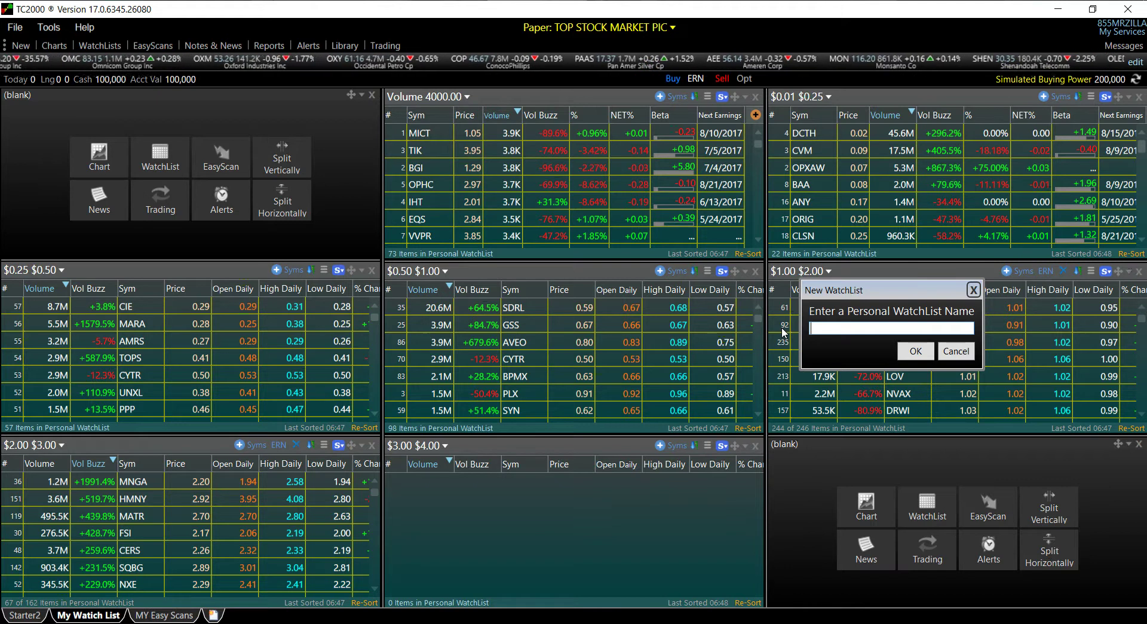
pyautogui.write('$')
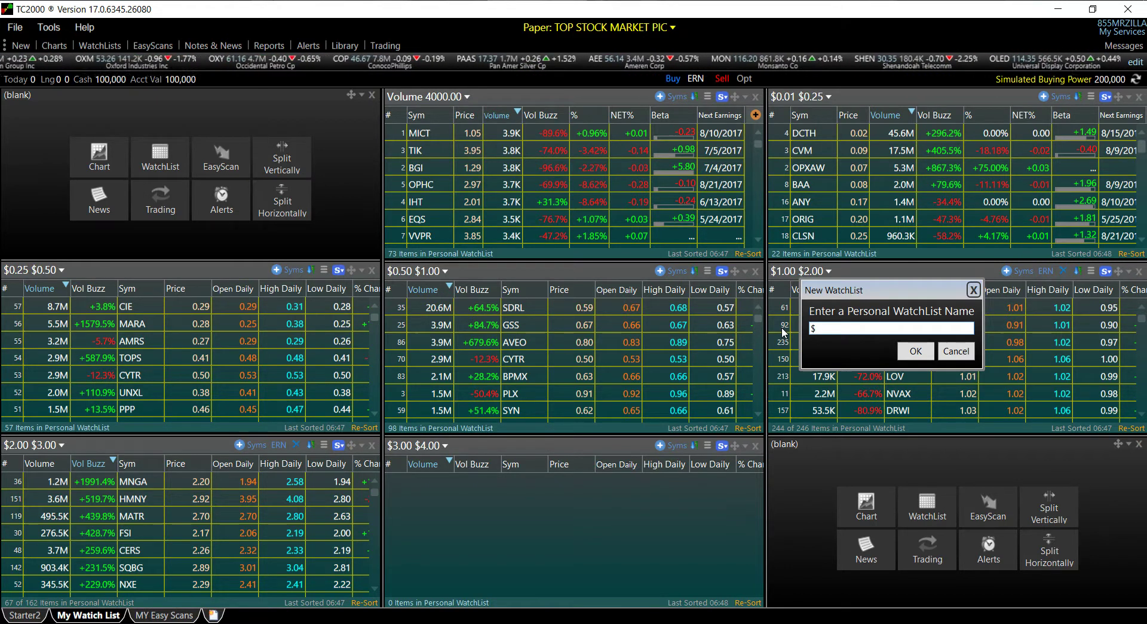
pyautogui.write('4')
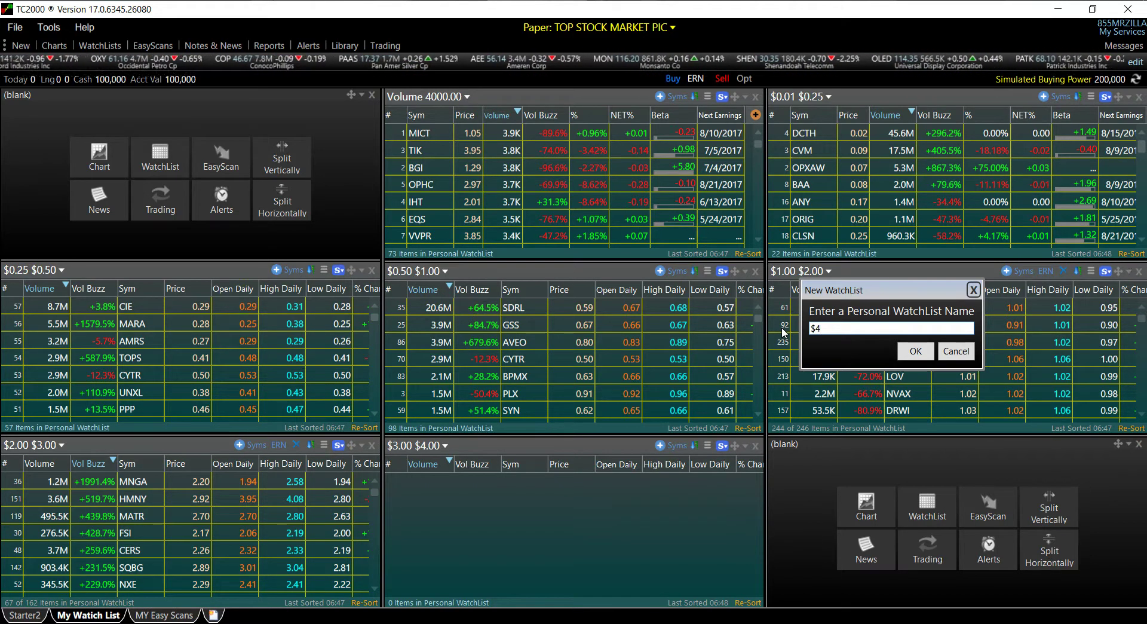
pyautogui.write('.00')
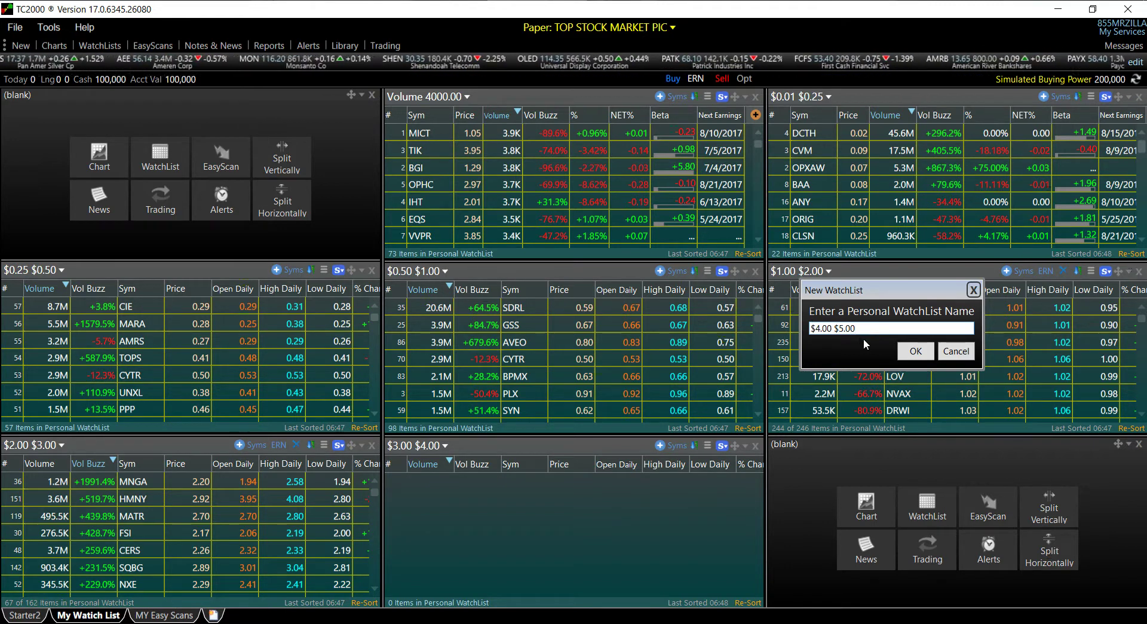
pyautogui.click(916, 352)
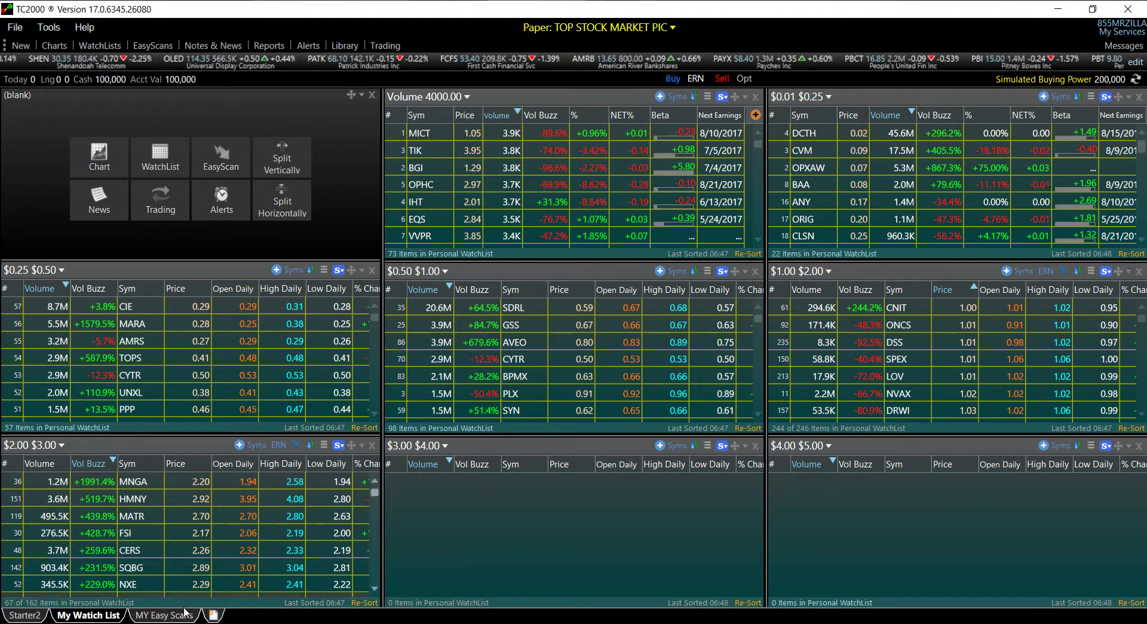
# Rerun the $3.00 $4.00 scan in the MY Easy Scans layout and copy all its symbols to the $3.00 $4.00 personal watchlist
pyautogui.click(165, 615)
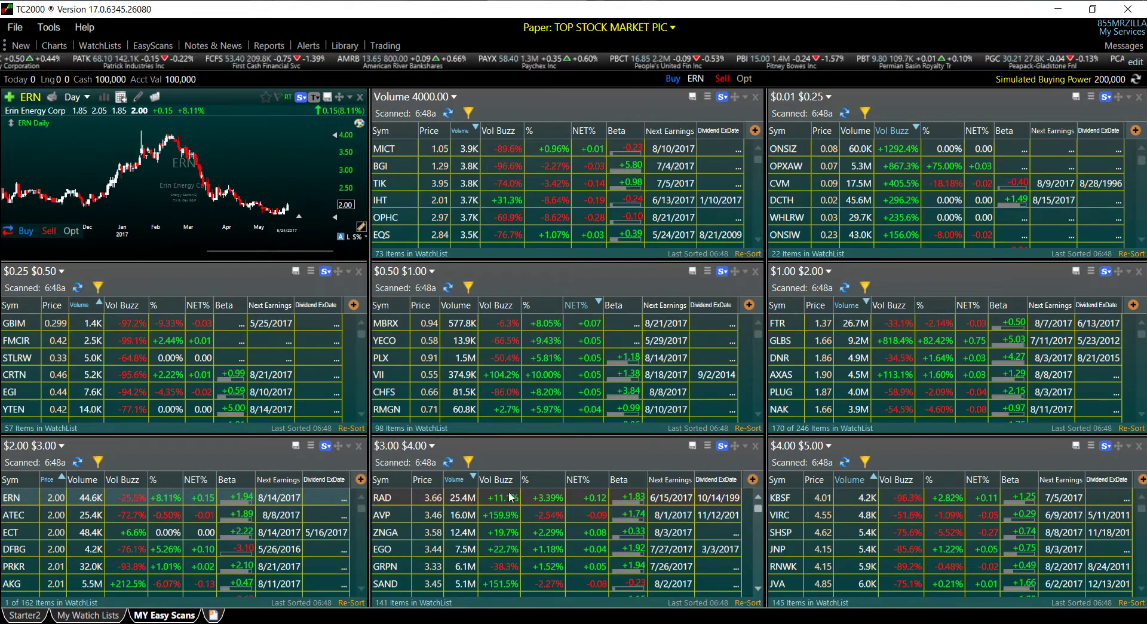
pyautogui.click(448, 463)
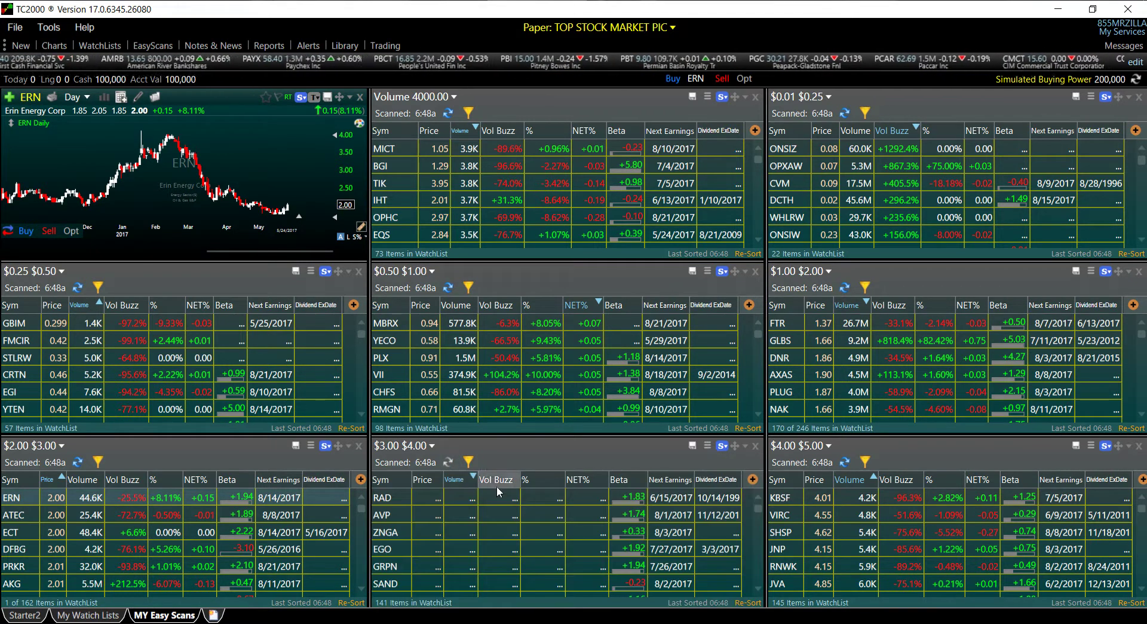
pyautogui.rightClick(496, 498)
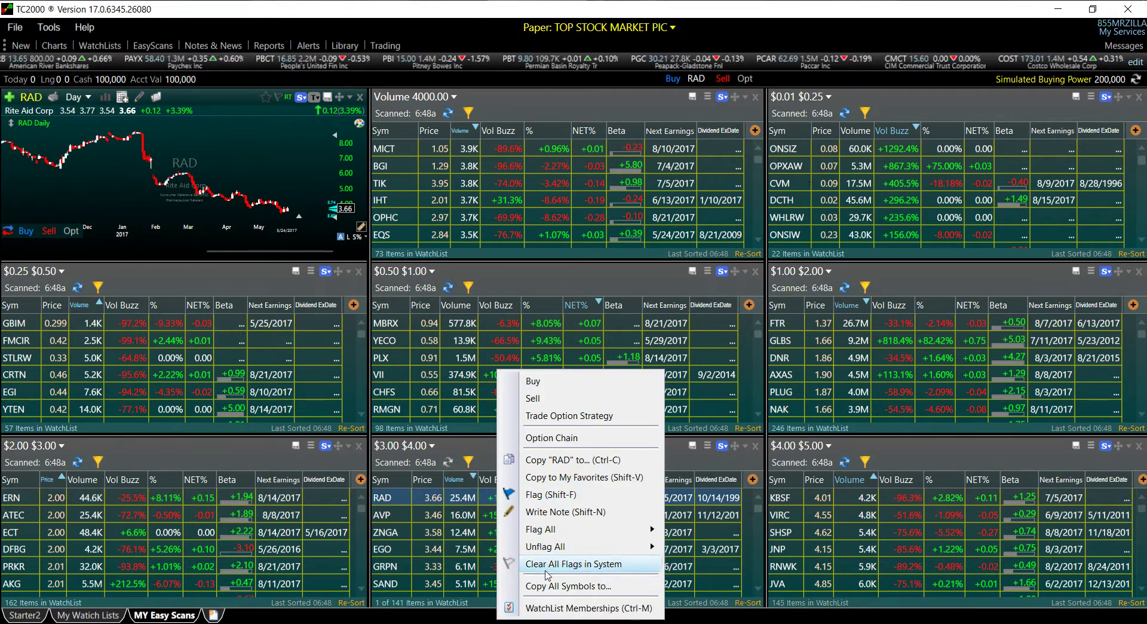
pyautogui.click(555, 586)
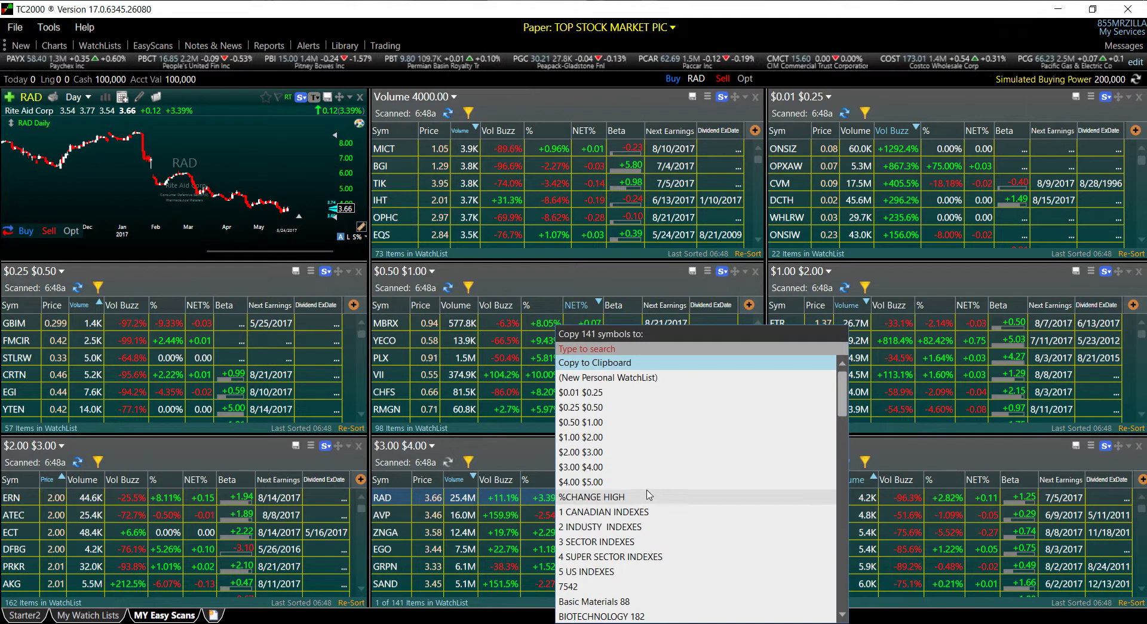
pyautogui.click(595, 471)
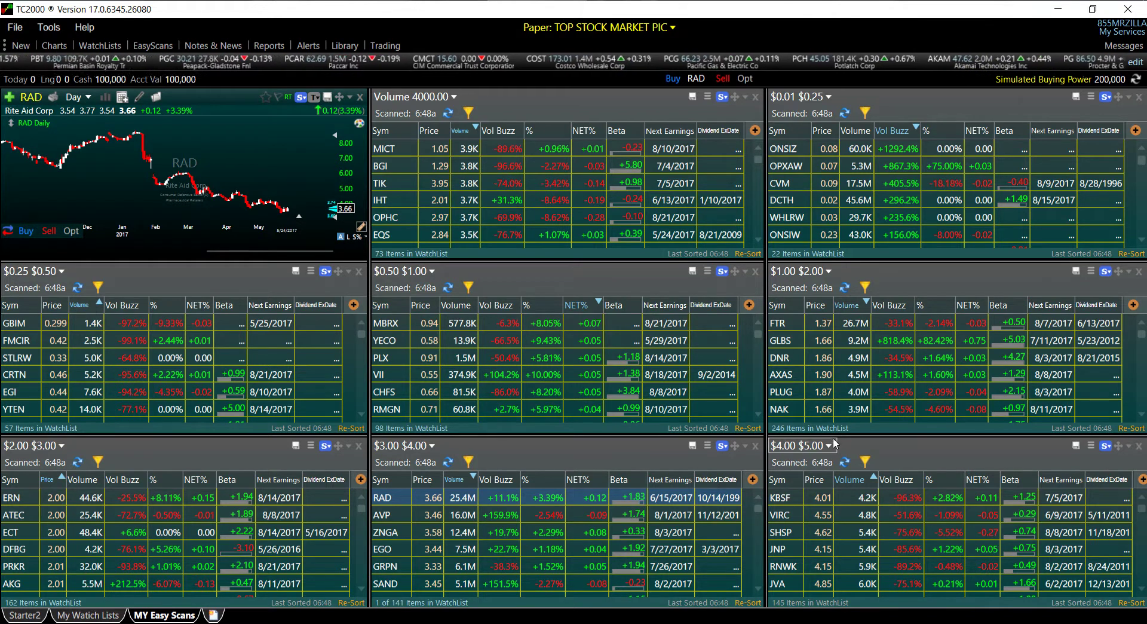
# Rerun the $4.00 $5.00 EasyScan and copy all its symbols to the $4.00 $5.00 personal watchlist
pyautogui.click(845, 462)
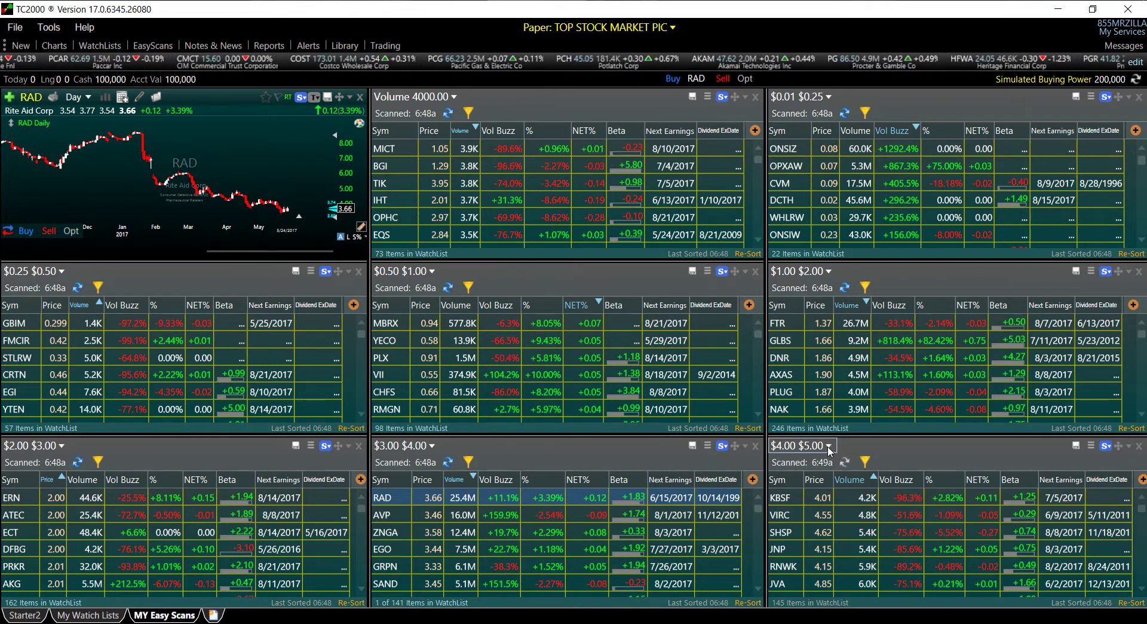
pyautogui.rightClick(851, 500)
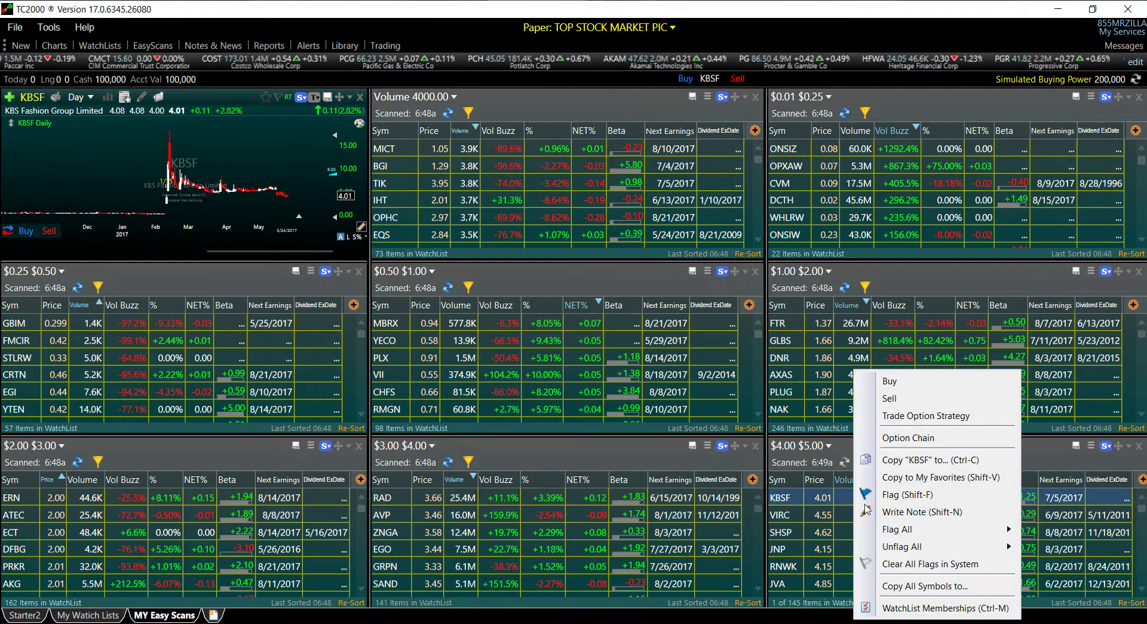
pyautogui.click(896, 591)
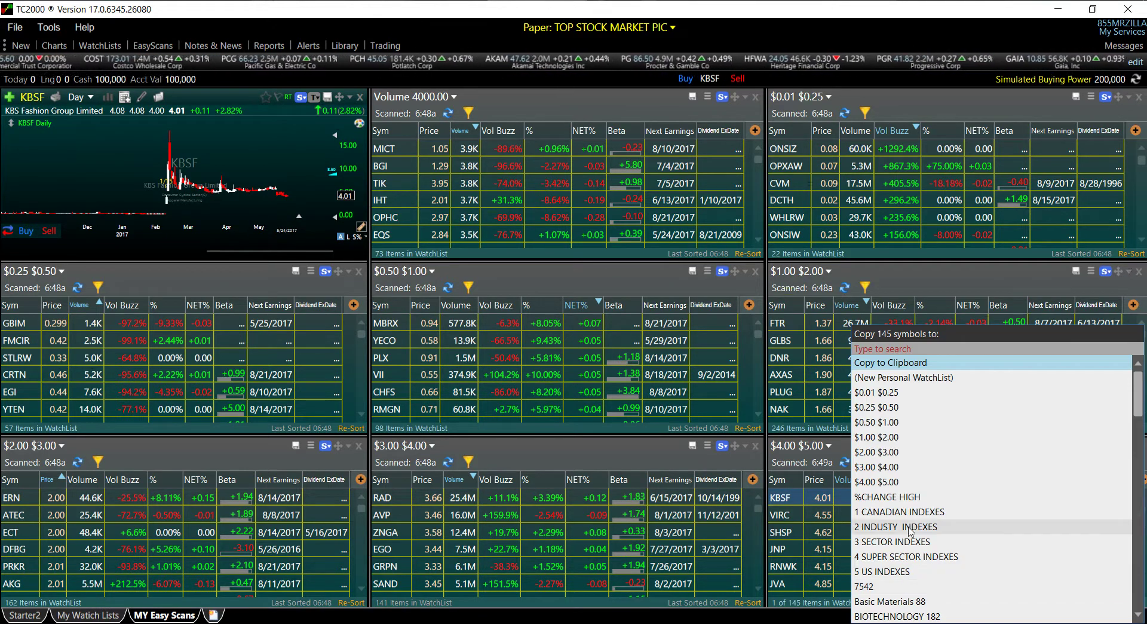
pyautogui.click(895, 485)
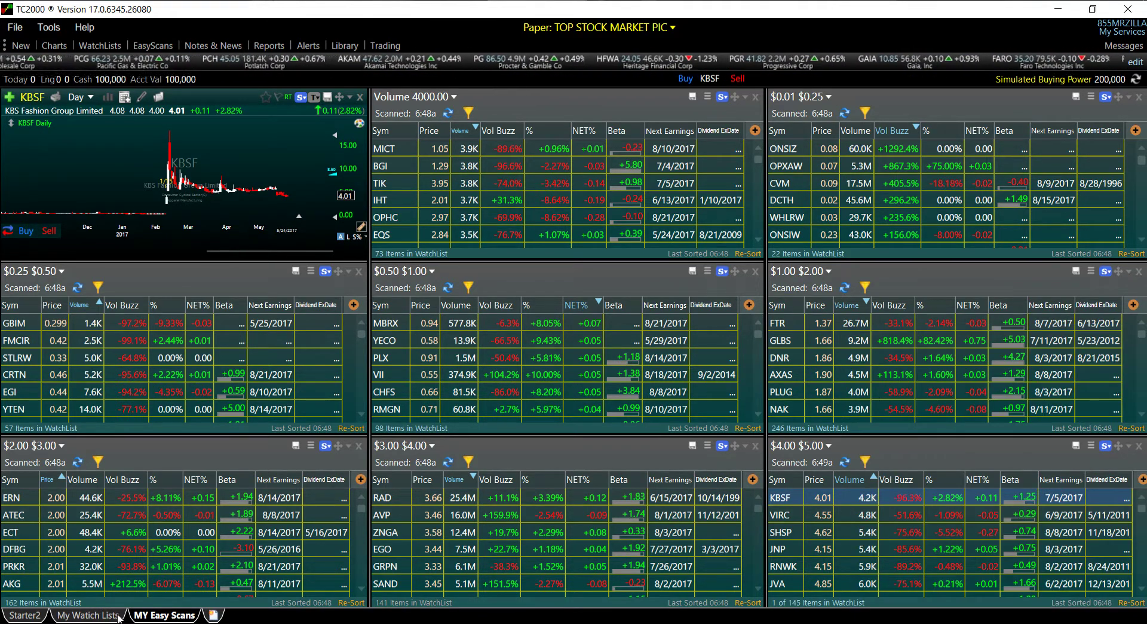
# Switch to the My Watich List layout and replace the $0.25 $0.50 watchlist's column set with Breakout Stocks
pyautogui.click(98, 616)
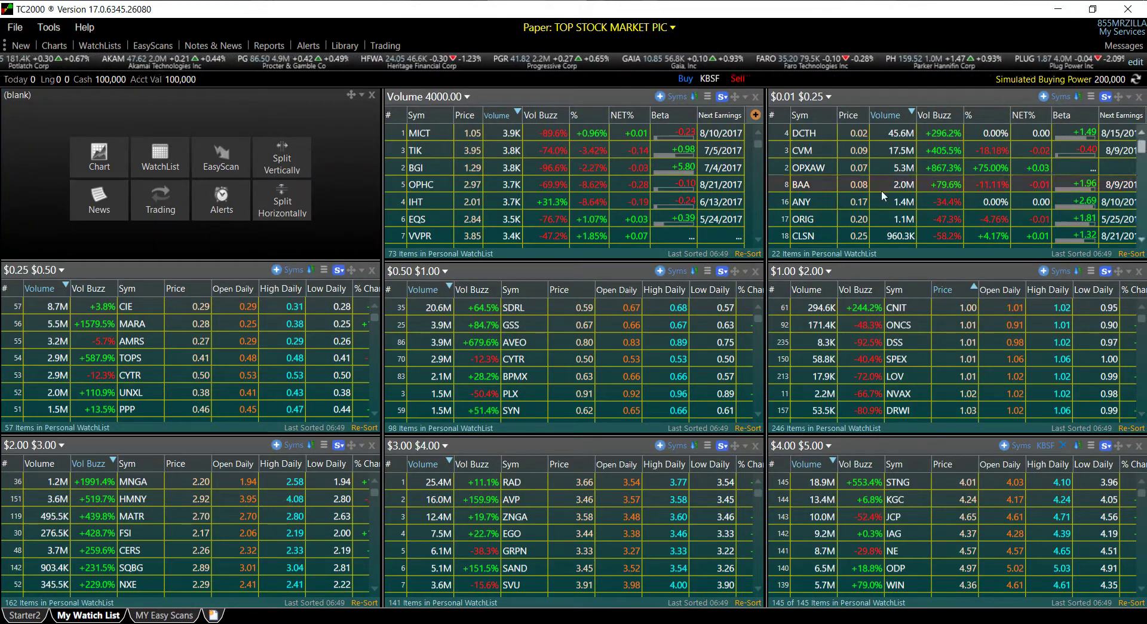
pyautogui.click(323, 273)
pyautogui.click(377, 328)
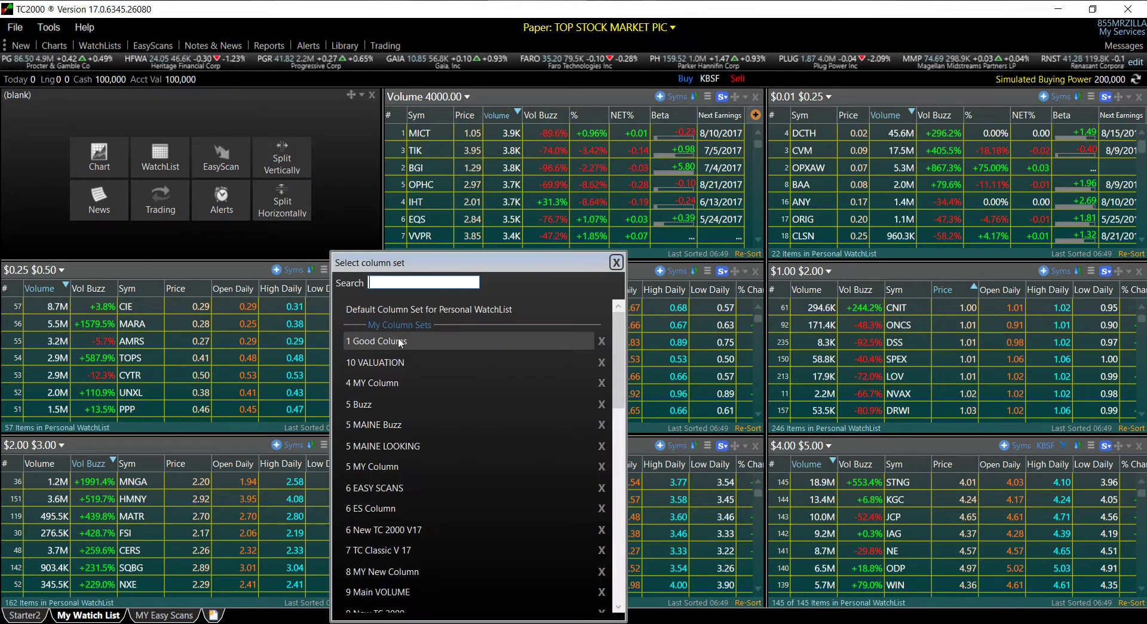
pyautogui.write('b')
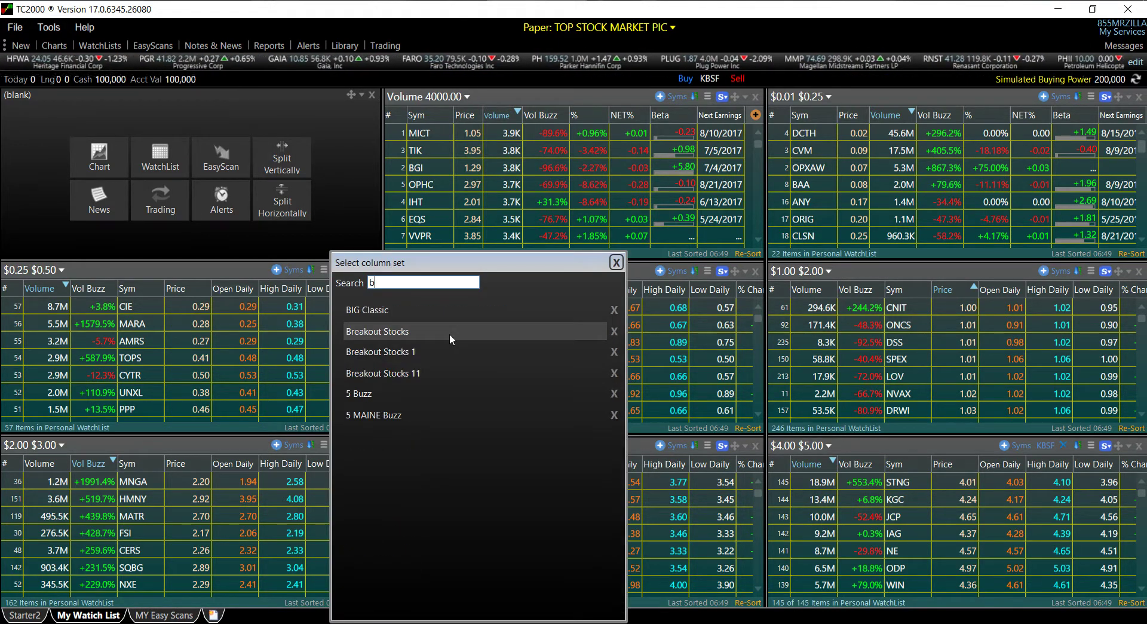
pyautogui.click(438, 336)
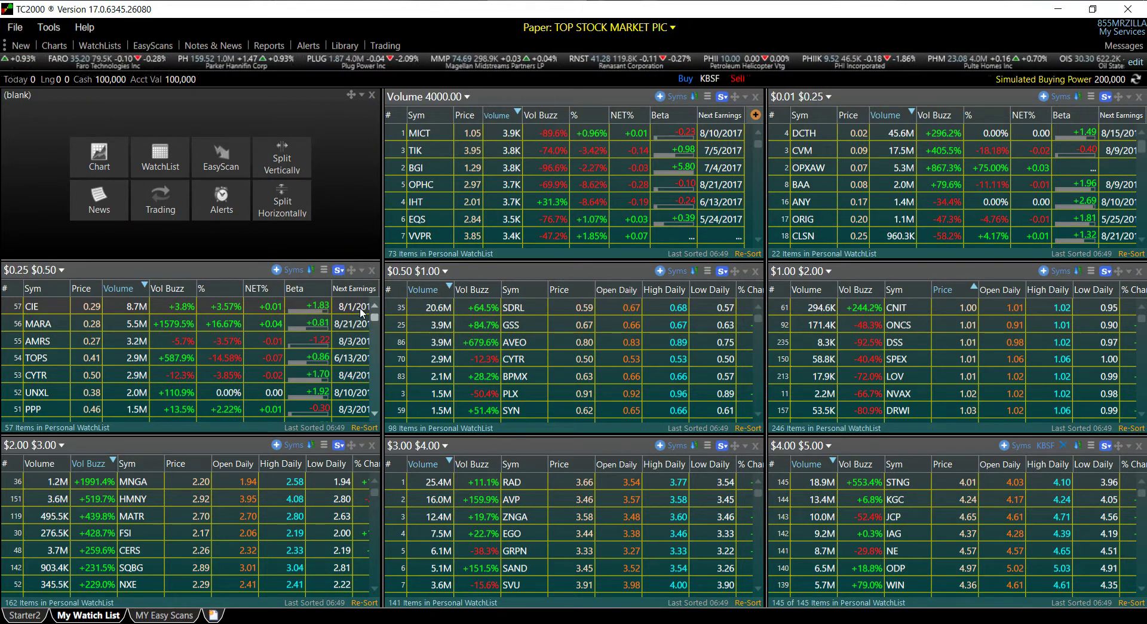
# Save the Volume 4000.00 watchlist's column set as Breakout Stocks, overwriting the existing set of that name
pyautogui.click(708, 97)
pyautogui.click(768, 136)
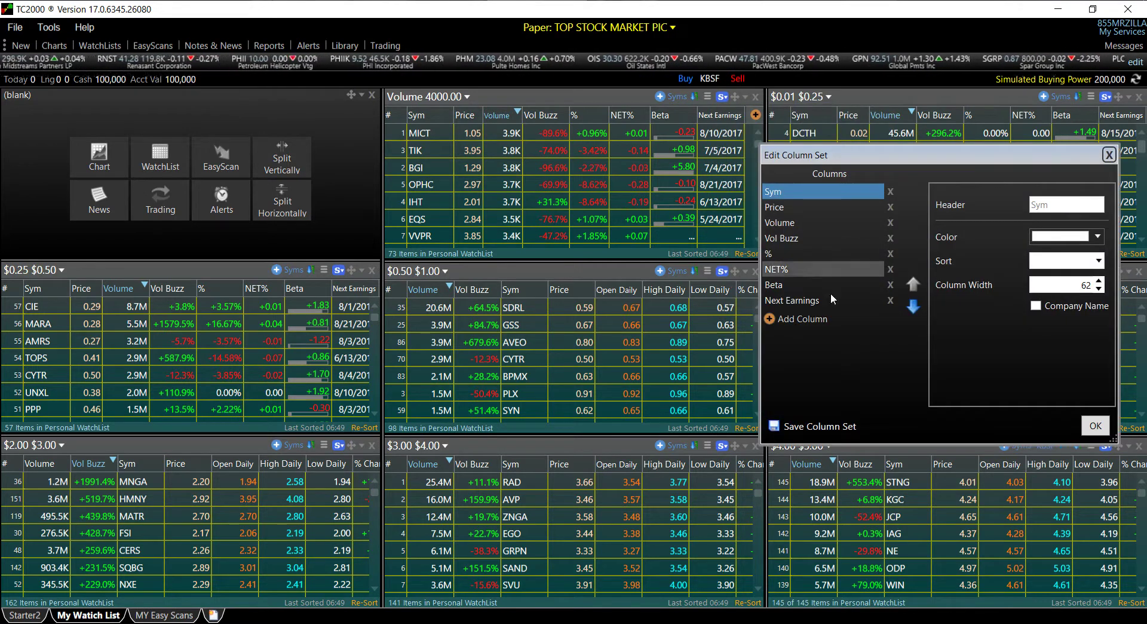
pyautogui.click(803, 427)
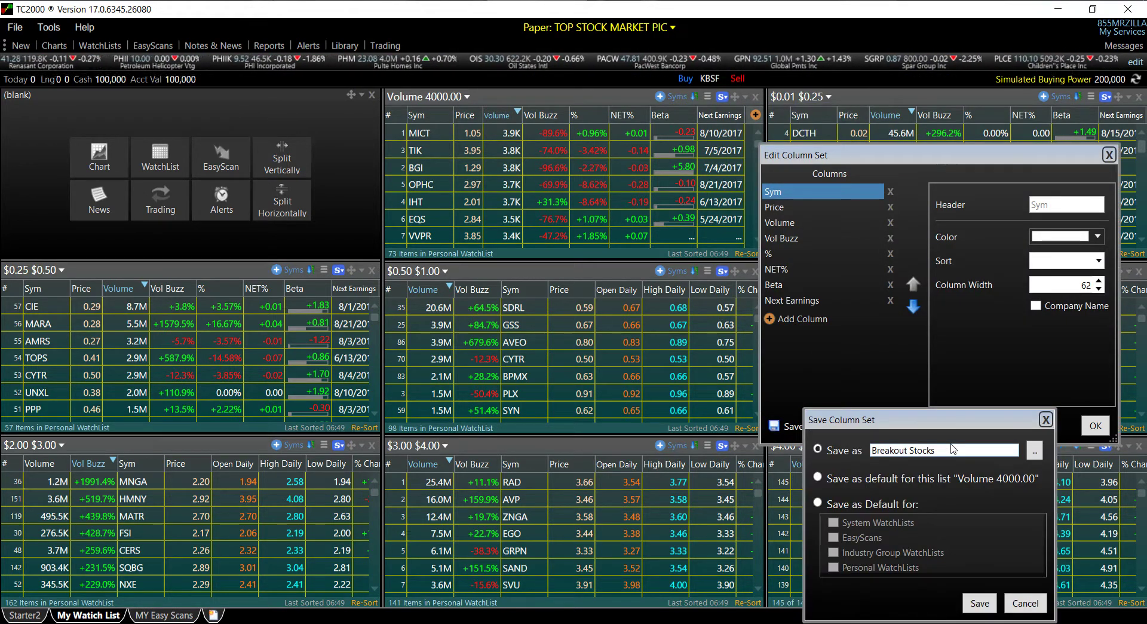
pyautogui.click(978, 602)
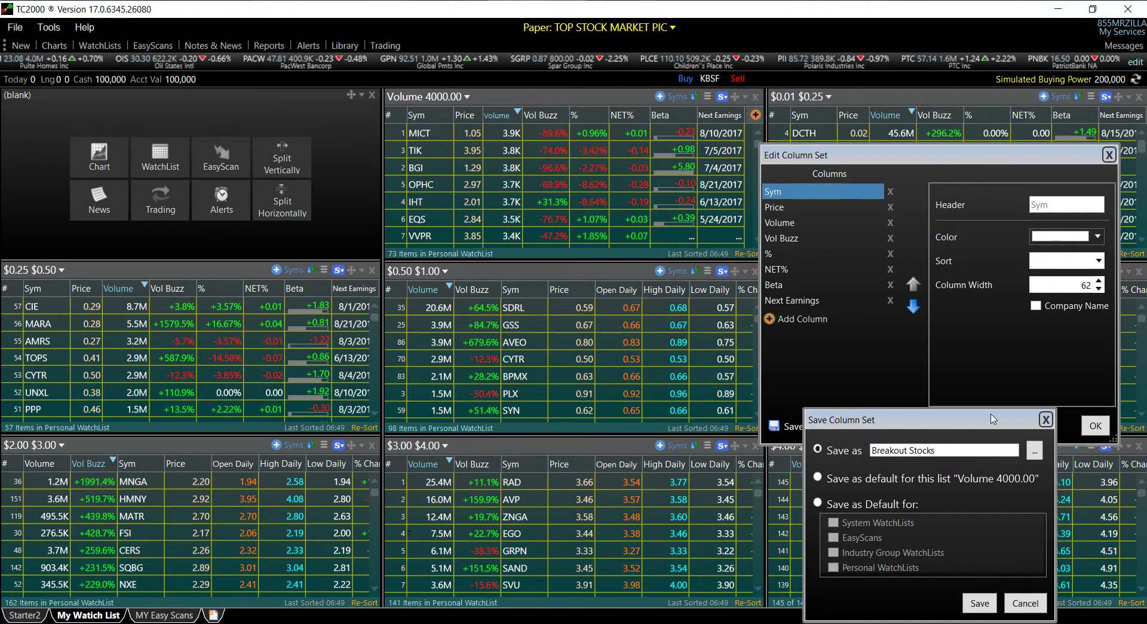
pyautogui.moveTo(992, 423); pyautogui.dragTo(904, 285)
pyautogui.click(892, 465)
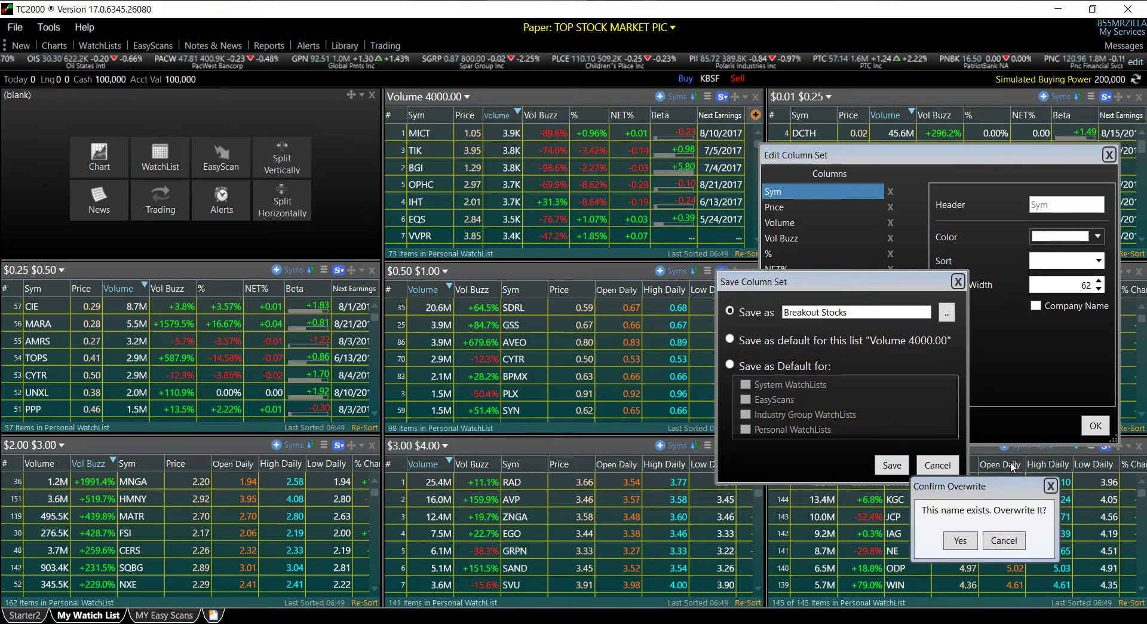
pyautogui.click(959, 542)
pyautogui.click(1096, 425)
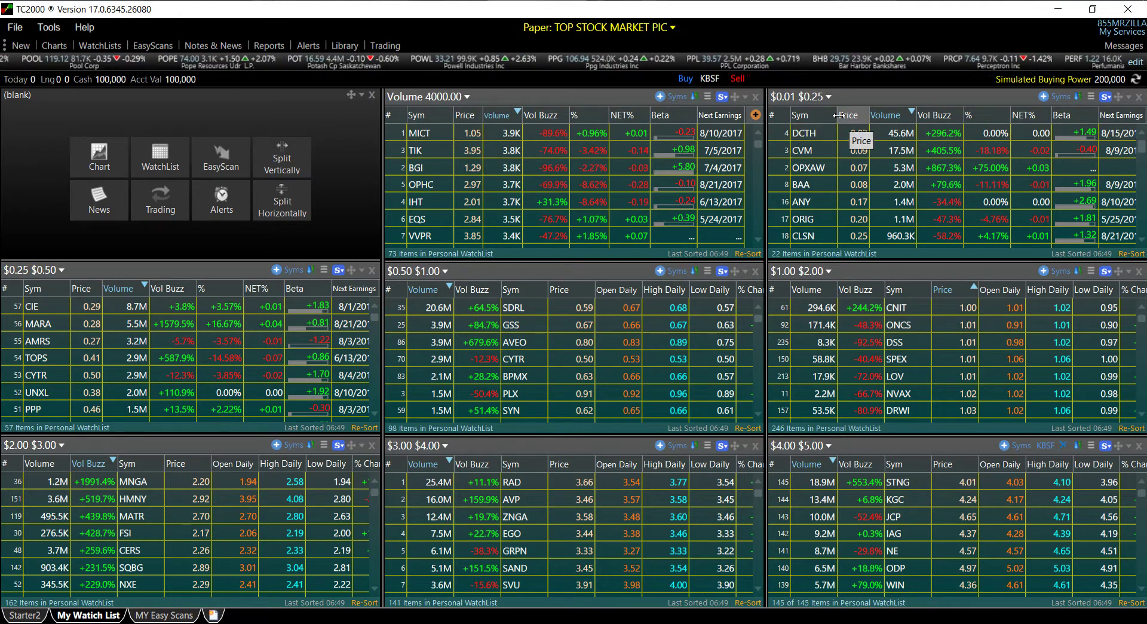
# Narrow the Sym and Beta columns of the $0.01 $0.25 watchlist so the Next Earnings dates fit
pyautogui.moveTo(837, 115); pyautogui.dragTo(835, 115)
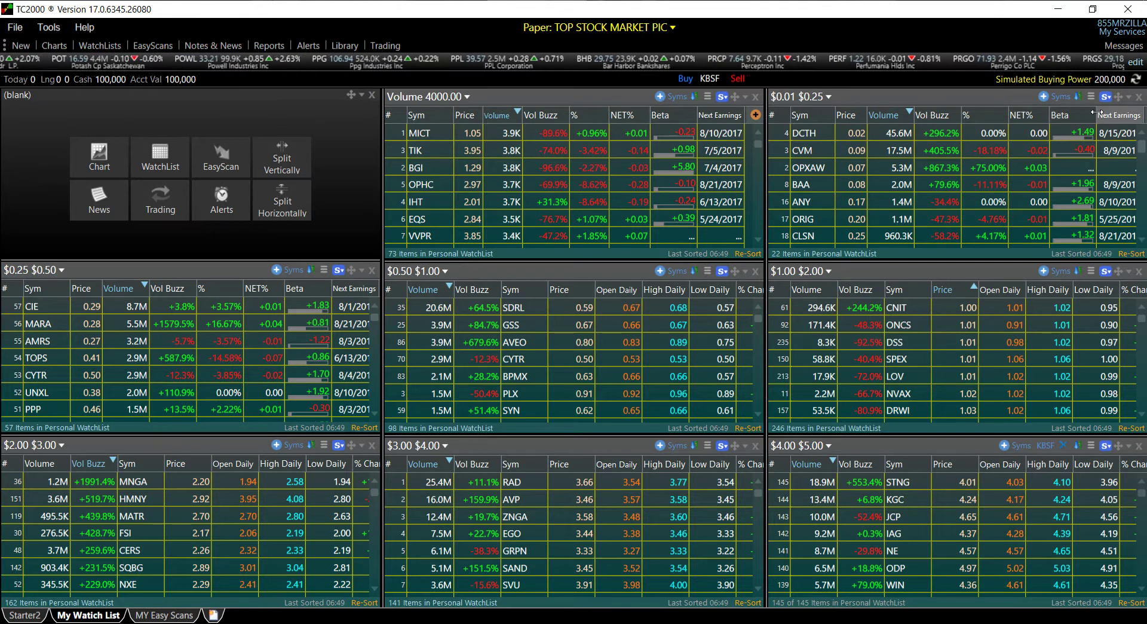
pyautogui.moveTo(1096, 119); pyautogui.dragTo(1087, 114)
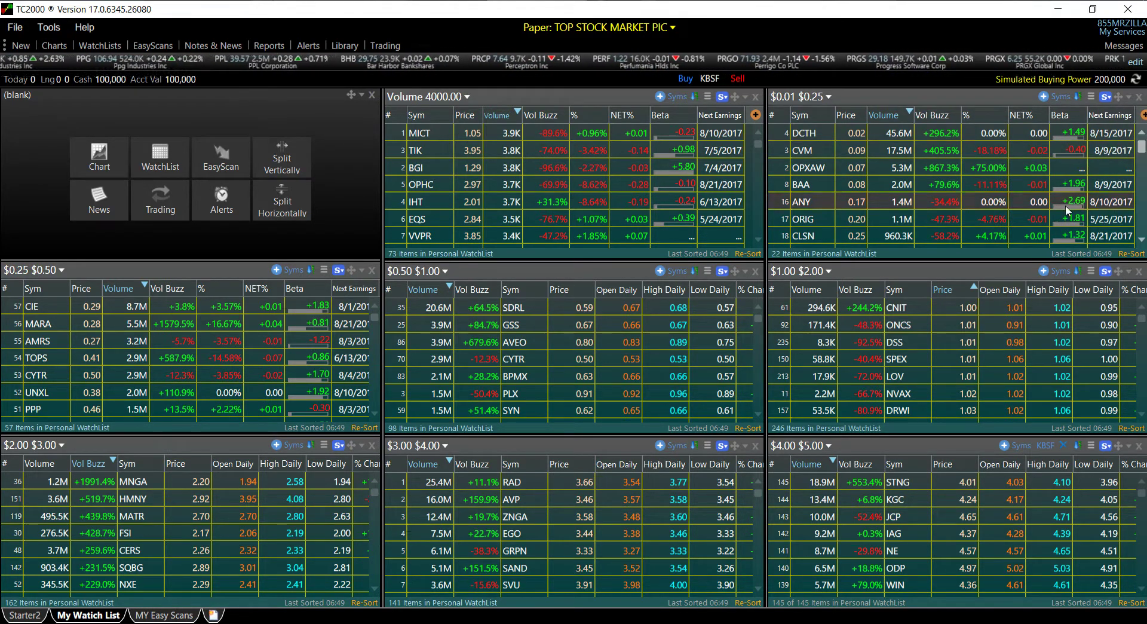
# Replace the $1.00 $2.00 watchlist's column set with Breakout Stocks
pyautogui.click(1092, 271)
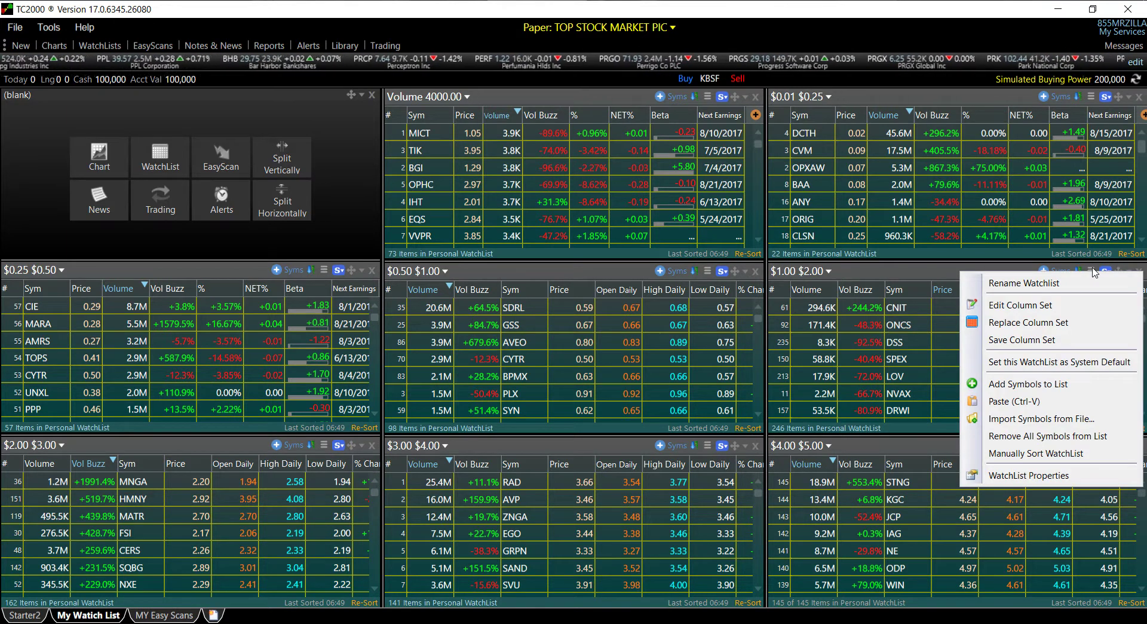
pyautogui.click(1023, 324)
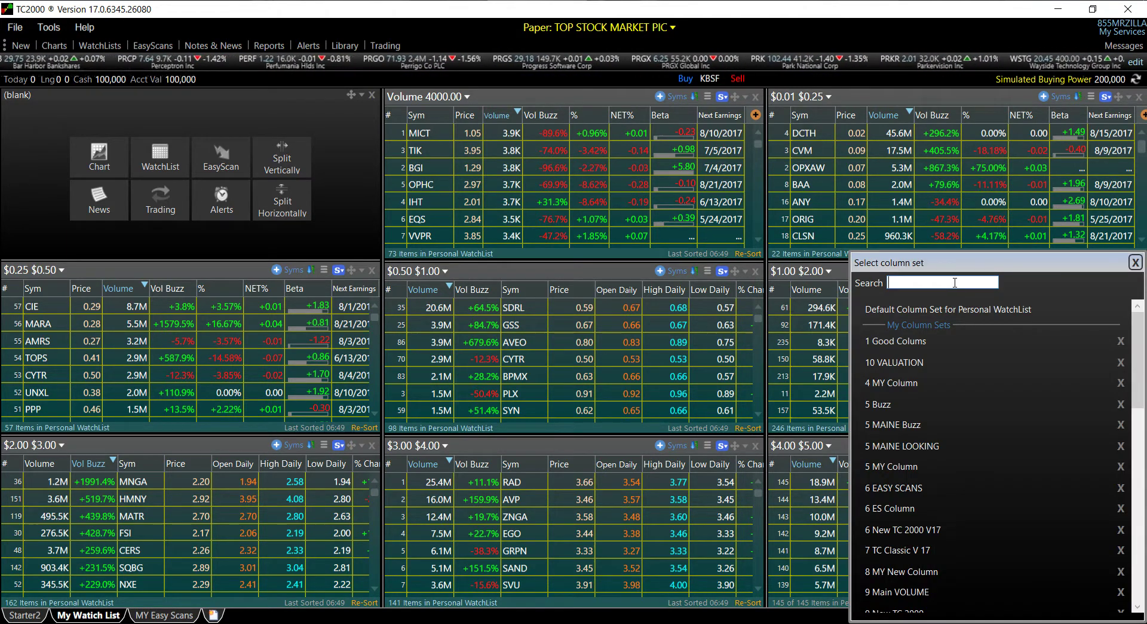
pyautogui.hotkey('ctrl', 'v')
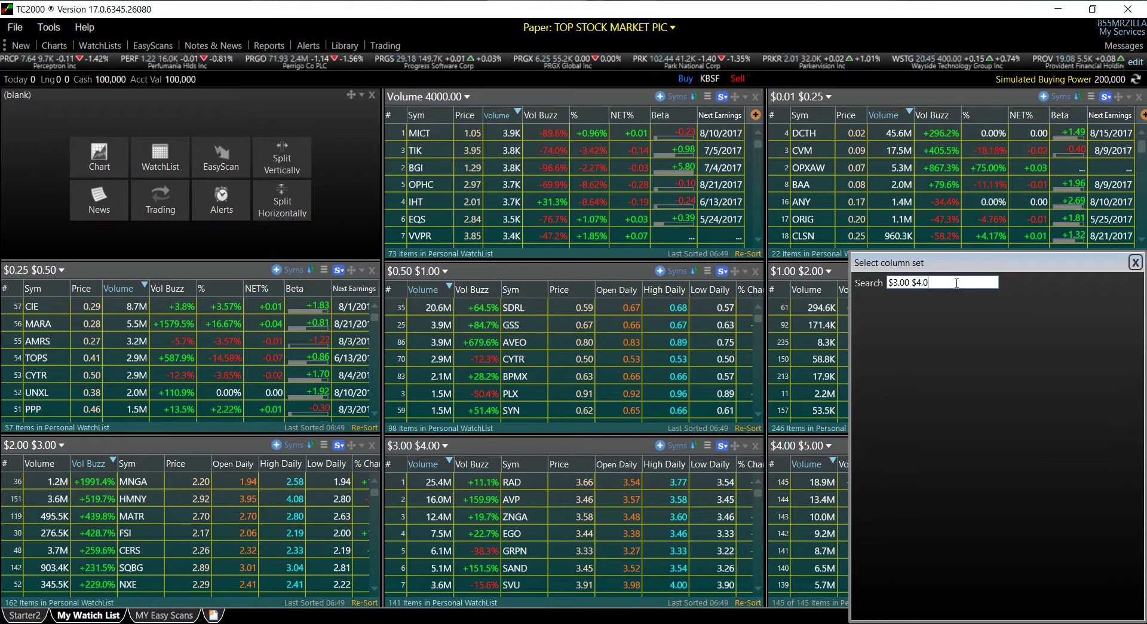
pyautogui.press('BackSpace')
pyautogui.press('BackSpace')
pyautogui.press('BackSpace')
pyautogui.press('BackSpace')
pyautogui.press('BackSpace')
pyautogui.press('BackSpace')
pyautogui.press('BackSpace')
pyautogui.press('BackSpace')
pyautogui.press('BackSpace')
pyautogui.press('BackSpace')
pyautogui.write('b')
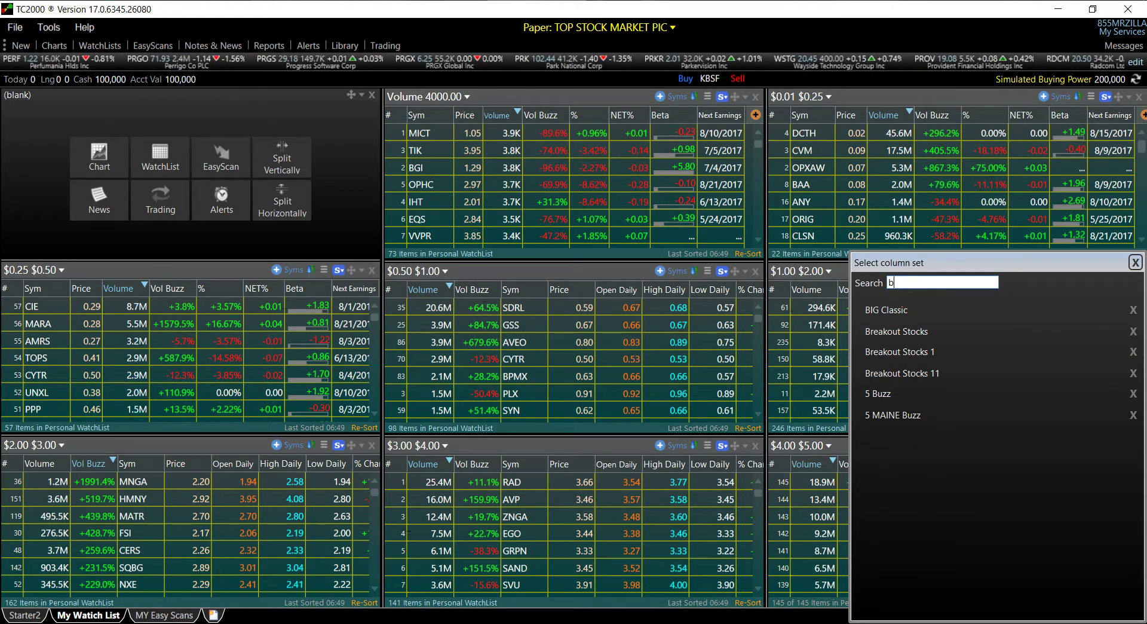
pyautogui.click(940, 328)
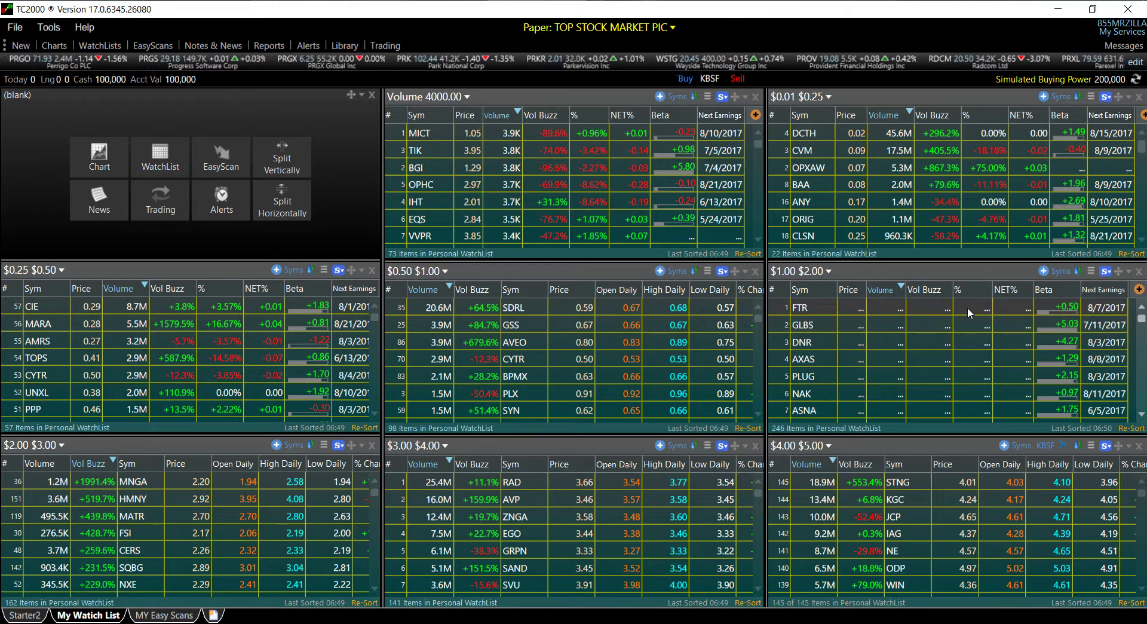
# Replace the $4.00 $5.00 watchlist's column set with Breakout Stocks
pyautogui.click(1089, 445)
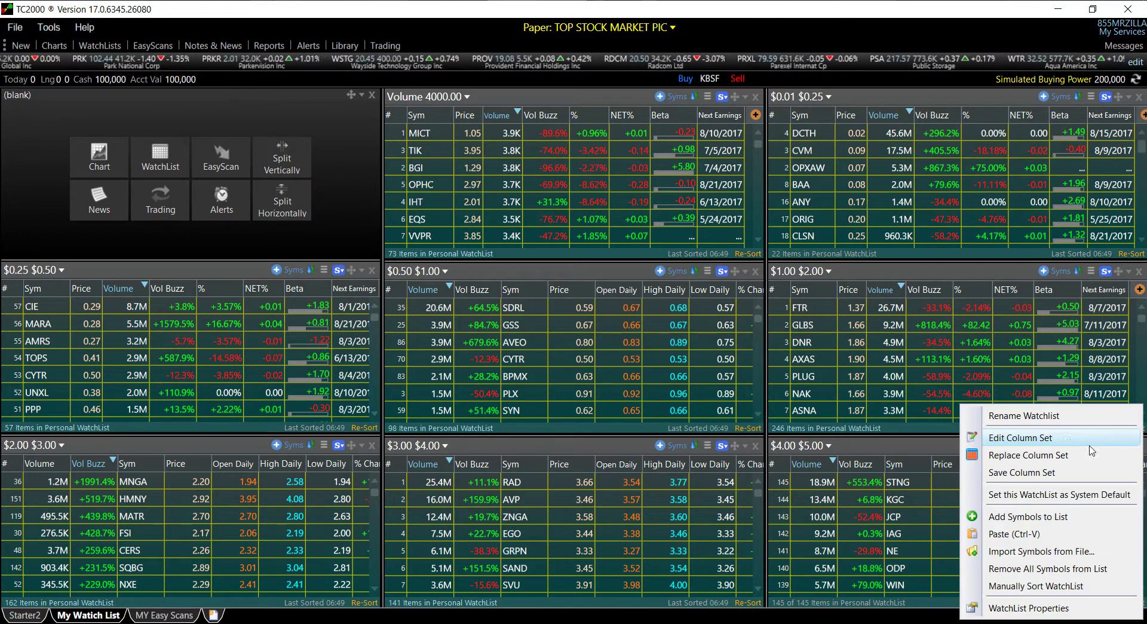
pyautogui.click(1034, 458)
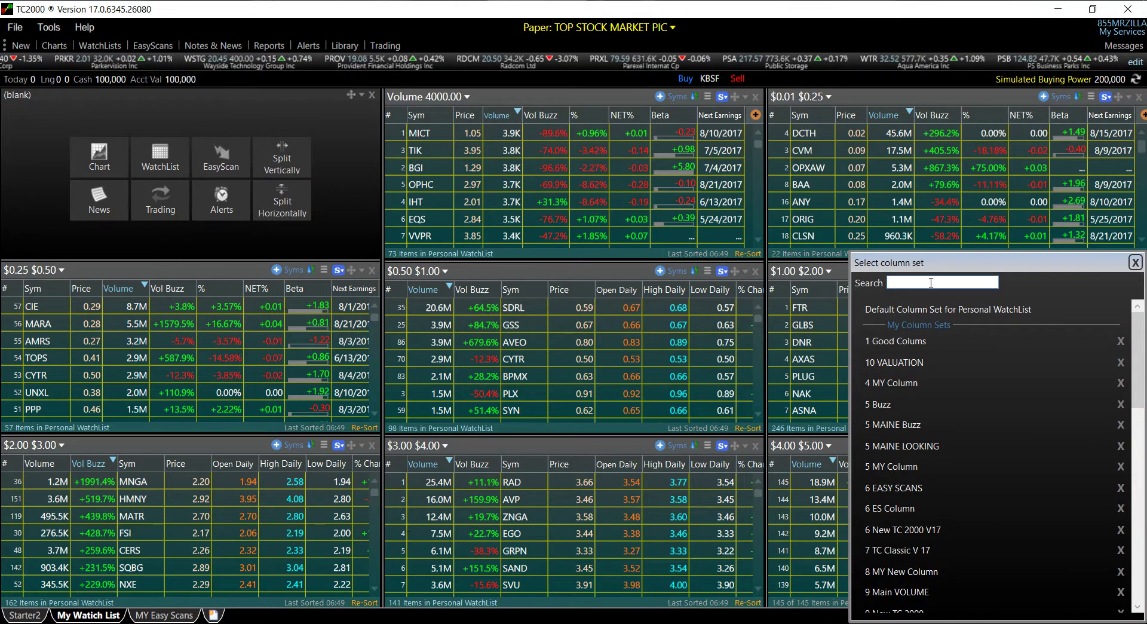
pyautogui.write('st')
pyautogui.click(926, 329)
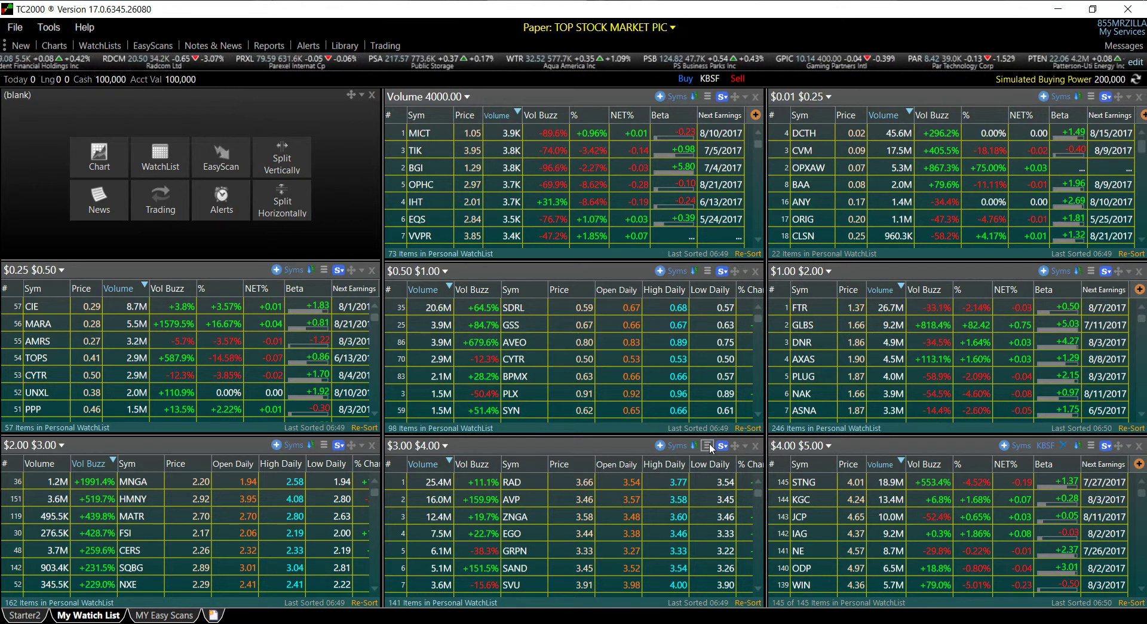
# Replace the $0.50 $1.00 watchlist's column set with Breakout Stocks
pyautogui.click(708, 273)
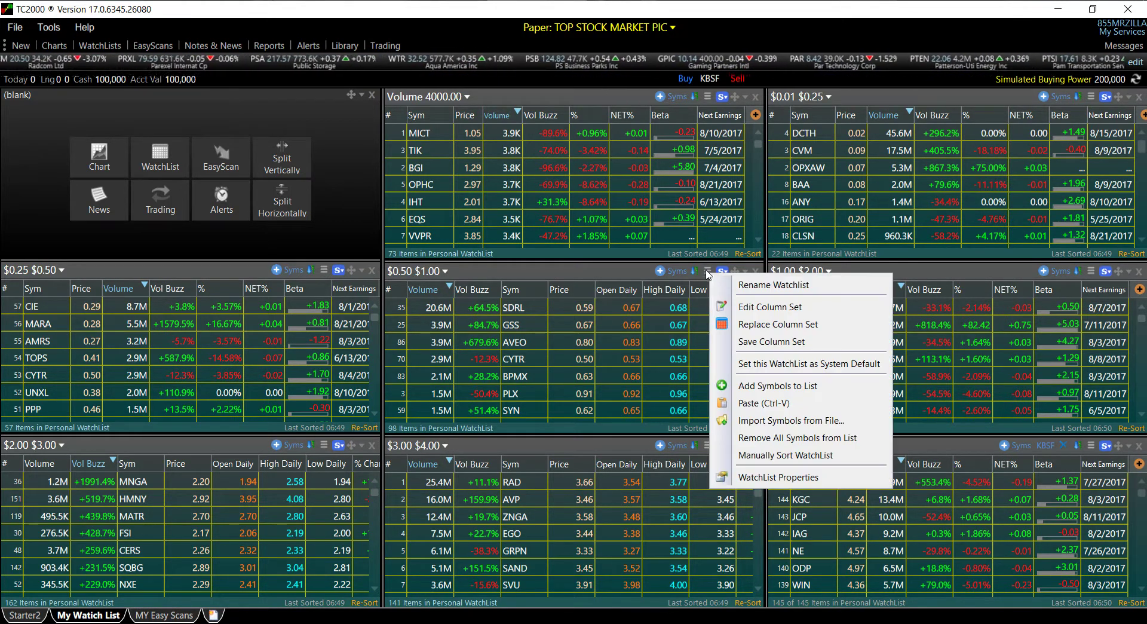
pyautogui.click(748, 330)
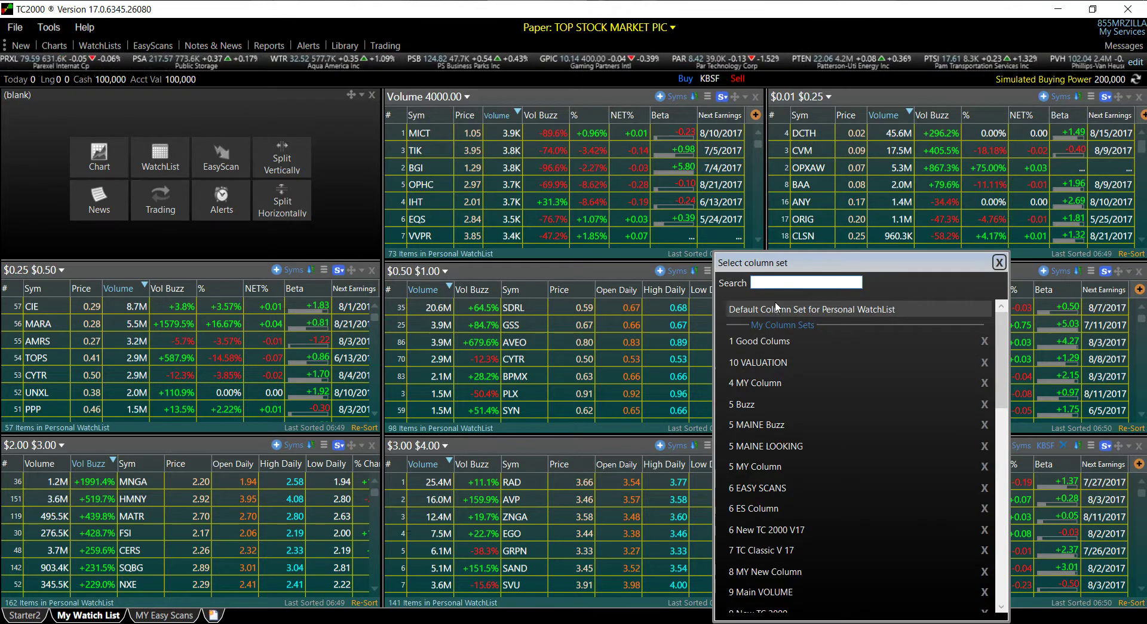
pyautogui.write('b')
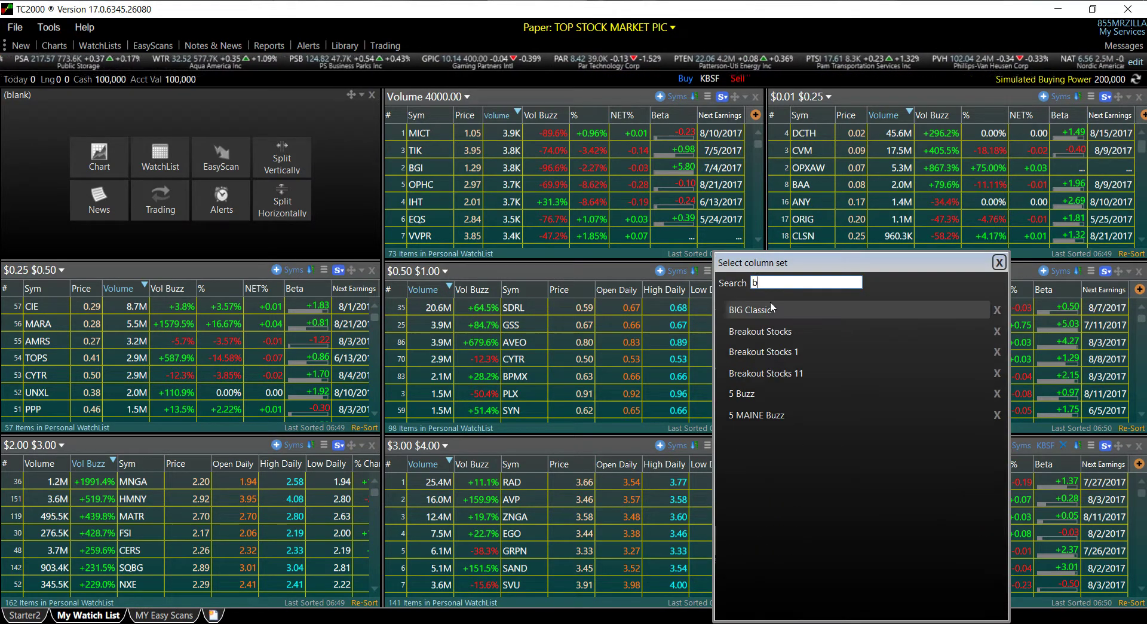
pyautogui.click(761, 328)
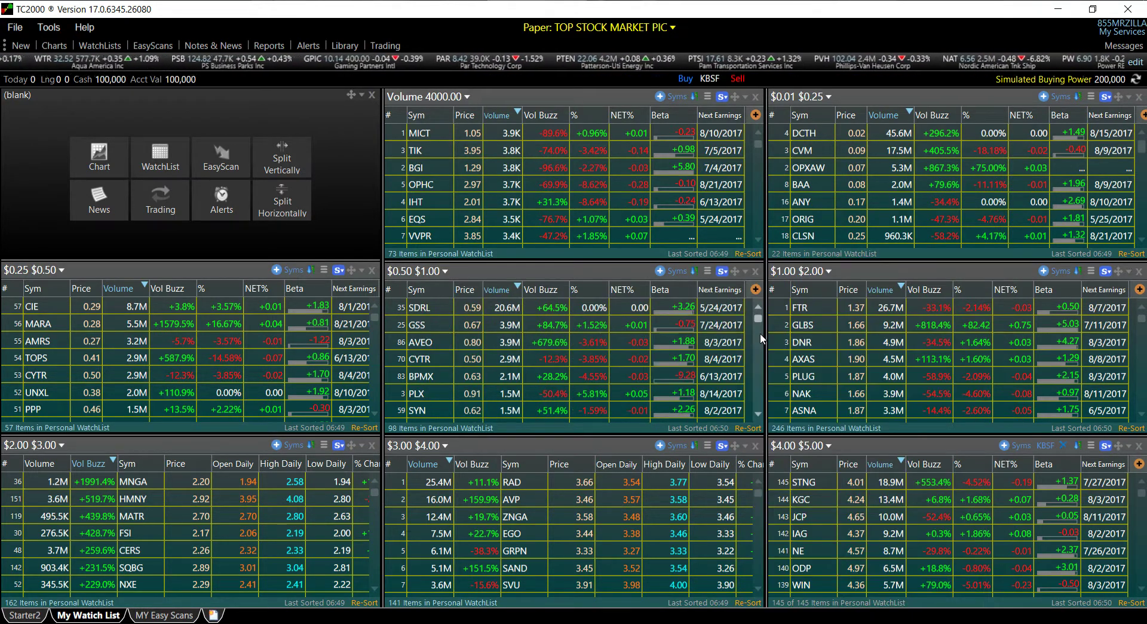
# Replace the $3.00 $4.00 watchlist's column set with Breakout Stocks
pyautogui.click(707, 447)
pyautogui.click(768, 456)
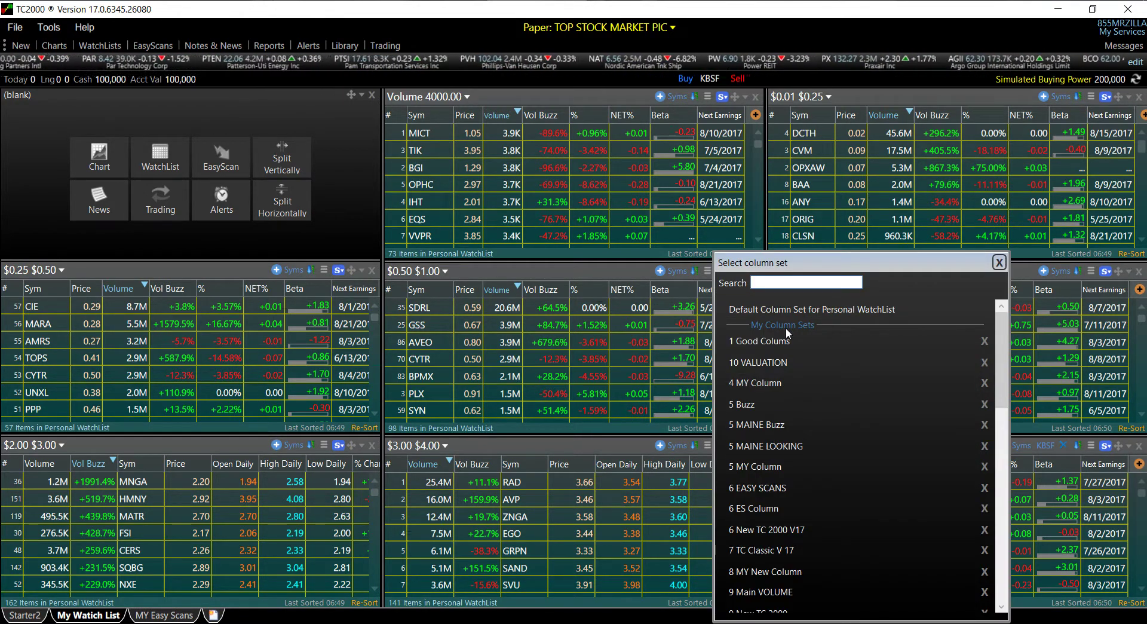
pyautogui.write('b')
pyautogui.click(763, 332)
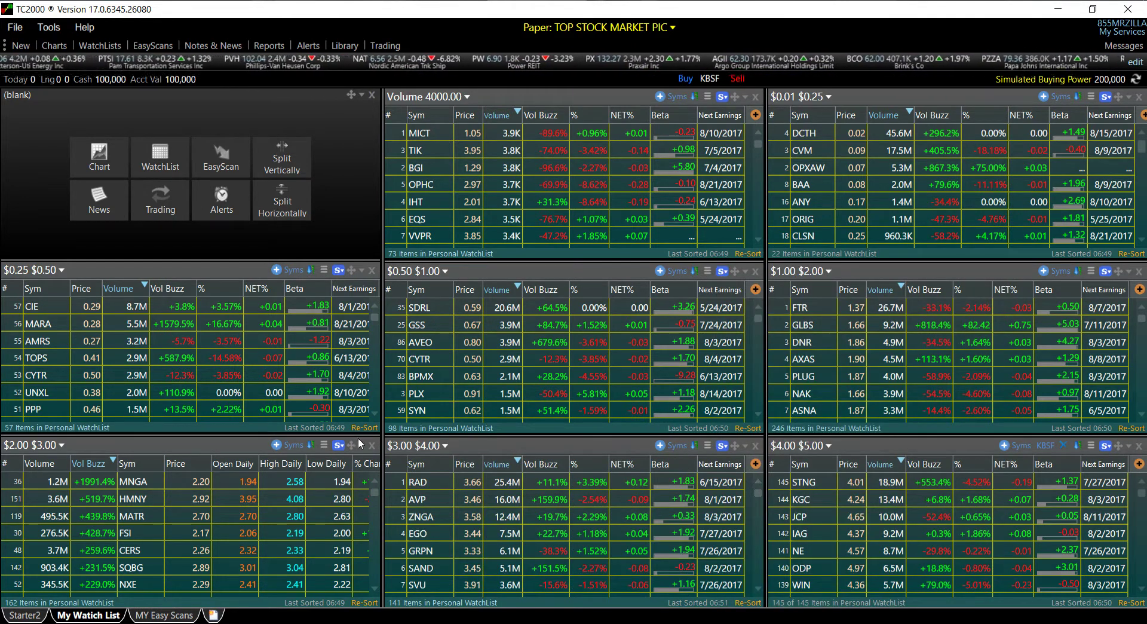
# Replace the $2.00 $3.00 watchlist's column set with Breakout Stocks and narrow the Beta column of the $0.25 $0.50 watchlist
pyautogui.click(323, 446)
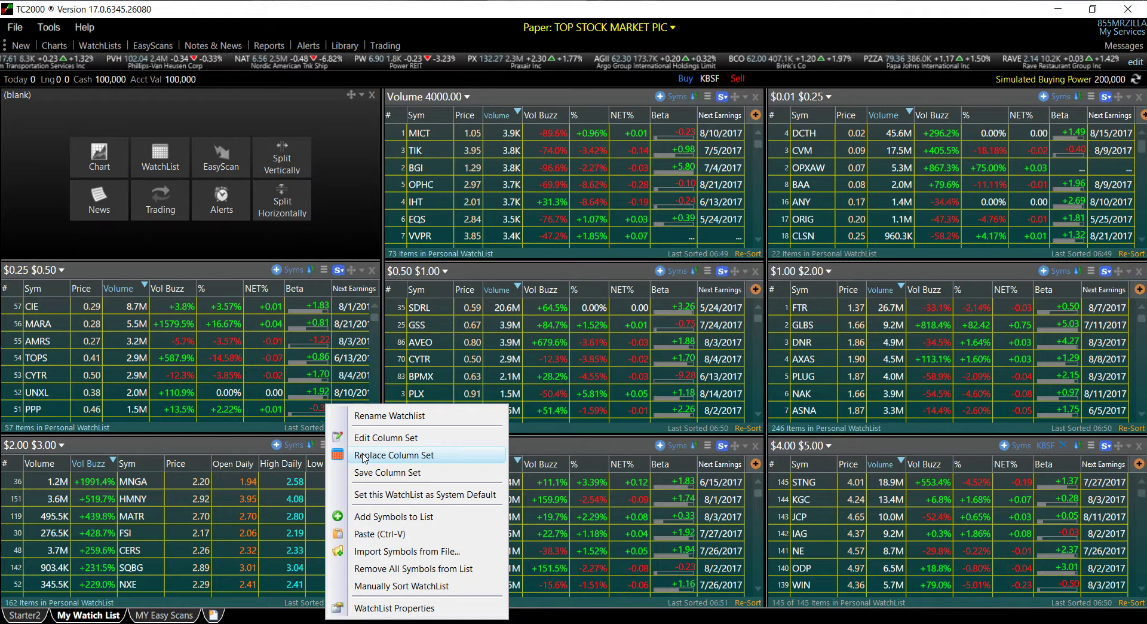
pyautogui.click(364, 457)
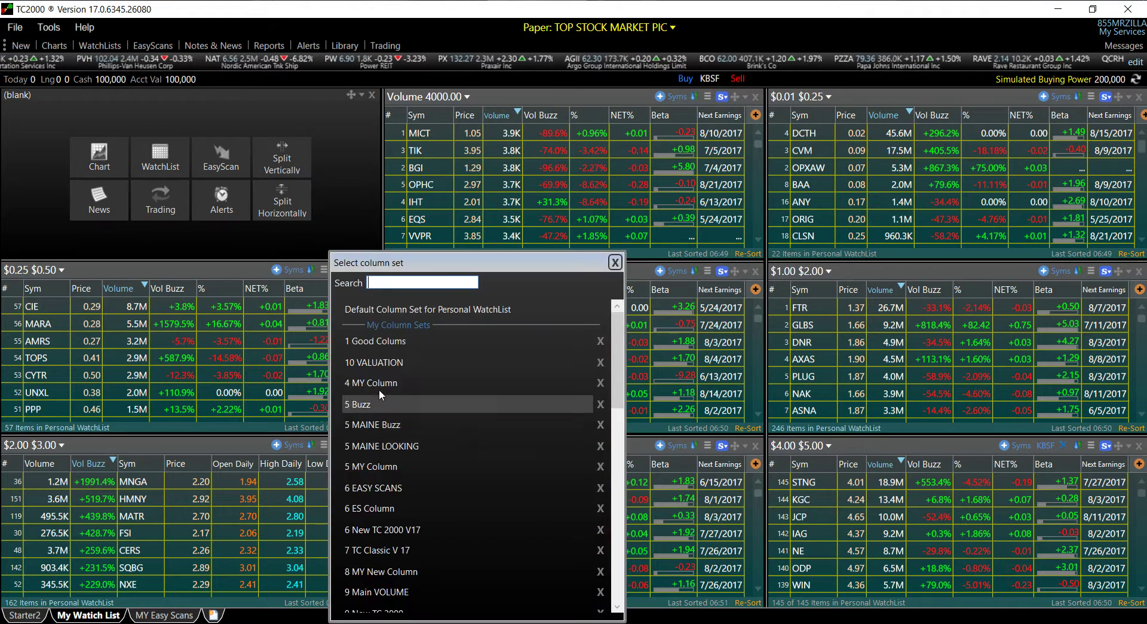
pyautogui.scroll(-5, 374, 334)
pyautogui.click(374, 335)
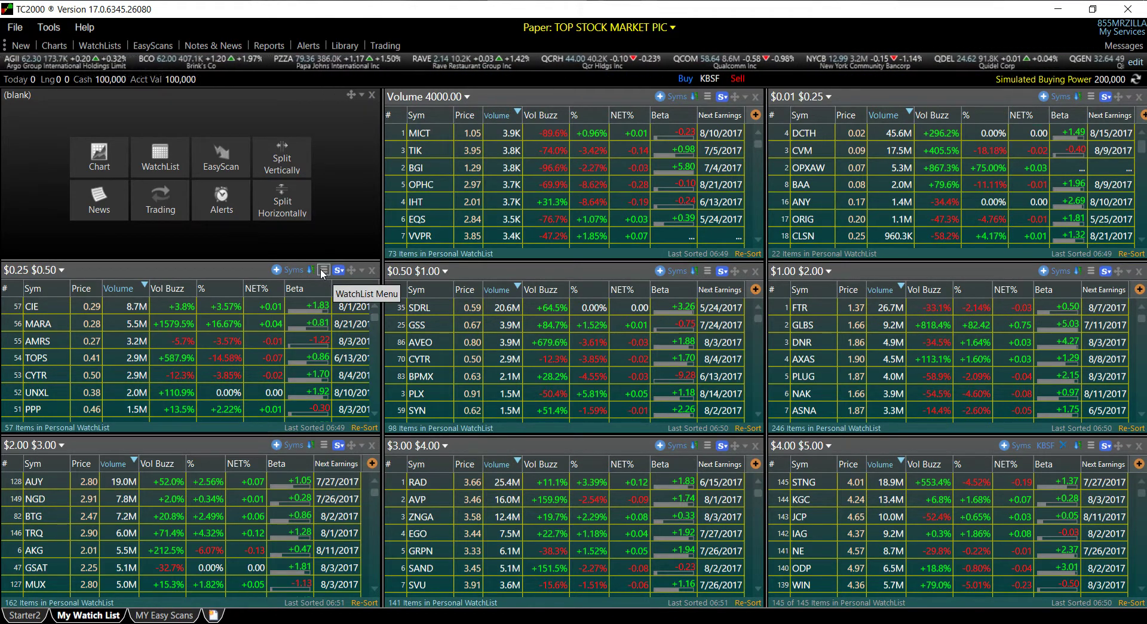
pyautogui.moveTo(328, 288); pyautogui.dragTo(321, 287)
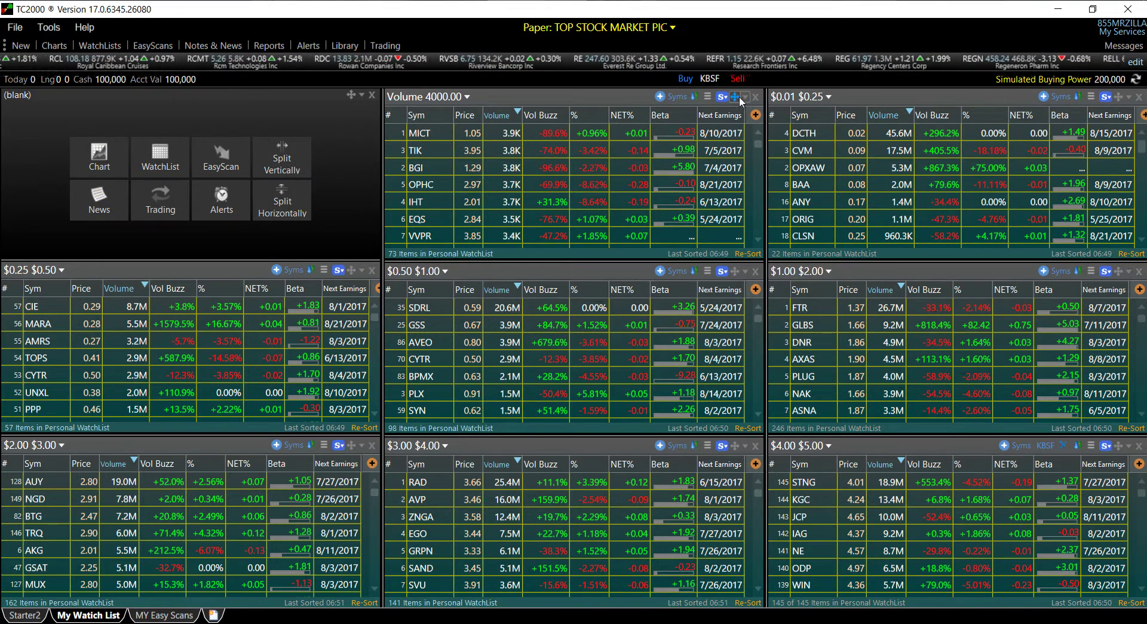
# Add a blank chart to the empty pane and extend its visible time range further back
pyautogui.click(98, 167)
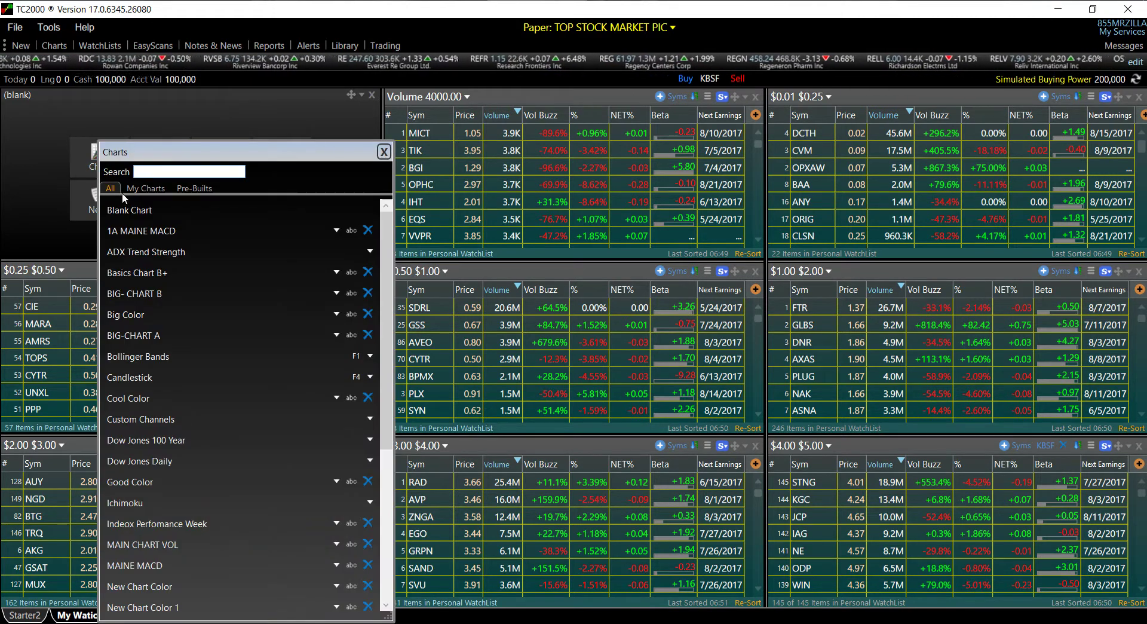
pyautogui.click(137, 209)
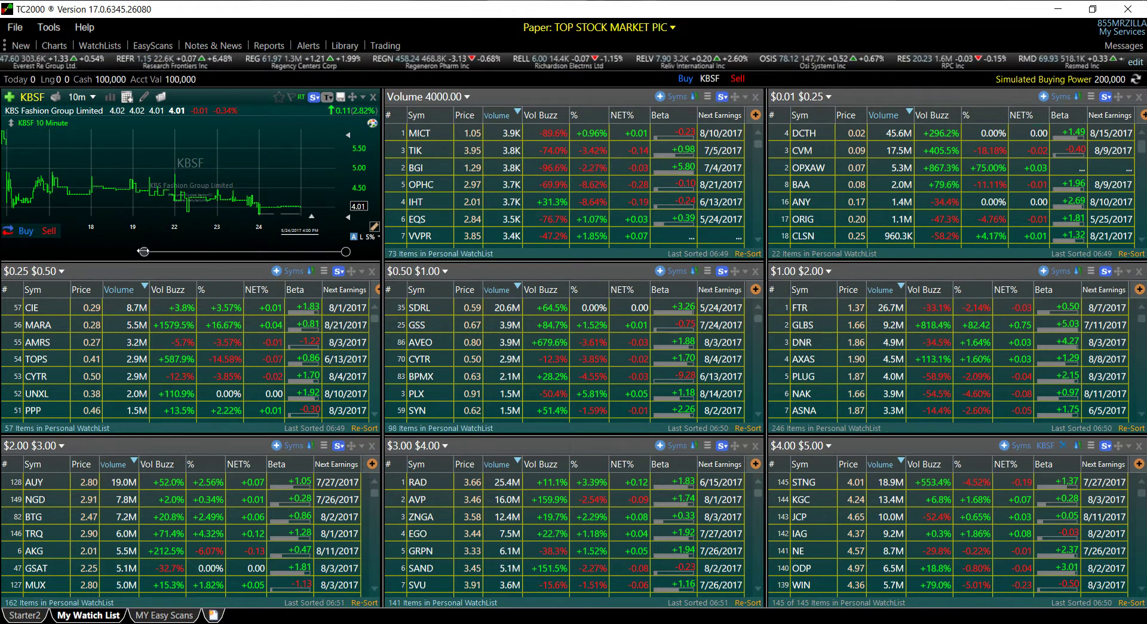
pyautogui.moveTo(144, 251); pyautogui.dragTo(18, 251)
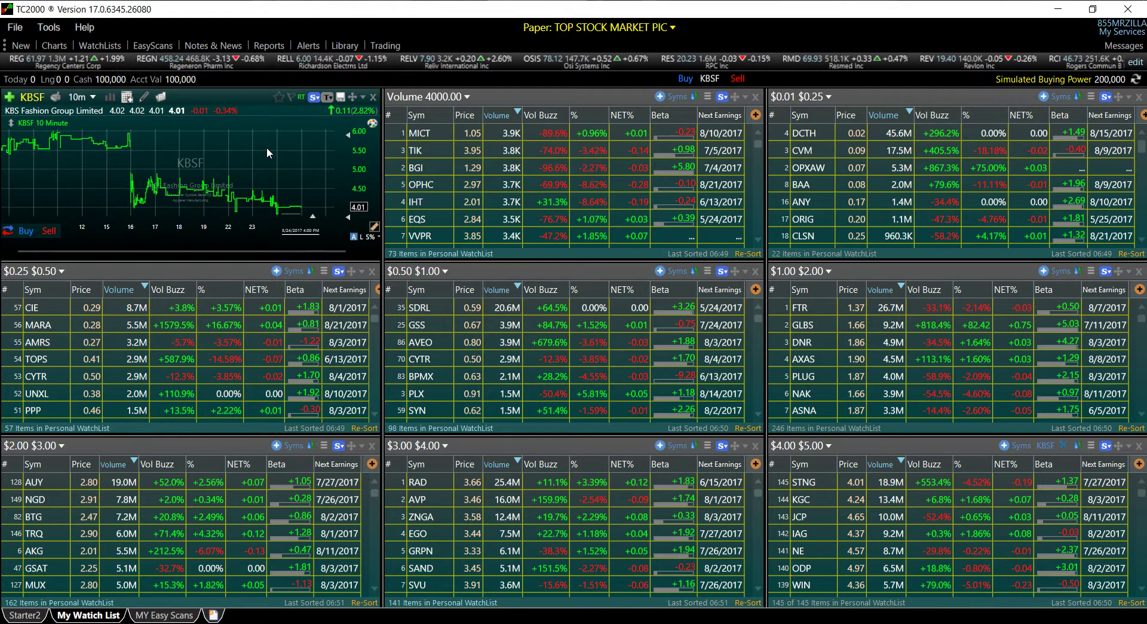
# Set the default back color for new charts to dark teal in the System Settings chart options
pyautogui.click(14, 28)
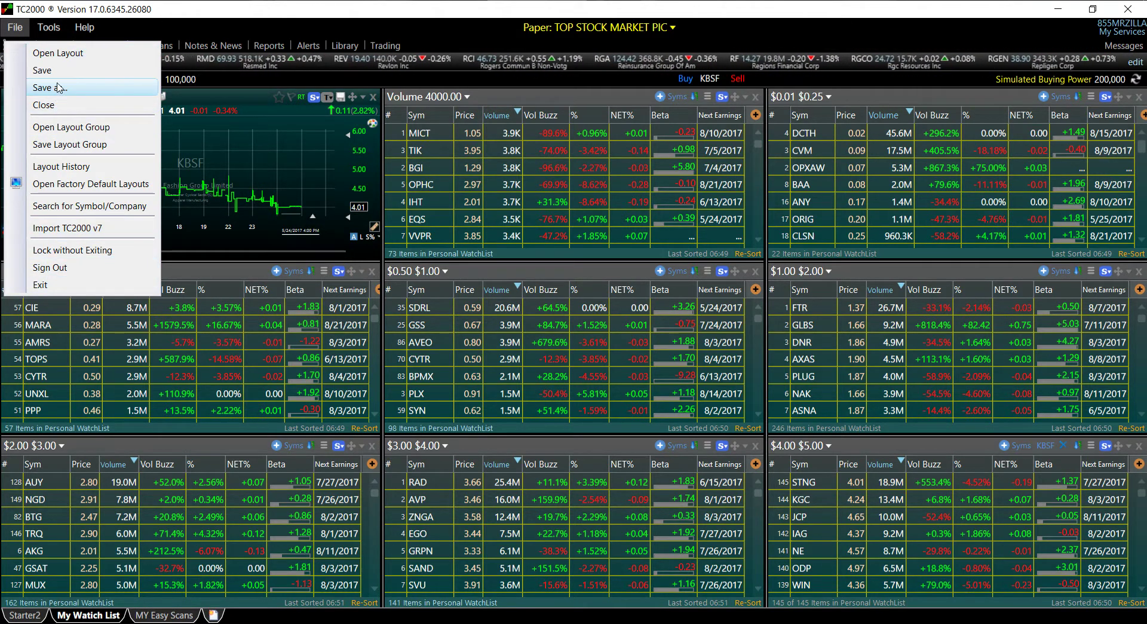
pyautogui.moveTo(34, 26)
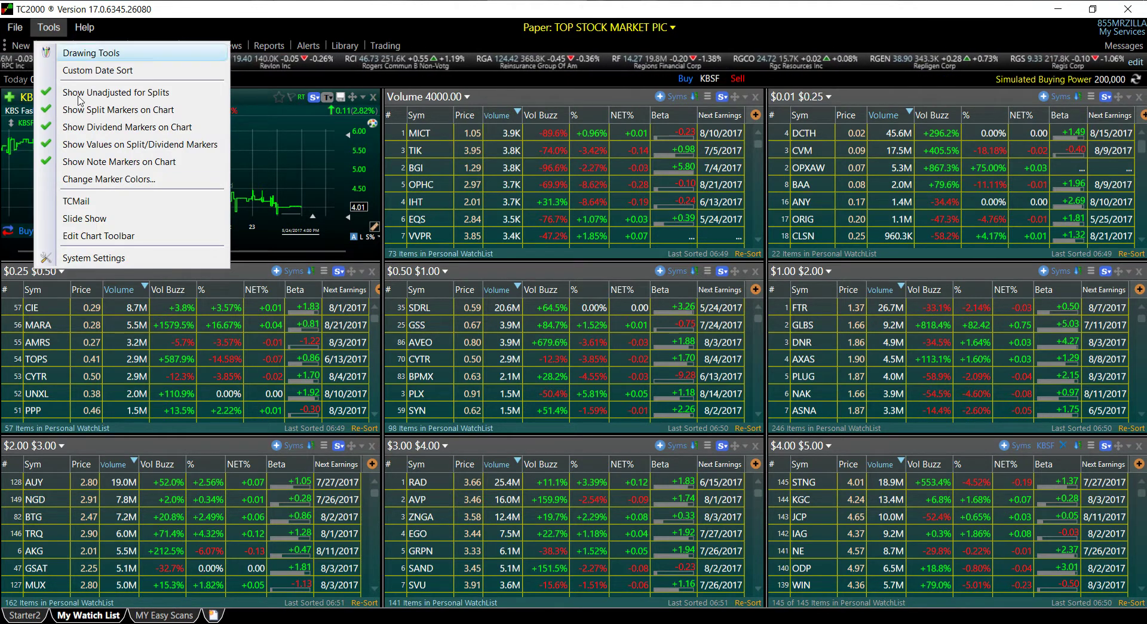
pyautogui.click(88, 258)
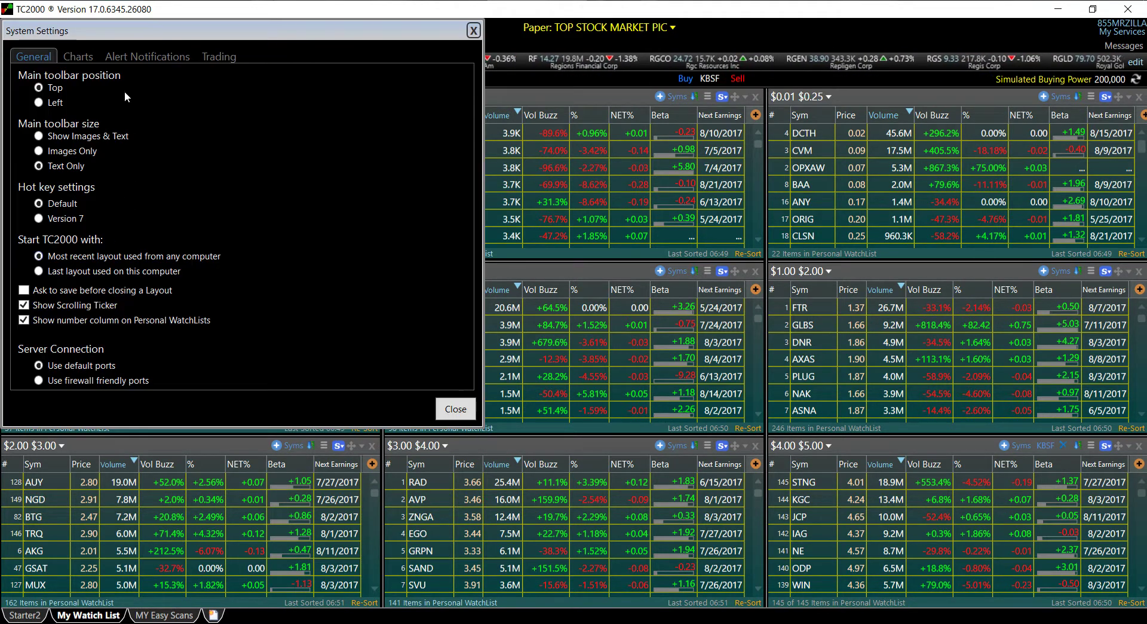
pyautogui.click(90, 52)
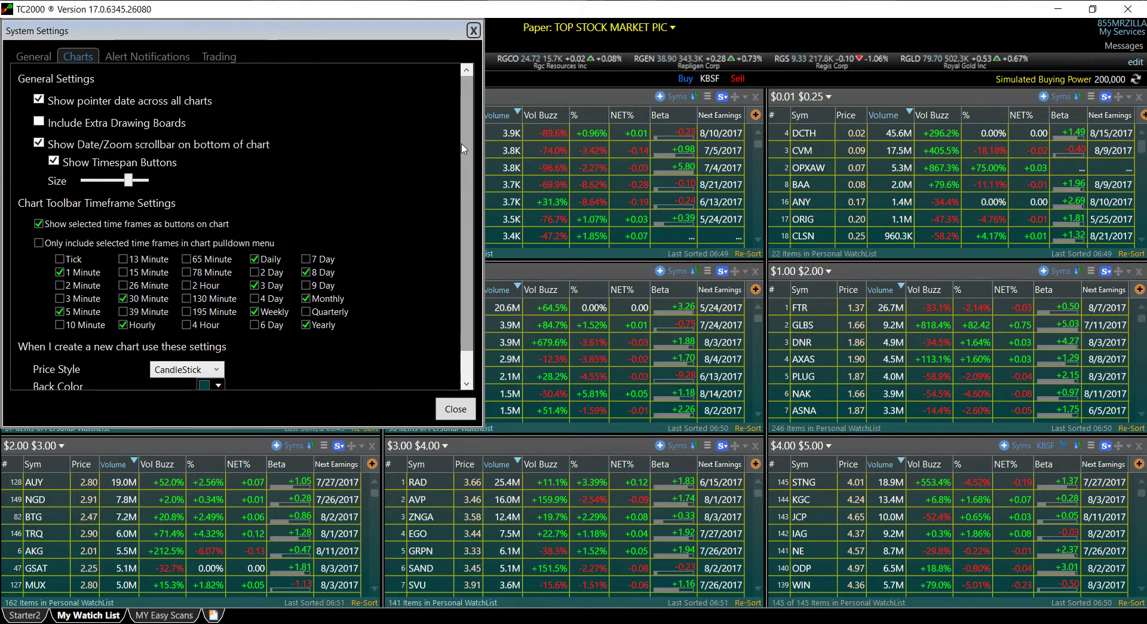
pyautogui.scroll(-1, 472, 194)
pyautogui.scroll(-1, 472, 194)
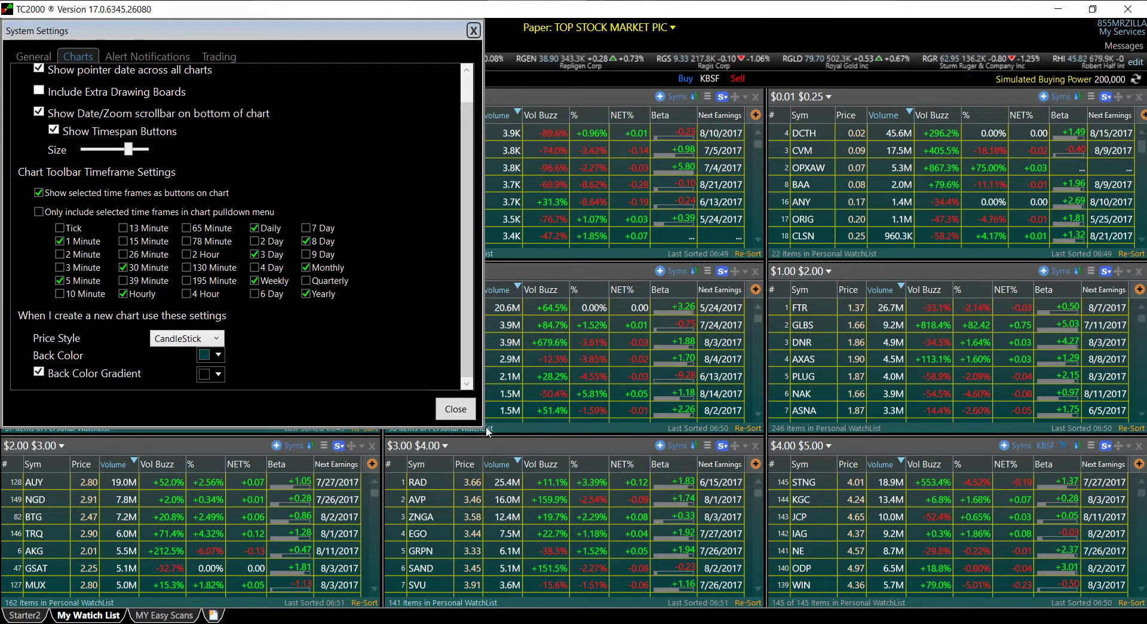
pyautogui.click(218, 374)
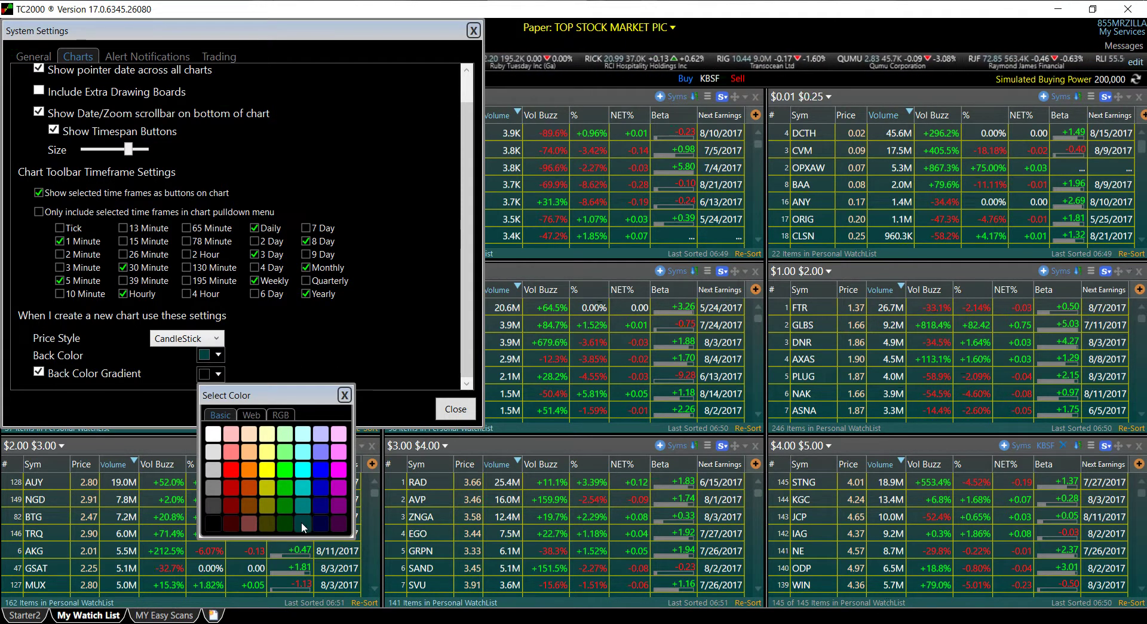
pyautogui.click(219, 355)
pyautogui.click(219, 357)
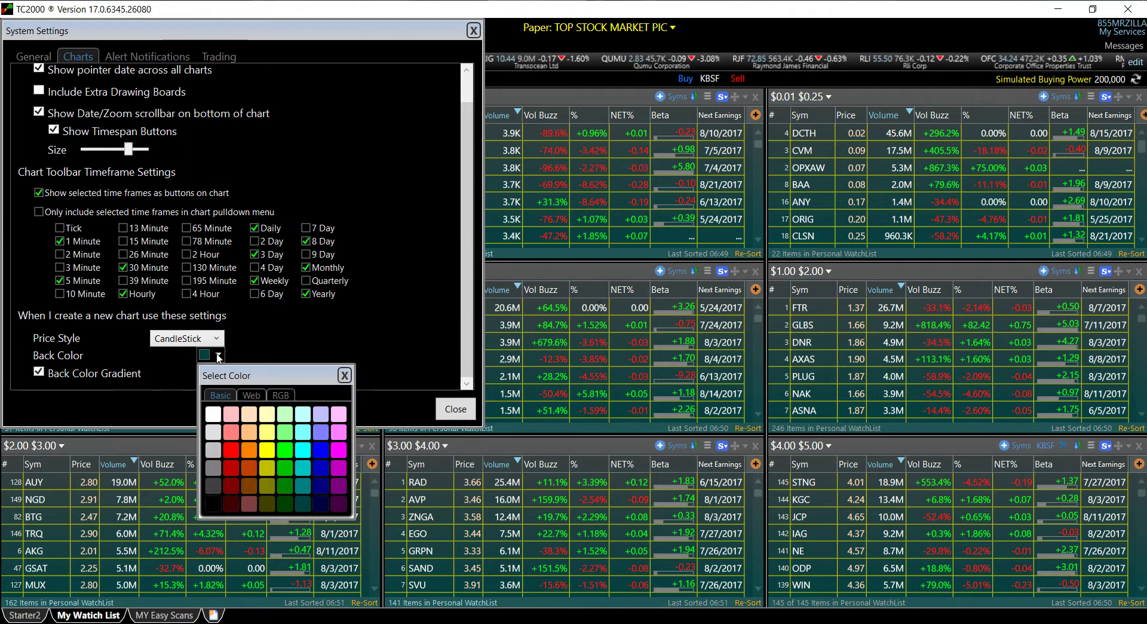
pyautogui.click(302, 504)
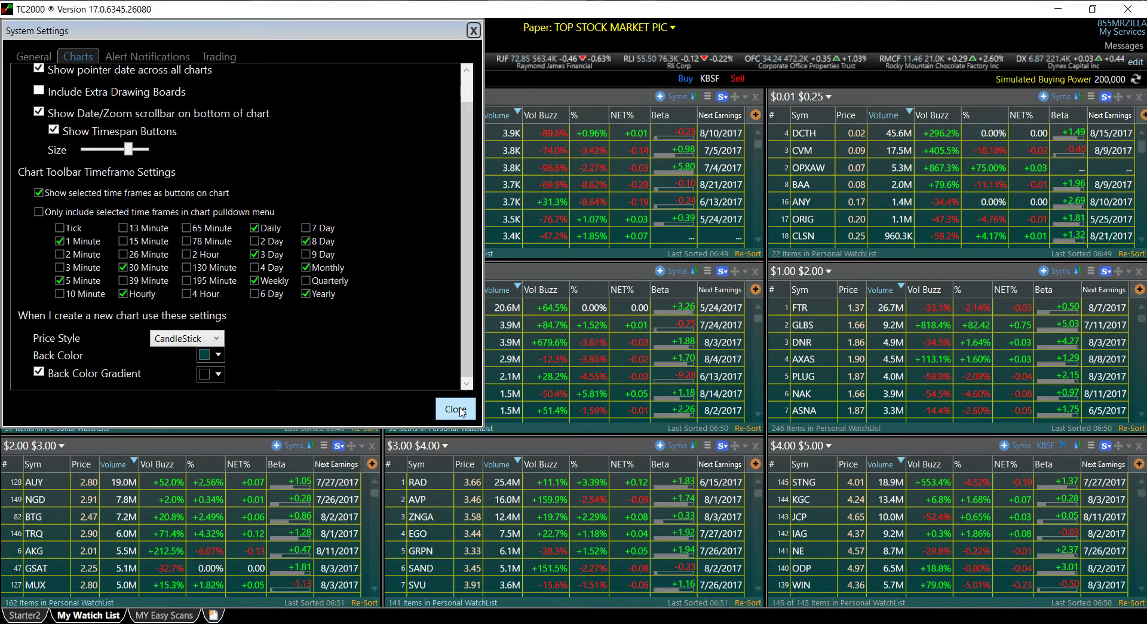
# Set the default back color gradient for new charts to dark gray and close the System Settings
pyautogui.click(212, 374)
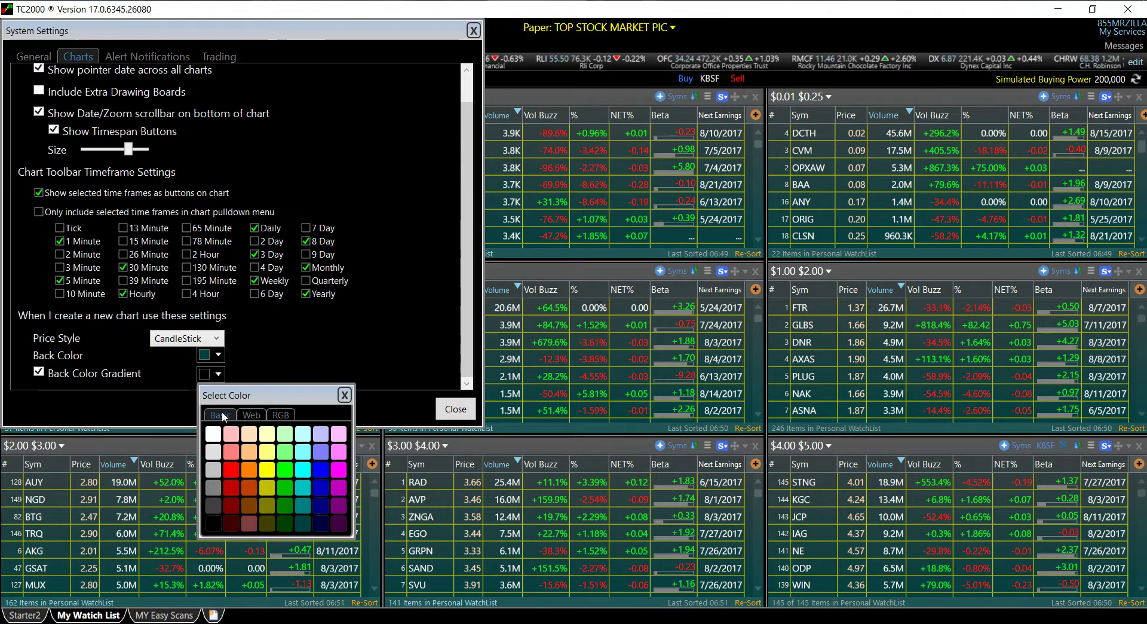
pyautogui.click(209, 510)
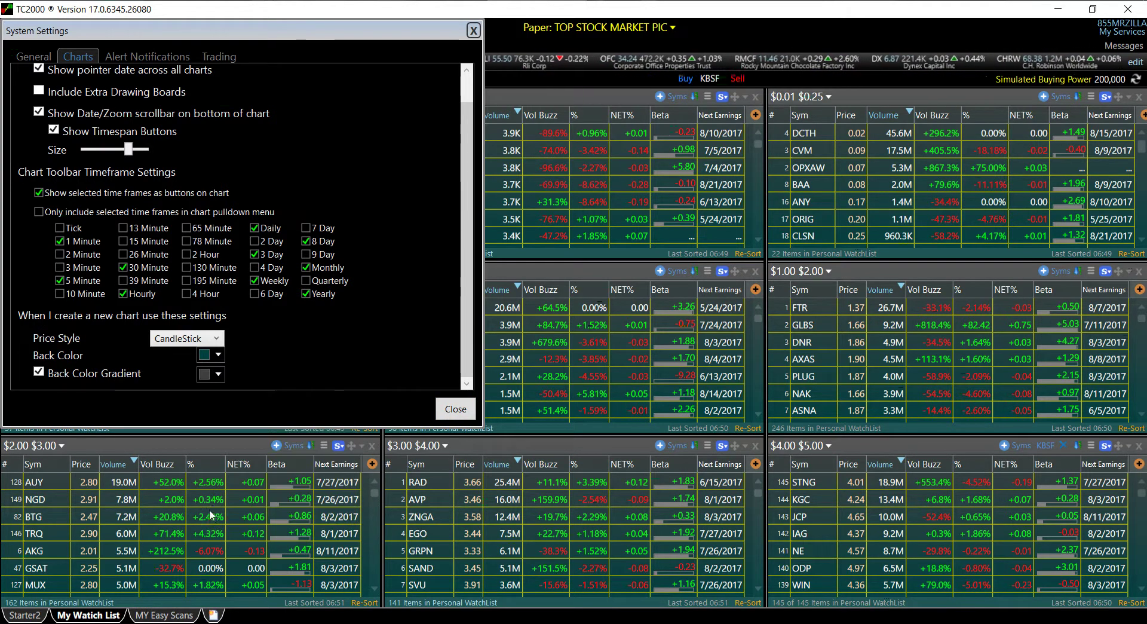
pyautogui.click(454, 408)
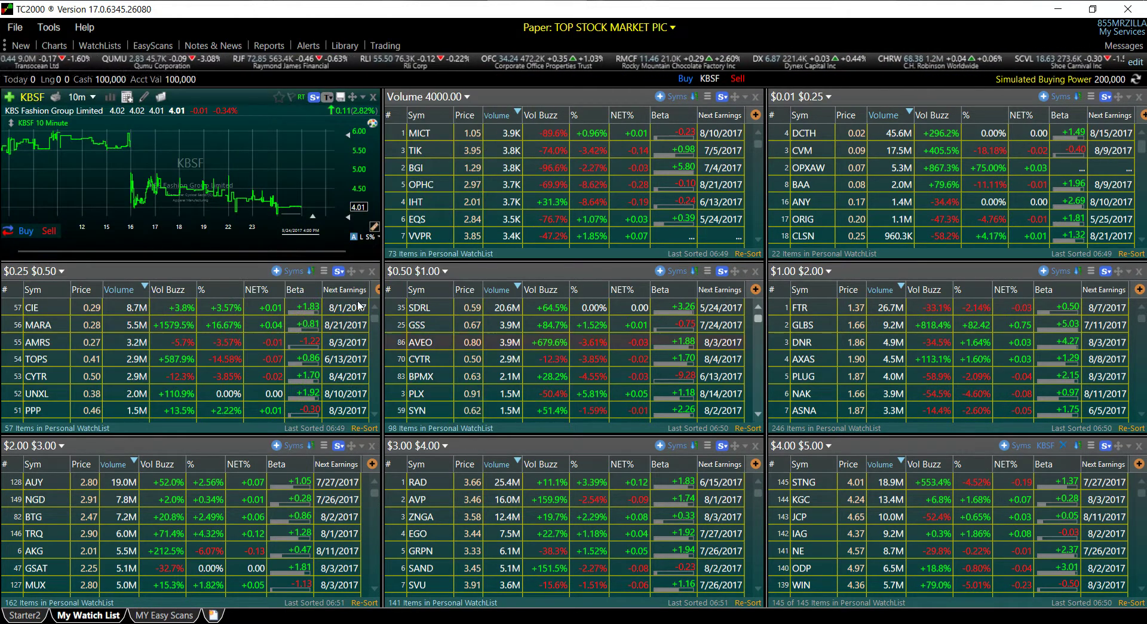
pyautogui.click(54, 46)
pyautogui.click(114, 118)
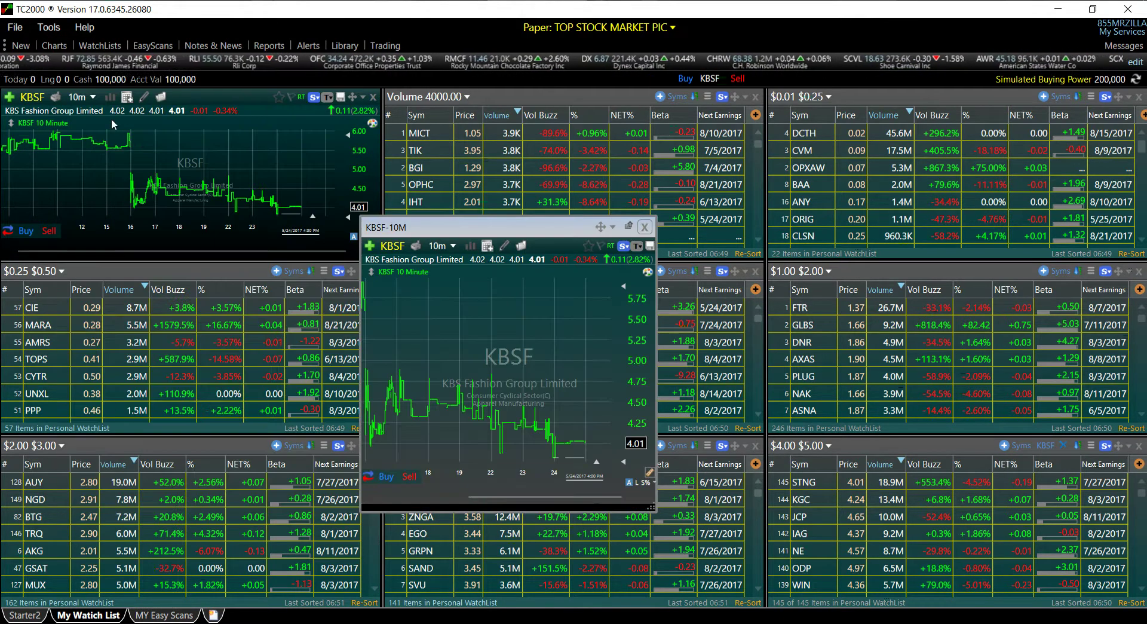
pyautogui.moveTo(506, 225); pyautogui.dragTo(539, 84)
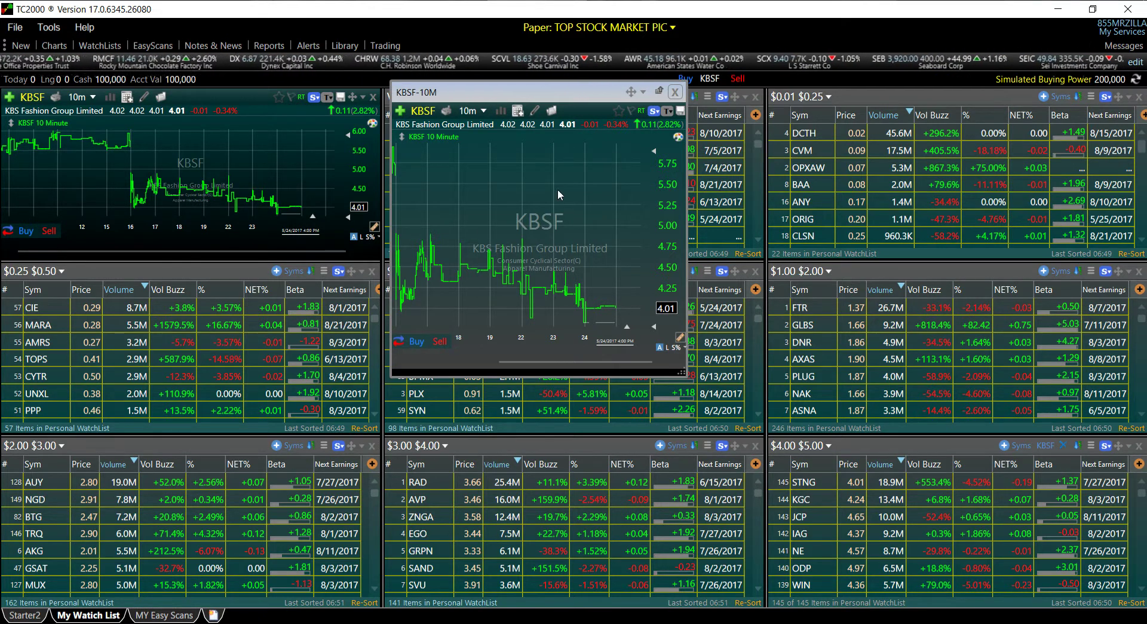
pyautogui.click(675, 92)
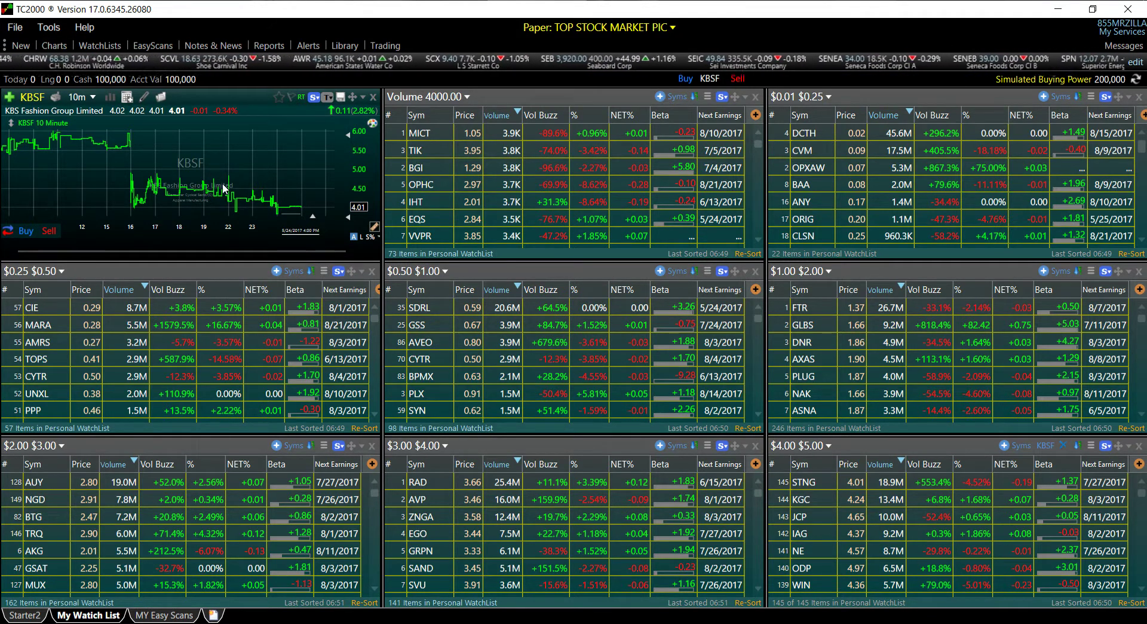
# Remove the existing KBSF chart from the layout and dock a new blank chart in the same place above the $0.25 $0.50 watchlist
pyautogui.click(374, 98)
pyautogui.click(419, 124)
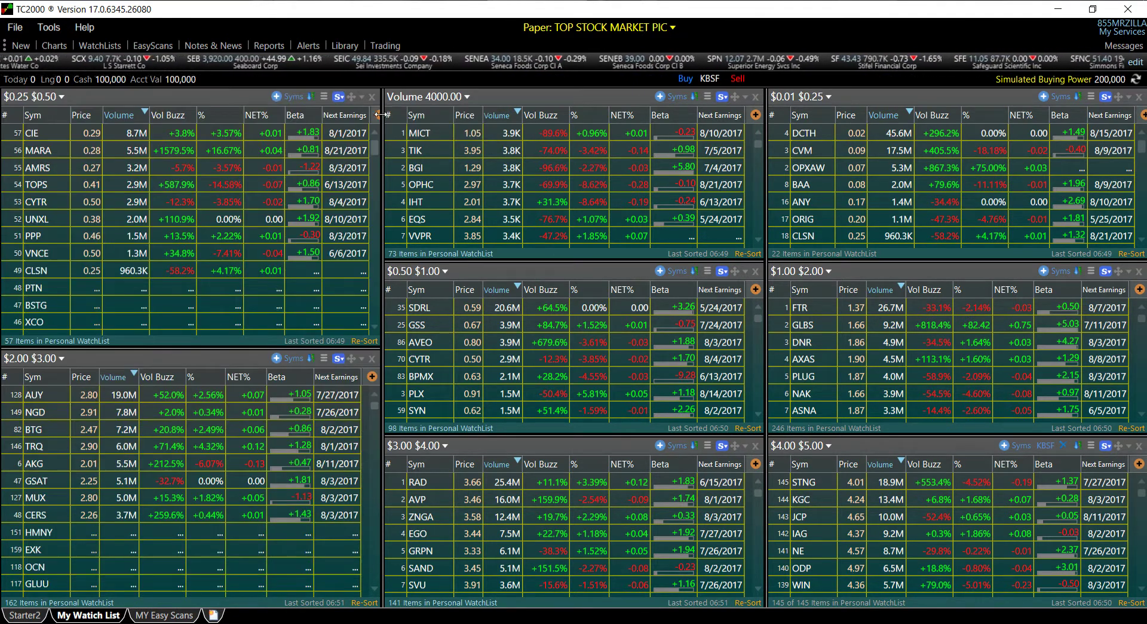
pyautogui.click(54, 45)
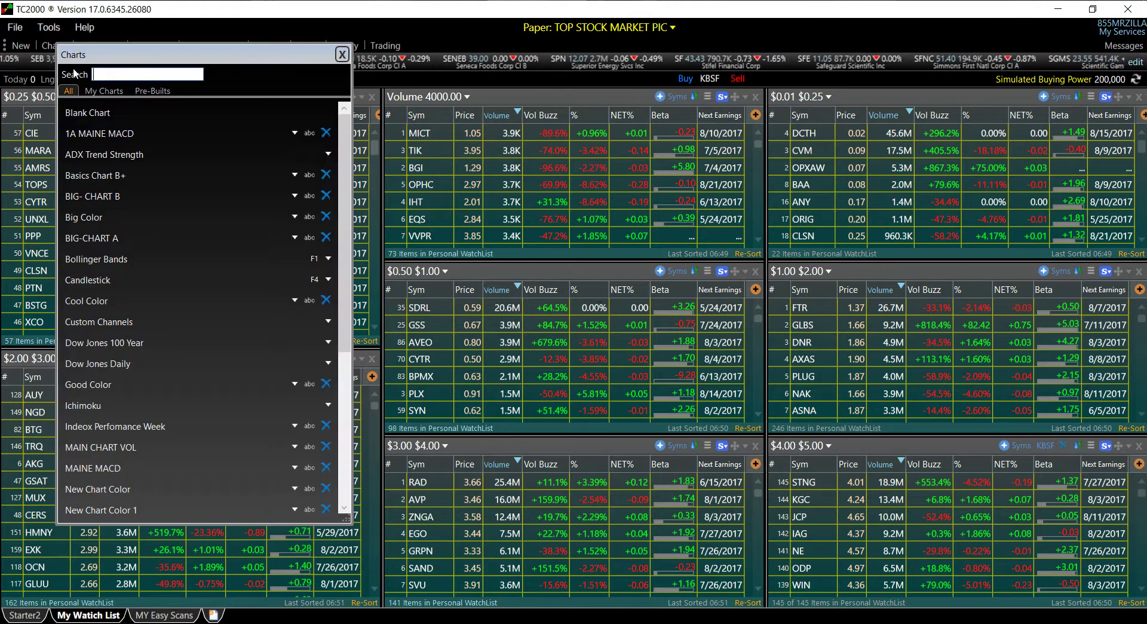
pyautogui.click(103, 114)
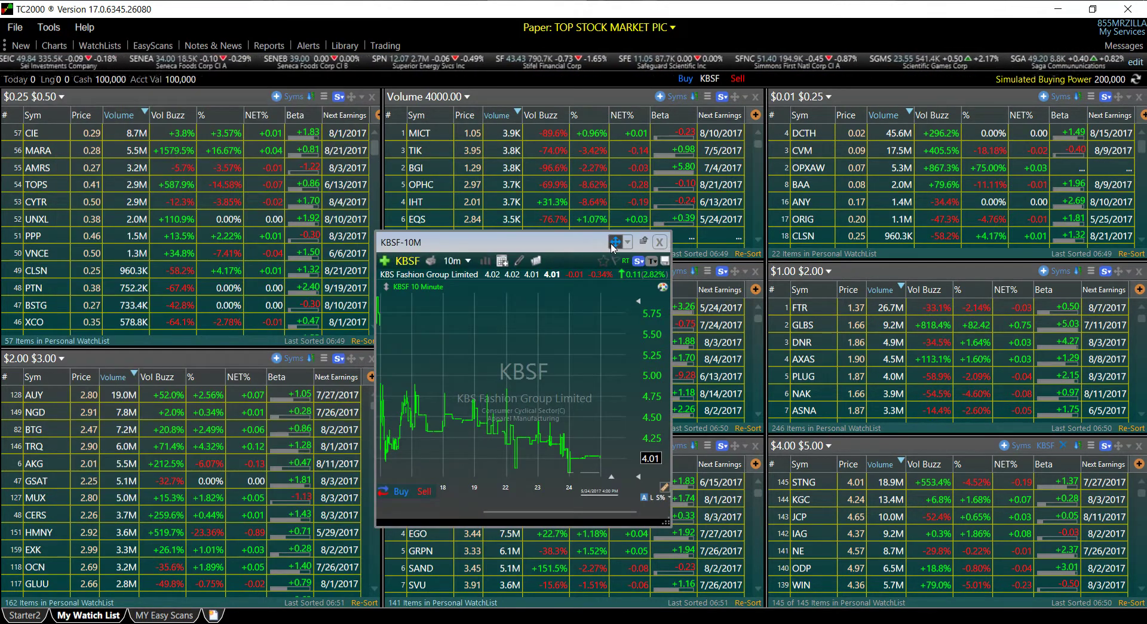
pyautogui.moveTo(613, 242); pyautogui.dragTo(201, 199)
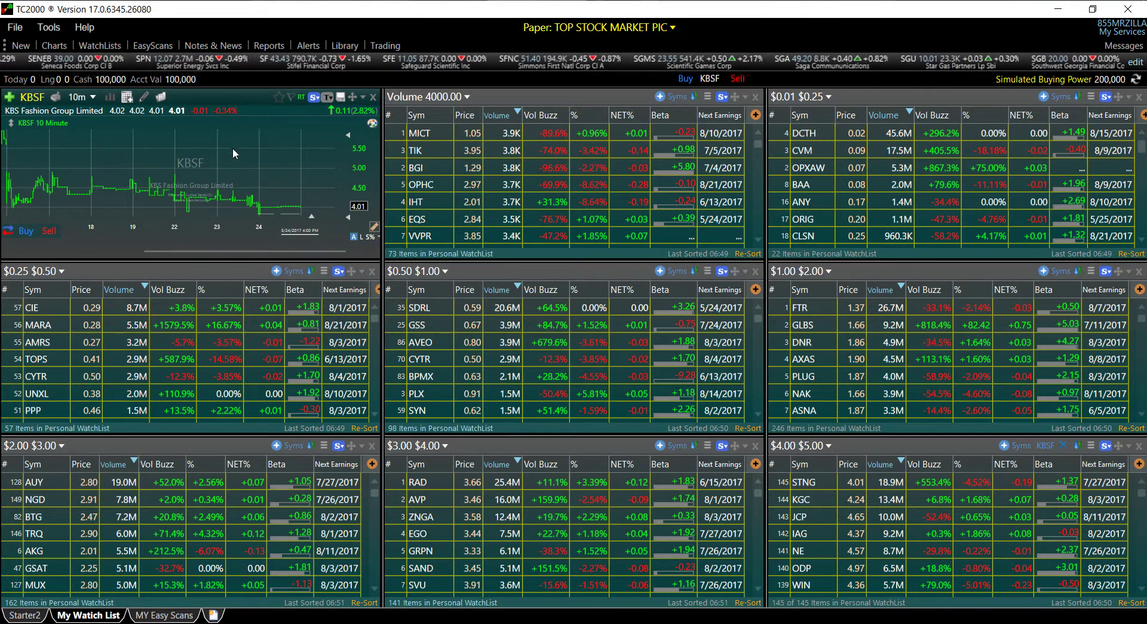
# Reduce the chart's value grid lines and date grid lines to the minimum in its color and grid properties
pyautogui.click(126, 96)
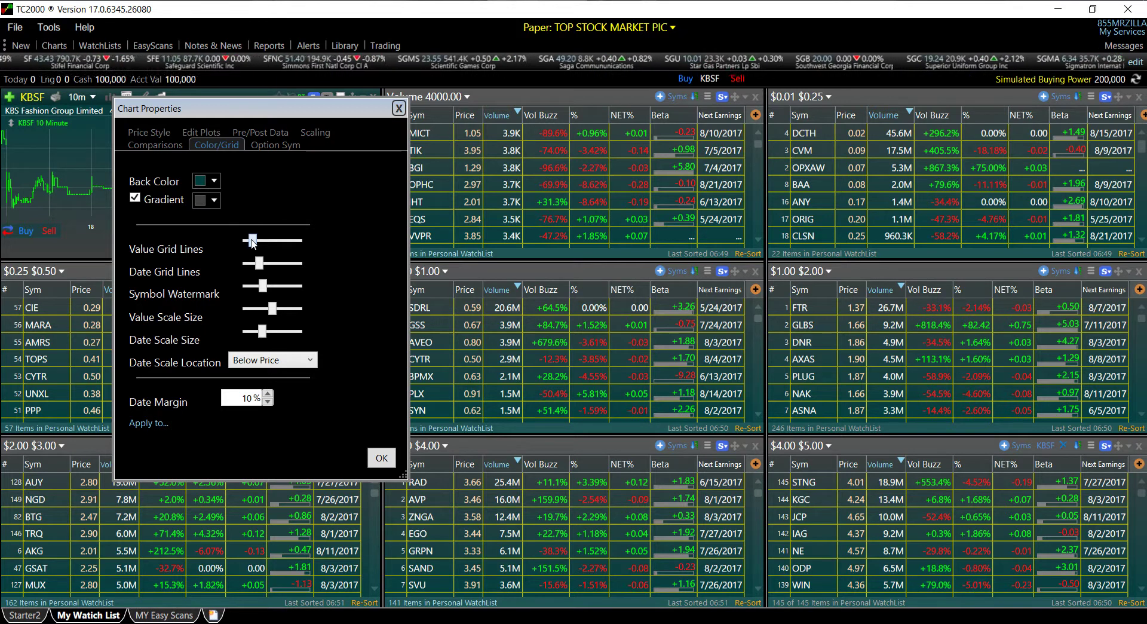
pyautogui.moveTo(252, 240); pyautogui.dragTo(206, 235)
pyautogui.moveTo(259, 263); pyautogui.dragTo(248, 245)
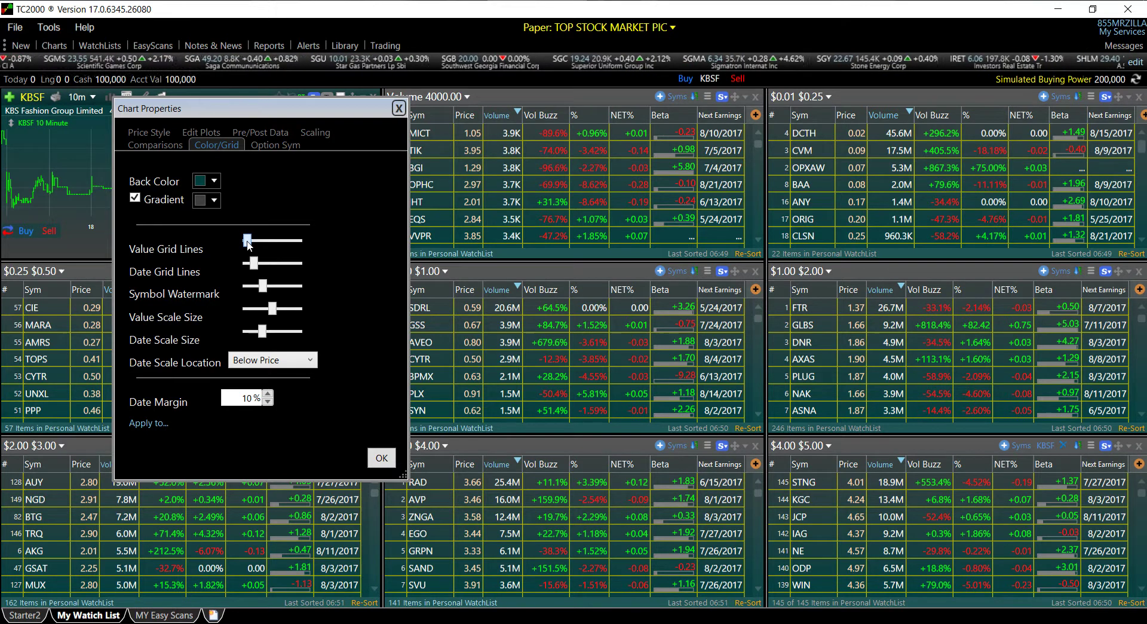
pyautogui.moveTo(248, 243); pyautogui.dragTo(238, 263)
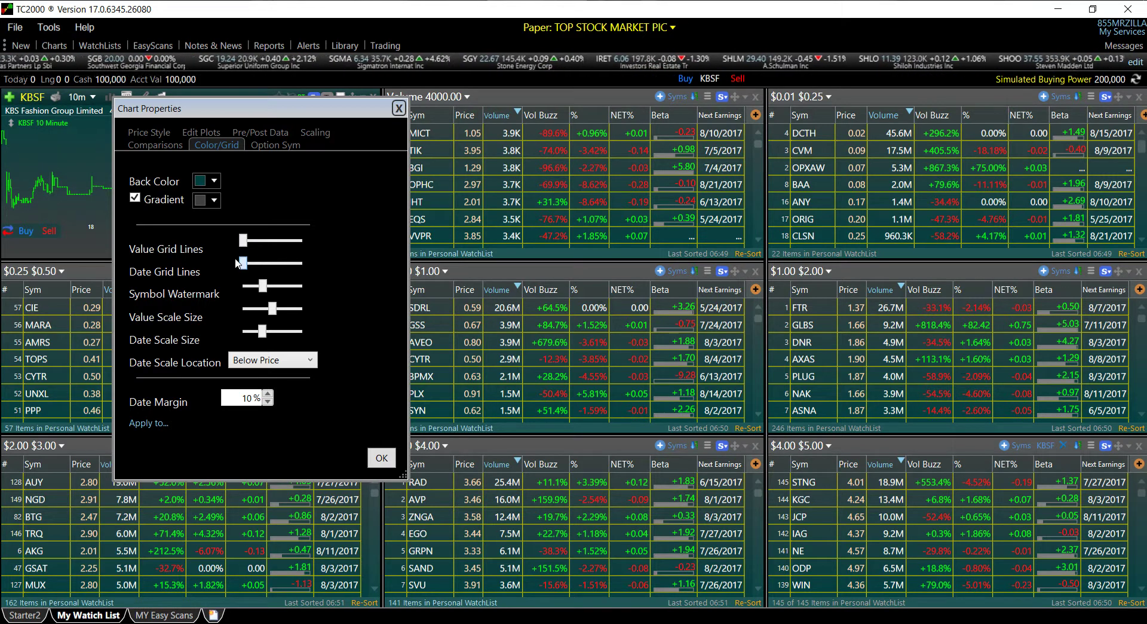
pyautogui.click(380, 457)
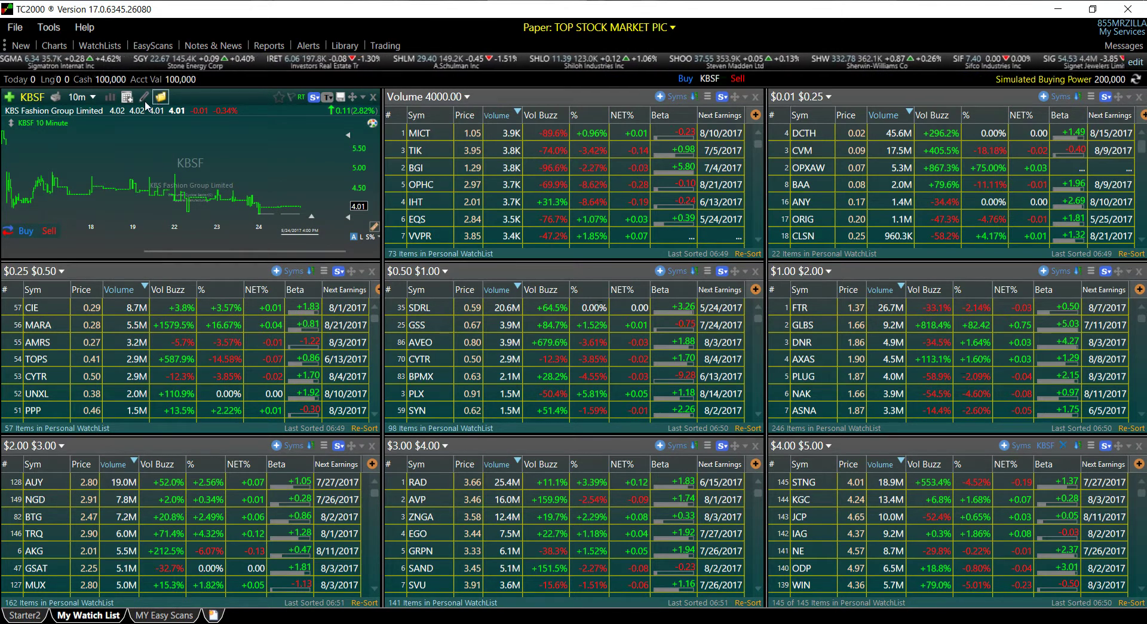
# Color the chart's candlesticks based on Open vs Close, with white, filled up bars
pyautogui.click(127, 96)
pyautogui.click(230, 145)
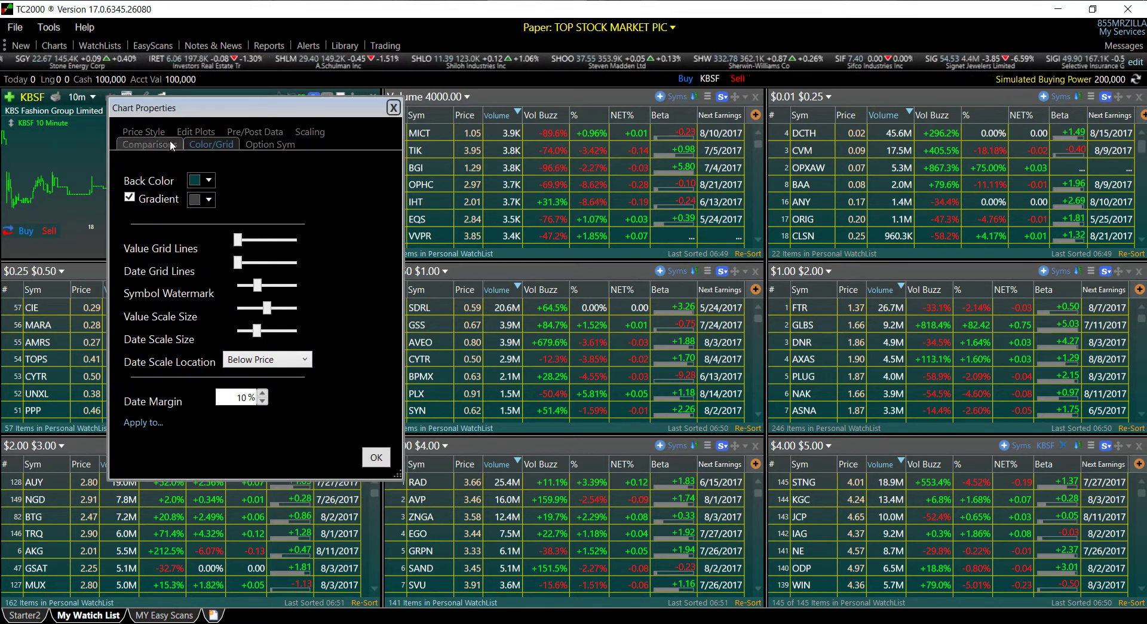
pyautogui.click(144, 129)
pyautogui.click(347, 197)
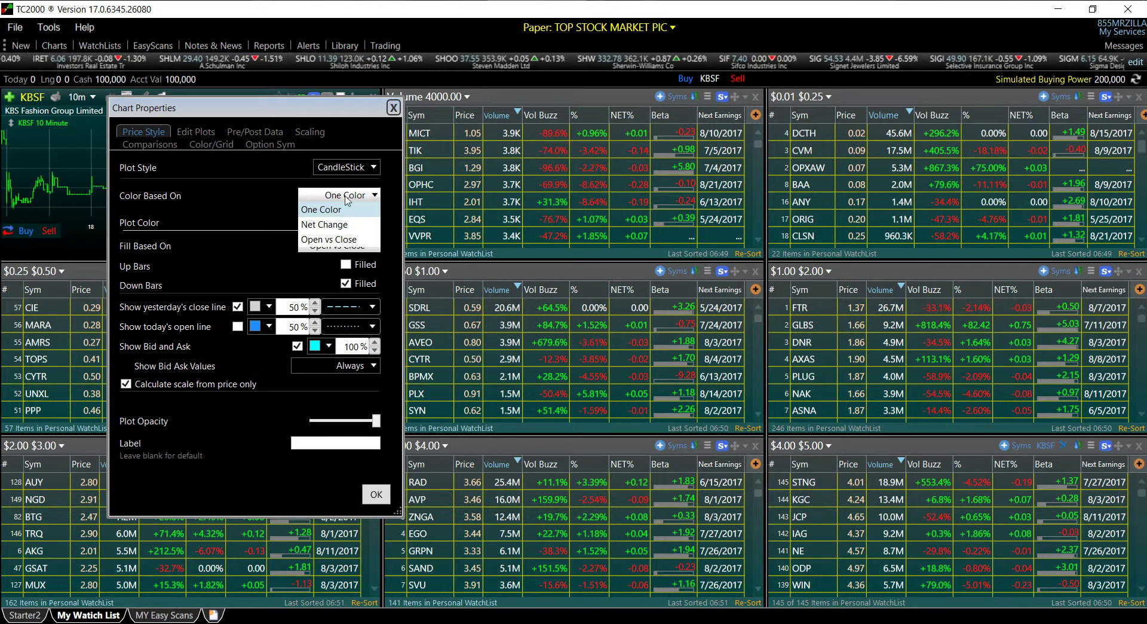
pyautogui.click(346, 237)
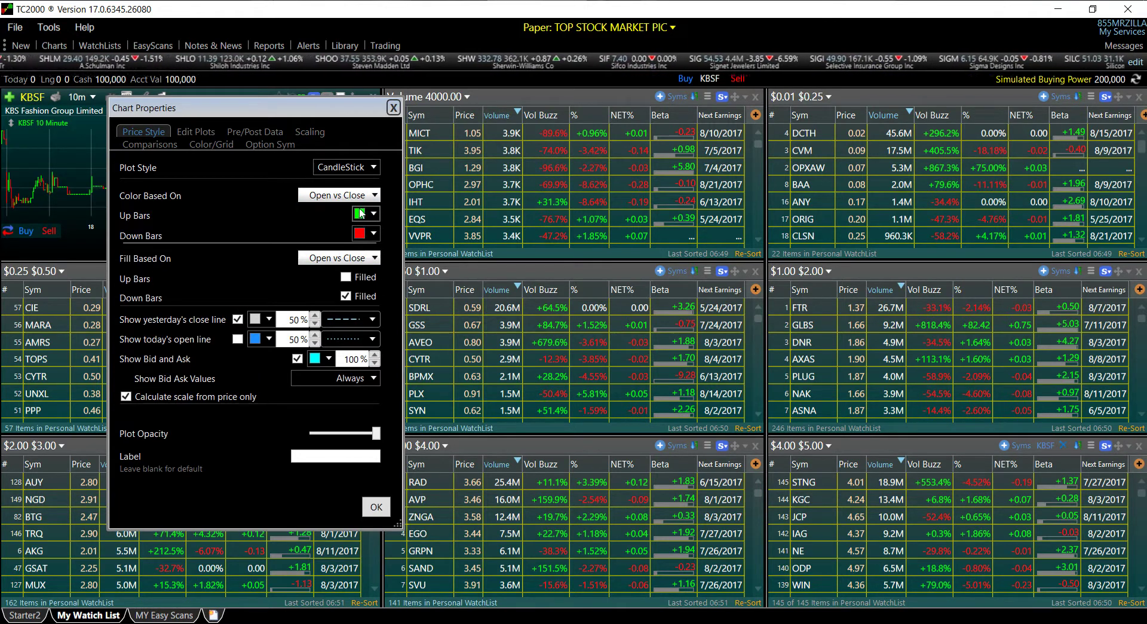
pyautogui.click(361, 213)
pyautogui.click(374, 273)
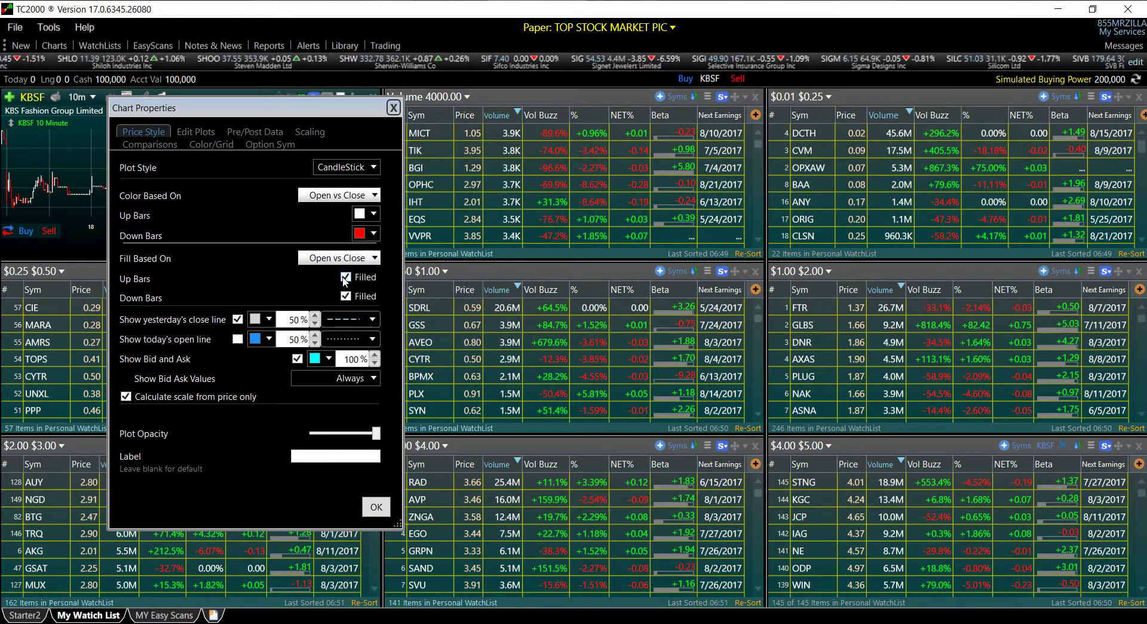
# Show today's open line in dark blue and set both it and yesterday's close line to 100% opacity
pyautogui.click(237, 339)
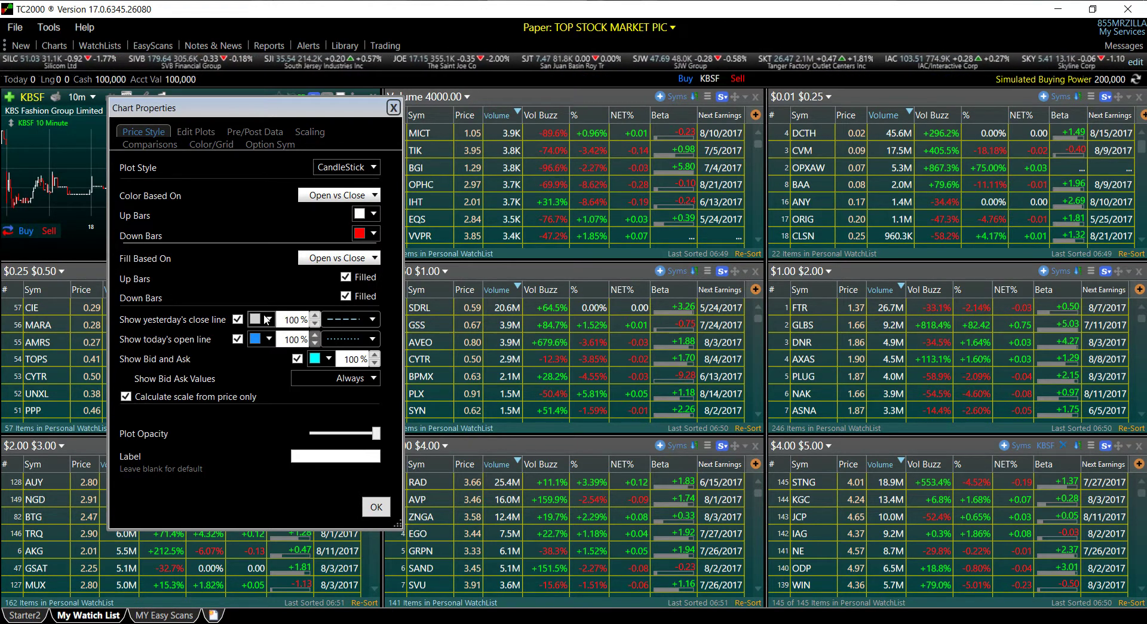
pyautogui.click(256, 340)
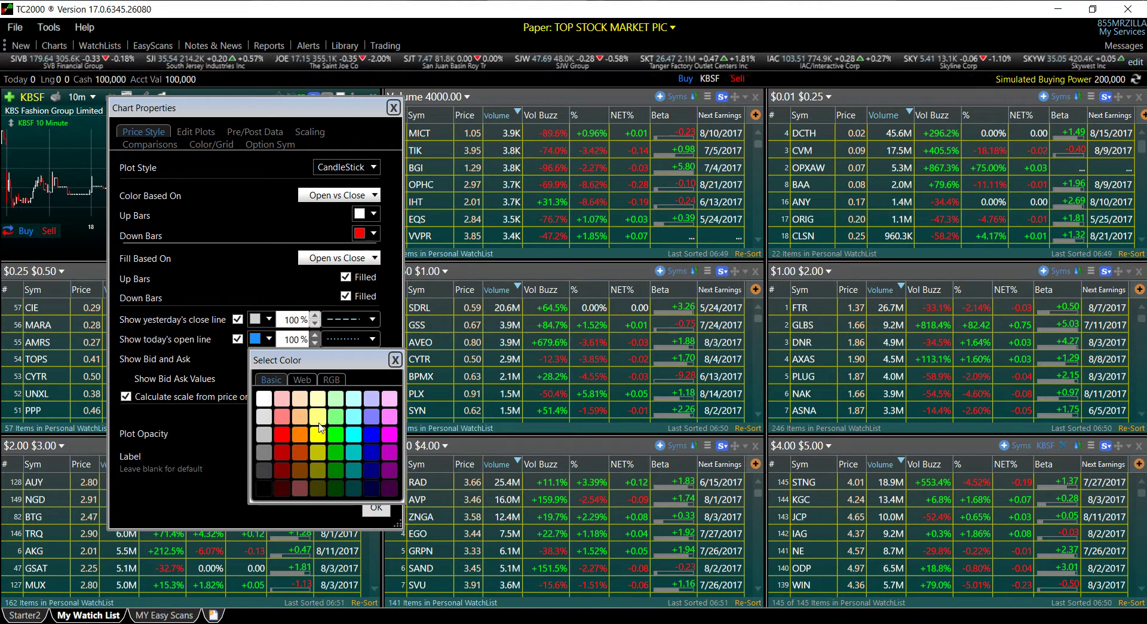
pyautogui.click(374, 451)
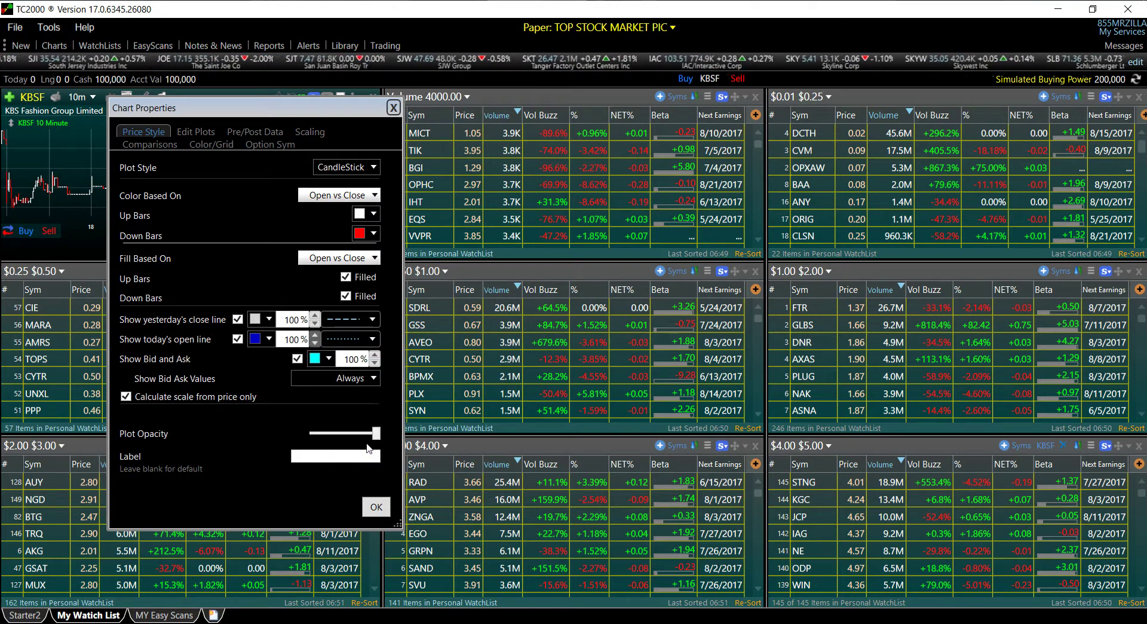
pyautogui.click(375, 506)
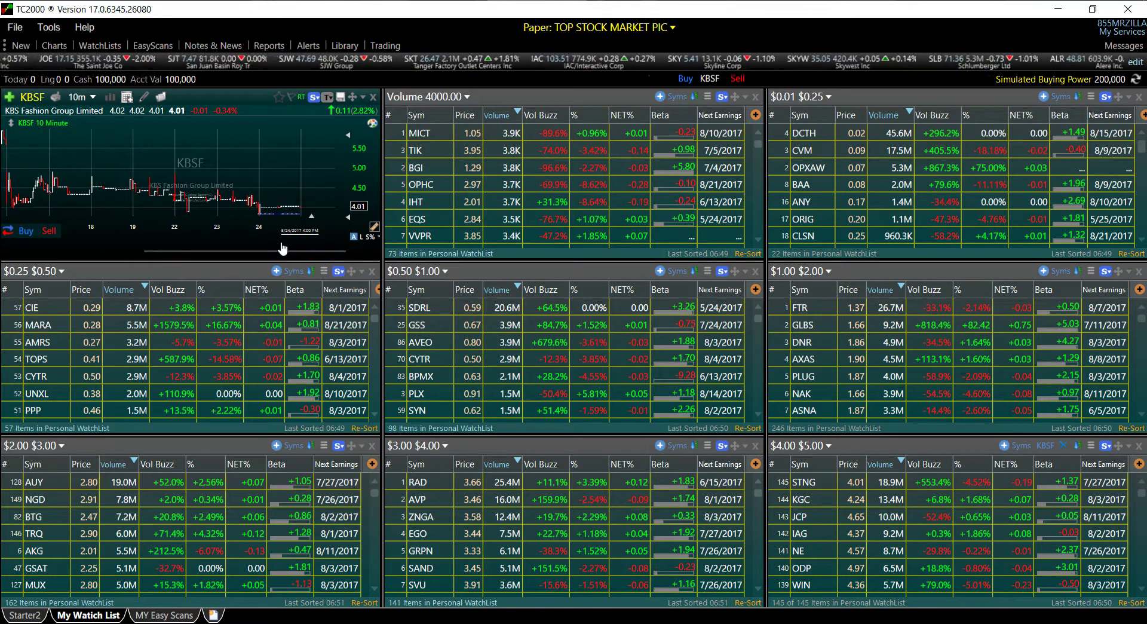
# Change the line styles of yesterday's close line and today's open line to solid in the chart's price style properties
pyautogui.click(107, 97)
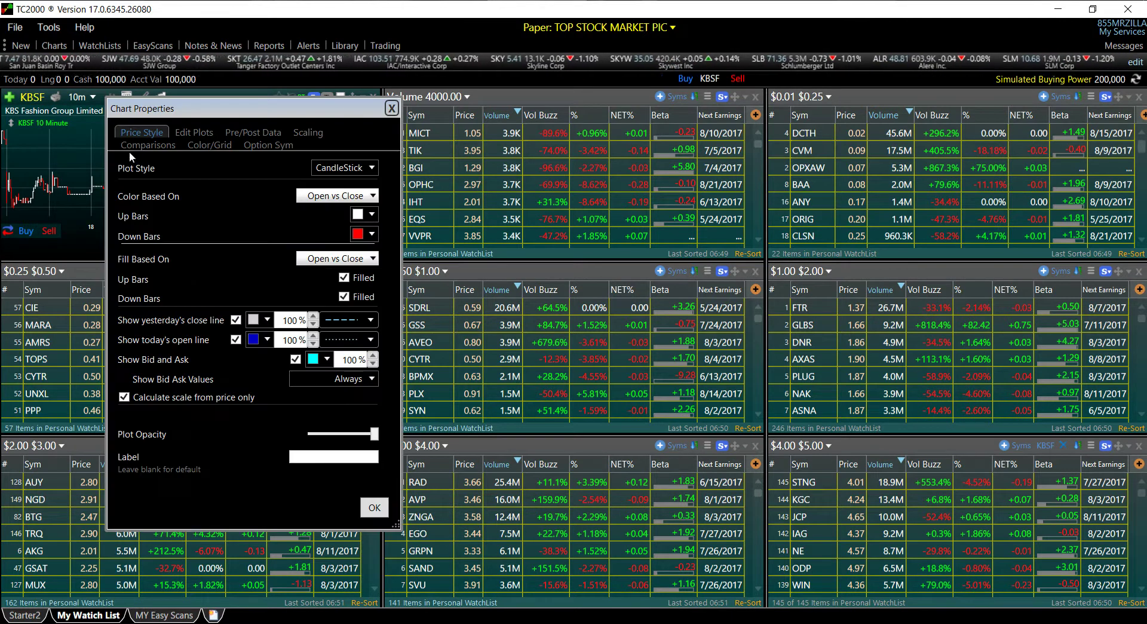
pyautogui.click(352, 321)
pyautogui.click(358, 331)
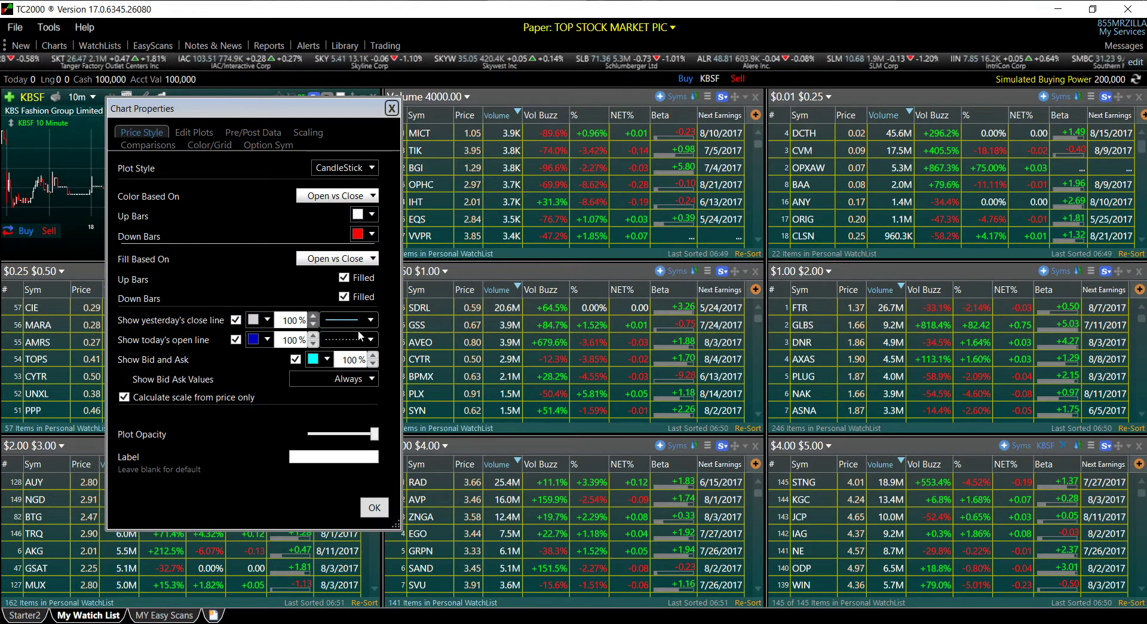
pyautogui.click(361, 339)
pyautogui.click(364, 357)
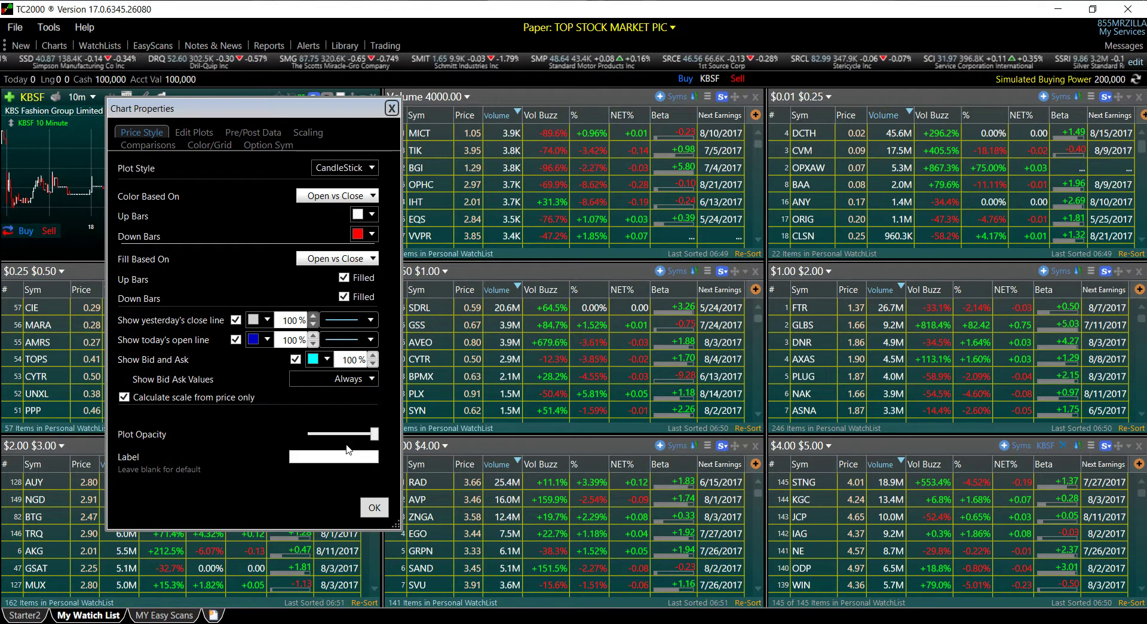
# Enter 100% as the price plot's label in the chart properties and apply it
pyautogui.write('10')
pyautogui.press('Escape')
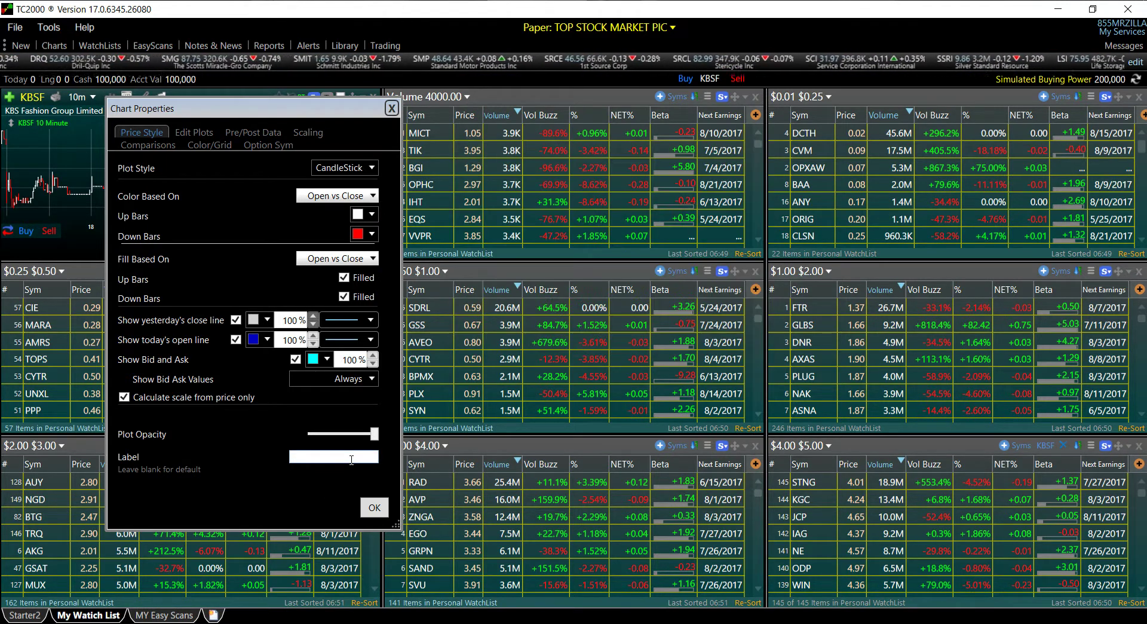
pyautogui.write('100')
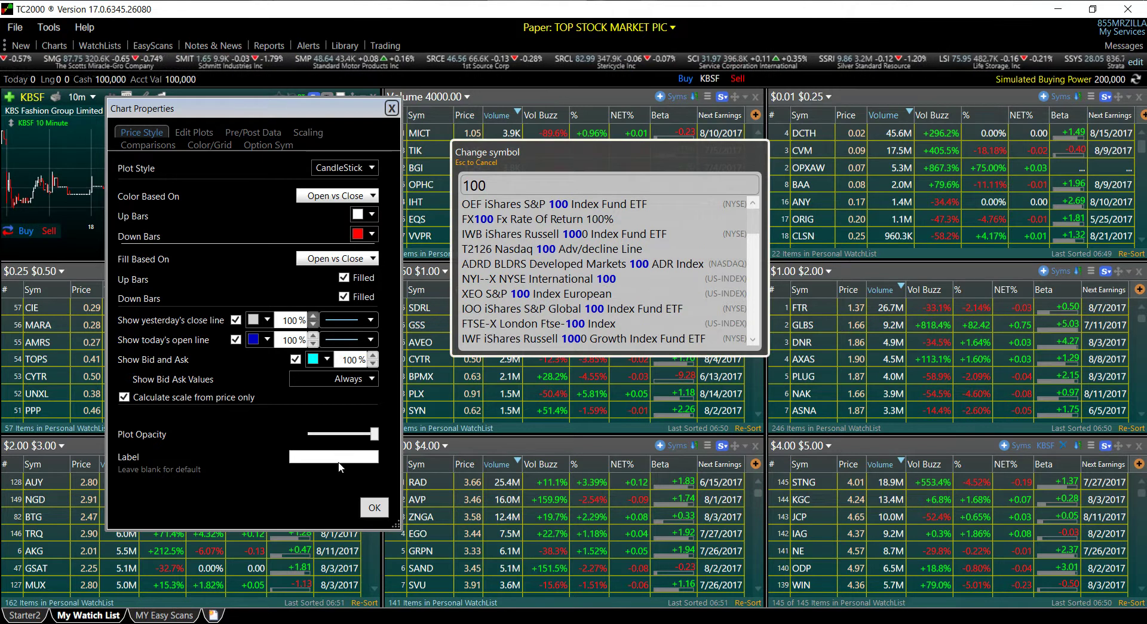
pyautogui.press('Escape')
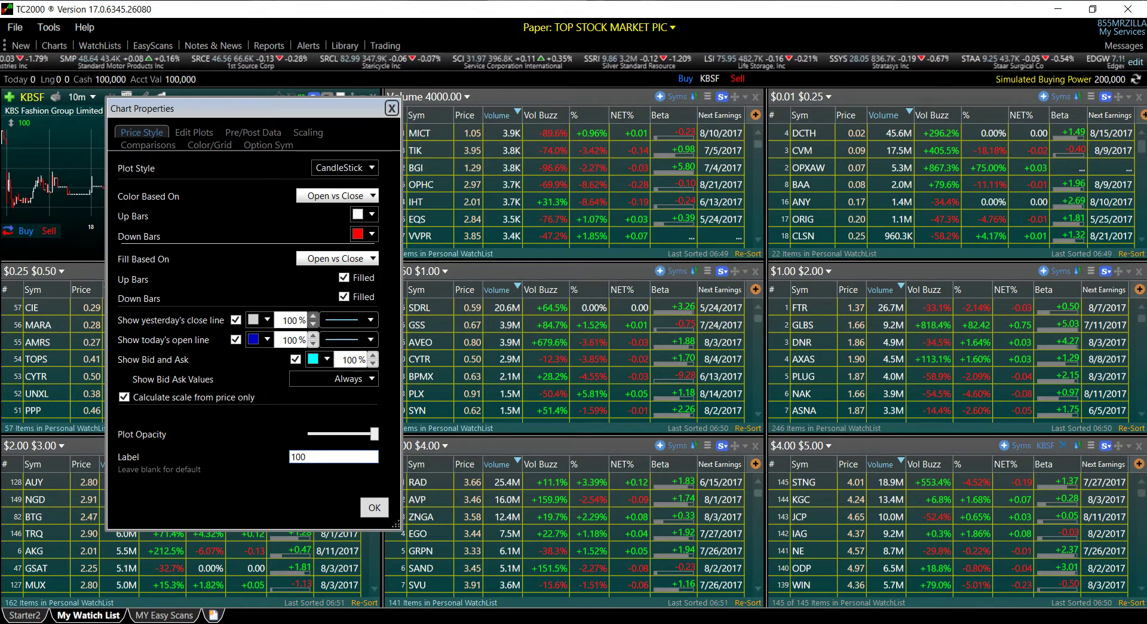
pyautogui.click(373, 508)
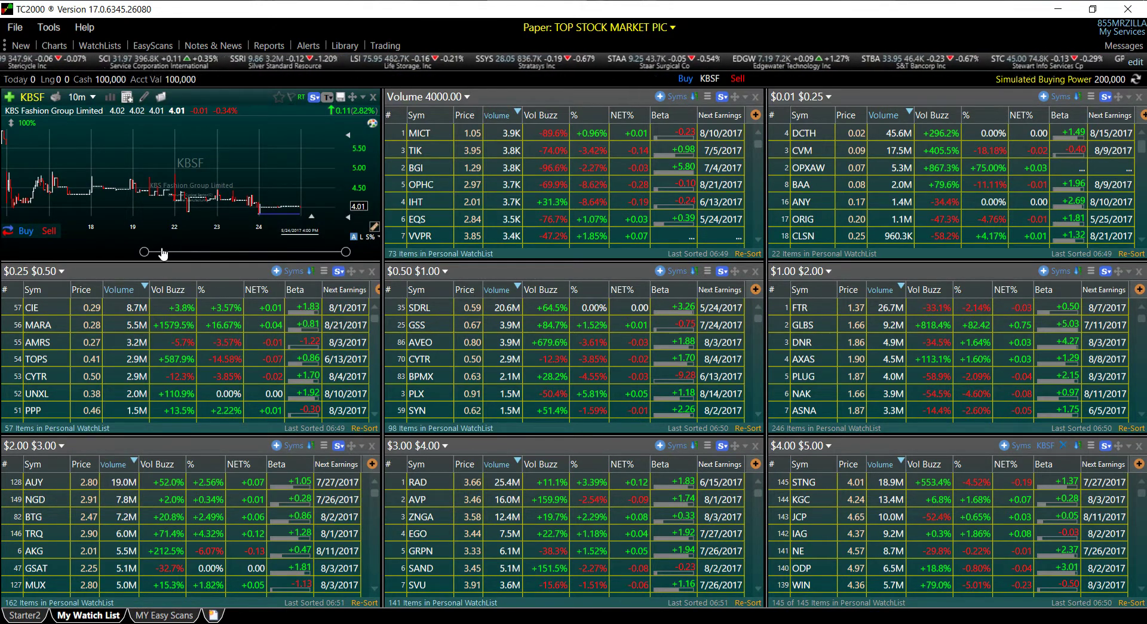
# Switch the KBSF chart to the Hourly timeframe and widen its date range back to early April 2017
pyautogui.moveTo(144, 251); pyautogui.dragTo(155, 251)
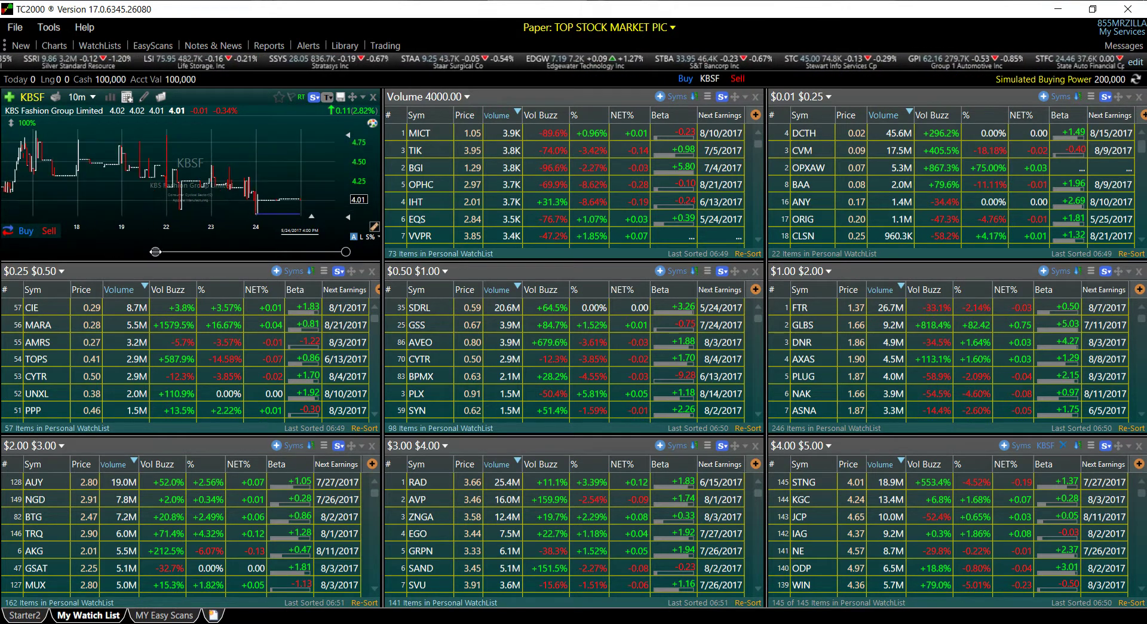
pyautogui.click(91, 99)
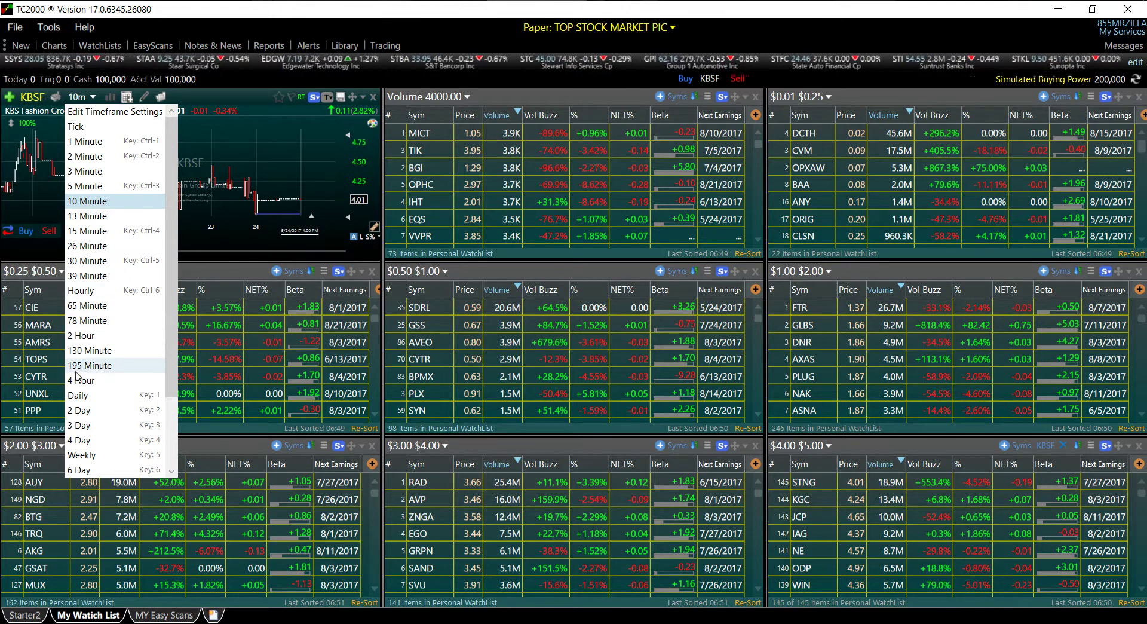
pyautogui.click(81, 290)
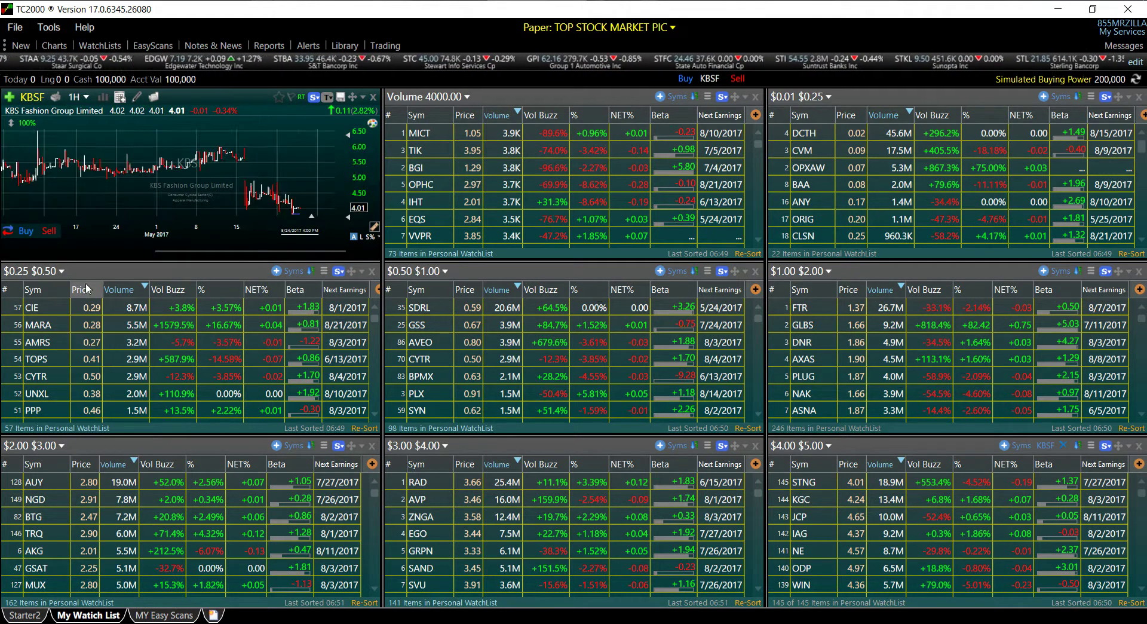
pyautogui.moveTo(155, 252); pyautogui.dragTo(116, 252)
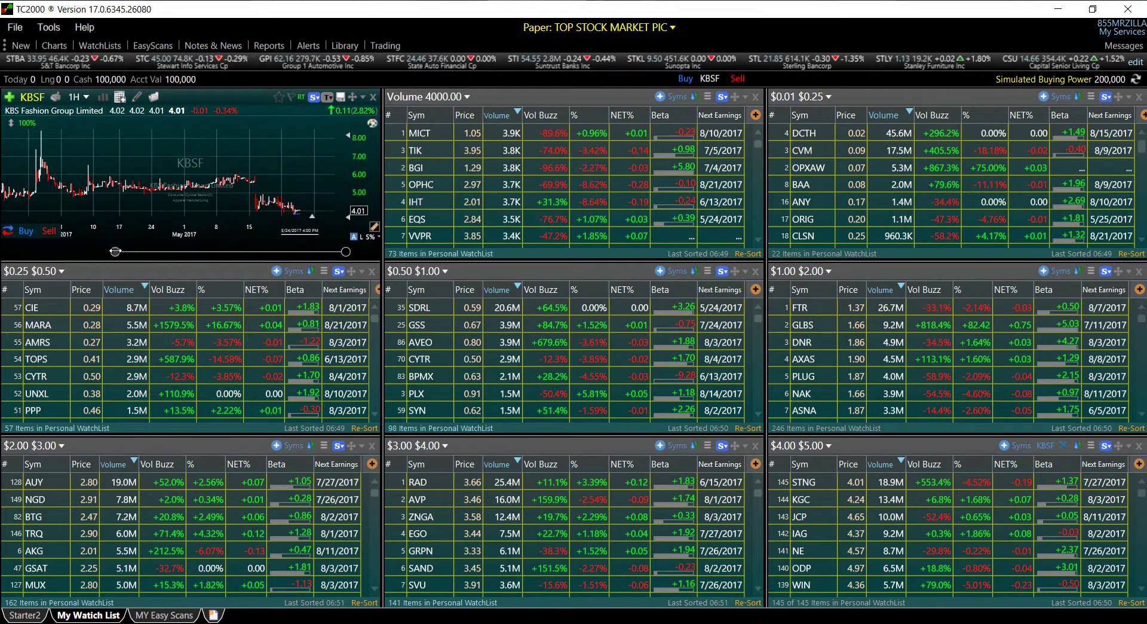
# Show the chart in the Daily timeframe from about January 2017 and load MICT from the Volume 4000.00 list
pyautogui.click(78, 96)
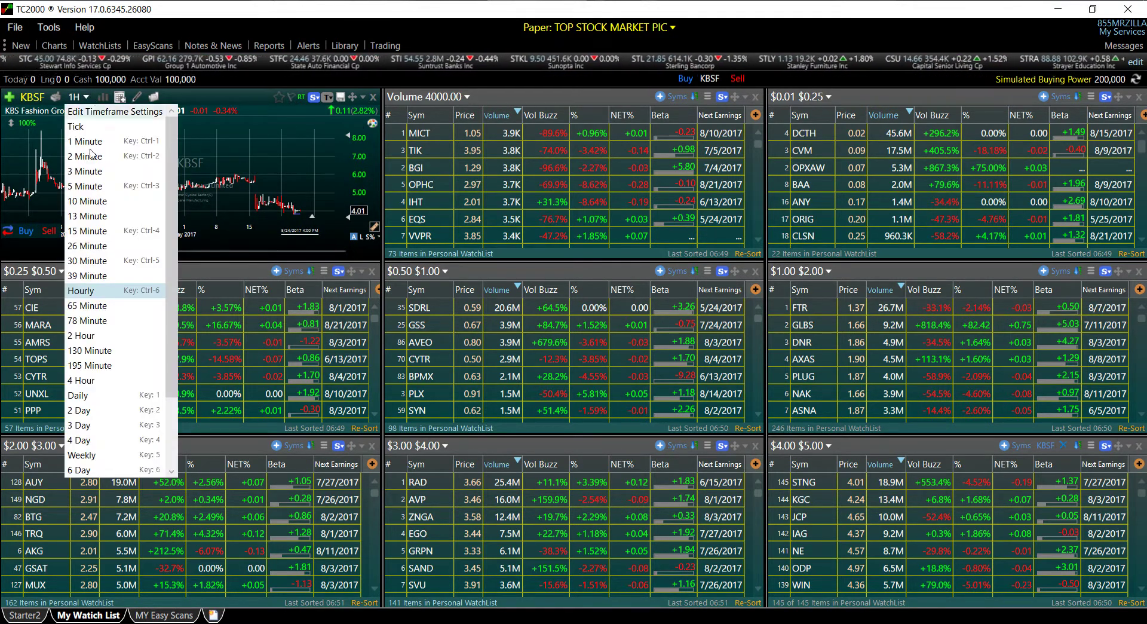
pyautogui.click(78, 395)
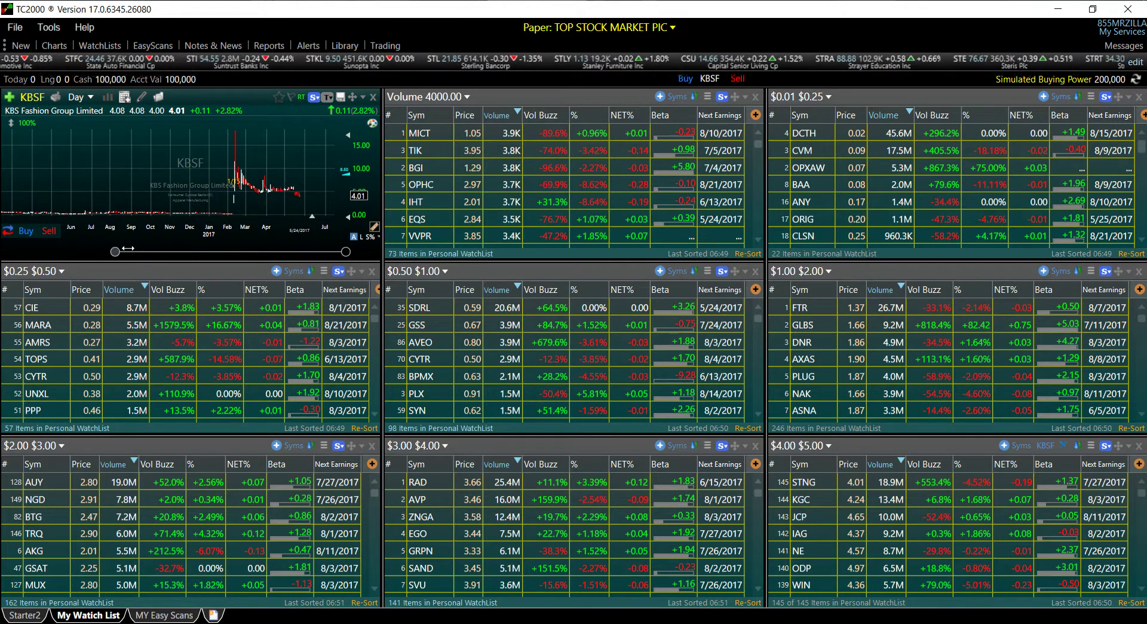
pyautogui.moveTo(114, 252); pyautogui.dragTo(245, 252)
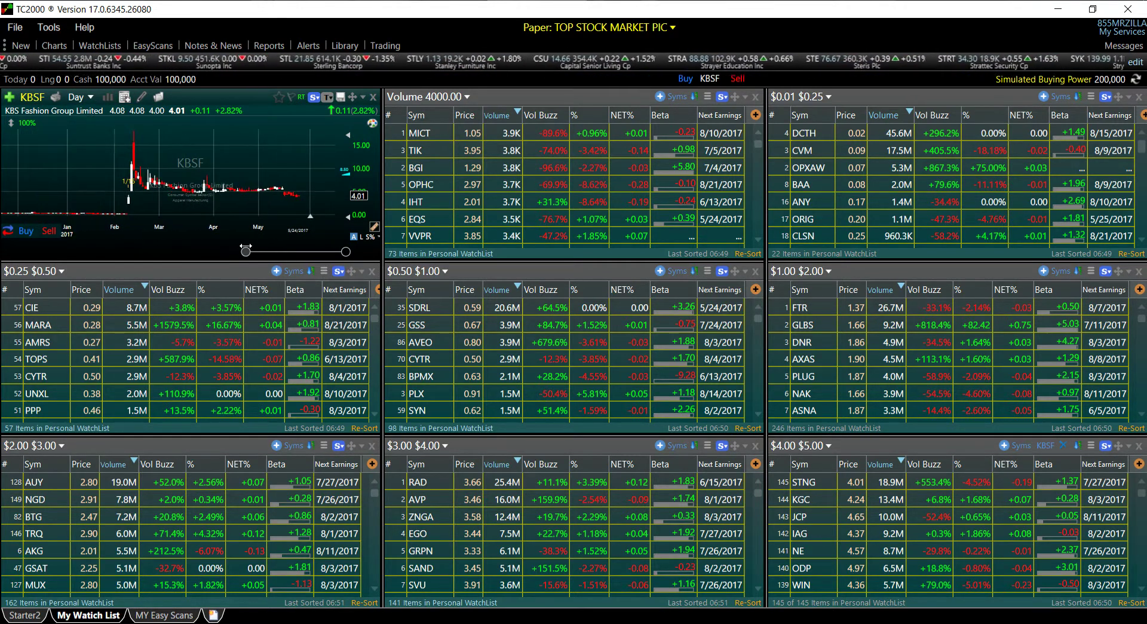
pyautogui.click(471, 135)
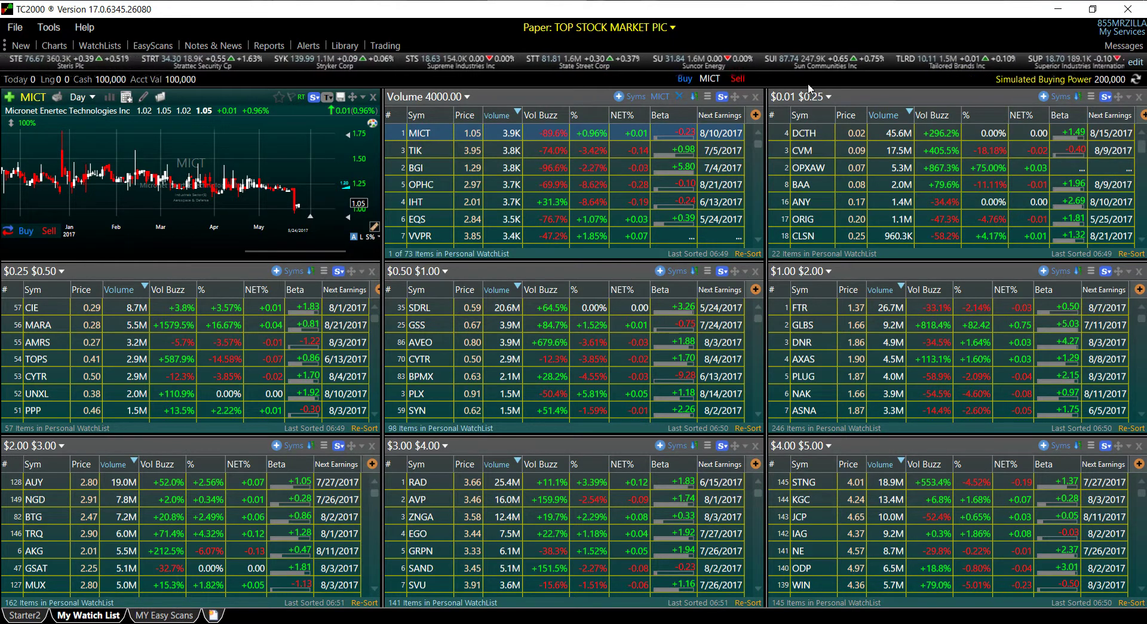
# On the MY Easy Scans layout, review the scan conditions of Volume 4000.00, $0.01 $0.25 and $0.25 $0.50
pyautogui.click(164, 615)
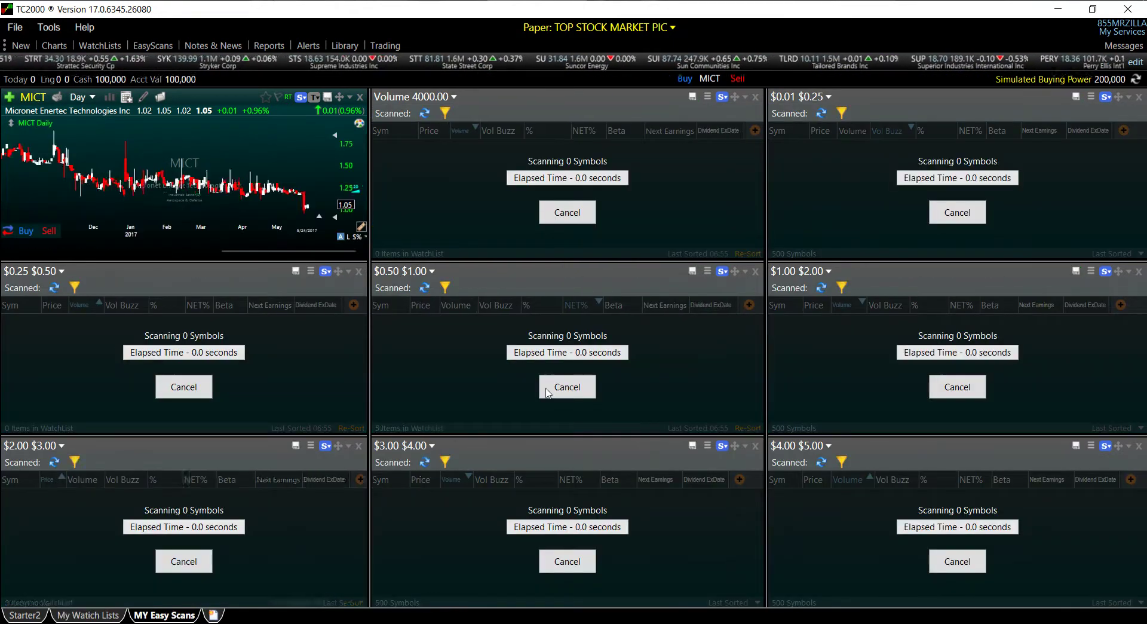
pyautogui.click(471, 113)
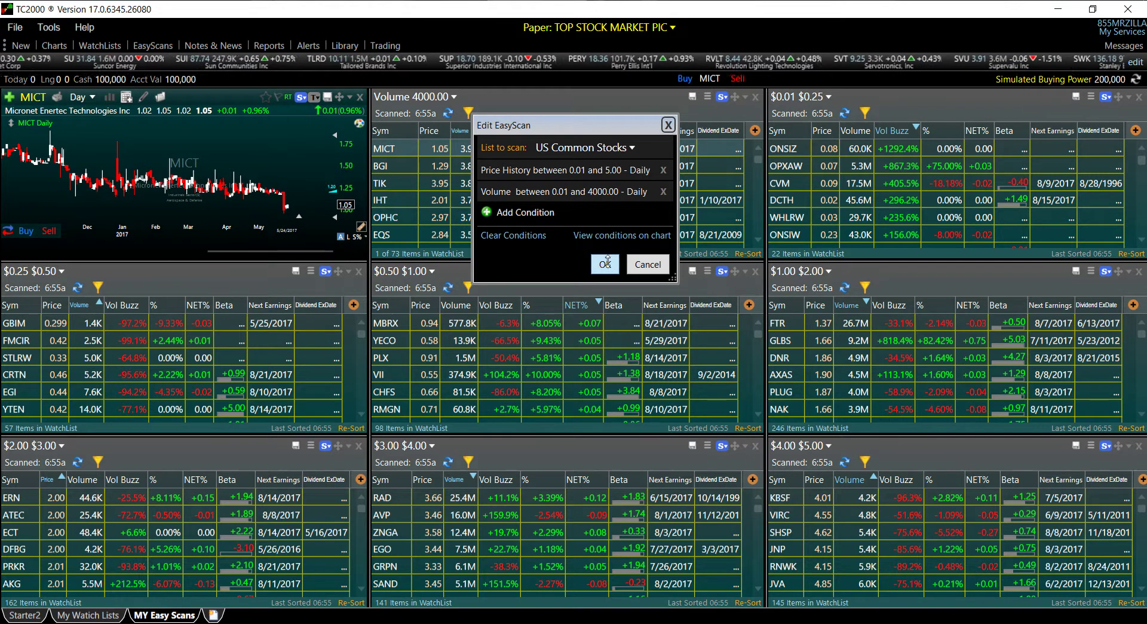
pyautogui.click(599, 262)
pyautogui.click(865, 112)
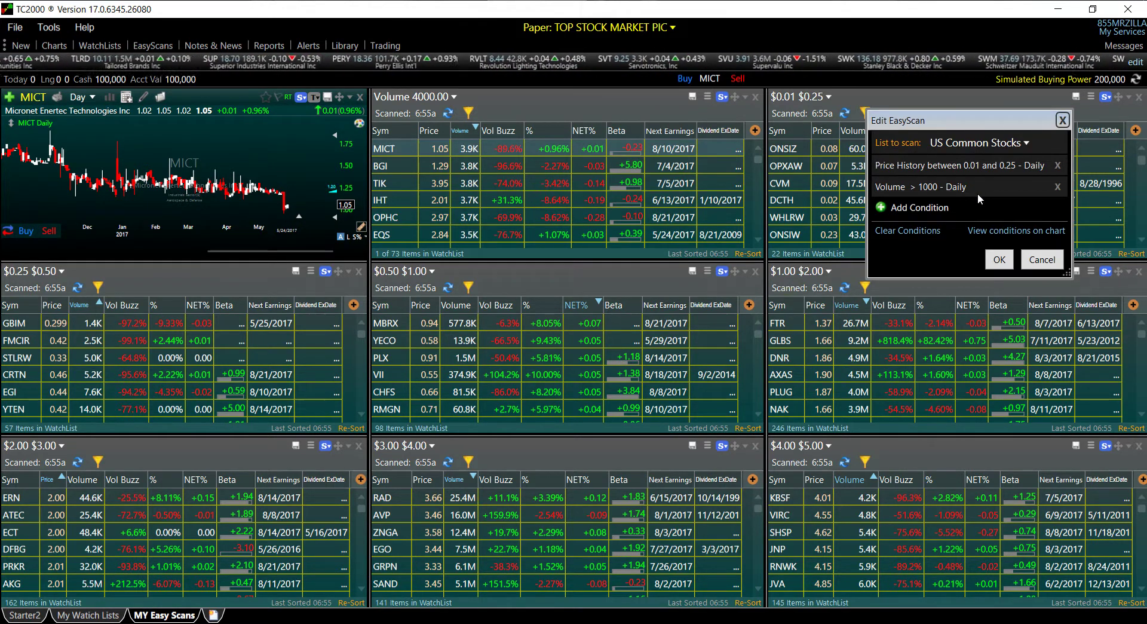
pyautogui.click(1004, 265)
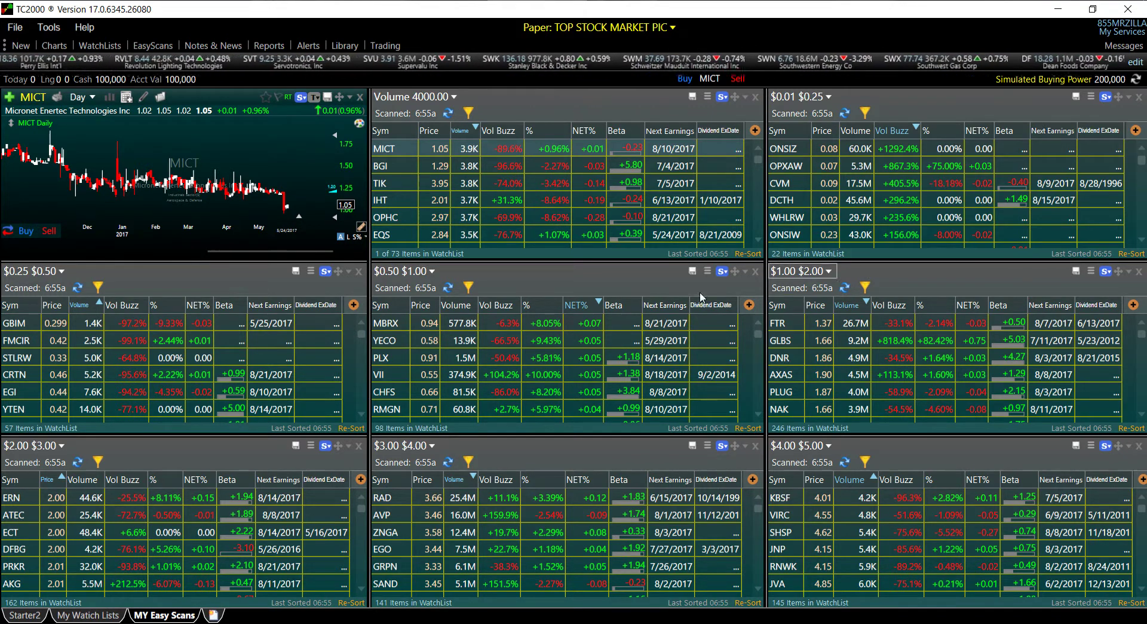
pyautogui.click(98, 288)
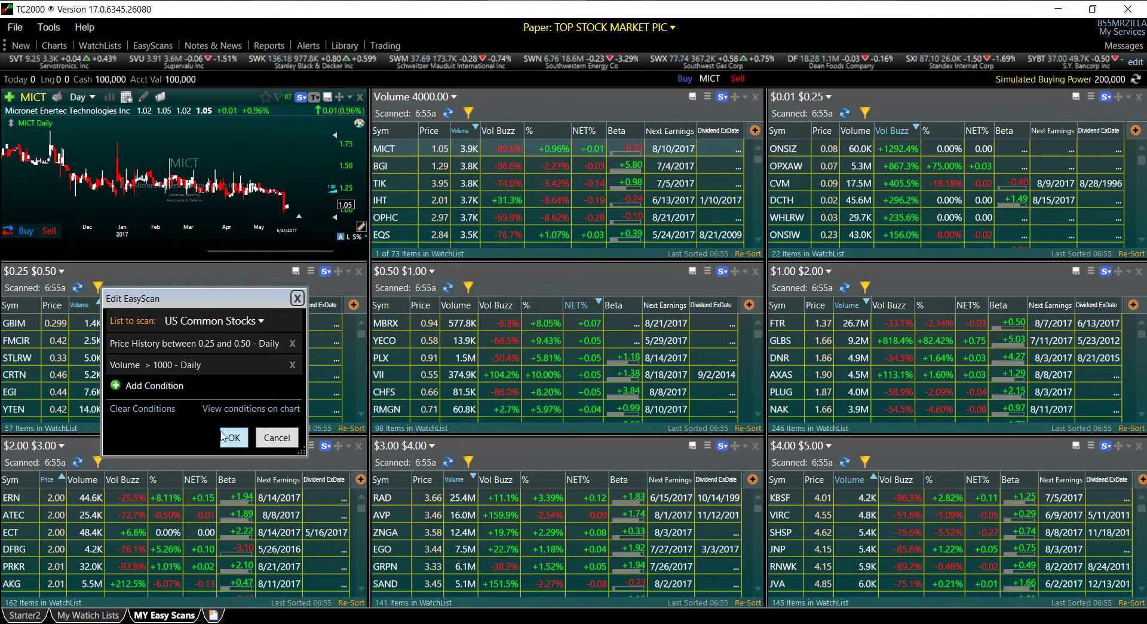
pyautogui.click(224, 436)
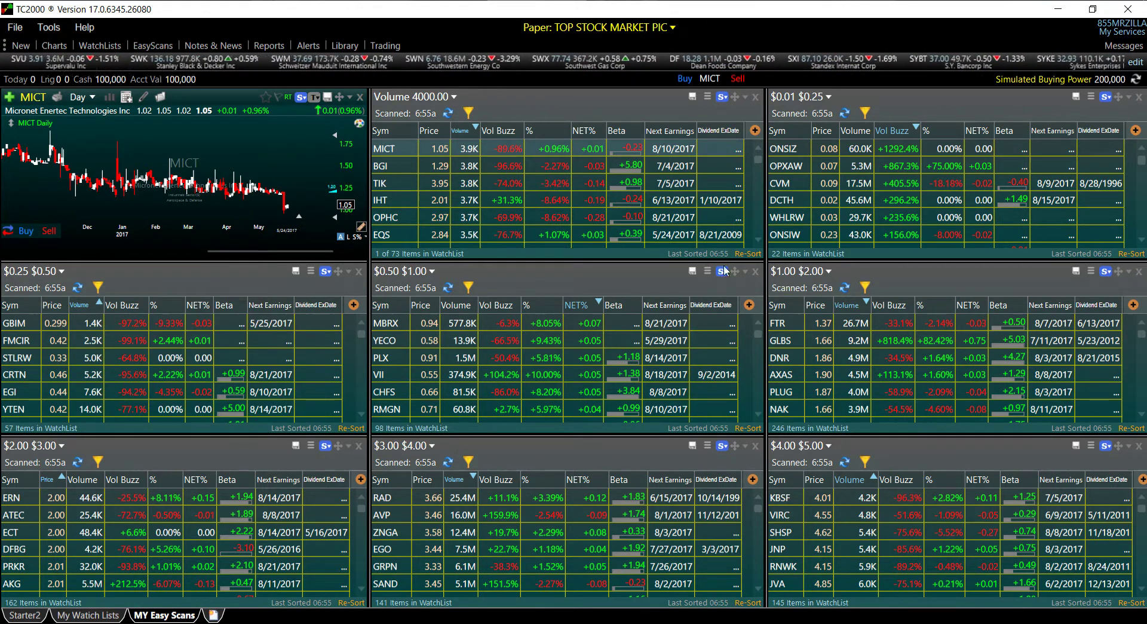
# Review the scan conditions of the $0.50 $1.00, $1.00 $2.00 and $2.00 $3.00 scans
pyautogui.click(469, 288)
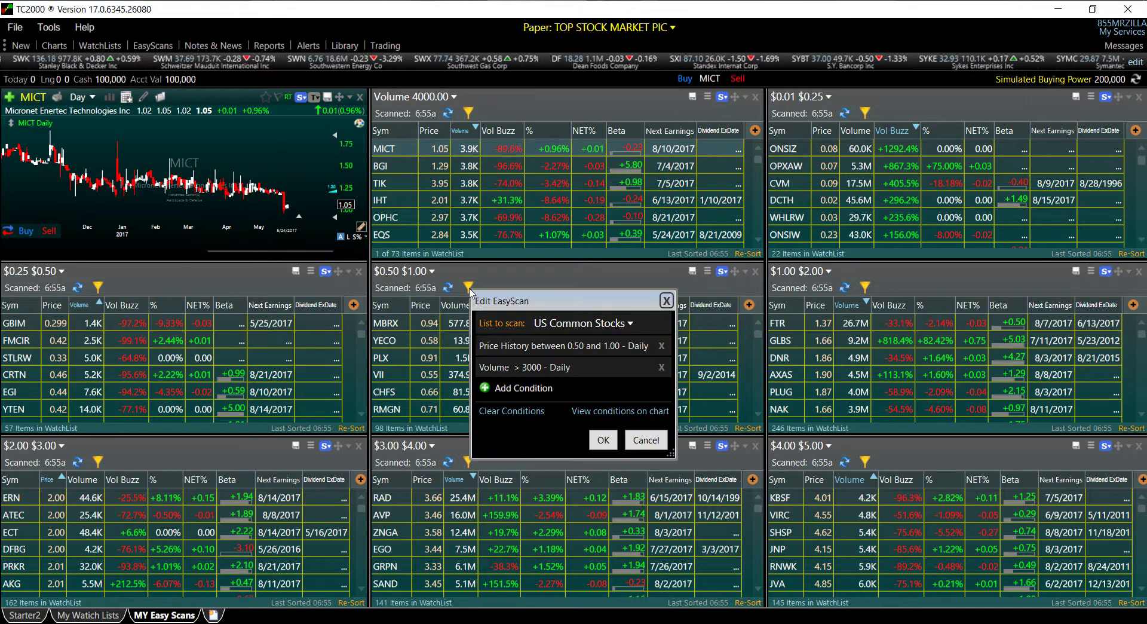
pyautogui.click(604, 447)
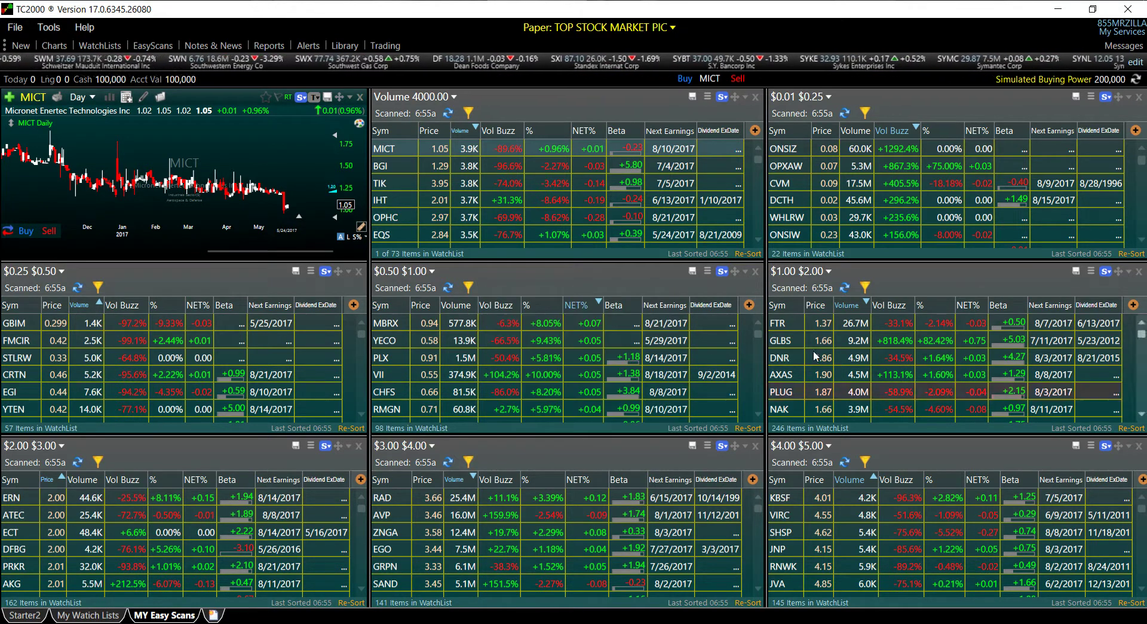
pyautogui.click(866, 288)
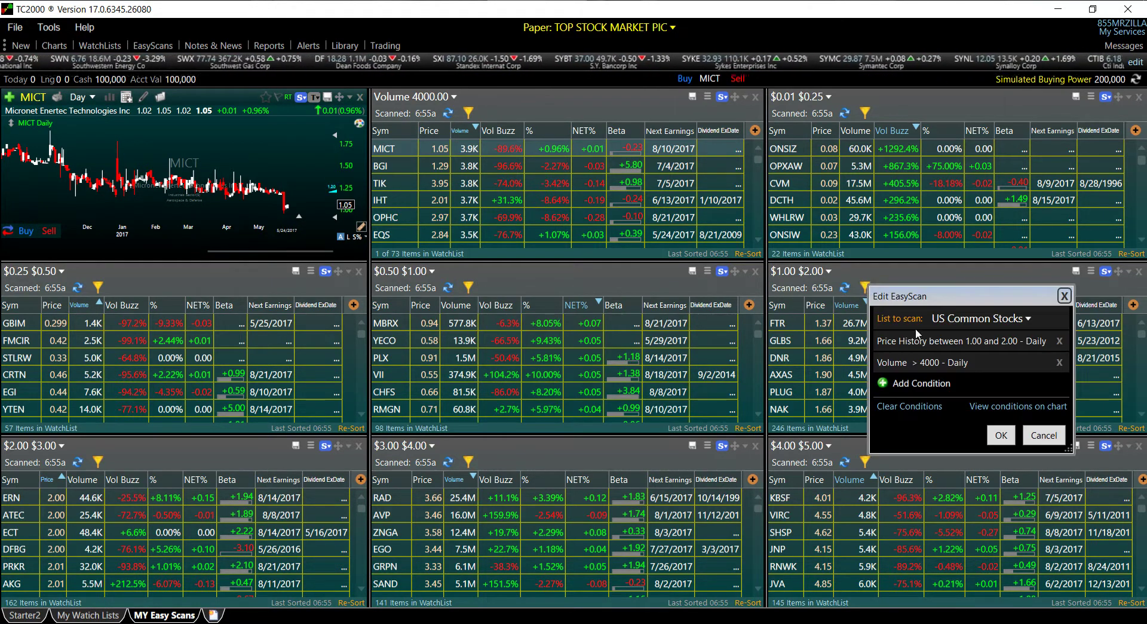
pyautogui.click(999, 436)
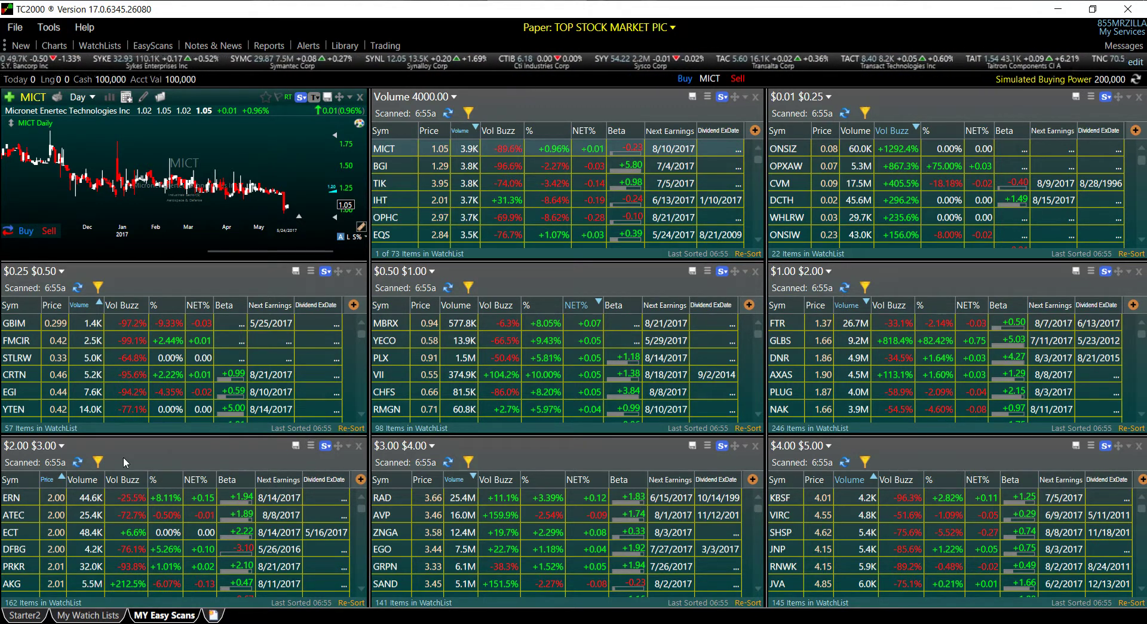
pyautogui.click(99, 463)
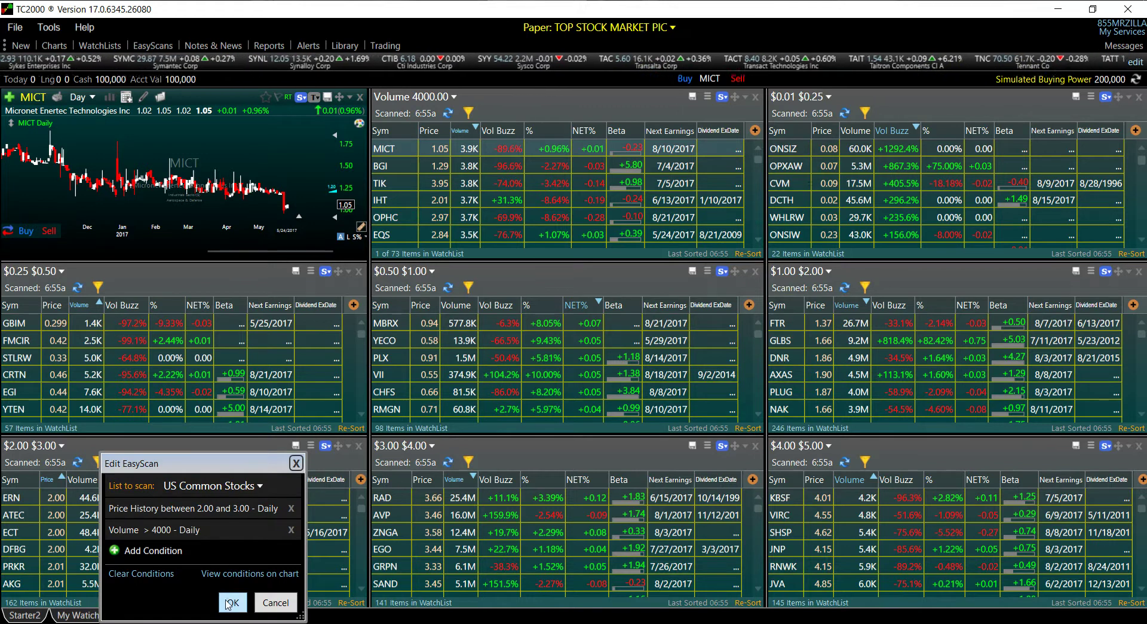
pyautogui.click(232, 602)
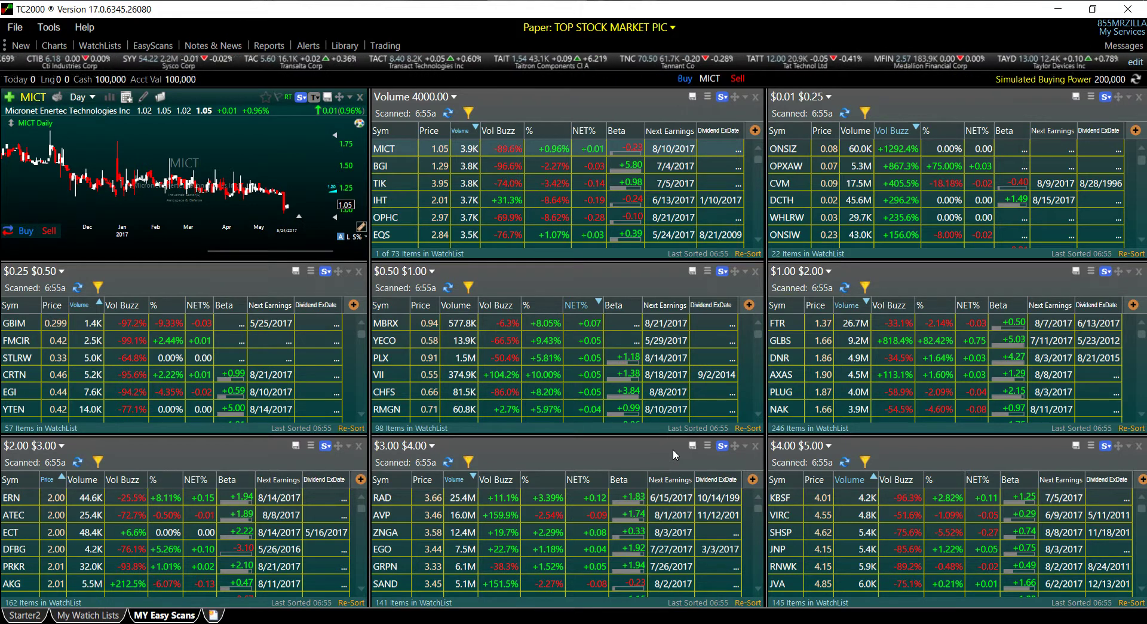
# Set the $3.00 $4.00 scan's volume condition to greater than 1000 on the Daily timeframe and apply it
pyautogui.click(467, 461)
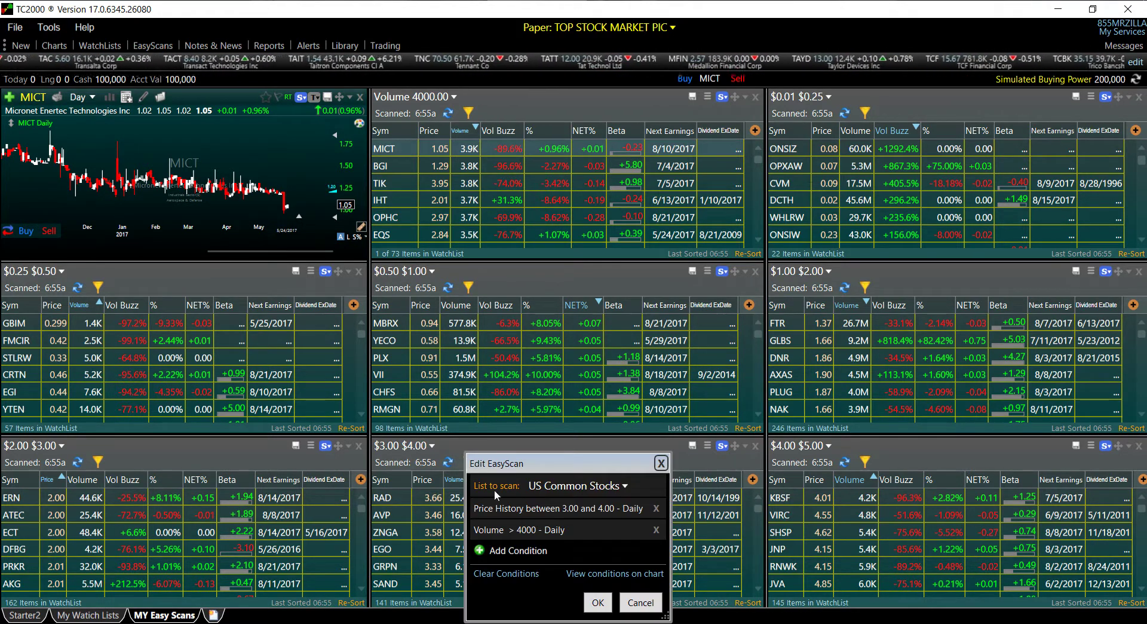
pyautogui.click(553, 531)
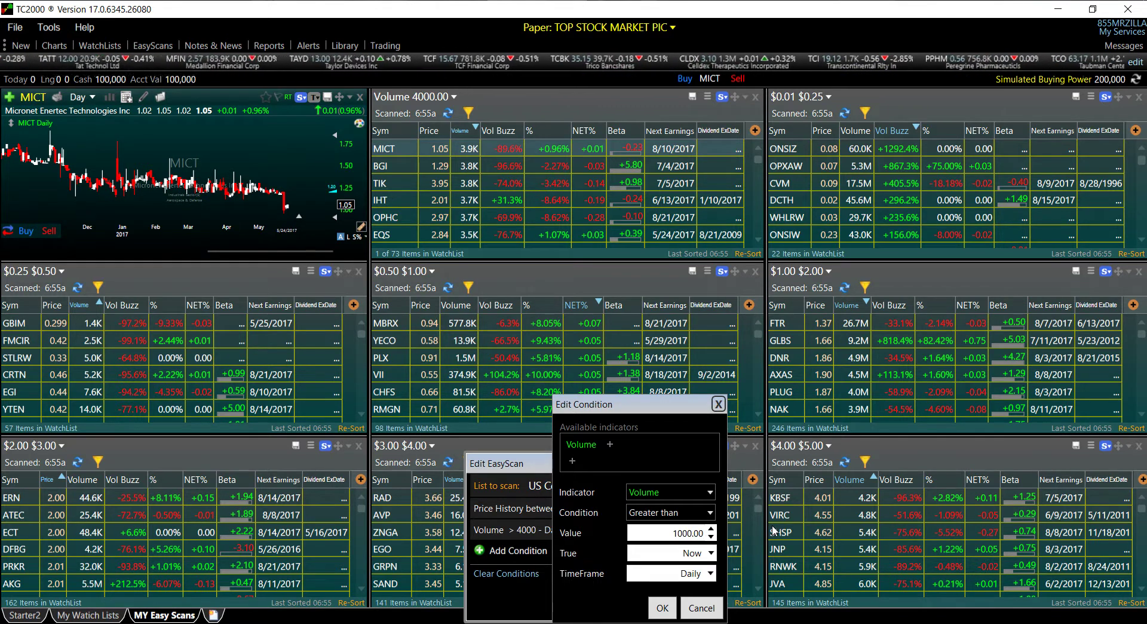
pyautogui.click(661, 608)
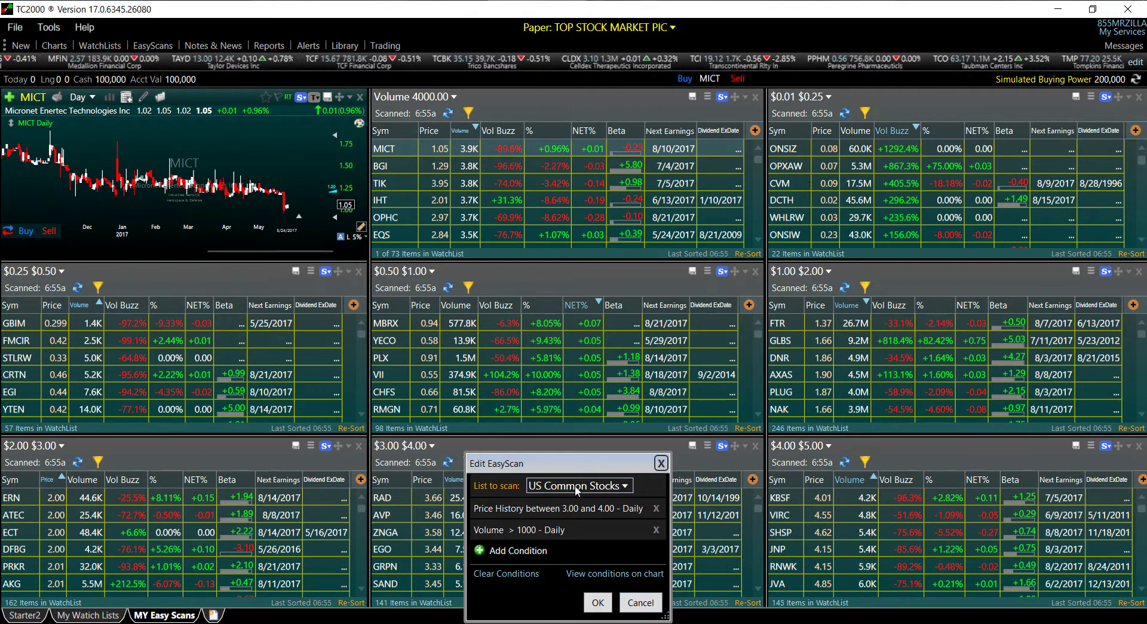
pyautogui.moveTo(578, 468); pyautogui.dragTo(590, 417)
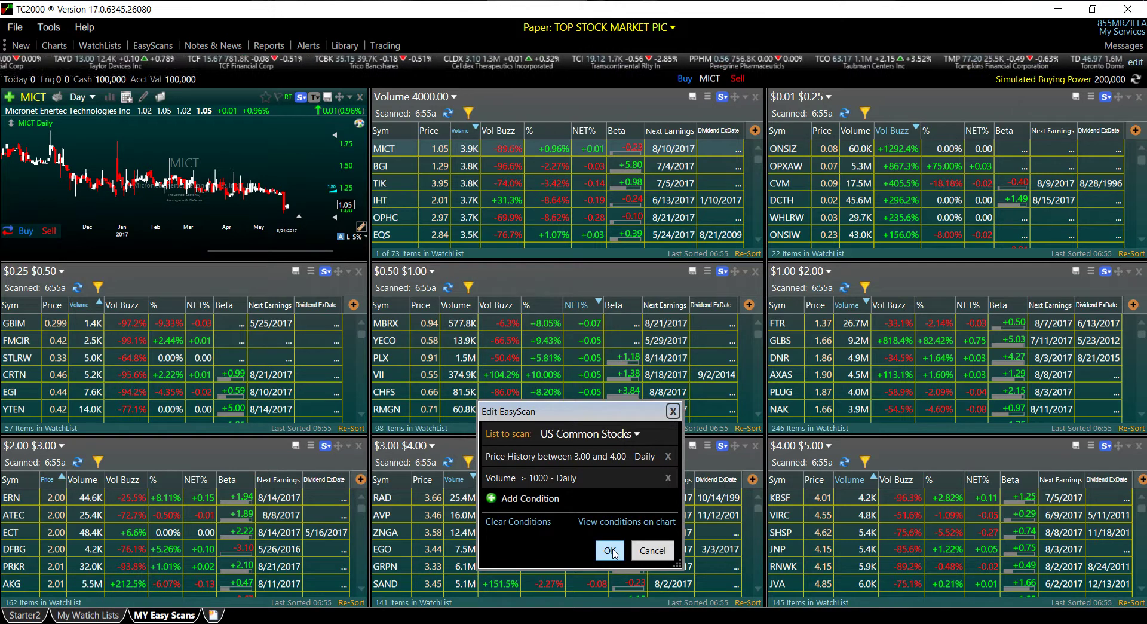
pyautogui.click(611, 550)
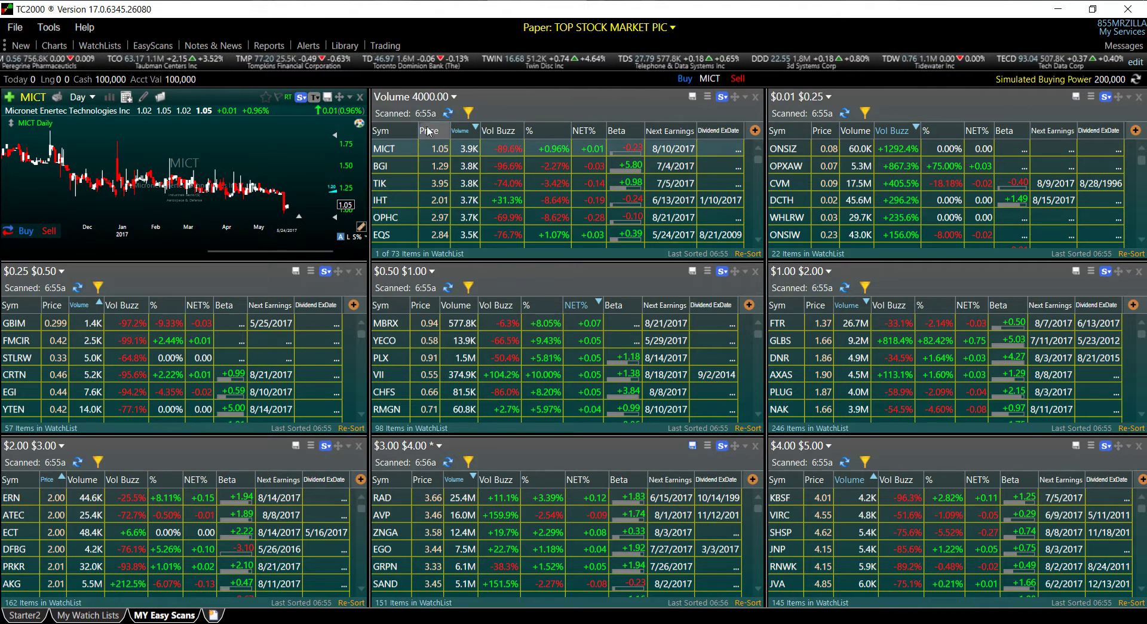
# Sort the Volume 4000.00 and $3.00 $4.00 scans by symbol and recheck the $3.00 $4.00 scan's conditions
pyautogui.click(397, 130)
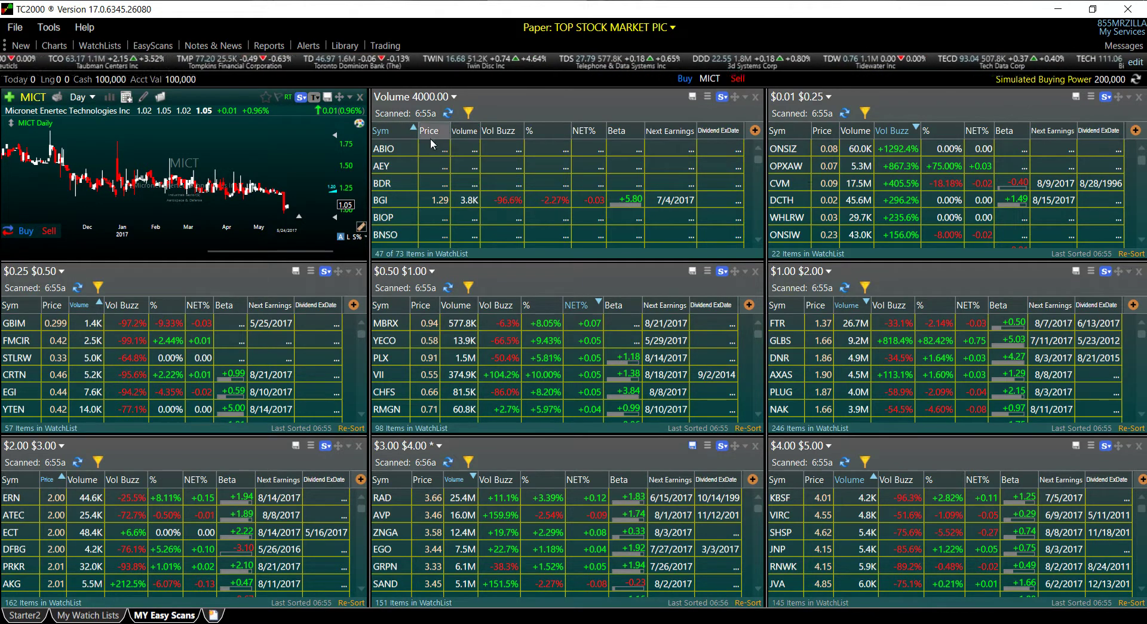
pyautogui.click(409, 479)
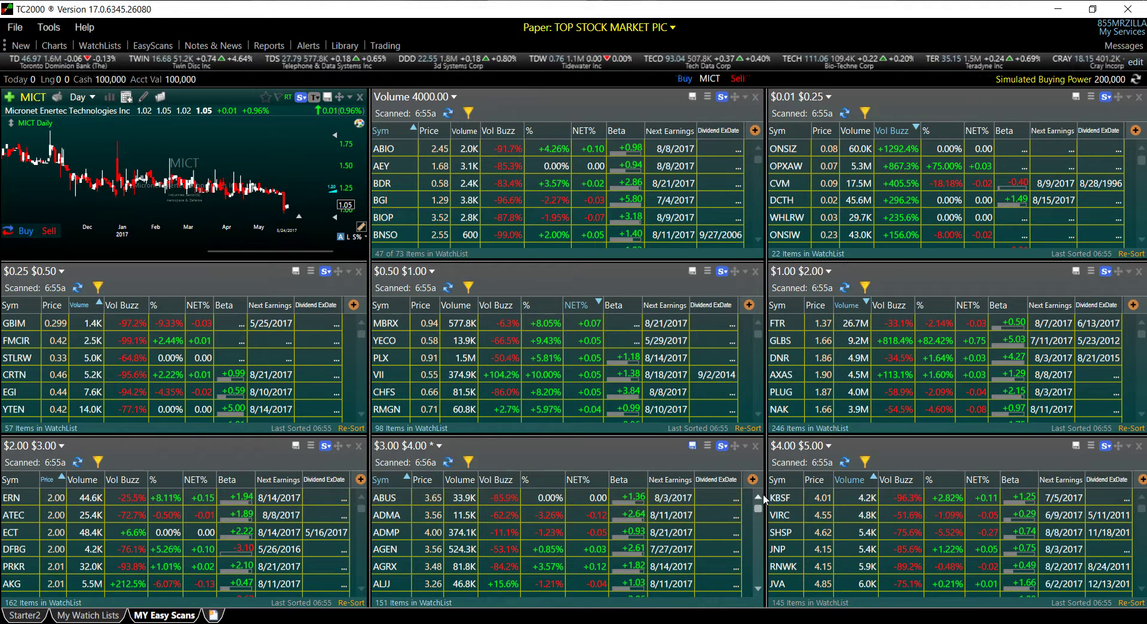
pyautogui.click(468, 462)
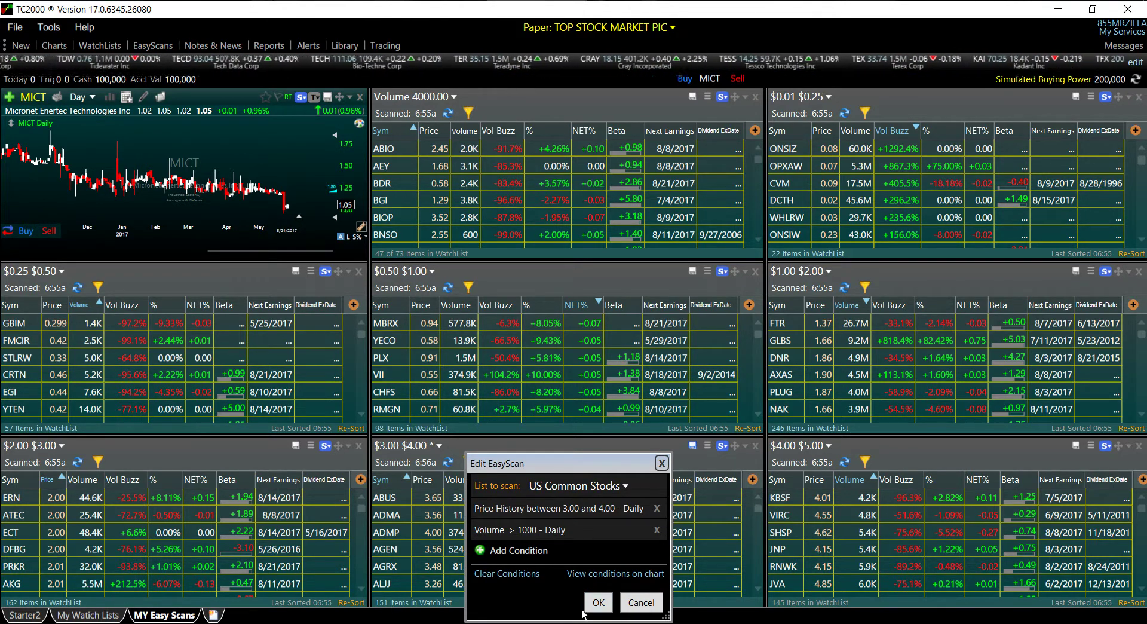
pyautogui.click(600, 603)
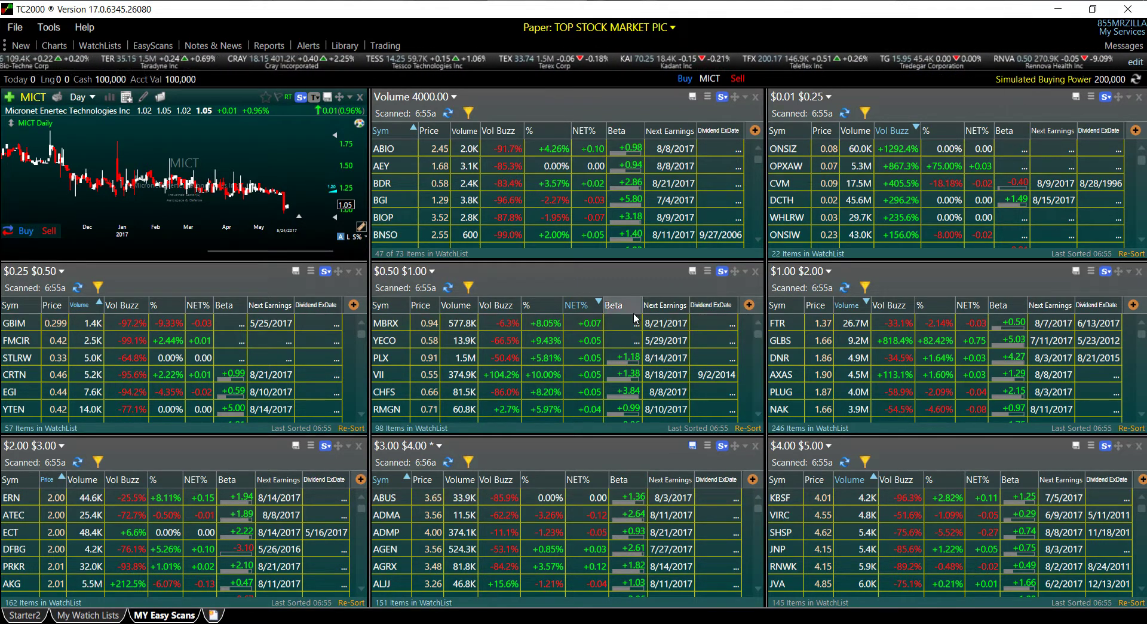
# Remove the $3.00 $4.00 scan's volume condition, and sort both that scan and the Volume 4000.00 scan by volume
pyautogui.click(472, 484)
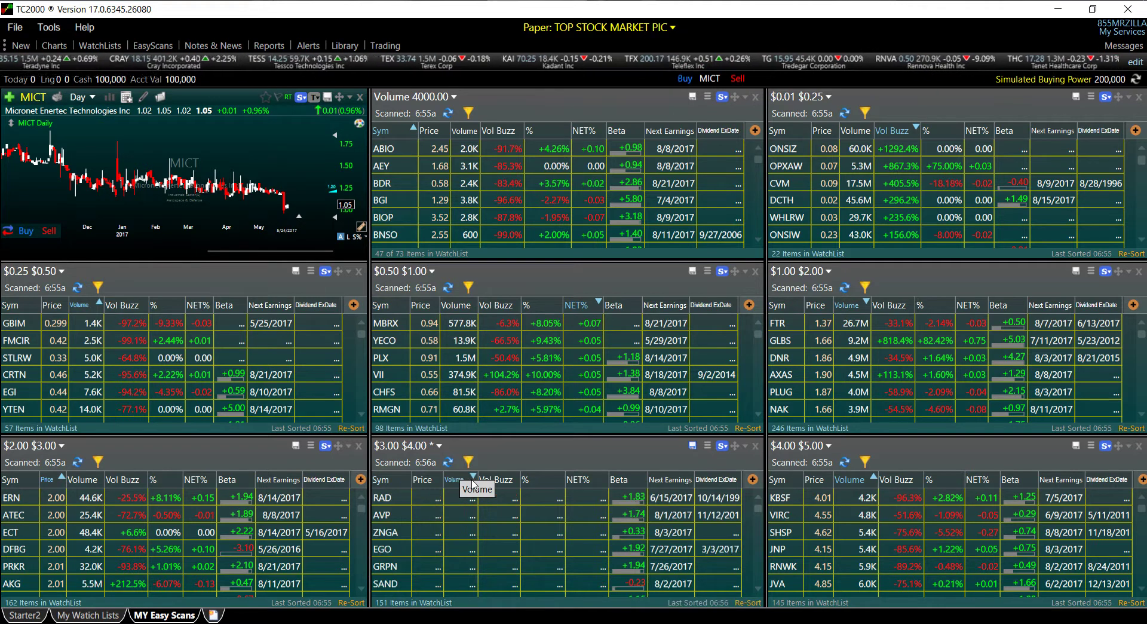
pyautogui.click(469, 462)
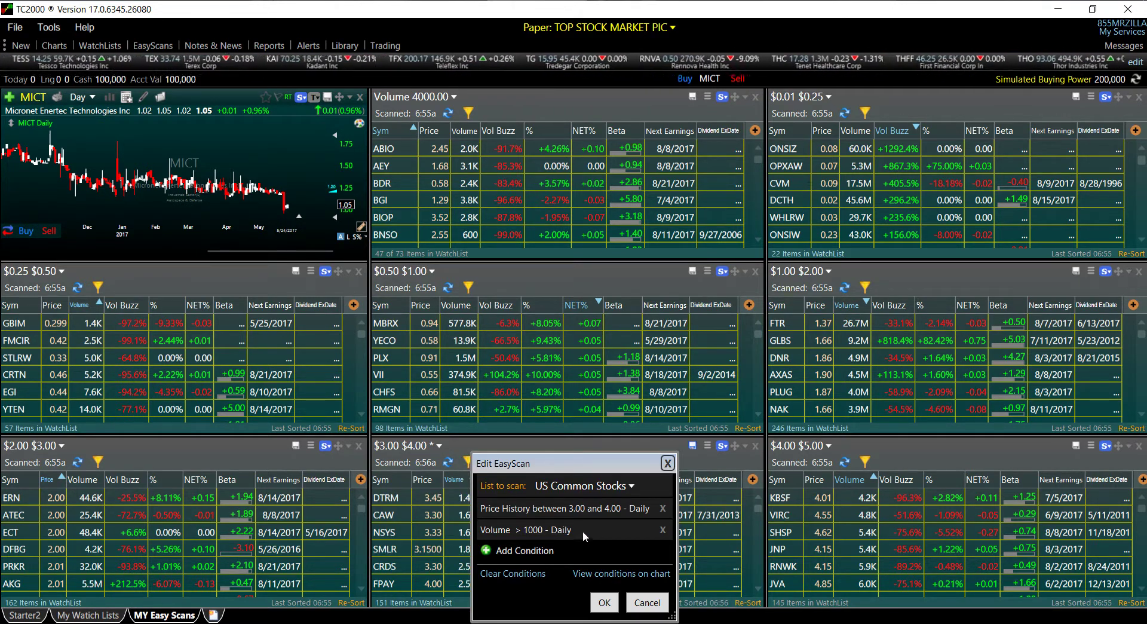
pyautogui.click(663, 529)
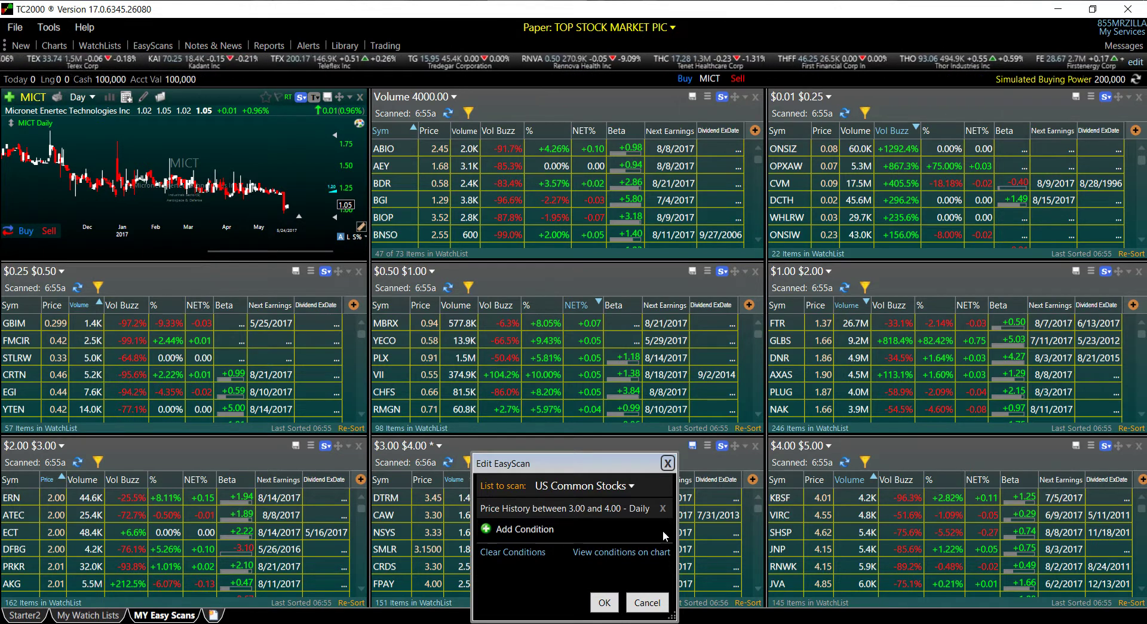
pyautogui.click(604, 603)
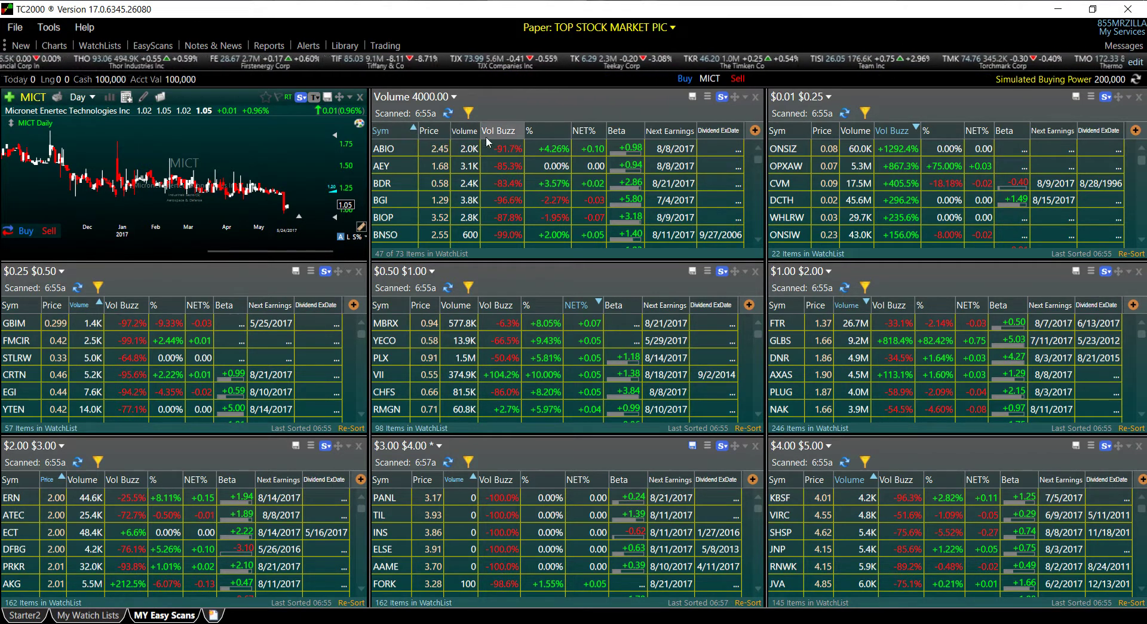
pyautogui.click(469, 130)
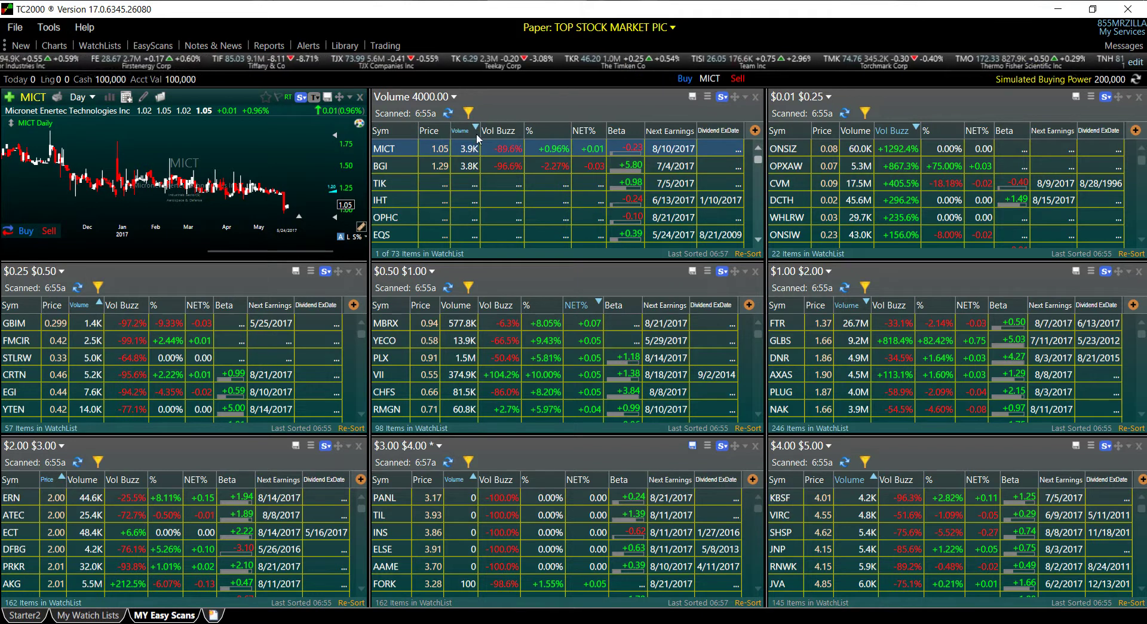
pyautogui.click(475, 128)
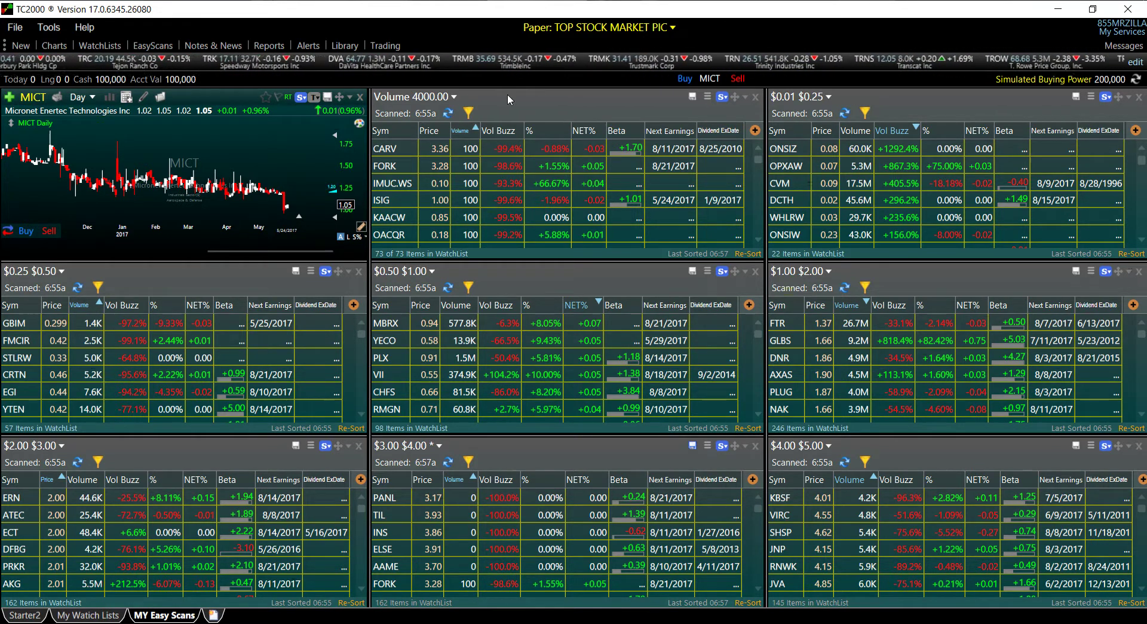
# Add a condition to the $3.00 $4.00 scan for volume greater than 0.01 on the Daily timeframe, apply it and look through the results
pyautogui.click(468, 462)
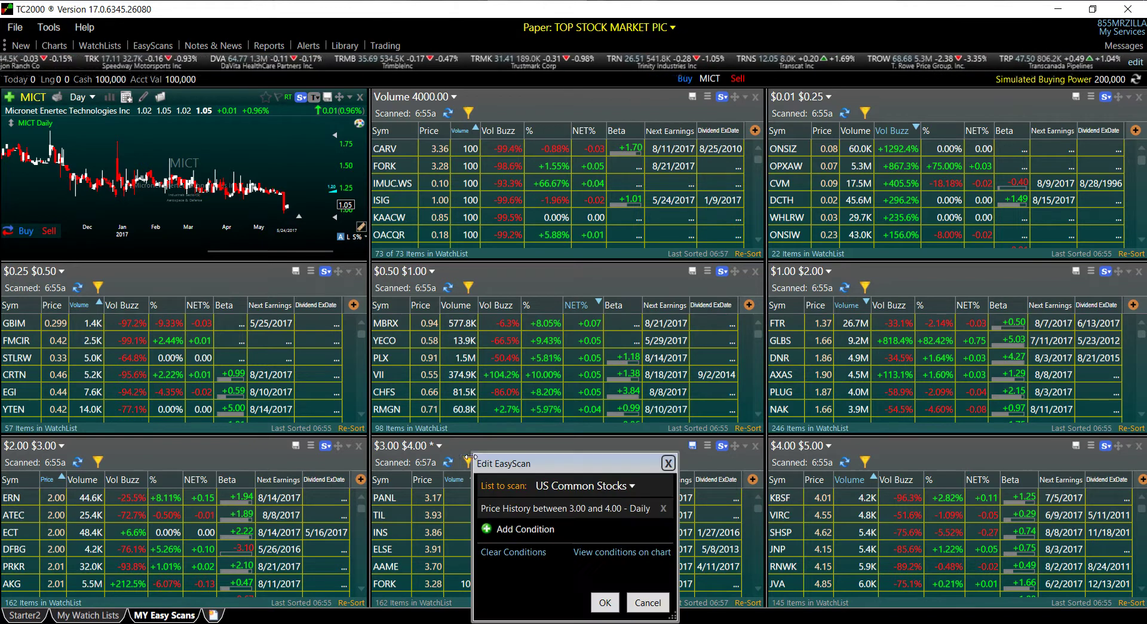
pyautogui.click(546, 529)
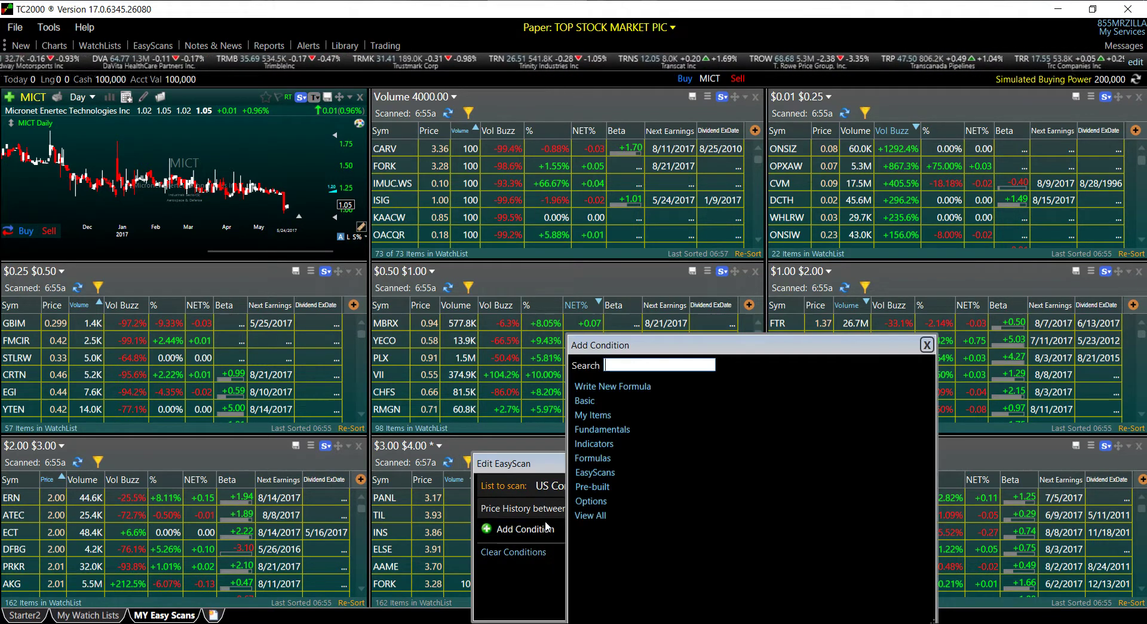
pyautogui.click(584, 400)
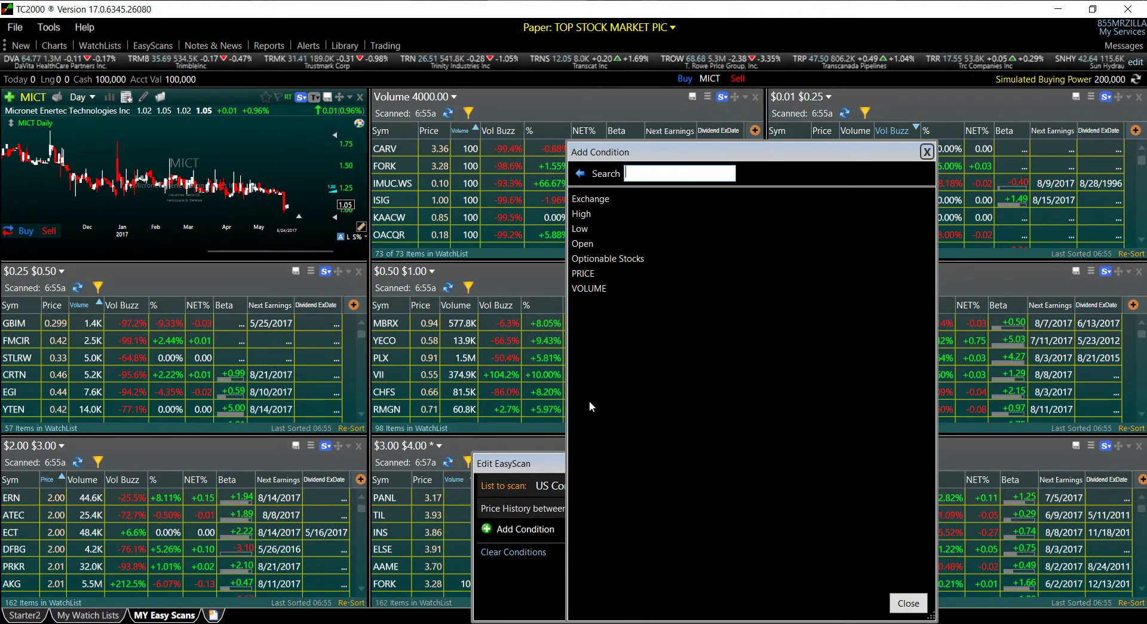
pyautogui.click(591, 287)
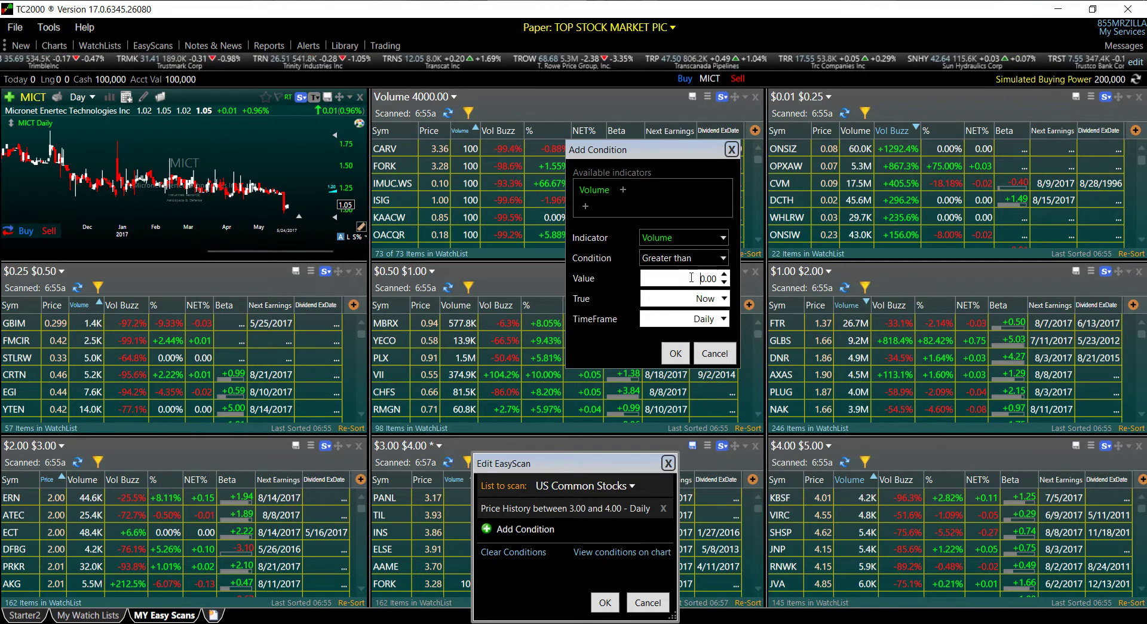
pyautogui.click(724, 275)
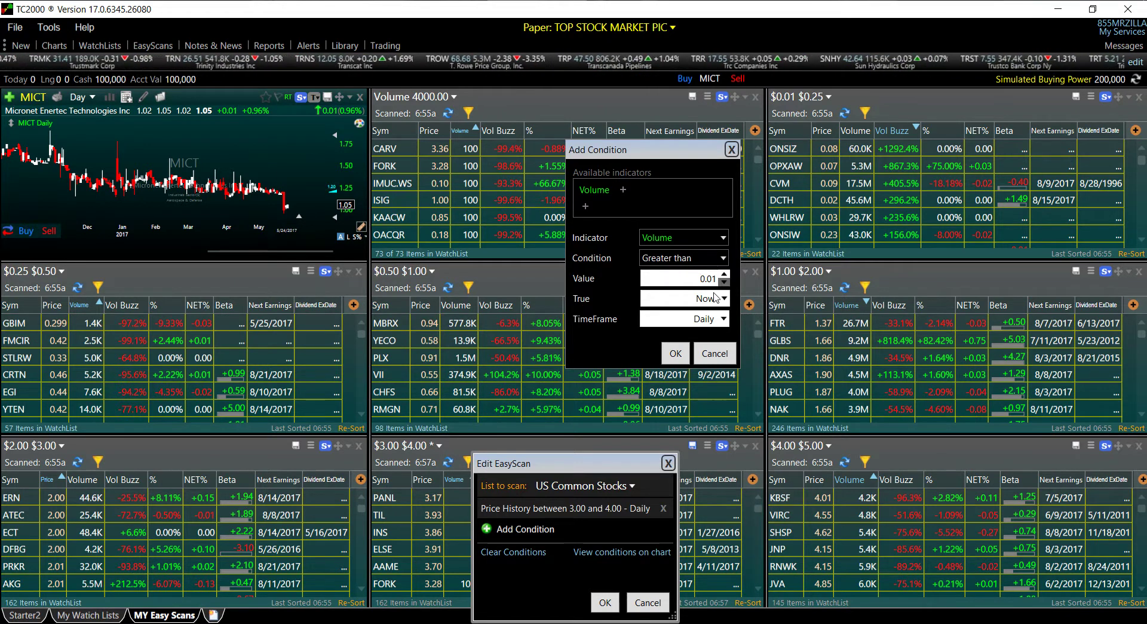
pyautogui.click(676, 355)
pyautogui.moveTo(598, 470); pyautogui.dragTo(699, 308)
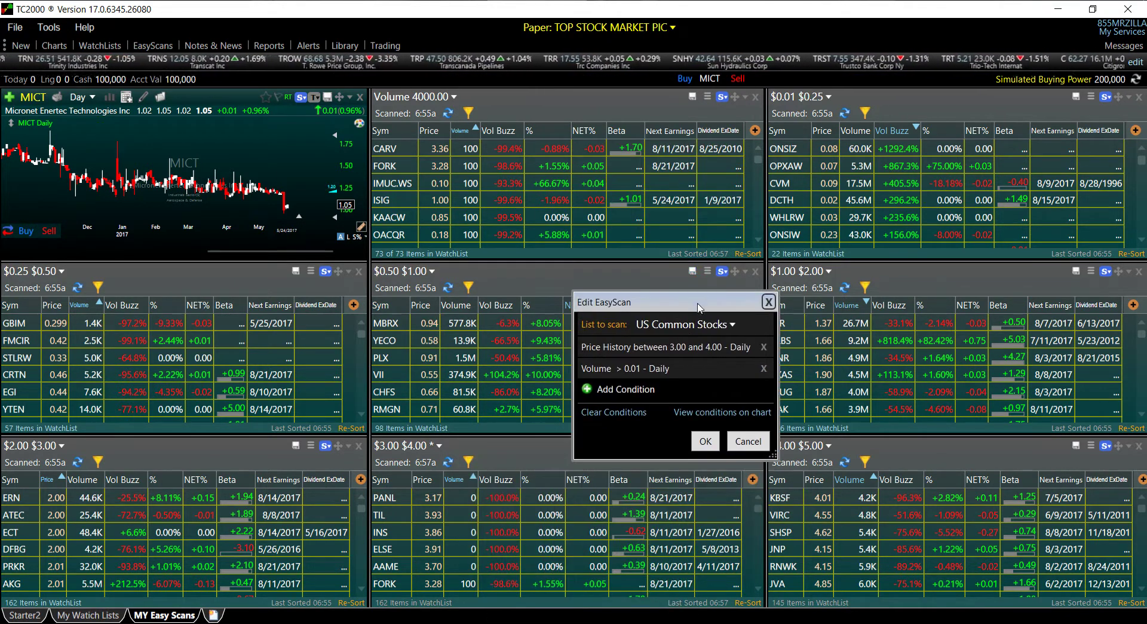
pyautogui.click(706, 441)
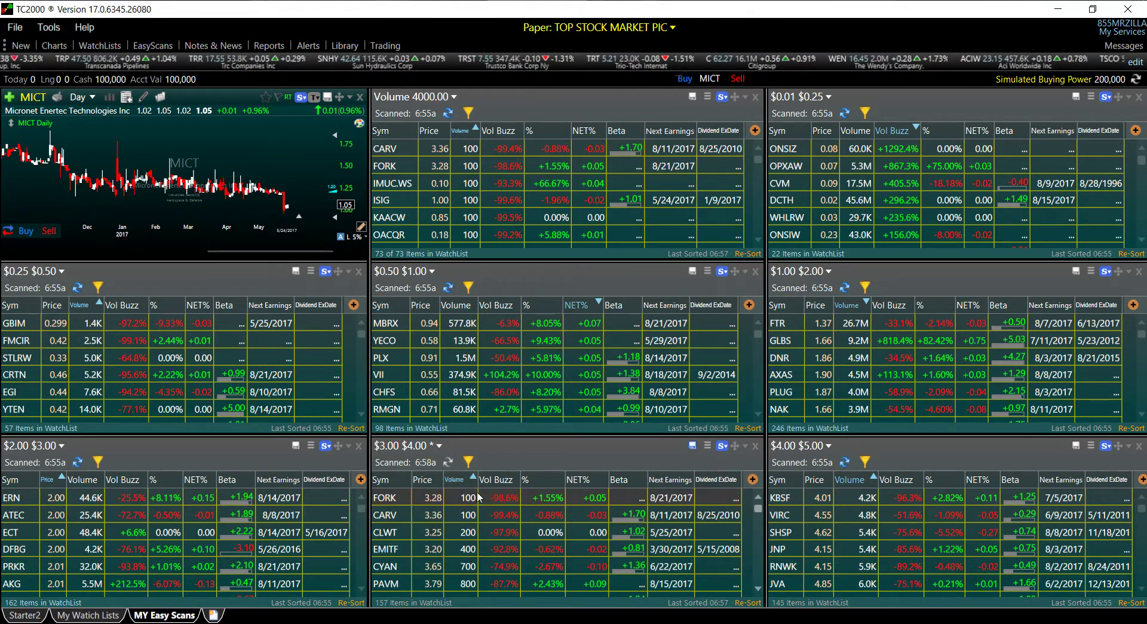
pyautogui.scroll(-2, 476, 496)
pyautogui.scroll(2, 475, 503)
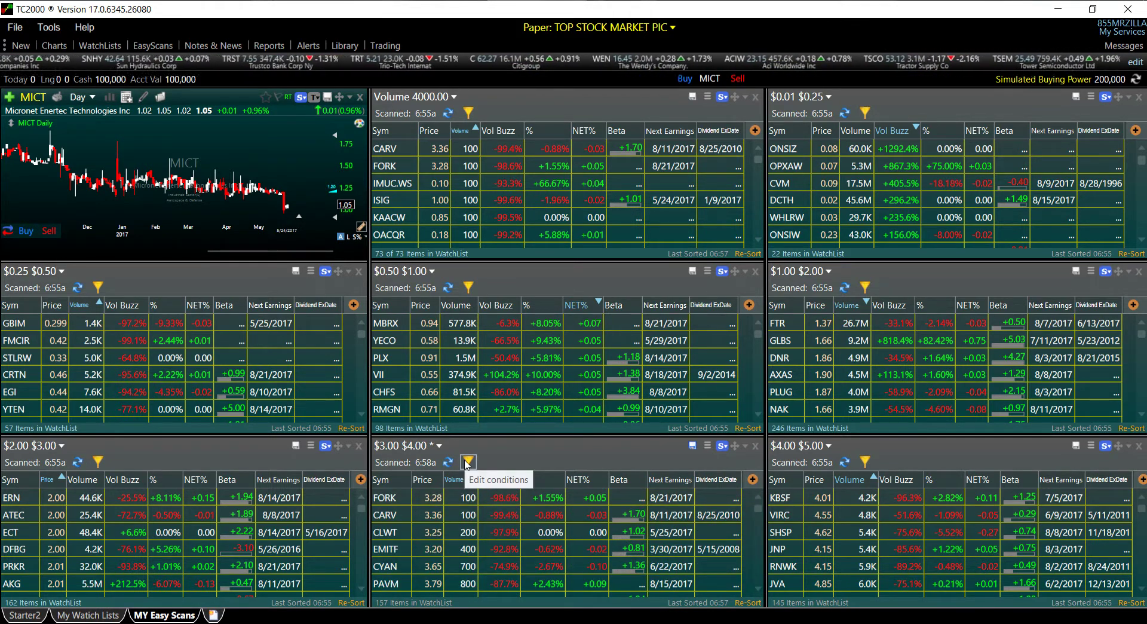
# Set the $3.00 $4.00 scan's volume condition to greater than 1000 and apply it
pyautogui.click(467, 462)
pyautogui.click(544, 529)
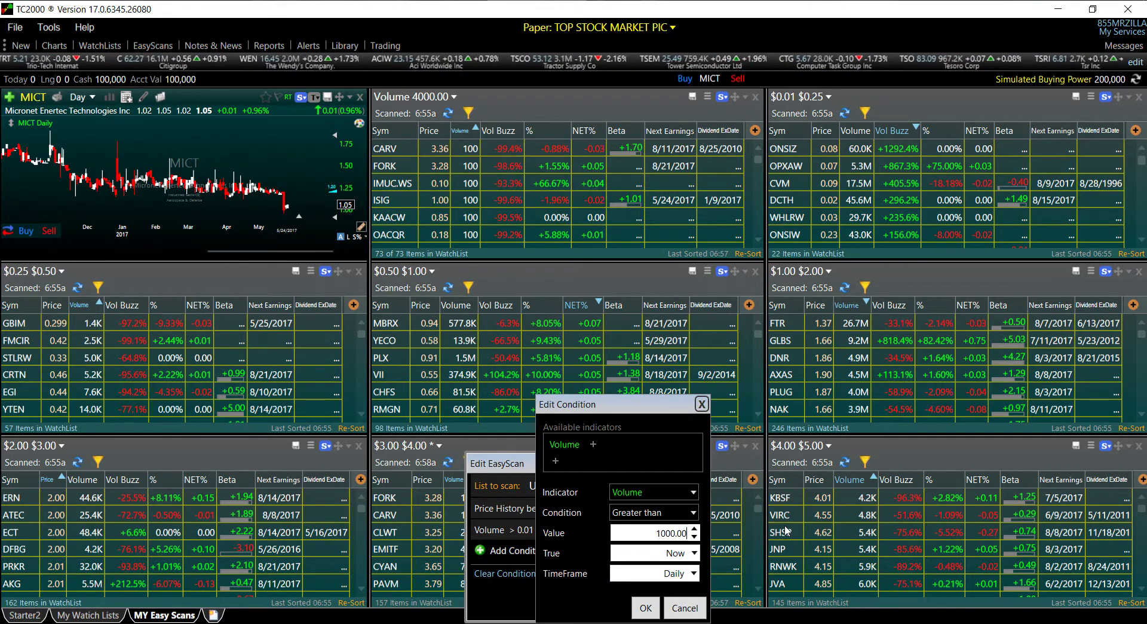
pyautogui.click(646, 609)
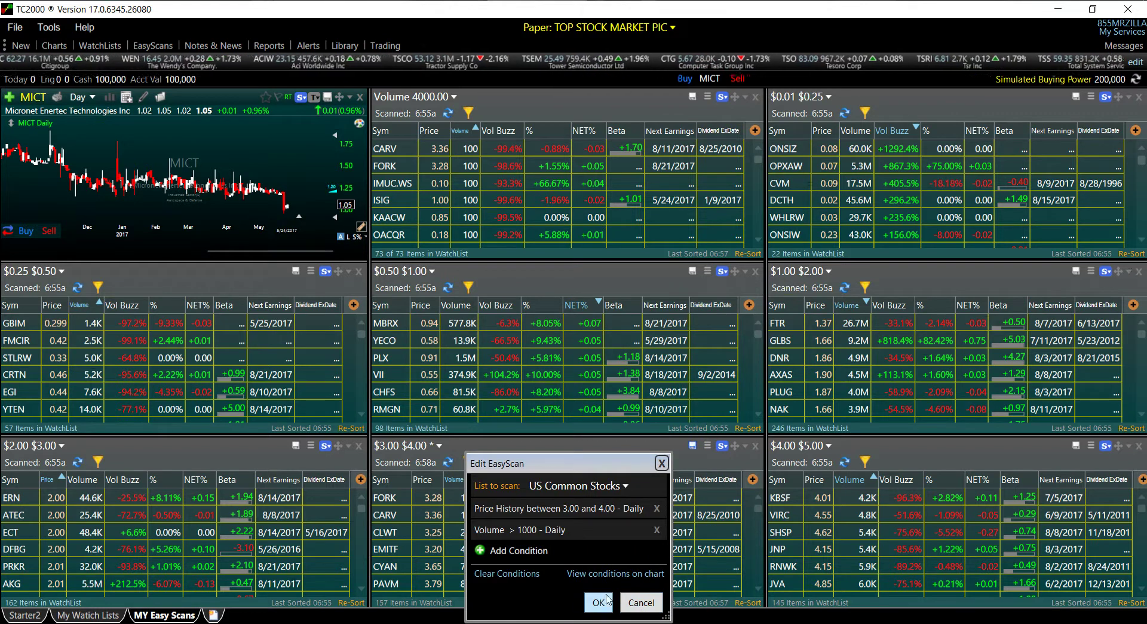
pyautogui.click(598, 602)
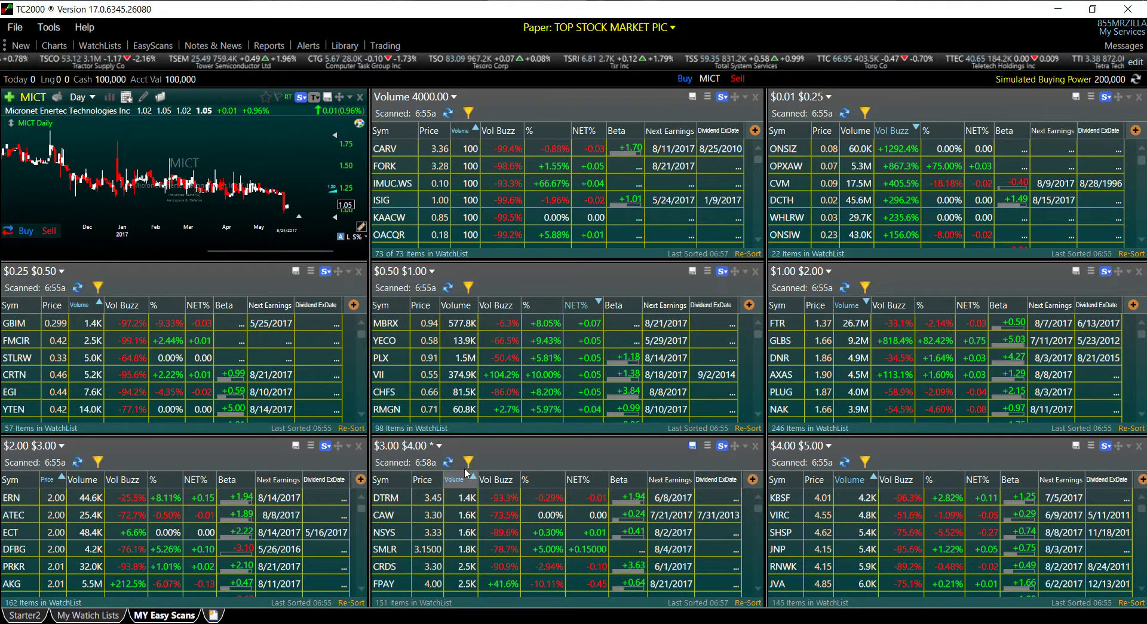
# Recheck the $3.00 $4.00 scan's conditions, and rerun the Volume 4000.00 scan sorted by volume from highest to lowest
pyautogui.click(469, 462)
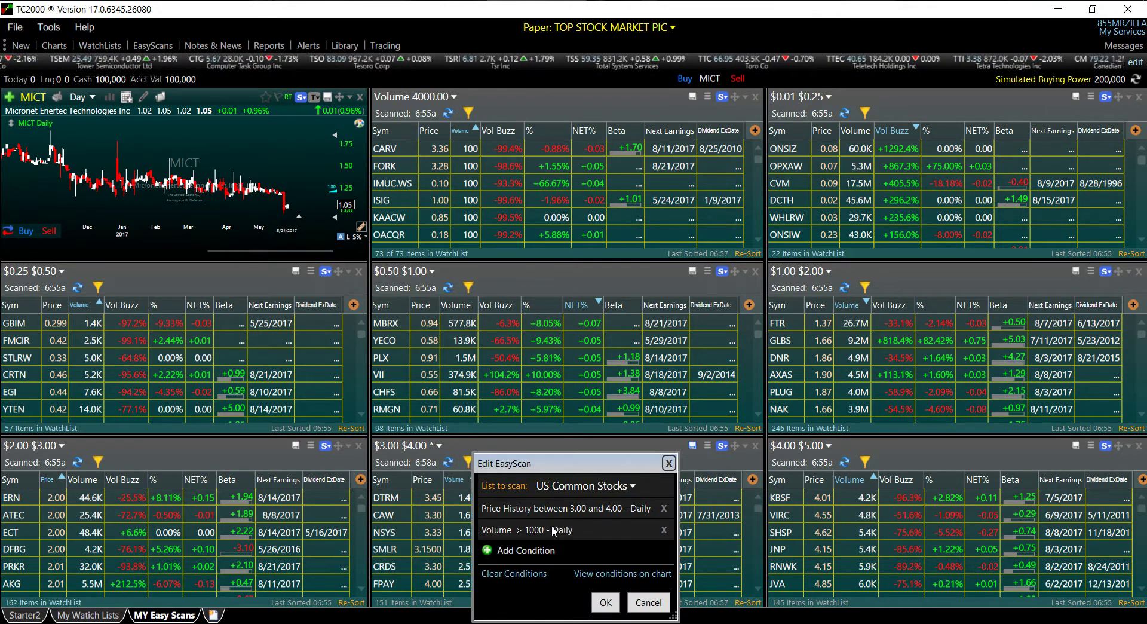
pyautogui.click(602, 601)
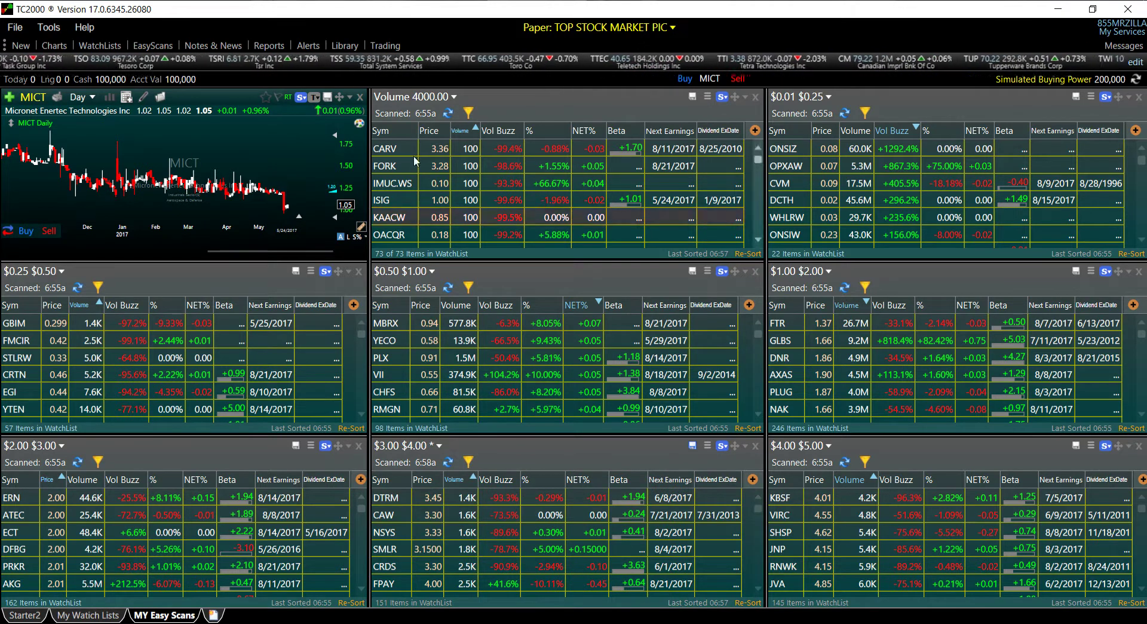
pyautogui.click(452, 113)
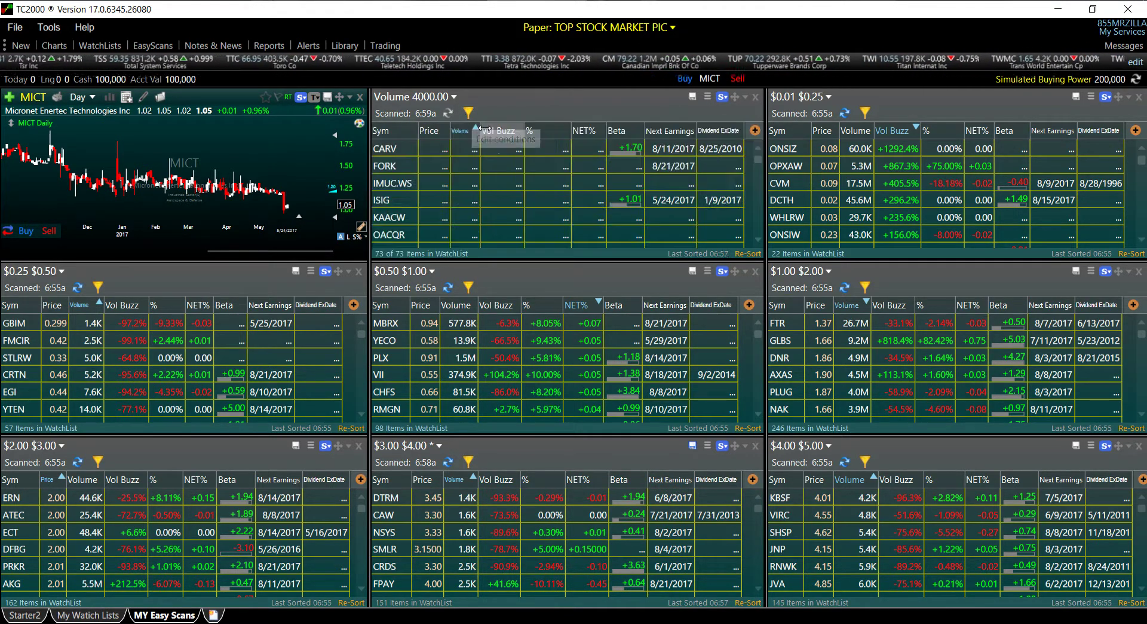
pyautogui.click(476, 130)
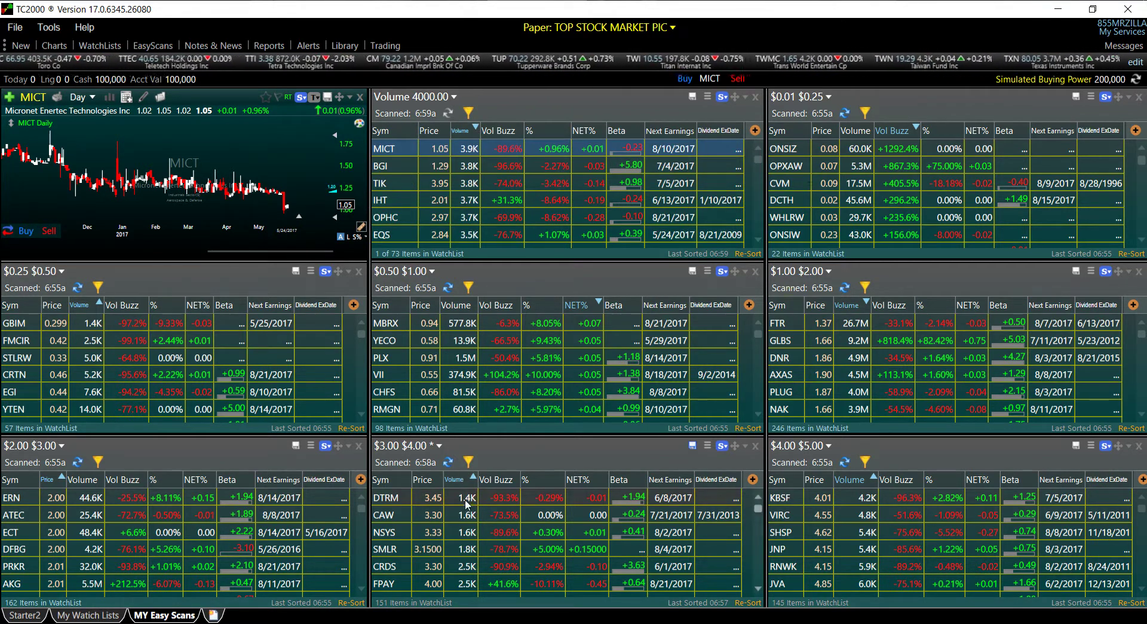
# Set the $3.00 $4.00 scan's volume condition to greater than 4000 on the Daily timeframe and apply it
pyautogui.click(469, 462)
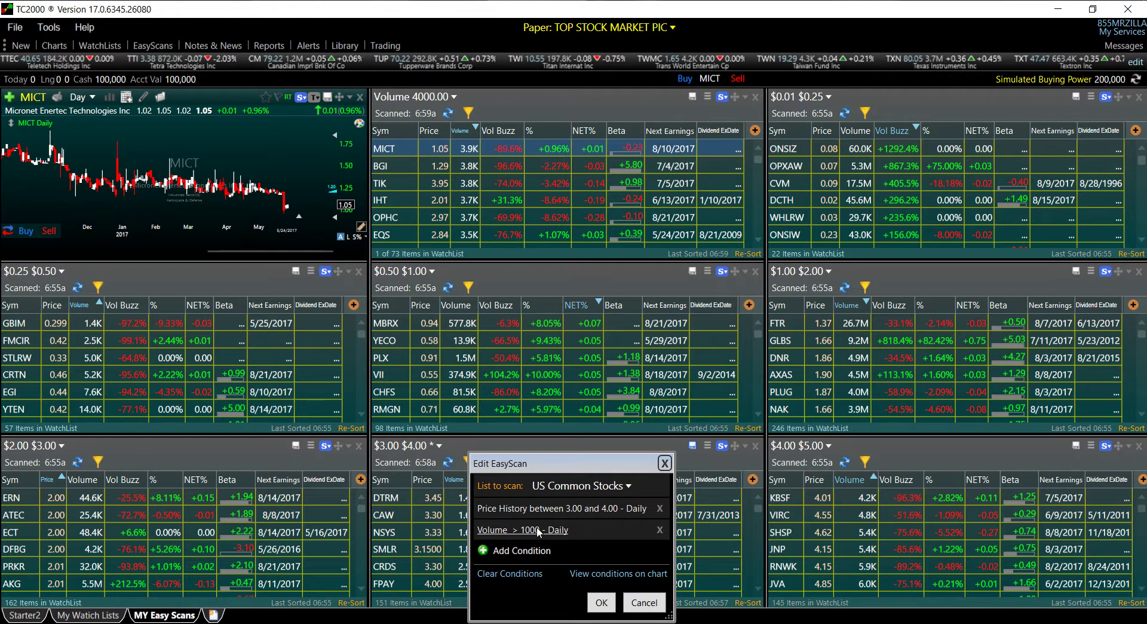
pyautogui.click(529, 530)
pyautogui.doubleClick(666, 538)
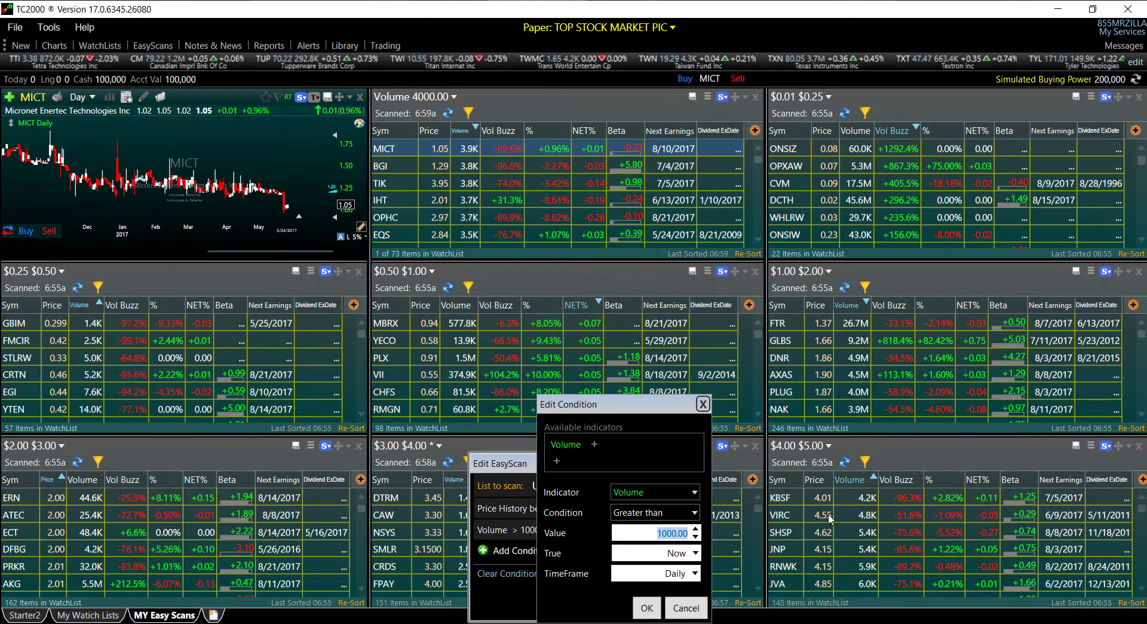
pyautogui.write('4')
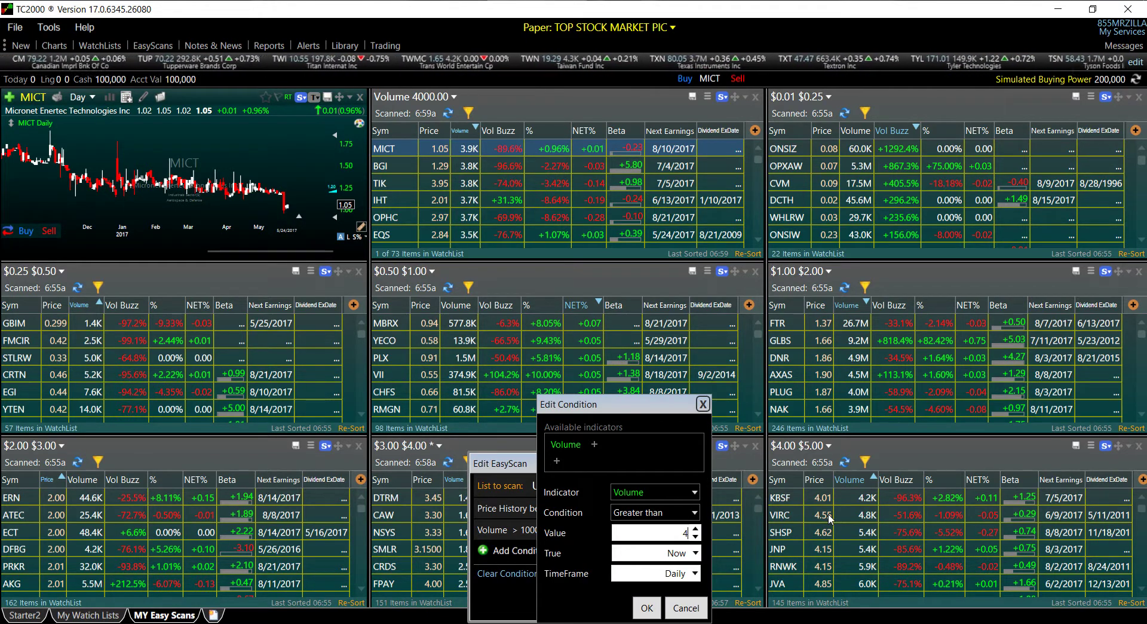
pyautogui.write('000')
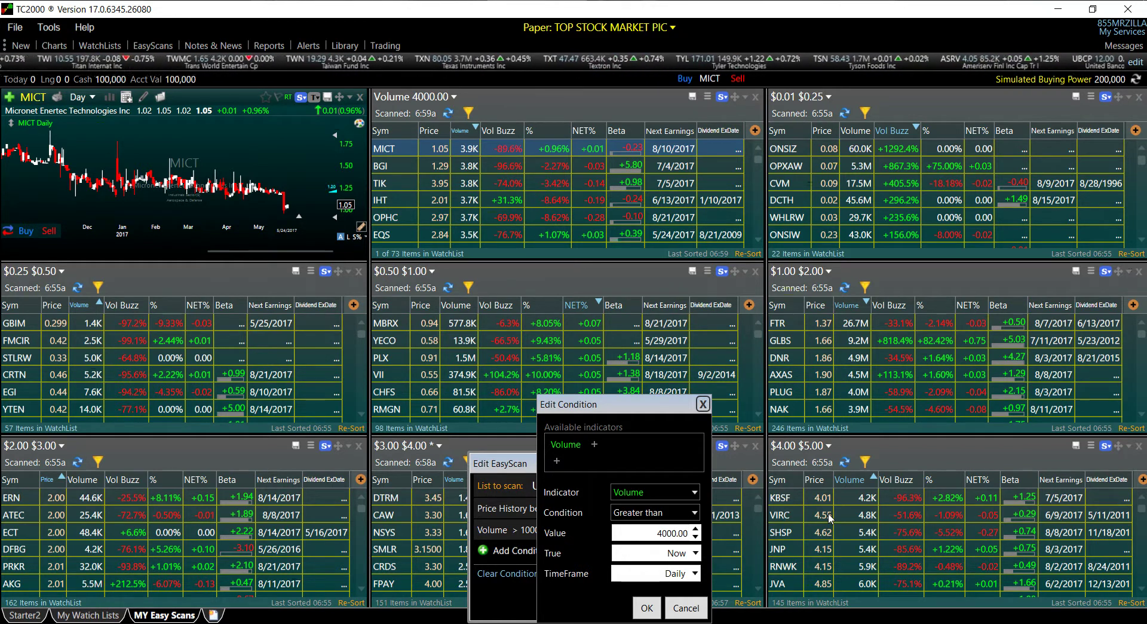
pyautogui.click(645, 607)
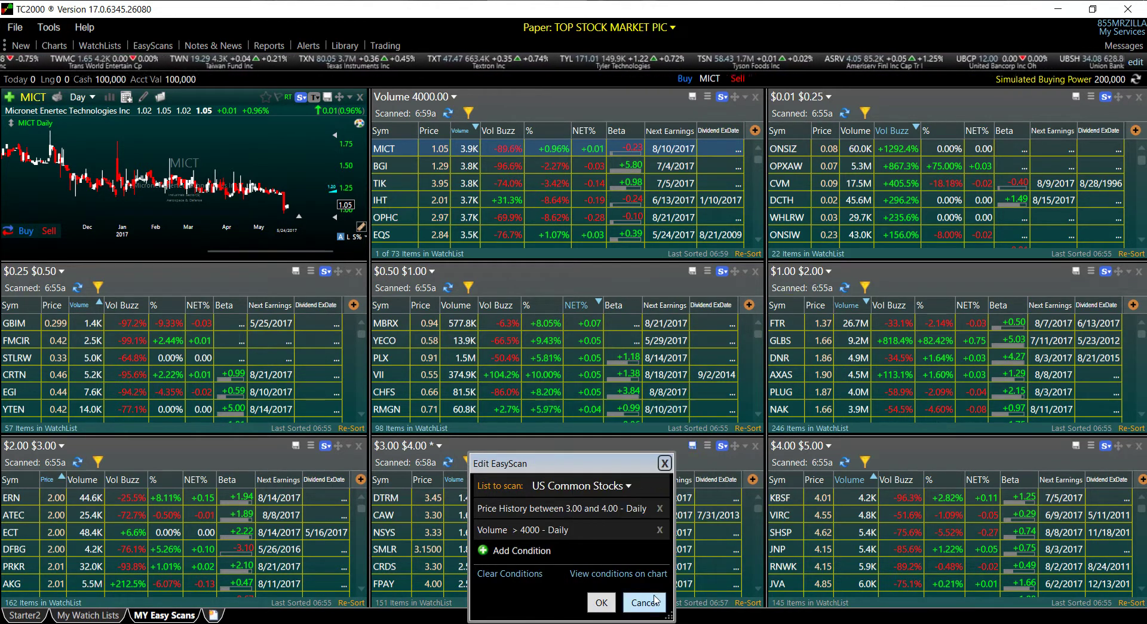
pyautogui.click(597, 605)
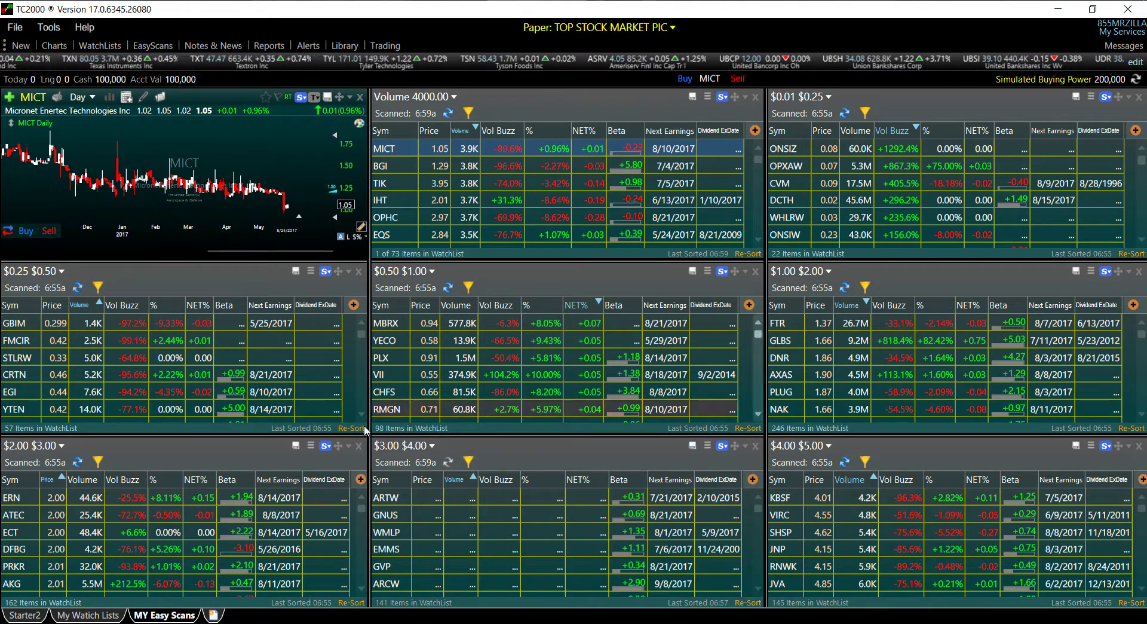
# Switch to the My Watich Lists layout and sort all eight watchlists by Vol Buzz from highest to lowest
pyautogui.click(108, 615)
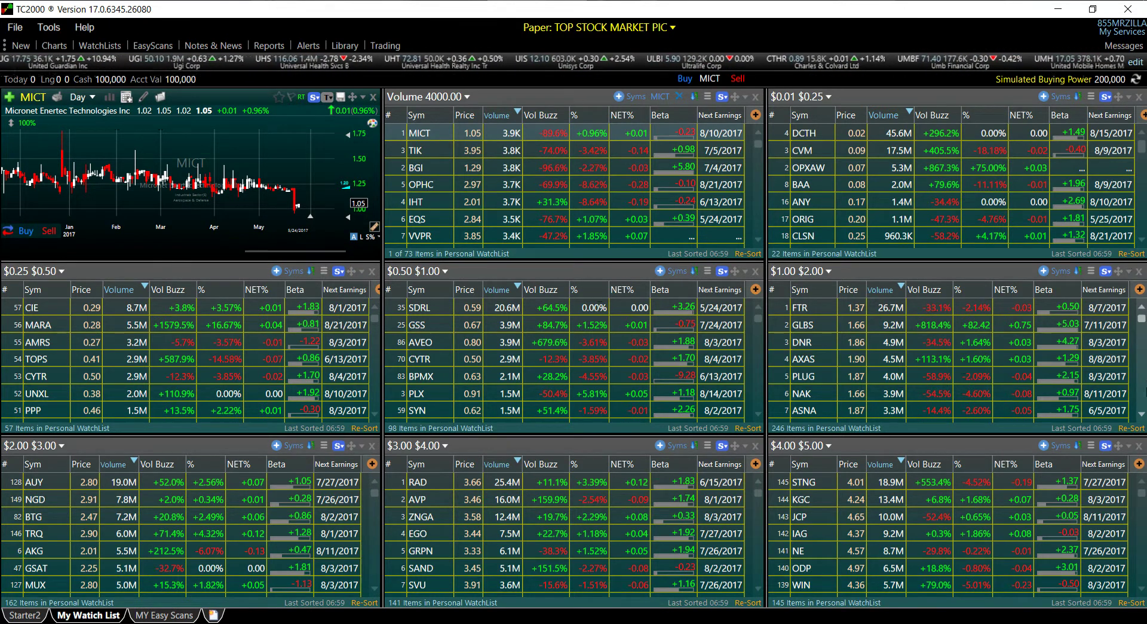
pyautogui.click(560, 110)
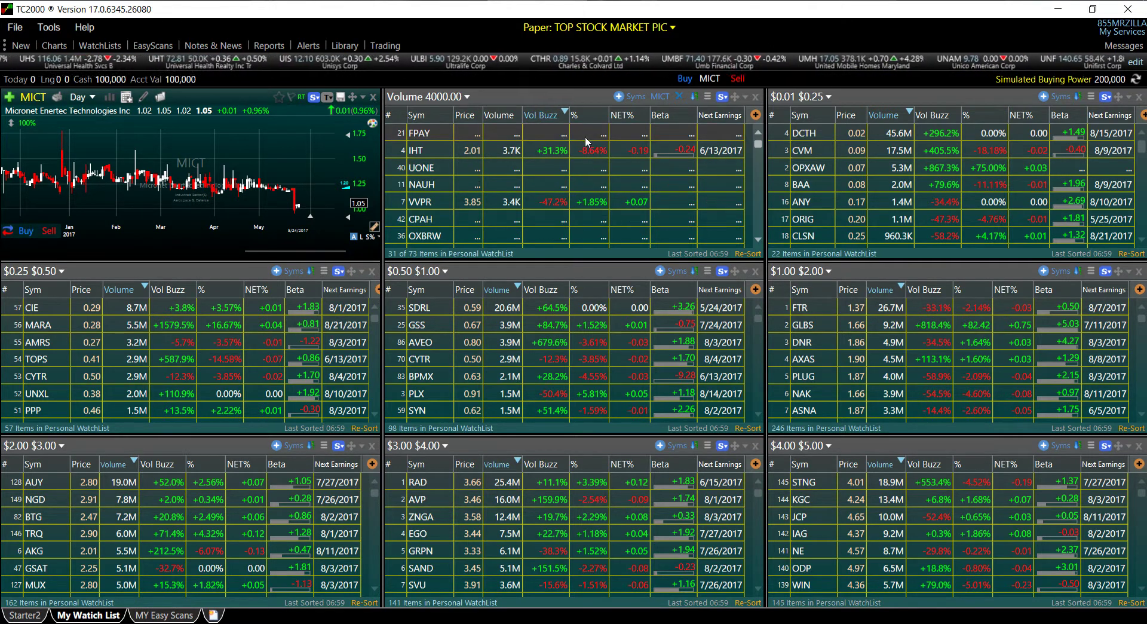
pyautogui.click(953, 113)
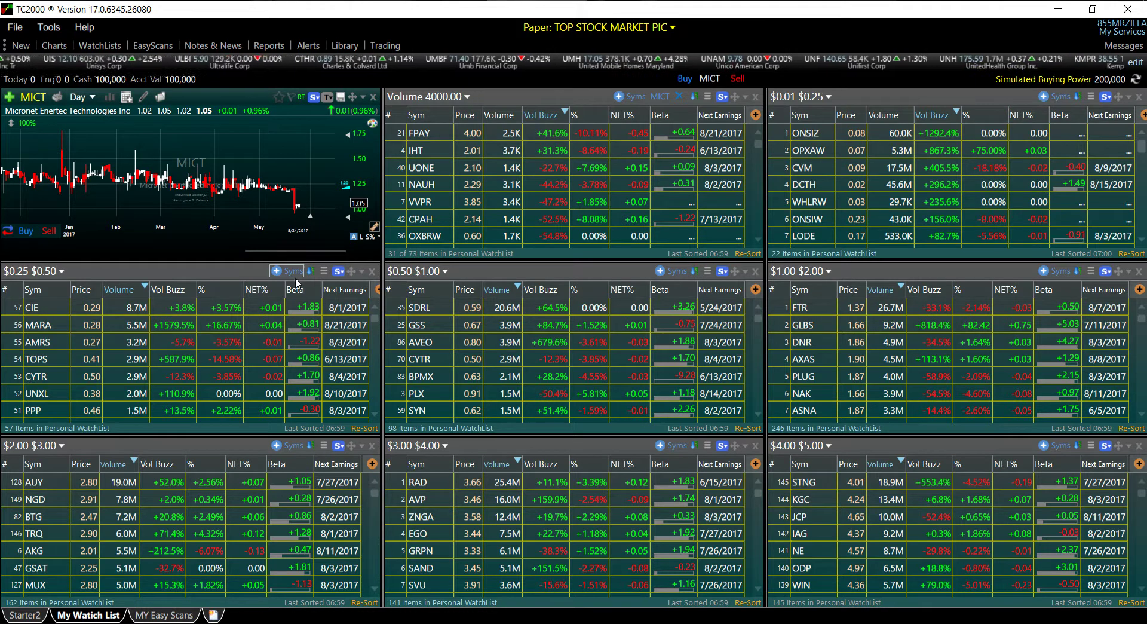
pyautogui.click(169, 289)
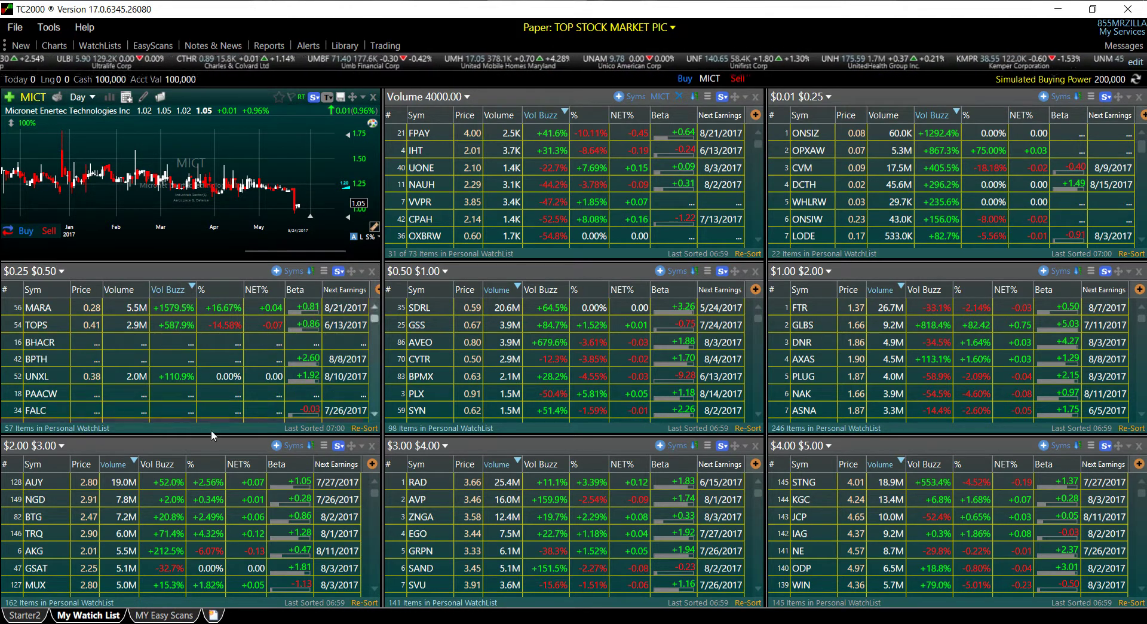
pyautogui.click(177, 458)
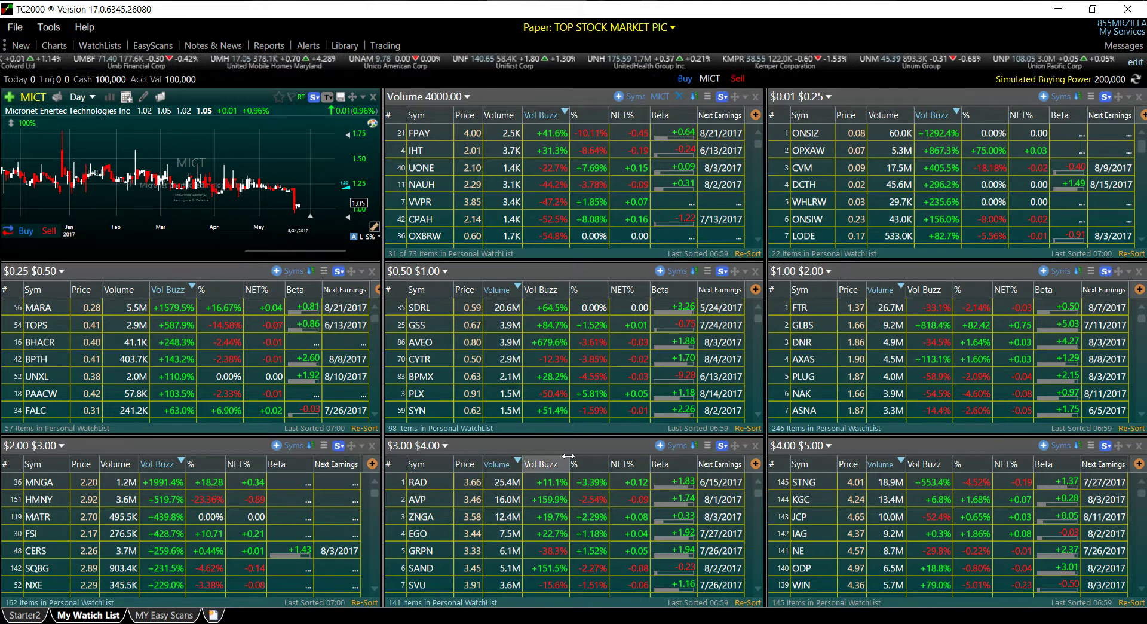
pyautogui.click(541, 463)
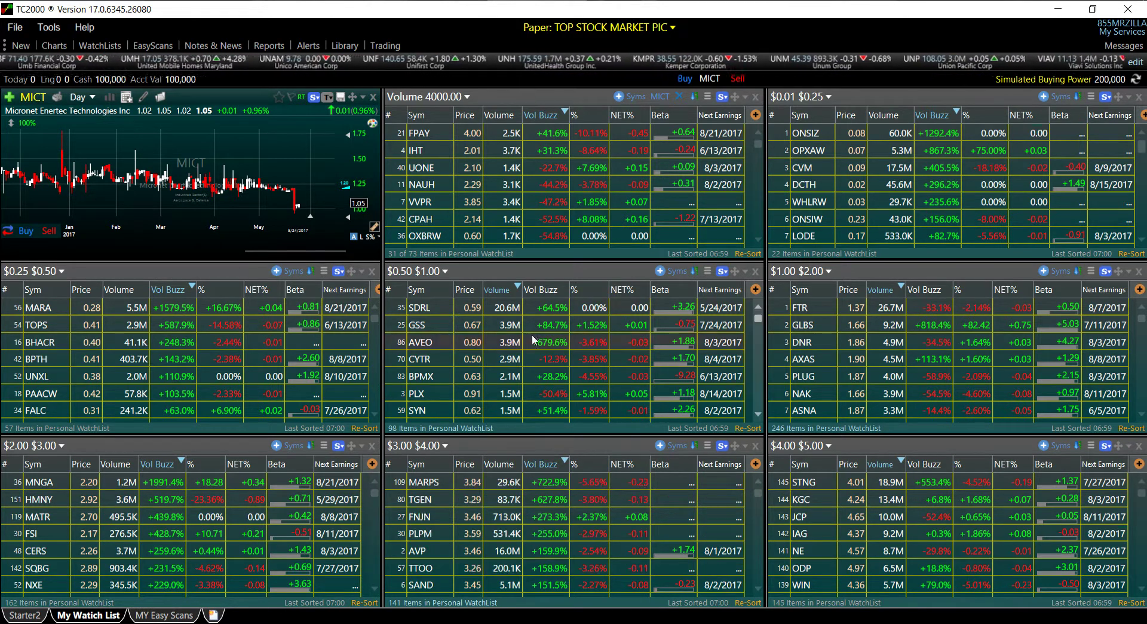
pyautogui.click(558, 287)
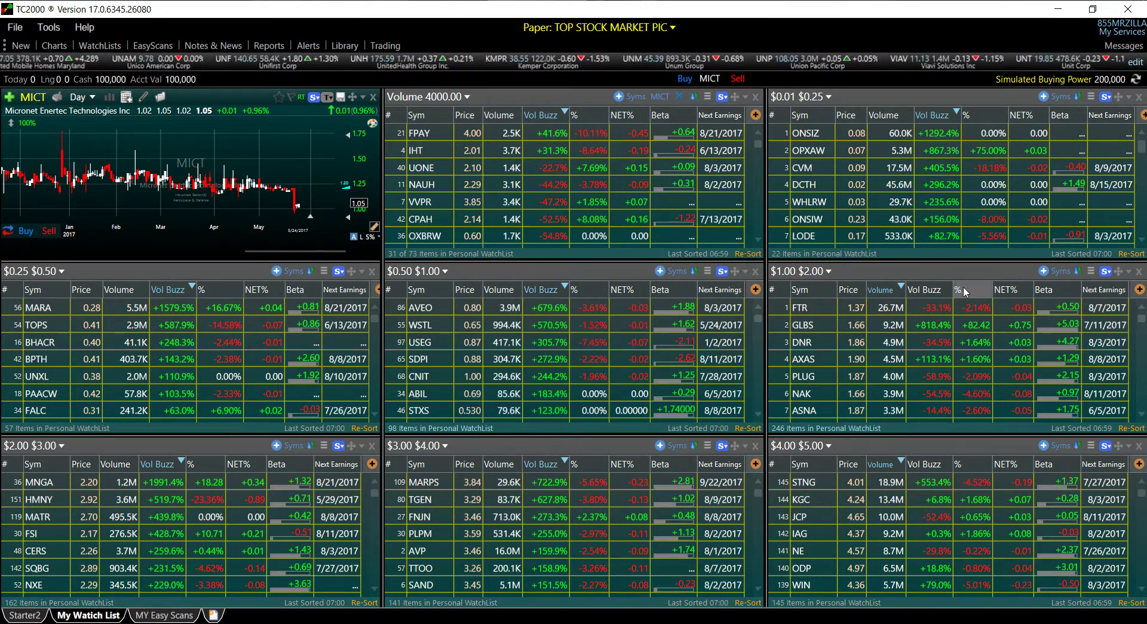
pyautogui.click(924, 289)
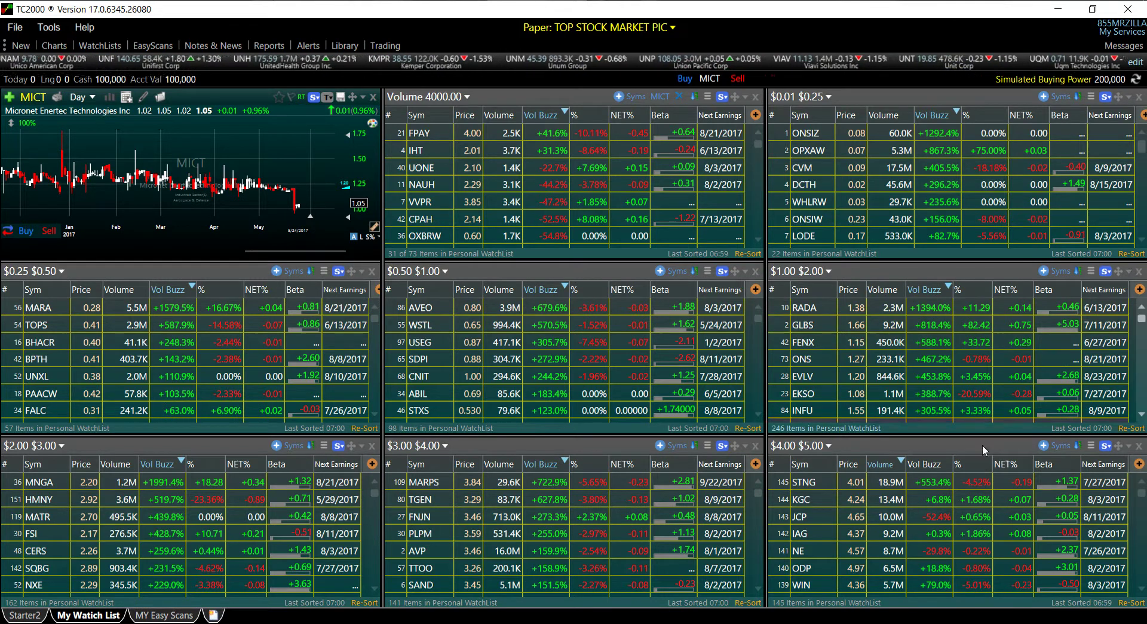
pyautogui.click(938, 463)
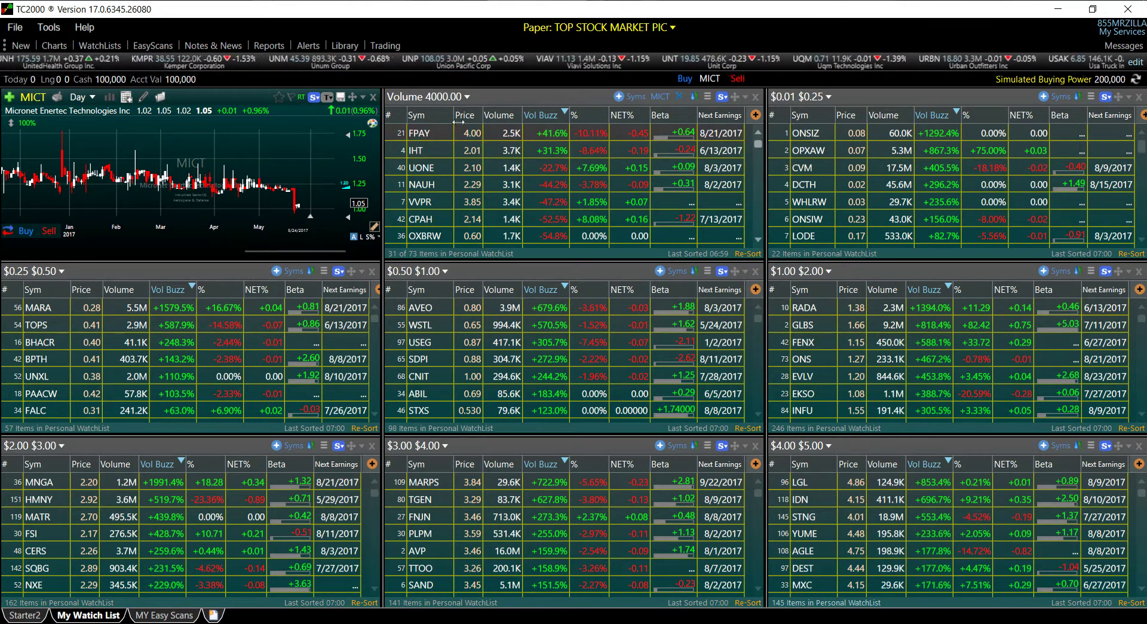
# Show FPAY from the Volume 4000.00 watchlist in the chart and slightly widen the chart's visible date range
pyautogui.click(511, 136)
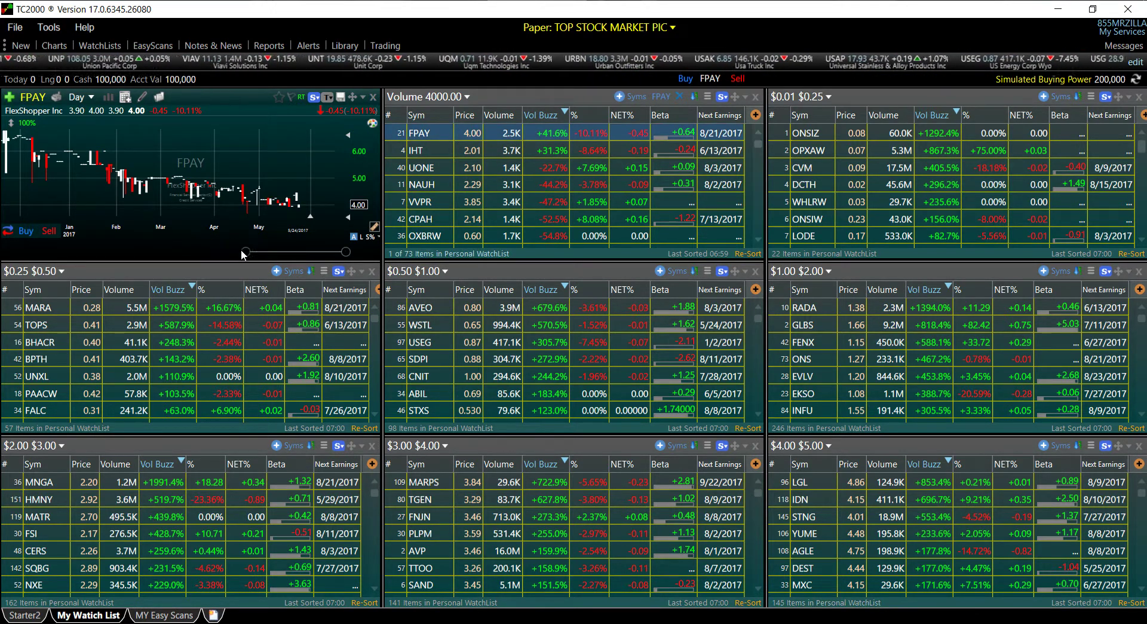
pyautogui.moveTo(245, 252); pyautogui.dragTo(242, 252)
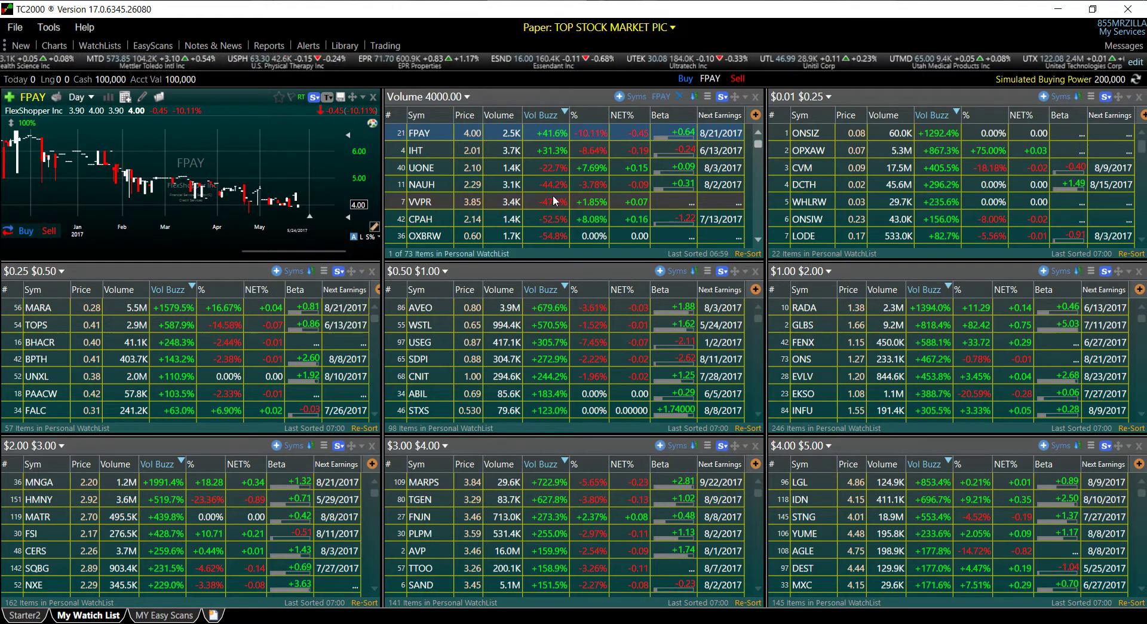
# Check the My Watich Lists layout's name in its rename dialog and accept it
pyautogui.rightClick(91, 617)
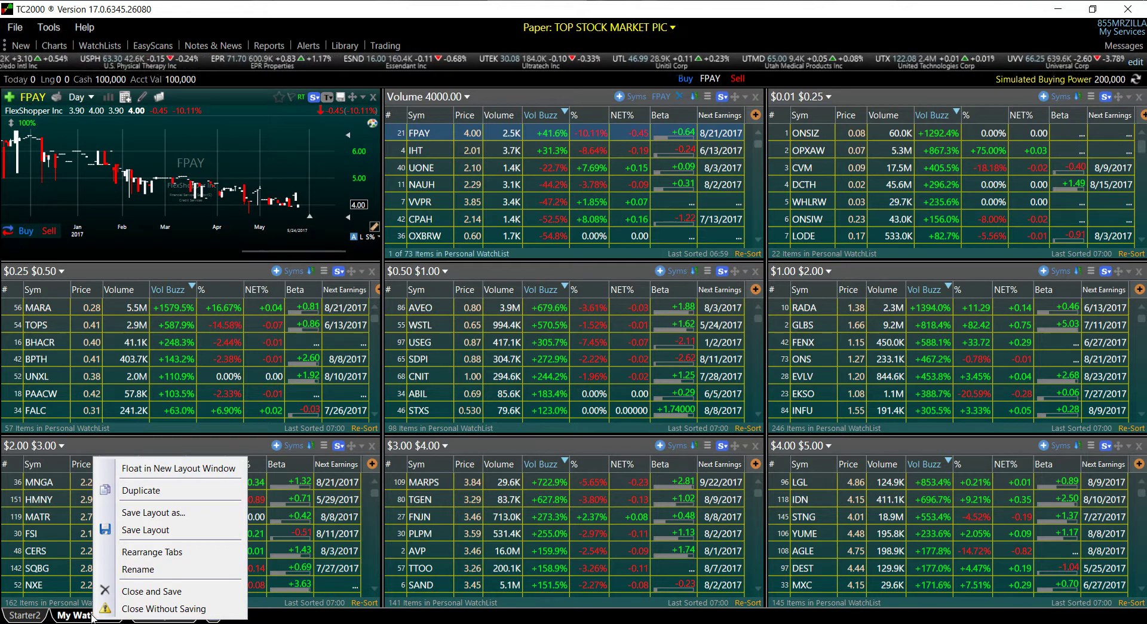
pyautogui.click(147, 572)
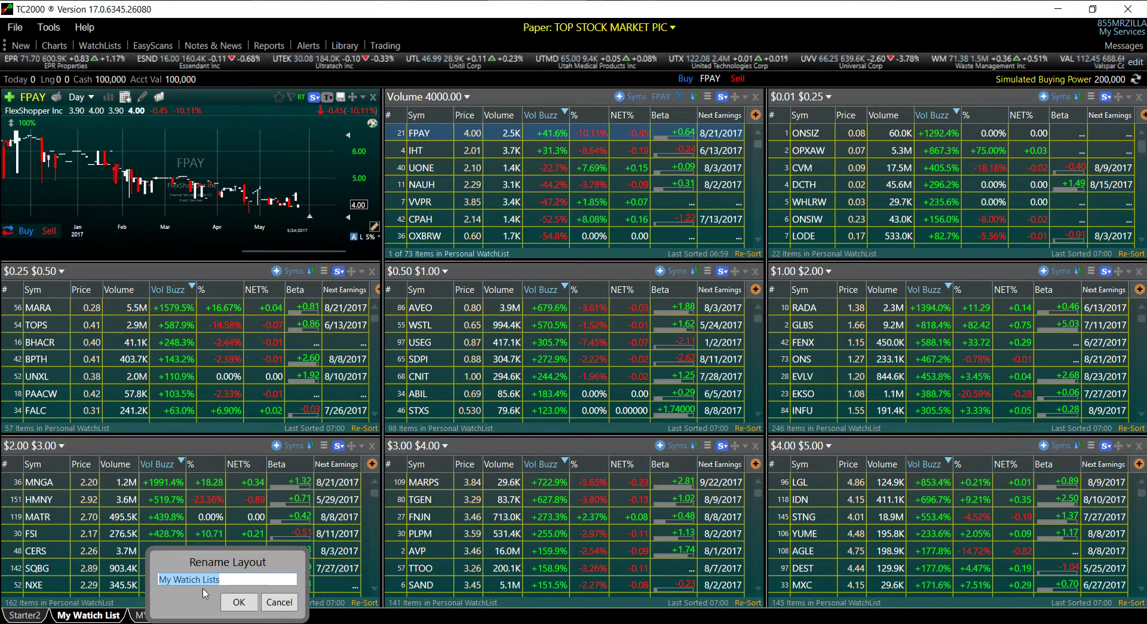
pyautogui.click(234, 605)
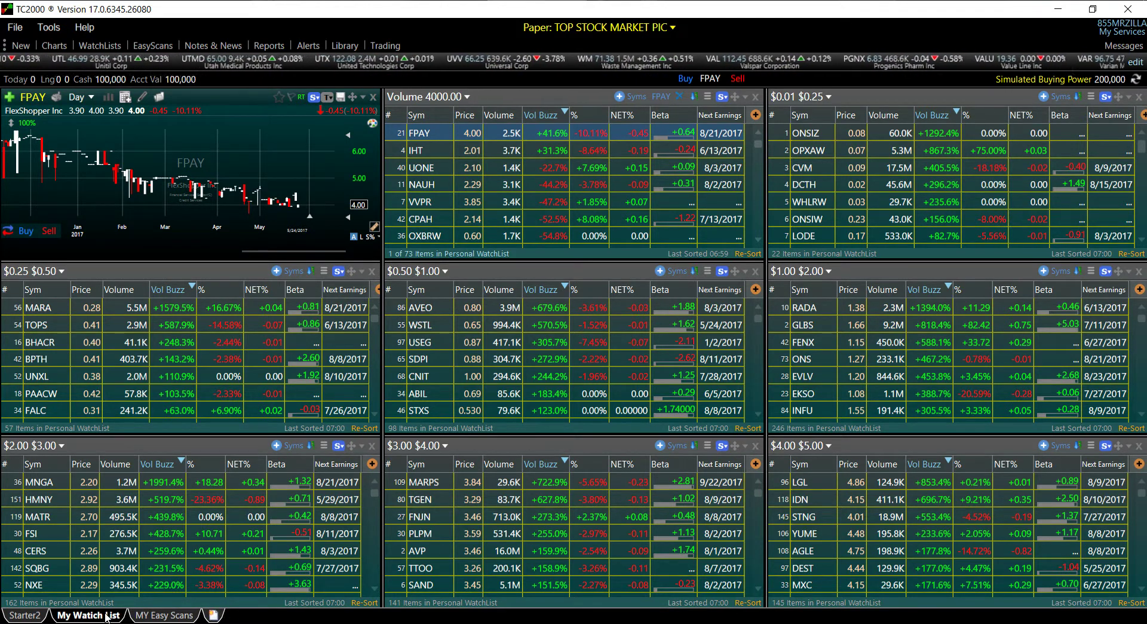
pyautogui.click(214, 615)
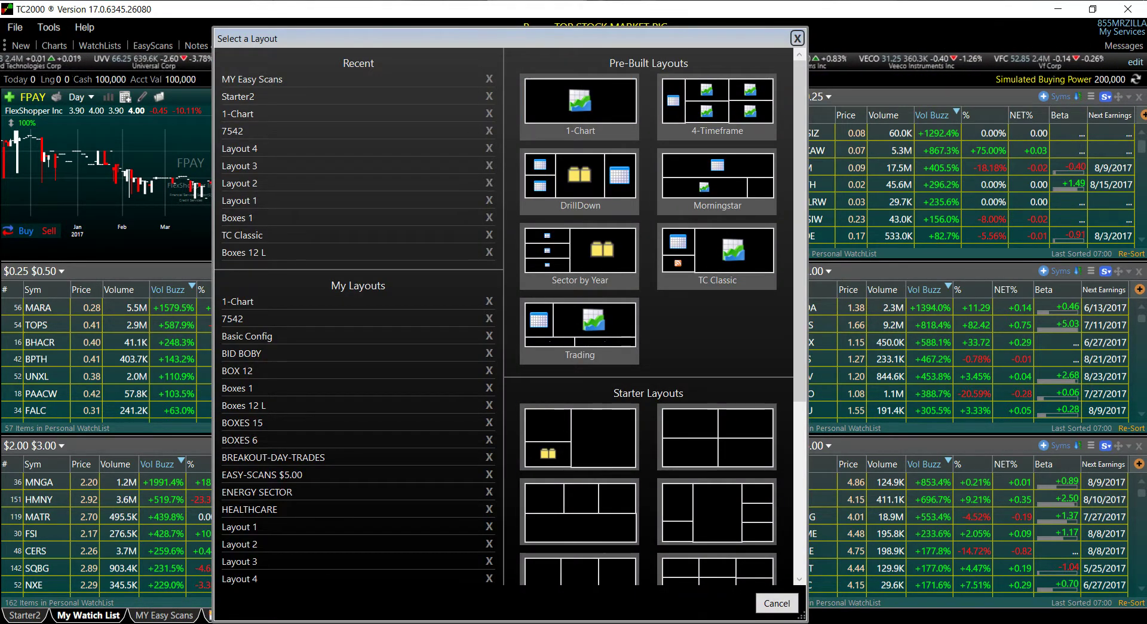
pyautogui.moveTo(533, 41); pyautogui.dragTo(440, 42)
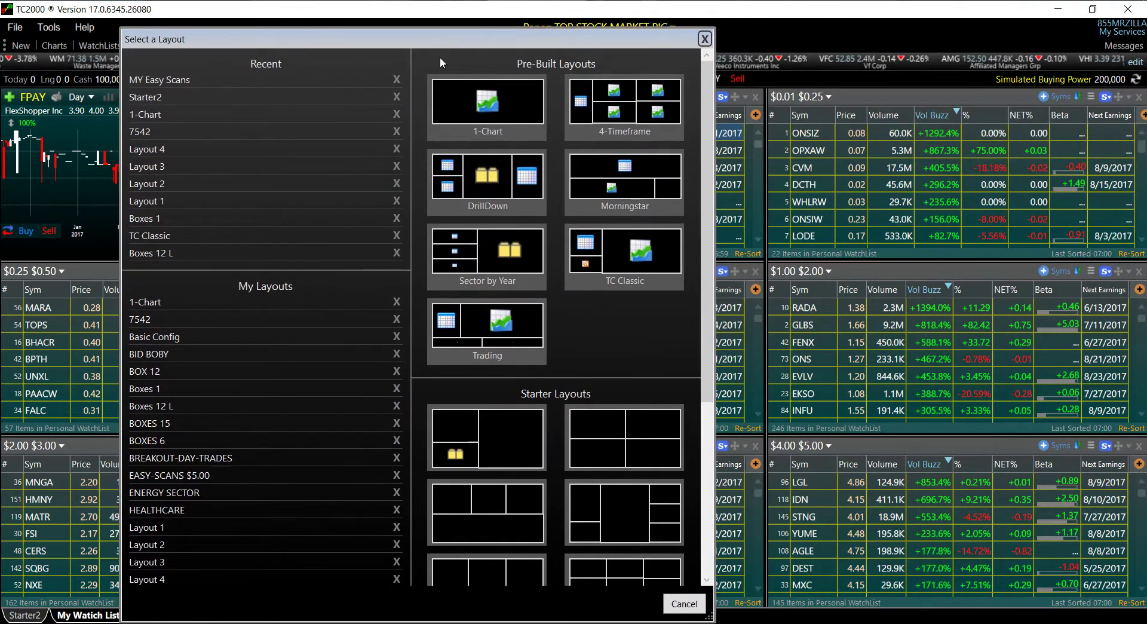
pyautogui.click(470, 577)
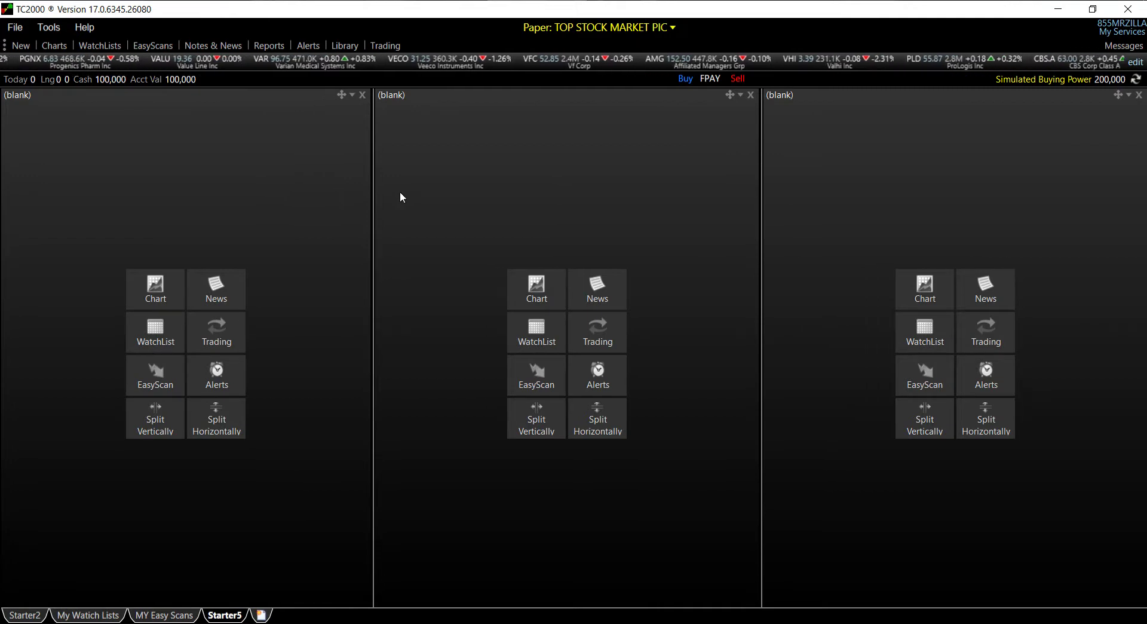
pyautogui.click(979, 415)
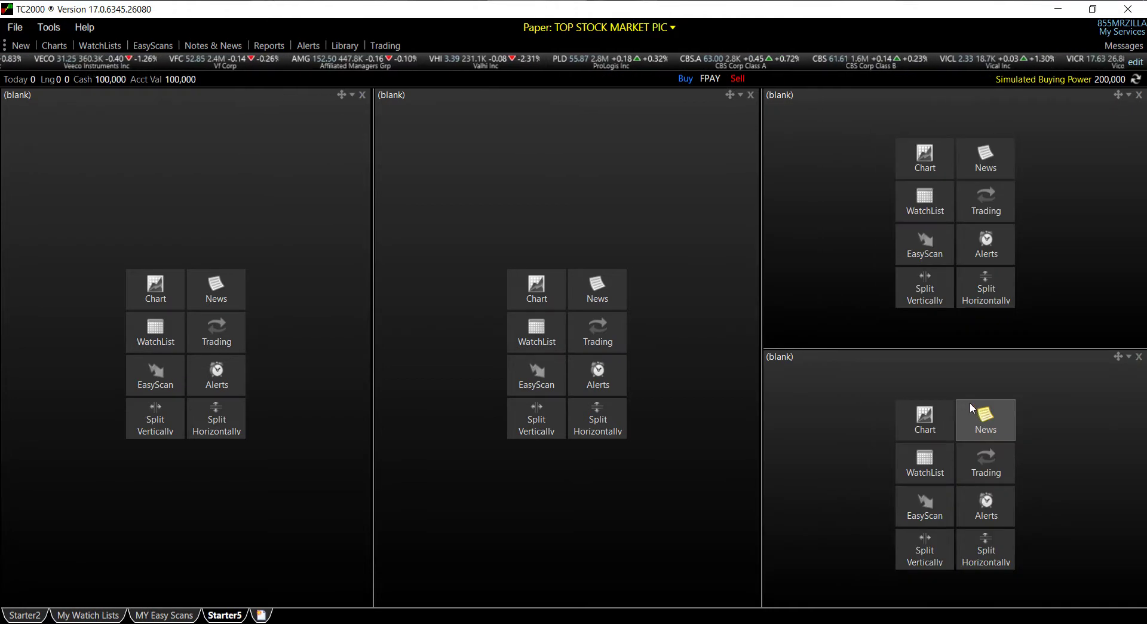
pyautogui.click(998, 548)
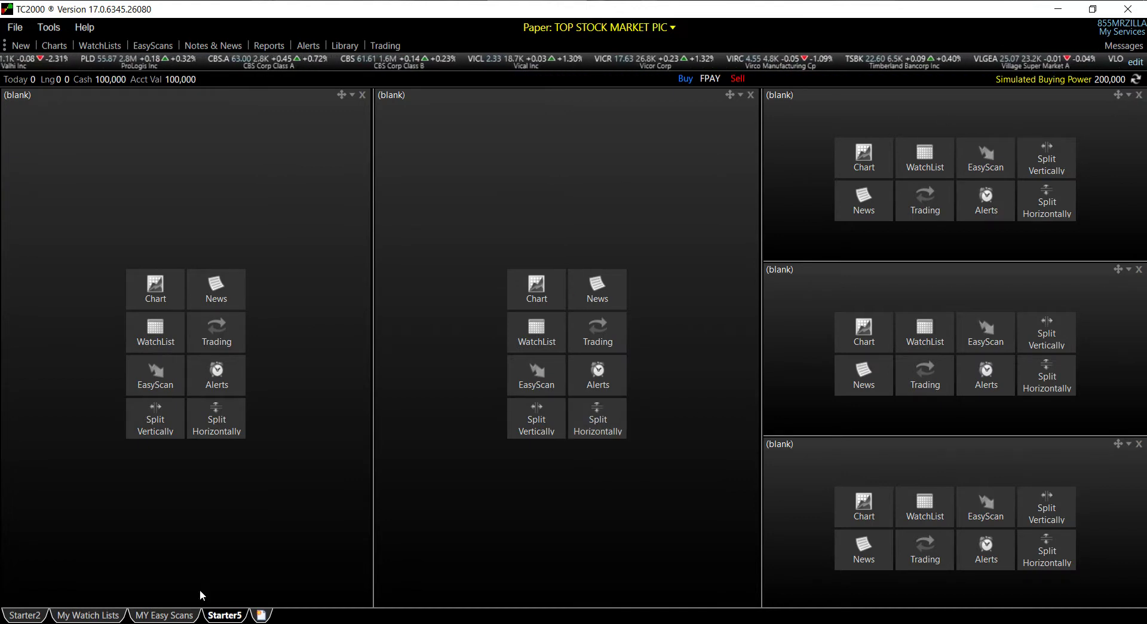
pyautogui.rightClick(221, 618)
pyautogui.click(253, 610)
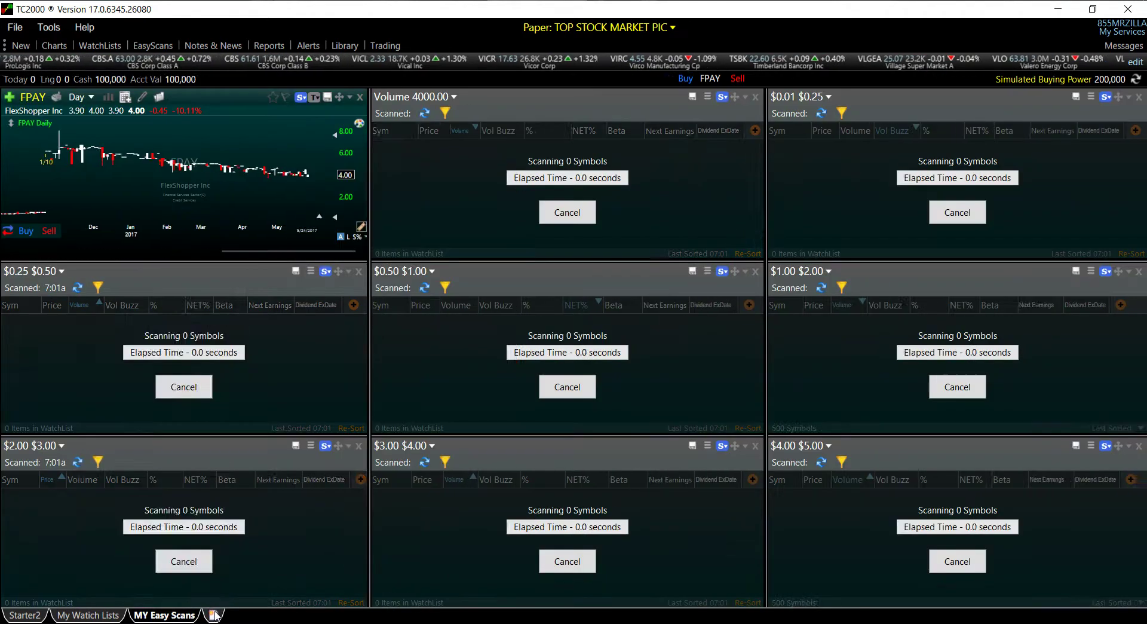
# Create a new layout from the three-column starter and split its first column vertically into two
pyautogui.click(209, 614)
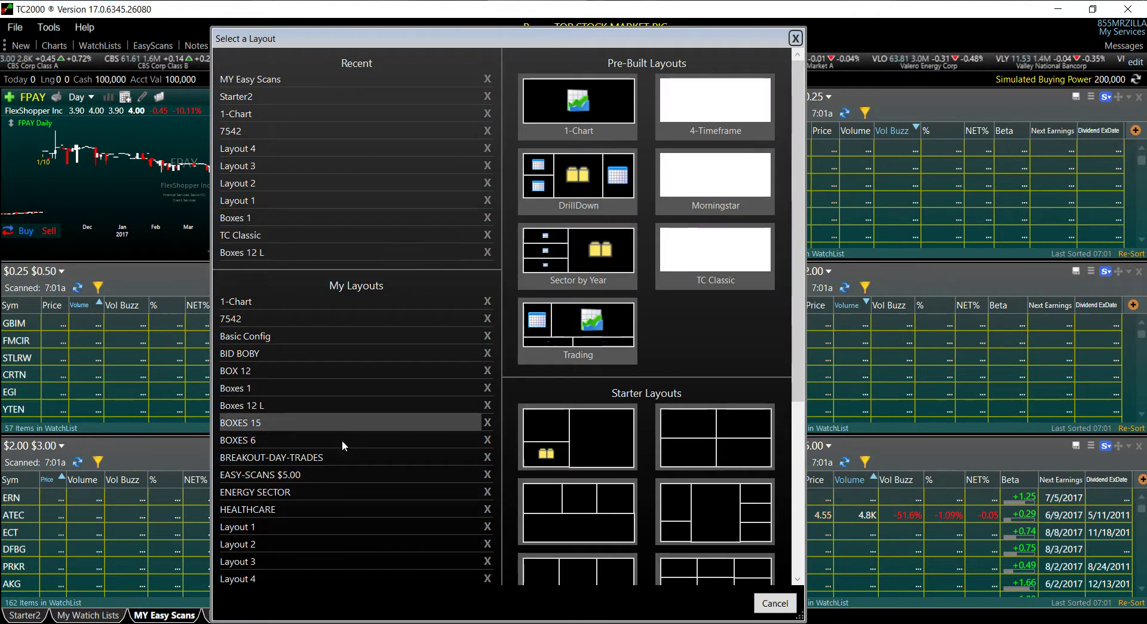
pyautogui.scroll(-3, 597, 443)
pyautogui.click(541, 466)
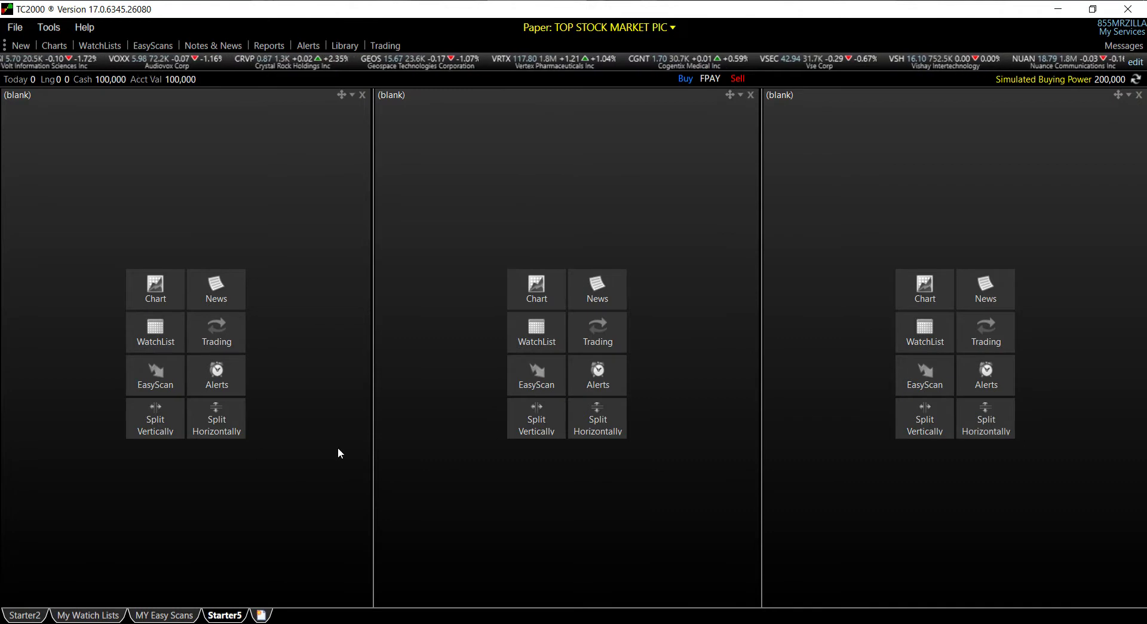
pyautogui.click(155, 422)
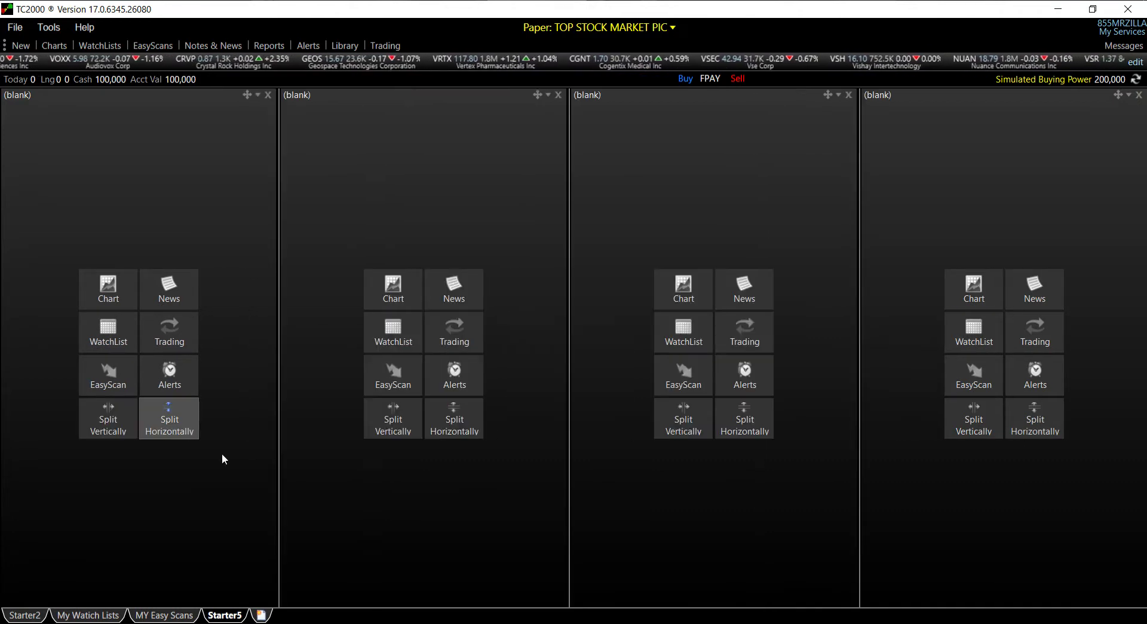
# Split the third and fourth columns of the new layout horizontally into three blank windows each
pyautogui.click(1044, 429)
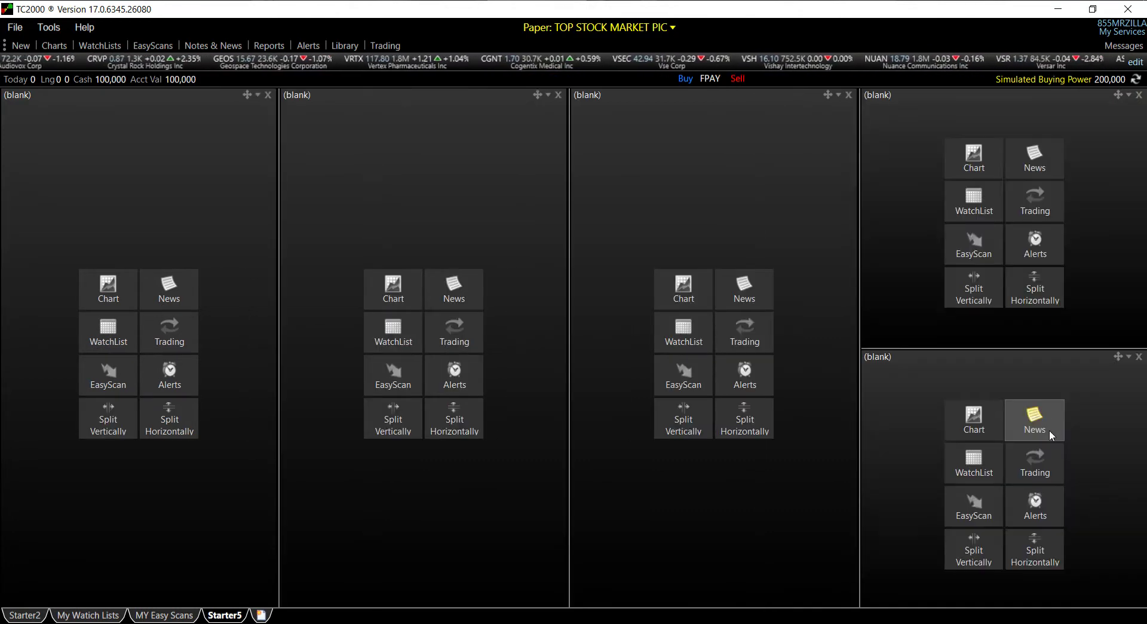
pyautogui.click(1031, 556)
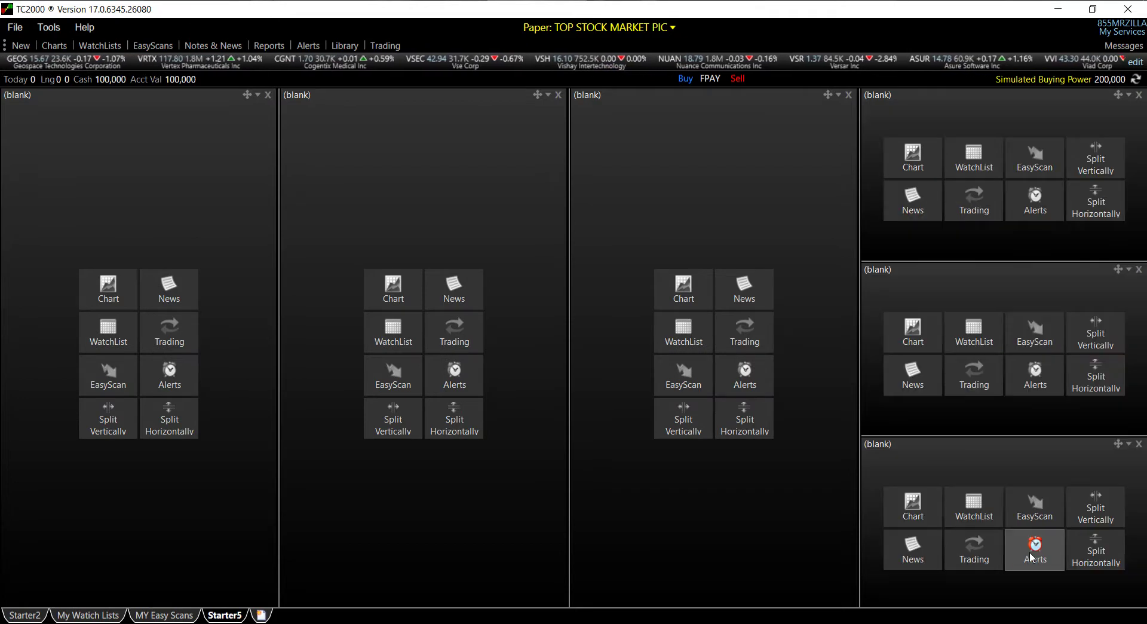
pyautogui.click(742, 435)
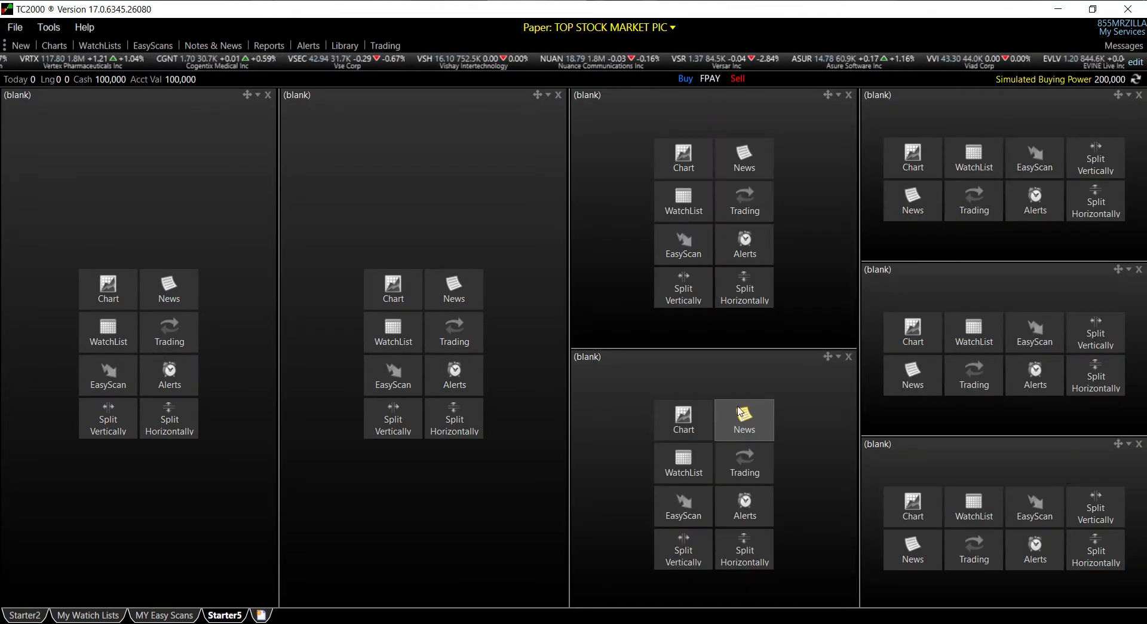
pyautogui.click(747, 526)
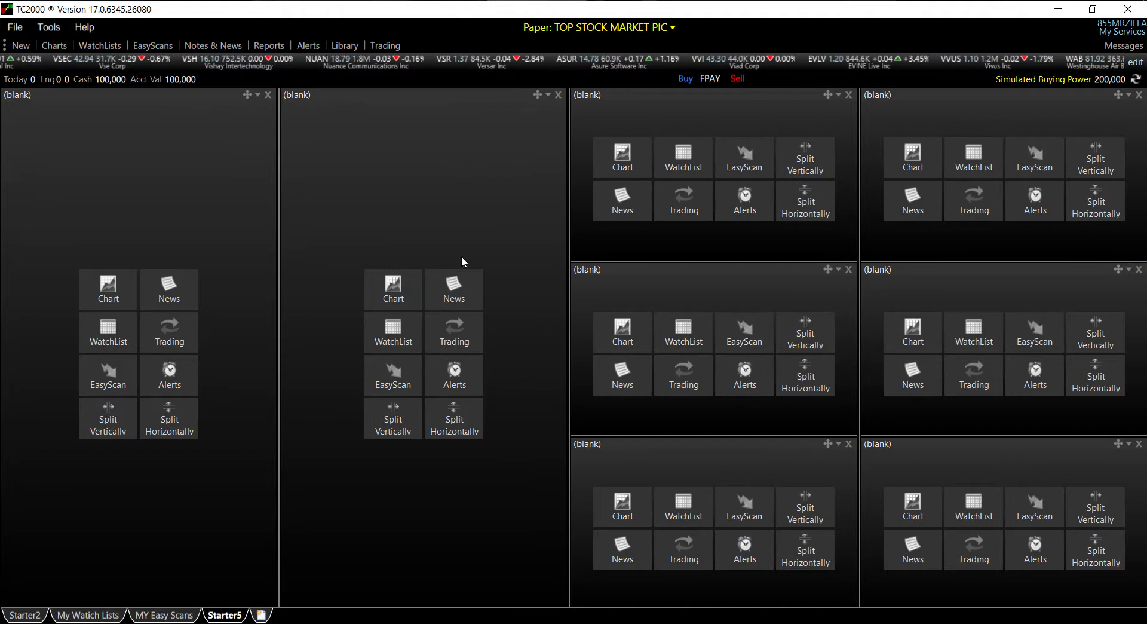
# After comparing with the My Watich Lists layout, split the second column horizontally into two windows and delete the undivided first column
pyautogui.click(108, 616)
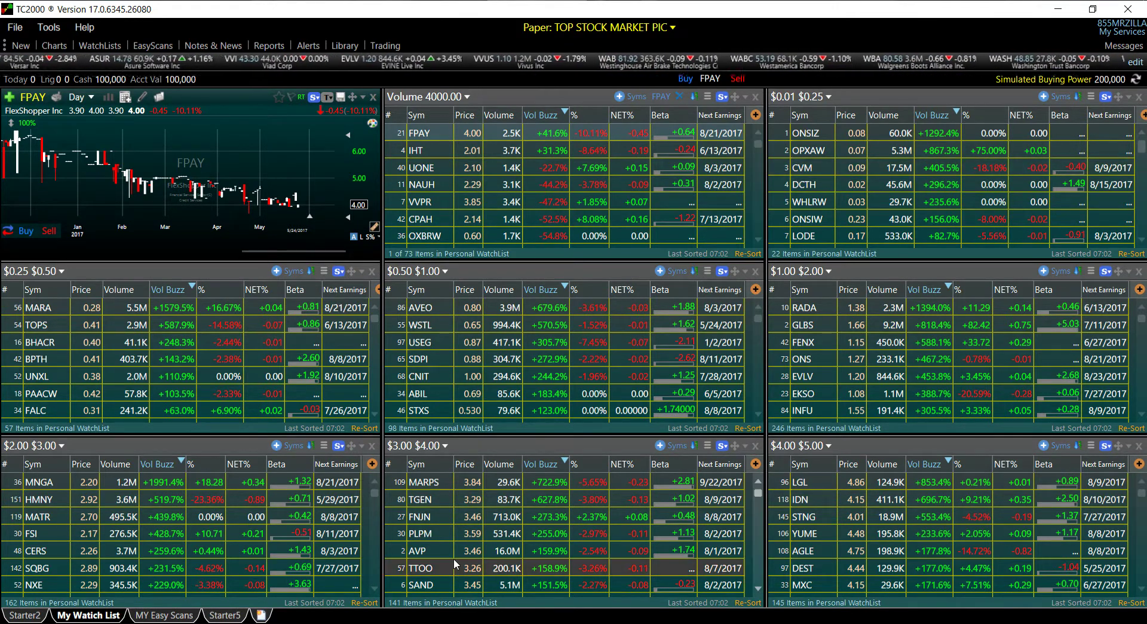
pyautogui.click(232, 615)
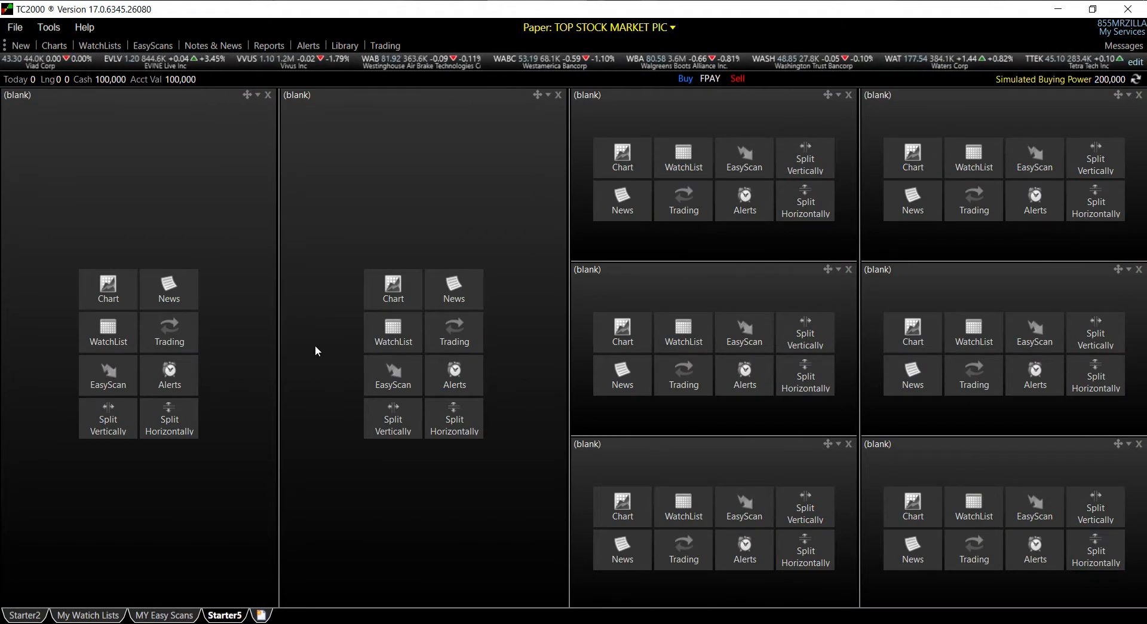
pyautogui.click(453, 426)
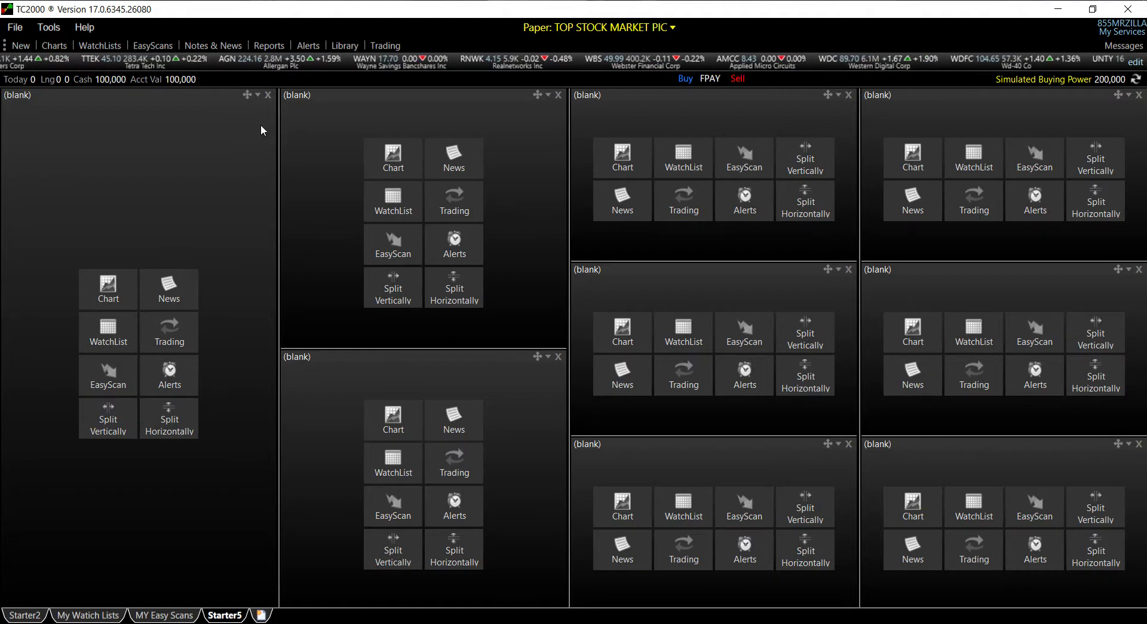
pyautogui.click(267, 97)
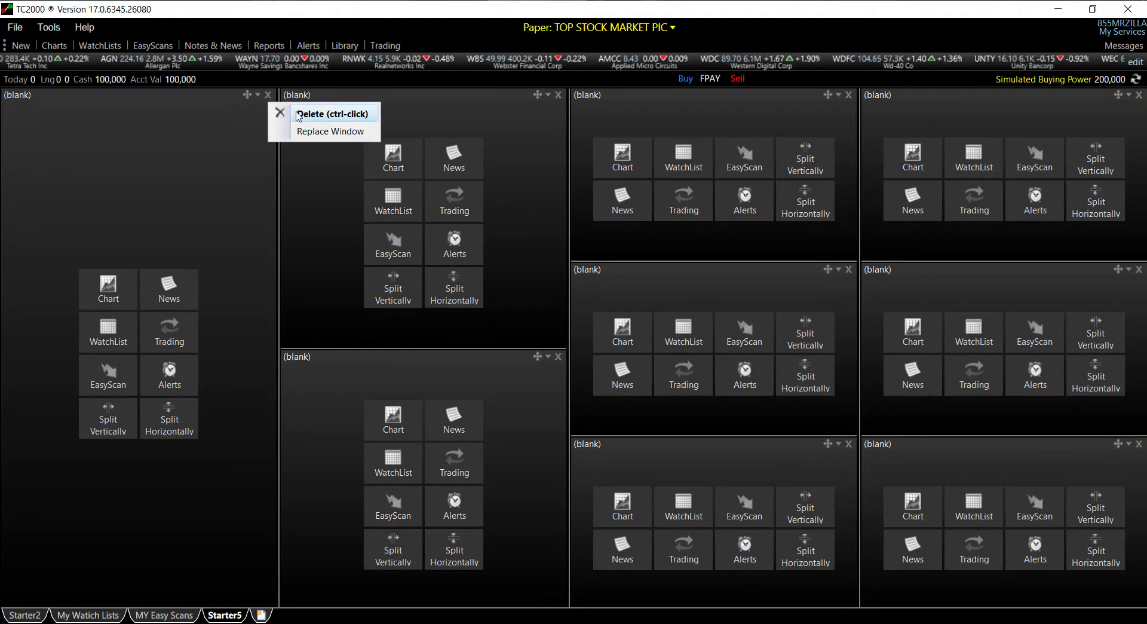
pyautogui.click(276, 111)
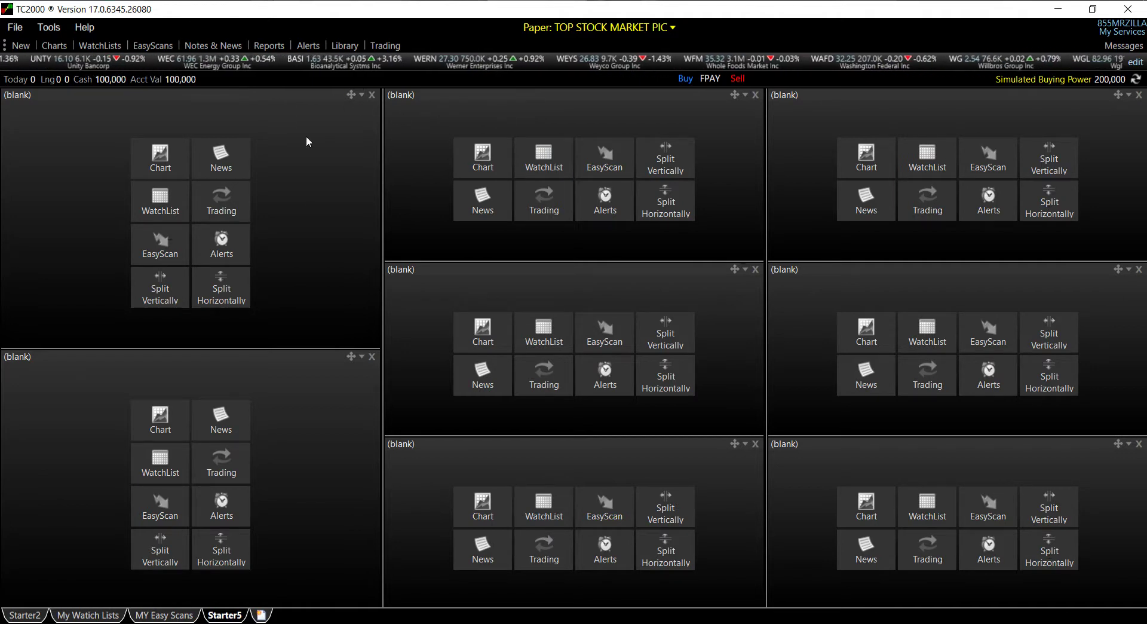
# Add a Blank Chart to the upper blank window of the first column and set its timeframe to Daily
pyautogui.click(160, 159)
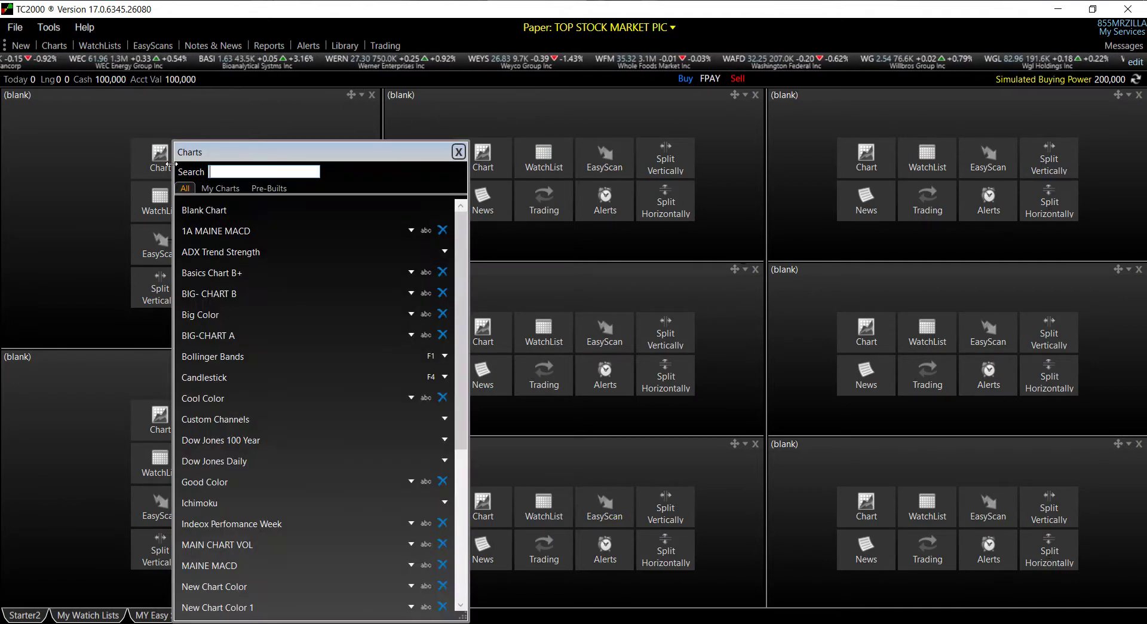
pyautogui.click(215, 210)
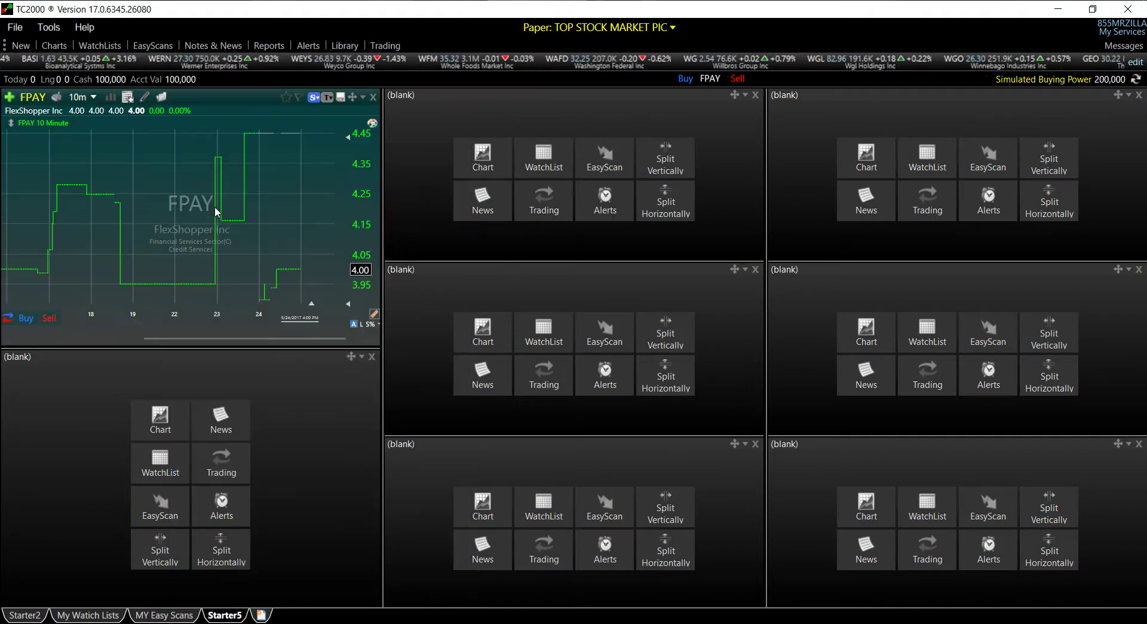
pyautogui.click(92, 97)
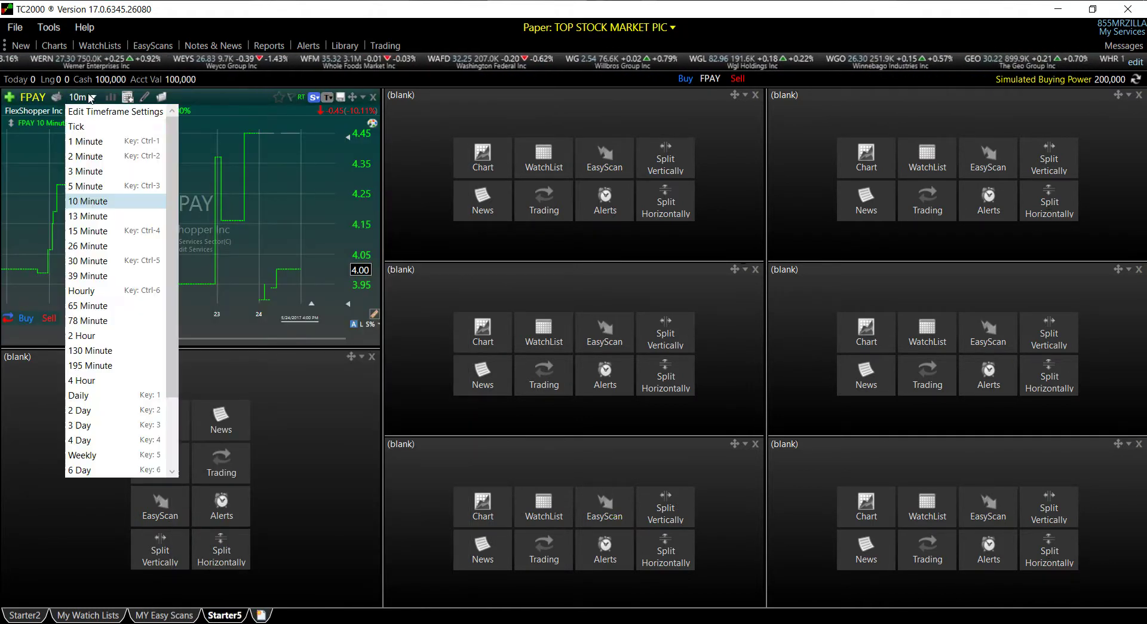
pyautogui.click(78, 395)
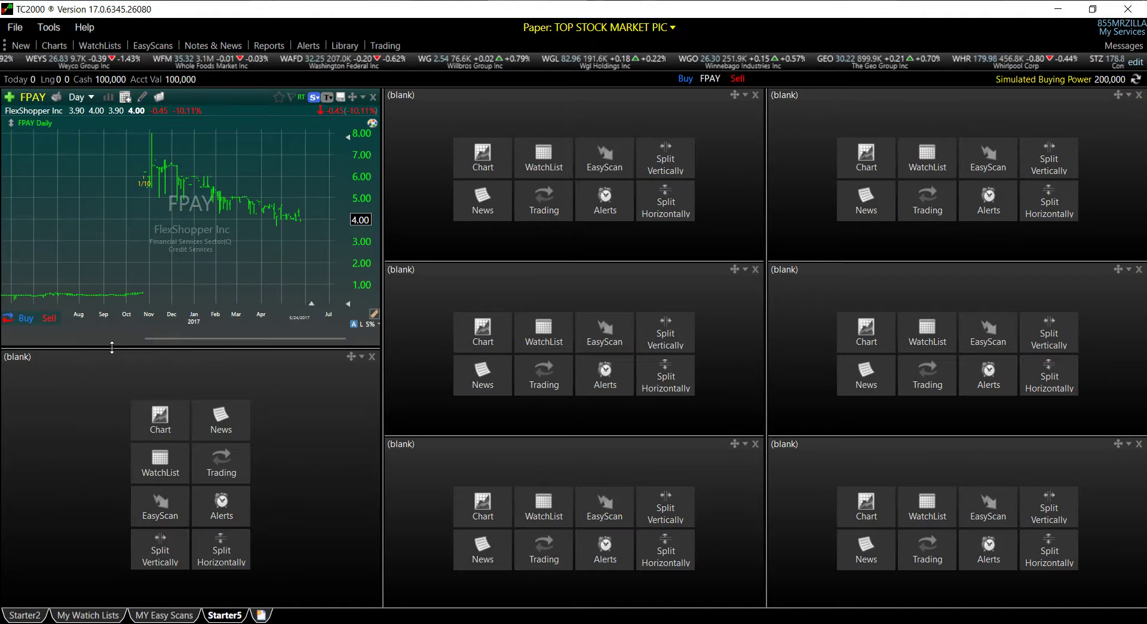
# Open the personal Cool Color chart, dock it as a tab in the first column's upper window, and close the blank FPAY chart there
pyautogui.click(55, 46)
pyautogui.click(111, 95)
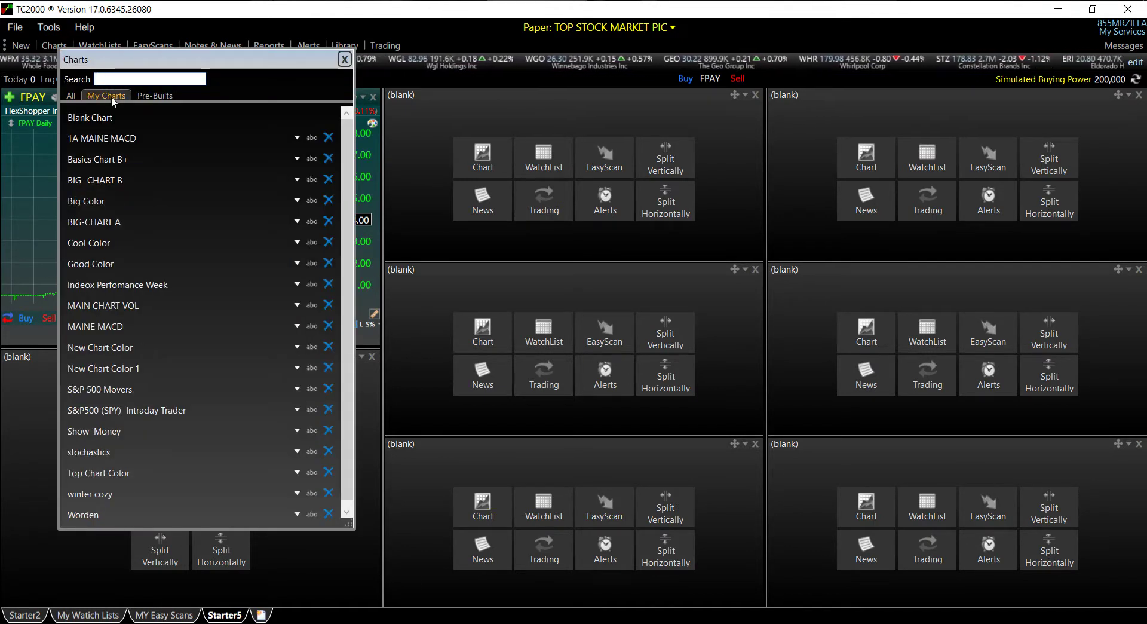
pyautogui.click(95, 244)
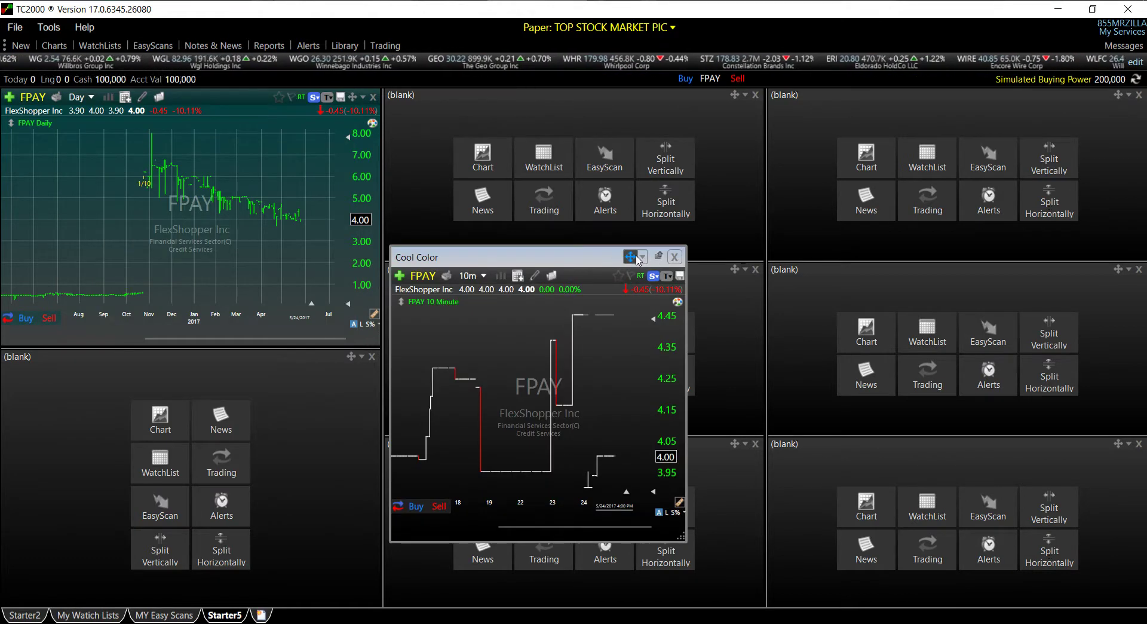
pyautogui.click(633, 258)
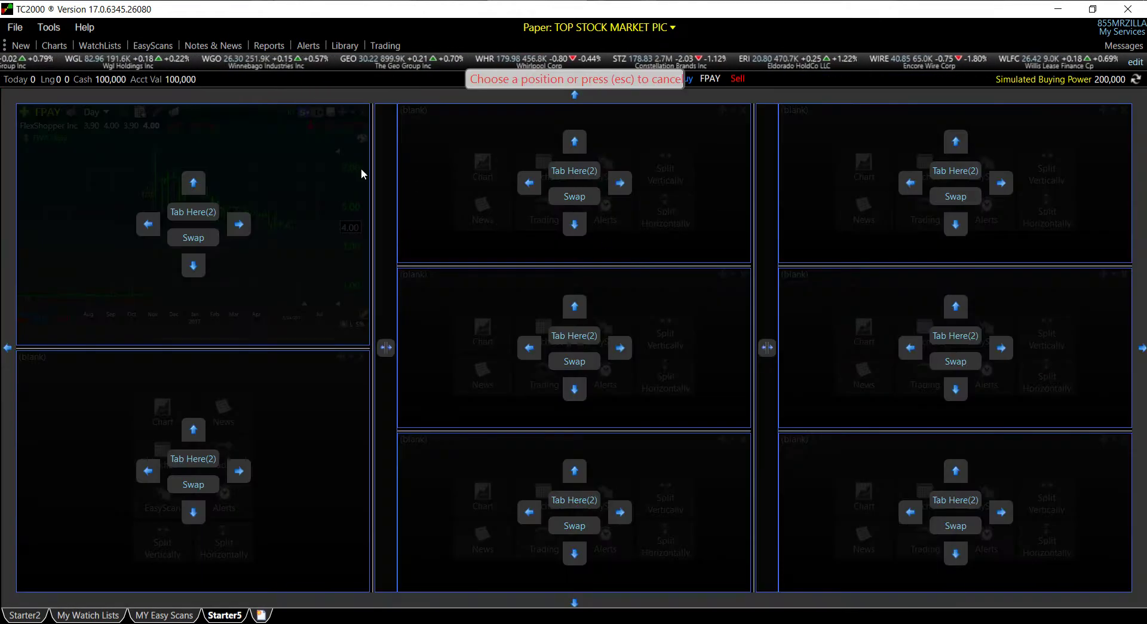
pyautogui.click(186, 213)
pyautogui.click(43, 100)
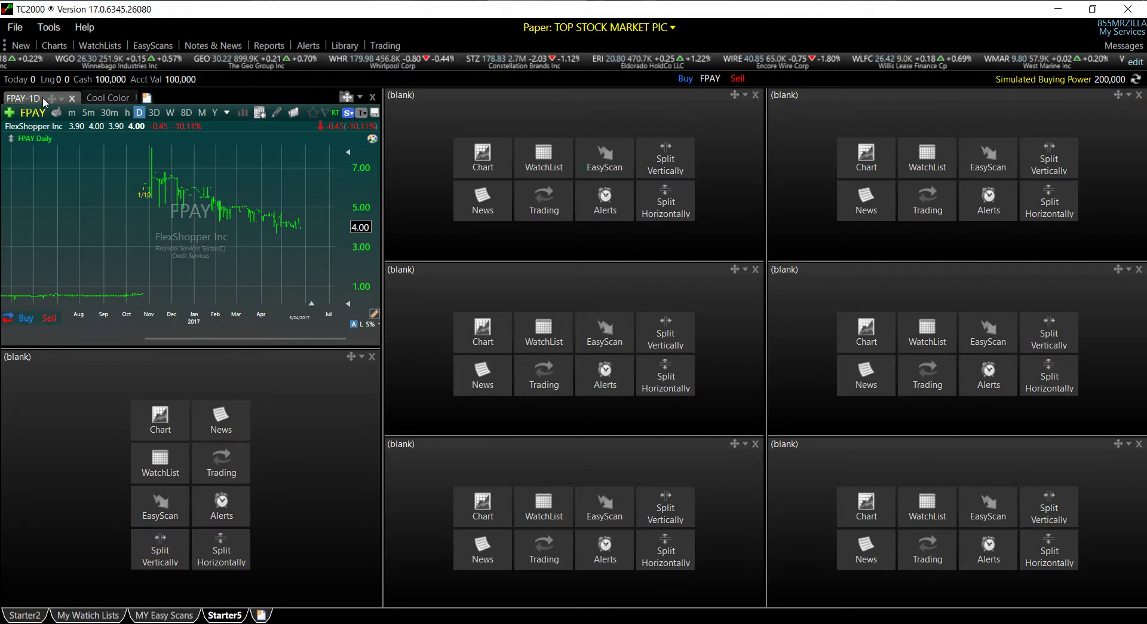
pyautogui.click(63, 99)
pyautogui.click(122, 116)
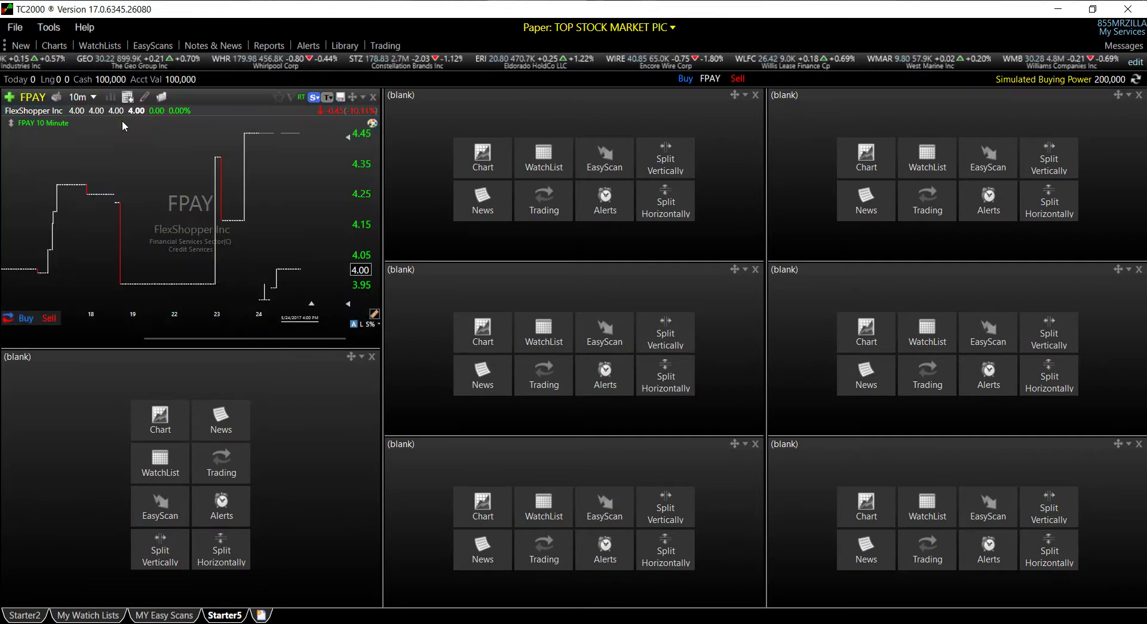
# Set the Cool Color chart's timeframe to Daily and change its symbol to AMD (Advanced Micro Devices)
pyautogui.click(78, 97)
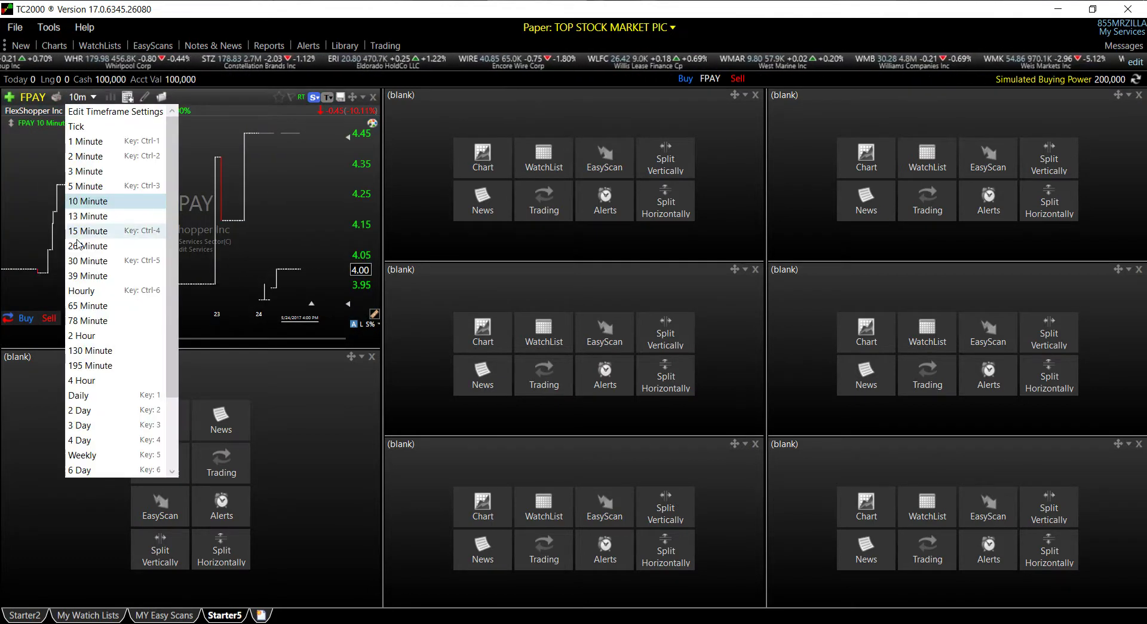
pyautogui.click(84, 397)
pyautogui.click(31, 100)
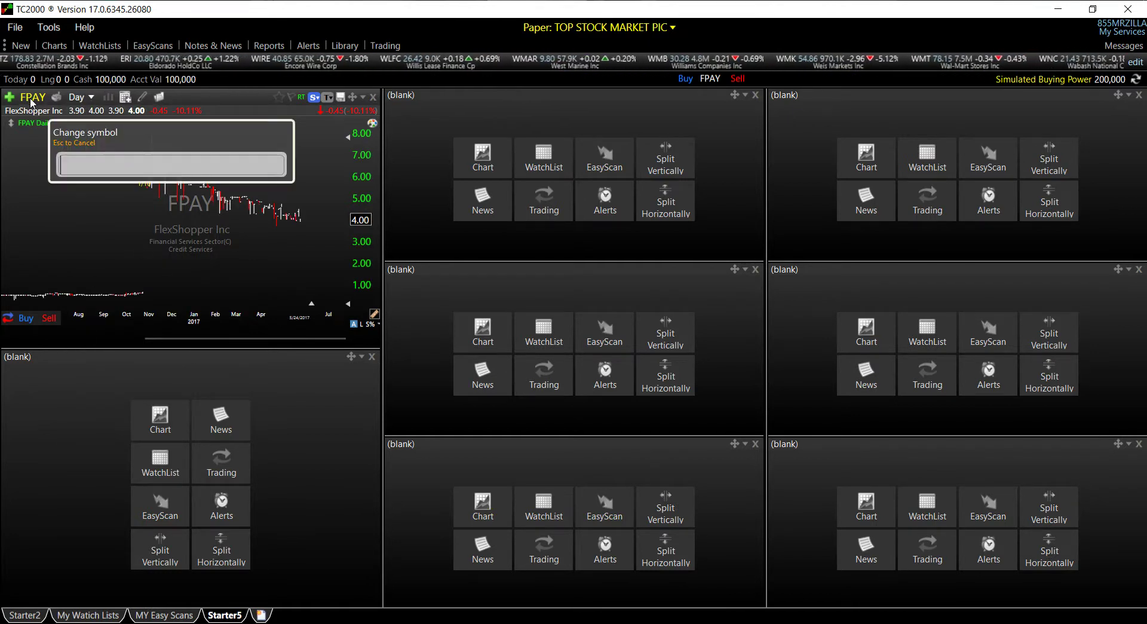
pyautogui.write('a')
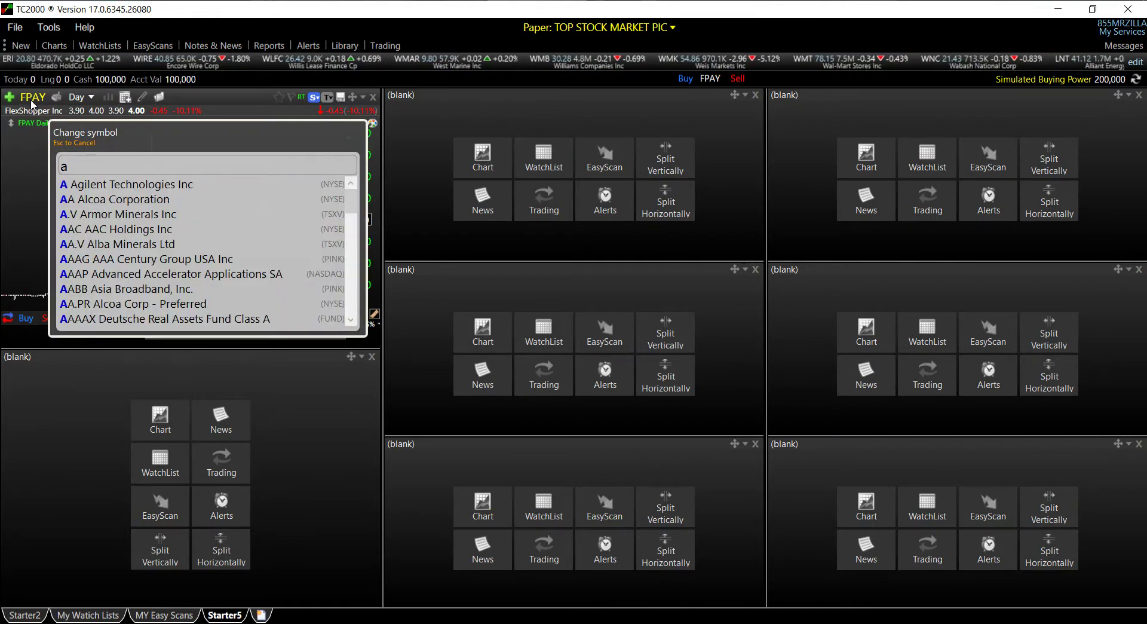
pyautogui.write('md')
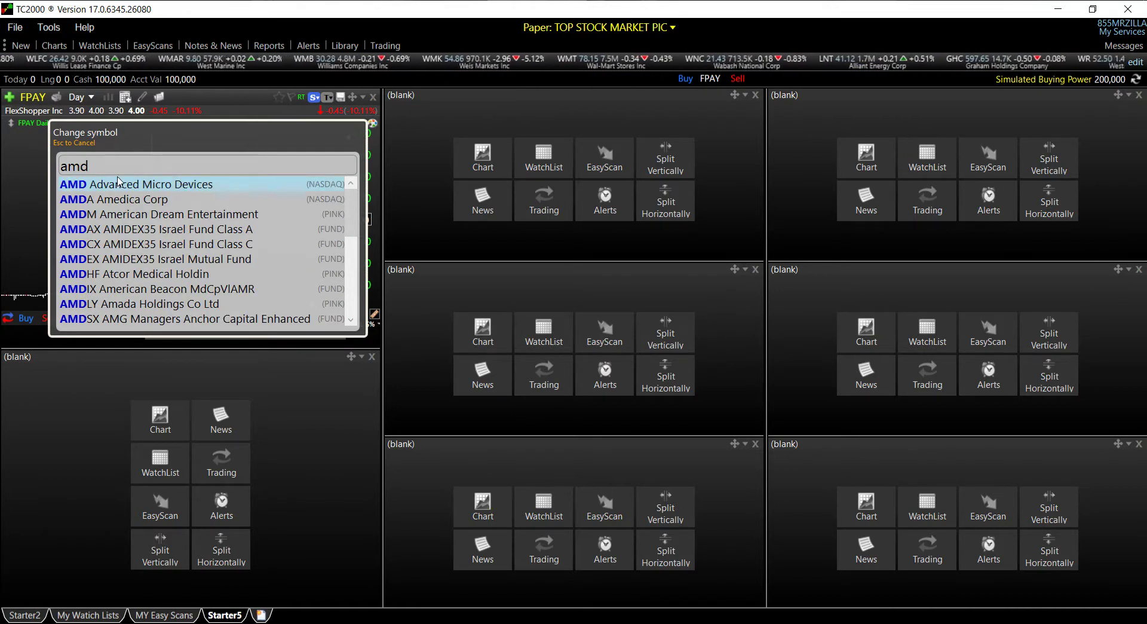
pyautogui.click(114, 184)
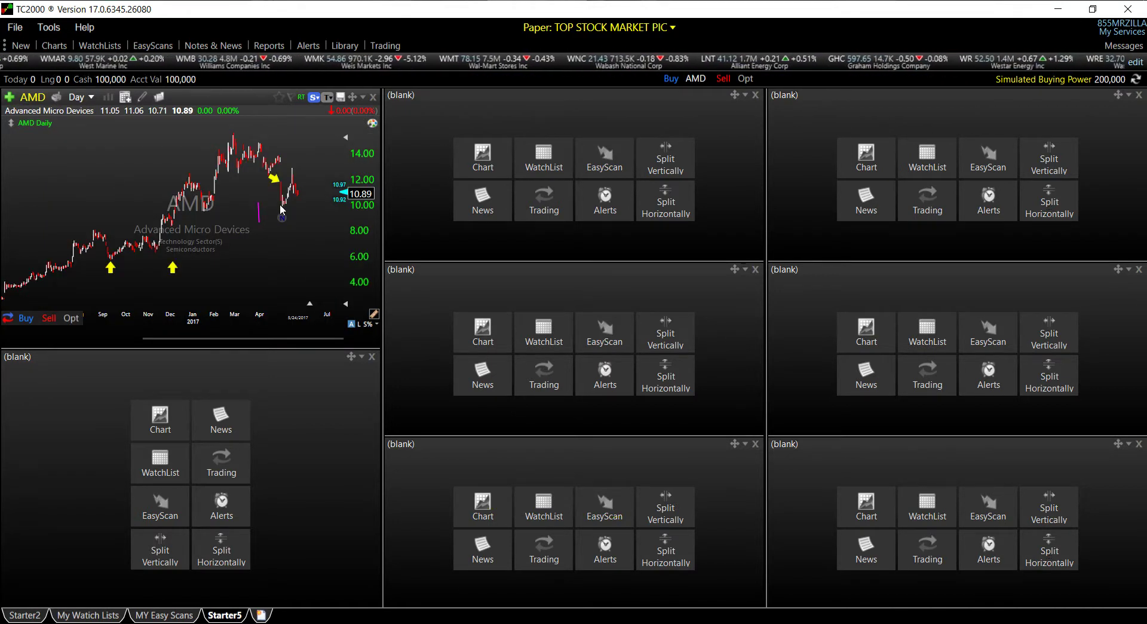
# Extend the AMD chart's visible date range further back and slightly reduce the height of its window
pyautogui.moveTo(145, 337)
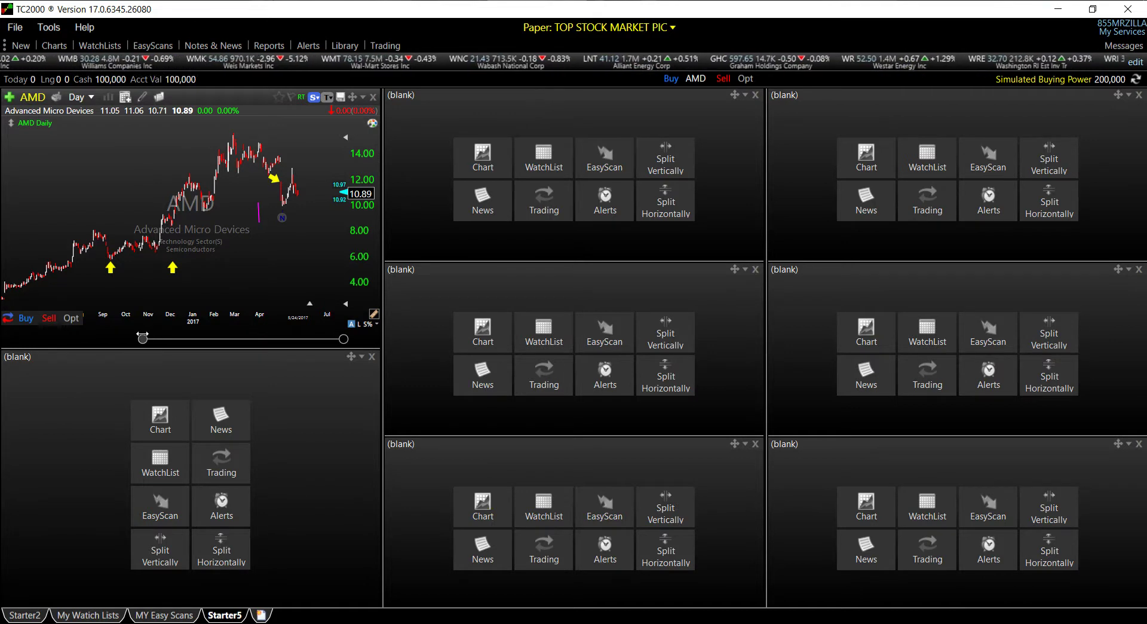
pyautogui.moveTo(145, 337); pyautogui.dragTo(121, 339)
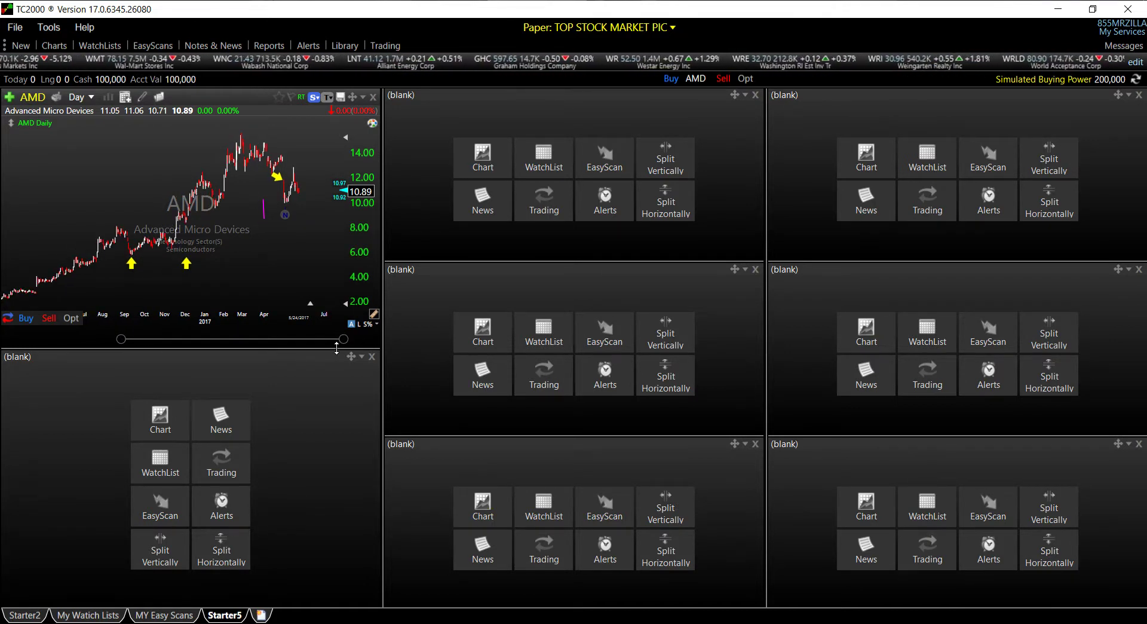
pyautogui.moveTo(337, 348); pyautogui.dragTo(337, 346)
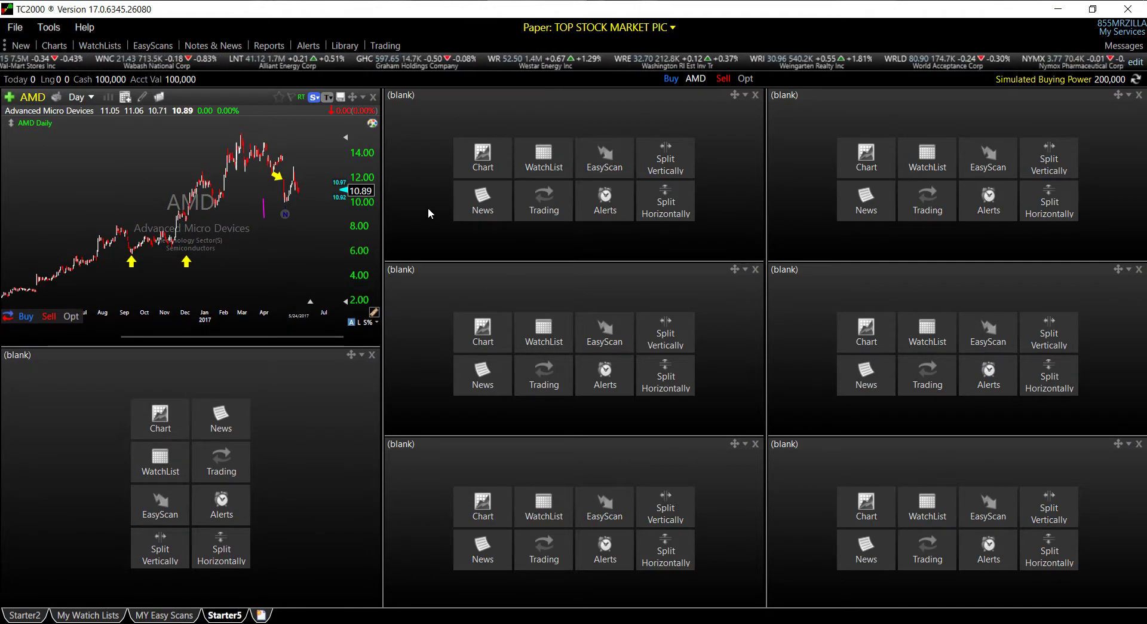
# Dock the AMD chart across the full width above all windows, reduce its height, and narrow the first column beneath it
pyautogui.click(354, 96)
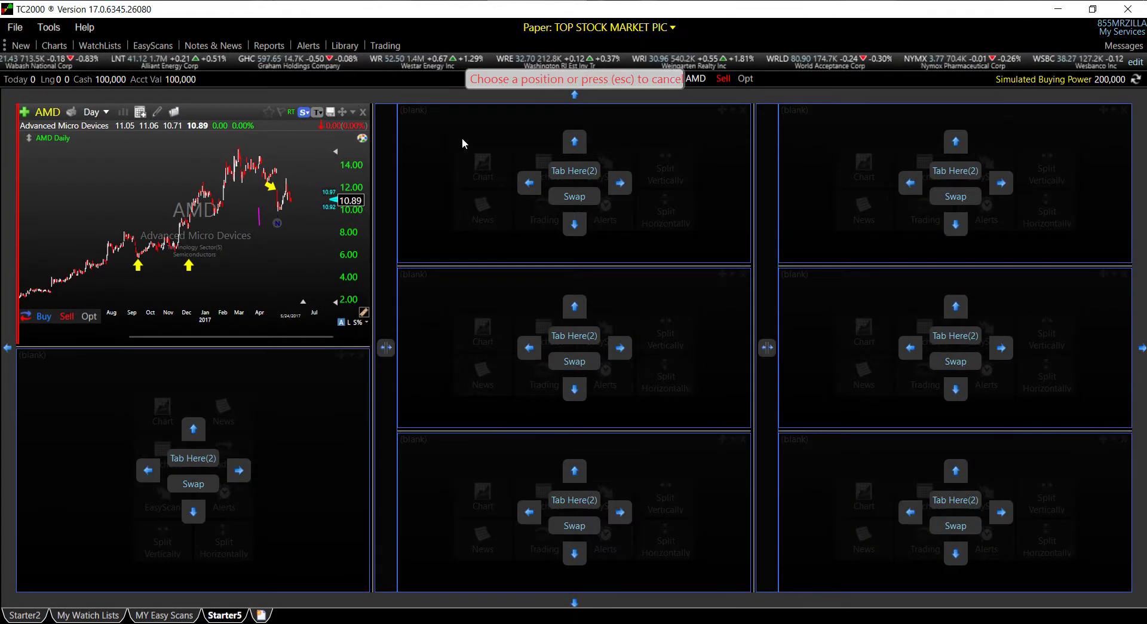
pyautogui.click(574, 95)
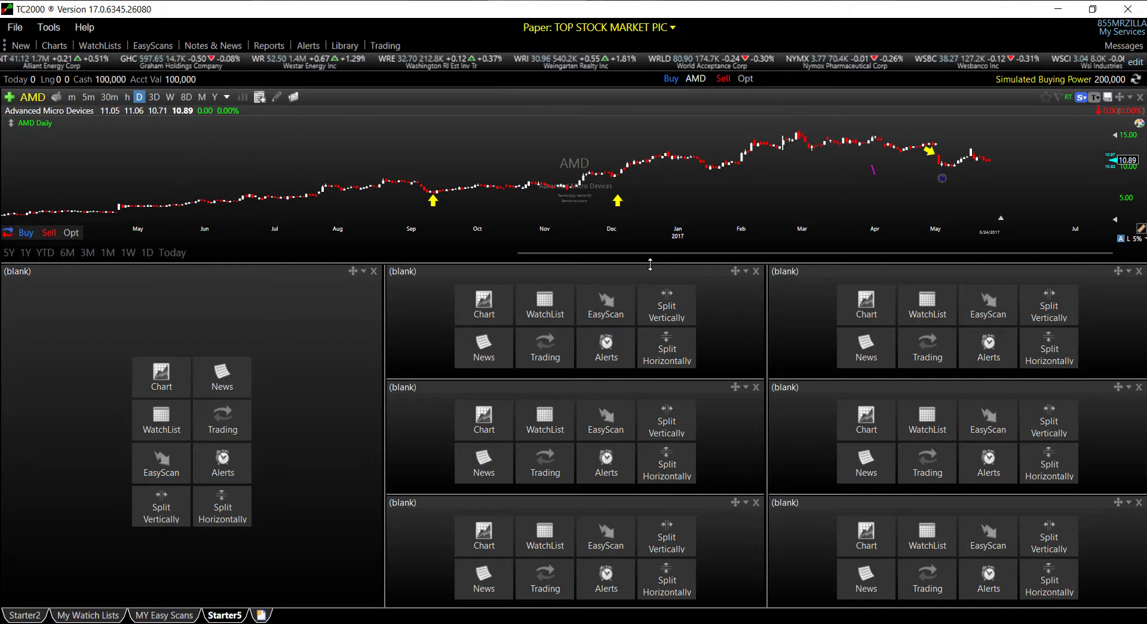
pyautogui.moveTo(653, 264); pyautogui.dragTo(637, 235)
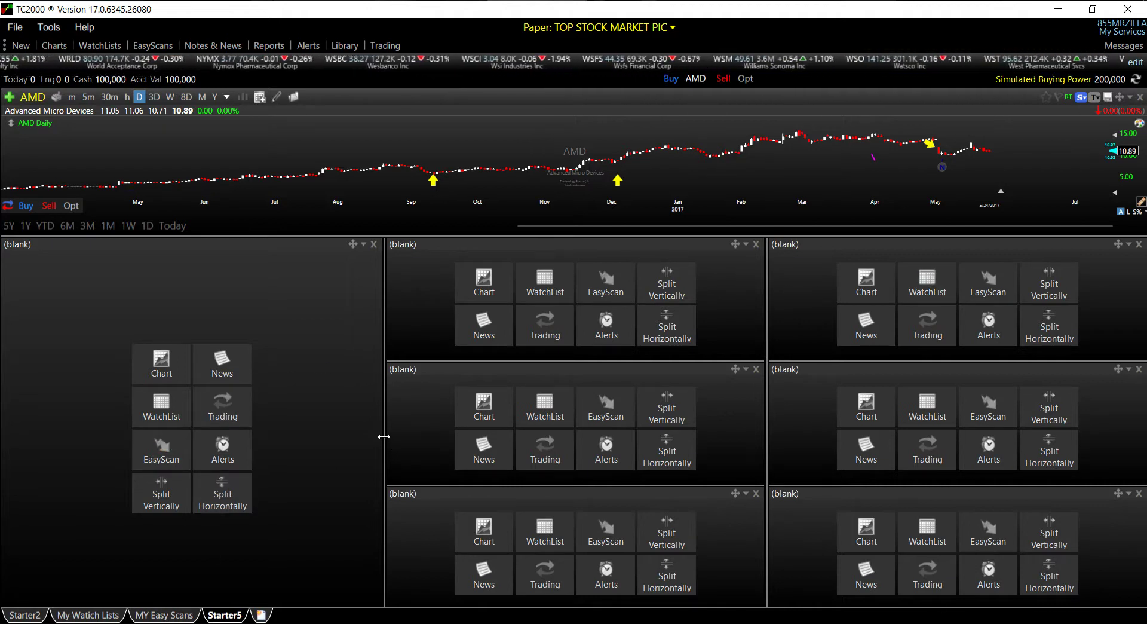
pyautogui.moveTo(384, 432); pyautogui.dragTo(354, 436)
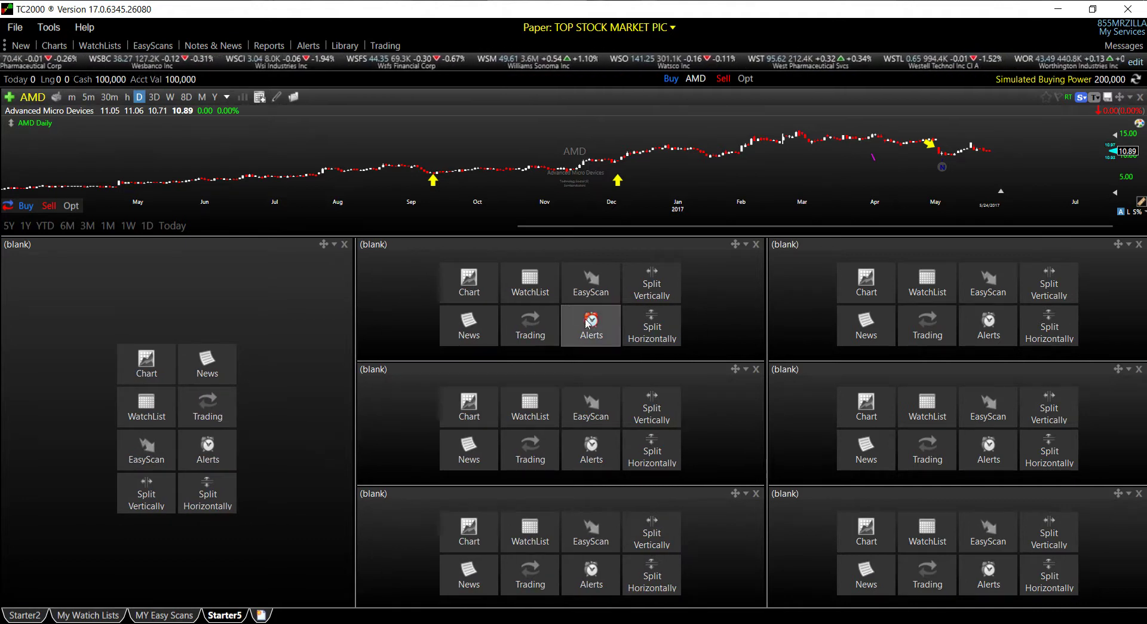
# After checking the My Watich Lists layout, rename the Starter5 layout to Main Watich Lists
pyautogui.click(102, 618)
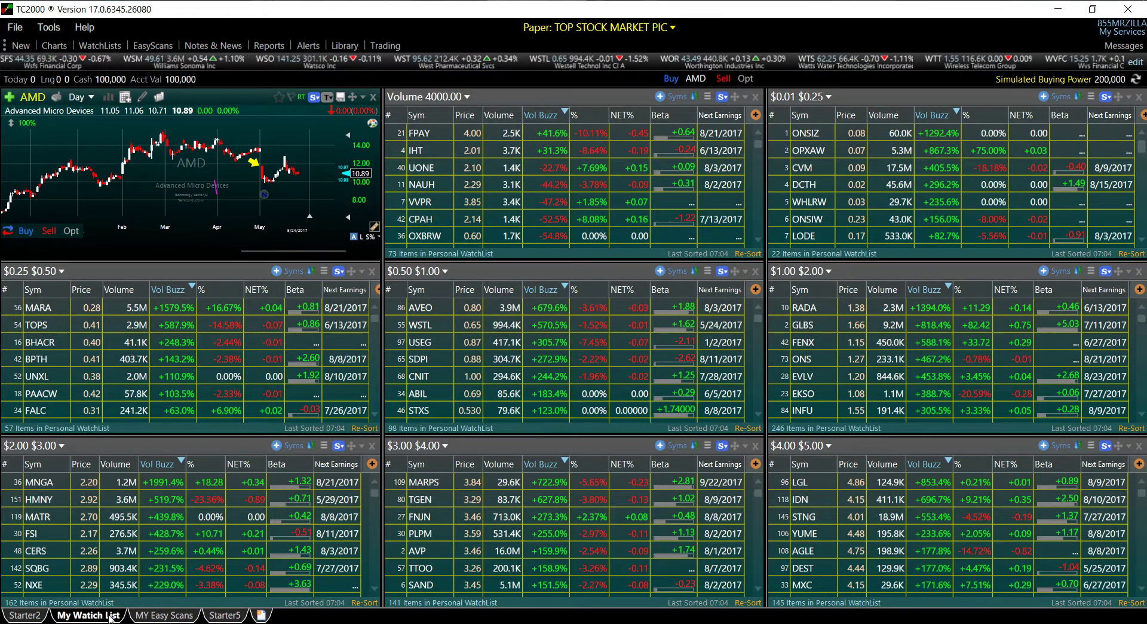
pyautogui.click(227, 619)
pyautogui.rightClick(231, 617)
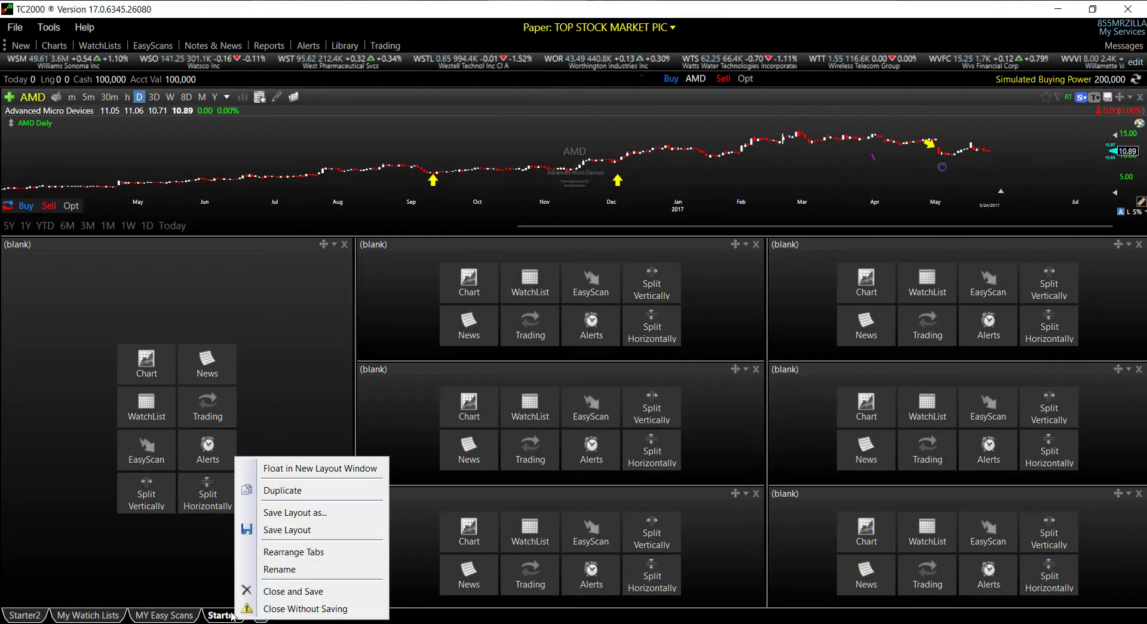
pyautogui.click(280, 569)
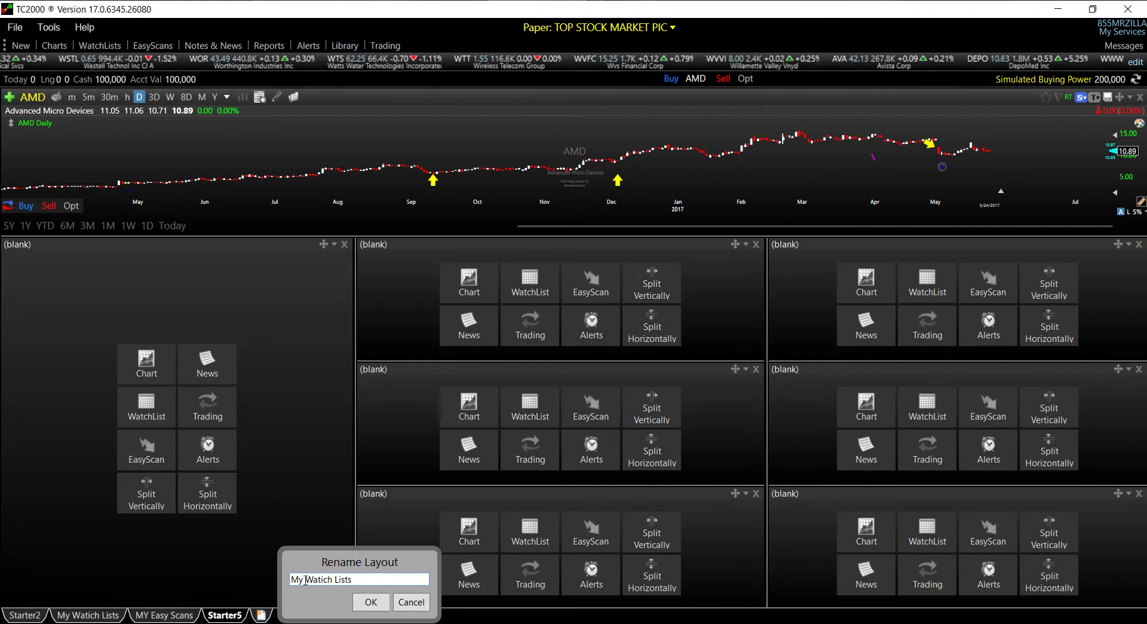
pyautogui.moveTo(305, 580); pyautogui.dragTo(291, 583)
pyautogui.press('BackSpace')
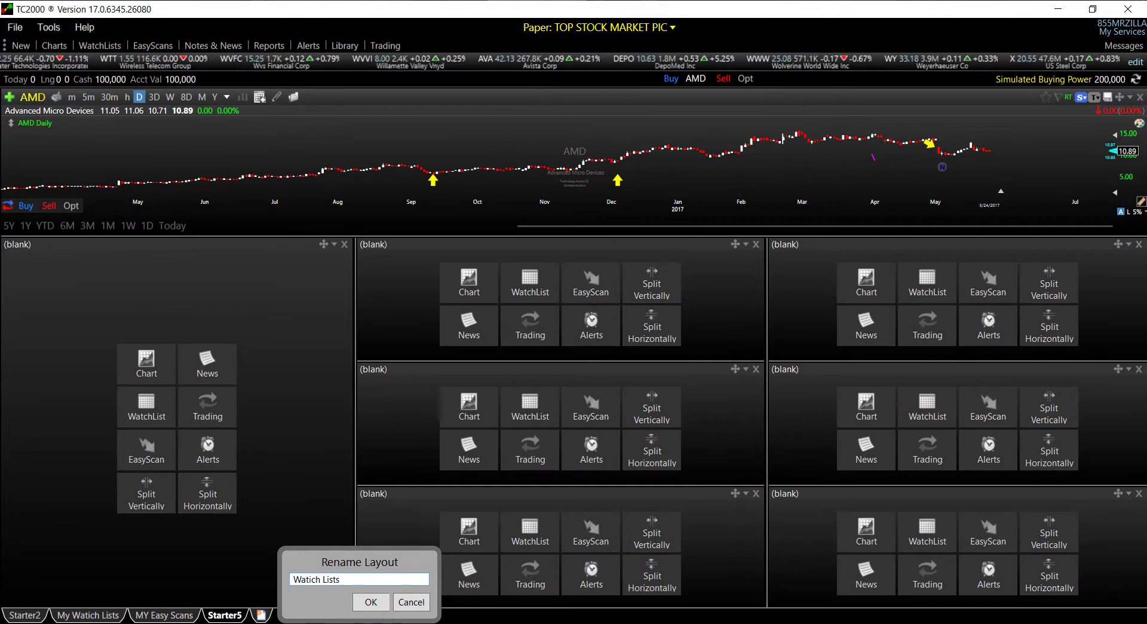
pyautogui.write('Mai')
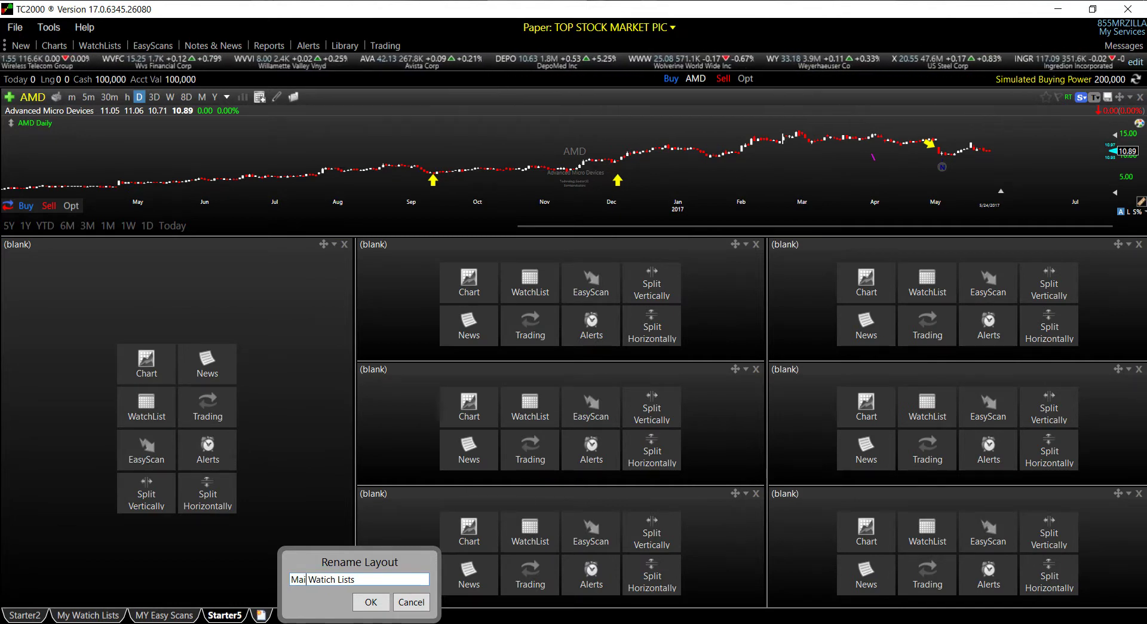
pyautogui.write('n')
pyautogui.press('Return')
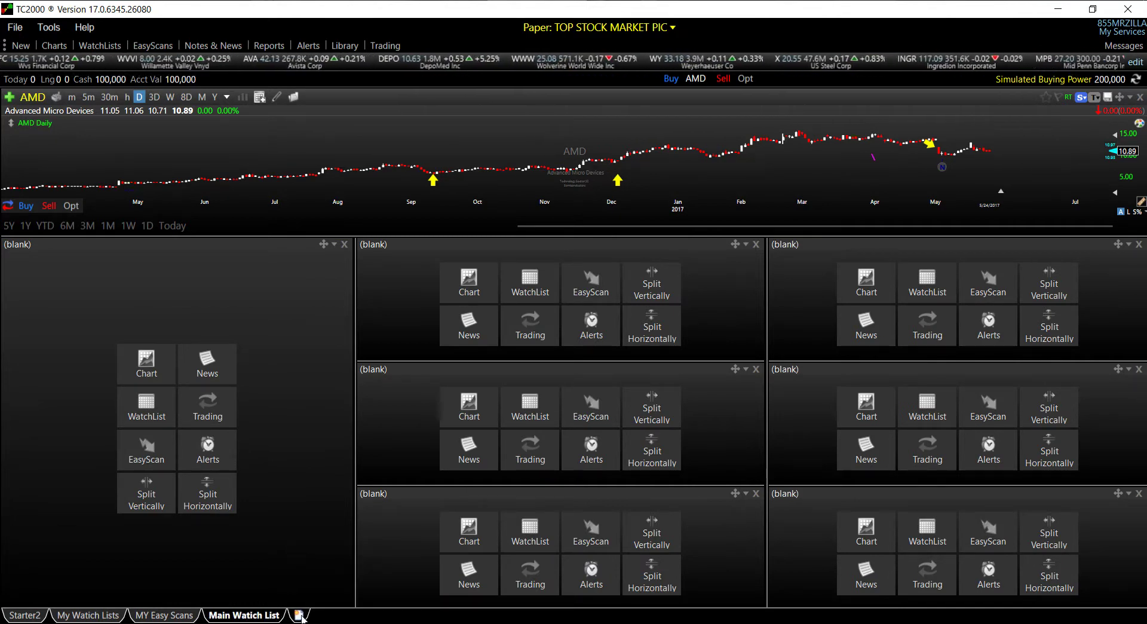
# Load the personal watchlist Volume 4000.00 into the tall blank window of the first column
pyautogui.click(159, 419)
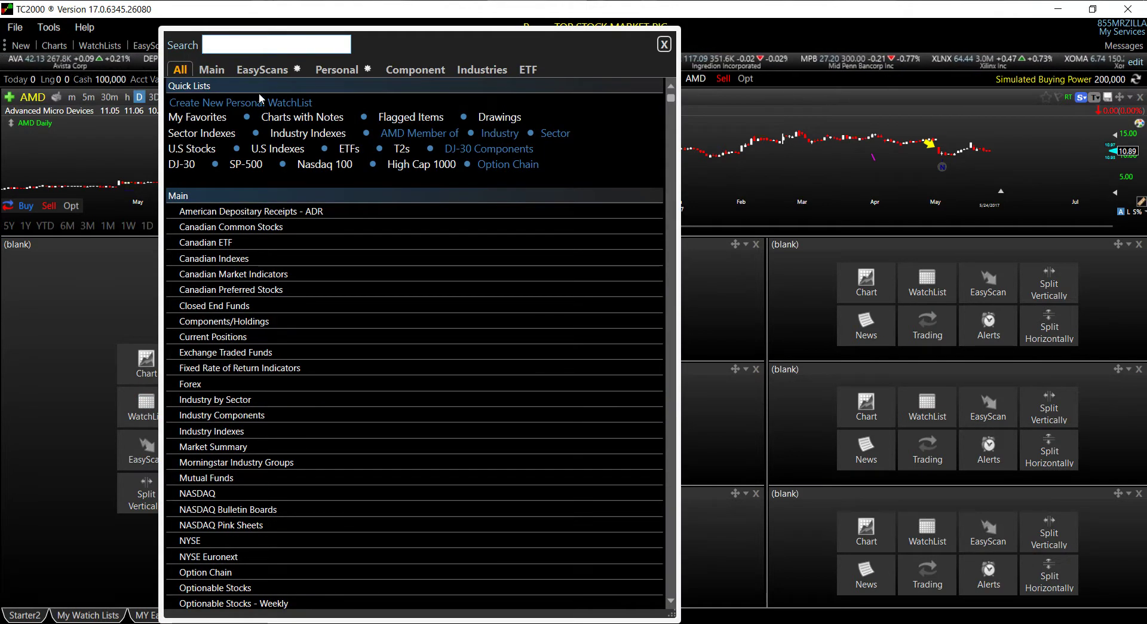
pyautogui.click(332, 71)
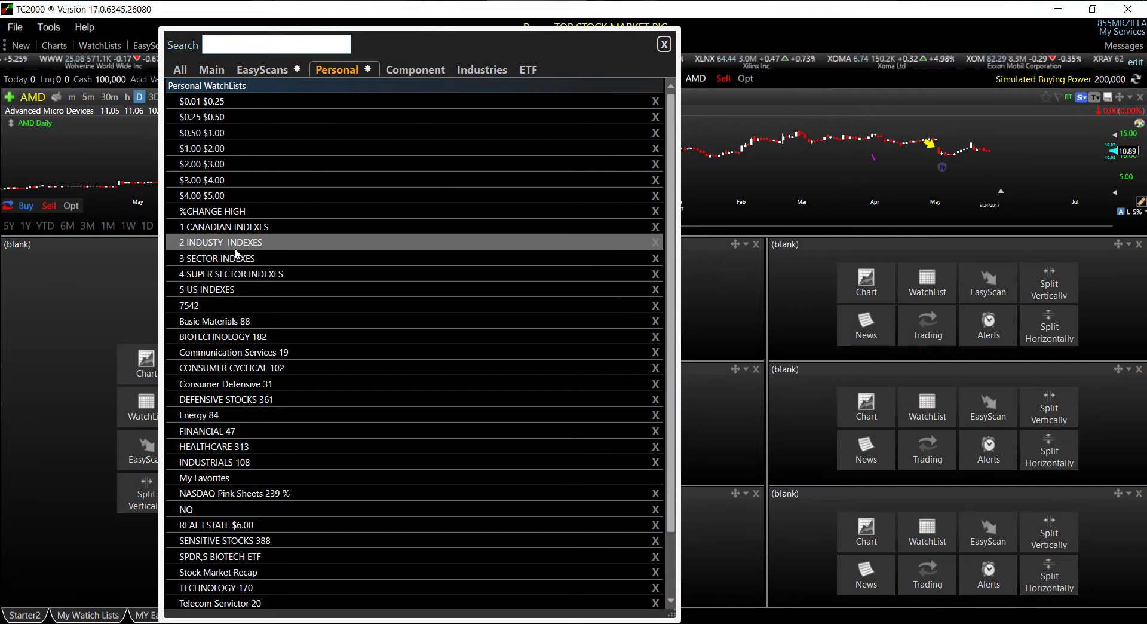
pyautogui.scroll(-2, 239, 239)
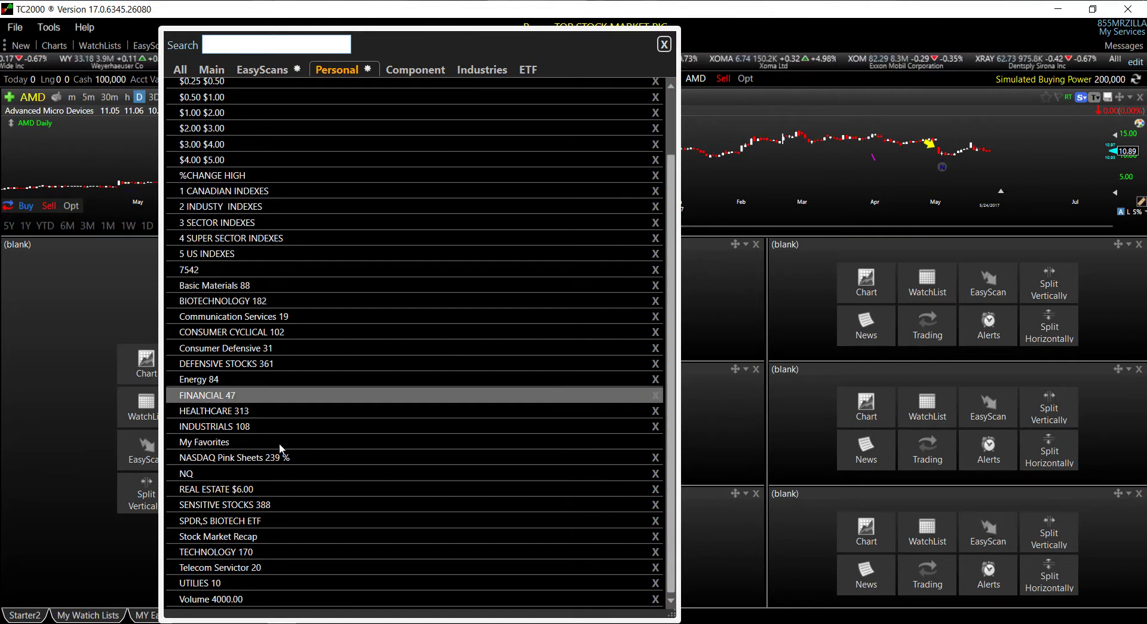
pyautogui.click(256, 598)
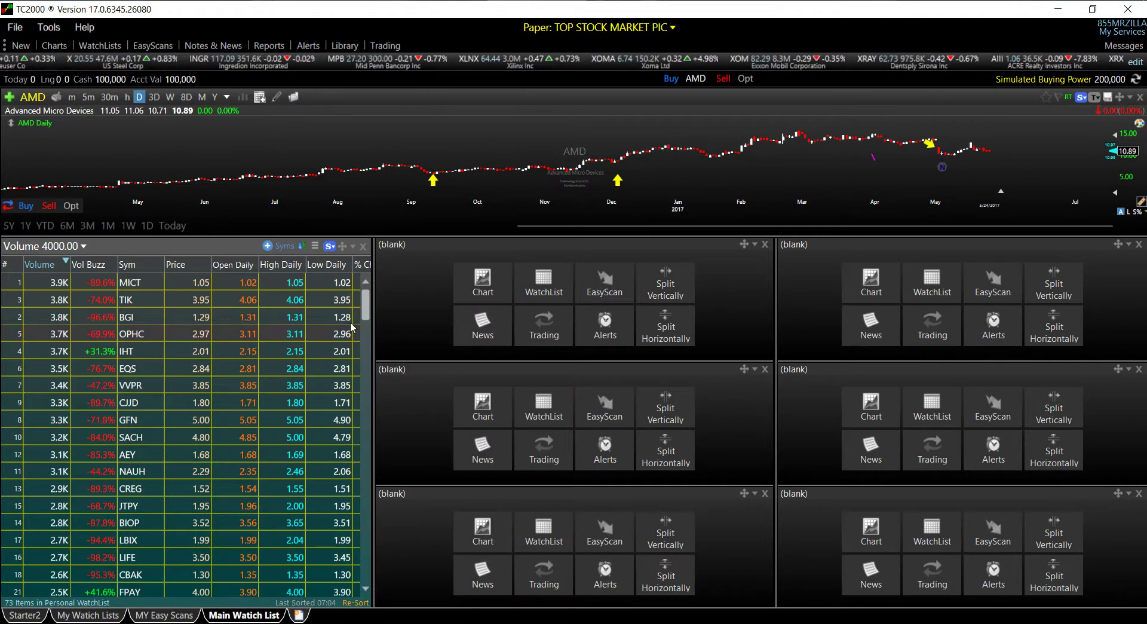
# Replace the column set of the Volume 4000.00 watchlist with Breakout Stocks 1
pyautogui.click(316, 246)
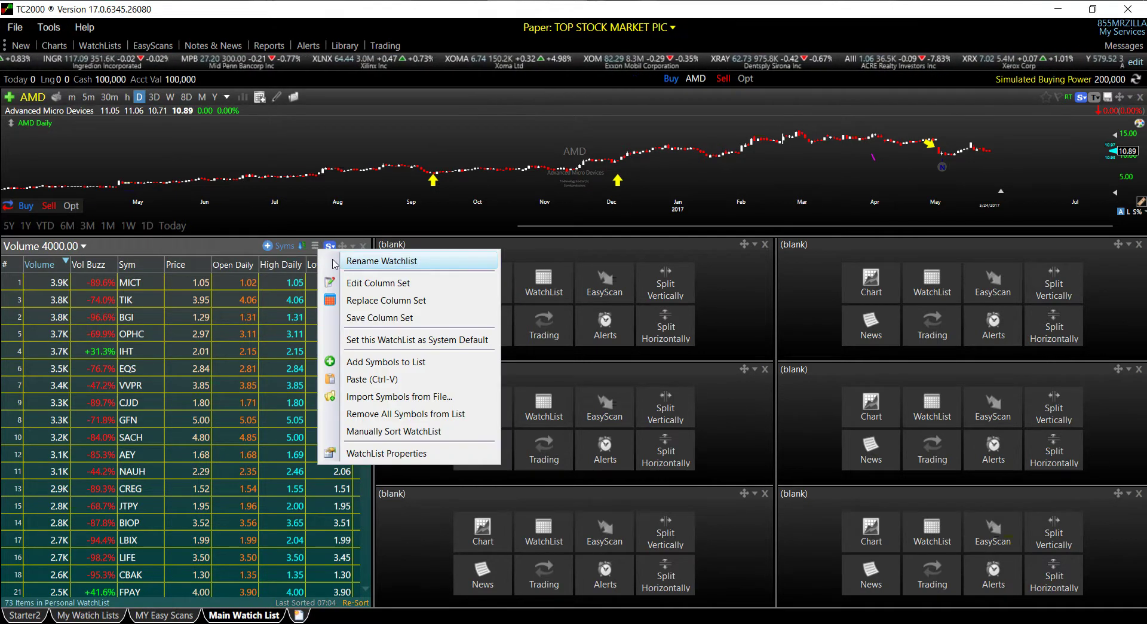
pyautogui.click(358, 303)
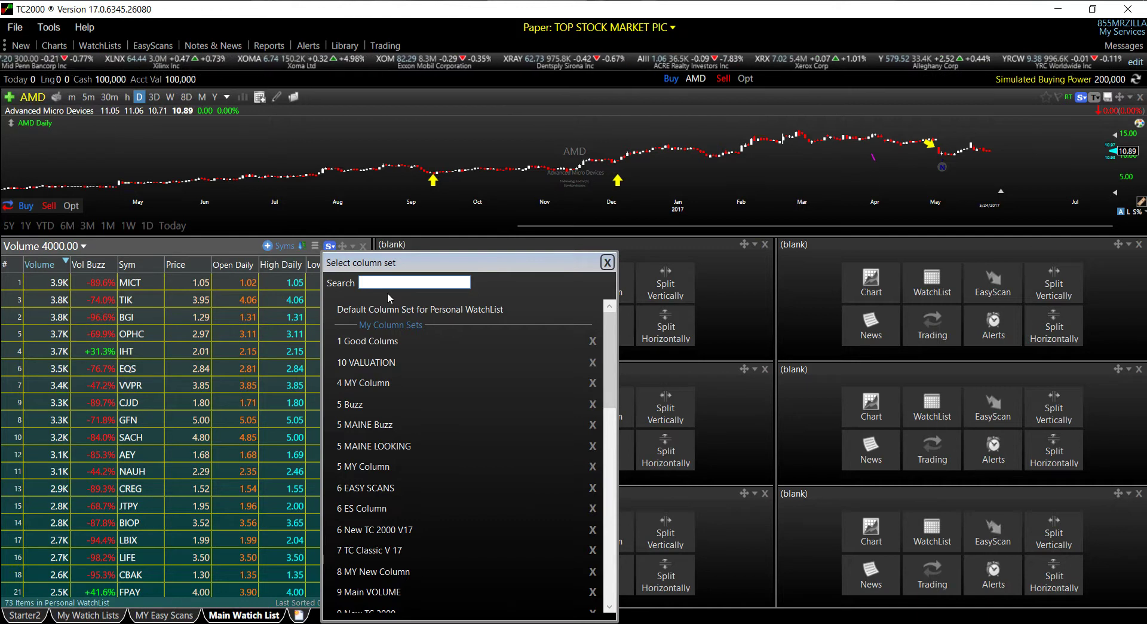
pyautogui.write('b')
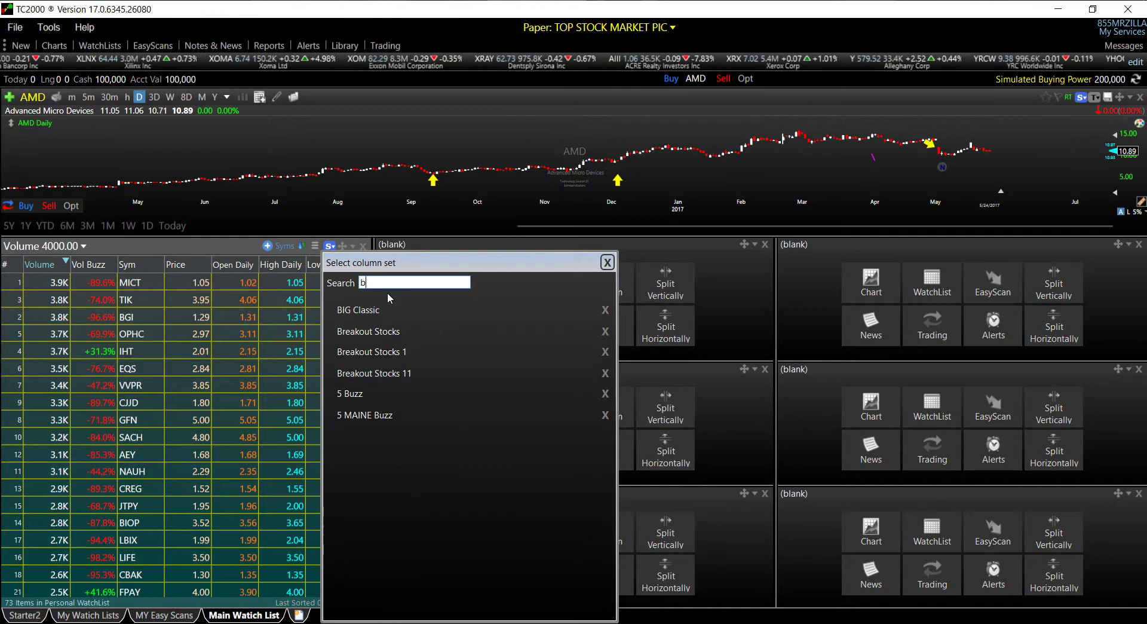
pyautogui.click(377, 354)
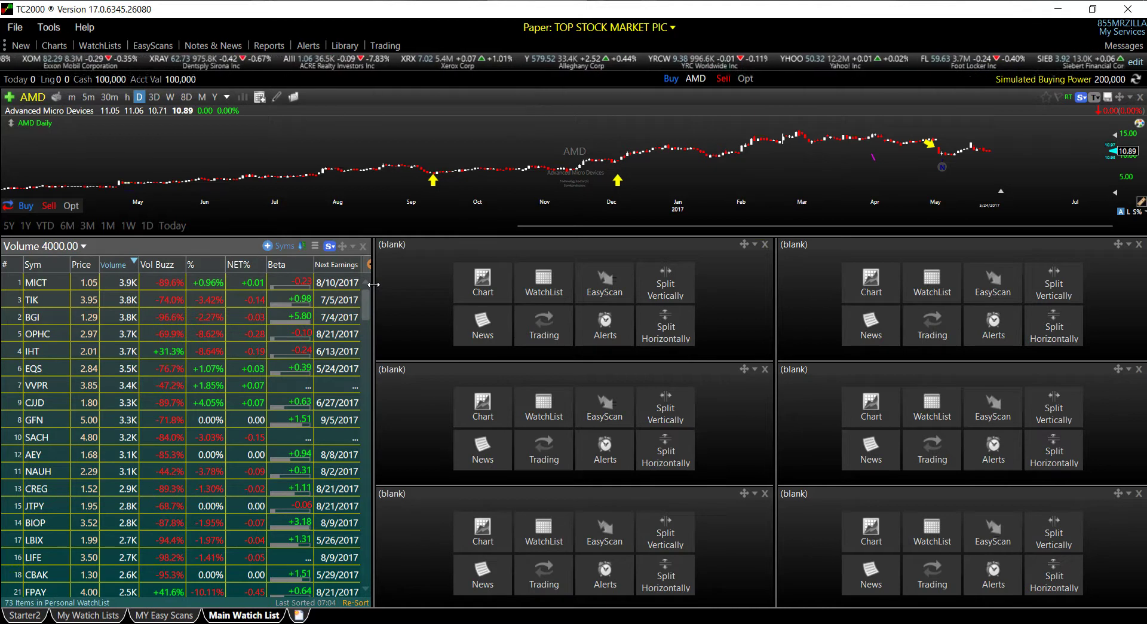
# Widen the Volume 4000.00 window slightly, narrow its Beta and Sym columns, and widen its Price column a little
pyautogui.moveTo(373, 284)
pyautogui.mouseDown()
pyautogui.moveTo(394, 284)
pyautogui.moveTo(377, 284)
pyautogui.mouseUp()
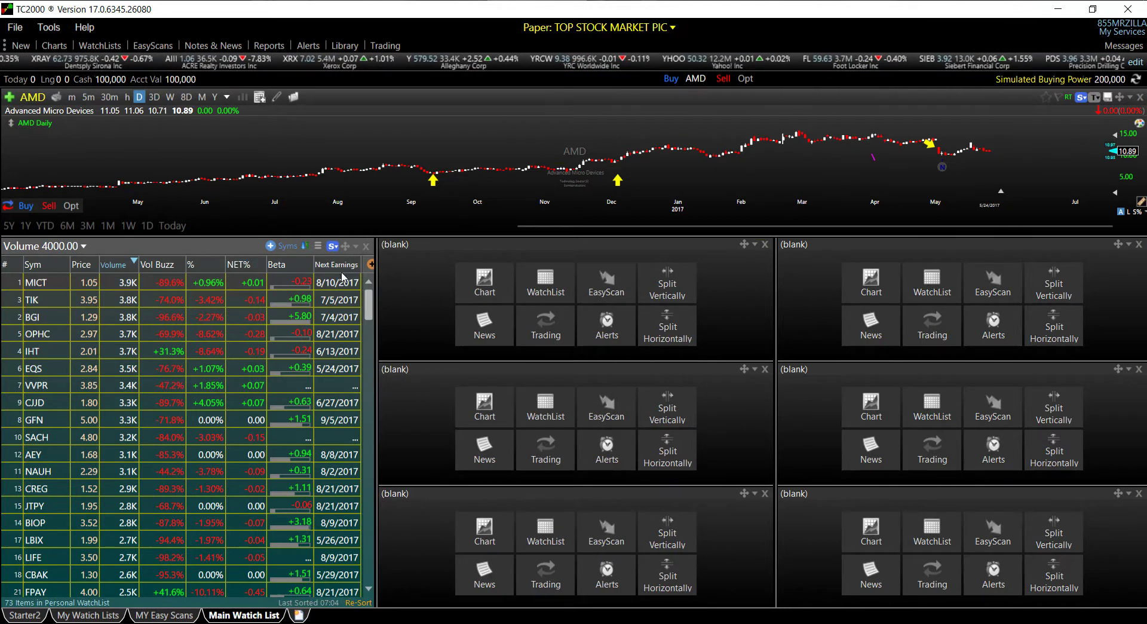
pyautogui.moveTo(315, 257); pyautogui.dragTo(307, 258)
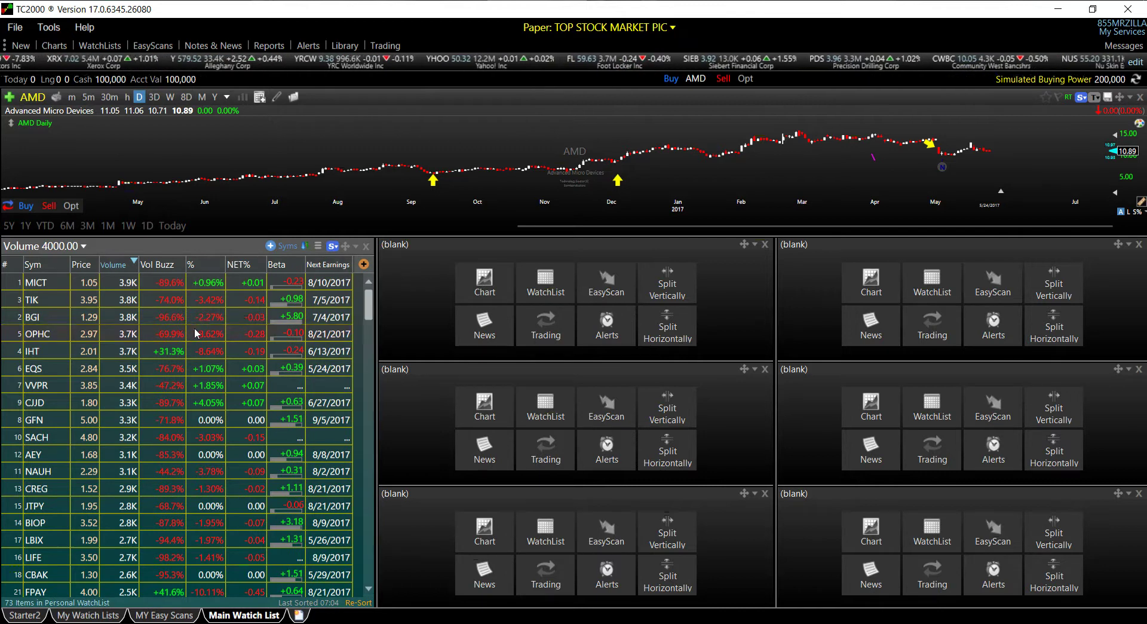
pyautogui.moveTo(369, 309); pyautogui.dragTo(371, 429)
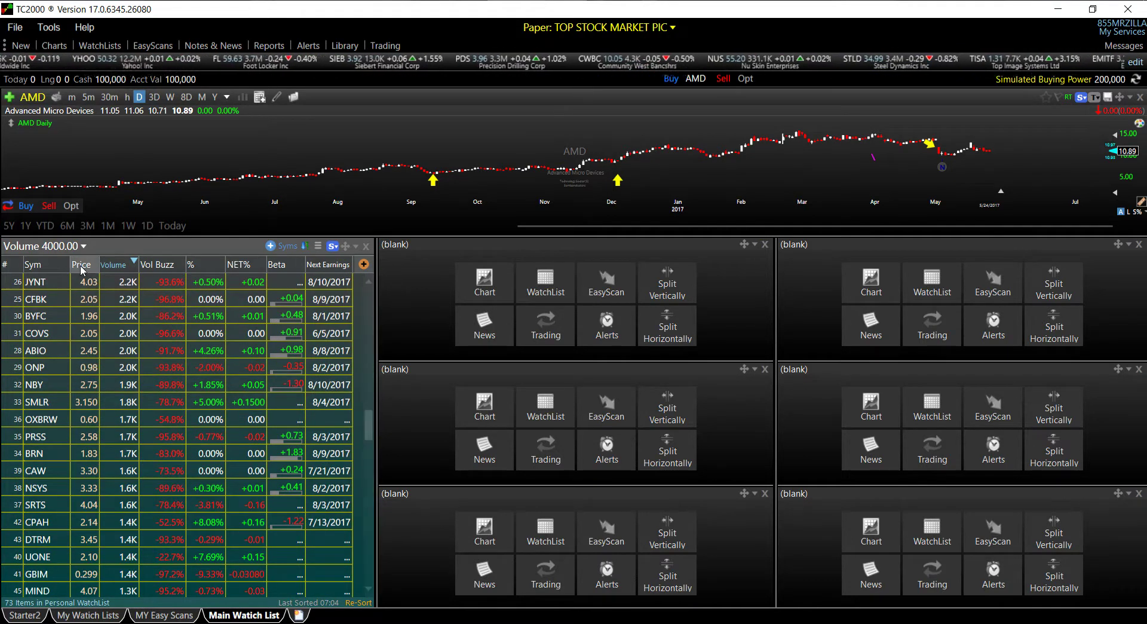
pyautogui.moveTo(67, 259); pyautogui.dragTo(64, 261)
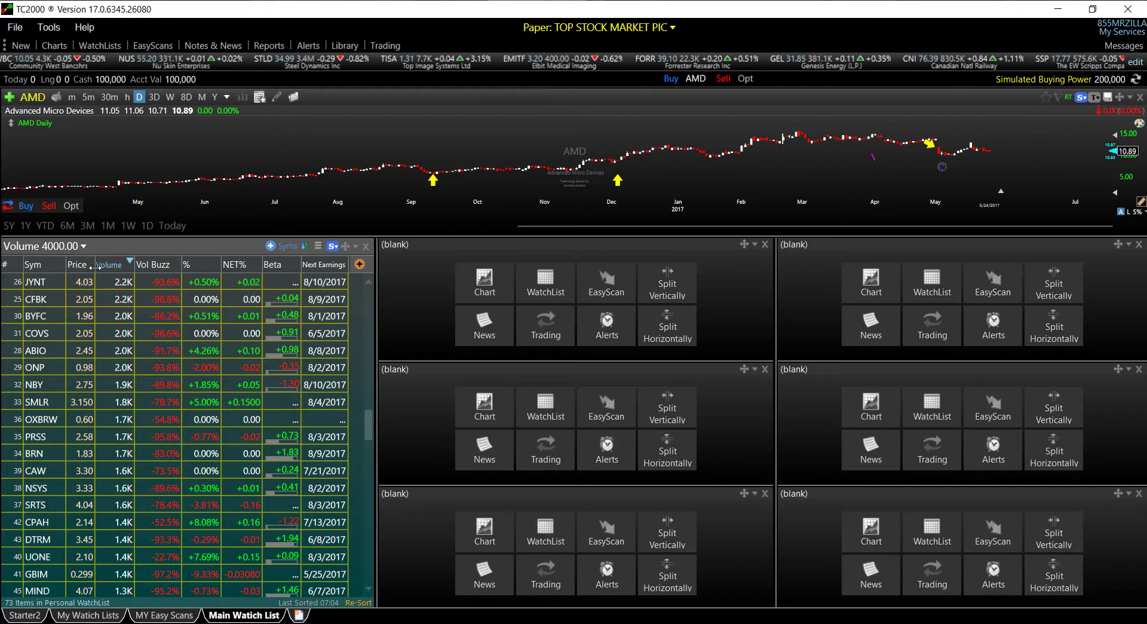
pyautogui.moveTo(92, 267); pyautogui.dragTo(99, 267)
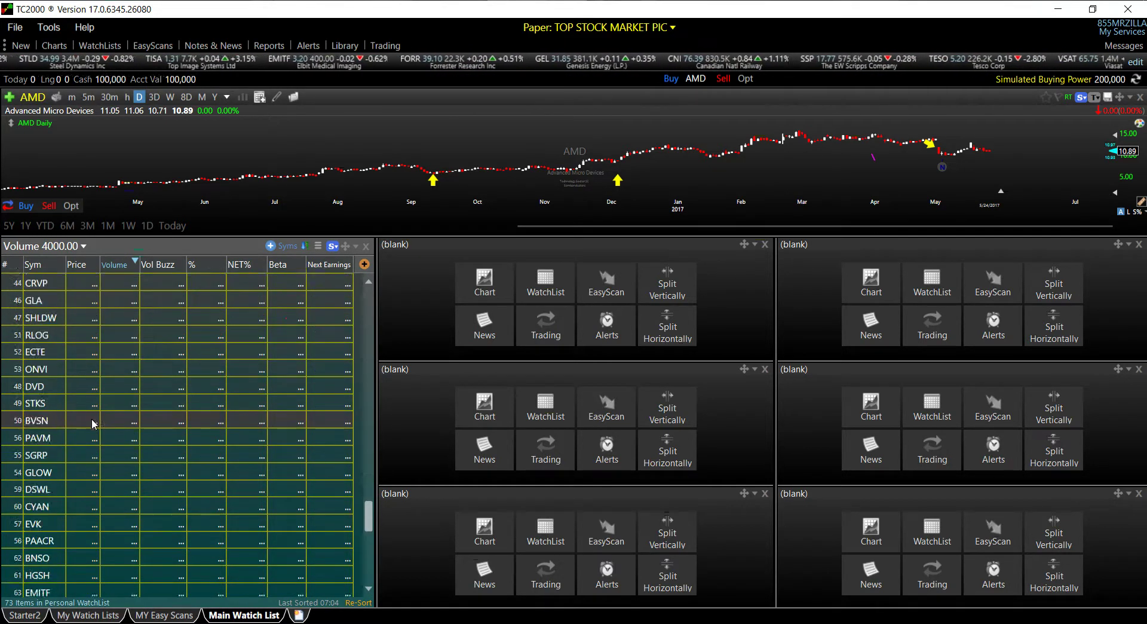
pyautogui.scroll(-2, 90, 407)
pyautogui.scroll(8, 100, 412)
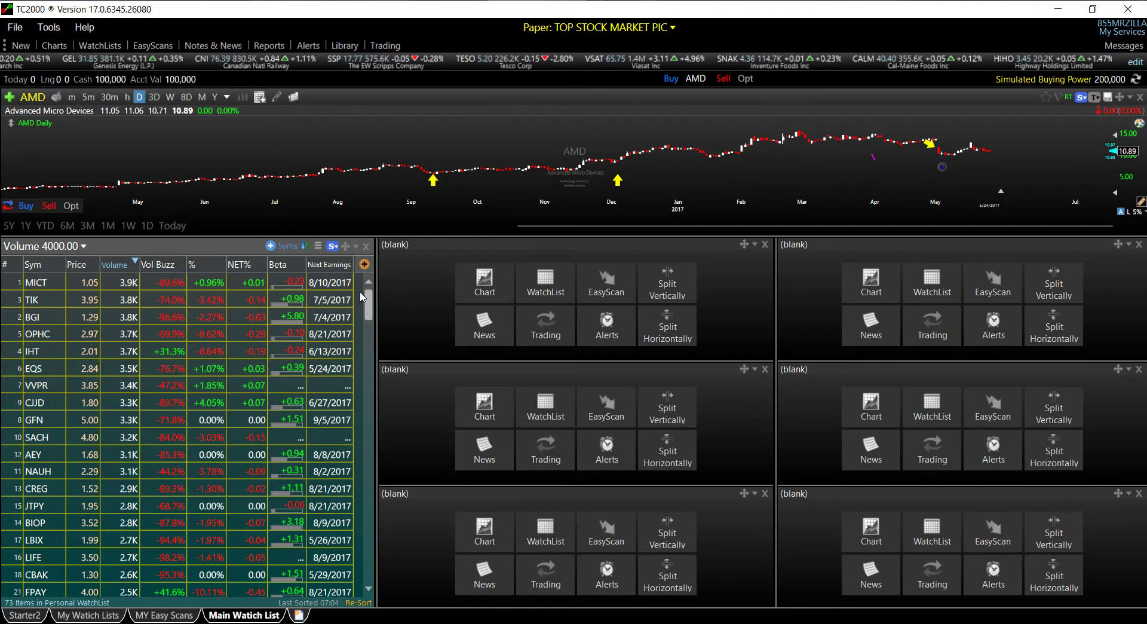
# Show MICT from the Volume 4000.00 watchlist in the chart and extend the charted date range further back
pyautogui.click(170, 284)
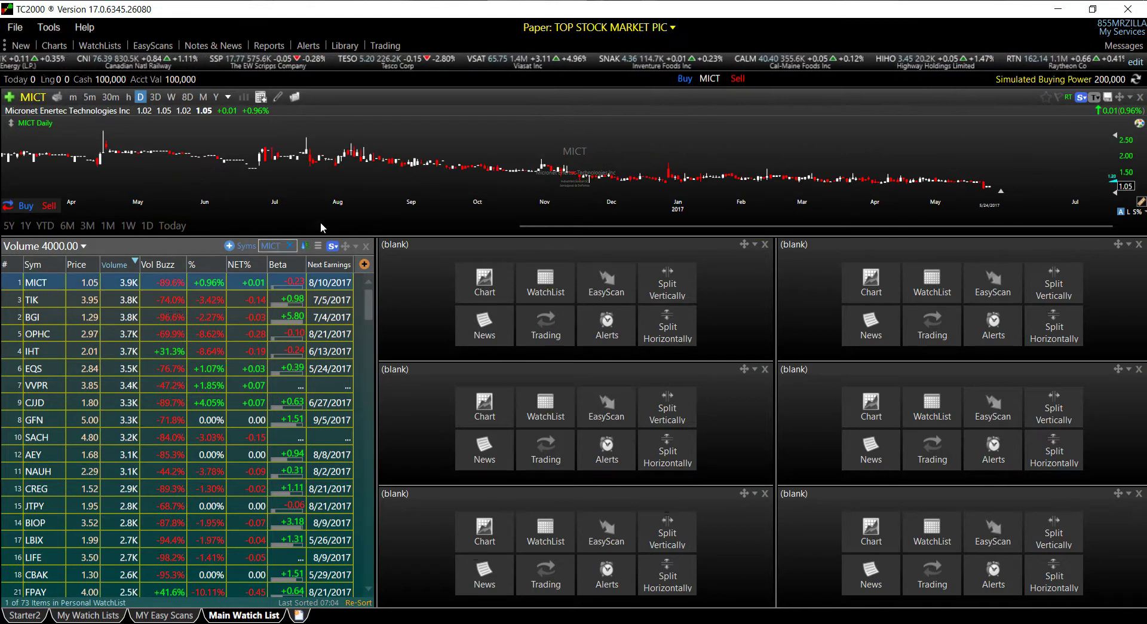
pyautogui.moveTo(517, 224); pyautogui.dragTo(483, 227)
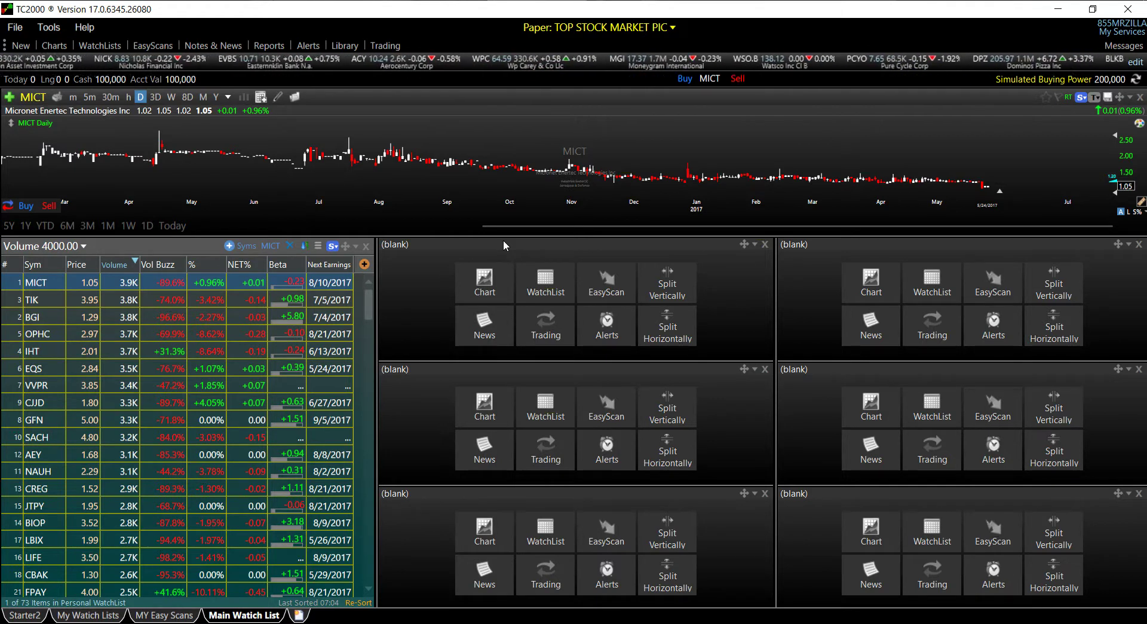
# Load the personal watchlist $0.01 $0.25 into the uppermost blank window of the middle column
pyautogui.click(545, 286)
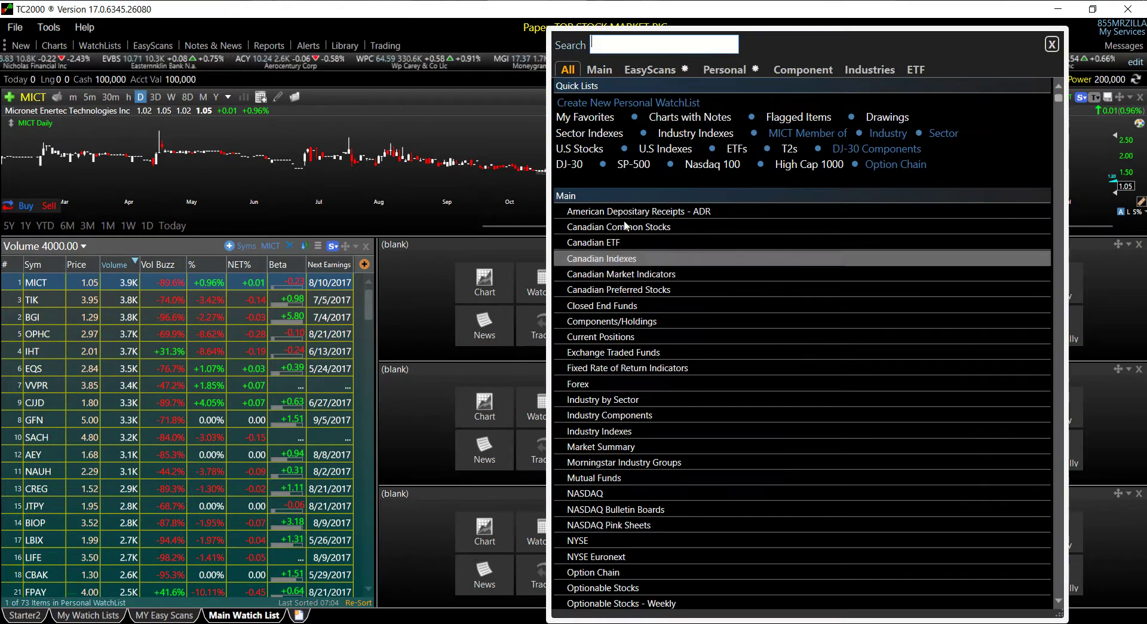
pyautogui.click(725, 69)
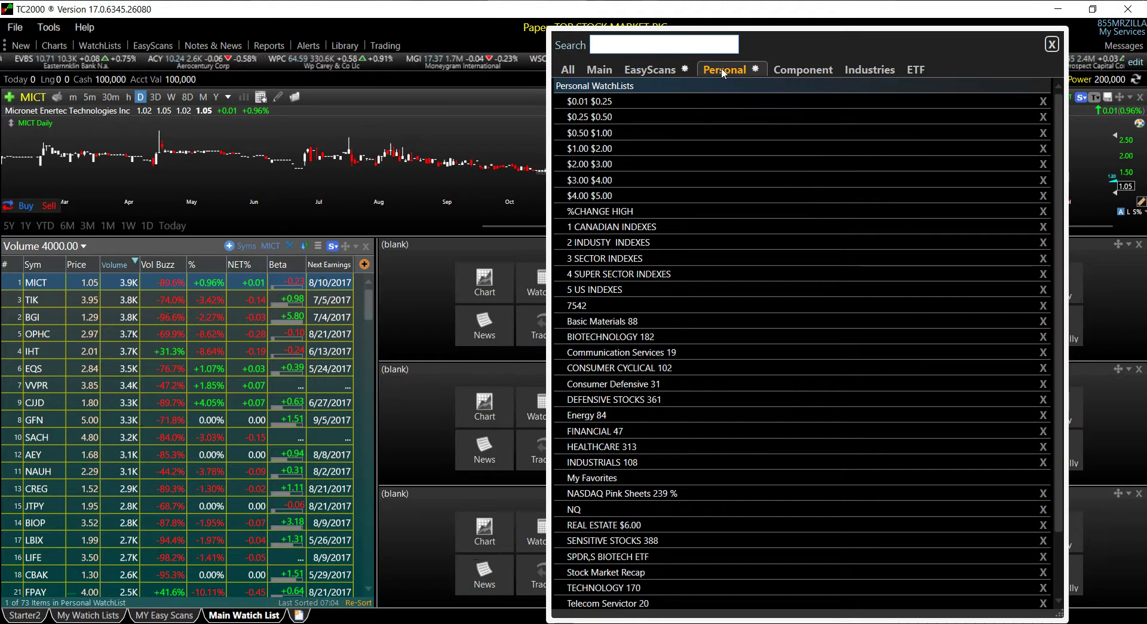
pyautogui.click(611, 103)
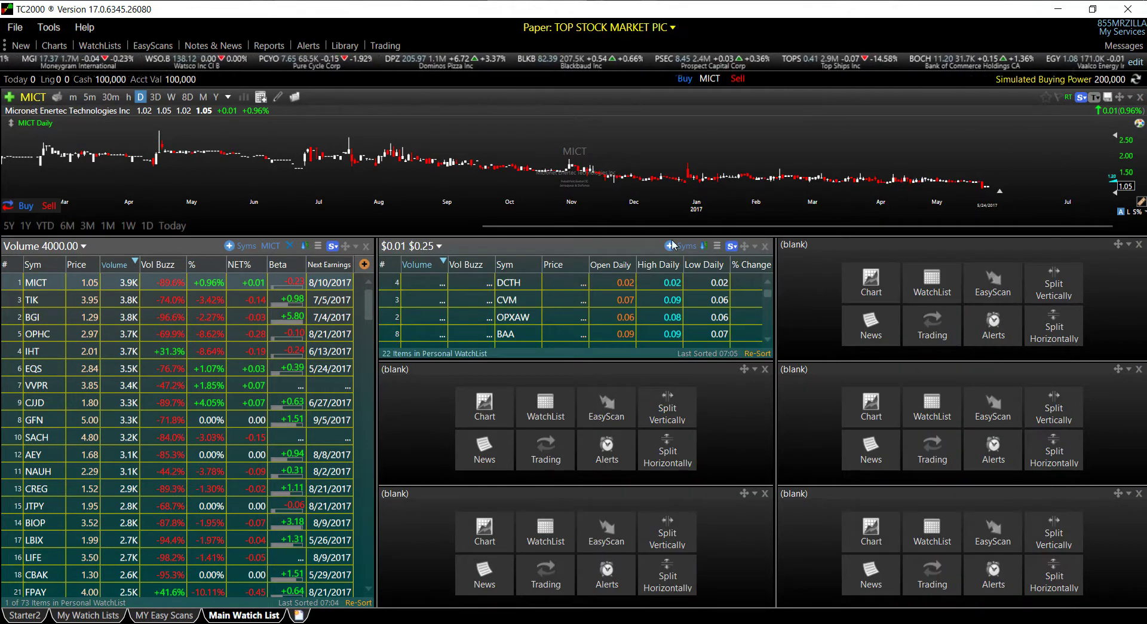
# Replace the column set of the $0.01 $0.25 watchlist with Breakout Stocks and narrow its Beta column slightly
pyautogui.click(717, 246)
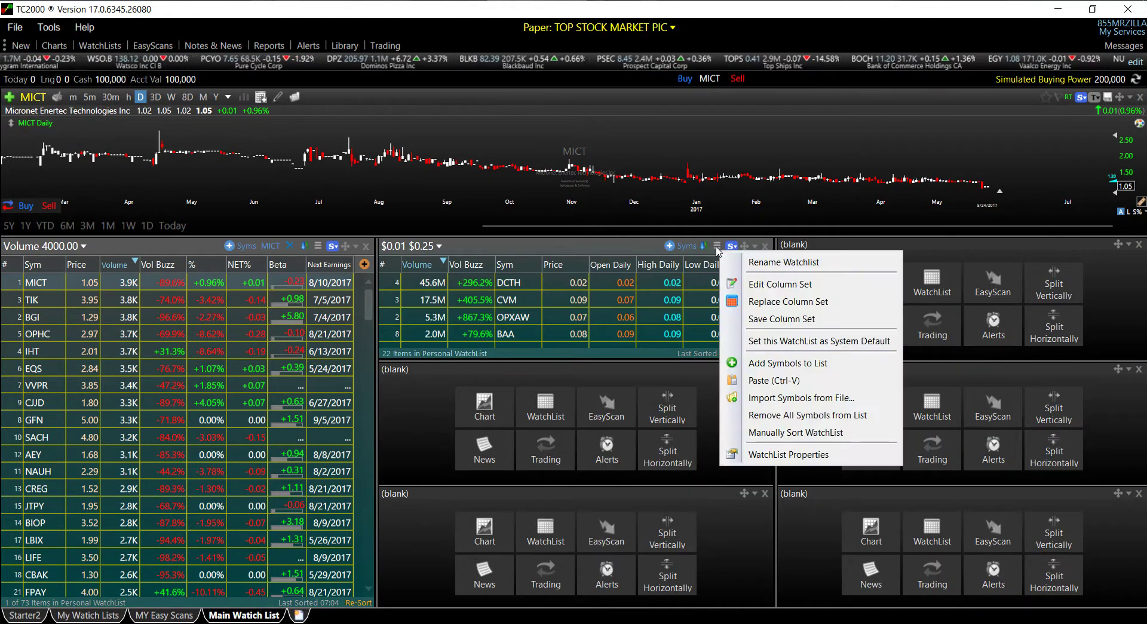
pyautogui.click(762, 301)
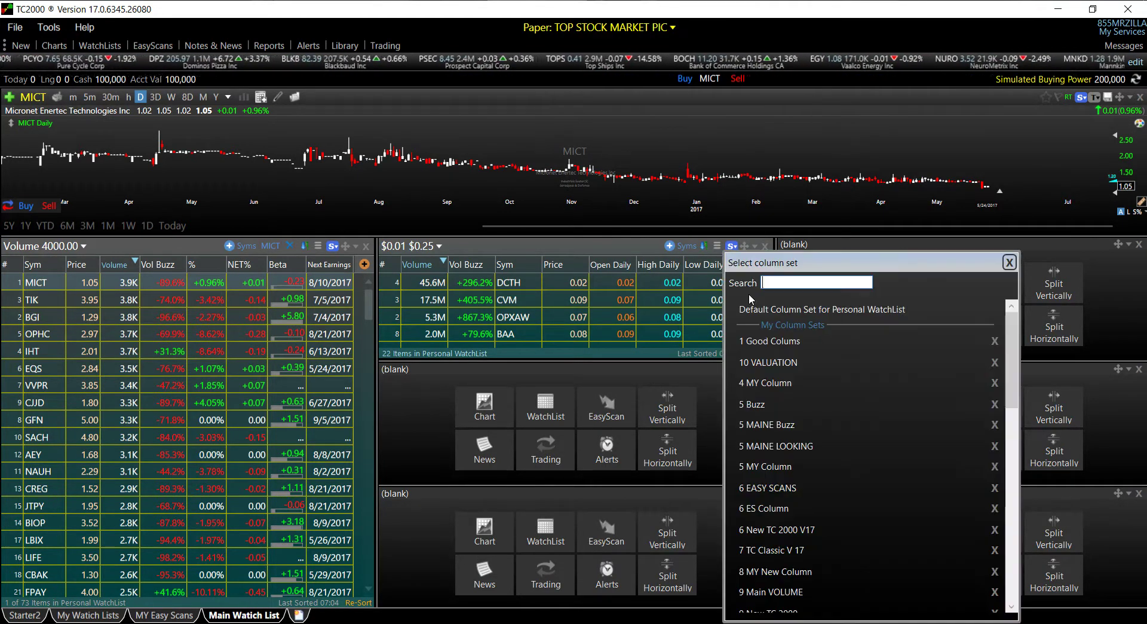
pyautogui.write('b')
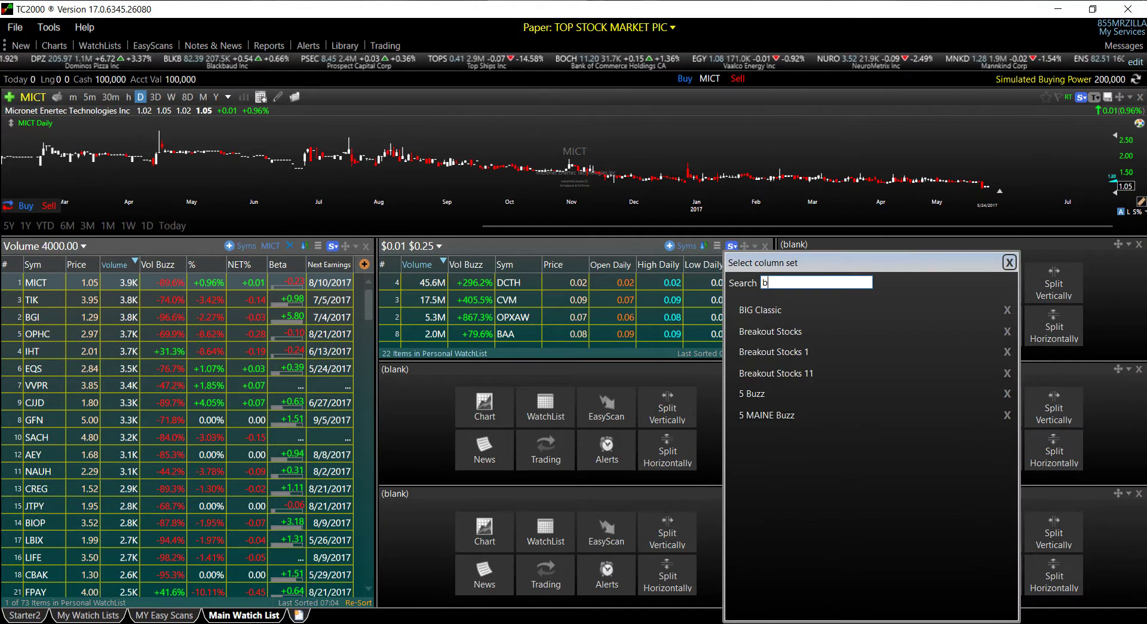
pyautogui.click(795, 330)
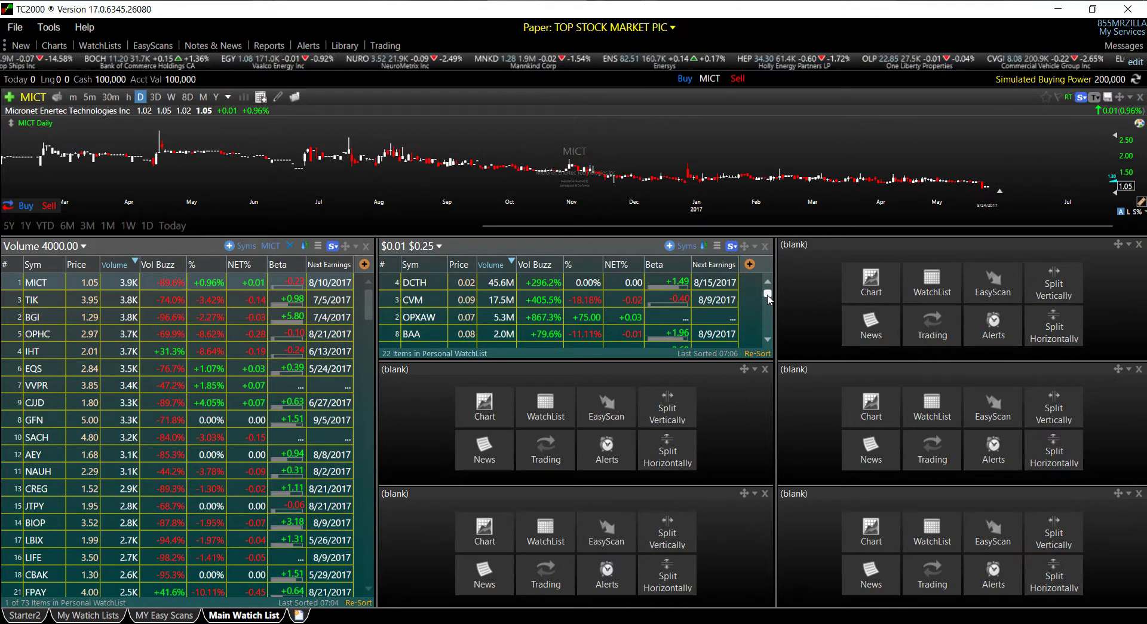
pyautogui.moveTo(769, 299)
pyautogui.mouseDown()
pyautogui.moveTo(770, 320)
pyautogui.moveTo(767, 308)
pyautogui.mouseUp()
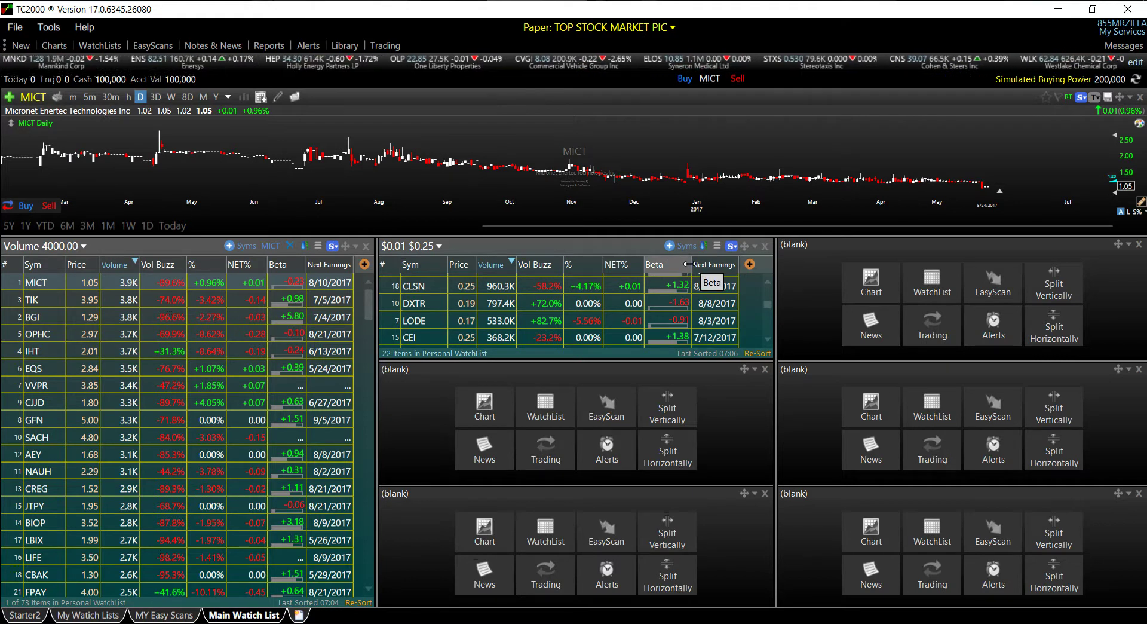
pyautogui.moveTo(687, 264); pyautogui.dragTo(683, 264)
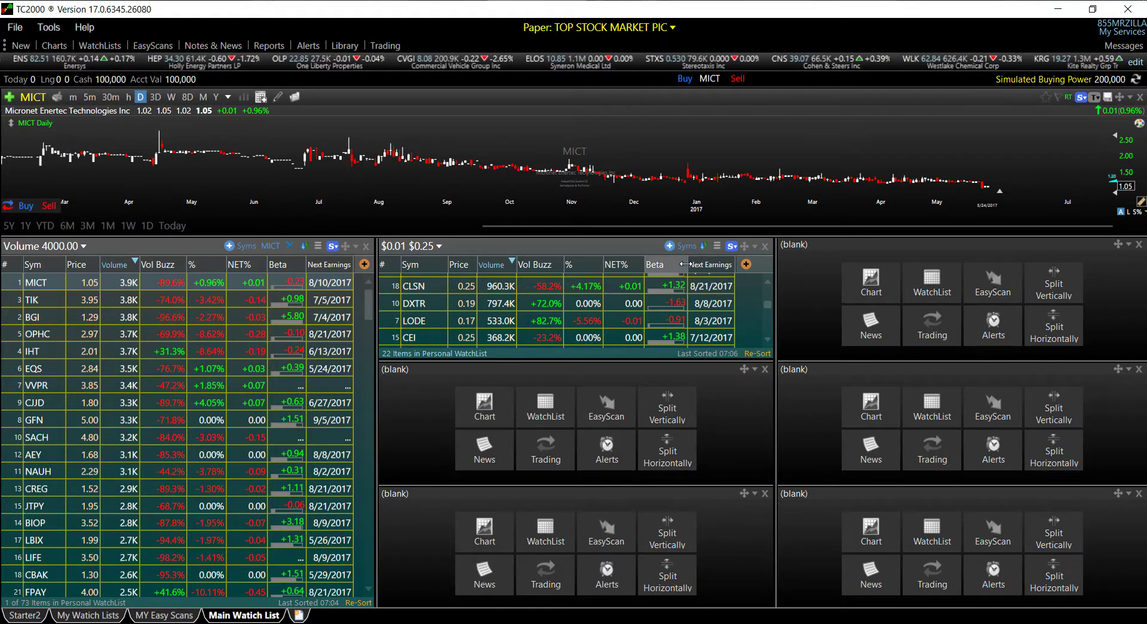
# Add the basic Optionable Stocks column to the column set of the $0.01 $0.25 watchlist
pyautogui.click(718, 247)
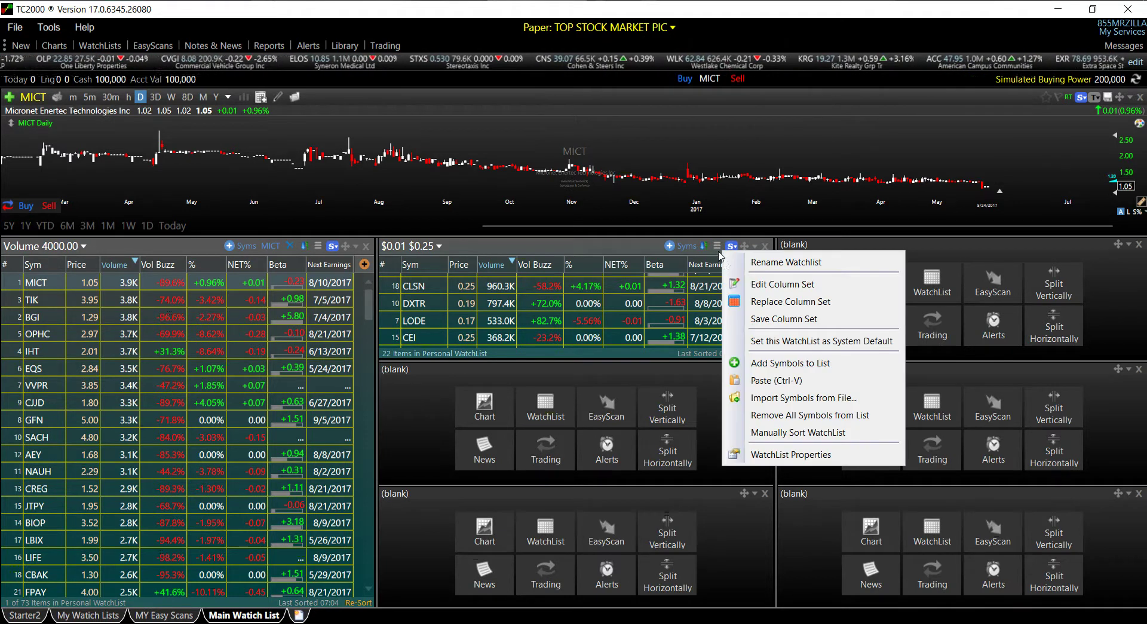
pyautogui.click(771, 285)
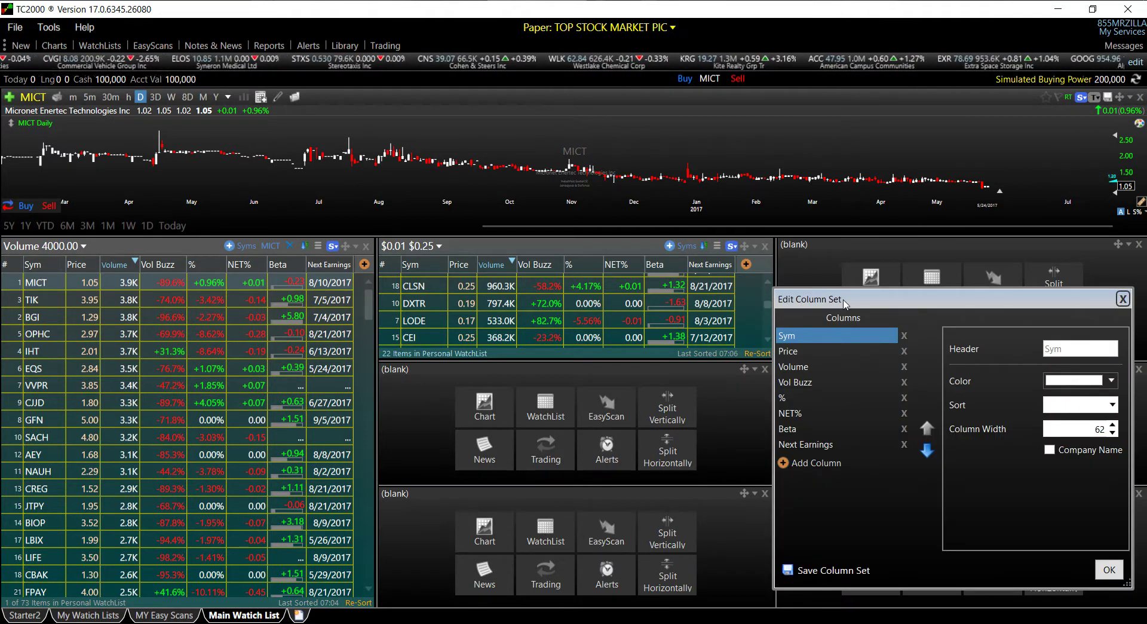
pyautogui.moveTo(844, 303); pyautogui.dragTo(699, 215)
pyautogui.click(651, 375)
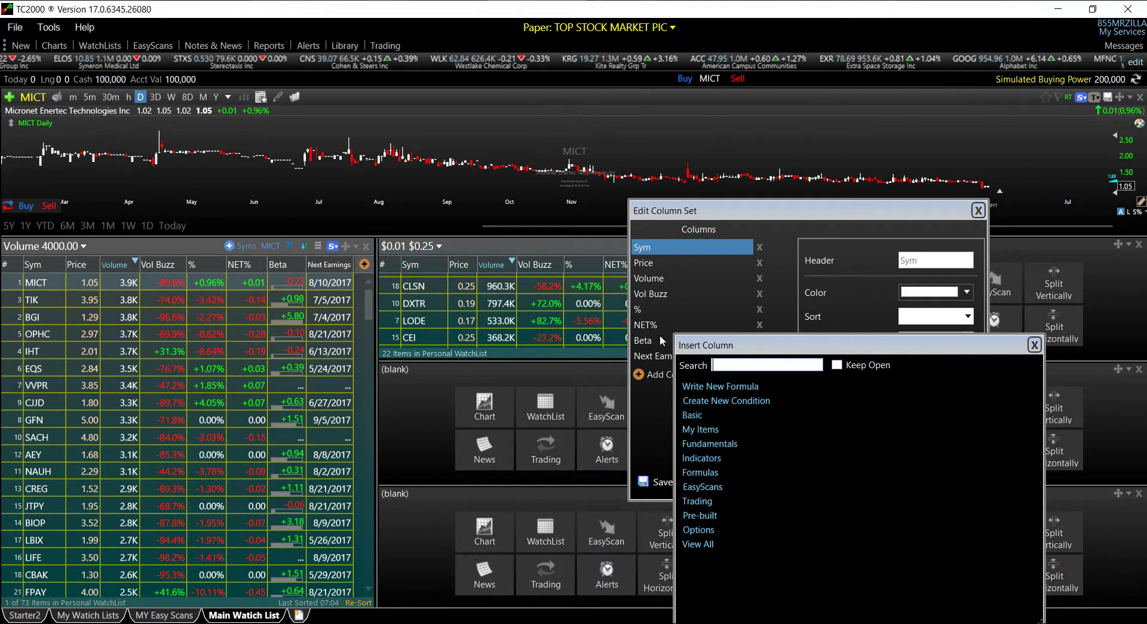
pyautogui.click(694, 415)
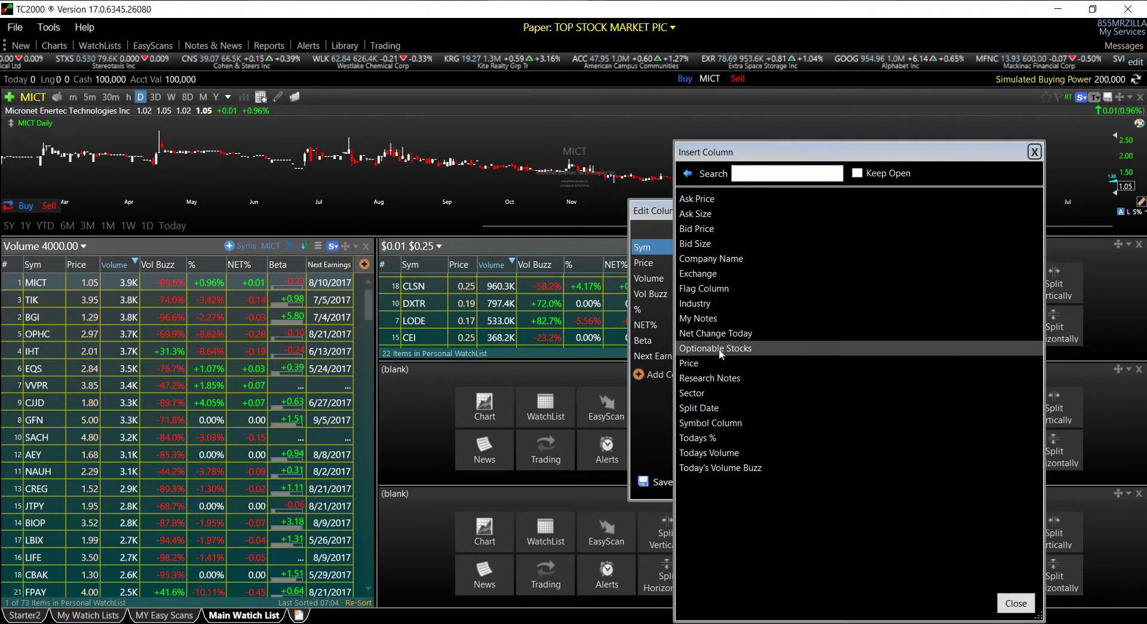
pyautogui.click(719, 348)
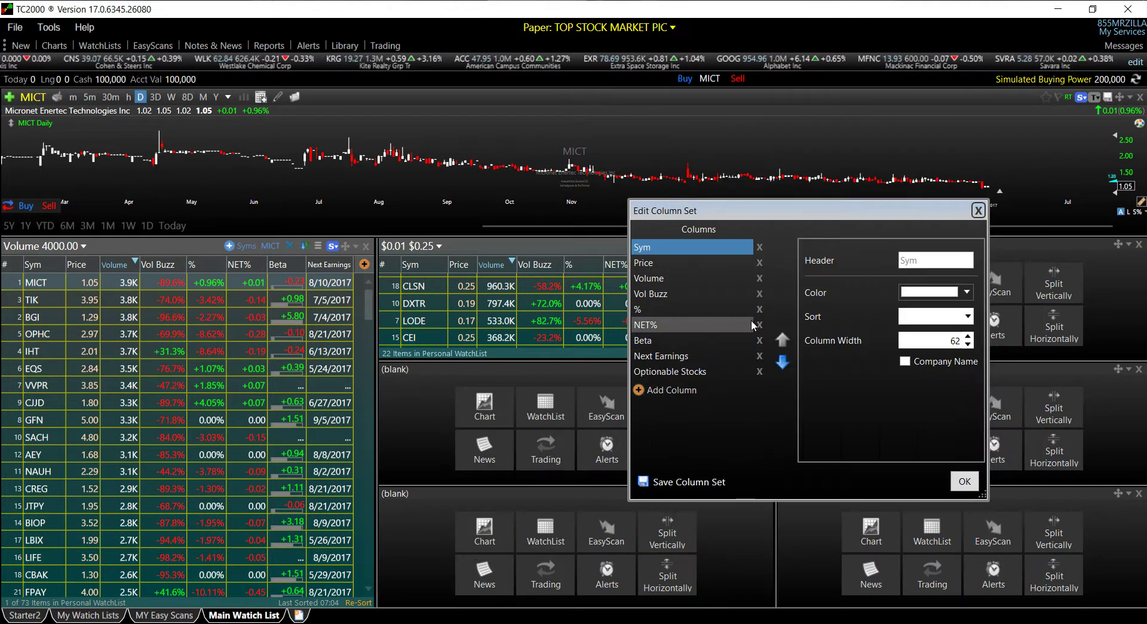
pyautogui.click(964, 482)
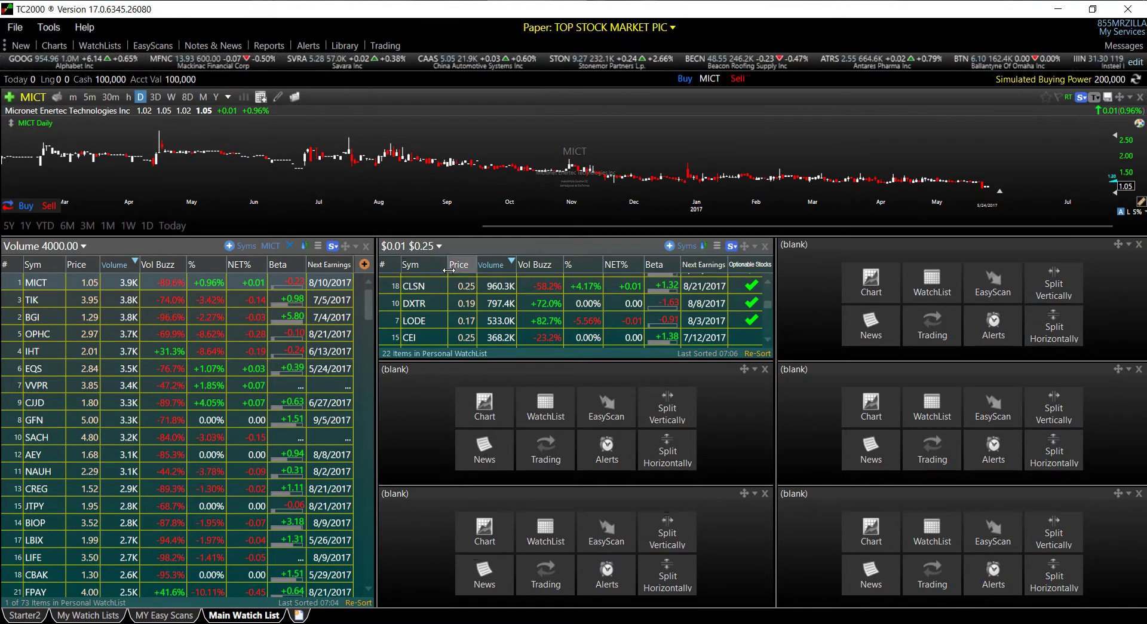
# Narrow the Sym and Optionable Stocks columns of the $0.01 $0.25 watchlist, maximizing its window for the latter and restoring it
pyautogui.moveTo(770, 306); pyautogui.dragTo(769, 289)
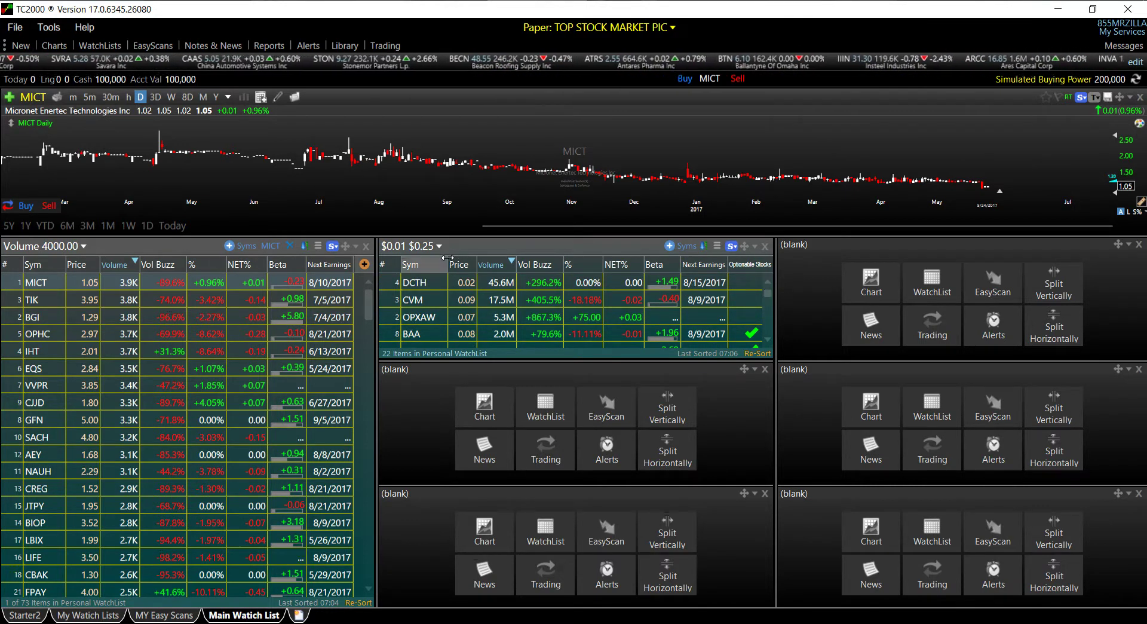
pyautogui.moveTo(447, 258); pyautogui.dragTo(444, 257)
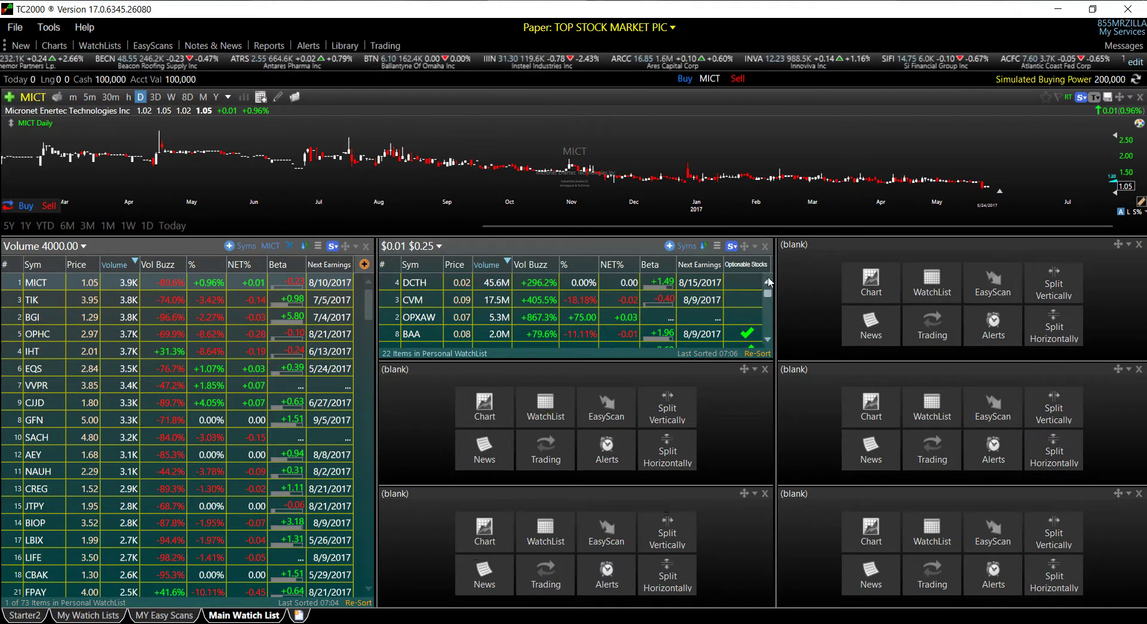
pyautogui.click(756, 247)
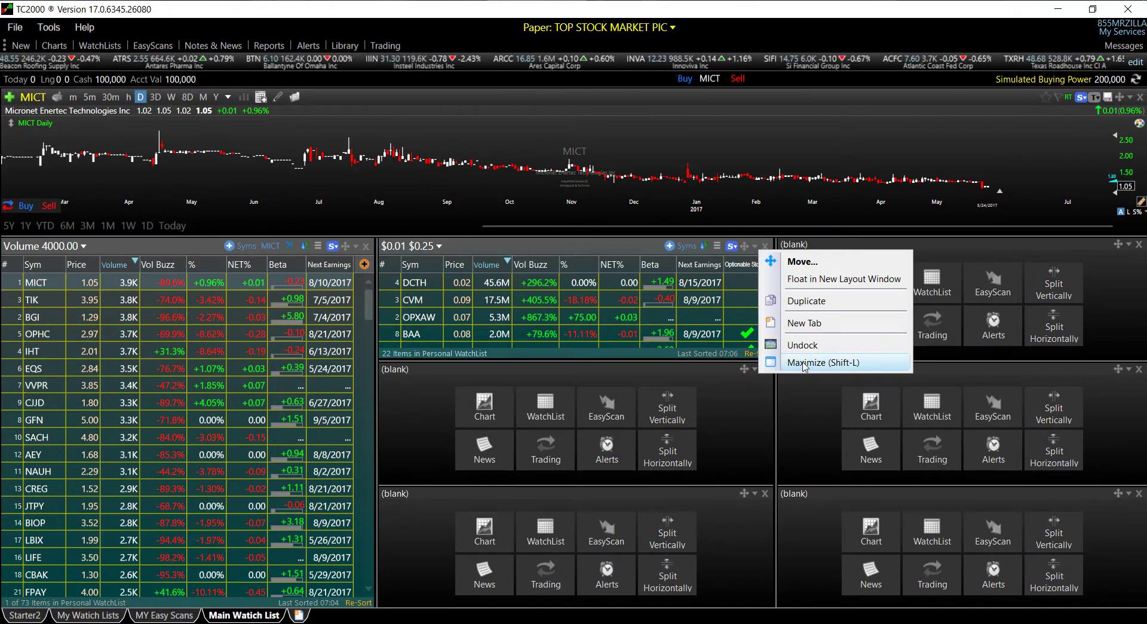
pyautogui.click(805, 362)
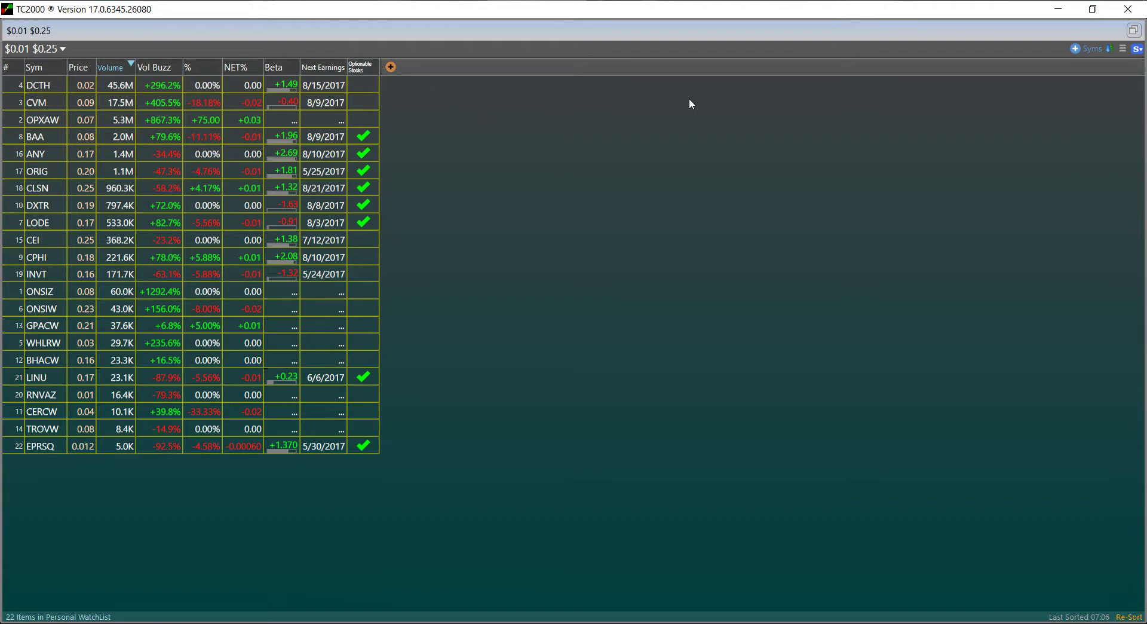
pyautogui.click(1134, 32)
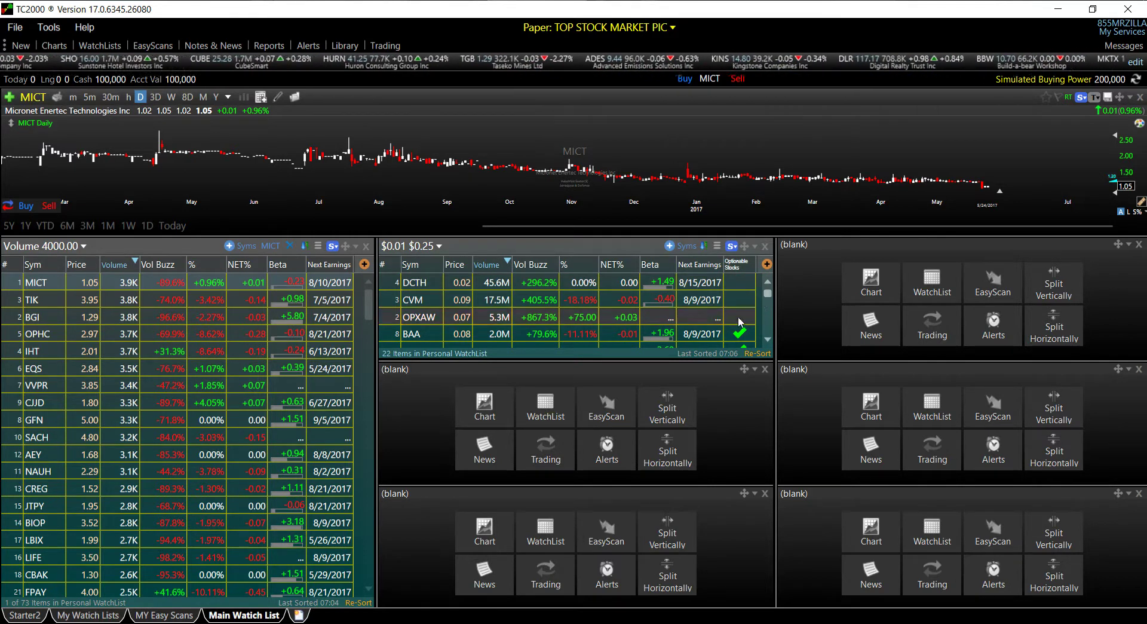
# Load the personal watchlist $0.25 $0.50 into the uppermost blank window of the third column
pyautogui.click(930, 287)
pyautogui.click(803, 69)
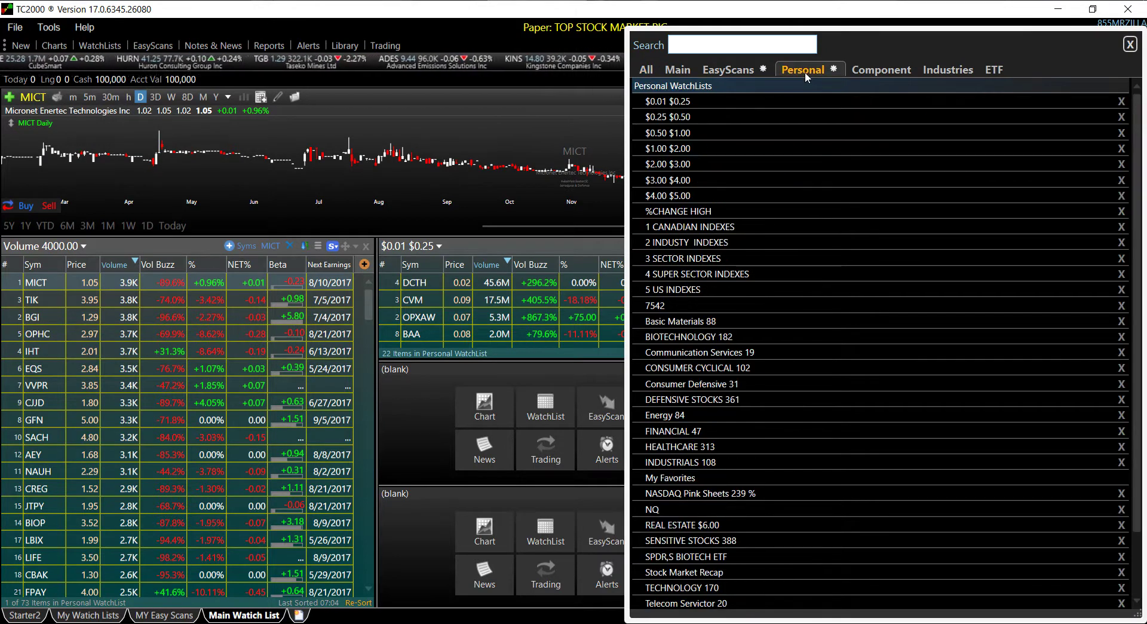
pyautogui.click(682, 118)
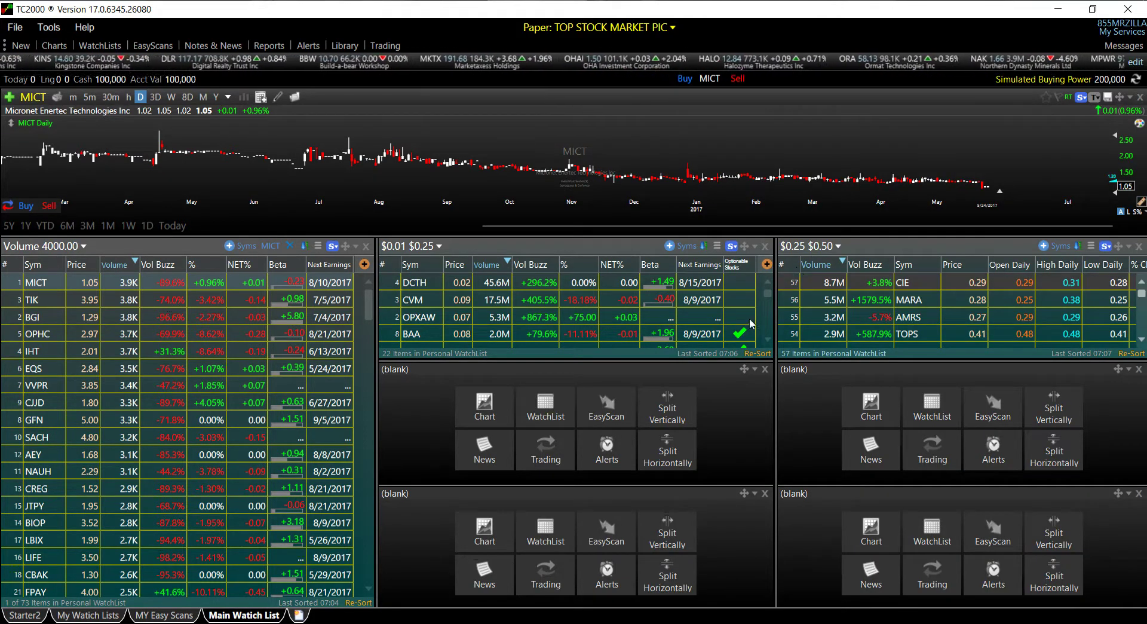
# Load the personal watchlist $0.50 $1.00 into the blank window directly below the $0.01 $0.25 watchlist
pyautogui.click(529, 410)
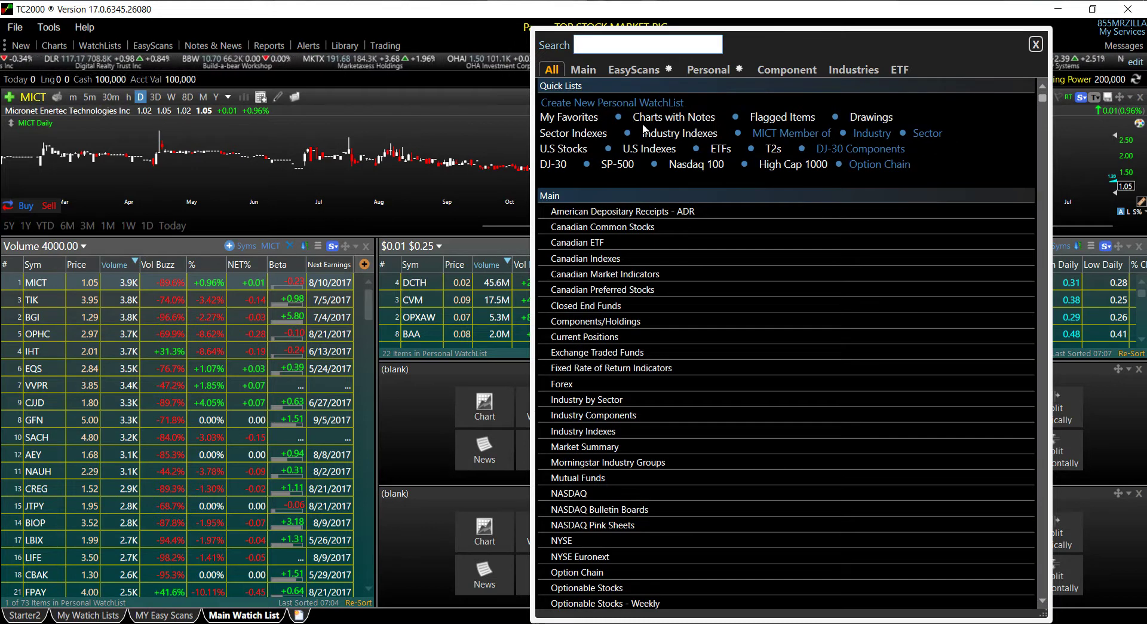
pyautogui.click(698, 72)
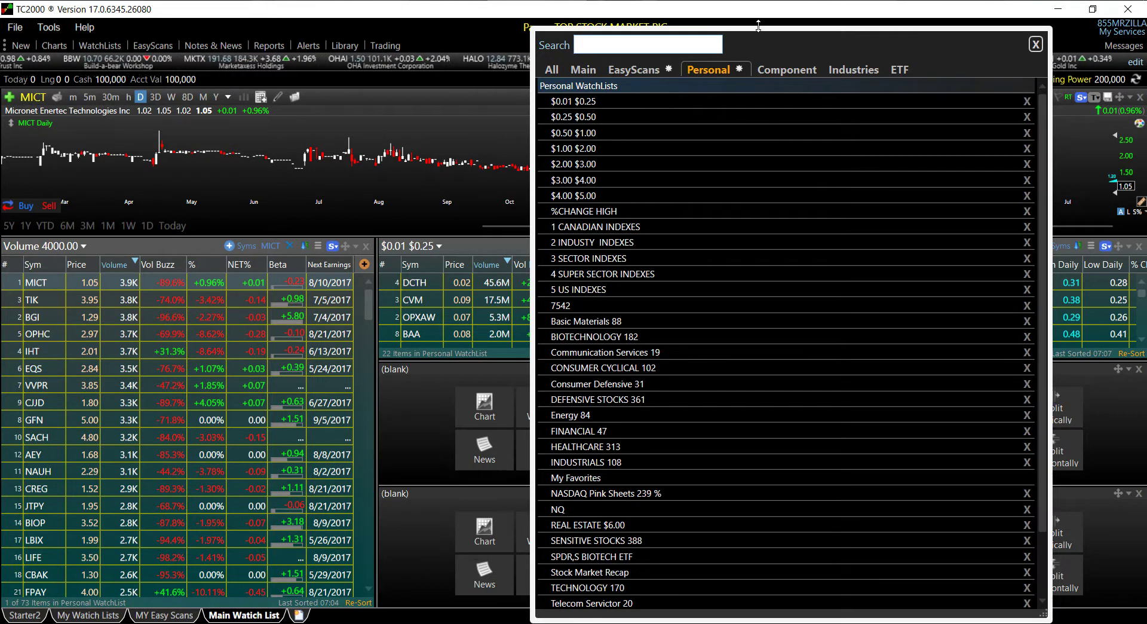
pyautogui.moveTo(758, 26); pyautogui.dragTo(377, 135)
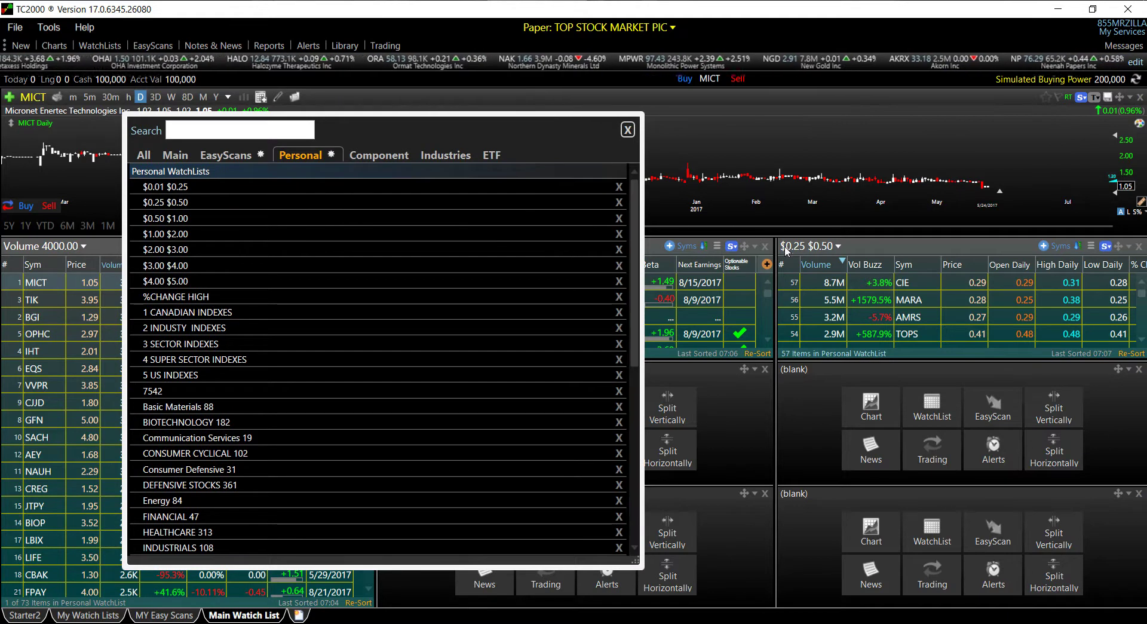
pyautogui.click(178, 220)
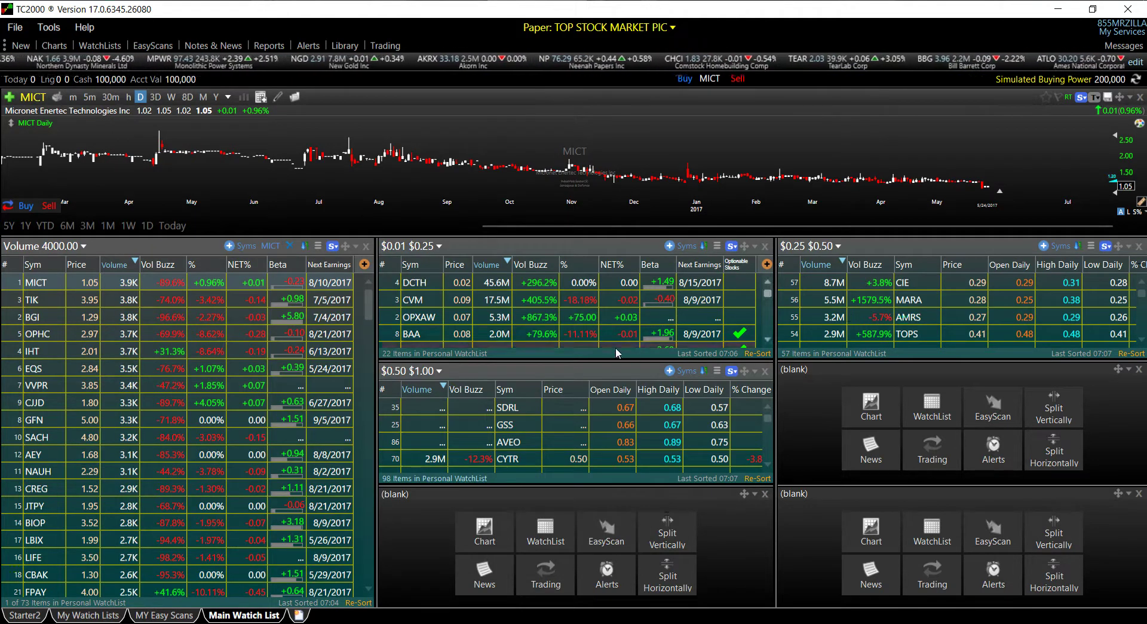
# Replace the column set of the $0.50 $1.00 watchlist with Breakout Stocks and slightly narrow its Beta column
pyautogui.click(716, 372)
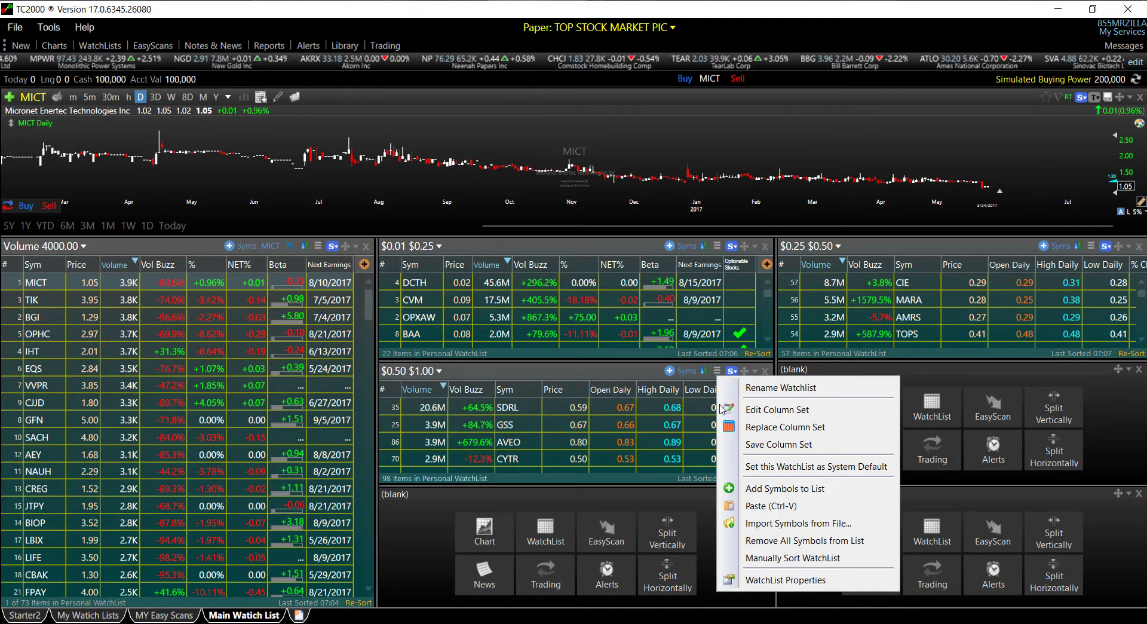
pyautogui.click(757, 432)
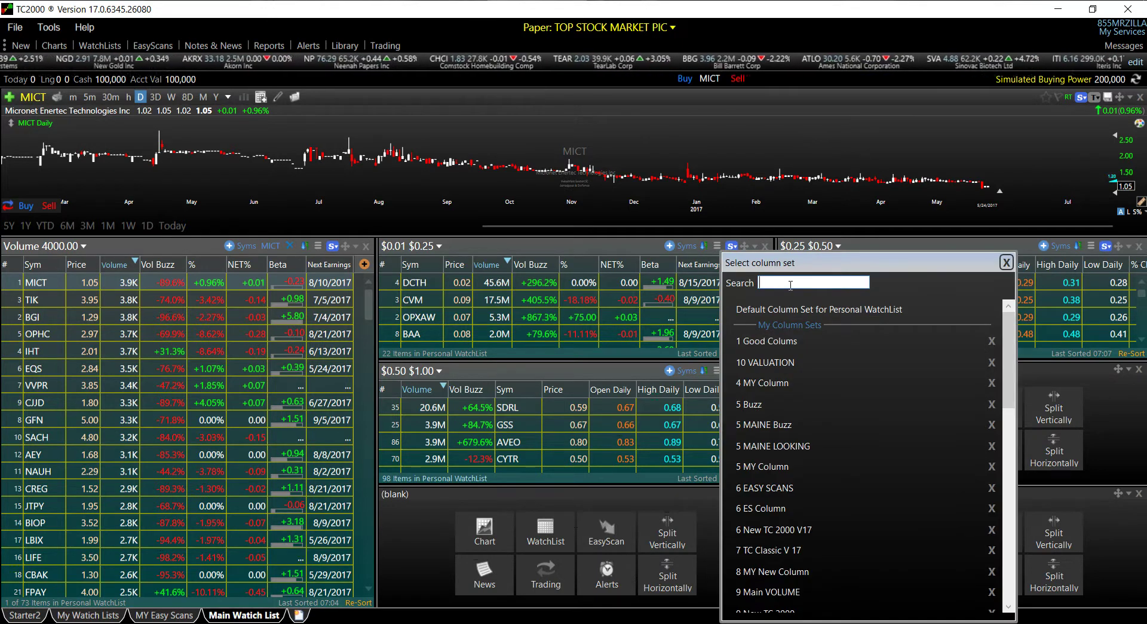
pyautogui.write('b')
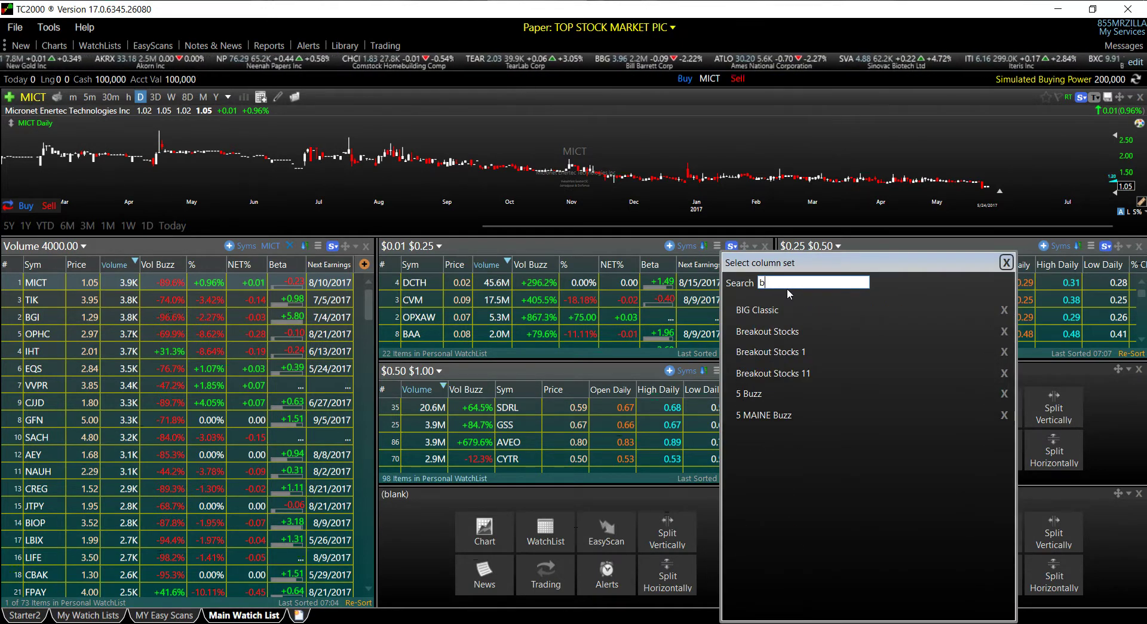
pyautogui.click(771, 330)
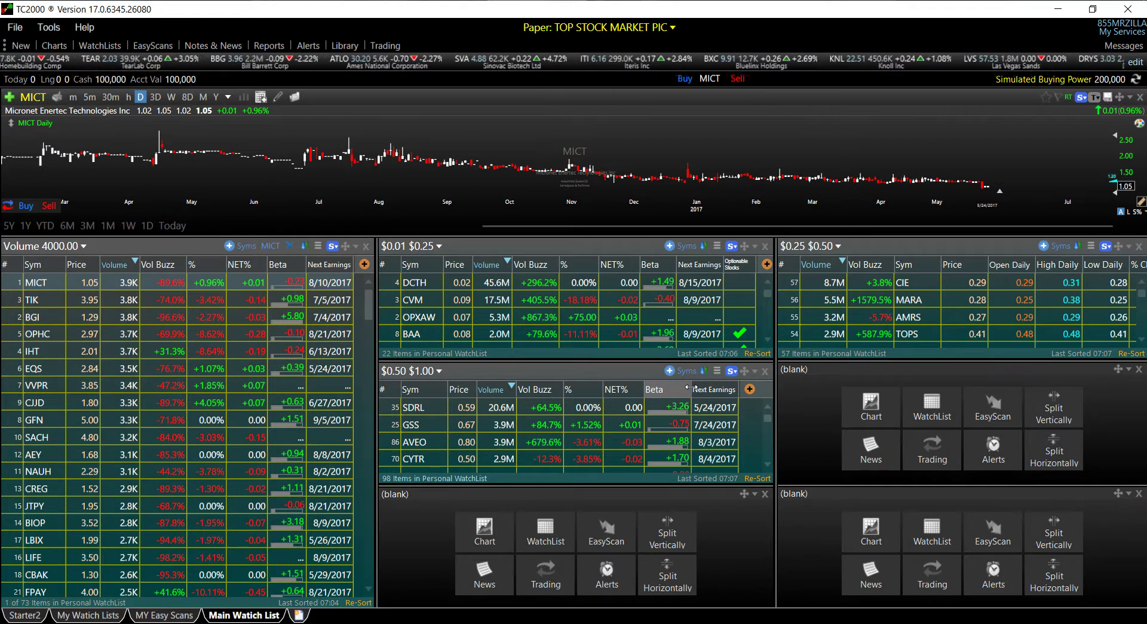
pyautogui.moveTo(688, 387); pyautogui.dragTo(682, 389)
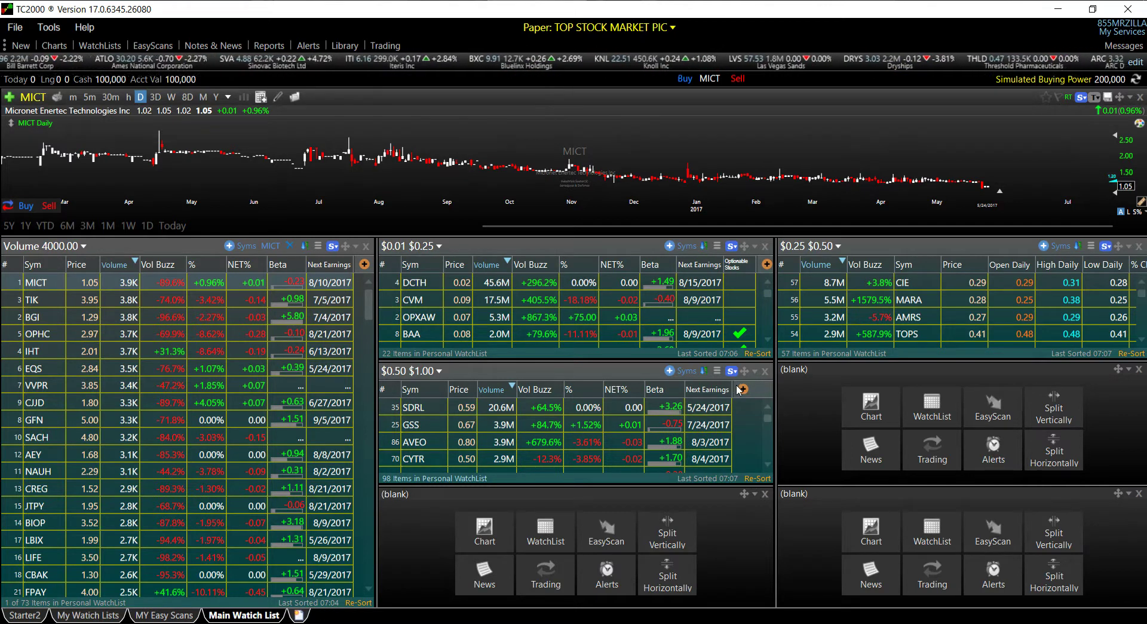
# Load the personal watchlist $1.00 $2.00 into the blank window directly below the $0.25 $0.50 watchlist
pyautogui.click(943, 410)
pyautogui.click(805, 70)
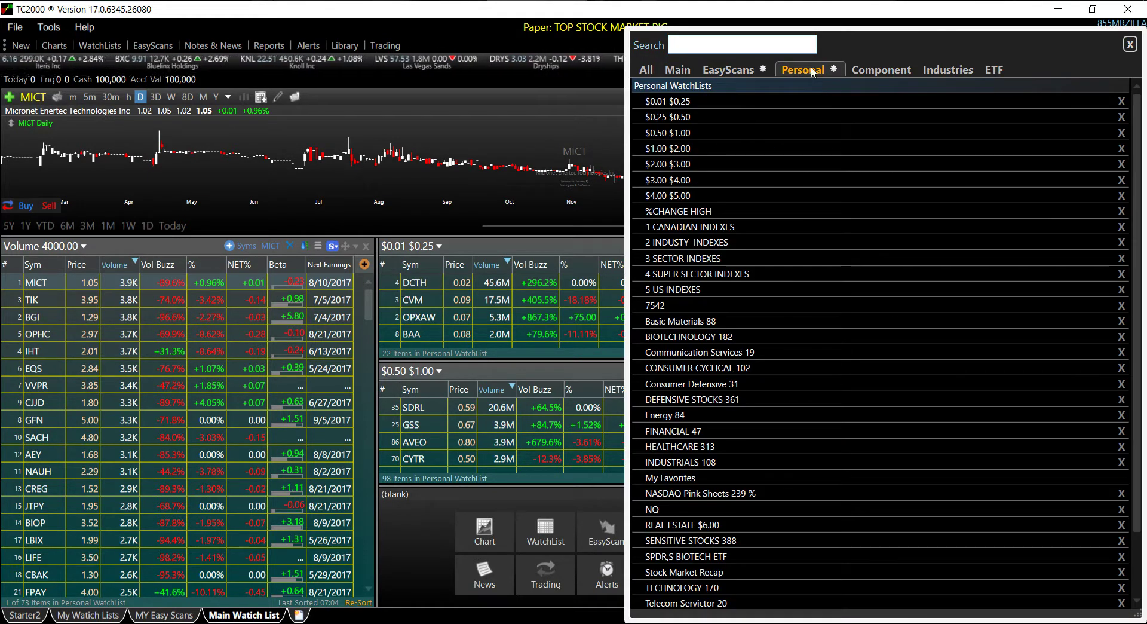
pyautogui.moveTo(933, 37); pyautogui.dragTo(352, 40)
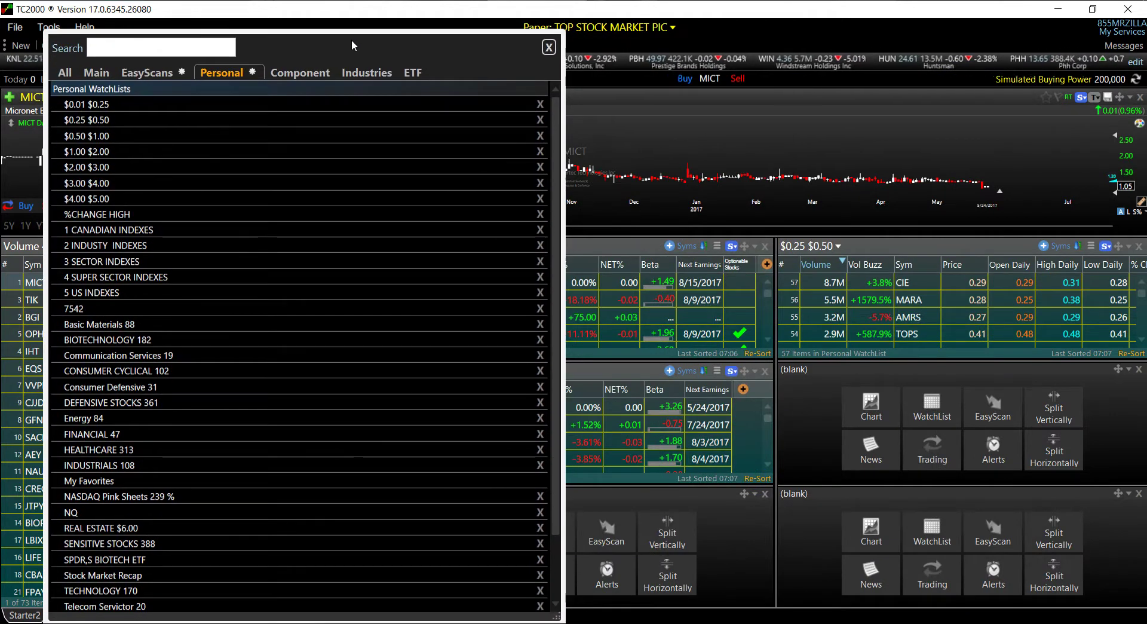
pyautogui.click(81, 153)
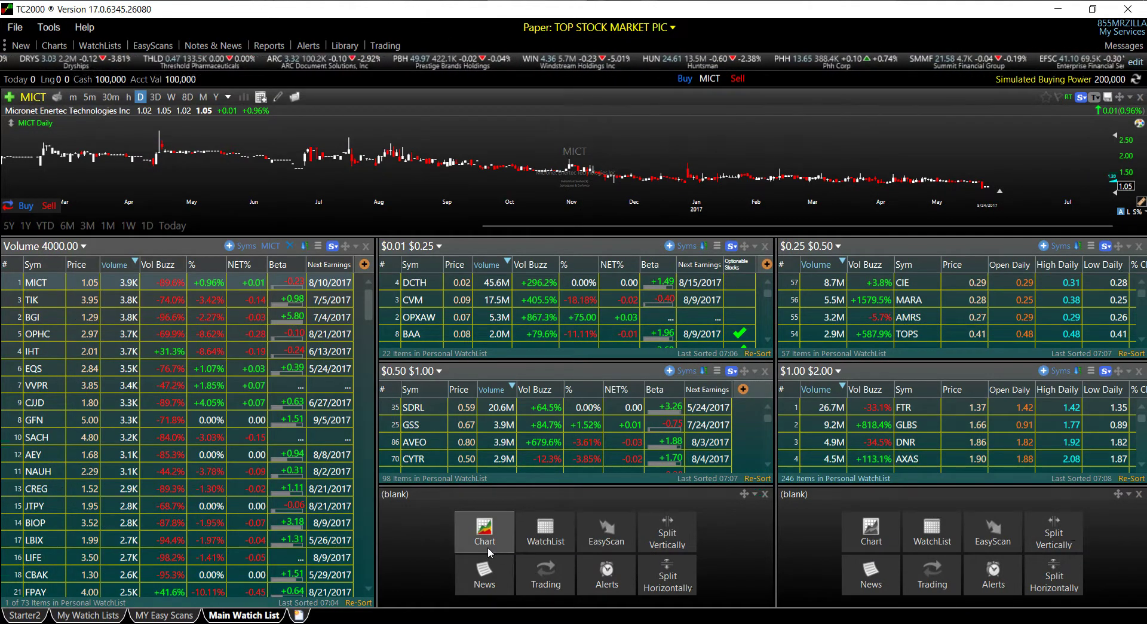
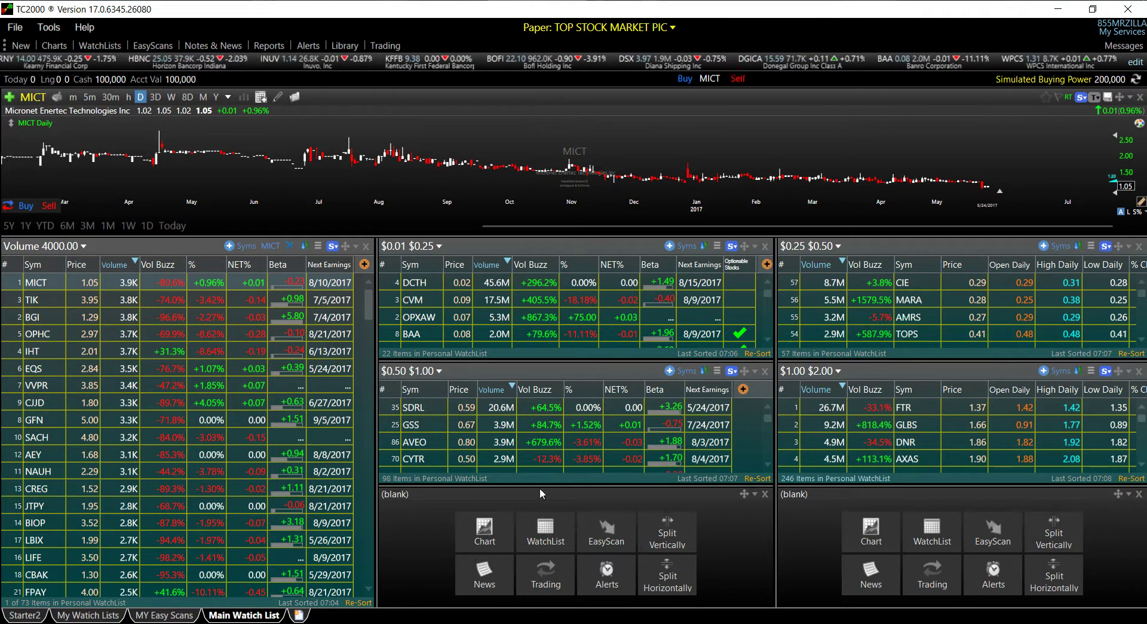
pyautogui.click(545, 538)
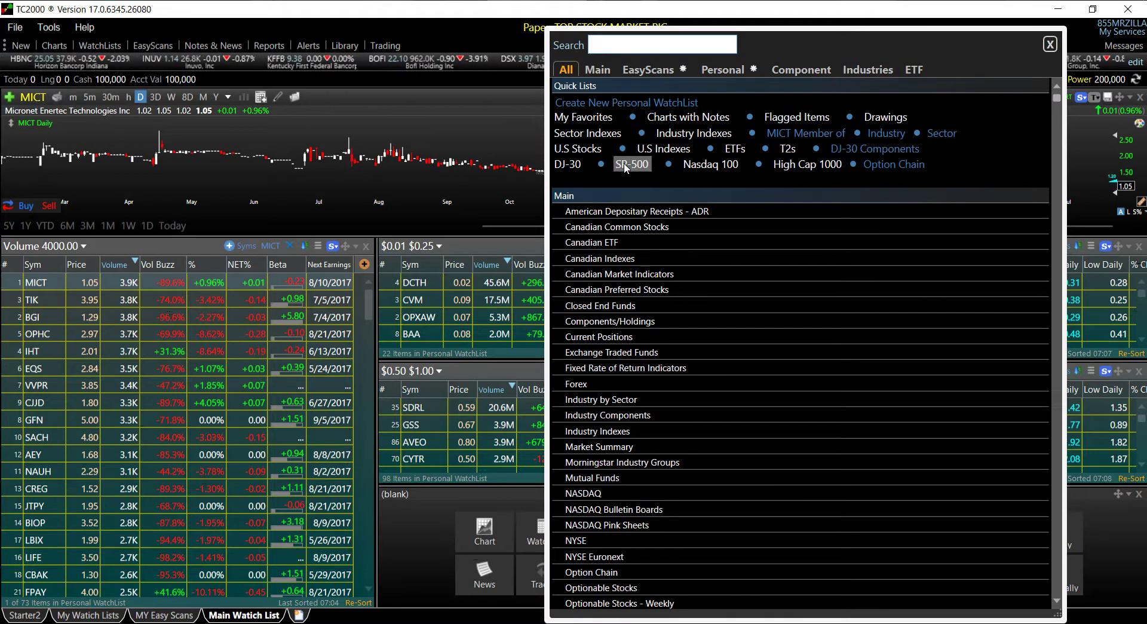
pyautogui.click(753, 67)
pyautogui.moveTo(804, 41); pyautogui.dragTo(355, 33)
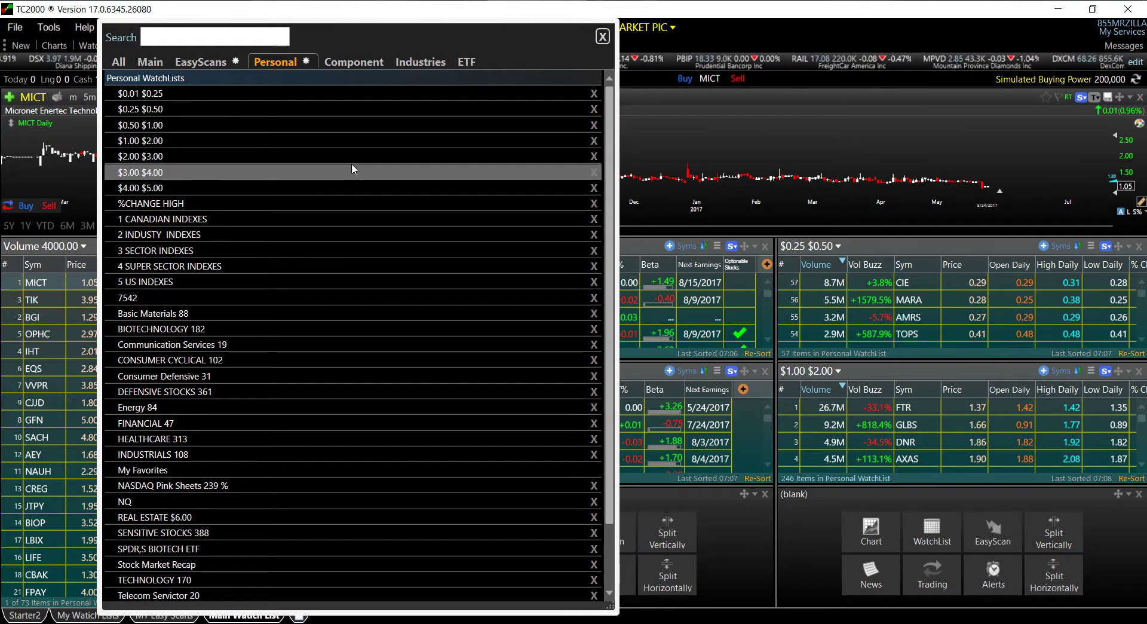
pyautogui.click(604, 39)
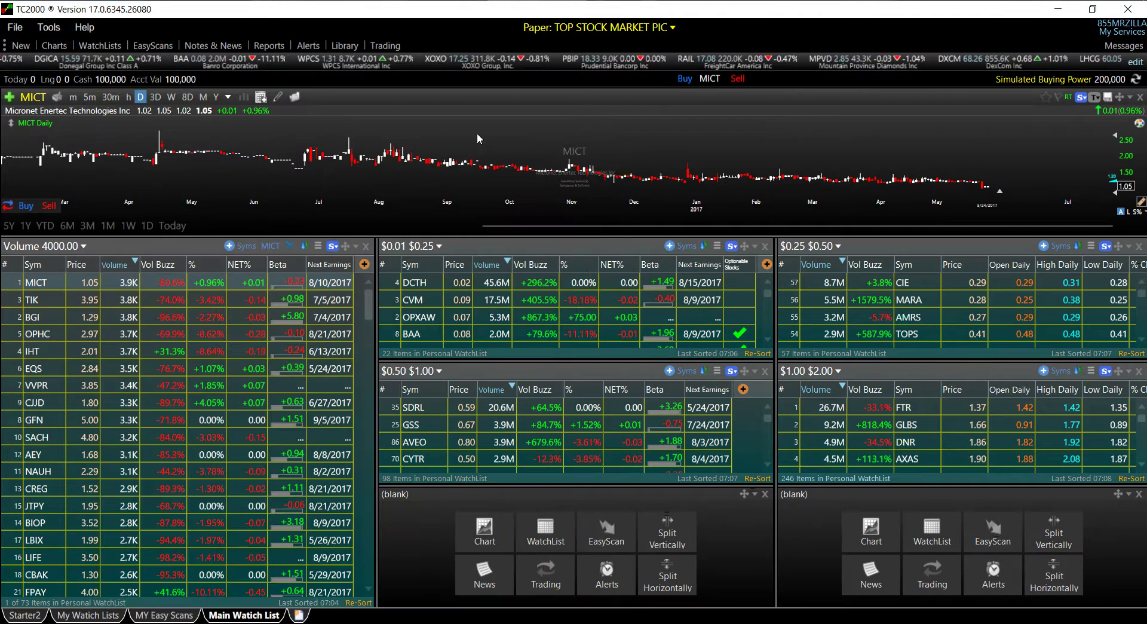
# Open the personal watchlist $0.01 $0.25 in a floating window and dock it below the Volume 4000.00 watchlist
pyautogui.click(100, 46)
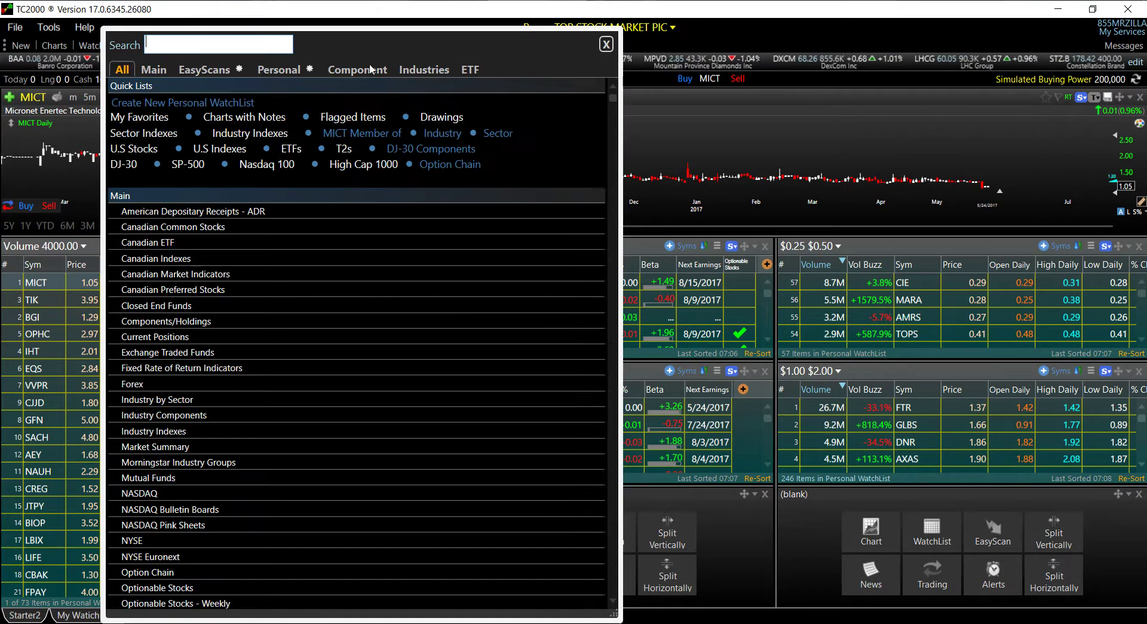
pyautogui.click(288, 71)
pyautogui.click(234, 103)
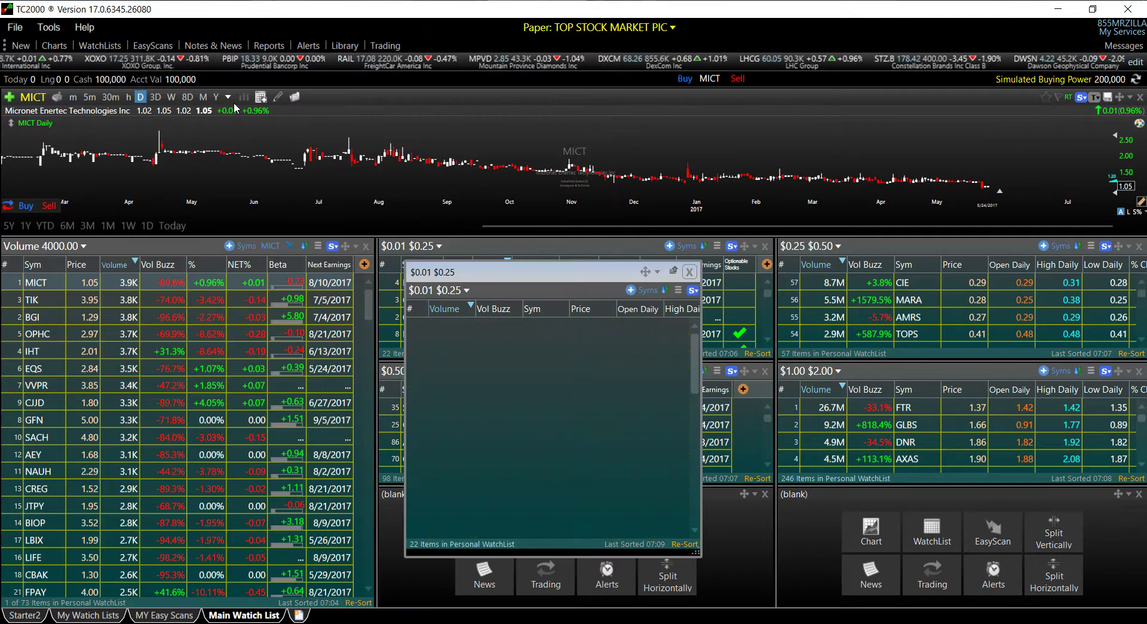
pyautogui.moveTo(649, 273); pyautogui.dragTo(195, 470)
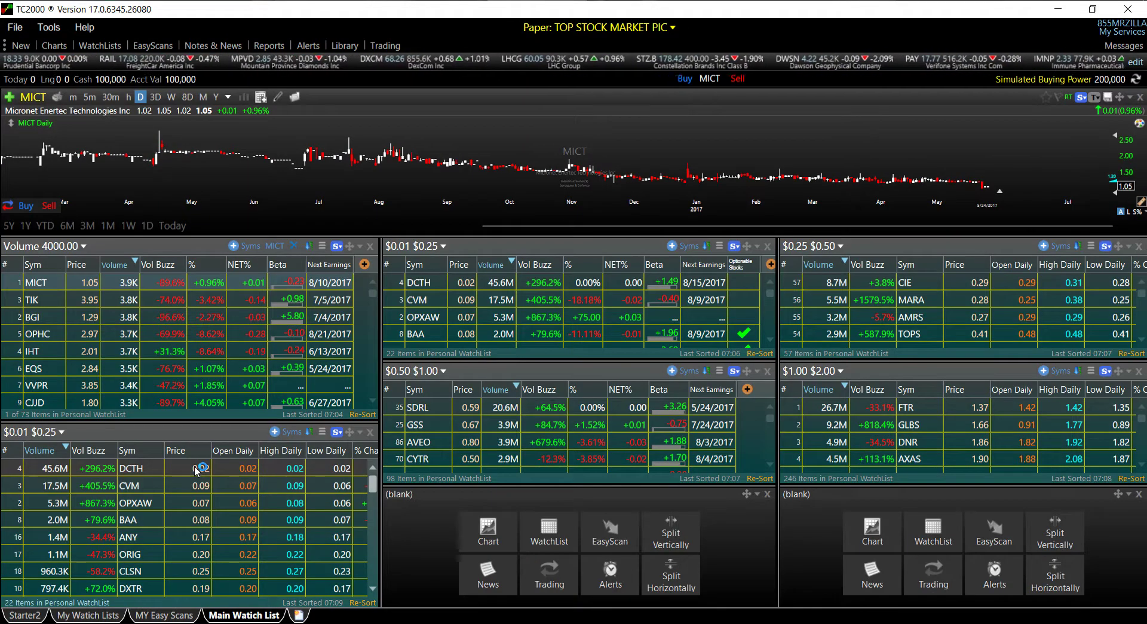
# Replace the column set of the $0.01 $0.25 watchlist below Volume 4000.00 with Breakout Stocks and slightly narrow its Beta column
pyautogui.click(320, 432)
pyautogui.click(388, 457)
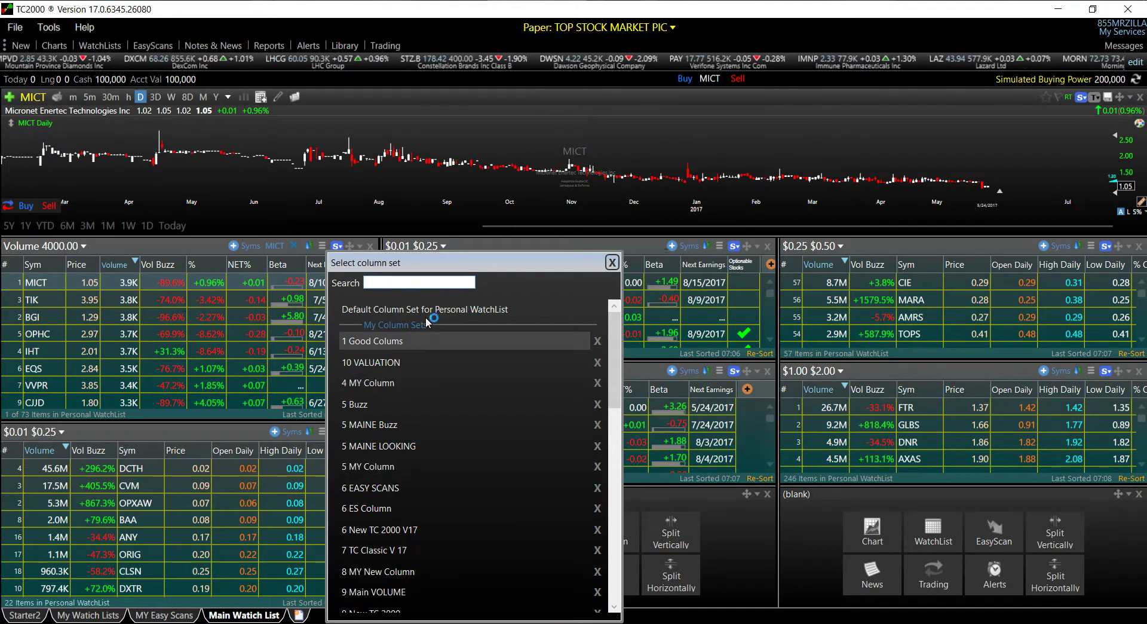
pyautogui.write('b')
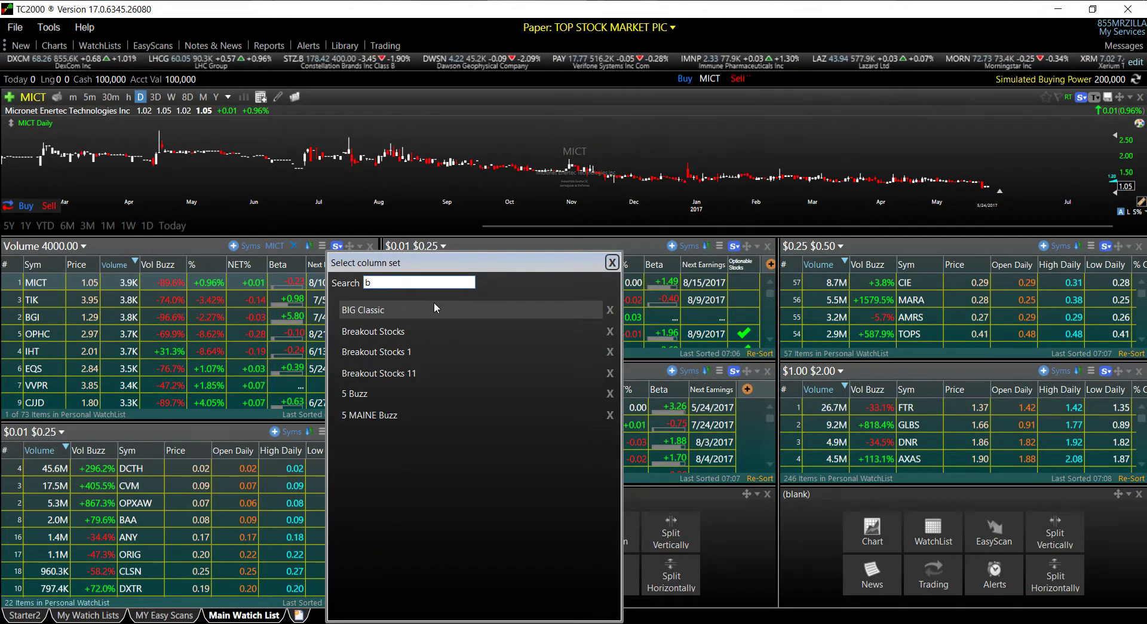
pyautogui.click(411, 330)
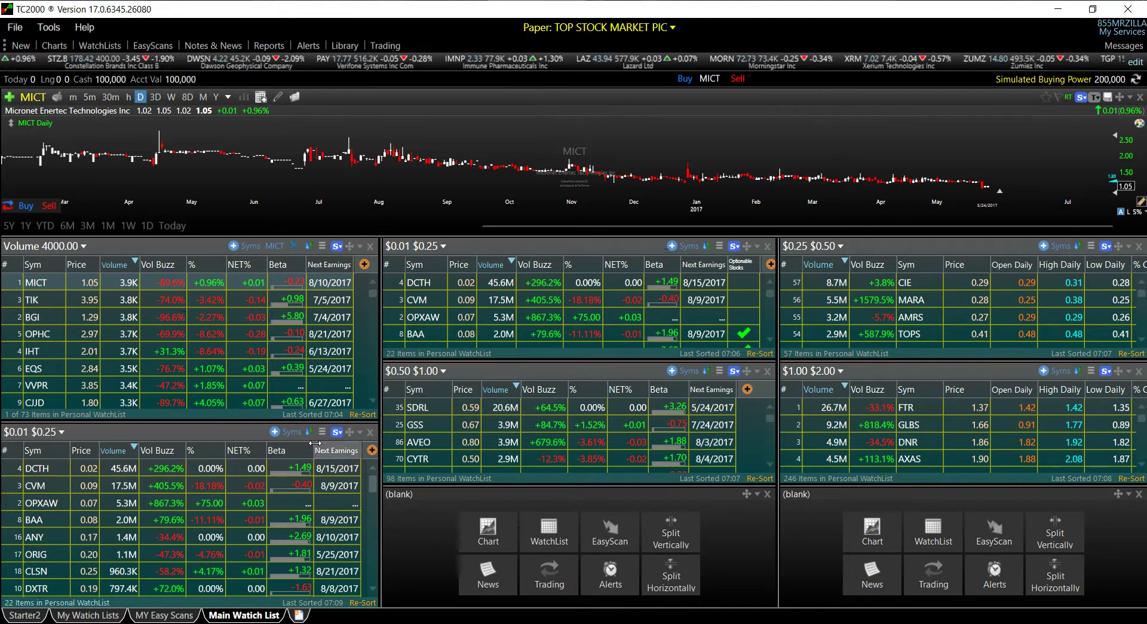
pyautogui.moveTo(315, 443); pyautogui.dragTo(313, 443)
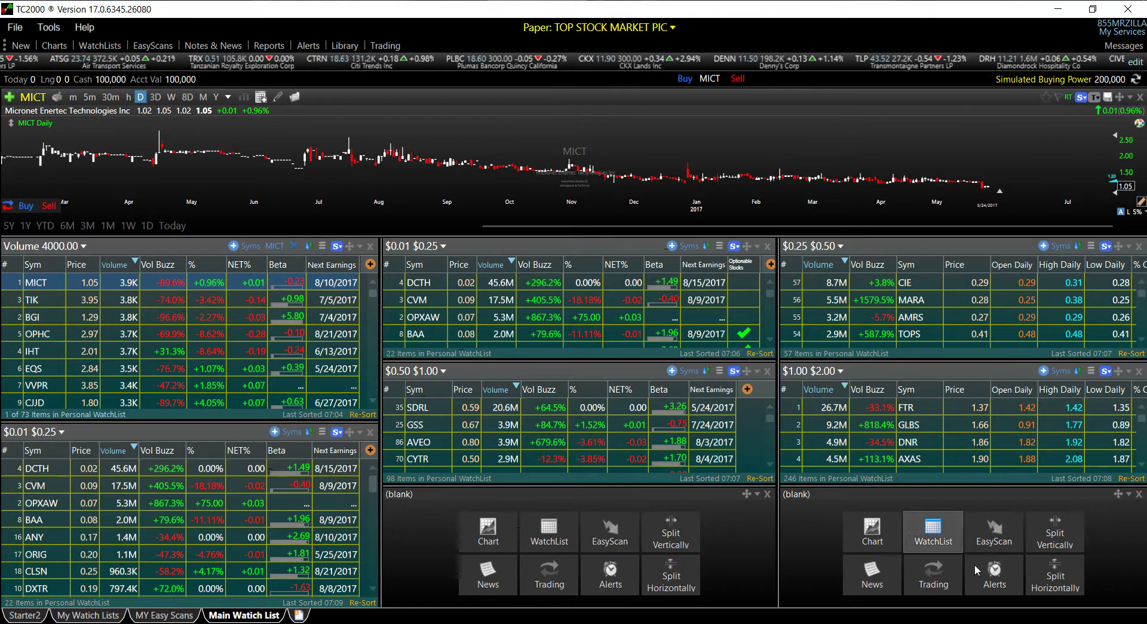
# Load the personal watchlist $4.00 $5.00 into the blank window below the $1.00 $2.00 watchlist
pyautogui.click(936, 534)
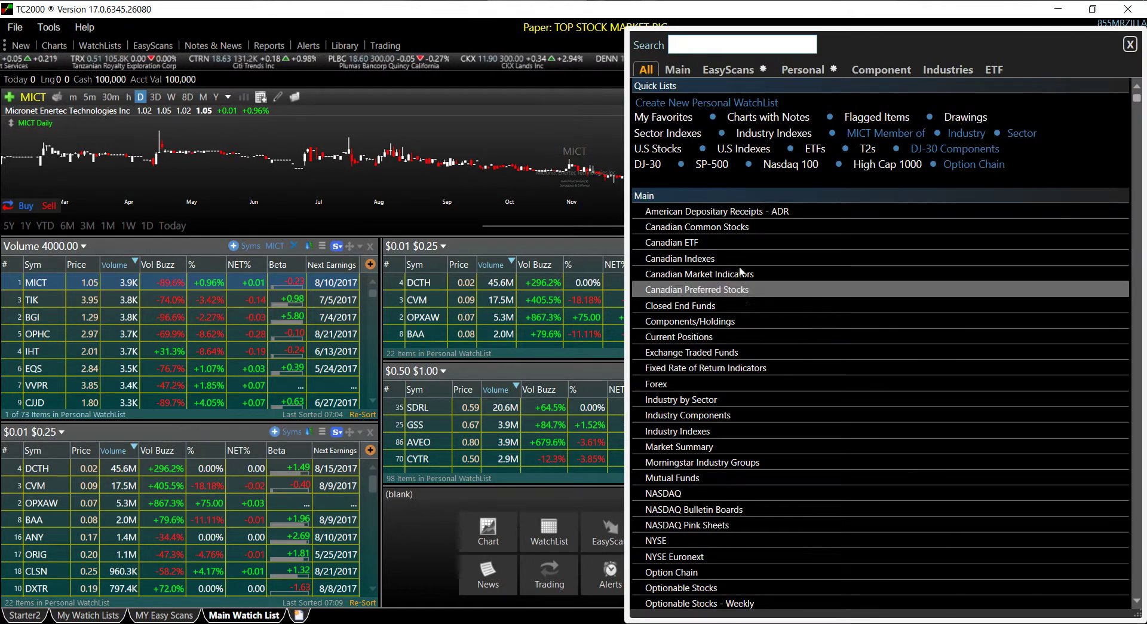
pyautogui.click(798, 69)
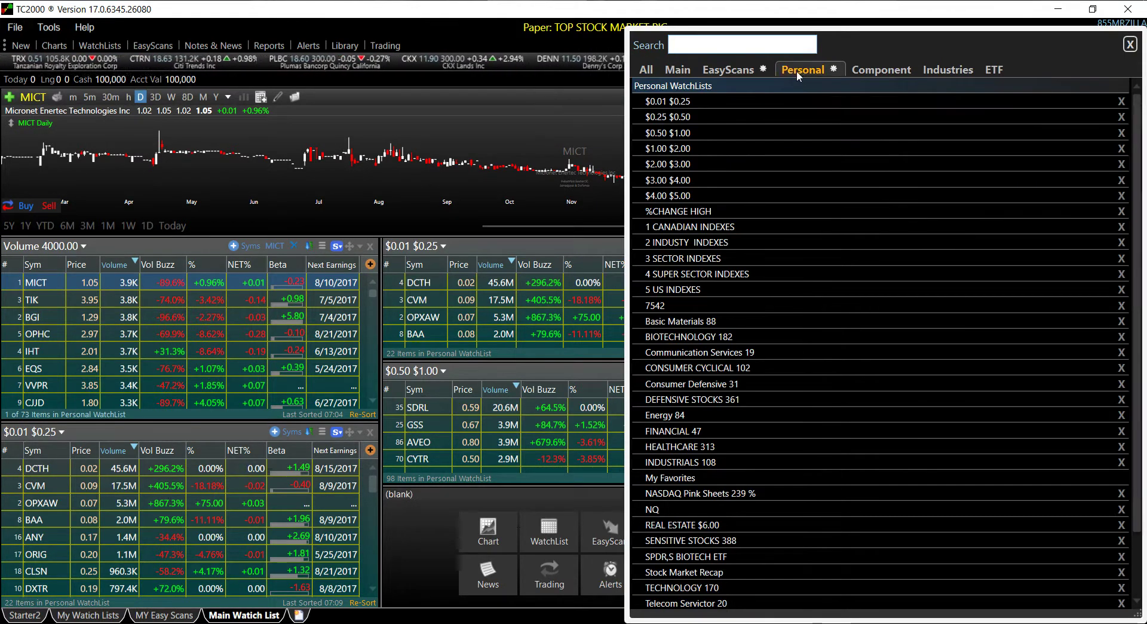
pyautogui.click(698, 195)
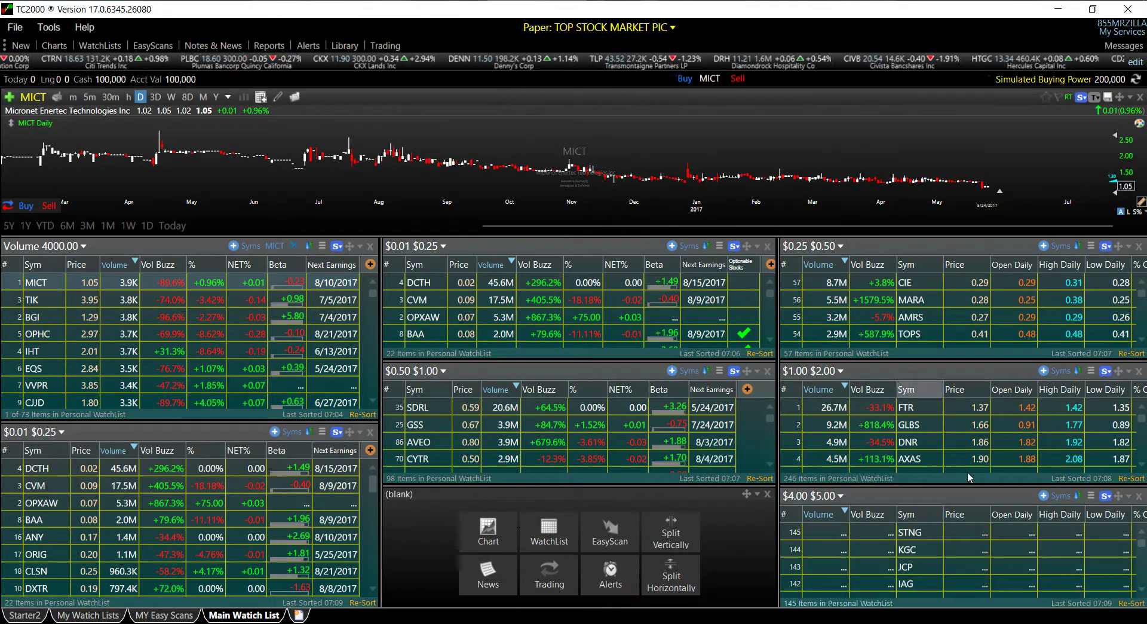
# Replace the column set of the $4.00 $5.00 watchlist with Breakout Stocks
pyautogui.click(1091, 499)
pyautogui.click(1016, 452)
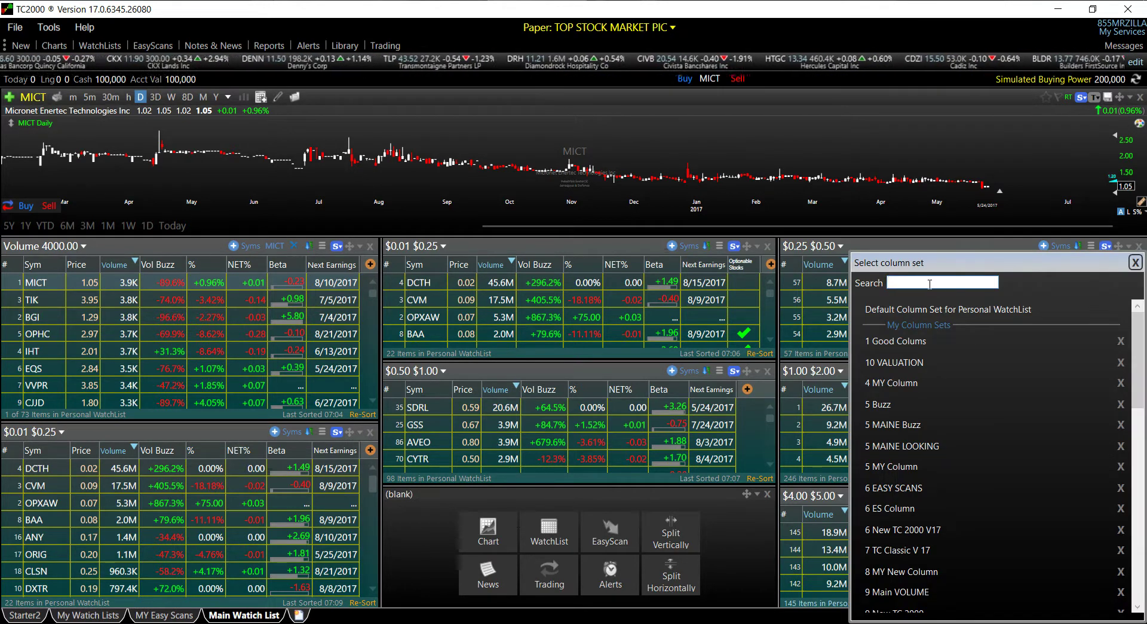
pyautogui.write('b')
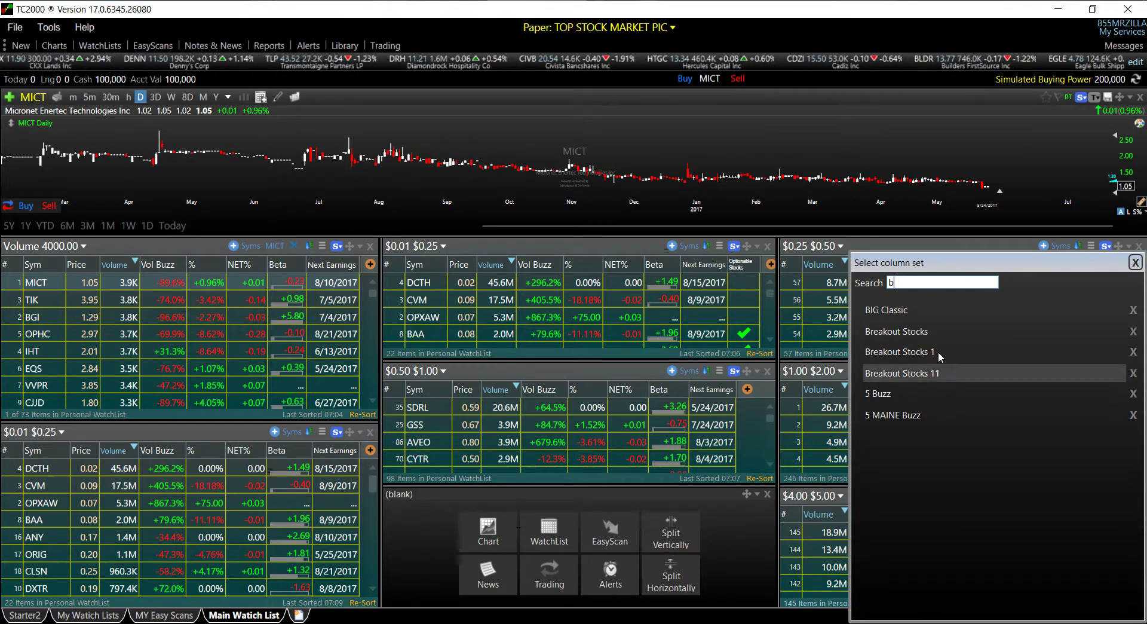
pyautogui.click(932, 329)
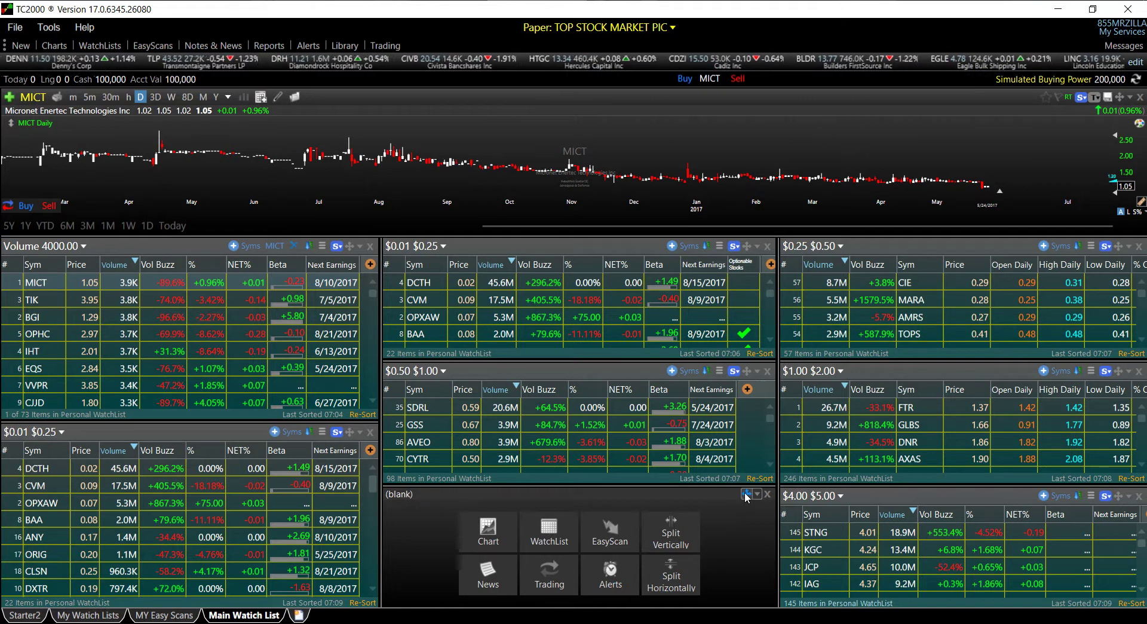
# Load the personal watchlist $3.00 $4.00 into the remaining blank window below the $0.50 $1.00 watchlist
pyautogui.moveTo(745, 493); pyautogui.dragTo(743, 492)
pyautogui.moveTo(662, 516); pyautogui.dragTo(662, 517)
pyautogui.click(558, 534)
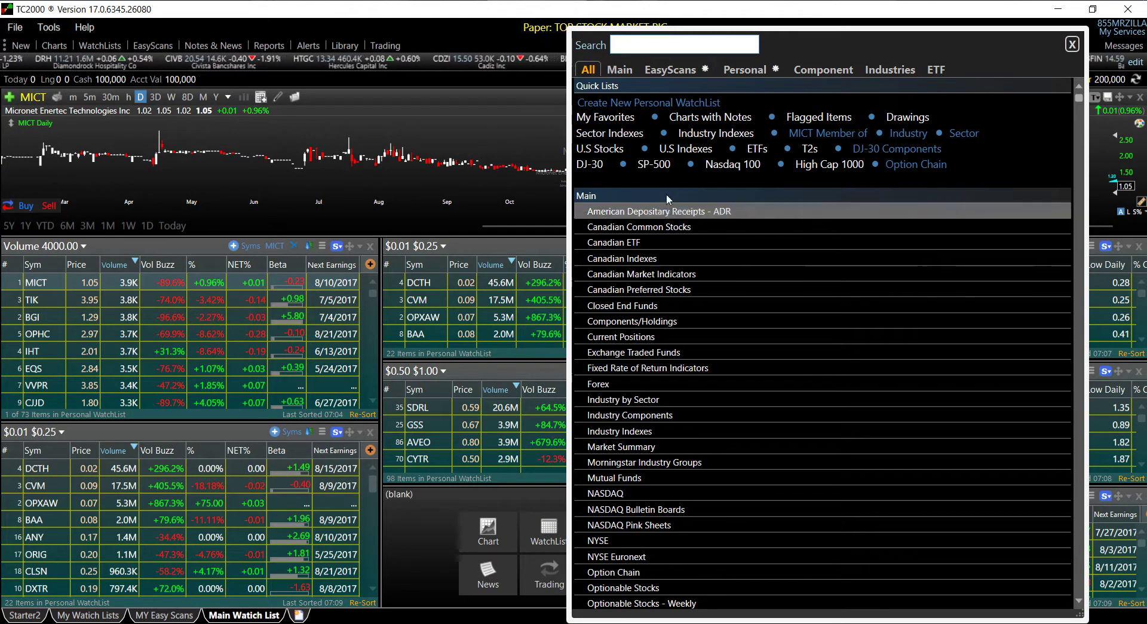
pyautogui.click(747, 70)
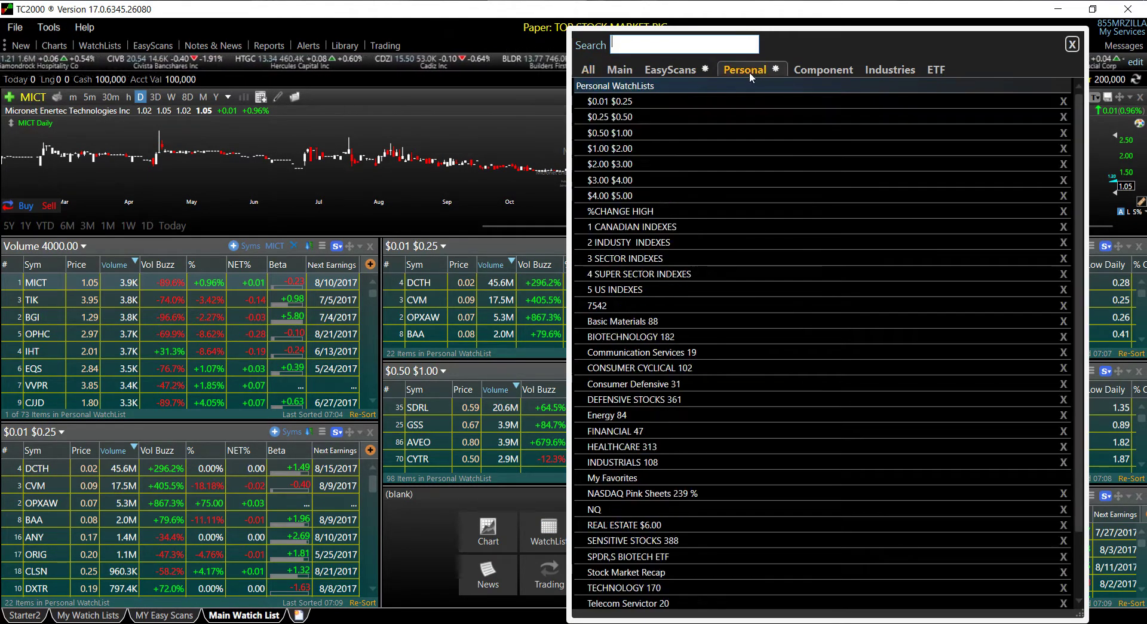
pyautogui.click(655, 179)
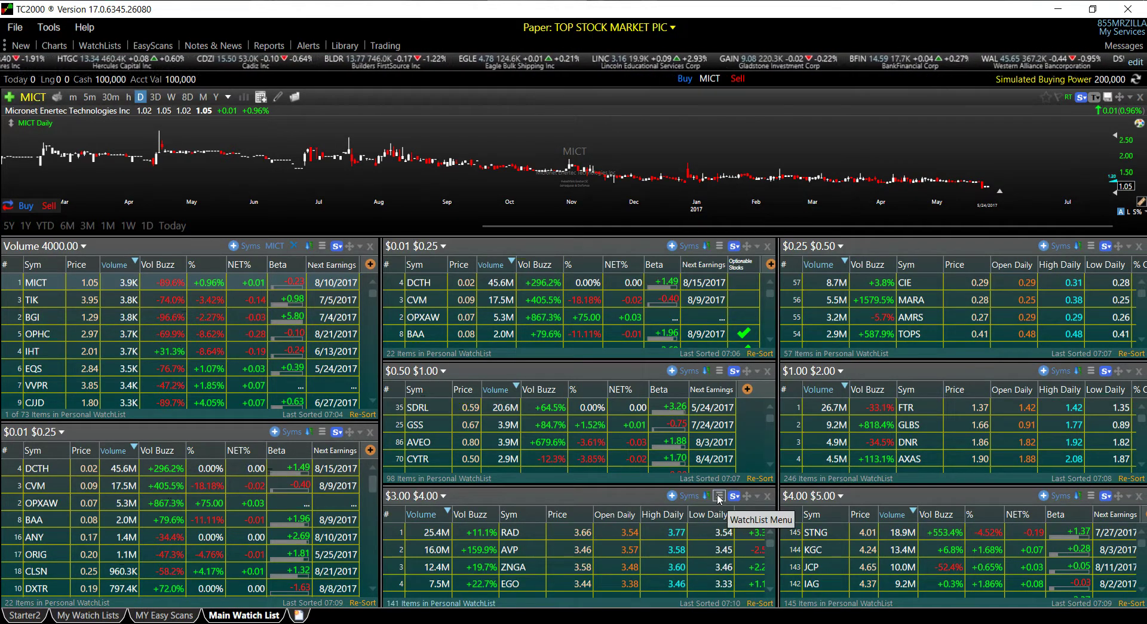
# Replace the column set of the $3.00 $4.00 watchlist with Breakout Stocks
pyautogui.click(719, 496)
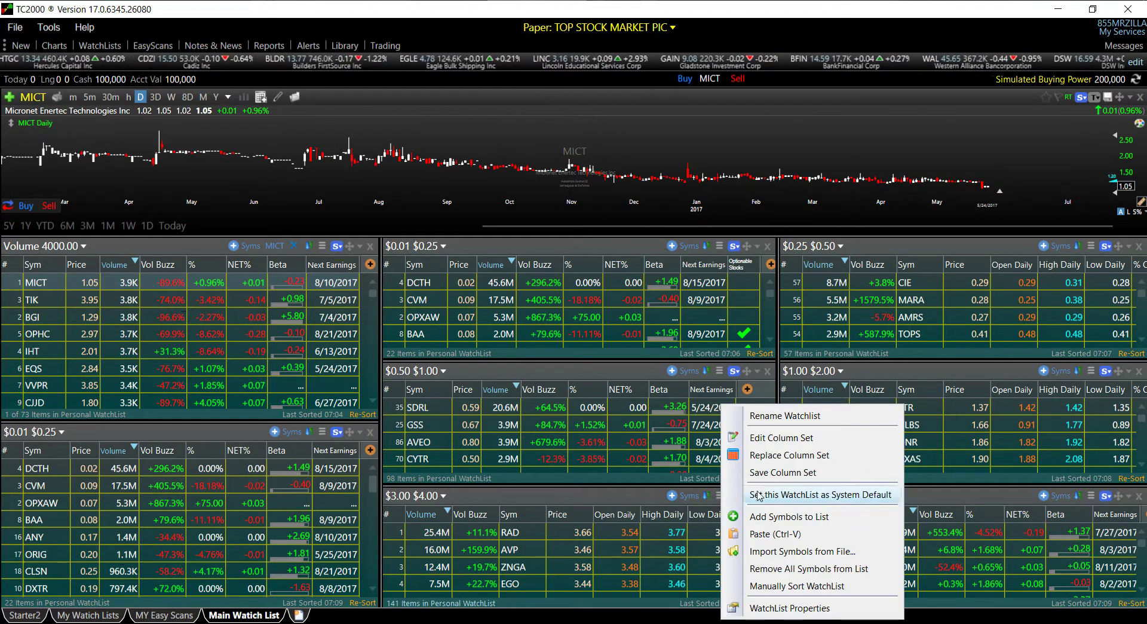
pyautogui.click(772, 455)
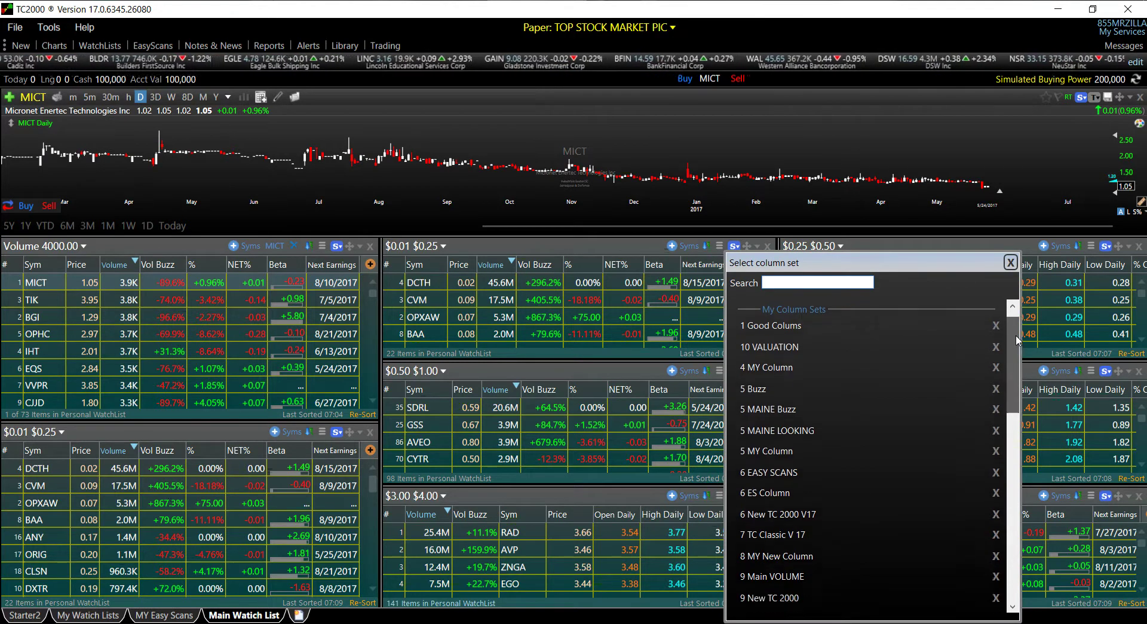
pyautogui.scroll(-5, 866, 454)
pyautogui.click(851, 529)
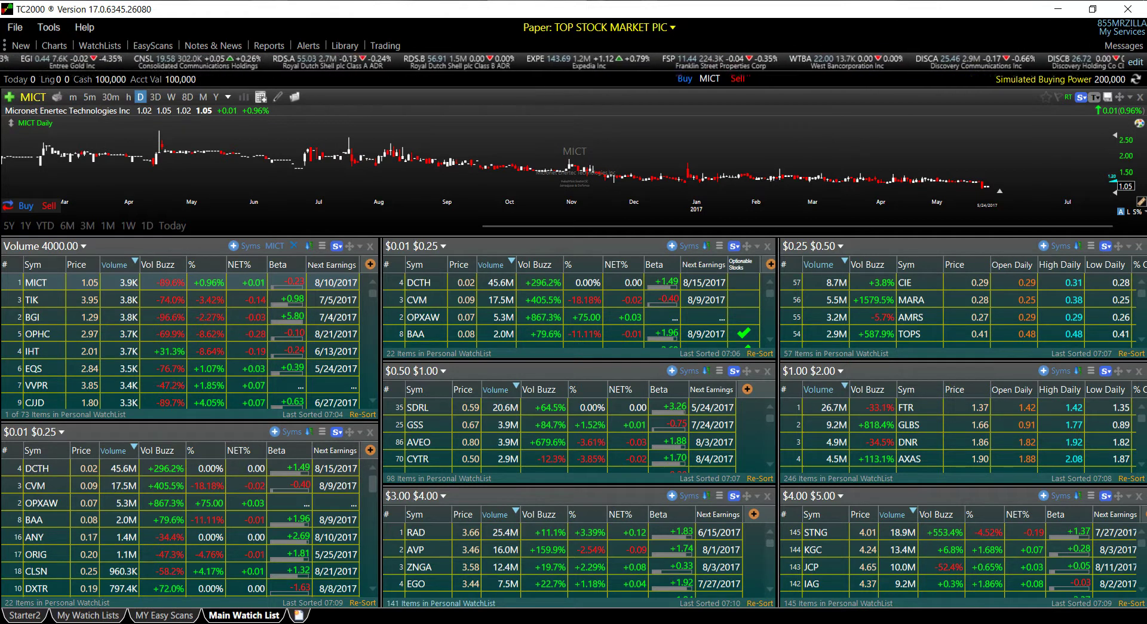
# Open the personal watchlist $2.00 $3.00 in a floating window and replace its column set with Breakout Stocks
pyautogui.click(109, 45)
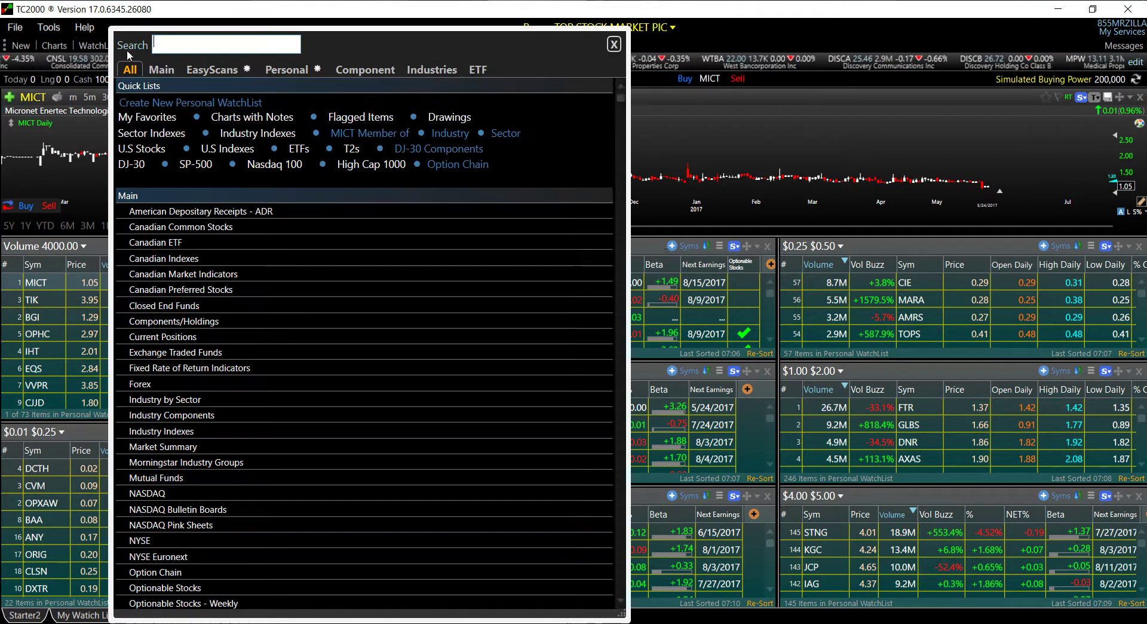
pyautogui.click(287, 69)
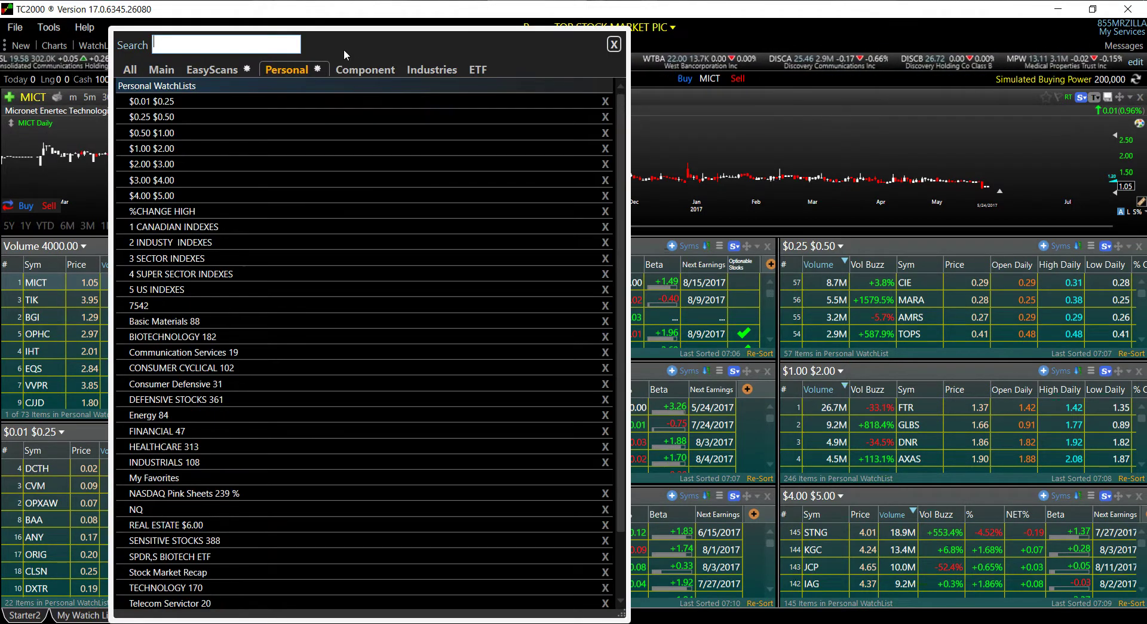
pyautogui.click(143, 168)
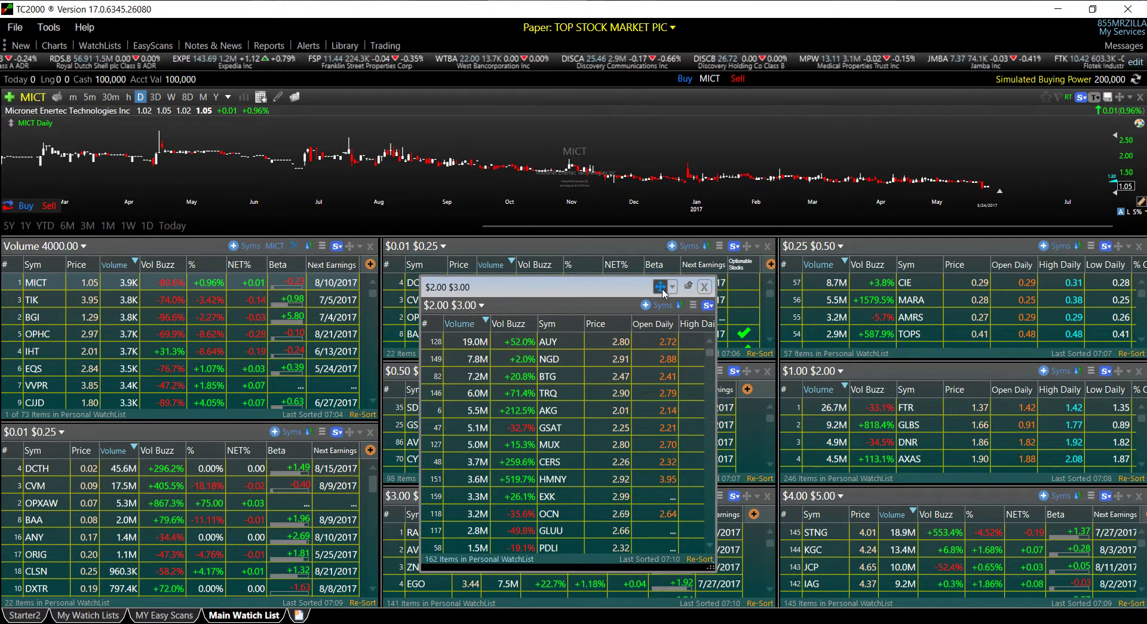
pyautogui.click(694, 307)
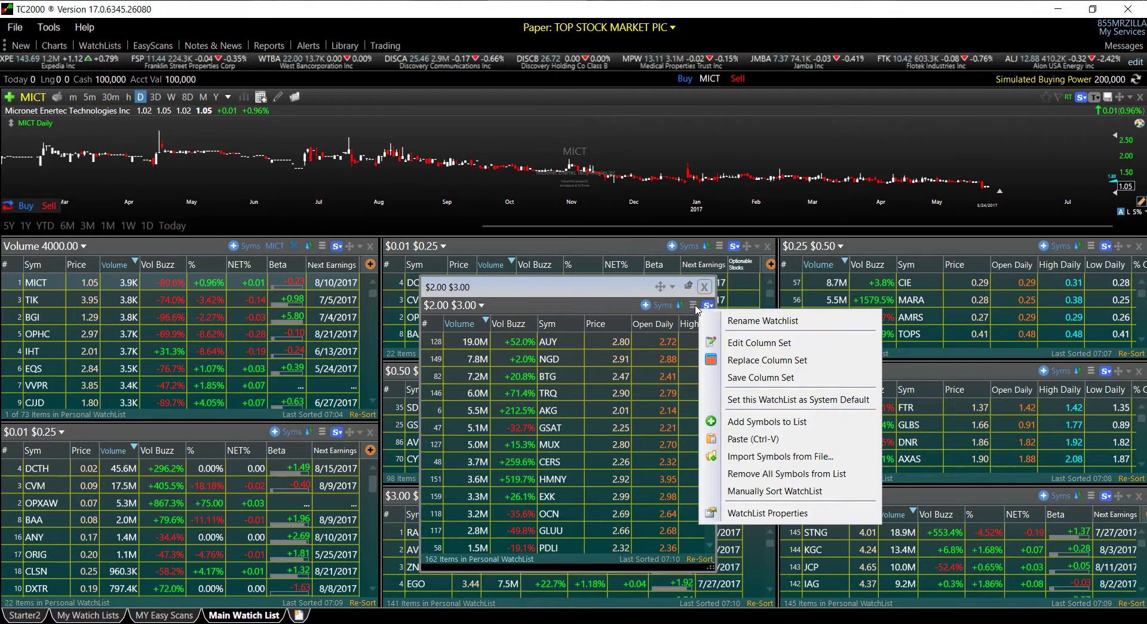
pyautogui.click(766, 361)
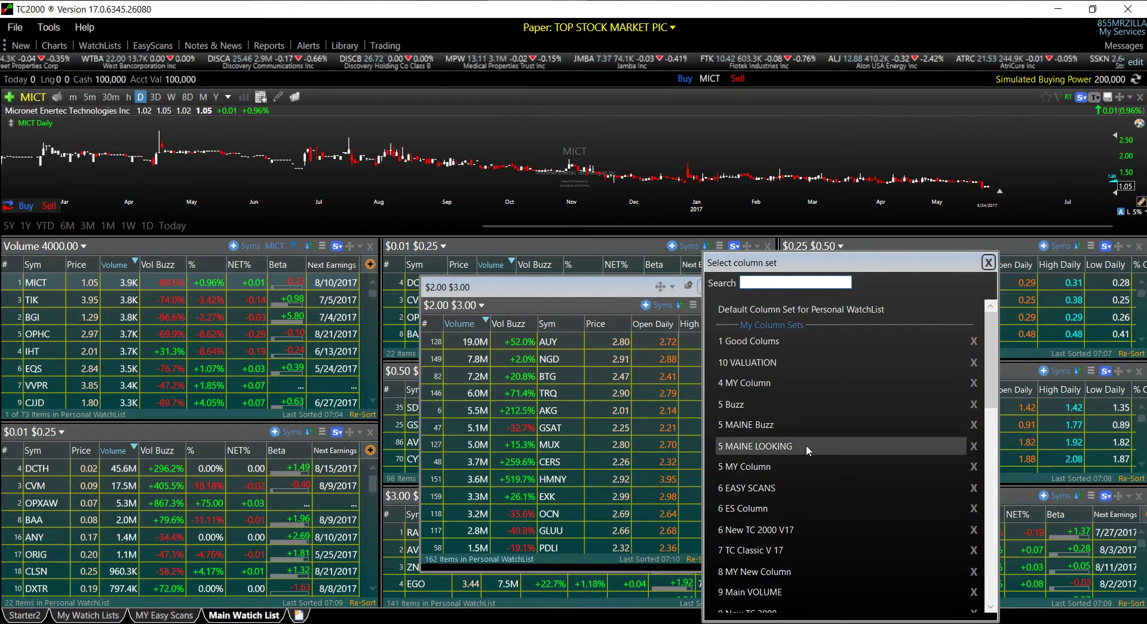
pyautogui.scroll(-3, 806, 448)
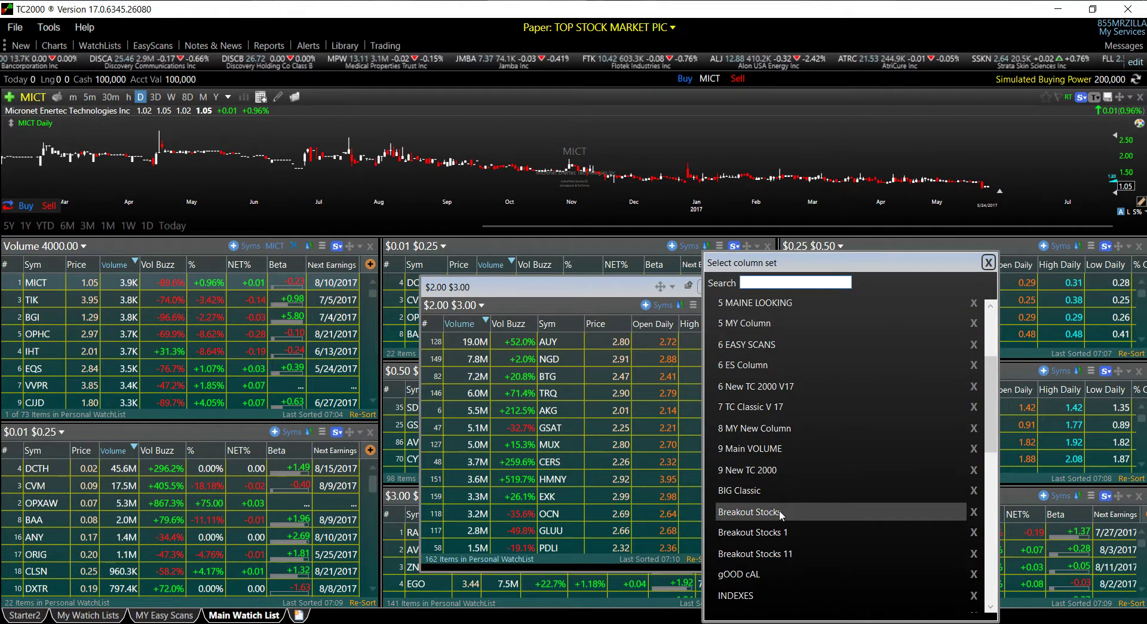
pyautogui.click(781, 513)
# Dock the $2.00 $3.00 watchlist in the $1.00 $2.00 window, and move the $1.00 $2.00 watchlist into the $0.50 $1.00 window as a tab
pyautogui.moveTo(660, 286); pyautogui.dragTo(970, 413)
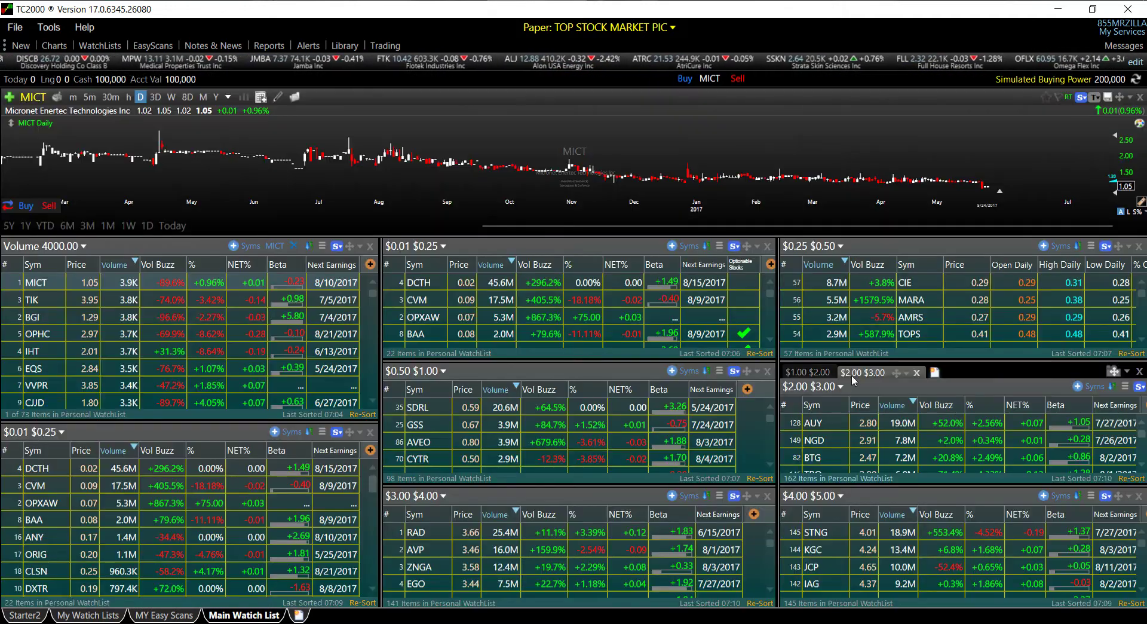
pyautogui.click(818, 372)
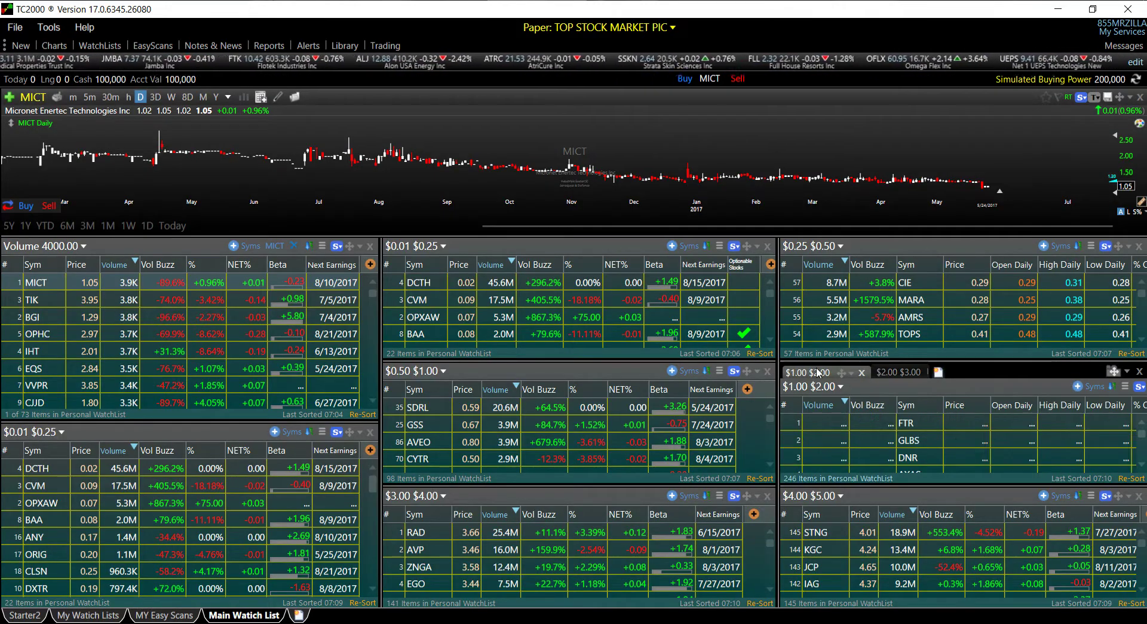
pyautogui.moveTo(842, 375); pyautogui.dragTo(832, 377)
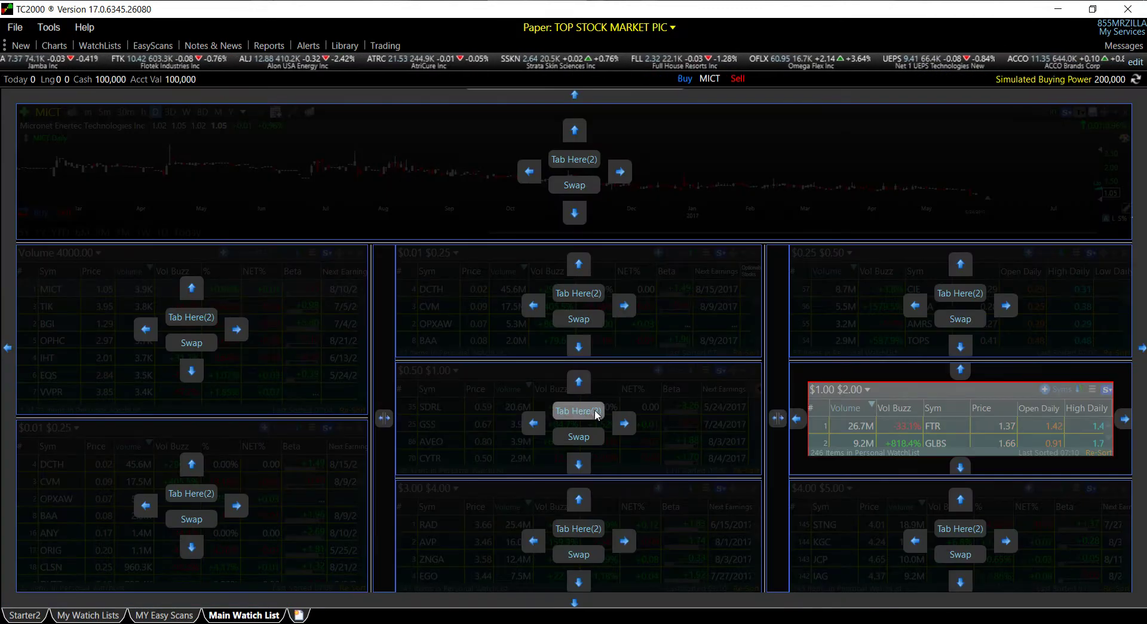
pyautogui.moveTo(596, 414); pyautogui.dragTo(595, 413)
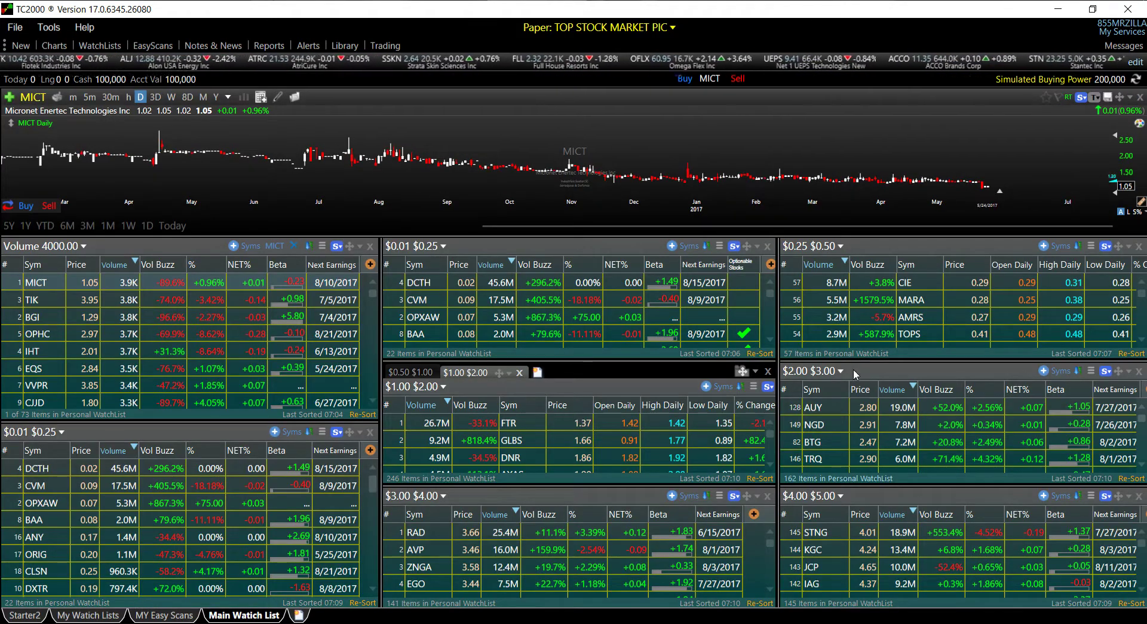
# Move the $0.50 $1.00 watchlist into the $0.25 $0.50 window as a tab
pyautogui.click(421, 370)
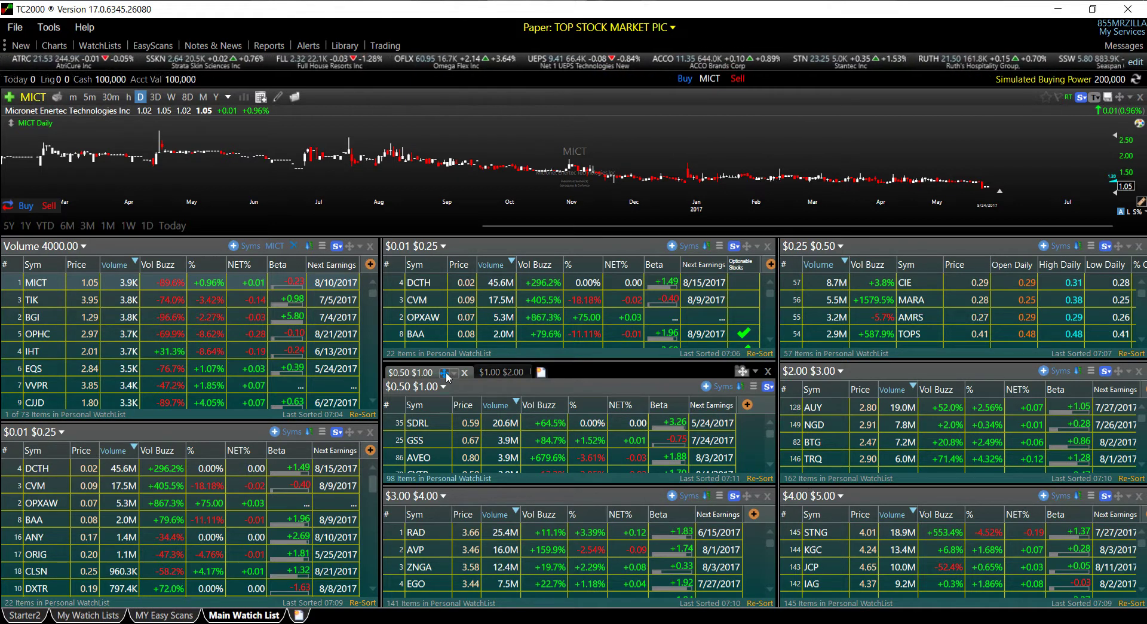
pyautogui.moveTo(447, 376); pyautogui.dragTo(636, 345)
pyautogui.moveTo(968, 292); pyautogui.dragTo(968, 293)
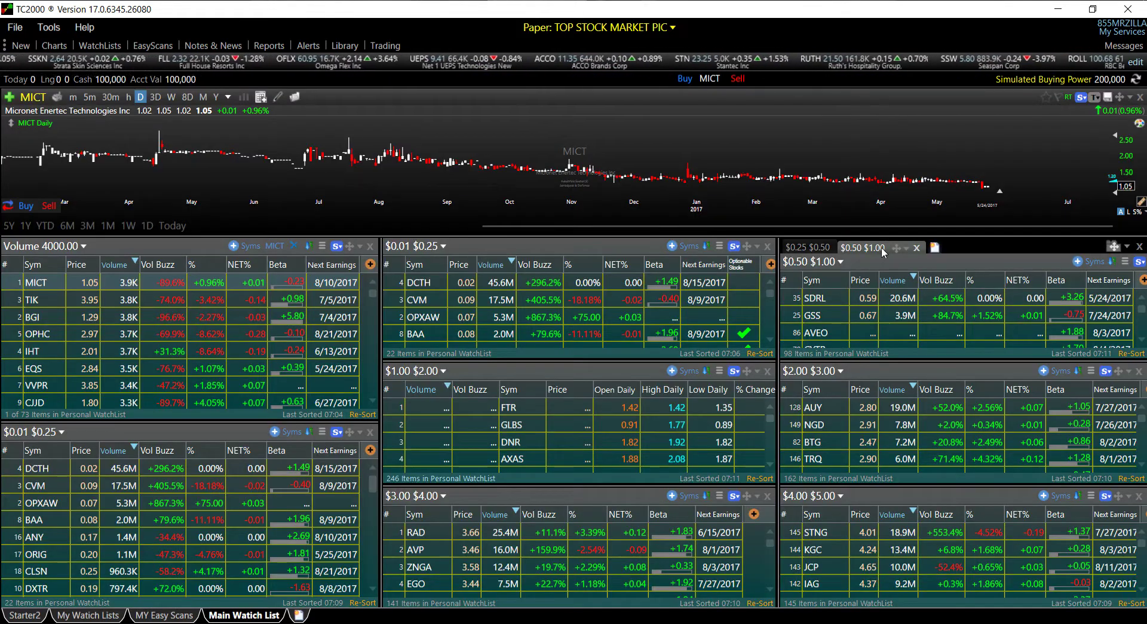
# Move the $0.25 $0.50 watchlist into the $0.01 $0.25 window beside it and delete the duplicate $0.01 $0.25 tab there
pyautogui.click(811, 250)
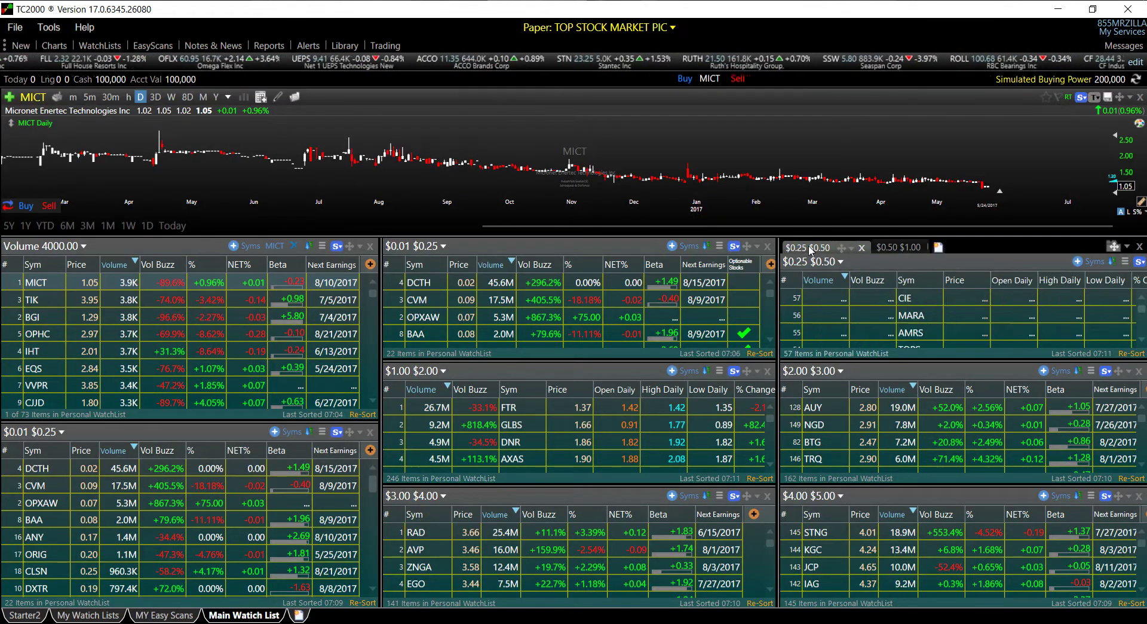
pyautogui.moveTo(842, 252); pyautogui.dragTo(583, 299)
pyautogui.click(398, 248)
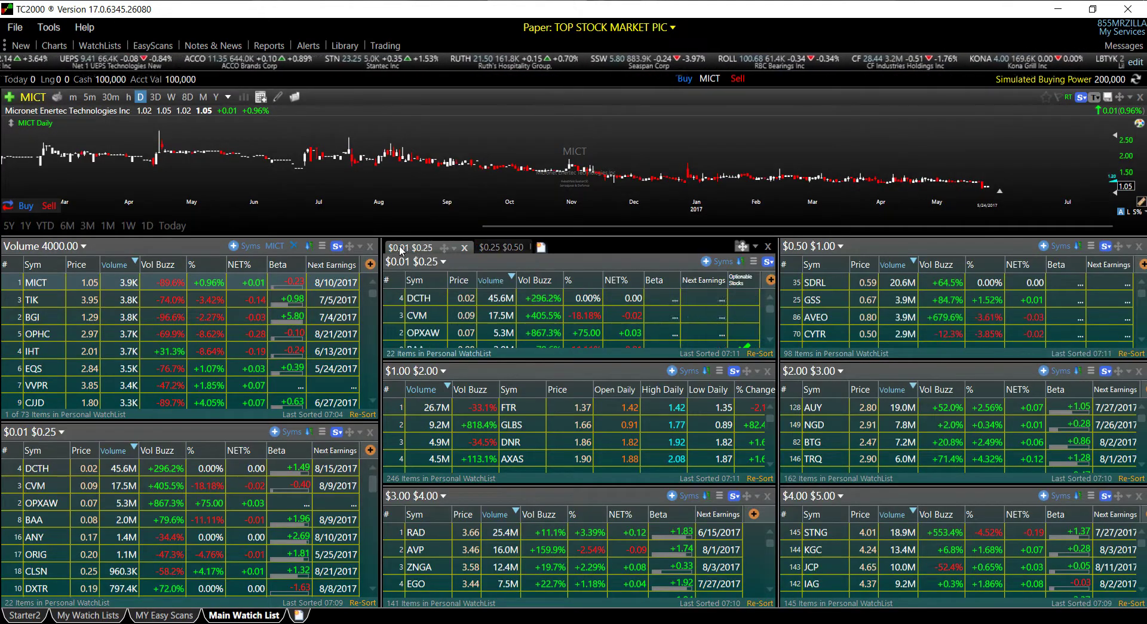
pyautogui.click(465, 250)
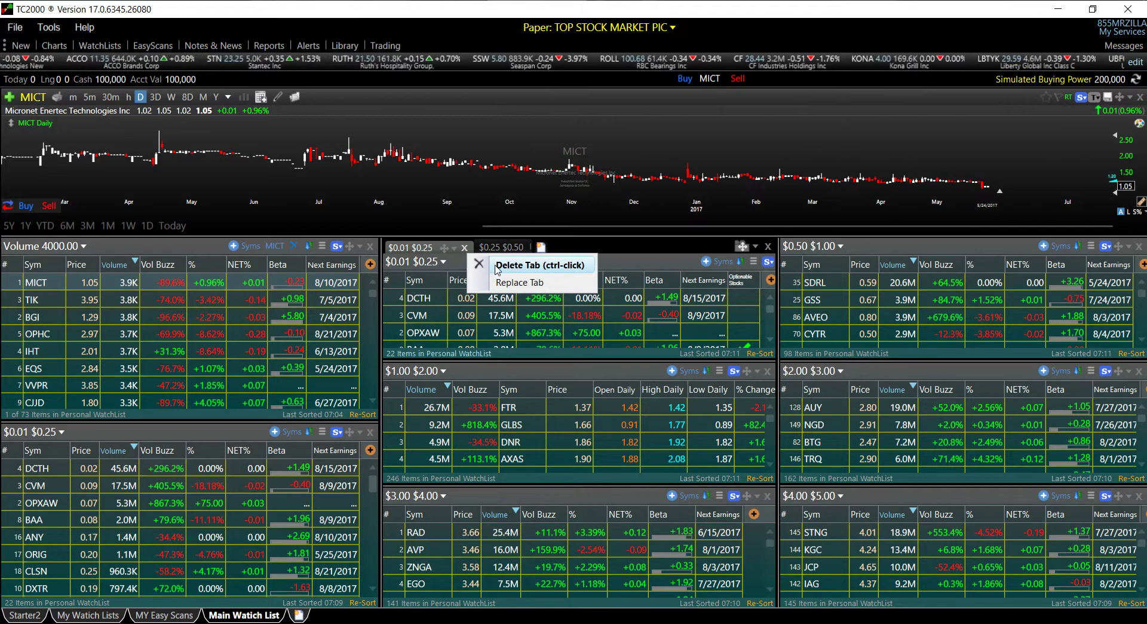
pyautogui.click(514, 267)
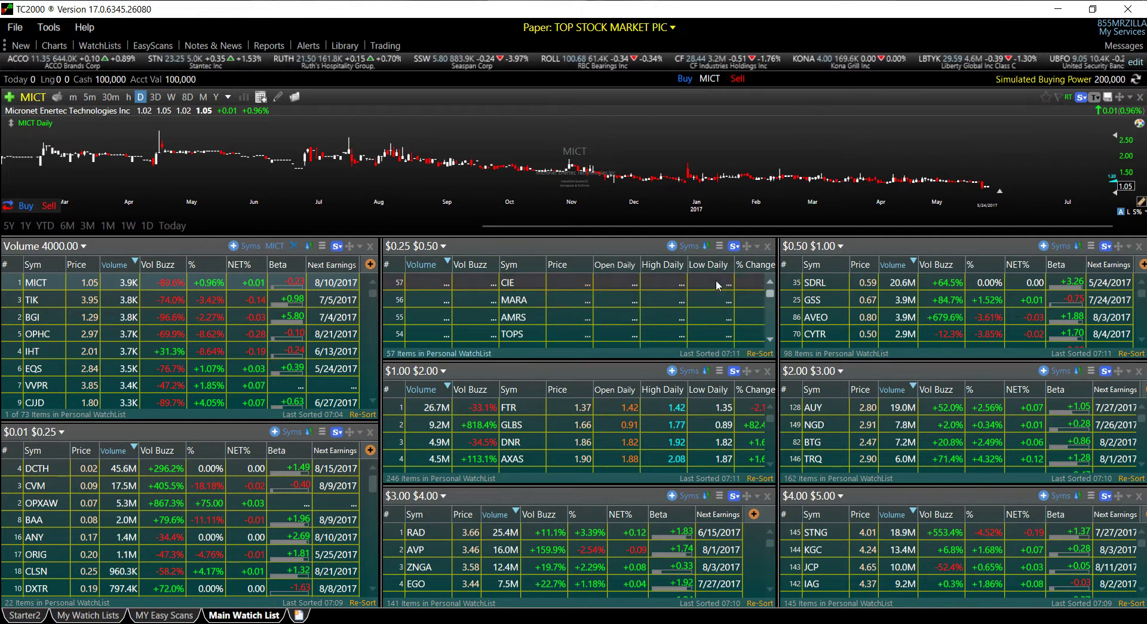
# Replace the column set of the $0.25 $0.50 watchlist with Breakout Stocks
pyautogui.click(720, 245)
pyautogui.click(770, 298)
pyautogui.scroll(-3, 816, 389)
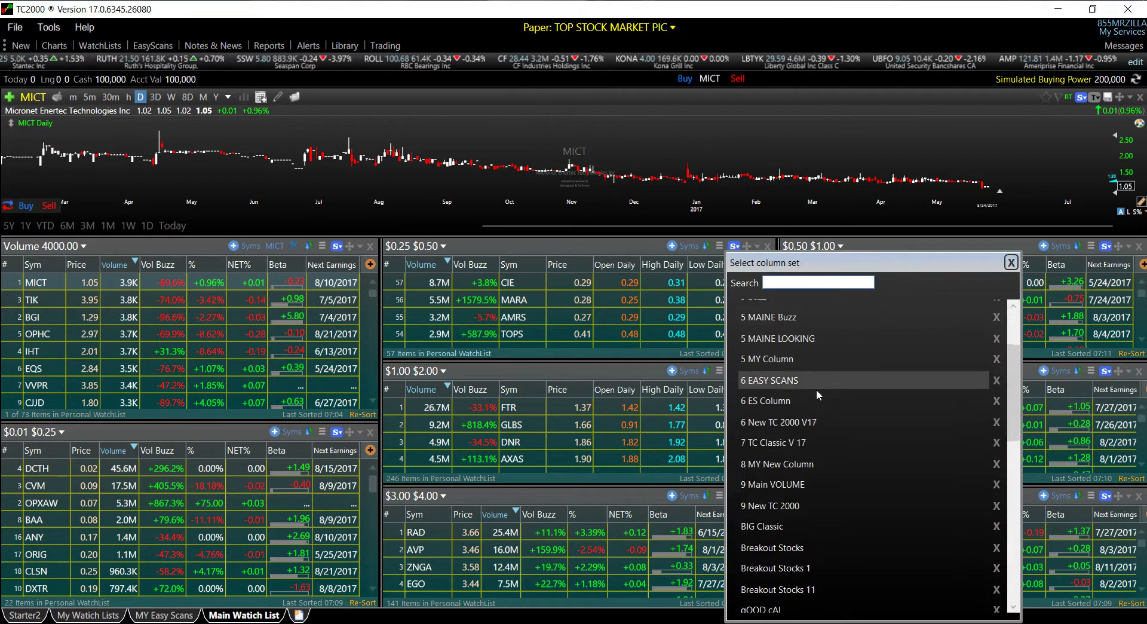
pyautogui.click(770, 512)
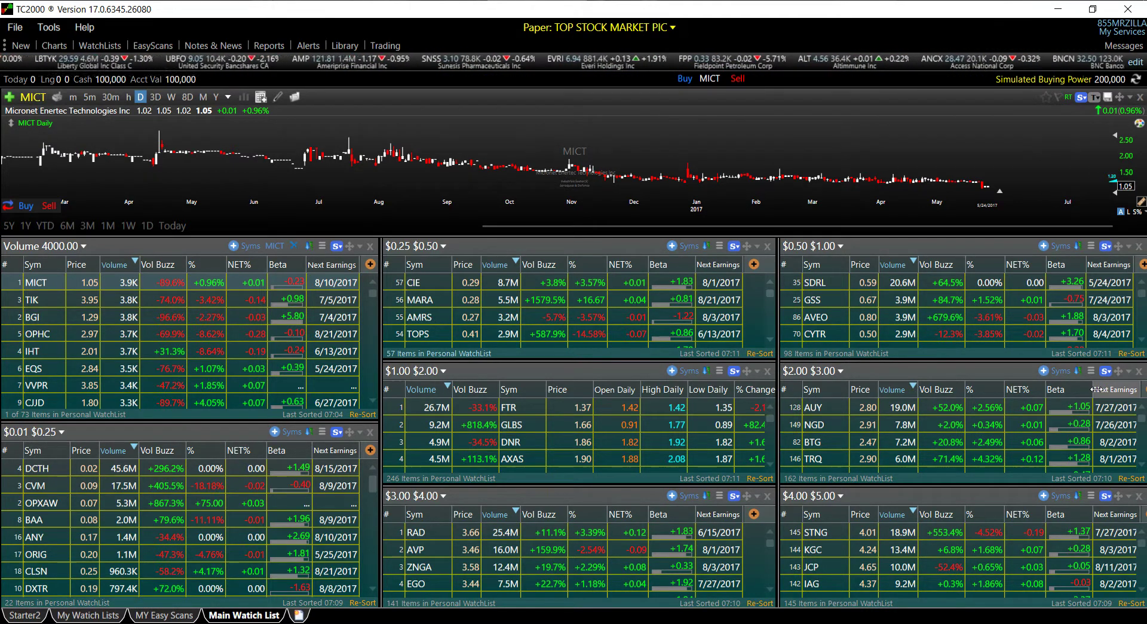
# Narrow the Beta columns of the $2.00 $3.00 and $4.00 $5.00 watchlists slightly
pyautogui.moveTo(1097, 389); pyautogui.dragTo(1090, 389)
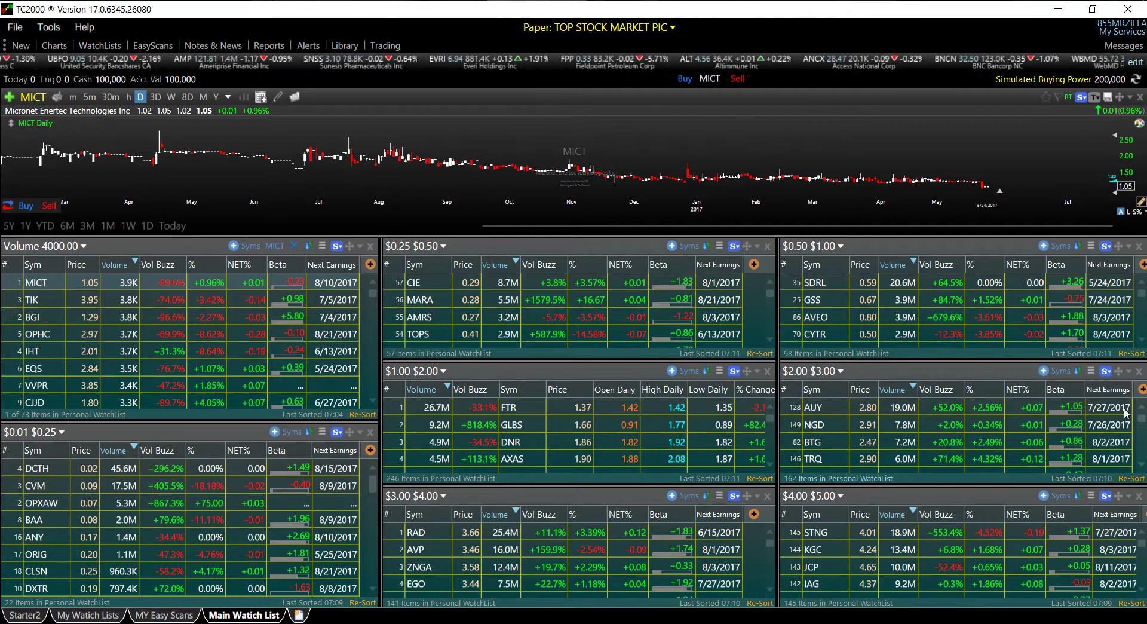
pyautogui.moveTo(1093, 514); pyautogui.dragTo(1085, 519)
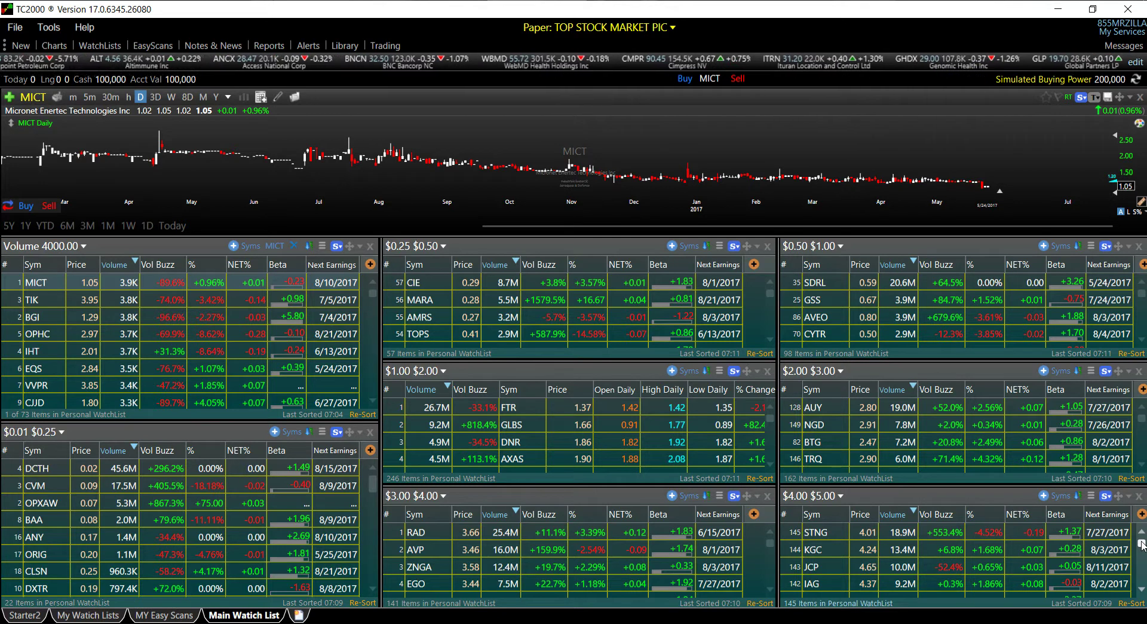
pyautogui.moveTo(1141, 544); pyautogui.dragTo(1143, 577)
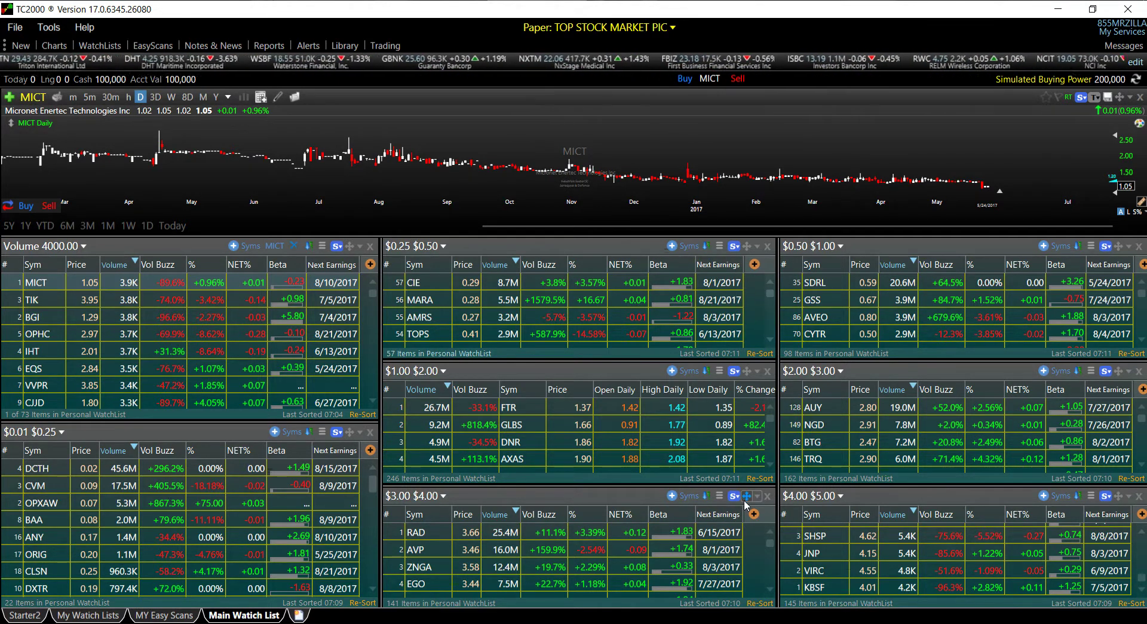
# Try to apply the Breakout Stocks column set to the $1.00 $2.00 watchlist
pyautogui.click(719, 371)
pyautogui.click(815, 425)
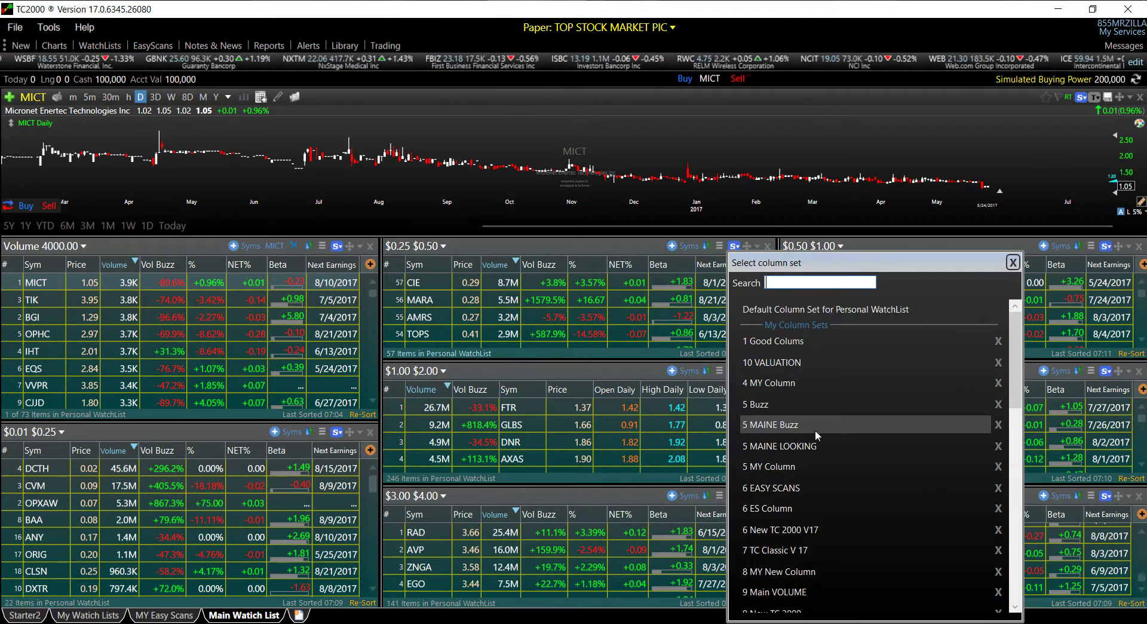
pyautogui.scroll(-5, 874, 461)
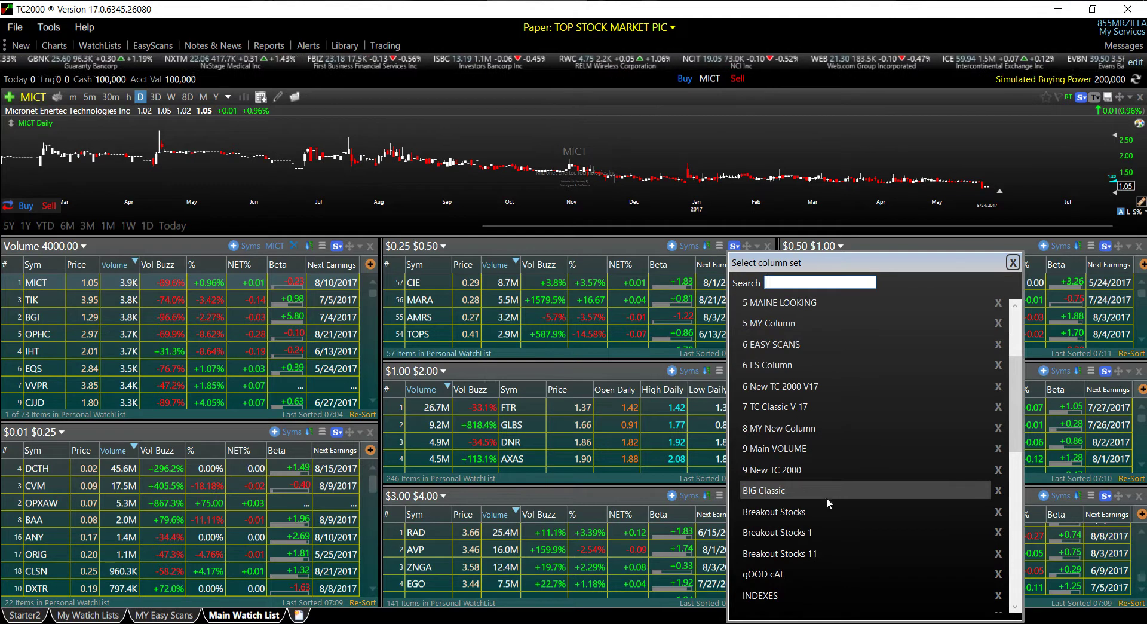
pyautogui.click(813, 507)
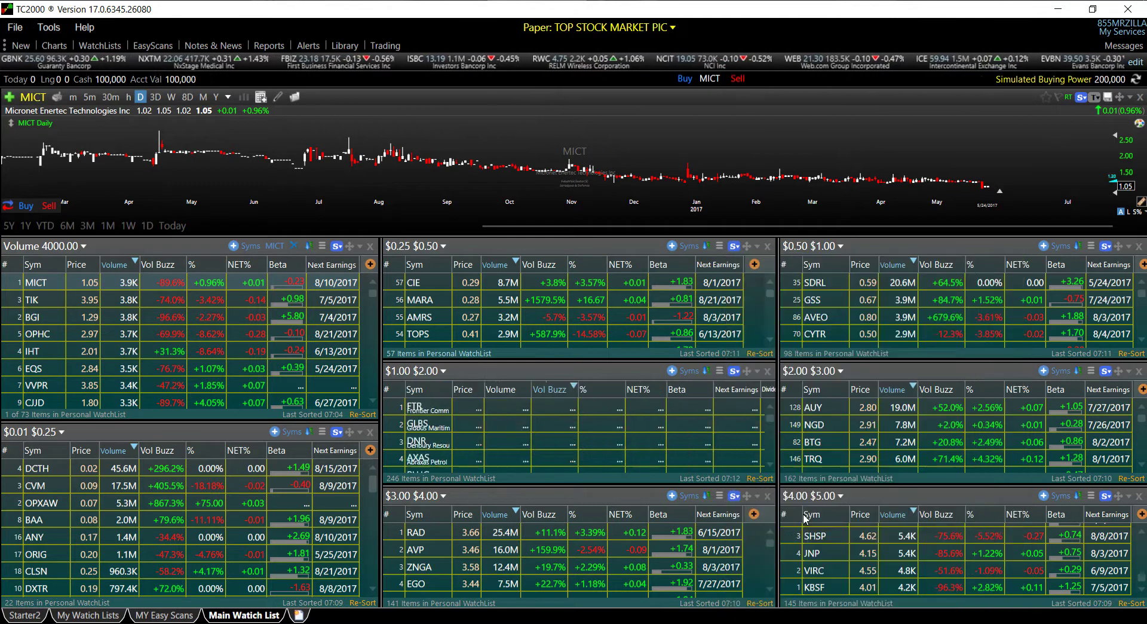
# Search the column sets for "b" and replace the column set of the $1.00 $2.00 watchlist with Breakout Stocks
pyautogui.click(720, 371)
pyautogui.click(795, 425)
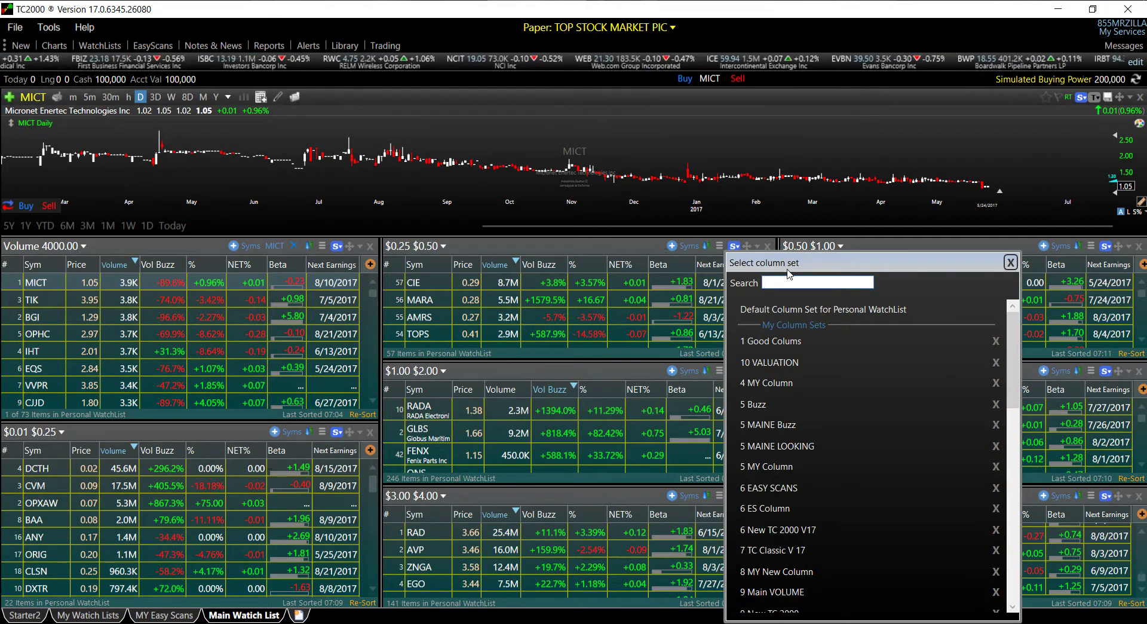
pyautogui.write('b')
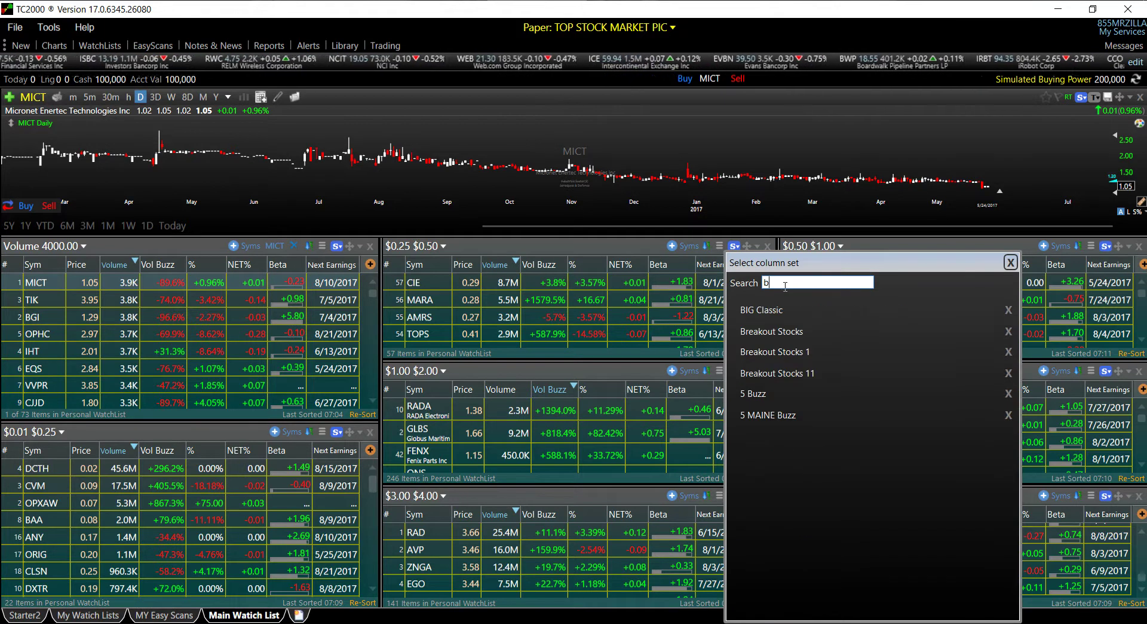
pyautogui.click(780, 330)
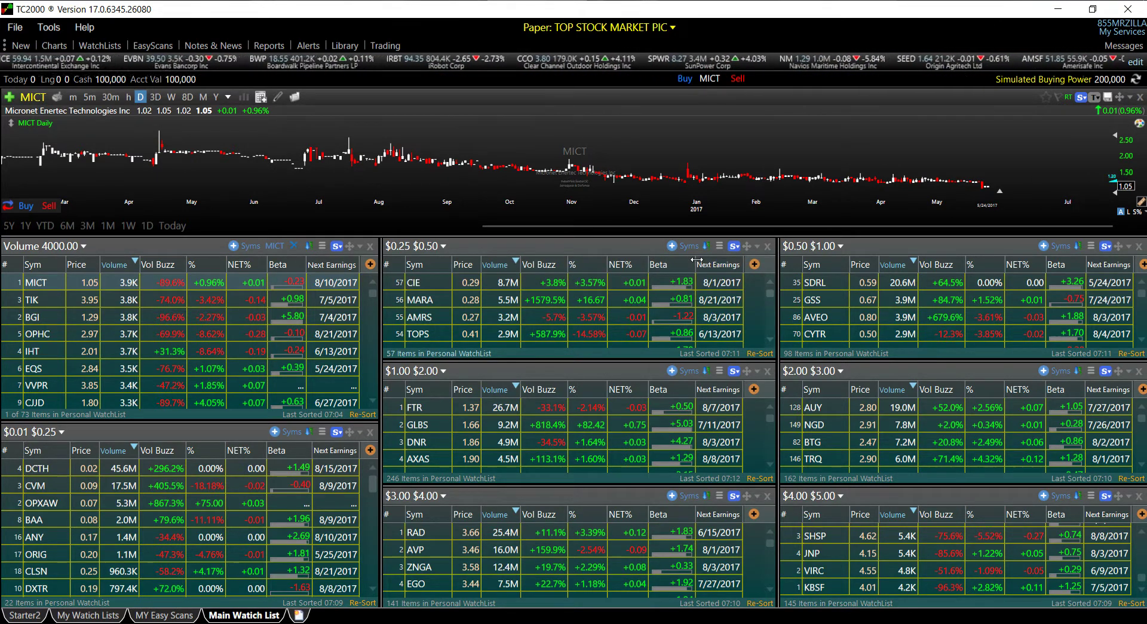
pyautogui.moveTo(696, 260); pyautogui.dragTo(694, 262)
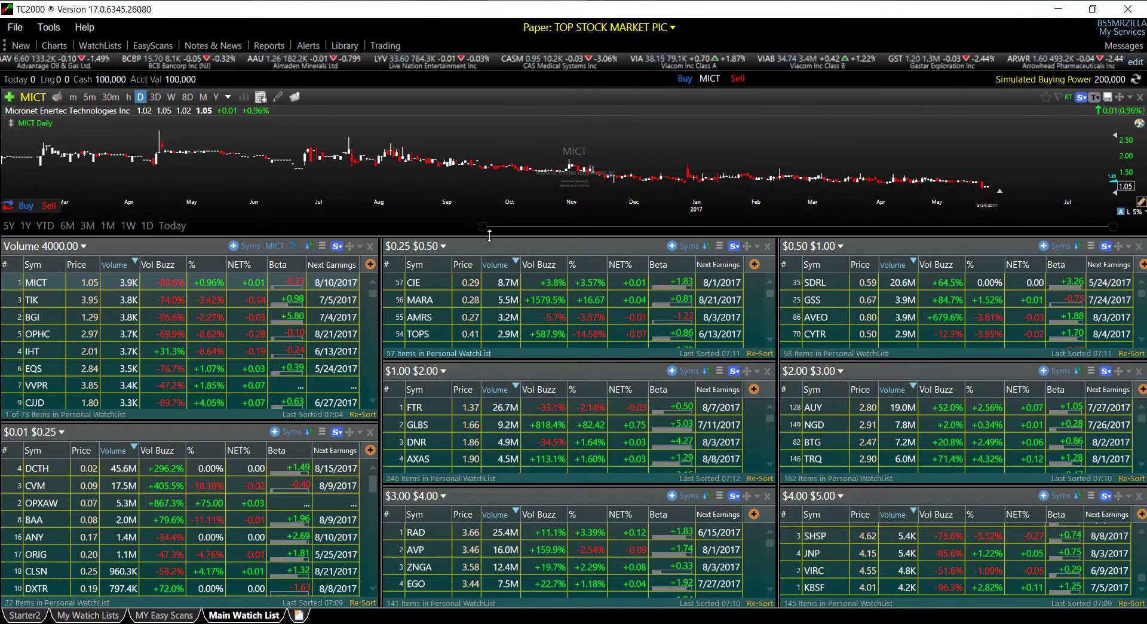
# Open the saved personal chart Good Color in a floating window
pyautogui.click(55, 46)
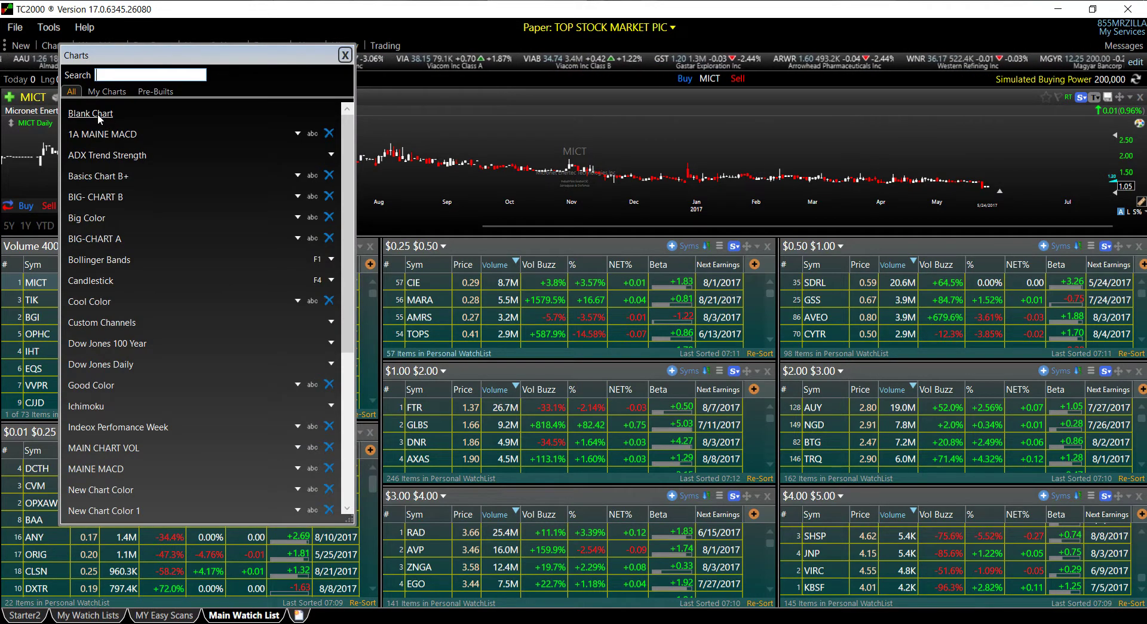
pyautogui.click(107, 91)
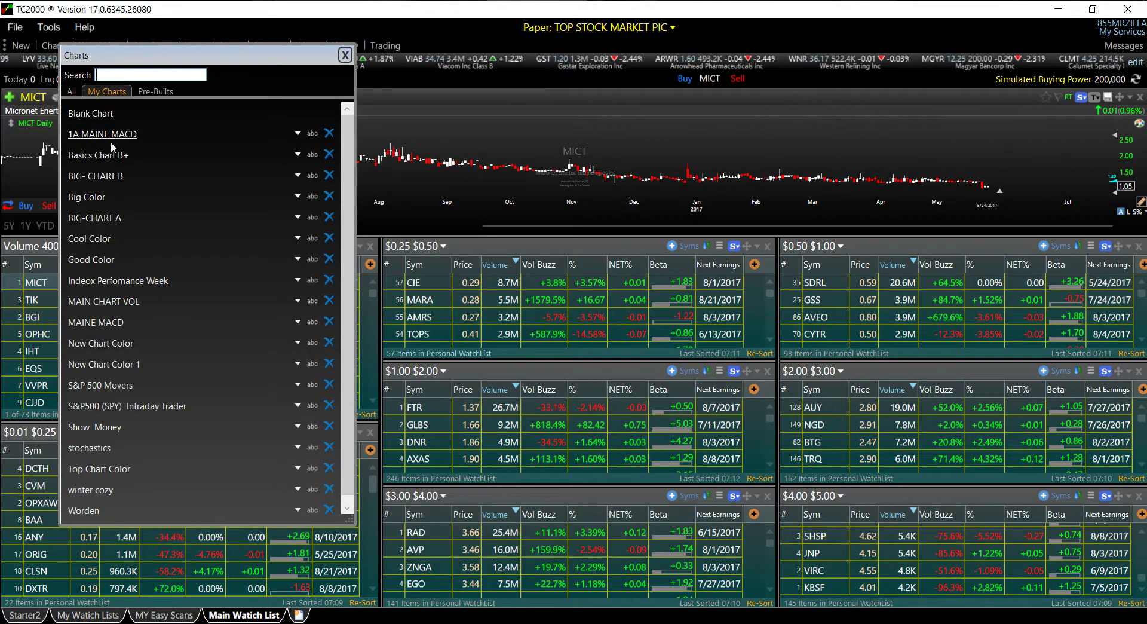
pyautogui.click(96, 259)
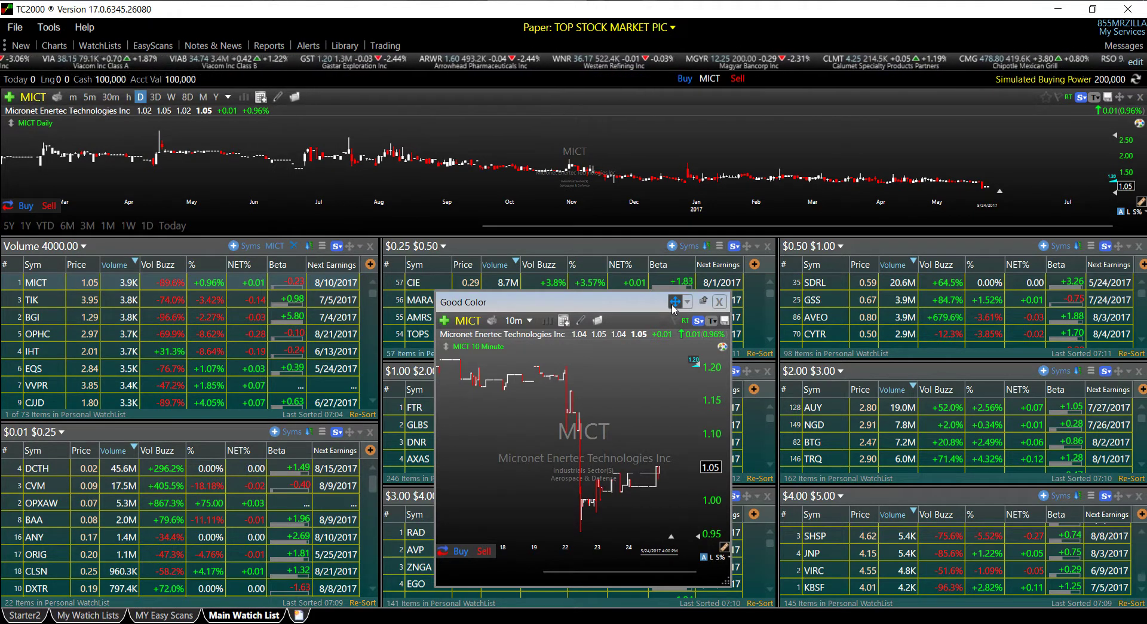
# Set the Good Color chart's timeframe to Hourly and dock it on the left side of the daily MICT chart
pyautogui.click(515, 321)
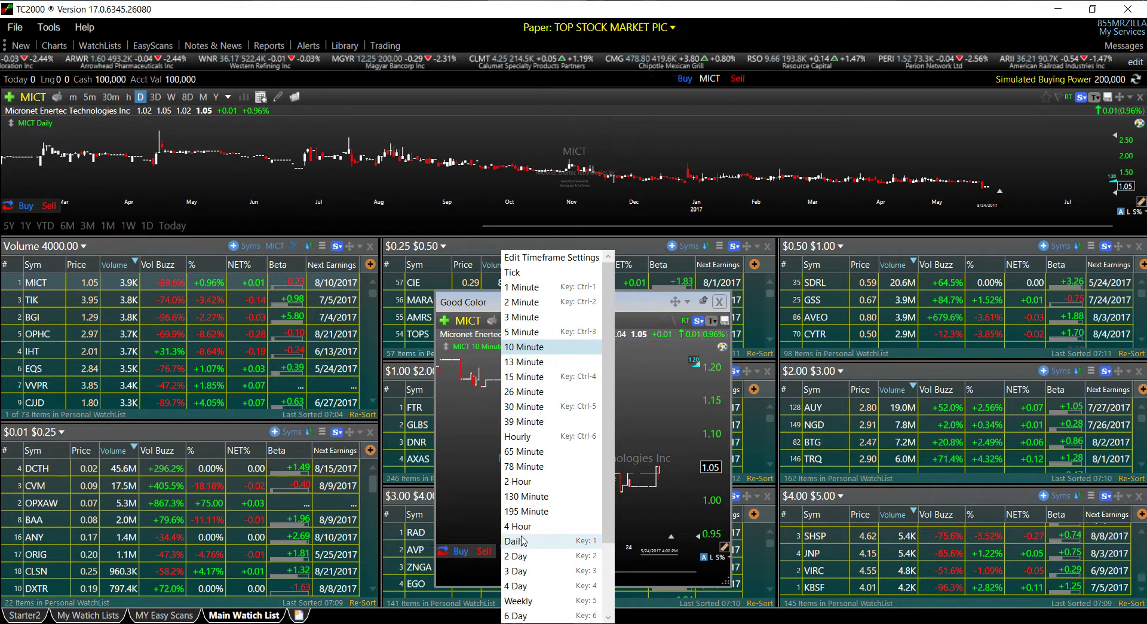
pyautogui.click(526, 437)
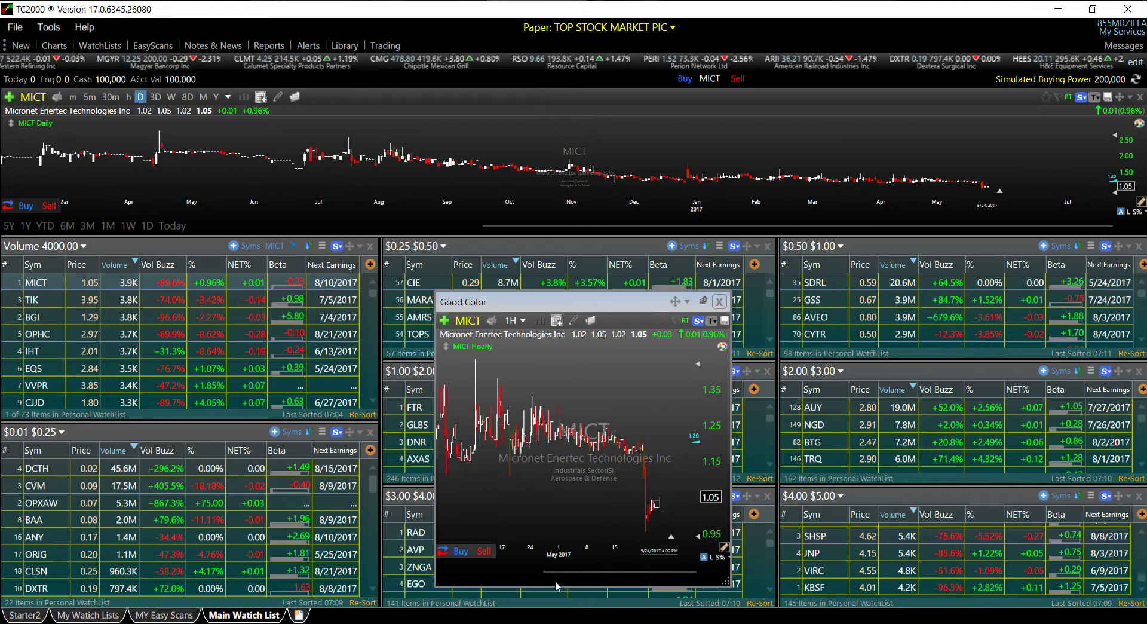
pyautogui.scroll(-3, 574, 502)
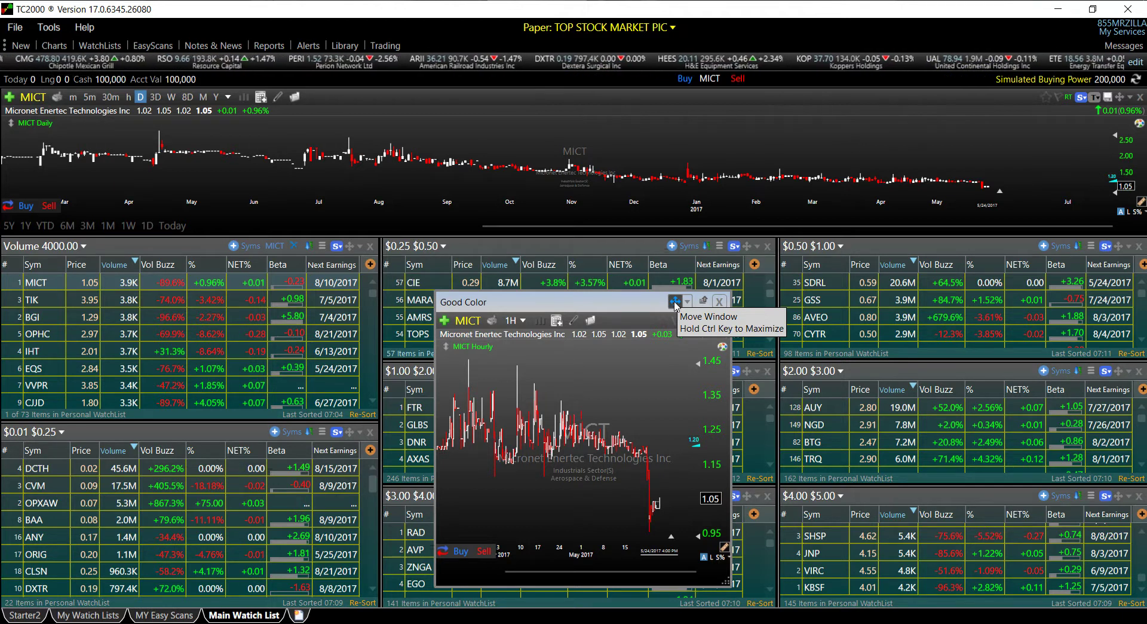
pyautogui.moveTo(676, 304); pyautogui.dragTo(524, 183)
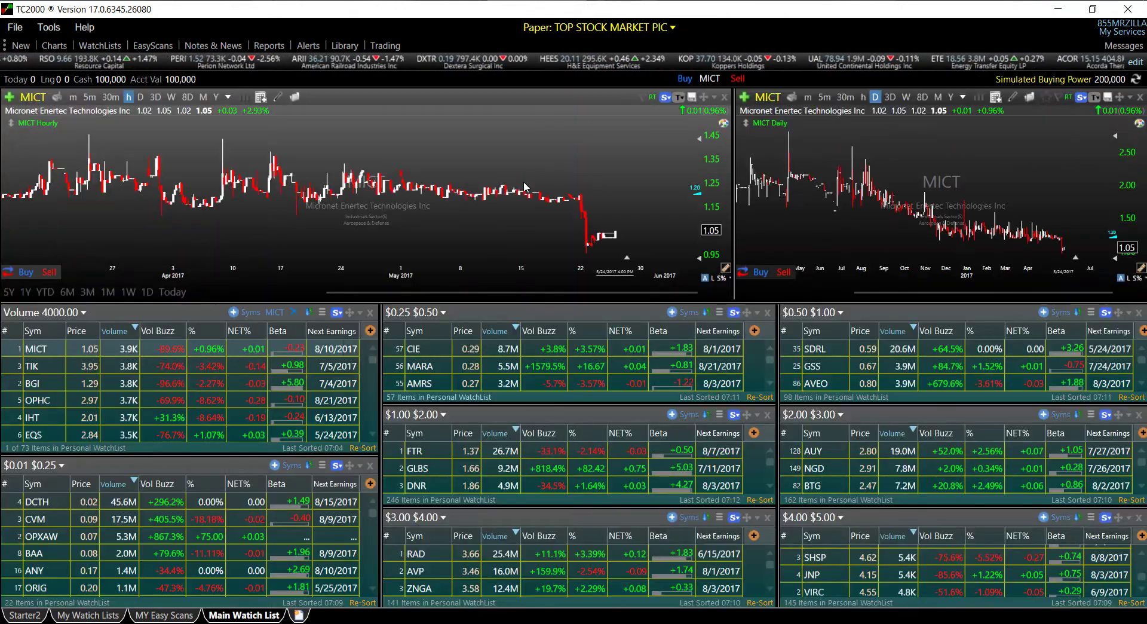
# Even out the widths of the hourly and daily MICT charts and reduce the chart row's height
pyautogui.moveTo(734, 205); pyautogui.dragTo(561, 202)
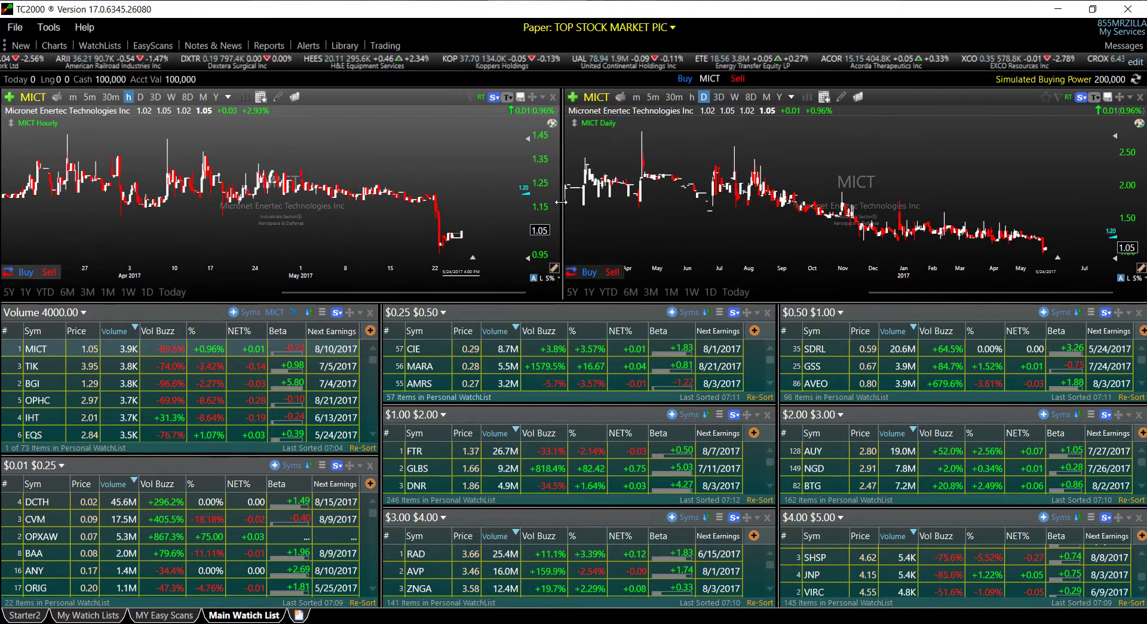
pyautogui.moveTo(562, 296); pyautogui.dragTo(567, 236)
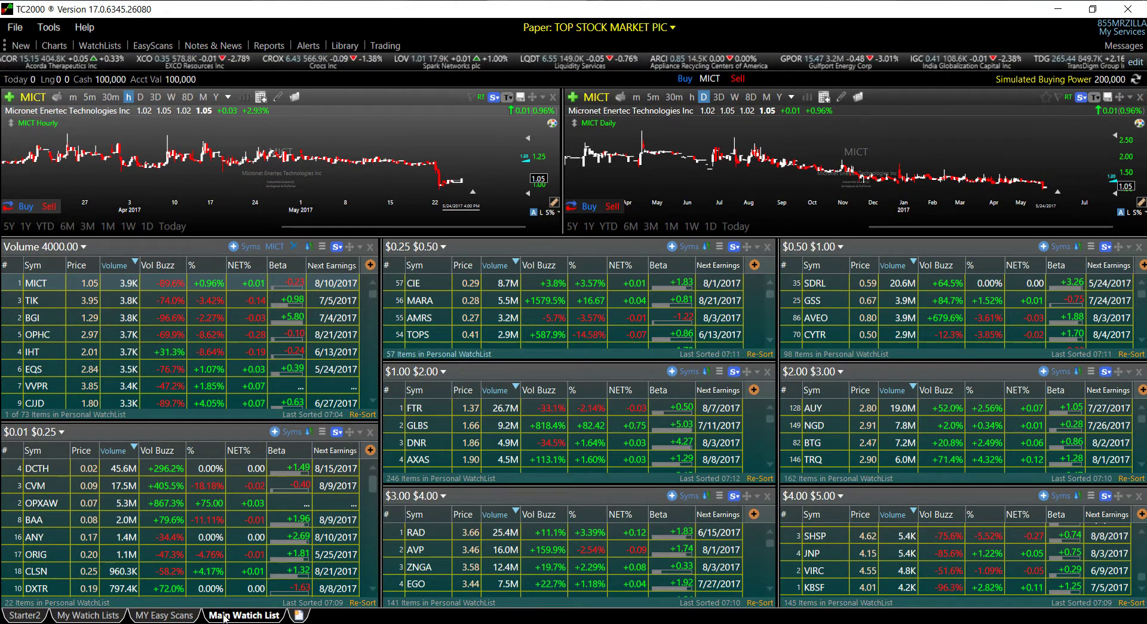
# Compare the My Watich Lists and MY Easy Scans layouts with the Main Watich List layout
pyautogui.click(107, 617)
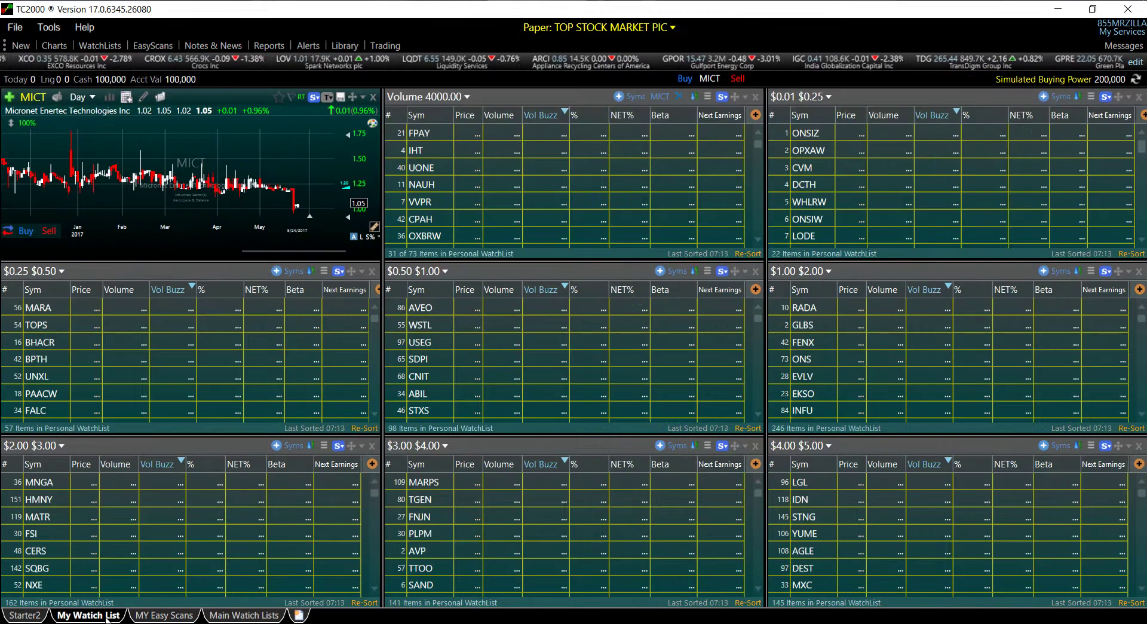
pyautogui.click(242, 615)
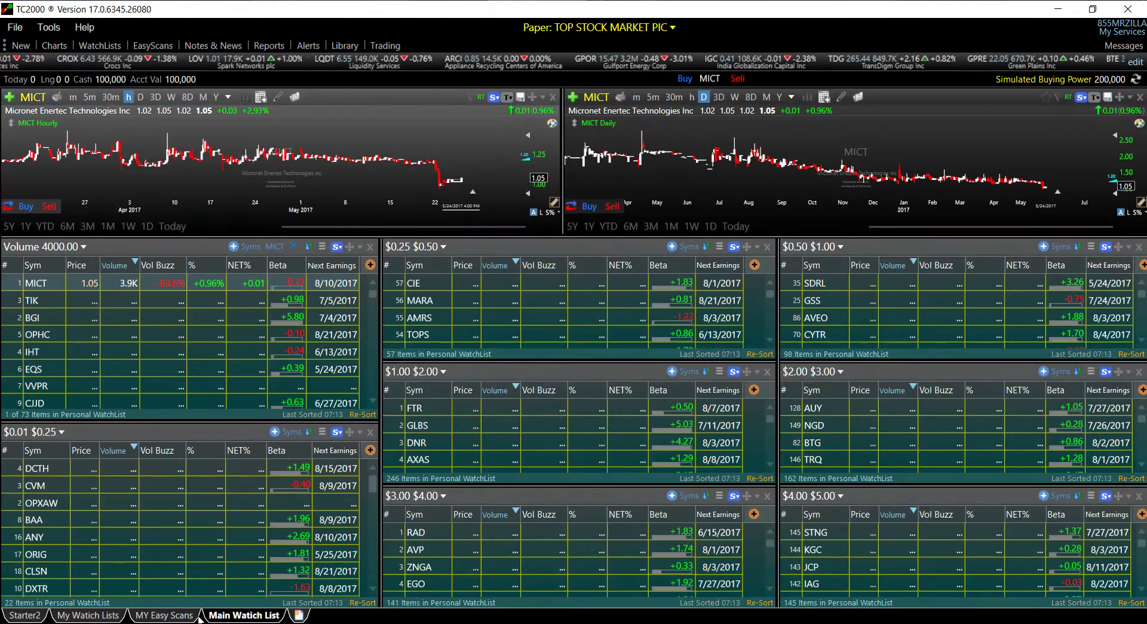
pyautogui.click(143, 616)
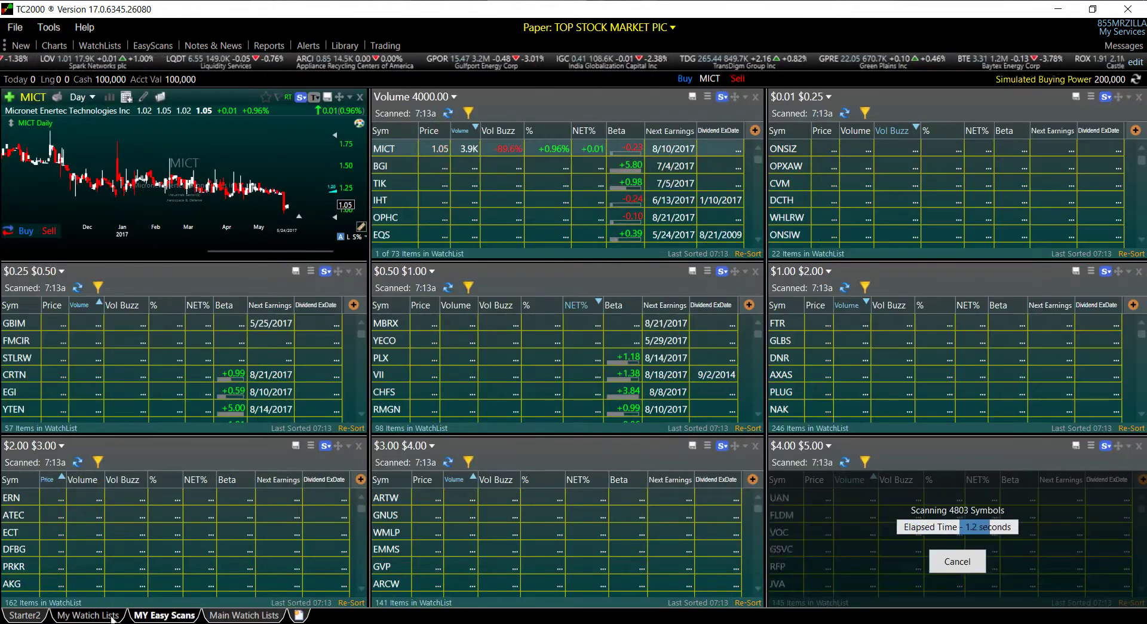
pyautogui.click(113, 618)
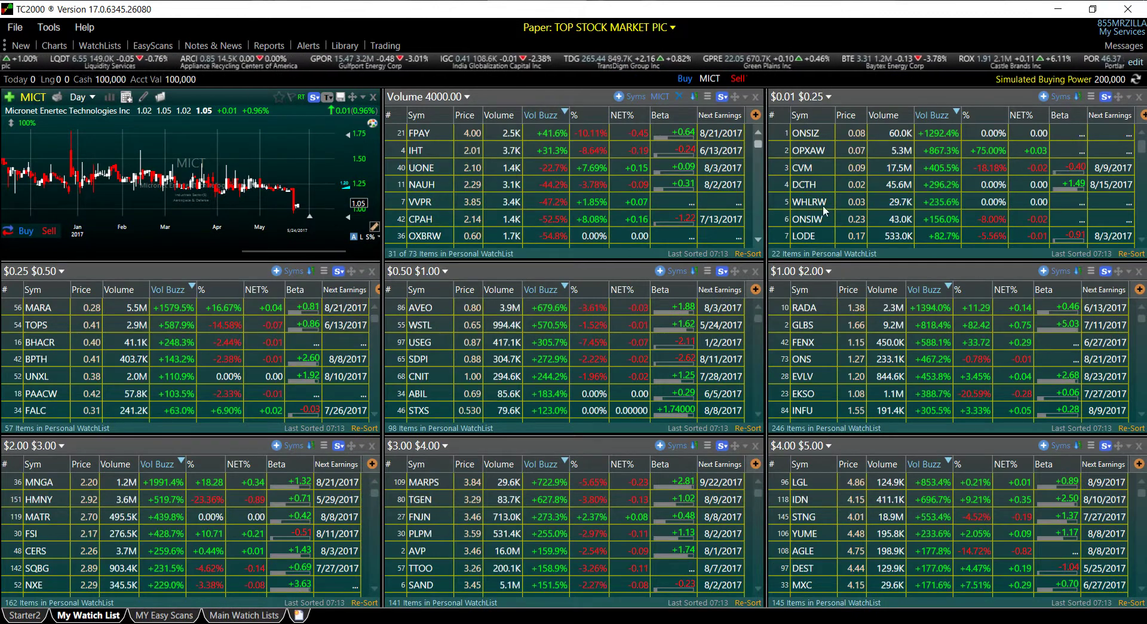
pyautogui.click(266, 616)
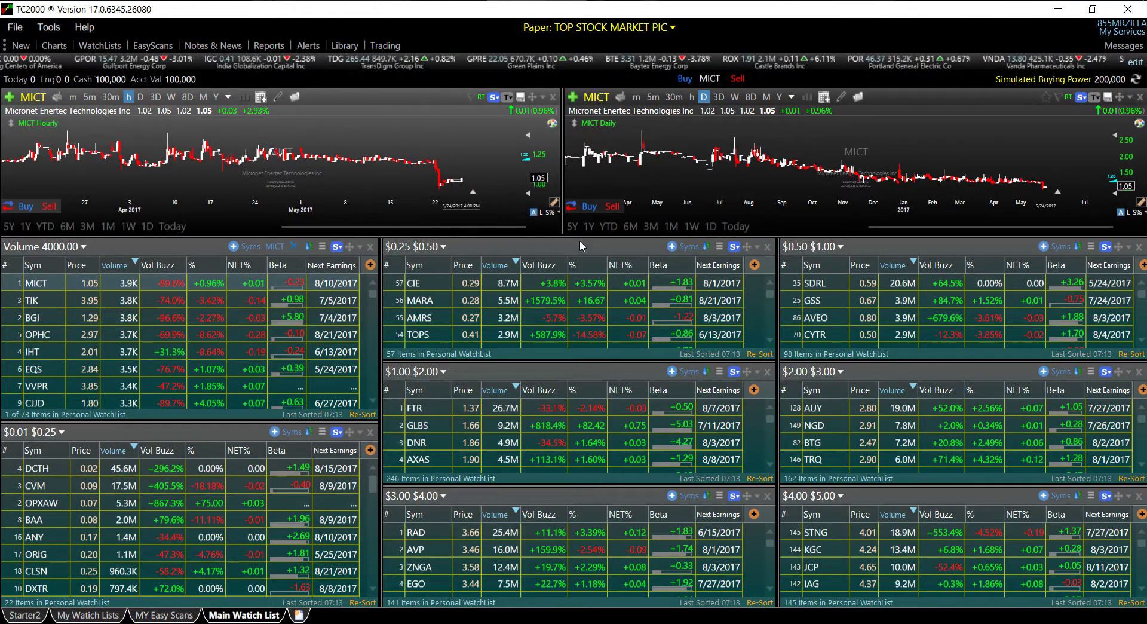
# Reduce the chart row's height slightly and zoom the hourly MICT chart in to a shorter date range
pyautogui.moveTo(576, 238); pyautogui.dragTo(576, 234)
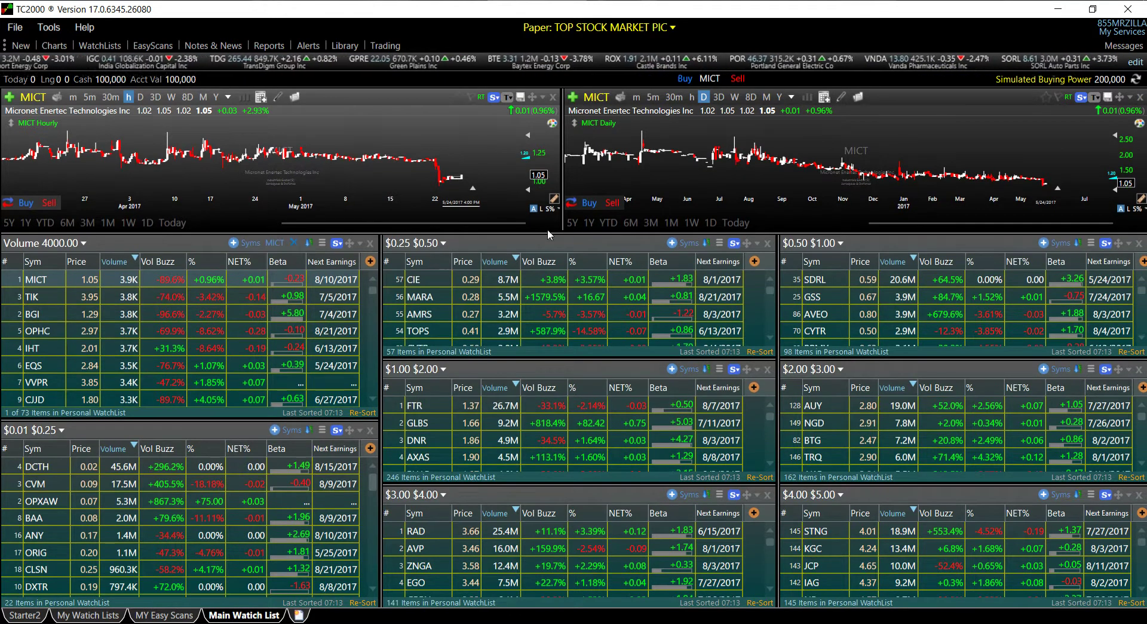
pyautogui.moveTo(282, 223); pyautogui.dragTo(372, 223)
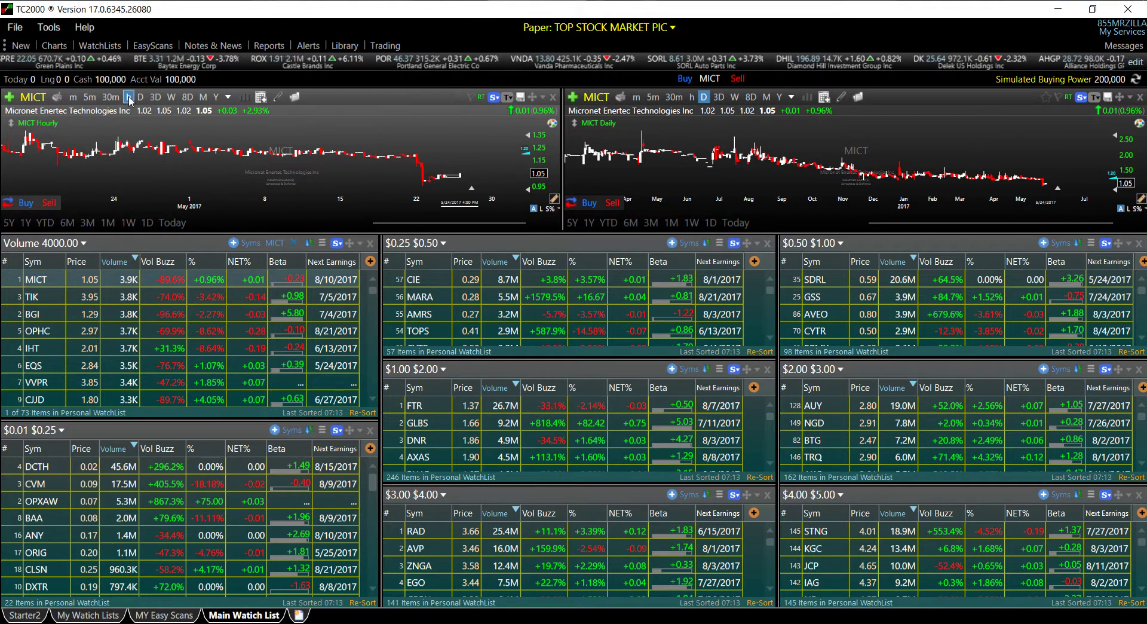
# Delete the hourly MICT chart and reduce the height of the remaining daily chart to enlarge the watchlists
pyautogui.click(554, 99)
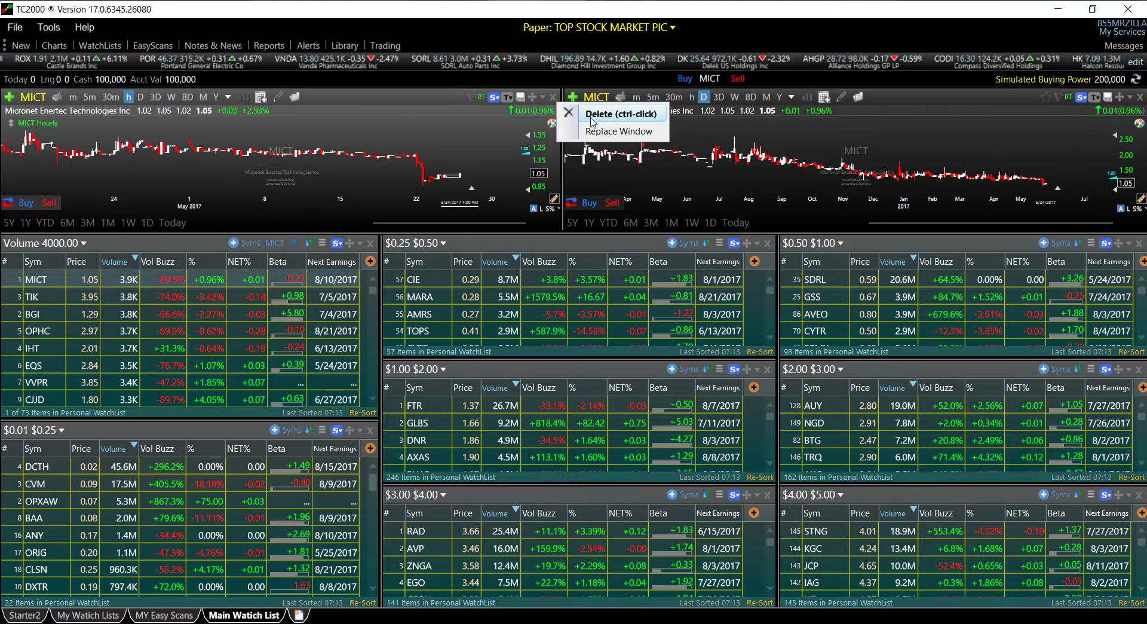
pyautogui.click(603, 115)
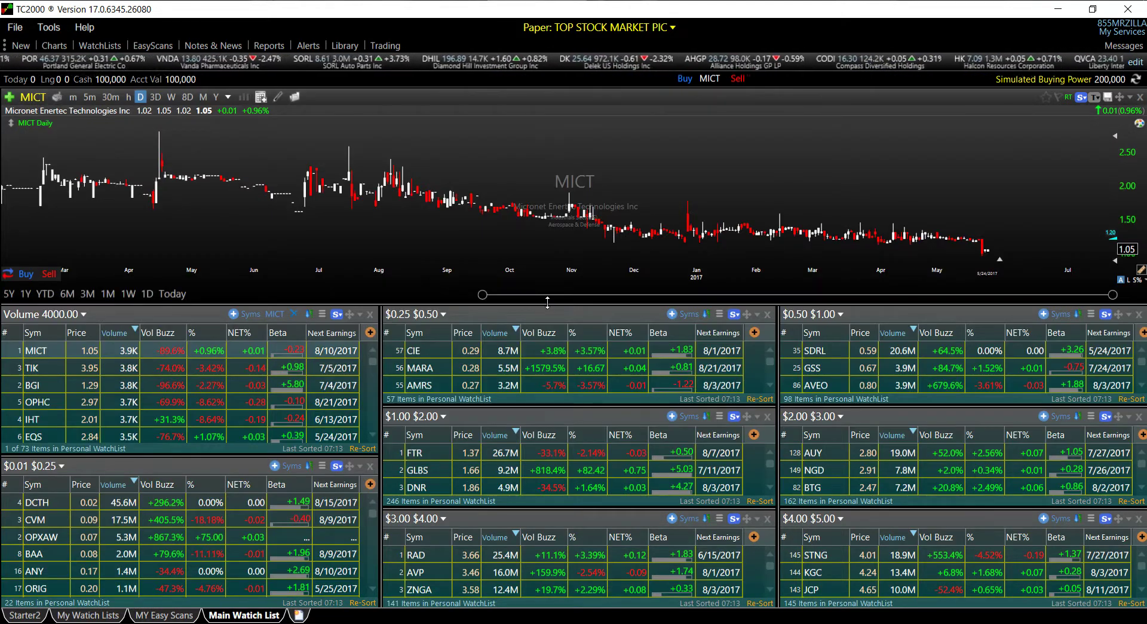
pyautogui.moveTo(548, 305); pyautogui.dragTo(695, 225)
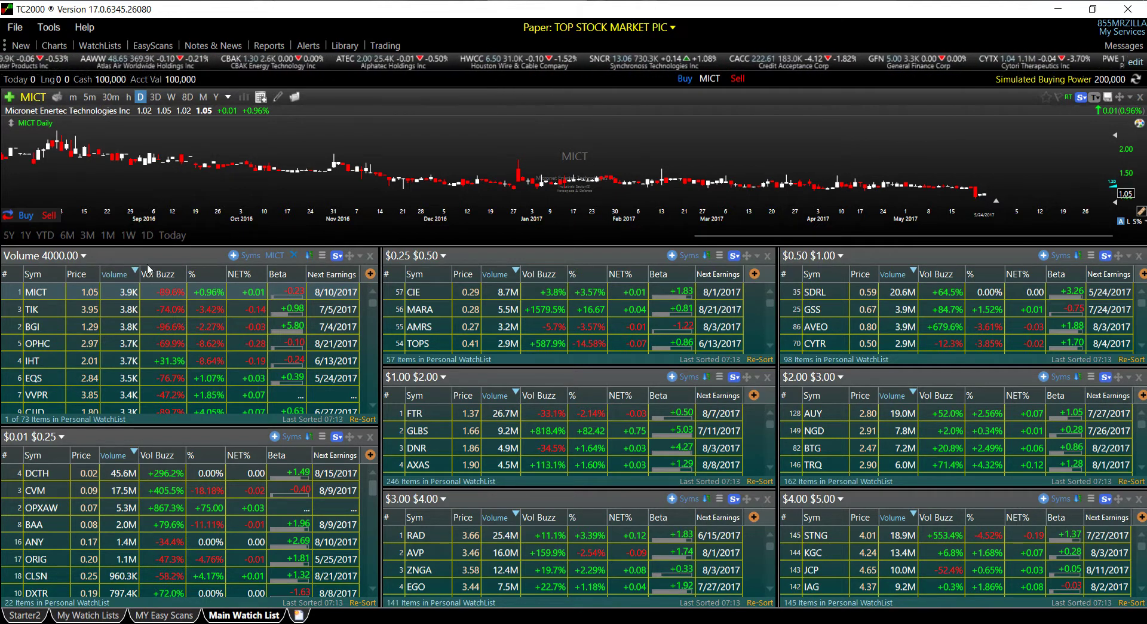
# Try both Volume sort orders in the Volume 4000.00 watchlist and sort it by Vol Buzz, highest first
pyautogui.click(83, 257)
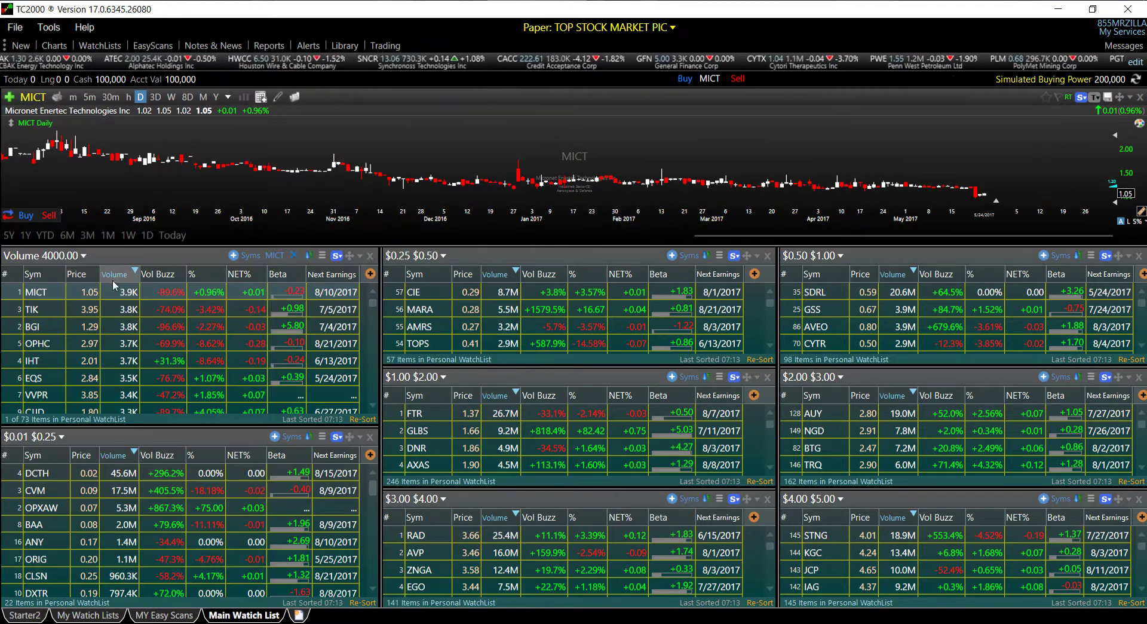
pyautogui.click(132, 276)
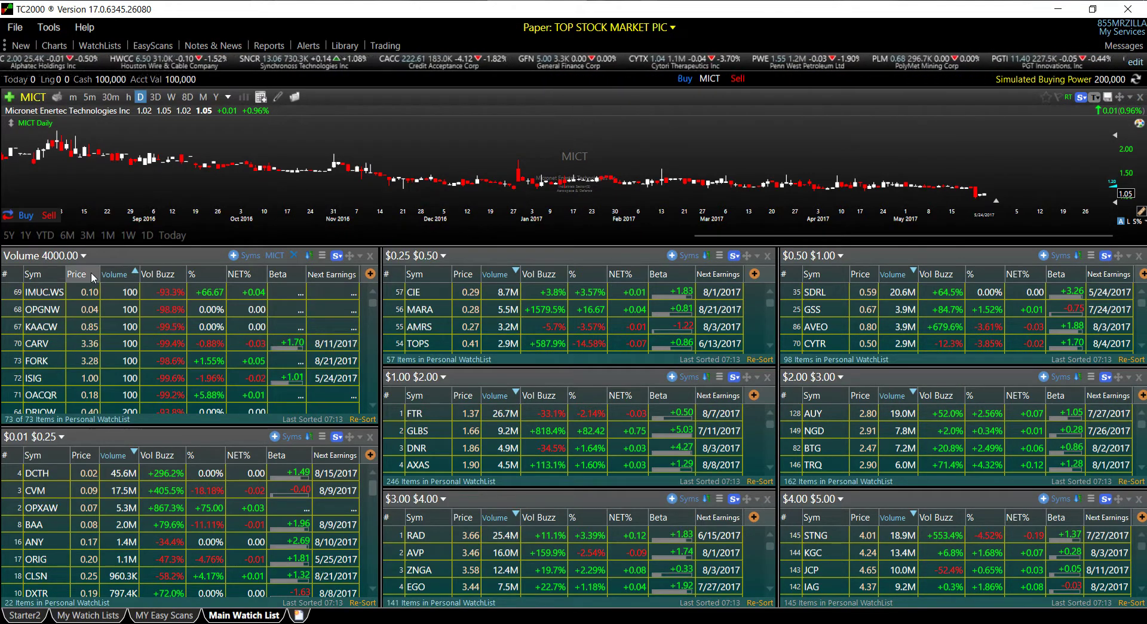
pyautogui.click(132, 276)
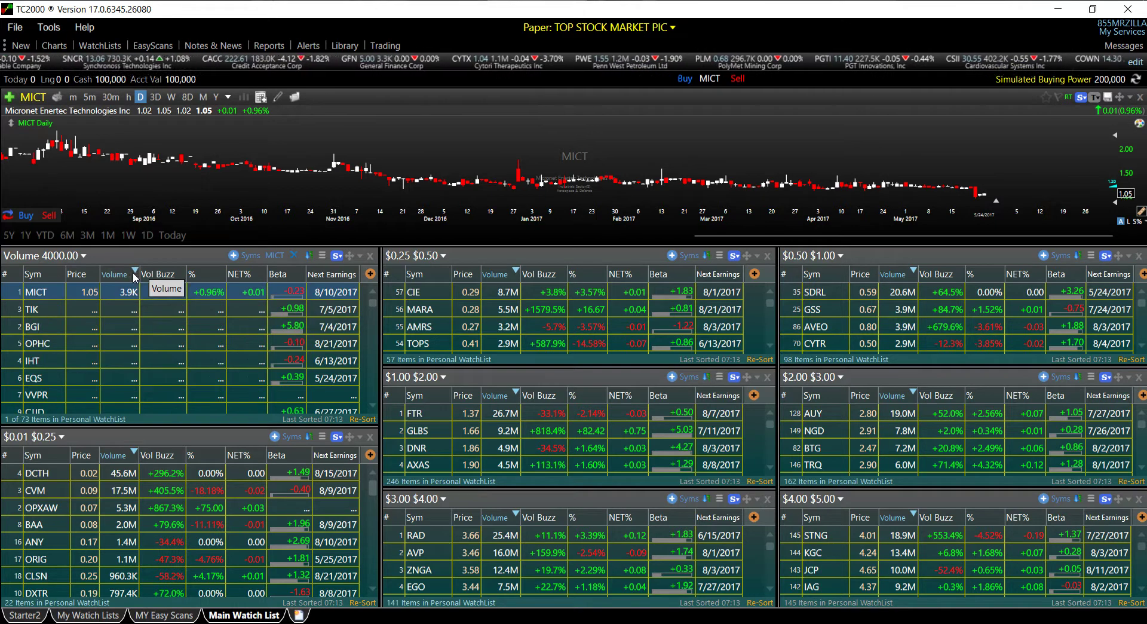
pyautogui.click(182, 276)
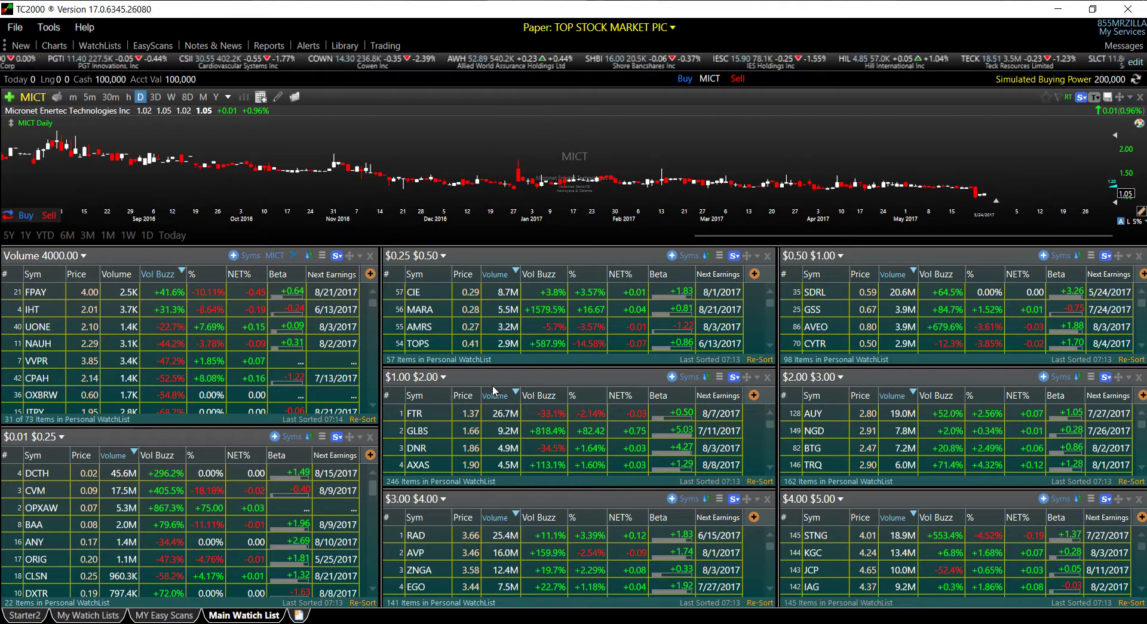
pyautogui.click(299, 615)
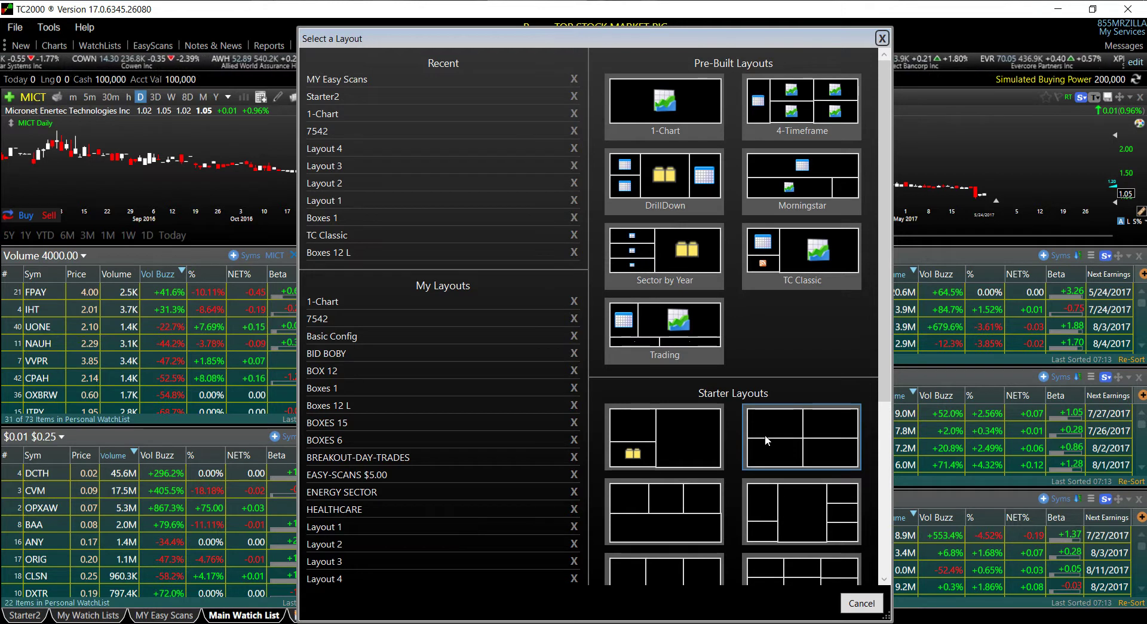
pyautogui.click(765, 435)
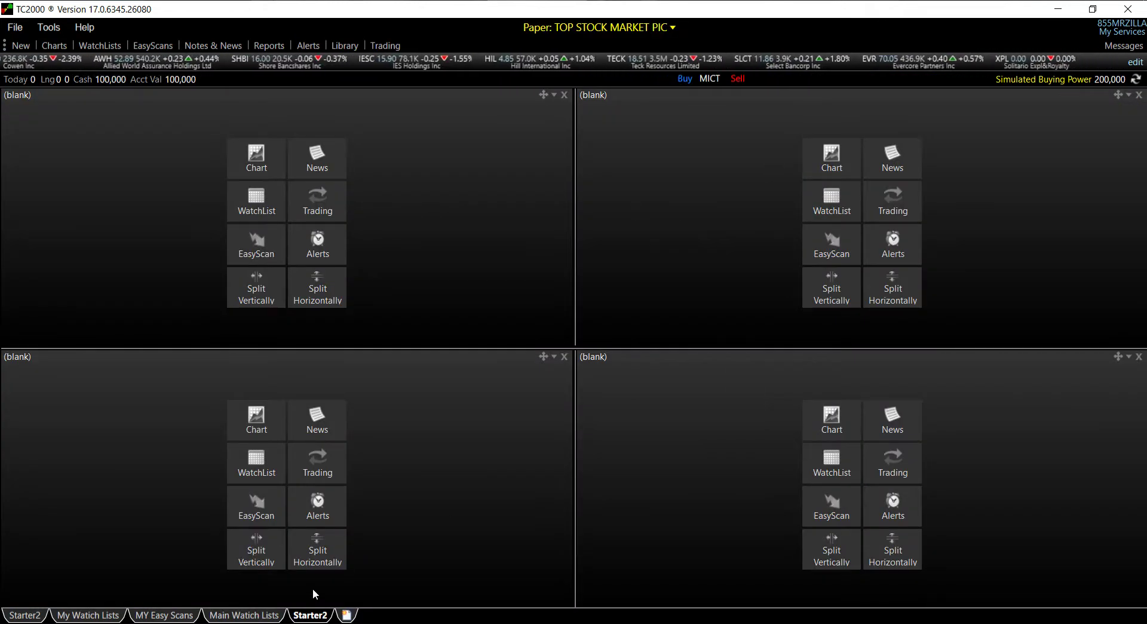
pyautogui.rightClick(314, 616)
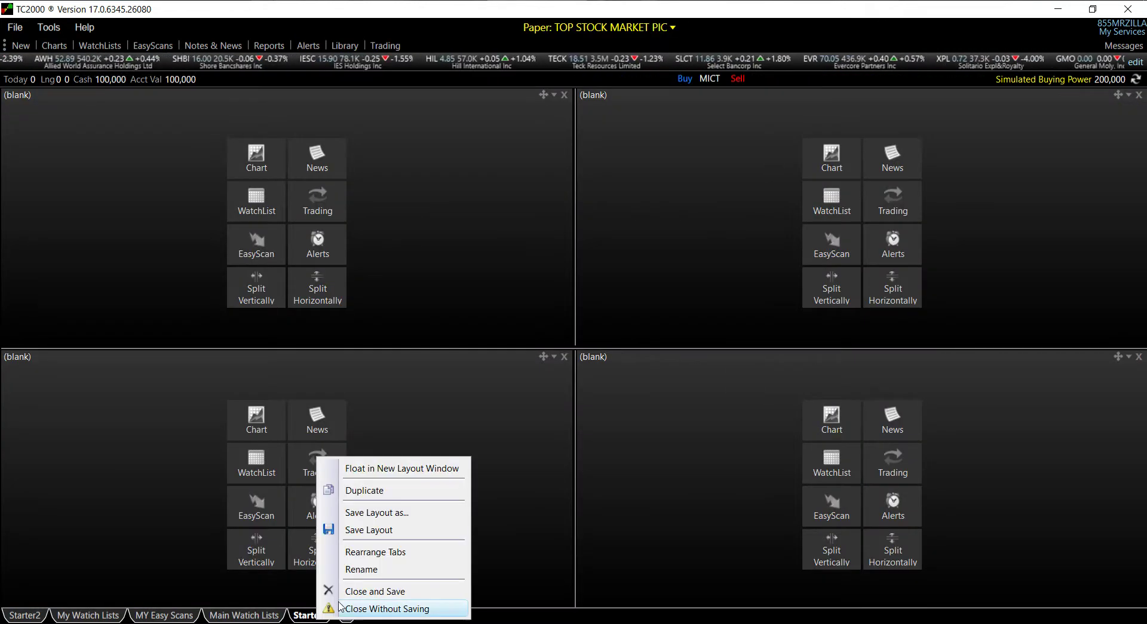
pyautogui.click(353, 589)
# Add two blank starter layouts, one with three side-by-side panes and one with a two-by-two grid of panes
pyautogui.click(301, 614)
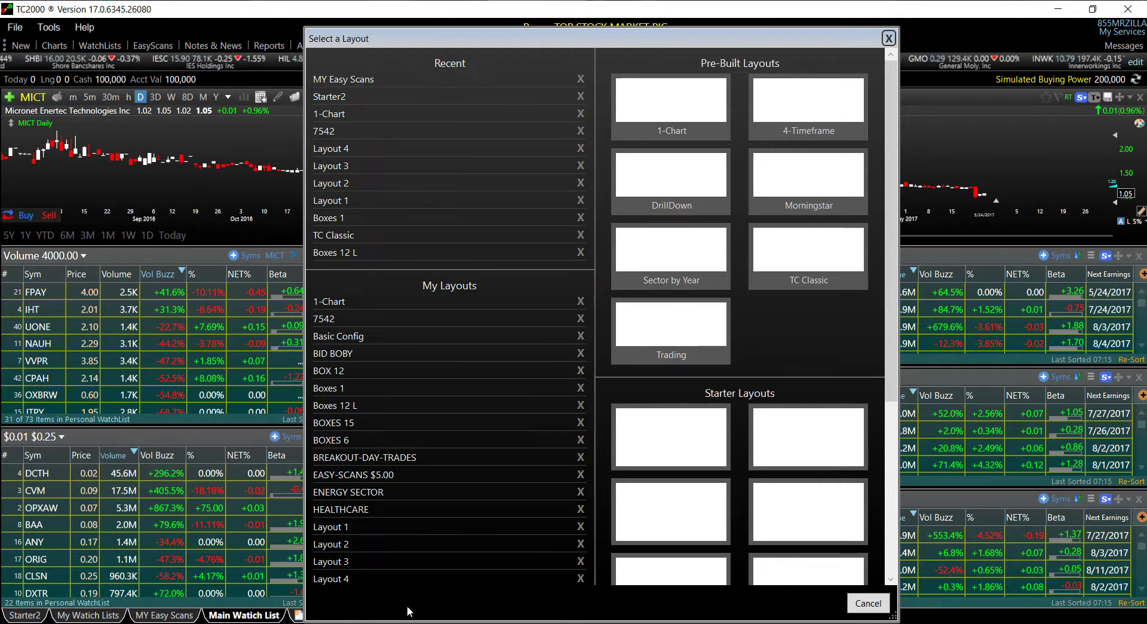
pyautogui.click(692, 561)
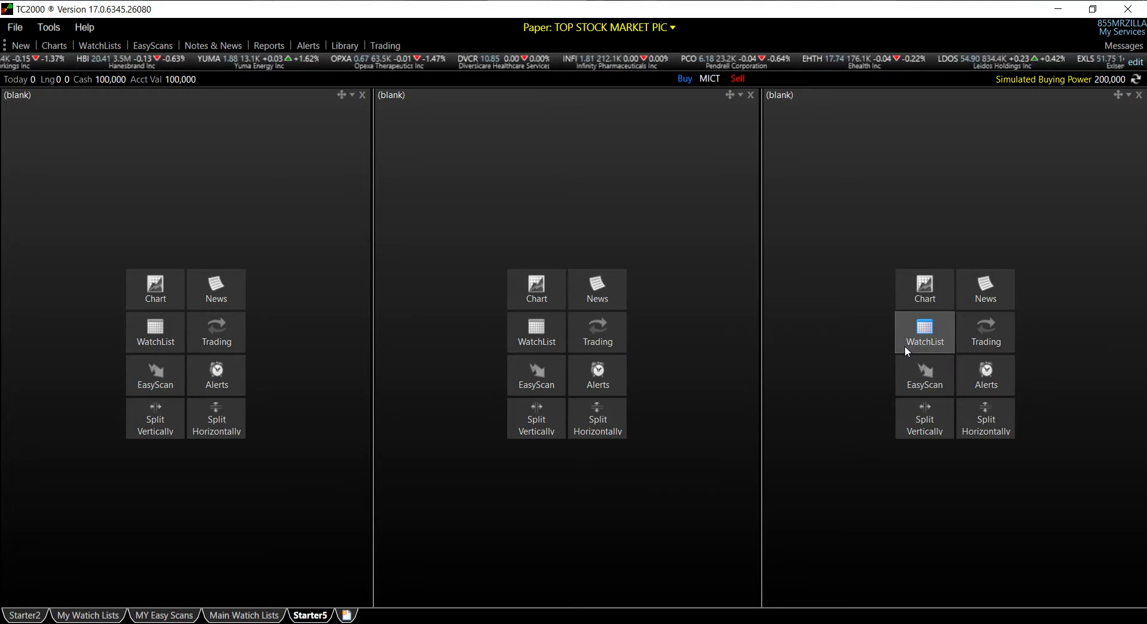
pyautogui.click(346, 616)
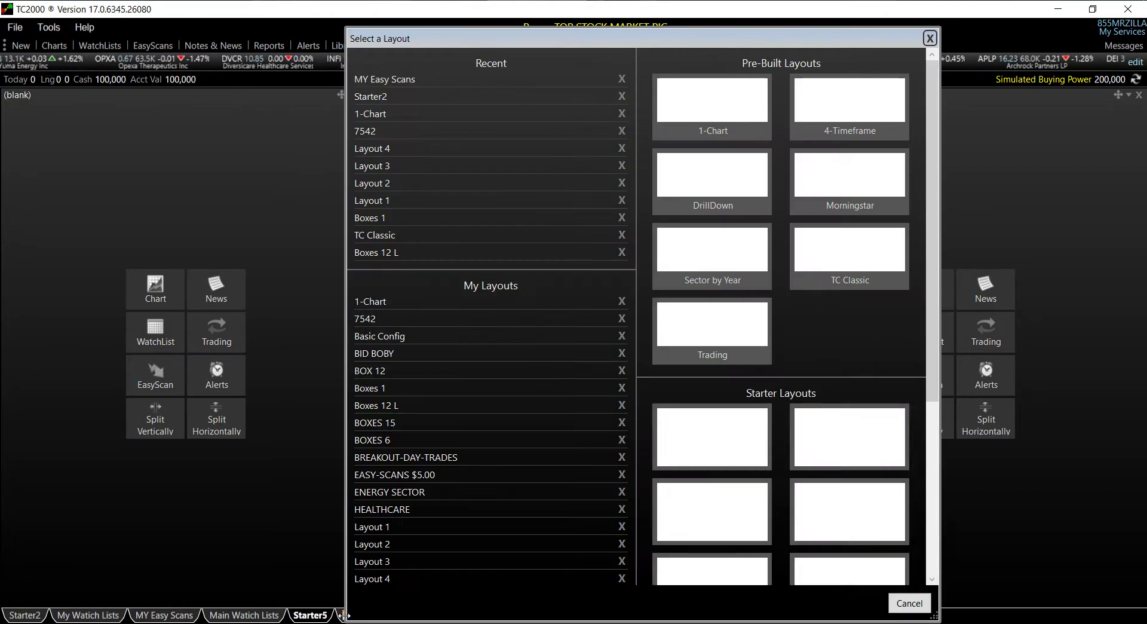
pyautogui.click(866, 450)
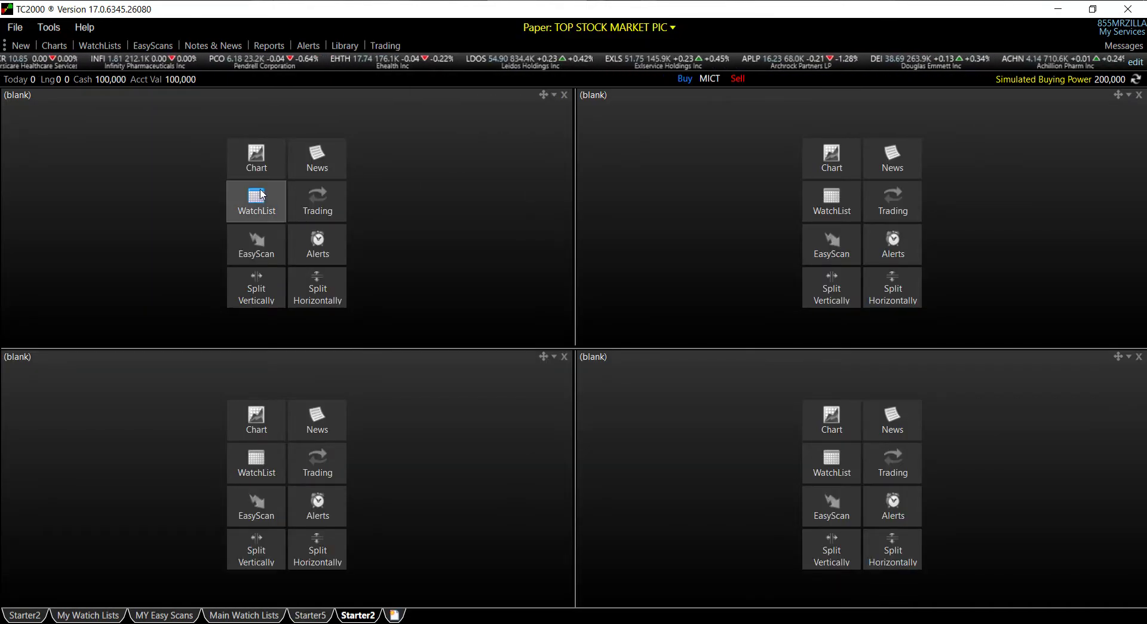
# Create a new EasyScan from the upper-left pane of the four-pane layout and set its list to scan to US Common Stocks
pyautogui.click(269, 208)
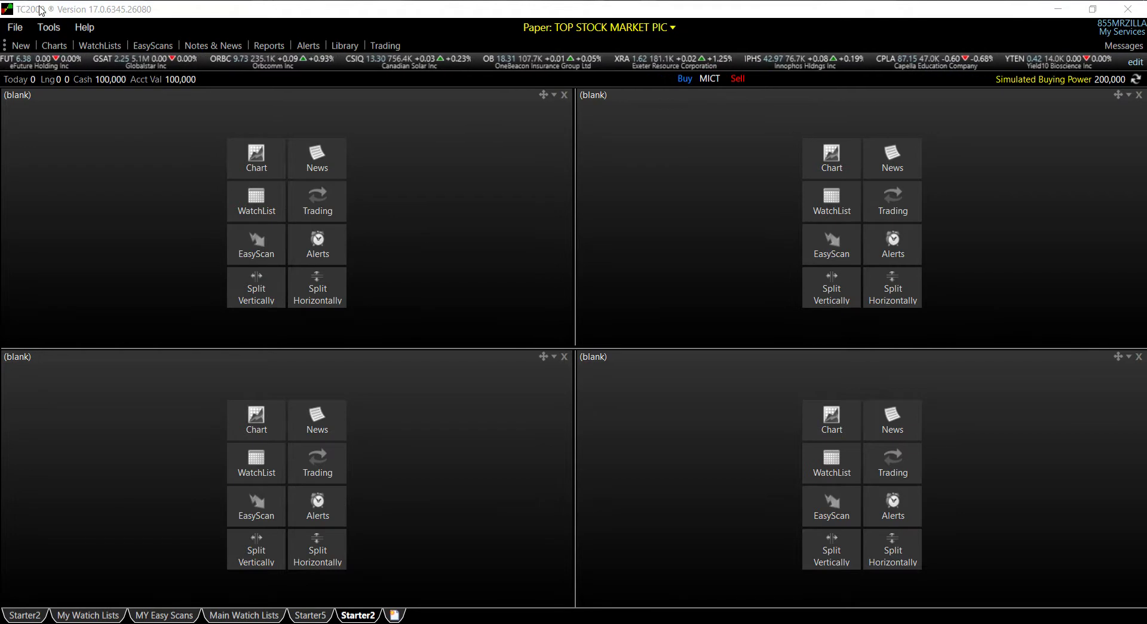
pyautogui.click(251, 244)
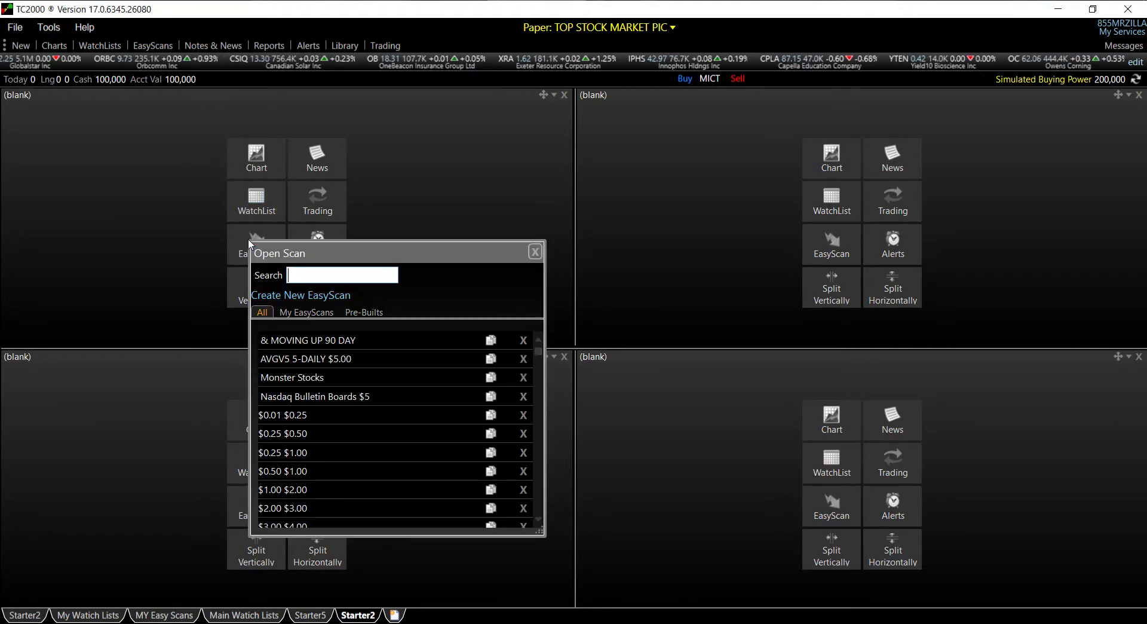
pyautogui.moveTo(328, 248); pyautogui.dragTo(340, 145)
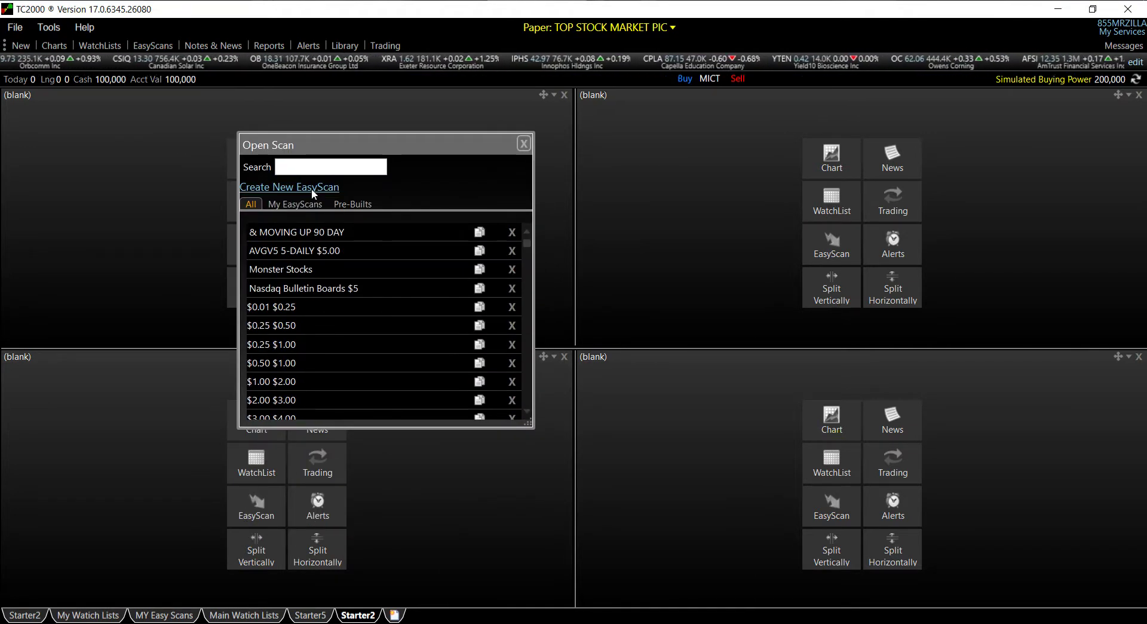
pyautogui.click(311, 188)
pyautogui.click(653, 382)
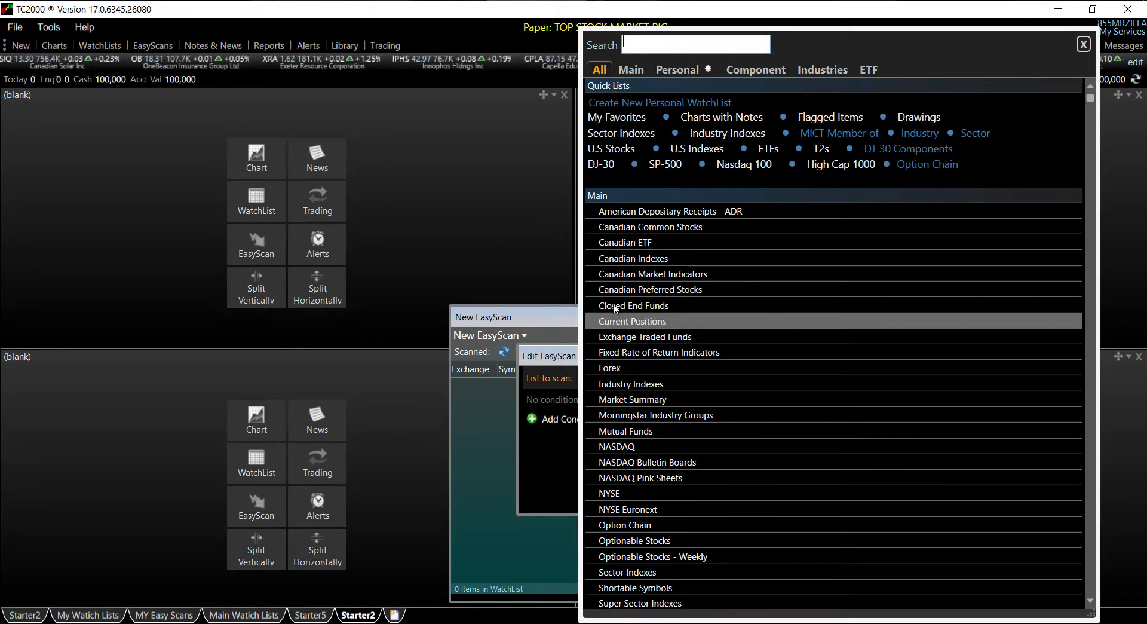
pyautogui.click(615, 150)
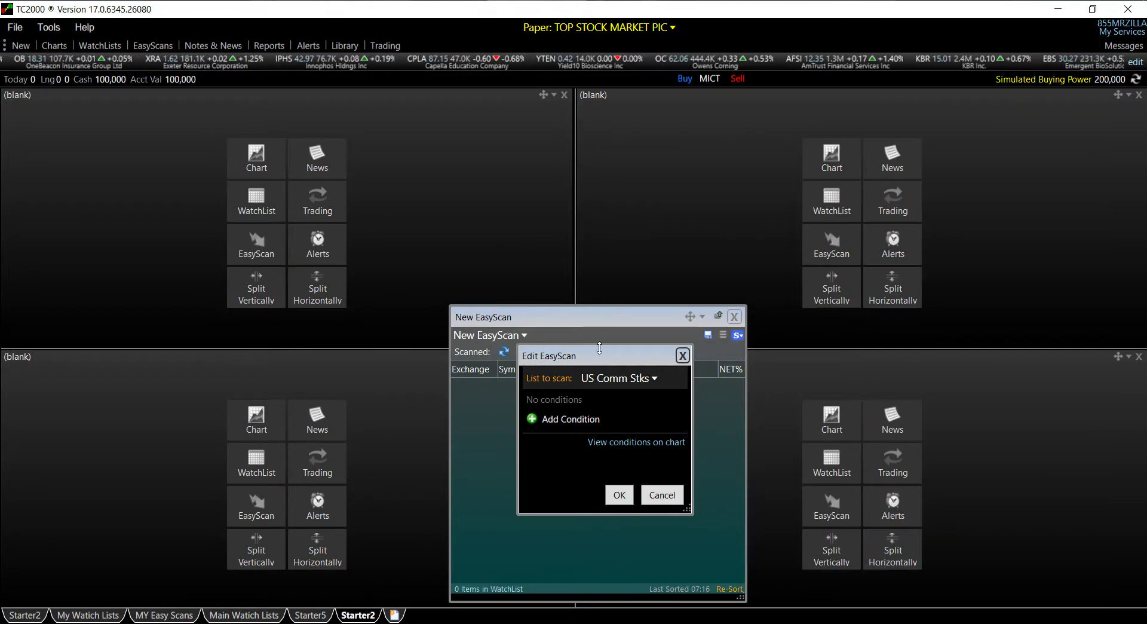
# Add a price condition to the EasyScan requiring Price History to be between 0.01 and 5.00 on the Daily timeframe
pyautogui.moveTo(615, 356); pyautogui.dragTo(596, 317)
pyautogui.click(553, 380)
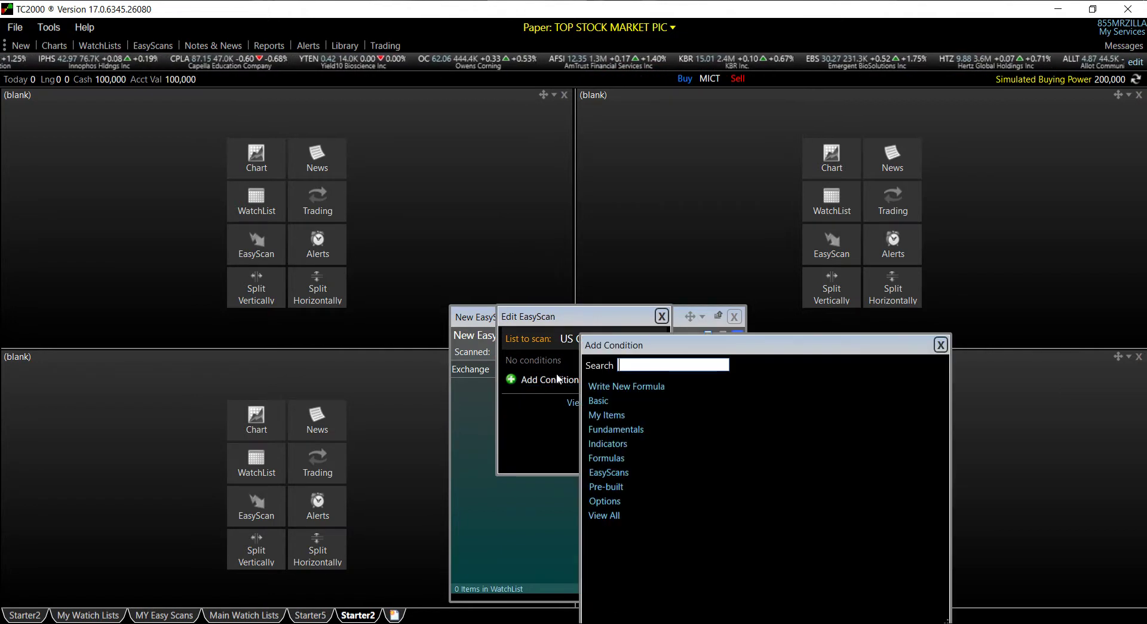
pyautogui.click(601, 401)
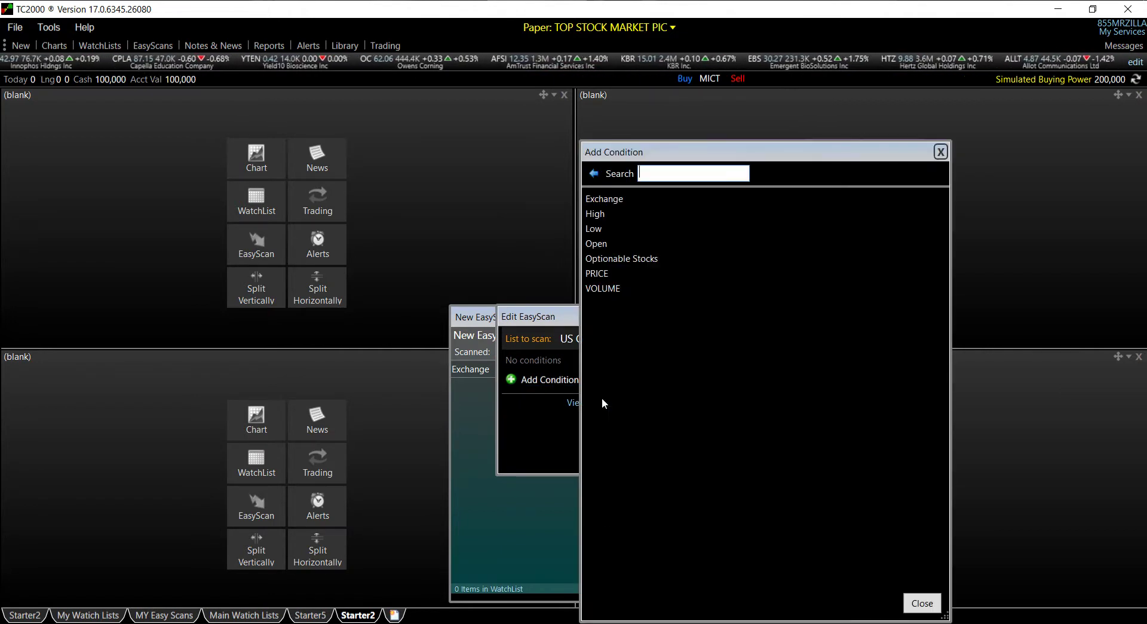
pyautogui.click(611, 273)
pyautogui.click(676, 261)
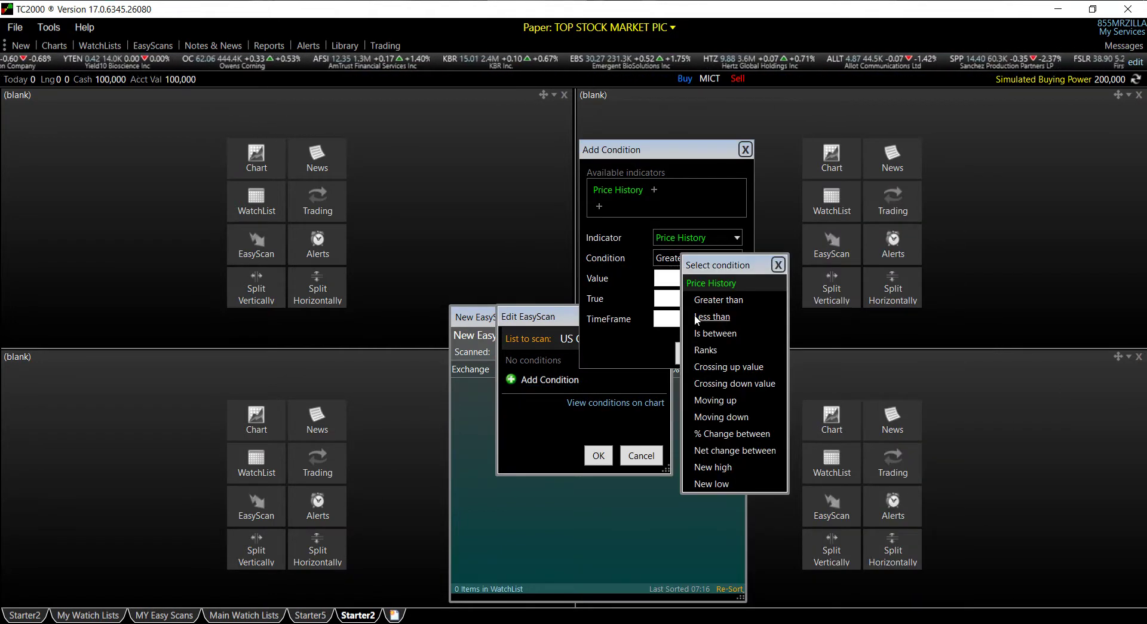
pyautogui.click(712, 340)
pyautogui.click(739, 275)
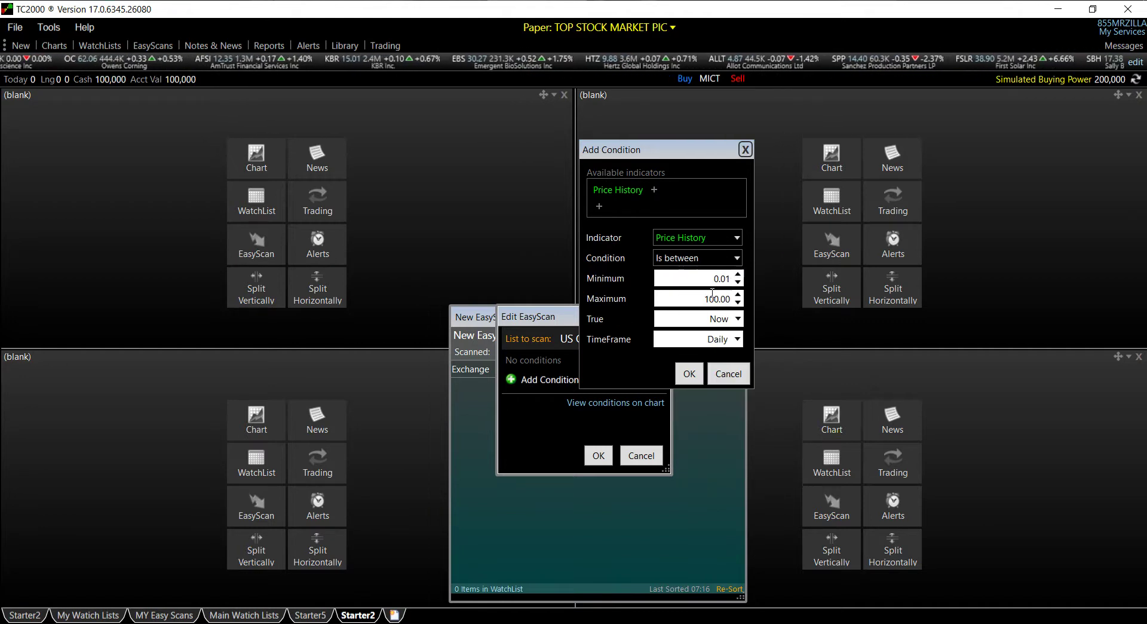
pyautogui.click(730, 300)
pyautogui.write('5.0')
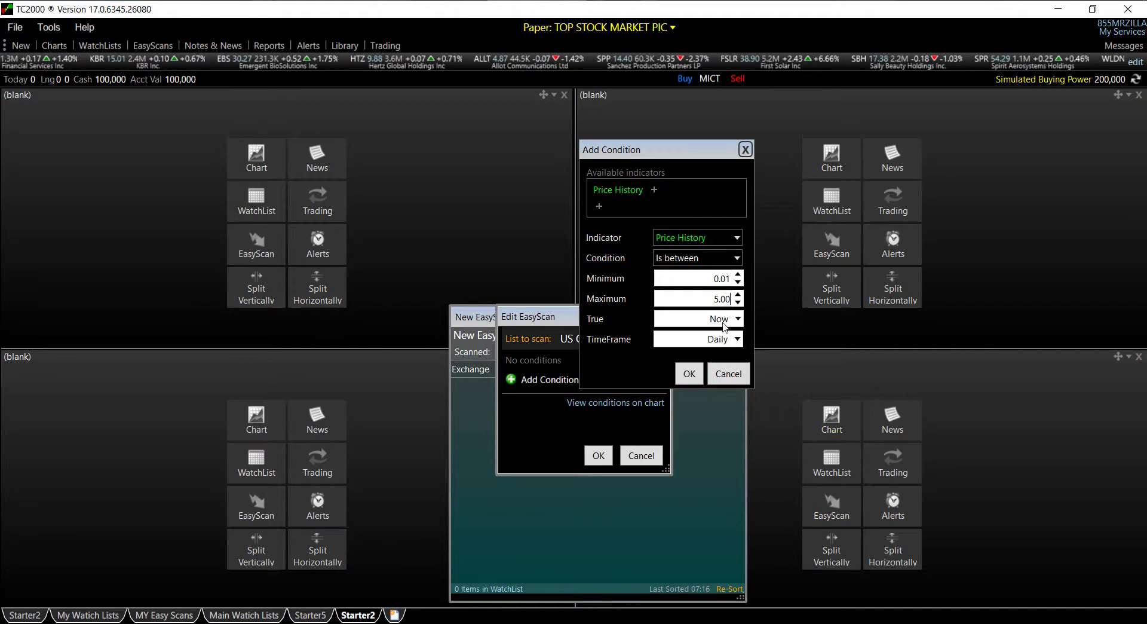
pyautogui.click(690, 375)
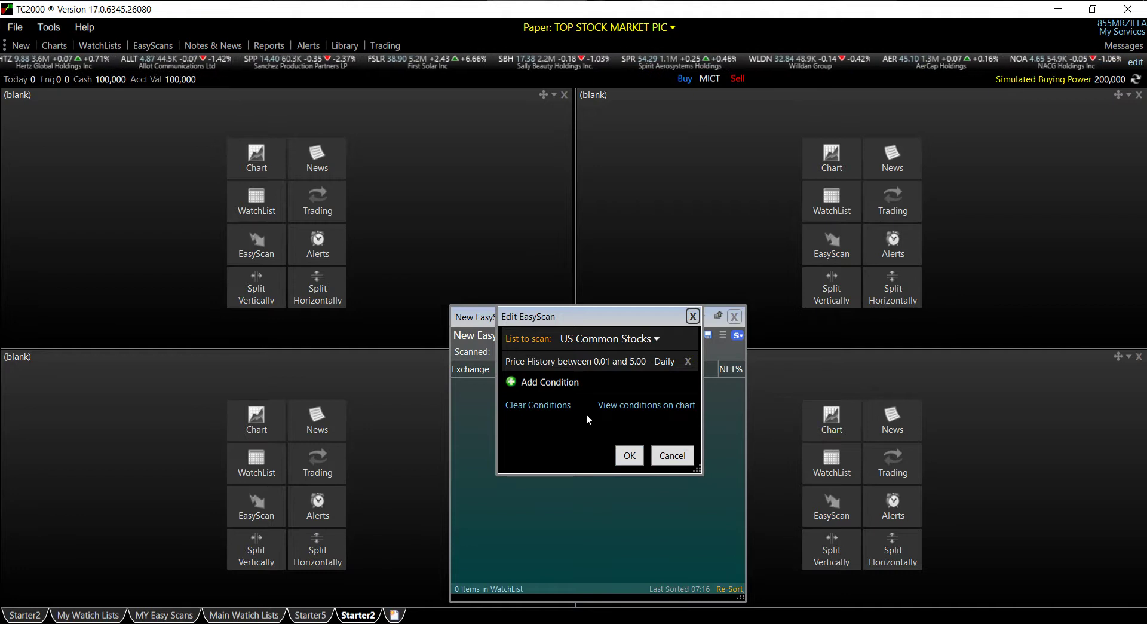
# Add a condition requiring Volume greater than 0.01 on the Daily timeframe and run the EasyScan
pyautogui.click(562, 384)
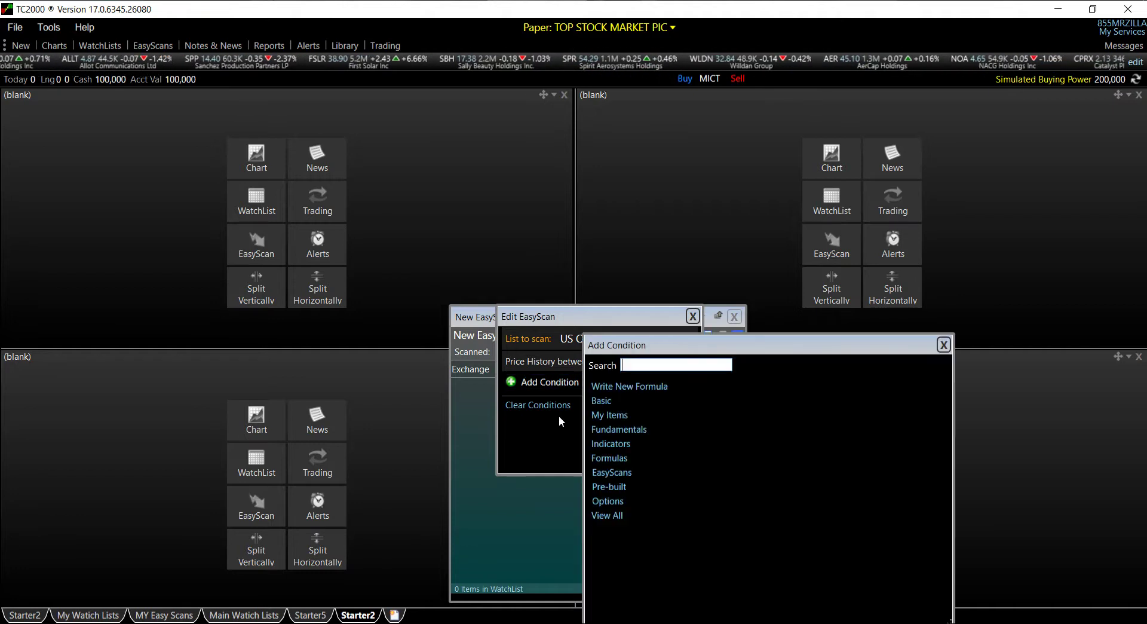
pyautogui.click(608, 400)
pyautogui.click(606, 288)
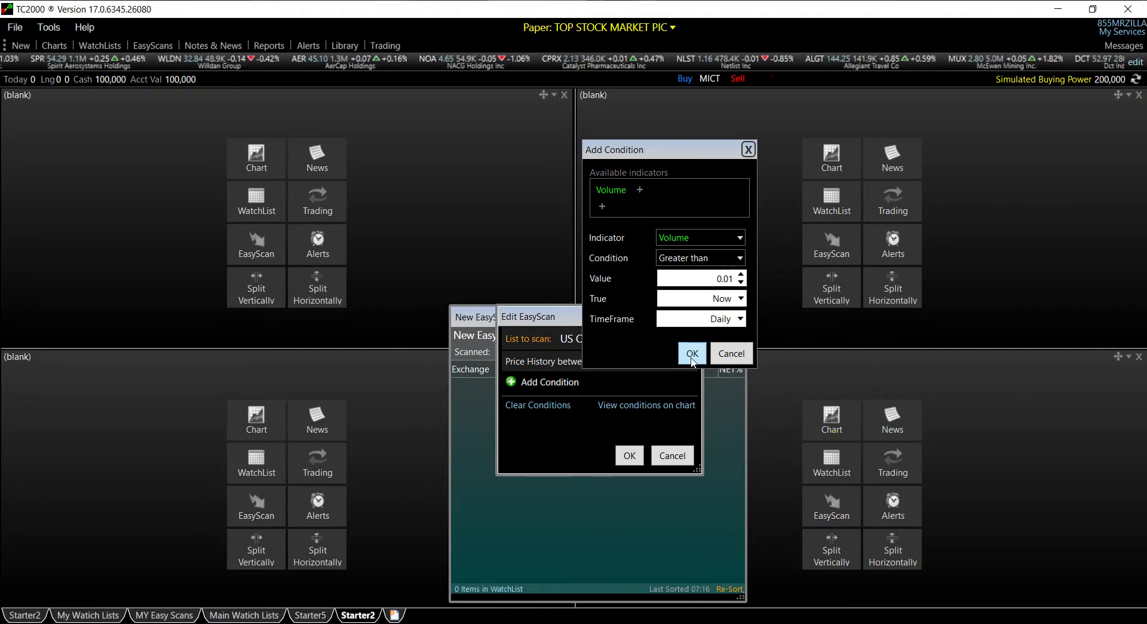
pyautogui.click(692, 354)
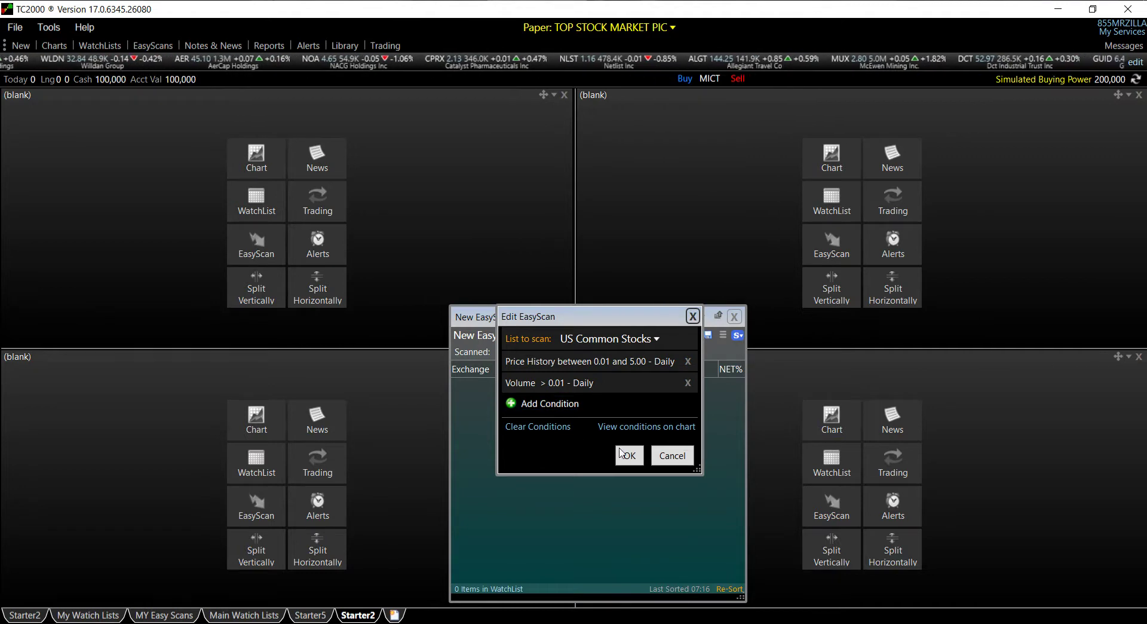
pyautogui.click(630, 456)
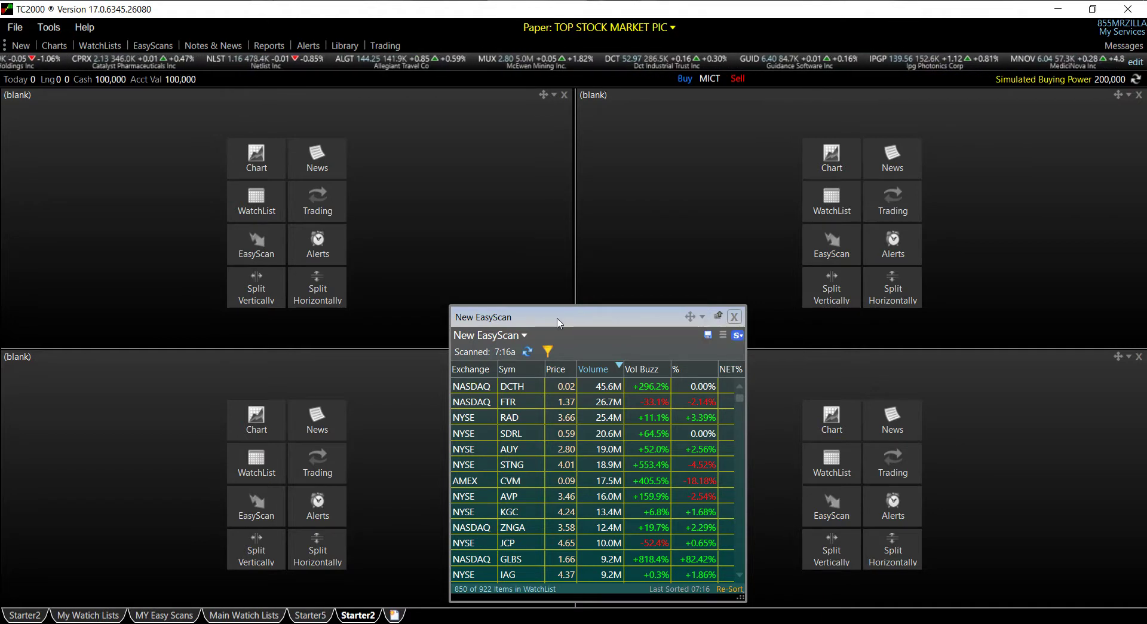
# Save the new EasyScan under the name $0.01 $5.00
pyautogui.moveTo(558, 323); pyautogui.dragTo(505, 178)
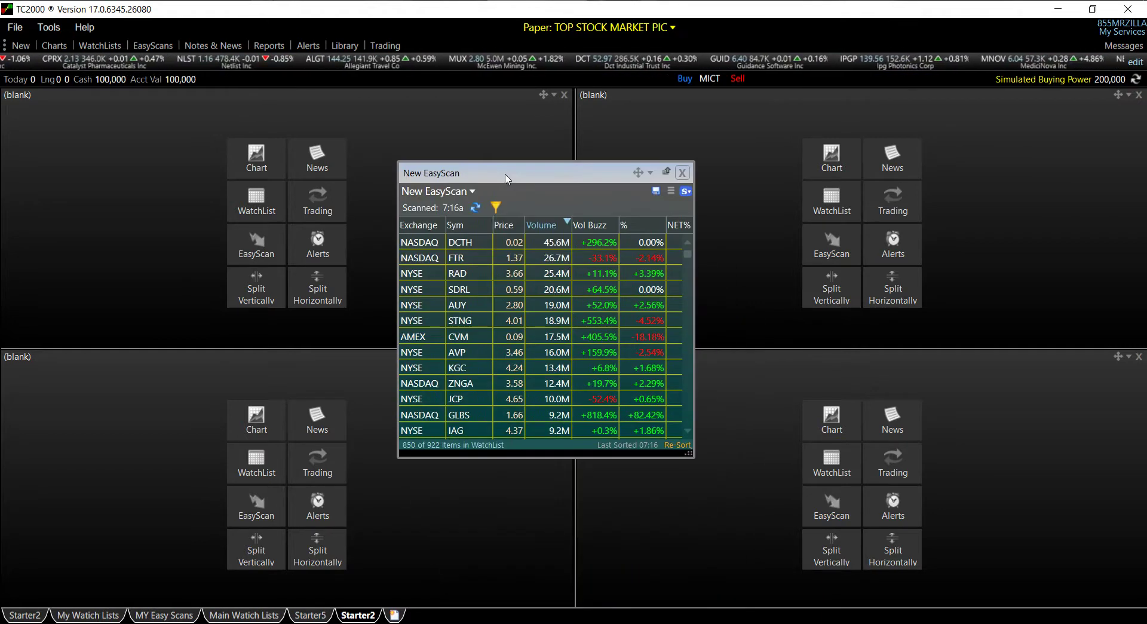
pyautogui.click(456, 193)
pyautogui.click(506, 211)
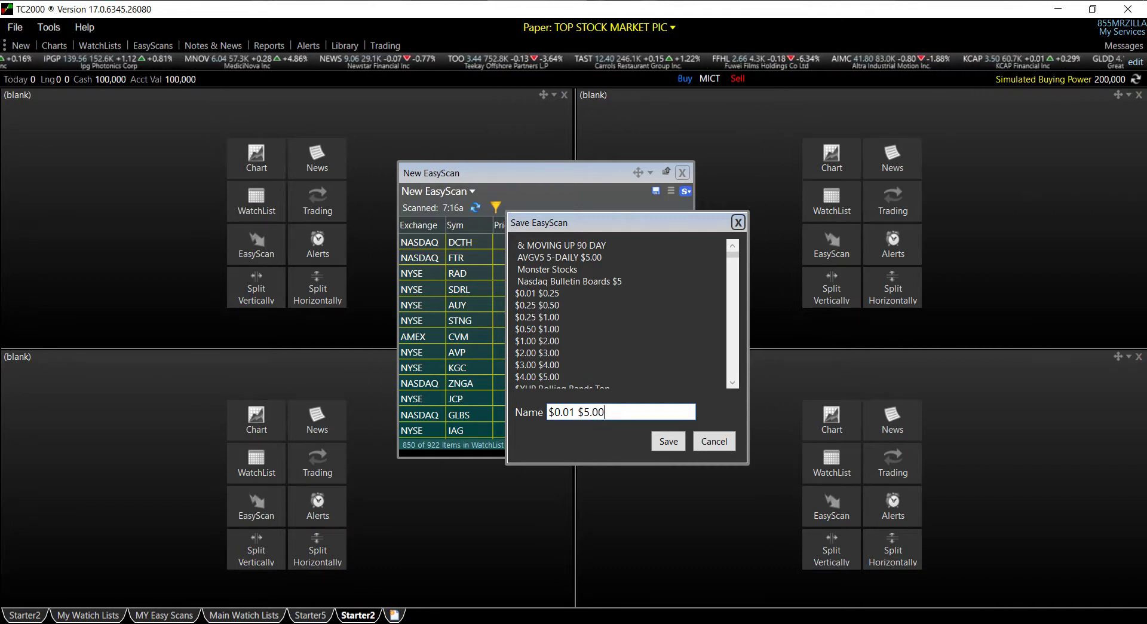
pyautogui.click(669, 442)
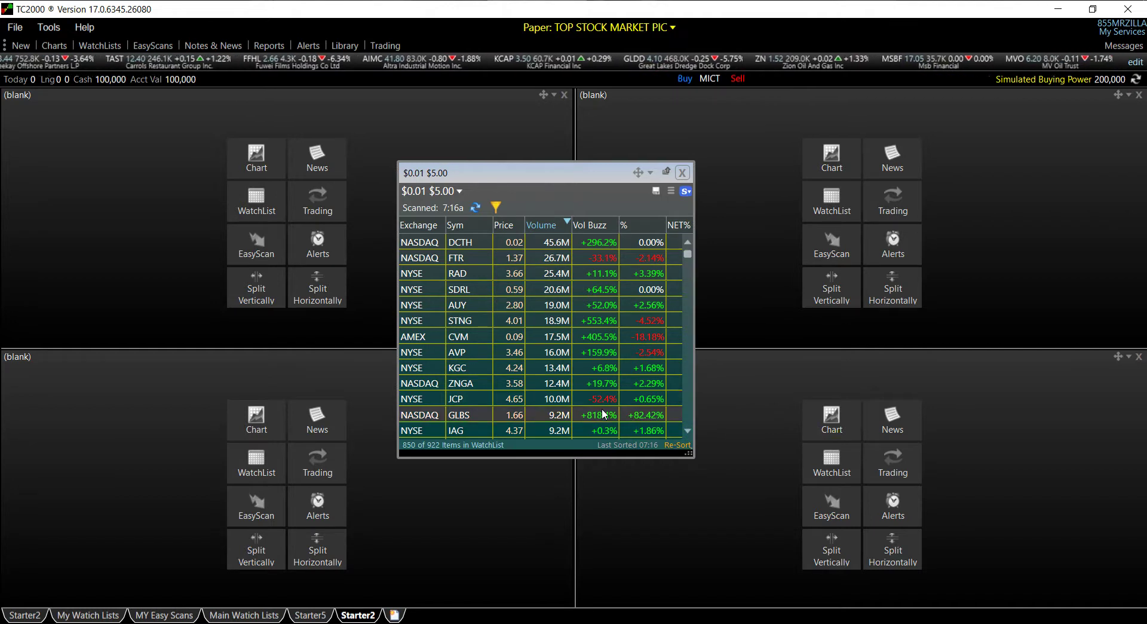
# Sort the $0.01 $5.00 scan by Volume, lowest first, and dock it in the upper-left pane
pyautogui.click(565, 222)
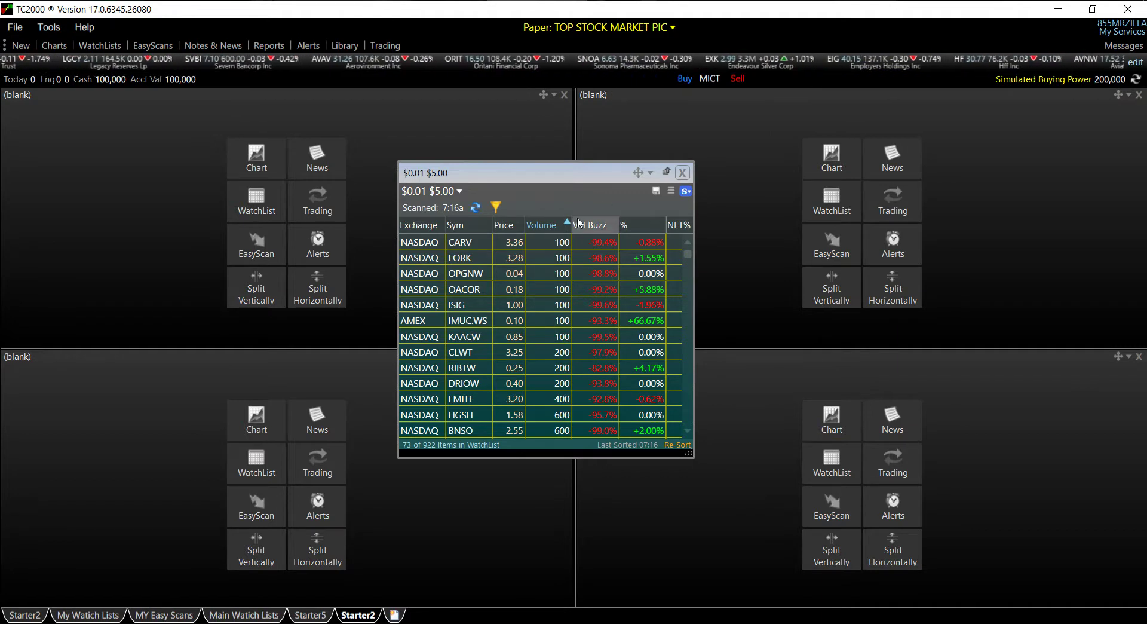
pyautogui.moveTo(635, 174); pyautogui.dragTo(286, 203)
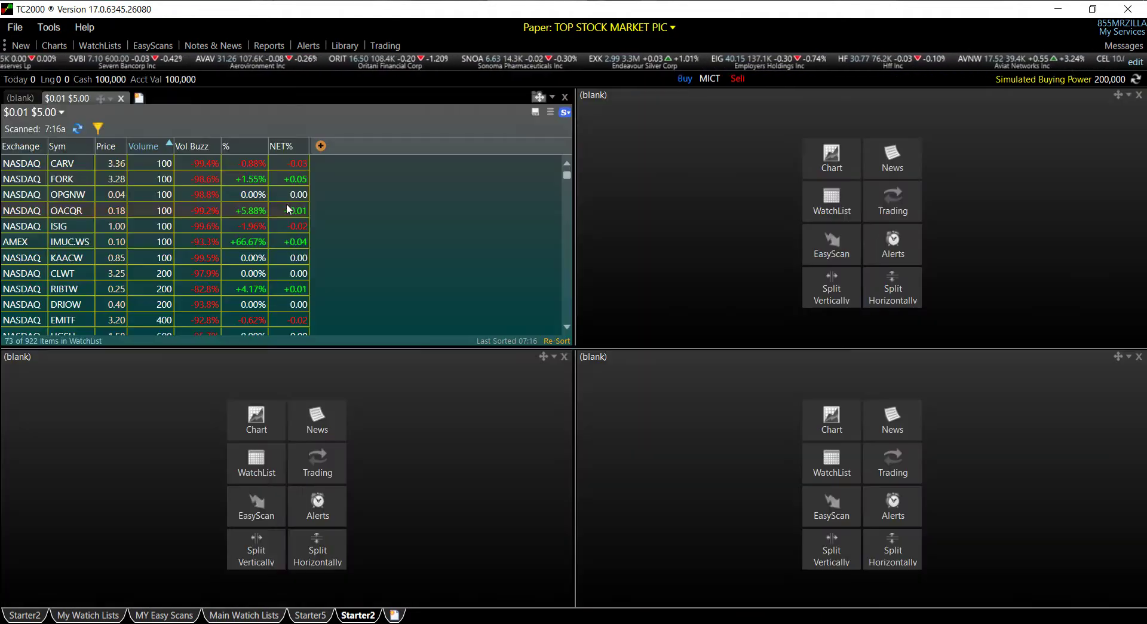
# Create another EasyScan from the blank tab of the upper-left pane and set its list to scan to U.S. Stocks
pyautogui.click(20, 98)
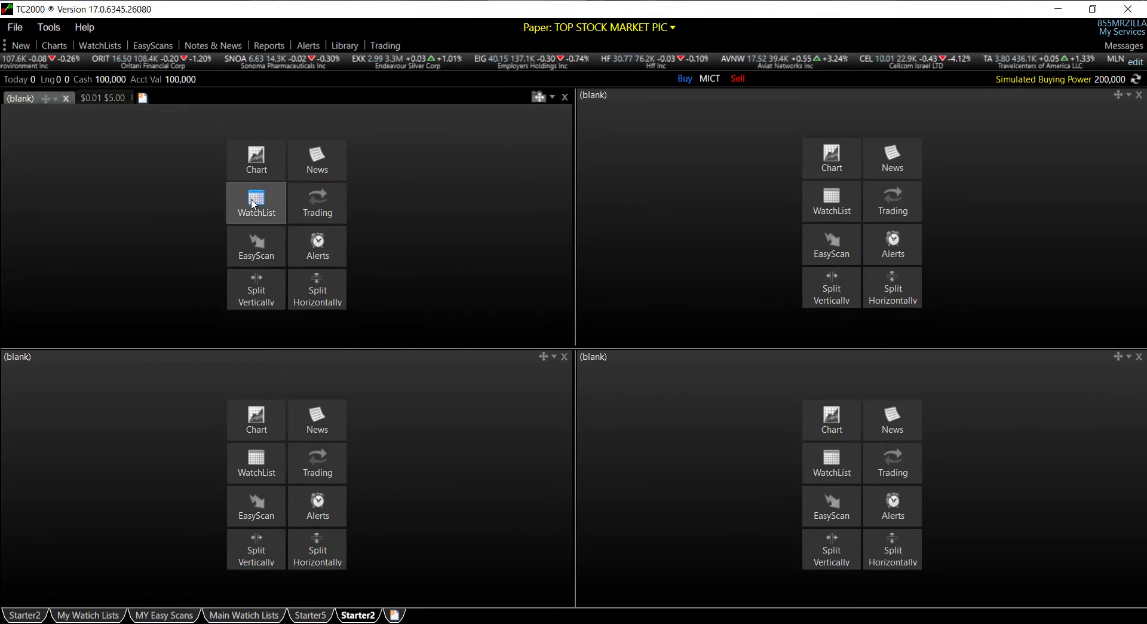
pyautogui.click(244, 239)
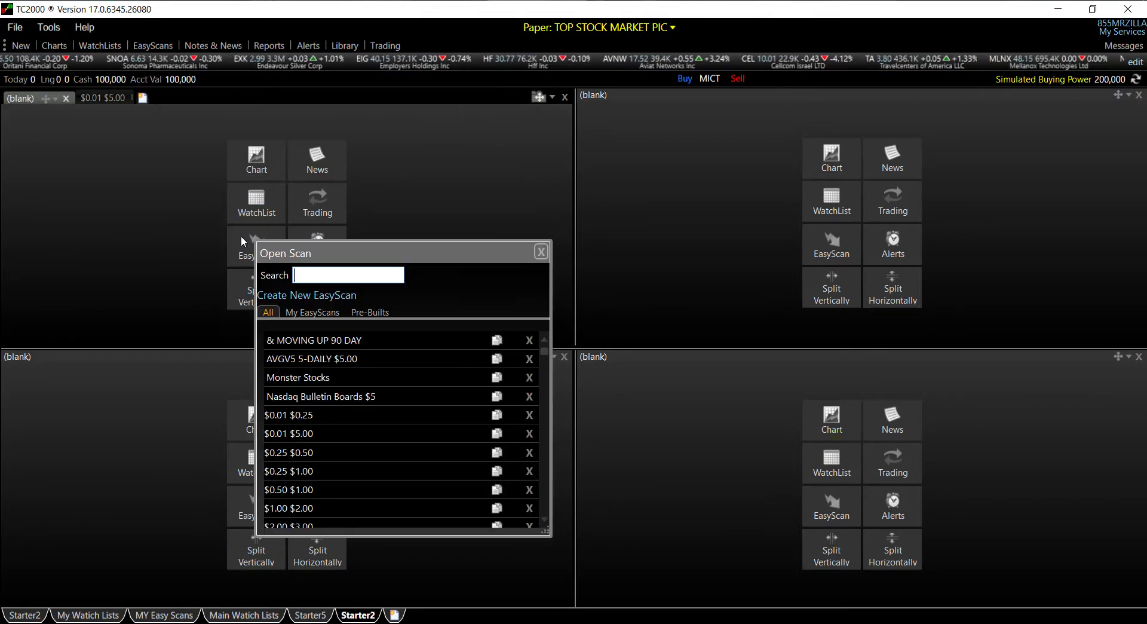
pyautogui.click(317, 297)
pyautogui.click(604, 393)
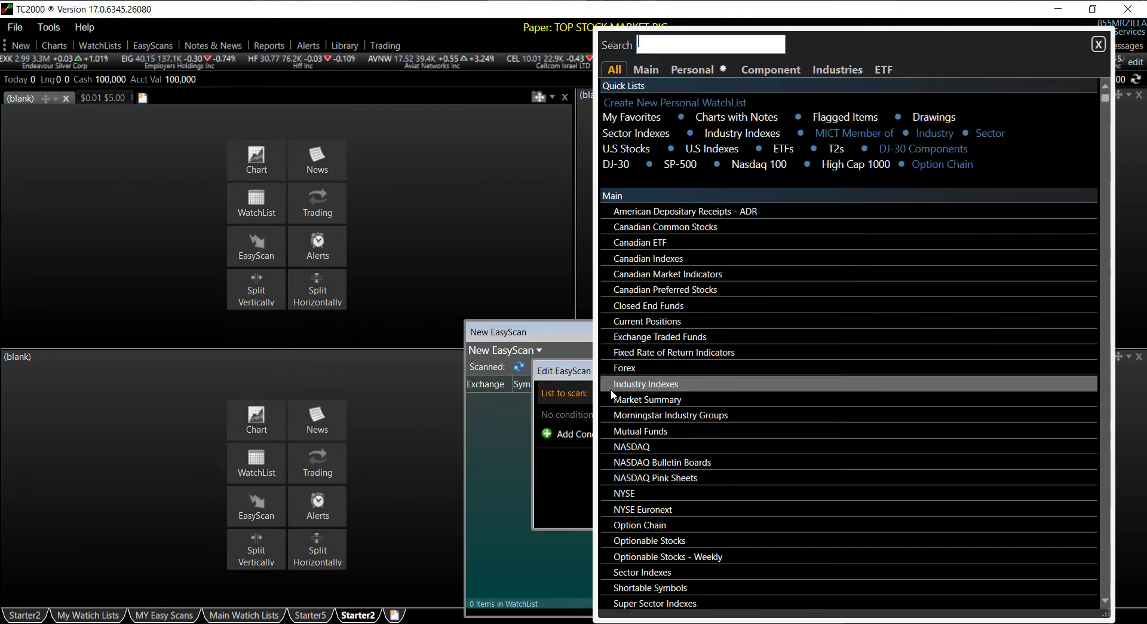
pyautogui.click(628, 148)
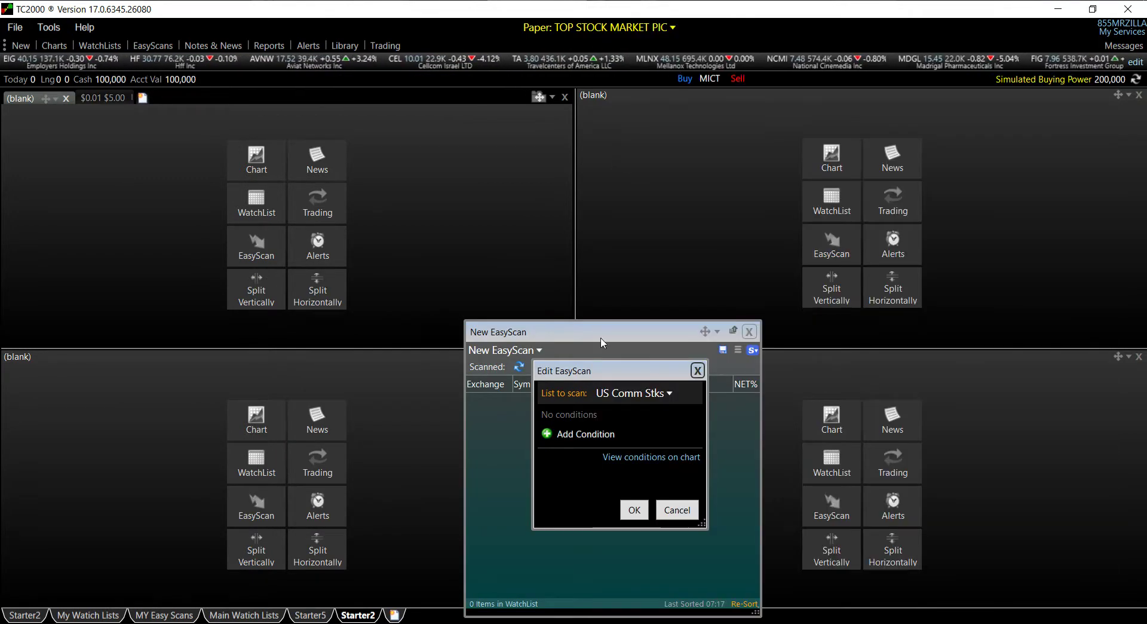
pyautogui.moveTo(635, 377); pyautogui.dragTo(570, 231)
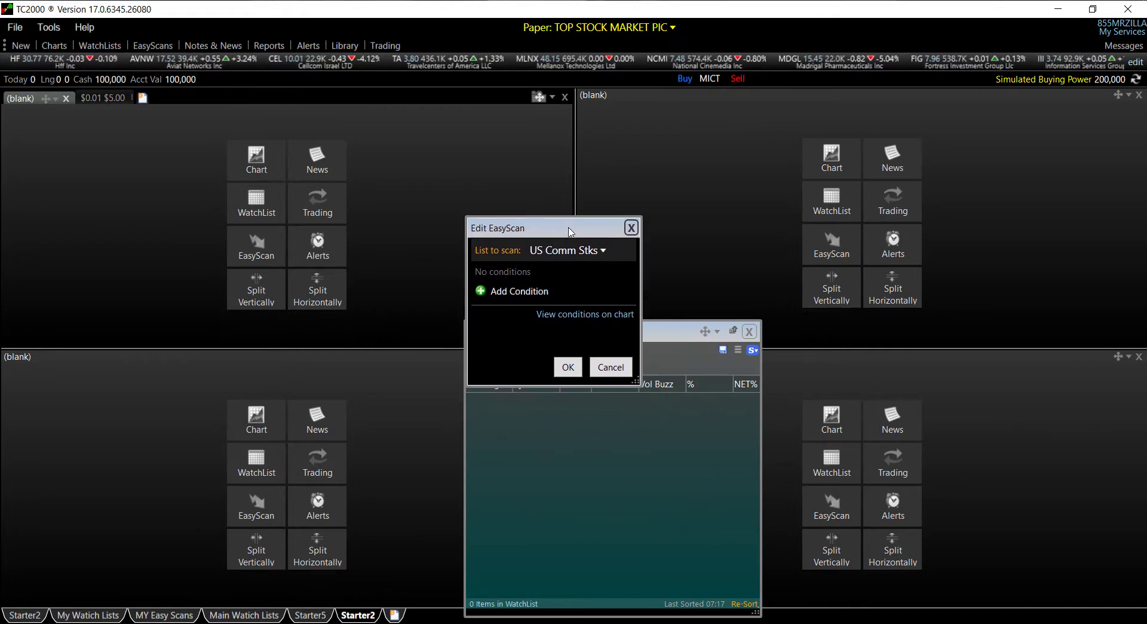
# Add a price condition to the second EasyScan requiring Price History between 0.01 and 5.00 on the Daily timeframe
pyautogui.click(533, 290)
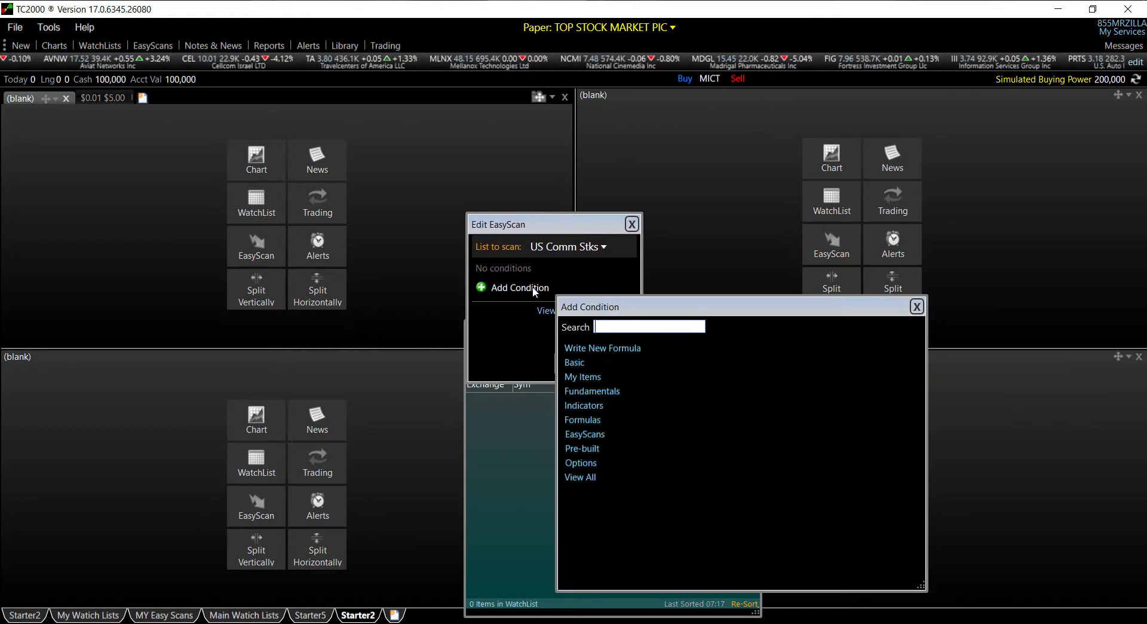
pyautogui.click(578, 363)
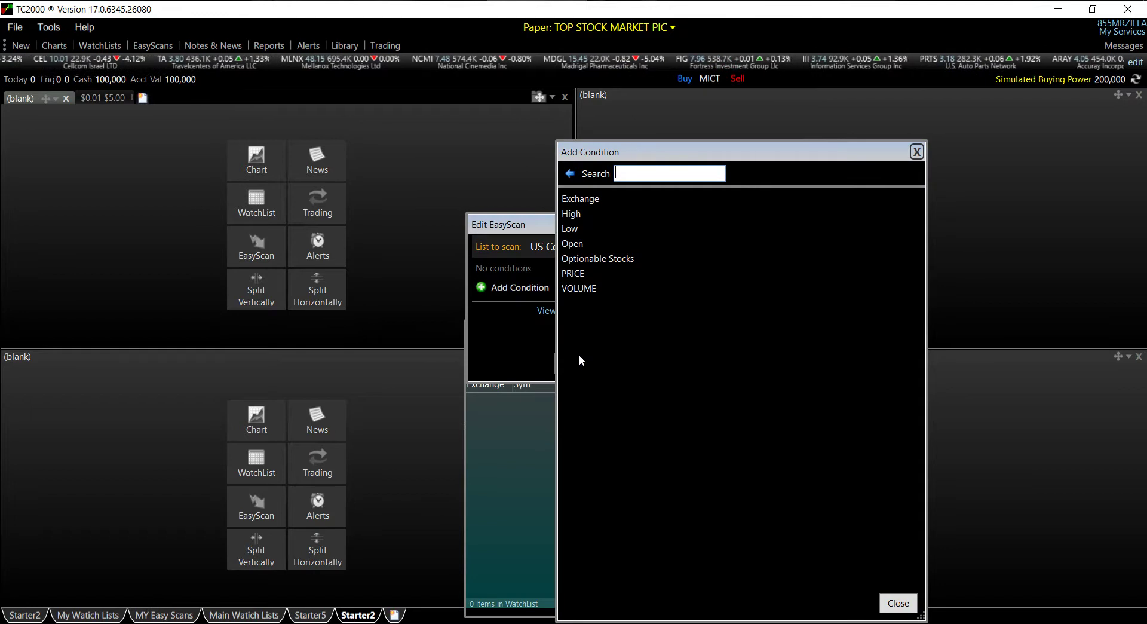
pyautogui.click(576, 274)
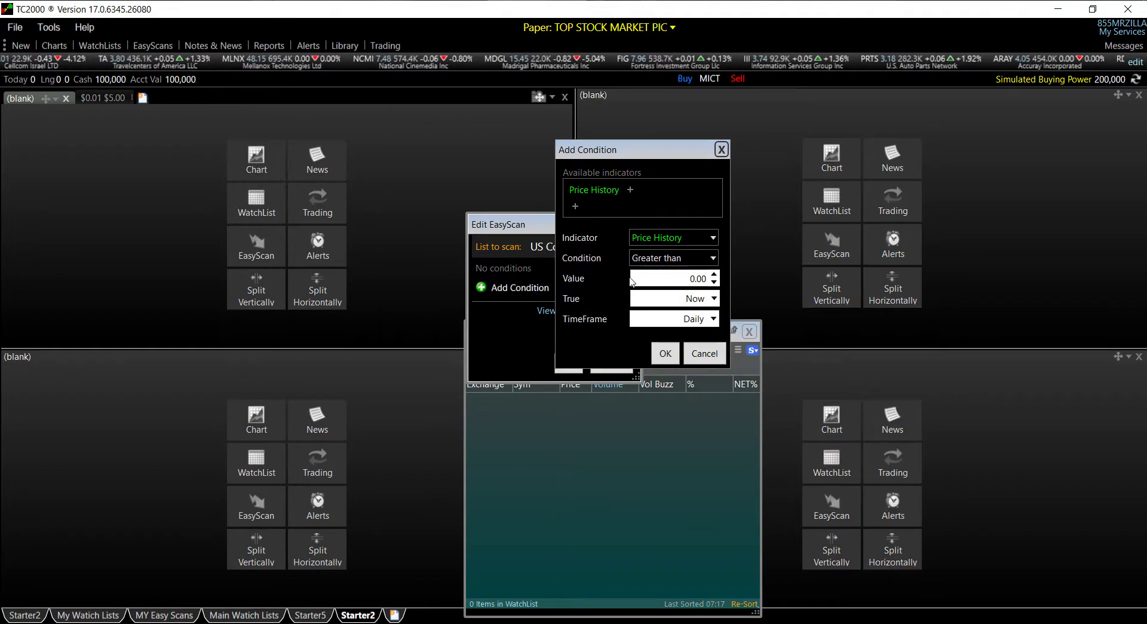
pyautogui.click(691, 266)
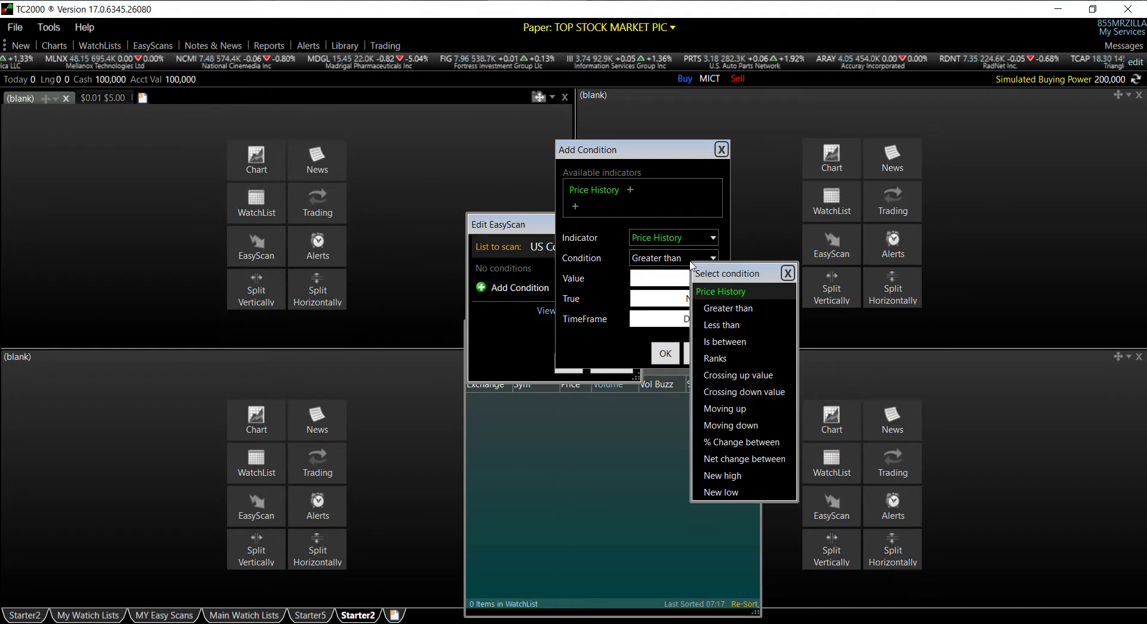
pyautogui.click(724, 342)
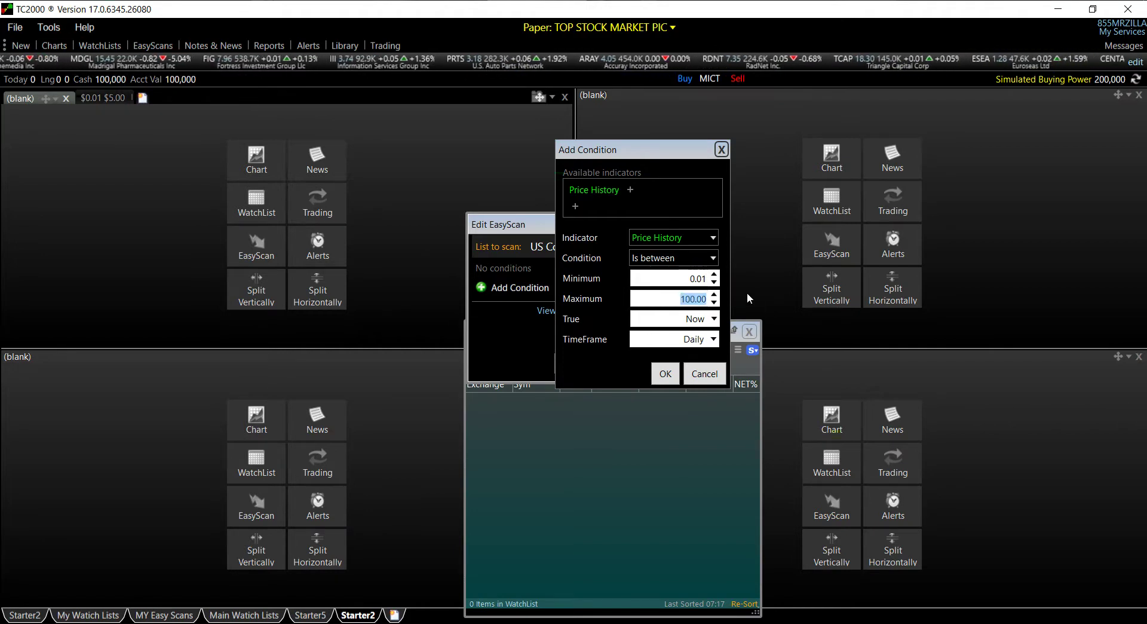
pyautogui.write('5.00')
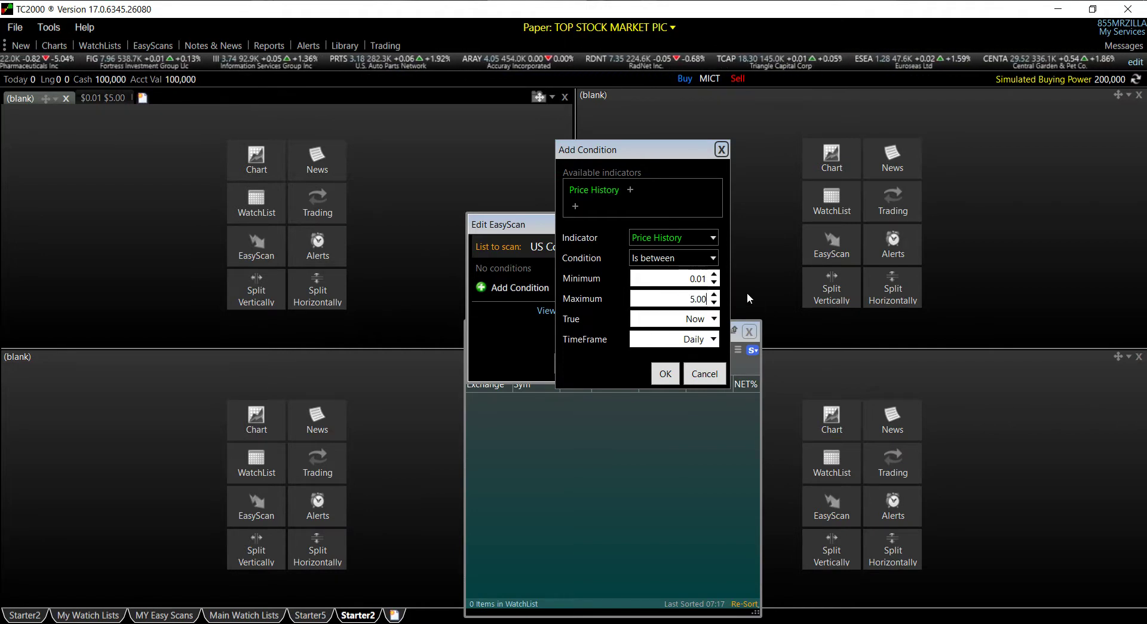
pyautogui.click(664, 374)
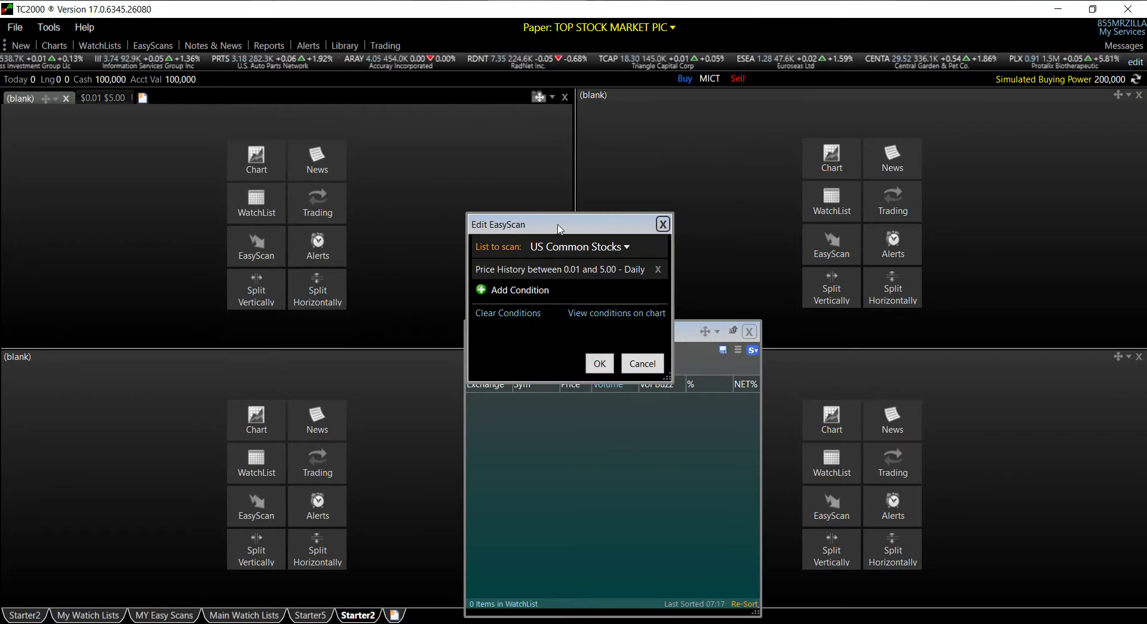
# Add a condition requiring Volume greater than 0 on the Daily timeframe and run the second EasyScan
pyautogui.click(502, 289)
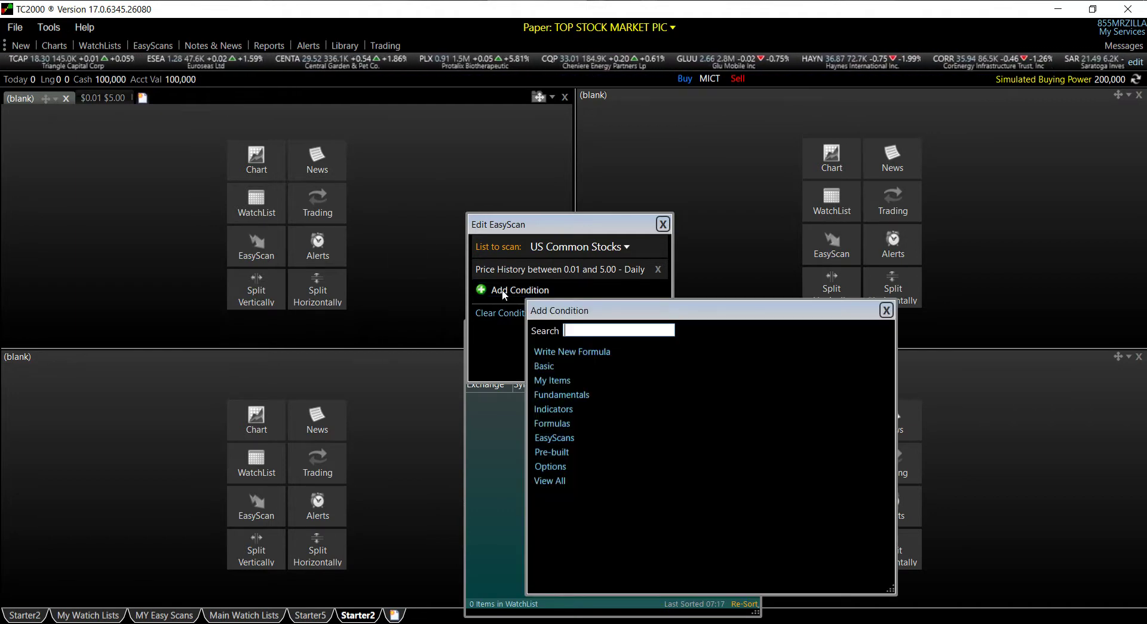
pyautogui.click(550, 372)
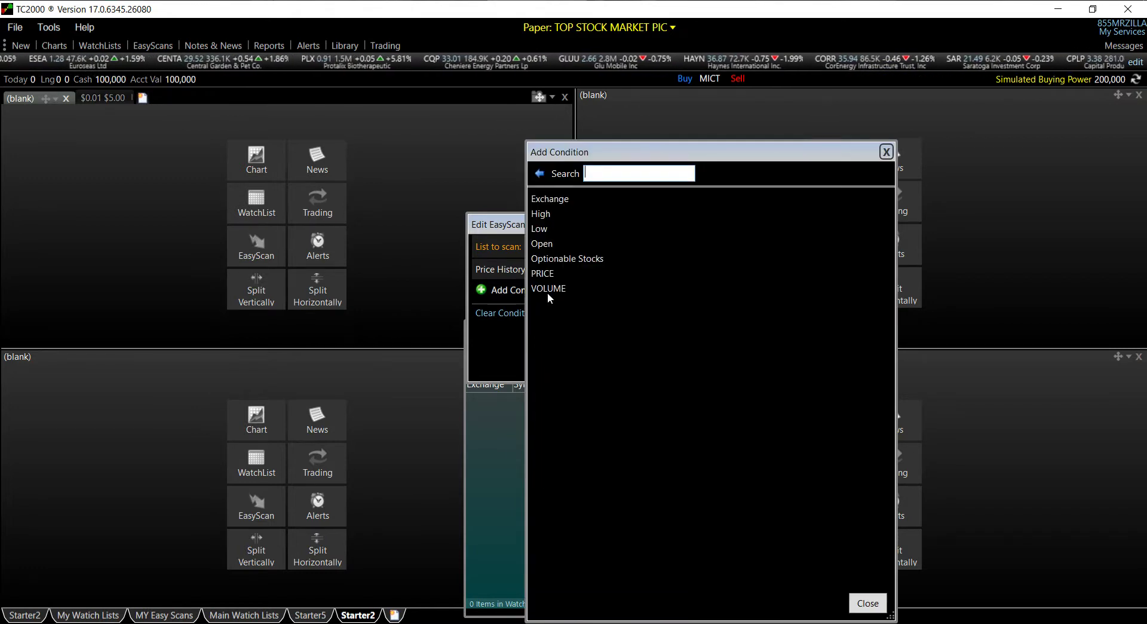
pyautogui.click(549, 292)
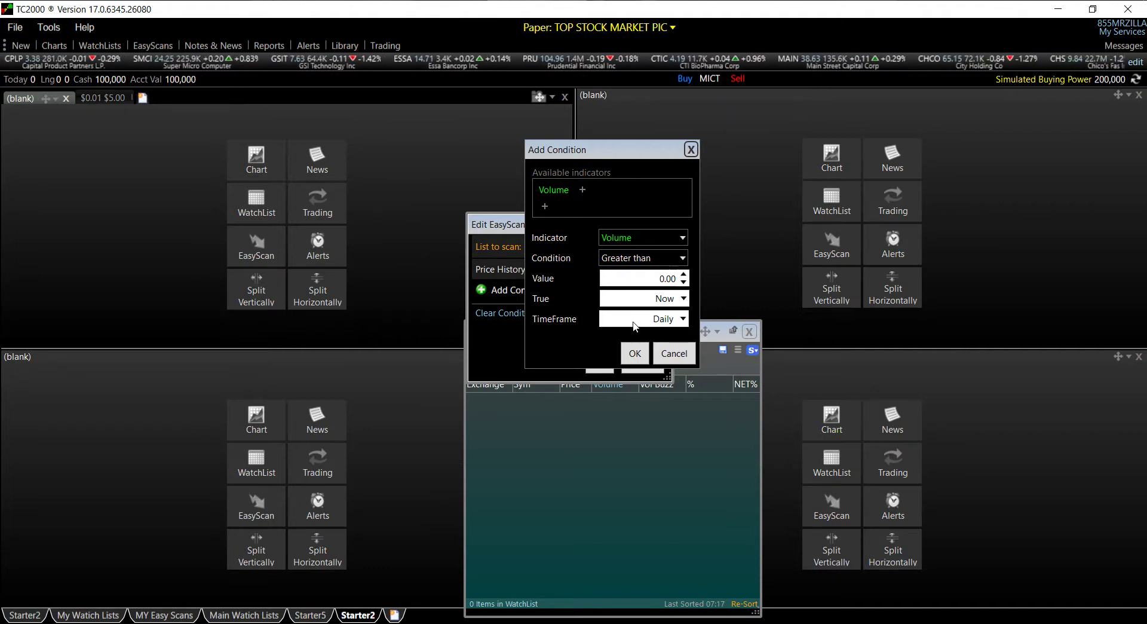
pyautogui.click(627, 358)
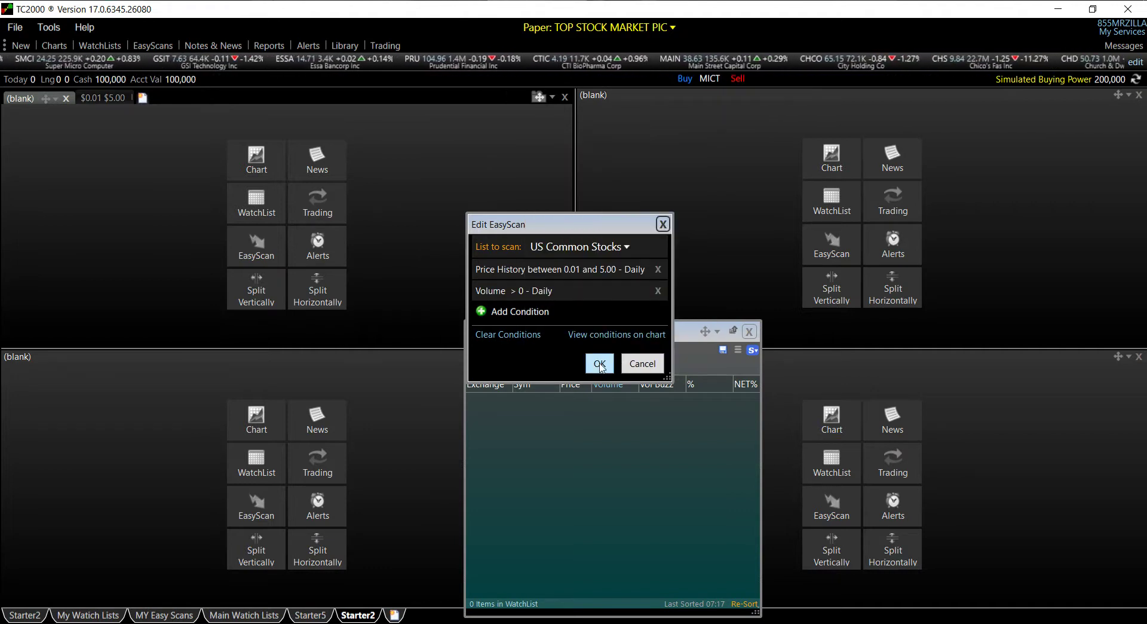
pyautogui.click(600, 364)
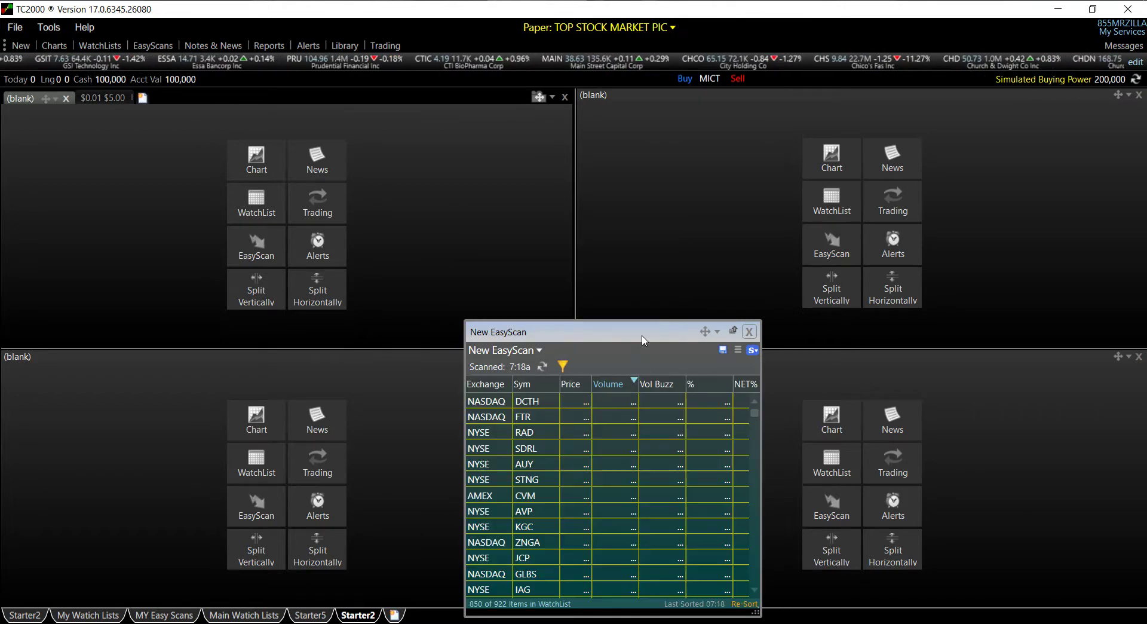
# Dock the second EasyScan in the upper-right pane and remove the blank tab beside it
pyautogui.click(705, 331)
pyautogui.click(856, 209)
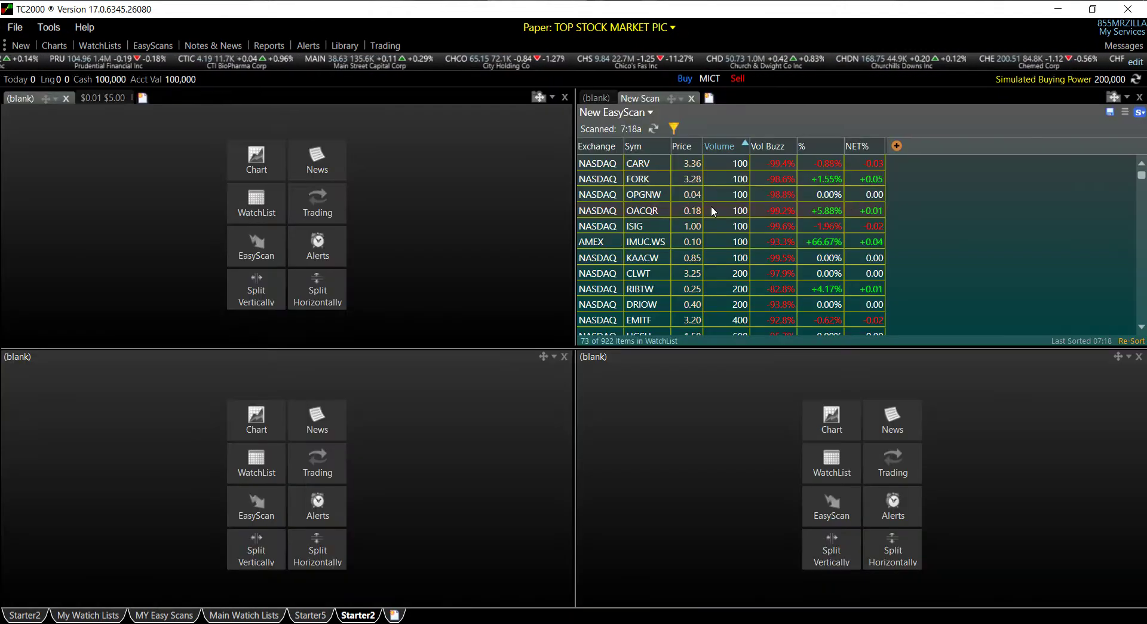
pyautogui.click(607, 99)
pyautogui.click(643, 99)
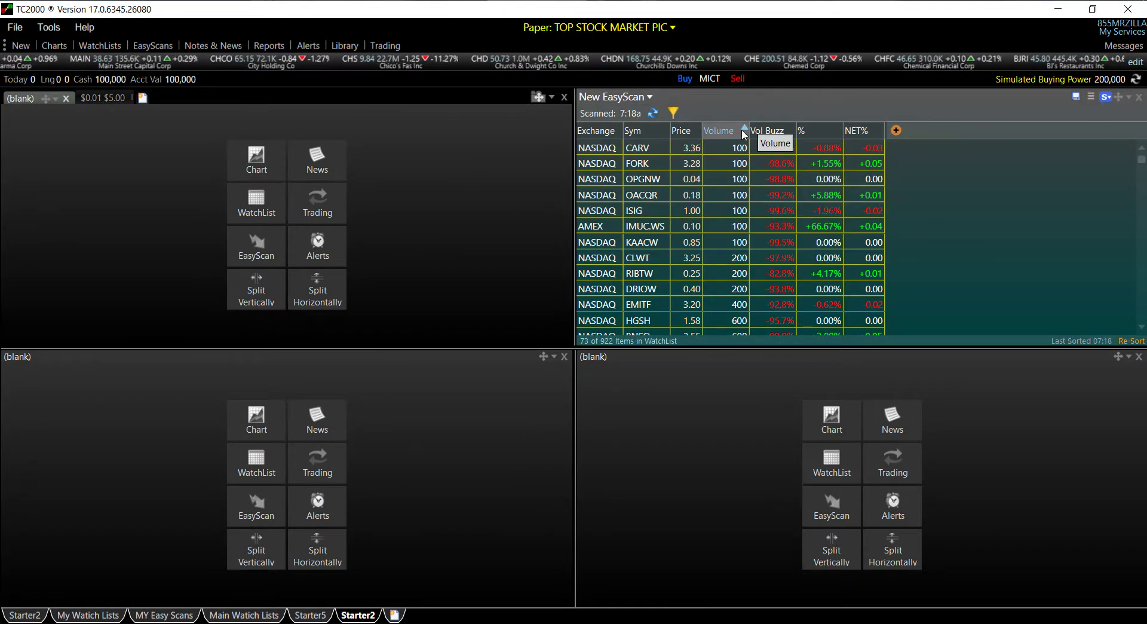
# Try both Volume sort orders in the second EasyScan, ending lowest first, and remove the blank tab beside the $0.01 $5.00 scan
pyautogui.click(743, 129)
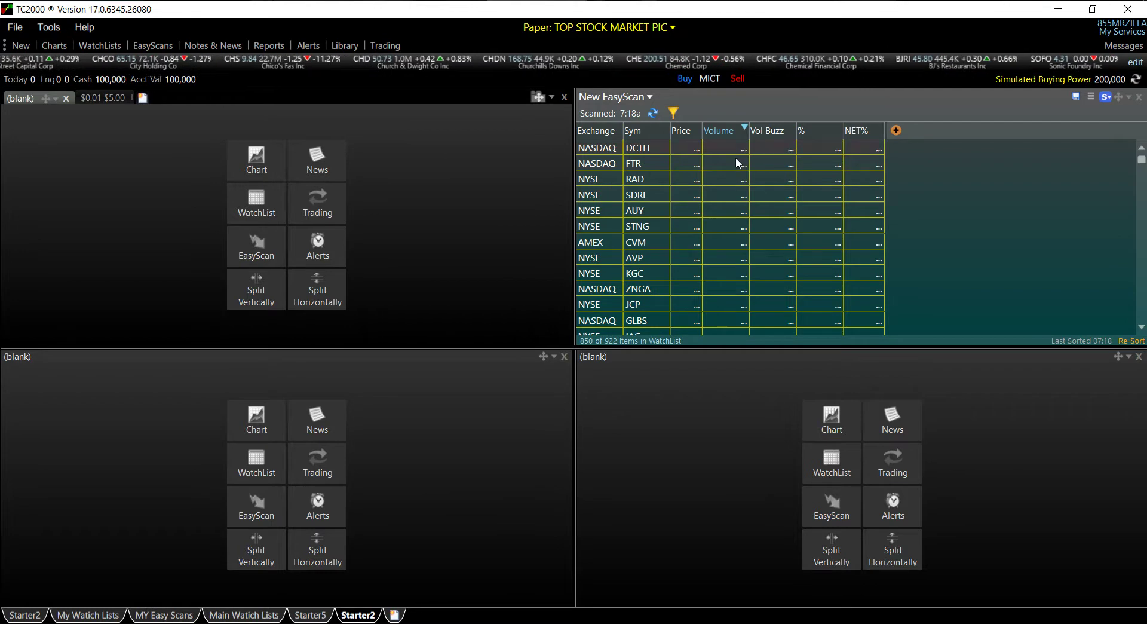
pyautogui.click(743, 125)
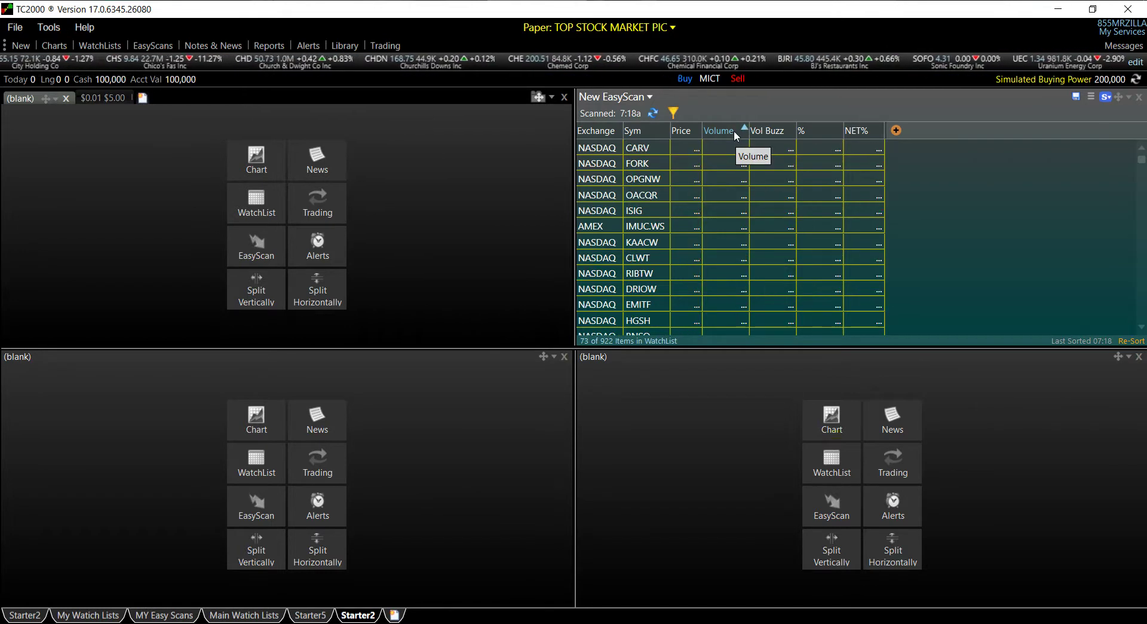
pyautogui.click(67, 98)
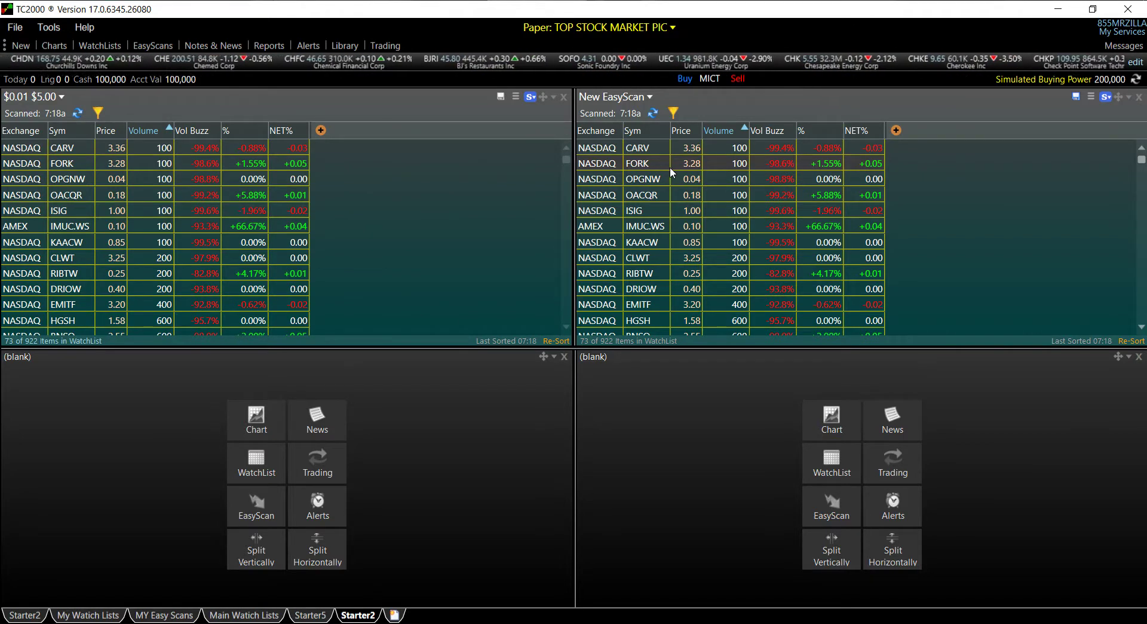
# Open the conditions of the unsaved EasyScan in the upper-right pane for editing
pyautogui.click(673, 114)
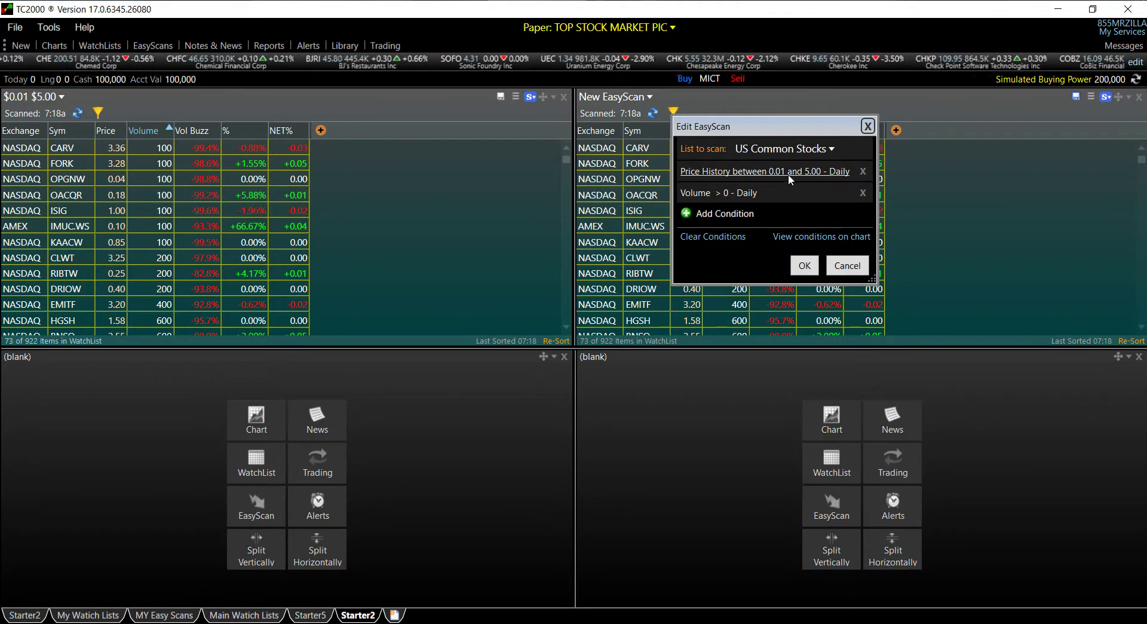
# Change the Volume condition of the new EasyScan to Less than 0 and run the scan
pyautogui.click(742, 195)
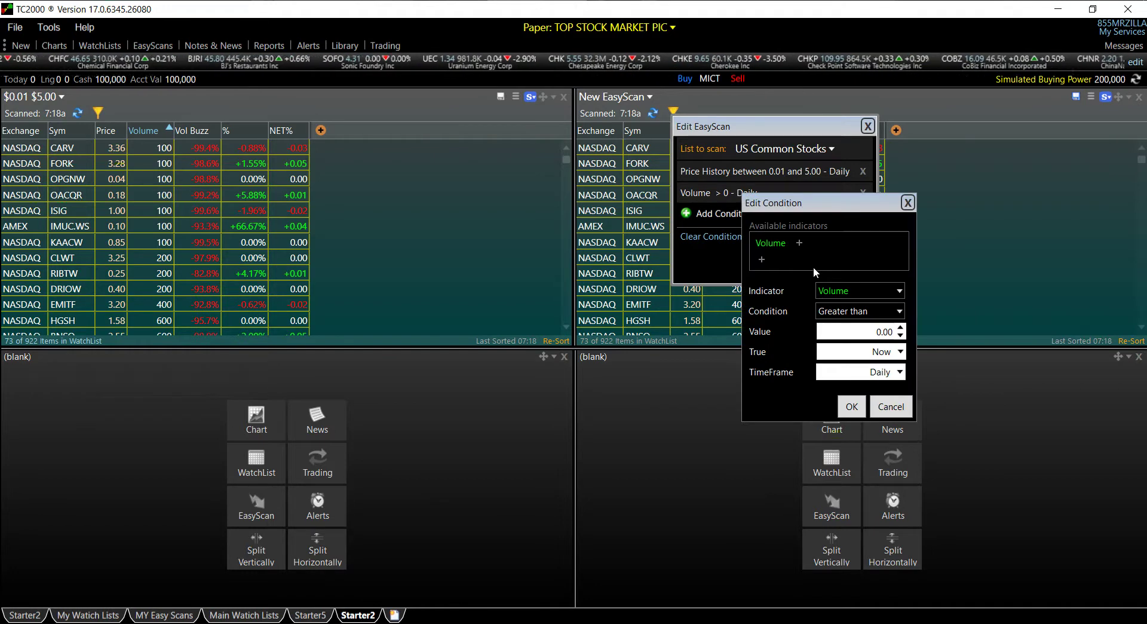
pyautogui.click(824, 313)
pyautogui.click(843, 348)
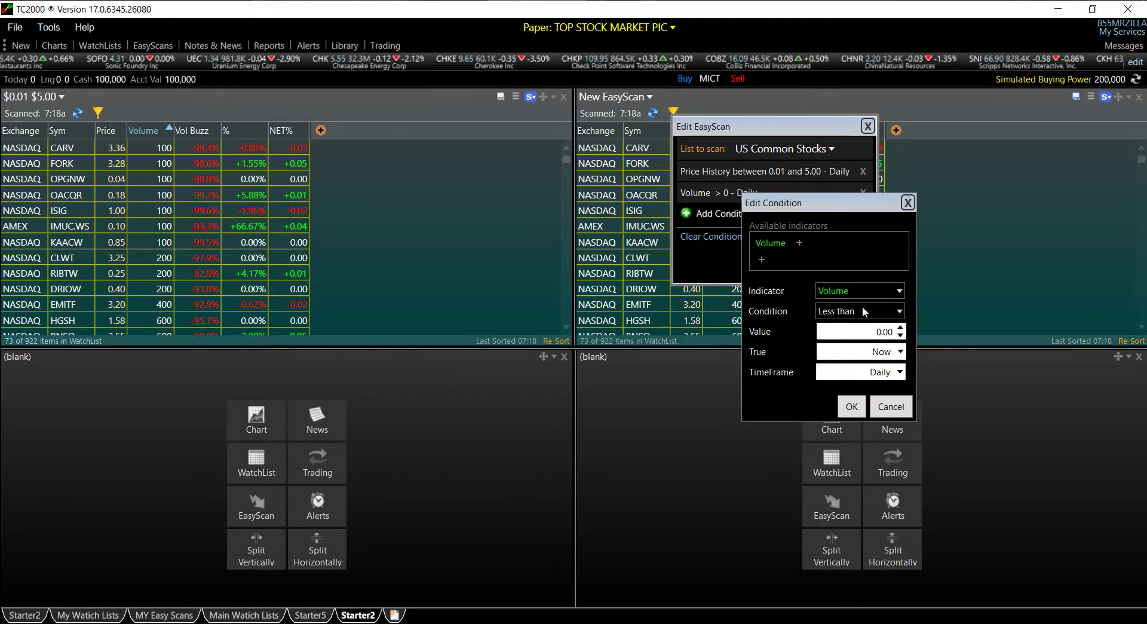
pyautogui.click(852, 408)
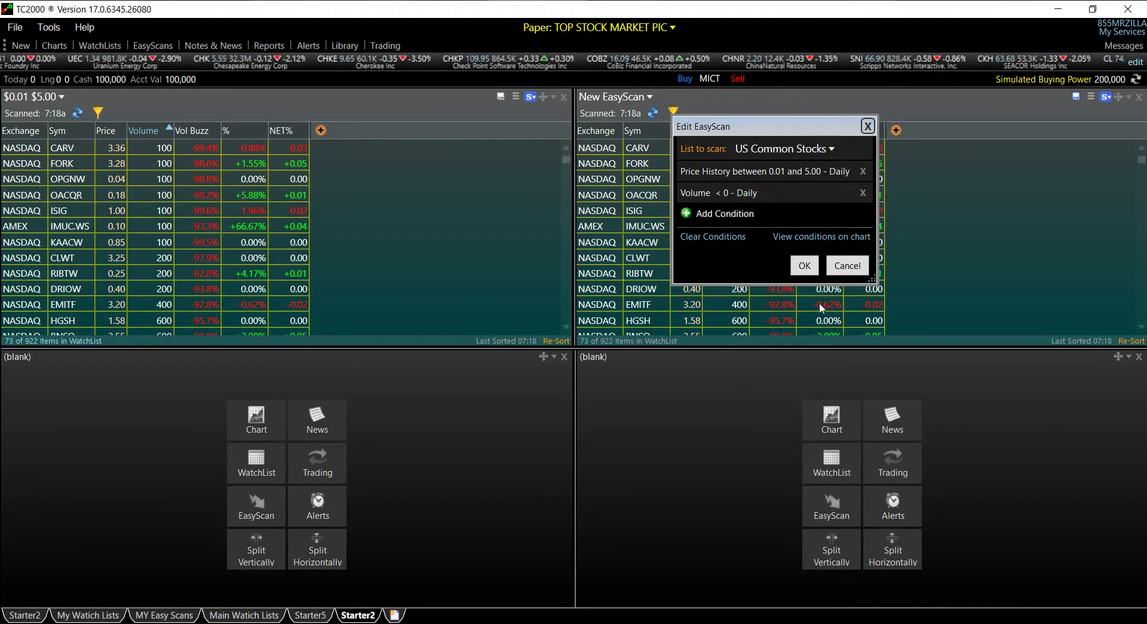
pyautogui.click(804, 265)
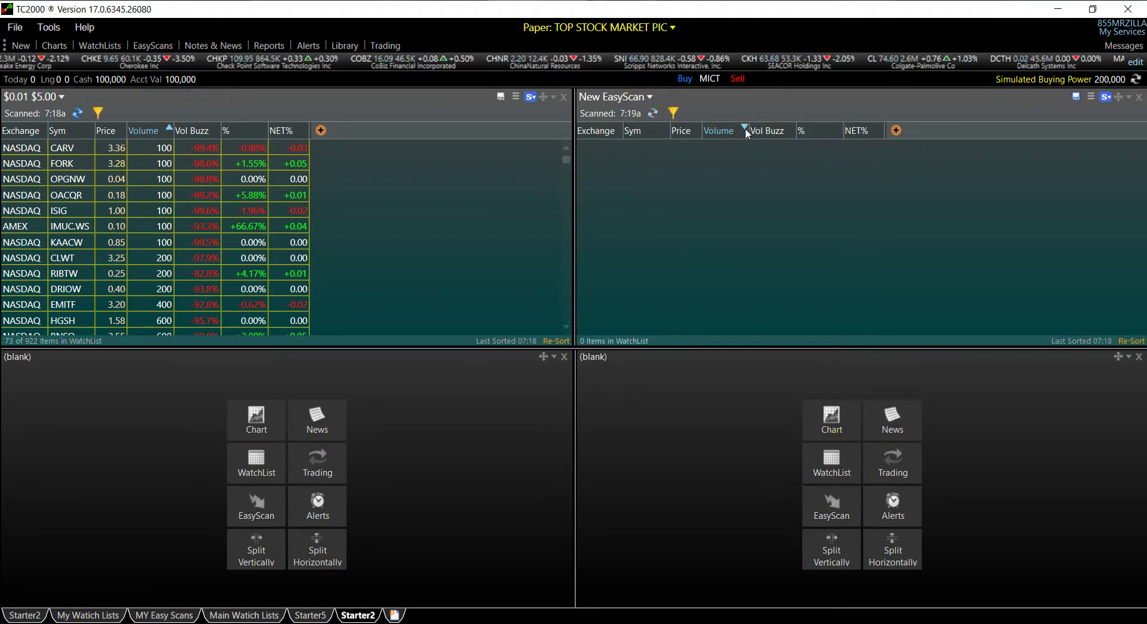
# Reselect Less than for the new EasyScan's Volume condition, apply it and refresh the scan
pyautogui.click(673, 112)
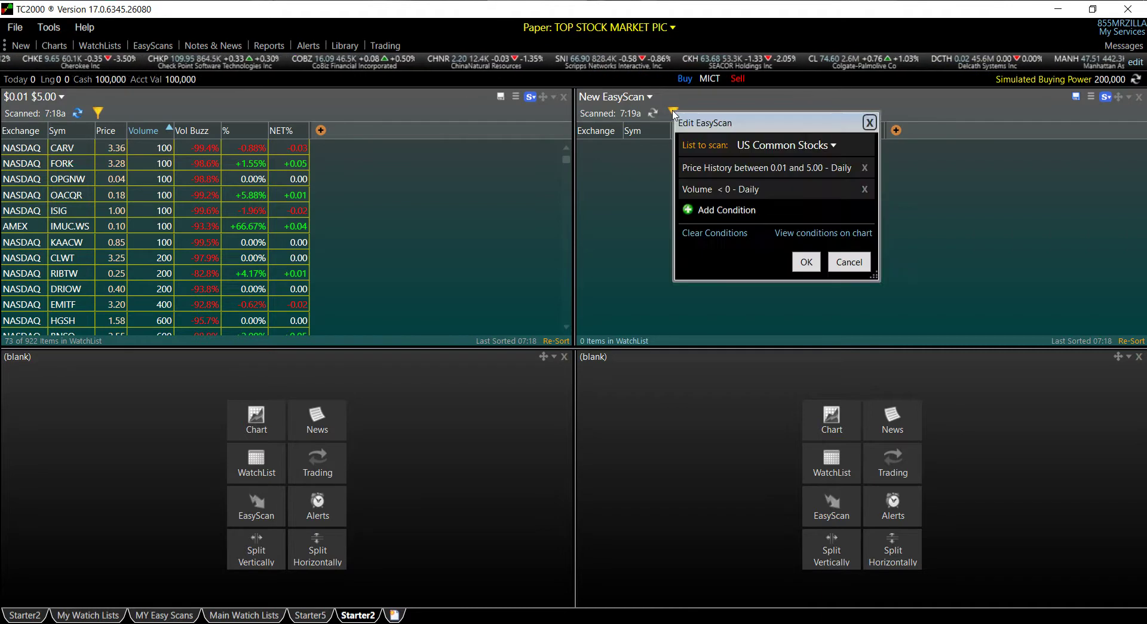
pyautogui.click(733, 189)
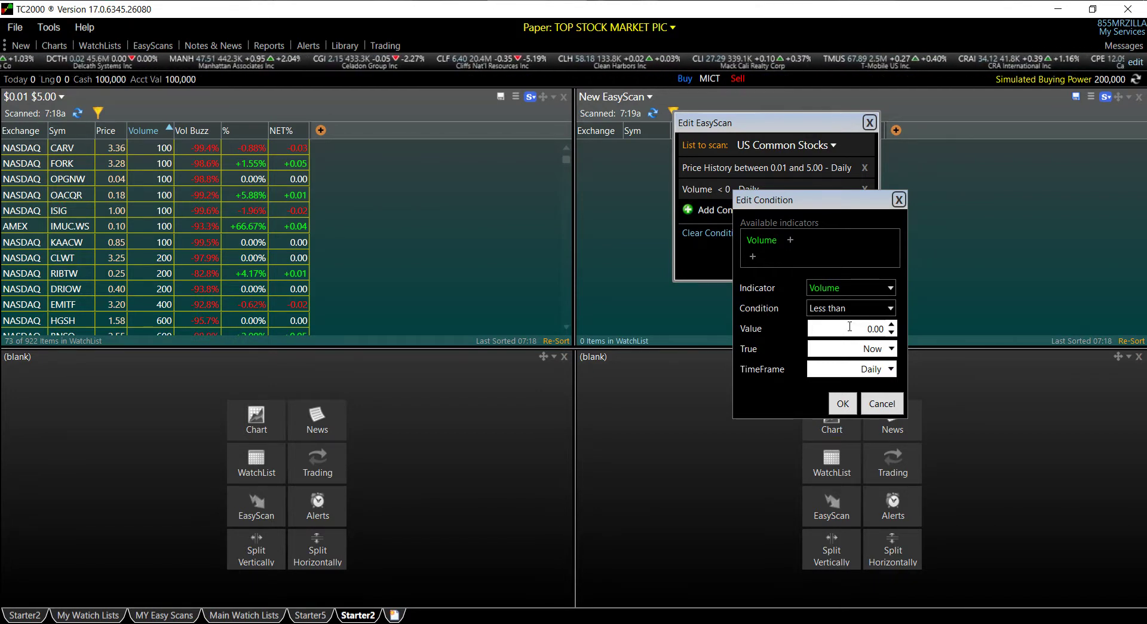
pyautogui.click(826, 310)
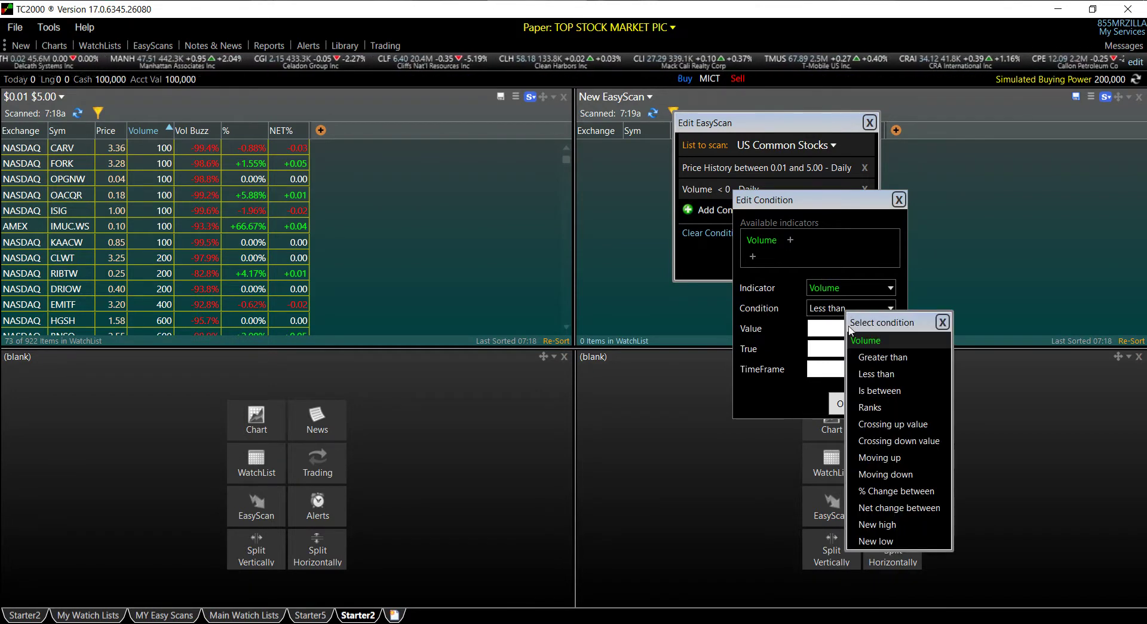
pyautogui.click(866, 374)
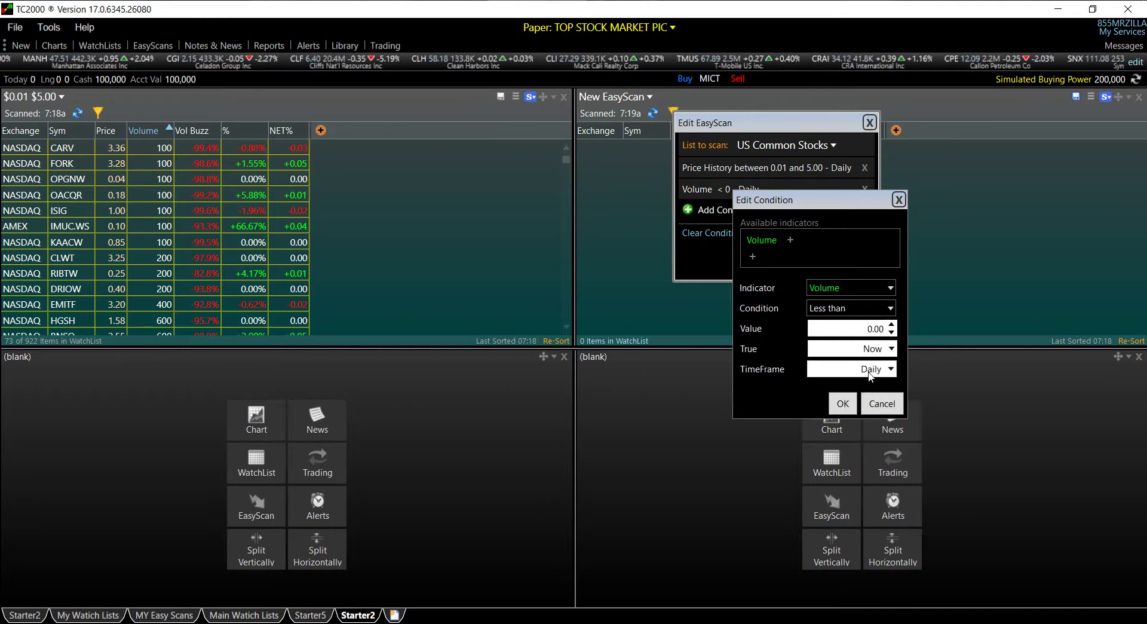
pyautogui.click(842, 404)
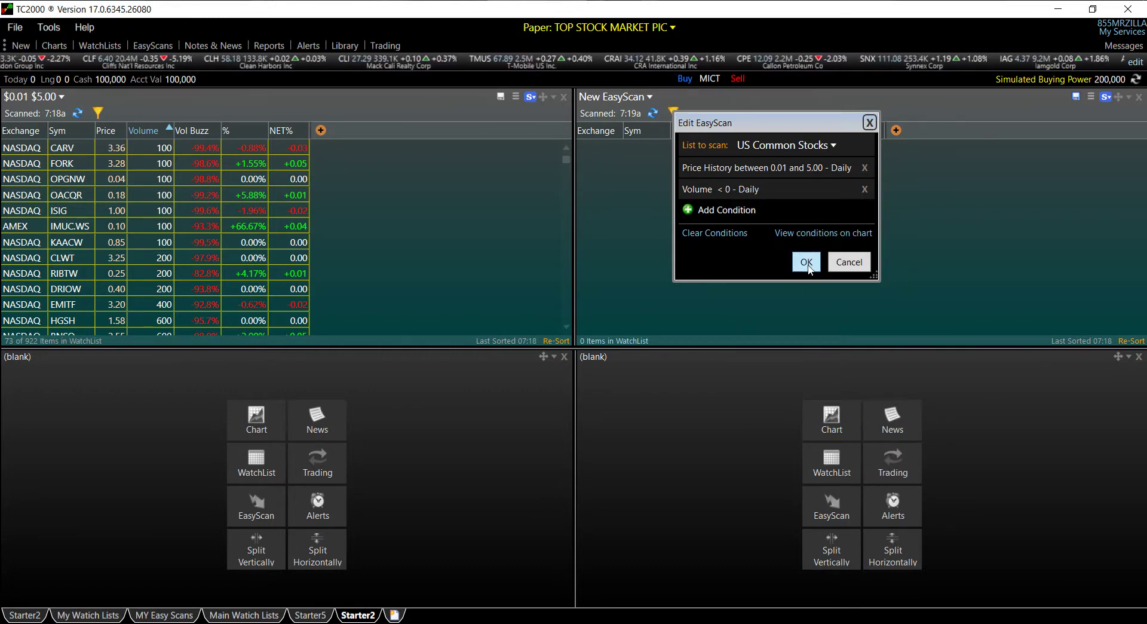
pyautogui.click(807, 261)
pyautogui.click(655, 113)
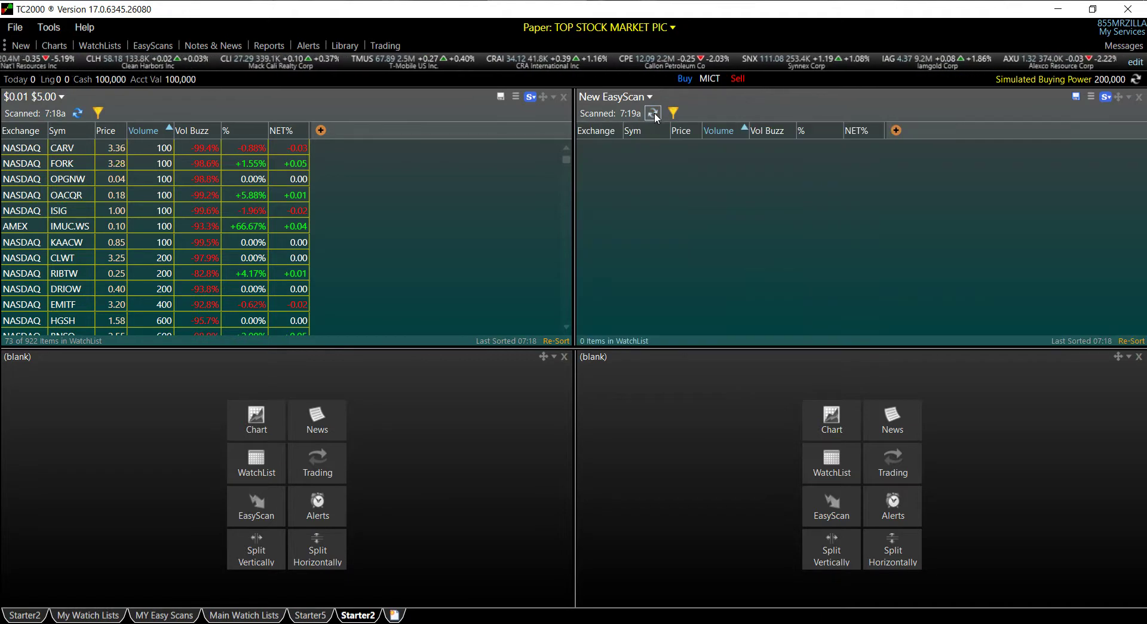
# Set the new EasyScan's Volume condition to Is between 0.00 and 0.01, run the scan and look through the listed stocks
pyautogui.click(673, 113)
pyautogui.click(741, 196)
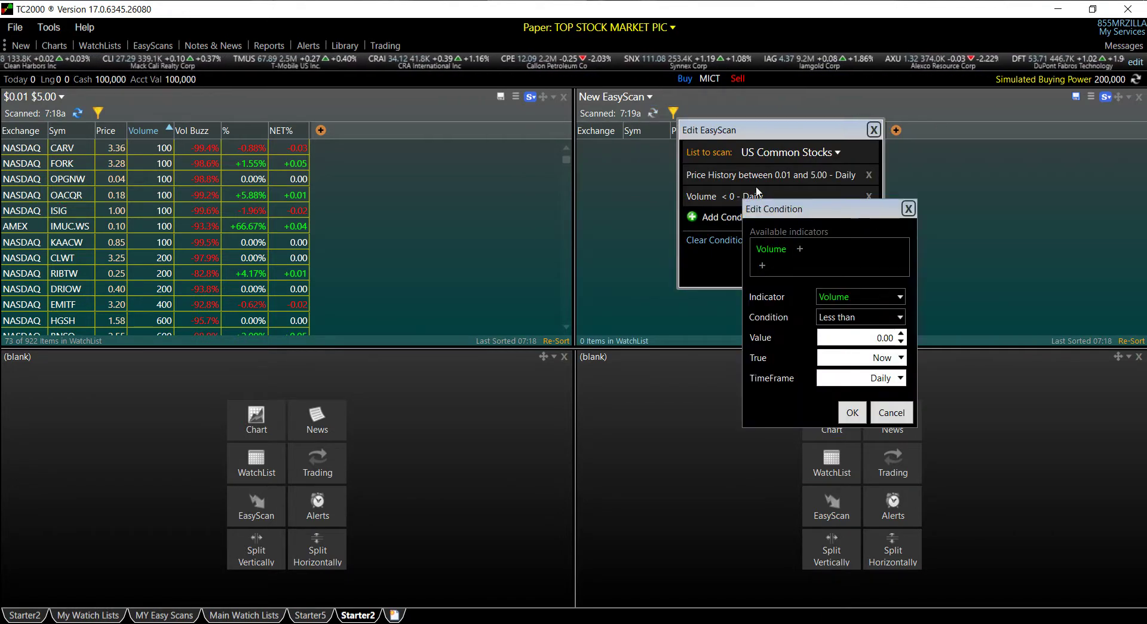
pyautogui.moveTo(837, 209); pyautogui.dragTo(491, 116)
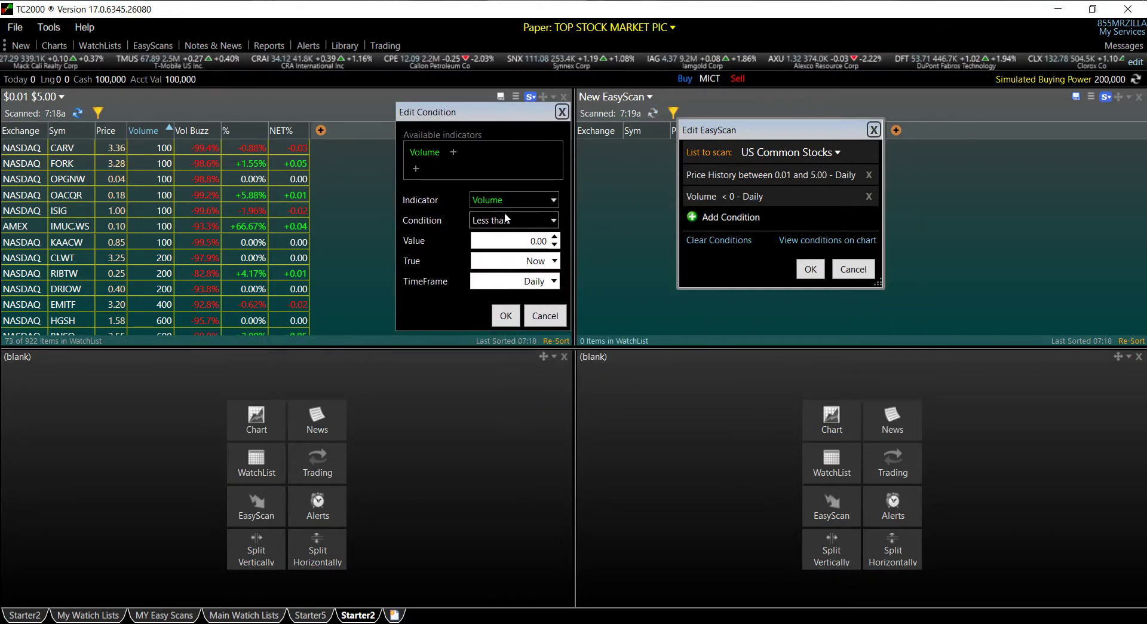
pyautogui.click(519, 220)
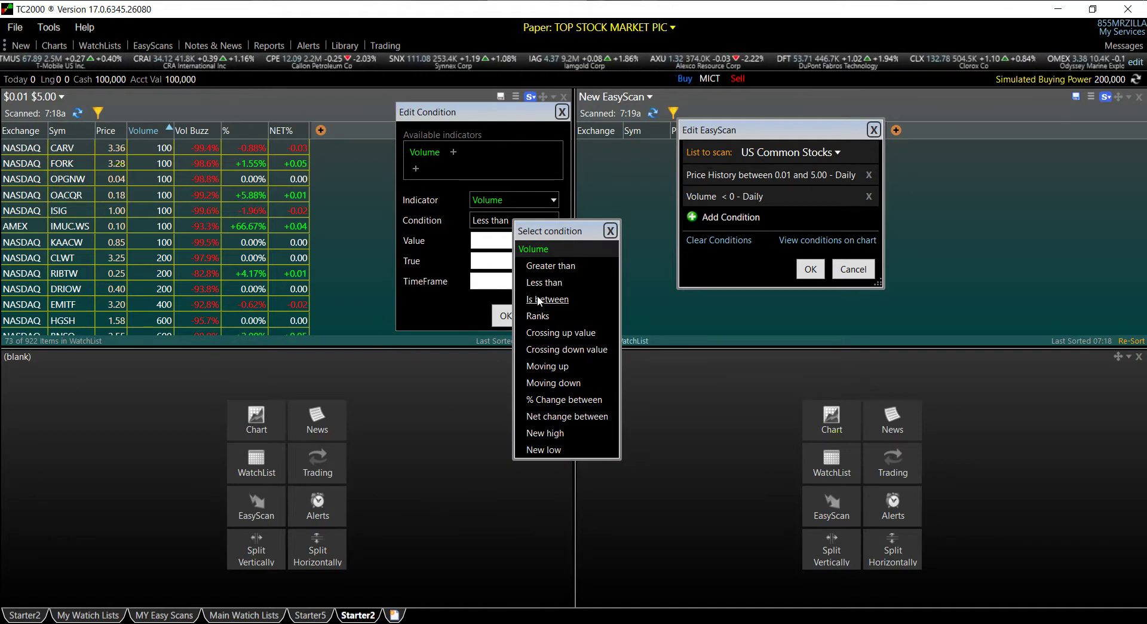
pyautogui.click(547, 299)
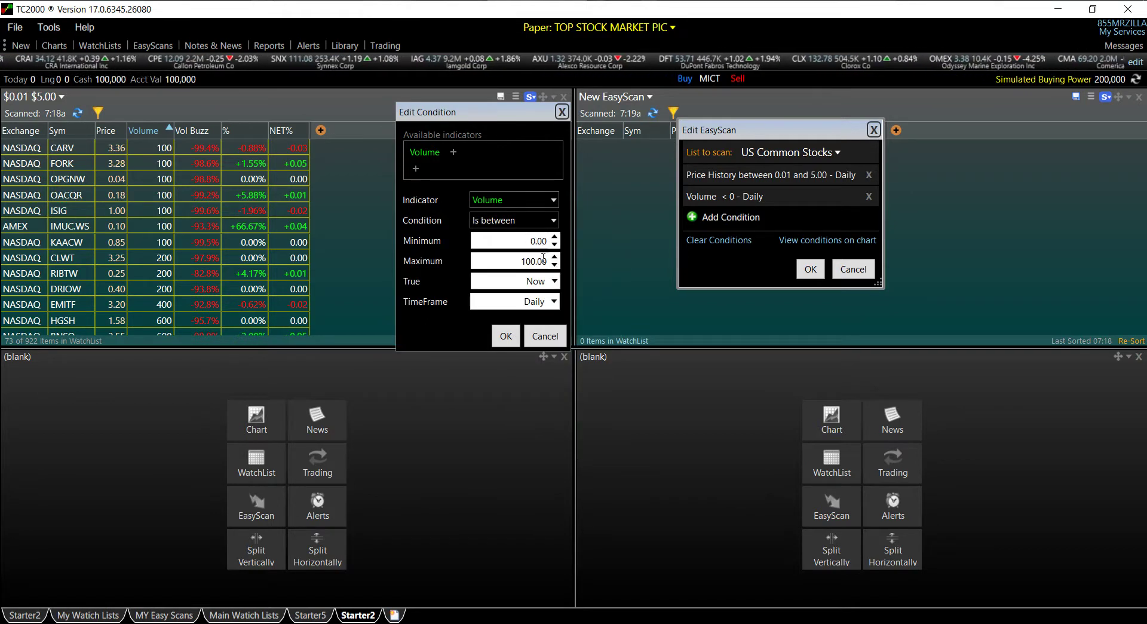
pyautogui.click(517, 262)
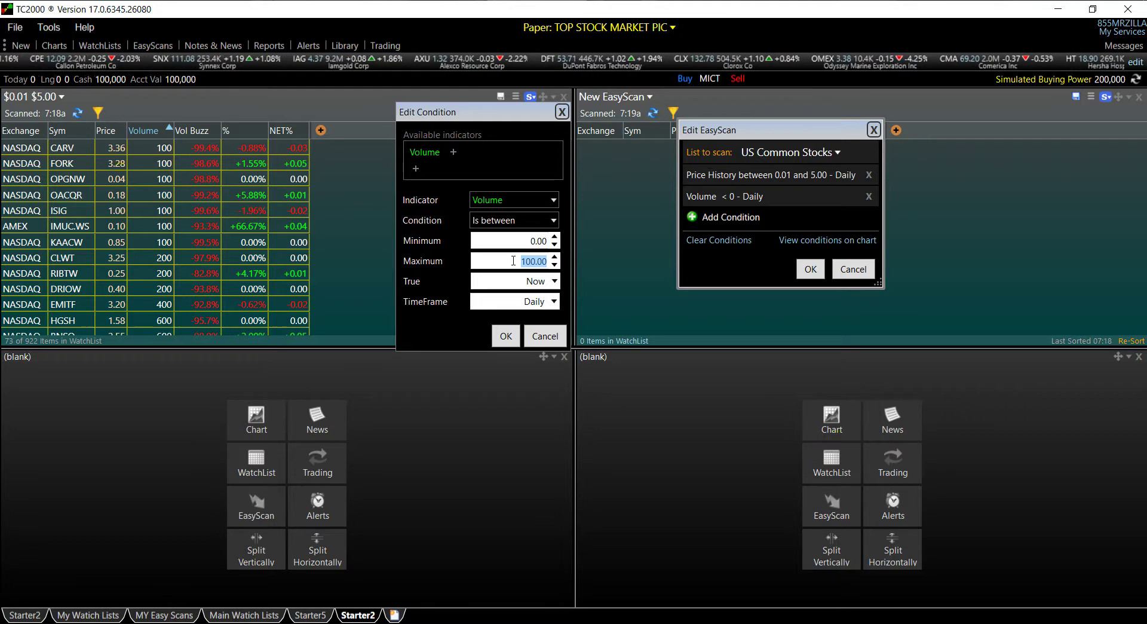
pyautogui.press('BackSpace')
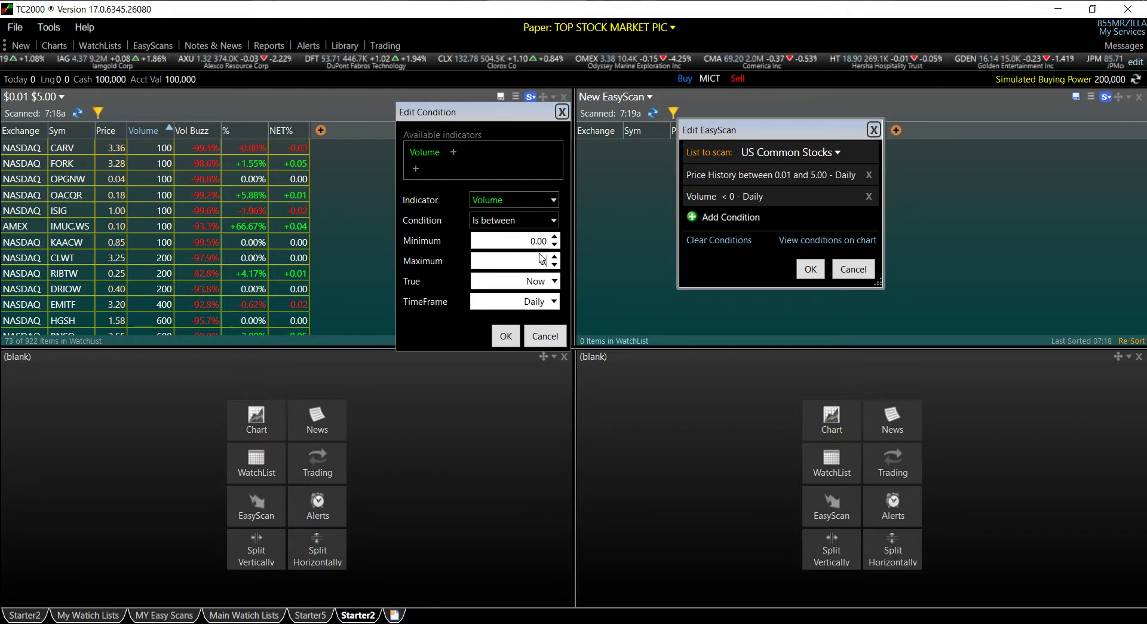
pyautogui.write('0.00')
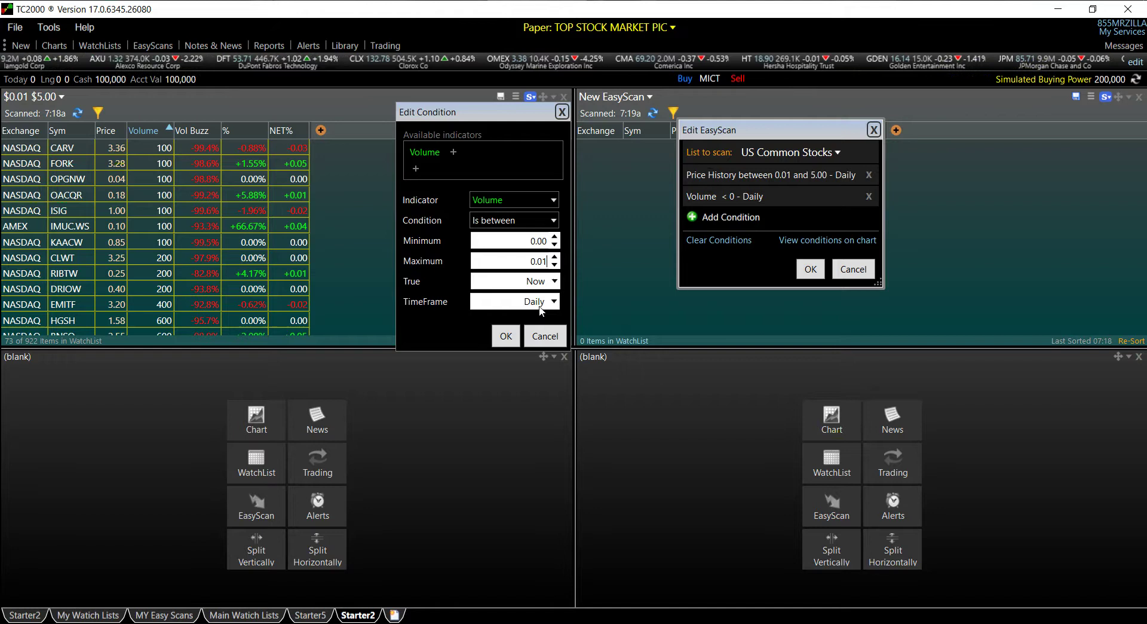
pyautogui.click(505, 336)
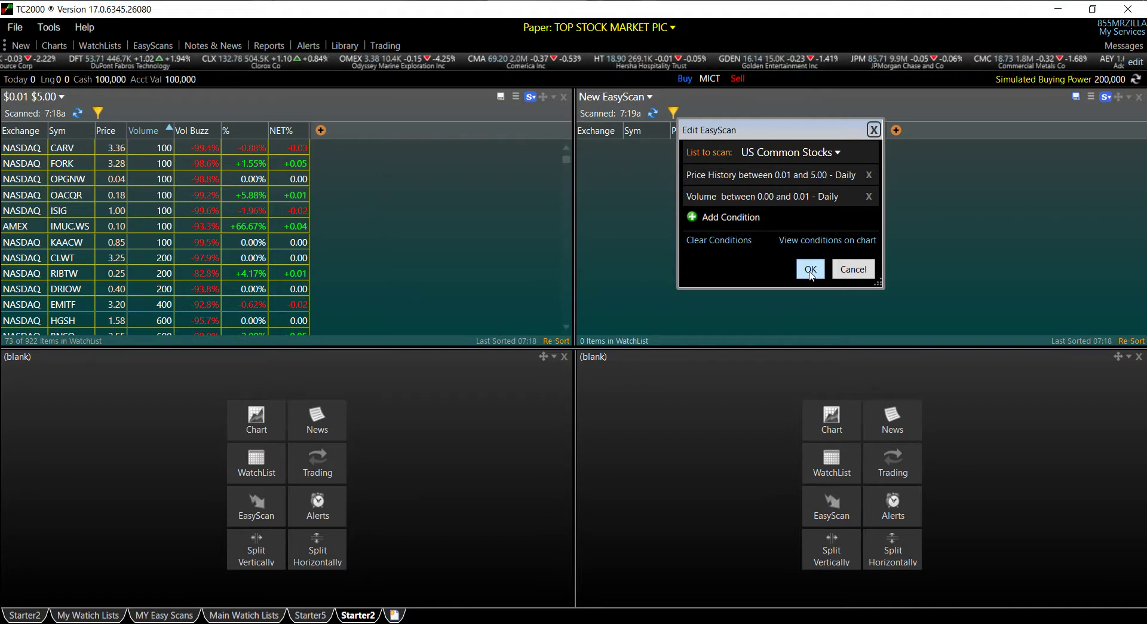
pyautogui.click(810, 270)
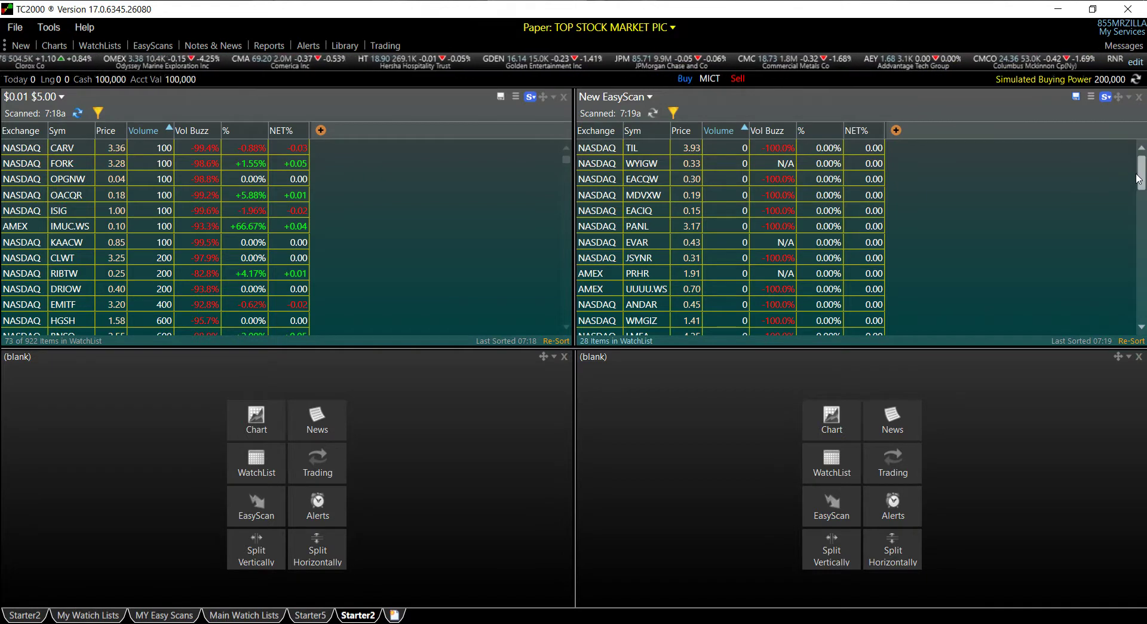
pyautogui.scroll(-3, 1141, 174)
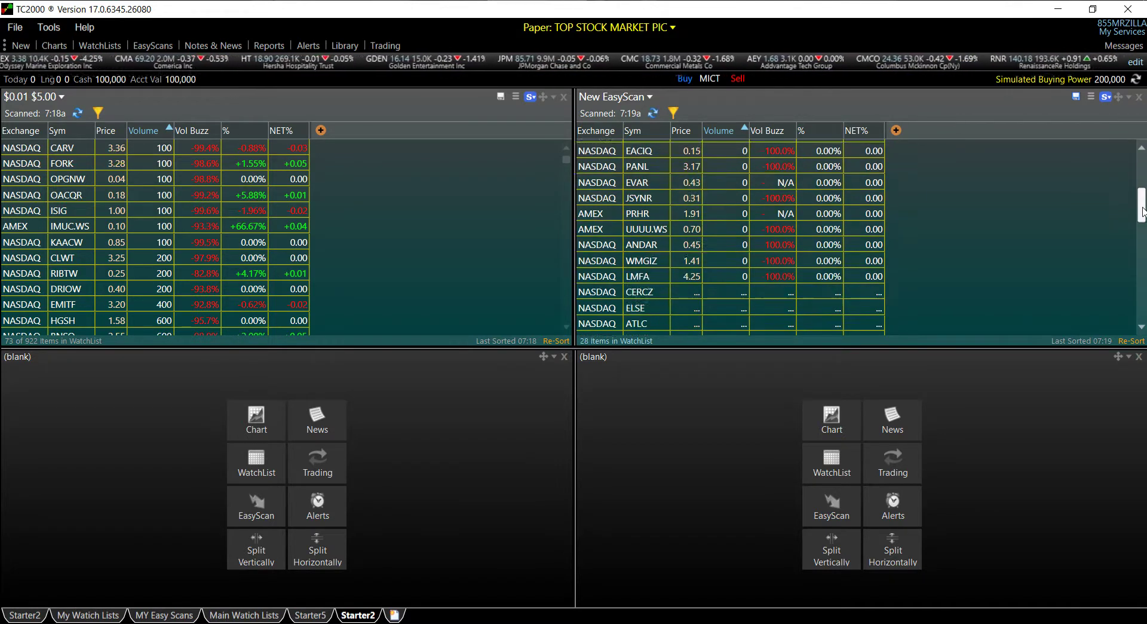
pyautogui.scroll(3, 1141, 192)
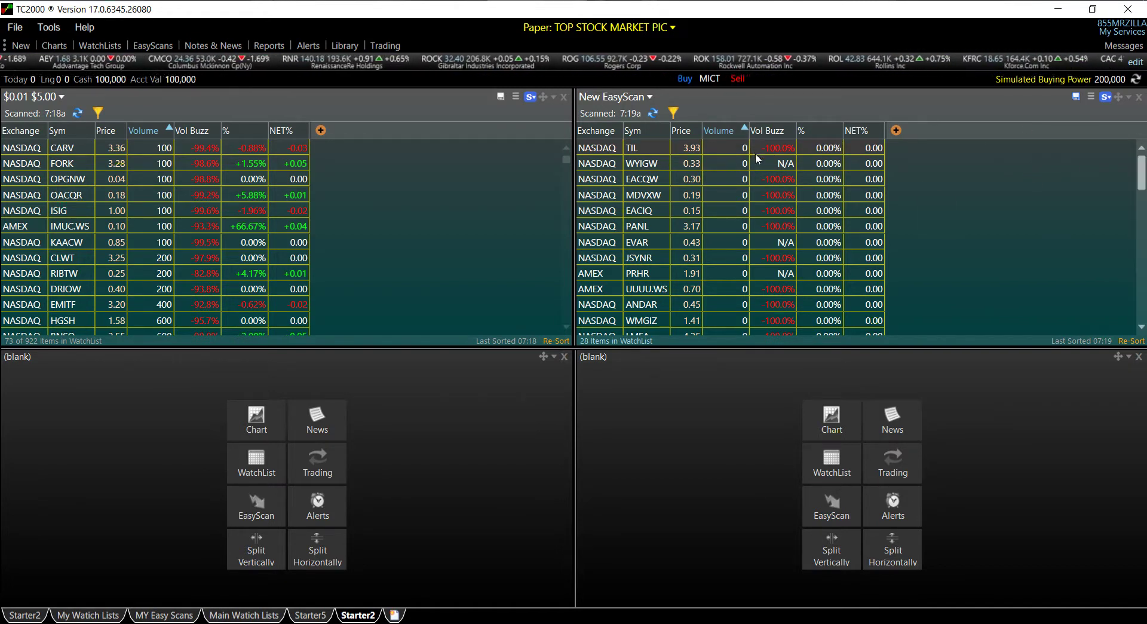
# Save the "$0.01 $5.00" EasyScan under its existing name, overwriting the stored version
pyautogui.click(46, 100)
pyautogui.click(108, 133)
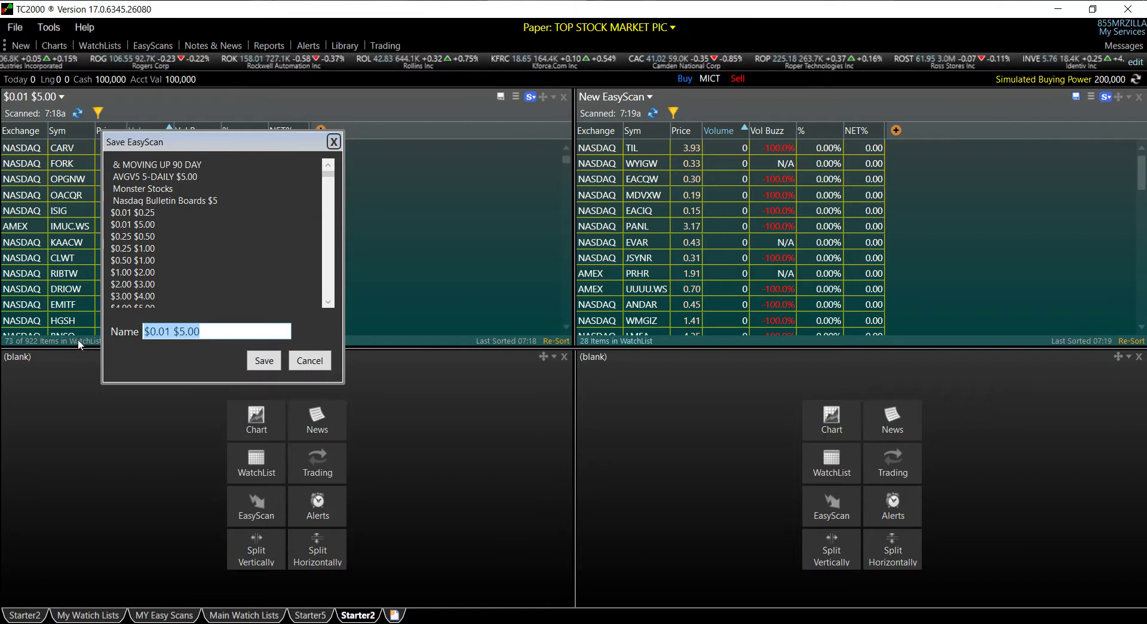
pyautogui.click(266, 364)
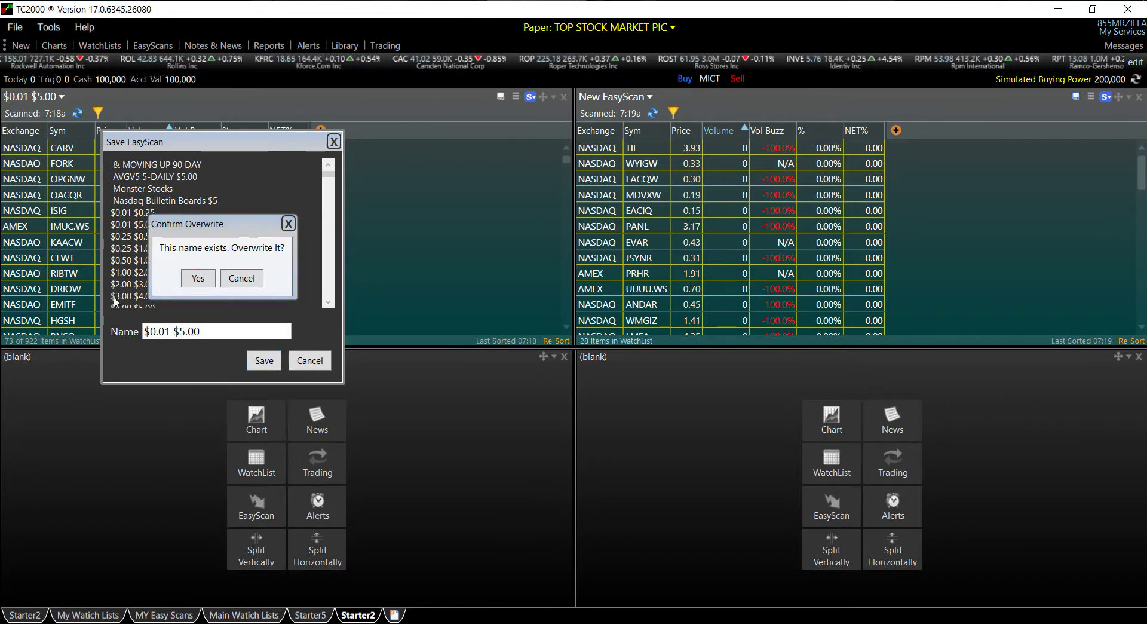
pyautogui.click(209, 283)
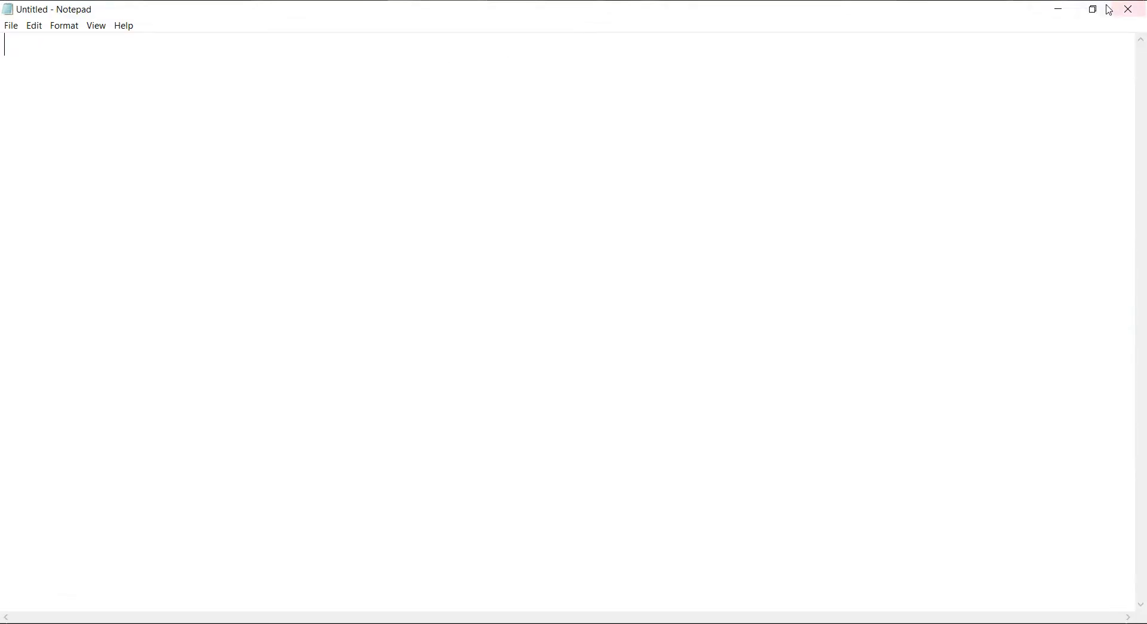
# Shrink and reposition the blank Notepad window, and review the new EasyScan's conditions in TC2000
pyautogui.click(1103, 15)
pyautogui.moveTo(856, 58); pyautogui.dragTo(272, 158)
pyautogui.click(675, 113)
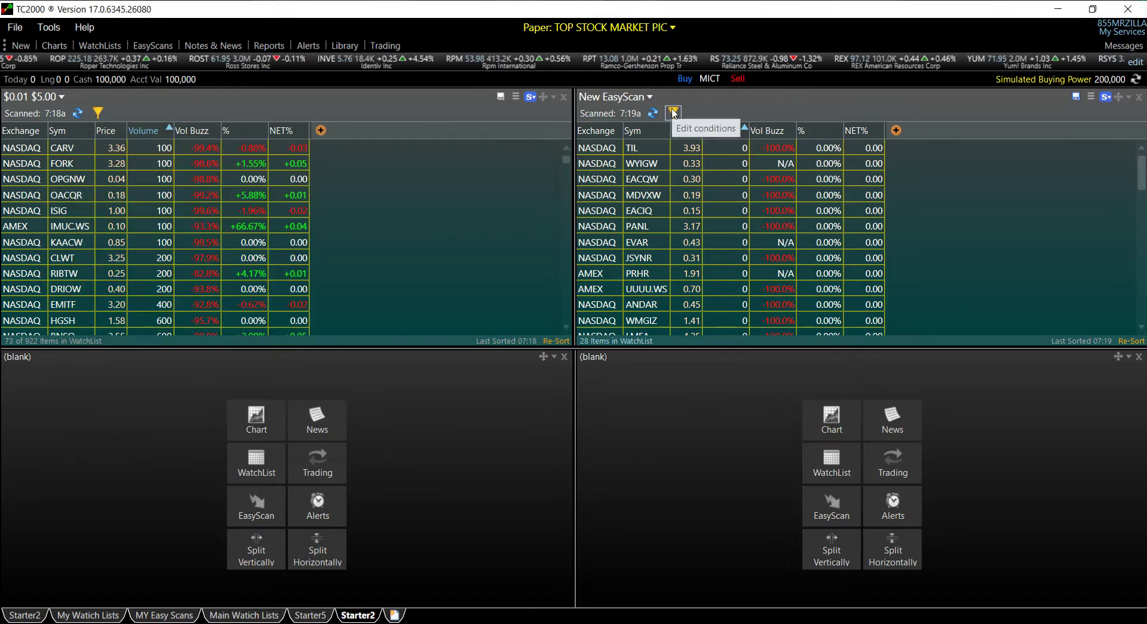
pyautogui.click(673, 111)
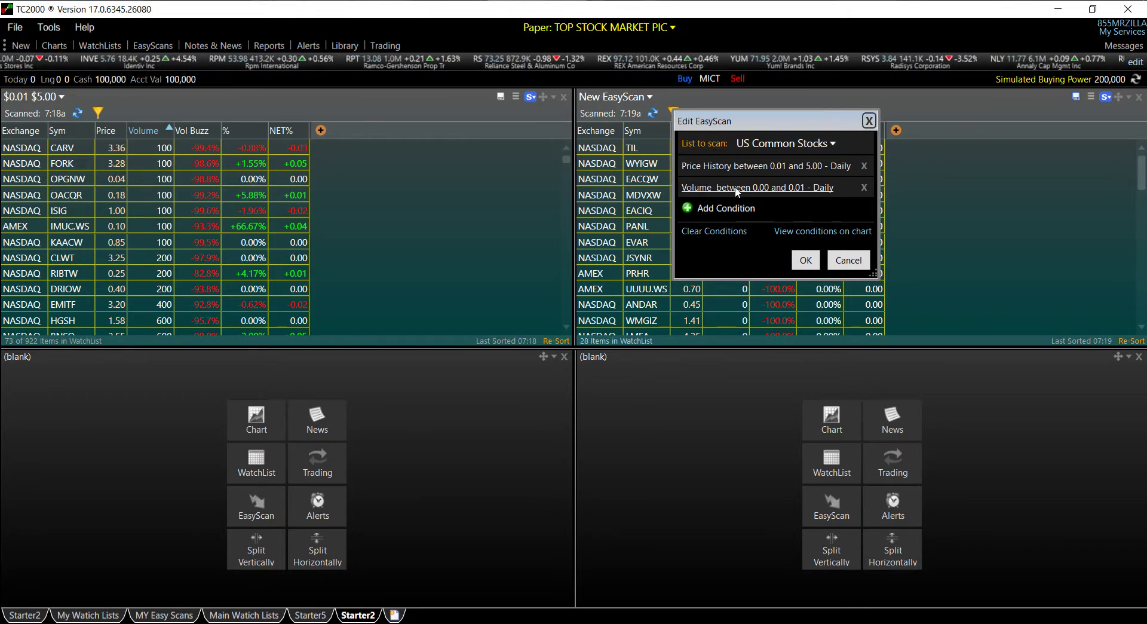
pyautogui.click(807, 260)
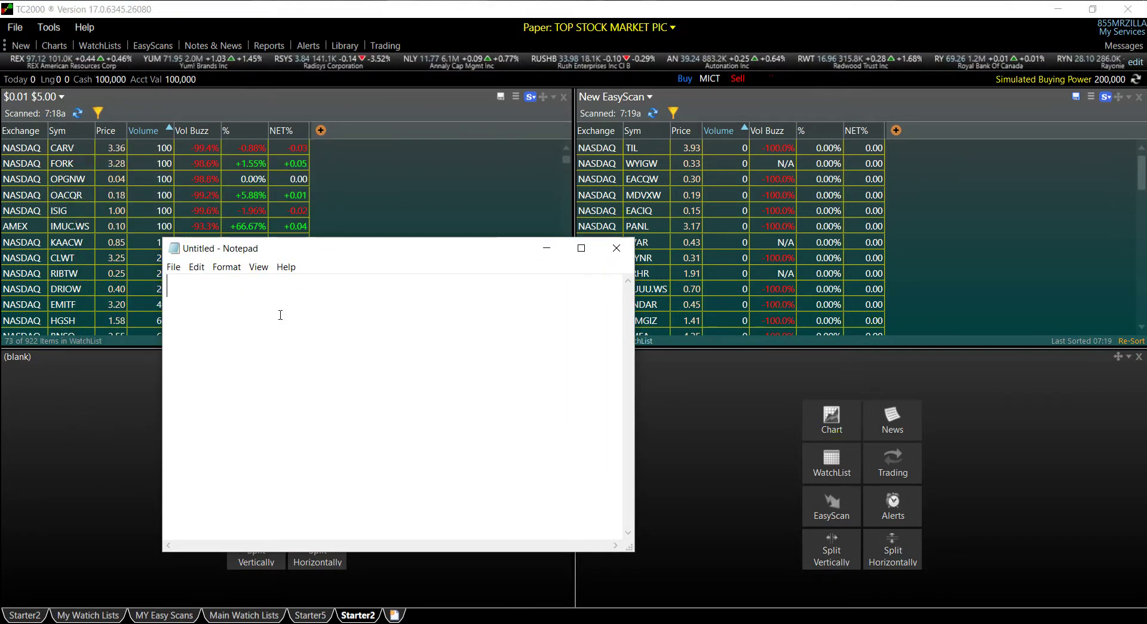
# Write "$0.01 $5.00 Volume 0.01" in Notepad by extending the pasted scan name, copy the whole line and minimize Notepad
pyautogui.rightClick(257, 321)
pyautogui.click(287, 372)
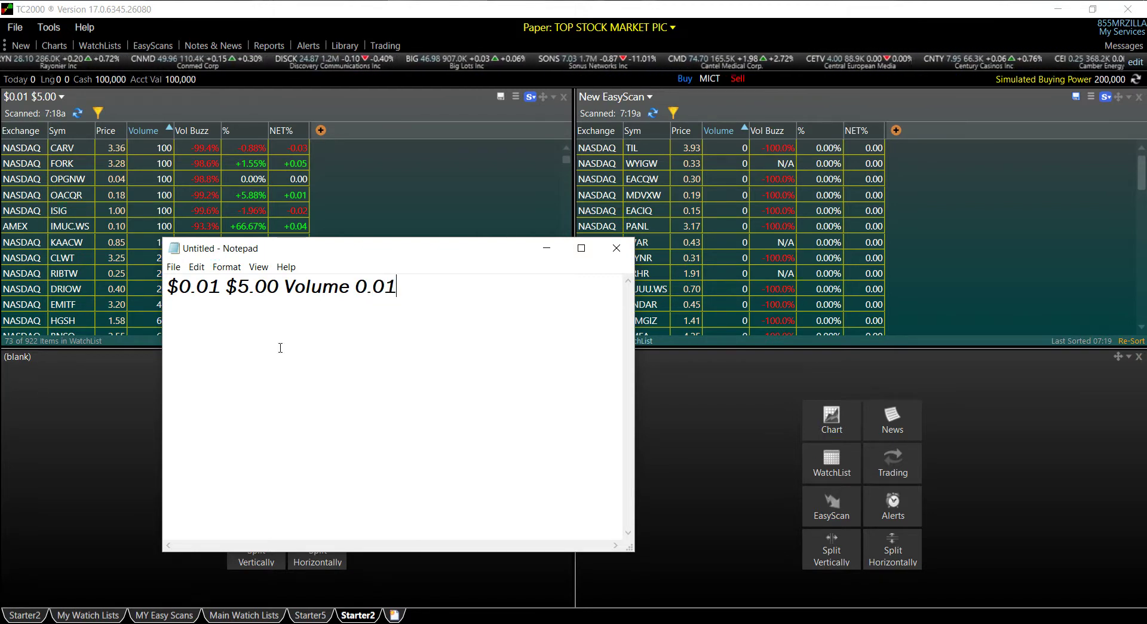
pyautogui.moveTo(398, 288); pyautogui.dragTo(204, 298)
pyautogui.rightClick(209, 289)
pyautogui.click(236, 331)
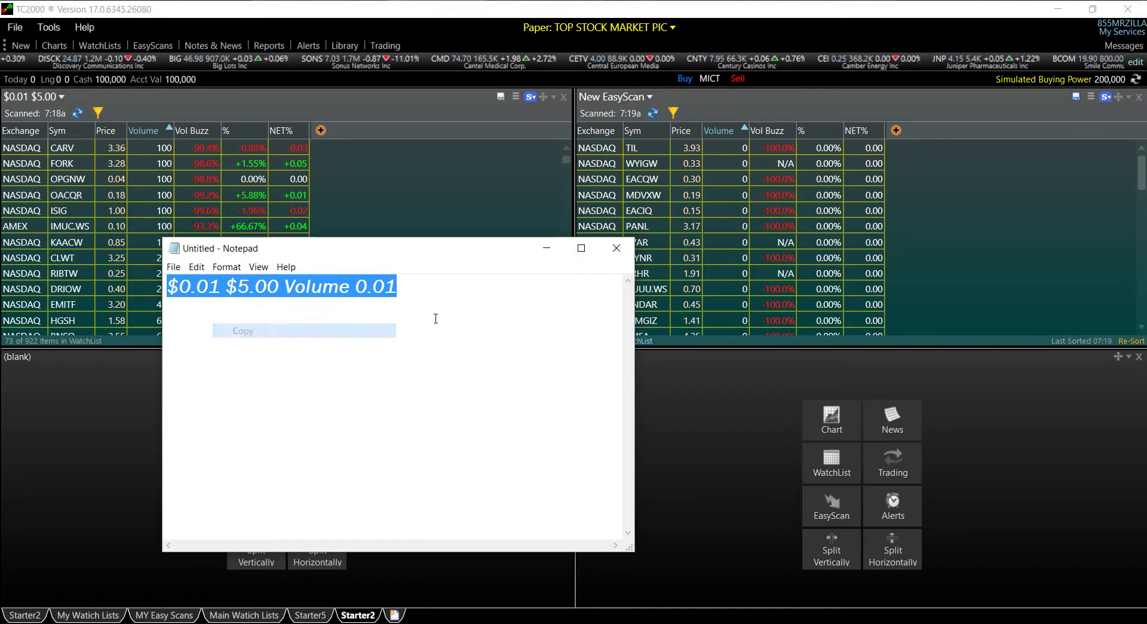
pyautogui.click(547, 253)
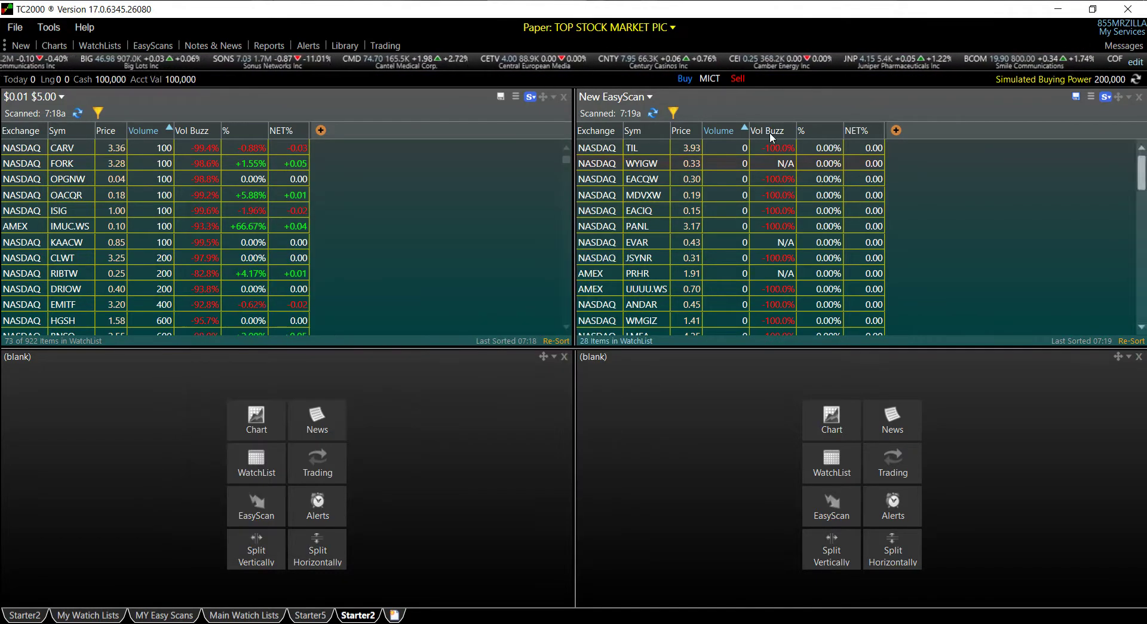
# Save the new EasyScan as "$0.01 $5.00 Volume 0.01" and open the MY Easy Scans layout
pyautogui.click(644, 103)
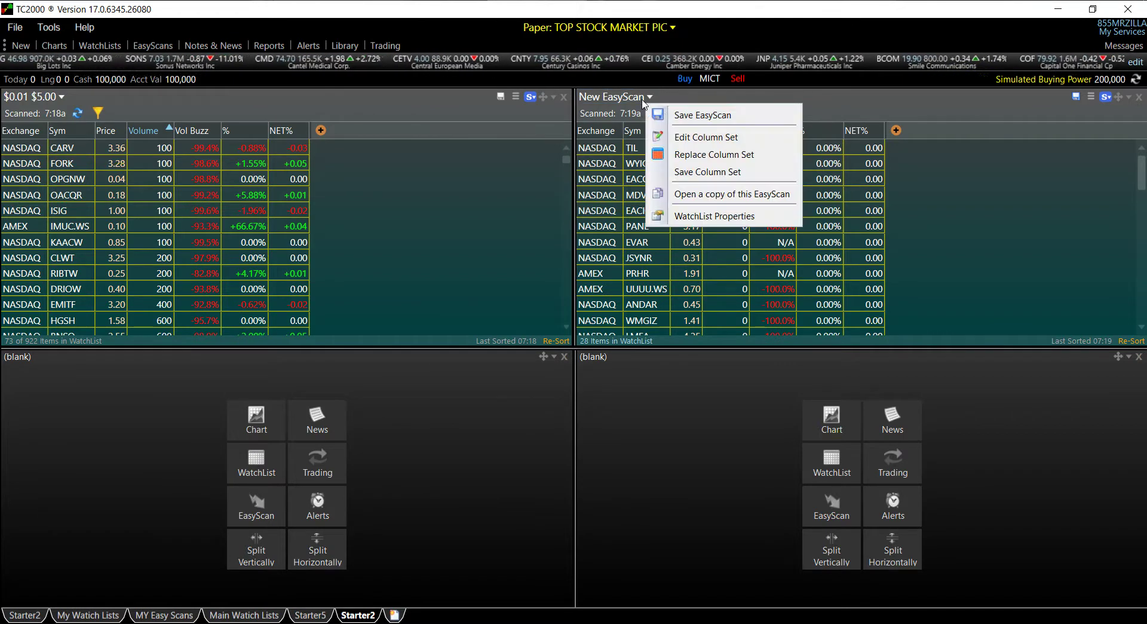
pyautogui.click(681, 113)
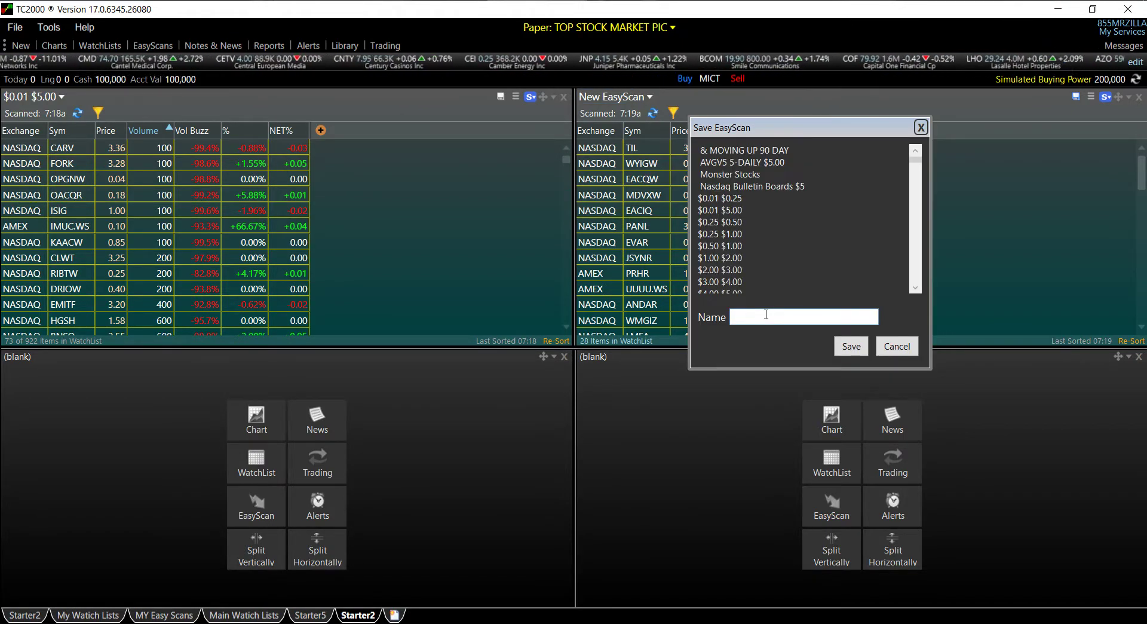
pyautogui.hotkey('ctrl', 'v')
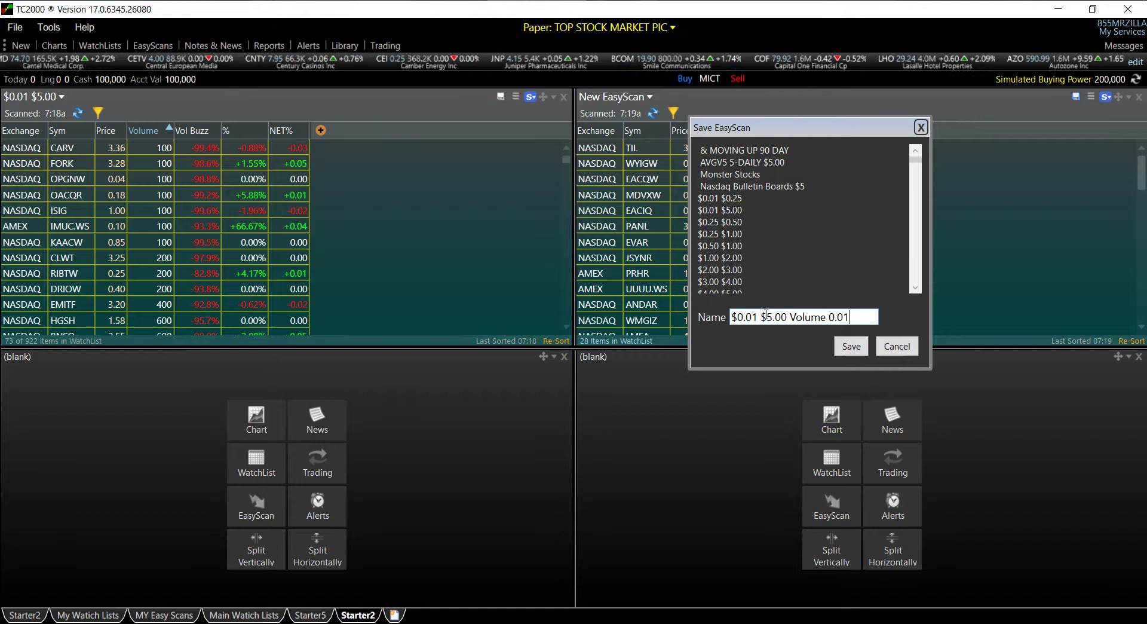
pyautogui.click(851, 347)
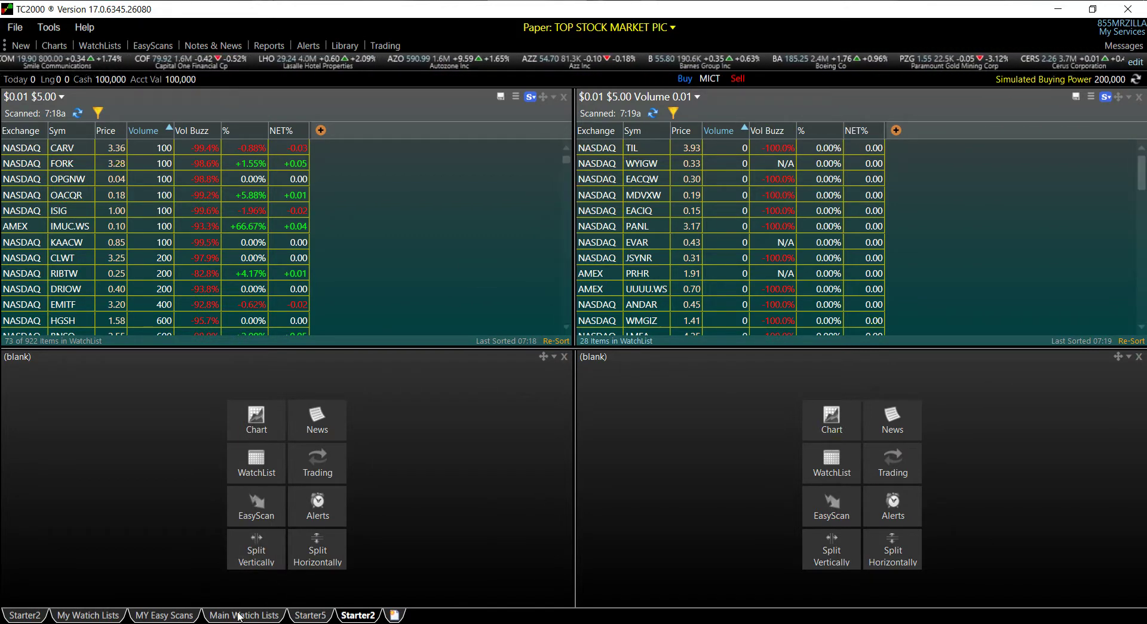
pyautogui.click(174, 616)
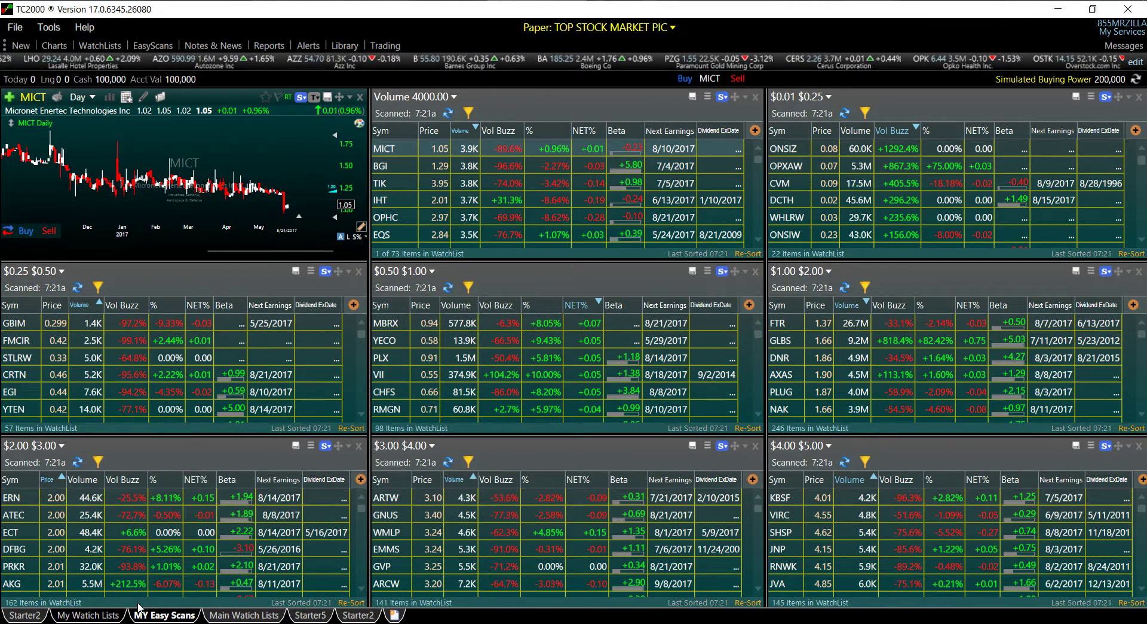
# Duplicate the MY Easy Scans layout and rename the copy "9 Easy Scans"
pyautogui.rightClick(158, 615)
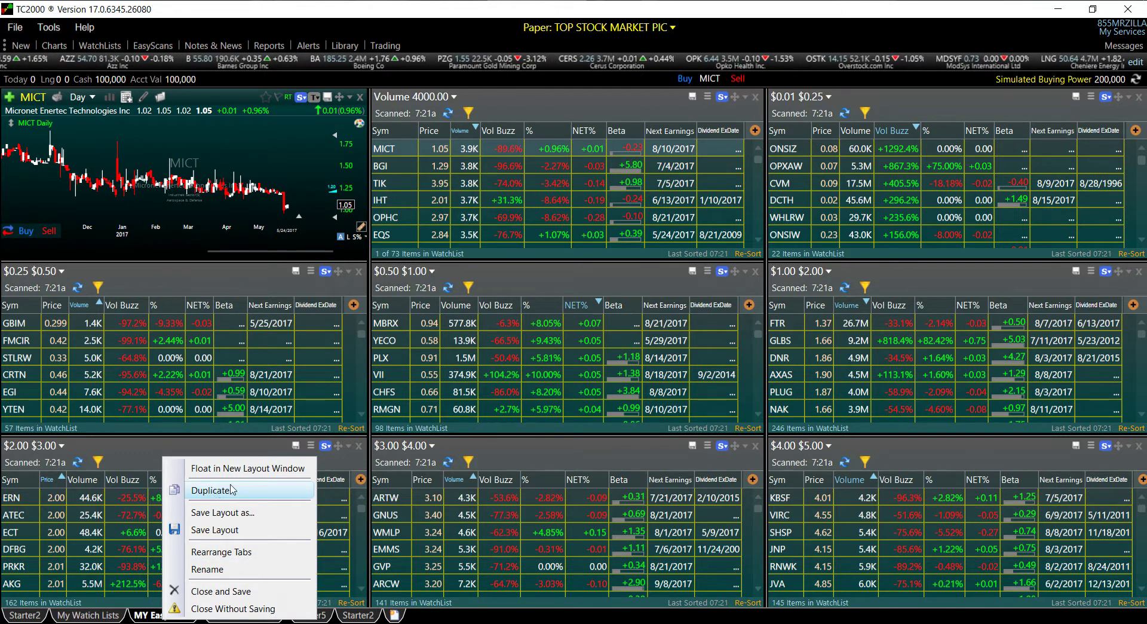
pyautogui.click(211, 490)
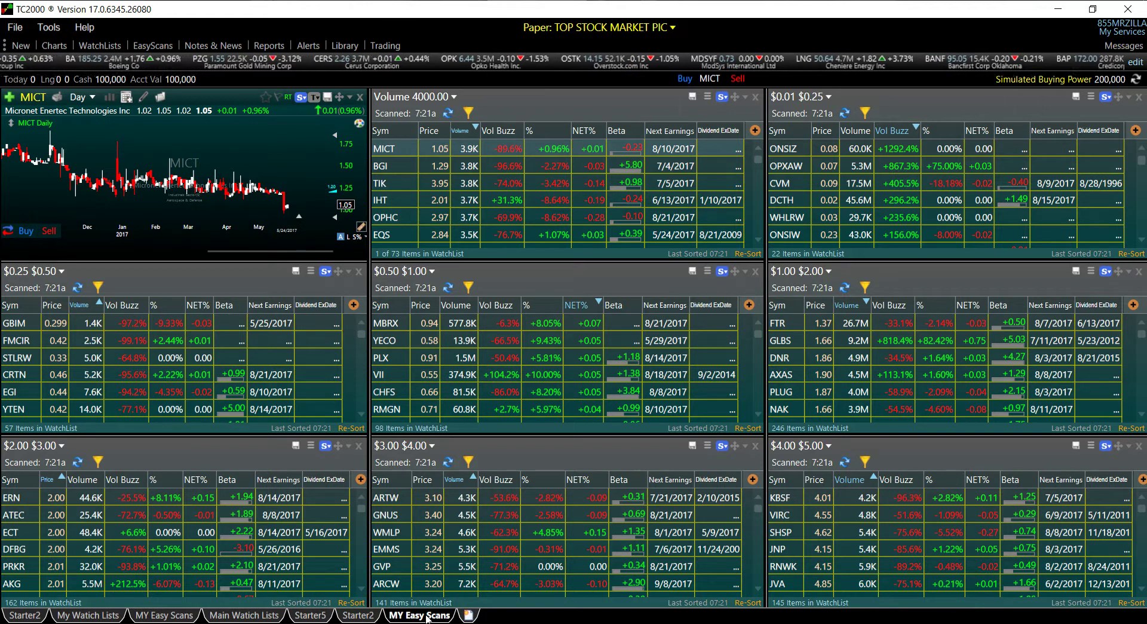
pyautogui.rightClick(405, 618)
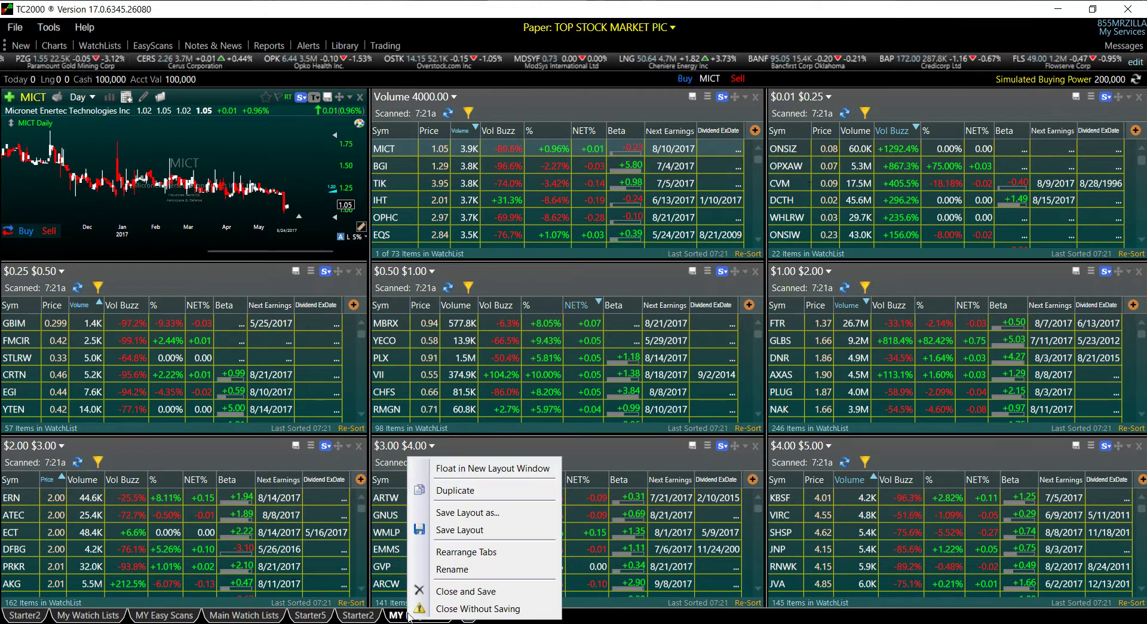
pyautogui.click(466, 569)
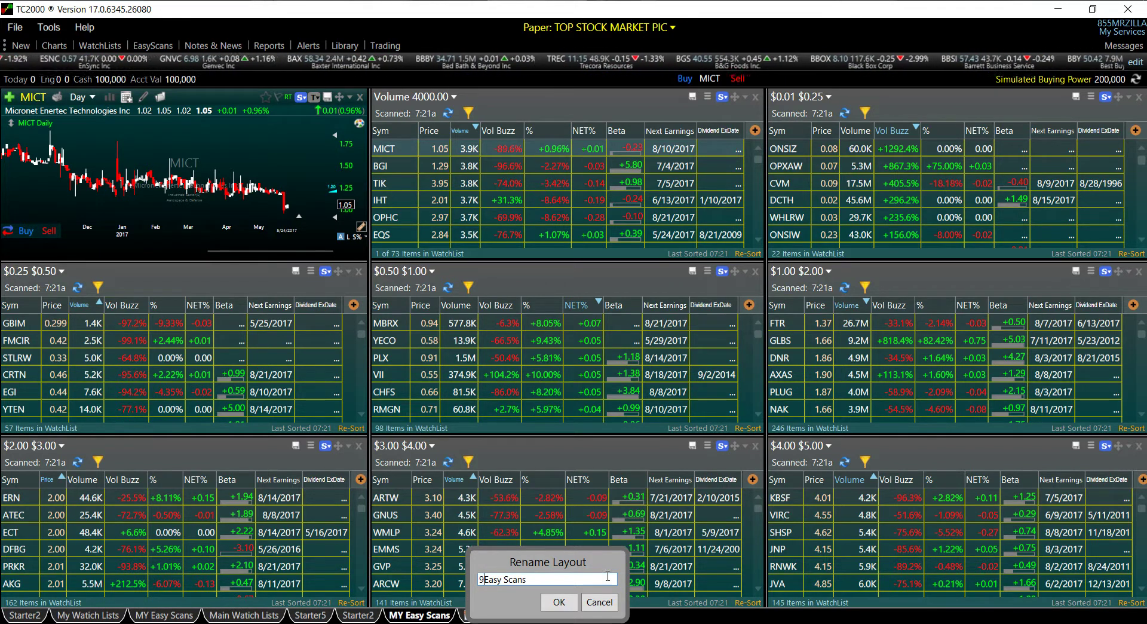
pyautogui.click(561, 602)
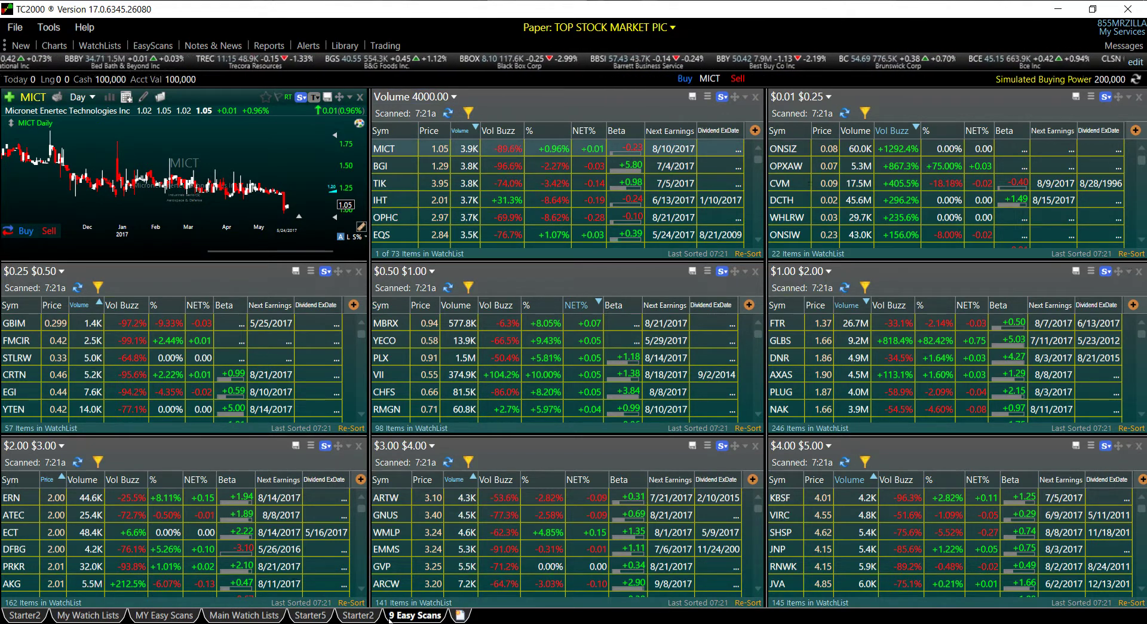
# Review the MY Easy Scans, Main Watch Lists and second Starter2 layouts, and return to 9 Easy Scans
pyautogui.click(183, 616)
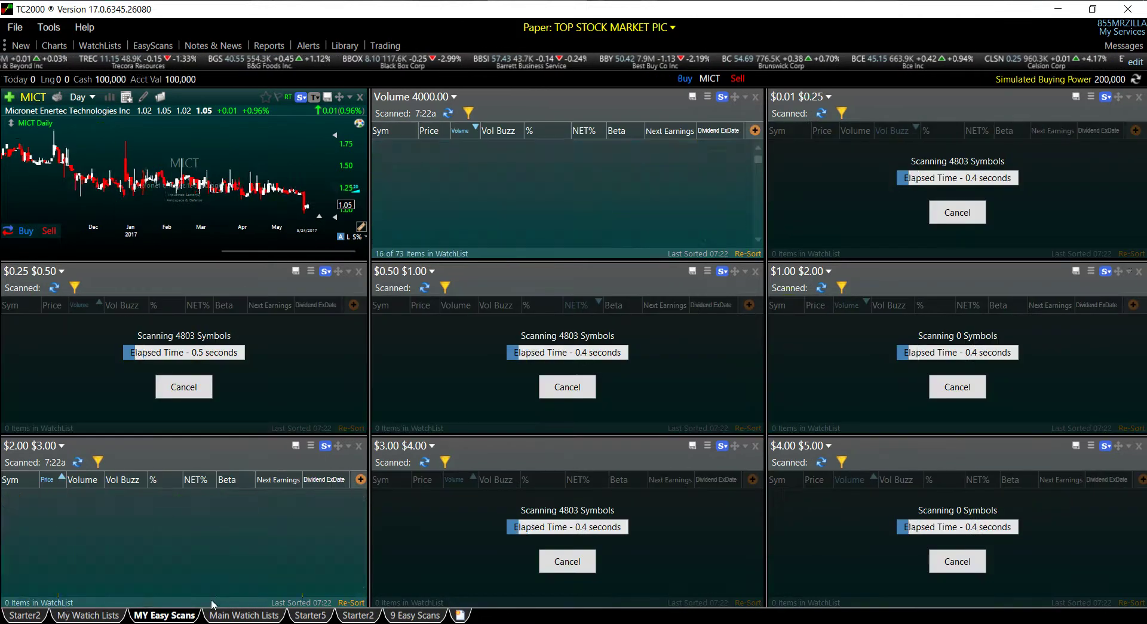
pyautogui.click(265, 616)
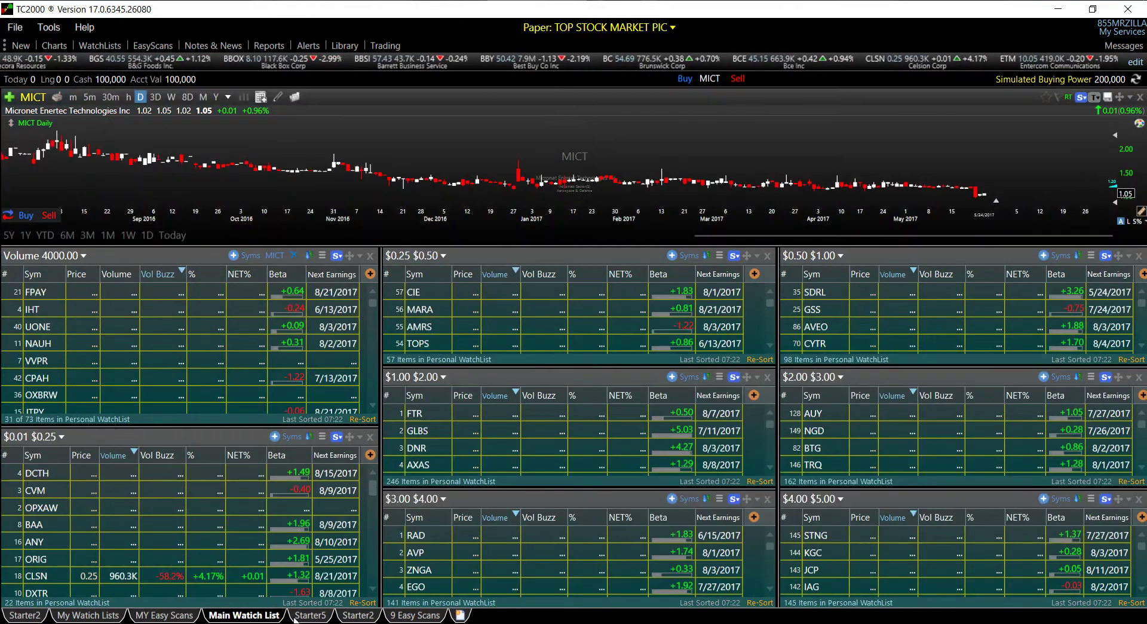
pyautogui.click(357, 615)
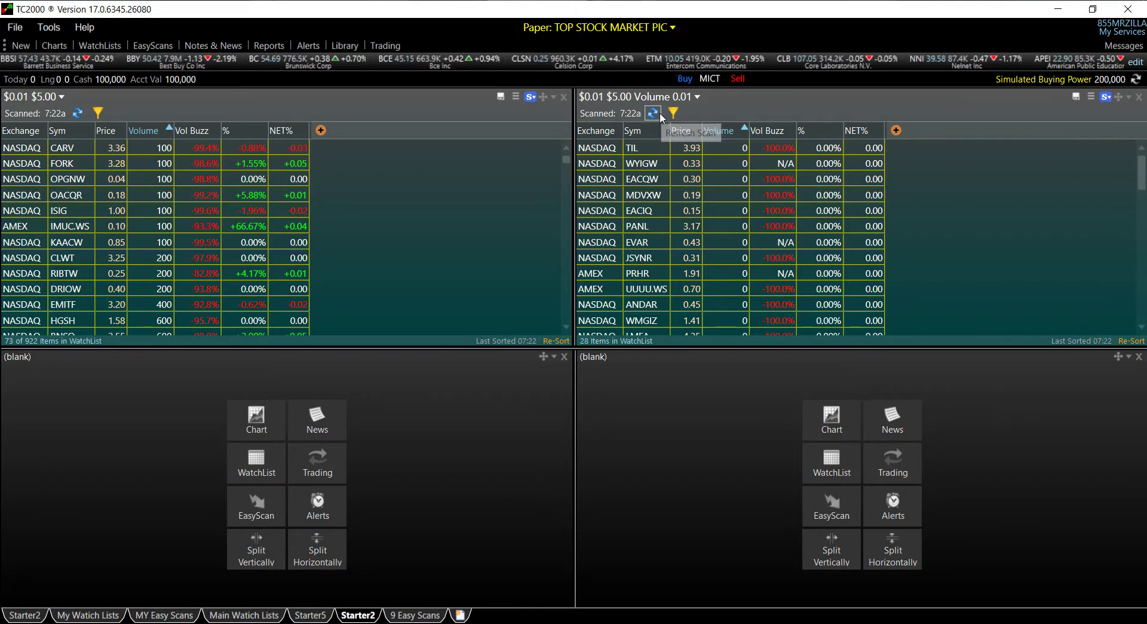
pyautogui.click(416, 615)
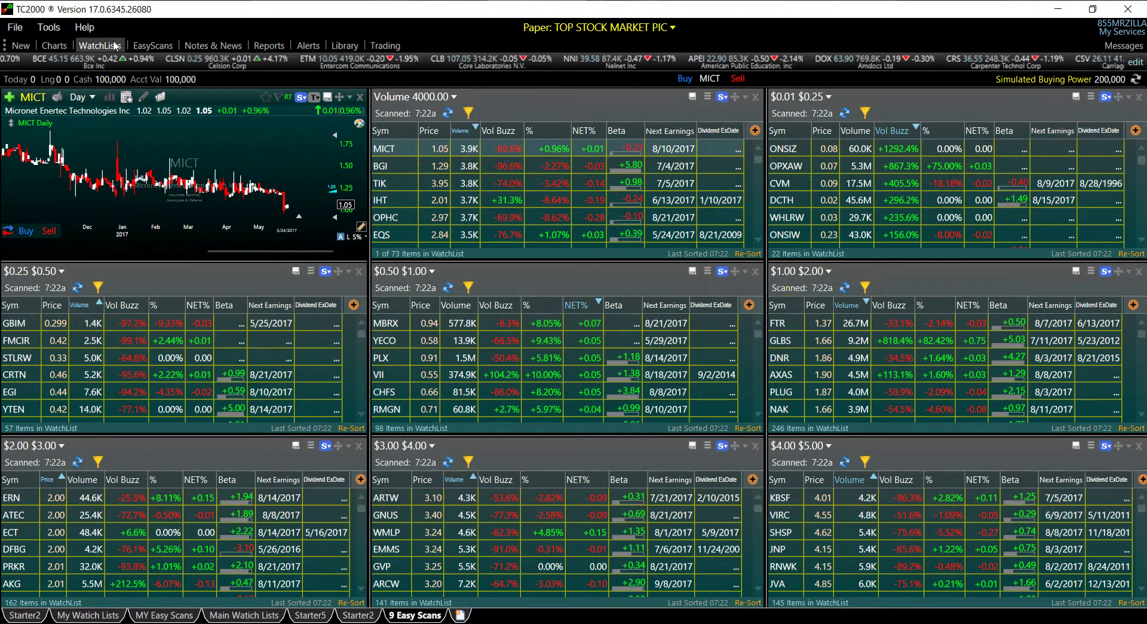
# Find and open the "$0.01 $5.00 Volume 0.01" EasyScan in a floating window and move it over the middle of the layout
pyautogui.click(154, 46)
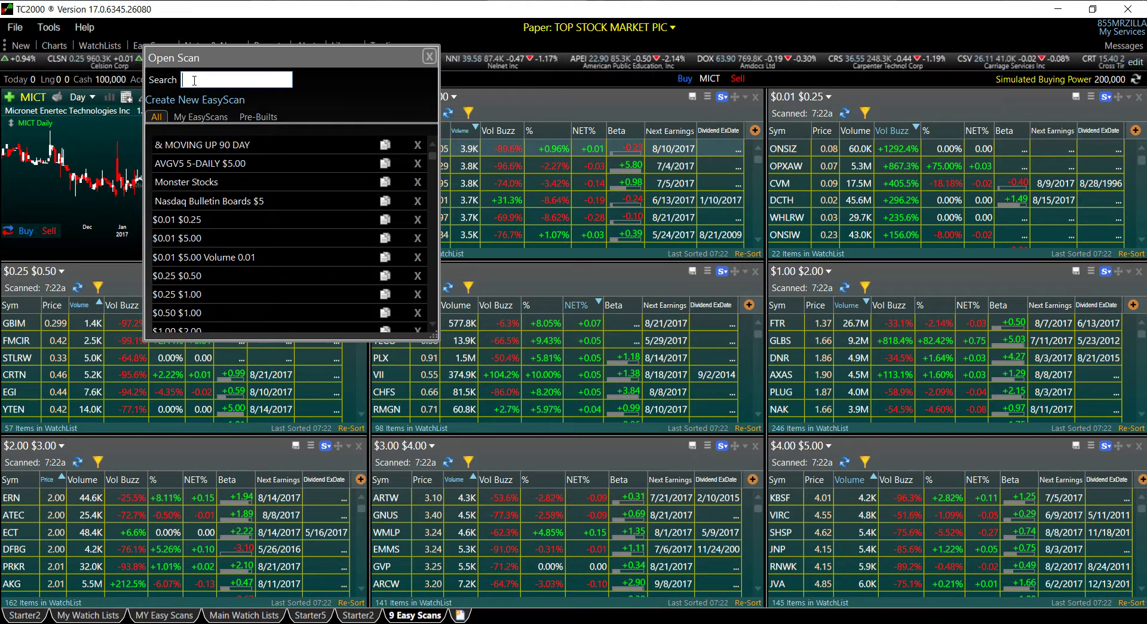
pyautogui.hotkey('ctrl', 'v')
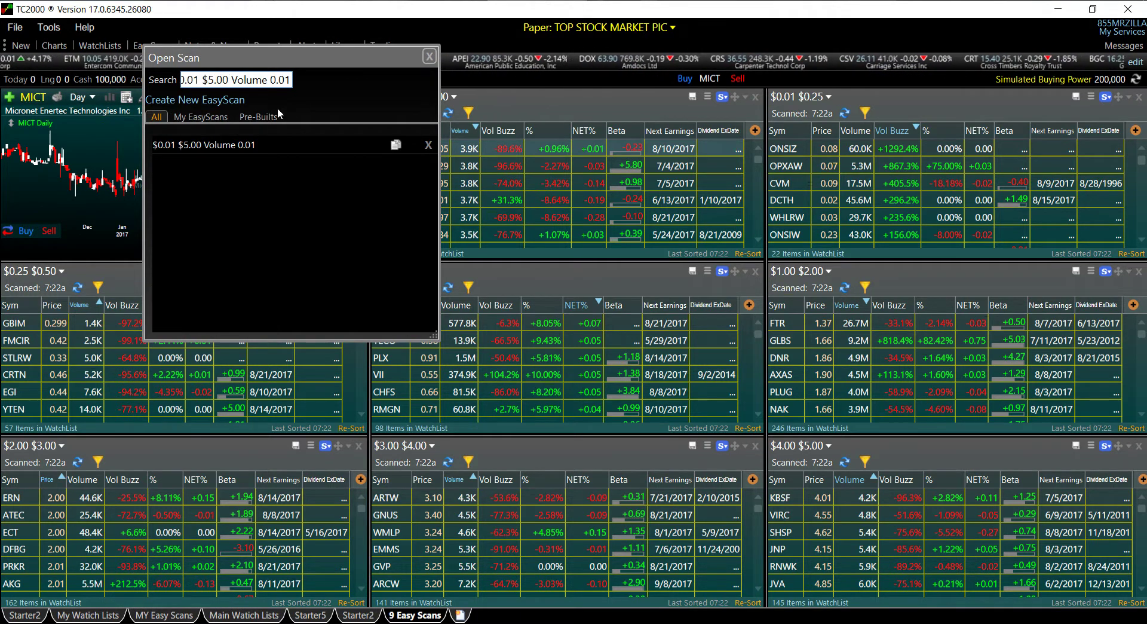
pyautogui.click(275, 143)
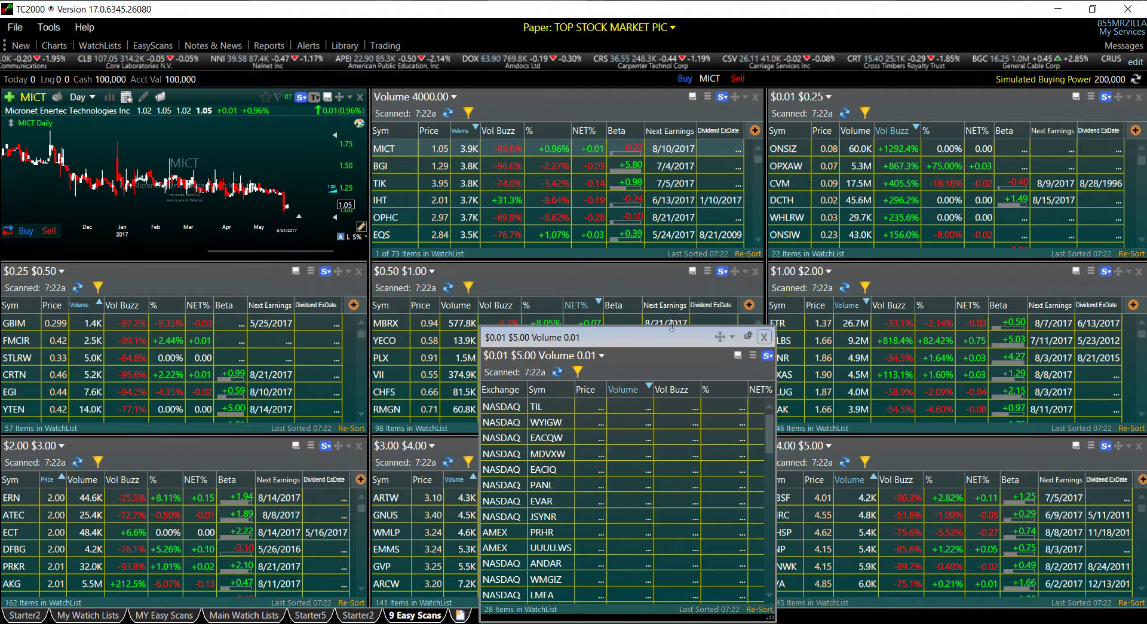
pyautogui.moveTo(714, 343); pyautogui.dragTo(696, 248)
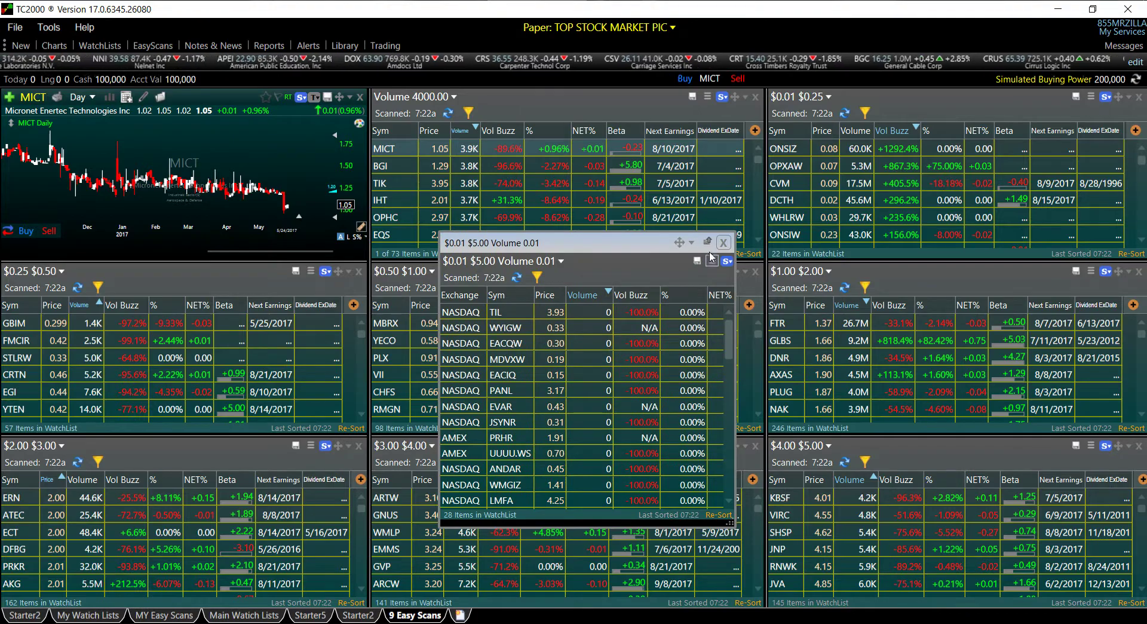
pyautogui.click(693, 244)
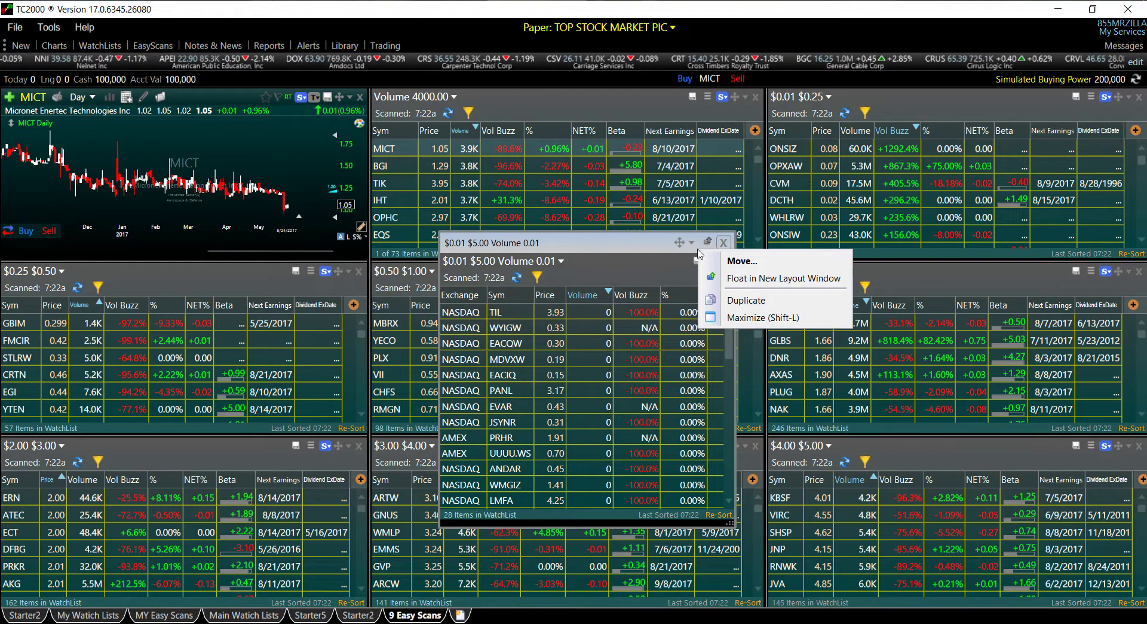
pyautogui.click(767, 318)
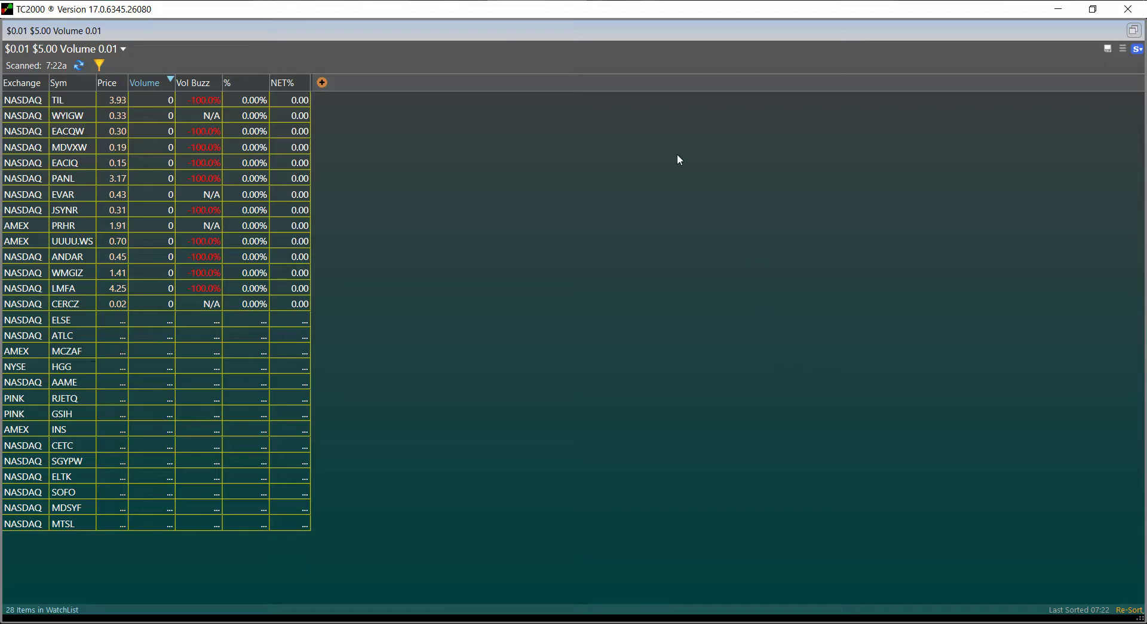
pyautogui.click(1134, 31)
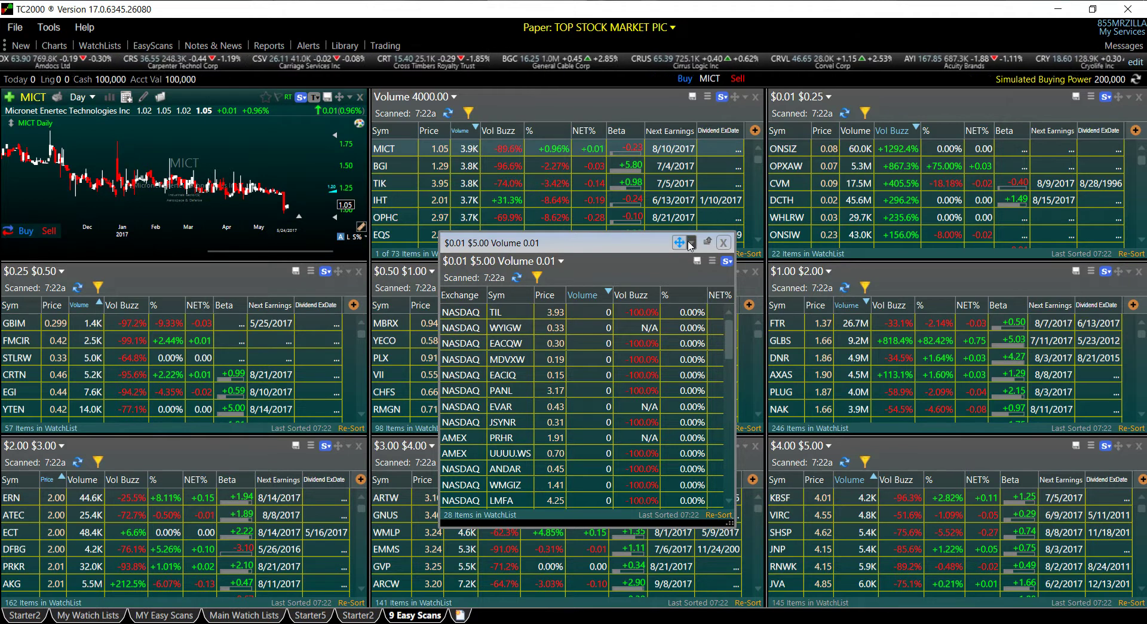
pyautogui.click(727, 262)
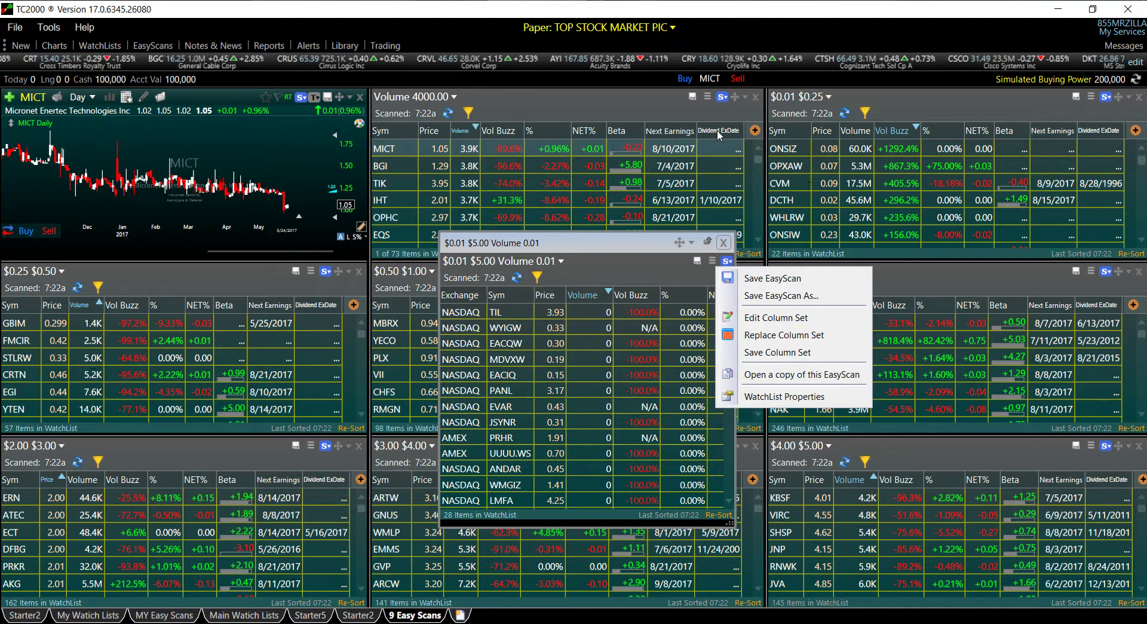
pyautogui.click(639, 232)
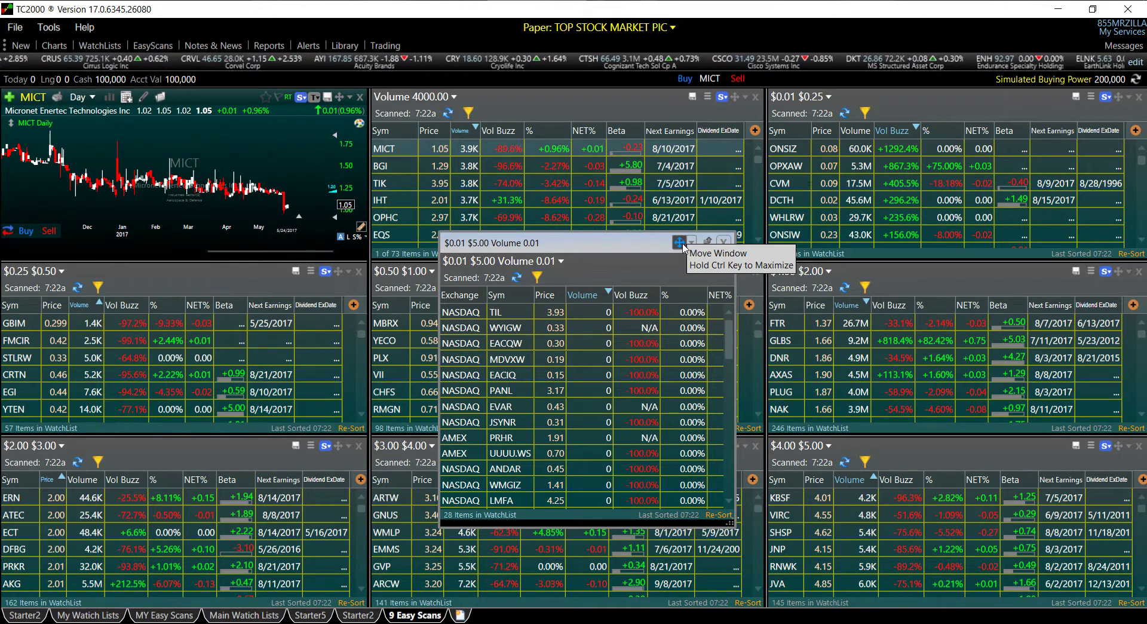
# Dock the floating "$0.01 $5.00 Volume 0.01" scan in the MICT chart's pane and delete the MICT chart tab there
pyautogui.moveTo(684, 247); pyautogui.dragTo(190, 171)
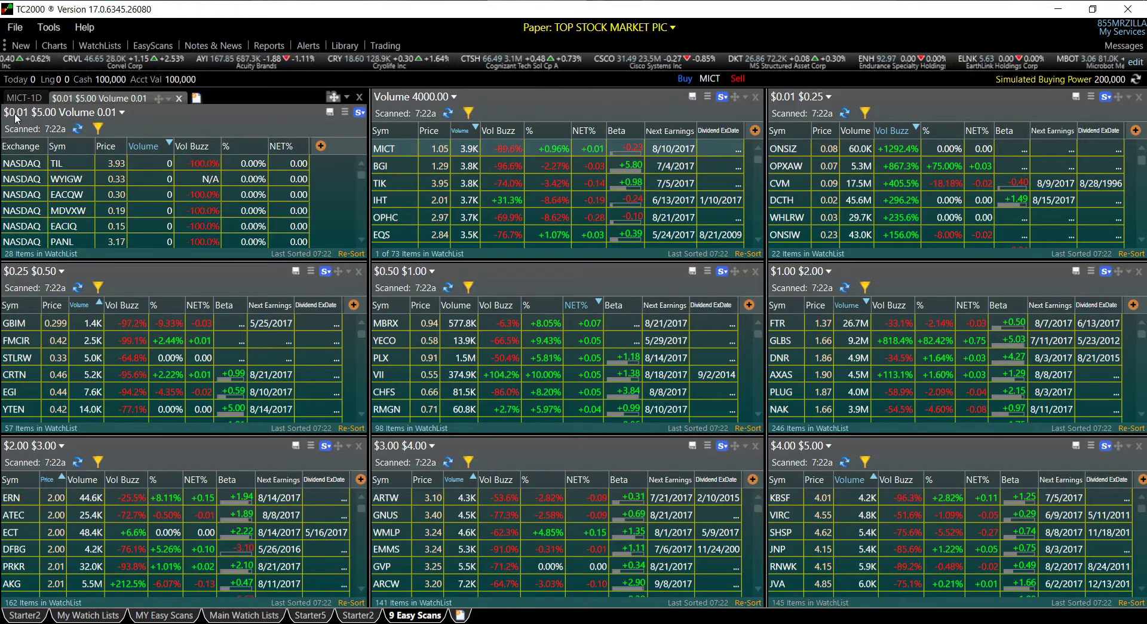
pyautogui.click(39, 99)
pyautogui.click(73, 101)
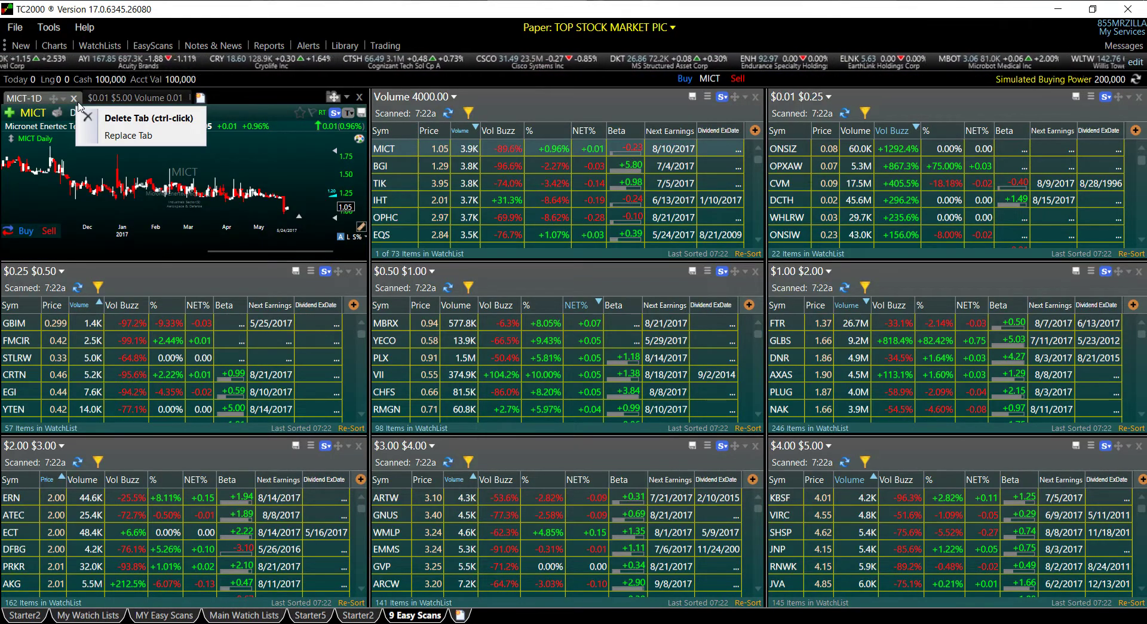
pyautogui.click(119, 119)
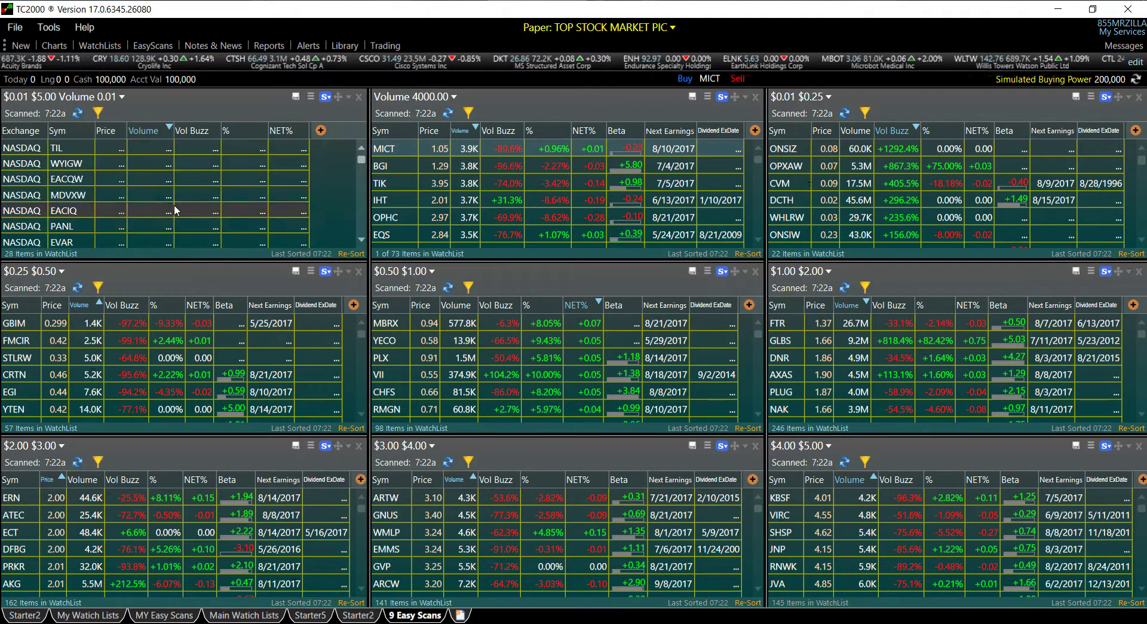
# Keep the layout name "9 Easy Scans" and save the layout with the docked scan
pyautogui.rightClick(438, 618)
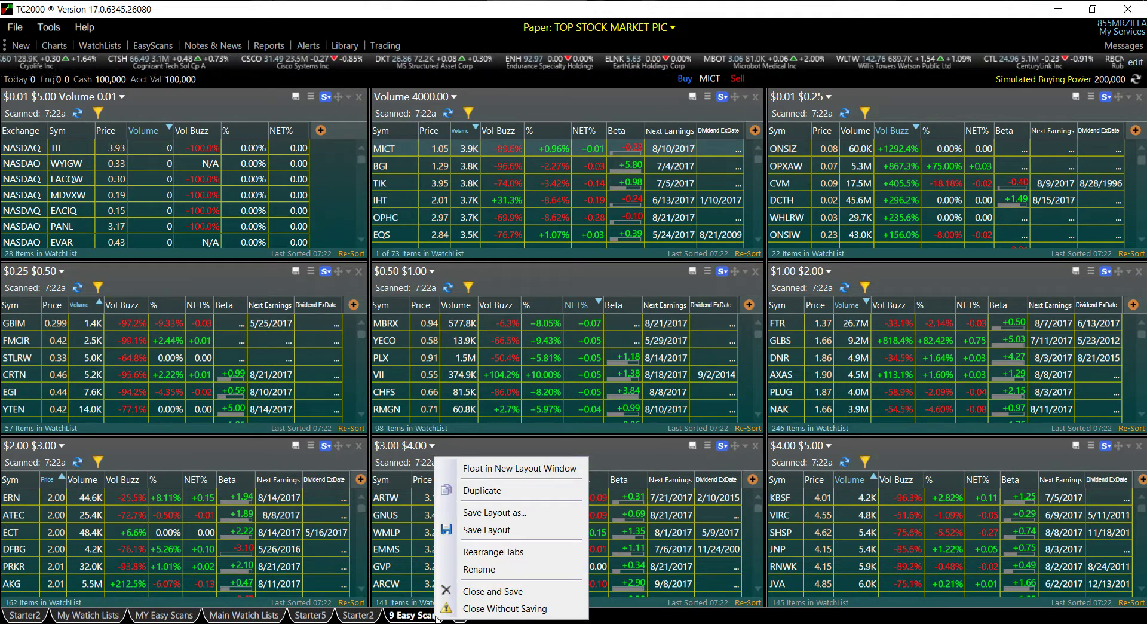
pyautogui.click(481, 570)
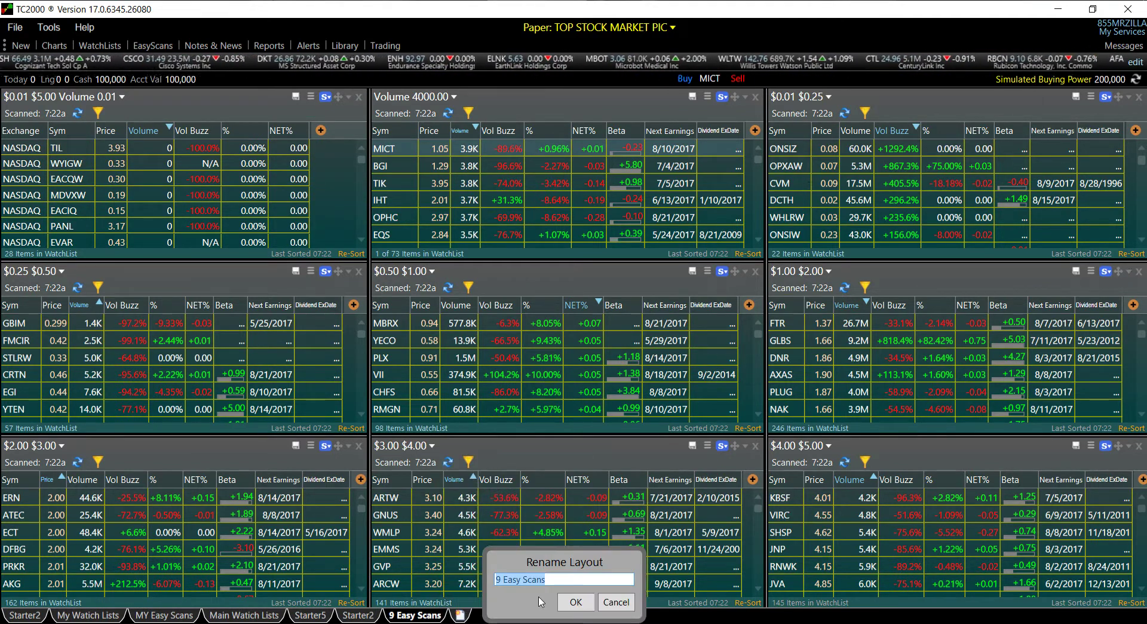
pyautogui.click(573, 603)
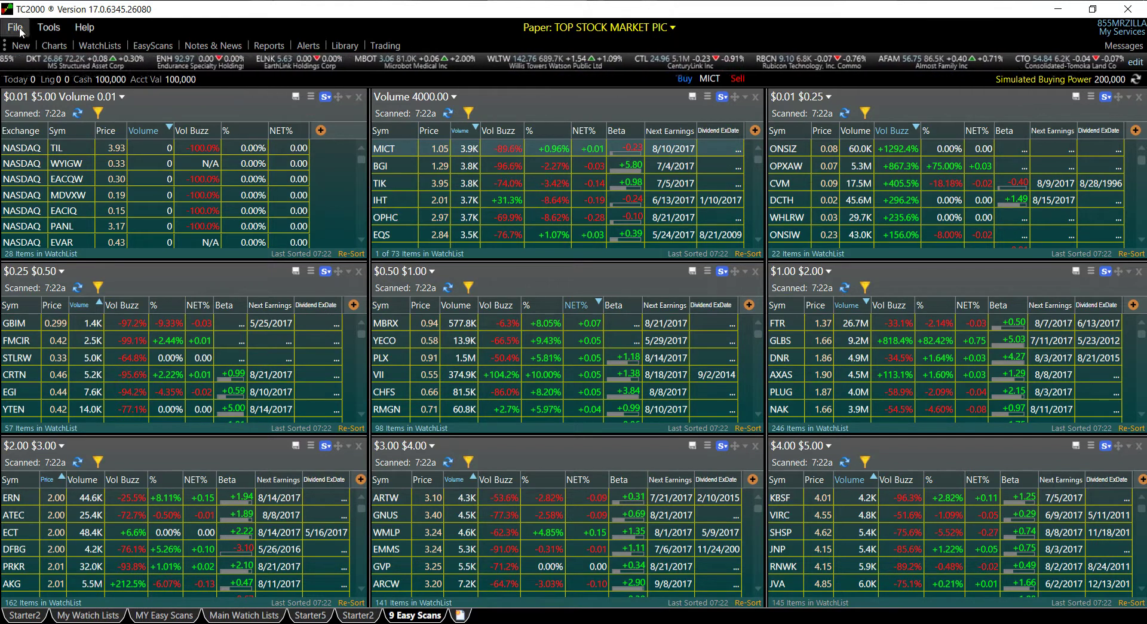
pyautogui.rightClick(423, 615)
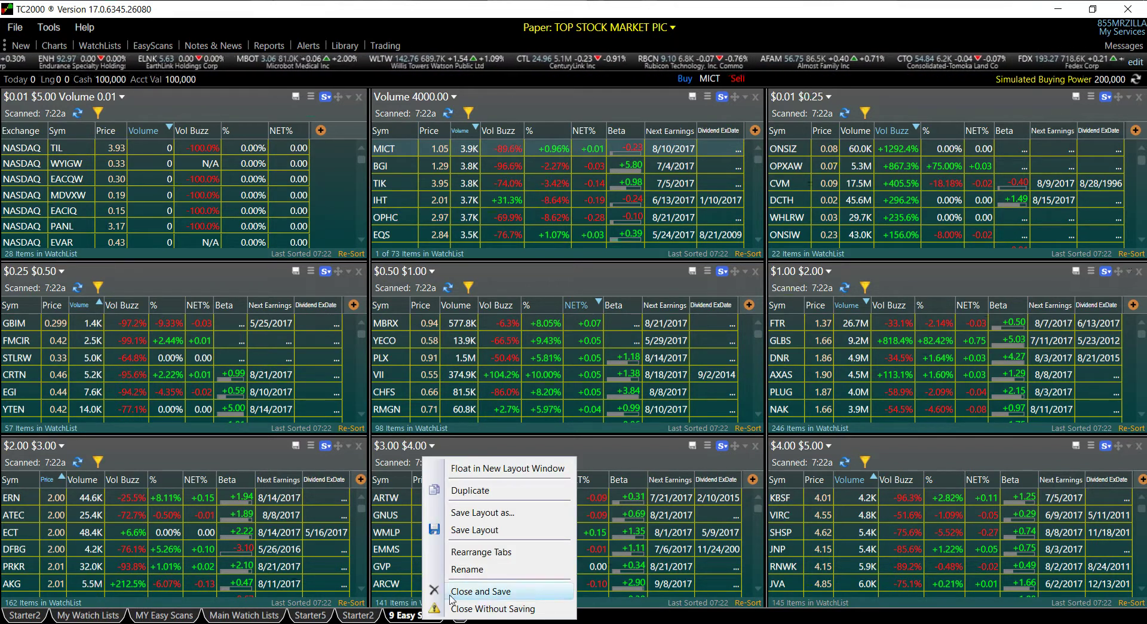
pyautogui.click(476, 529)
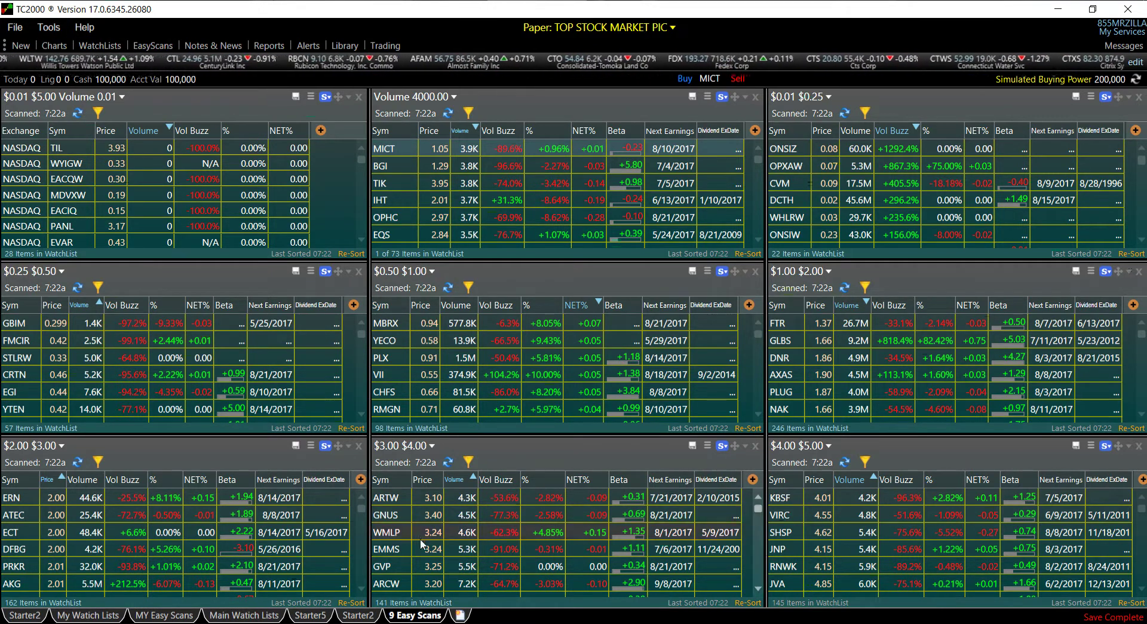
# Open the saved 9 Easy Scans layout to check it, and close that second copy without saving
pyautogui.click(461, 615)
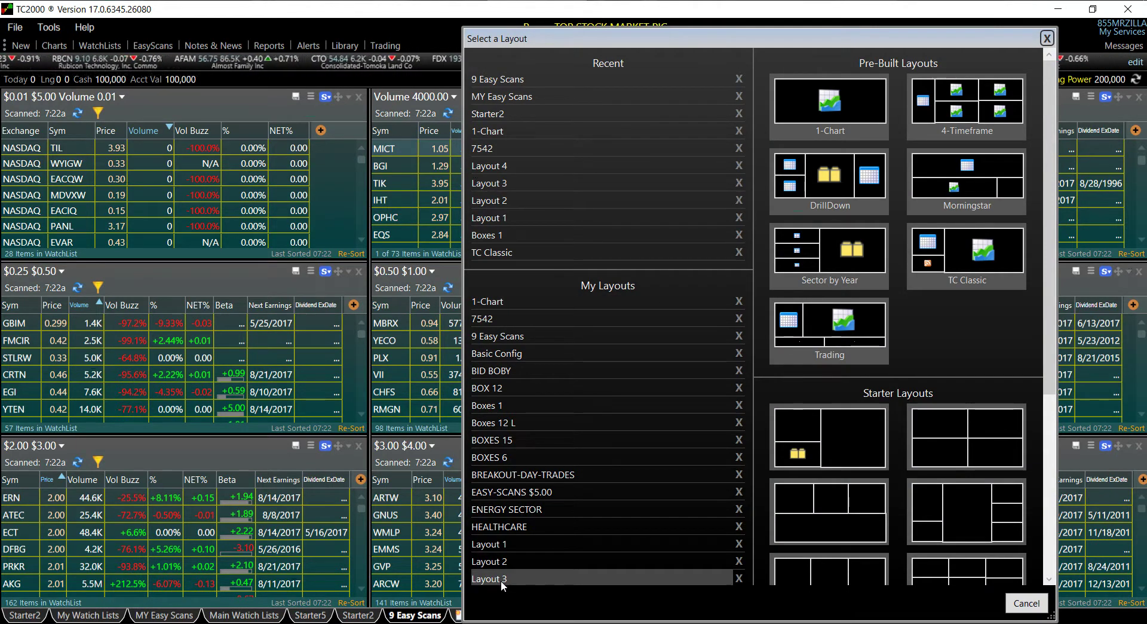
pyautogui.click(523, 336)
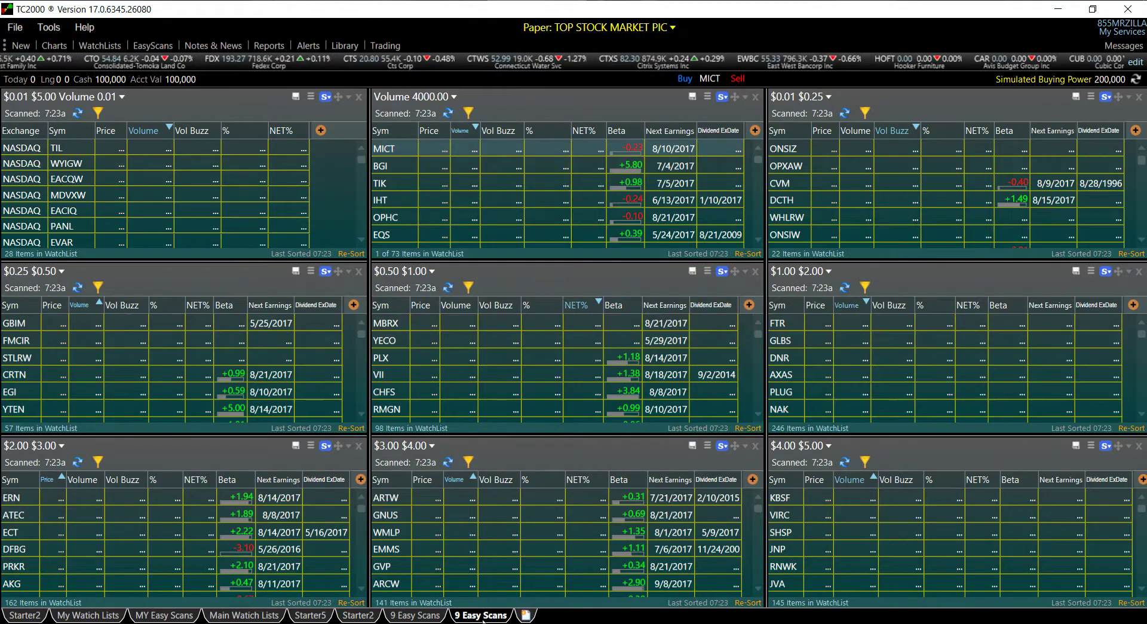
pyautogui.rightClick(492, 616)
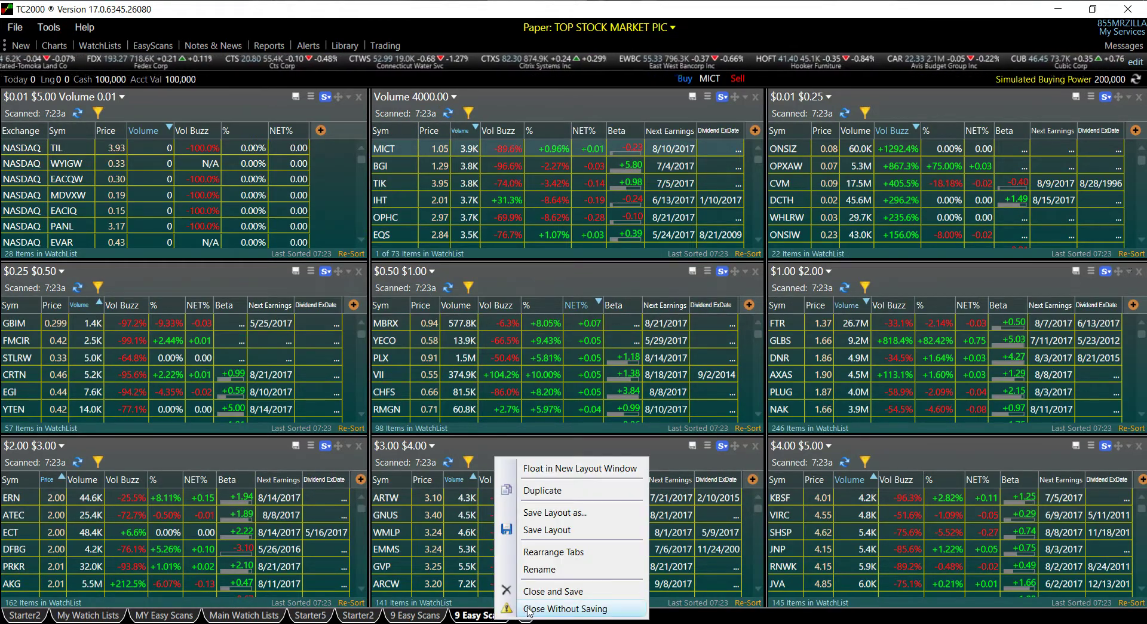
pyautogui.click(566, 608)
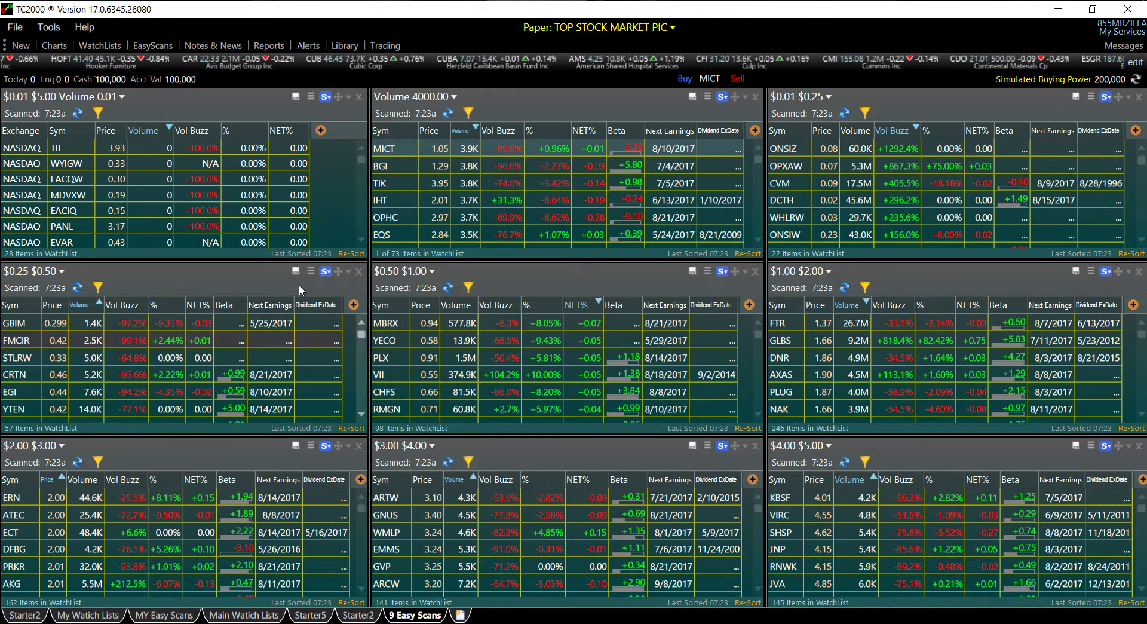
# Save the "$0.25 $0.50" scan's column set as "Breakout Stocks", overwriting the stored one
pyautogui.click(323, 271)
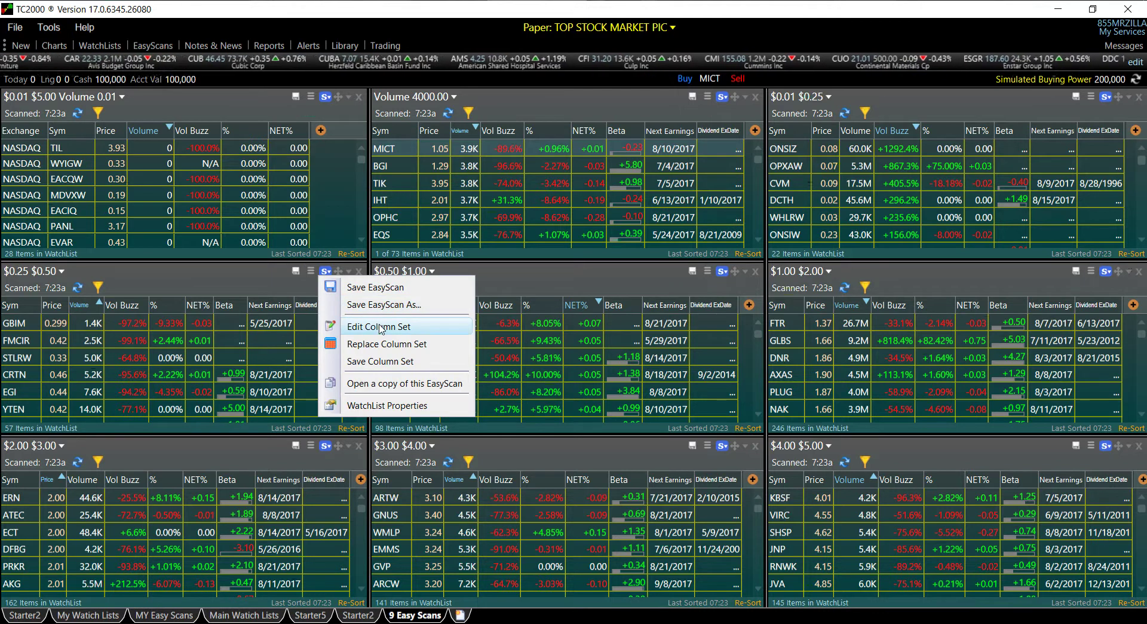
pyautogui.click(387, 328)
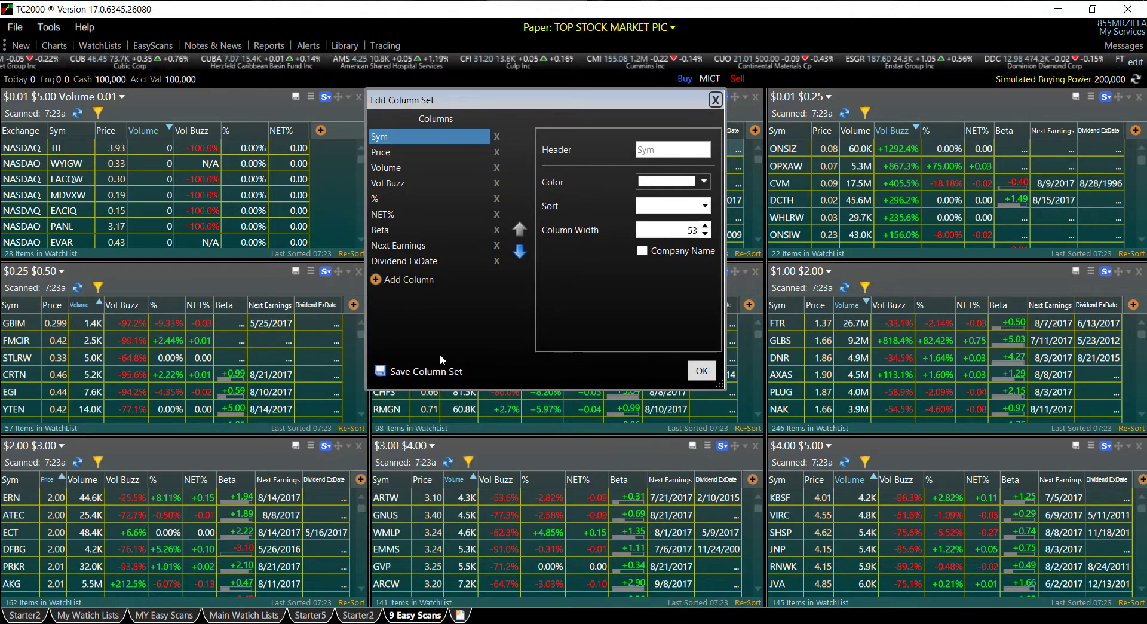
pyautogui.click(428, 370)
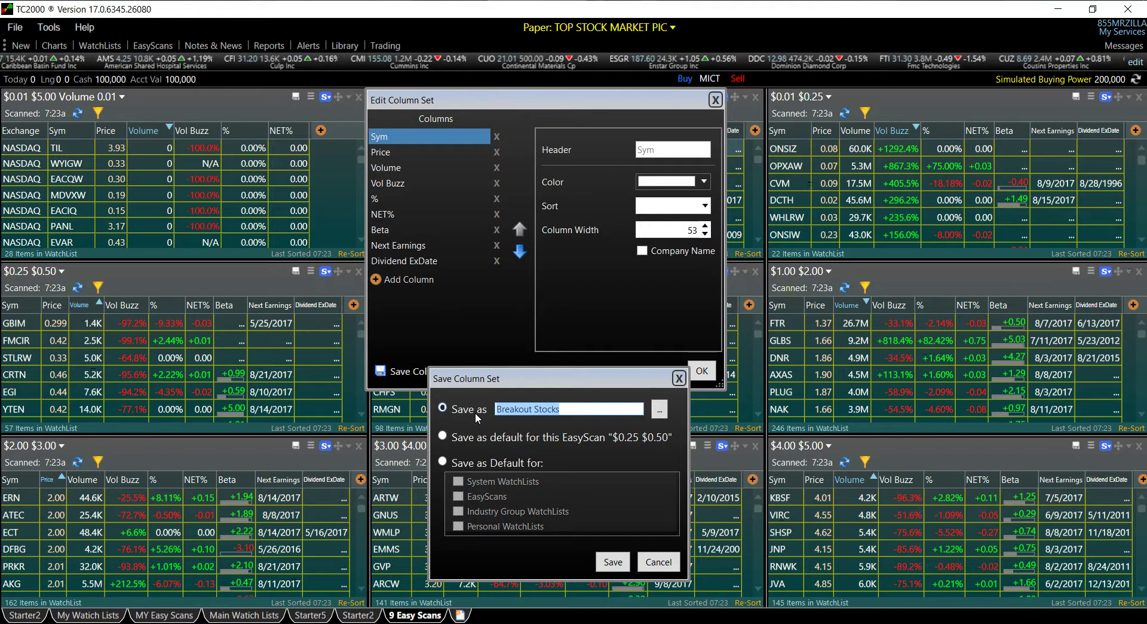
pyautogui.click(613, 562)
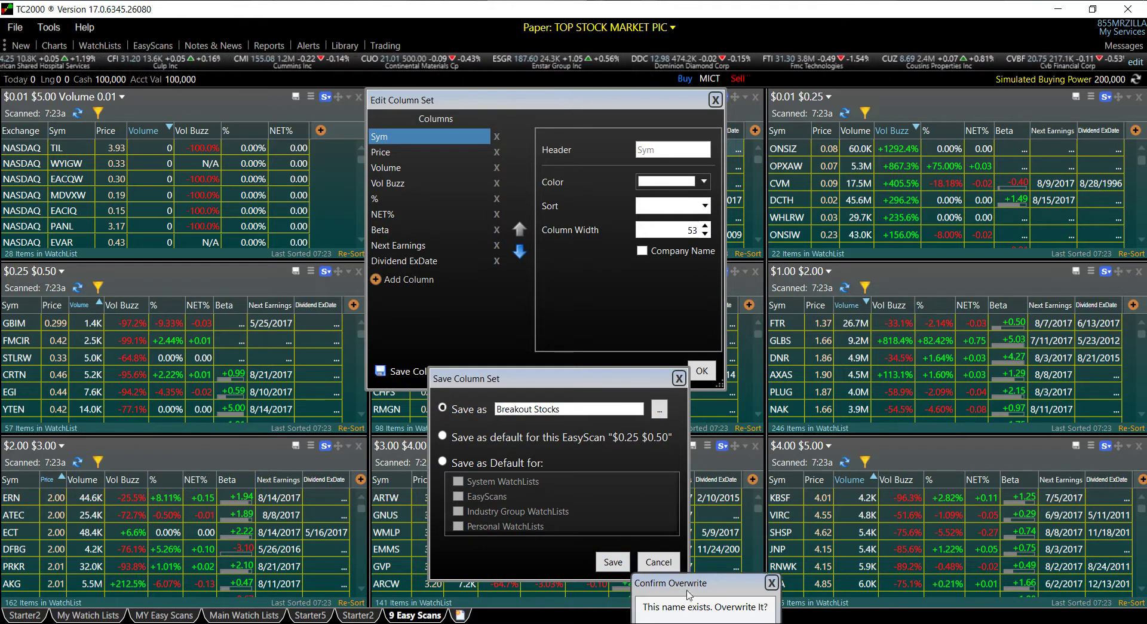
pyautogui.moveTo(705, 592); pyautogui.dragTo(706, 332)
pyautogui.click(678, 381)
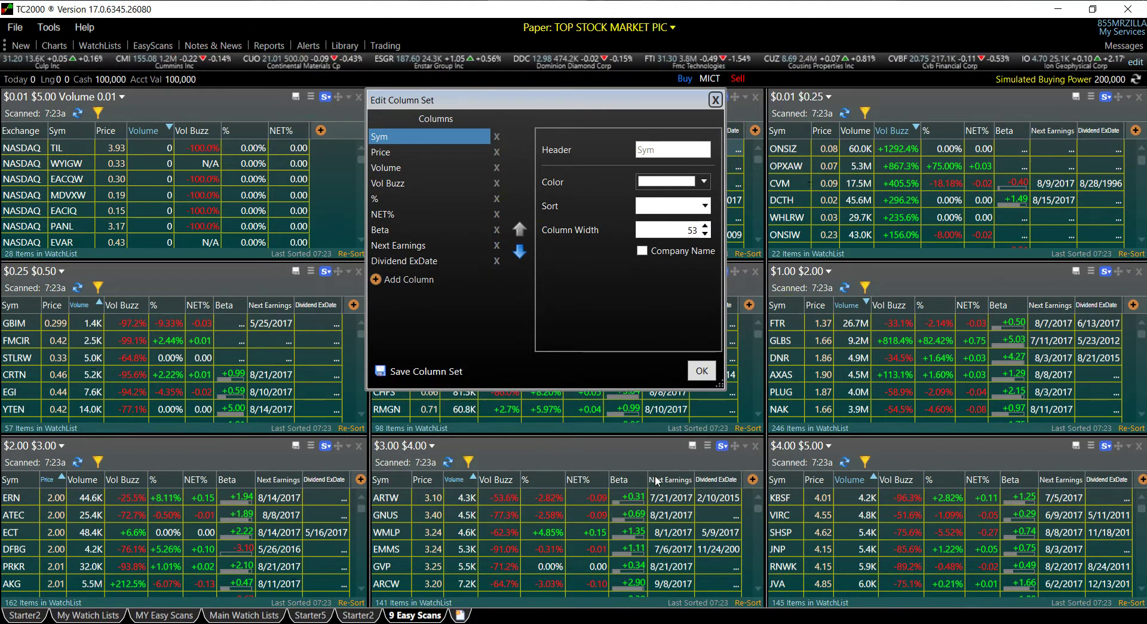
# Close the column set editor and replace the "$0.01 $5.00 Volume 0.01" scan's column set with "Breakout Stocks"
pyautogui.click(703, 371)
pyautogui.click(311, 97)
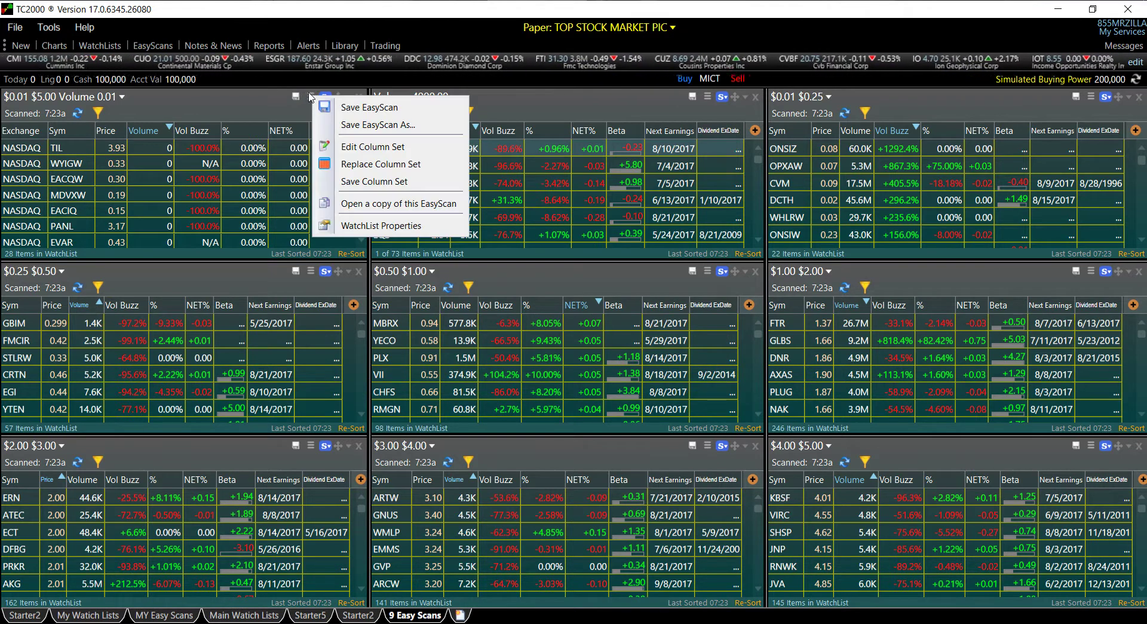
pyautogui.click(358, 164)
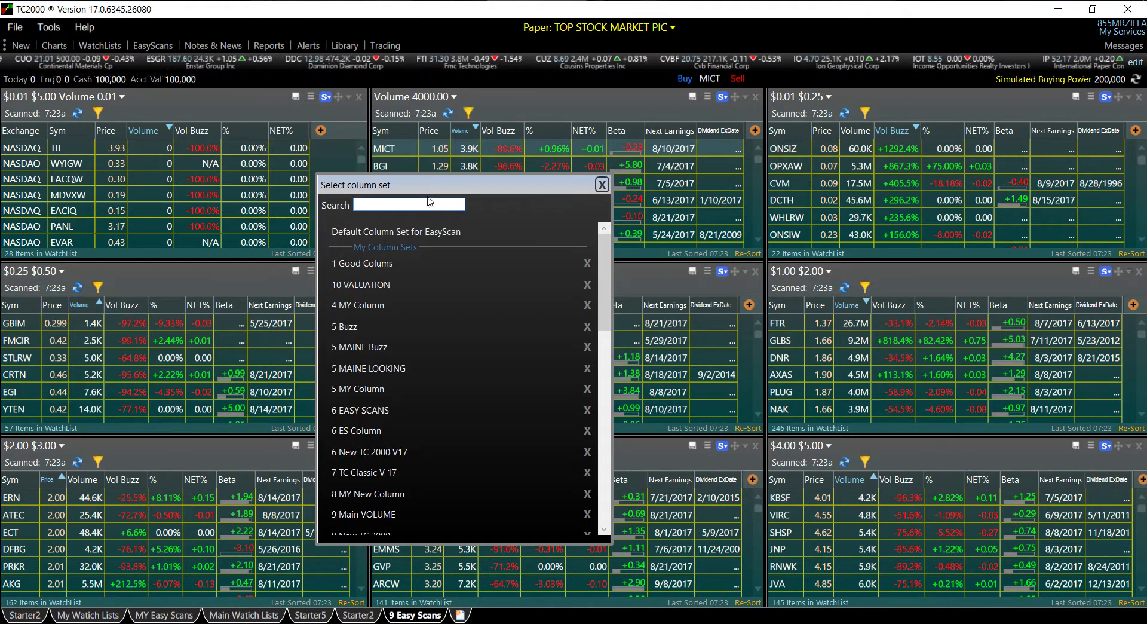
pyautogui.write('Breakout Stocks')
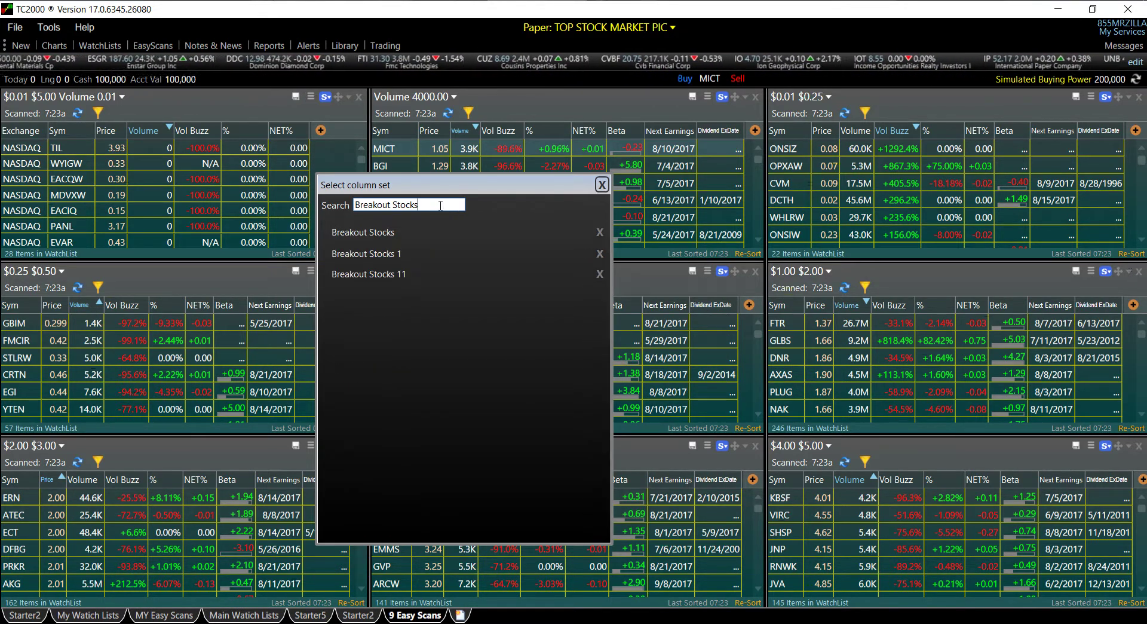
pyautogui.click(364, 233)
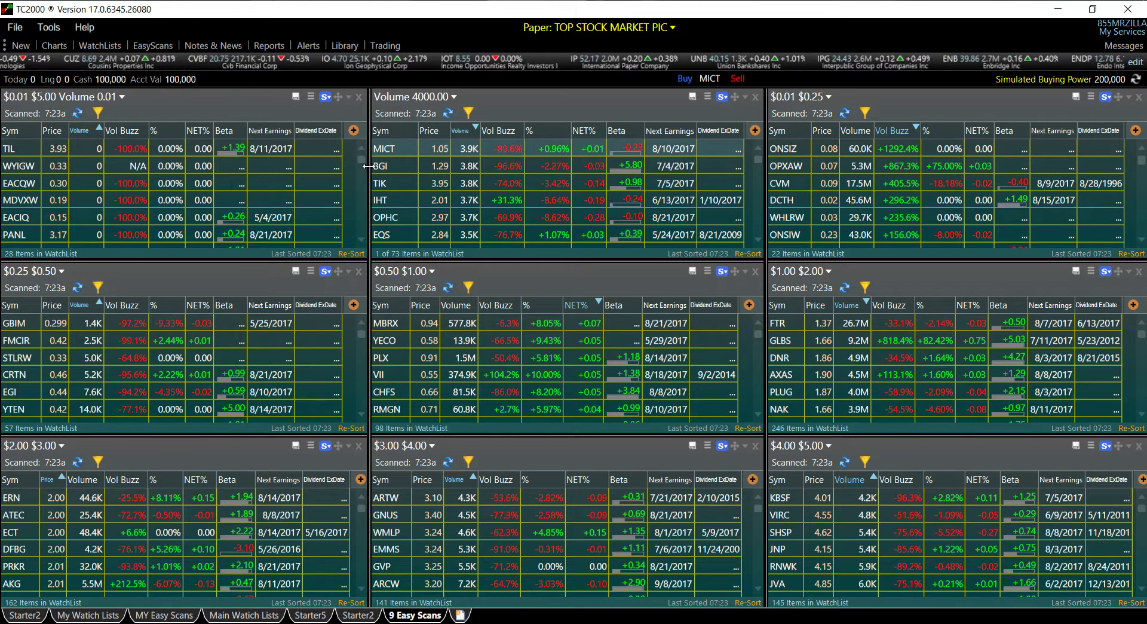
# Rerun the "$0.01 $5.00 Volume 0.01" scan and reverse its Volume sort order
pyautogui.click(77, 113)
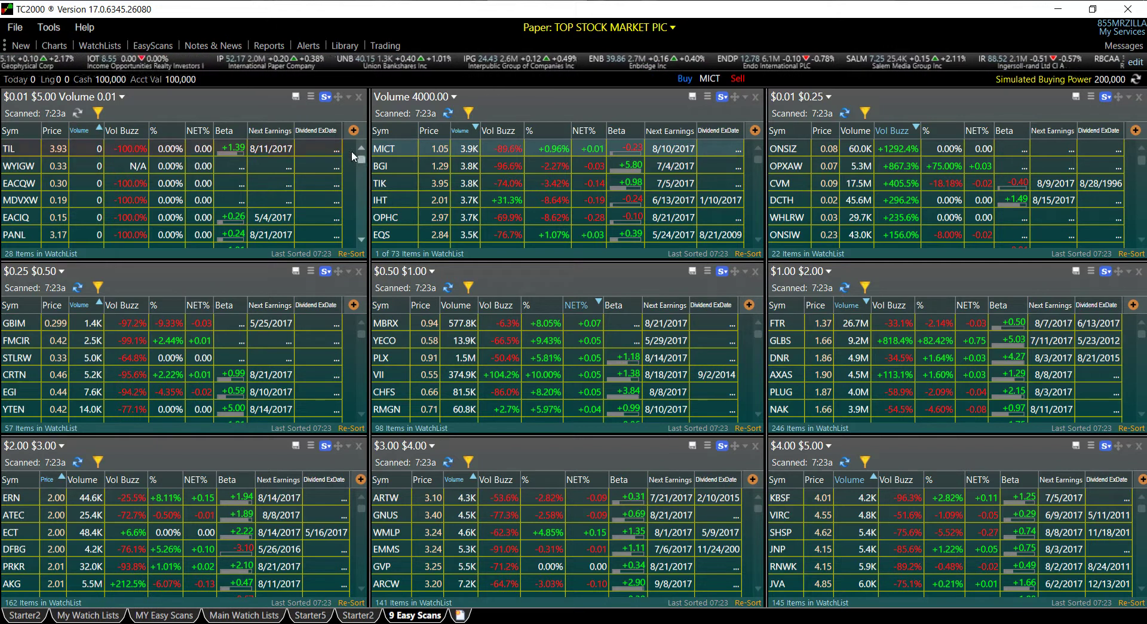
pyautogui.moveTo(364, 161)
pyautogui.mouseDown()
pyautogui.moveTo(359, 228)
pyautogui.moveTo(353, 142)
pyautogui.mouseUp()
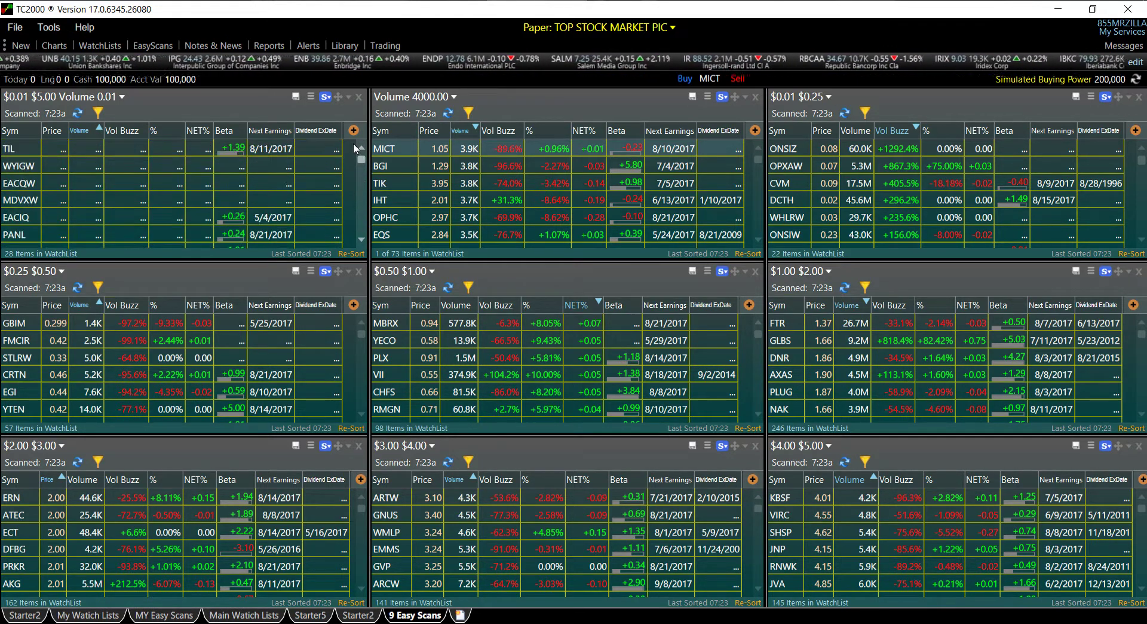
pyautogui.click(101, 131)
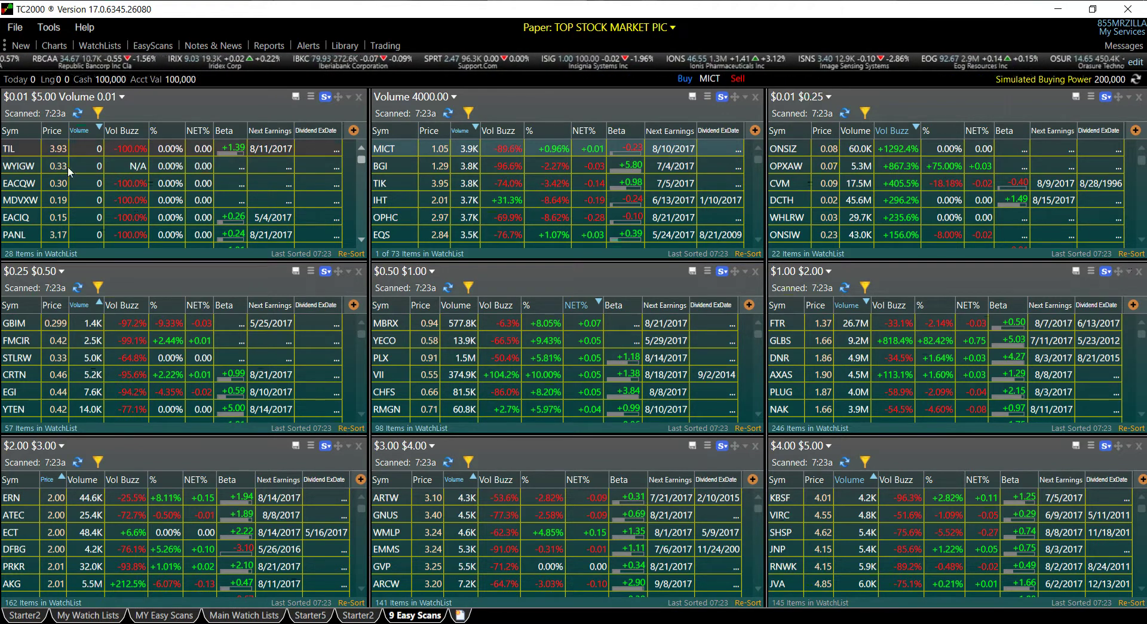
# Switch to the Starter2 layout and replace the "$0.01 $5.00" scan's column set with "Breakout Stocks"
pyautogui.click(358, 615)
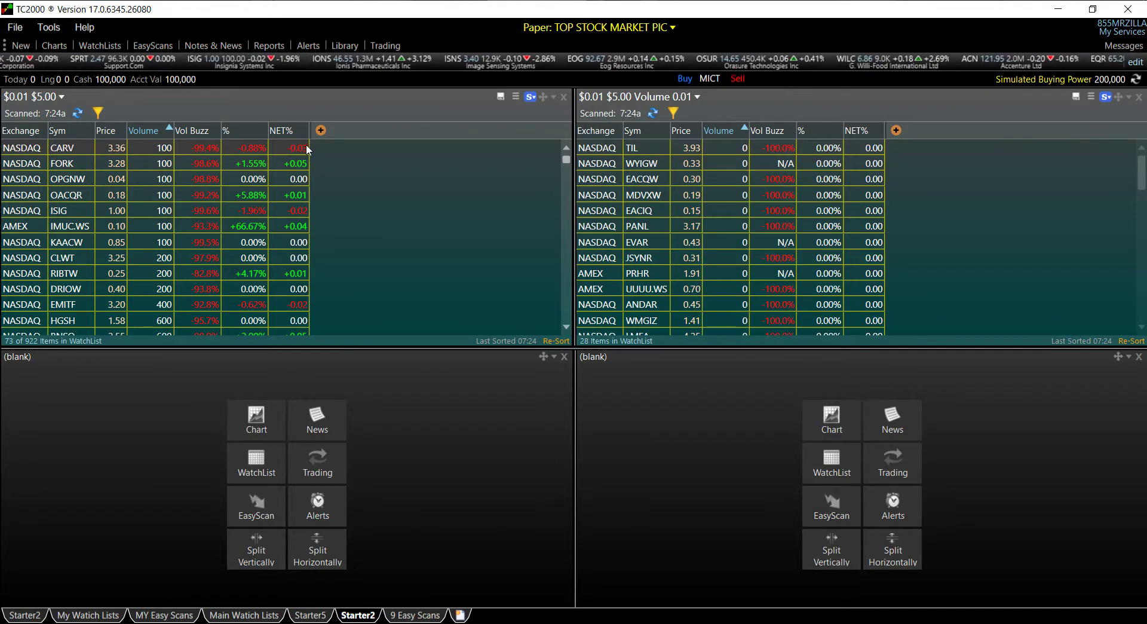
pyautogui.click(515, 99)
pyautogui.click(615, 138)
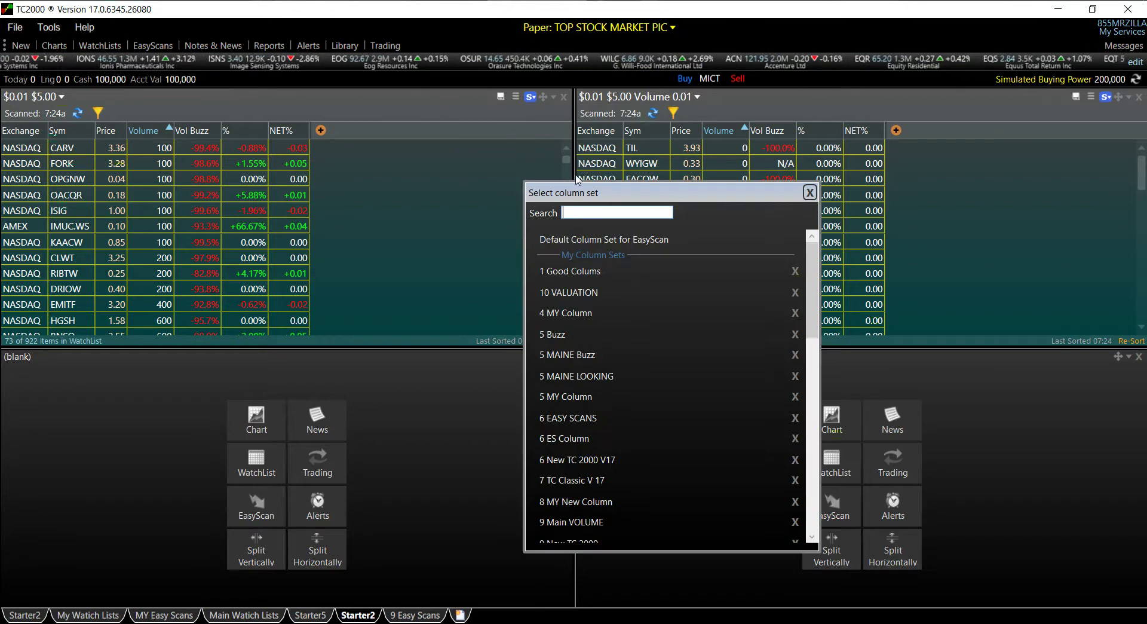
pyautogui.moveTo(622, 184); pyautogui.dragTo(592, 113)
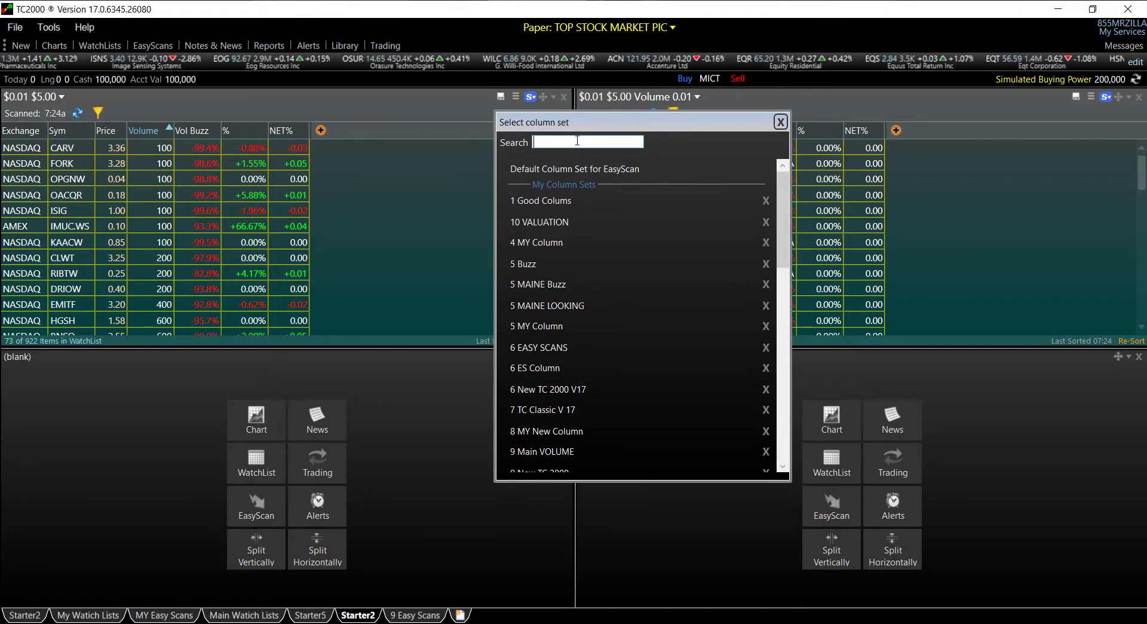
pyautogui.write('Breakout Stocks')
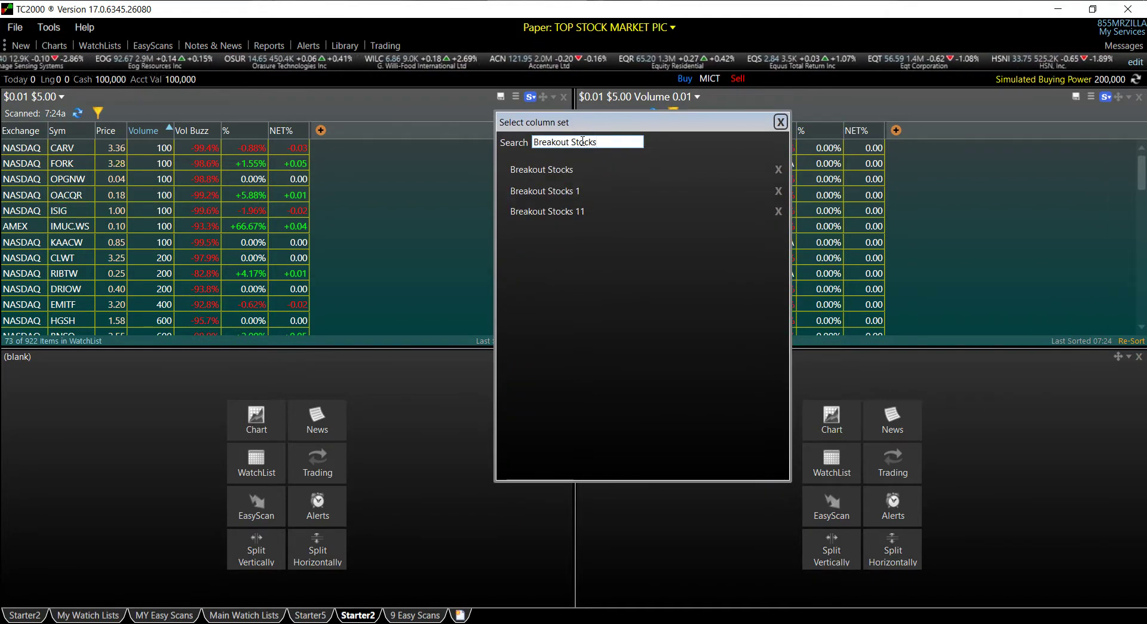
pyautogui.click(538, 170)
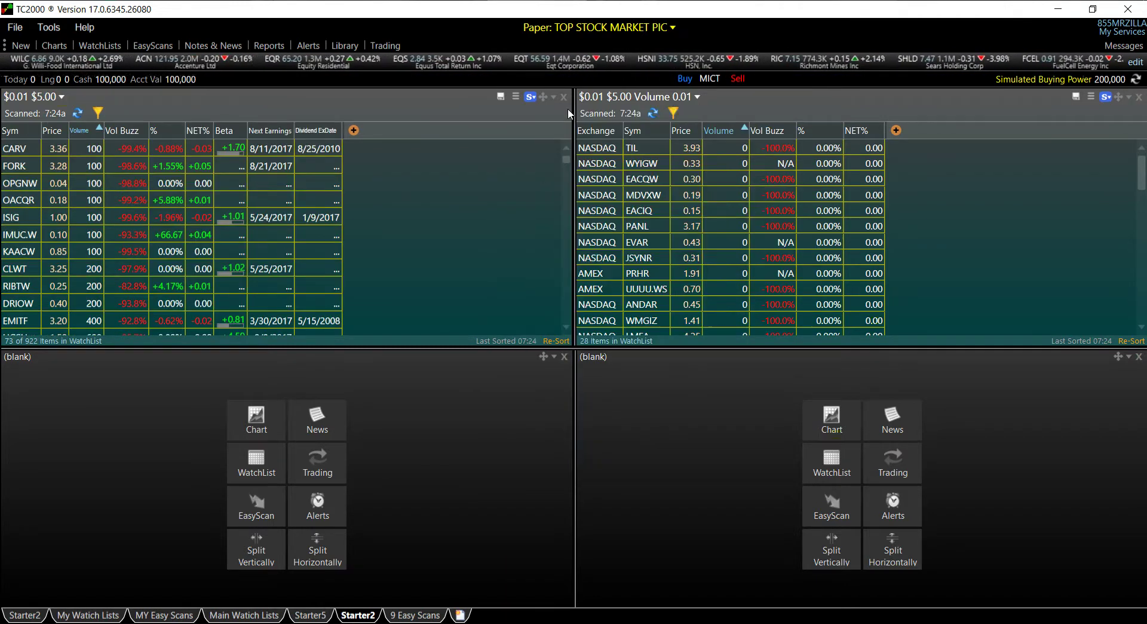
# Replace the "$0.01 $5.00 Volume 0.01" scan's column set with "Breakout Stocks 1" in the Starter2 layout
pyautogui.click(1091, 96)
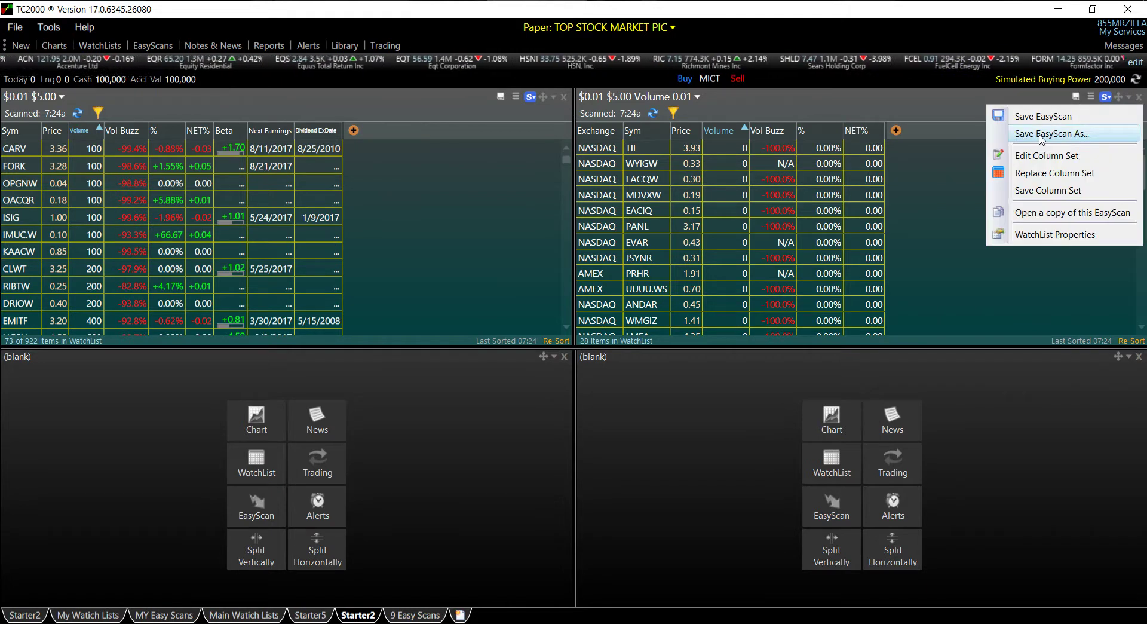
pyautogui.click(1046, 173)
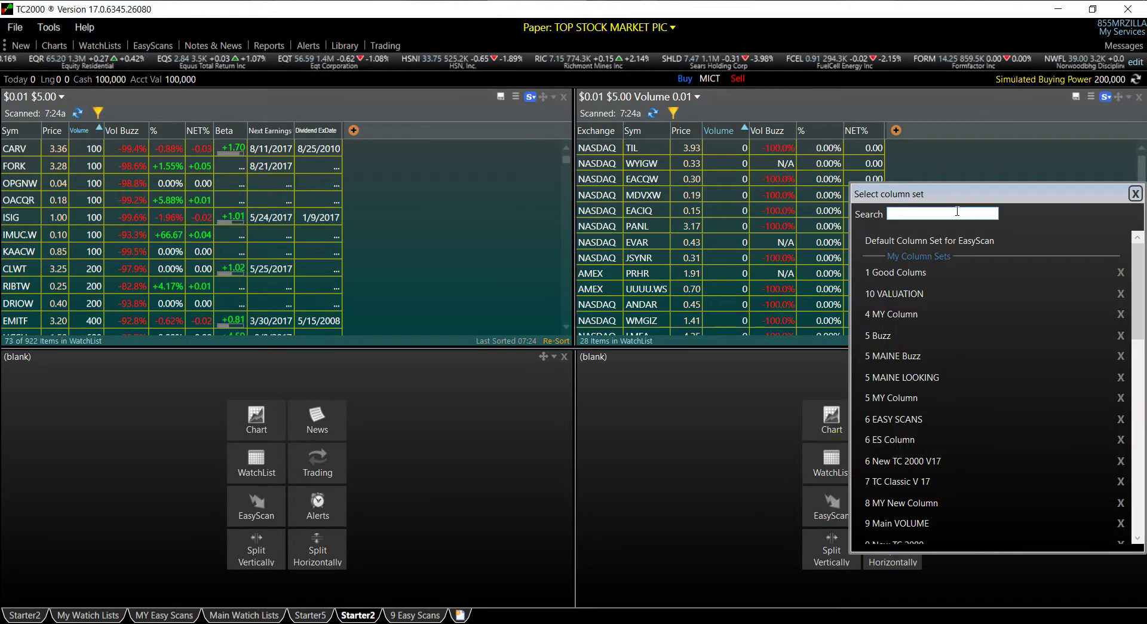
pyautogui.write('Breakout Stocks')
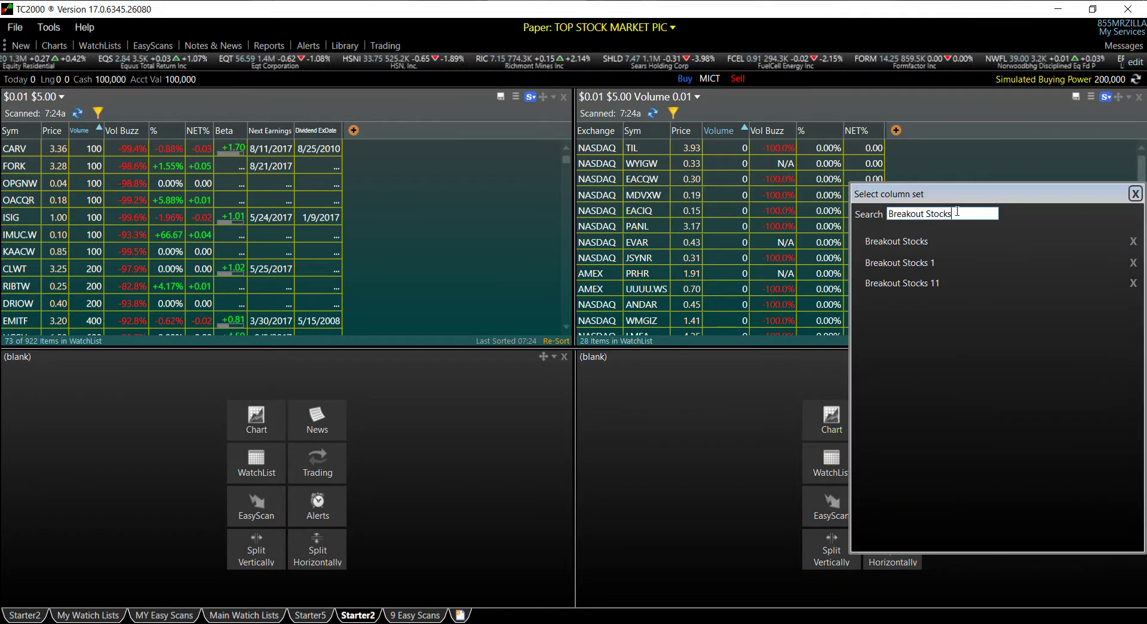
pyautogui.click(913, 267)
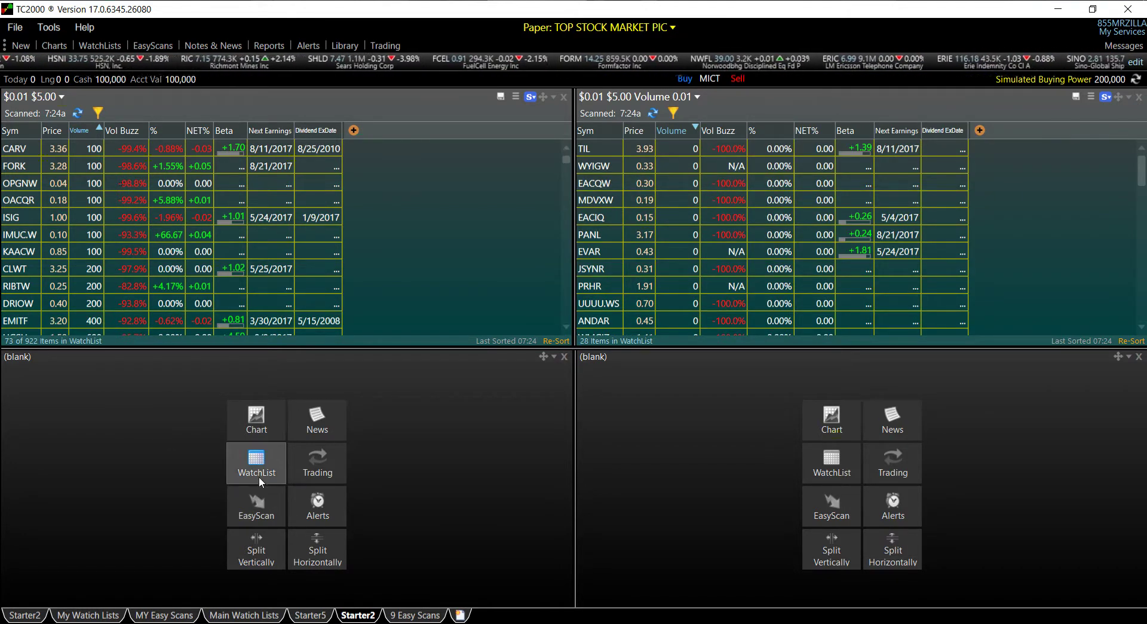
pyautogui.click(259, 502)
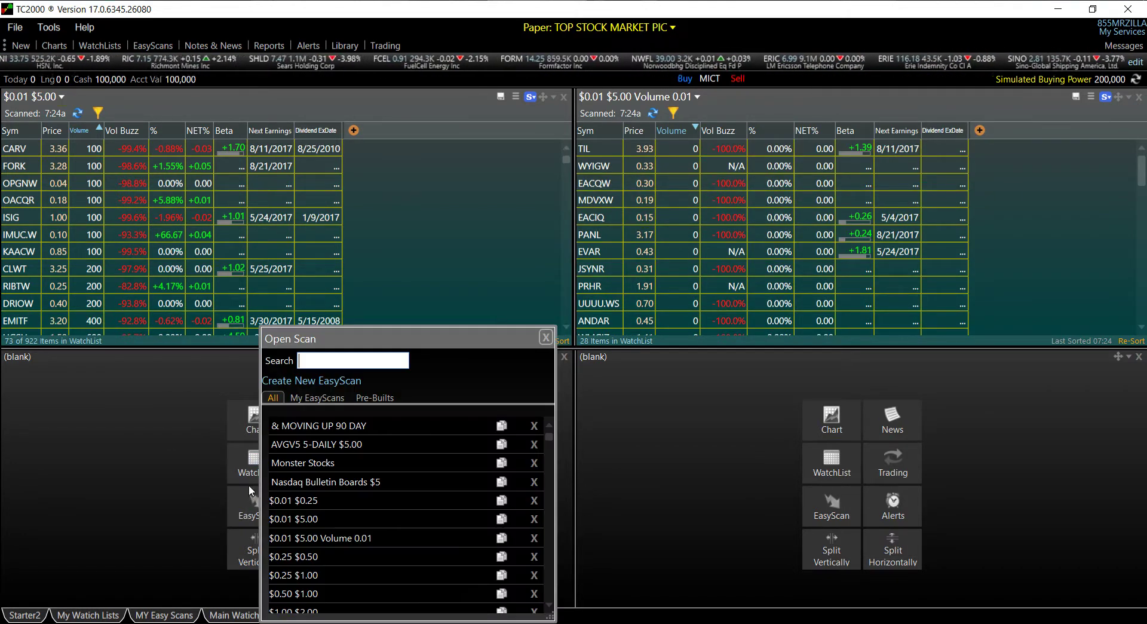
pyautogui.click(321, 382)
pyautogui.click(687, 398)
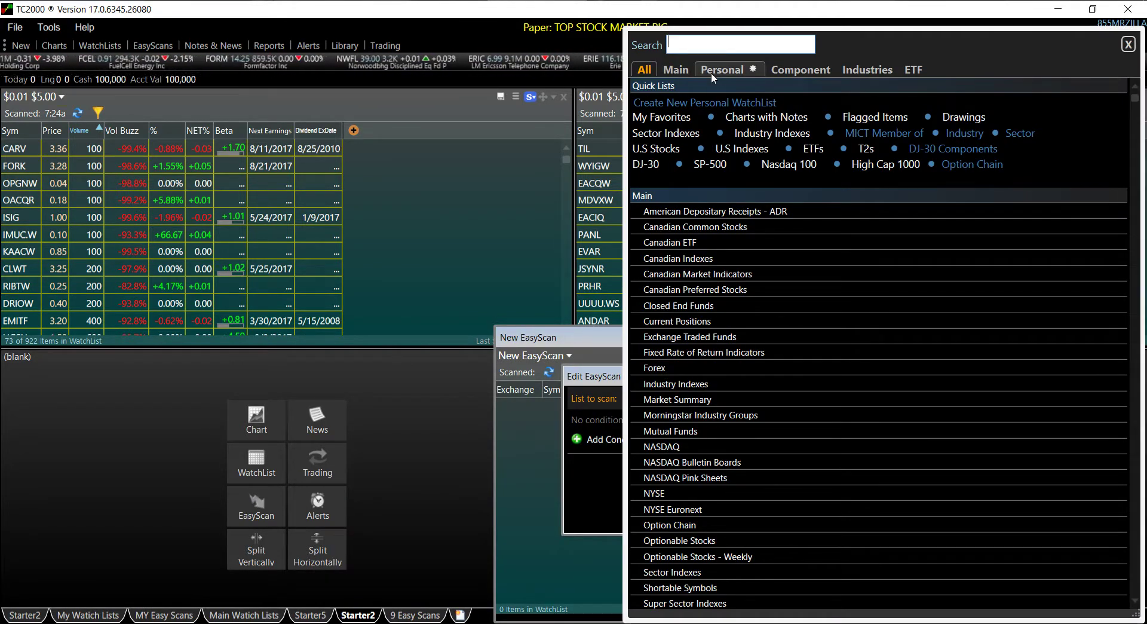
pyautogui.click(1129, 45)
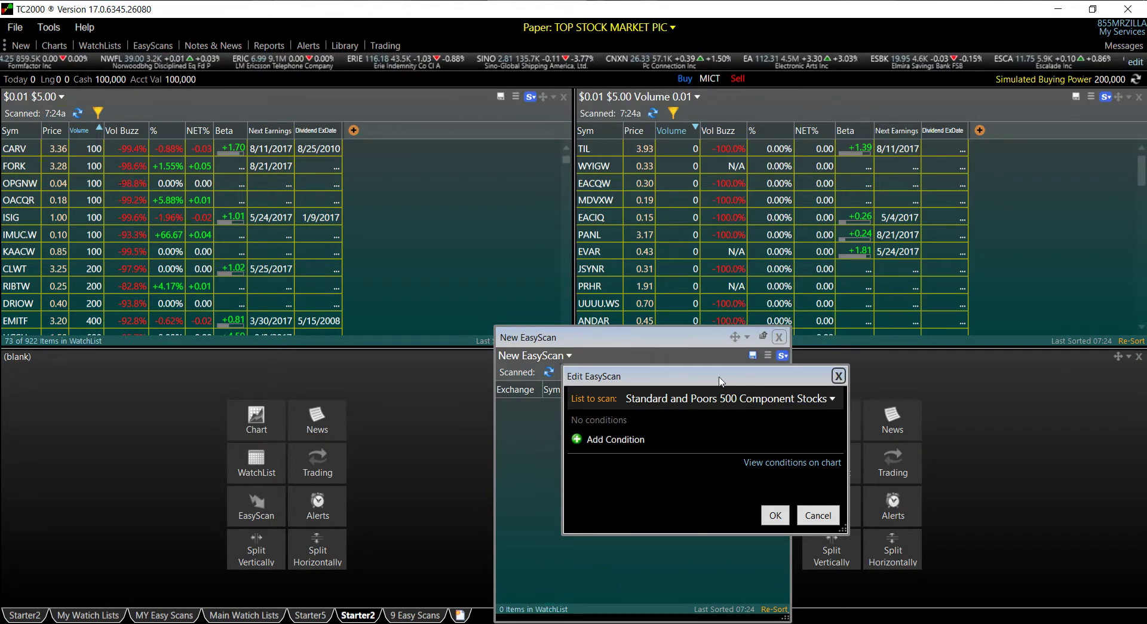
pyautogui.moveTo(720, 381); pyautogui.dragTo(673, 379)
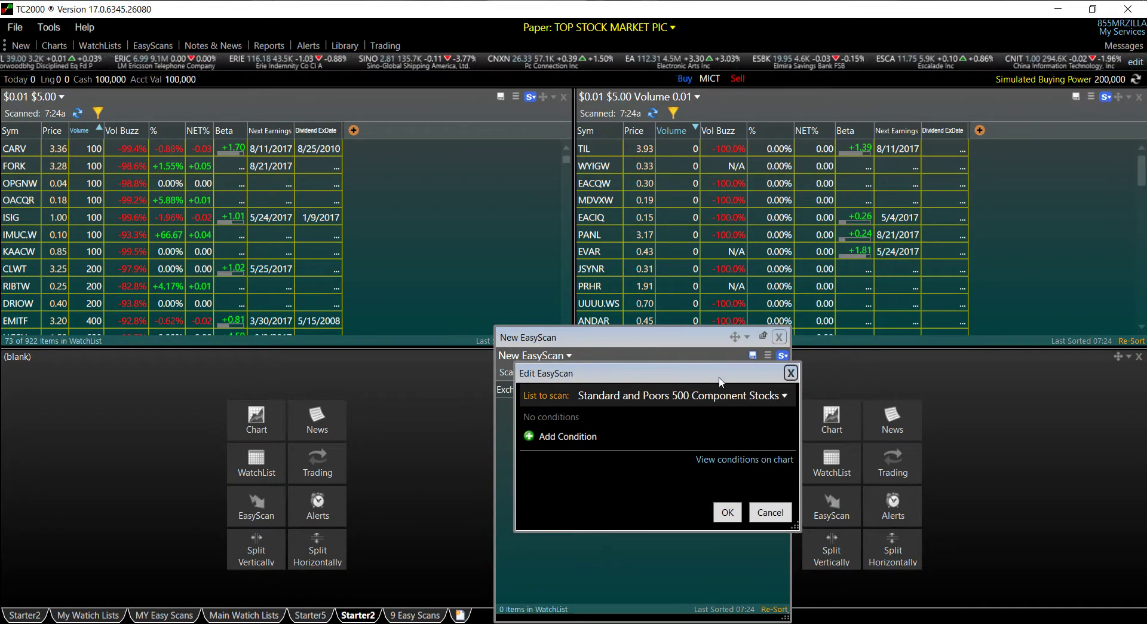
pyautogui.click(790, 374)
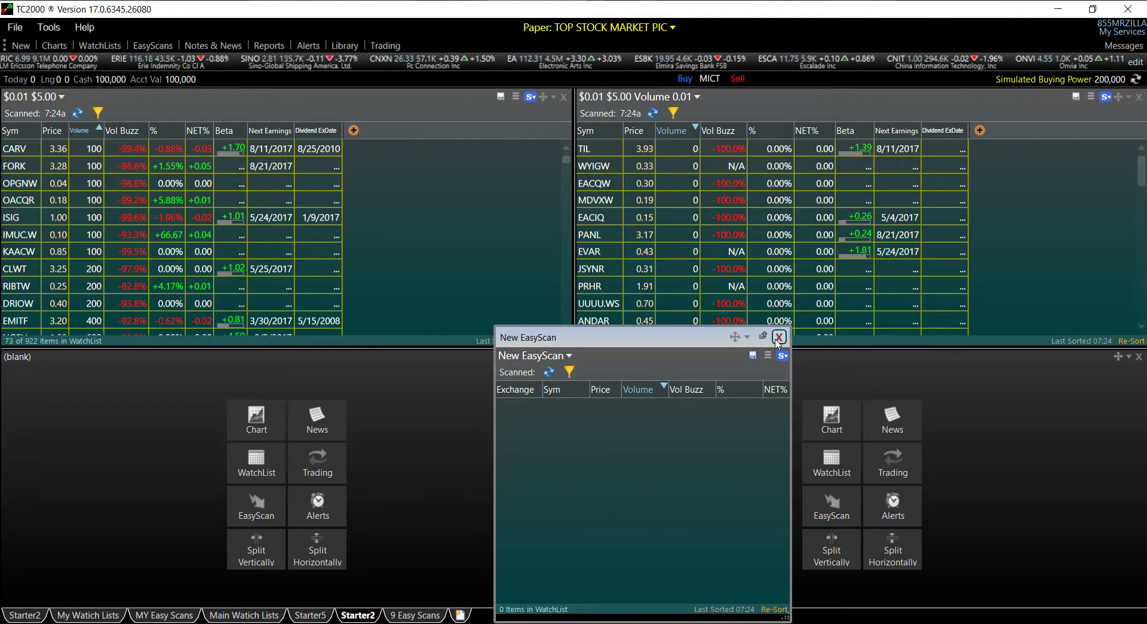
pyautogui.click(779, 338)
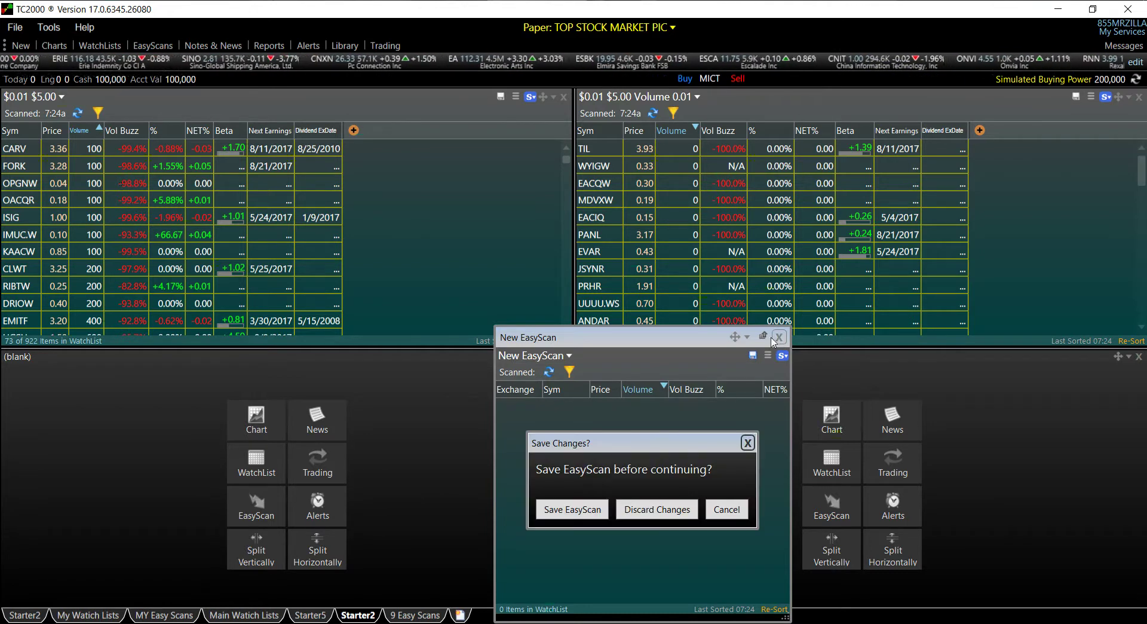
pyautogui.click(659, 514)
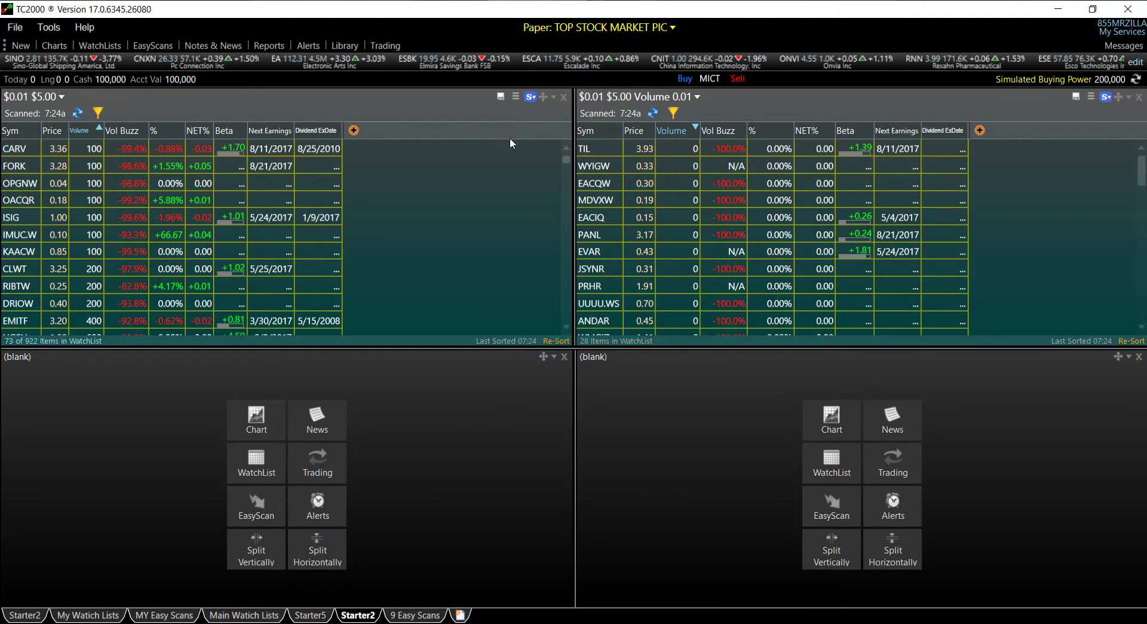
# Duplicate the "$0.01 $5.00" scan, dock the copy in the blank pane below the original, and remove the blank tab there
pyautogui.click(554, 97)
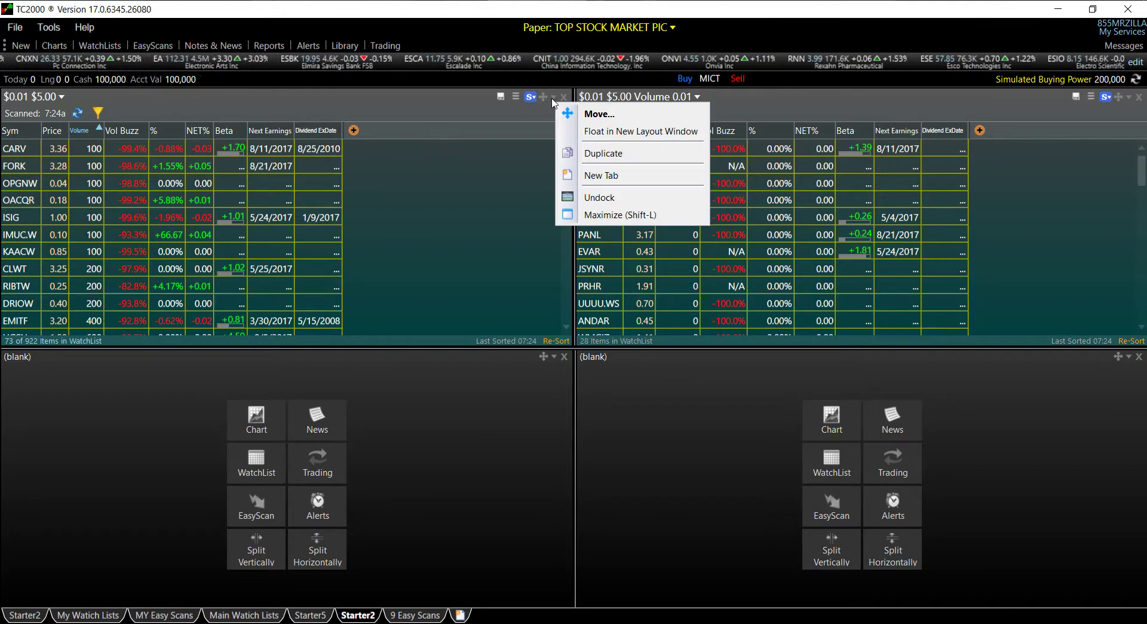
pyautogui.click(597, 158)
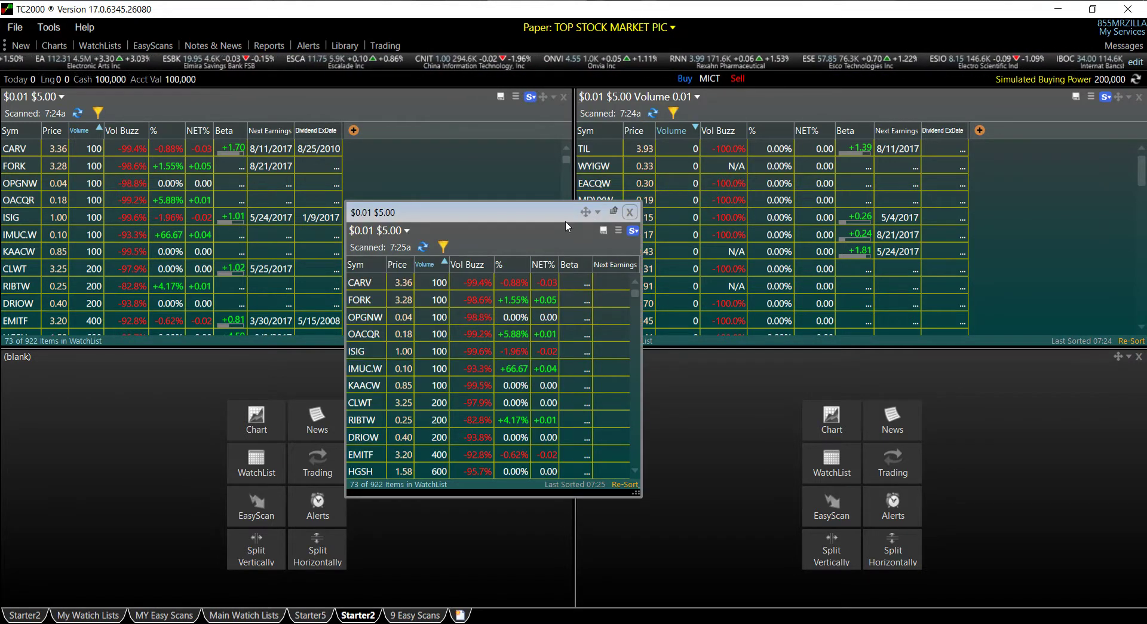
pyautogui.click(584, 213)
pyautogui.click(249, 476)
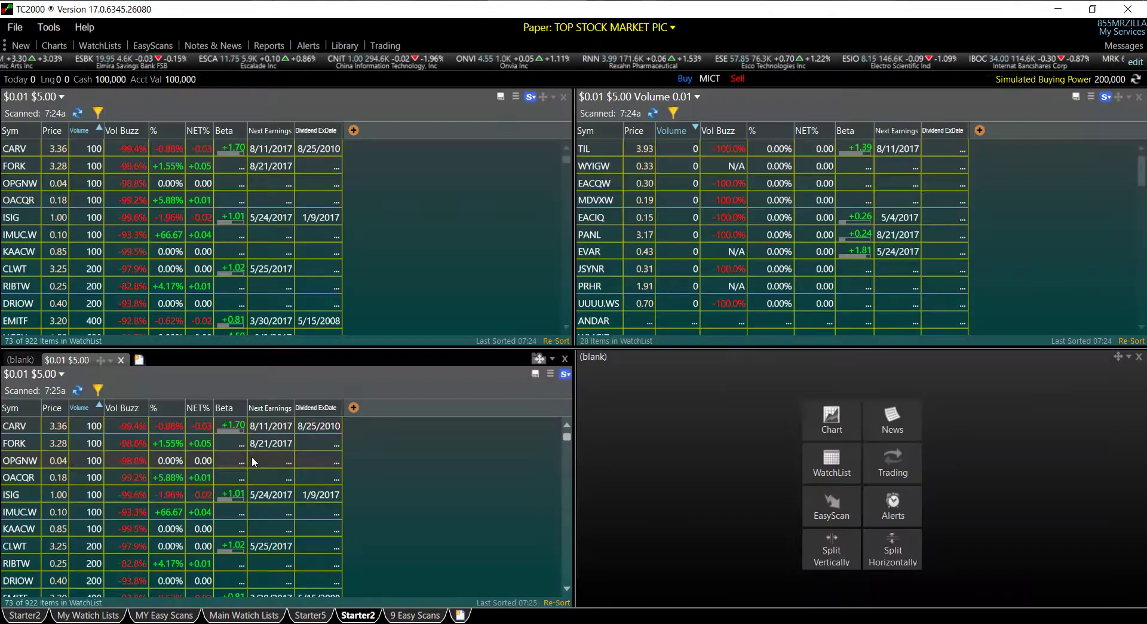
pyautogui.click(28, 361)
pyautogui.click(67, 361)
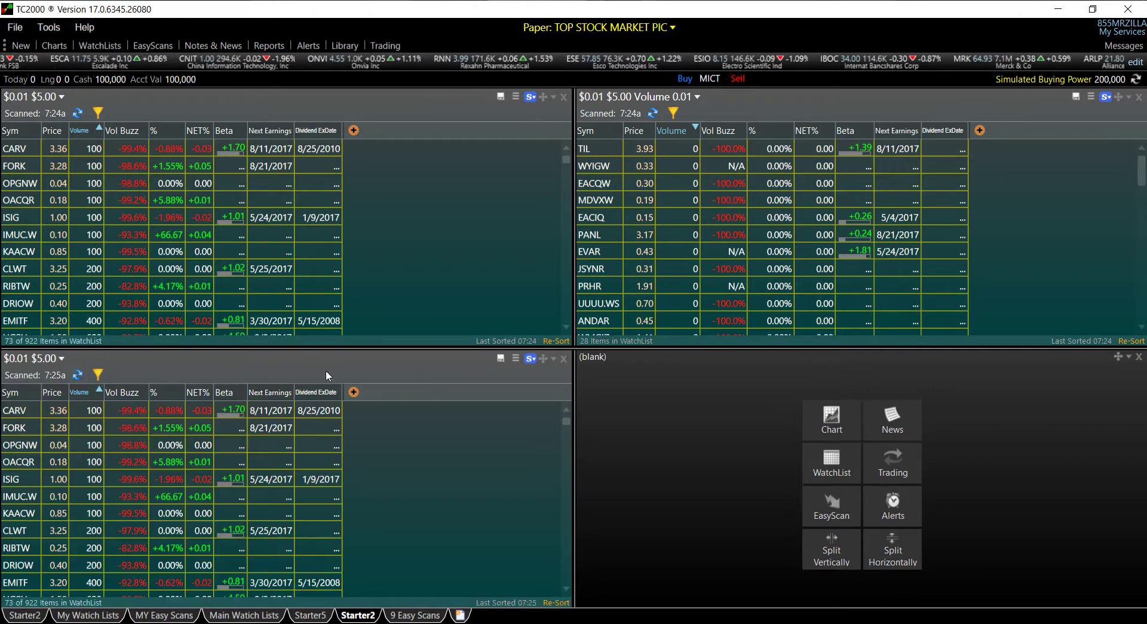
# Replace the column set of the docked "$0.01 $5.00" copy with "Breakout Stocks 11"
pyautogui.click(515, 358)
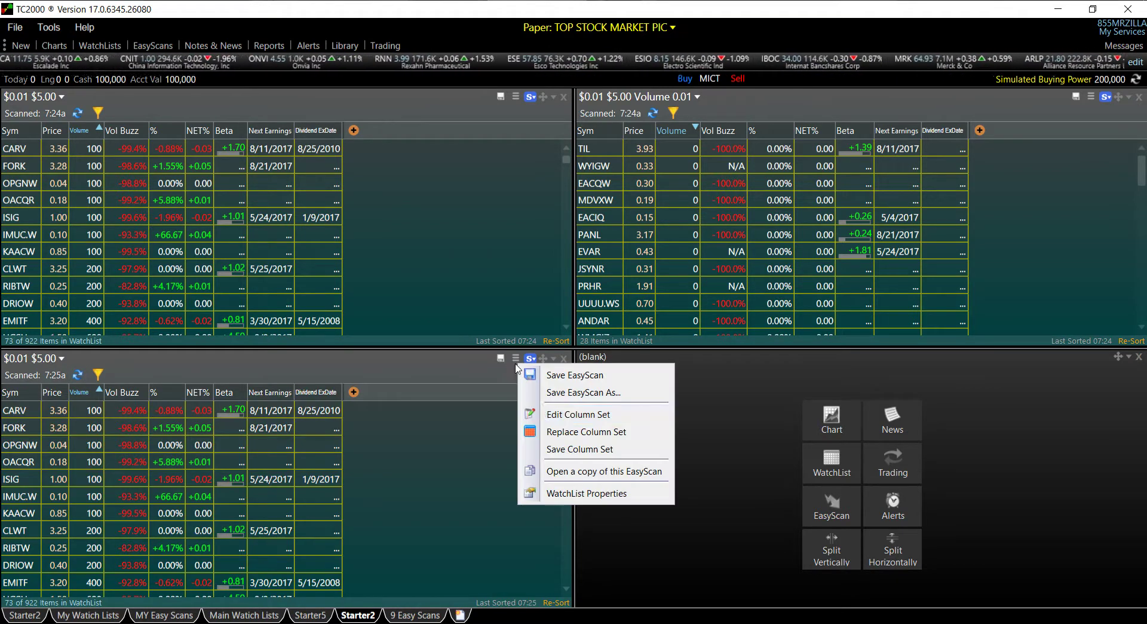
pyautogui.click(561, 433)
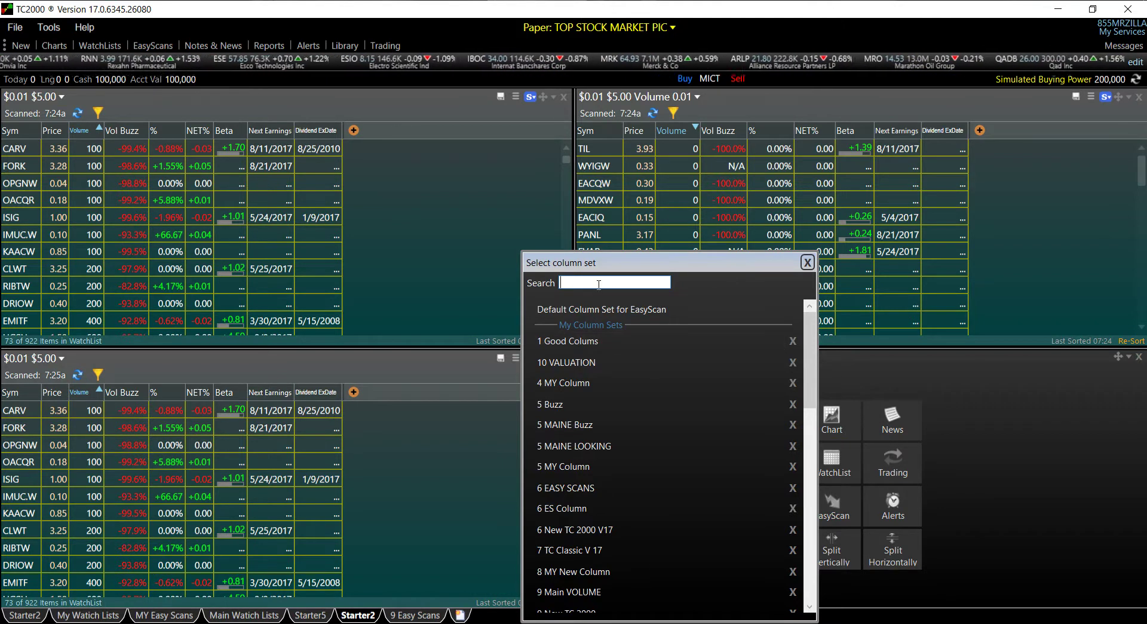
pyautogui.write('breakout')
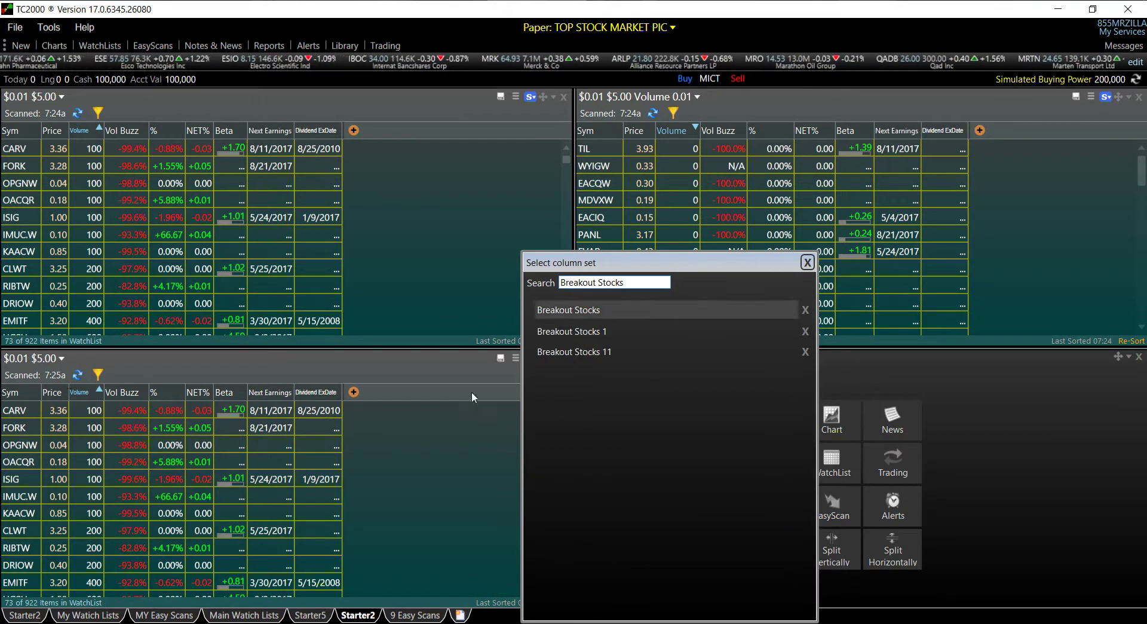
pyautogui.click(609, 351)
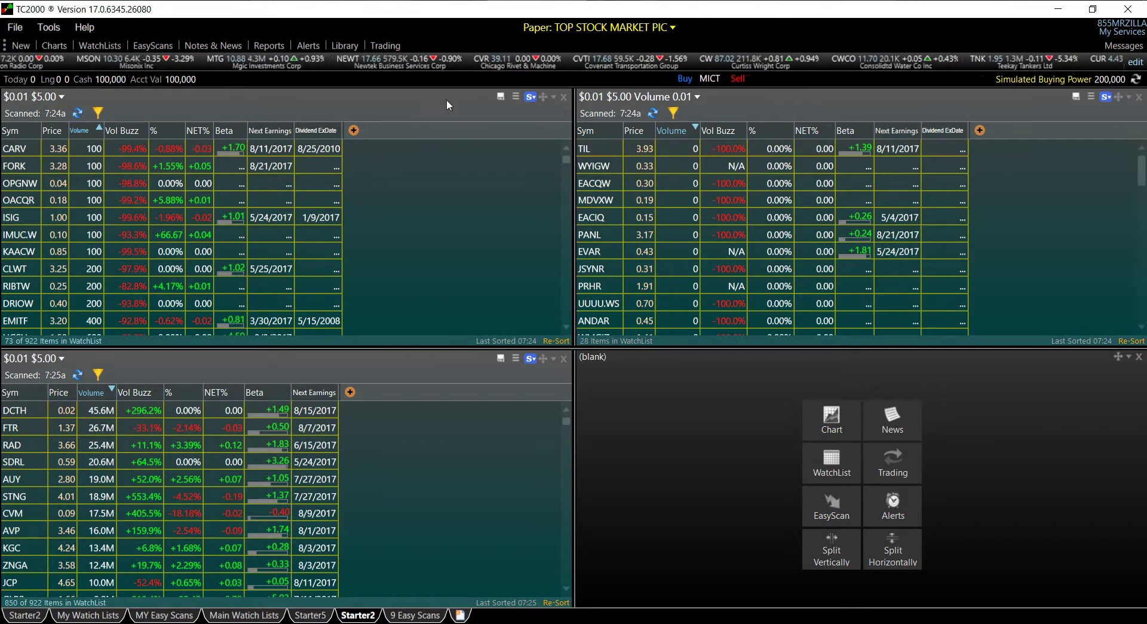
# Switch to Notepad, add a line reading "Next E" below "$0.01 $5.00 Volume 0.01", and copy that line
pyautogui.moveTo(471, 242); pyautogui.dragTo(490, 161)
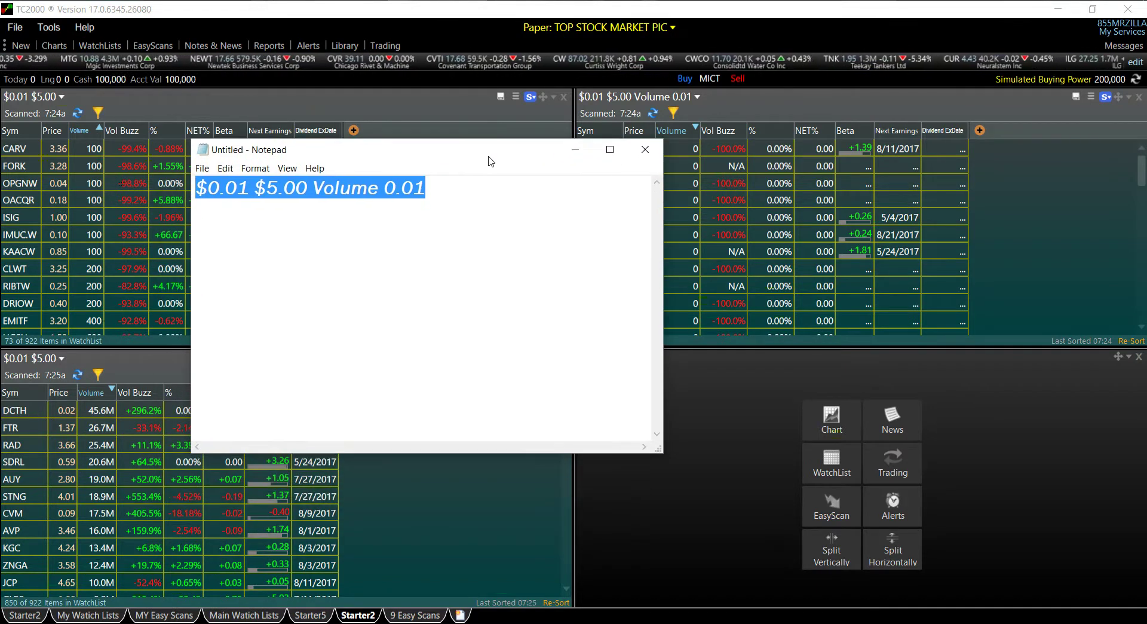
pyautogui.click(474, 190)
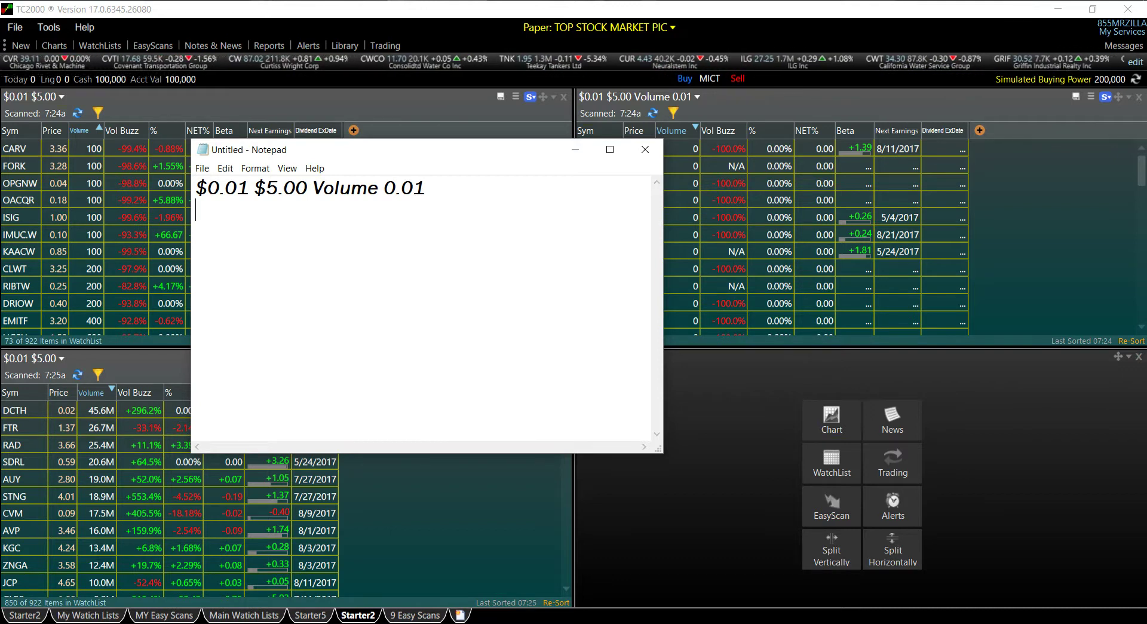
pyautogui.press('Return')
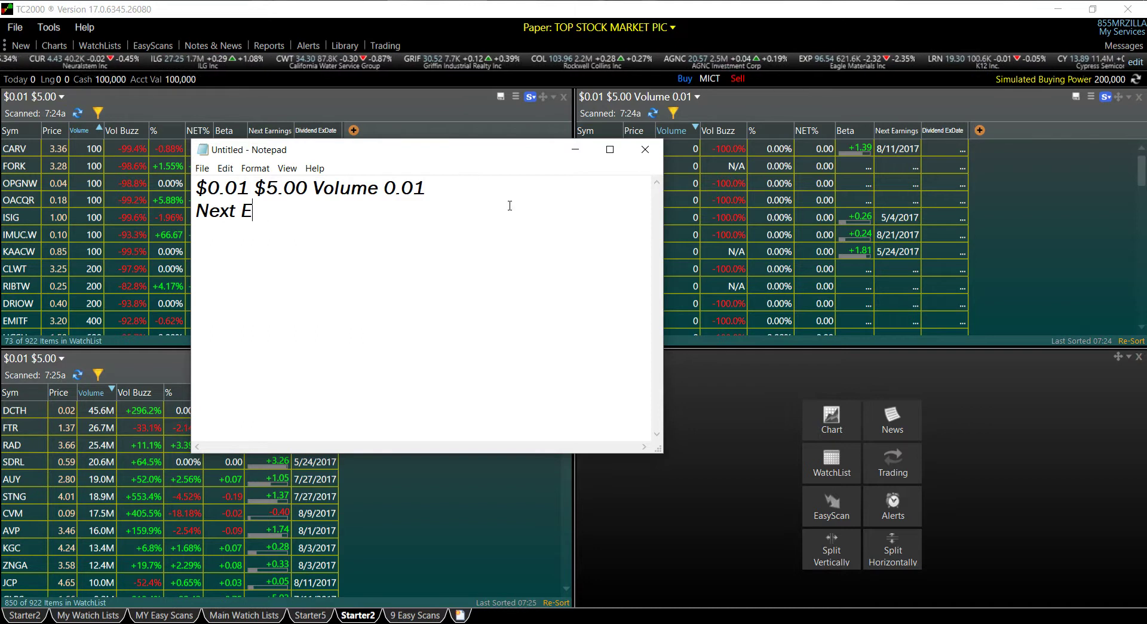
pyautogui.rightClick(215, 224)
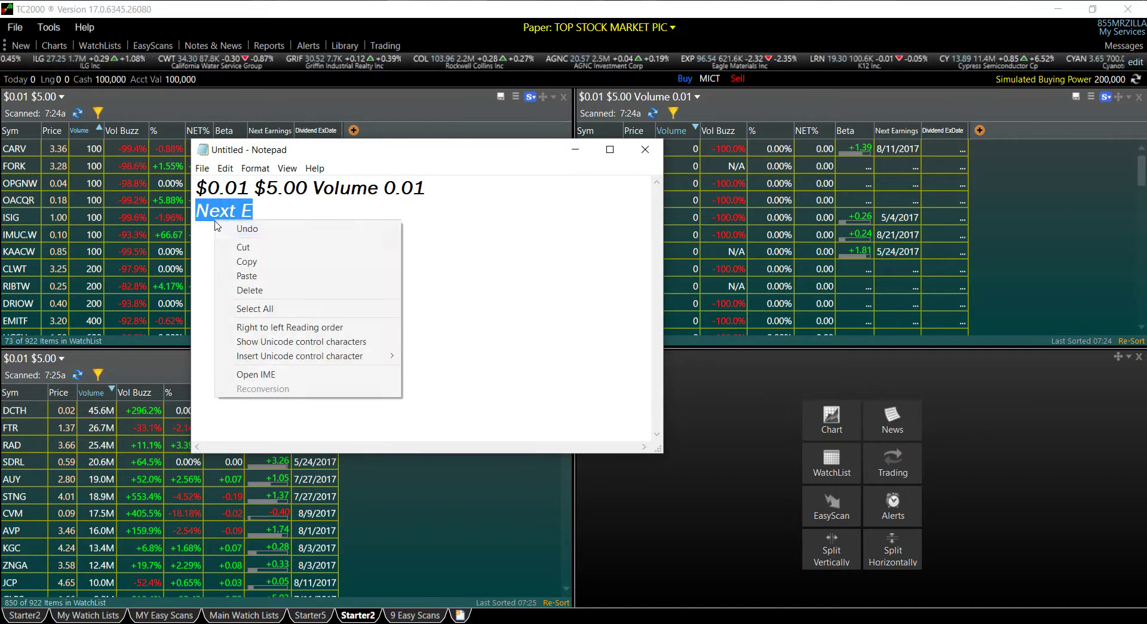
pyautogui.click(239, 261)
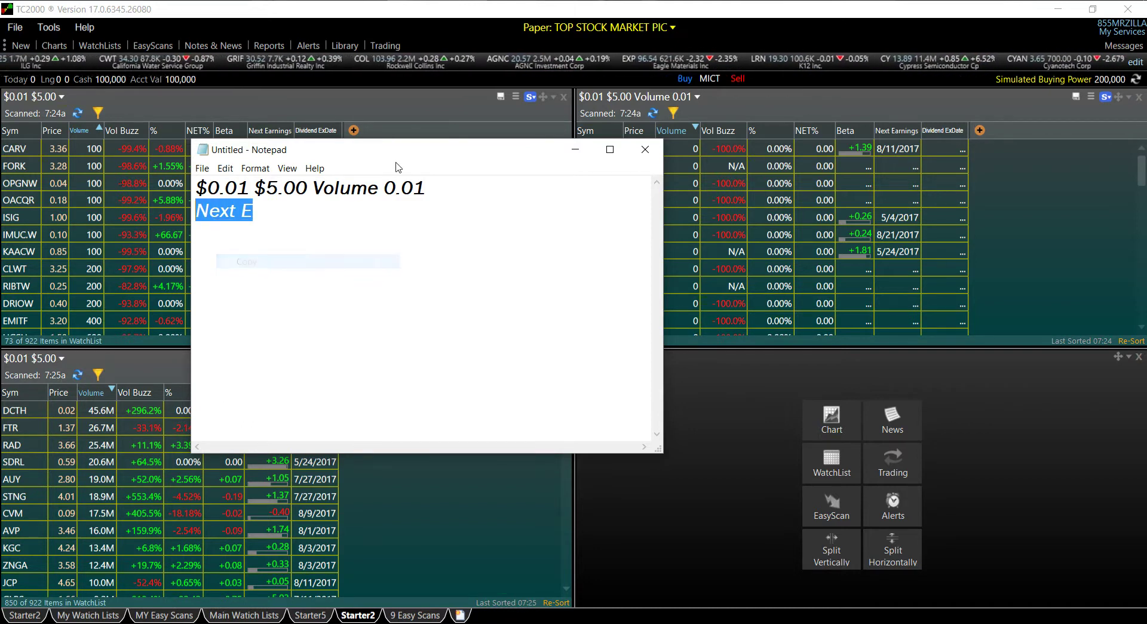
pyautogui.click(572, 151)
# In TC2000, change the header of the Next Earnings column to "Next E" in the "$0.01 $5.00 Volume 0.01" scan's column set
pyautogui.rightClick(911, 132)
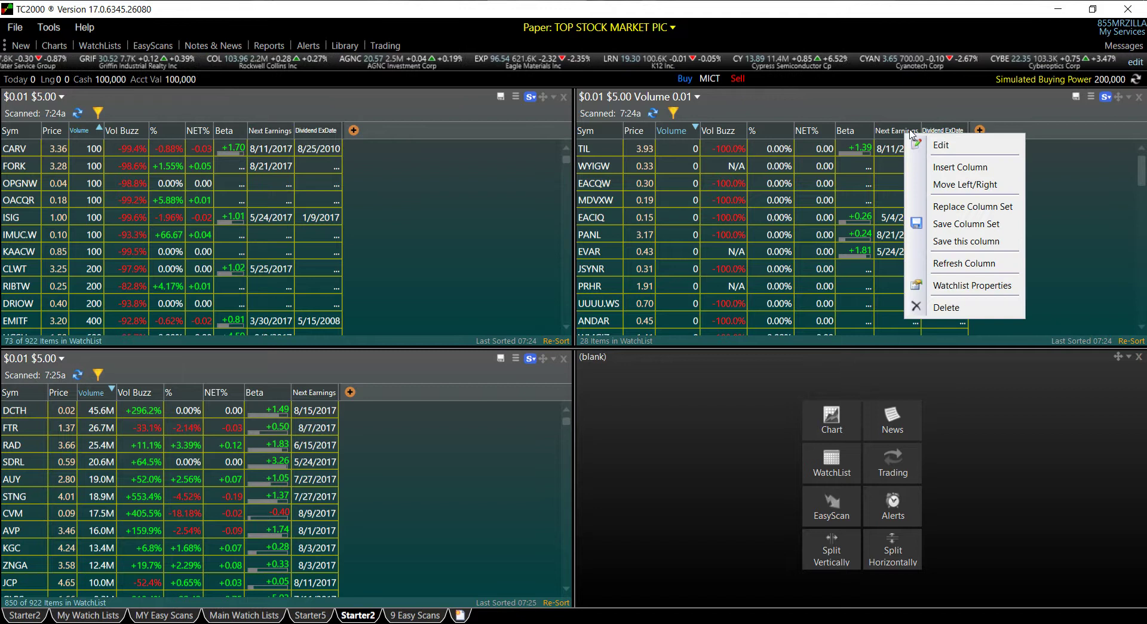
pyautogui.click(1036, 123)
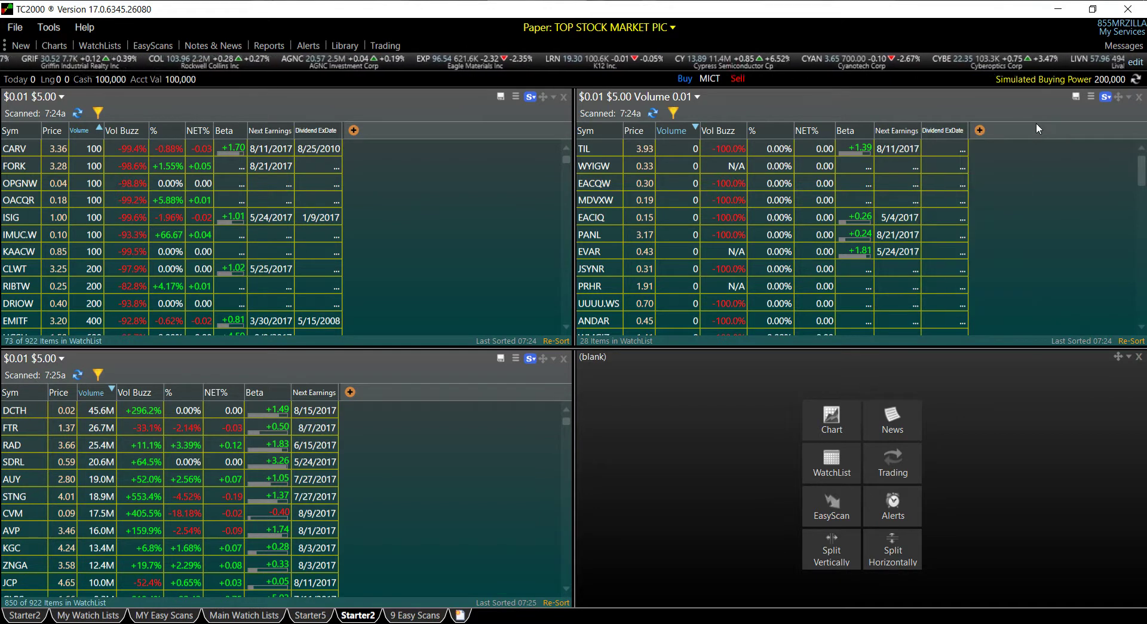
pyautogui.click(1090, 97)
pyautogui.click(1042, 157)
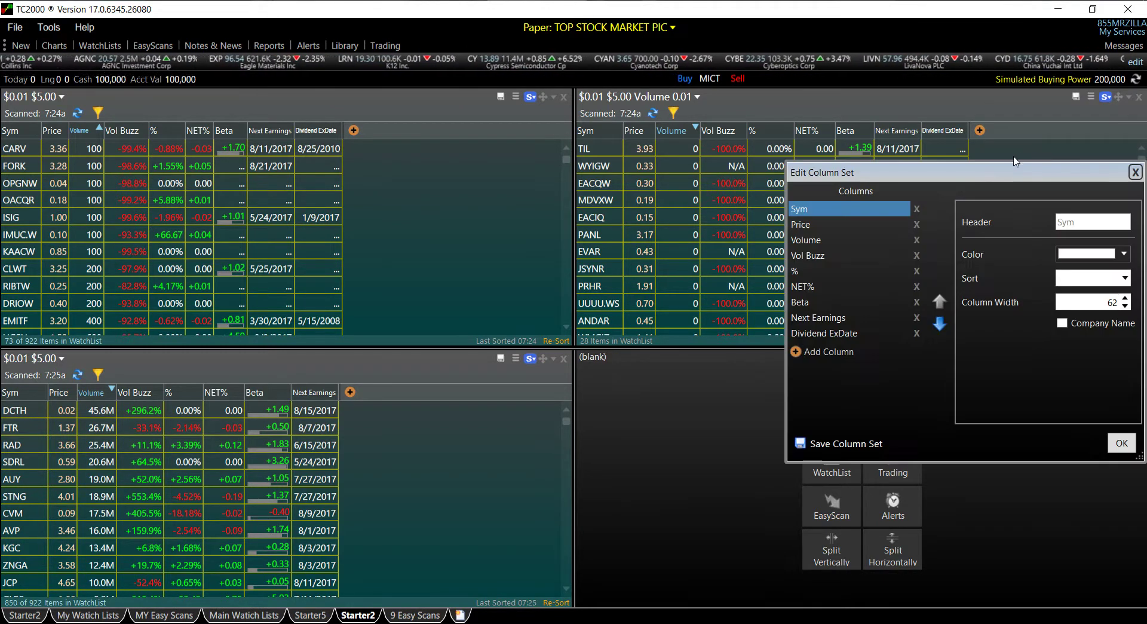
pyautogui.click(835, 319)
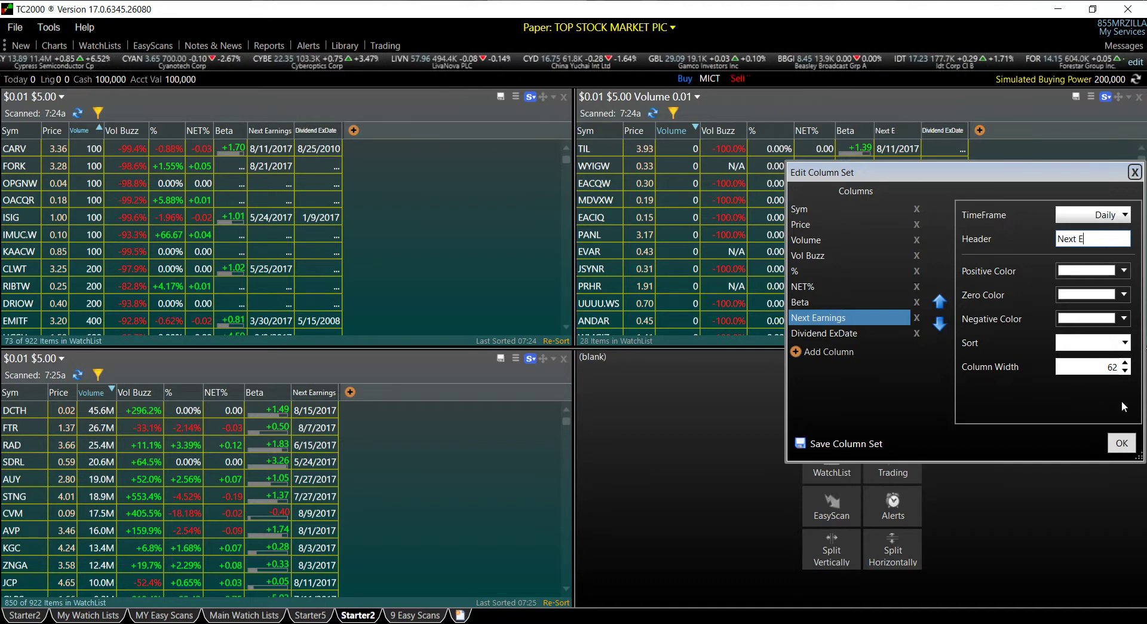
pyautogui.click(1120, 443)
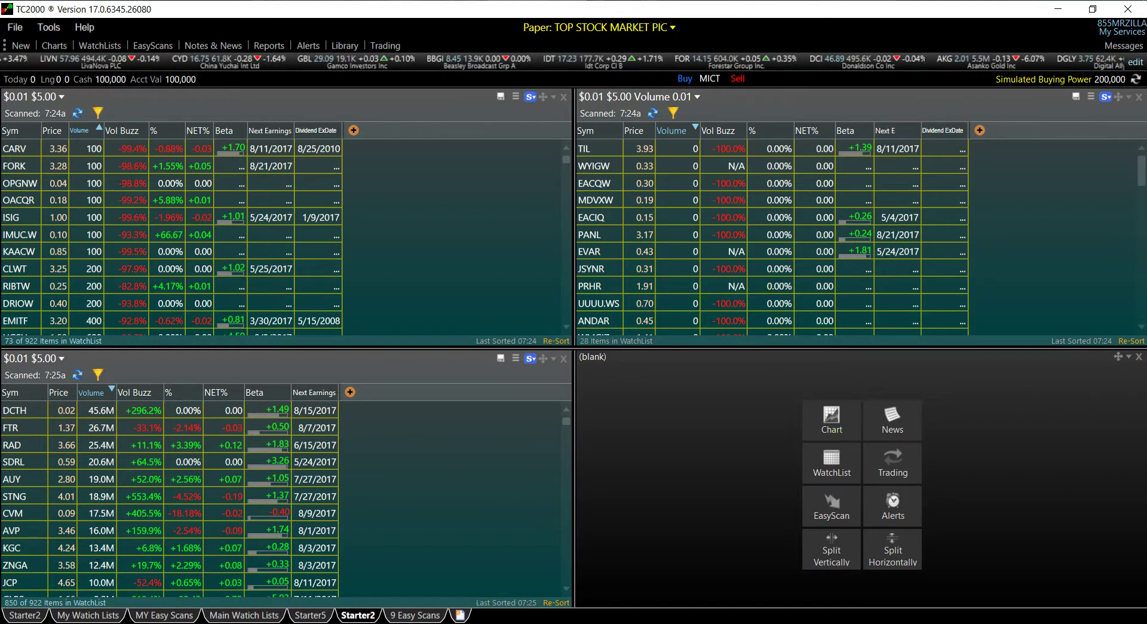
# Return to Notepad and add a third line reading "NEXT E" in capitals below the "Next E" line
pyautogui.hotkey('alt', 'Tab')
pyautogui.click(275, 234)
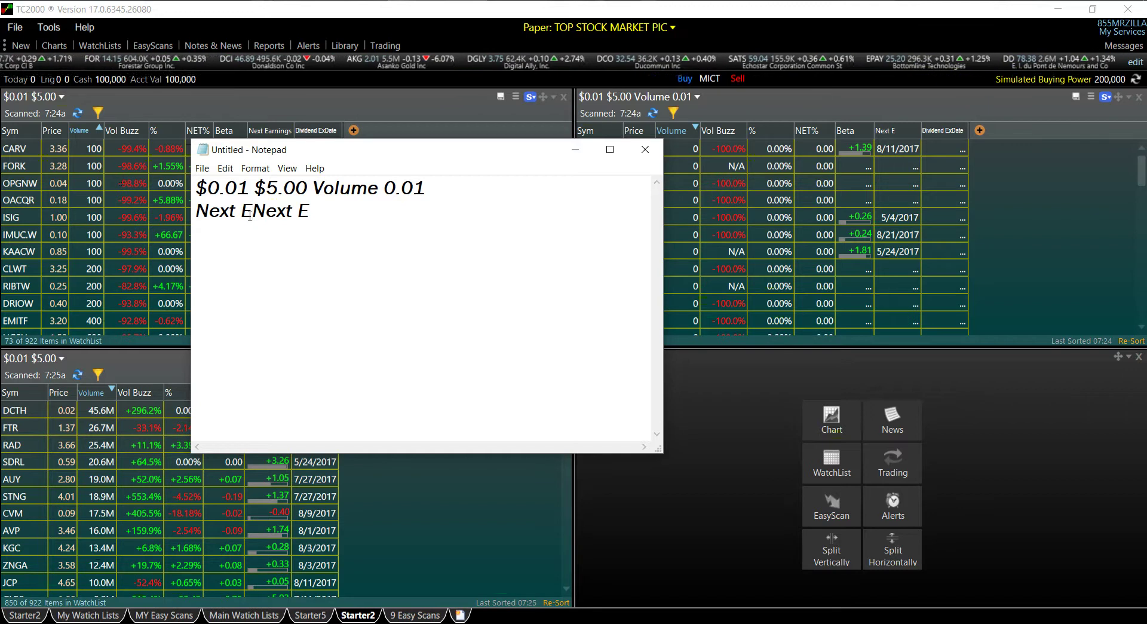
pyautogui.press('Return')
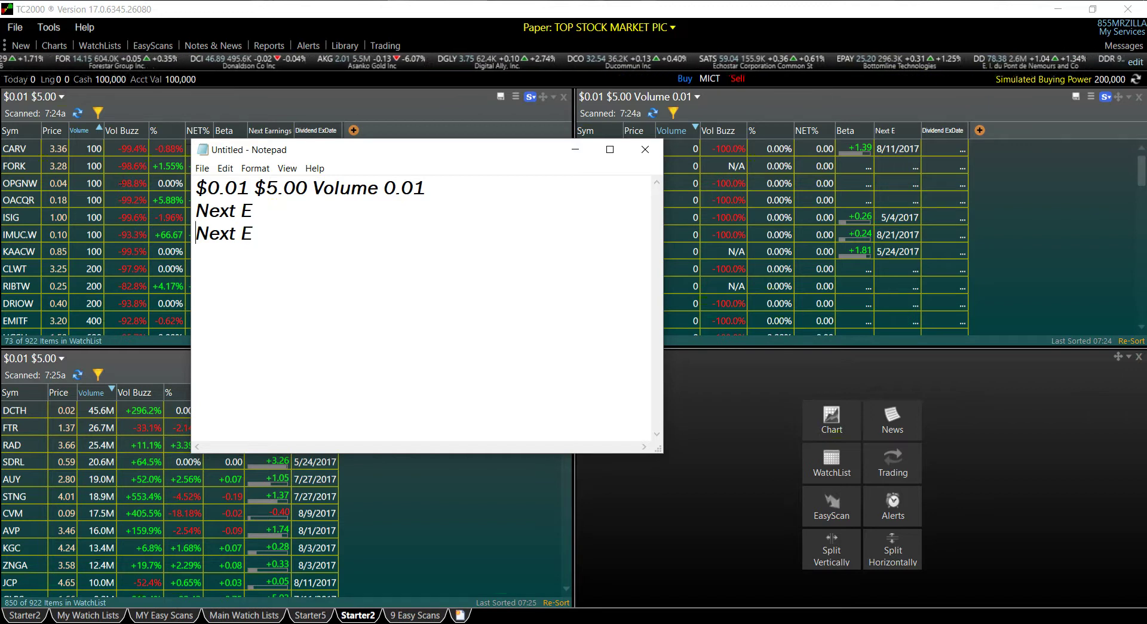
pyautogui.click(237, 234)
pyautogui.press('BackSpace')
pyautogui.press('BackSpace')
pyautogui.press('BackSpace')
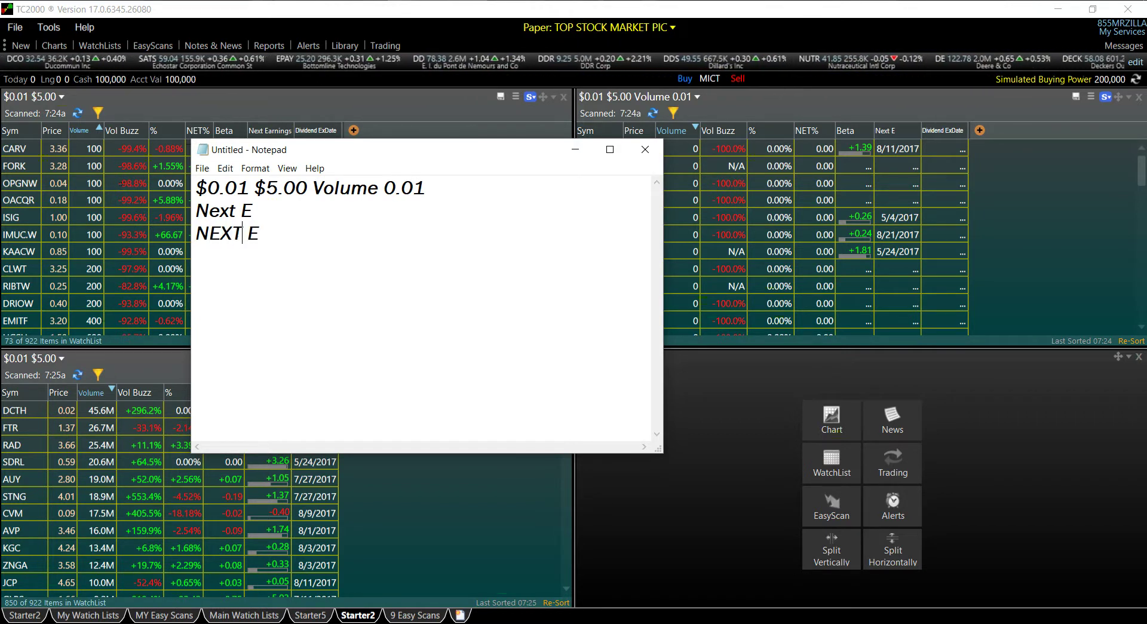
# Copy the capitalized "NEXT E" line and minimize Notepad
pyautogui.moveTo(299, 230); pyautogui.dragTo(192, 238)
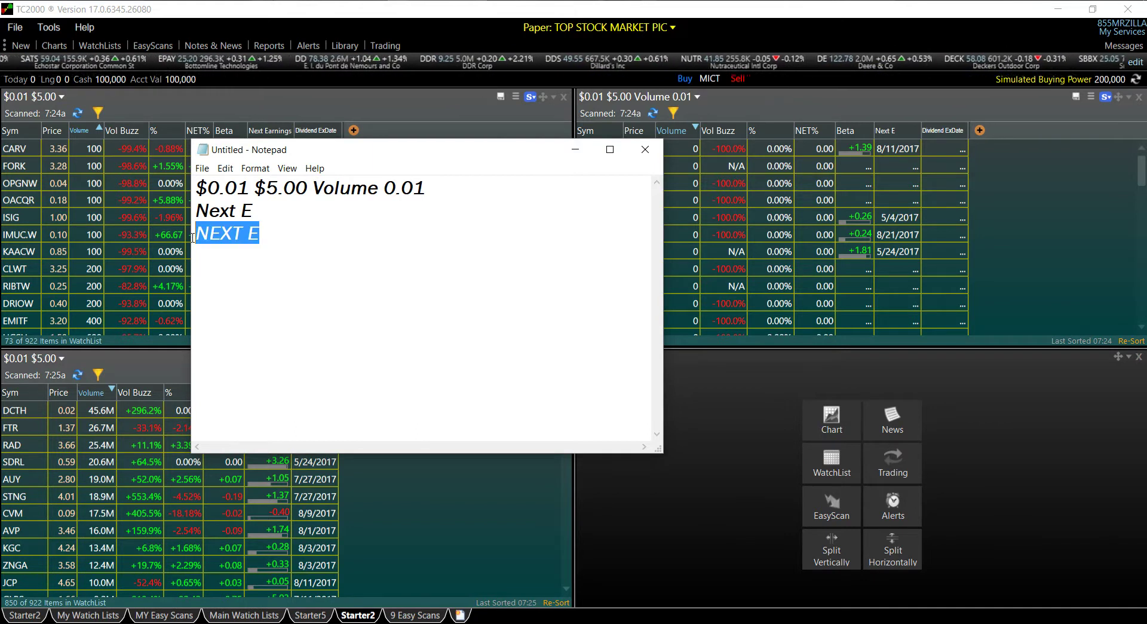
pyautogui.rightClick(222, 234)
pyautogui.click(254, 271)
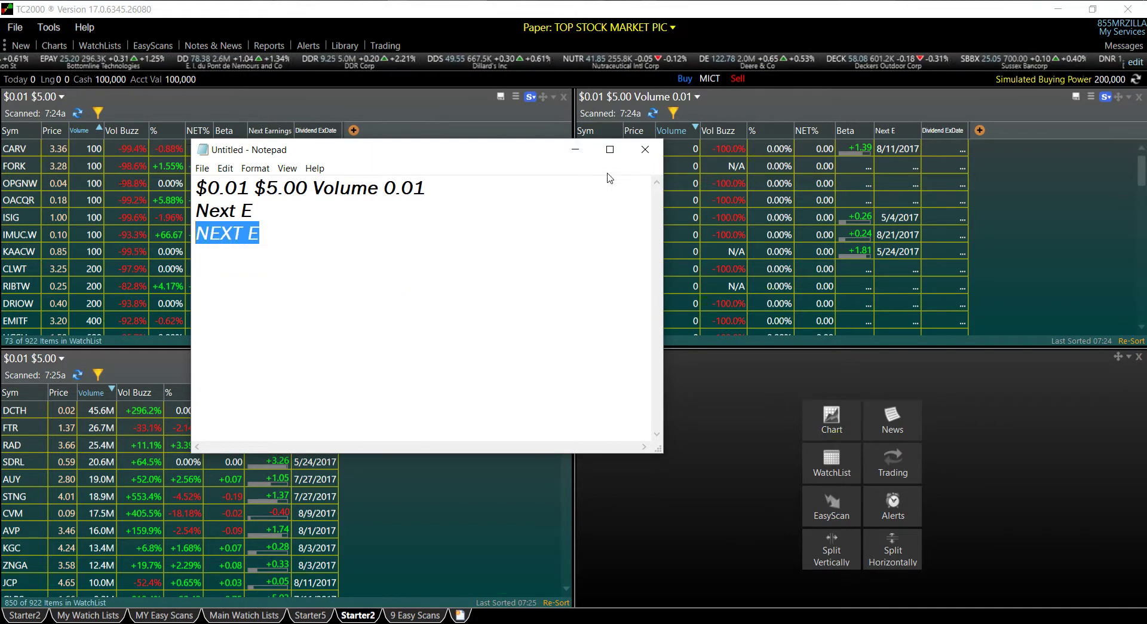
pyautogui.click(580, 150)
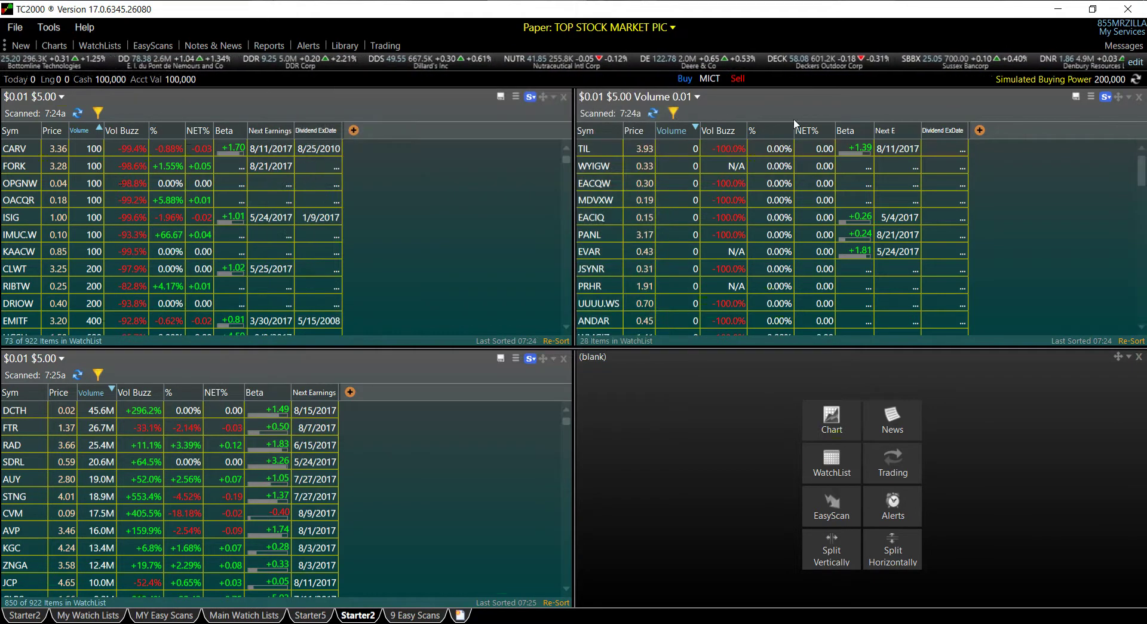
# Set the next-earnings column's header to "NEXT E" in the "$0.01 $5.00 Volume 0.01" scan's column set
pyautogui.rightClick(909, 130)
pyautogui.click(1041, 128)
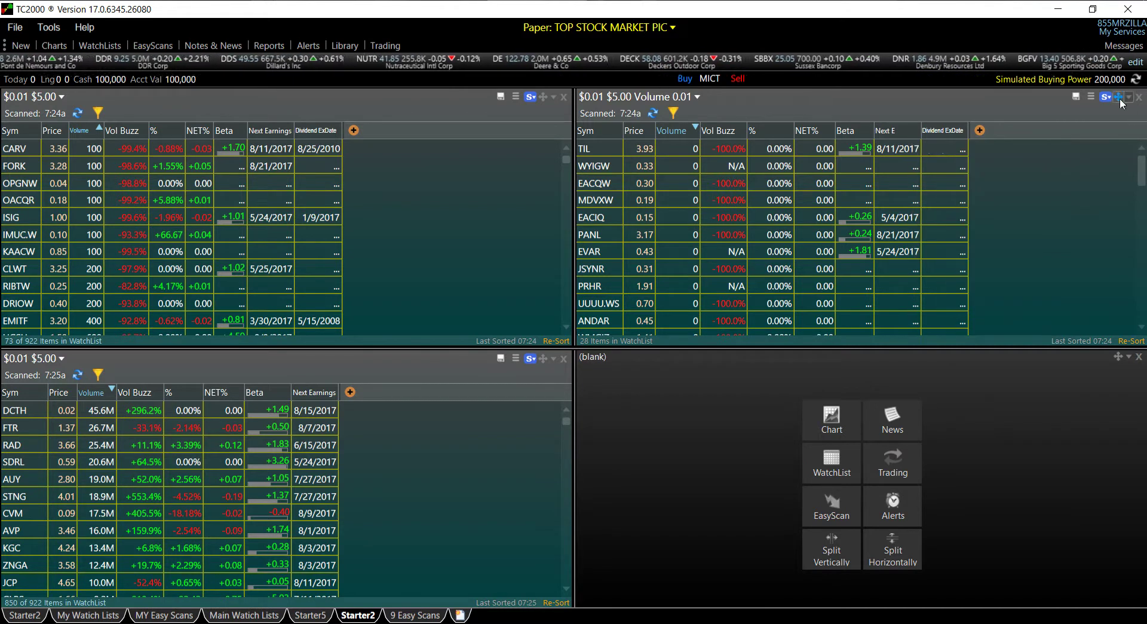
pyautogui.click(1089, 95)
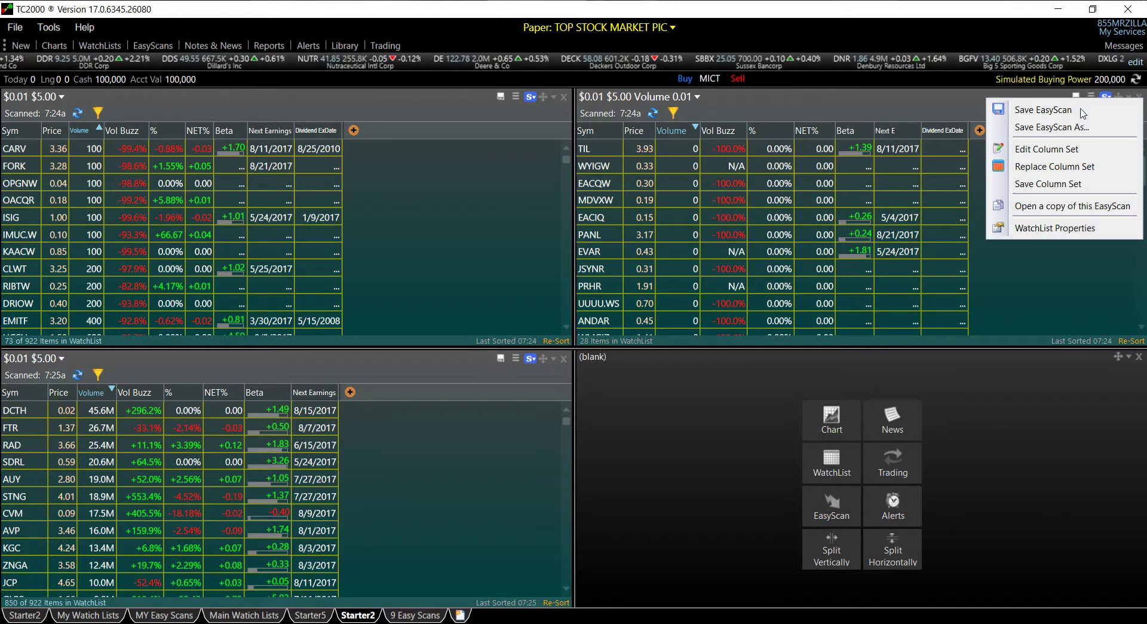
pyautogui.click(1043, 151)
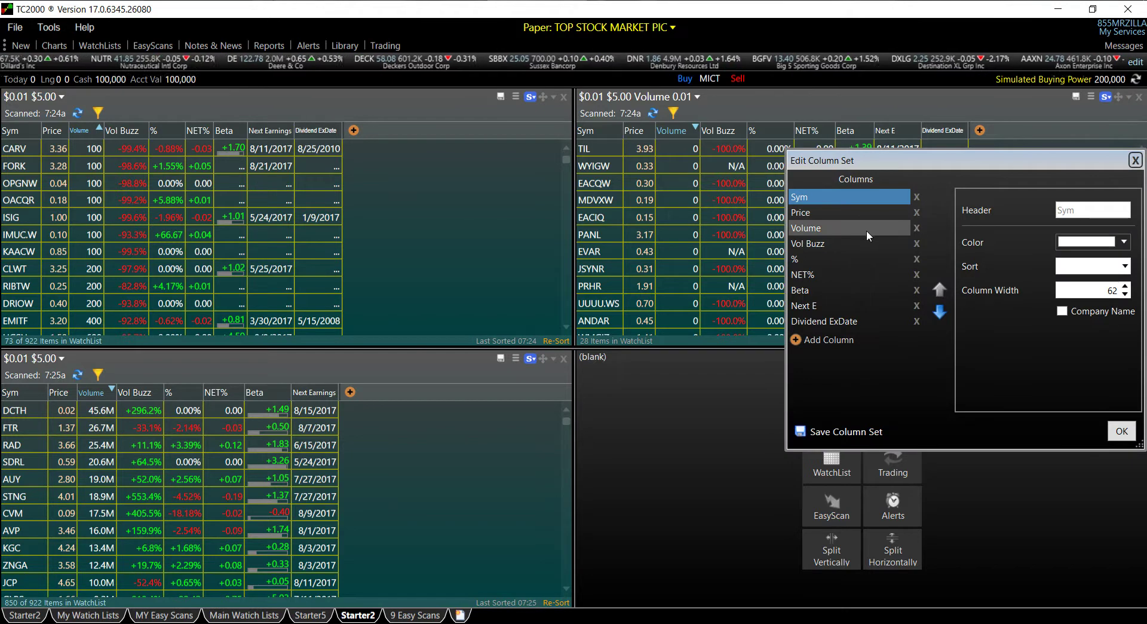
pyautogui.click(838, 306)
pyautogui.moveTo(1104, 227); pyautogui.dragTo(991, 227)
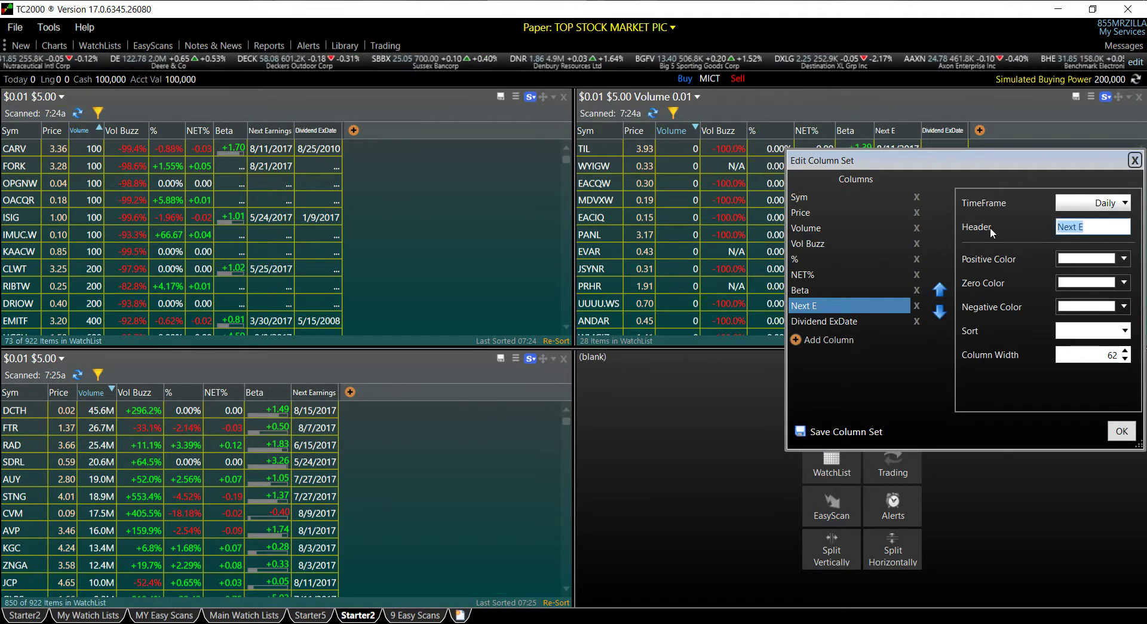
pyautogui.write('NEXT E')
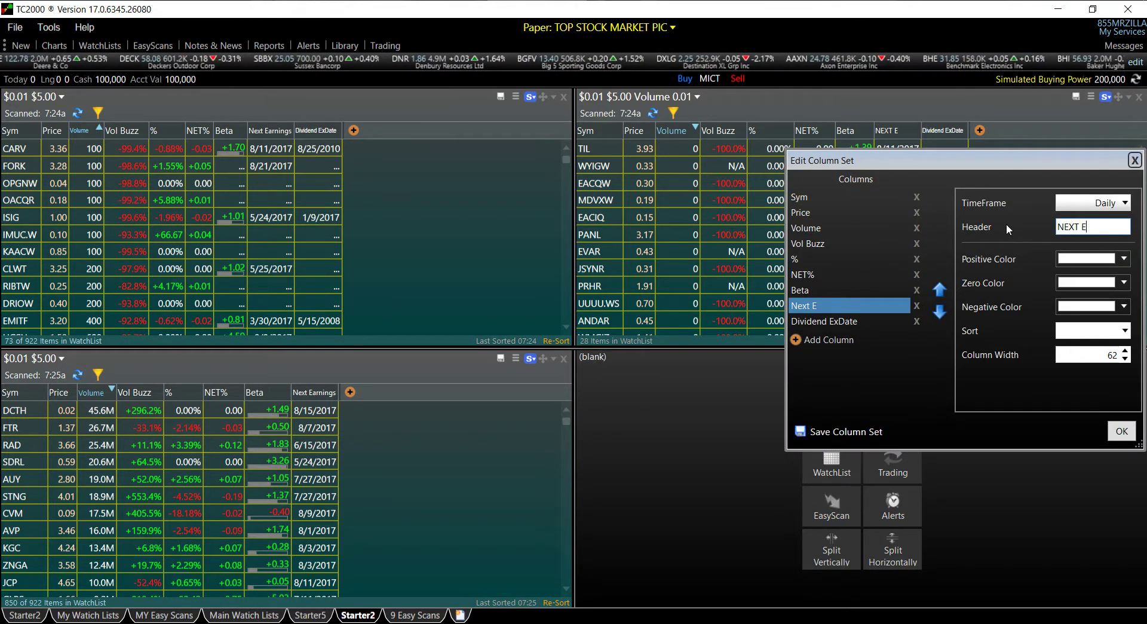
pyautogui.click(1122, 430)
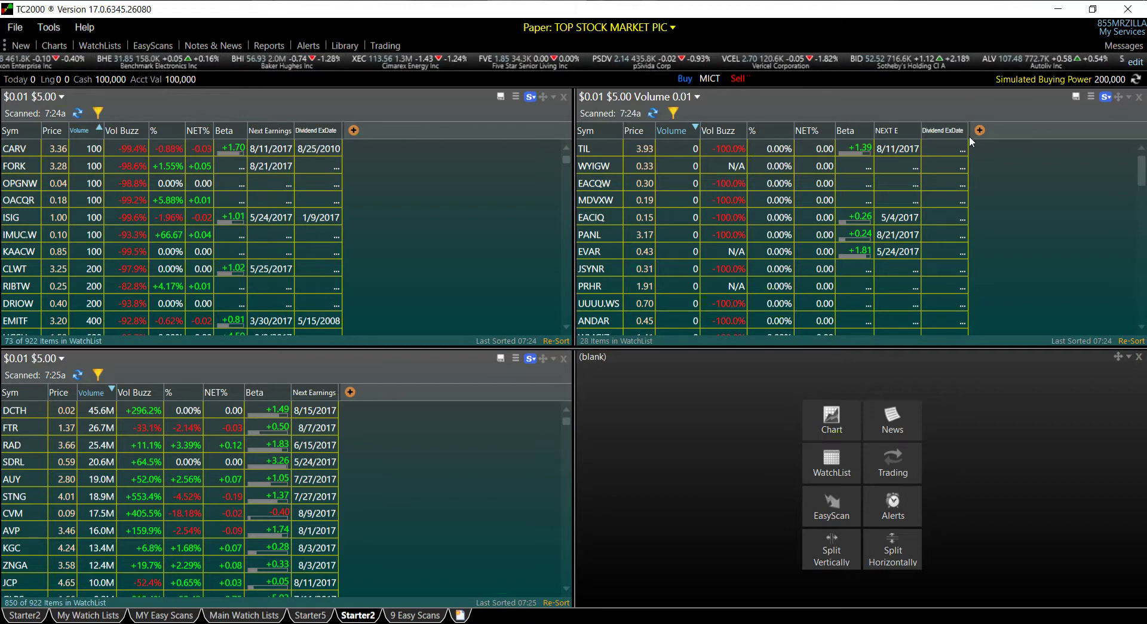
# Rerun the "$0.01 $5.00 Volume 0.01" scan and sort its results by Dividend ExDate
pyautogui.click(654, 114)
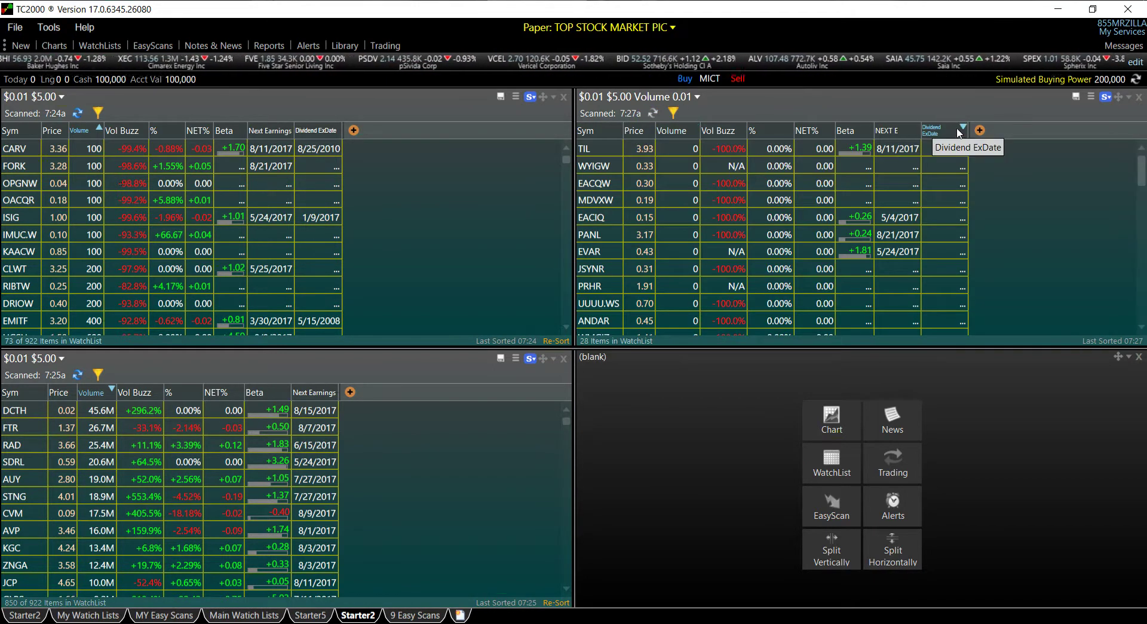
pyautogui.click(956, 130)
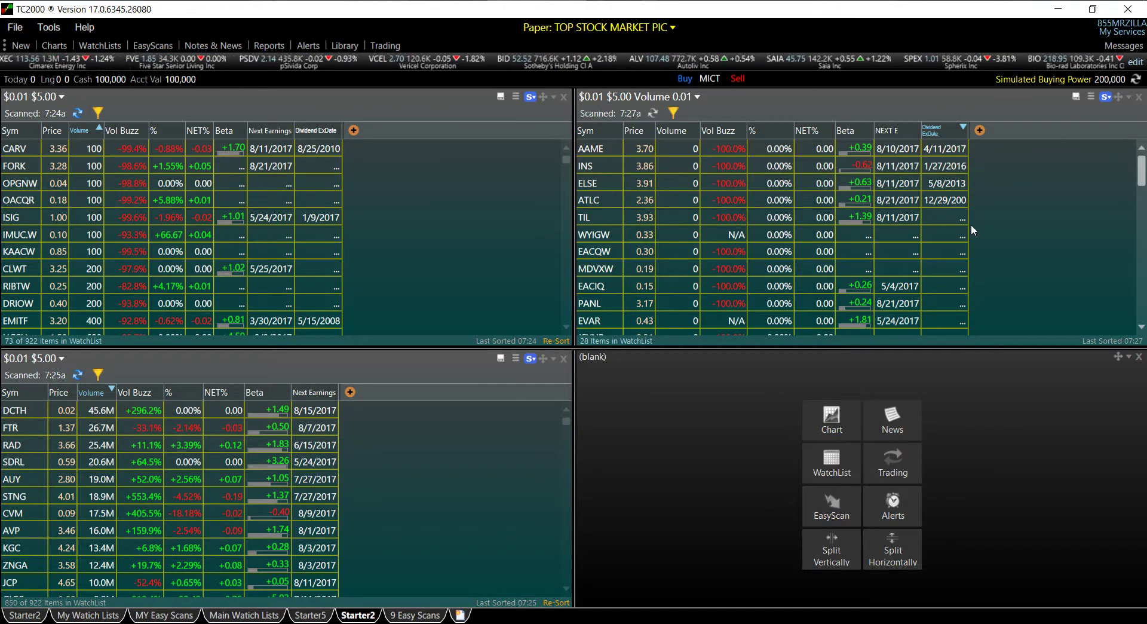
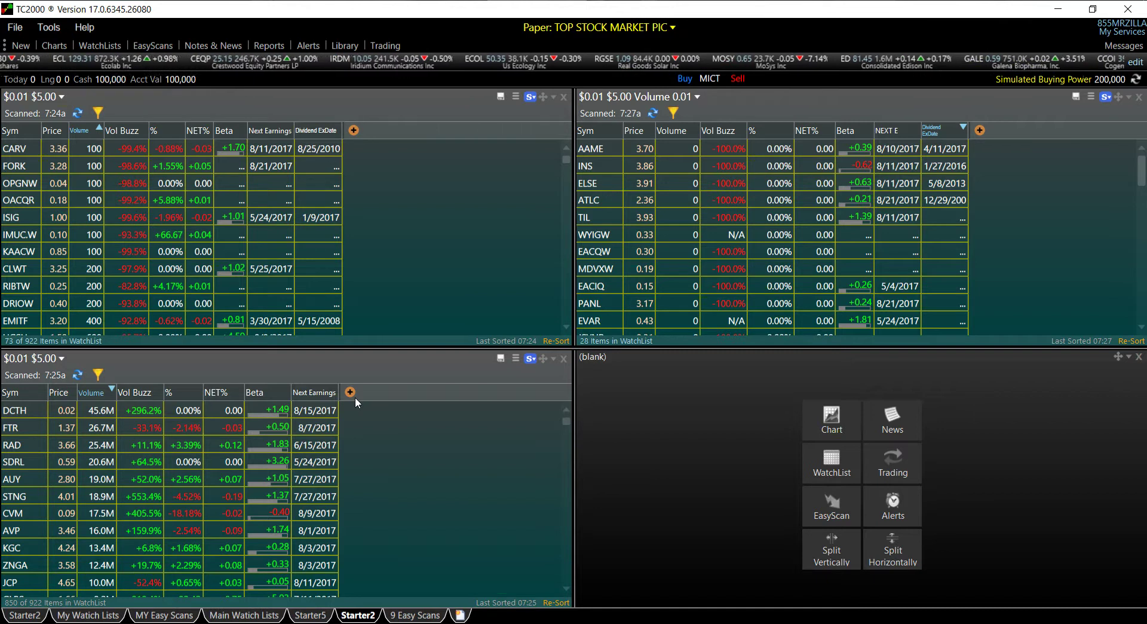
# Save the column set of the lower "$0.01 $5.00" scan under the name "B Breakout Stocks" and close the column set editor
pyautogui.click(518, 357)
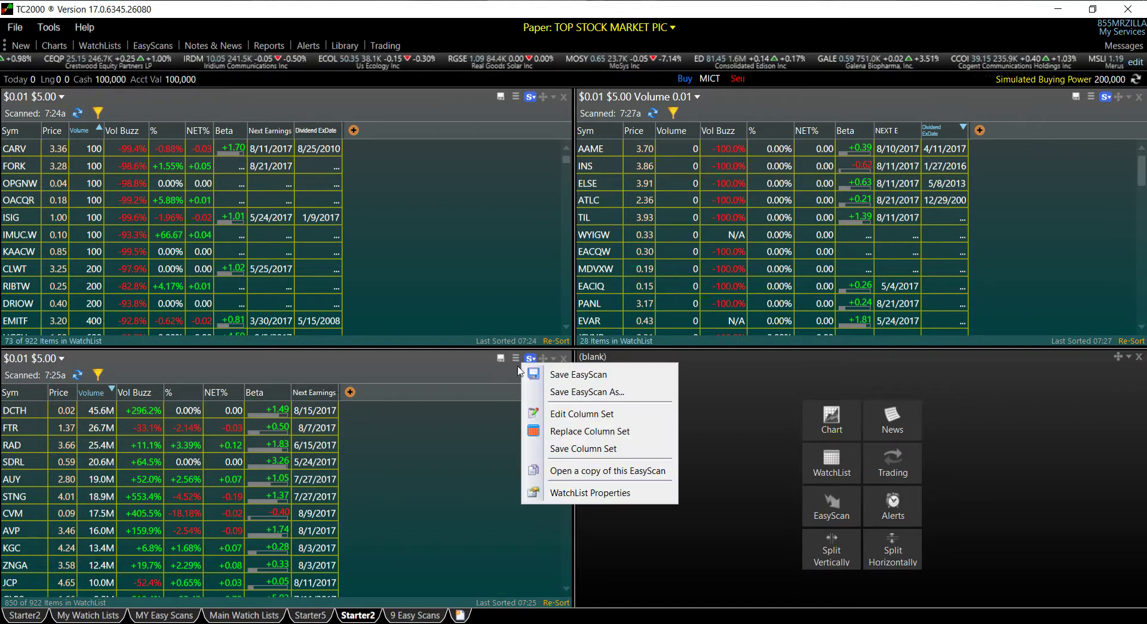
pyautogui.click(577, 413)
pyautogui.moveTo(656, 336); pyautogui.dragTo(428, 43)
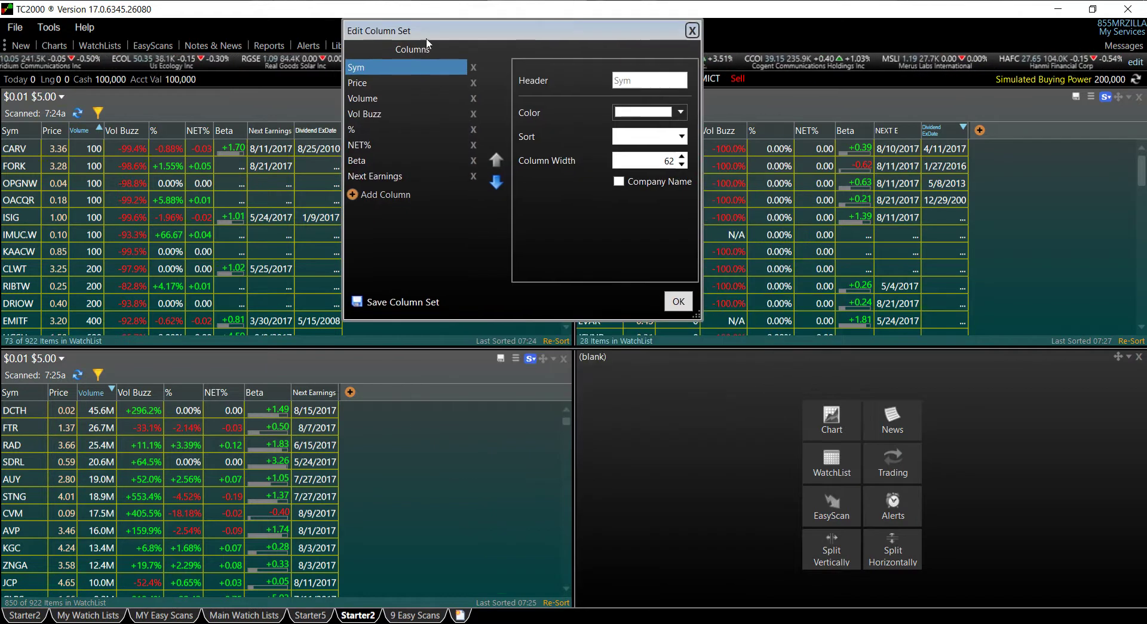
pyautogui.click(408, 305)
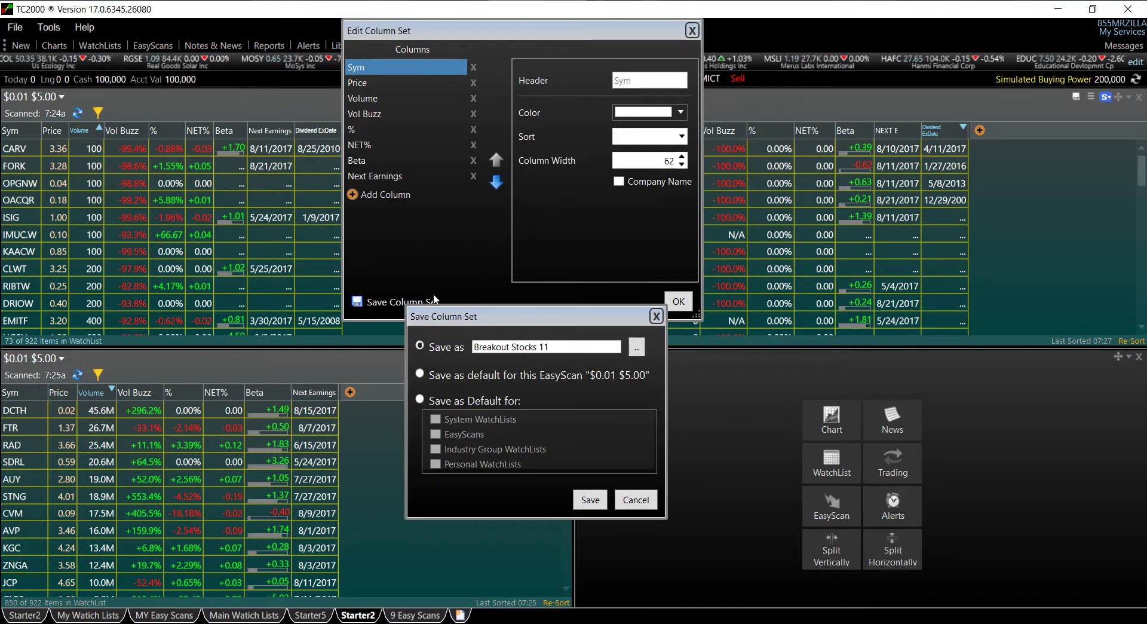
pyautogui.moveTo(555, 317); pyautogui.dragTo(603, 245)
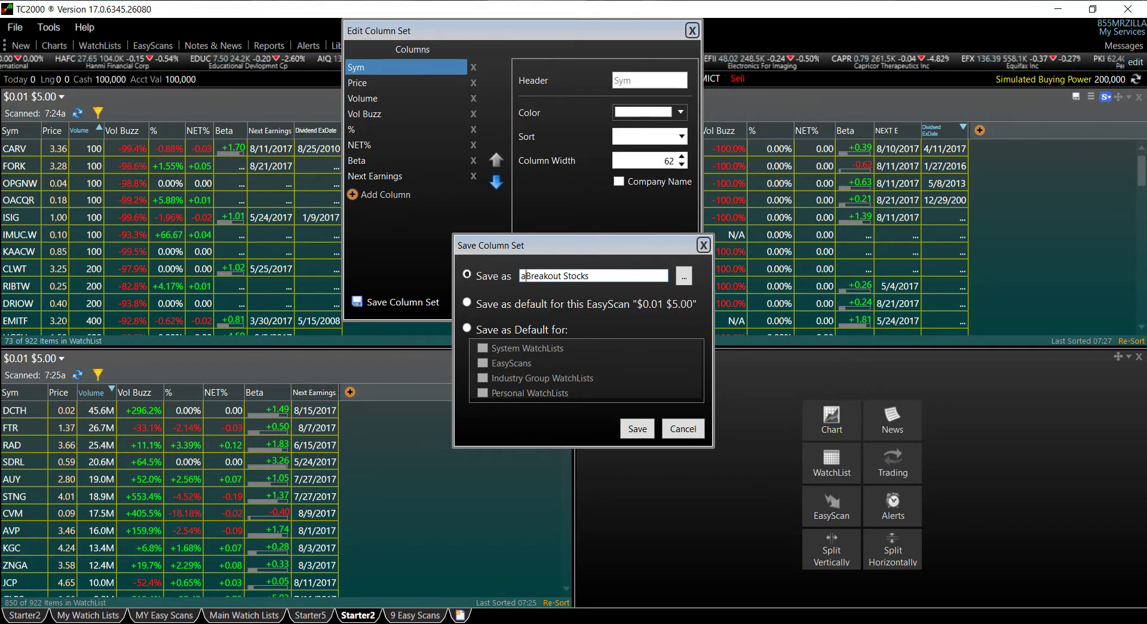
pyautogui.press('capslock')
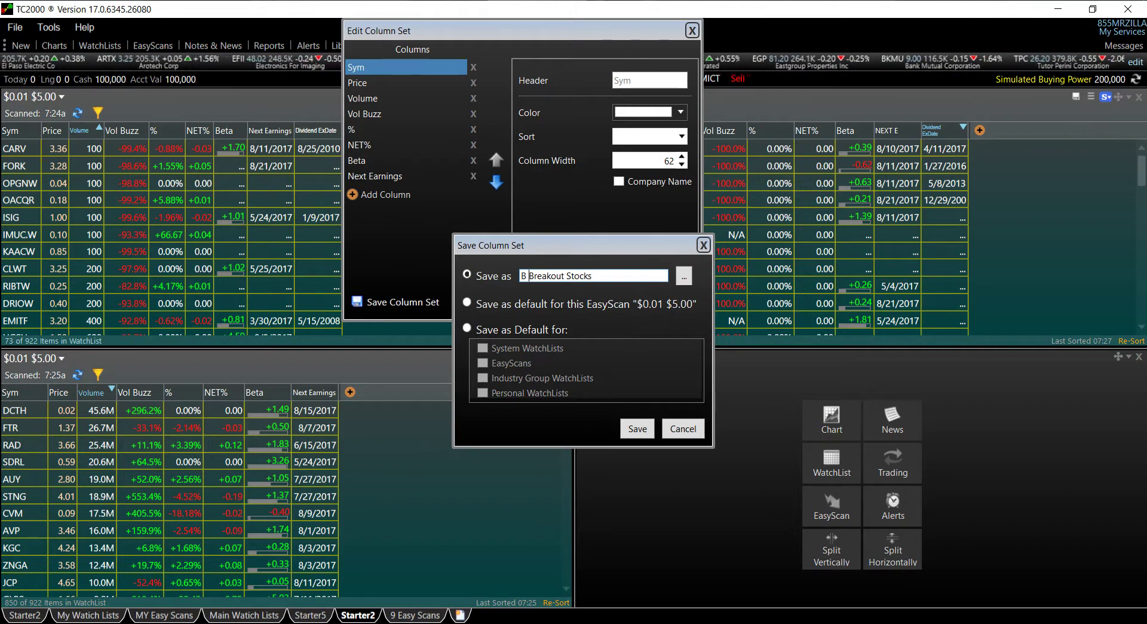
pyautogui.click(637, 429)
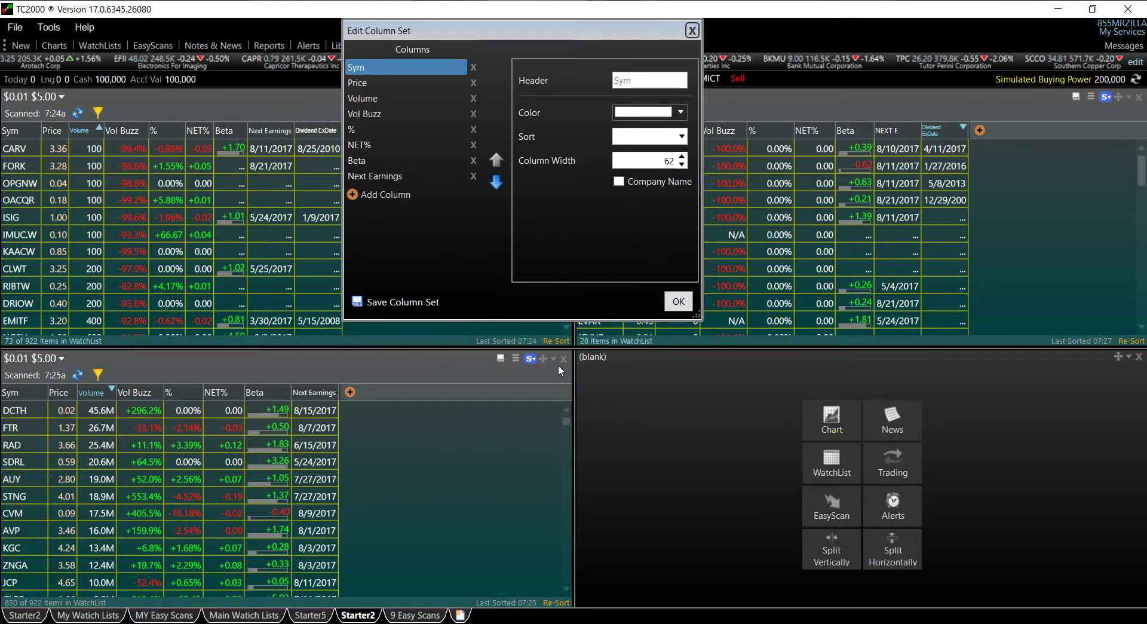
pyautogui.click(678, 301)
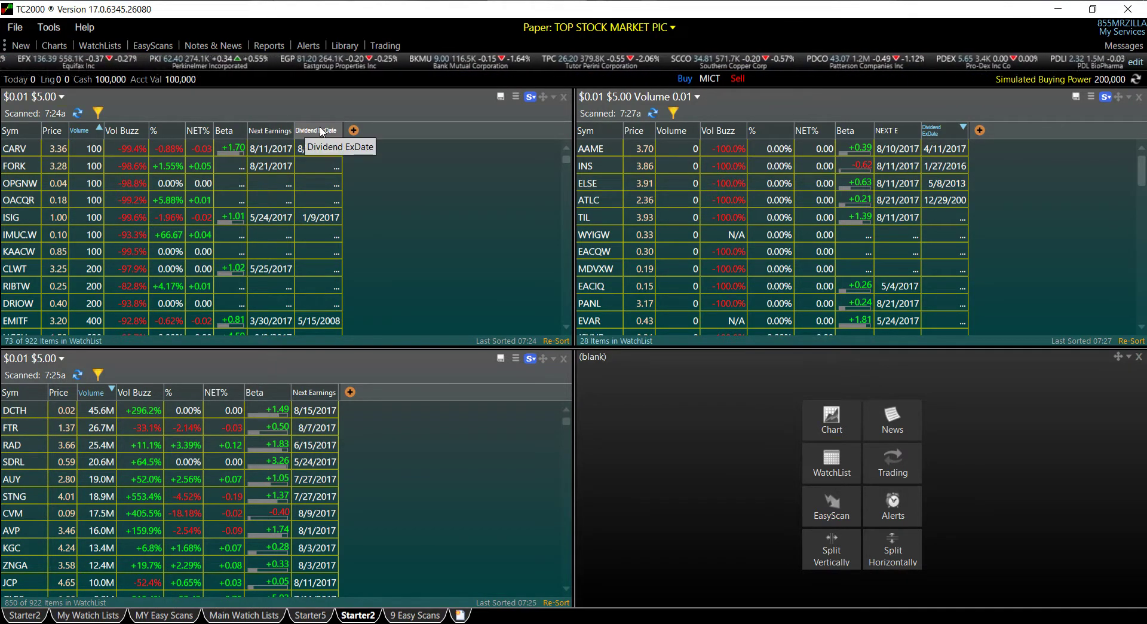
# Save the column set of the upper "$0.01 $5.00" scan under the name "A Breakout Stocks" and close the column set editor
pyautogui.click(515, 98)
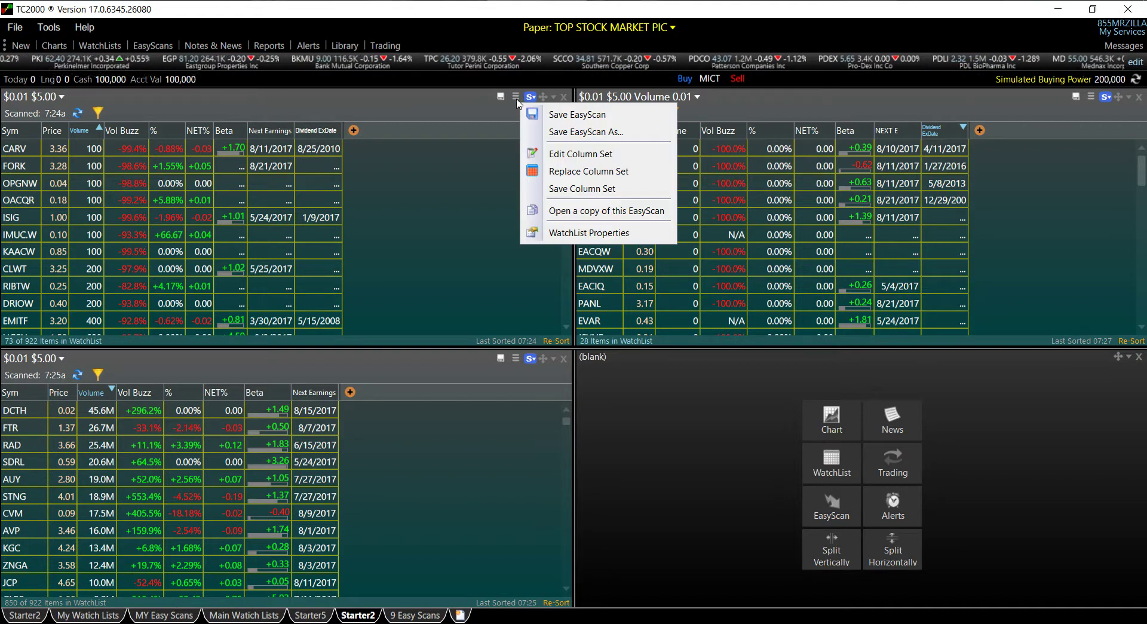
pyautogui.click(581, 154)
pyautogui.moveTo(670, 94); pyautogui.dragTo(368, 78)
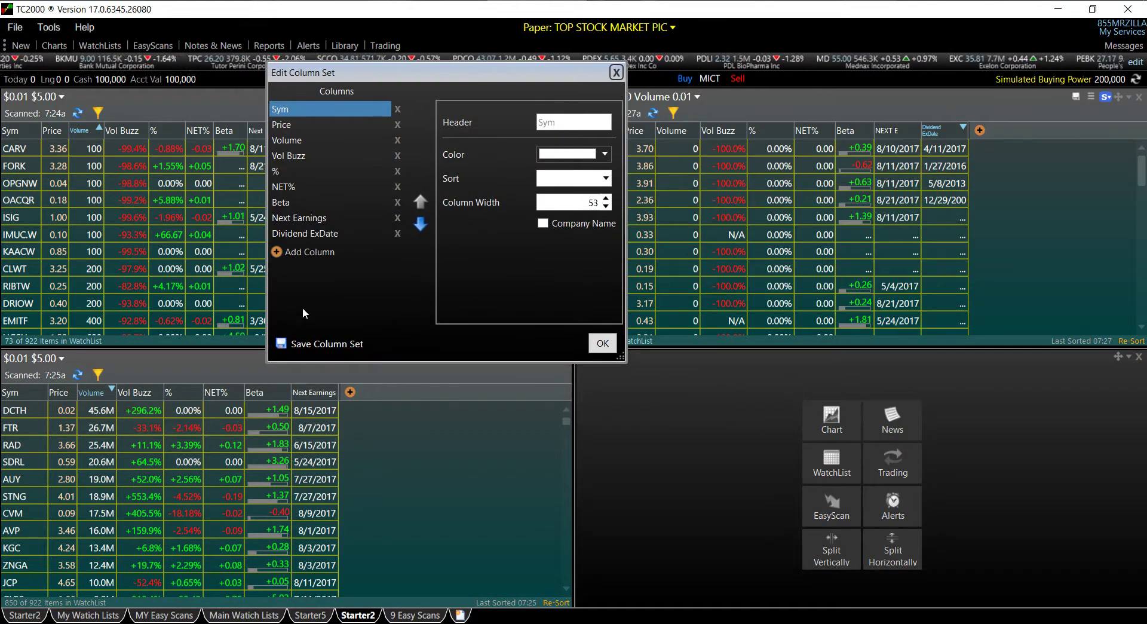
pyautogui.click(317, 345)
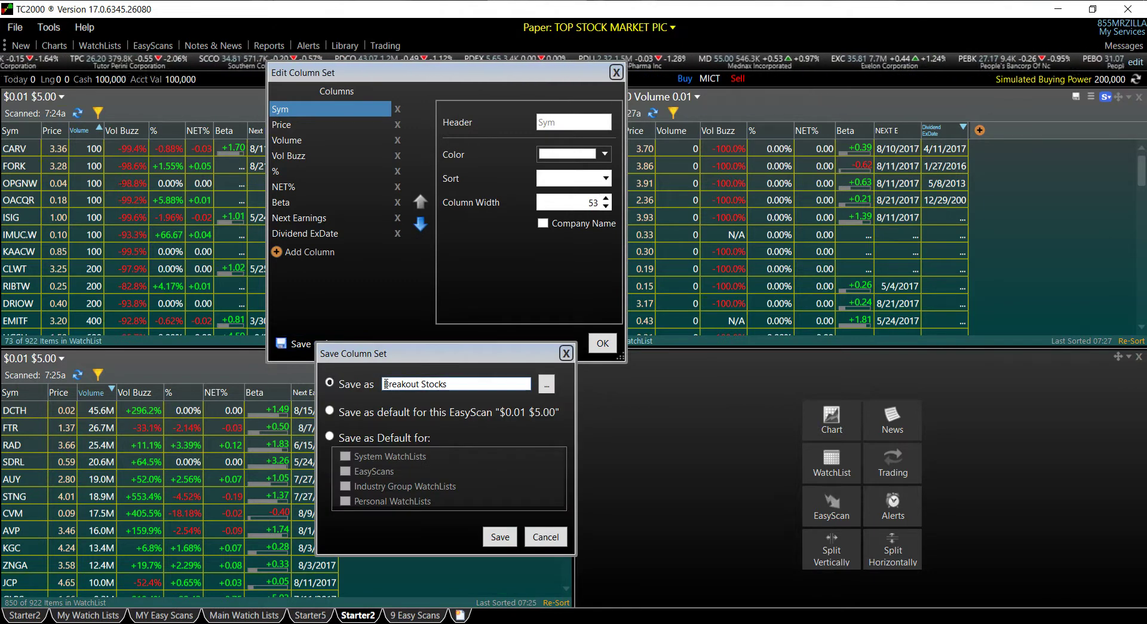
pyautogui.write('A')
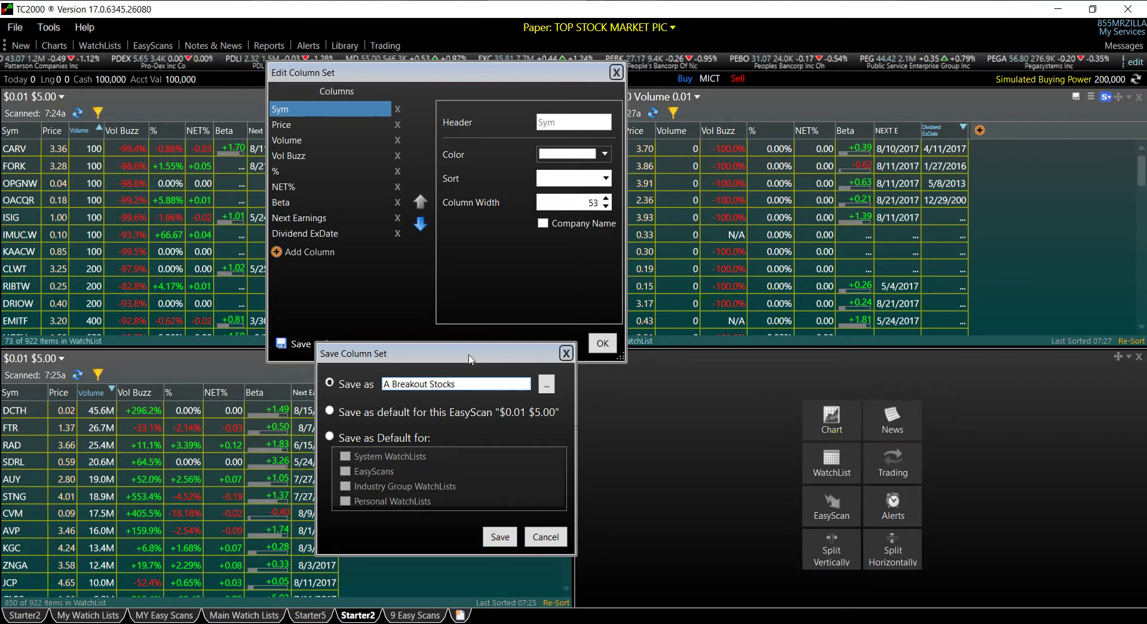
pyautogui.click(490, 537)
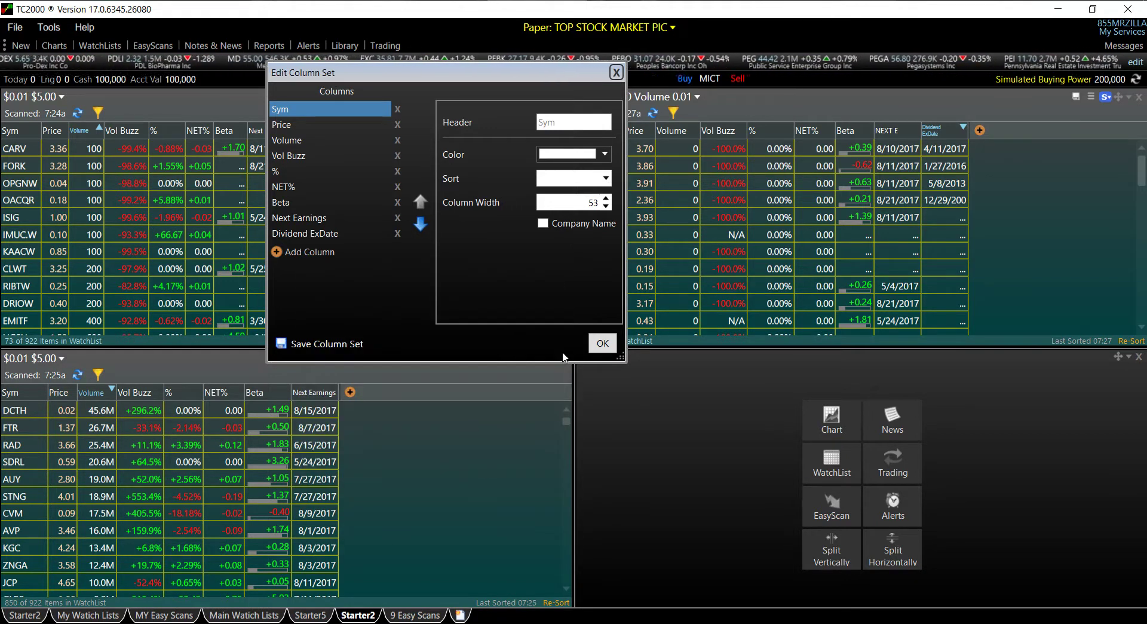
pyautogui.click(602, 343)
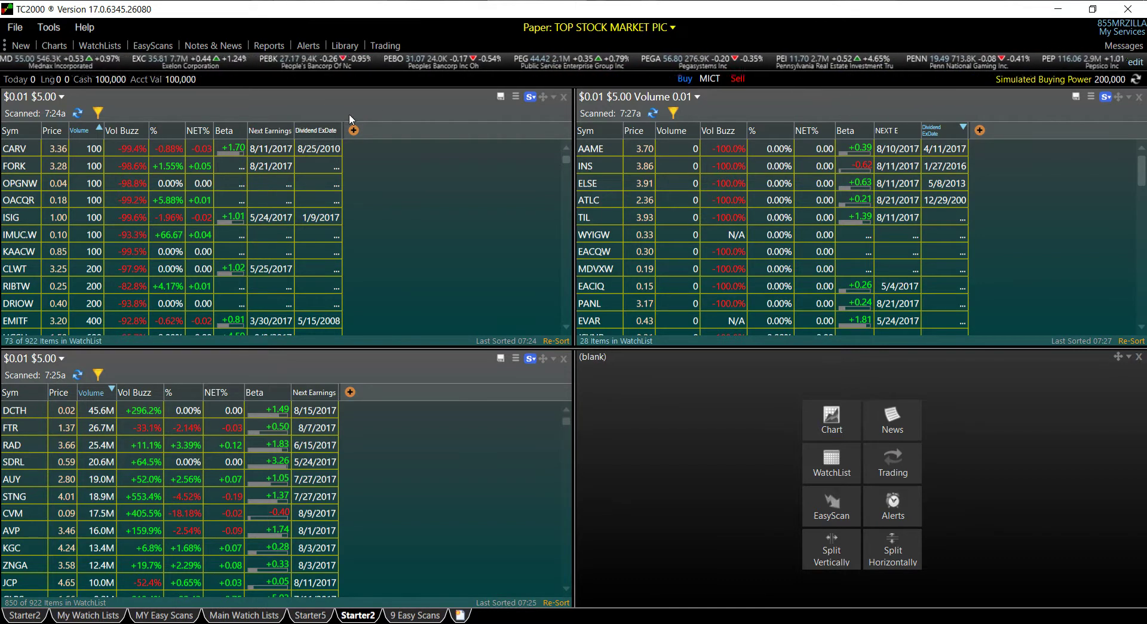
# Search the saved column sets for "b" and delete "Breakout Stocks" and "Breakout Stocks 11"
pyautogui.click(516, 97)
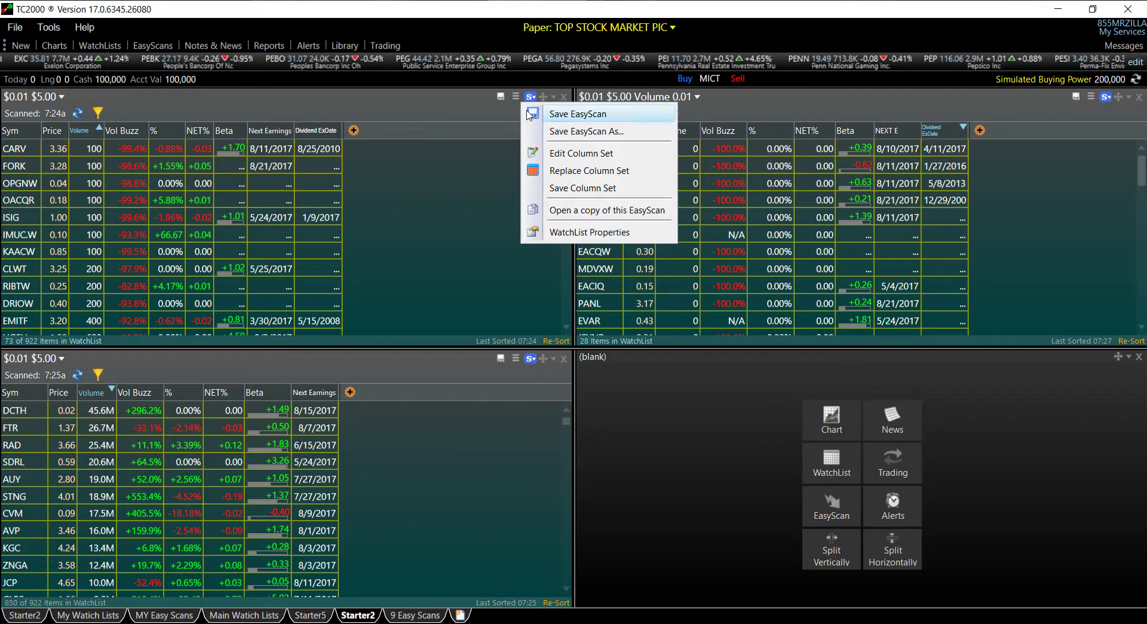
pyautogui.click(627, 166)
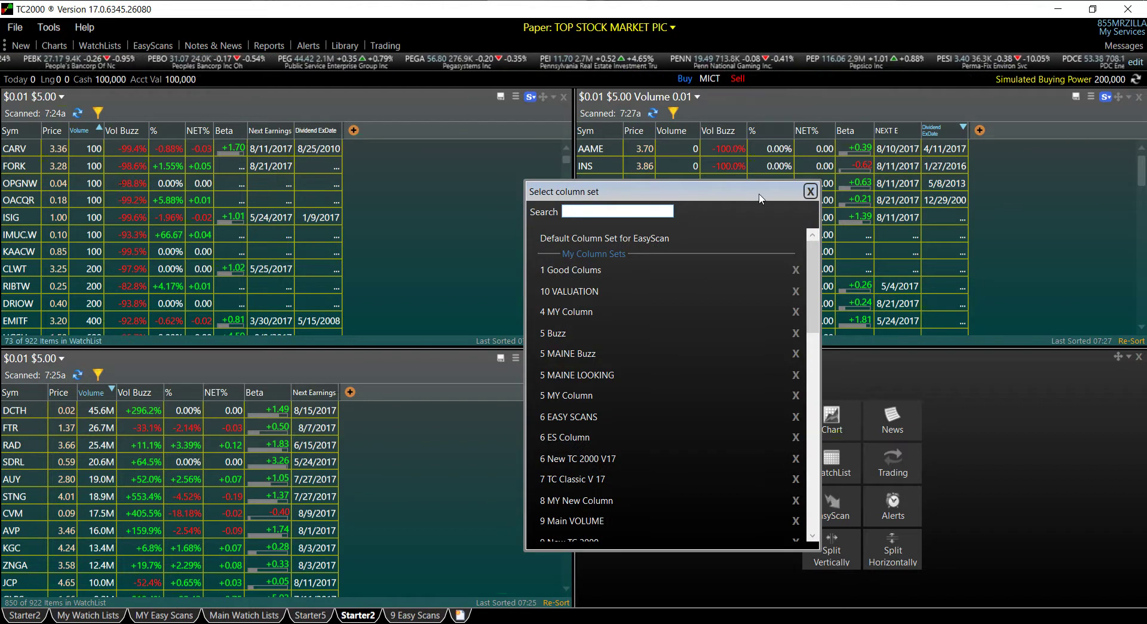
pyautogui.moveTo(628, 191); pyautogui.dragTo(470, 125)
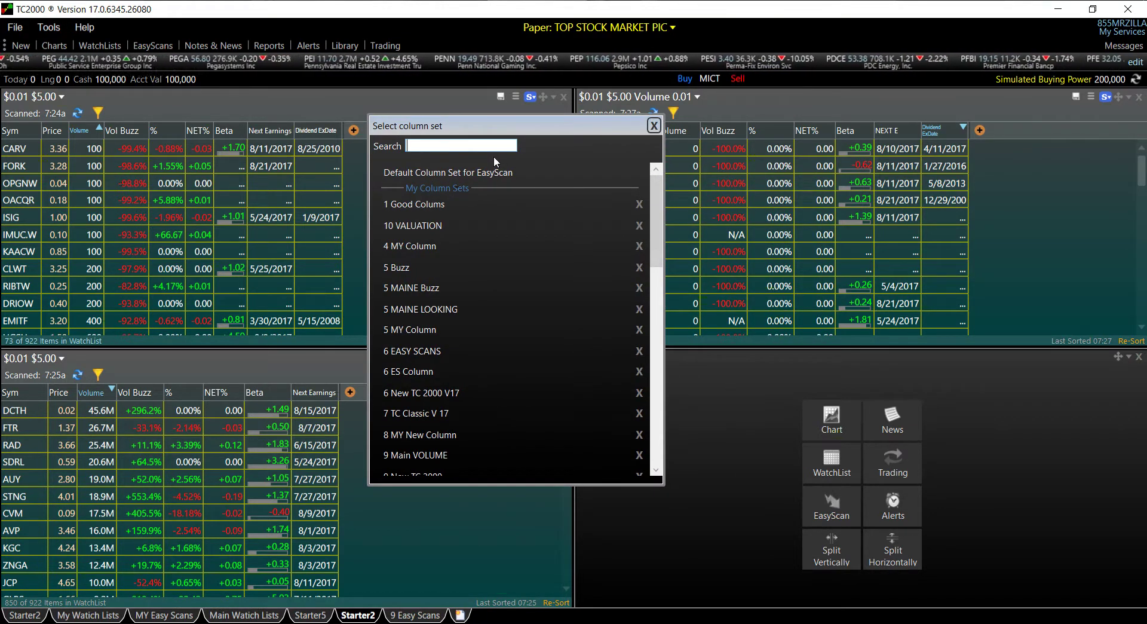
pyautogui.write('b')
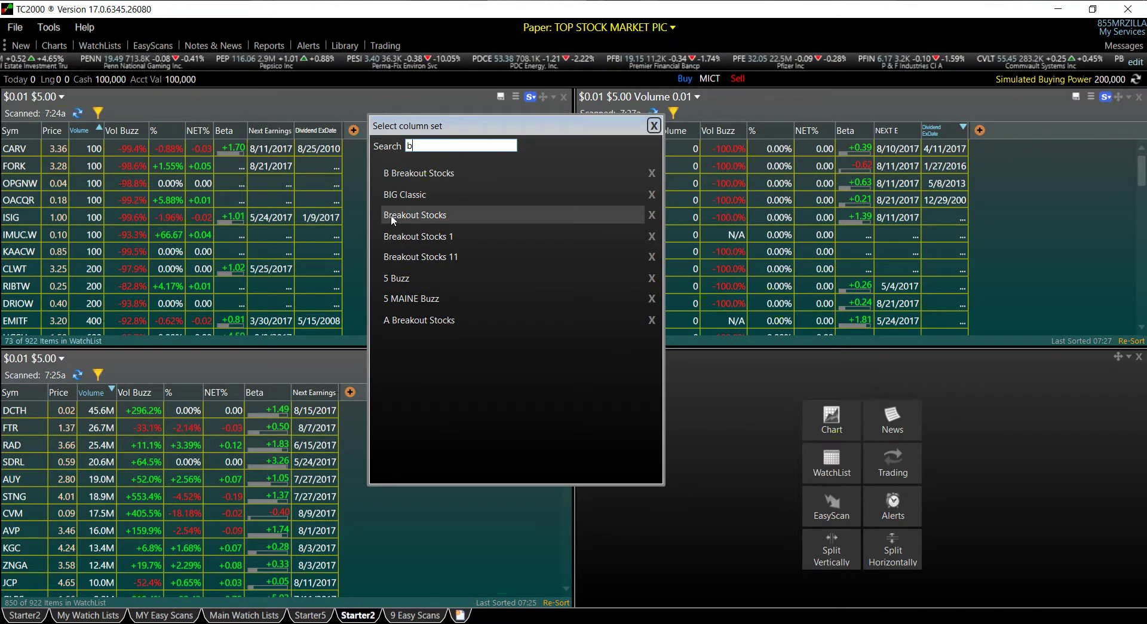
pyautogui.click(653, 215)
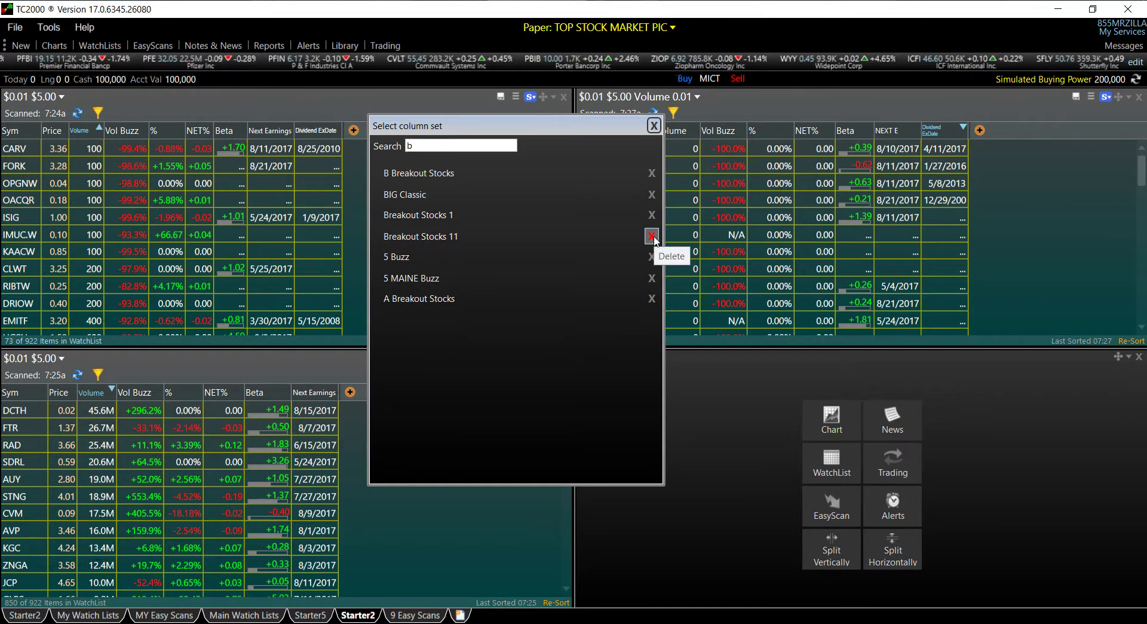
pyautogui.click(652, 237)
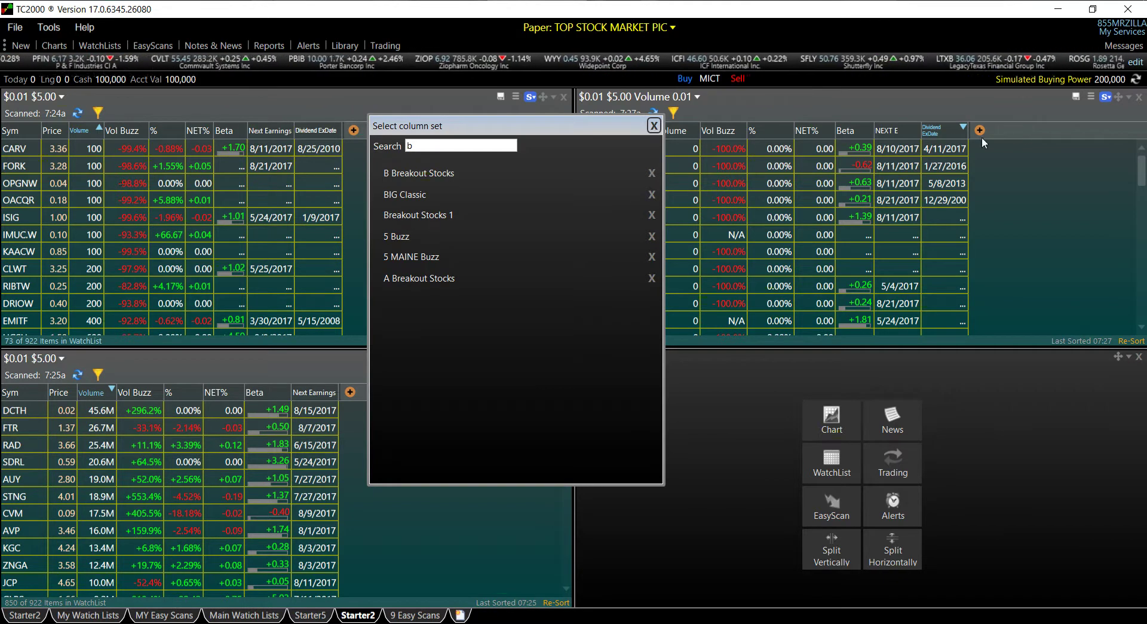
pyautogui.moveTo(606, 125); pyautogui.dragTo(584, 175)
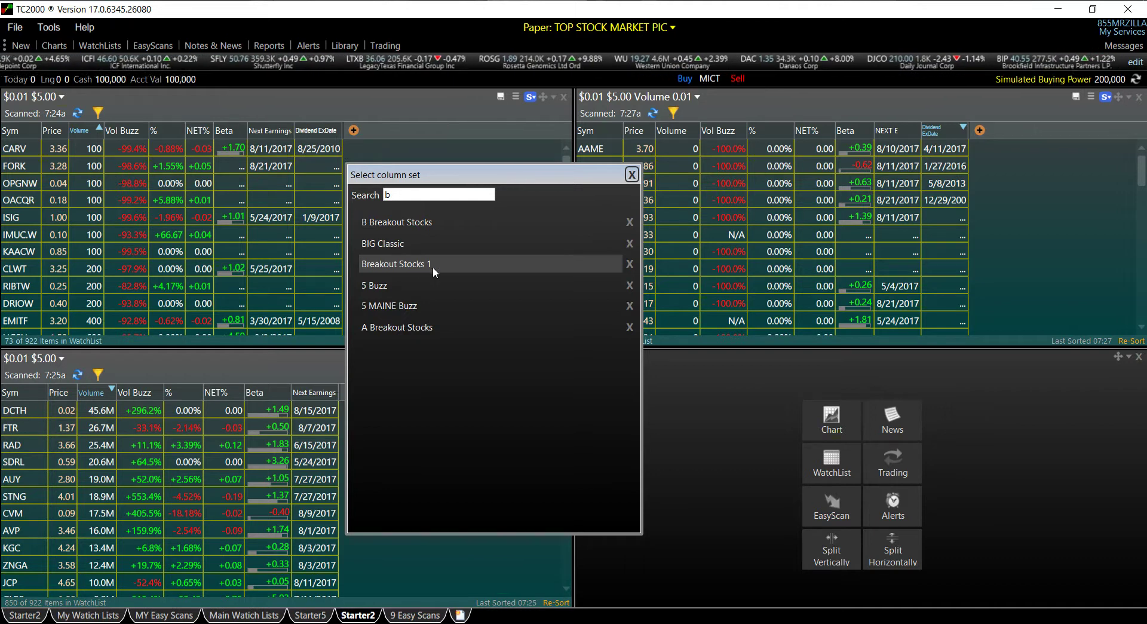
pyautogui.click(633, 175)
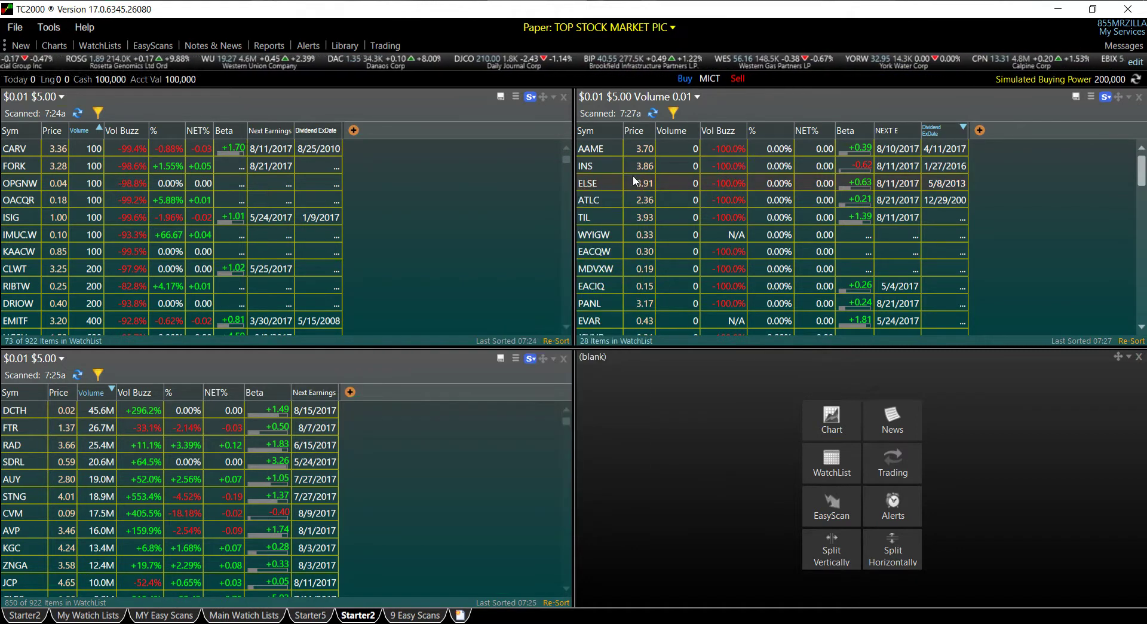
# Save the column set of the "$0.01 $5.00 Volume 0.01" scan under the name "C Breakout Stocks" and close the column set editor
pyautogui.click(1091, 95)
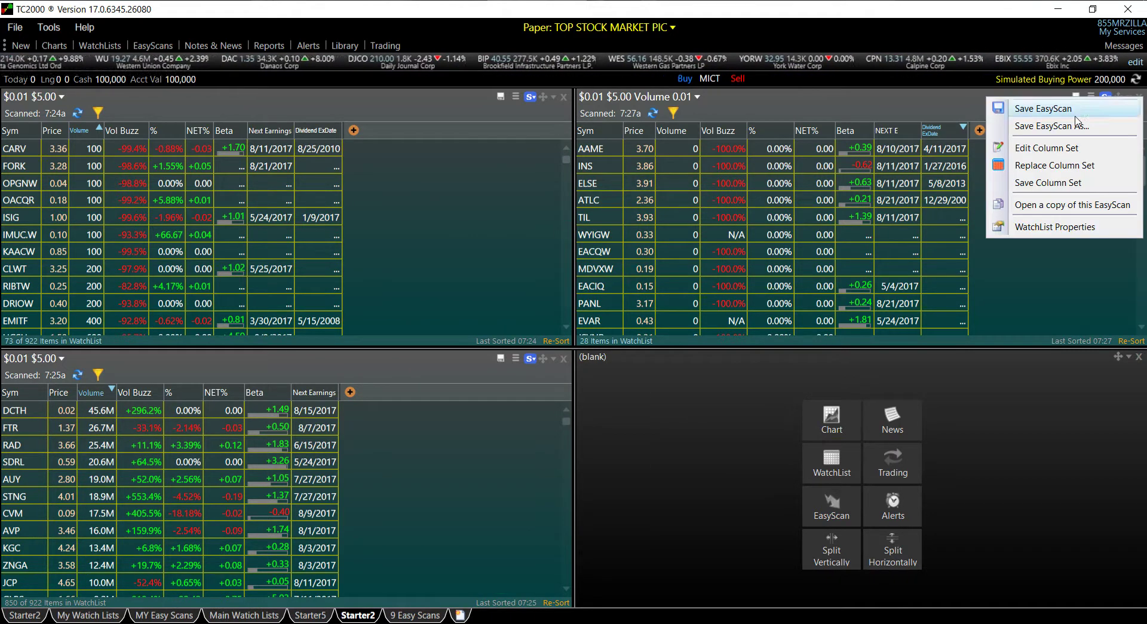
pyautogui.click(1063, 150)
pyautogui.moveTo(939, 159); pyautogui.dragTo(568, 118)
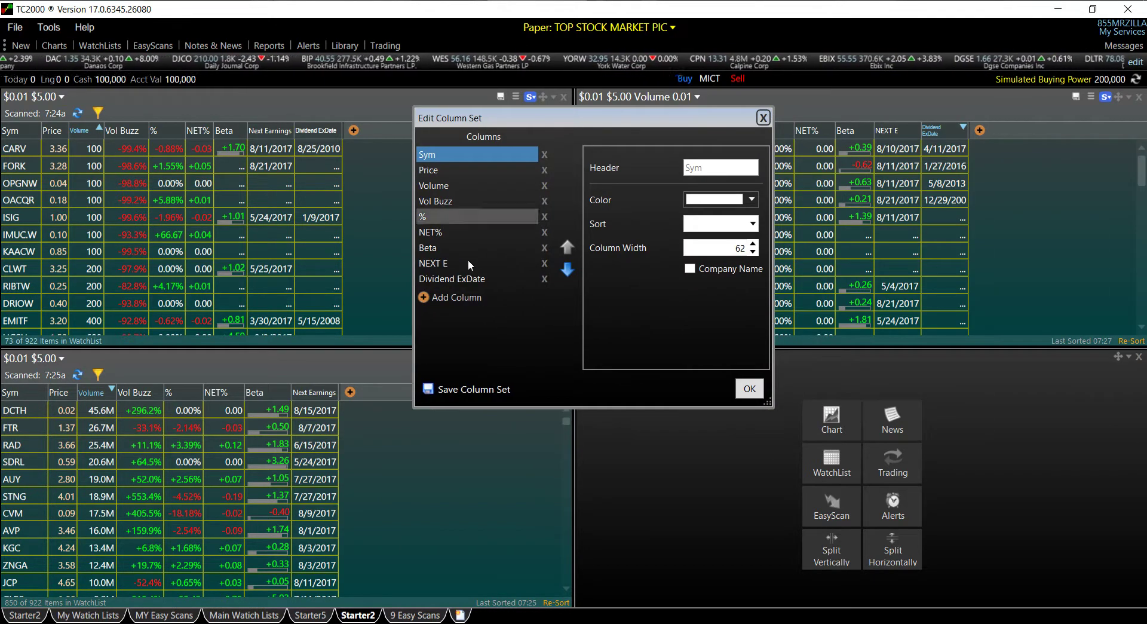
pyautogui.click(476, 388)
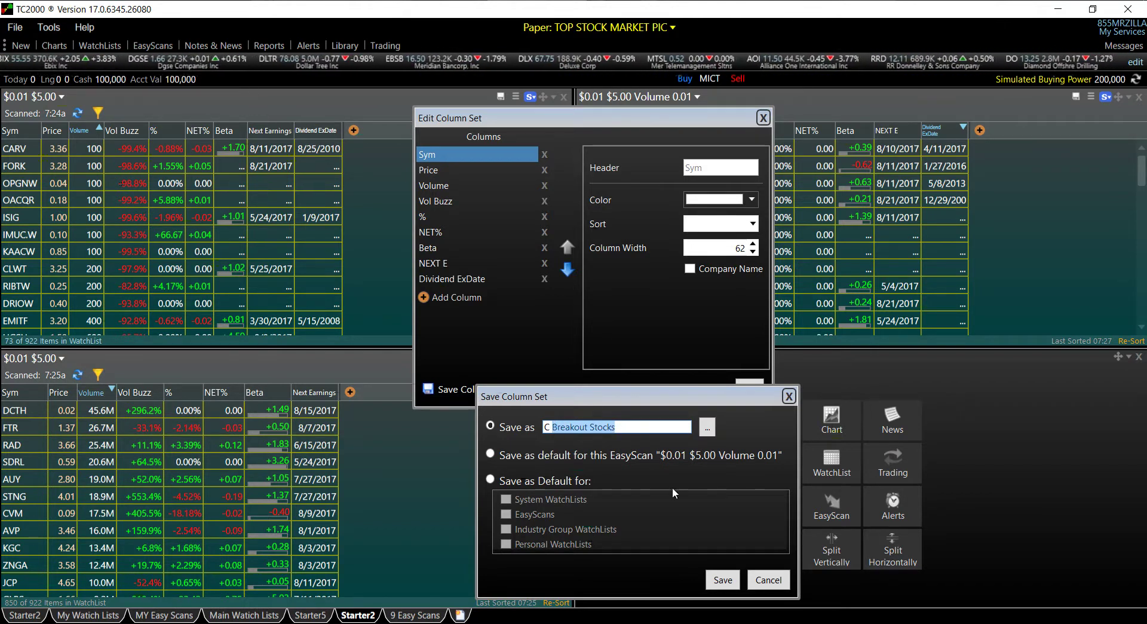
pyautogui.click(724, 580)
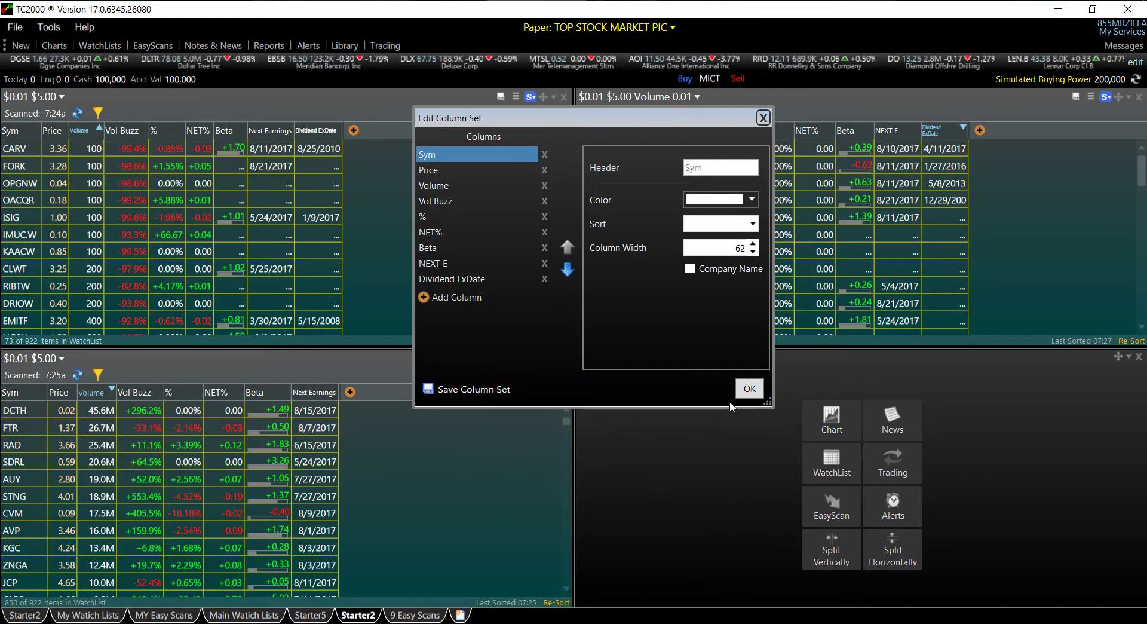
pyautogui.click(750, 389)
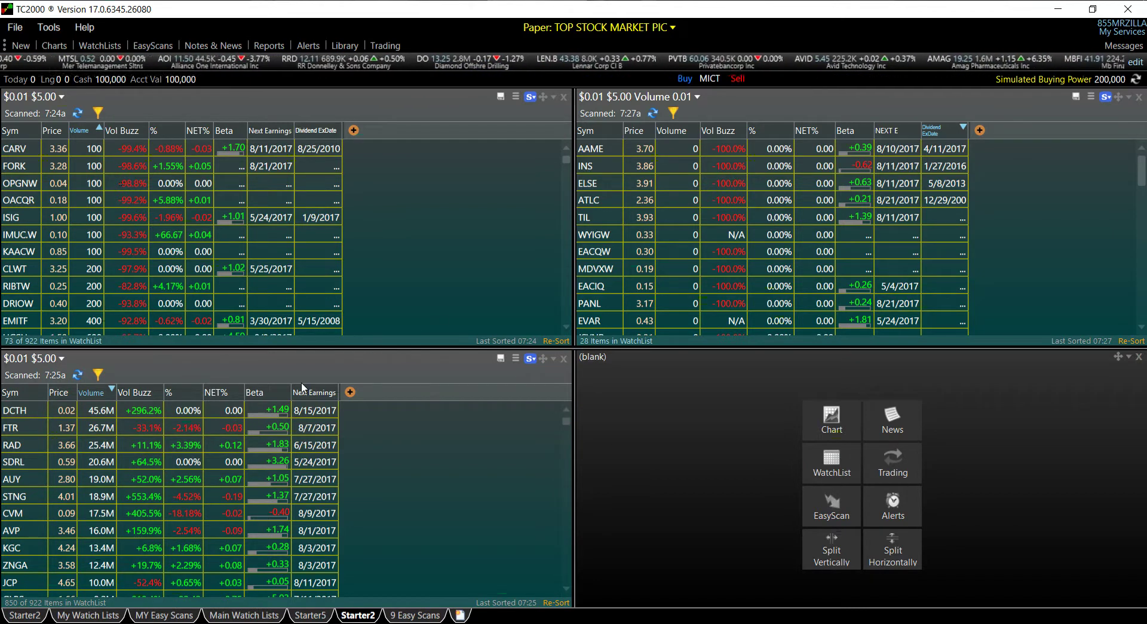
# Set the lower "$0.01 $5.00" scan's list to NASDAQ Pink Sheets and sort its results by ascending Volume
pyautogui.click(98, 375)
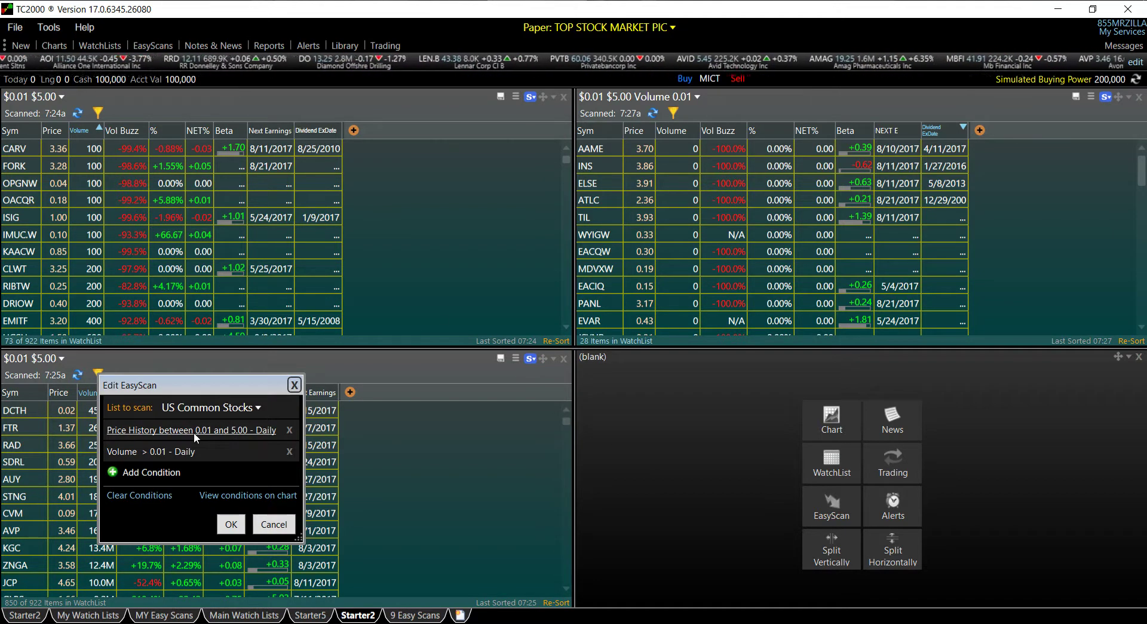
pyautogui.click(200, 410)
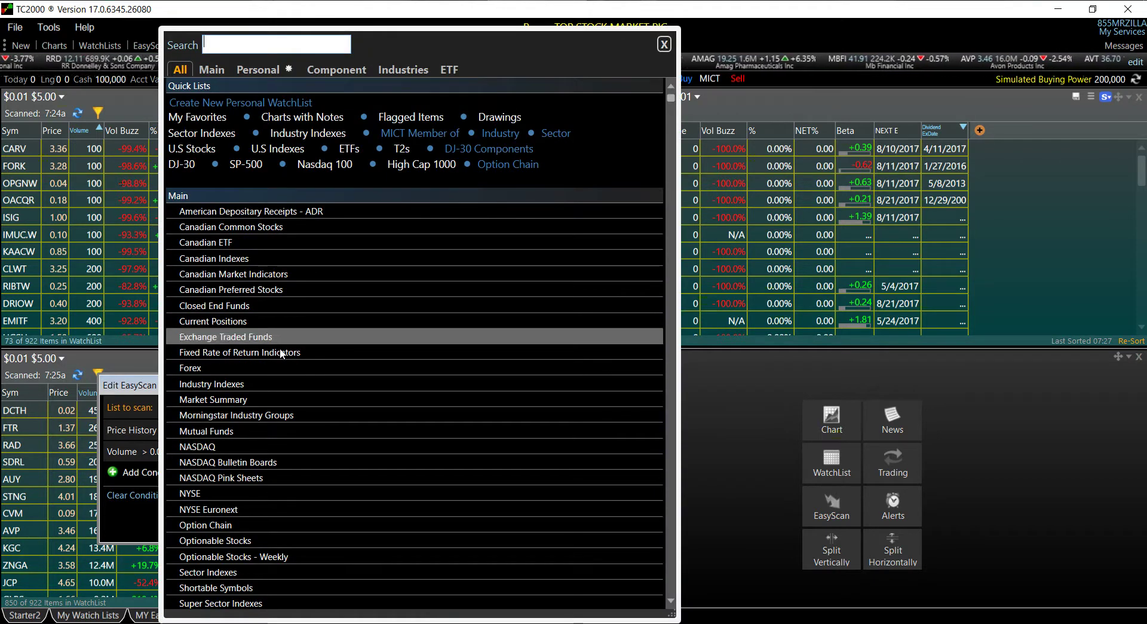
pyautogui.click(237, 479)
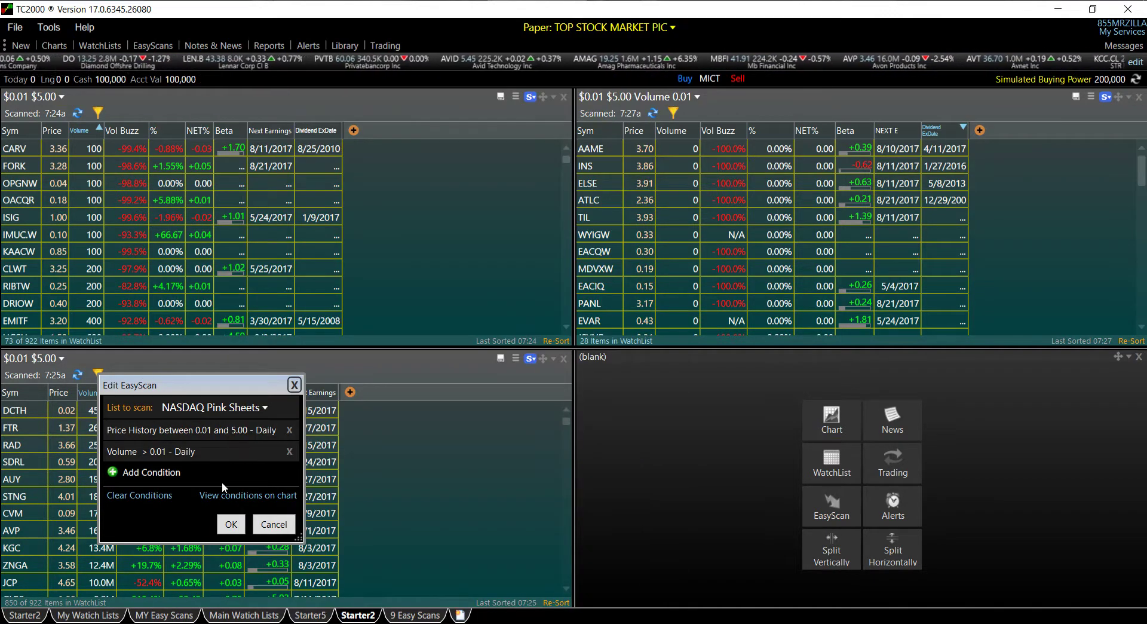
pyautogui.click(230, 524)
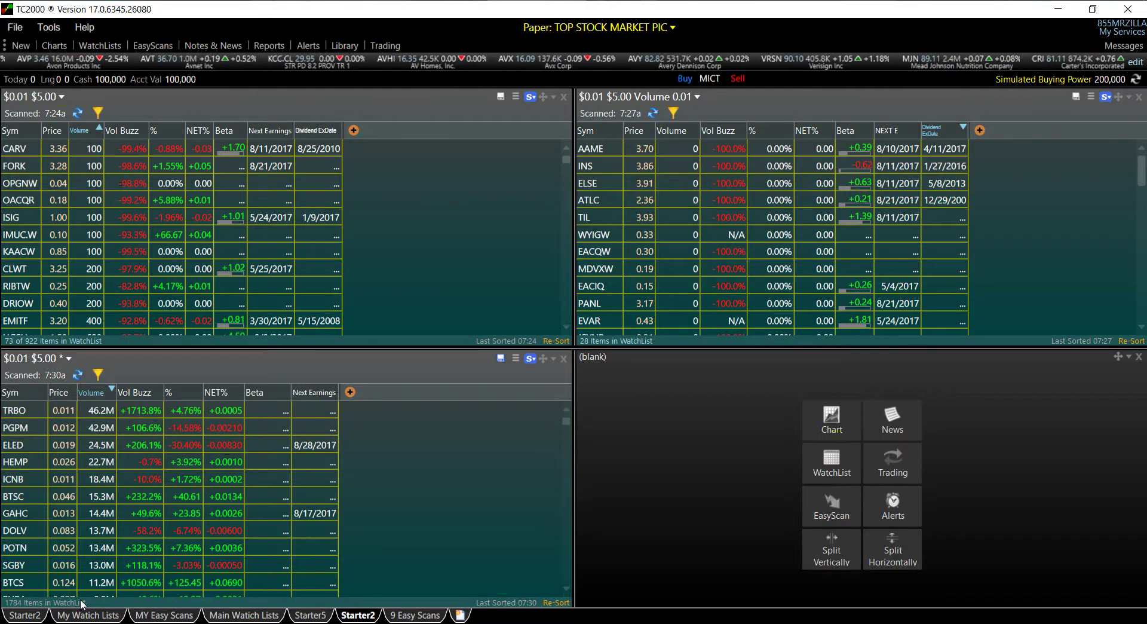
pyautogui.click(112, 389)
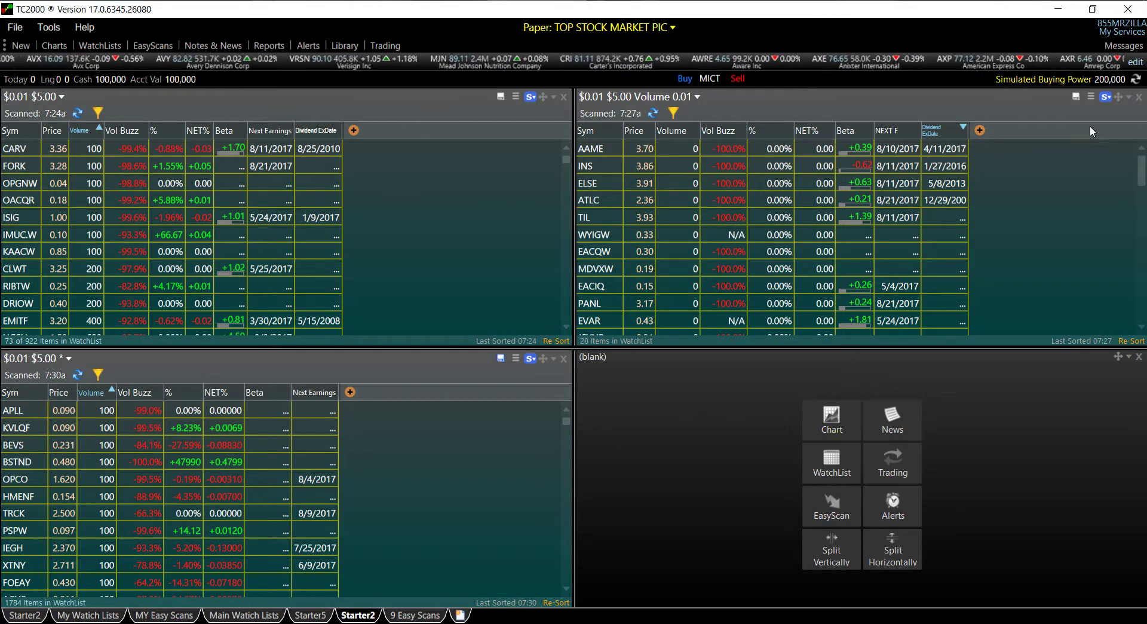
# Check the scanned list and conditions of the lower "$0.01 $5.00" scan without changing them
pyautogui.click(96, 379)
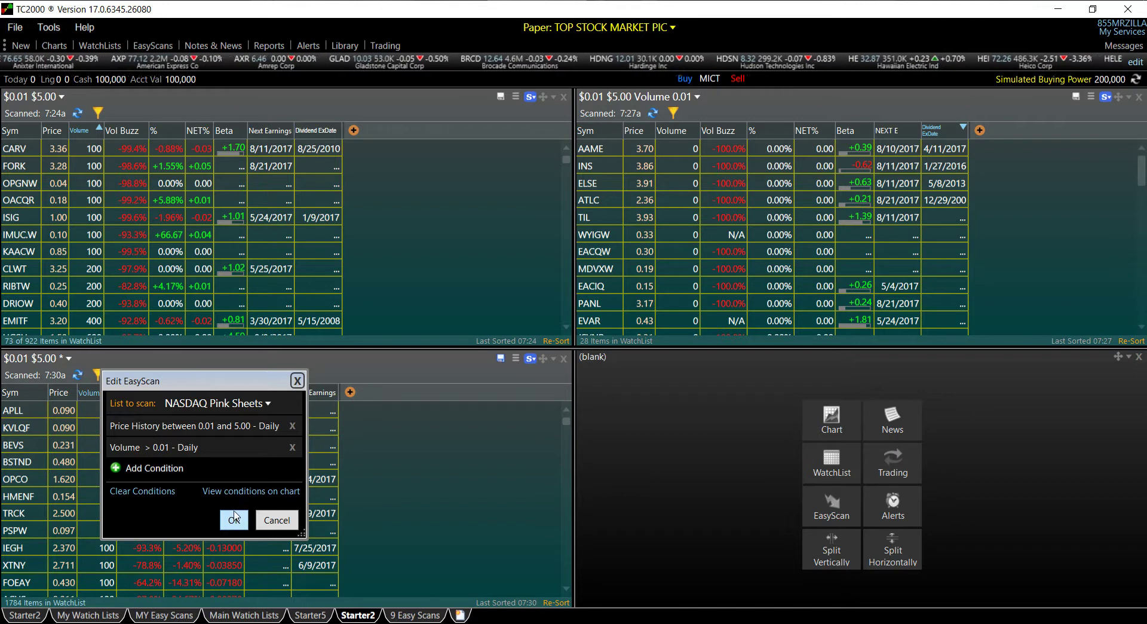
pyautogui.click(275, 521)
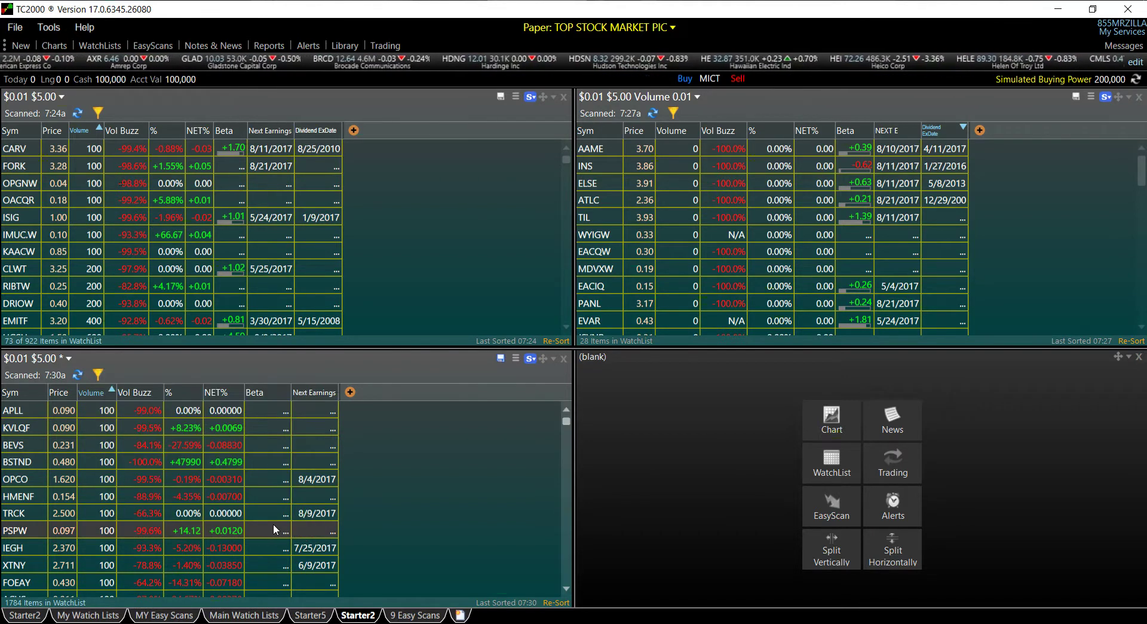
pyautogui.click(99, 374)
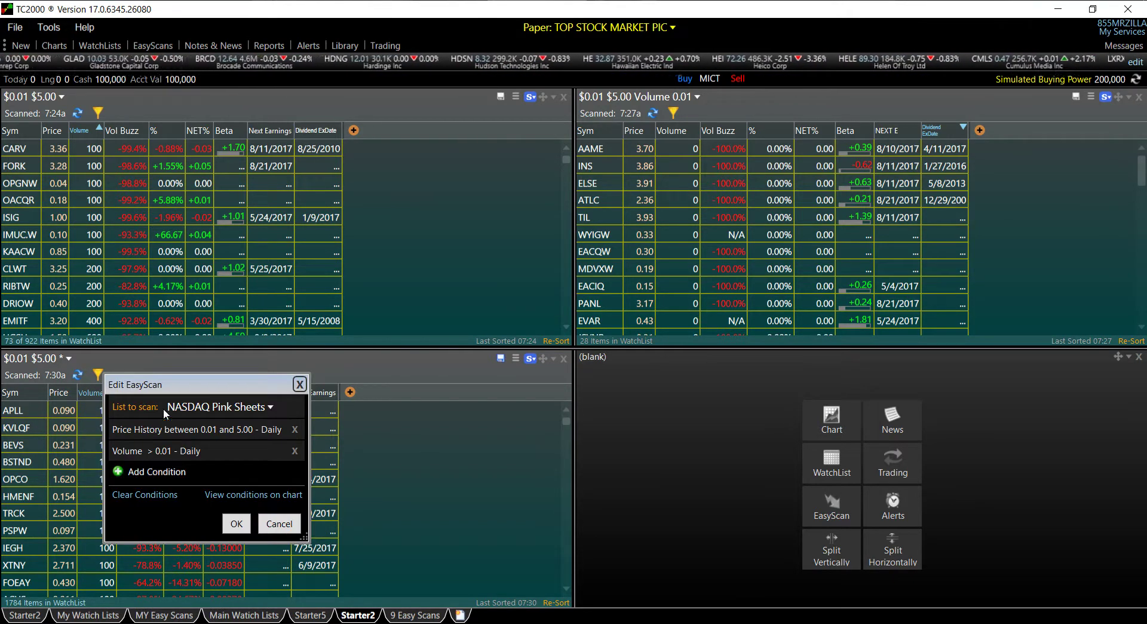
pyautogui.click(276, 524)
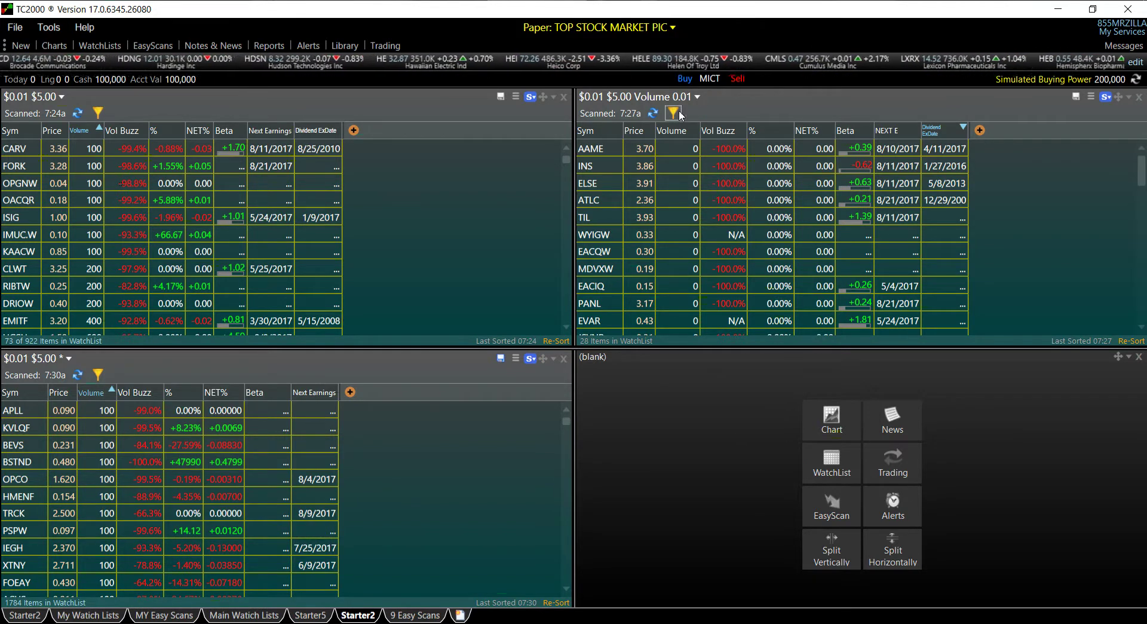
# Duplicate the "$0.01 $5.00 Volume 0.01" scan into the blank pane and remove that pane's blank tab
pyautogui.click(1131, 98)
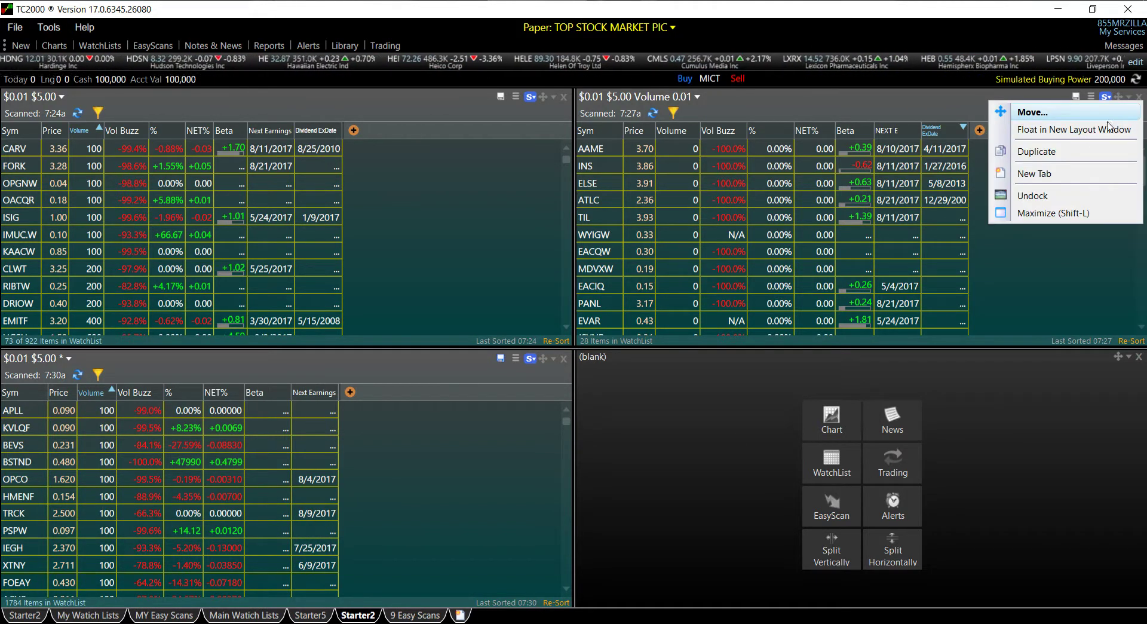
pyautogui.click(1068, 151)
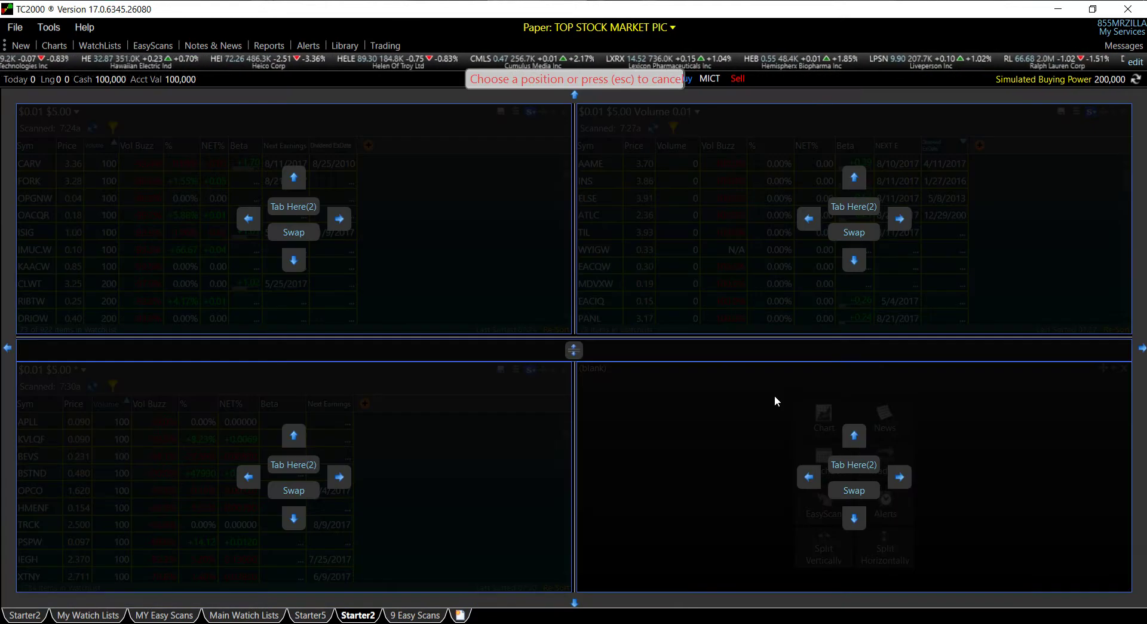
pyautogui.click(854, 464)
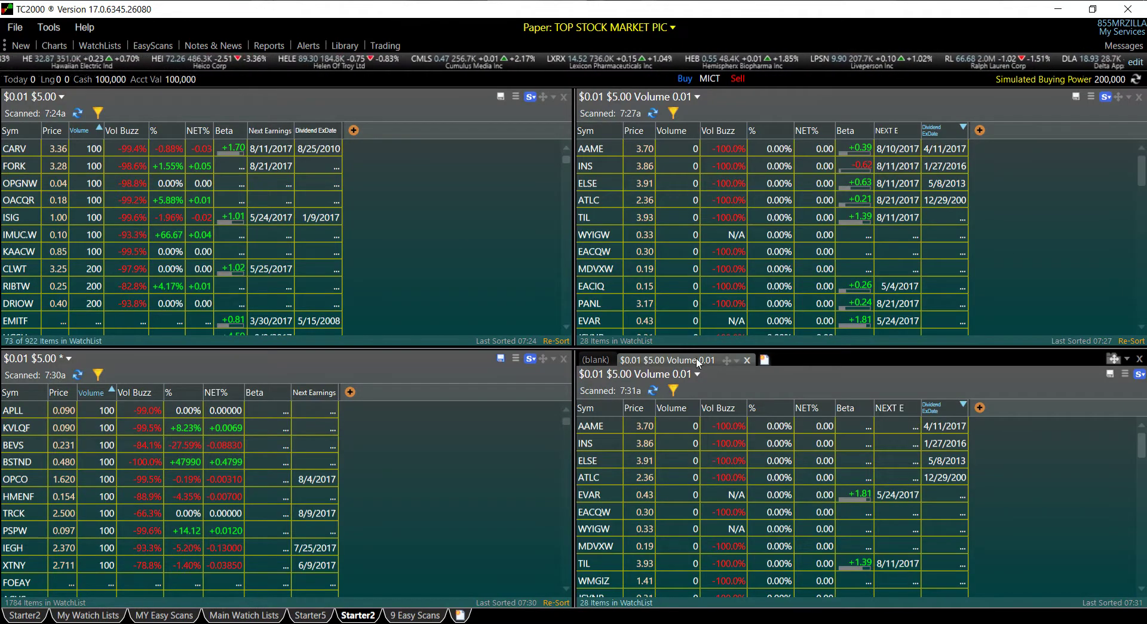
pyautogui.click(589, 360)
pyautogui.click(640, 361)
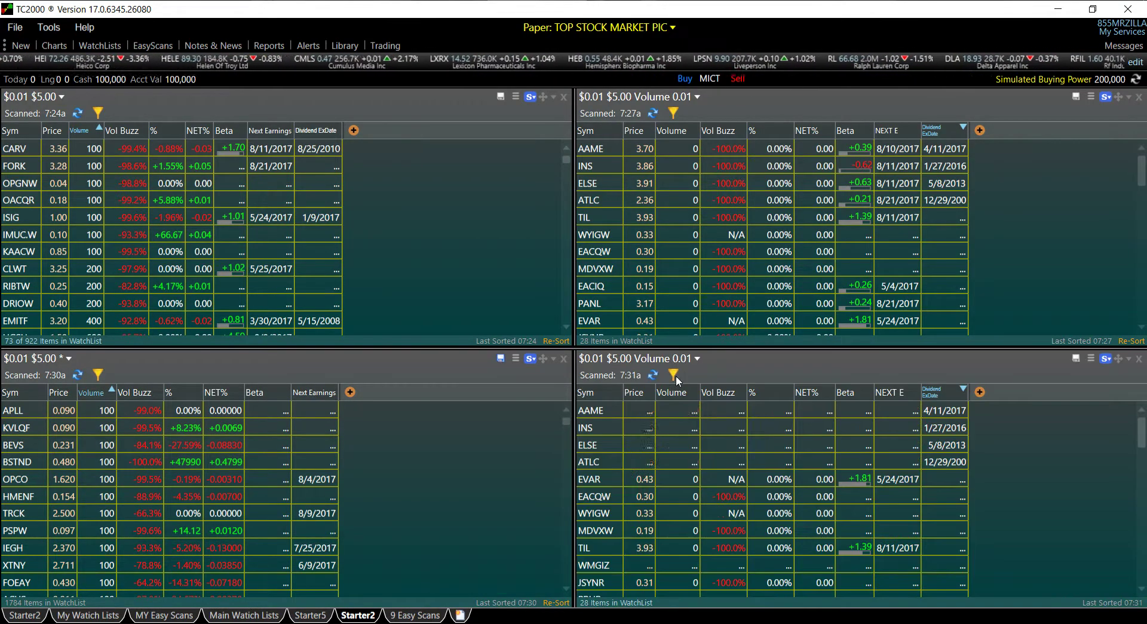
# Check the scanned list and conditions of both "$0.01 $5.00 Volume 0.01" scans without changing them
pyautogui.click(674, 375)
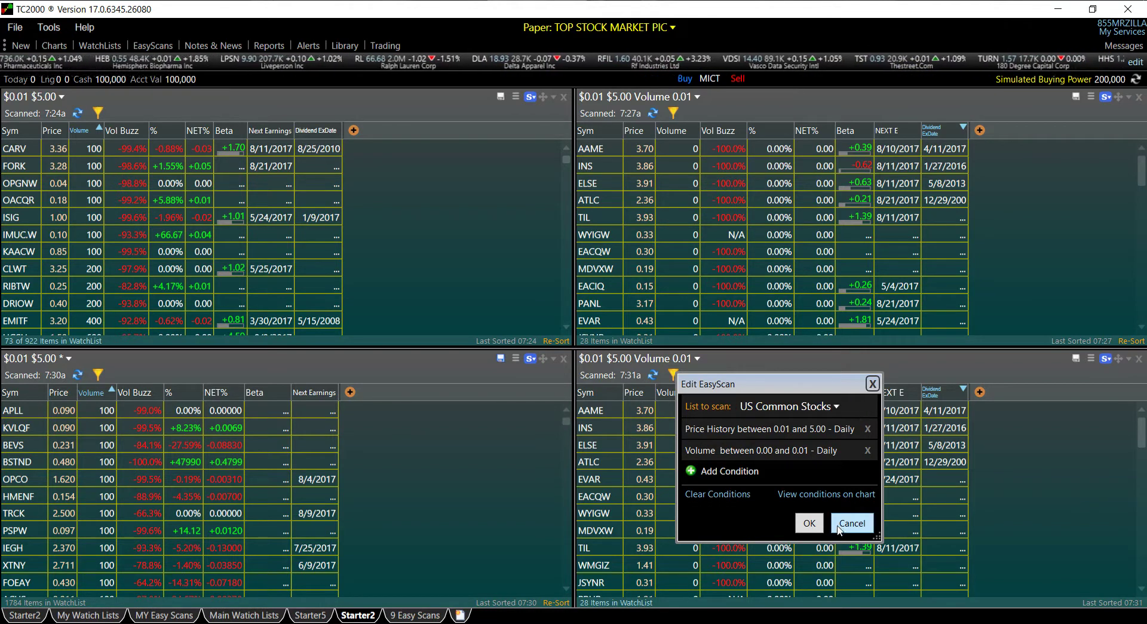
pyautogui.click(809, 522)
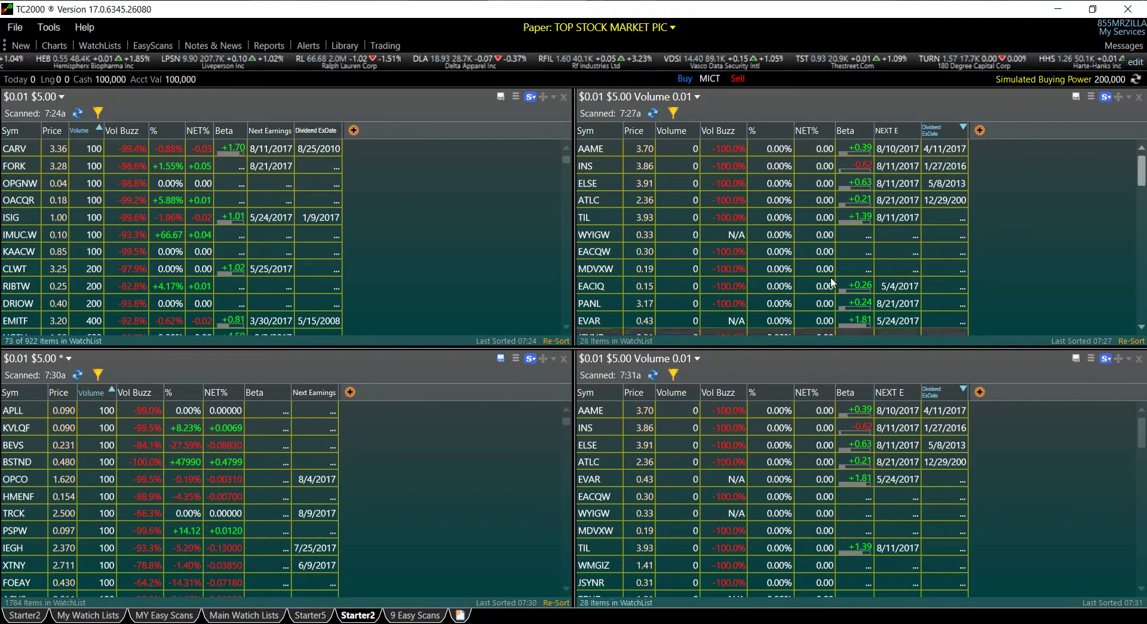
pyautogui.click(673, 114)
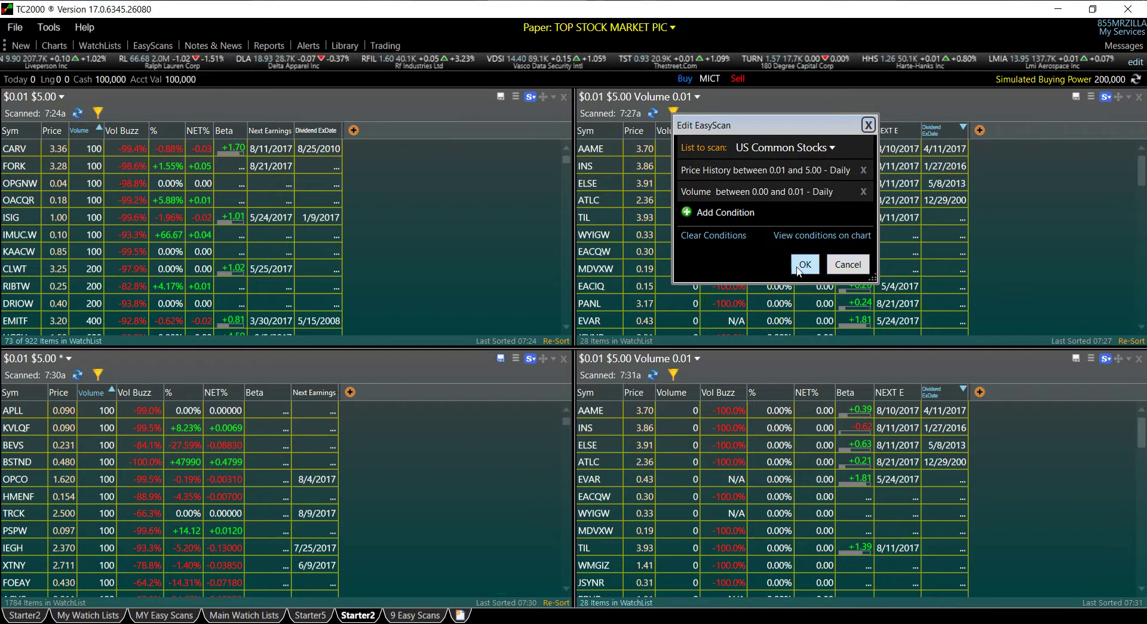
pyautogui.click(804, 266)
# Set the lower "$0.01 $5.00 Volume 0.01" scan's list to NASDAQ Pink Sheets, keeping its price and volume conditions
pyautogui.click(674, 375)
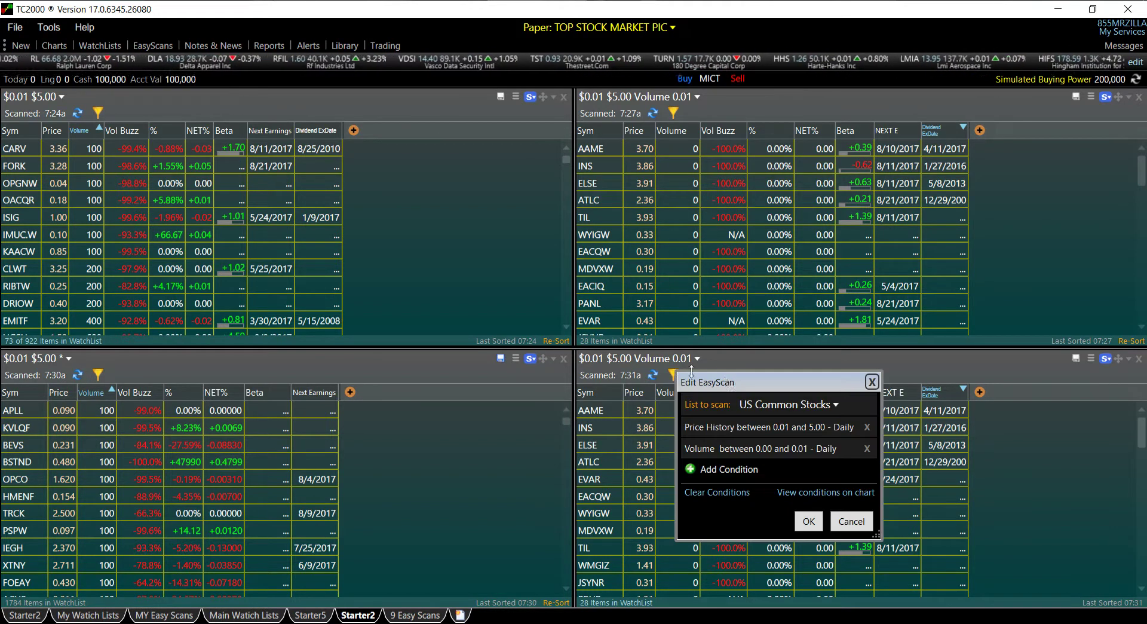
pyautogui.click(787, 405)
pyautogui.click(715, 477)
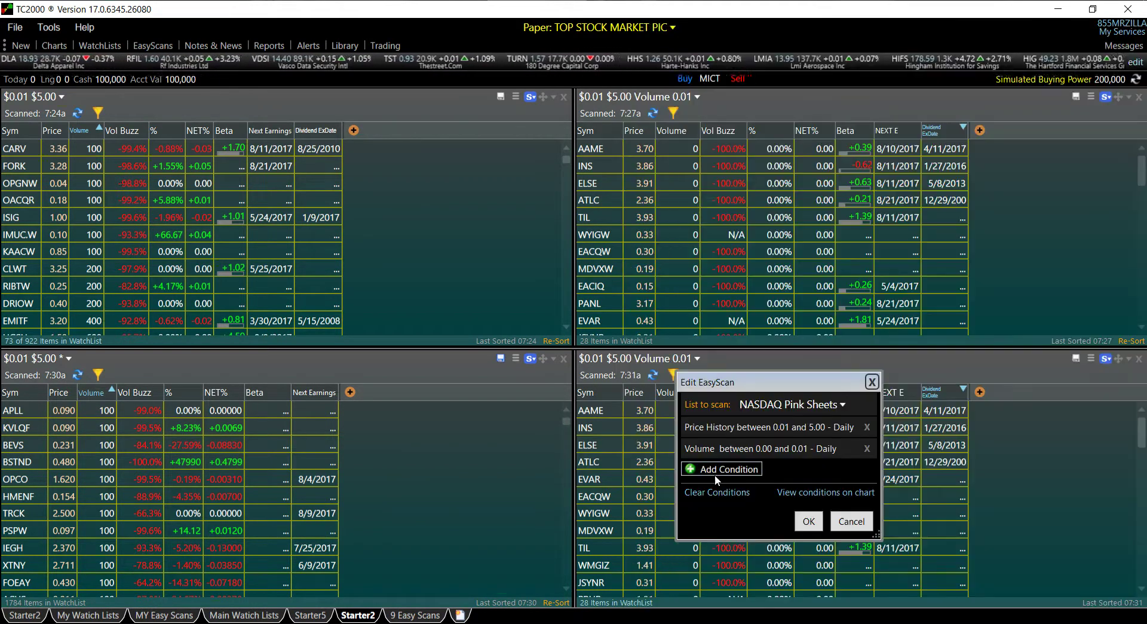
pyautogui.click(808, 522)
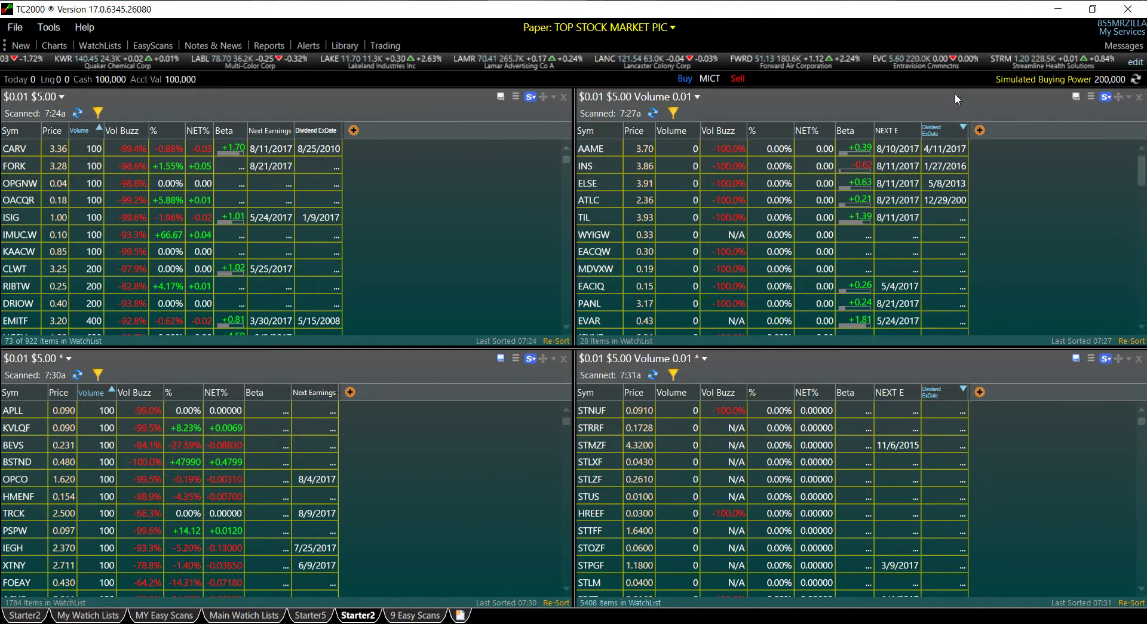
# Search the saved column sets for "Breakout Stocks" and delete the "Breakout Stocks 1" set
pyautogui.click(1092, 360)
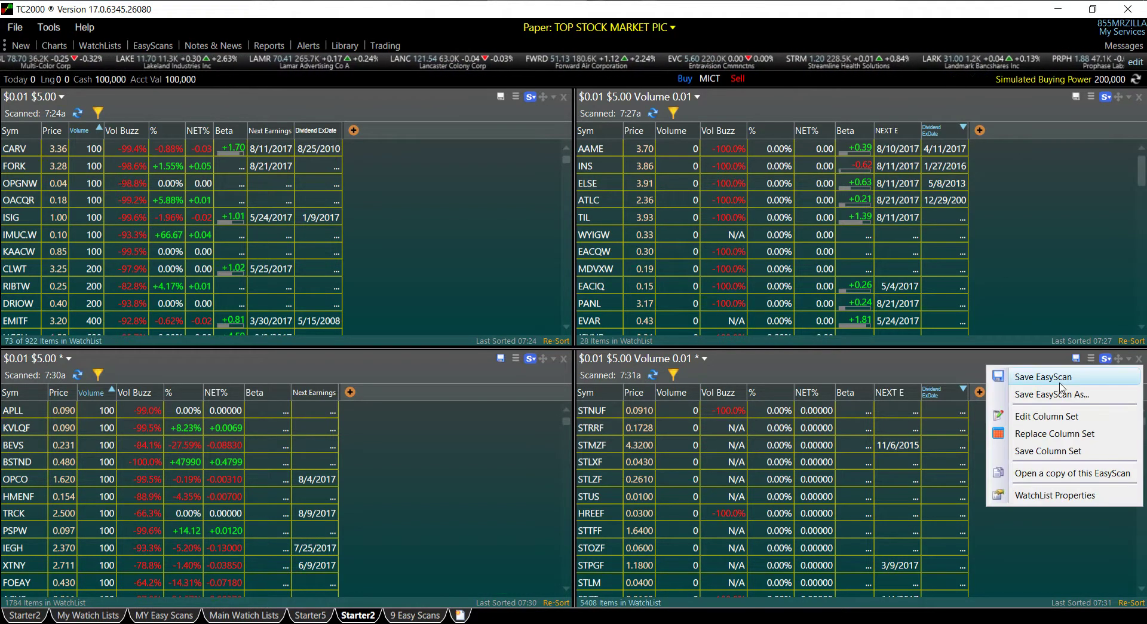
pyautogui.click(1046, 433)
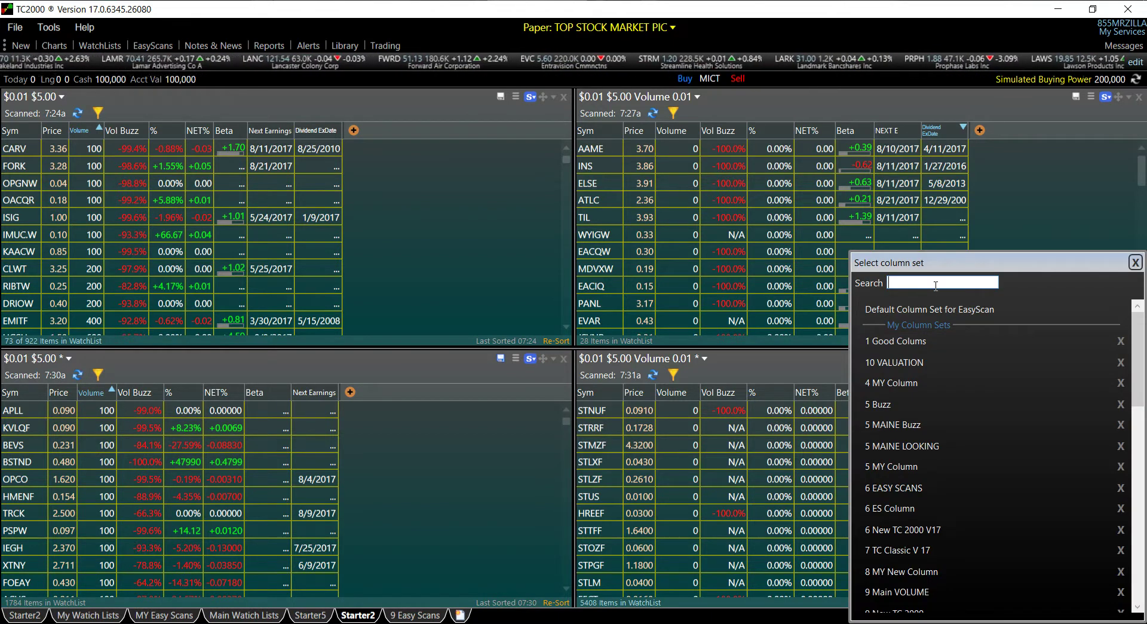
pyautogui.write('Breakout Stocks')
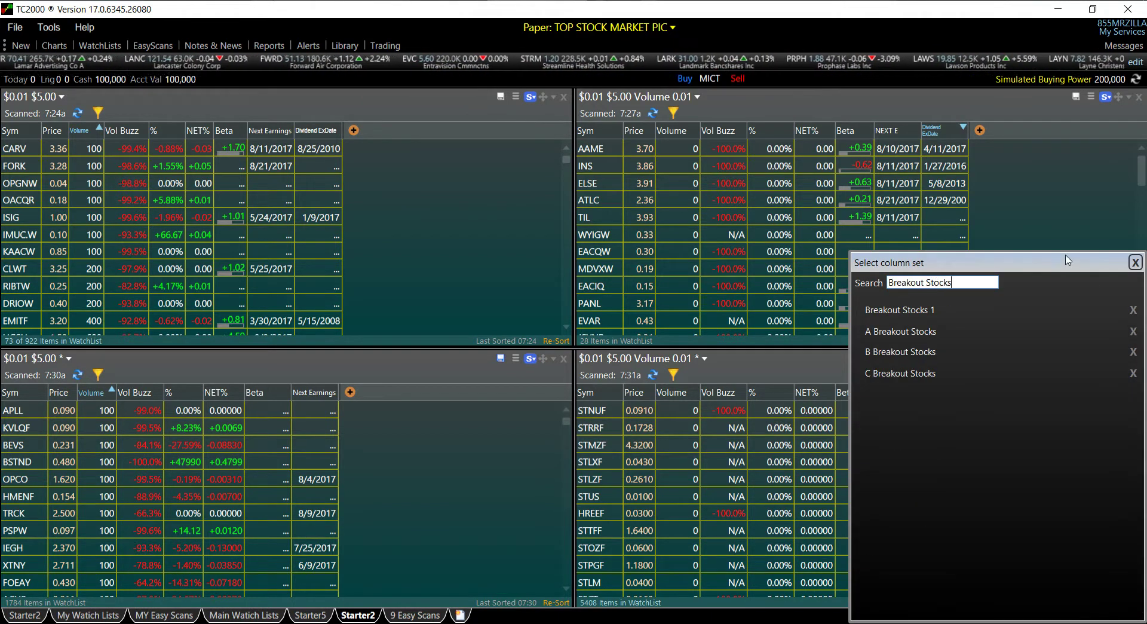
pyautogui.moveTo(1068, 260); pyautogui.dragTo(621, 164)
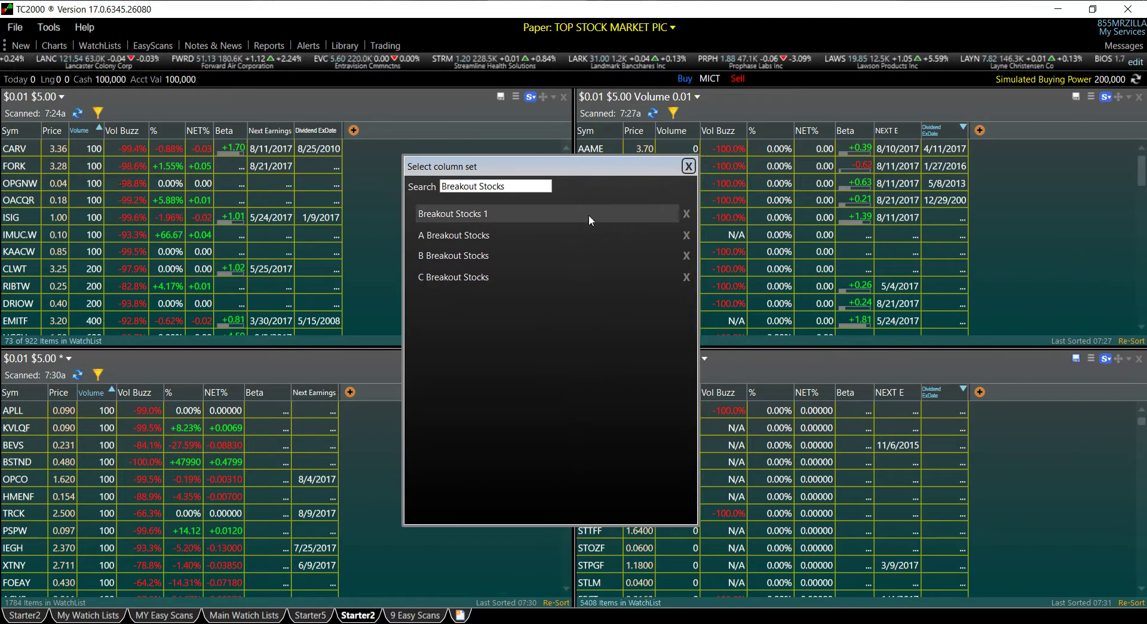
pyautogui.click(686, 214)
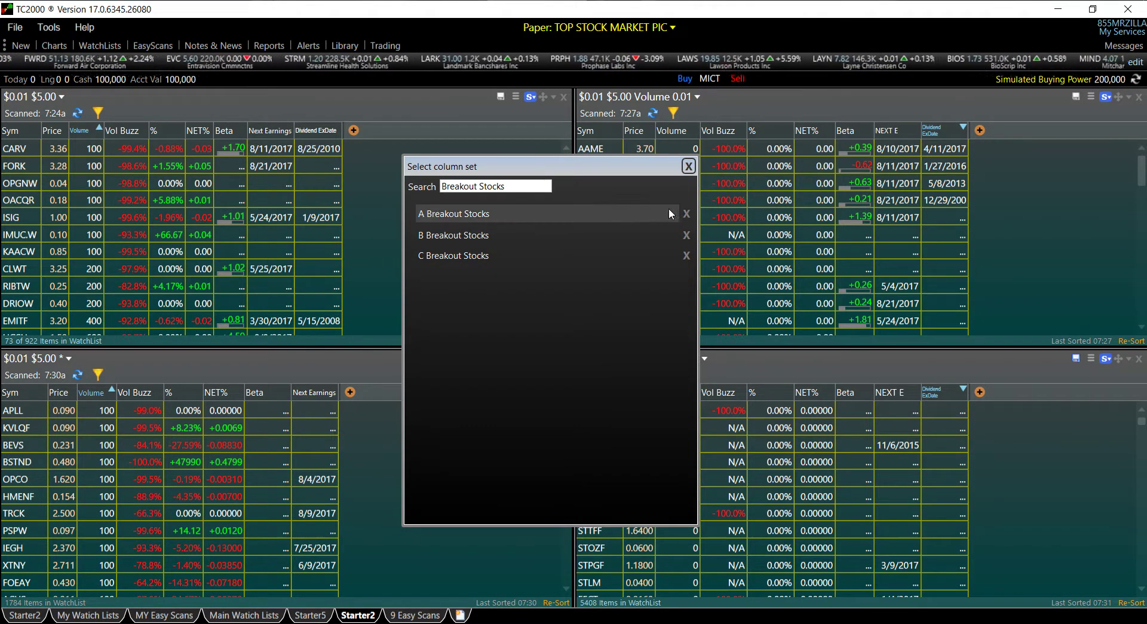
# Clear the column set search, look through the full list of saved sets, and close it without choosing one
pyautogui.doubleClick(503, 186)
pyautogui.press('BackSpace')
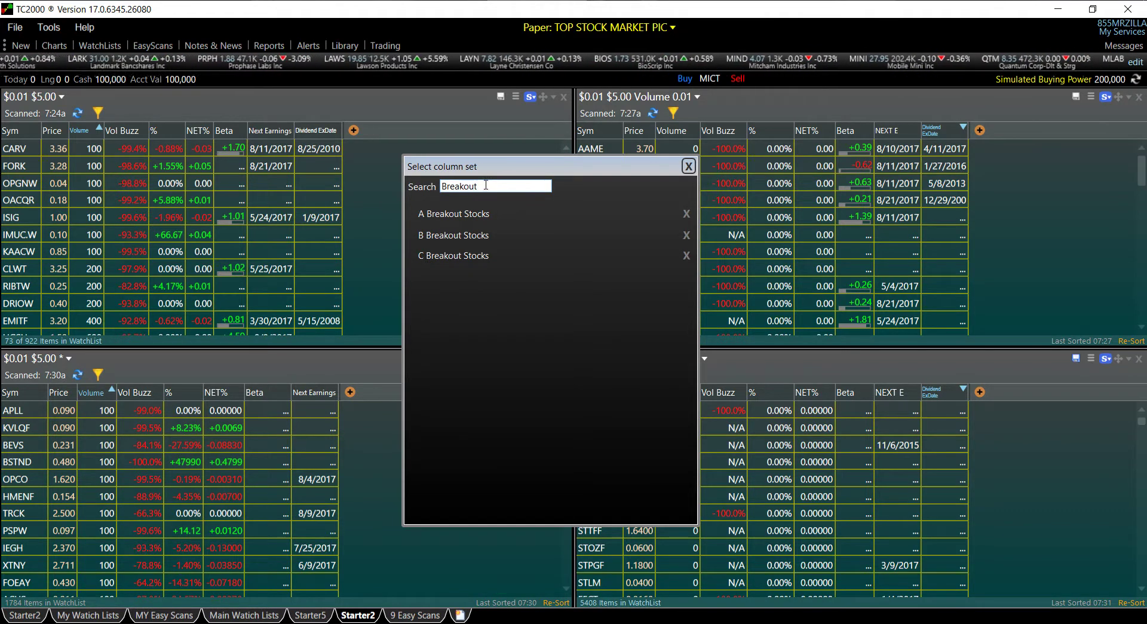
pyautogui.press('BackSpace')
pyautogui.press('BackSpace')
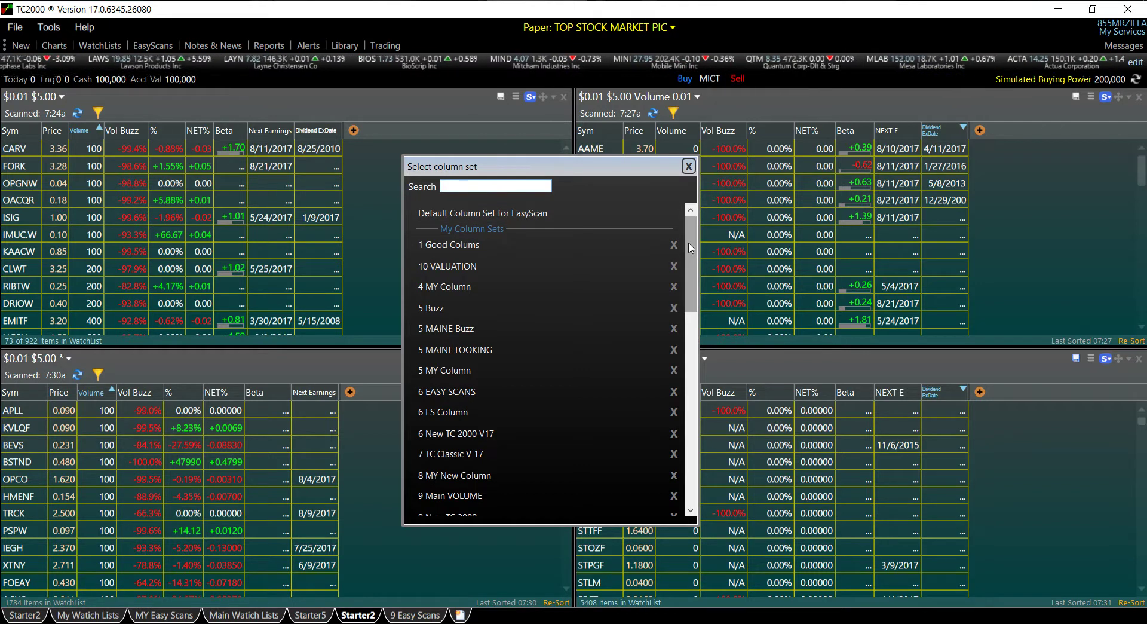
pyautogui.moveTo(689, 244); pyautogui.dragTo(689, 217)
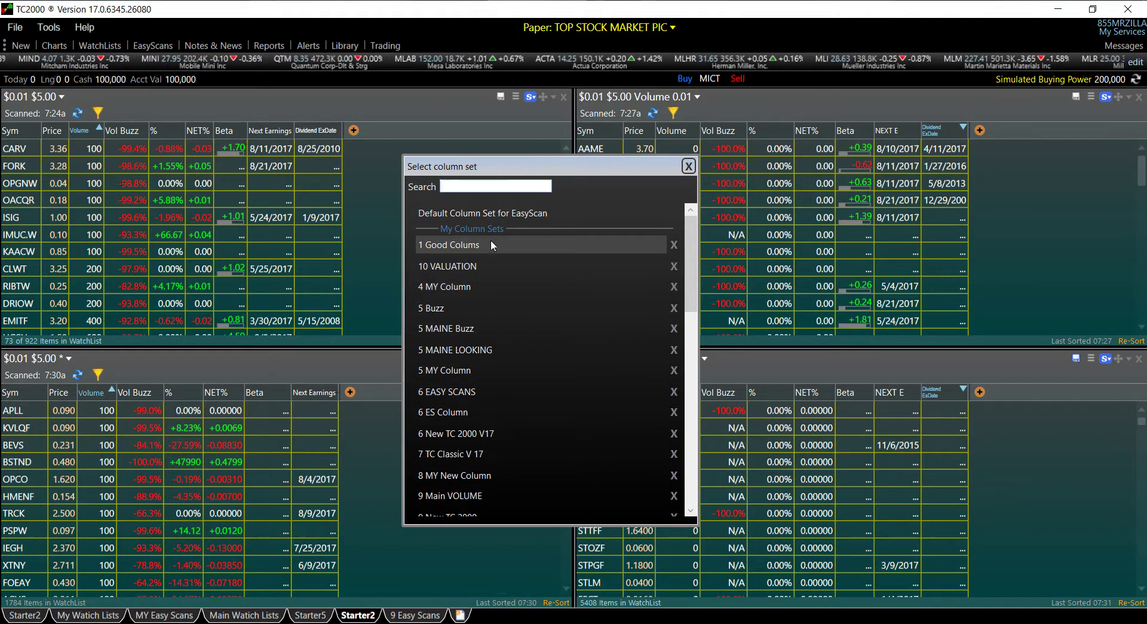
pyautogui.scroll(-1, 525, 371)
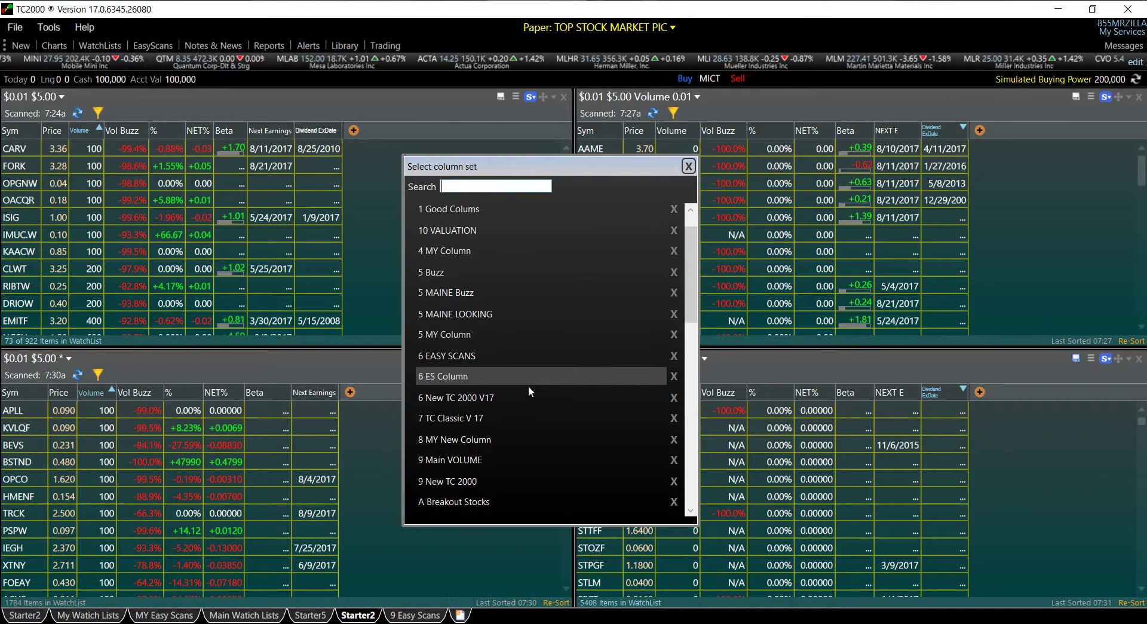
pyautogui.scroll(-2, 529, 385)
pyautogui.click(688, 166)
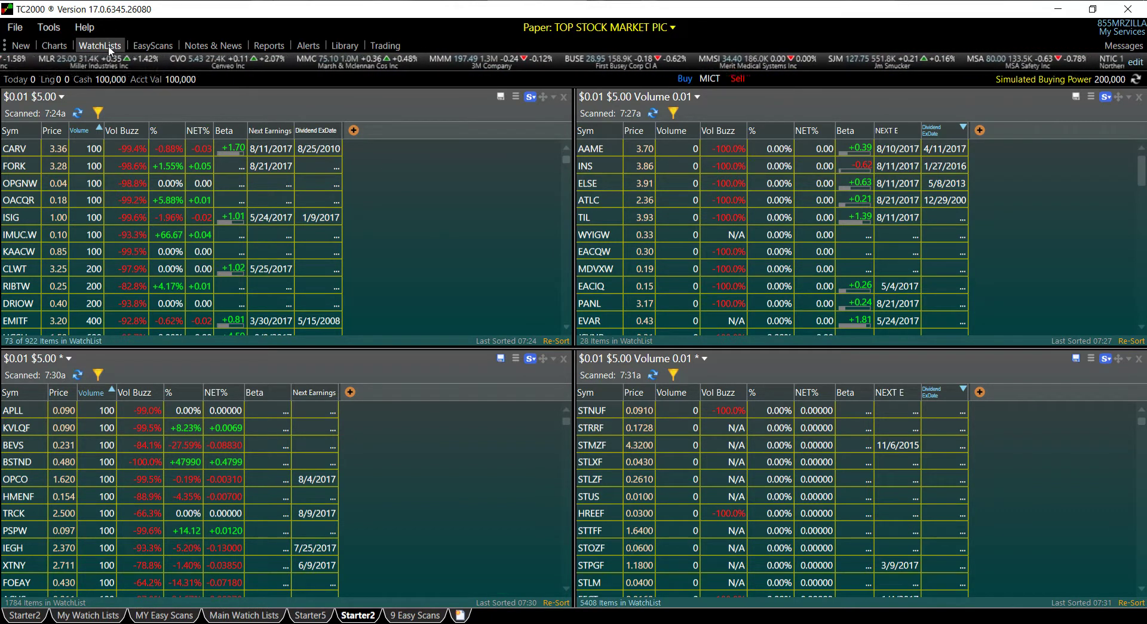
# Open the pre-built "Super Active Today" scan and widen its floating window to show all its columns
pyautogui.click(142, 48)
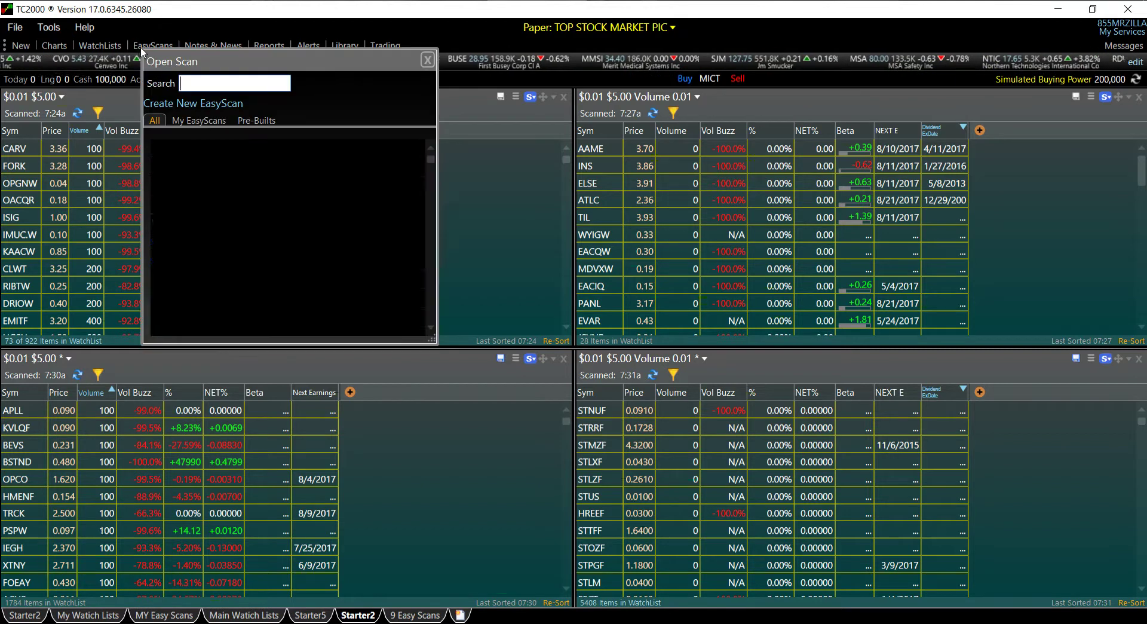
pyautogui.click(245, 120)
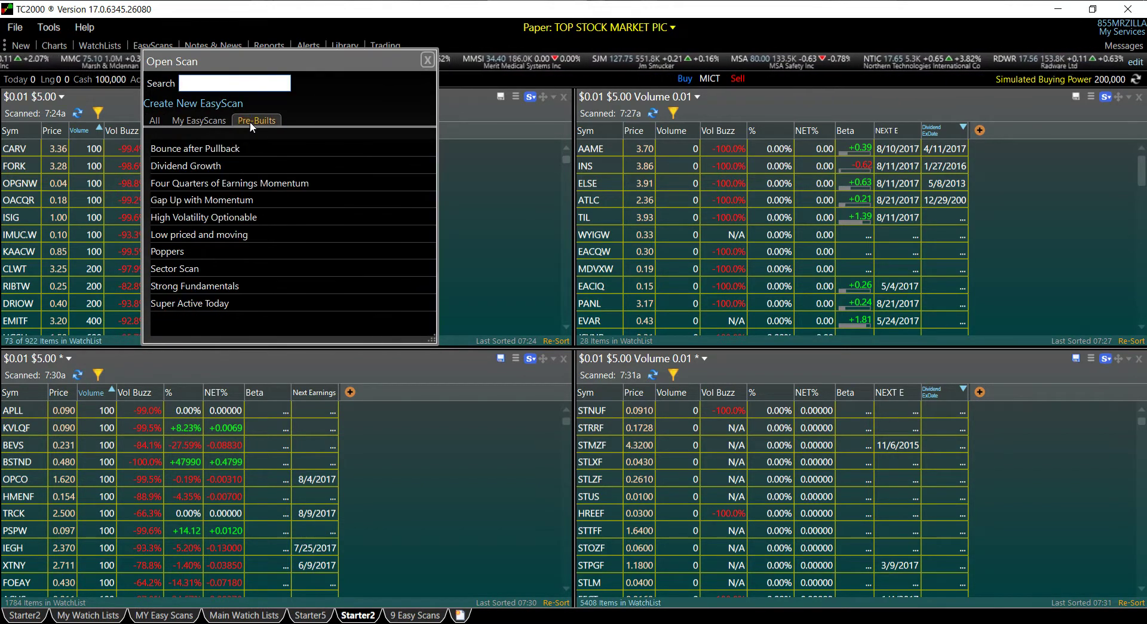
pyautogui.click(191, 307)
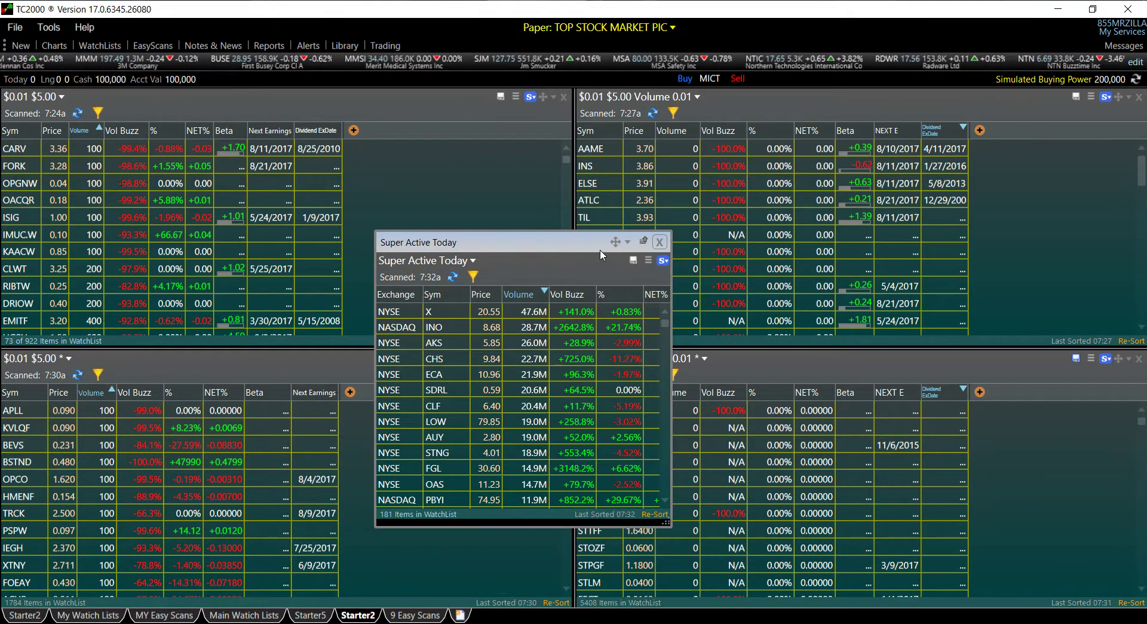
pyautogui.moveTo(579, 244); pyautogui.dragTo(560, 167)
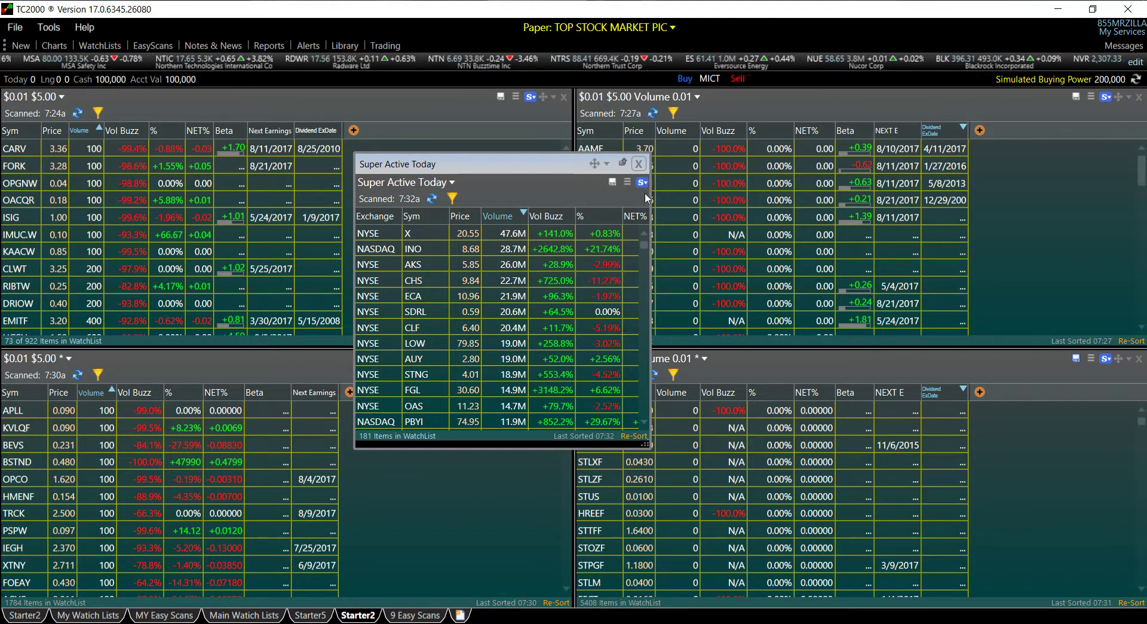
pyautogui.moveTo(653, 198); pyautogui.dragTo(785, 200)
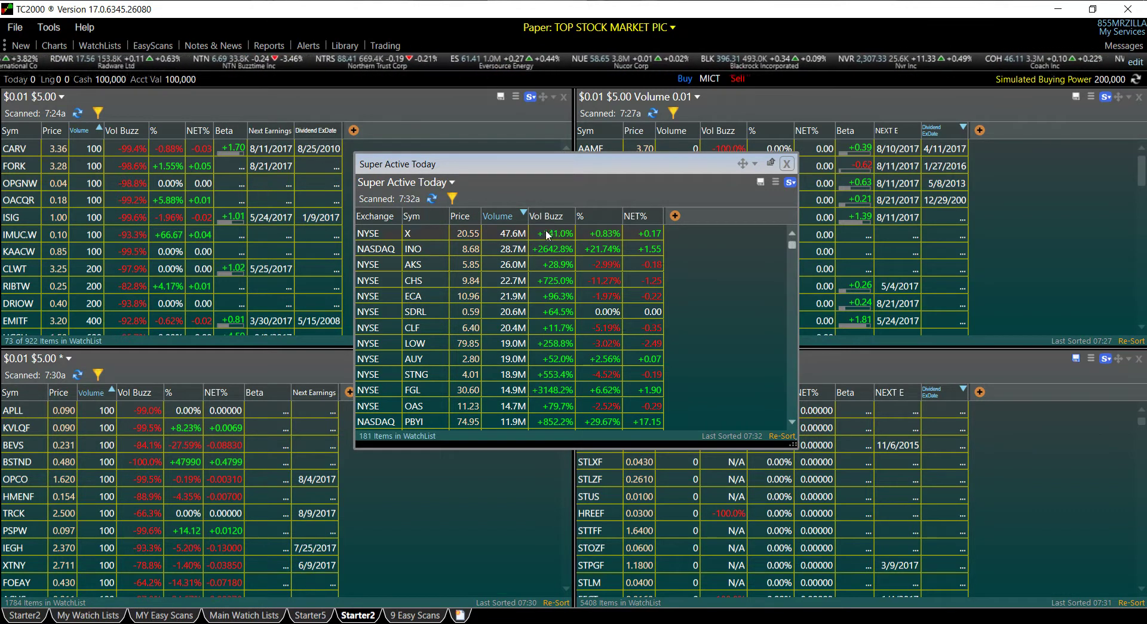
# Remove the Exchange column from the "Super Active Today" scan and dock it between the upper and lower rows of scans
pyautogui.click(775, 182)
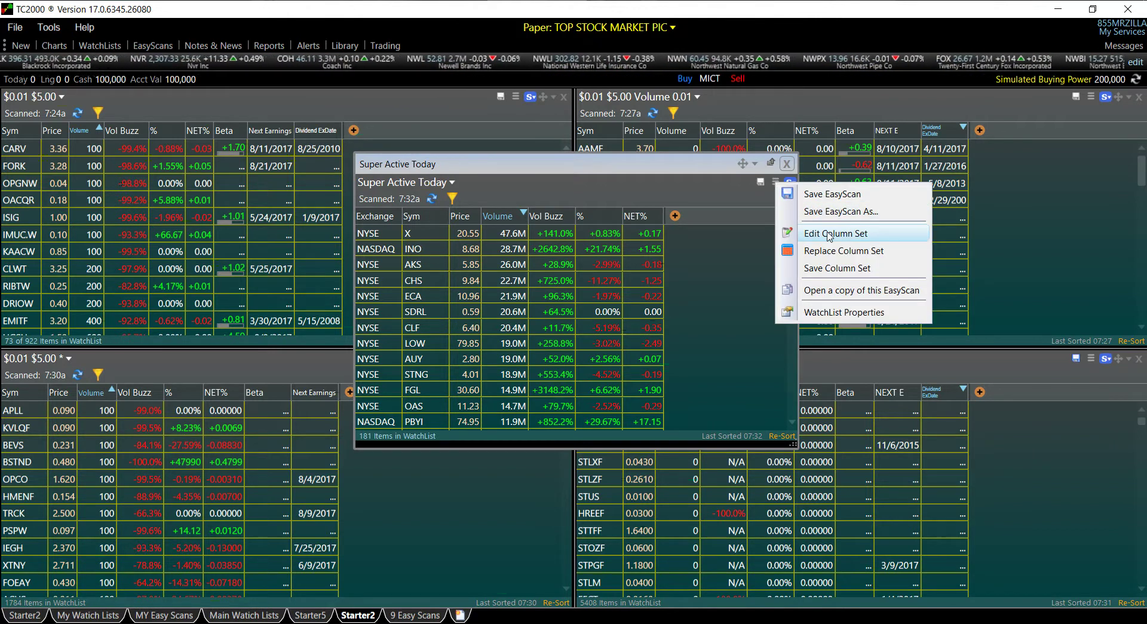
pyautogui.click(771, 236)
pyautogui.click(921, 281)
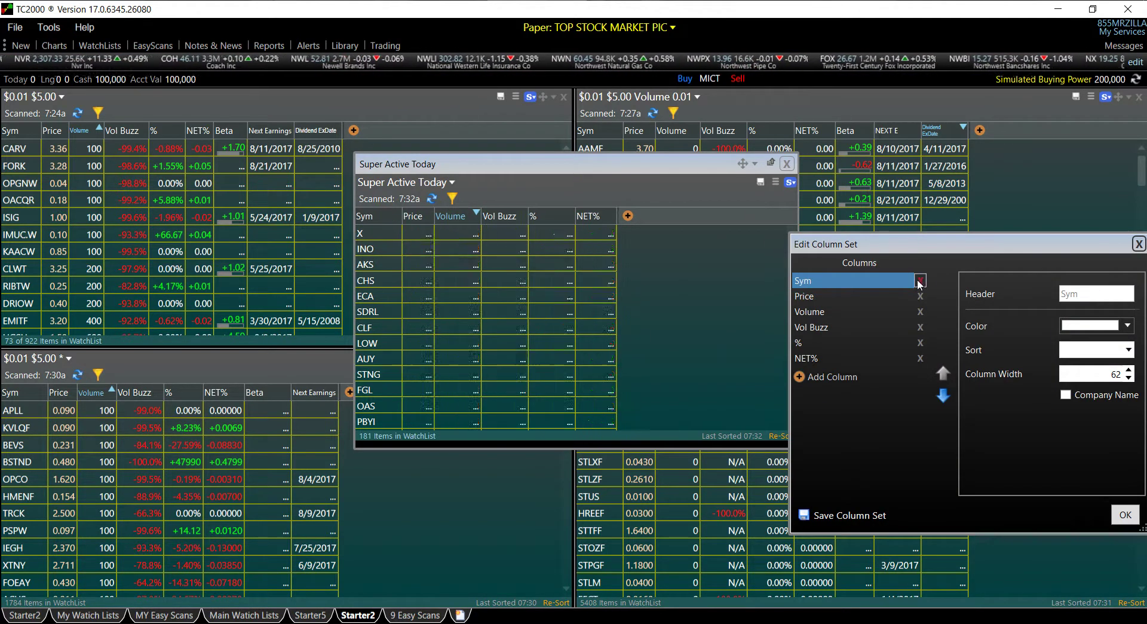
pyautogui.click(1126, 515)
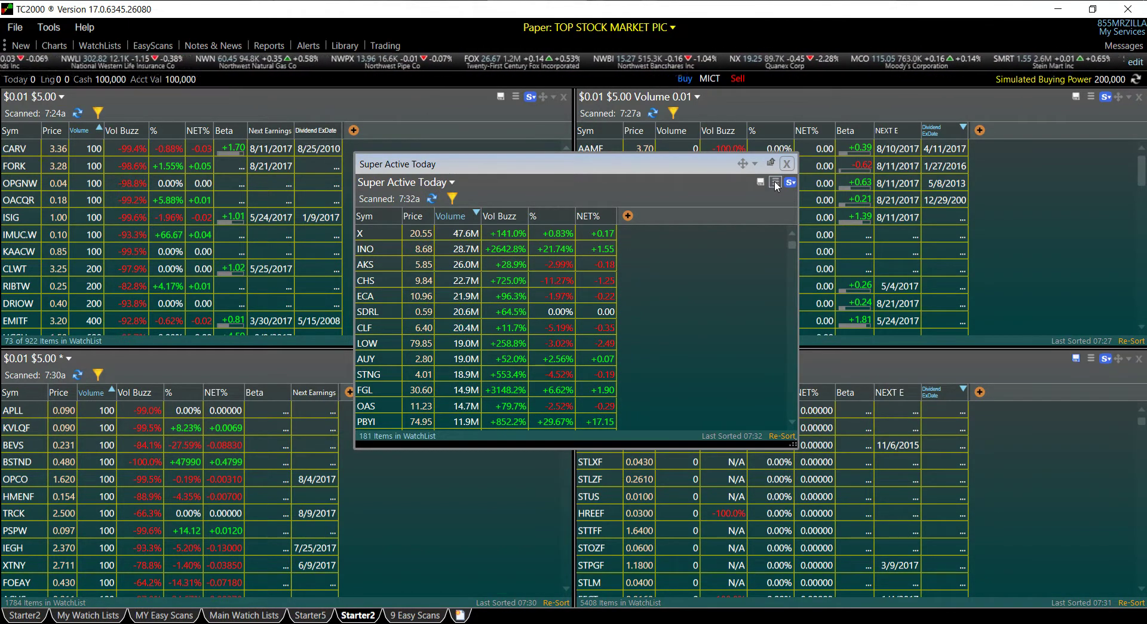
pyautogui.click(742, 165)
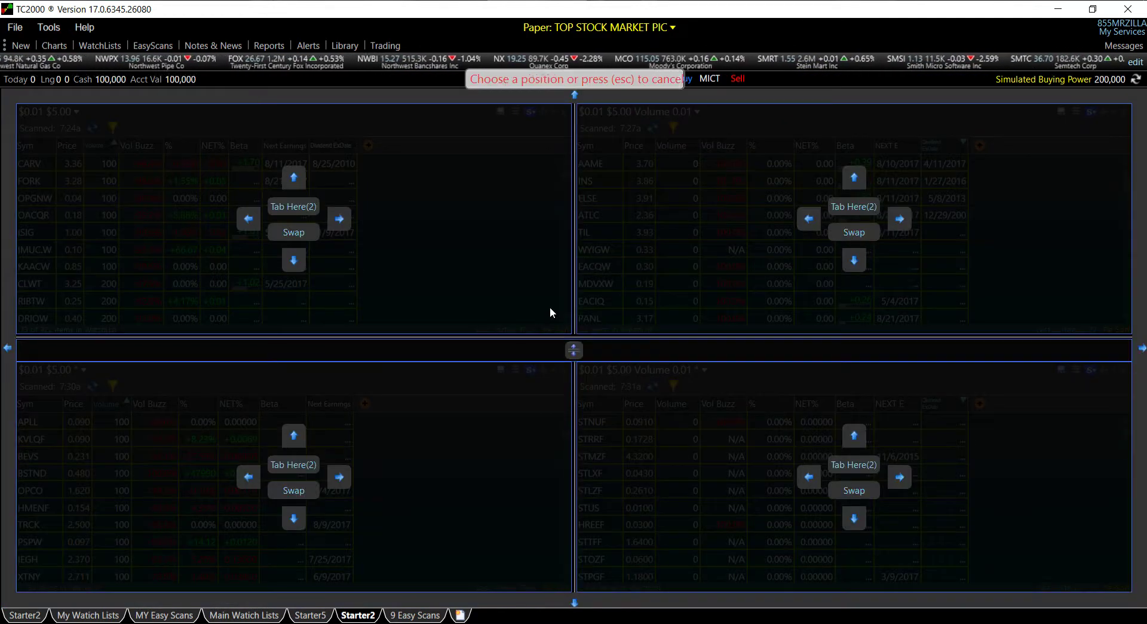
pyautogui.click(575, 350)
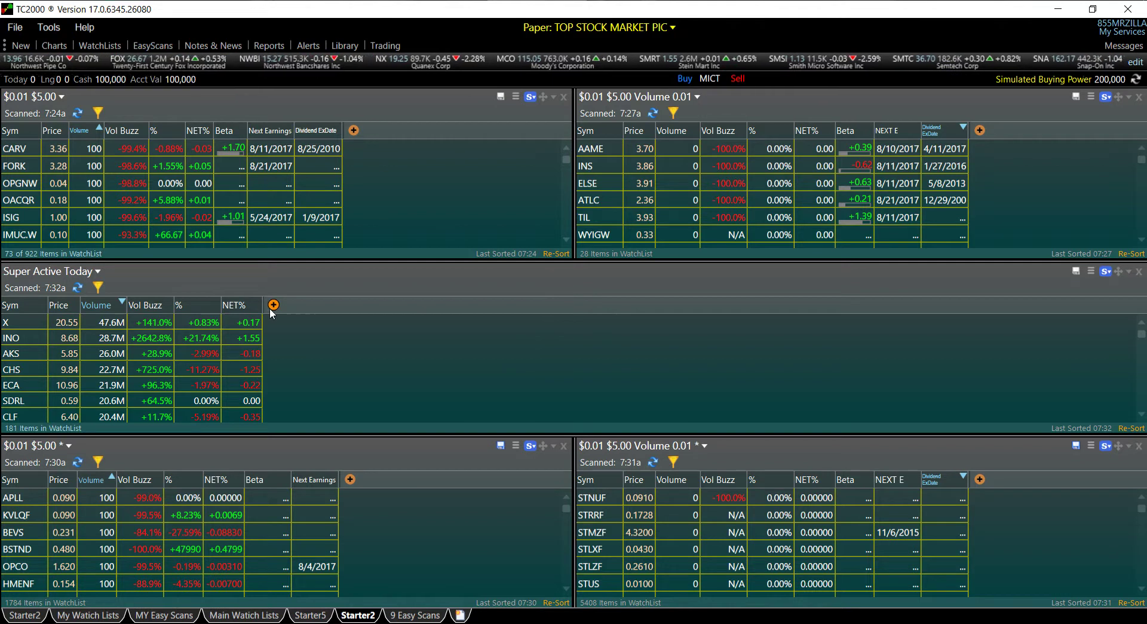
# Replace the column set of the "Super Active Today" scan with "1 Good Colums"
pyautogui.click(1105, 271)
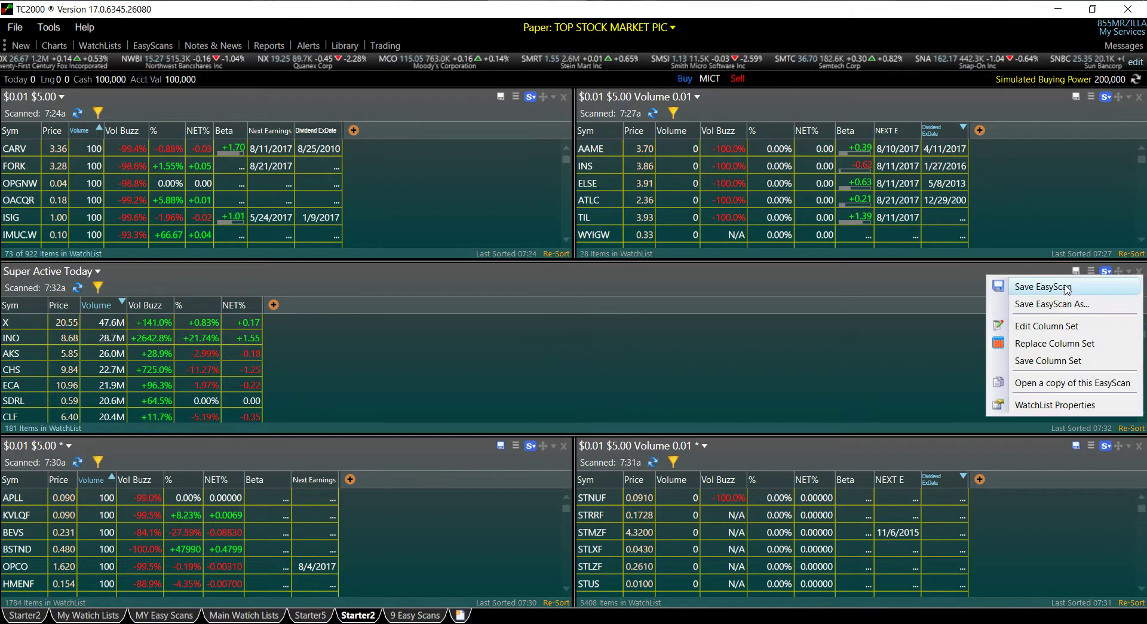
pyautogui.click(1054, 343)
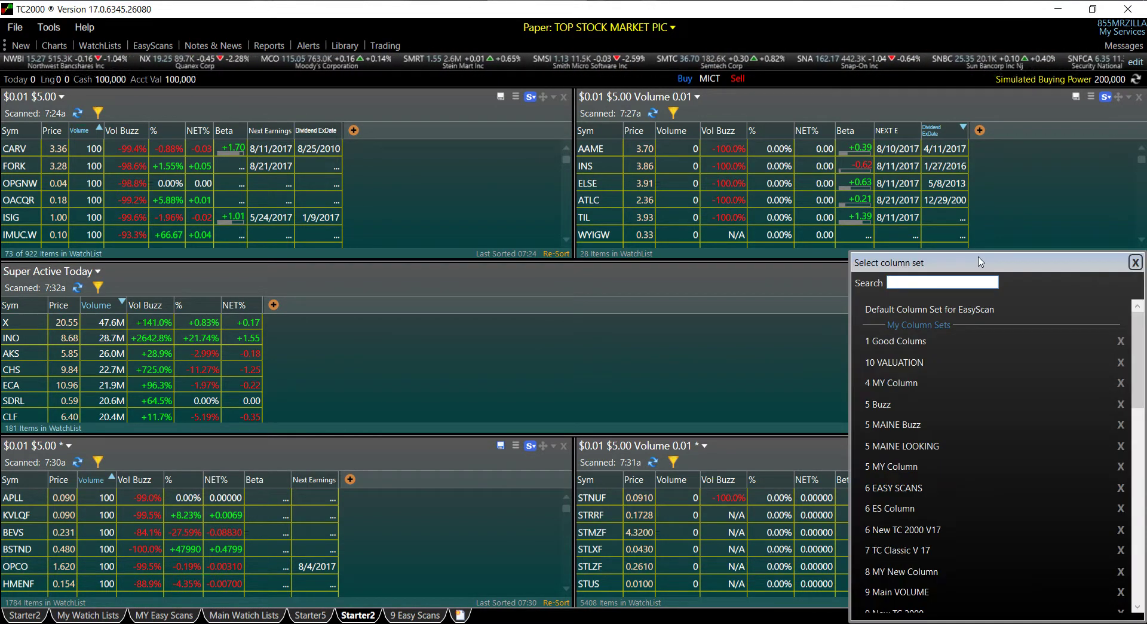
pyautogui.moveTo(955, 267); pyautogui.dragTo(484, 172)
pyautogui.click(459, 247)
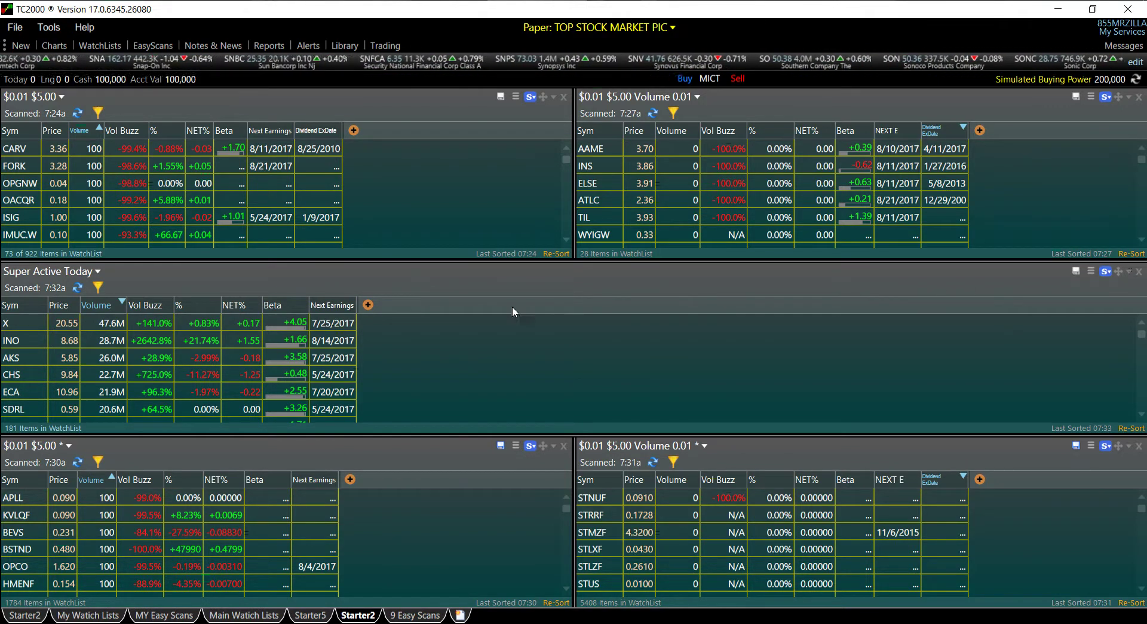
# Replace the column set of the "Super Active Today" scan with "10 VALUATION"
pyautogui.click(1091, 271)
pyautogui.click(1053, 342)
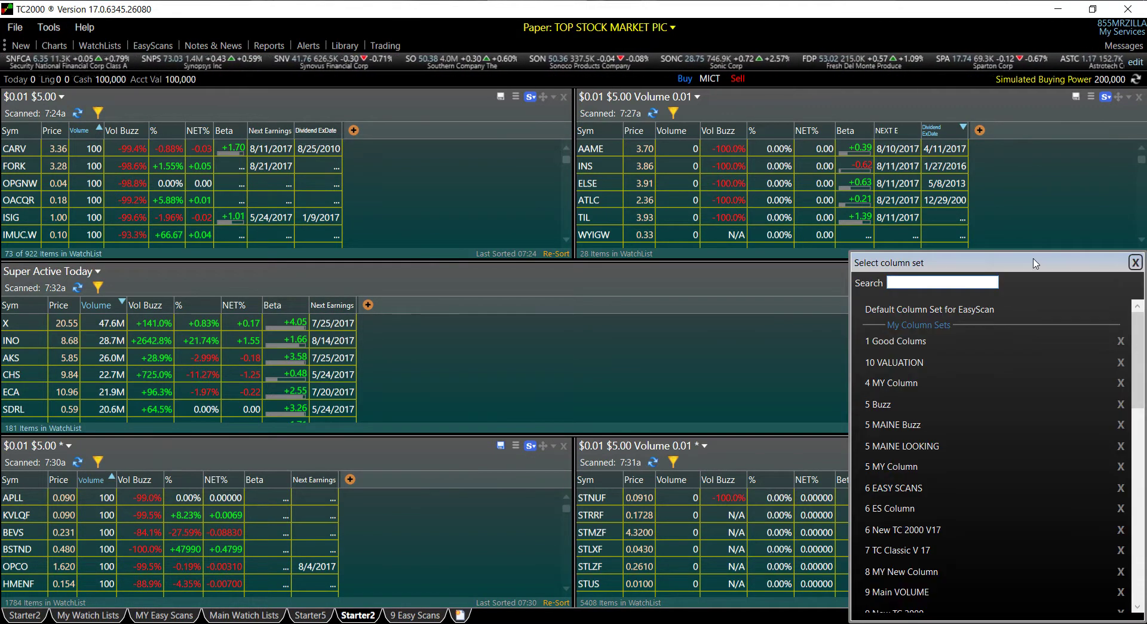
pyautogui.moveTo(1036, 264); pyautogui.dragTo(593, 197)
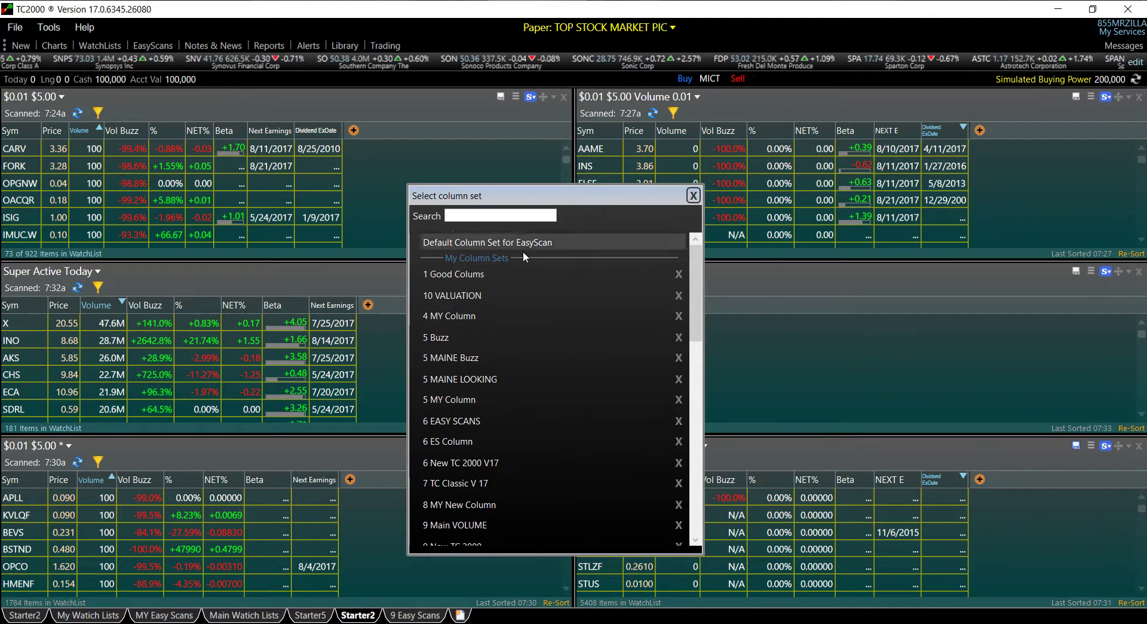
pyautogui.click(471, 295)
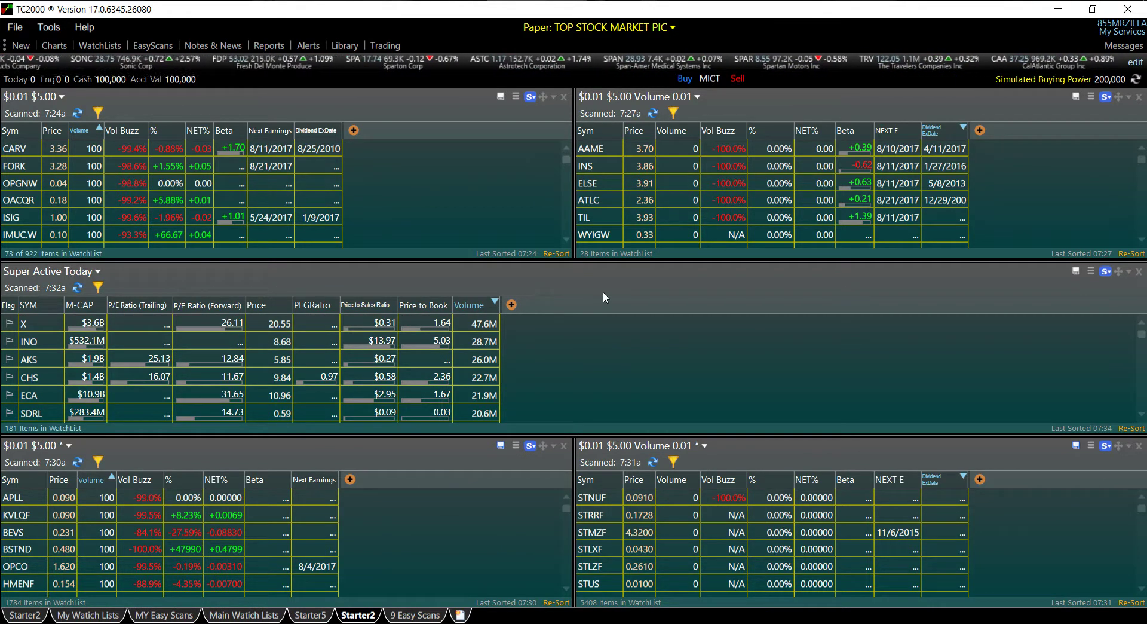
# Replace the column set of the "Super Active Today" scan with "4 MY Column"
pyautogui.click(1108, 270)
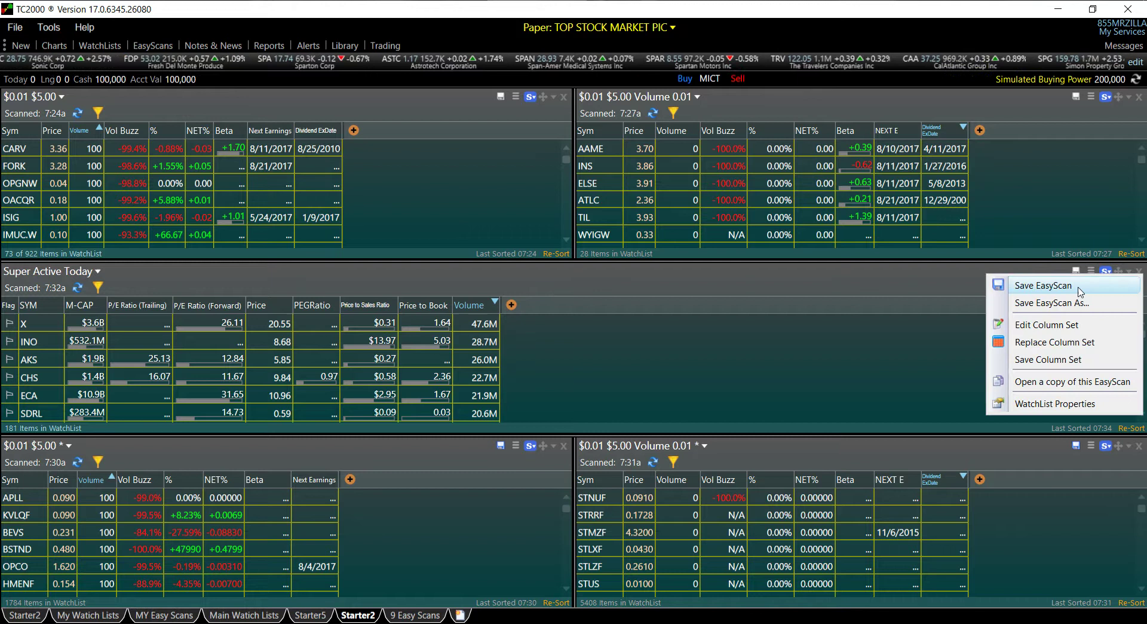
pyautogui.click(1032, 343)
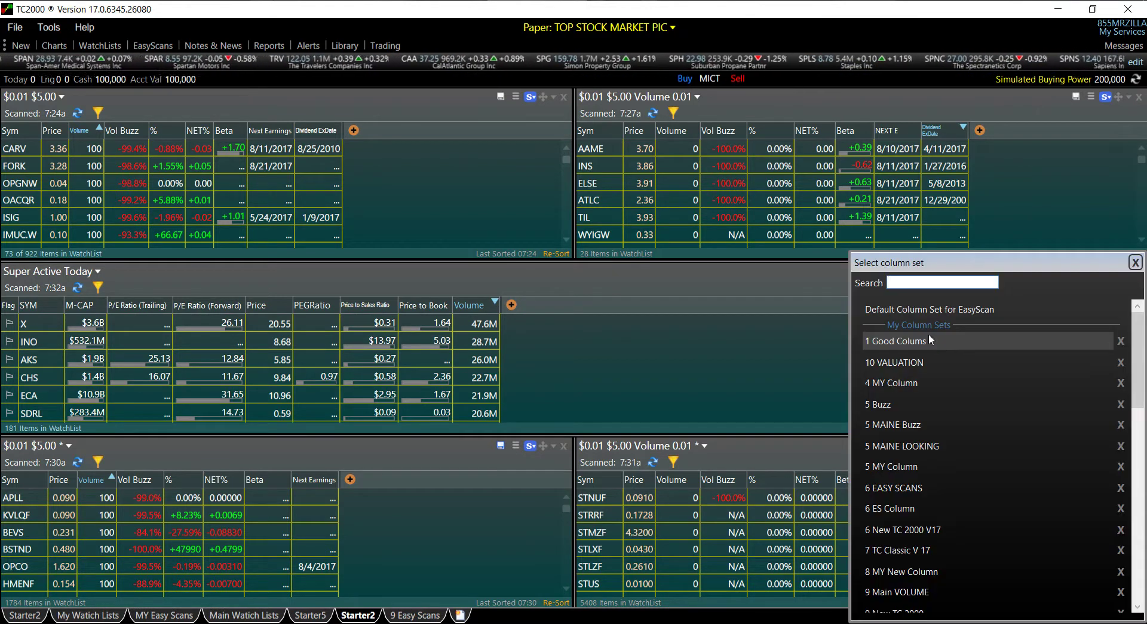
pyautogui.moveTo(1013, 271); pyautogui.dragTo(824, 175)
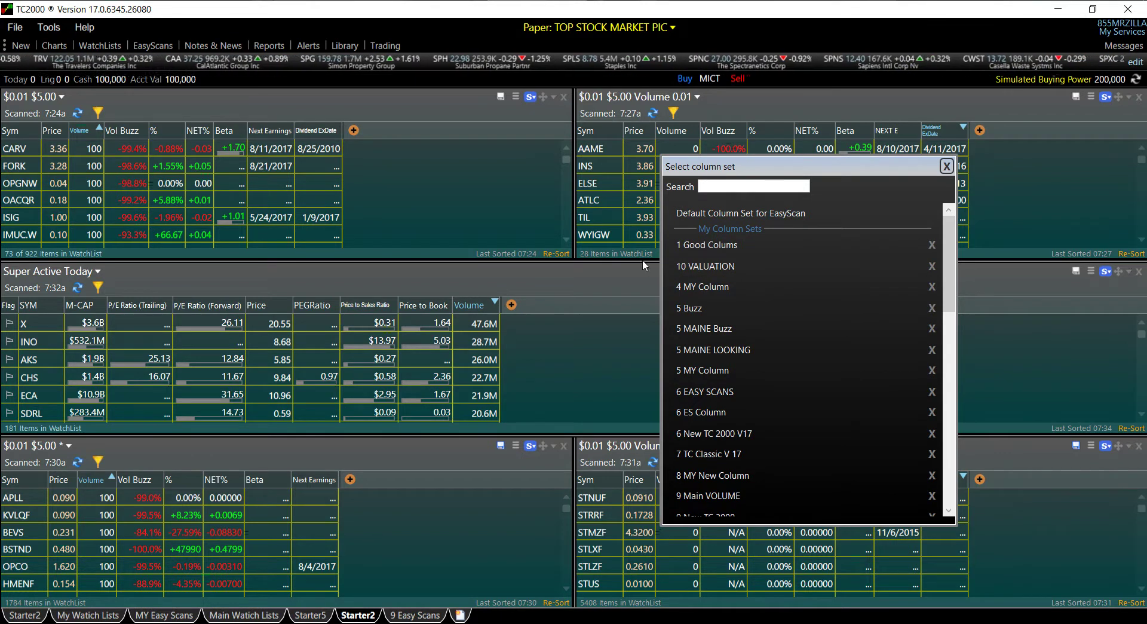
pyautogui.click(722, 287)
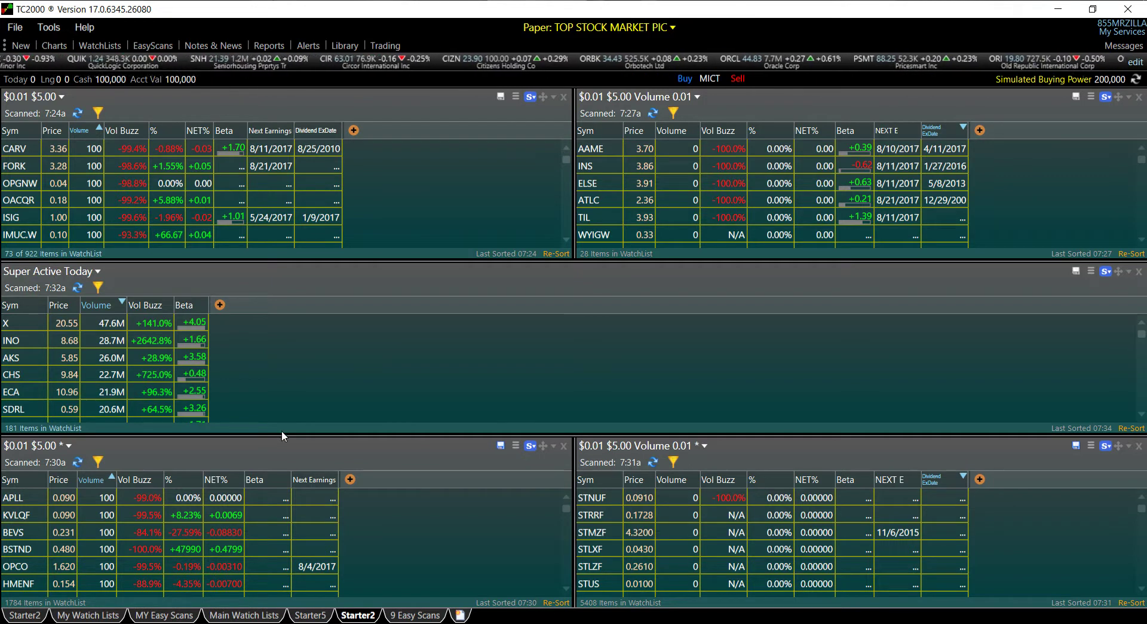
pyautogui.click(1092, 269)
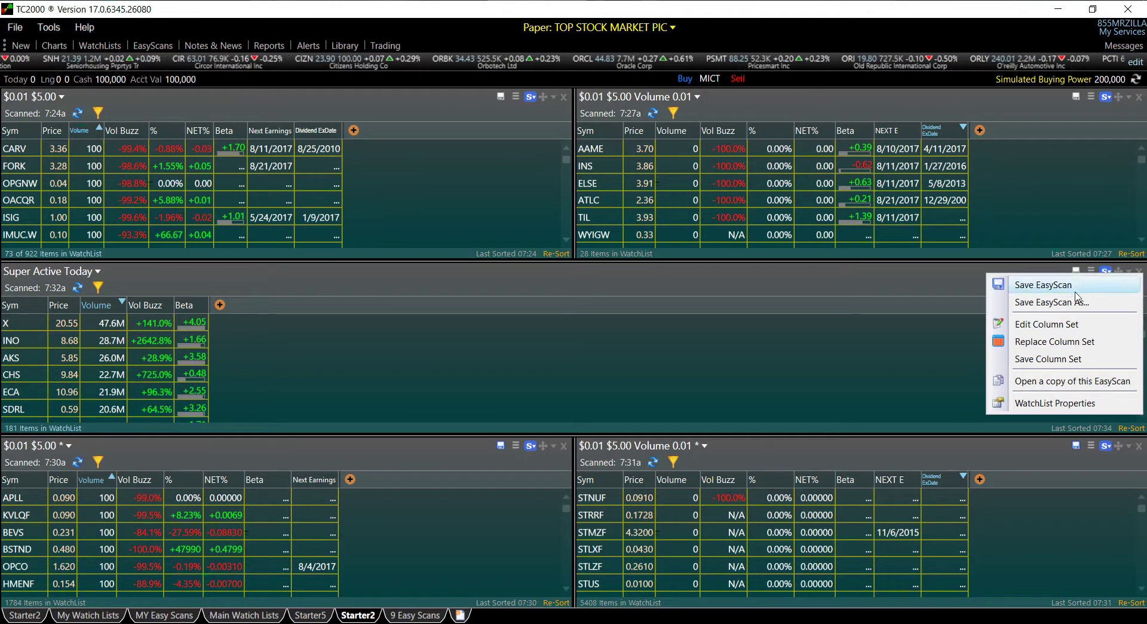
pyautogui.click(1053, 342)
pyautogui.moveTo(1036, 264); pyautogui.dragTo(592, 230)
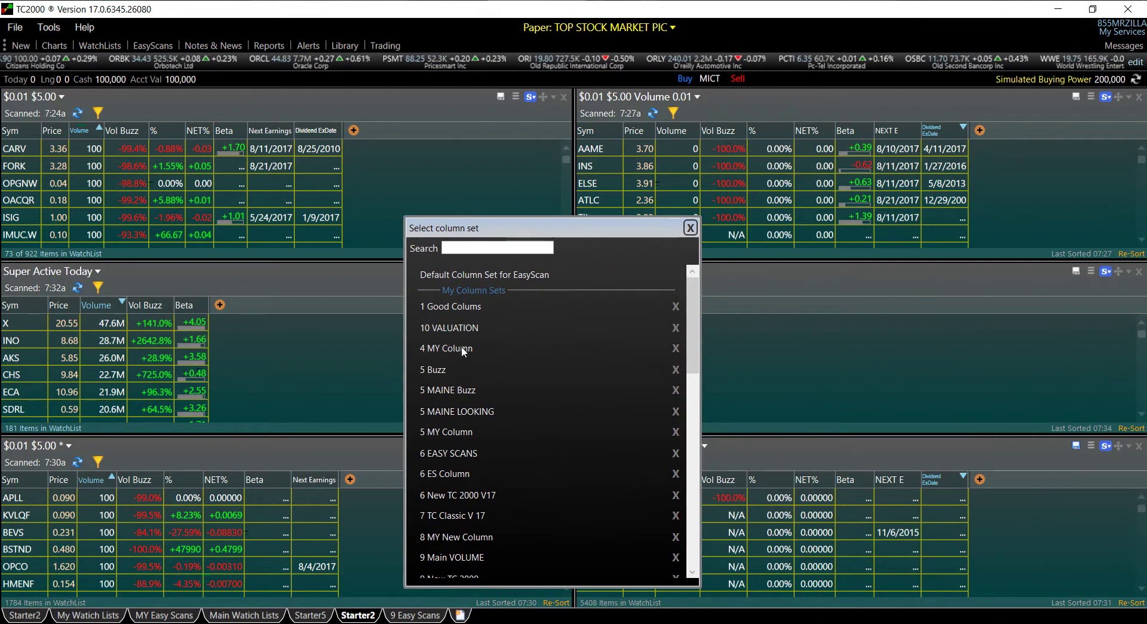
pyautogui.click(690, 228)
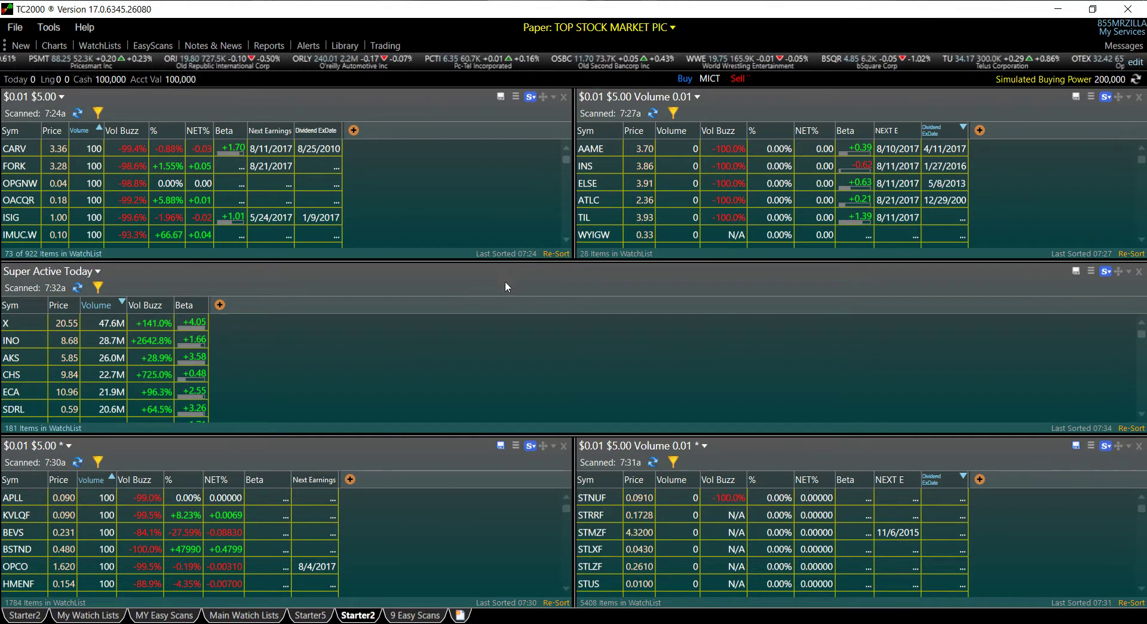
# Start saving the "Super Active Today" column set from its column editor and clear the proposed name
pyautogui.click(1097, 272)
pyautogui.click(1074, 326)
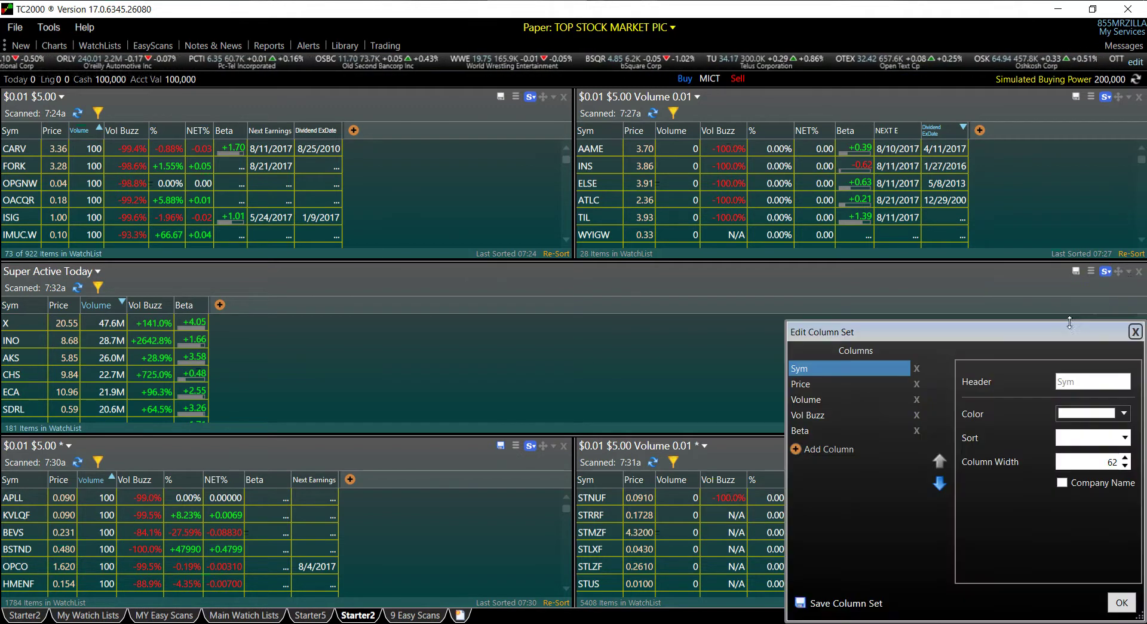
pyautogui.moveTo(1018, 332); pyautogui.dragTo(678, 250)
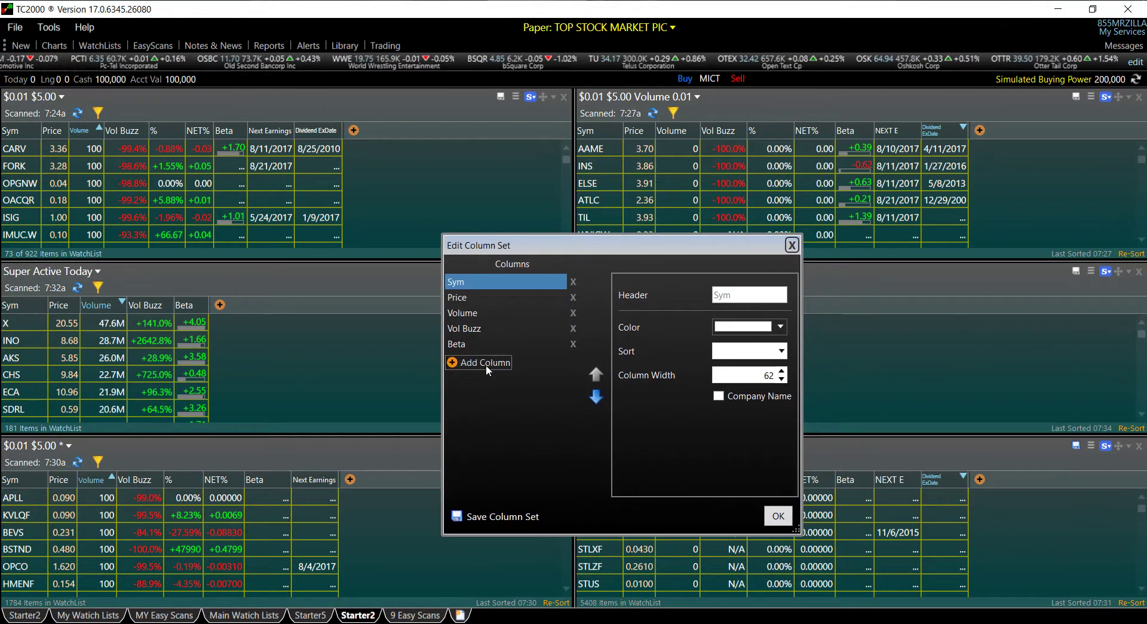
pyautogui.click(505, 515)
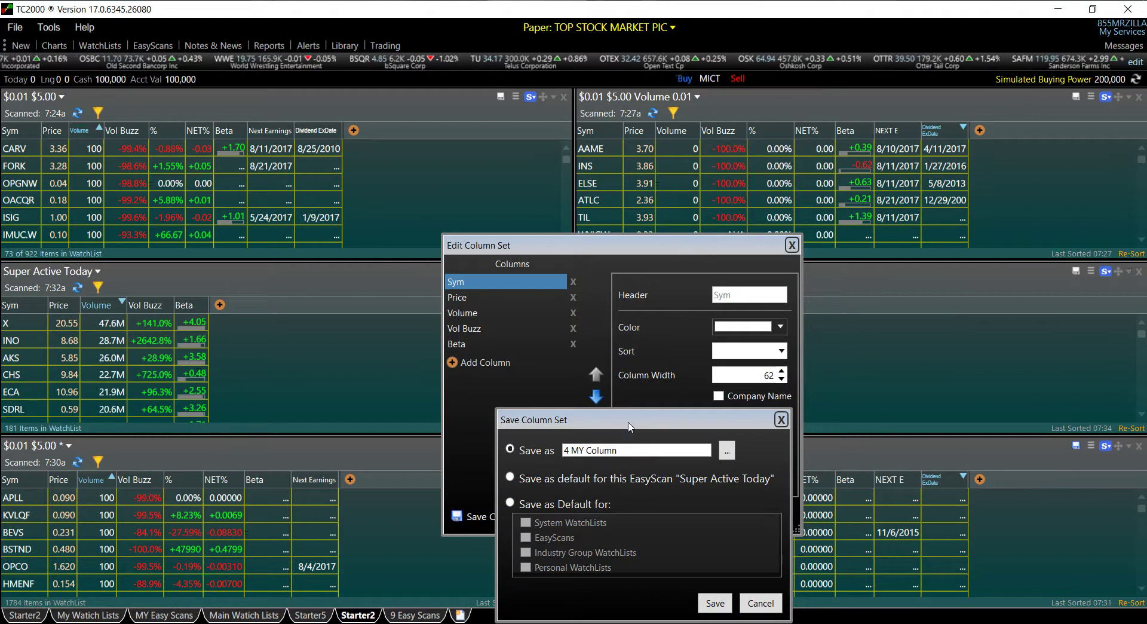
pyautogui.moveTo(631, 422); pyautogui.dragTo(446, 301)
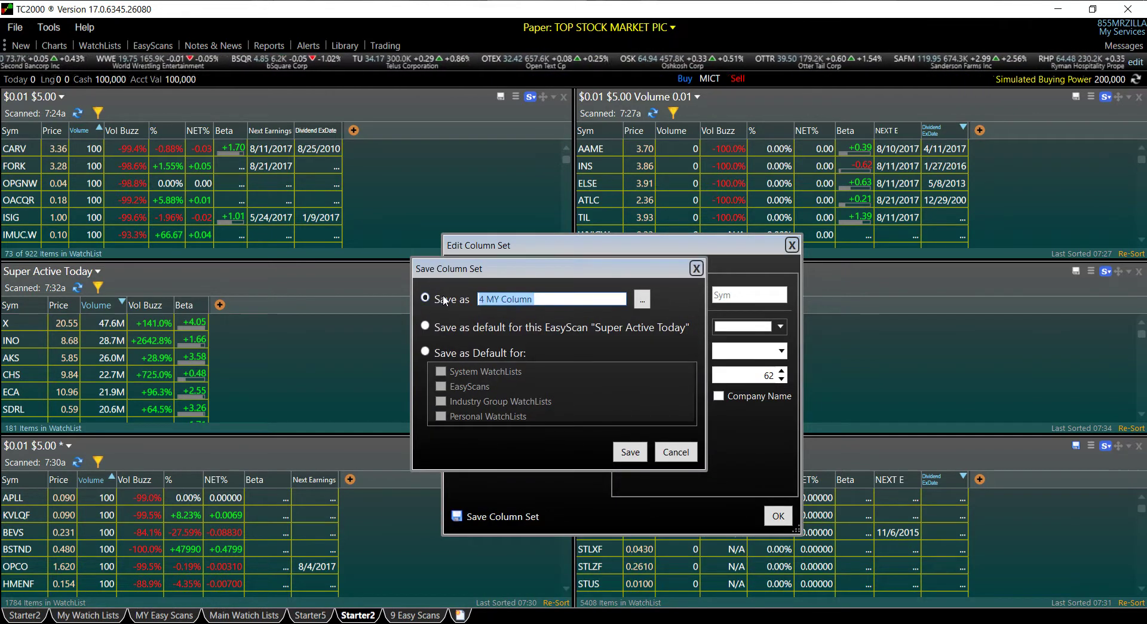
pyautogui.press('BackSpace')
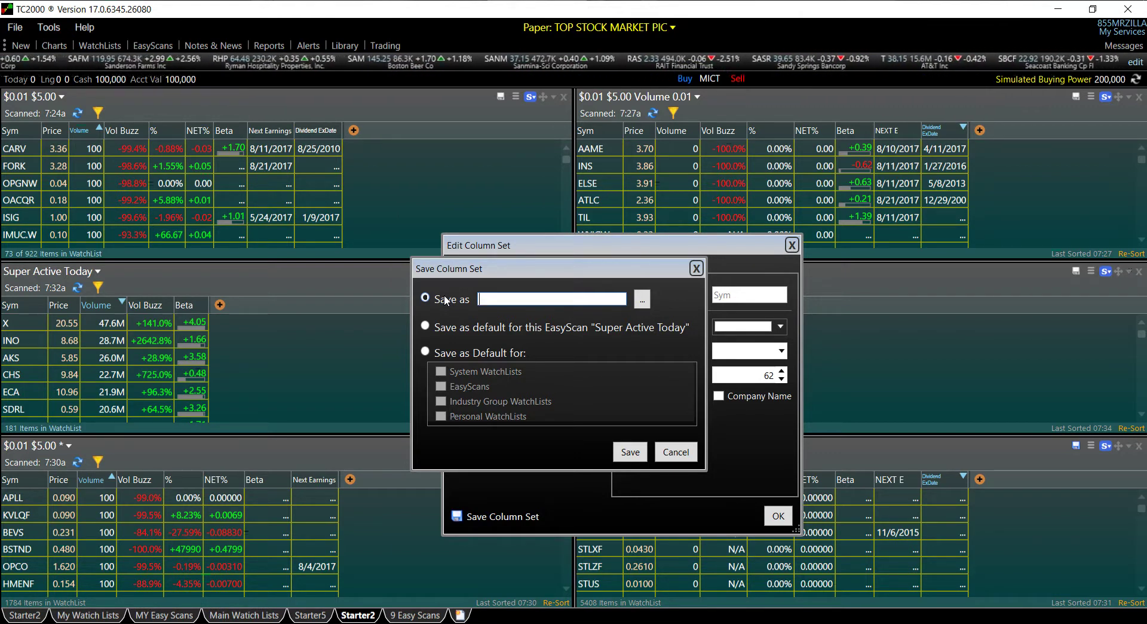
pyautogui.write('K')
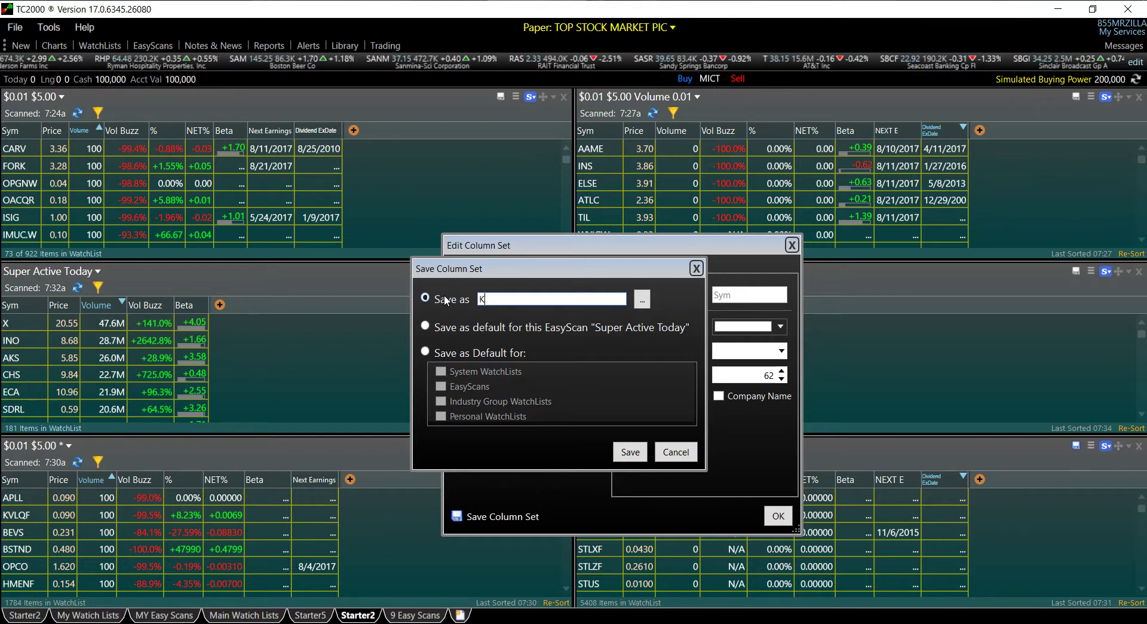
pyautogui.write('ool')
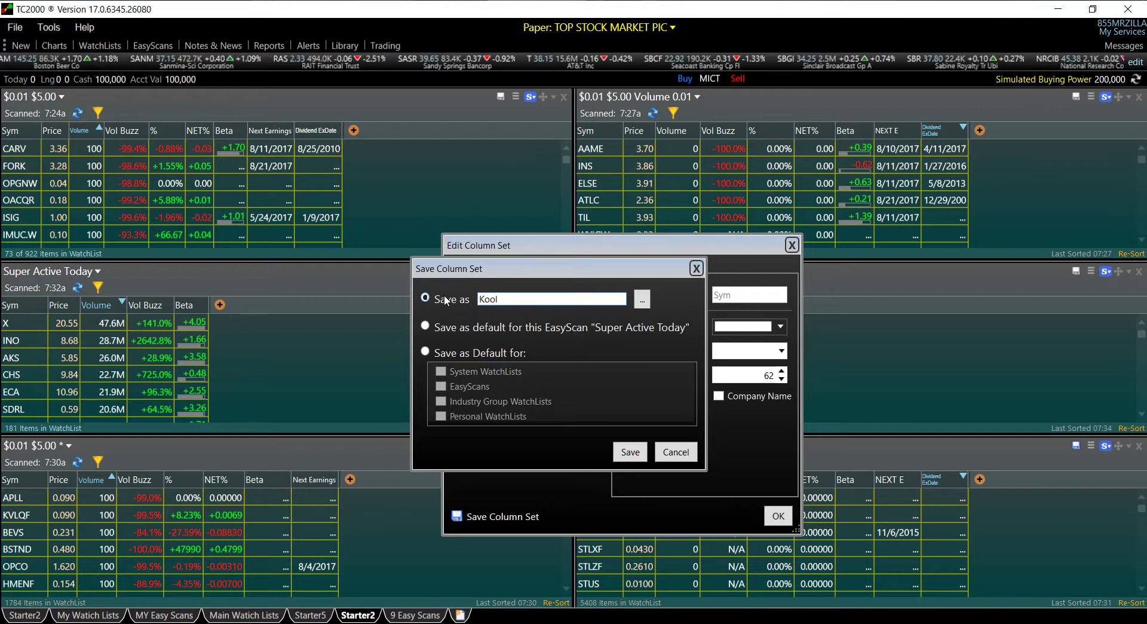
pyautogui.press('BackSpace')
pyautogui.press('BackSpace')
pyautogui.press('BackSpace')
pyautogui.press('BackSpace')
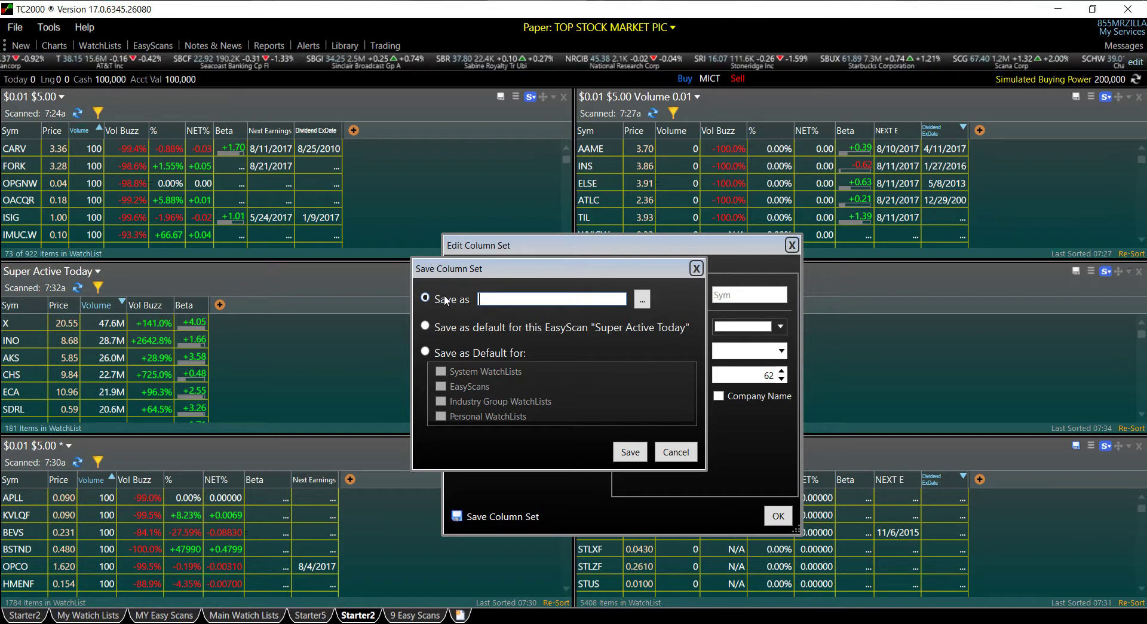
# Save the column set under the name "My ES" and close the column editor
pyautogui.write('My')
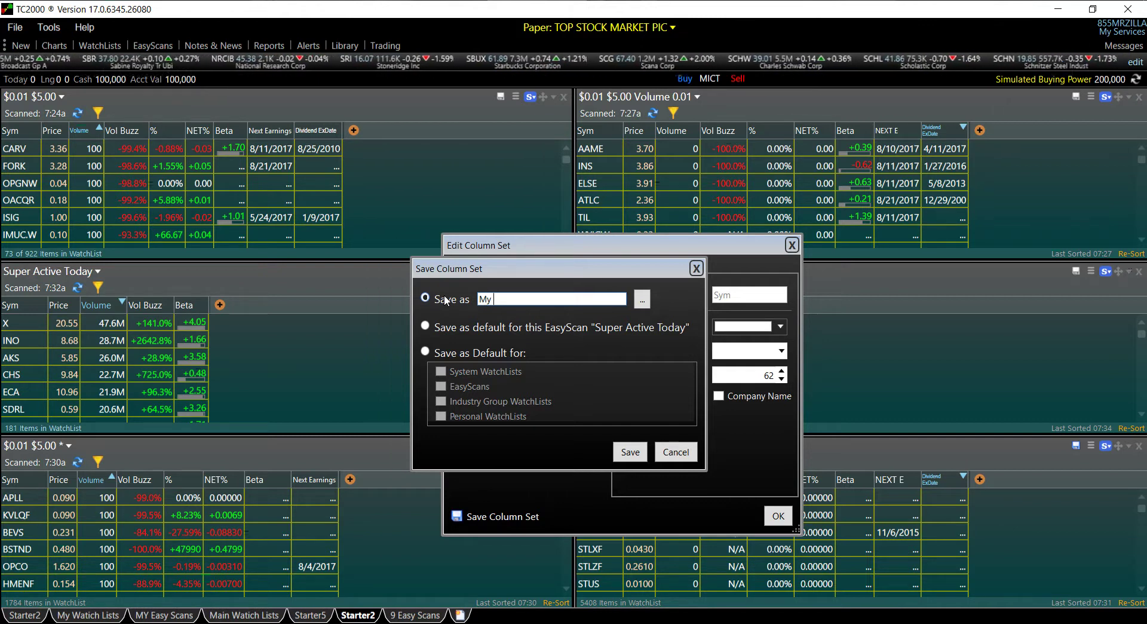
pyautogui.write(' E')
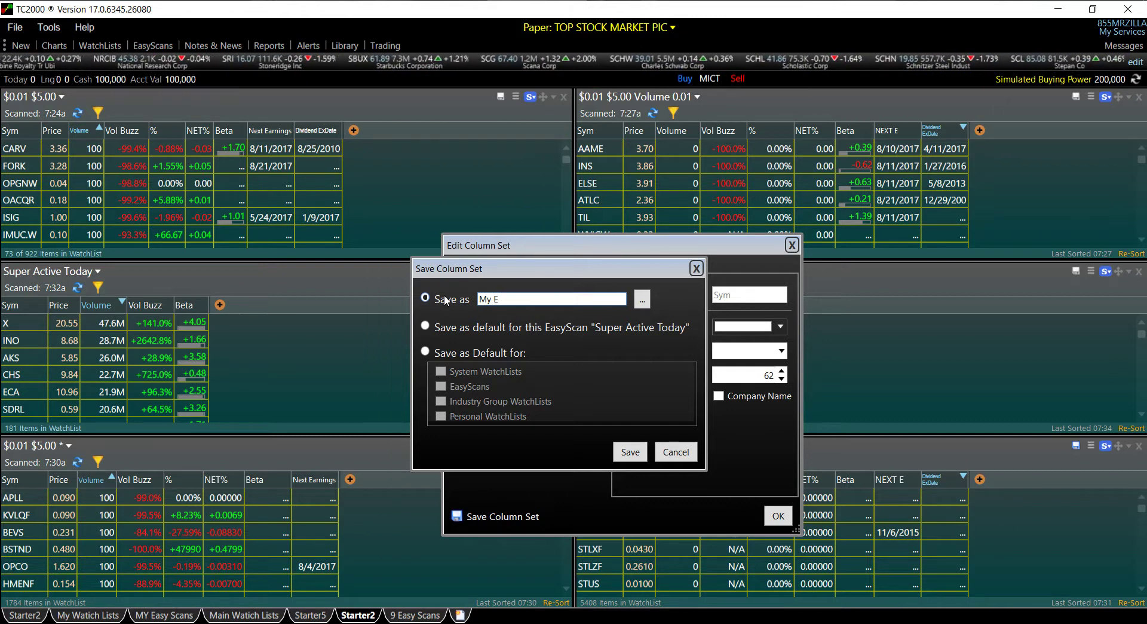
pyautogui.write('S')
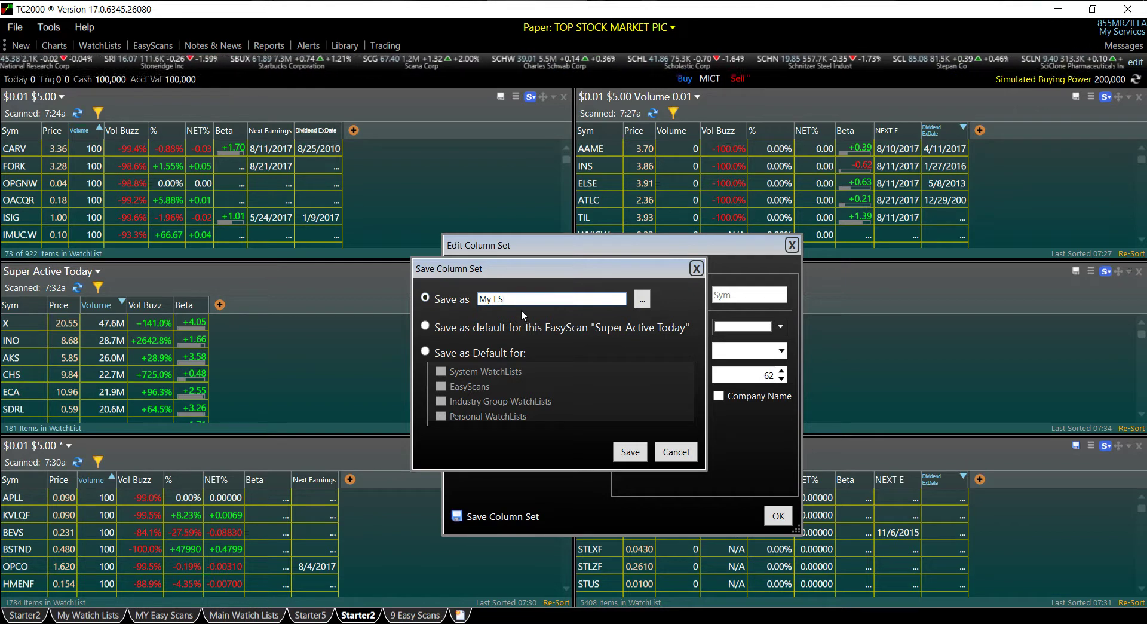
pyautogui.click(636, 456)
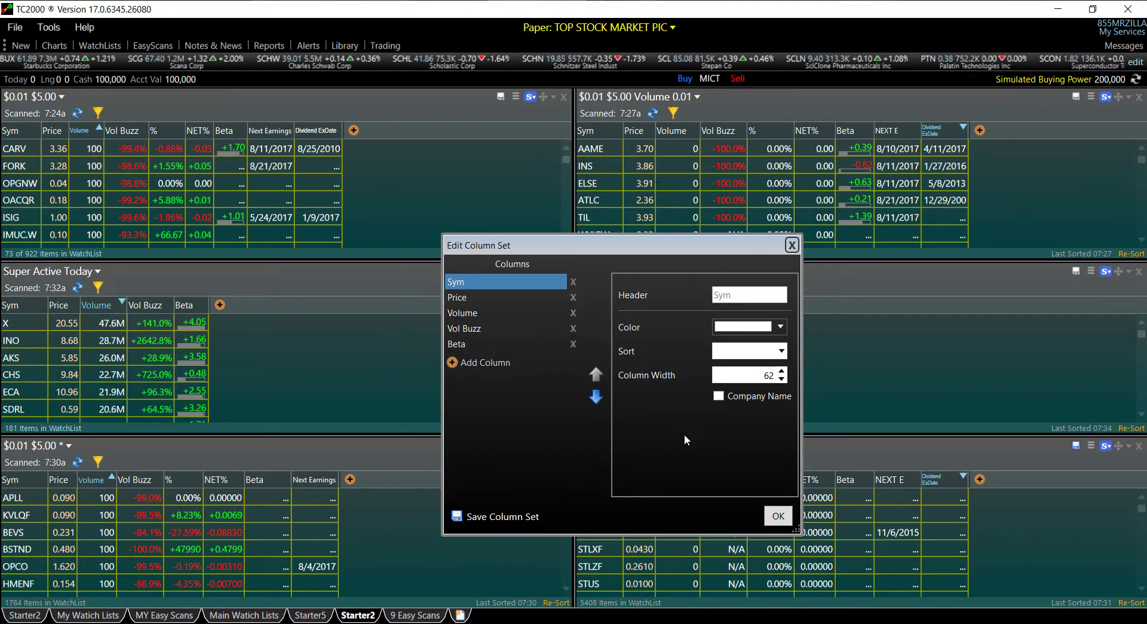
pyautogui.click(776, 515)
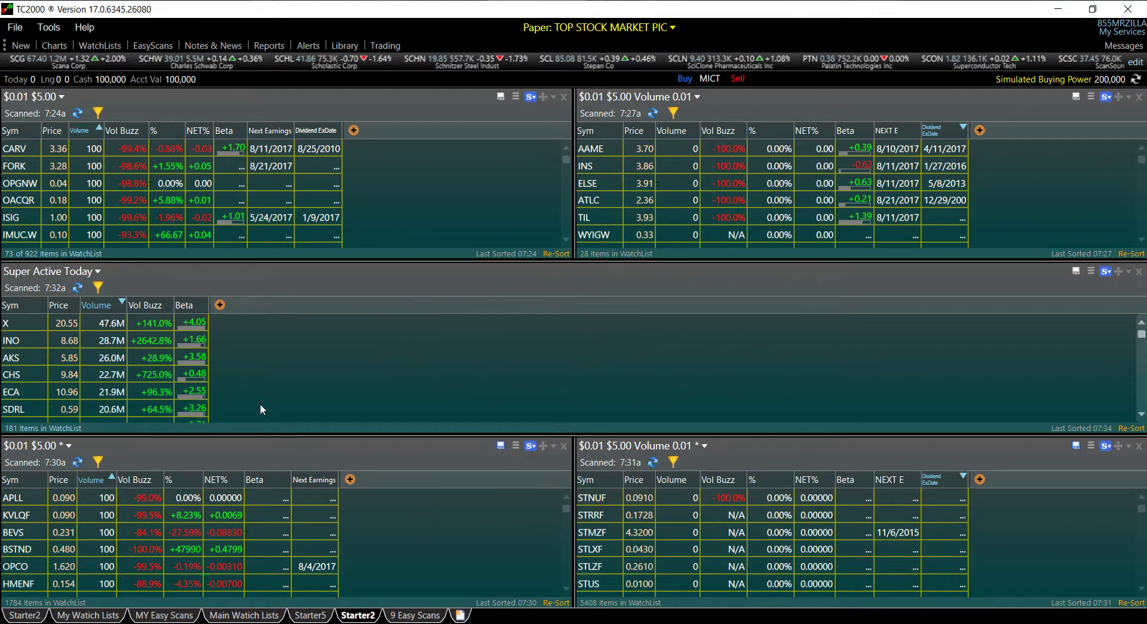
# Delete the saved column set "4 MY Column" and search the remaining sets for "my"
pyautogui.click(1090, 272)
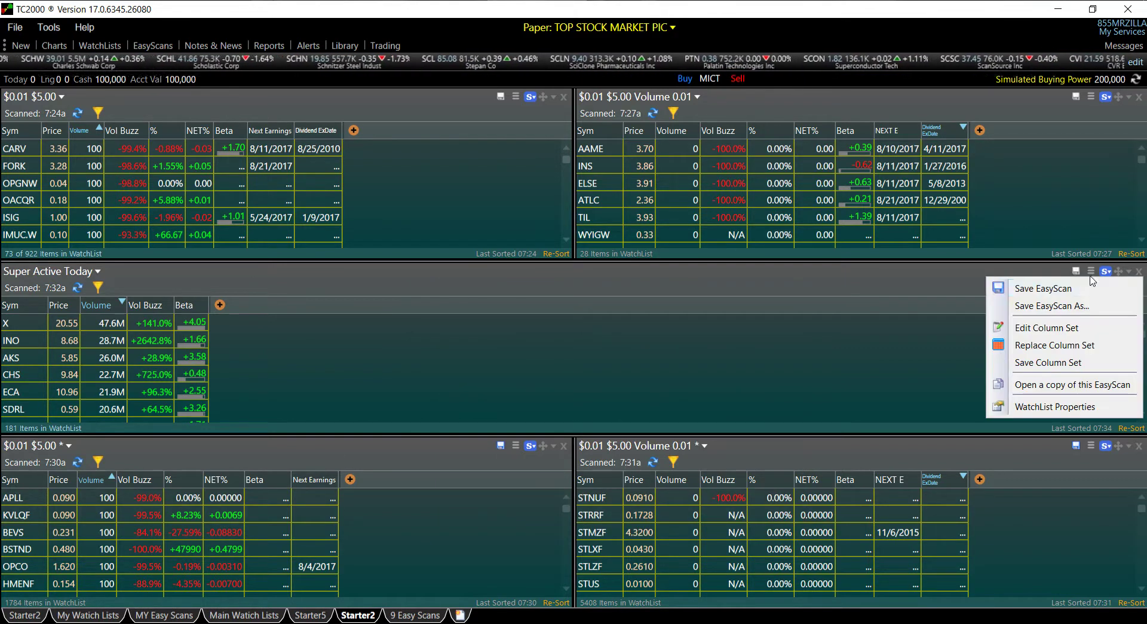
pyautogui.click(1029, 347)
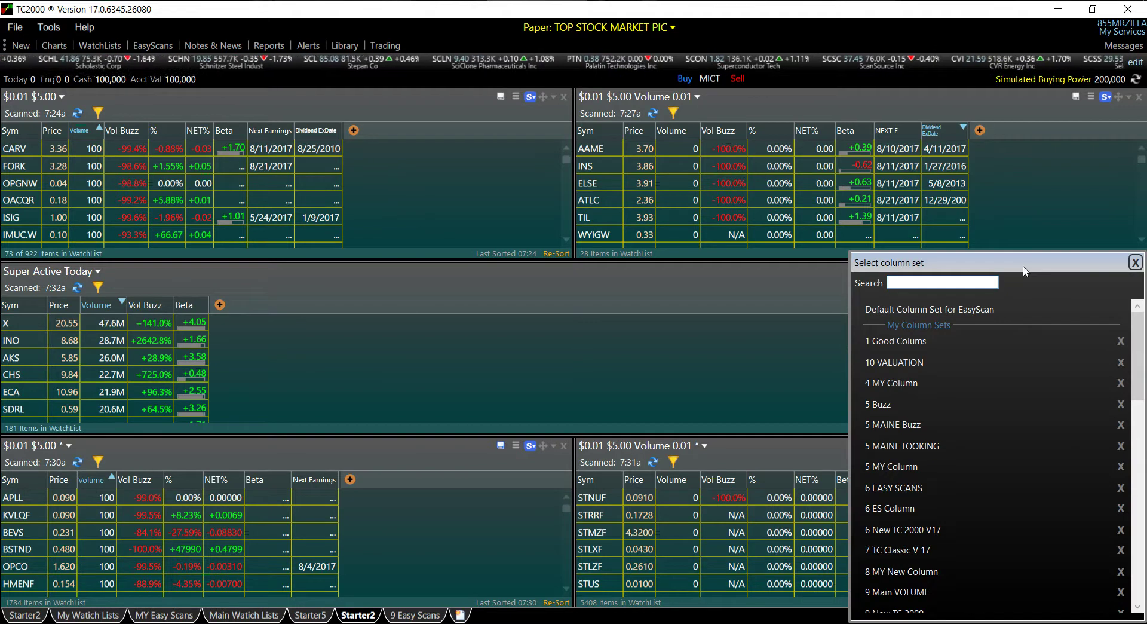
pyautogui.moveTo(1024, 271); pyautogui.dragTo(612, 150)
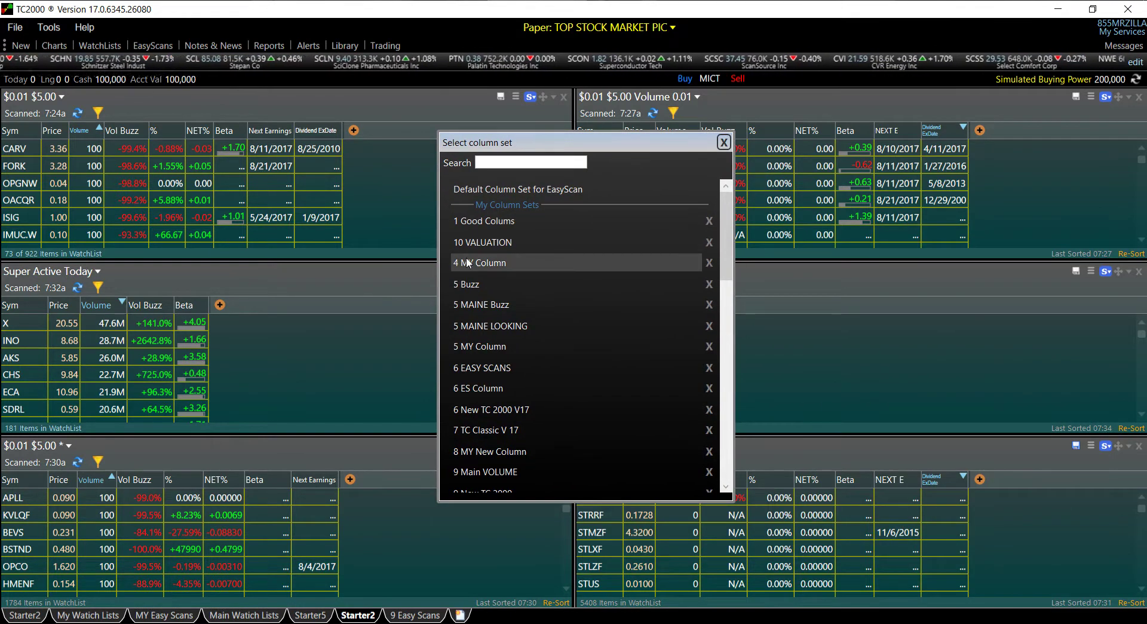
pyautogui.click(711, 263)
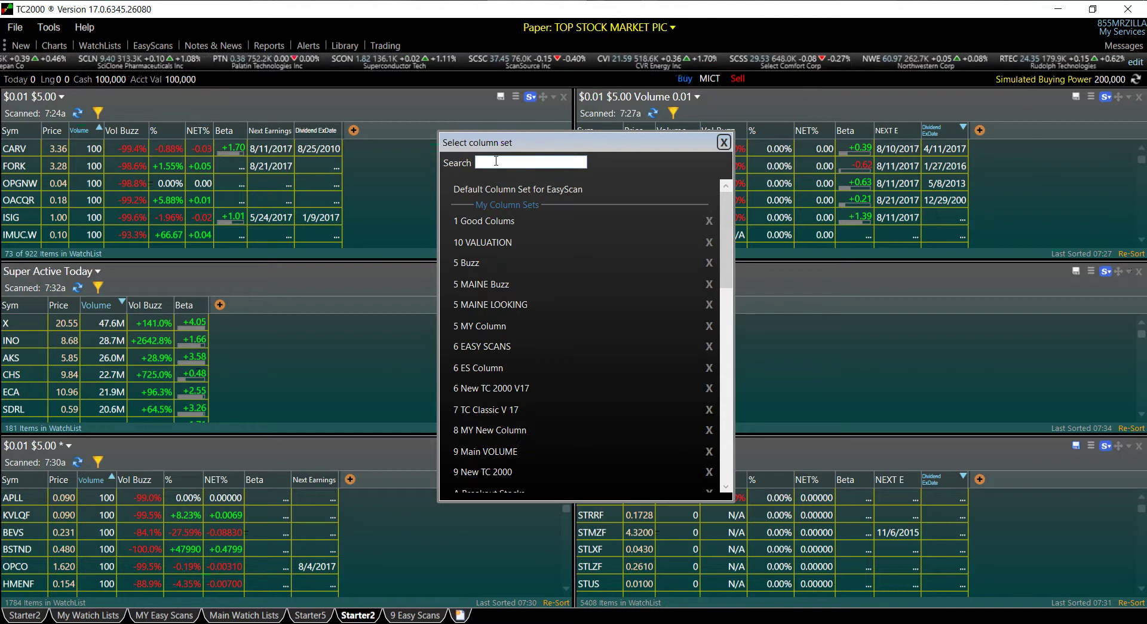
pyautogui.write('my')
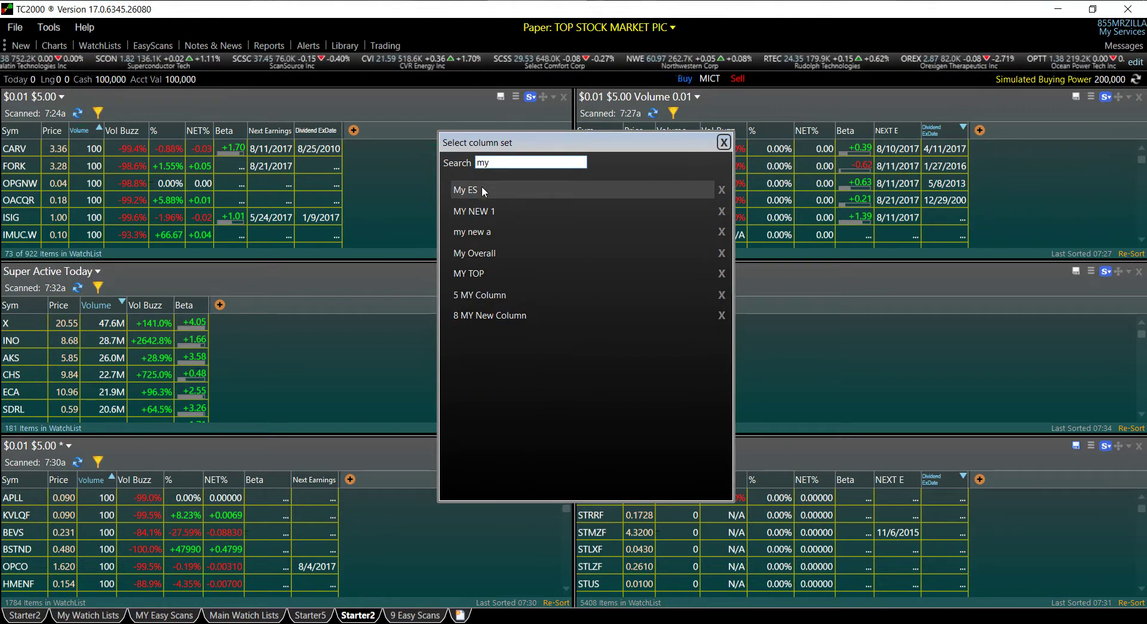
pyautogui.click(724, 142)
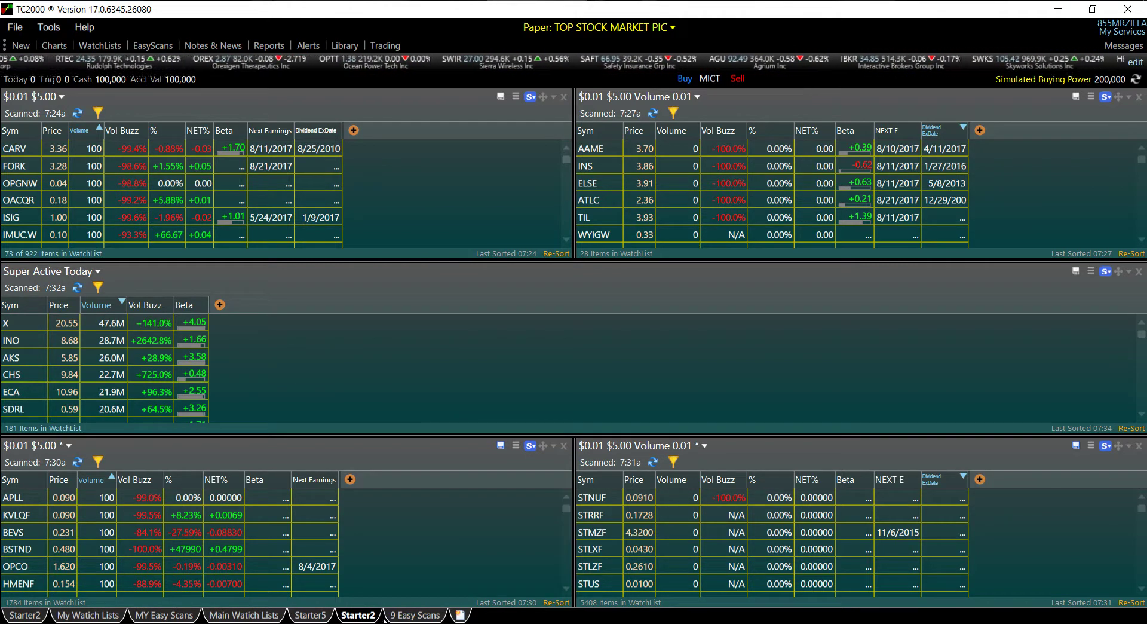
# View the Main Watch List and 9 Easy Scans layouts and check the conditions of the "$0.01 $5.00 Volume 0.01" scan
pyautogui.click(244, 615)
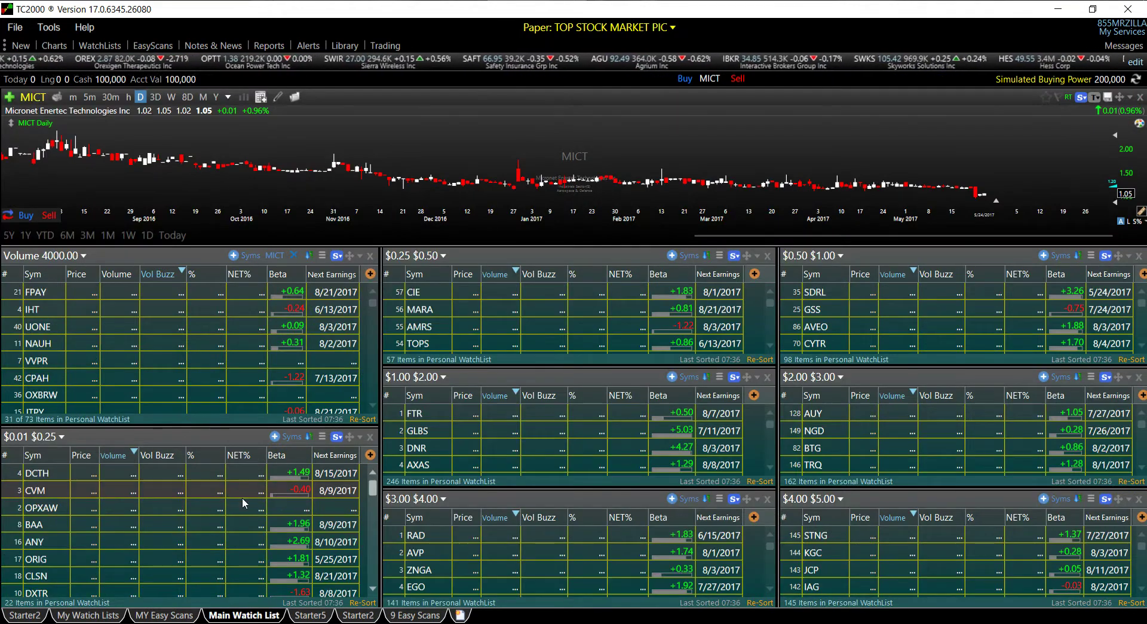
pyautogui.click(415, 615)
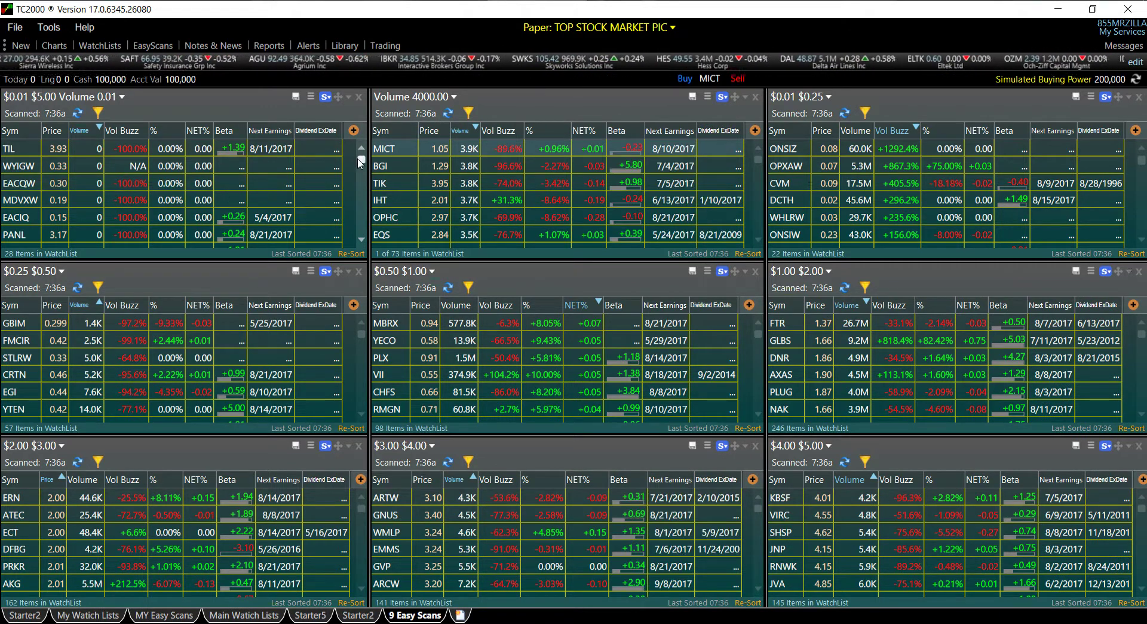
pyautogui.click(99, 114)
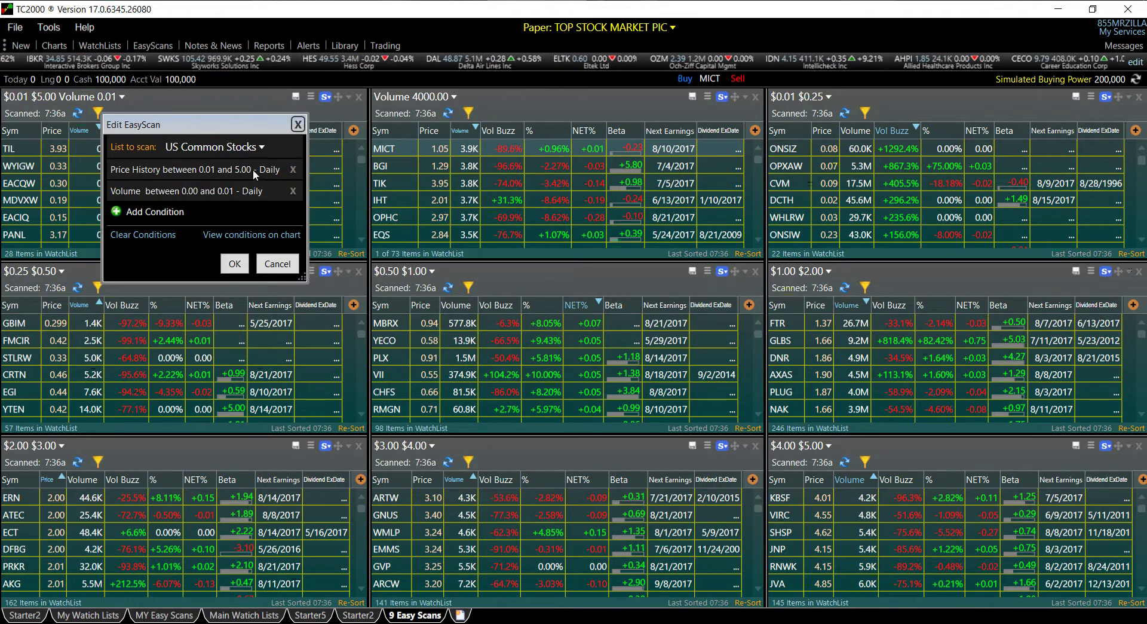
pyautogui.click(232, 264)
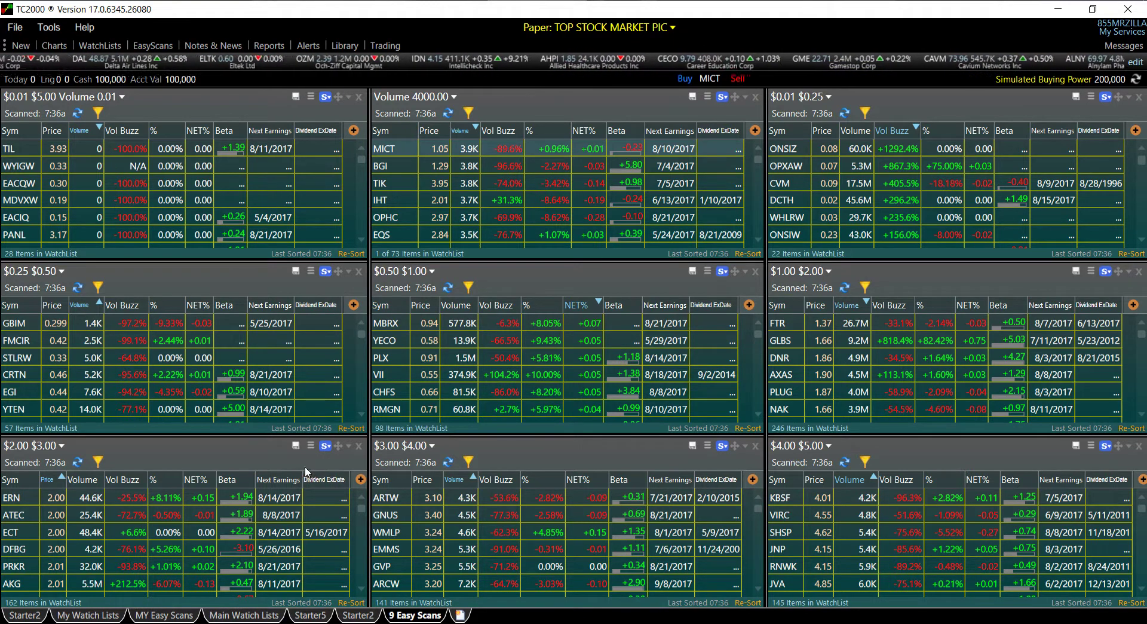
# Maximize the NASDAQ Pink Sheets "$0.01 $5.00 Volume 0.01" scan in the Starter2 layout and review its scan conditions
pyautogui.click(357, 615)
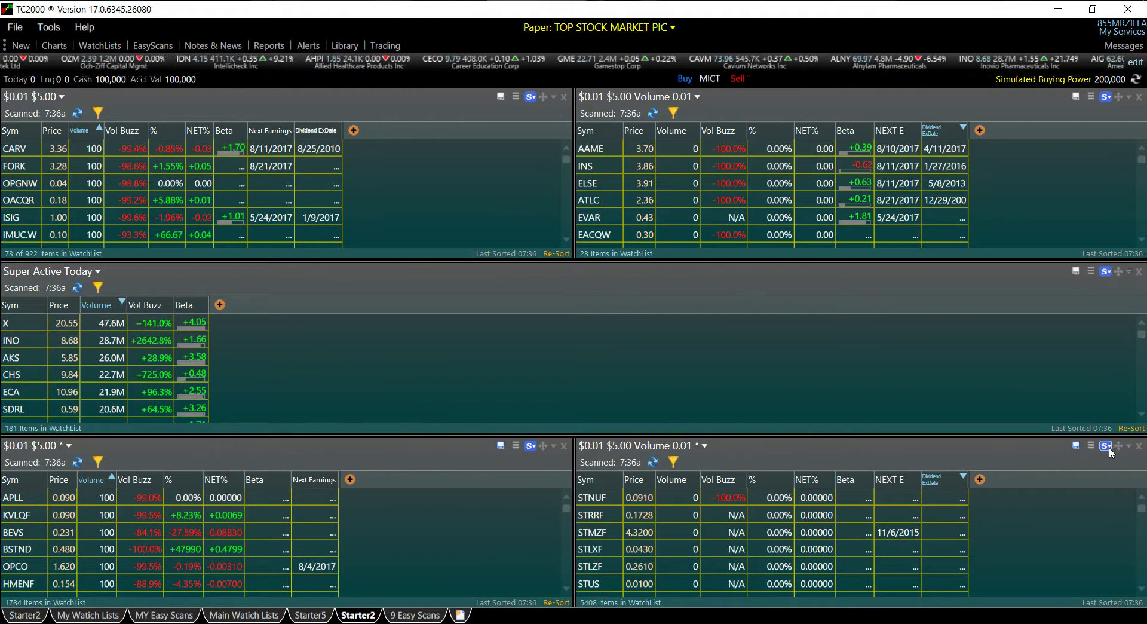
pyautogui.click(1132, 446)
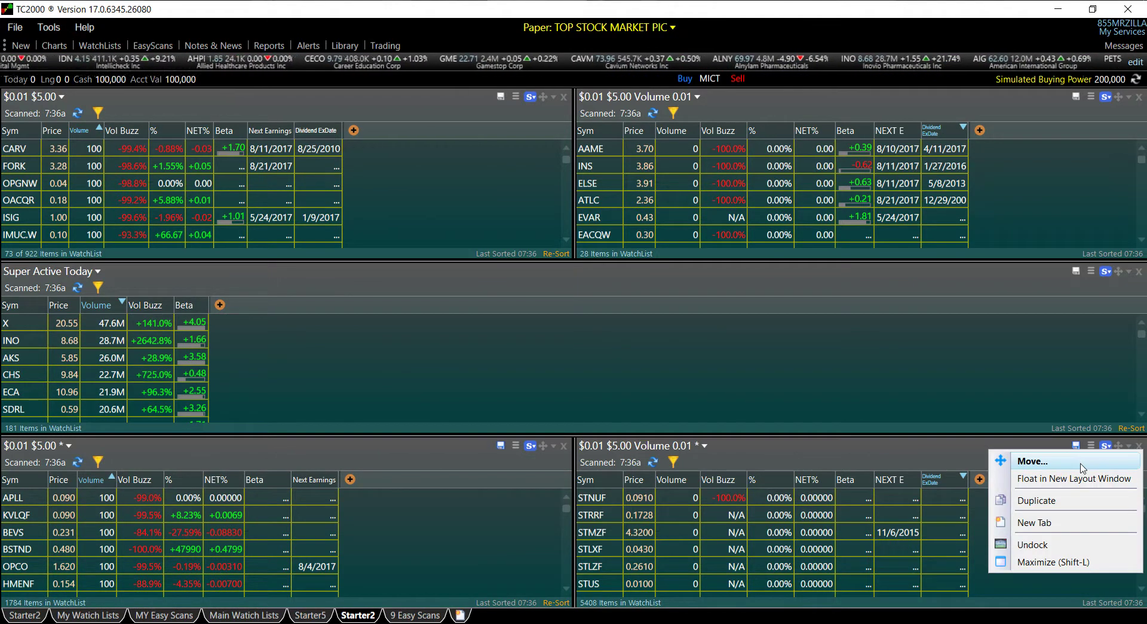
pyautogui.click(1039, 563)
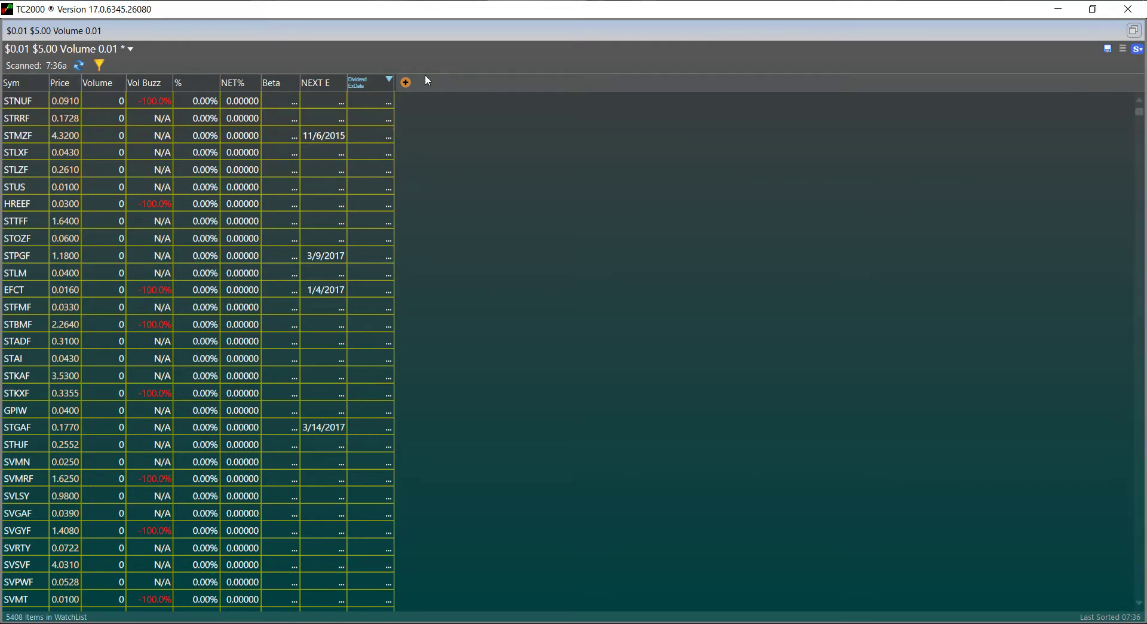
pyautogui.click(100, 65)
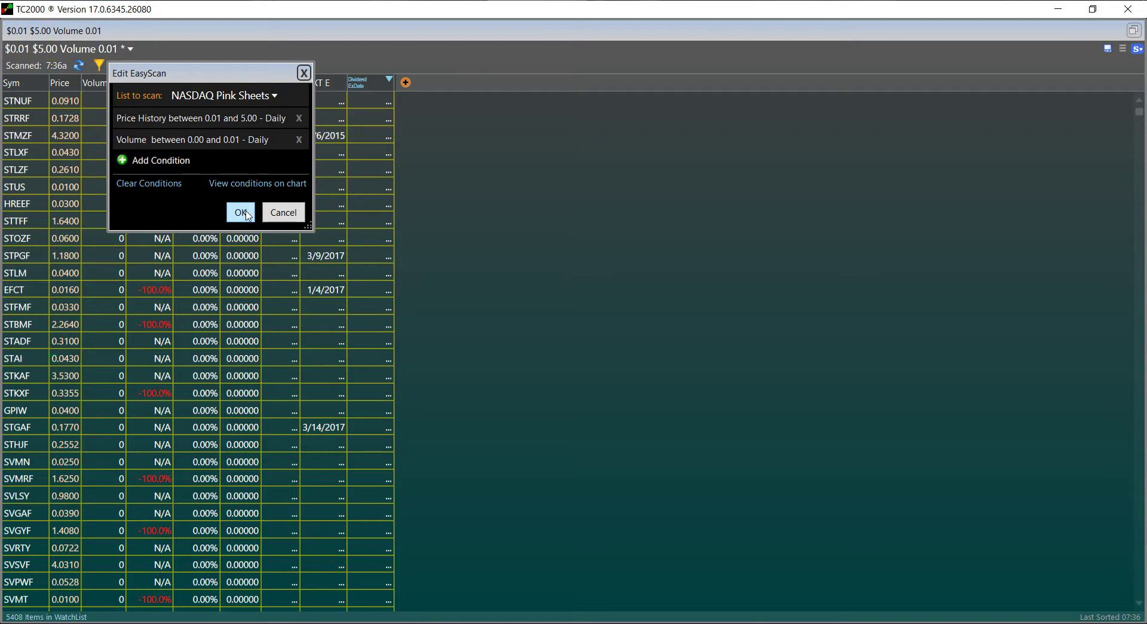
pyautogui.click(241, 212)
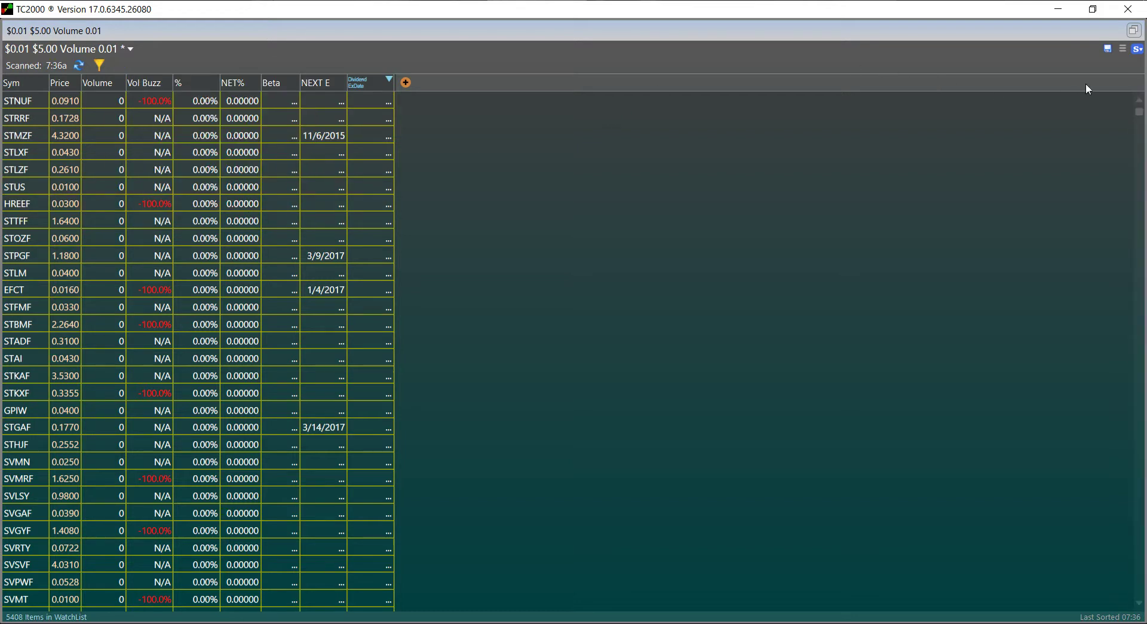
# Add the basic Exchange column to the column set of the maximized "$0.01 $5.00 Volume 0.01" scan and look through its list
pyautogui.click(1128, 52)
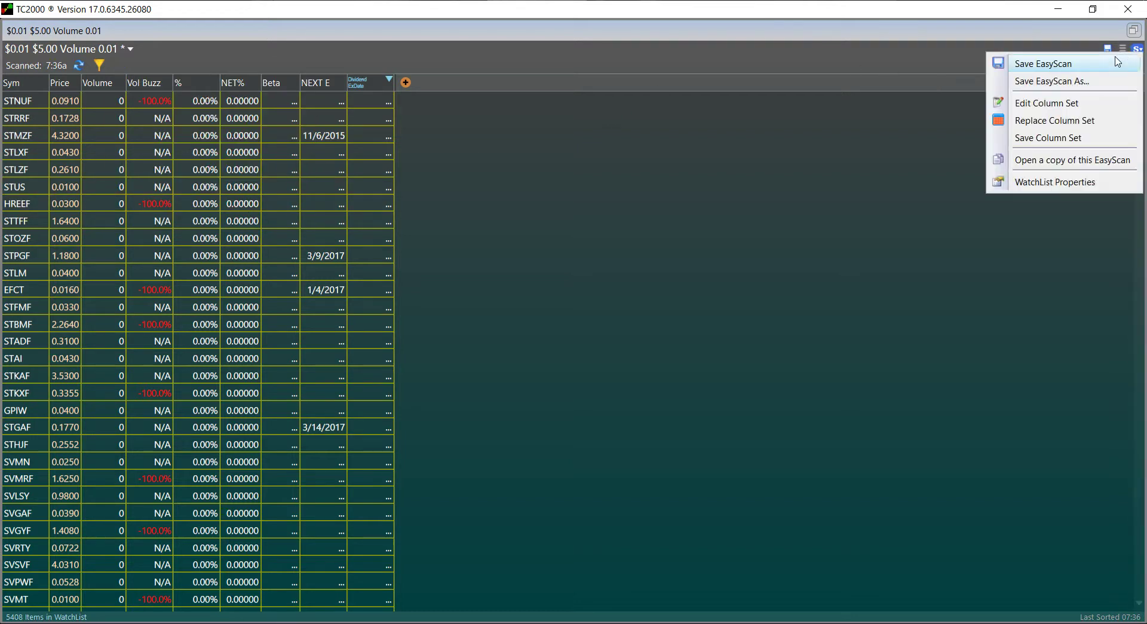
pyautogui.click(1056, 104)
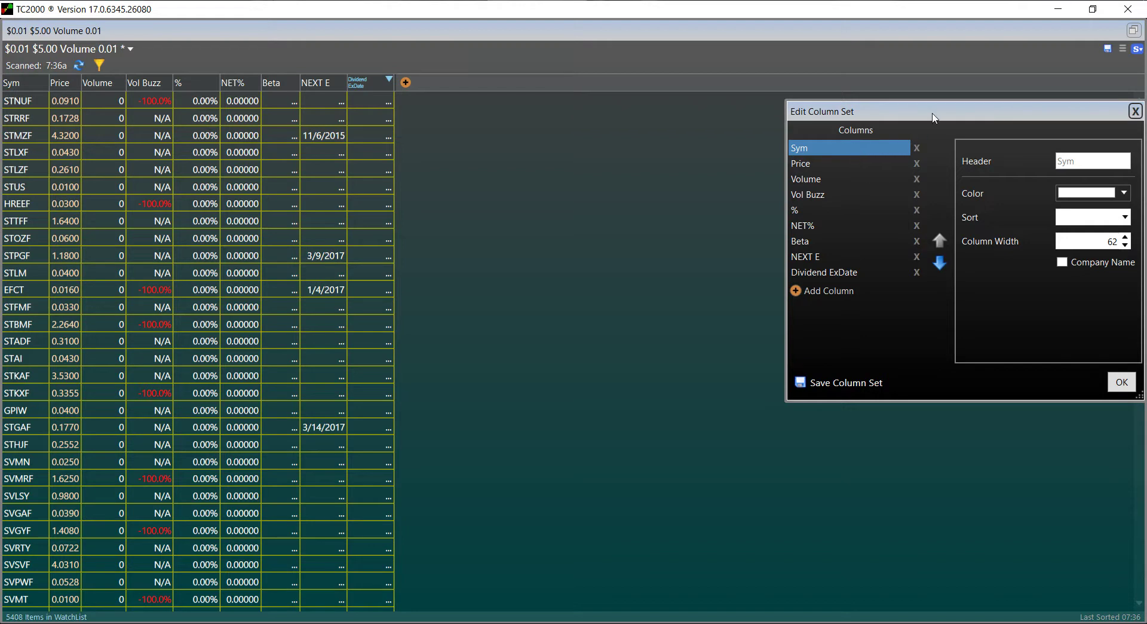
pyautogui.moveTo(935, 117); pyautogui.dragTo(735, 102)
pyautogui.click(628, 283)
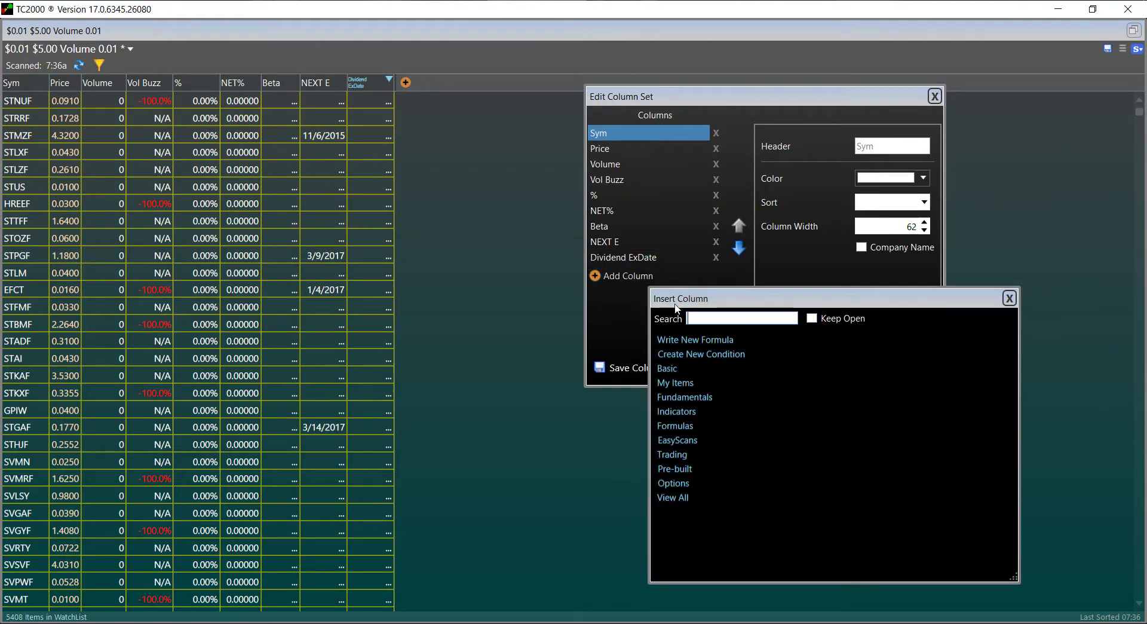
pyautogui.click(667, 369)
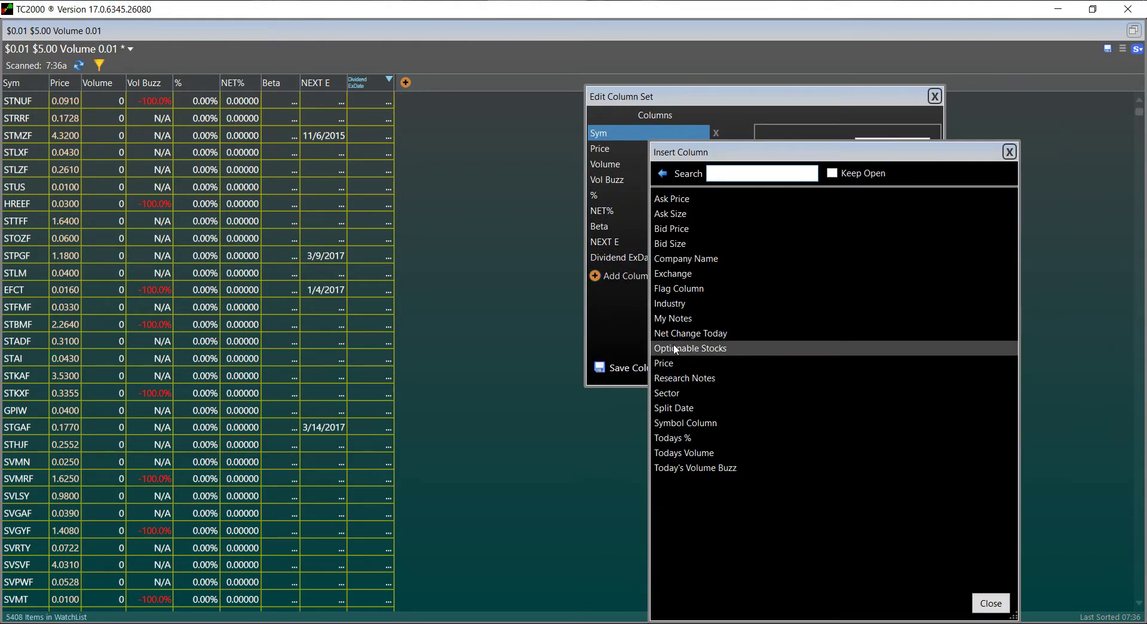
pyautogui.click(683, 274)
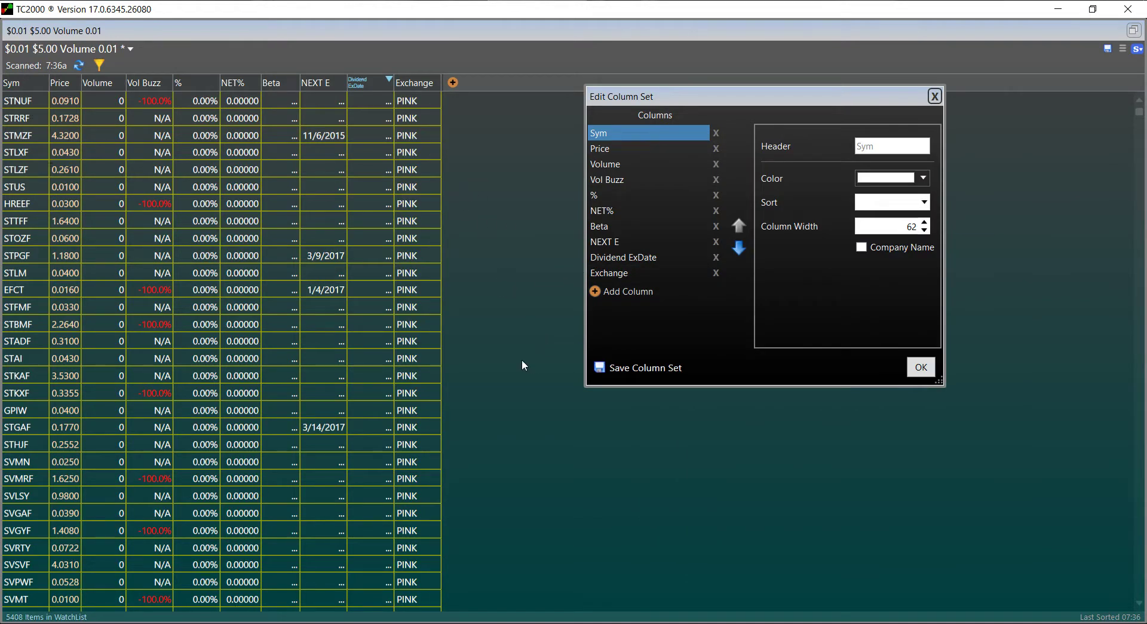
pyautogui.click(921, 368)
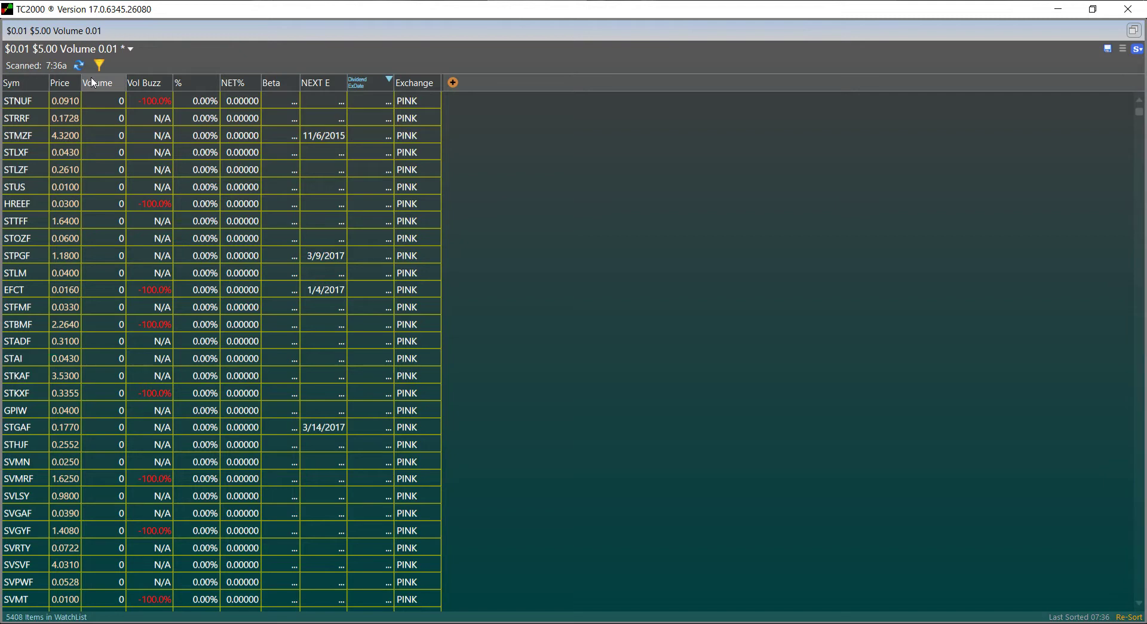
pyautogui.scroll(-7, 981, 199)
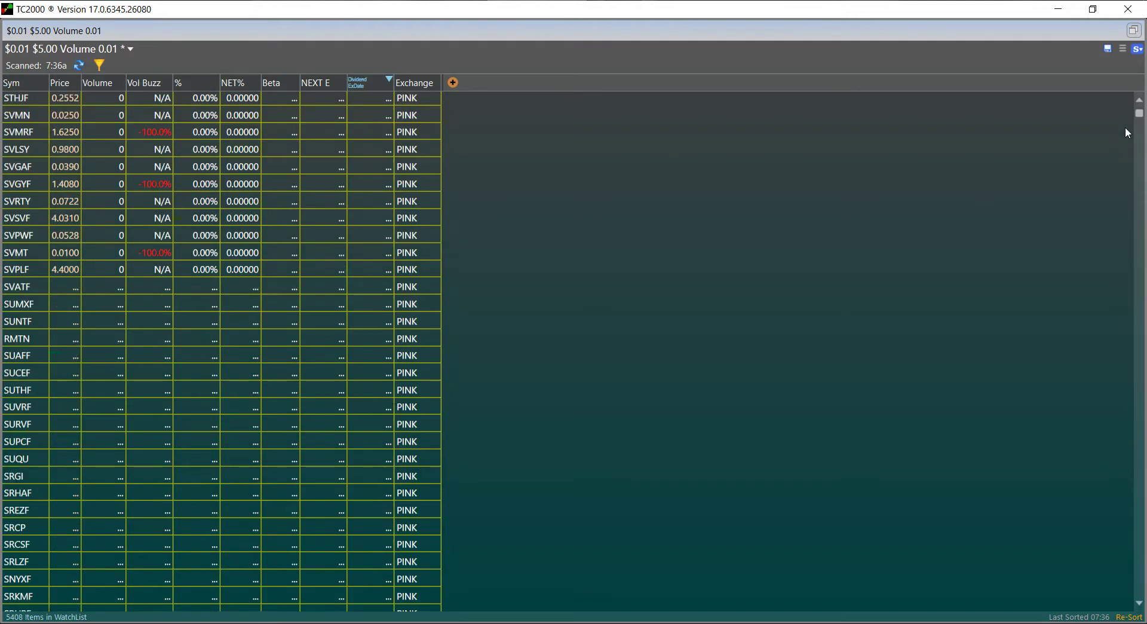
pyautogui.moveTo(1143, 115); pyautogui.dragTo(1141, 114)
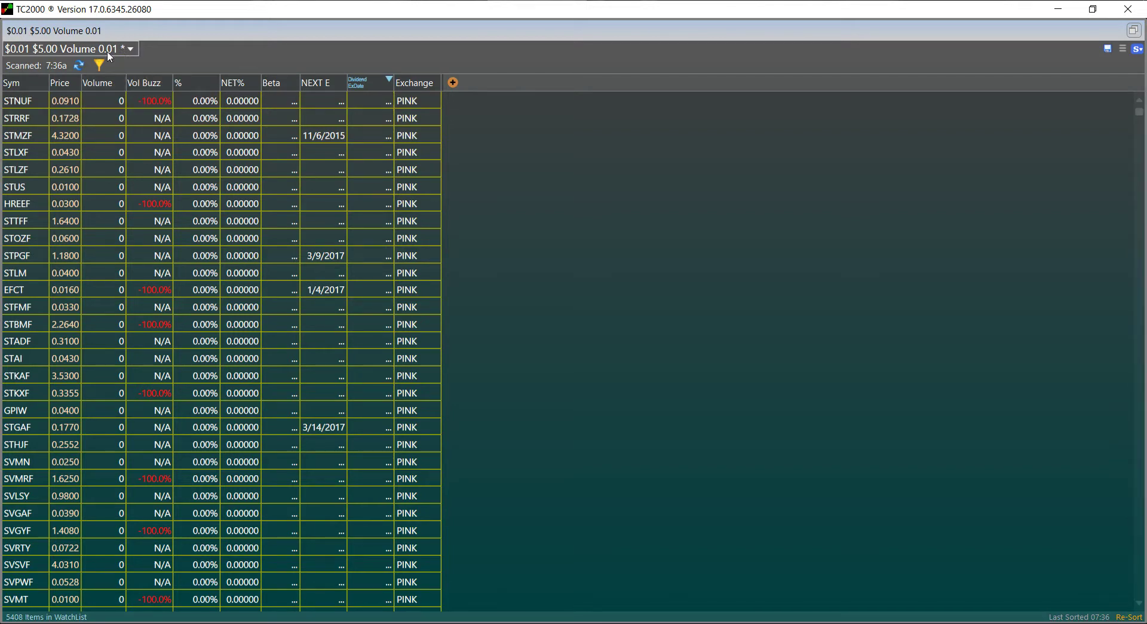
# Save the EasyScan under the name "$0.01 $5.00 Volume 0.01", copy that name, and restore the scan to its normal layout size
pyautogui.moveTo(110, 57)
pyautogui.rightClick(98, 49)
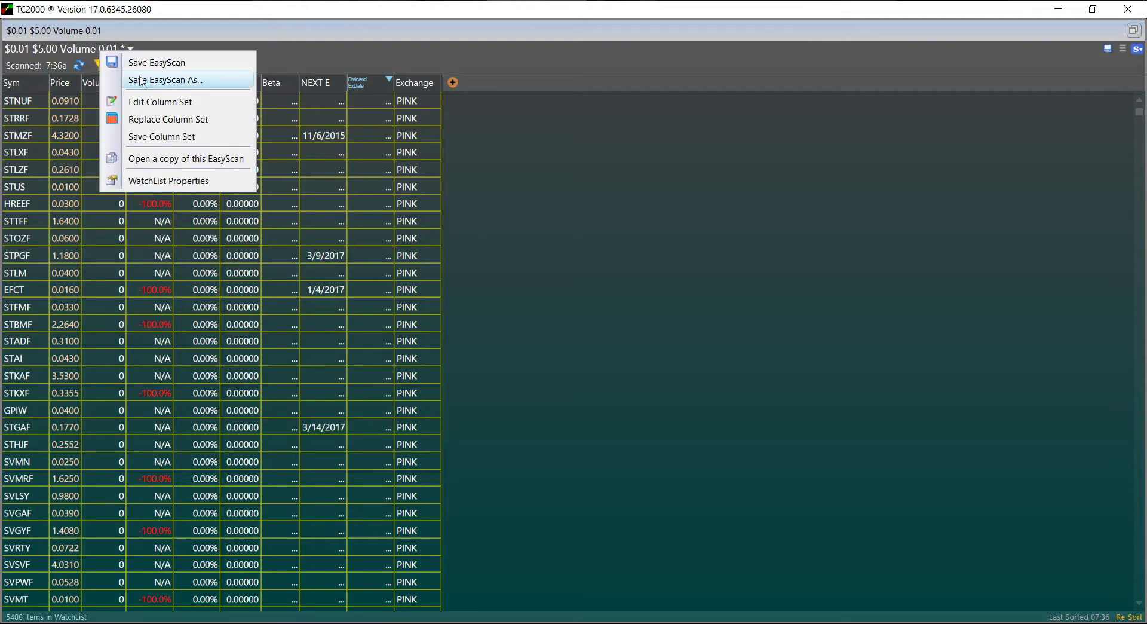
pyautogui.click(166, 79)
pyautogui.moveTo(310, 280); pyautogui.dragTo(105, 281)
pyautogui.hotkey('ctrl', 'c')
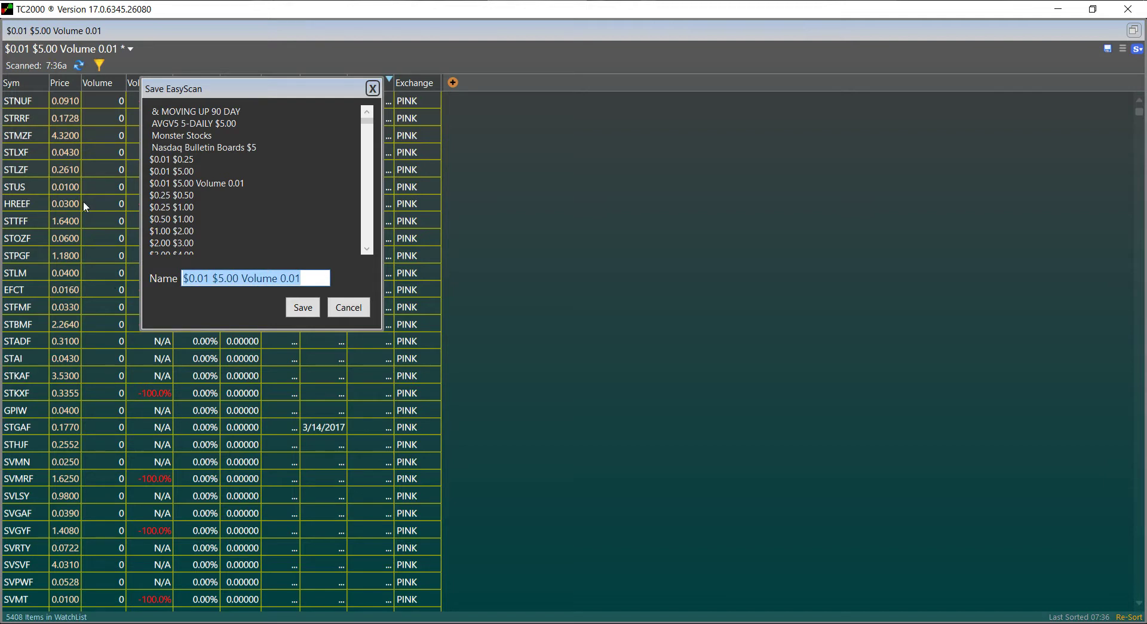
pyautogui.click(311, 316)
pyautogui.click(238, 228)
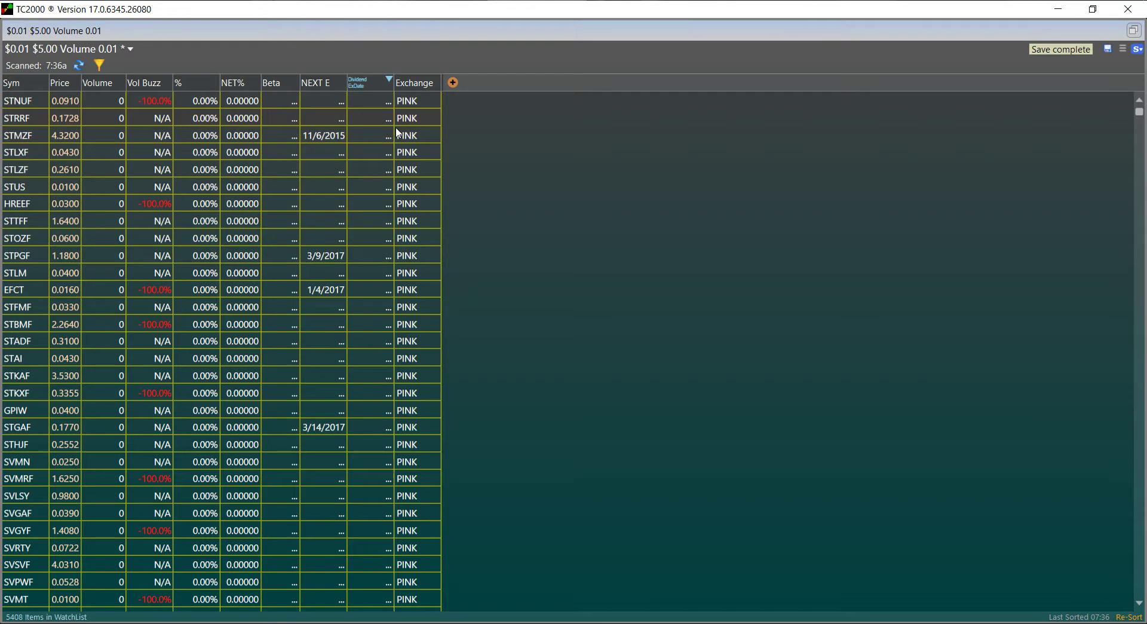
pyautogui.click(1134, 30)
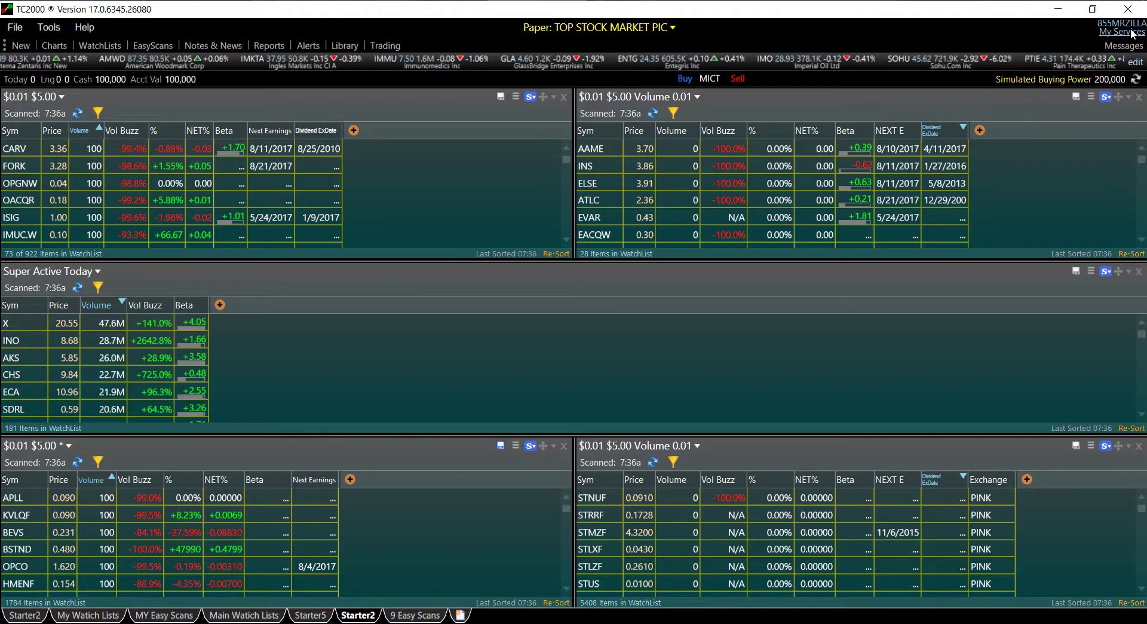
# Create a new personal WatchList named "$0.01 $5.00 Volume 0.01"
pyautogui.click(100, 46)
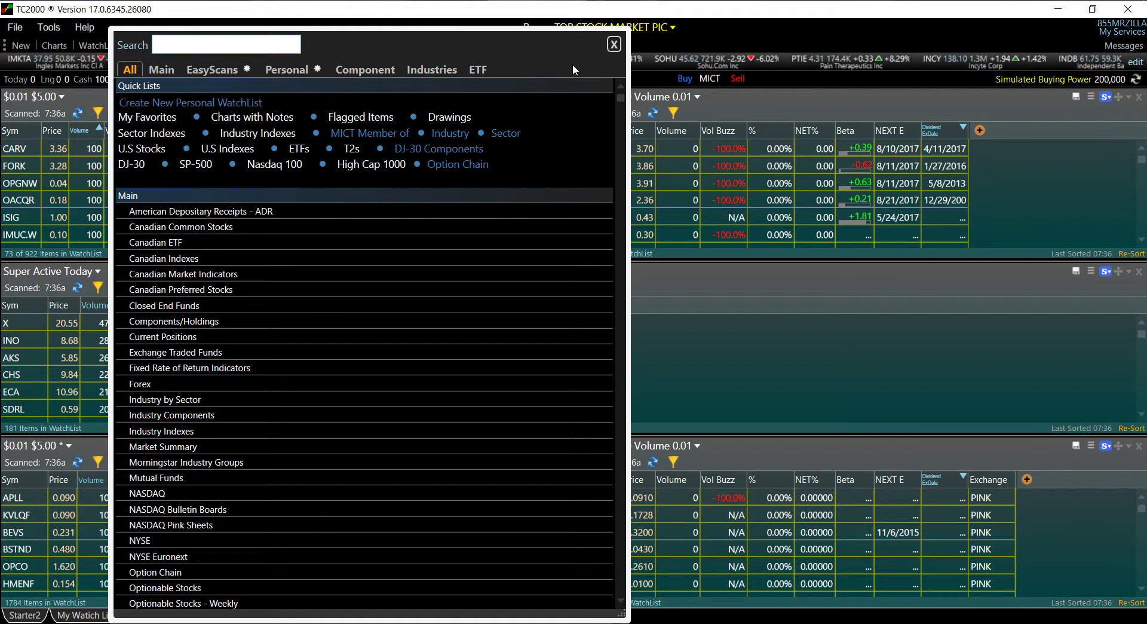
pyautogui.click(238, 104)
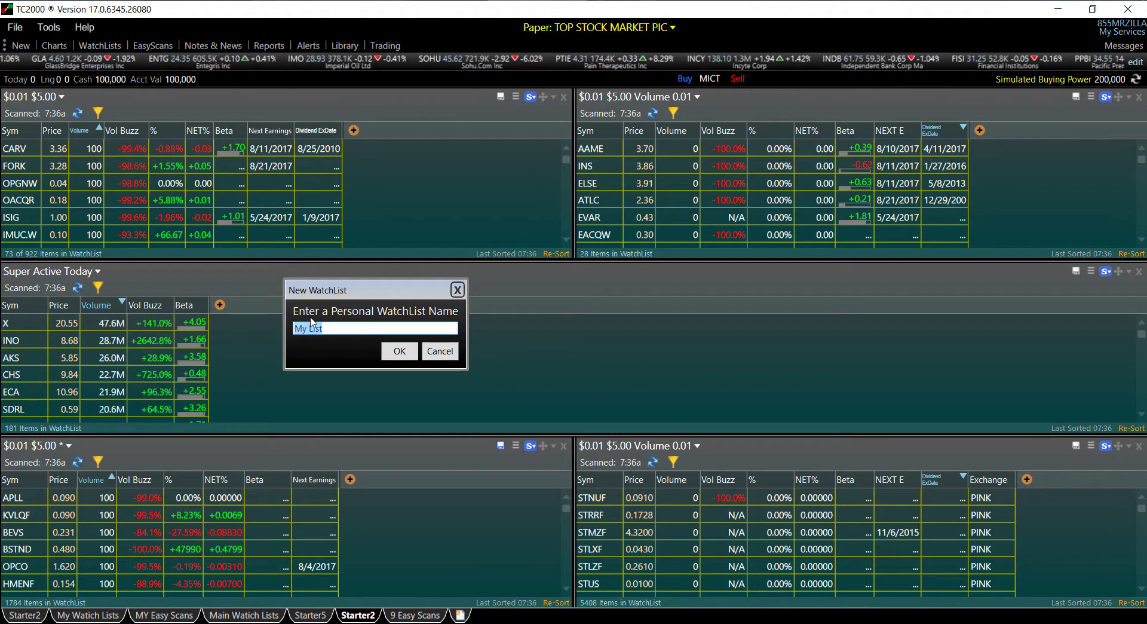
pyautogui.hotkey('ctrl', 'v')
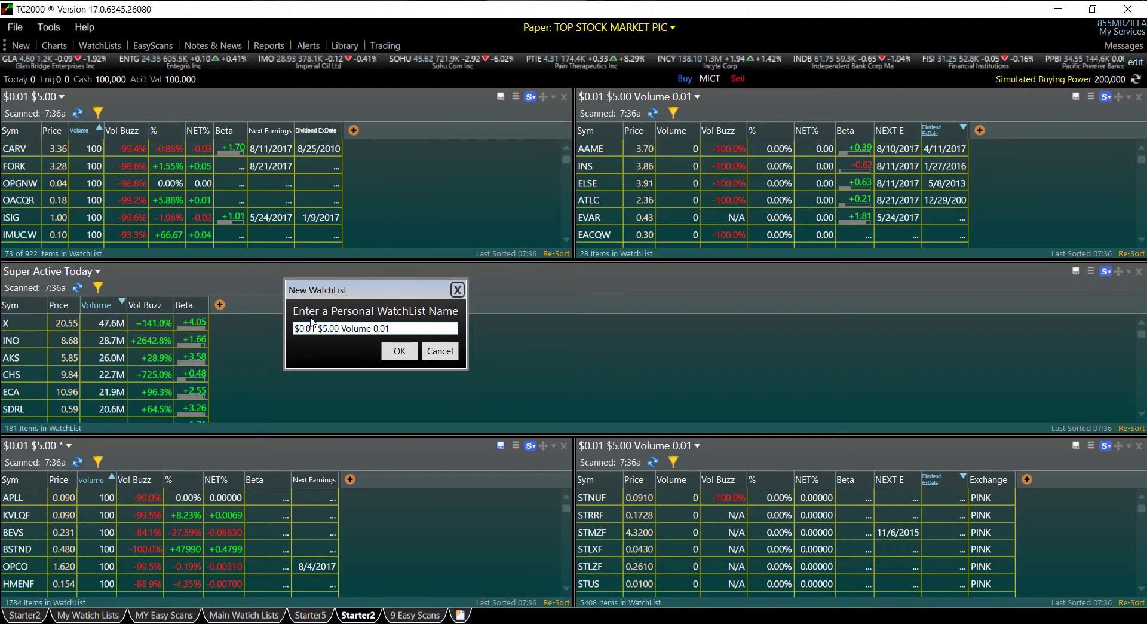
pyautogui.click(400, 351)
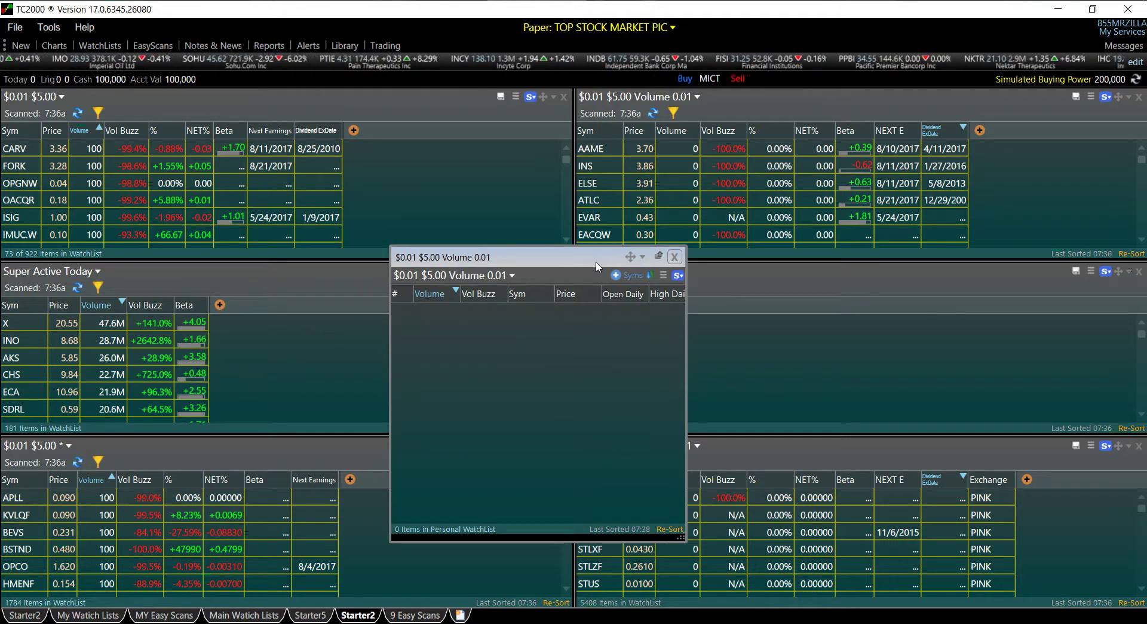
# Apply the "A Breakout Stocks" column set to the new watchlist and dock it to the right of Super Active Today
pyautogui.moveTo(607, 263); pyautogui.dragTo(508, 182)
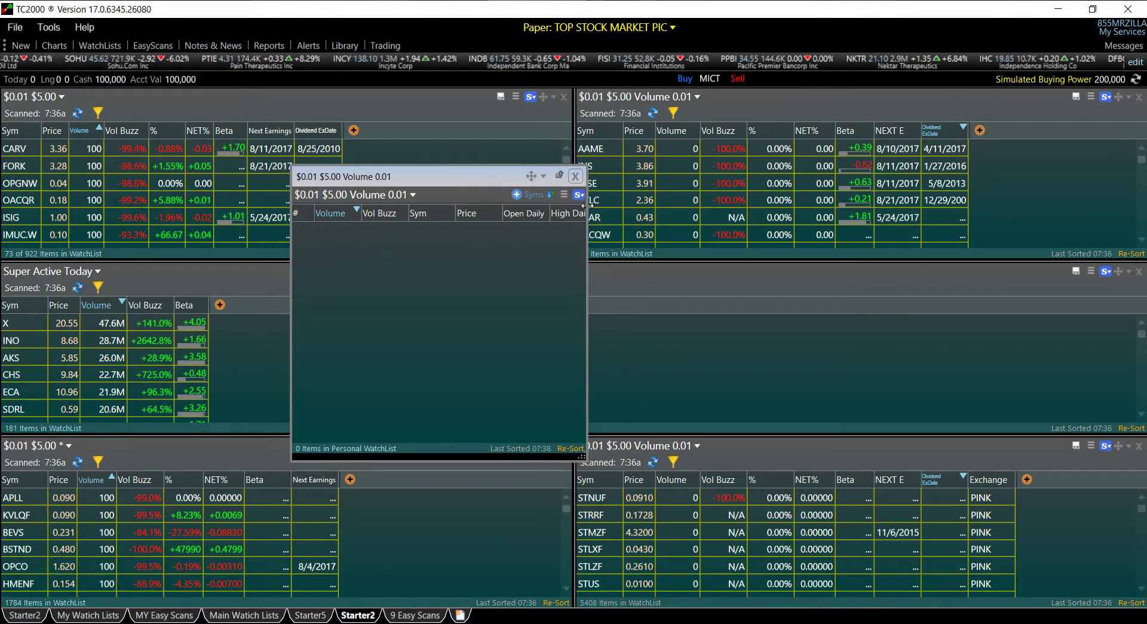
pyautogui.moveTo(588, 201); pyautogui.dragTo(799, 201)
pyautogui.click(772, 195)
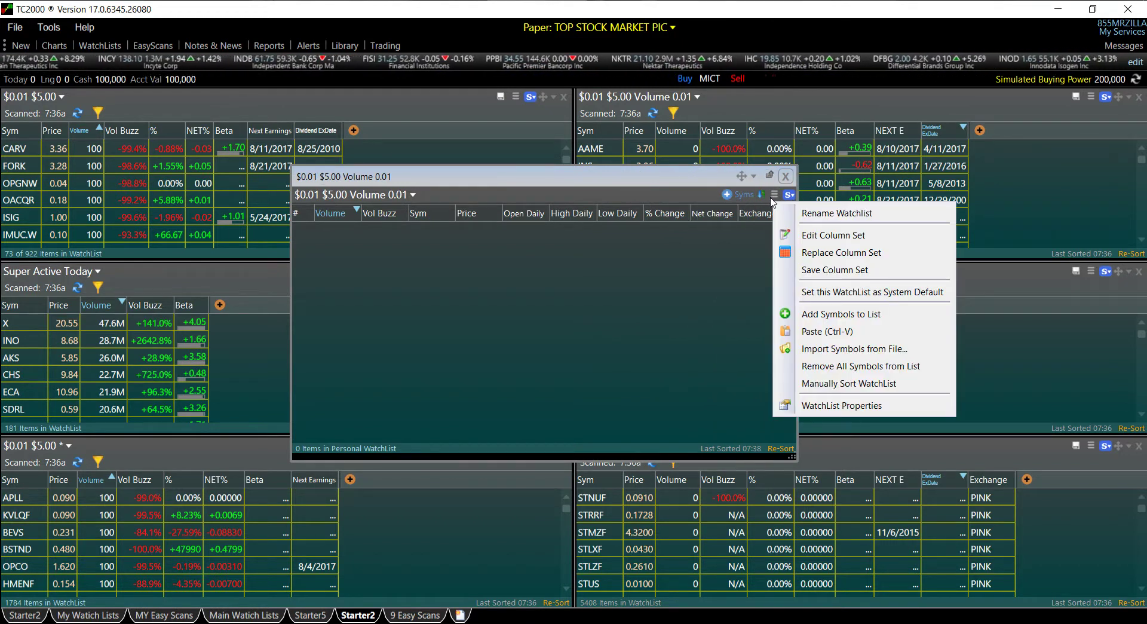
pyautogui.click(815, 256)
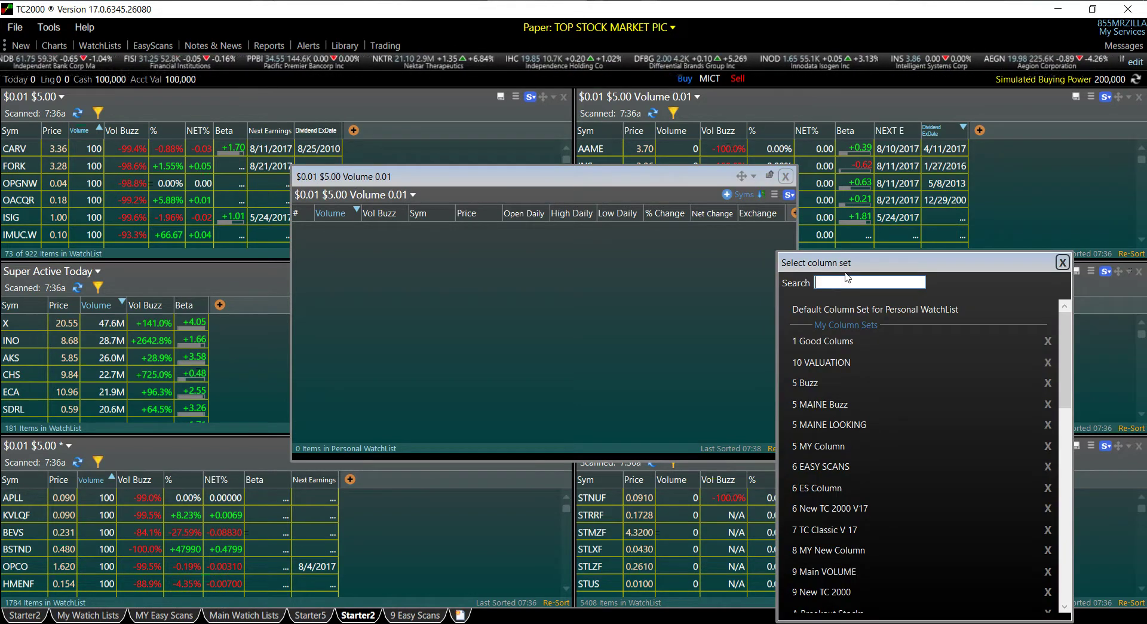
pyautogui.write('b')
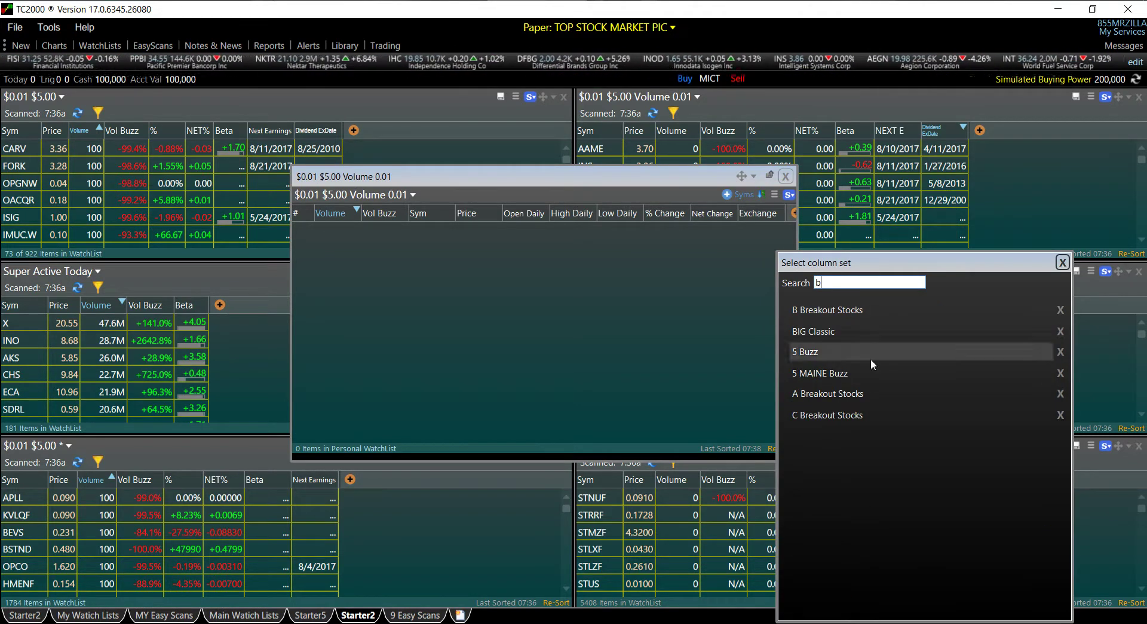
pyautogui.click(830, 391)
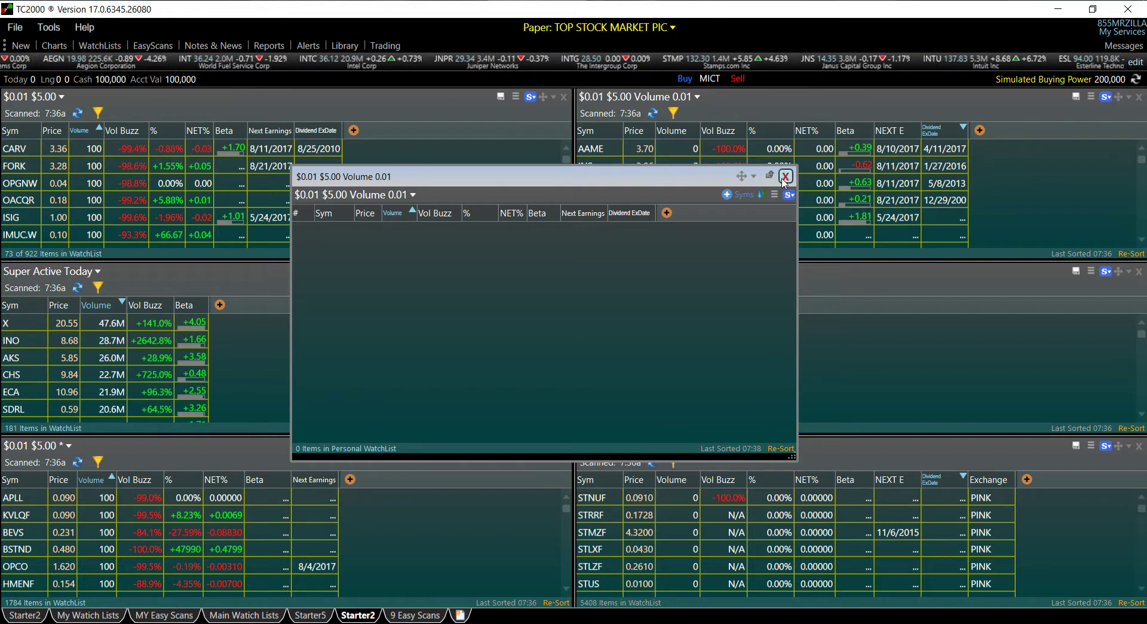
pyautogui.click(741, 176)
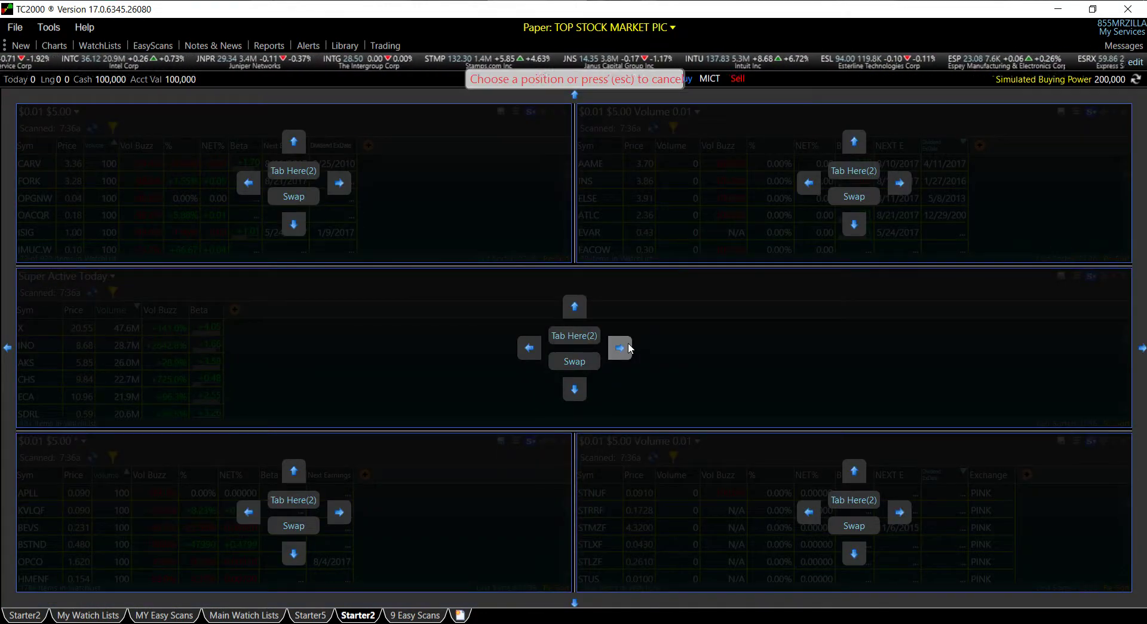
pyautogui.click(620, 348)
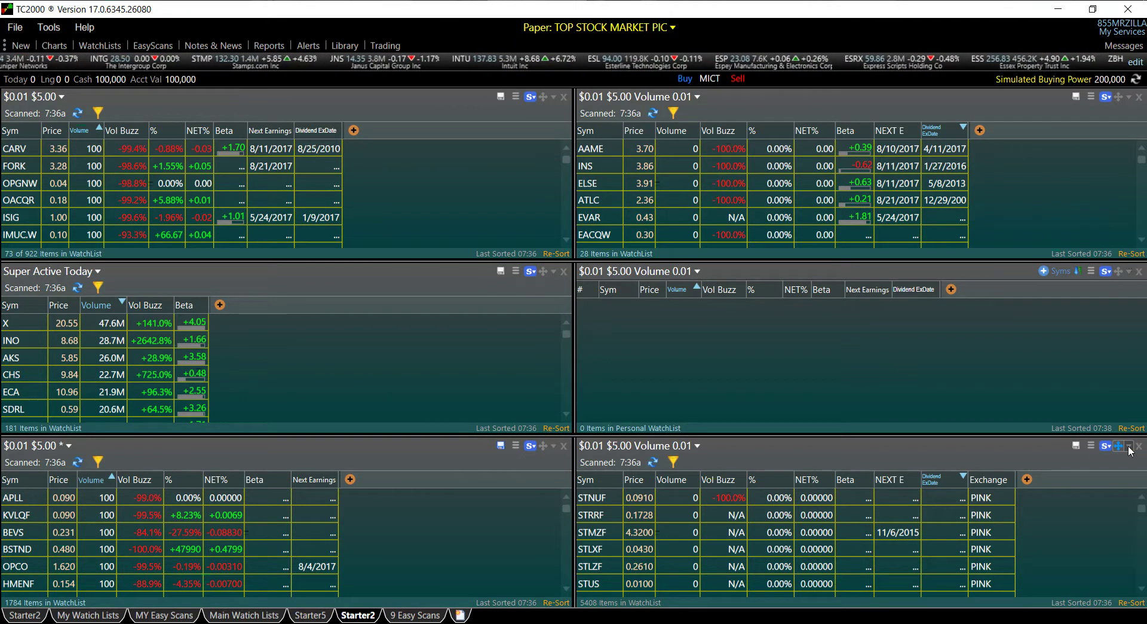
# Copy all symbols from the NASDAQ Pink Sheets scan with the Exchange column to the "$0.01 $5.00 Volume 0.01" personal watchlist
pyautogui.rightClick(681, 496)
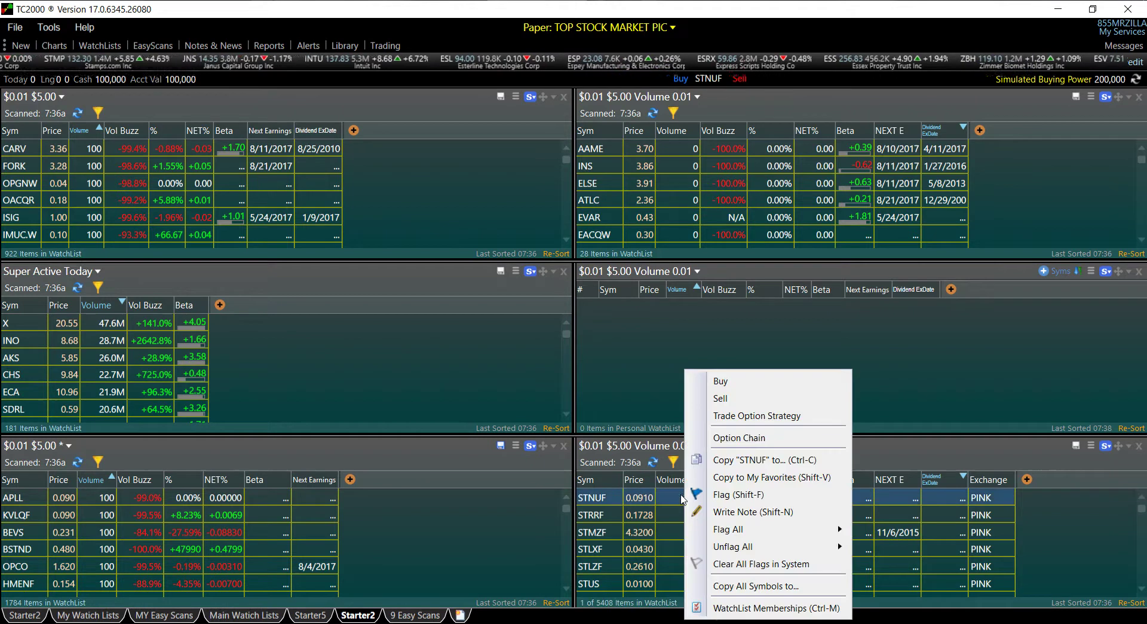
pyautogui.click(736, 588)
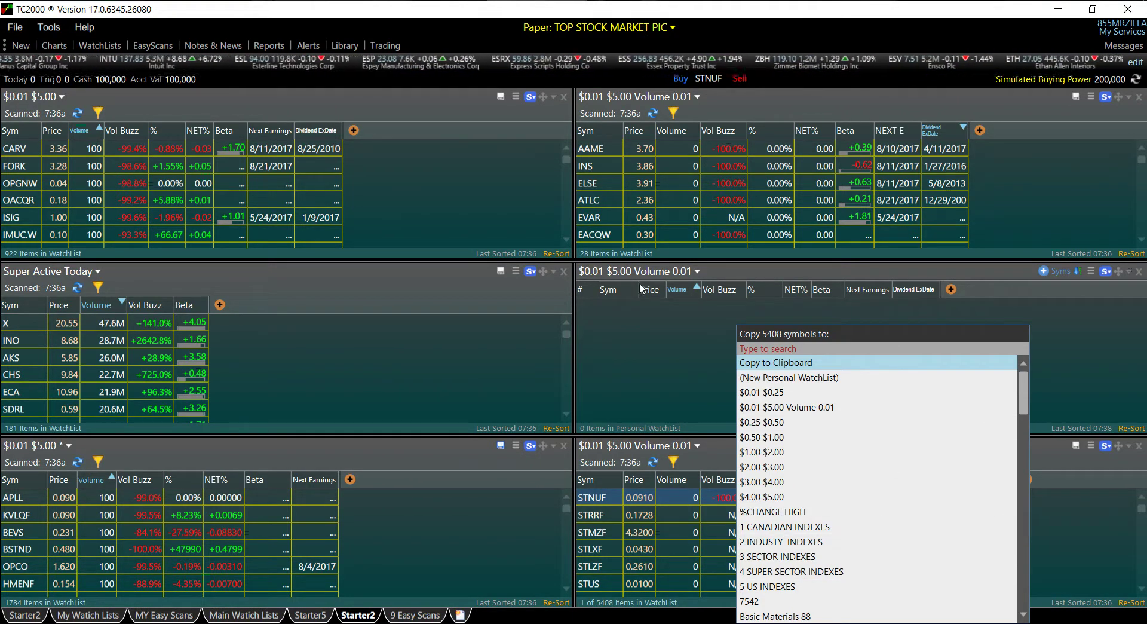
pyautogui.scroll(-7, 869, 390)
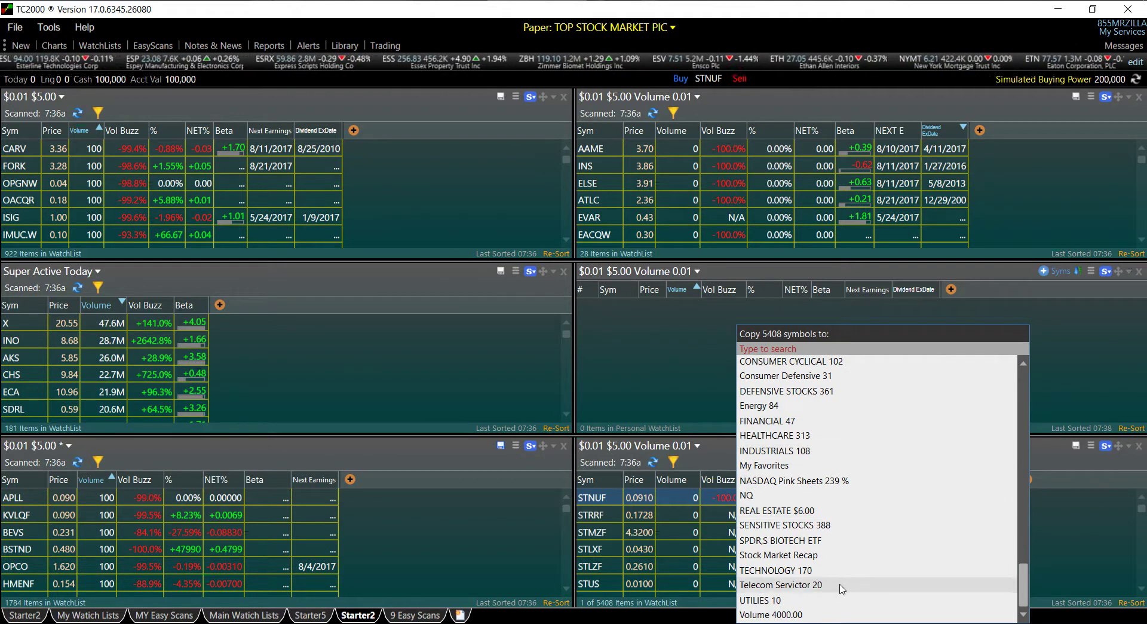
pyautogui.scroll(5, 861, 548)
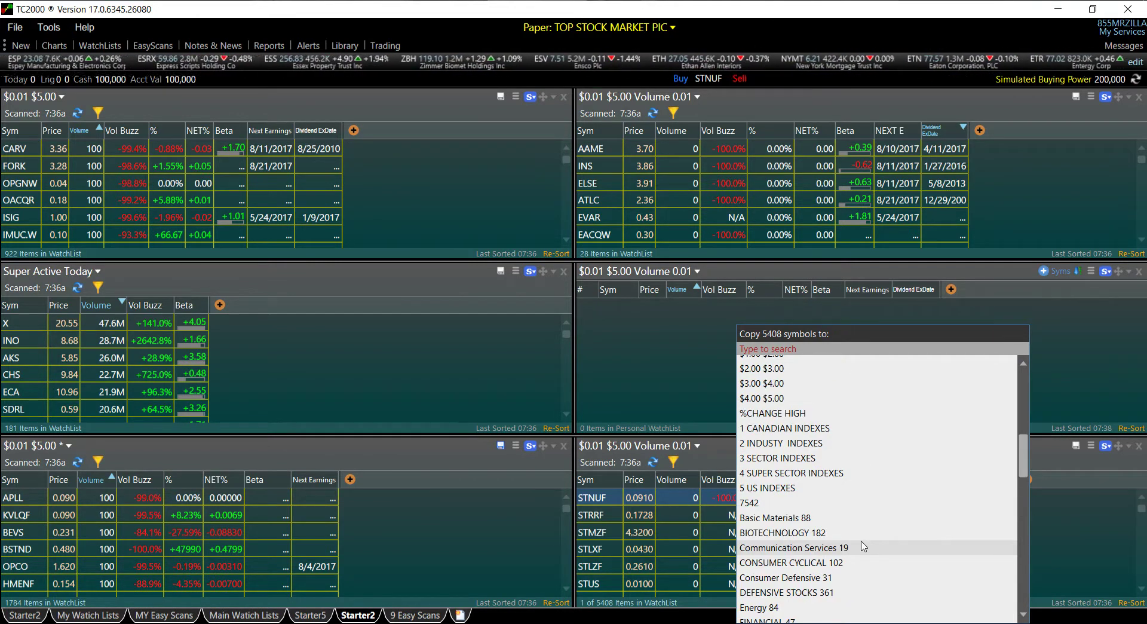
pyautogui.scroll(3, 861, 514)
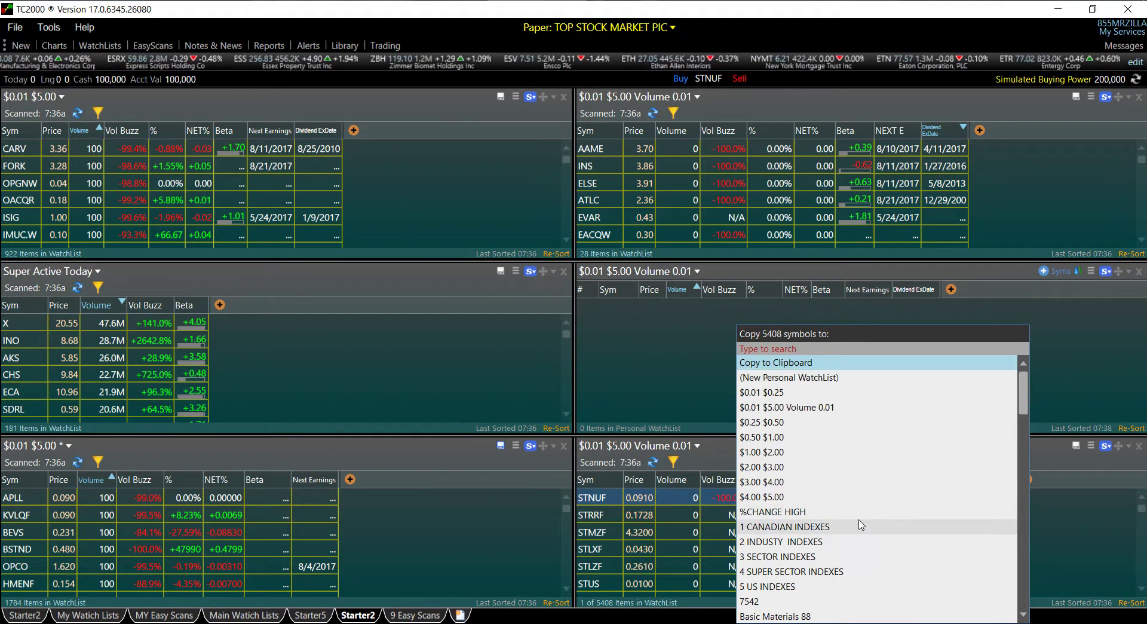
pyautogui.click(838, 408)
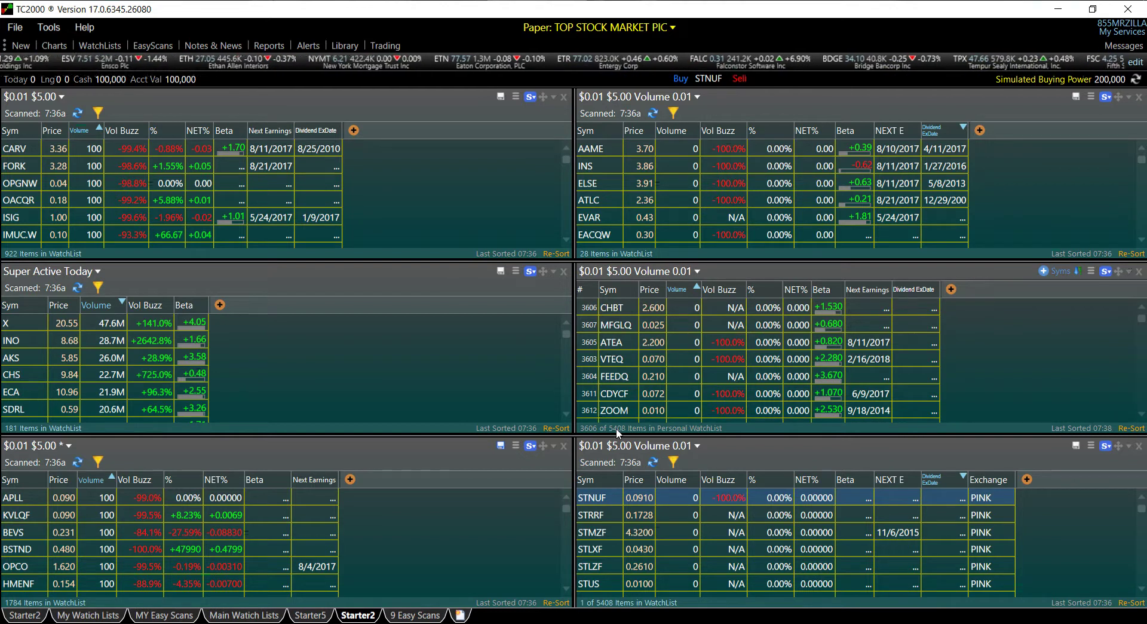
# Sort the "$0.01 $5.00 Volume 0.01" personal watchlist by Vol Buzz, followed by the % column
pyautogui.click(1132, 272)
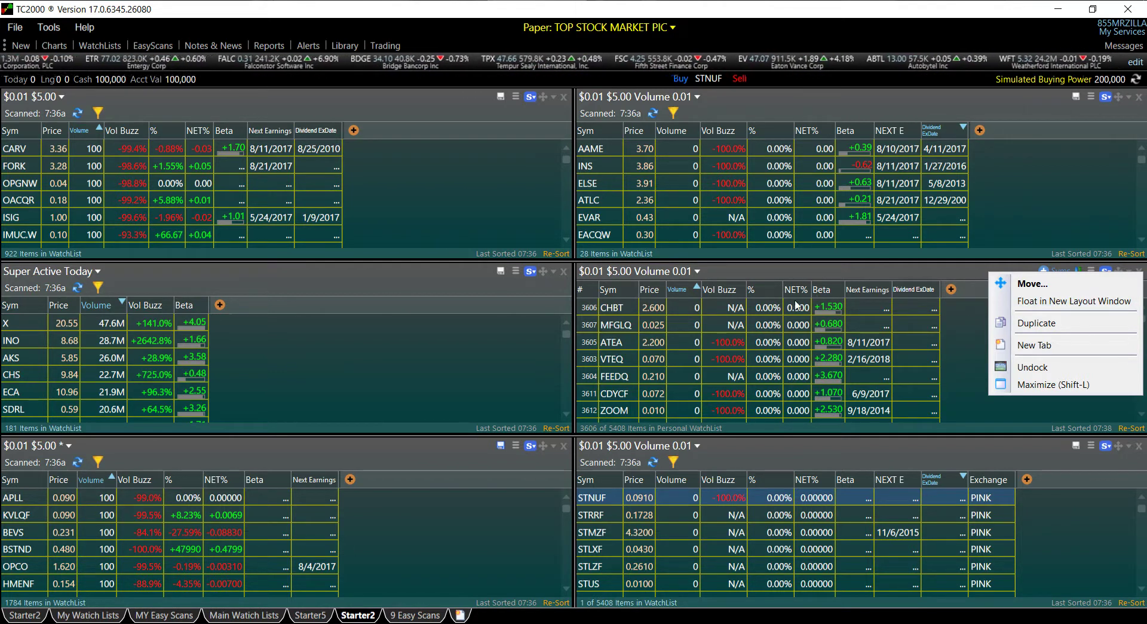
pyautogui.click(744, 289)
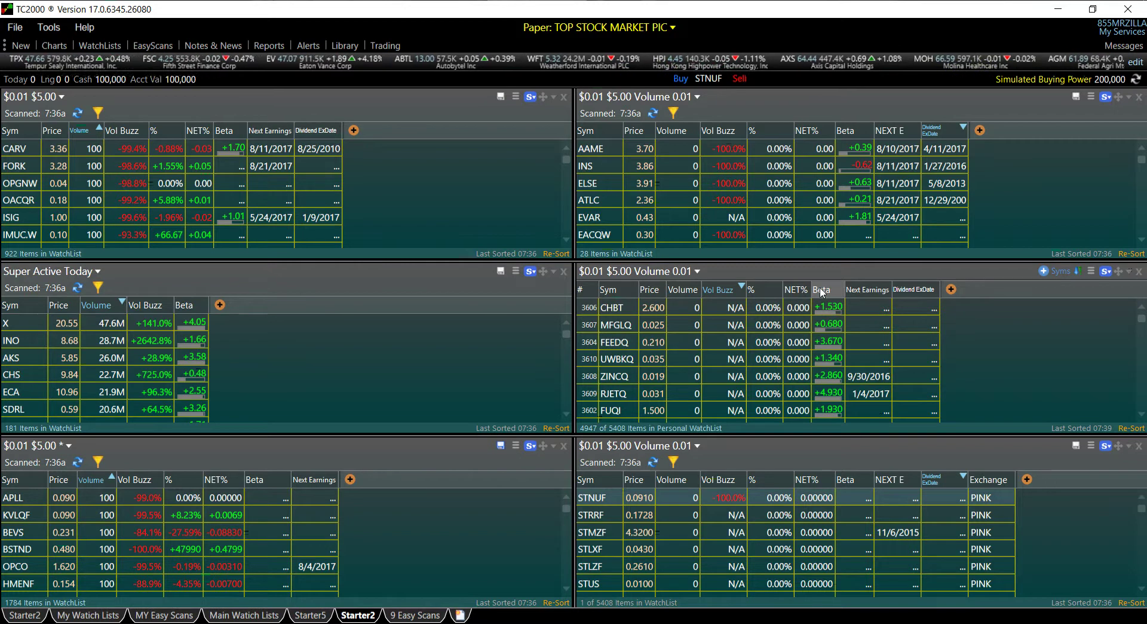
pyautogui.click(769, 288)
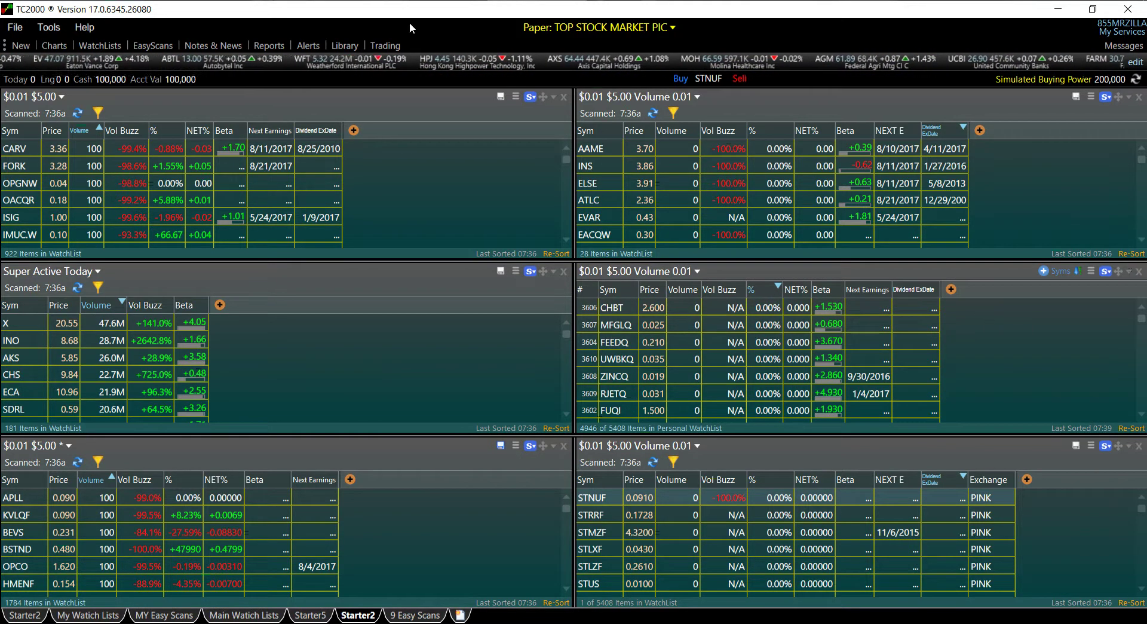
# Switch to Chrome, sign out from the TC2000 Cloud Heatmap page, and close its tab to return to the Finance page
pyautogui.hotkey('alt', 'Tab')
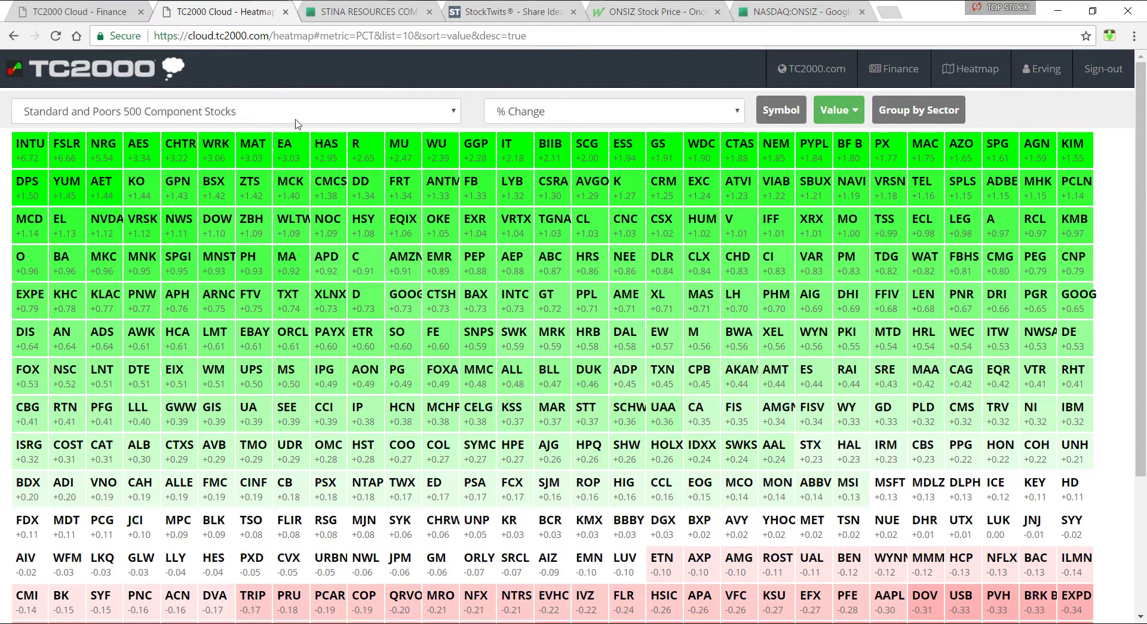
pyautogui.click(1116, 71)
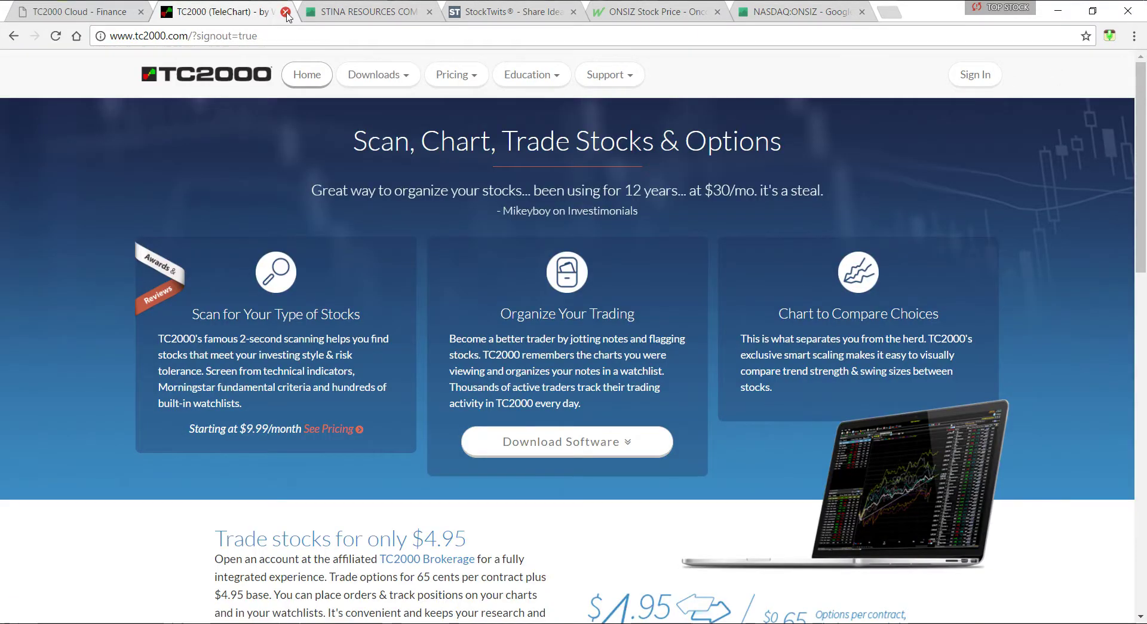
pyautogui.click(288, 12)
pyautogui.click(114, 12)
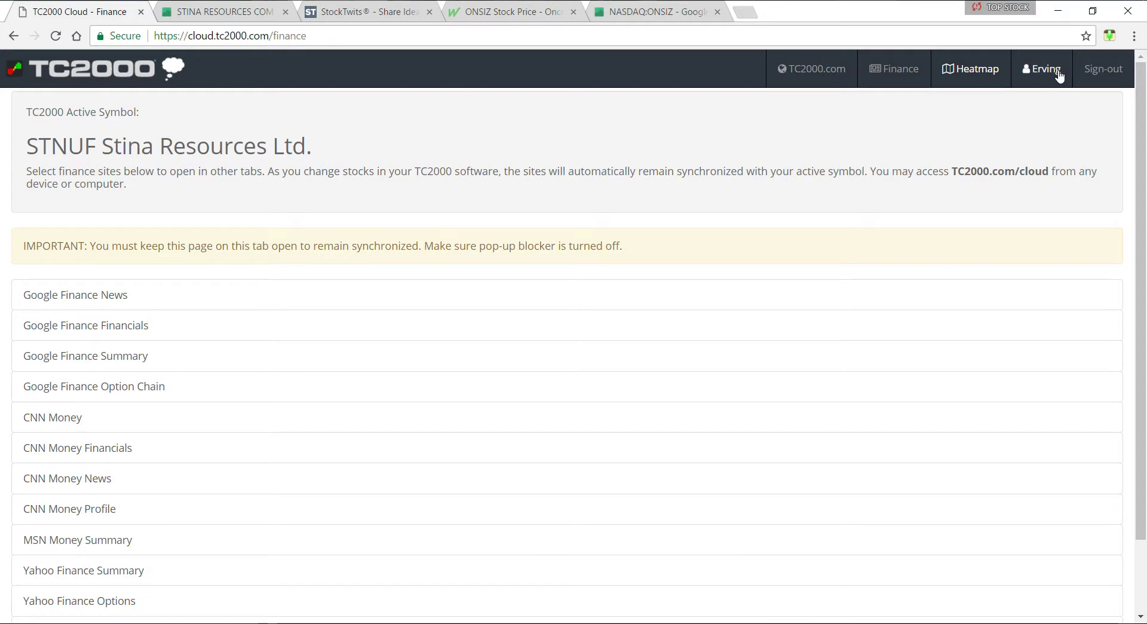
# Sign out of the TC2000 Cloud Finance page and replace its tab with a new first tab showing the TC2000 Cloud home page
pyautogui.click(1106, 71)
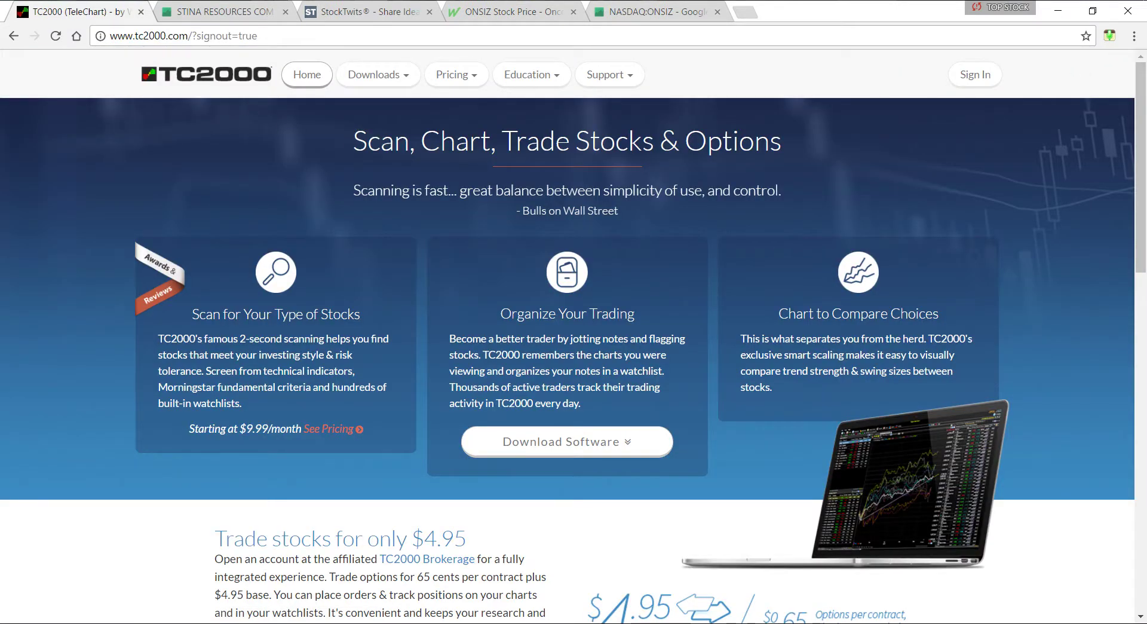
pyautogui.click(141, 13)
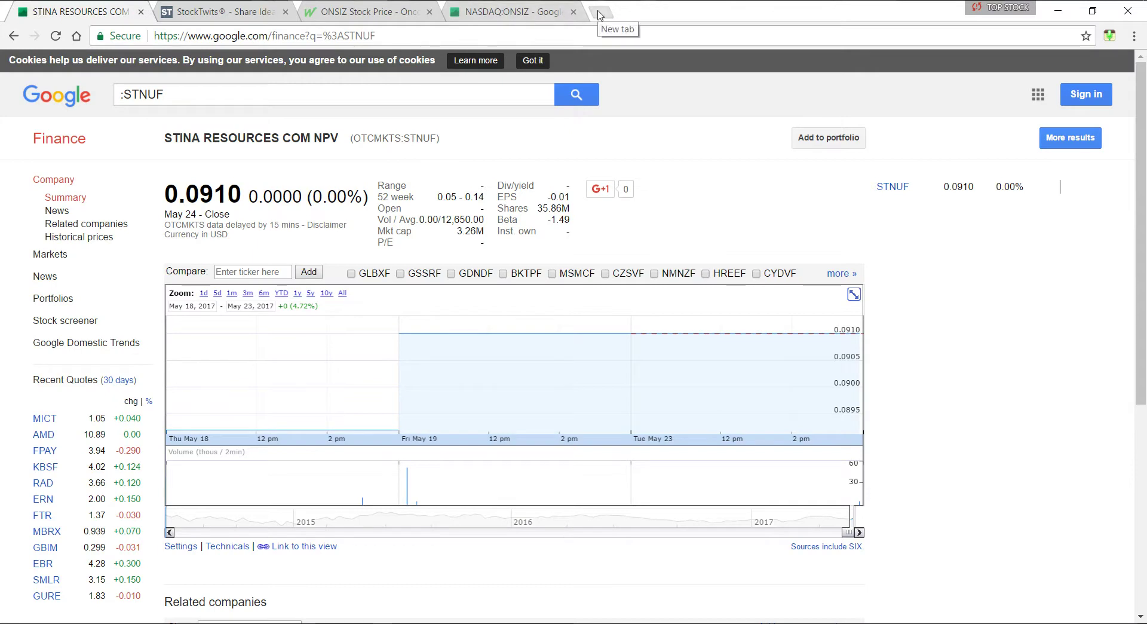
pyautogui.click(600, 15)
pyautogui.moveTo(590, 15); pyautogui.dragTo(18, 17)
pyautogui.click(77, 37)
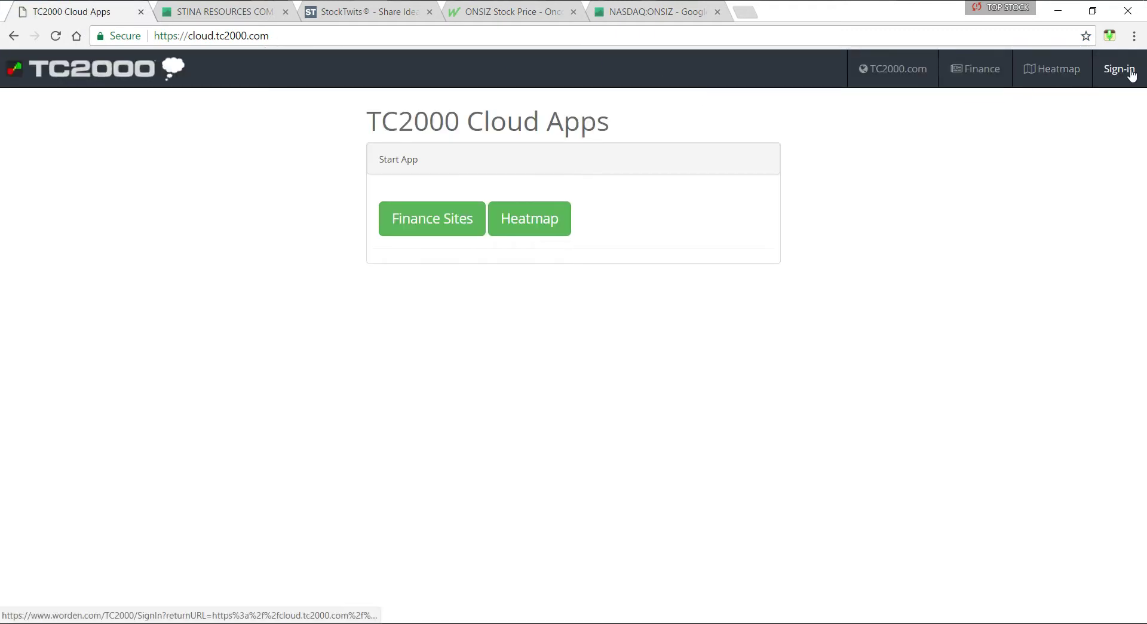
# Sign in to TC2000 Cloud with the saved credentials and open the Heatmap app
pyautogui.click(1127, 70)
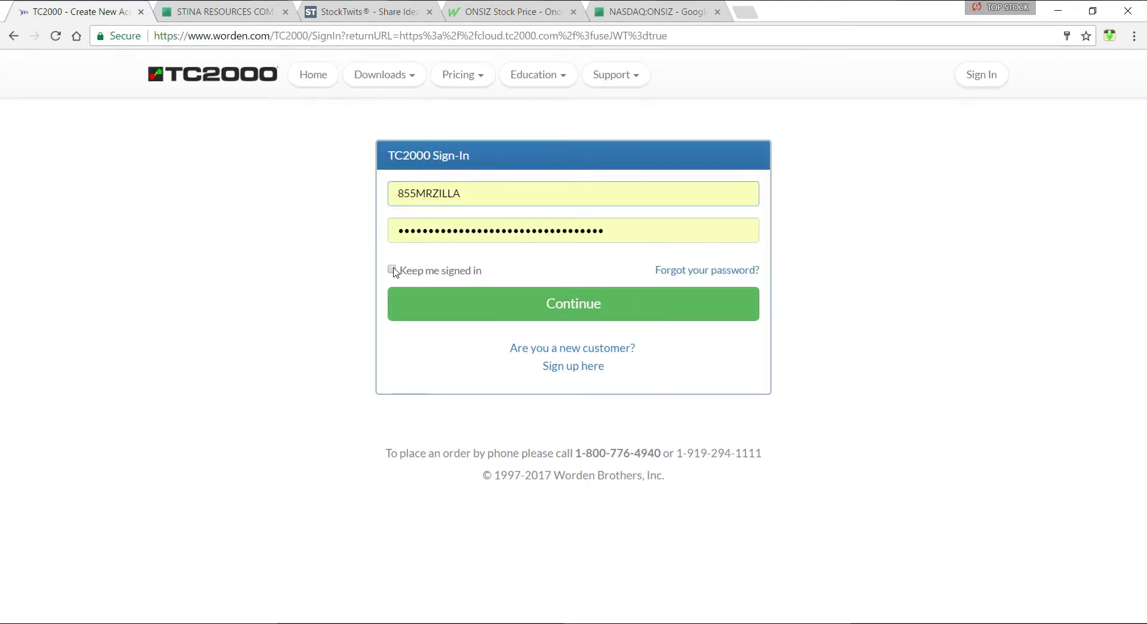
pyautogui.click(438, 308)
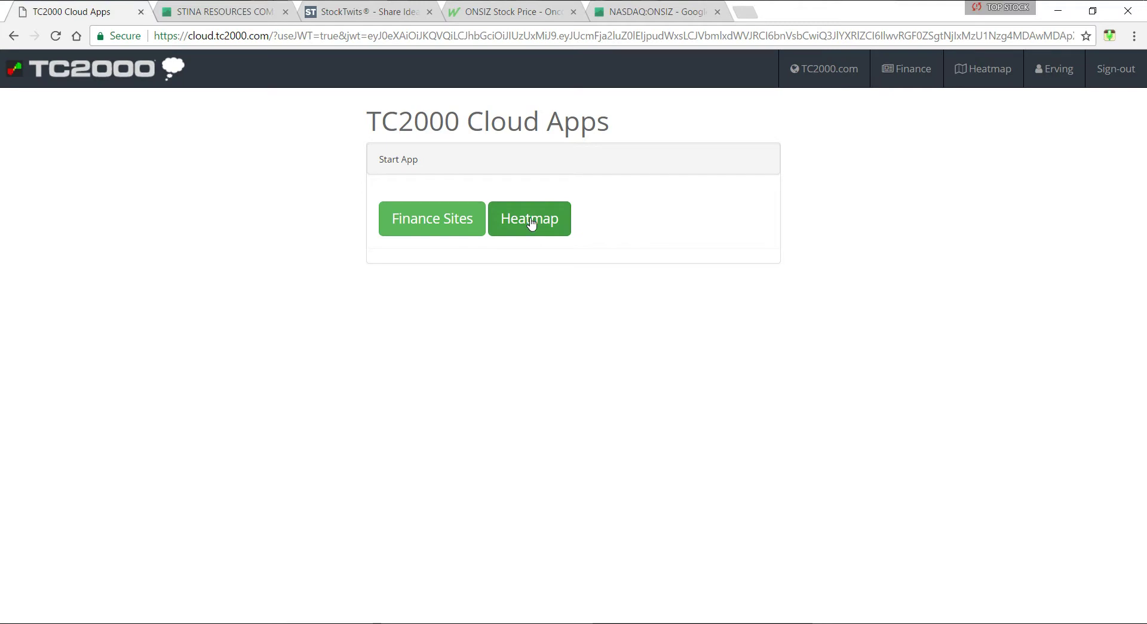
pyautogui.click(530, 223)
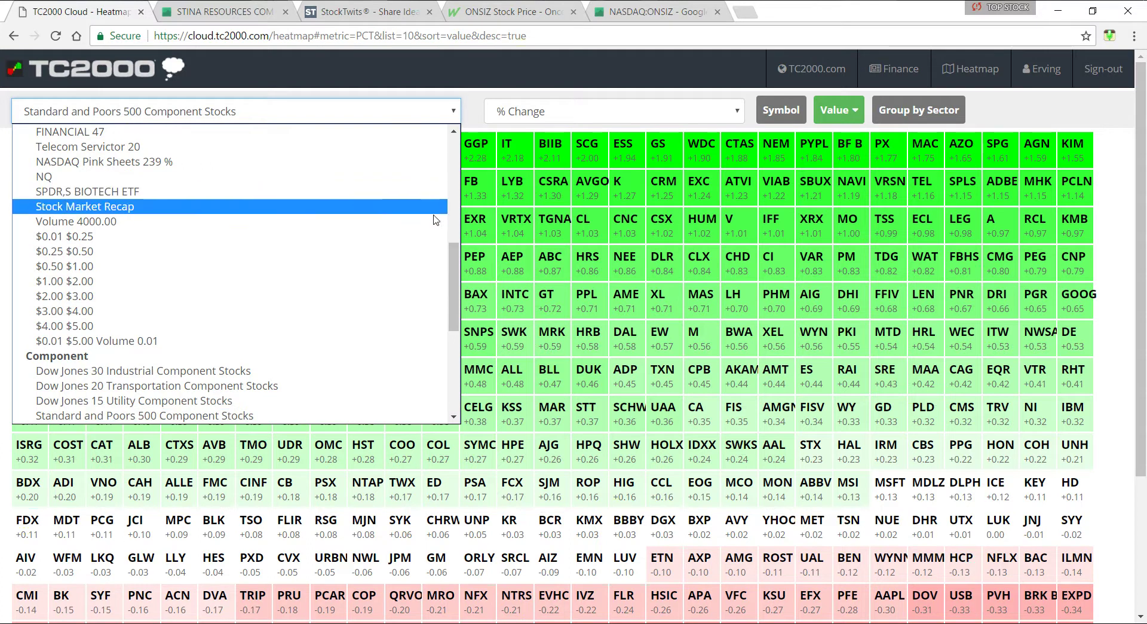
# Show the Sector Indexes list on the heatmap, grouped by sector
pyautogui.scroll(-5, 142, 406)
pyautogui.click(142, 407)
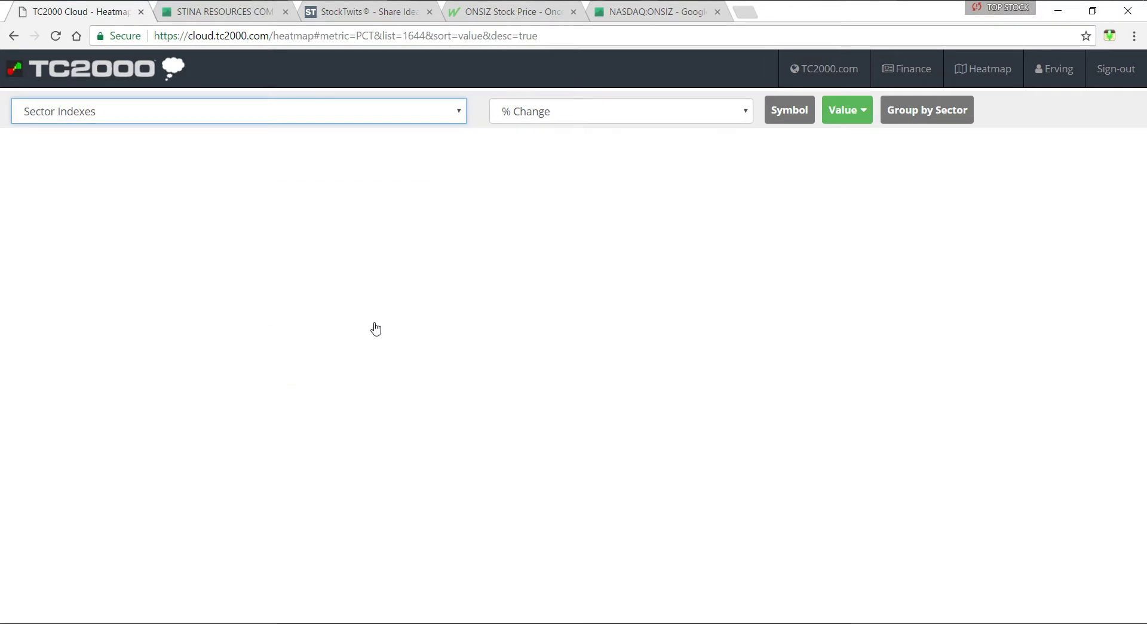
pyautogui.click(949, 113)
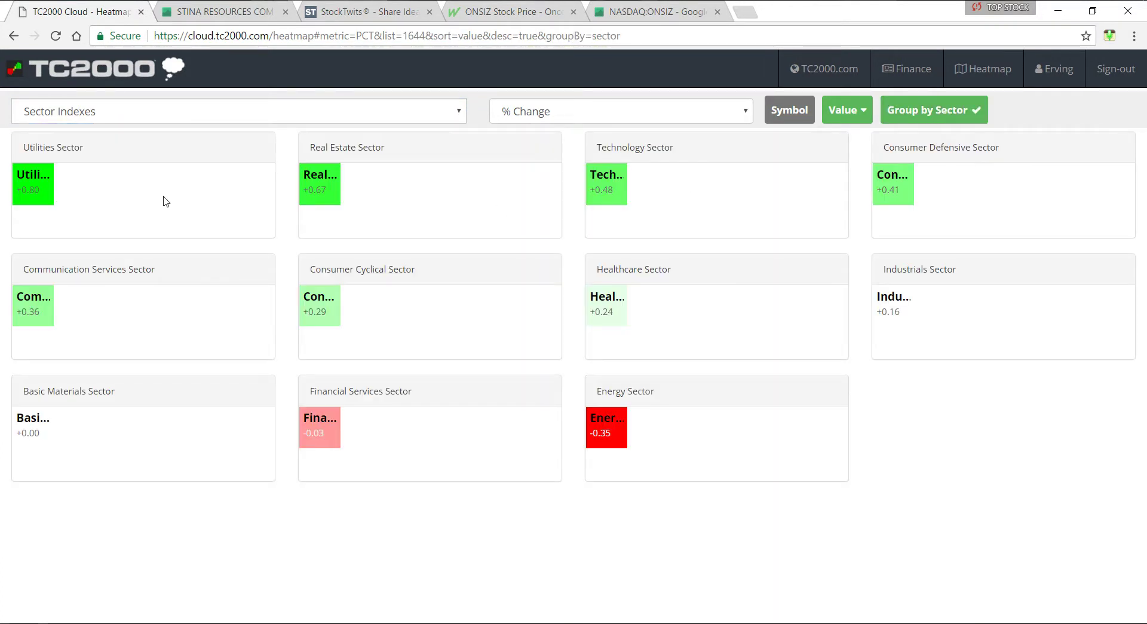
# View the sector heatmap by Volume Buzz and return its metric to % Change
pyautogui.click(509, 113)
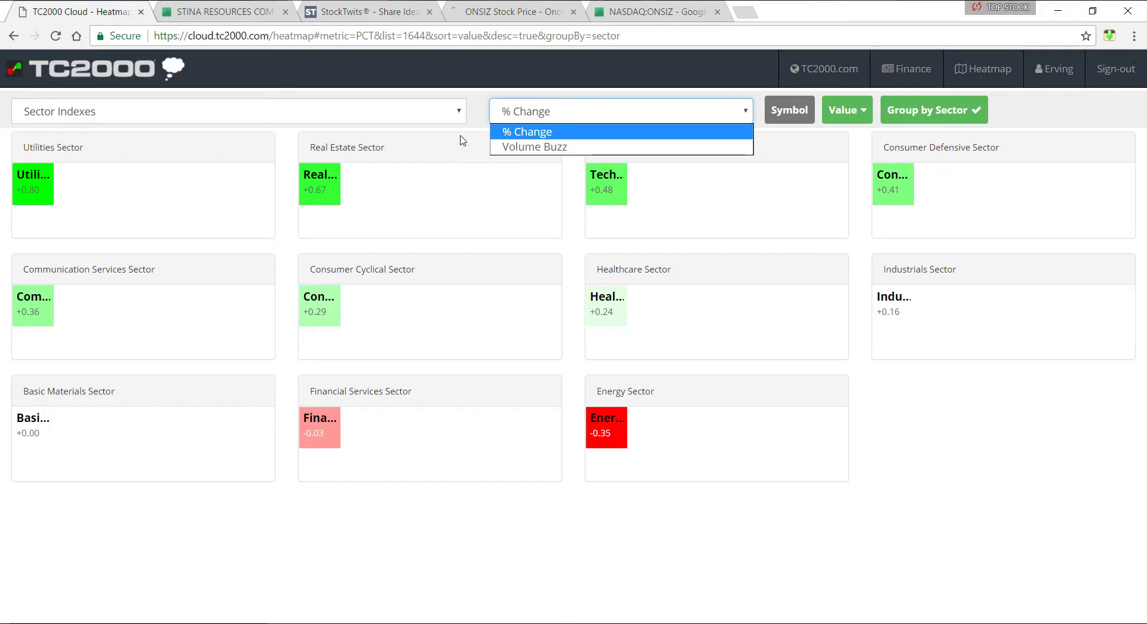
pyautogui.click(516, 142)
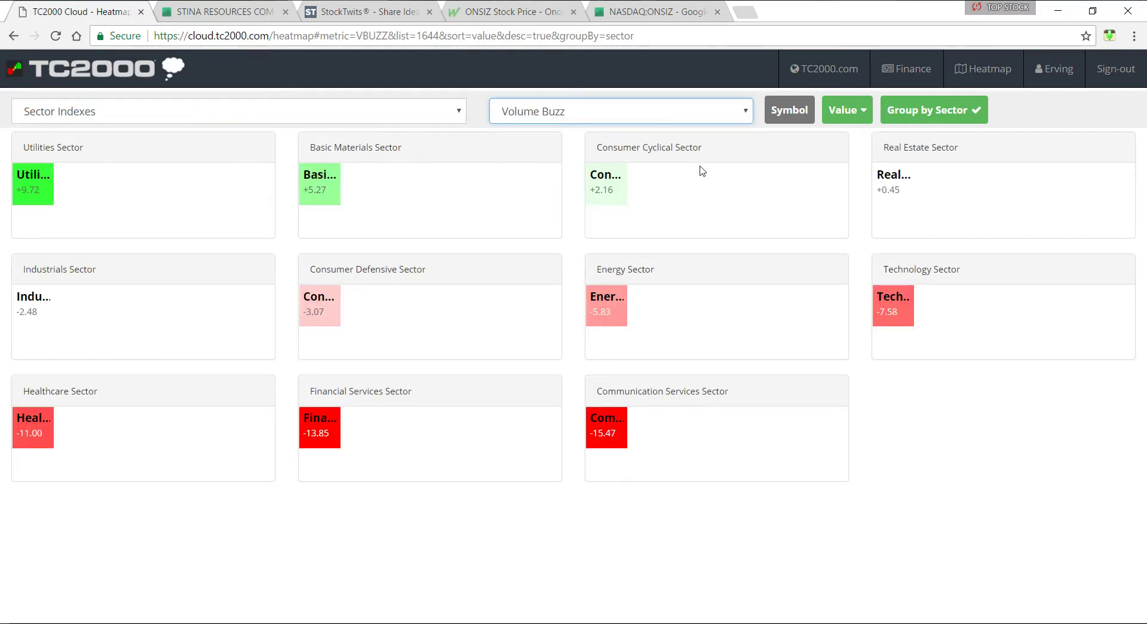
pyautogui.click(606, 117)
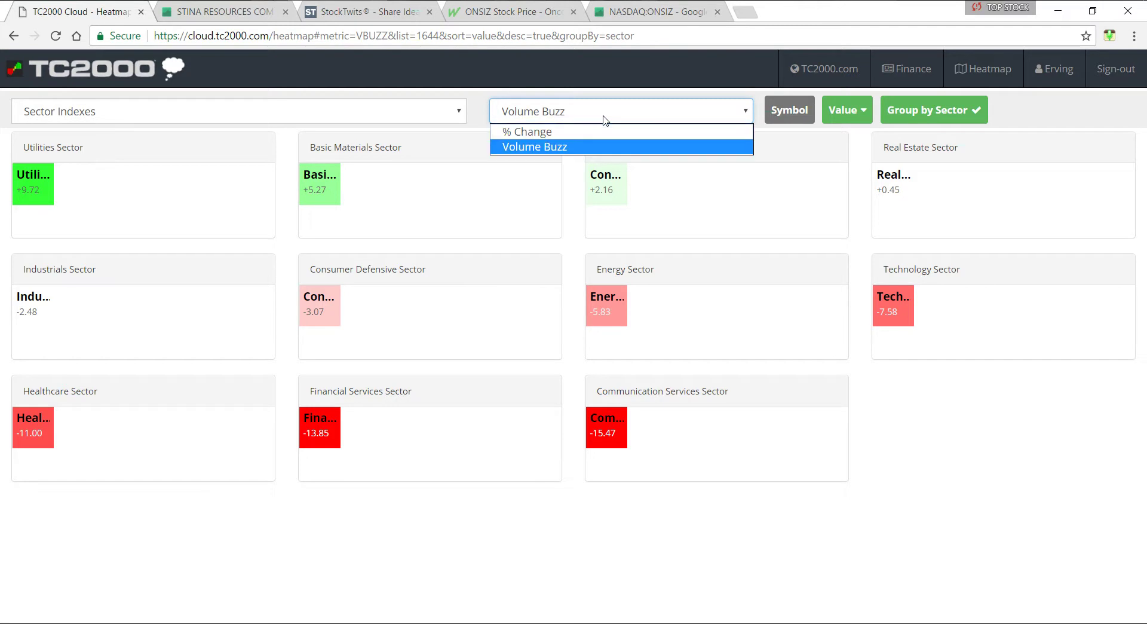
pyautogui.click(424, 111)
pyautogui.click(505, 112)
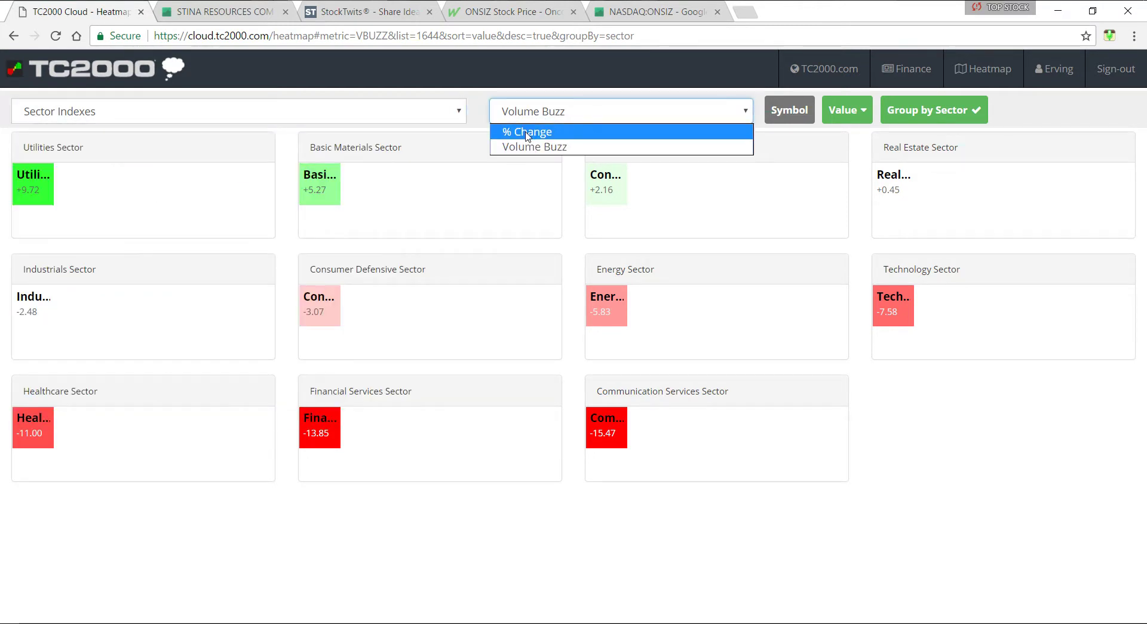
pyautogui.click(520, 133)
# Load the "$0.01 $5.00 Volume 0.01" watchlist into the heatmap and turn off grouping by sector
pyautogui.click(461, 113)
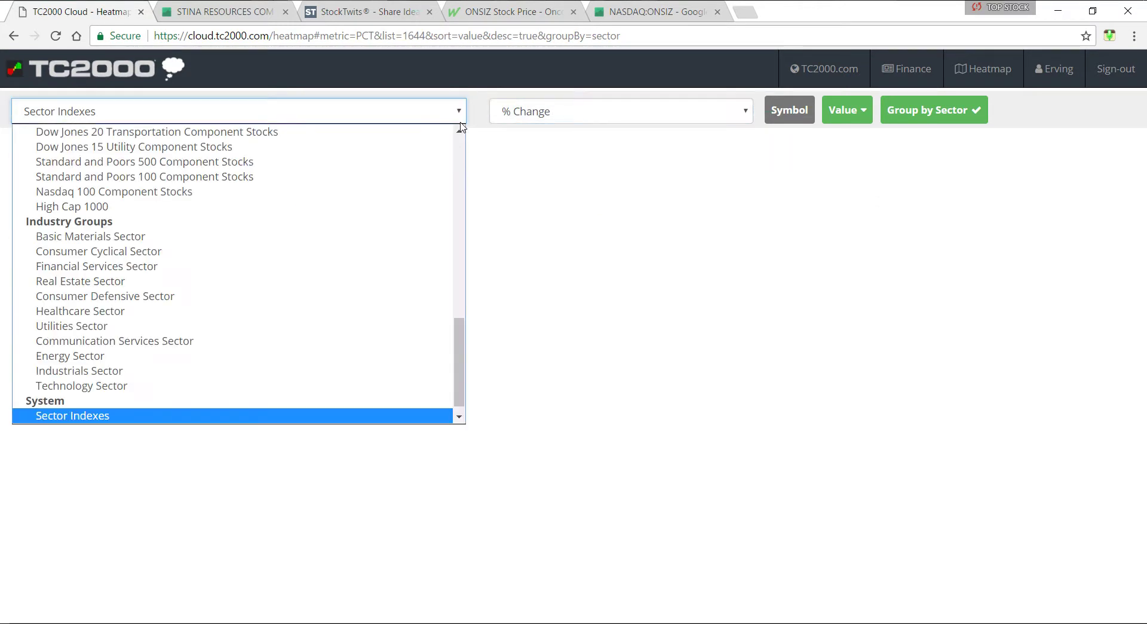
pyautogui.scroll(1, 460, 361)
pyautogui.moveTo(460, 361); pyautogui.dragTo(453, 304)
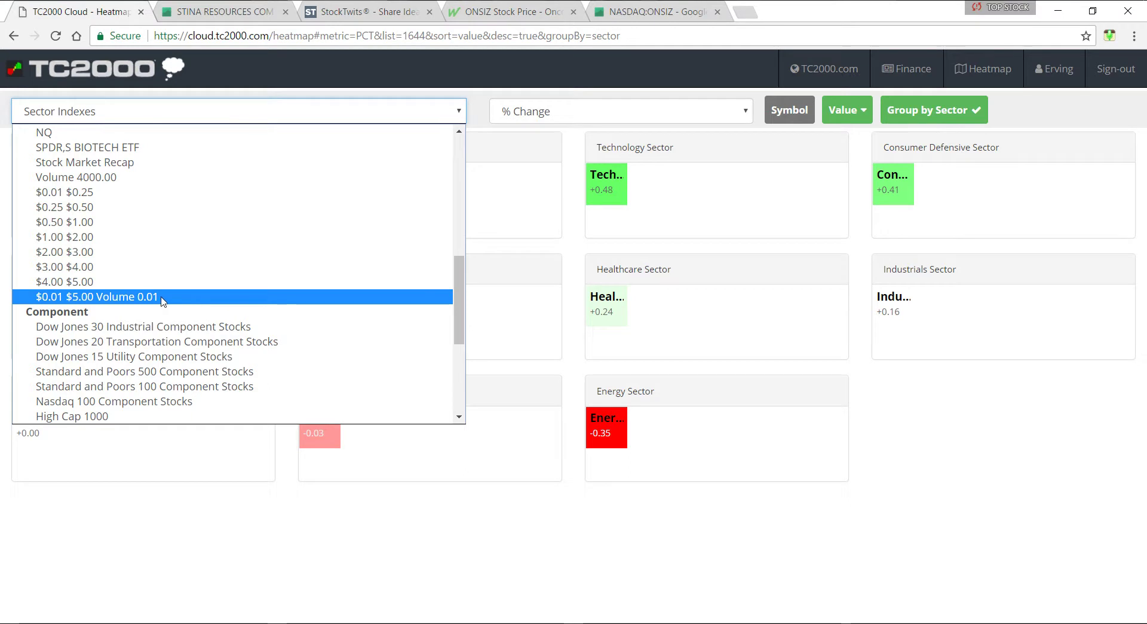
pyautogui.click(149, 299)
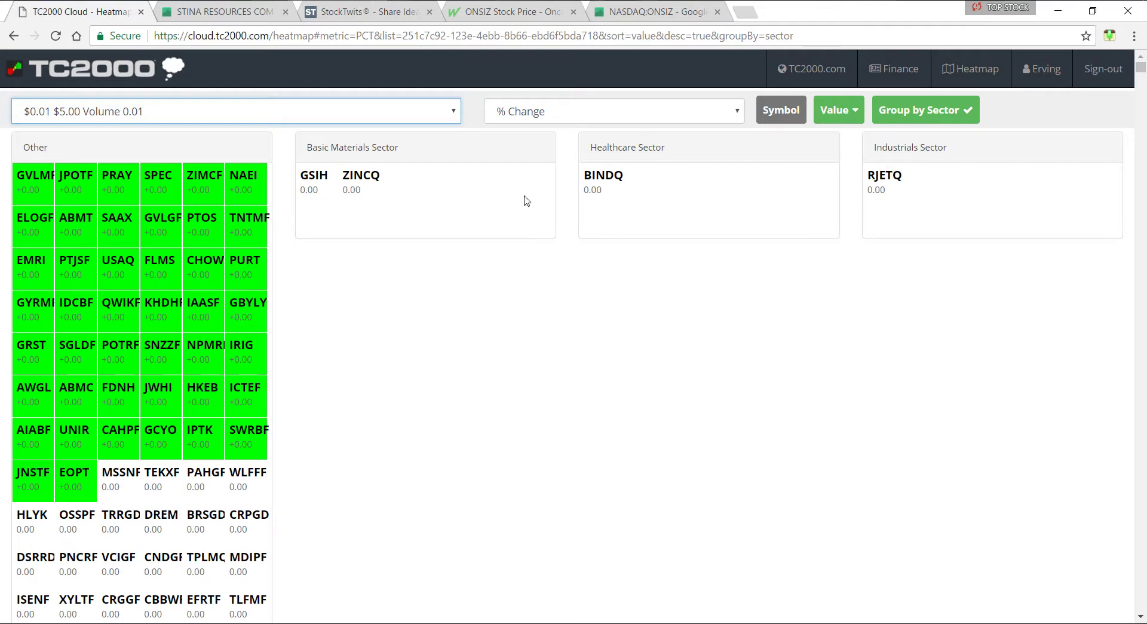
pyautogui.scroll(-3, 1015, 185)
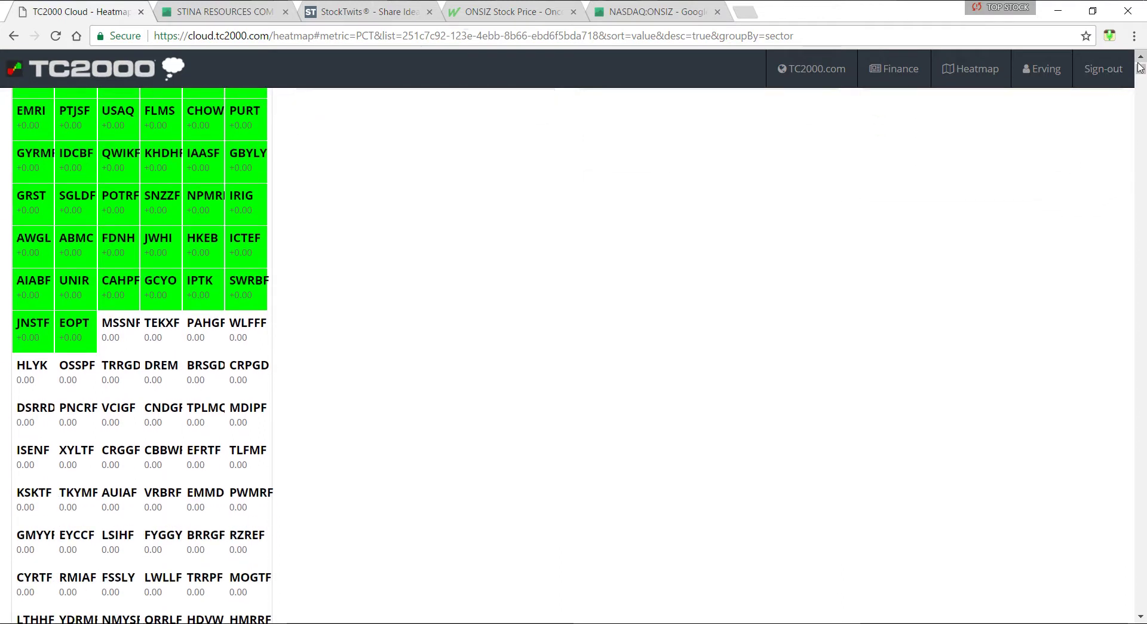
pyautogui.moveTo(1140, 76)
pyautogui.mouseDown()
pyautogui.moveTo(1142, 604)
pyautogui.moveTo(1119, 106)
pyautogui.moveTo(1135, 67)
pyautogui.moveTo(1105, 74)
pyautogui.moveTo(1143, 75)
pyautogui.moveTo(1143, 65)
pyautogui.mouseUp()
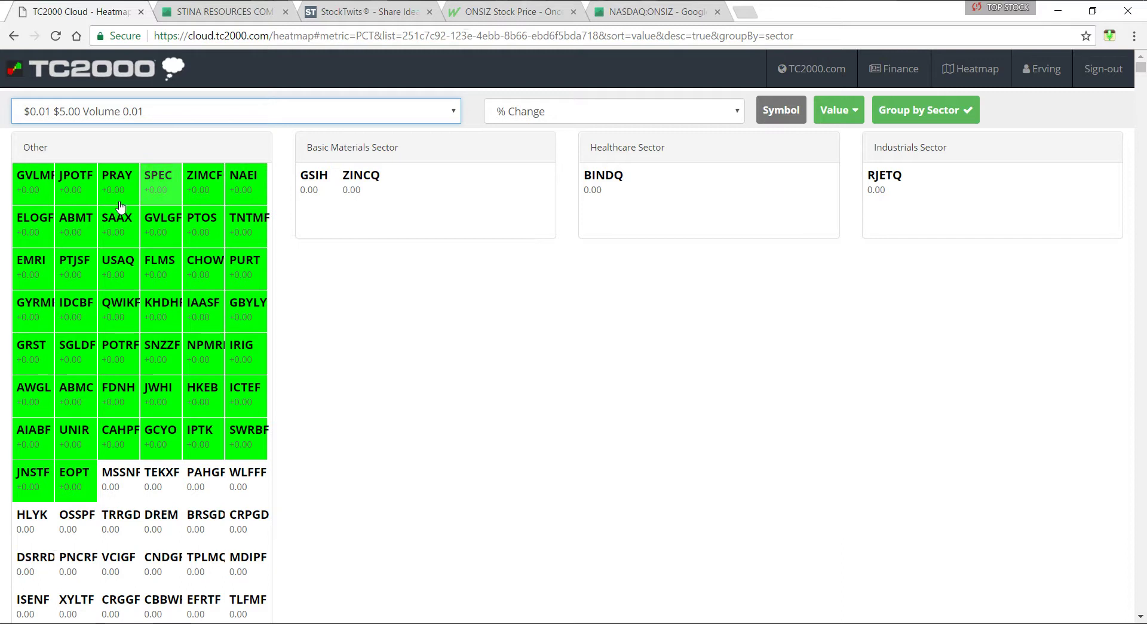
pyautogui.click(965, 114)
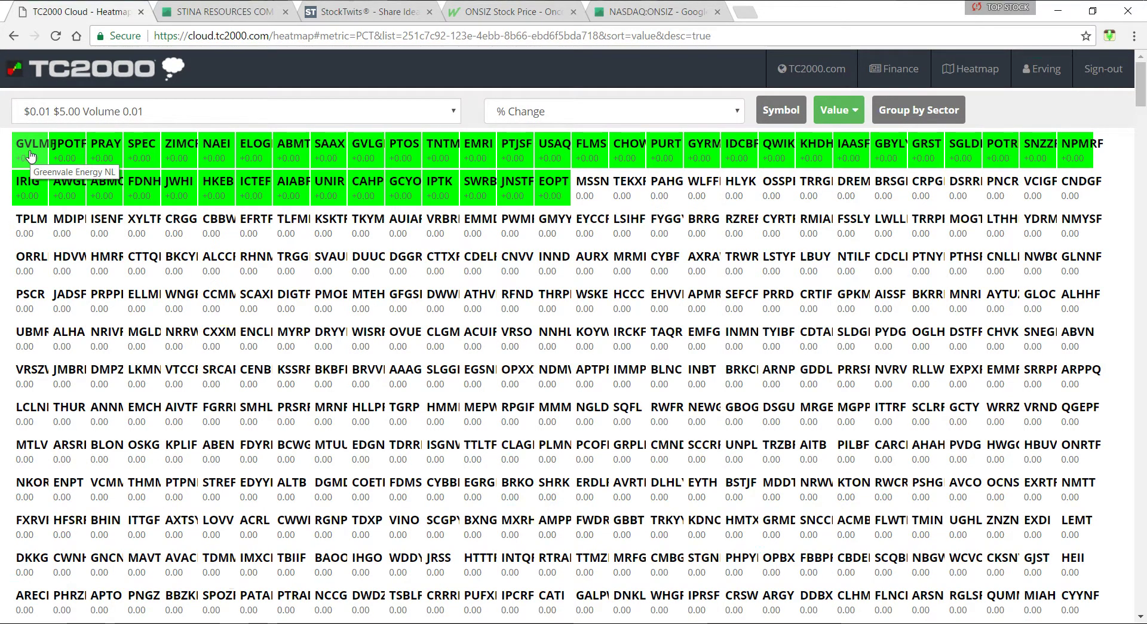
# Select GVLMF on the heatmap, and open the Finance page with the Heatmap in a separate tab
pyautogui.click(31, 156)
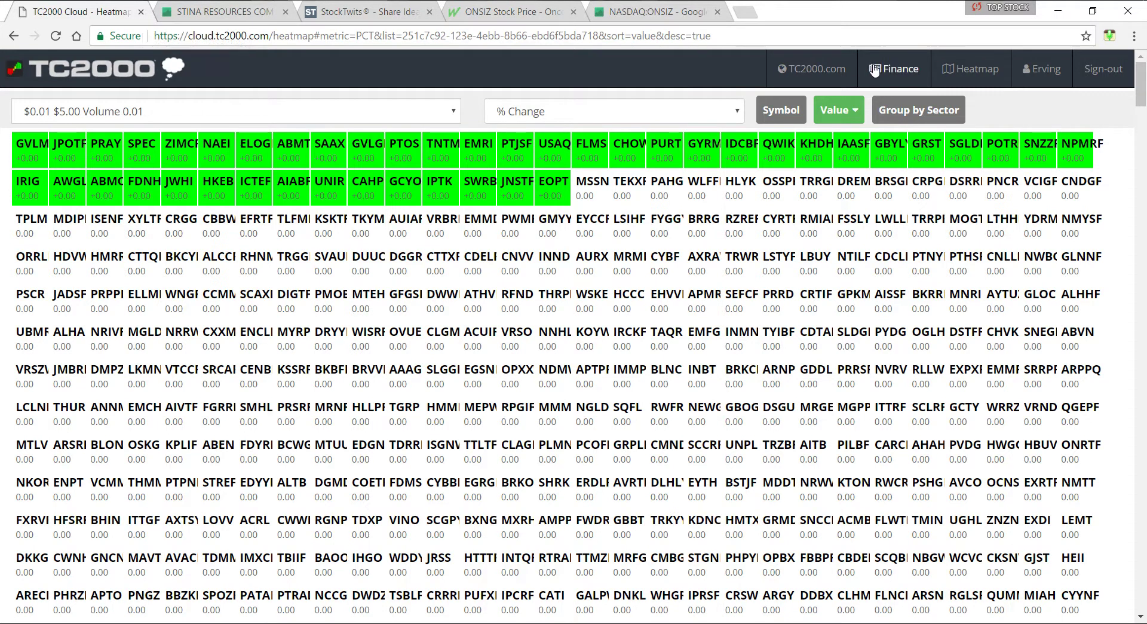
pyautogui.click(895, 70)
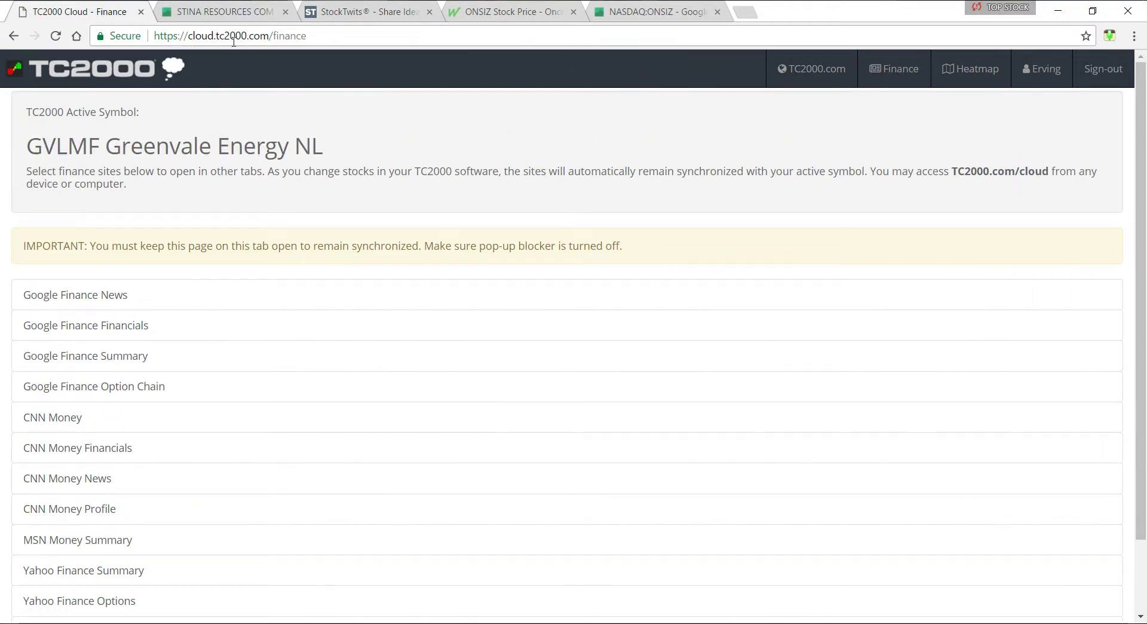
pyautogui.click(947, 70)
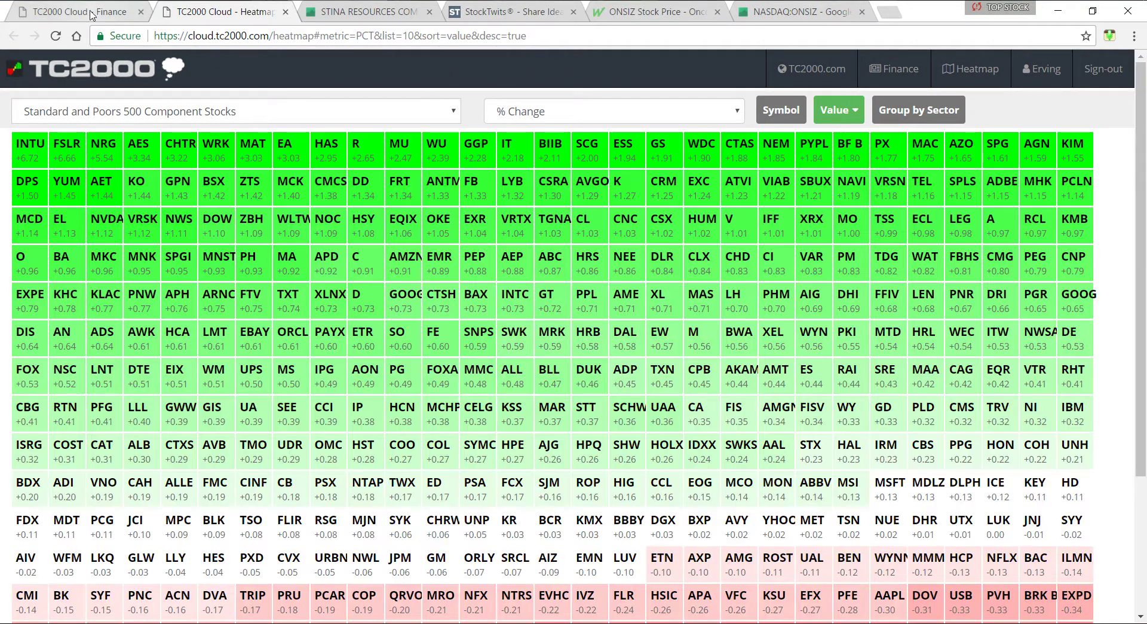
pyautogui.click(91, 16)
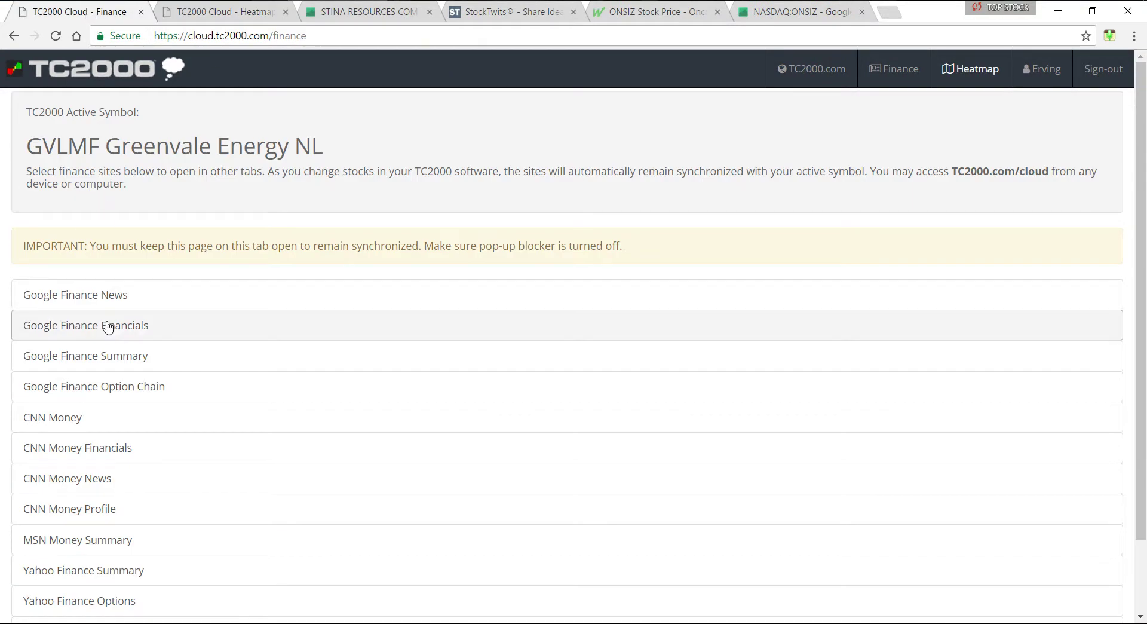
# View the Google Finance Summary for GVLMF and close its tab
pyautogui.click(128, 356)
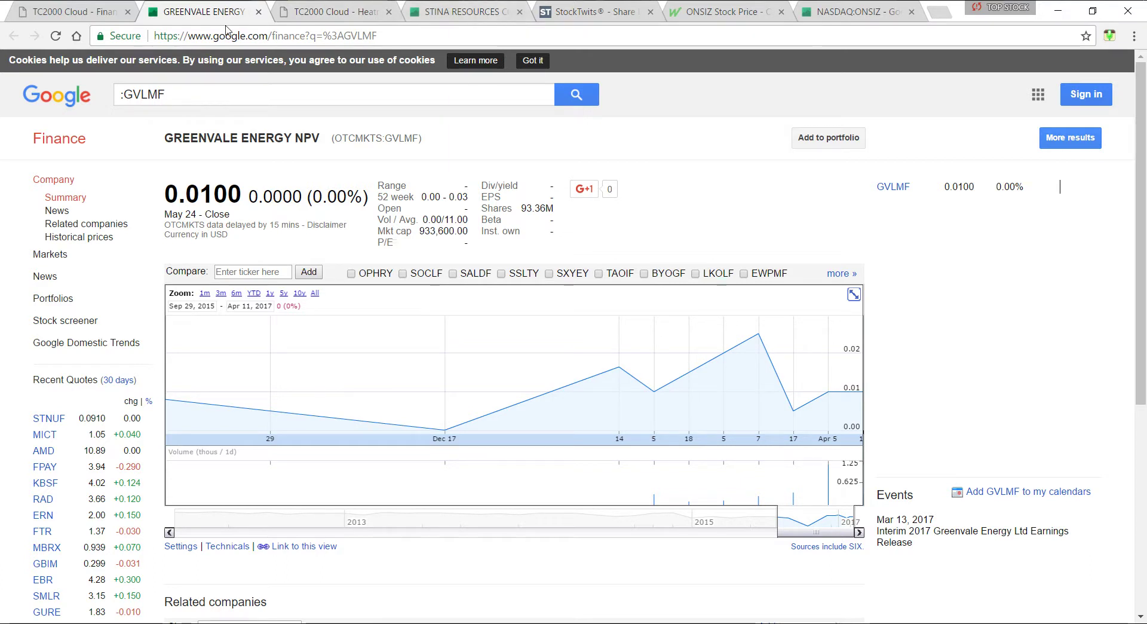
pyautogui.click(259, 12)
# Close the STNUF Google Finance tab, including its sign-in page, and move the NASDAQ:ONSIZ tab directly after the Heatmap tab
pyautogui.click(340, 12)
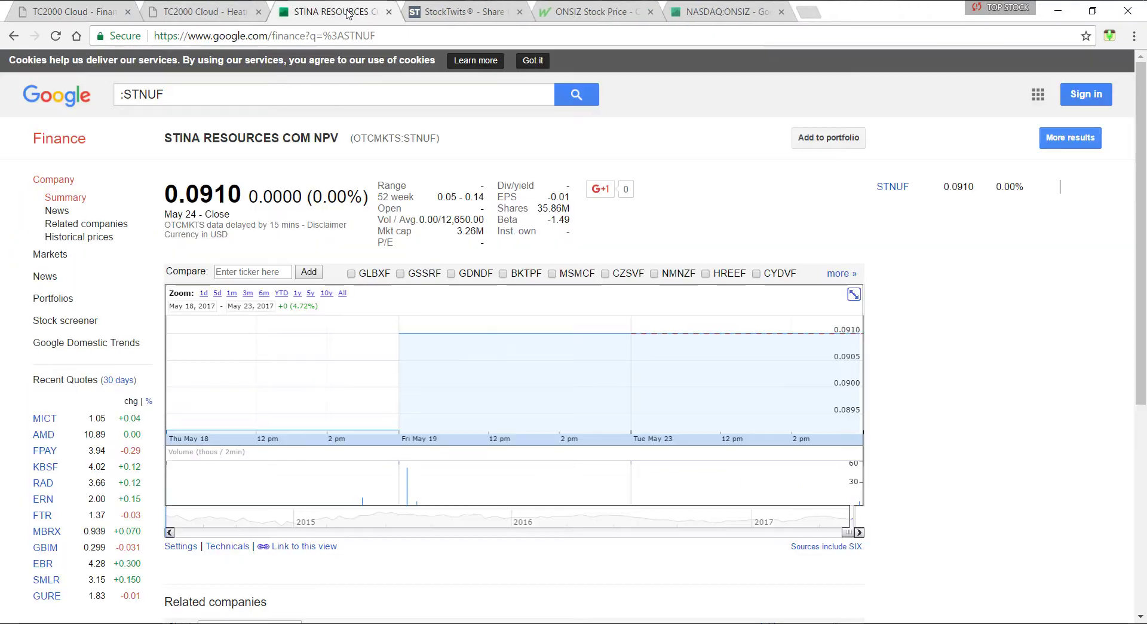
pyautogui.click(1087, 94)
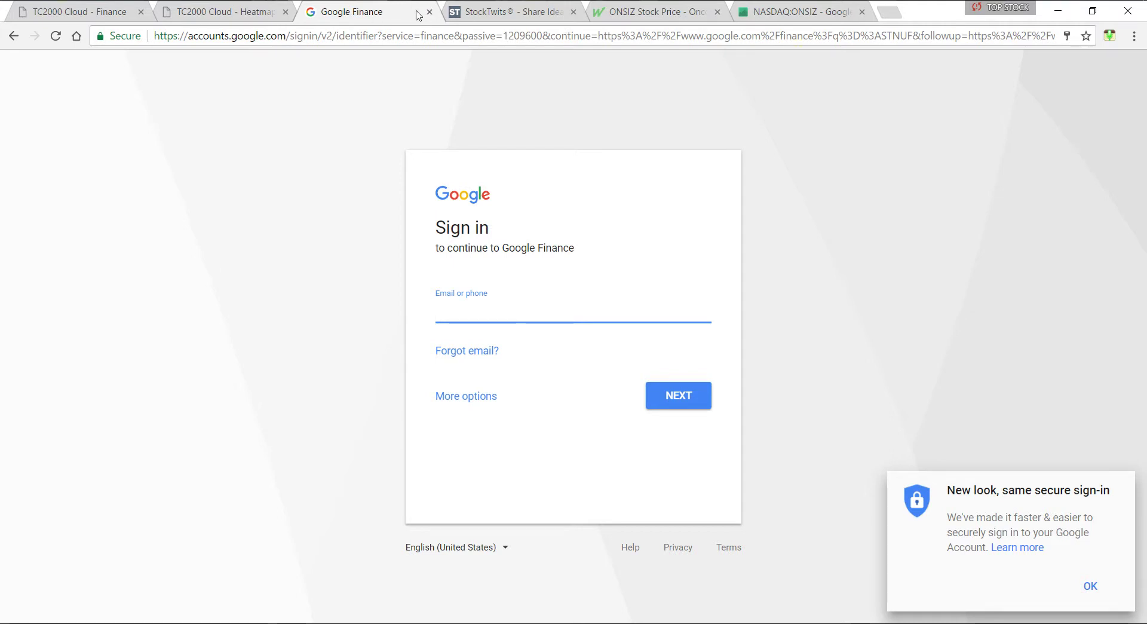
pyautogui.click(429, 14)
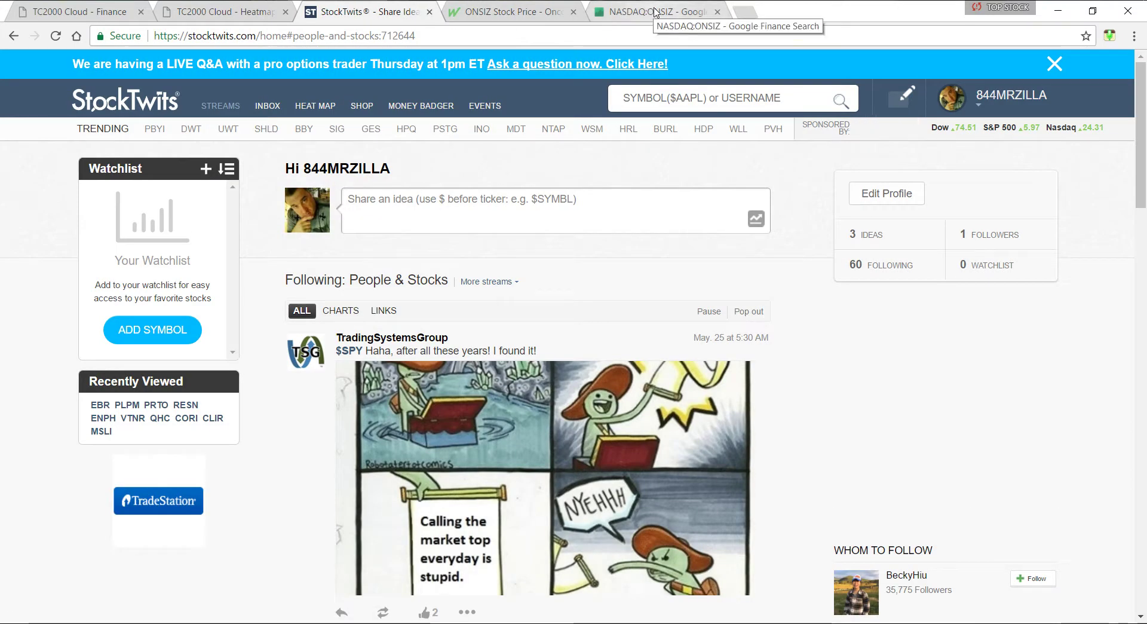
pyautogui.moveTo(657, 13); pyautogui.dragTo(359, 15)
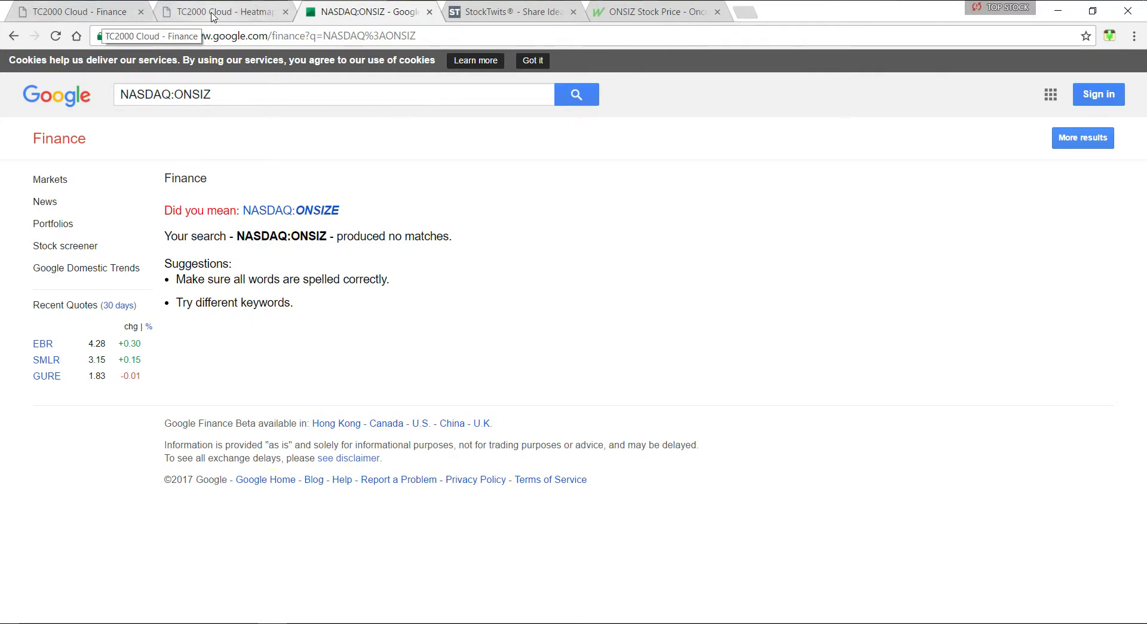
# Load the "$0.01 $5.00 Volume 0.01" watchlist in the separate Heatmap tab, and switch sector grouping on and off again
pyautogui.click(167, 17)
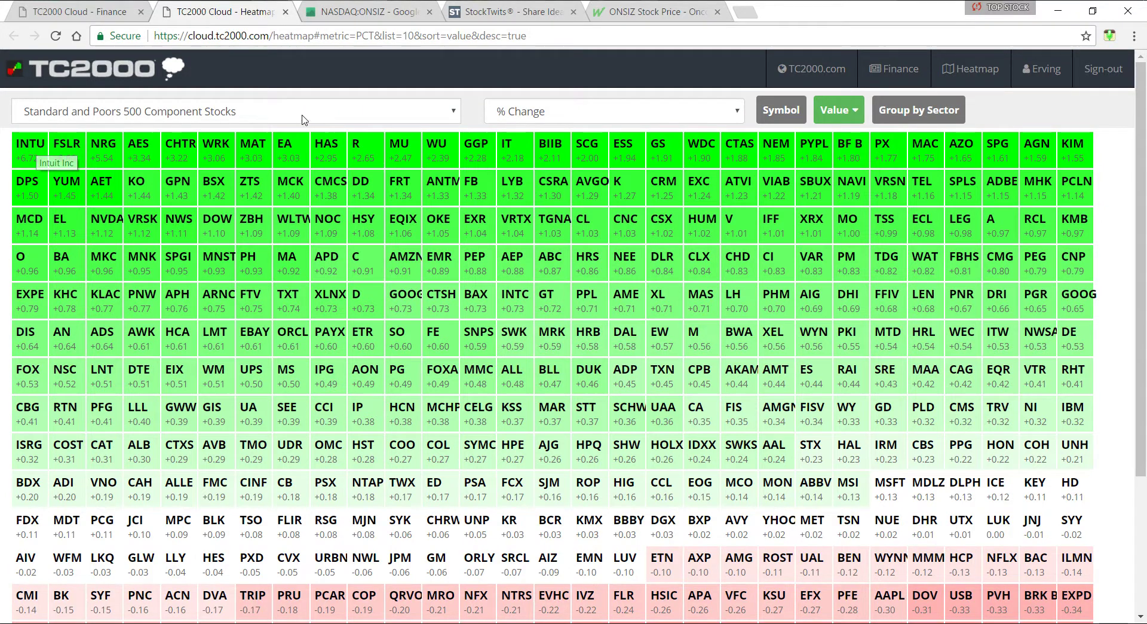
pyautogui.click(392, 112)
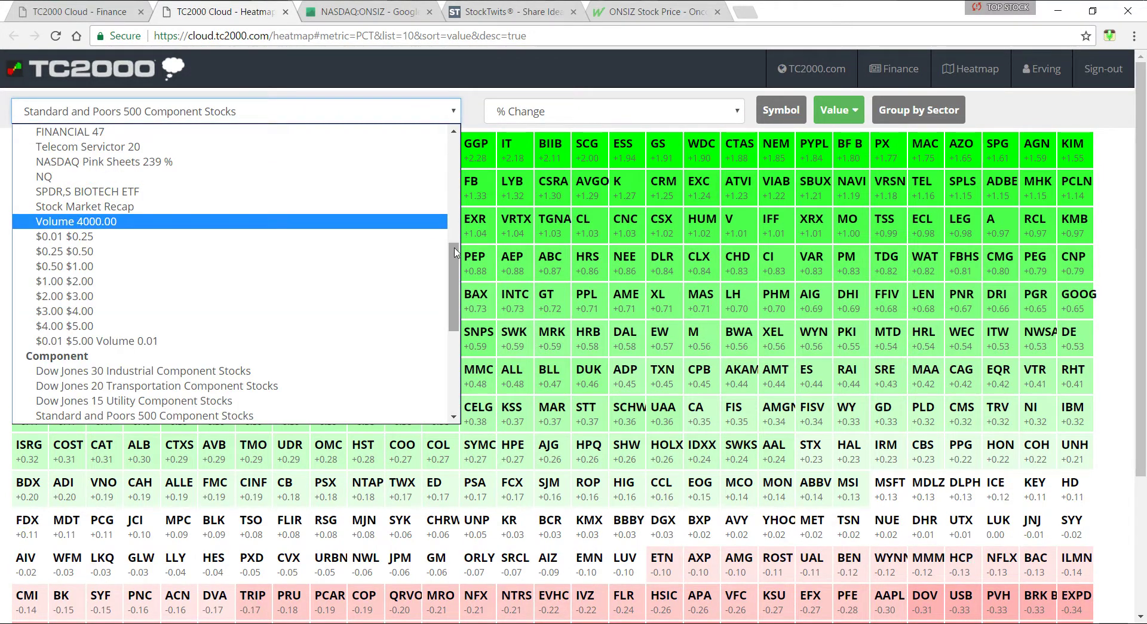
pyautogui.click(103, 341)
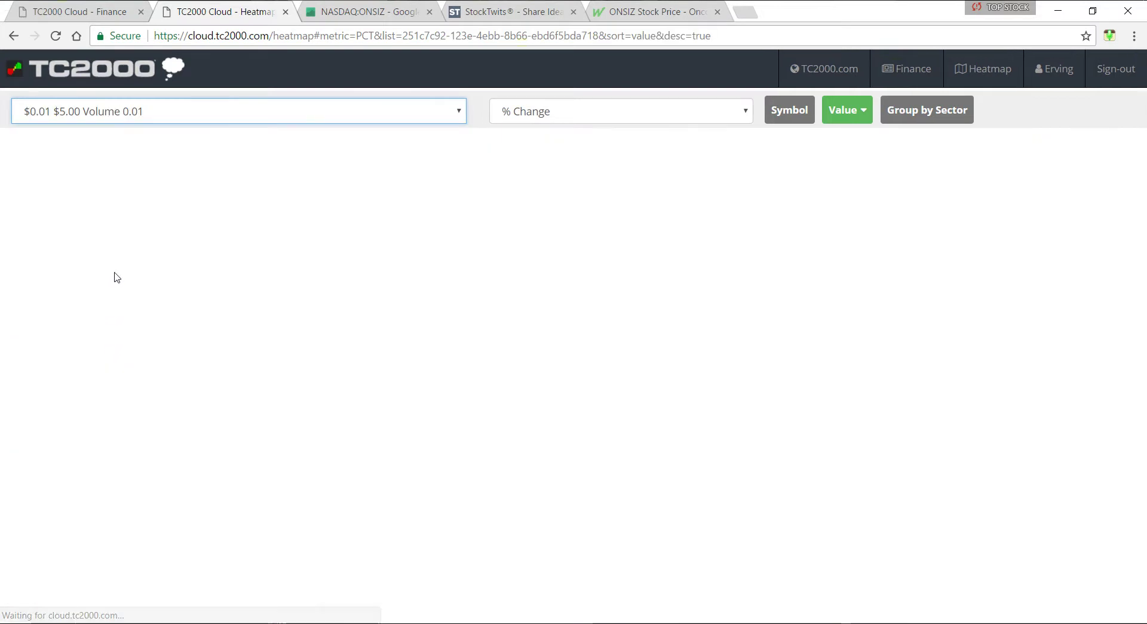
pyautogui.click(923, 123)
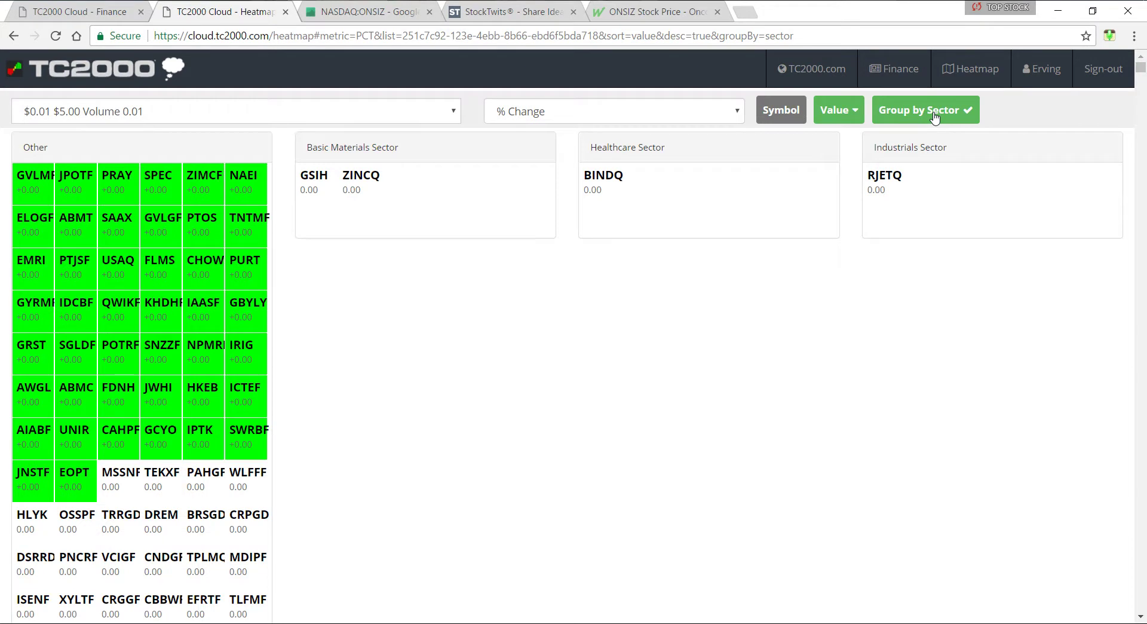
pyautogui.click(935, 117)
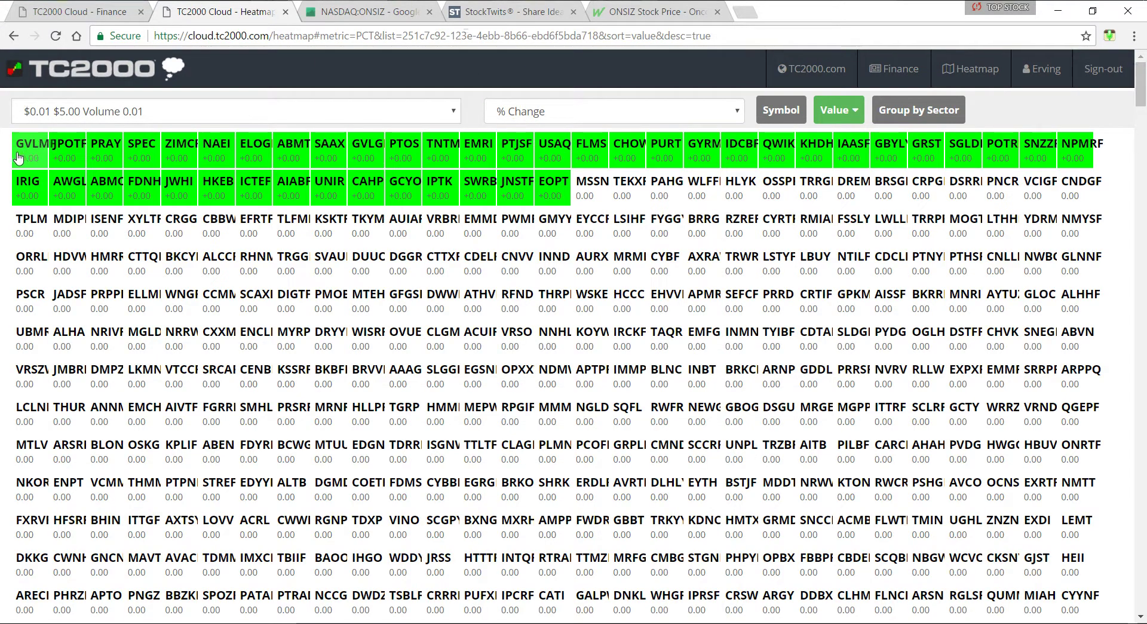
# Check the NASDAQ:ONSIZ Google Finance and TC2000 Finance tabs and return to the Heatmap tab
pyautogui.click(324, 19)
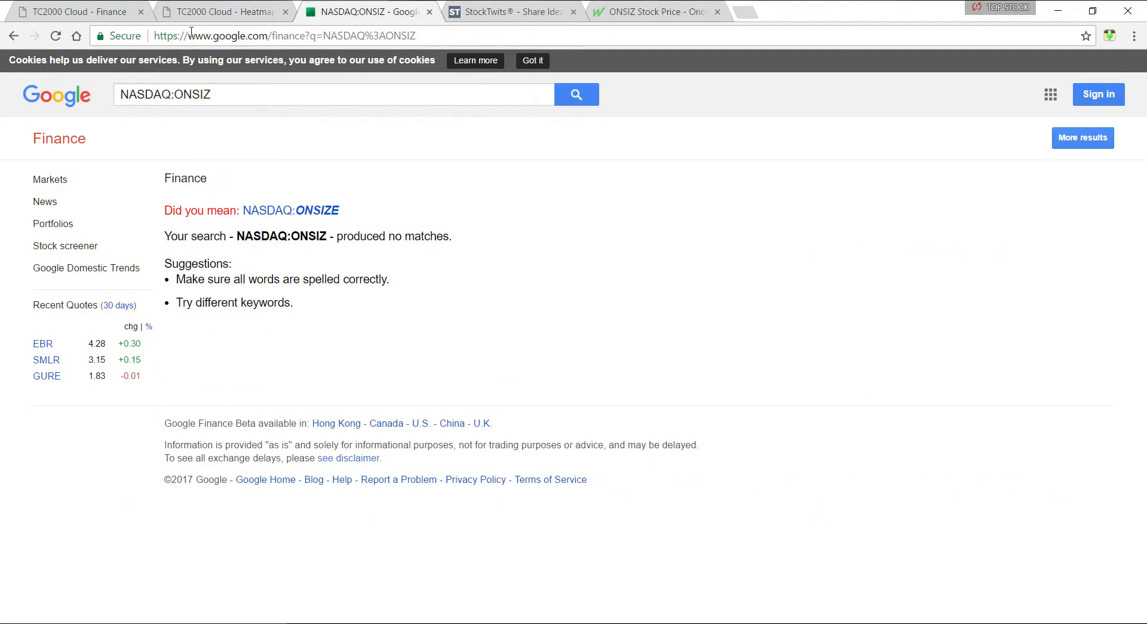
pyautogui.click(66, 22)
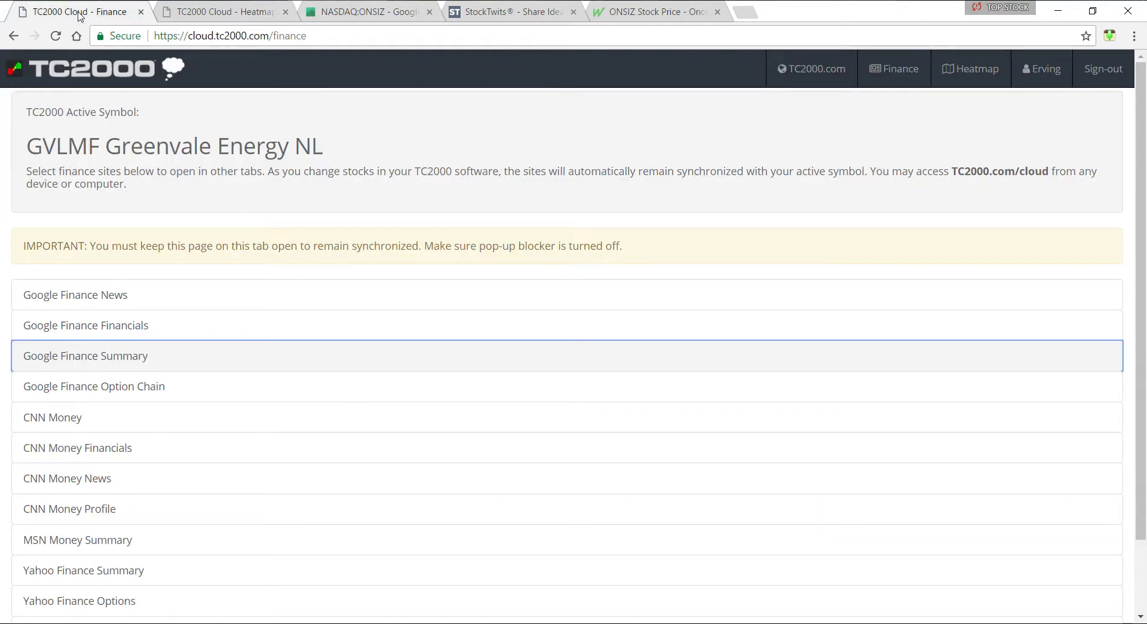
pyautogui.click(202, 20)
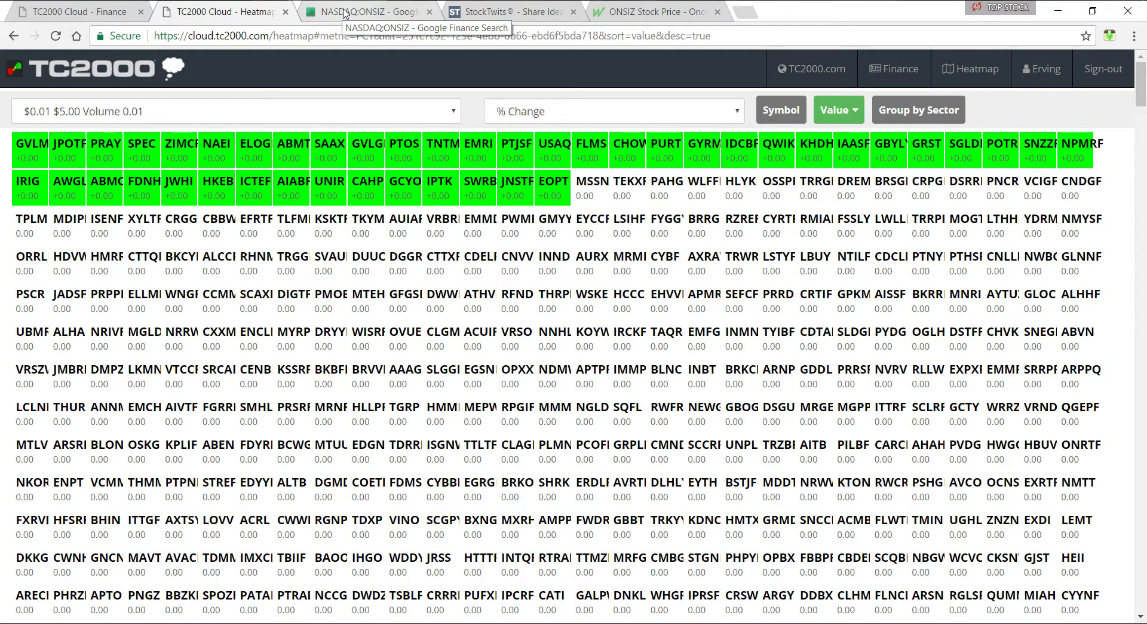
# Check the StockTwits and NASDAQ:ONSIZ Google Finance tabs, and close the NASDAQ:ONSIZ tab
pyautogui.click(505, 13)
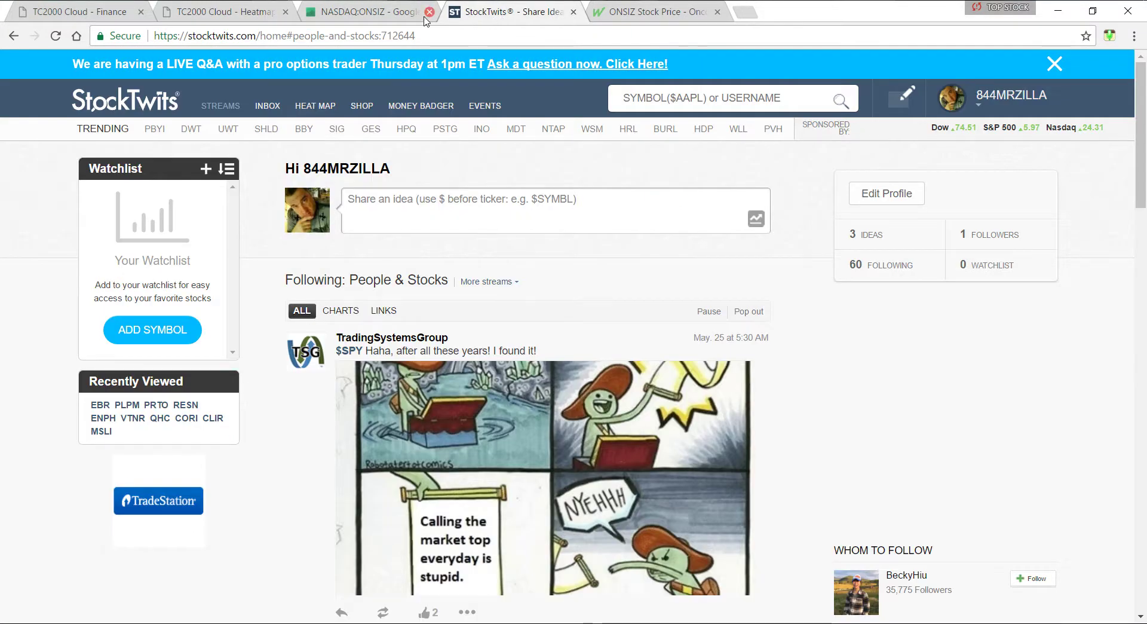
pyautogui.click(371, 18)
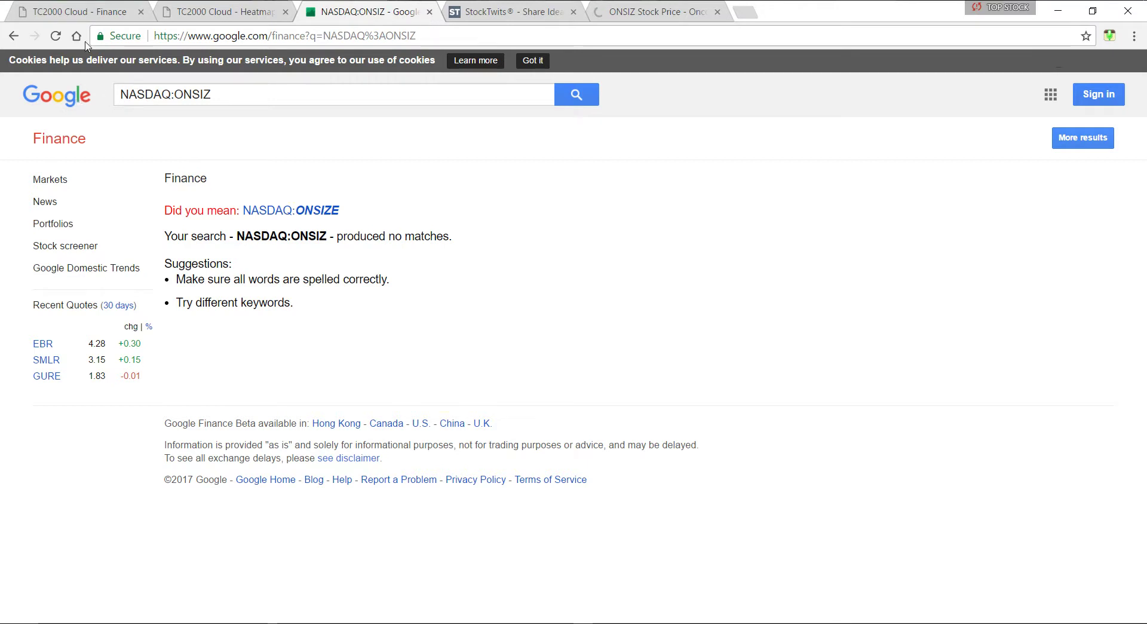
pyautogui.click(186, 13)
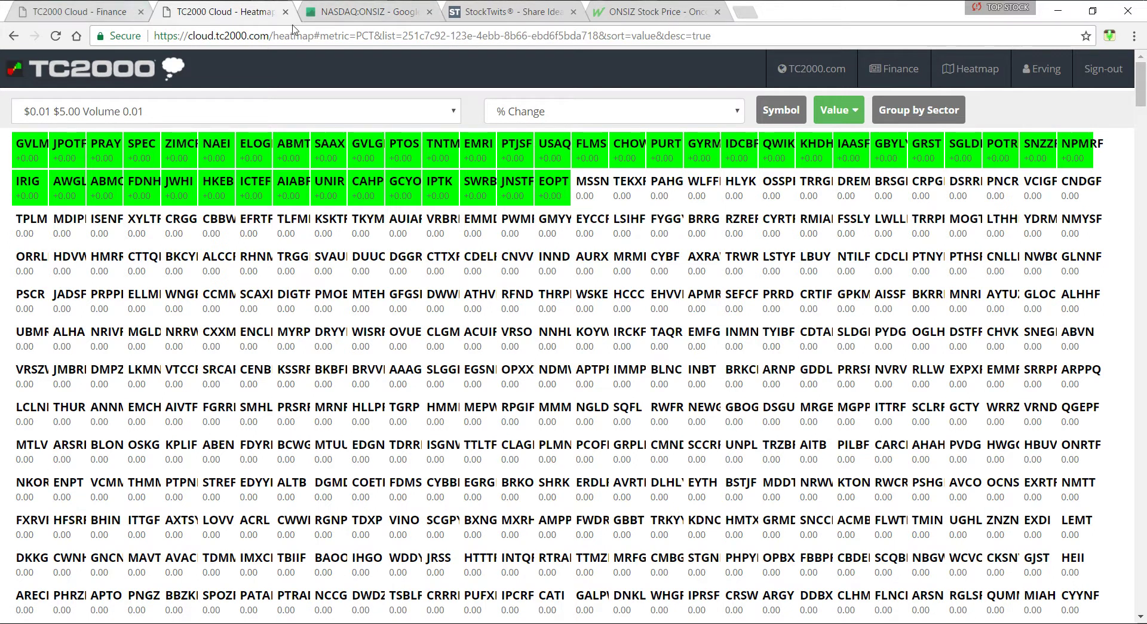
pyautogui.click(430, 12)
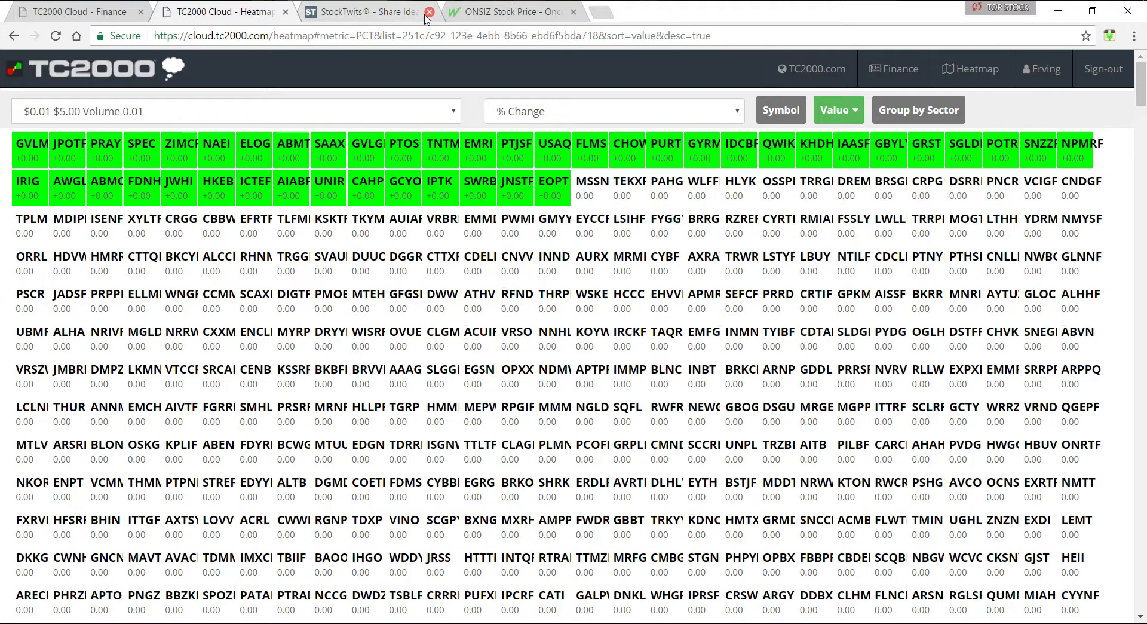
pyautogui.click(361, 13)
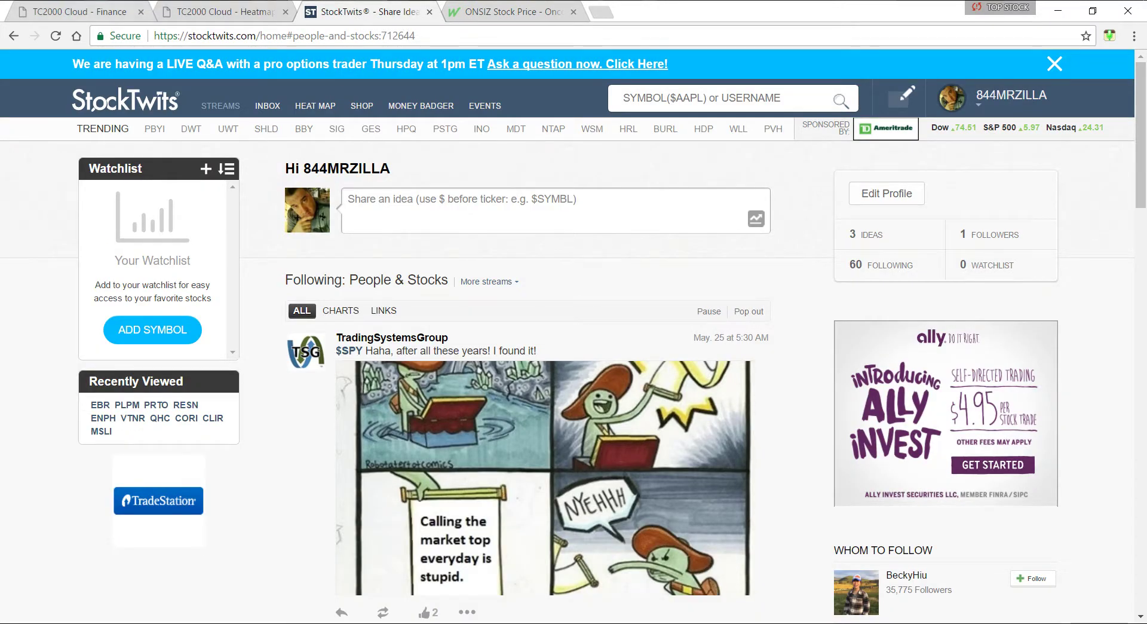
# Open the Google Finance Summary for PRAY, move the Heatmap tab ahead of it, and switch the symbol to GVLMF from the heatmap
pyautogui.click(78, 12)
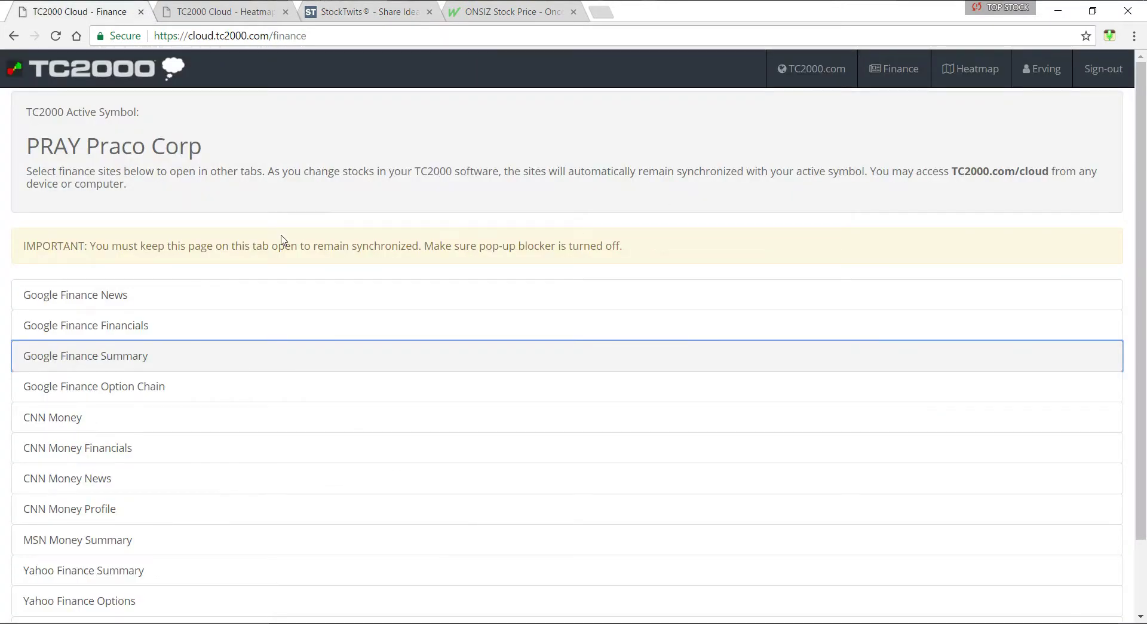
pyautogui.click(123, 367)
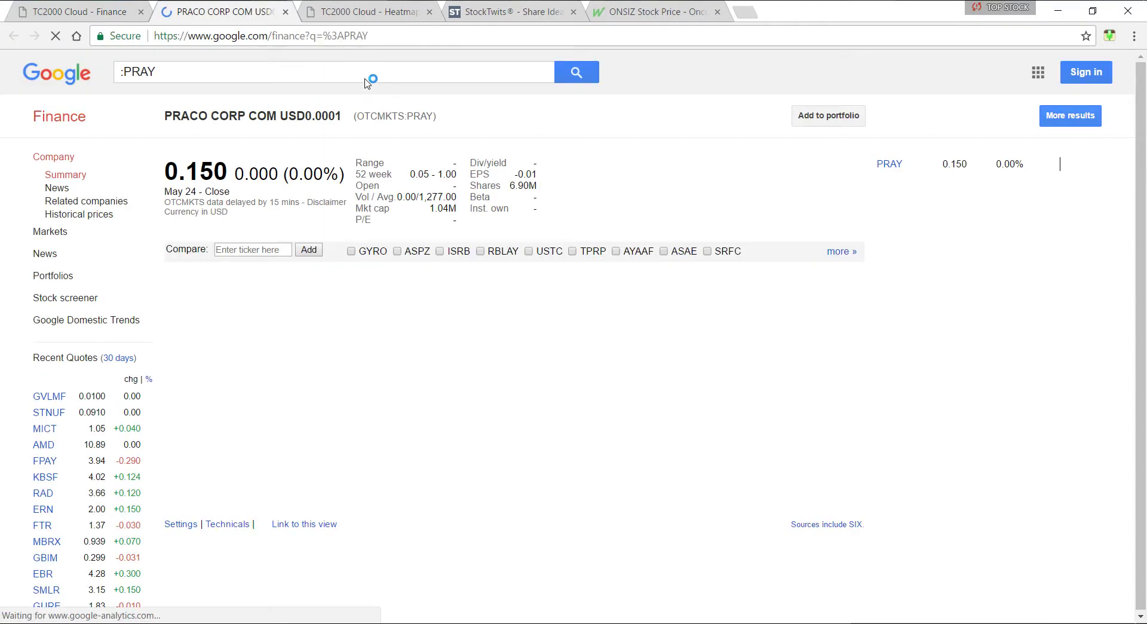
pyautogui.moveTo(370, 13); pyautogui.dragTo(280, 24)
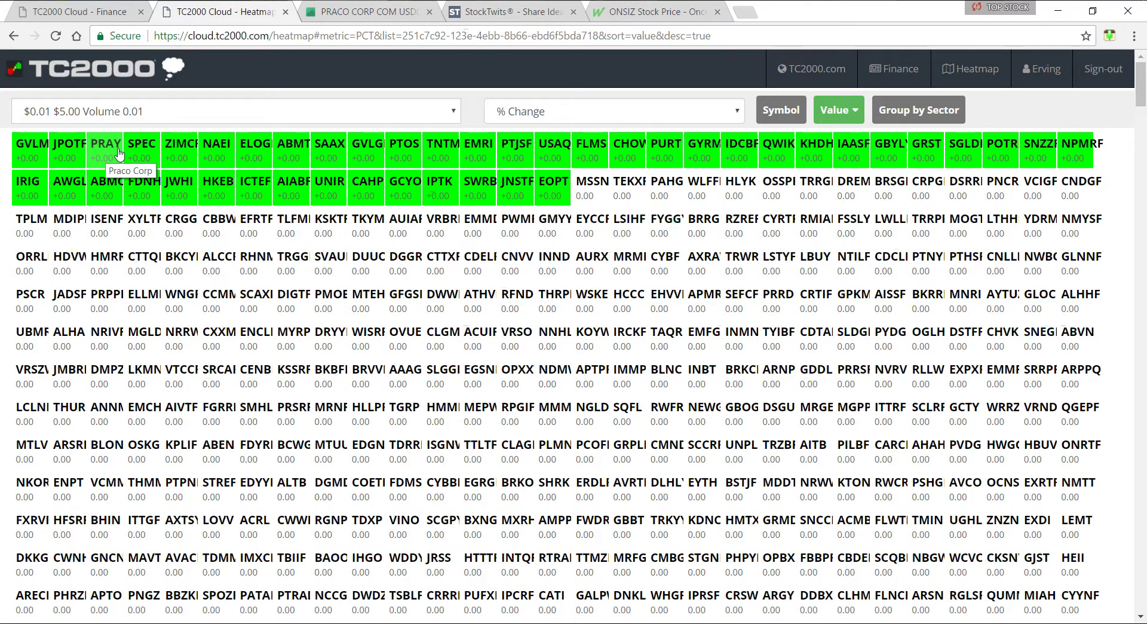
pyautogui.click(34, 152)
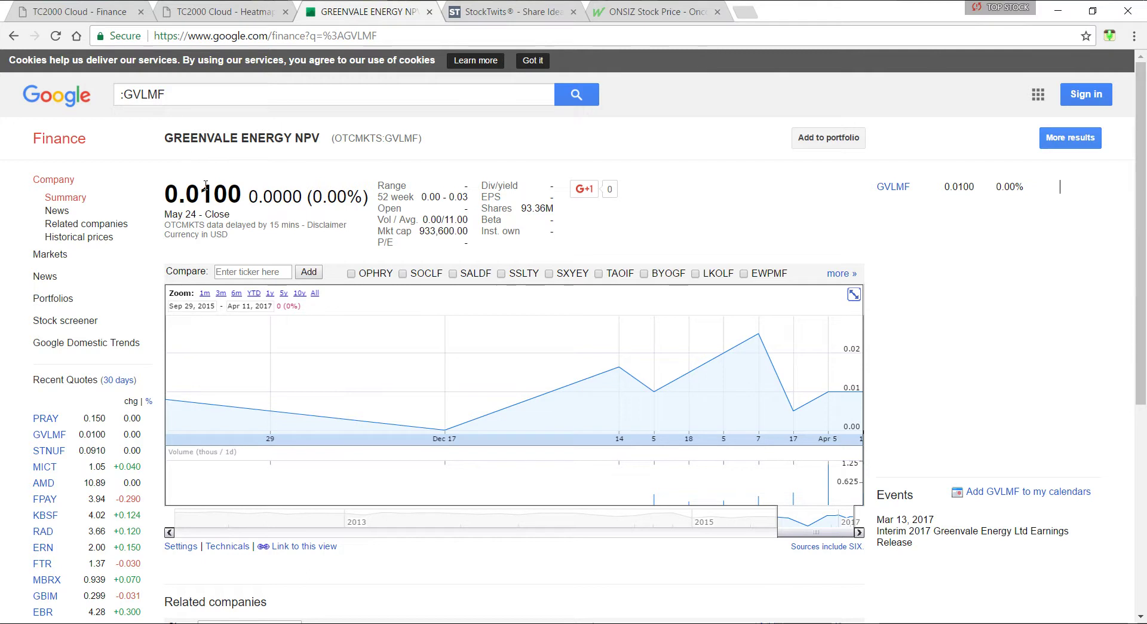
# Reload the StockTwits page, and close both the StockTwits tab and the ONSIZ MarketWatch tab
pyautogui.click(477, 19)
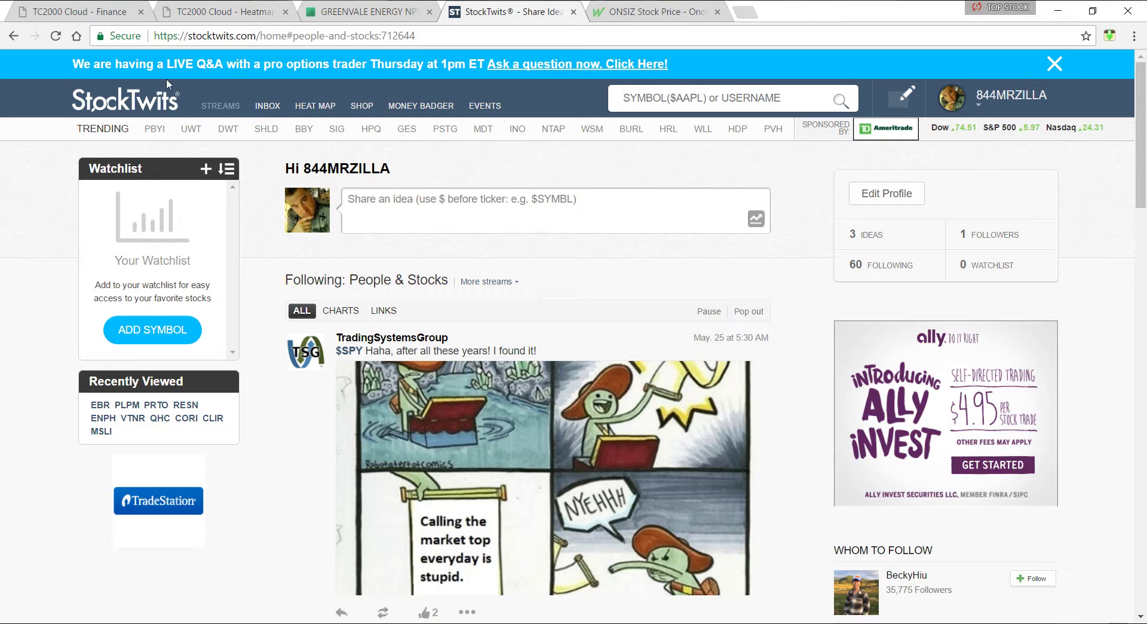
pyautogui.click(56, 37)
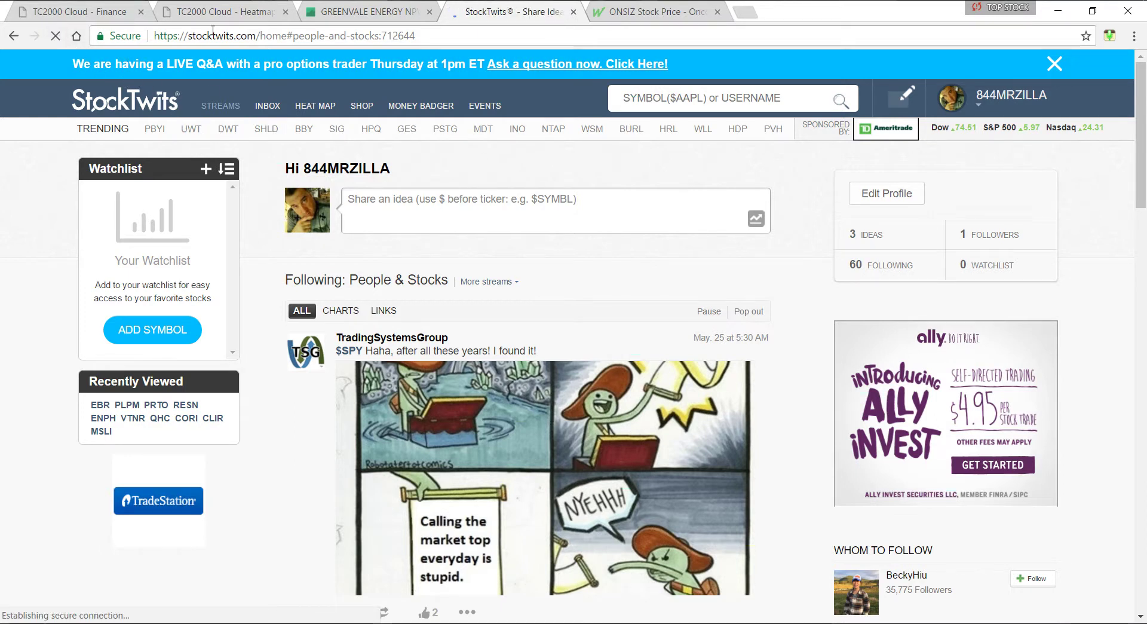
pyautogui.click(573, 12)
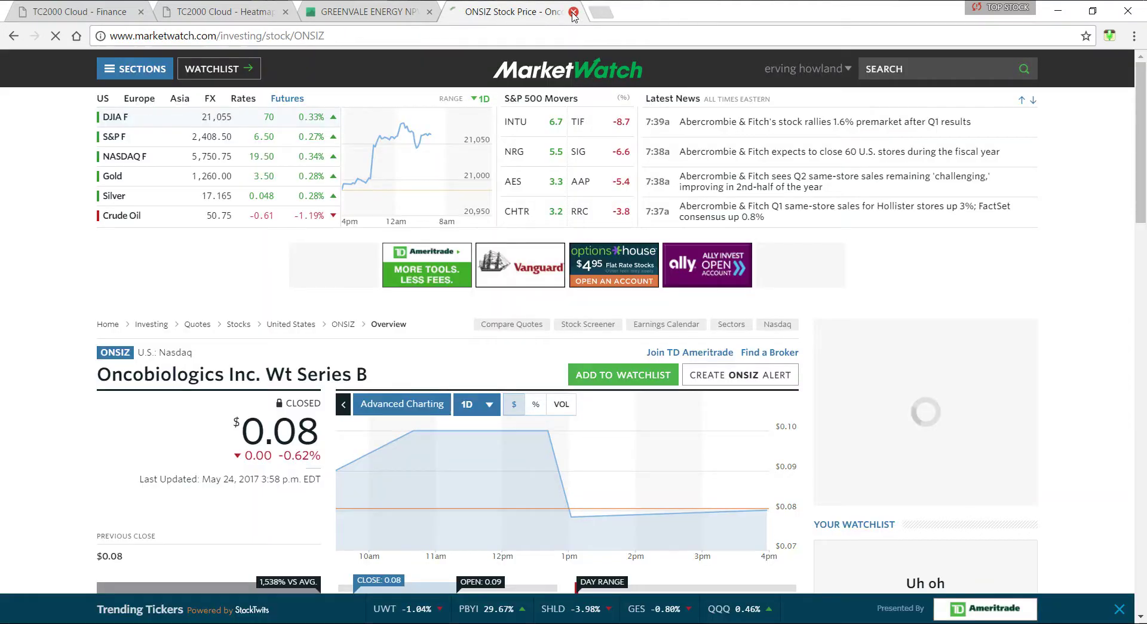
pyautogui.click(573, 12)
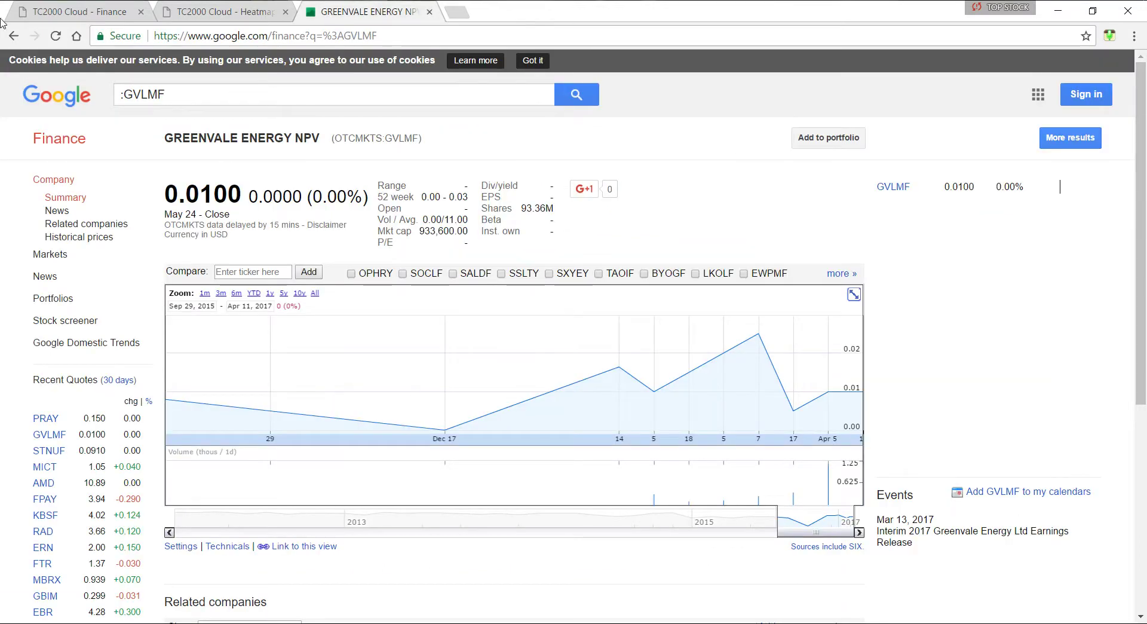
# Open MarketWatch for GVLMF from the TC2000 Finance page and move the Heatmap tab directly after the Finance tab
pyautogui.click(46, 19)
pyautogui.scroll(-2, 213, 496)
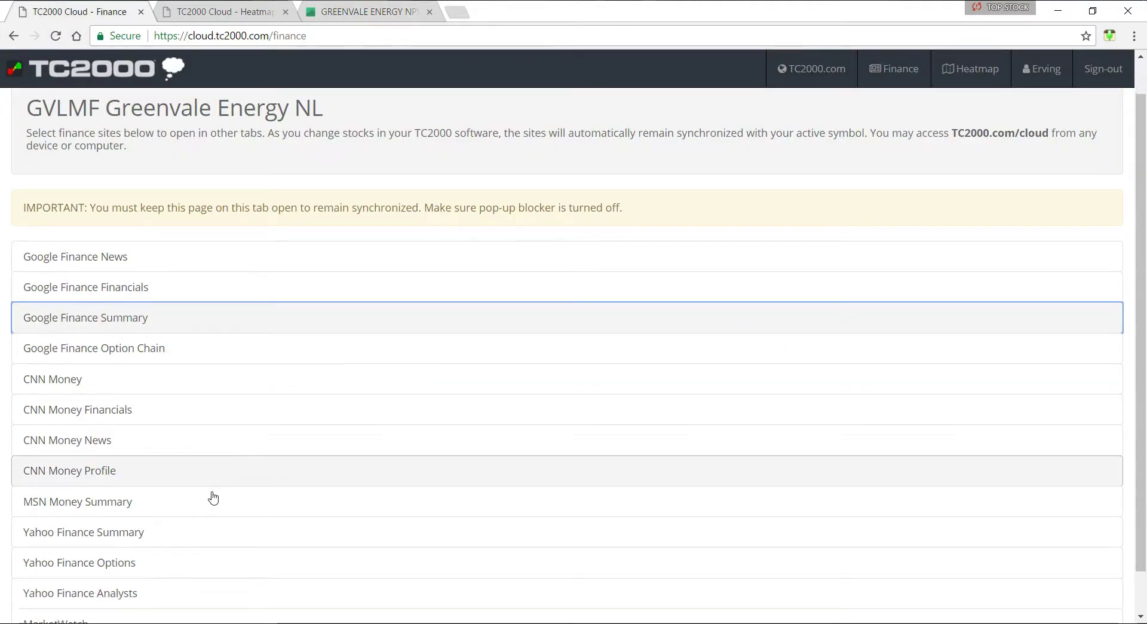
pyautogui.click(118, 582)
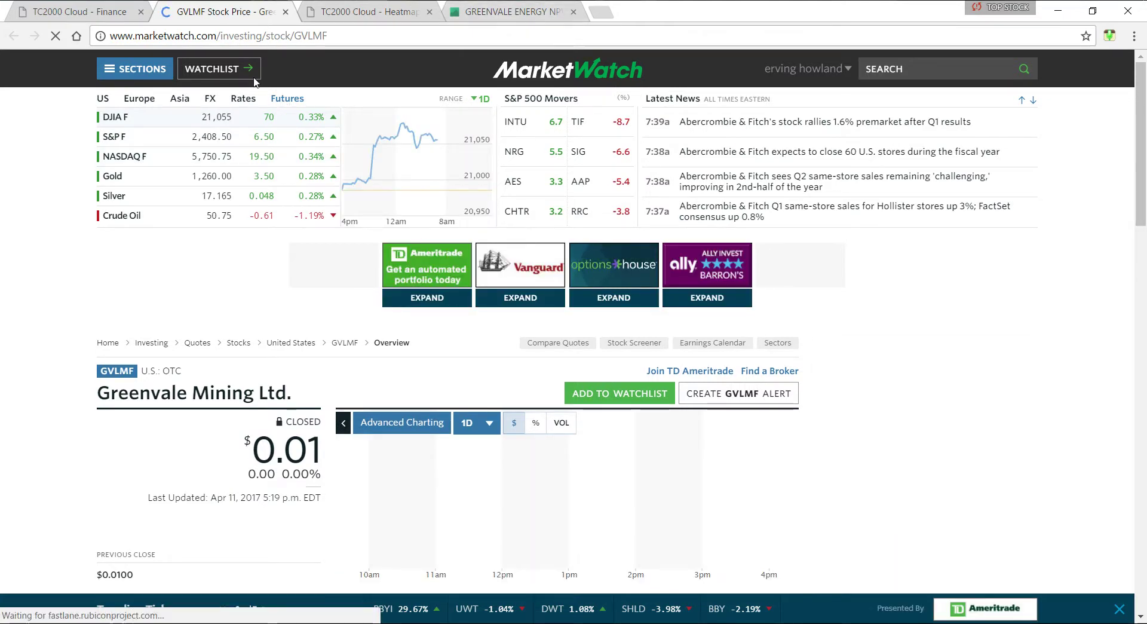
pyautogui.click(520, 13)
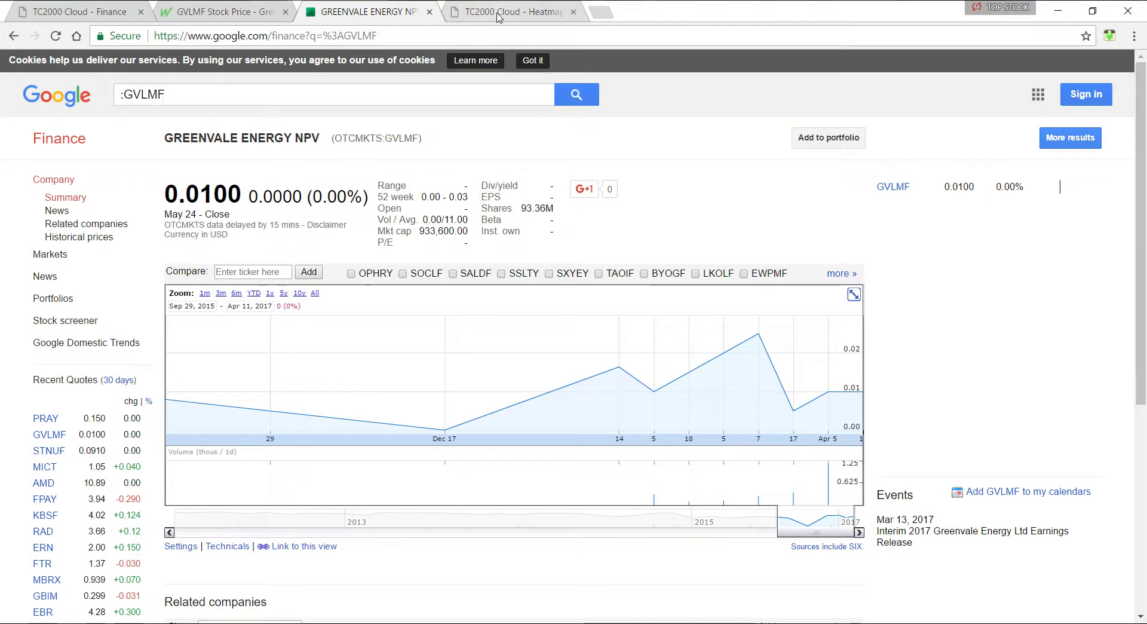
pyautogui.moveTo(343, 12); pyautogui.dragTo(239, 27)
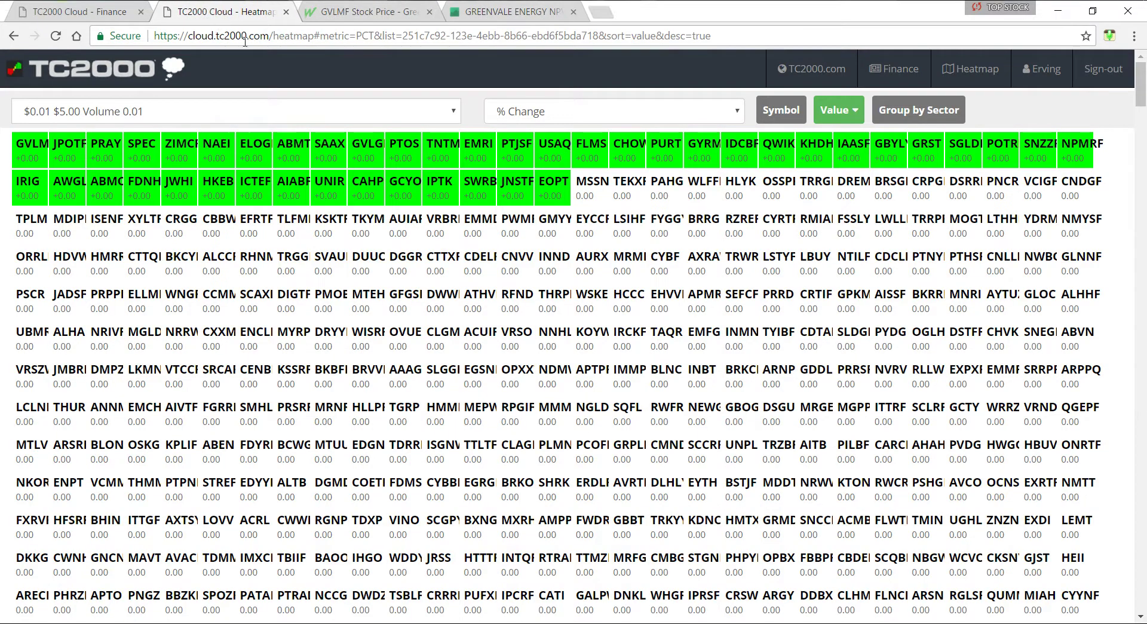
pyautogui.click(383, 23)
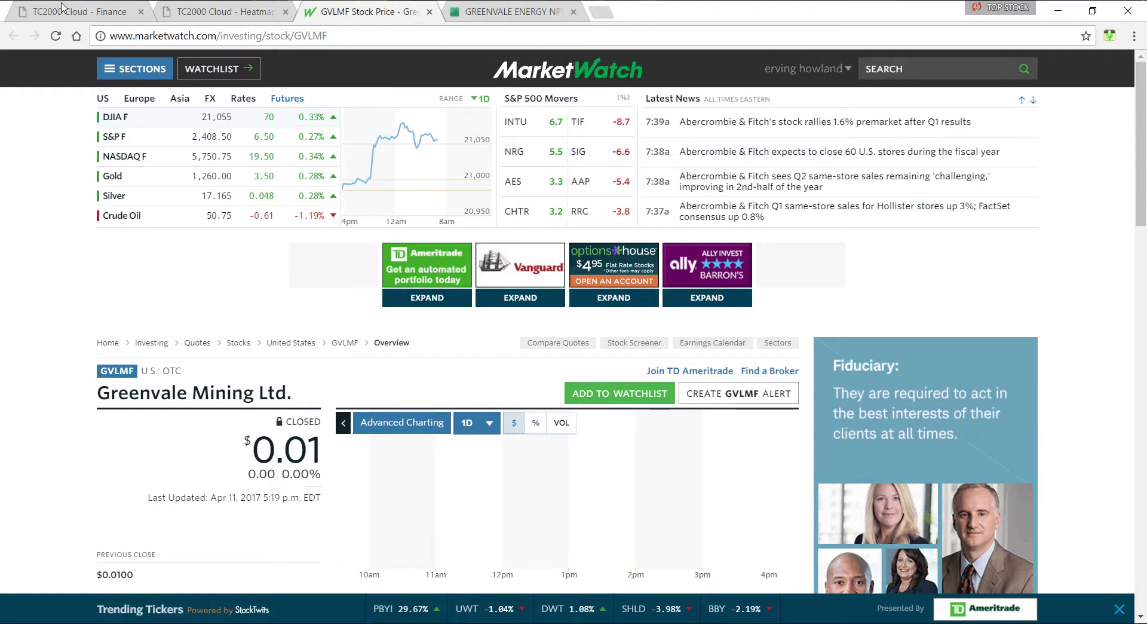
pyautogui.click(257, 11)
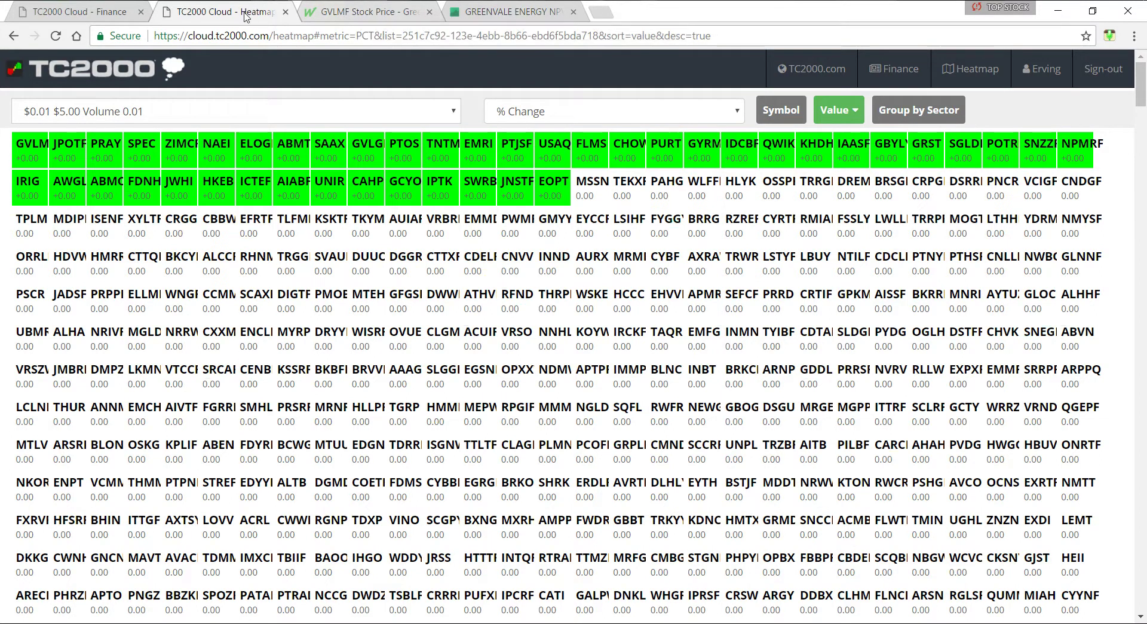
# Open StockTwits from the TC2000 Finance page and move its tab directly after the Heatmap tab
pyautogui.click(133, 11)
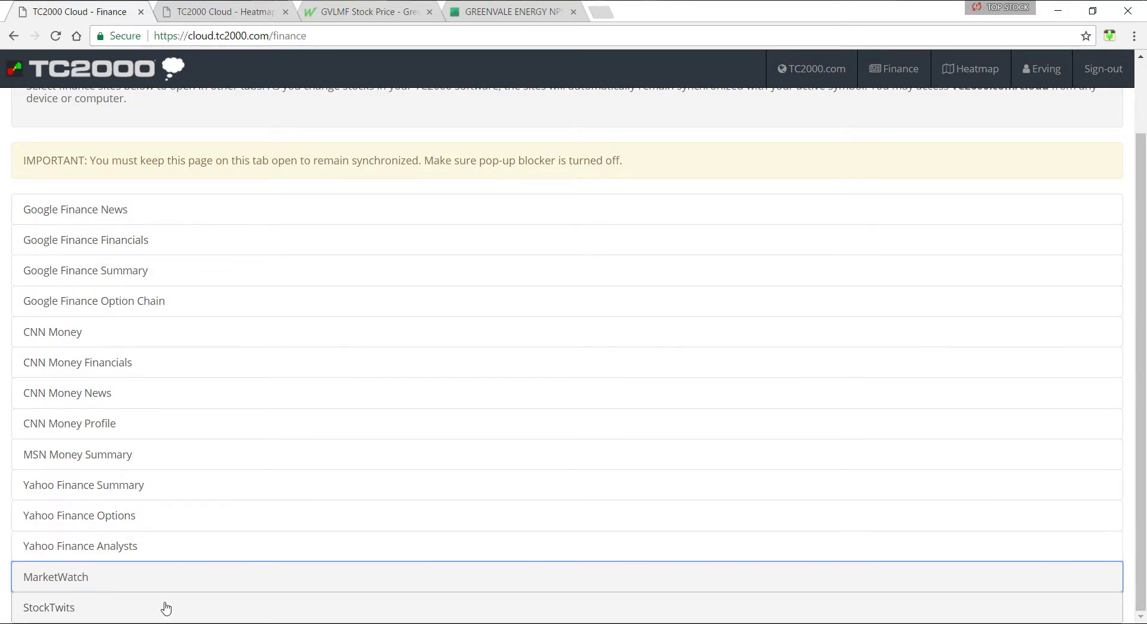
pyautogui.click(166, 608)
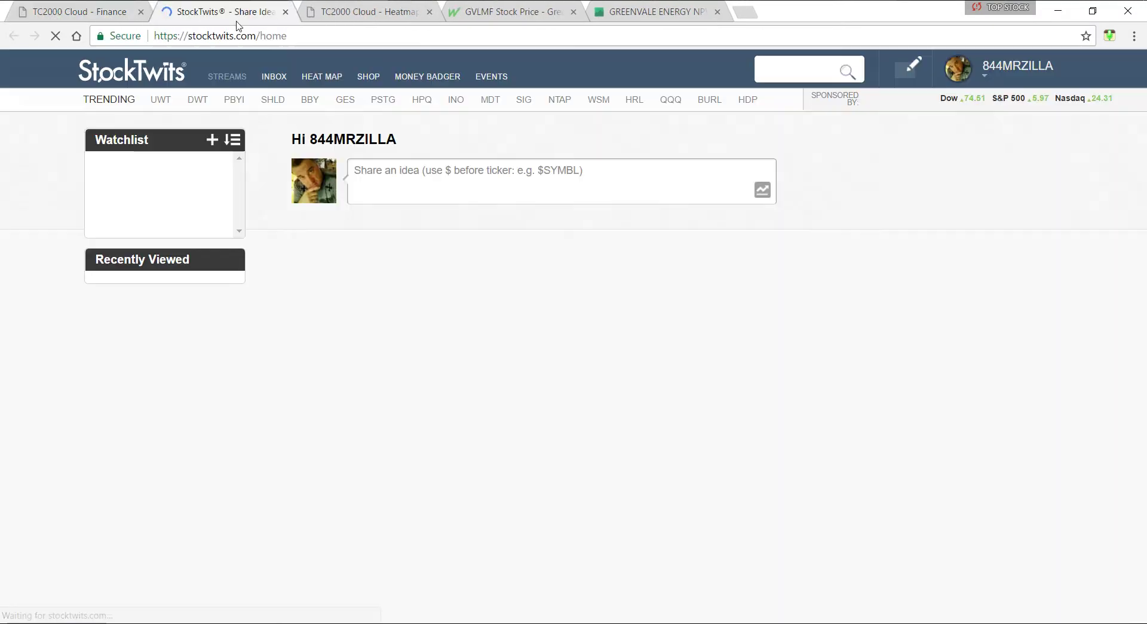
pyautogui.moveTo(237, 24); pyautogui.dragTo(330, 54)
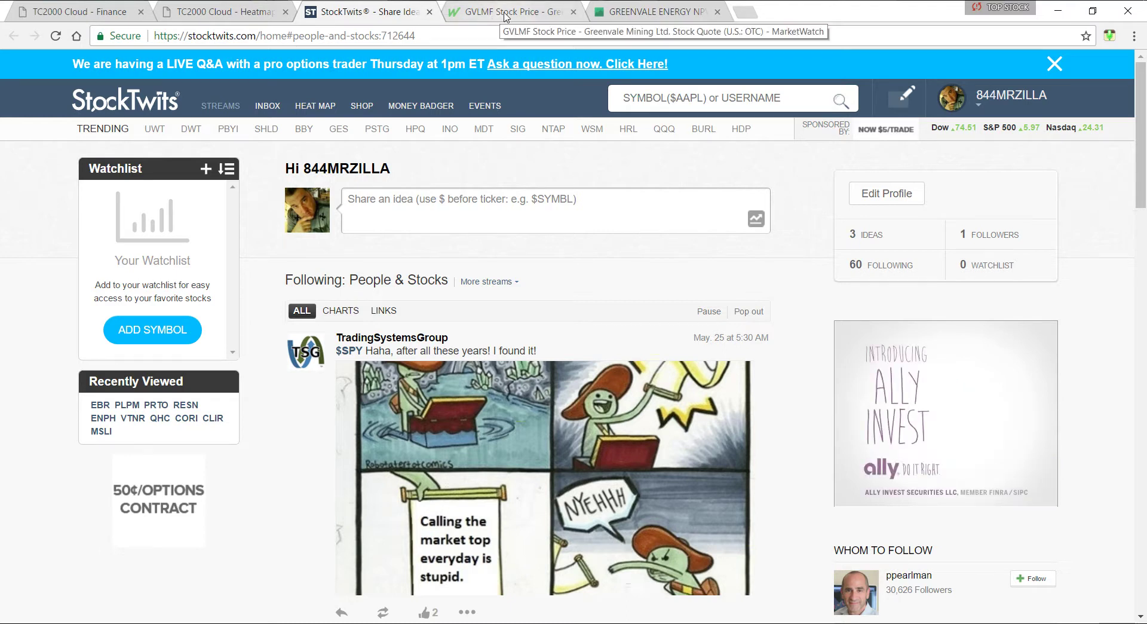
# Select GVLMF in the heatmap, and check the StockTwits and TC2000 Finance tabs for synchronization
pyautogui.click(221, 12)
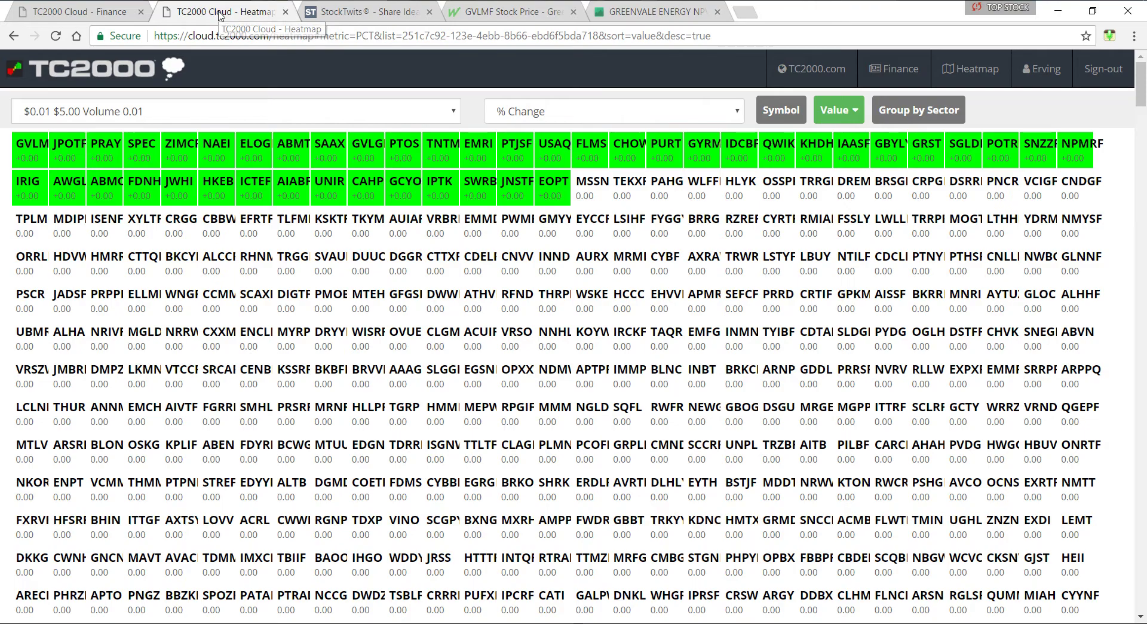
pyautogui.click(40, 143)
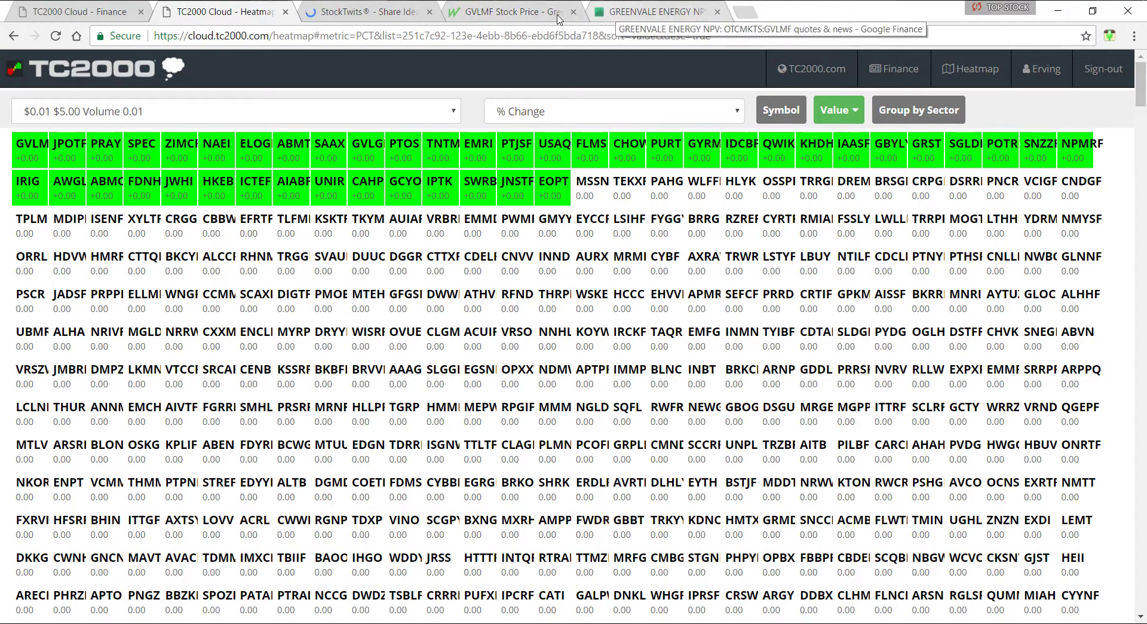
pyautogui.click(371, 17)
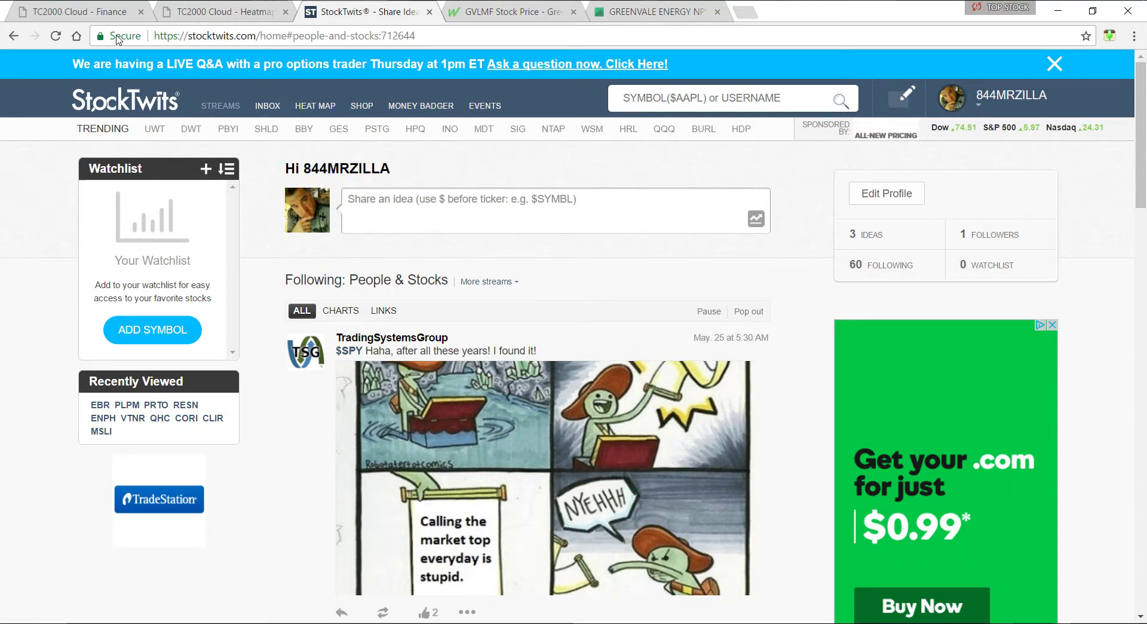
pyautogui.click(114, 15)
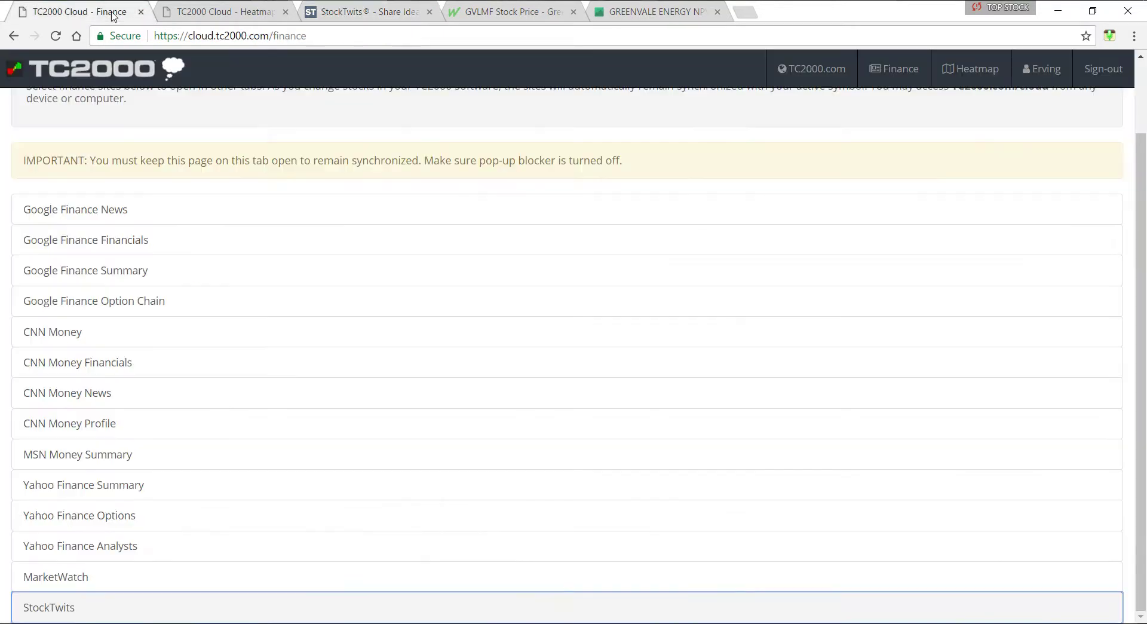
# Return to the heatmap, skim the StockTwits stream for the active symbol, and reload the StockTwits home page
pyautogui.click(188, 17)
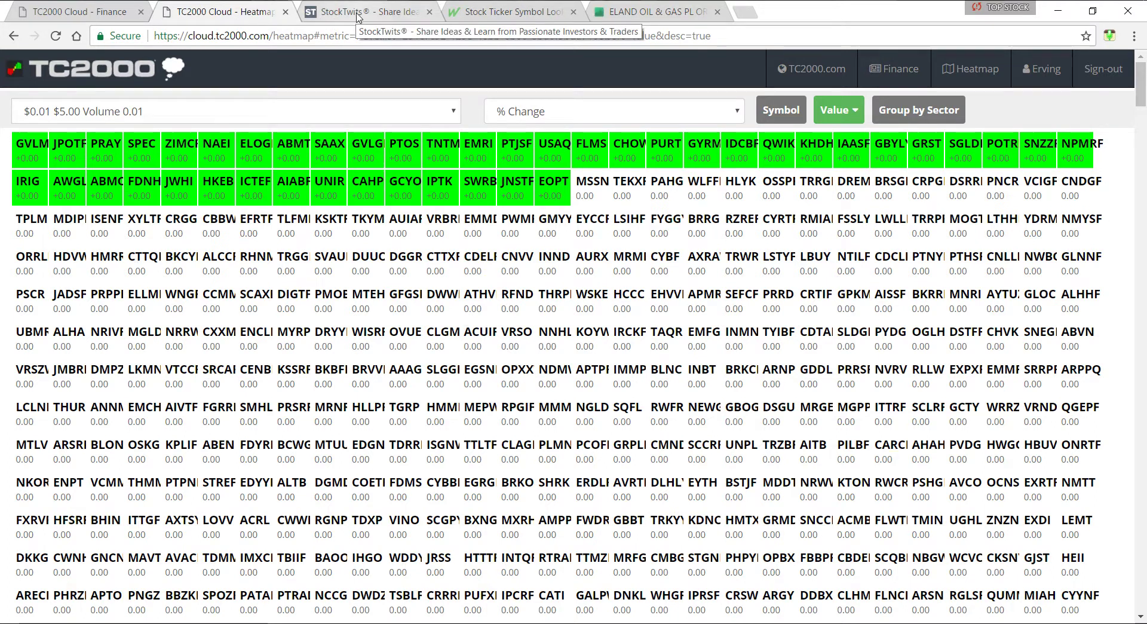
pyautogui.click(340, 13)
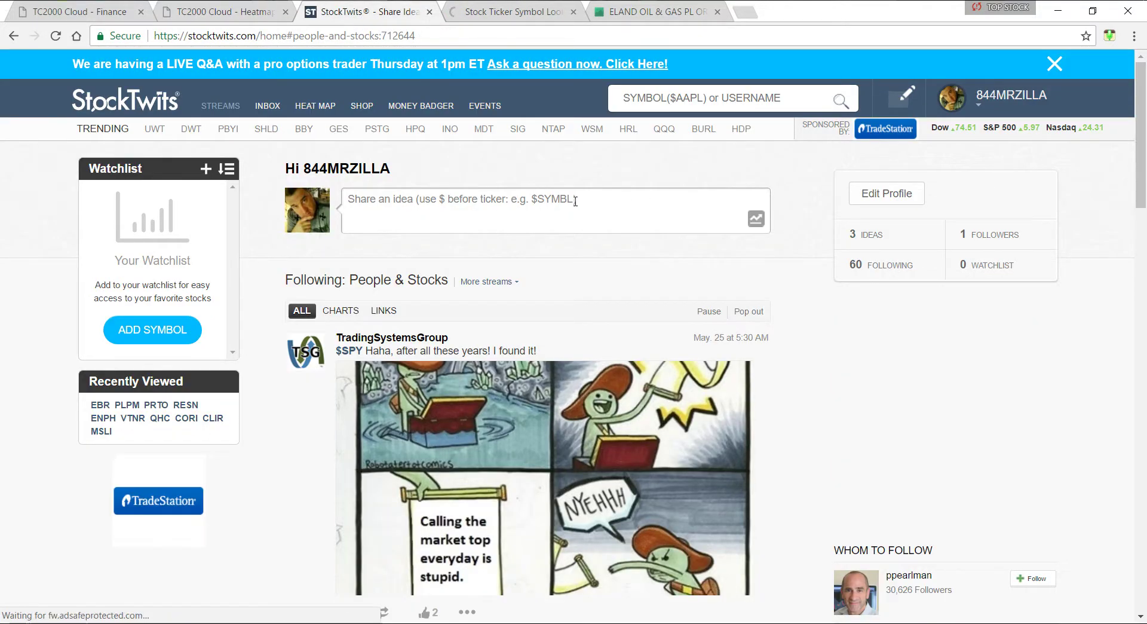
pyautogui.scroll(-6, 568, 302)
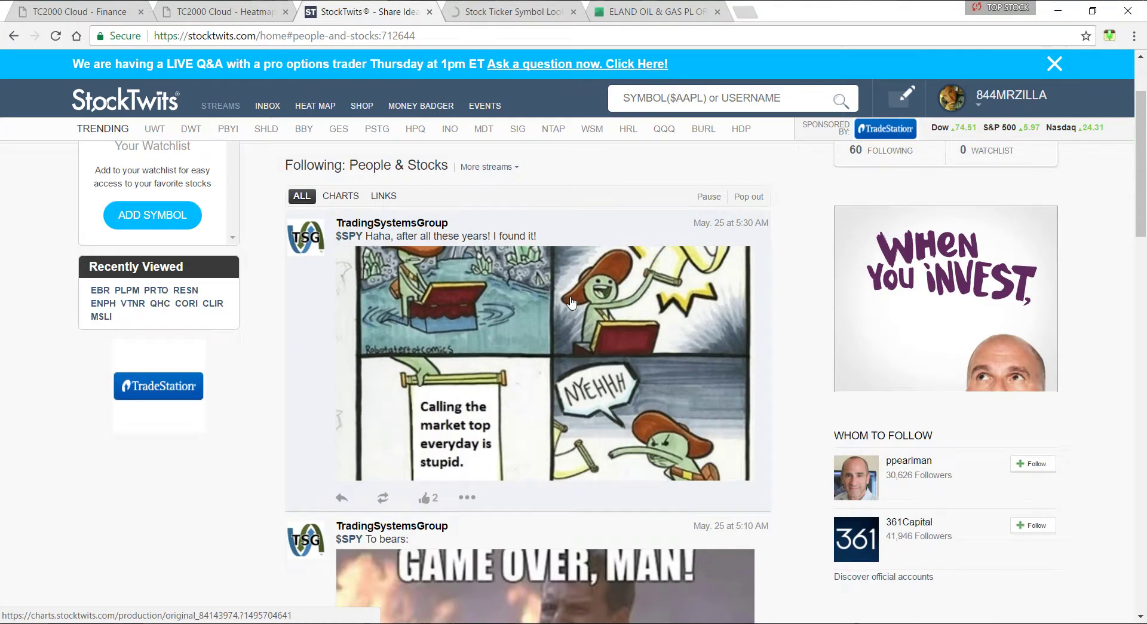
pyautogui.scroll(4, 500, 289)
pyautogui.scroll(3, 501, 289)
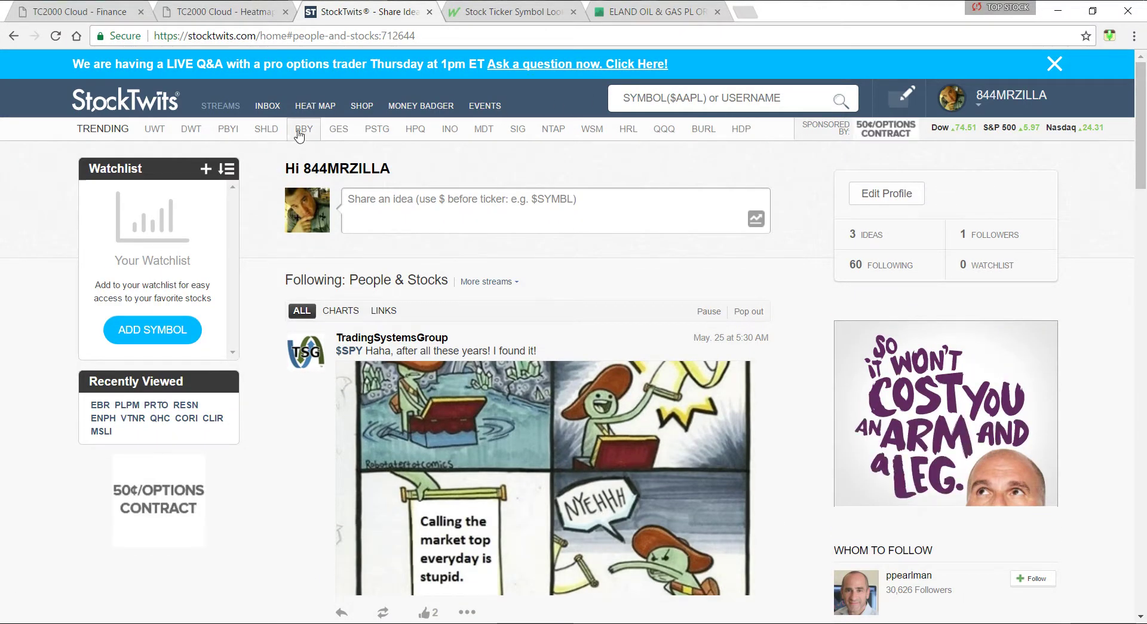
pyautogui.click(151, 113)
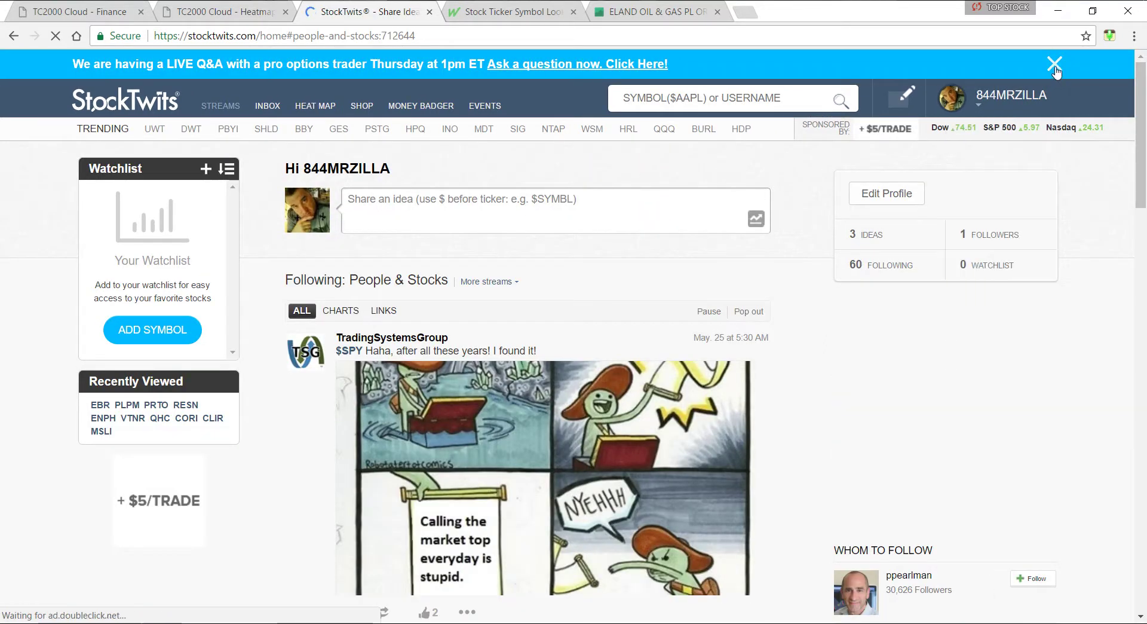
# Sign out of StockTwits and sign back in with the saved account credentials
pyautogui.click(975, 102)
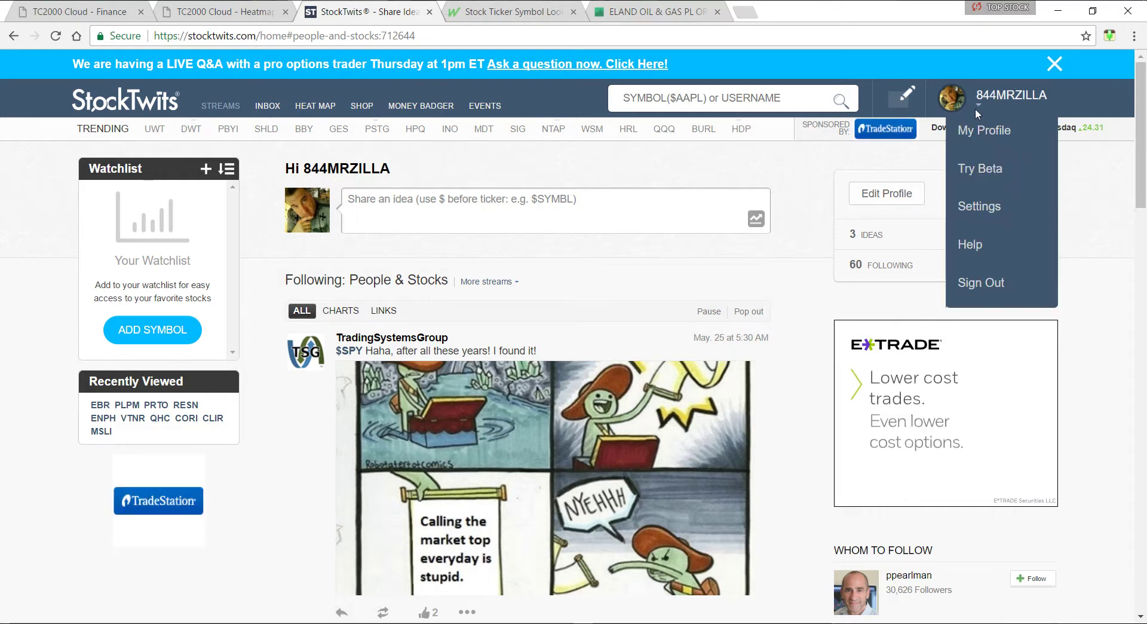
pyautogui.click(1004, 284)
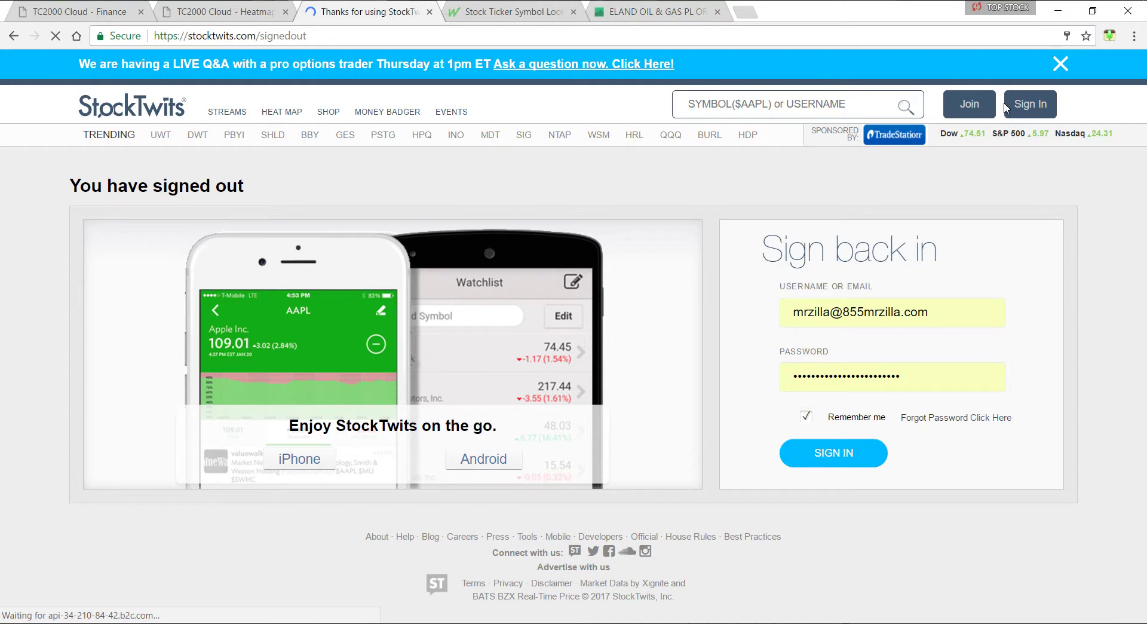
pyautogui.click(1029, 105)
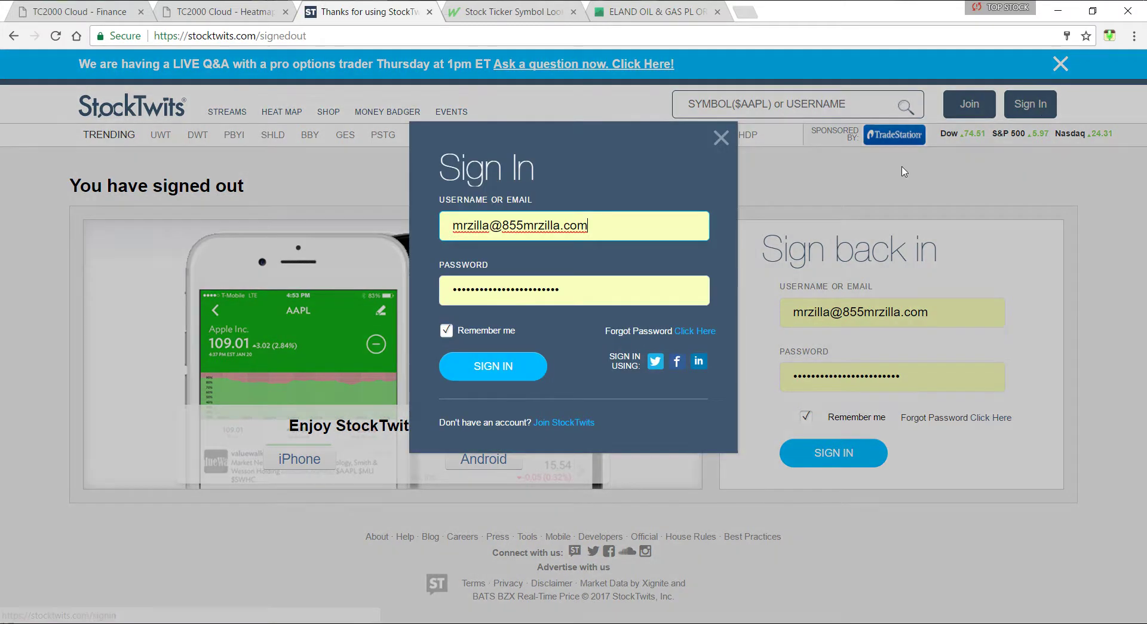
pyautogui.click(474, 370)
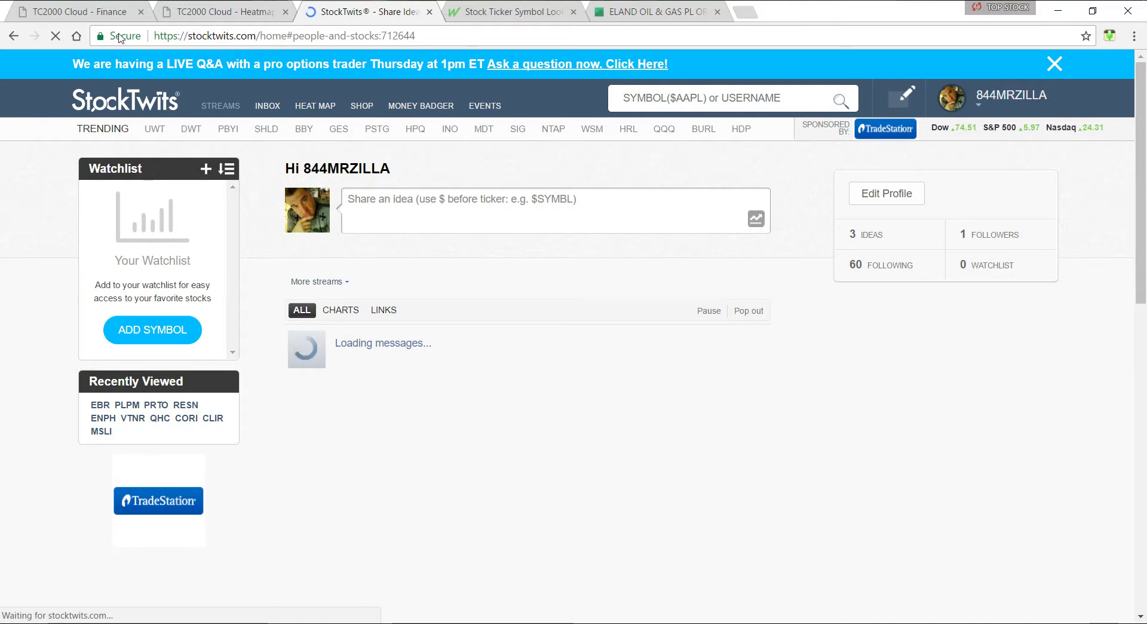
# Select UNIR in the TC2000 Cloud heatmap, and switch the heatmap to the Nasdaq 100 Component Stocks list
pyautogui.click(221, 12)
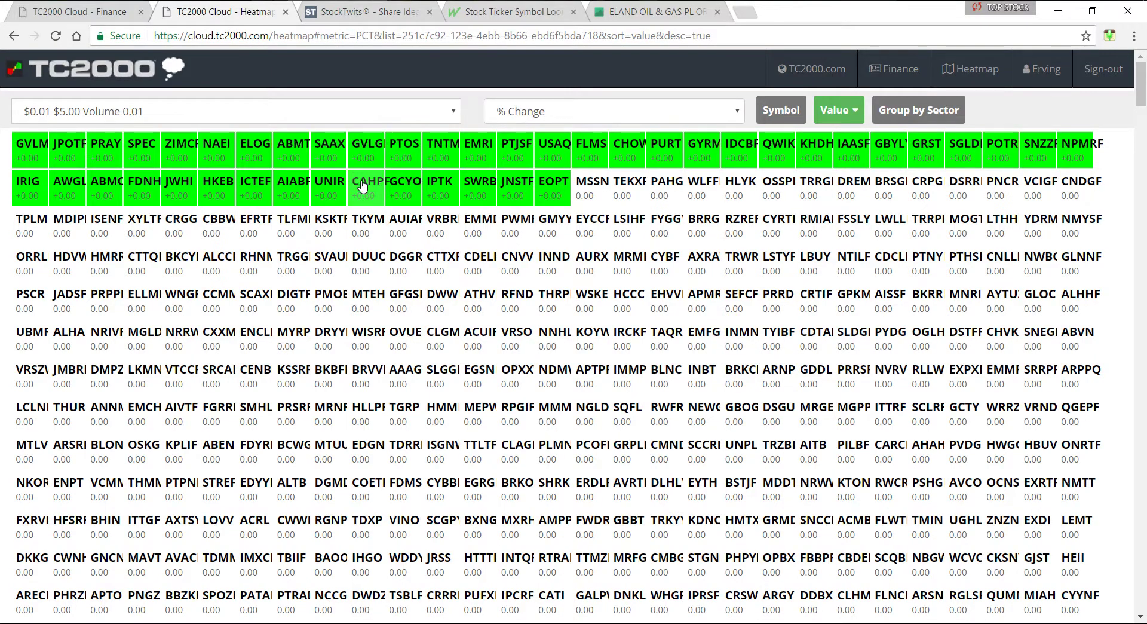
pyautogui.click(323, 182)
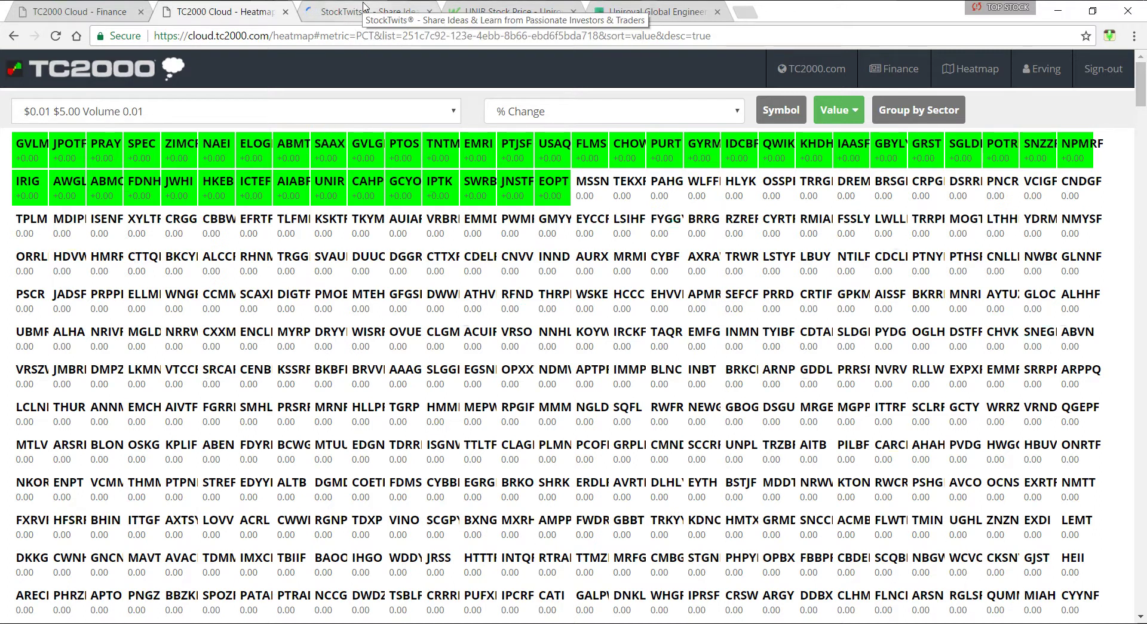
pyautogui.click(314, 114)
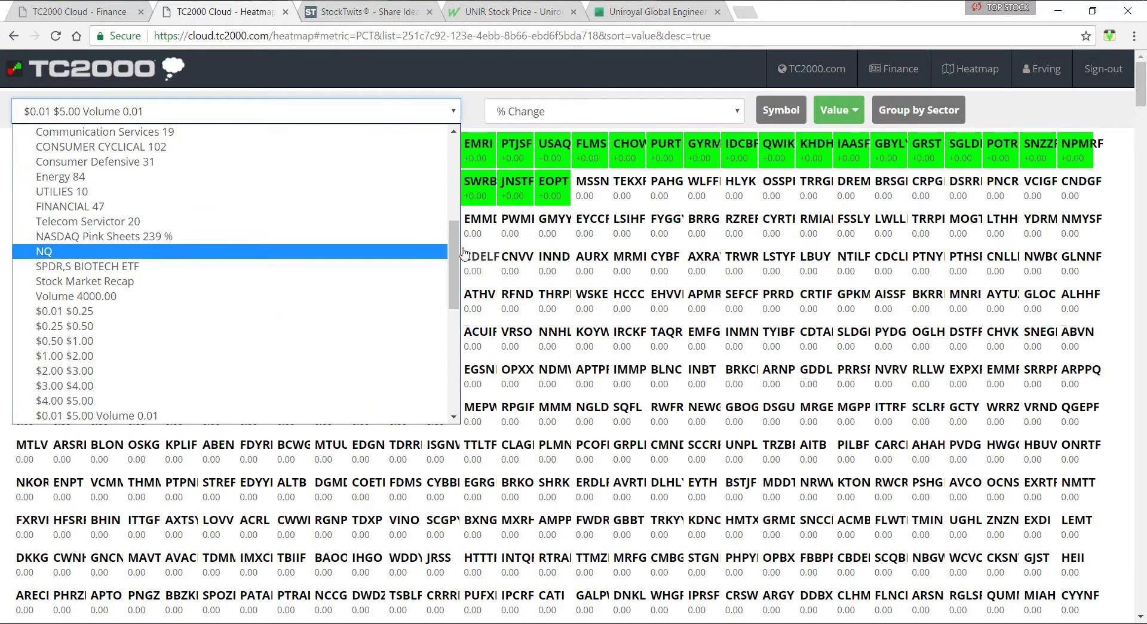
pyautogui.moveTo(453, 253); pyautogui.dragTo(450, 311)
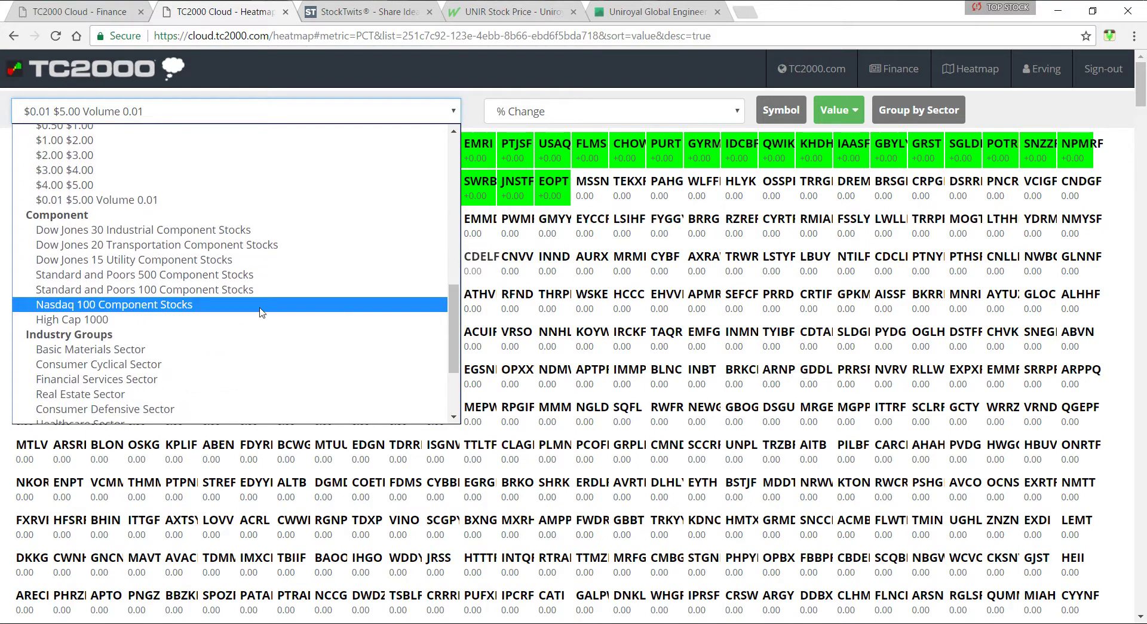
pyautogui.click(172, 310)
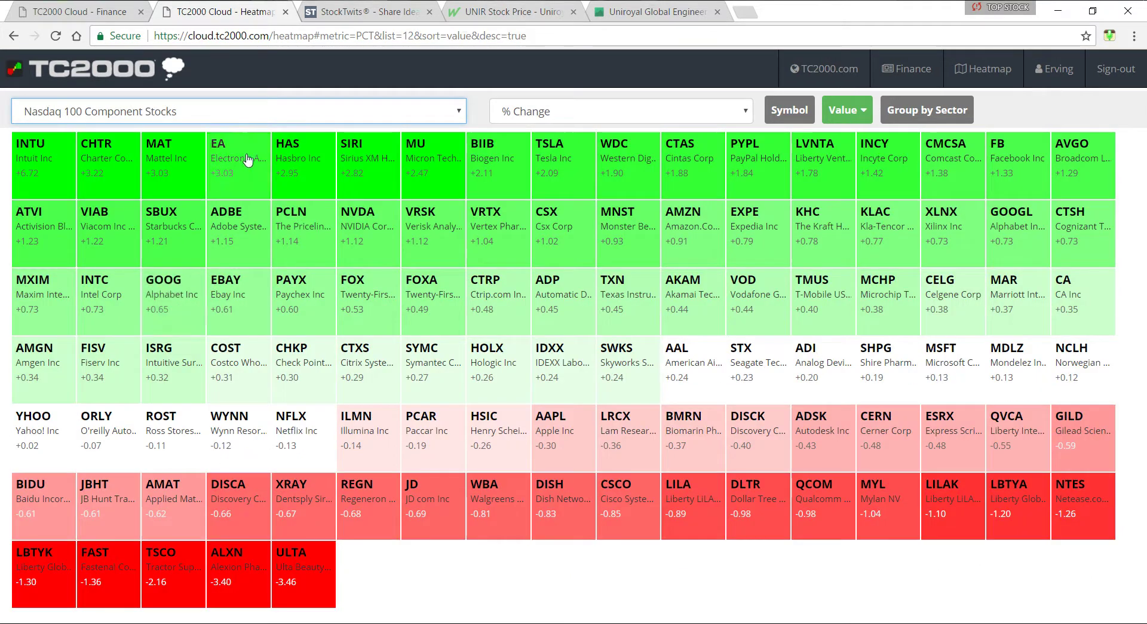
# Select INTU in the heatmap, check the StockTwits and TC2000 Finance tabs for synchronization, and return to the heatmap
pyautogui.click(32, 160)
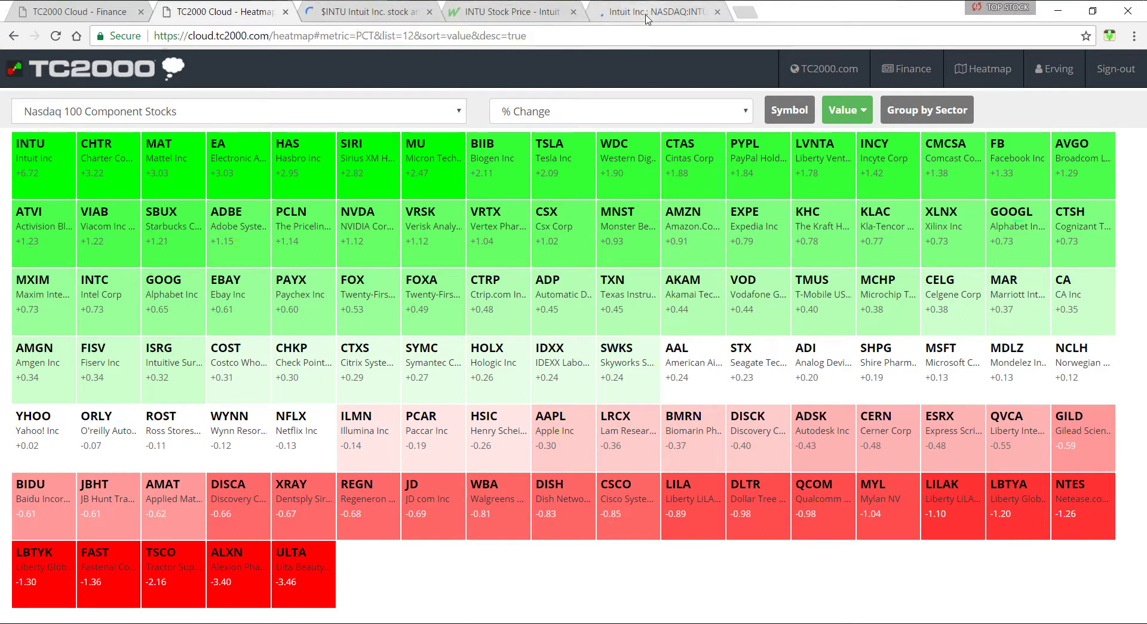
pyautogui.click(355, 19)
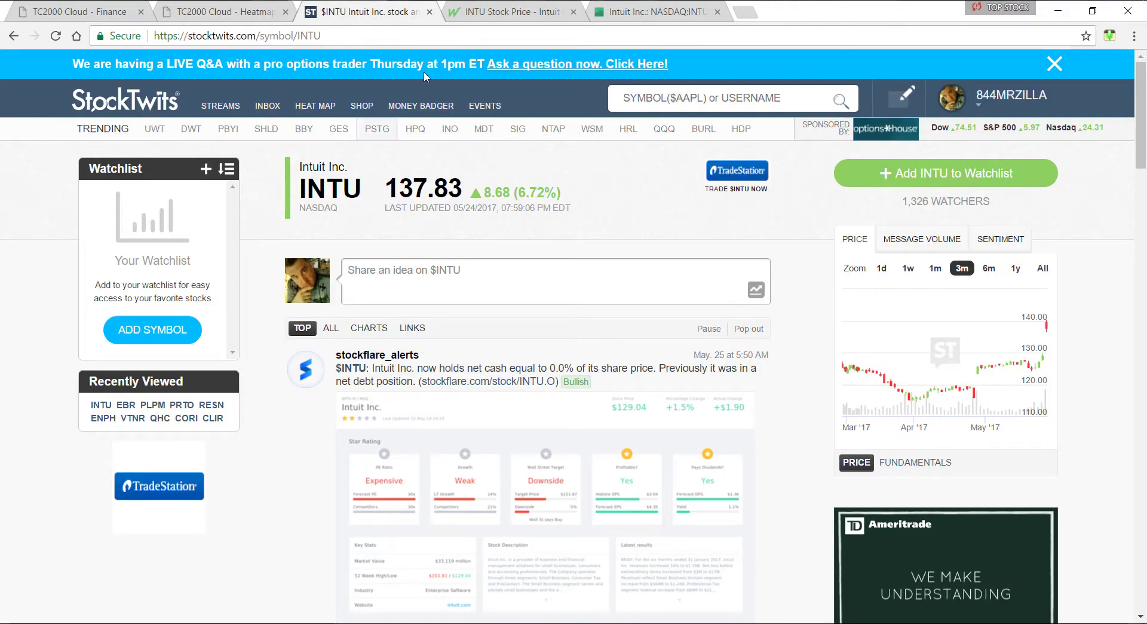
pyautogui.click(225, 13)
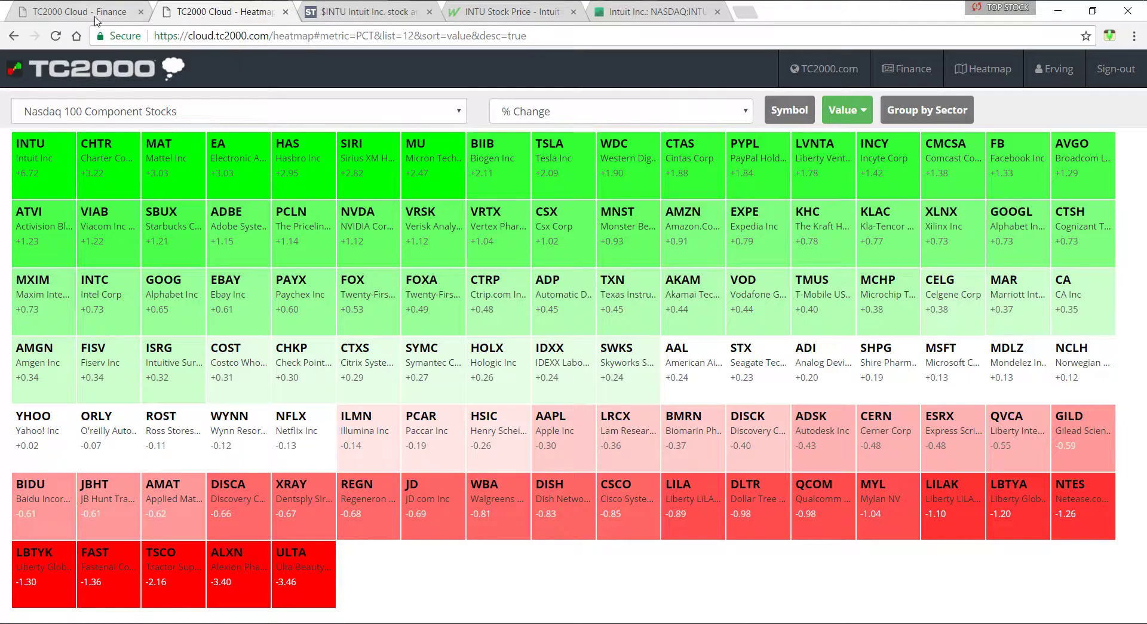
pyautogui.click(95, 18)
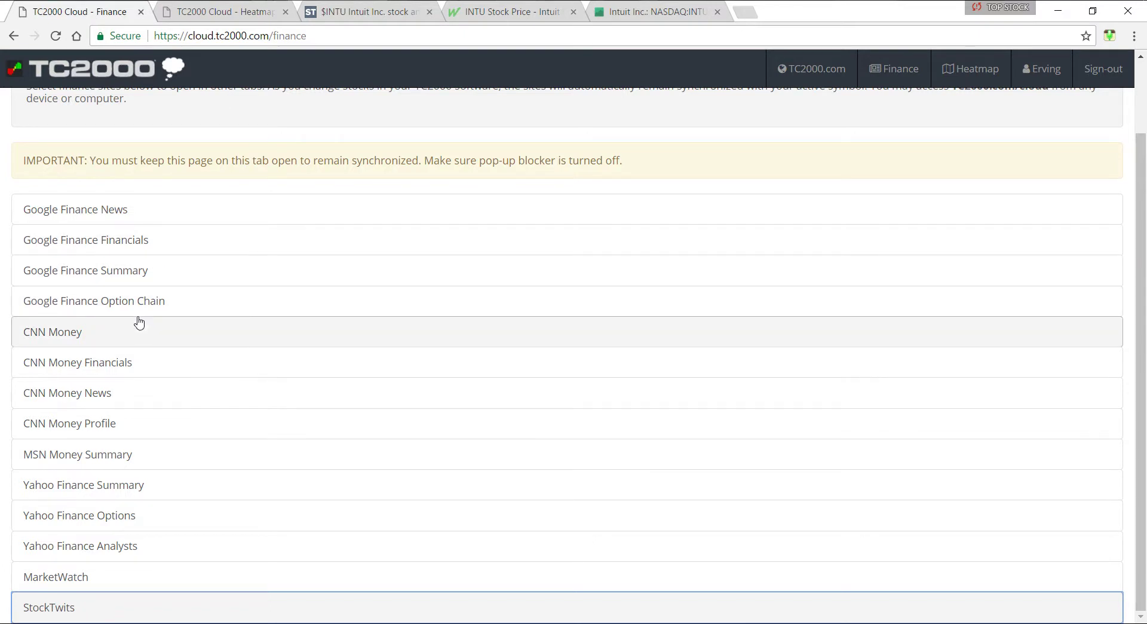
pyautogui.click(198, 19)
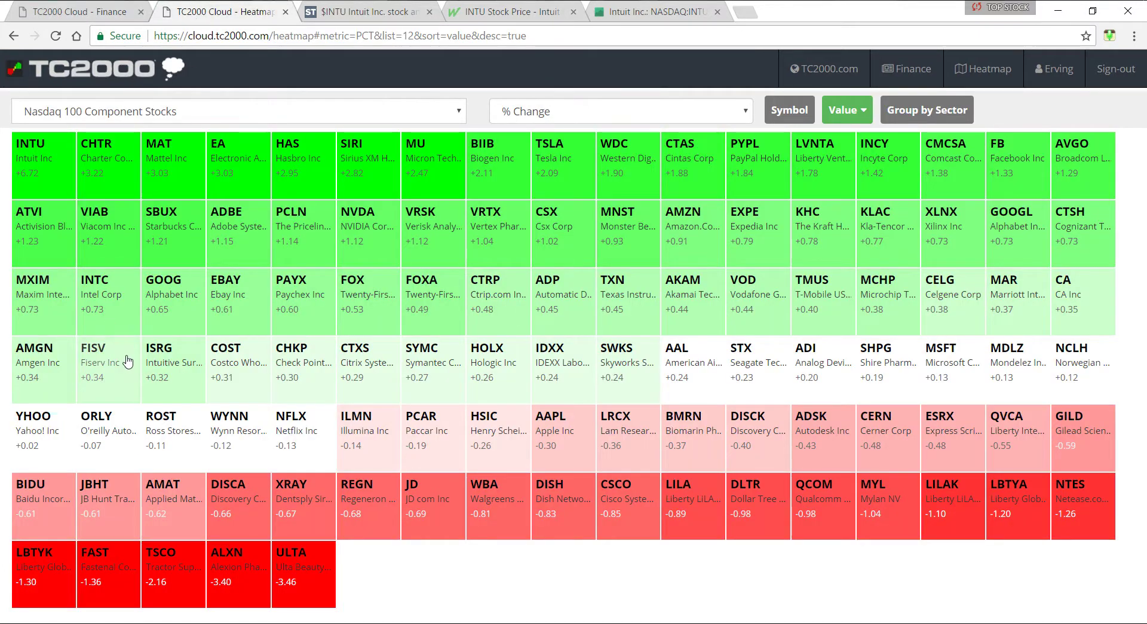
# Look through the heatmap's available personal, component, industry group and system lists
pyautogui.click(138, 110)
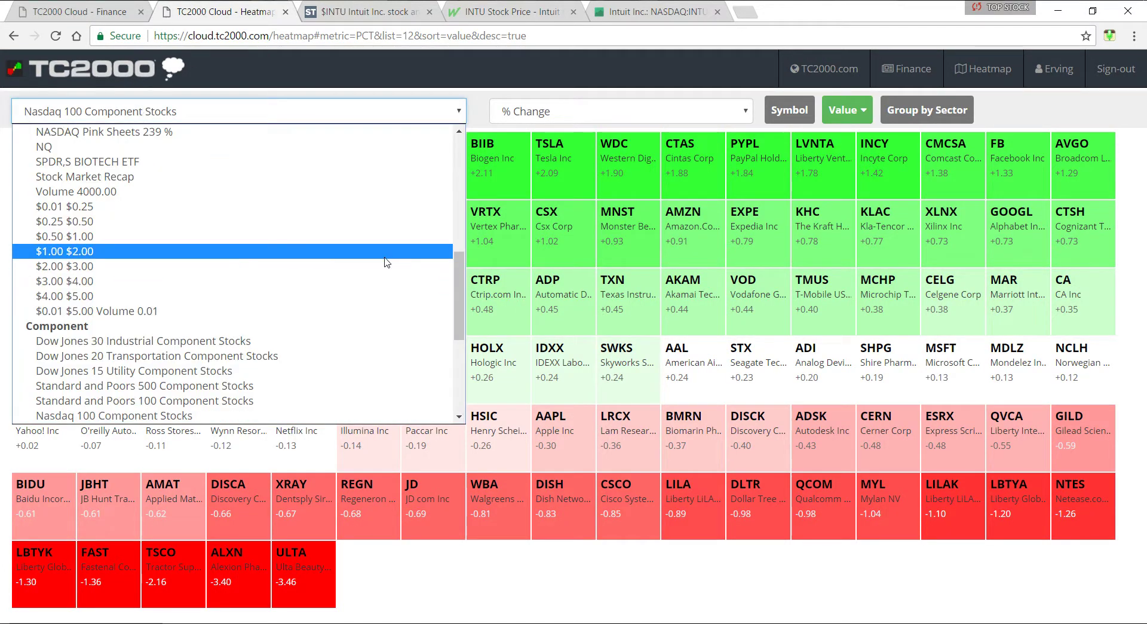
pyautogui.moveTo(458, 295); pyautogui.dragTo(462, 371)
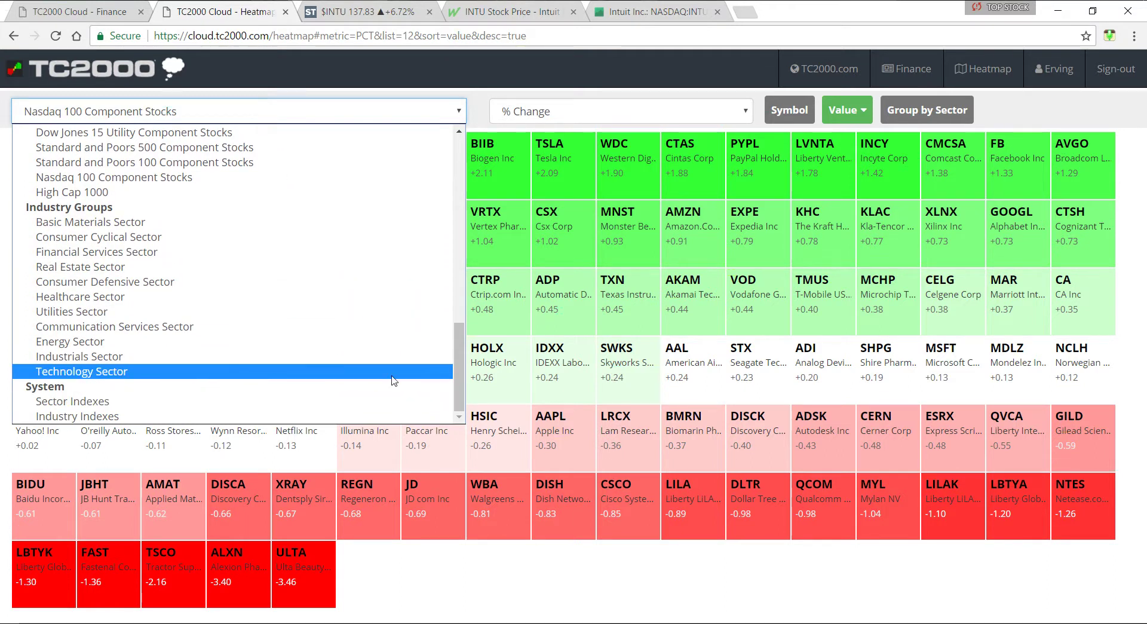
pyautogui.moveTo(456, 367); pyautogui.dragTo(449, 334)
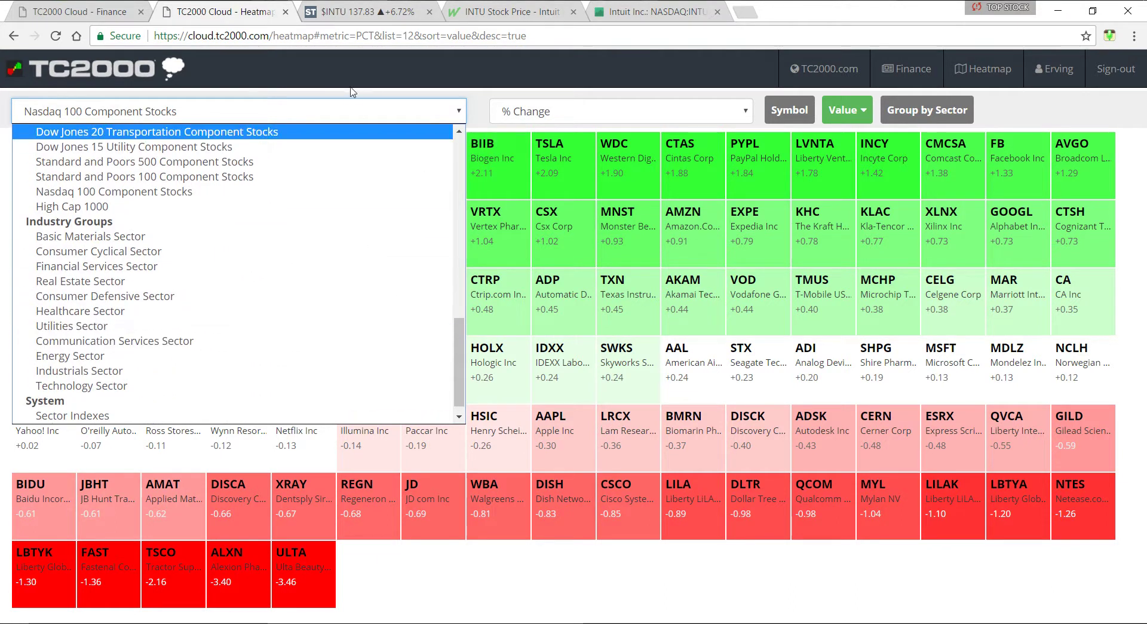
# Switch to the TC2000 desktop program and review the Main Watch List, Starter2, 9 Easy Scans, My Watch List and MY Easy Scans layouts
pyautogui.hotkey('alt', 'Tab')
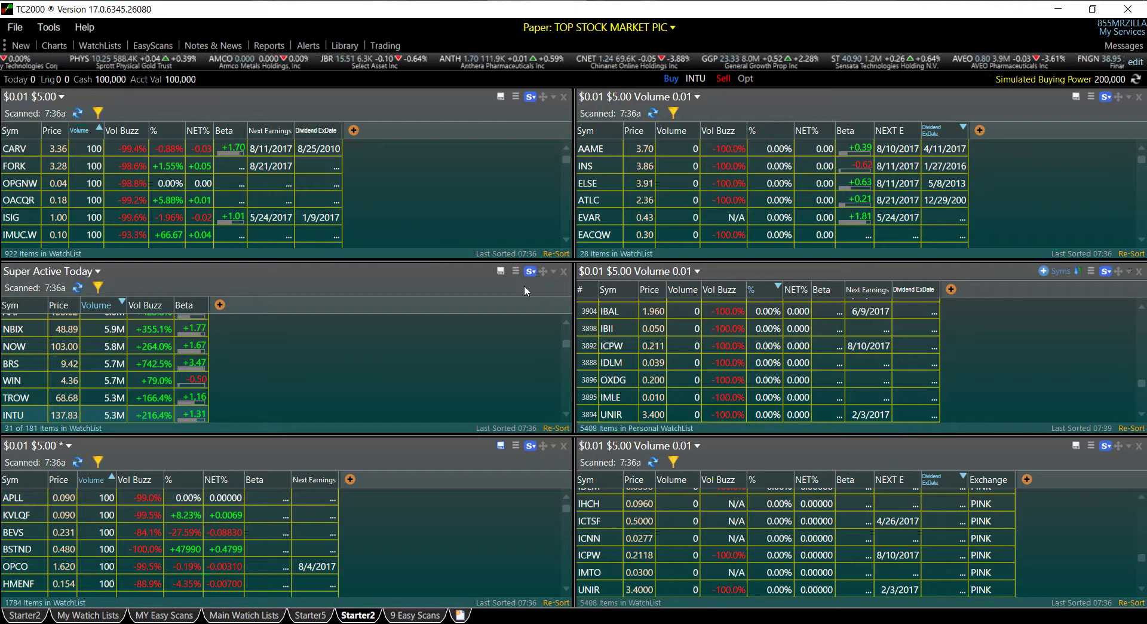
pyautogui.click(217, 616)
pyautogui.click(321, 616)
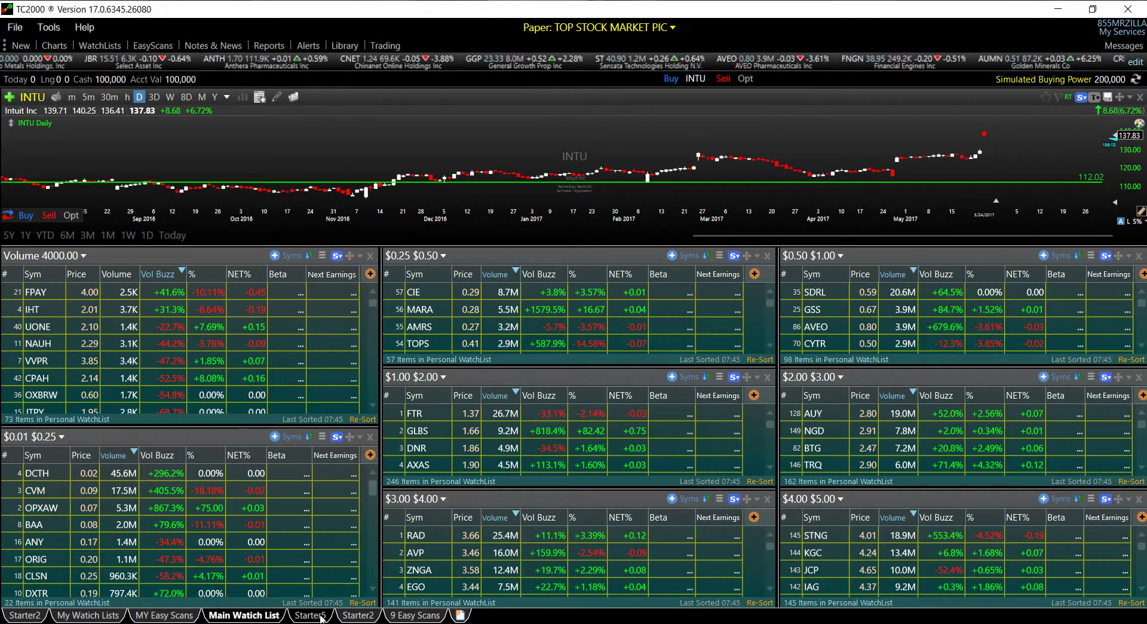
pyautogui.click(358, 616)
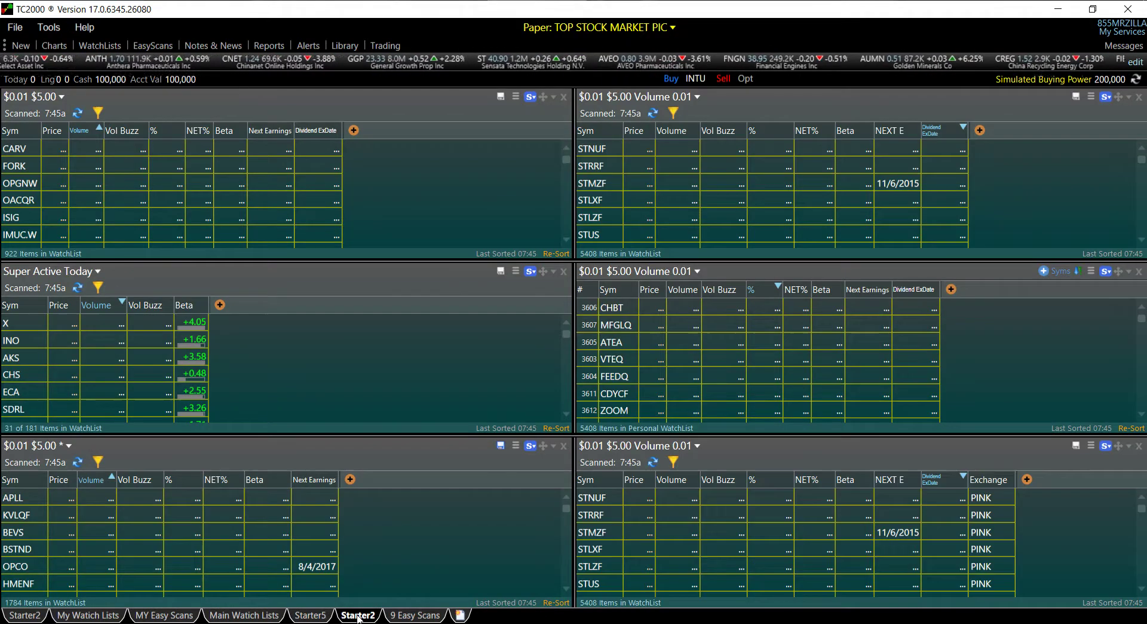
pyautogui.click(409, 616)
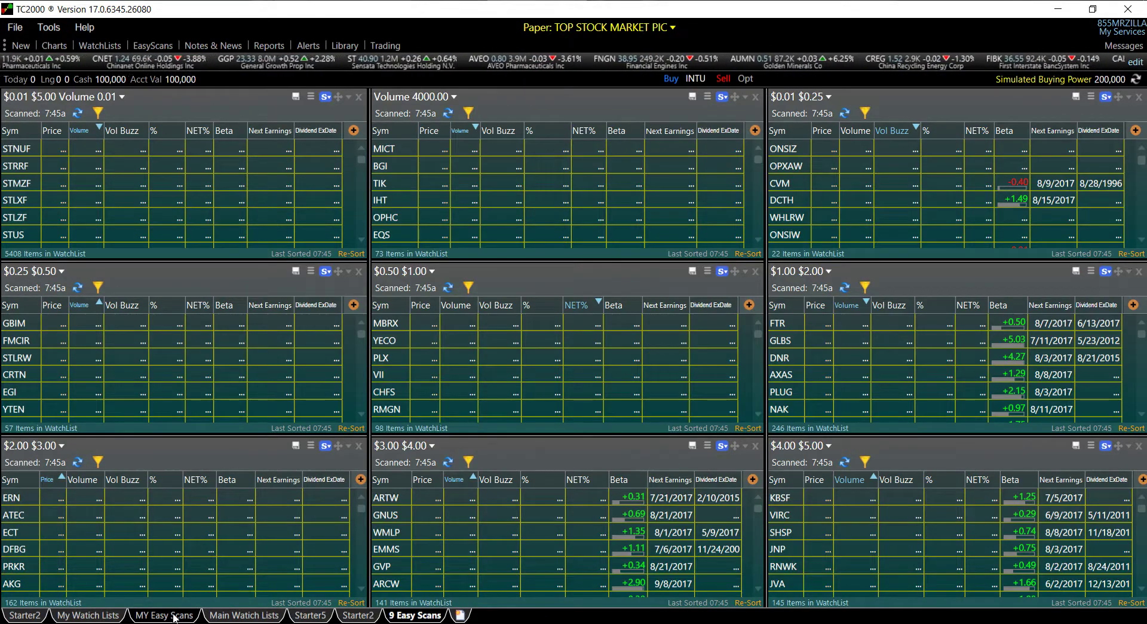
pyautogui.click(164, 615)
pyautogui.click(92, 616)
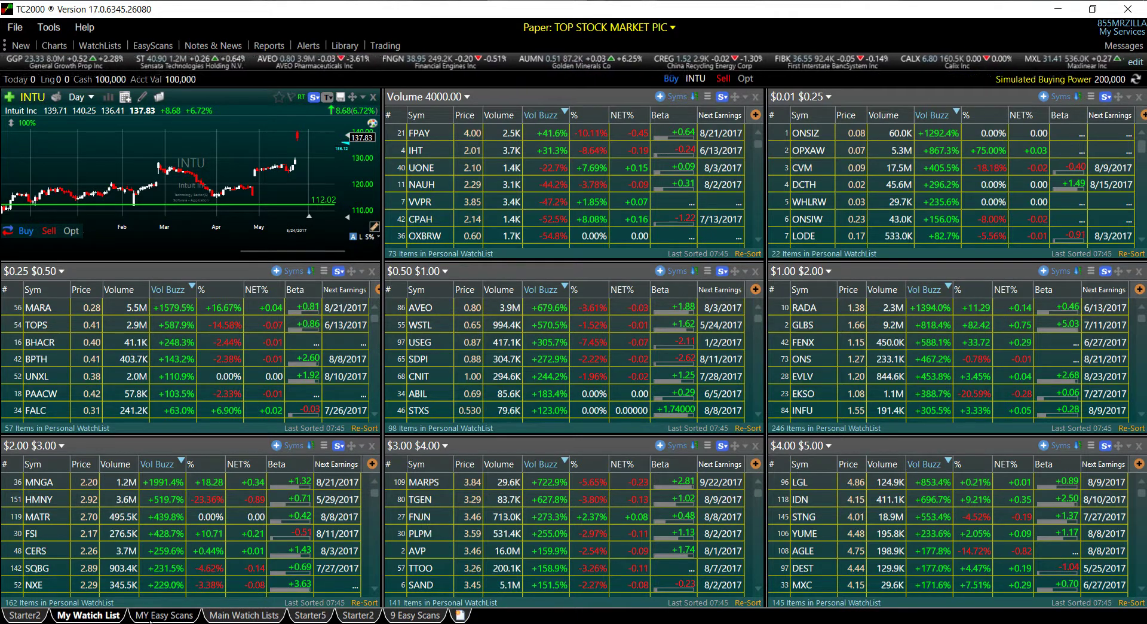
pyautogui.click(153, 617)
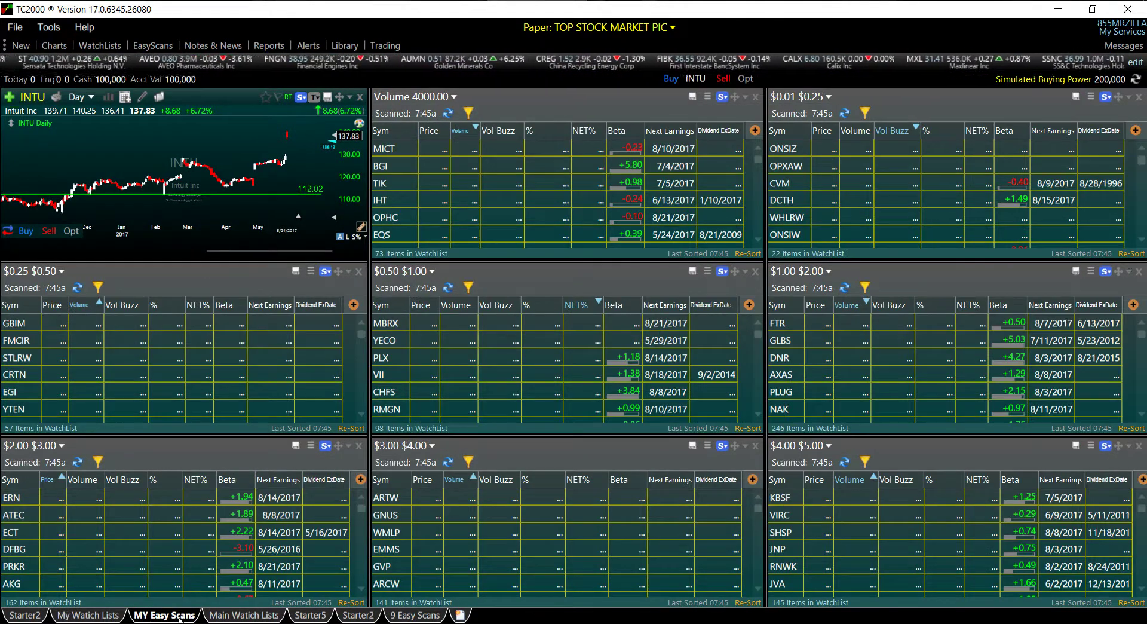
# Open the Main Watch List layout and shorten the INTU daily chart's time range to begin around November 2016
pyautogui.click(225, 618)
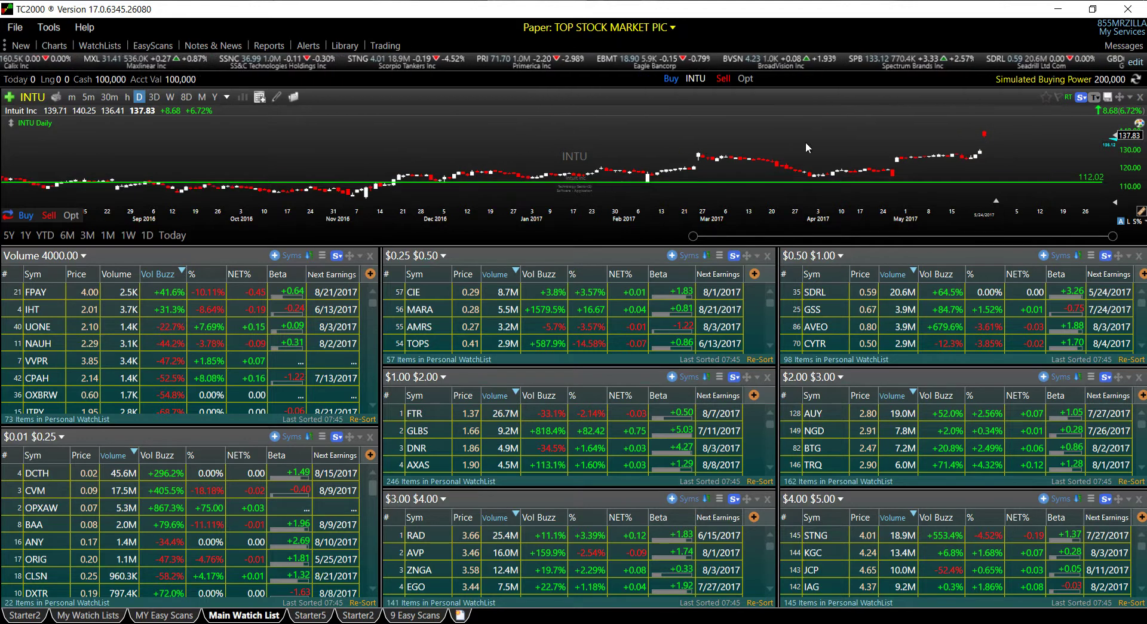
pyautogui.moveTo(694, 235); pyautogui.dragTo(814, 216)
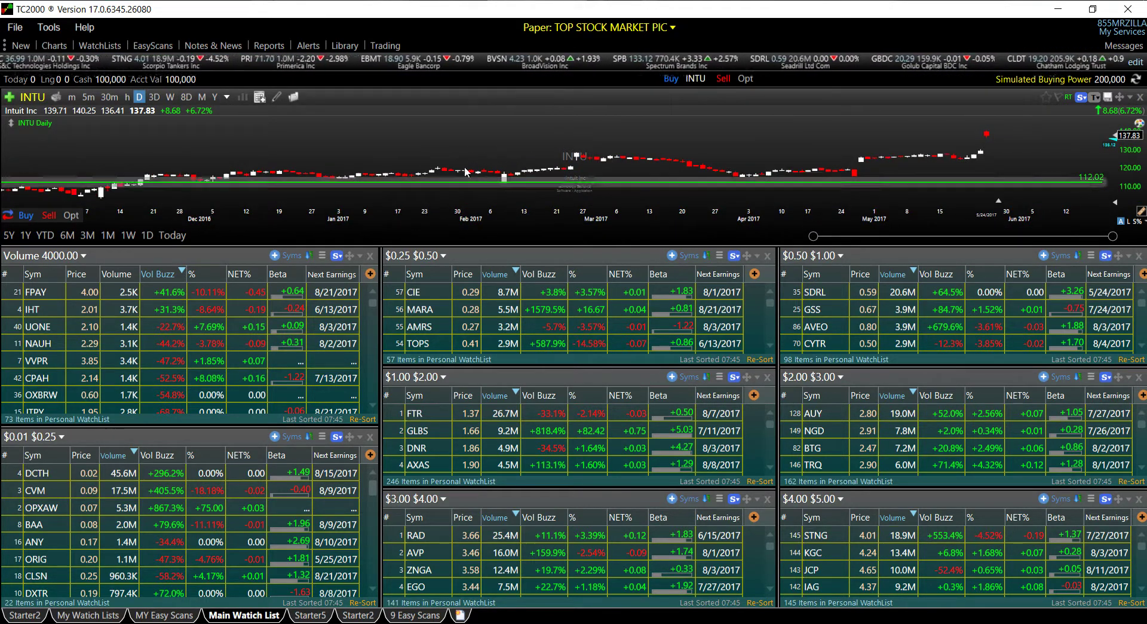